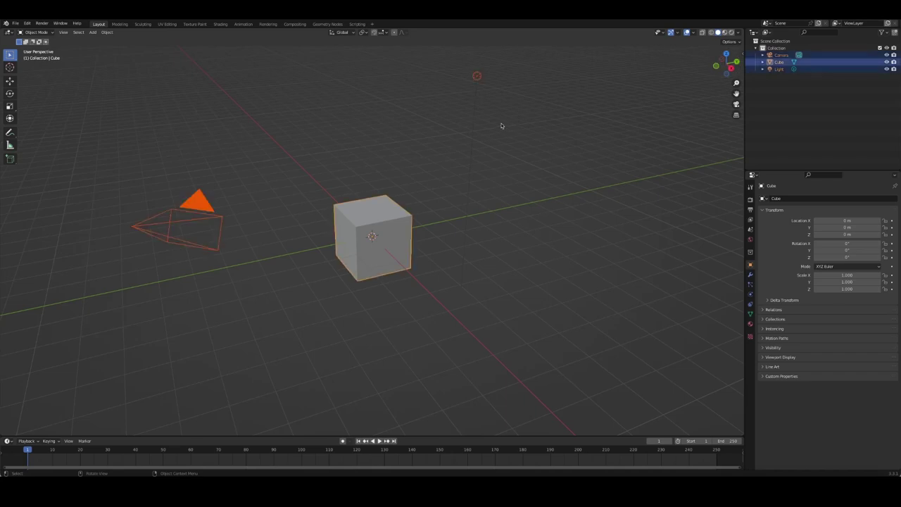
# - Clear the default scene and add a plane scaled up 4 times
pyautogui.press('Delete')
pyautogui.hotkey('shift', 'a')
pyautogui.click(517, 186)
pyautogui.press('Tab')
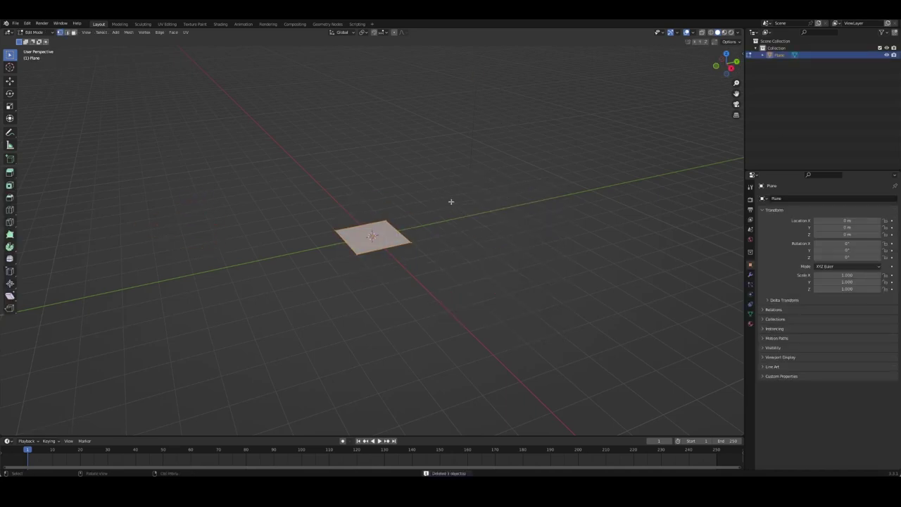
pyautogui.press('s')
pyautogui.press('4')
pyautogui.press('Return')
pyautogui.press('Tab')
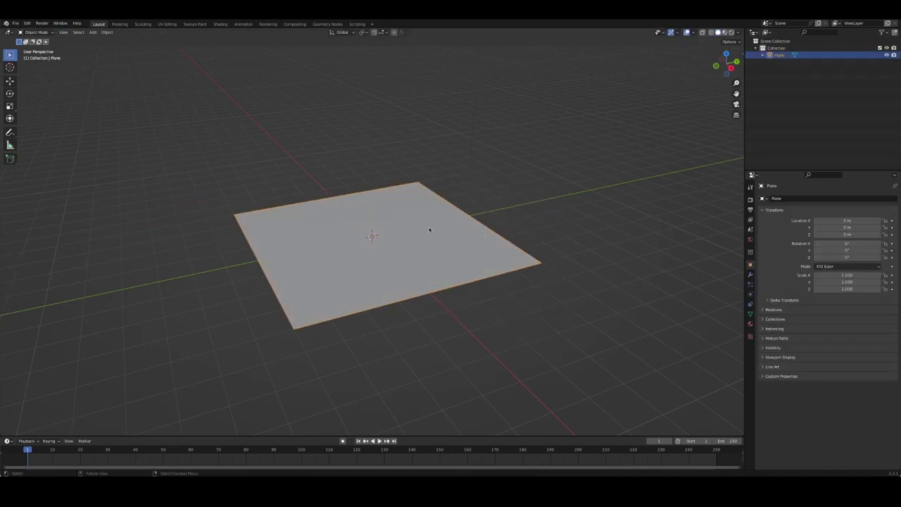
# - Extrude the enlarged plane upward into a thick ground slab
pyautogui.moveTo(525, 224); pyautogui.dragTo(465, 230, button='middle')
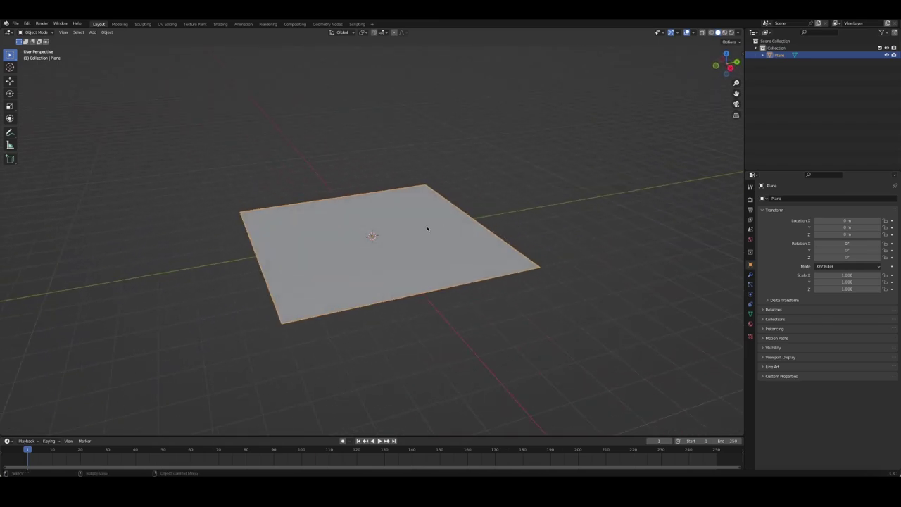
pyautogui.press('Tab')
pyautogui.press('e')
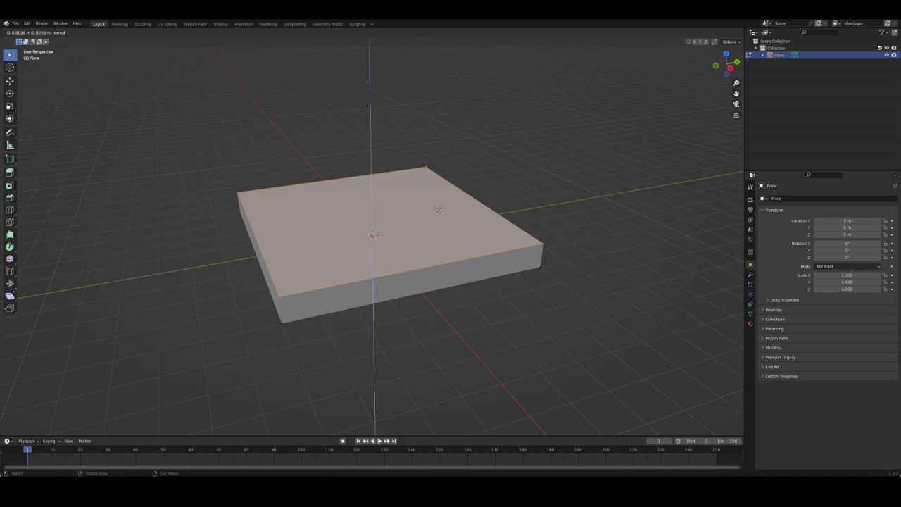
pyautogui.click(438, 209)
pyautogui.press('Tab')
pyautogui.moveTo(437, 209)
pyautogui.mouseDown(button='middle')
pyautogui.moveTo(489, 221)
pyautogui.moveTo(485, 167)
pyautogui.mouseUp(button='middle')
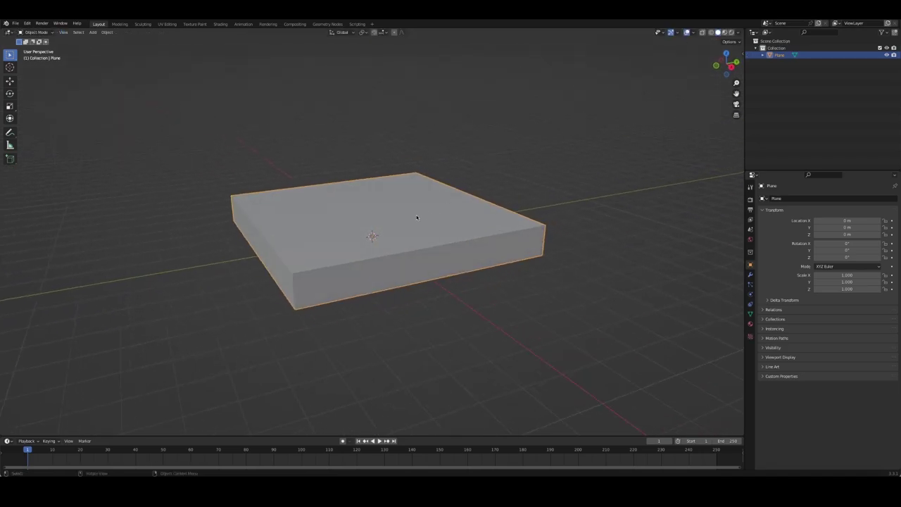
pyautogui.hotkey('shift', 'a')
pyautogui.moveTo(451, 191)
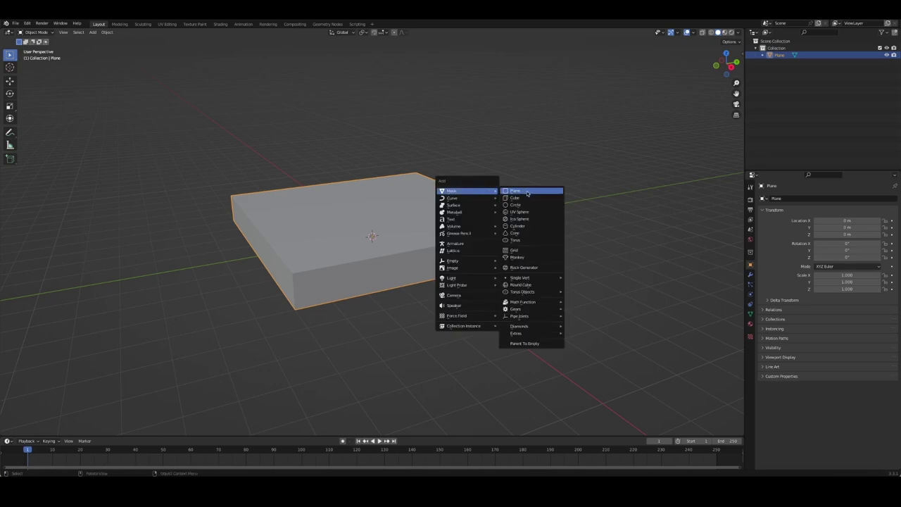
# - Add a second plane and raise it above the slab
pyautogui.click(524, 191)
pyautogui.click(10, 82)
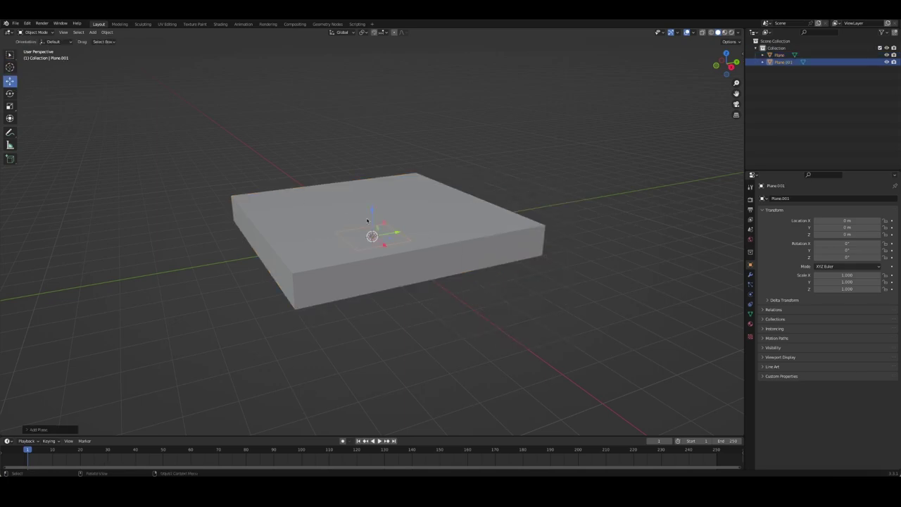
pyautogui.moveTo(372, 215)
pyautogui.mouseDown()
pyautogui.moveTo(390, 148)
pyautogui.moveTo(393, 162)
pyautogui.mouseUp()
pyautogui.moveTo(392, 161)
pyautogui.mouseDown(button='middle')
pyautogui.moveTo(588, 195)
pyautogui.moveTo(714, 248)
pyautogui.mouseUp(button='middle')
# - Give the raised plane a Solidify modifier with 0 offset and about 0.24 m thickness
pyautogui.click(750, 304)
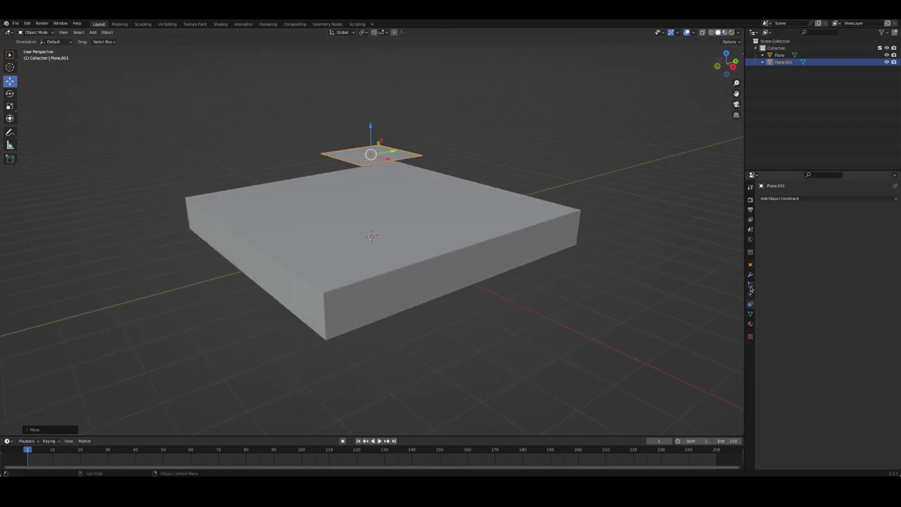
pyautogui.click(779, 198)
pyautogui.click(758, 318)
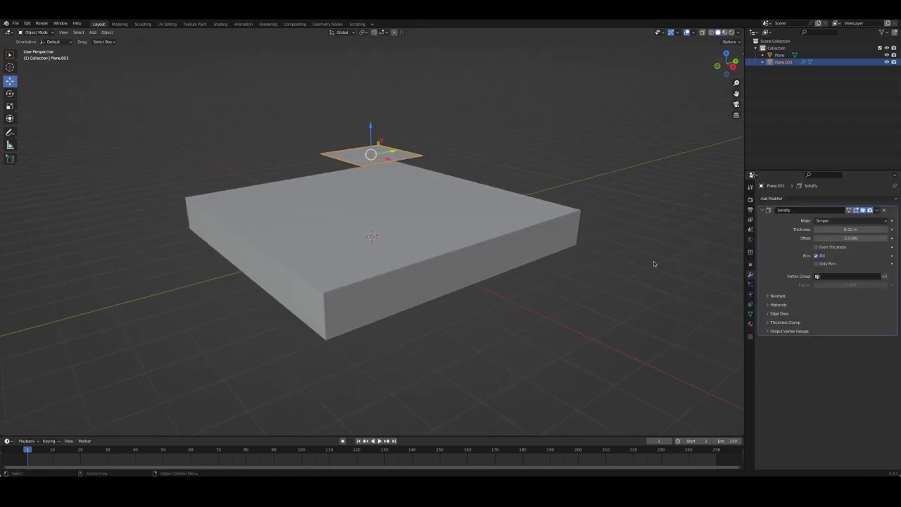
pyautogui.click(847, 238)
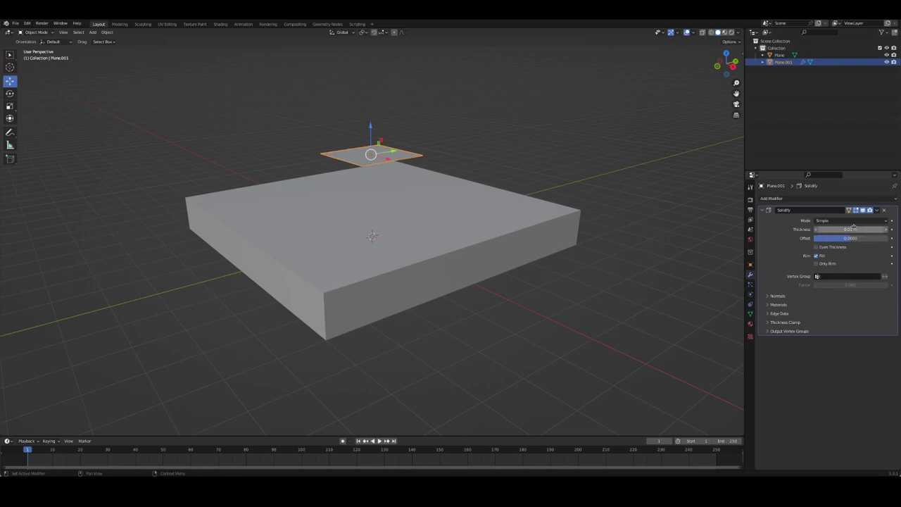
pyautogui.moveTo(851, 230); pyautogui.dragTo(874, 229)
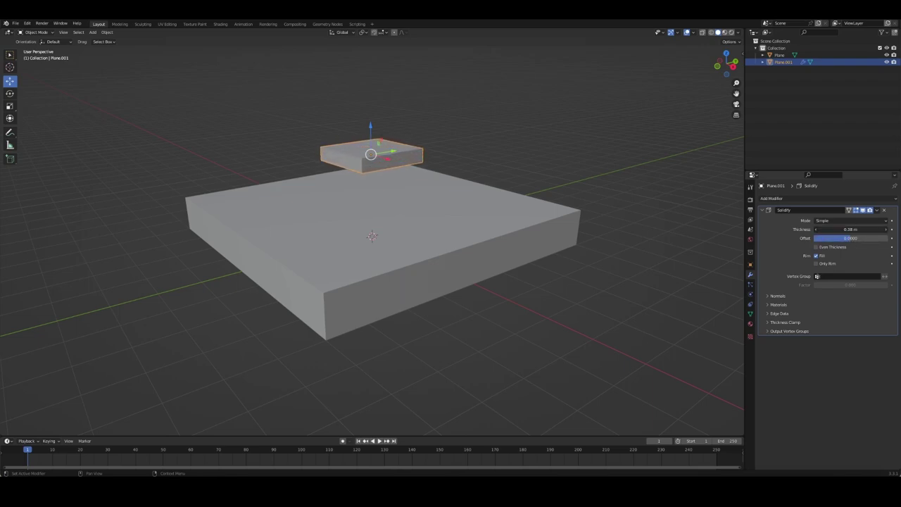
pyautogui.click(515, 151)
pyautogui.moveTo(515, 150)
pyautogui.mouseDown(button='middle')
pyautogui.moveTo(451, 173)
pyautogui.moveTo(458, 199)
pyautogui.mouseUp(button='middle')
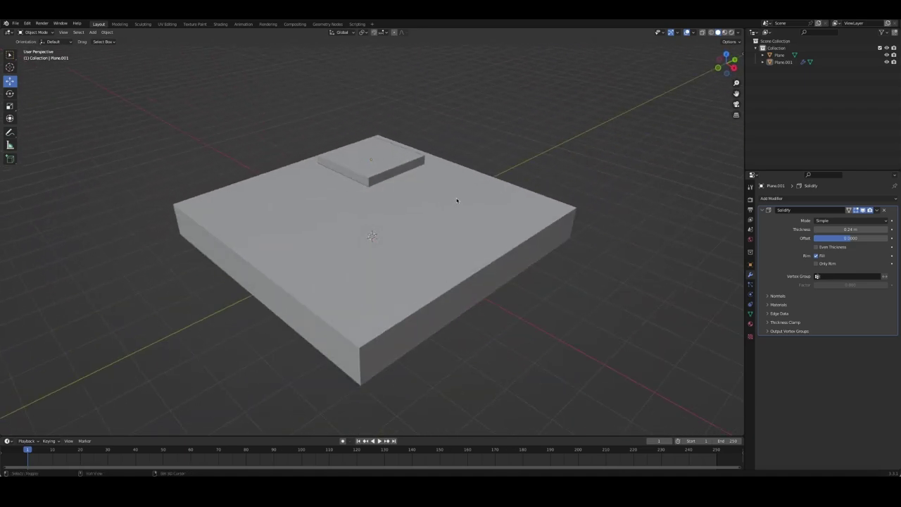
# - Rename the small raised plate to 'bottom'
pyautogui.hotkey('shift', 'a')
pyautogui.press('Escape')
pyautogui.click(394, 165)
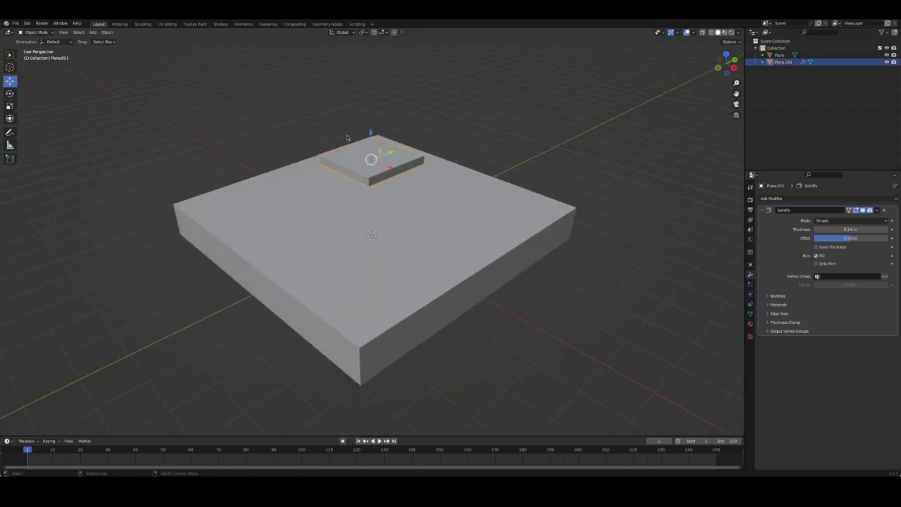
pyautogui.press('F2')
pyautogui.write('om')
pyautogui.press('Return')
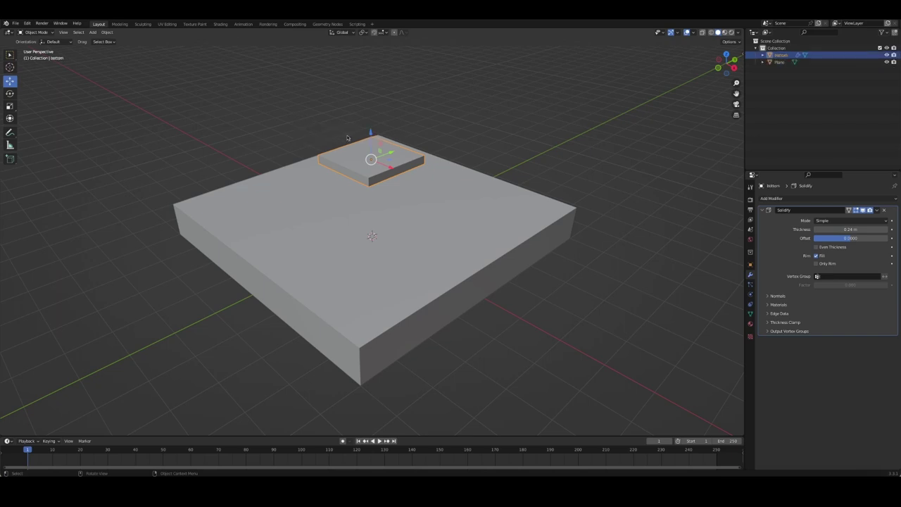
# - Rename the large slab to 'ground'
pyautogui.click(404, 221)
pyautogui.press('F2')
pyautogui.write('gr')
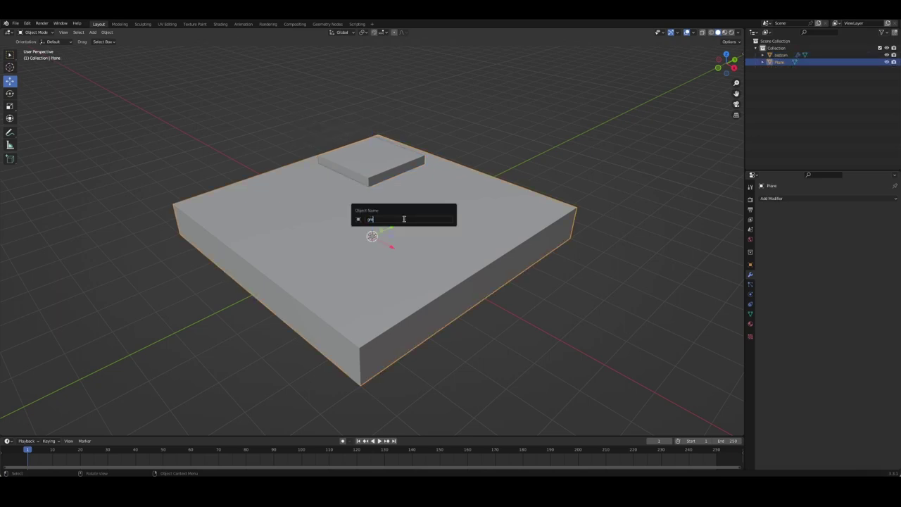
pyautogui.write('ound')
pyautogui.press('Return')
pyautogui.click(394, 165)
pyautogui.hotkey('shift', 'a')
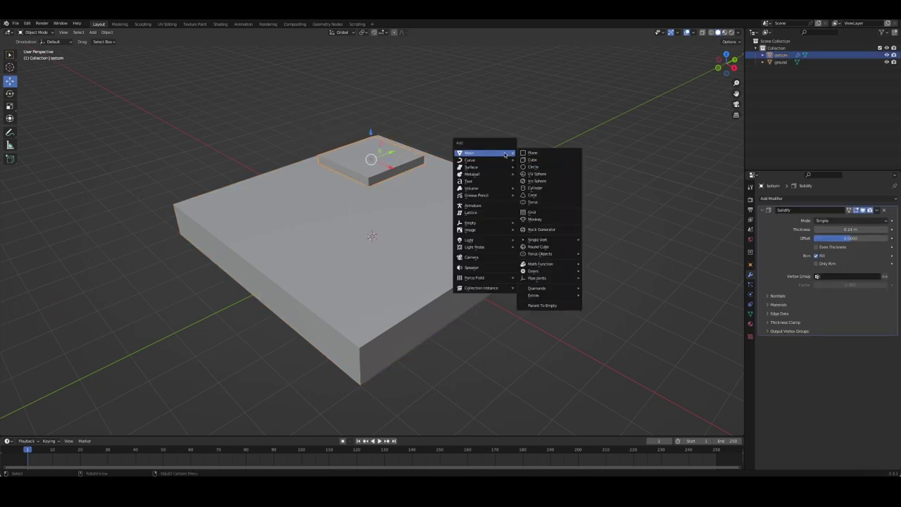
# - Add a cylinder and raise it onto the top plate
pyautogui.click(541, 189)
pyautogui.click(47, 429)
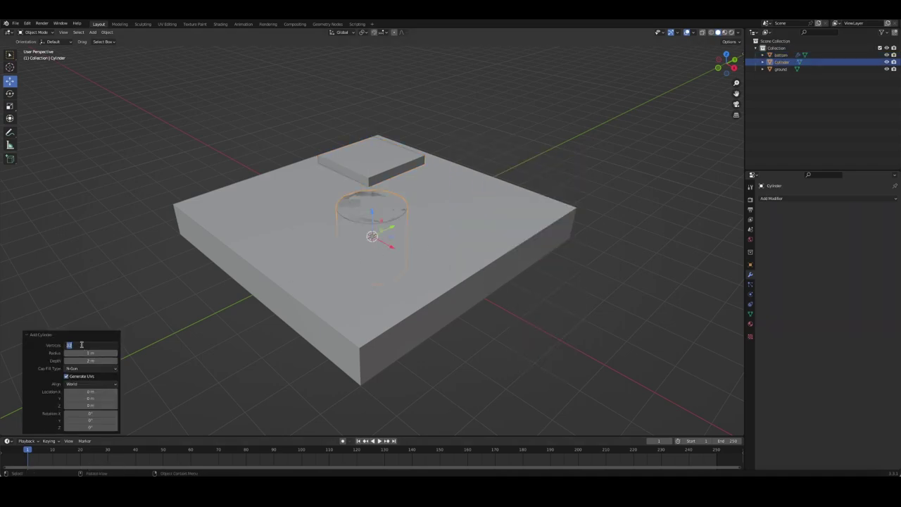
pyautogui.moveTo(366, 225); pyautogui.dragTo(377, 118)
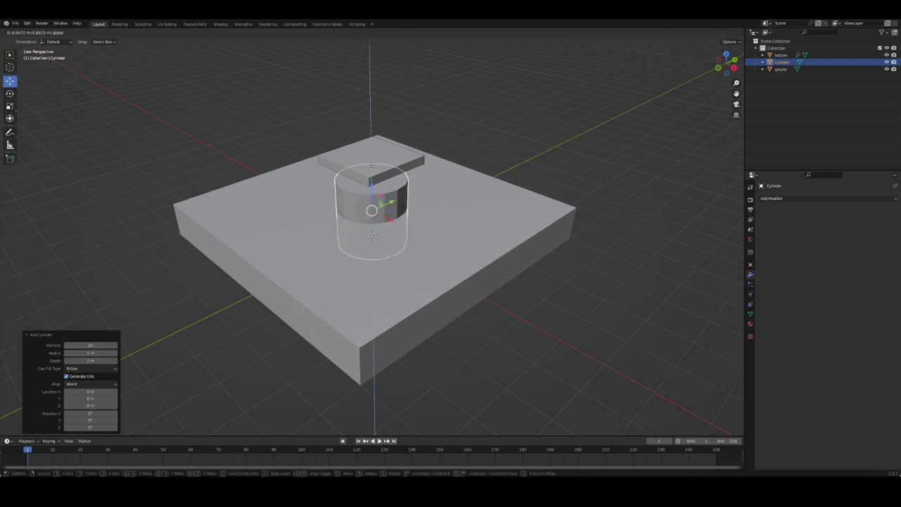
pyautogui.moveTo(463, 144); pyautogui.dragTo(470, 135, button='middle')
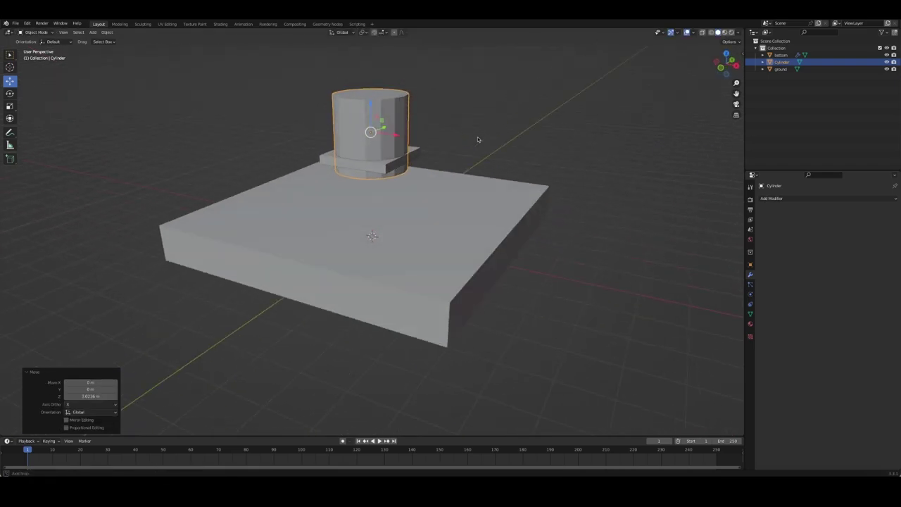
# - Shrink the cylinder to about 0.208 scale and stretch it taller along Z
pyautogui.press('Tab')
pyautogui.press('s')
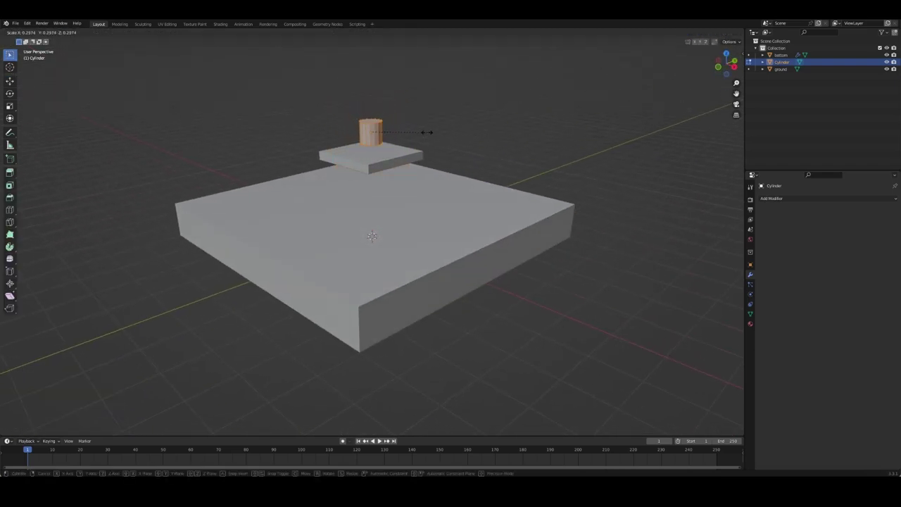
pyautogui.click(412, 132)
pyautogui.press('s')
pyautogui.press('z')
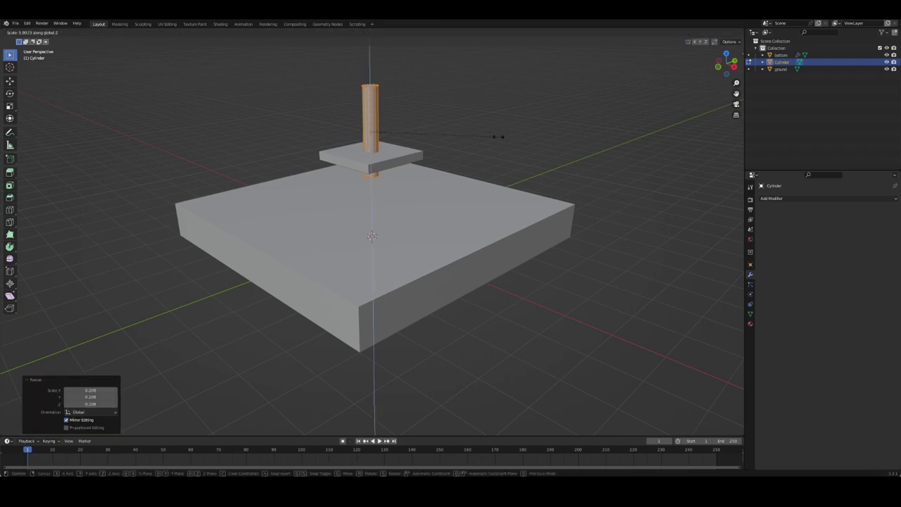
pyautogui.click(498, 137)
pyautogui.press('Tab')
pyautogui.moveTo(486, 137)
pyautogui.mouseDown(button='middle')
pyautogui.moveTo(501, 139)
pyautogui.moveTo(367, 238)
pyautogui.mouseUp(button='middle')
# - From the top view, move the cylinder to the plate's corner
pyautogui.press('KP_7')
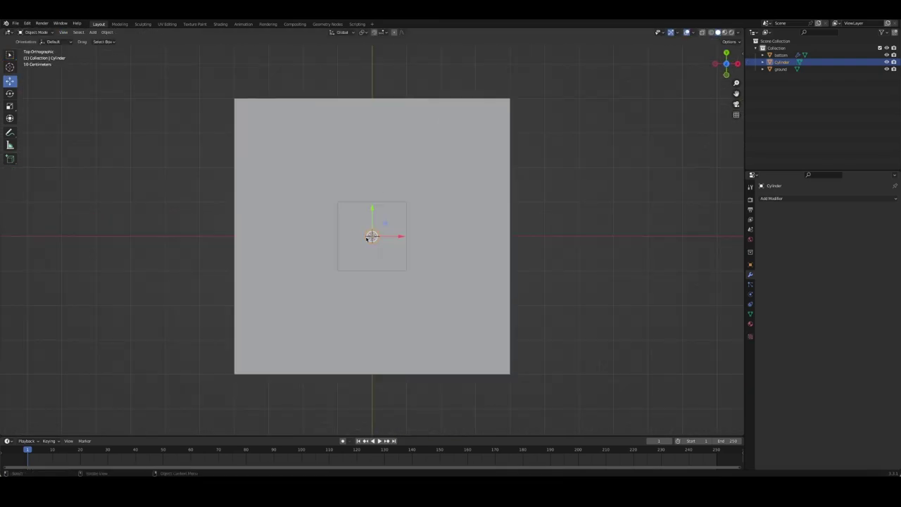
pyautogui.scroll(5, 367, 238)
pyautogui.scroll(-5, 387, 243)
pyautogui.moveTo(417, 267); pyautogui.dragTo(406, 104, button='middle')
pyautogui.press('KP_7')
pyautogui.scroll(4, 374, 237)
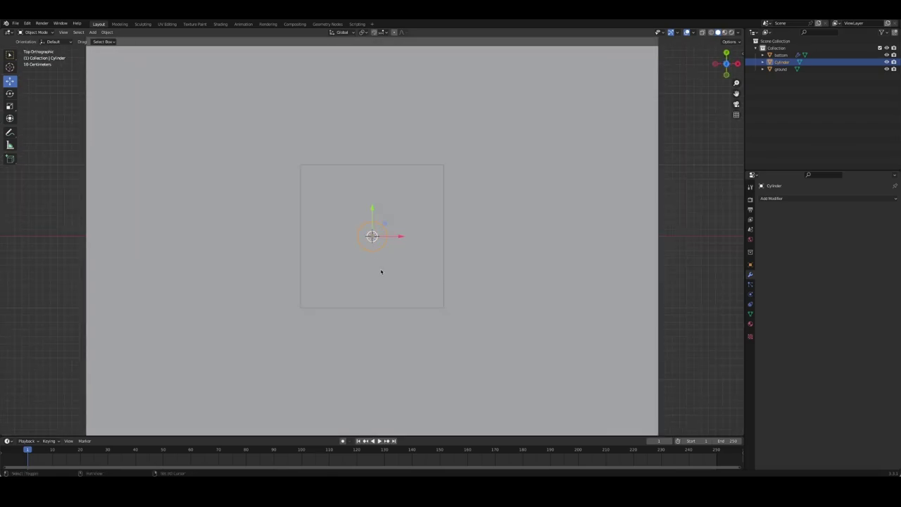
pyautogui.keyDown('shift'); pyautogui.moveTo(381, 270); pyautogui.dragTo(400, 220, button='middle'); pyautogui.keyUp('shift')
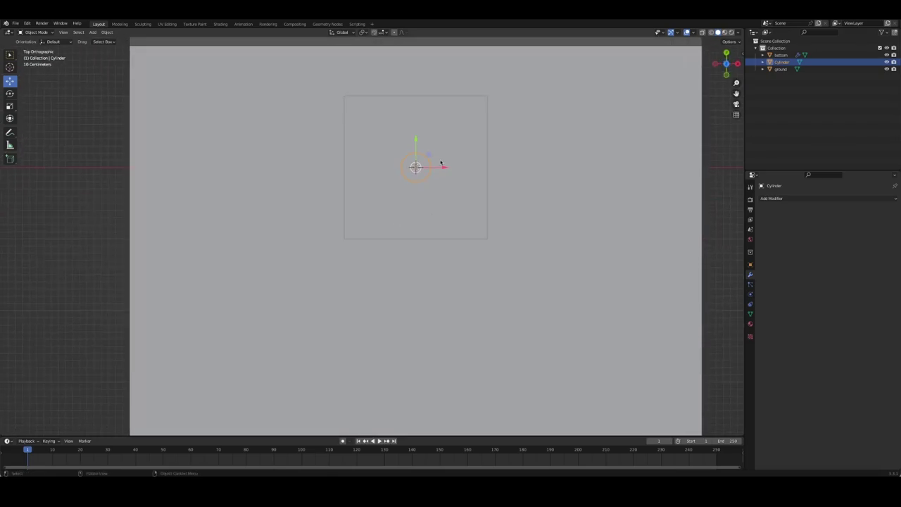
pyautogui.moveTo(425, 171)
pyautogui.mouseDown()
pyautogui.moveTo(448, 221)
pyautogui.moveTo(489, 237)
pyautogui.mouseUp()
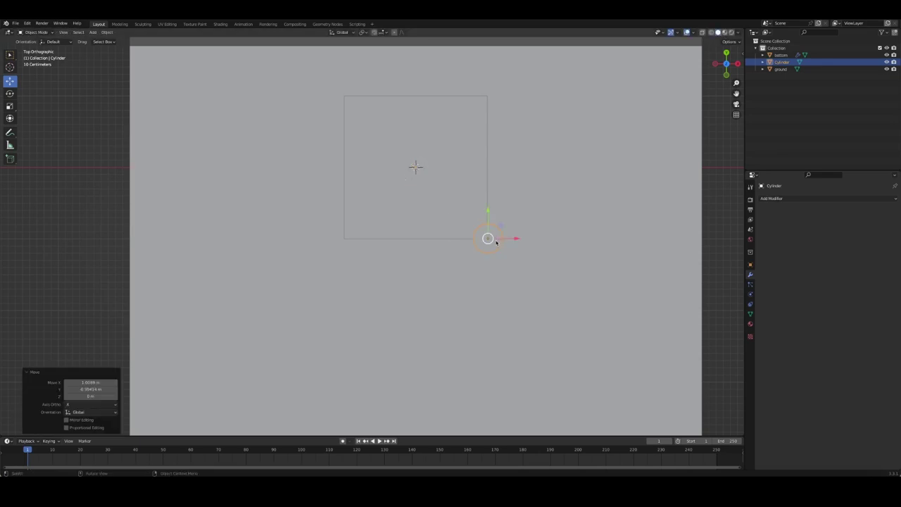
pyautogui.moveTo(489, 237)
pyautogui.mouseDown(button='middle')
pyautogui.moveTo(503, 204)
pyautogui.moveTo(479, 191)
pyautogui.mouseUp(button='middle')
pyautogui.scroll(-5, 504, 204)
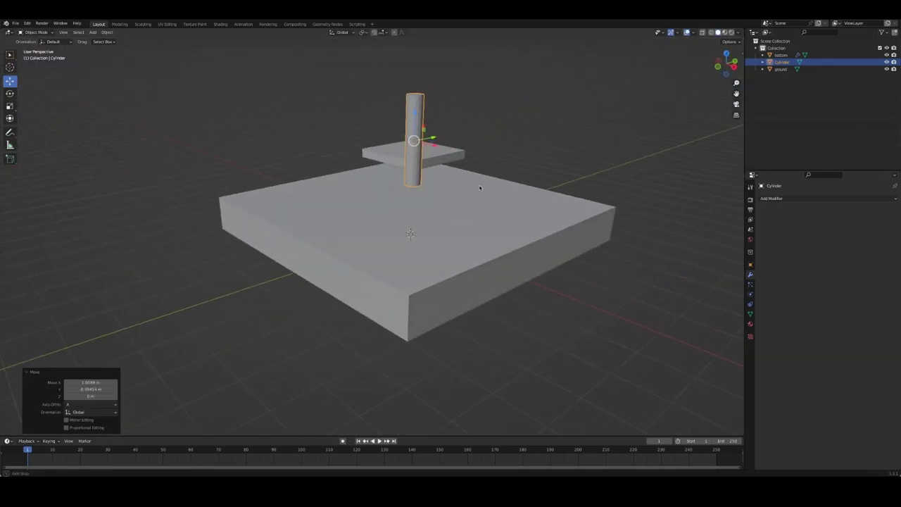
# - Lower the cylinder onto the base and adjust its height along Z
pyautogui.moveTo(385, 111); pyautogui.dragTo(390, 154)
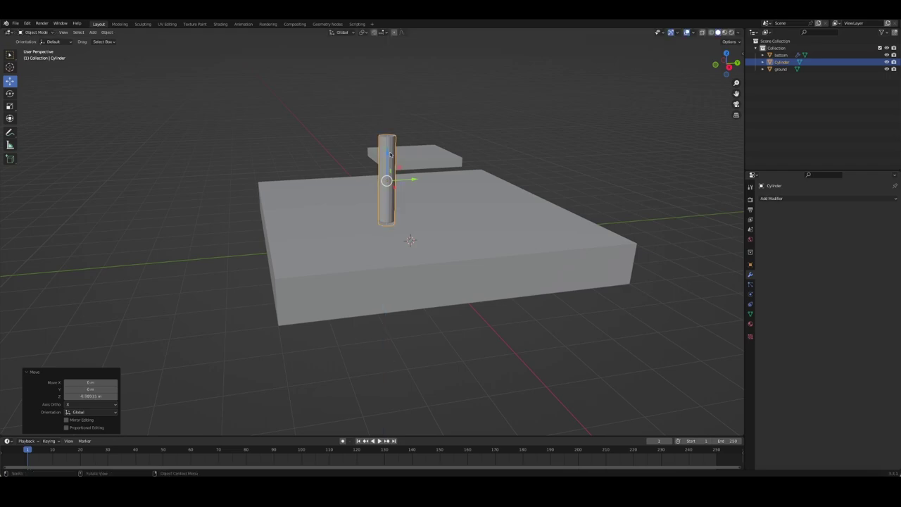
pyautogui.press('Tab')
pyautogui.press('s')
pyautogui.press('z')
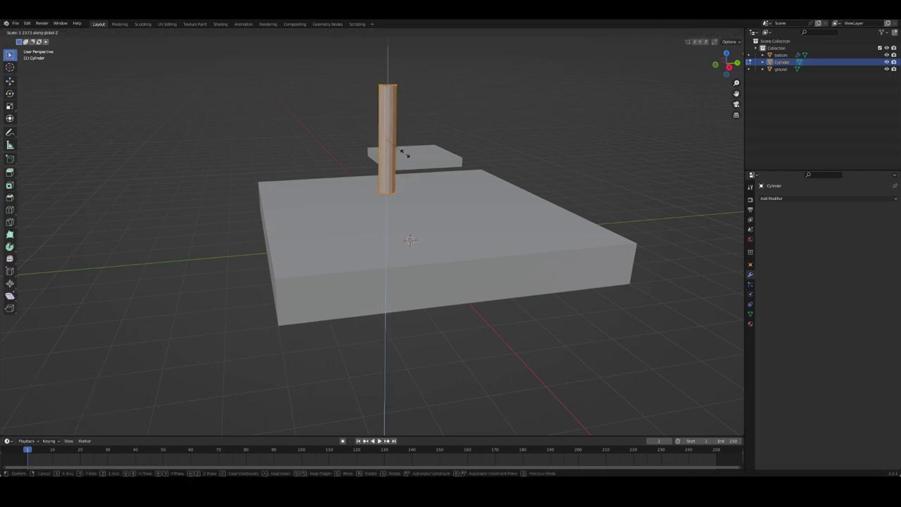
pyautogui.click(408, 155)
pyautogui.press('Tab')
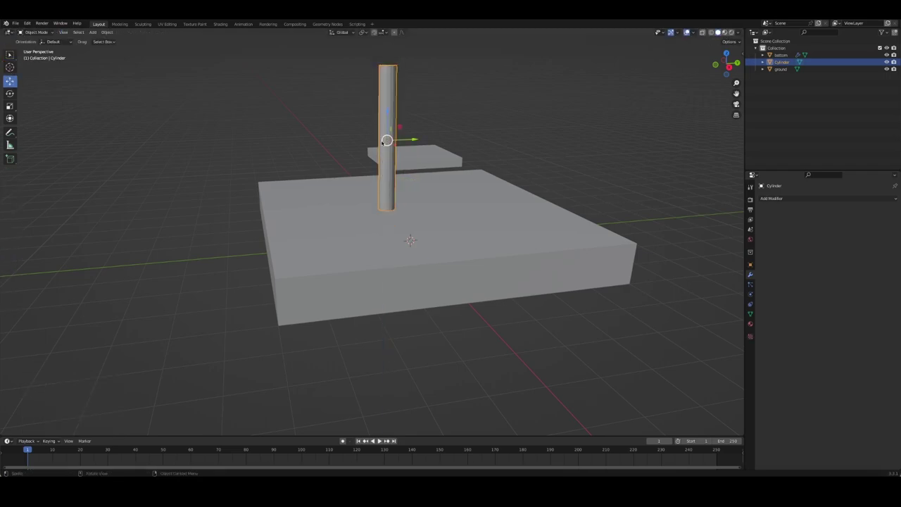
pyautogui.moveTo(387, 117); pyautogui.dragTo(387, 132)
# - Rename the cylinder to 'pole'
pyautogui.click(316, 131)
pyautogui.moveTo(317, 131); pyautogui.dragTo(395, 187, button='middle')
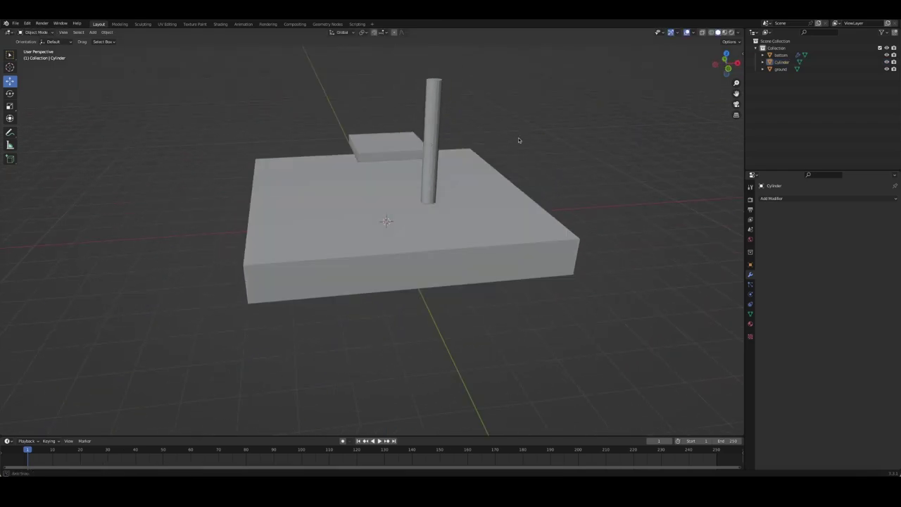
pyautogui.click(395, 188)
pyautogui.click(342, 162)
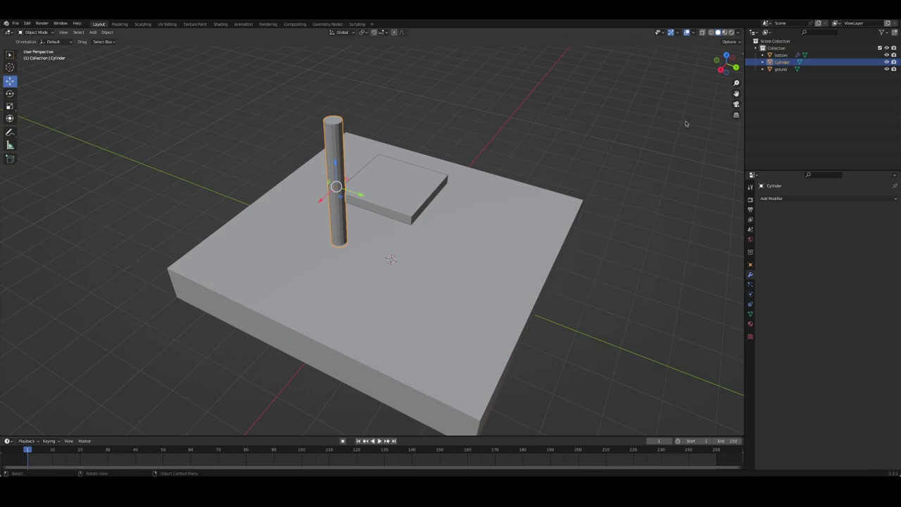
pyautogui.press('F2')
pyautogui.write('ole')
pyautogui.press('Return')
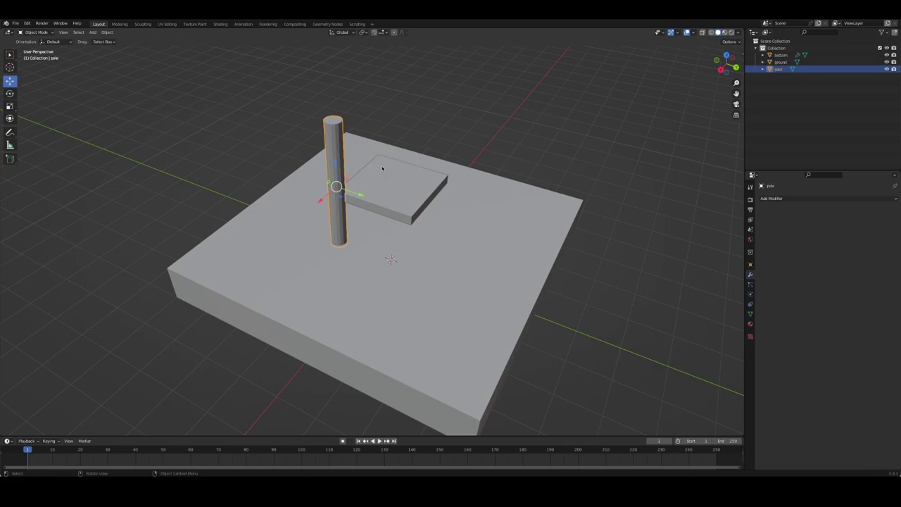
pyautogui.moveTo(382, 167); pyautogui.dragTo(422, 183, button='middle')
# - Add an X/Y Mirror modifier to the pole around 'bottom', making four corner poles
pyautogui.click(772, 198)
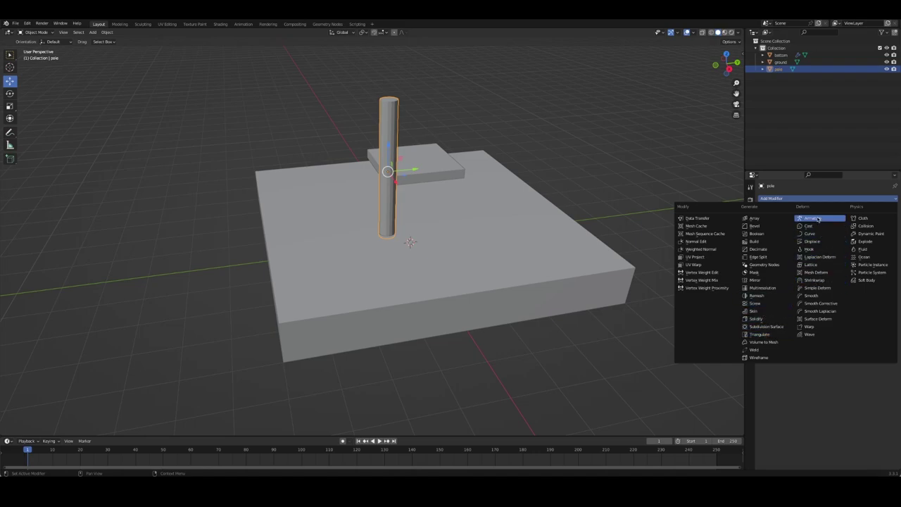
pyautogui.click(755, 280)
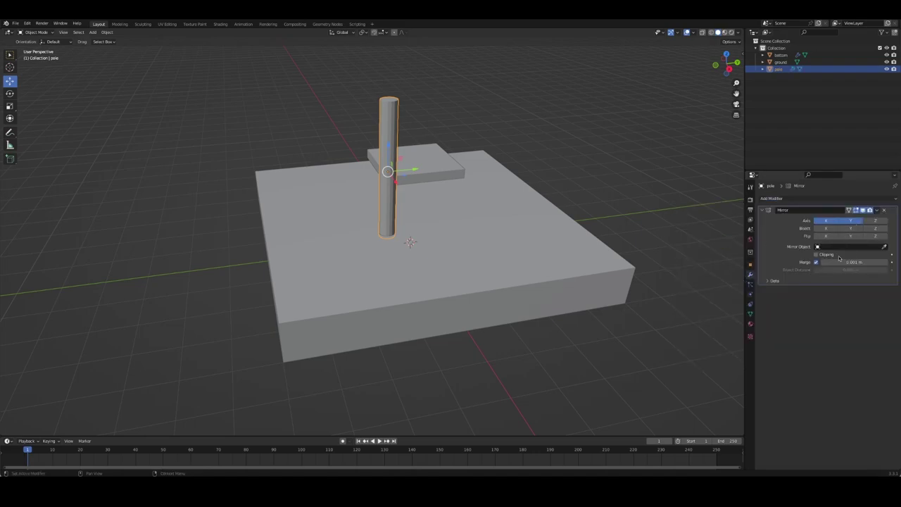
pyautogui.click(440, 169)
pyautogui.moveTo(440, 169); pyautogui.dragTo(501, 202, button='middle')
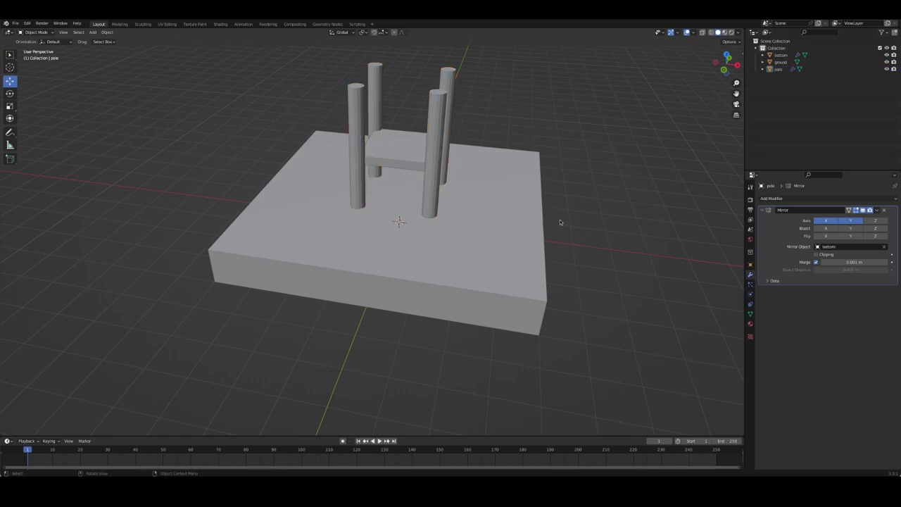
pyautogui.moveTo(559, 223)
pyautogui.mouseDown(button='middle')
pyautogui.moveTo(472, 204)
pyautogui.moveTo(569, 196)
pyautogui.mouseUp(button='middle')
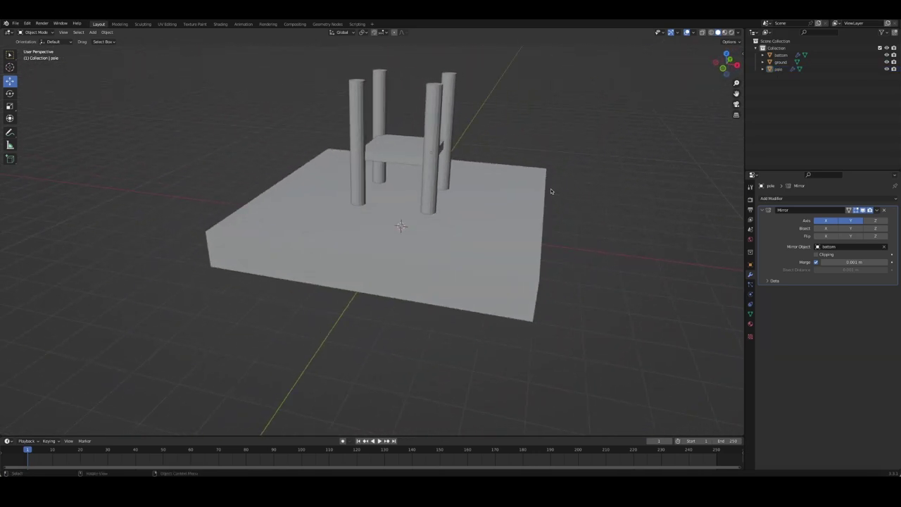
pyautogui.moveTo(547, 190)
pyautogui.mouseDown(button='middle')
pyautogui.moveTo(474, 195)
pyautogui.moveTo(418, 177)
pyautogui.moveTo(467, 174)
pyautogui.moveTo(477, 185)
pyautogui.moveTo(518, 164)
pyautogui.mouseUp(button='middle')
pyautogui.click(396, 168)
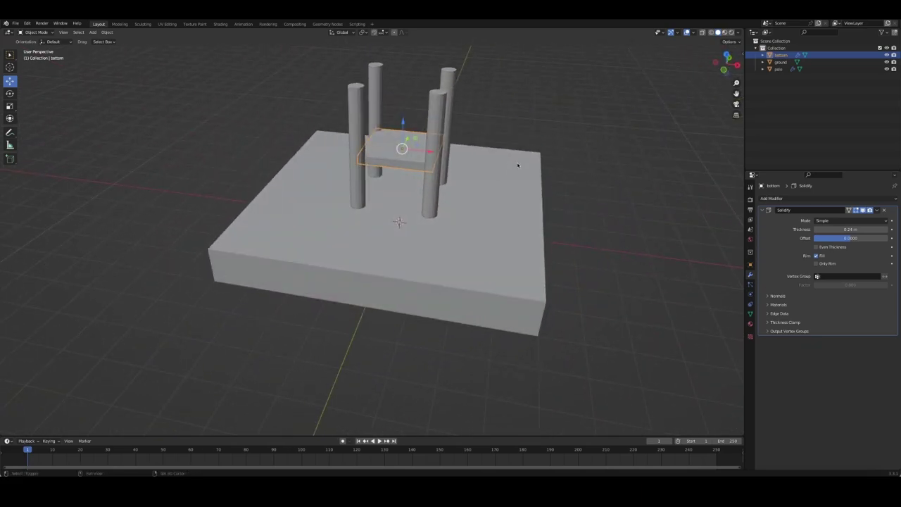
# - Duplicate the small plate, narrow the copy along X, and save the file
pyautogui.hotkey('shift', 'd')
pyautogui.press('Escape')
pyautogui.press('Tab')
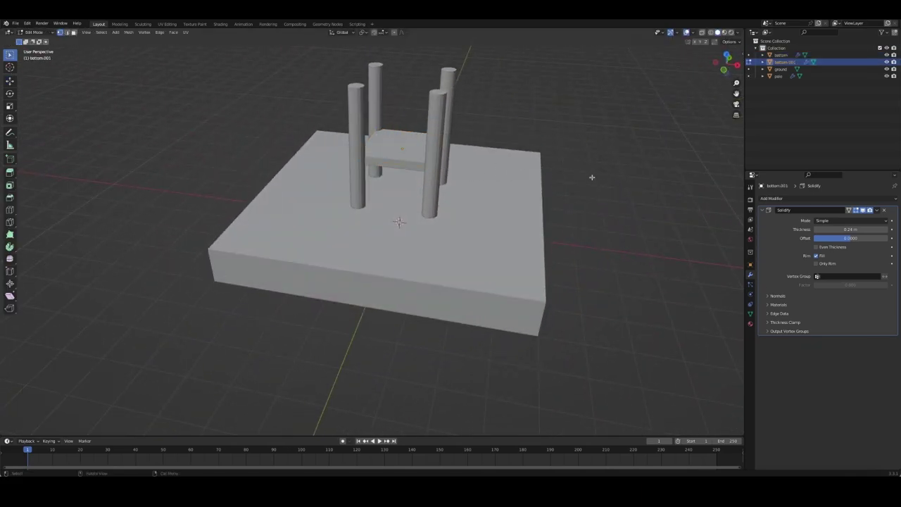
pyautogui.press('s')
pyautogui.press('x')
pyautogui.click(533, 171)
pyautogui.press('Tab')
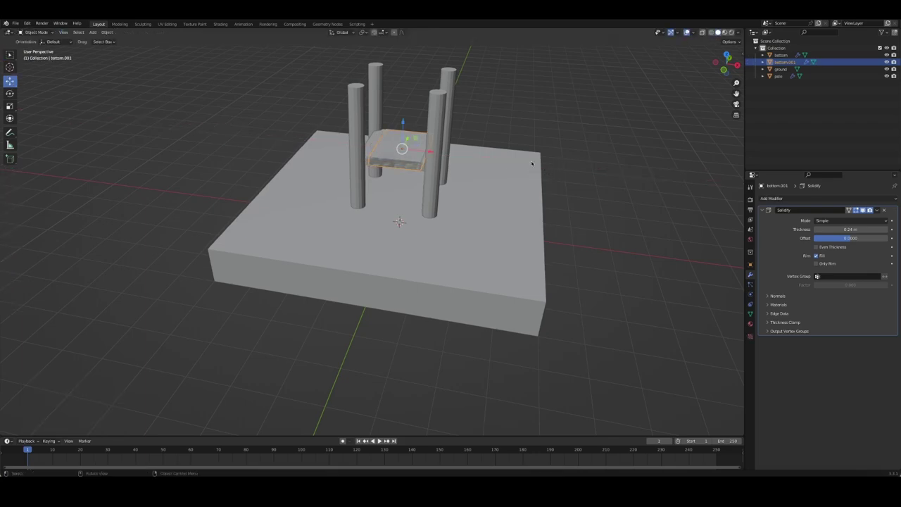
pyautogui.moveTo(493, 190); pyautogui.dragTo(453, 211, button='middle')
pyautogui.hotkey('ctrl', 's')
pyautogui.moveTo(550, 157)
pyautogui.mouseDown(button='middle')
pyautogui.moveTo(422, 190)
pyautogui.moveTo(367, 183)
pyautogui.moveTo(433, 184)
pyautogui.moveTo(439, 122)
pyautogui.moveTo(519, 161)
pyautogui.moveTo(435, 136)
pyautogui.moveTo(368, 167)
pyautogui.moveTo(383, 171)
pyautogui.moveTo(342, 165)
pyautogui.mouseUp(button='middle')
# - Move the plate copy 'bottom.001' along Y beside the platform
pyautogui.click(398, 187)
pyautogui.click(415, 183)
pyautogui.press('g')
pyautogui.press('y')
pyautogui.click(341, 179)
# - Set the plank copy's origin to the 3D cursor
pyautogui.press('Tab')
pyautogui.hotkey('alt', 'z')
pyautogui.hotkey('alt', 'a')
pyautogui.hotkey('ctrl', 'Tab')
pyautogui.click(331, 170)
pyautogui.rightClick(357, 226)
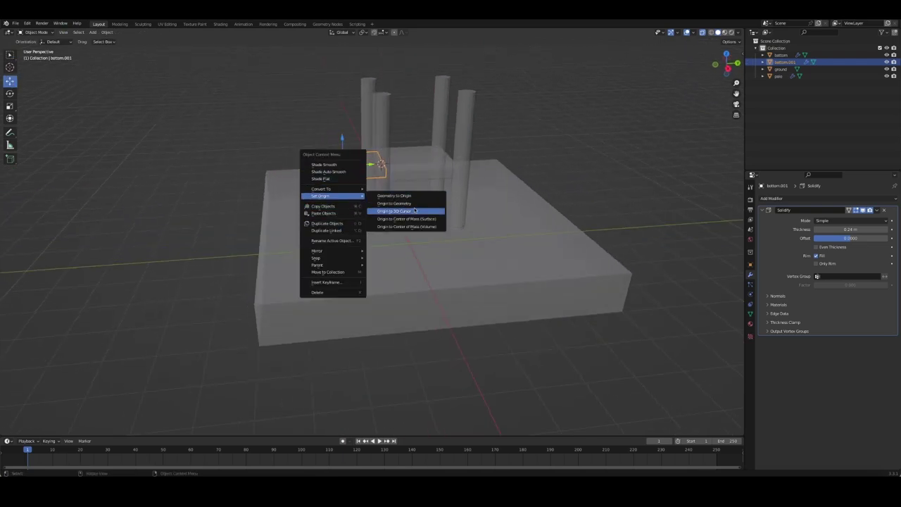
pyautogui.click(403, 208)
# - Rotate the plank in right view to tilt it into a ramp
pyautogui.press('KP_3')
pyautogui.press('r')
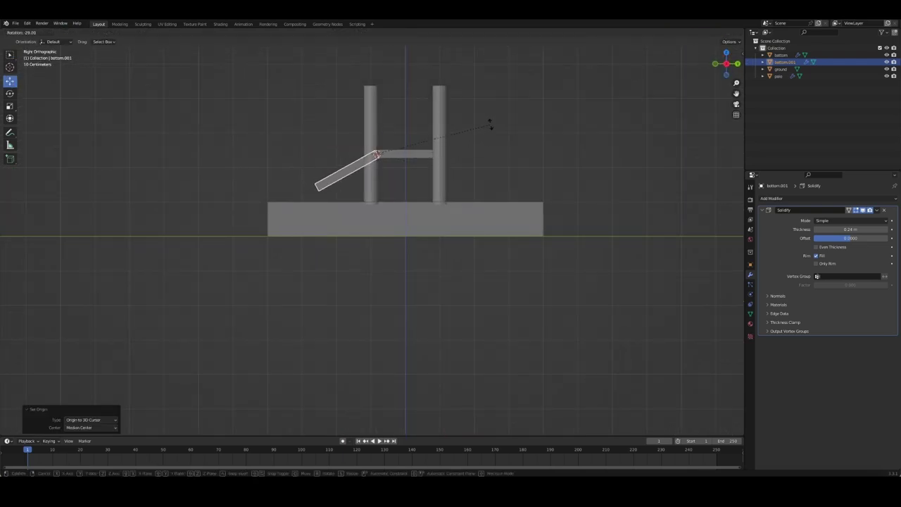
pyautogui.click(499, 86)
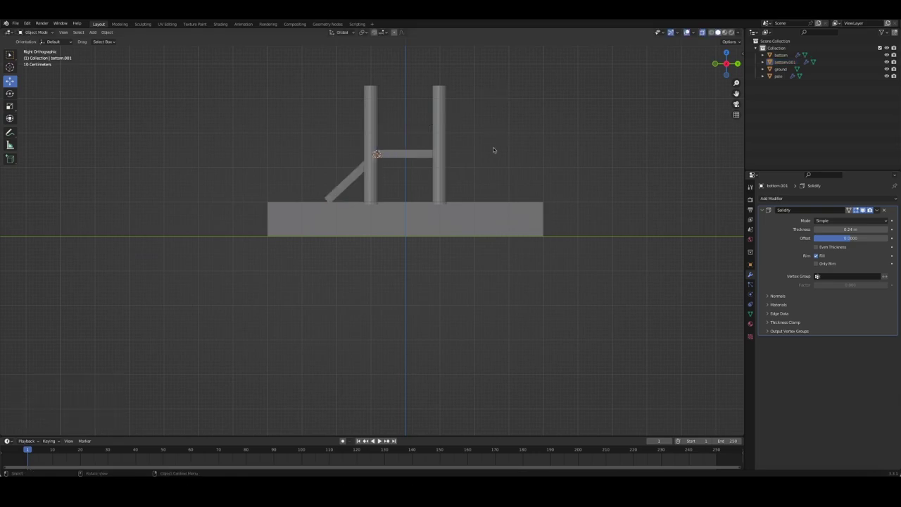
pyautogui.moveTo(493, 147)
pyautogui.mouseDown(button='middle')
pyautogui.moveTo(443, 205)
pyautogui.moveTo(431, 190)
pyautogui.moveTo(483, 195)
pyautogui.moveTo(447, 198)
pyautogui.moveTo(393, 180)
pyautogui.mouseUp(button='middle')
pyautogui.hotkey('alt', 'z')
pyautogui.scroll(3, 429, 188)
# - Scale the ramp along its local Y axis to adjust its length
pyautogui.click(365, 195)
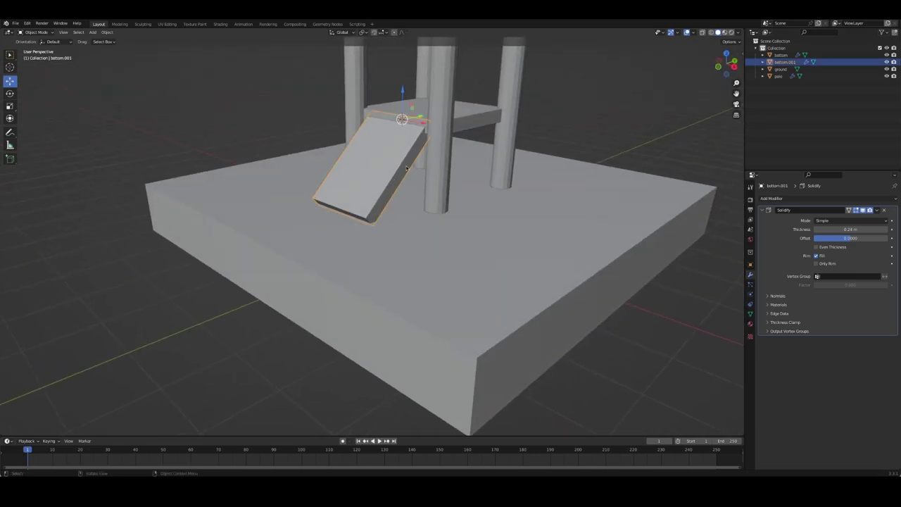
pyautogui.press('Tab')
pyautogui.press('s')
pyautogui.press('x')
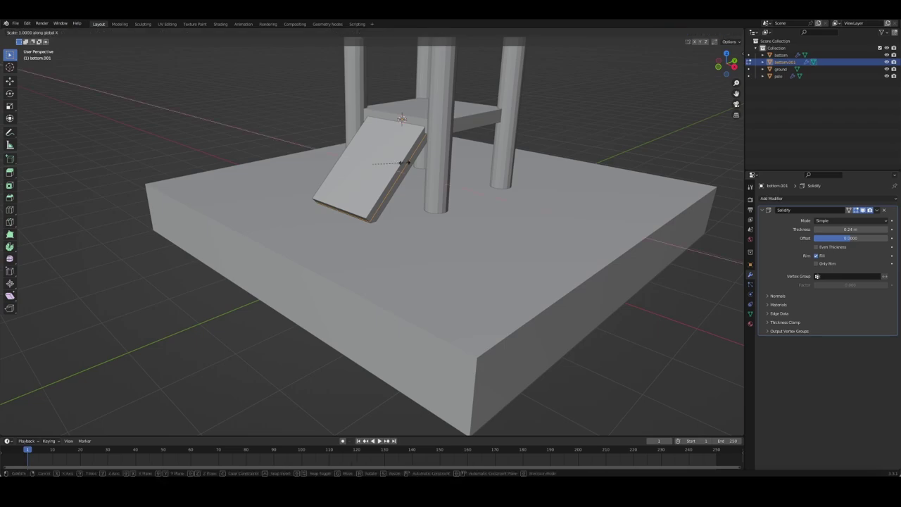
pyautogui.press('y')
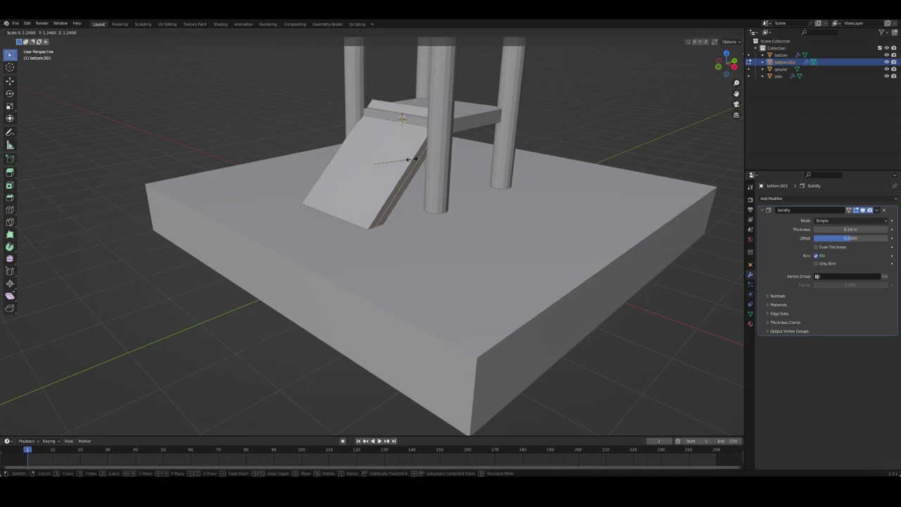
pyautogui.click(406, 162)
pyautogui.press('s')
pyautogui.press('y')
pyautogui.press('y')
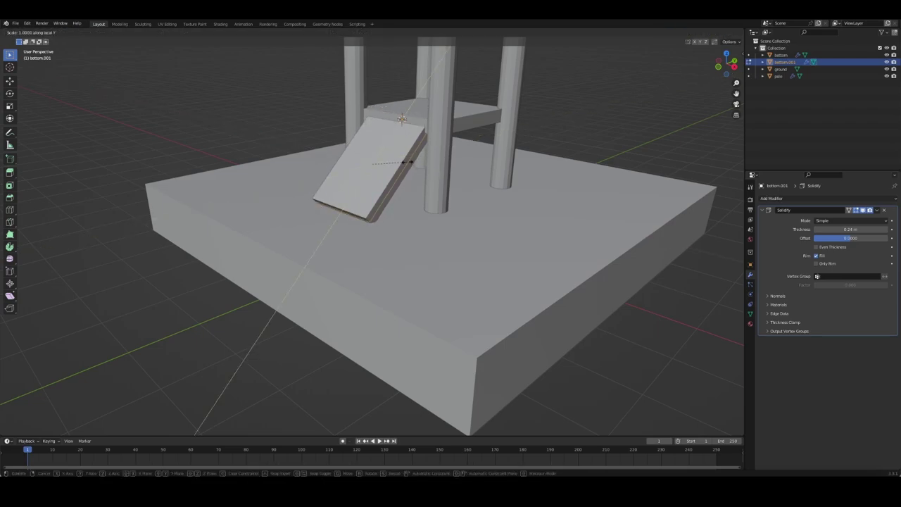
pyautogui.click(411, 160)
pyautogui.press('Tab')
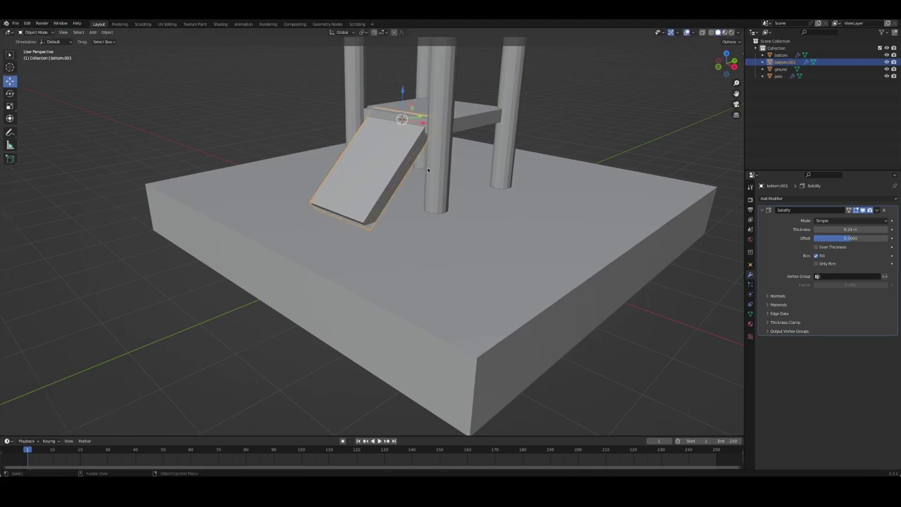
# - Move the ramp into place, raising it 0.13994 m on Z
pyautogui.press('KP_3')
pyautogui.press('g')
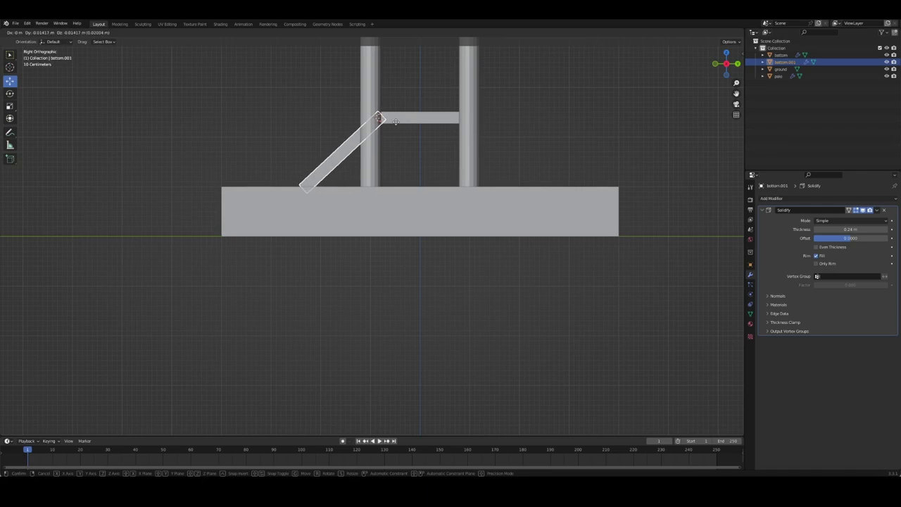
pyautogui.click(397, 123)
pyautogui.moveTo(328, 97)
pyautogui.mouseDown(button='middle')
pyautogui.moveTo(401, 143)
pyautogui.moveTo(356, 132)
pyautogui.moveTo(429, 113)
pyautogui.moveTo(459, 149)
pyautogui.moveTo(436, 136)
pyautogui.mouseUp(button='middle')
pyautogui.click(356, 132)
pyautogui.press('g')
pyautogui.press('z')
pyautogui.click(454, 131)
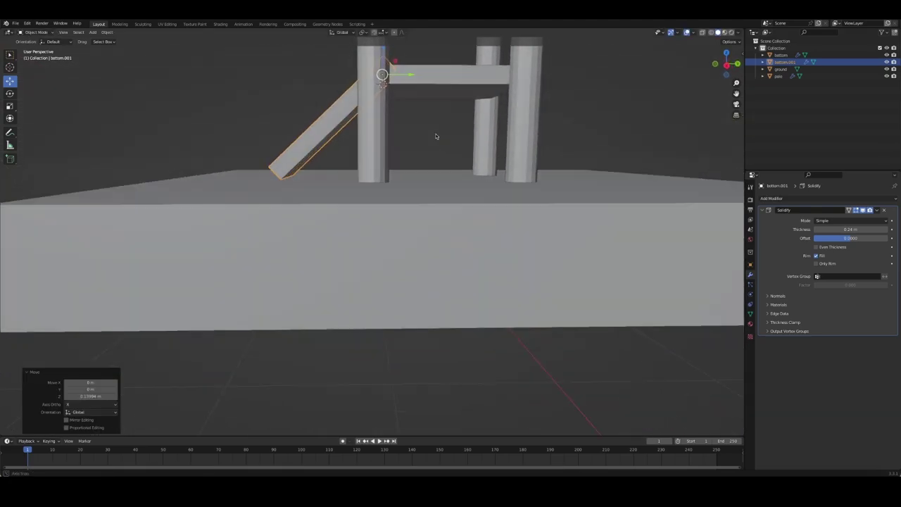
# - Reduce the ramp's Solidify thickness to 0.16 m
pyautogui.press('Tab')
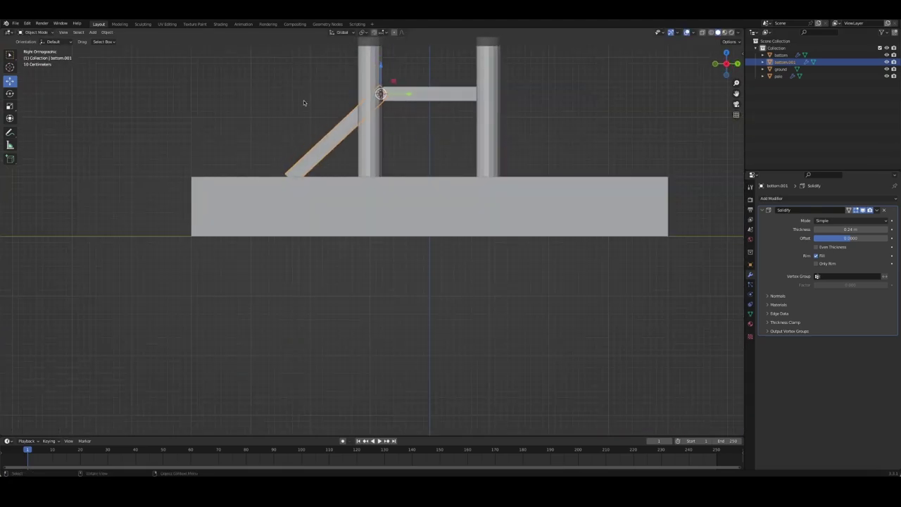
pyautogui.moveTo(303, 104); pyautogui.dragTo(374, 132, button='middle')
pyautogui.hotkey('ctrl', 'z')
pyautogui.hotkey('ctrl', 'z')
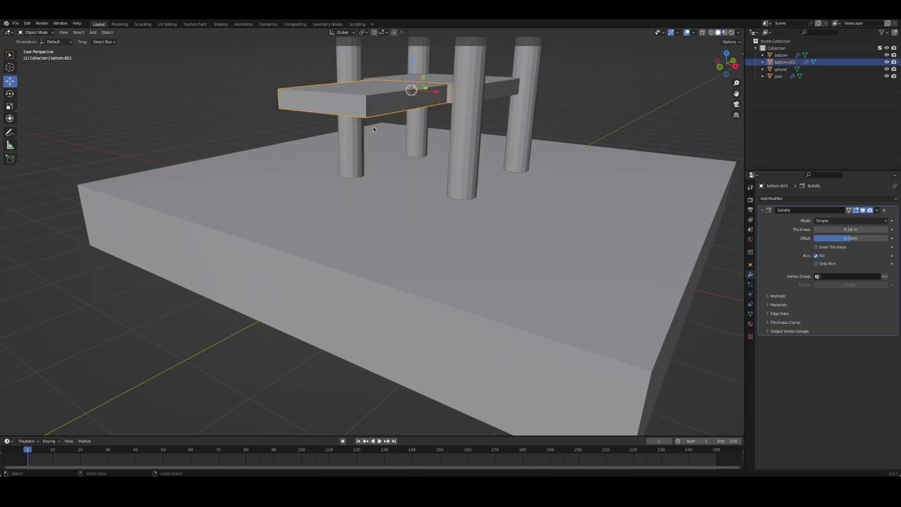
pyautogui.hotkey('ctrl', 'shift', 'z')
pyautogui.hotkey('ctrl', 'shift', 'z')
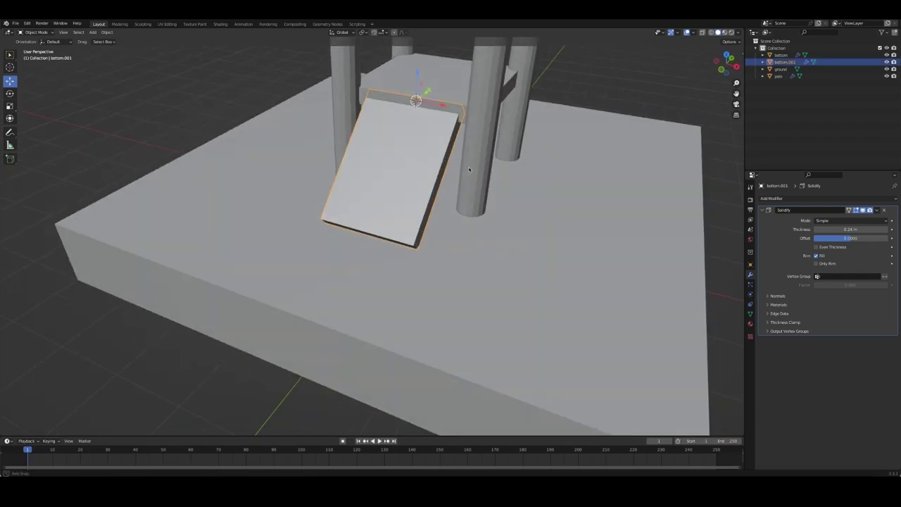
pyautogui.moveTo(458, 167); pyautogui.dragTo(527, 190, button='middle')
pyautogui.moveTo(397, 152)
pyautogui.mouseDown(button='middle')
pyautogui.moveTo(438, 153)
pyautogui.moveTo(377, 150)
pyautogui.mouseUp(button='middle')
pyautogui.press('Tab')
pyautogui.press('Tab')
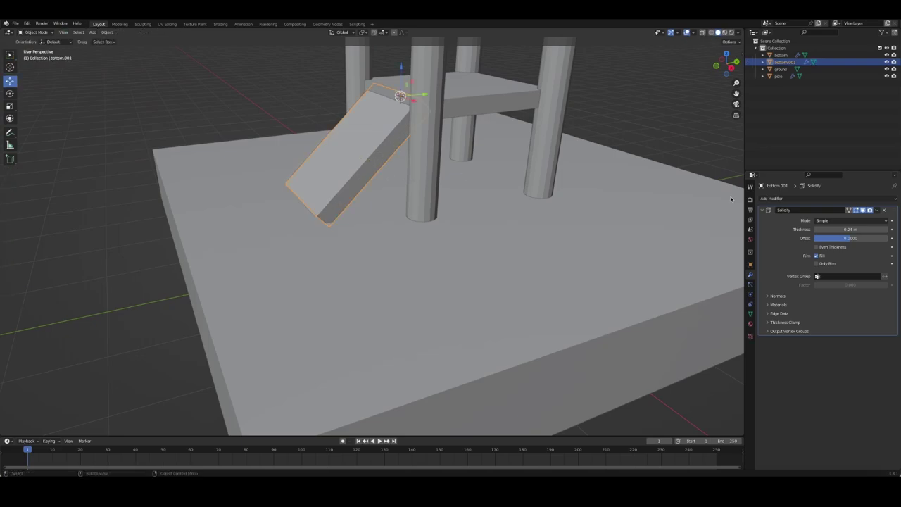
pyautogui.moveTo(412, 152); pyautogui.dragTo(493, 183, button='middle')
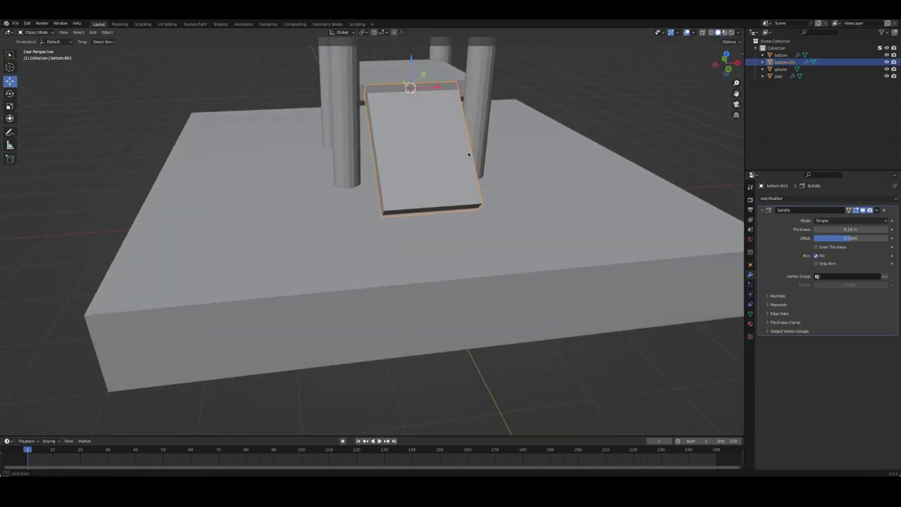
pyautogui.moveTo(563, 212)
pyautogui.mouseDown(button='middle')
pyautogui.moveTo(684, 221)
pyautogui.moveTo(604, 210)
pyautogui.mouseUp(button='middle')
pyautogui.moveTo(525, 198); pyautogui.dragTo(493, 211, button='middle')
# - Apply the thickness modifier to the ramp and add loop cuts across it in Edit Mode
pyautogui.click(876, 209)
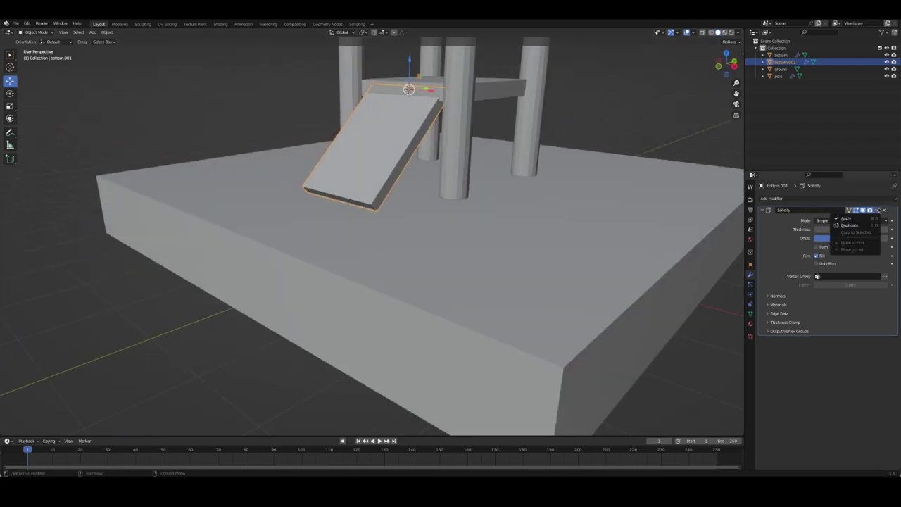
pyautogui.click(852, 215)
pyautogui.press('Tab')
pyautogui.hotkey('ctrl', 'r')
pyautogui.scroll(4, 378, 148)
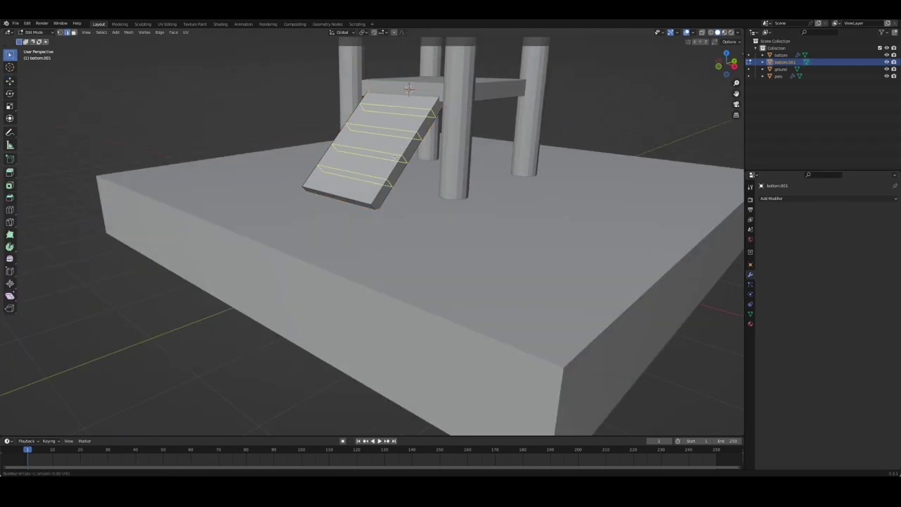
pyautogui.click(395, 153)
pyautogui.rightClick(402, 156)
pyautogui.moveTo(402, 156); pyautogui.dragTo(480, 180, button='middle')
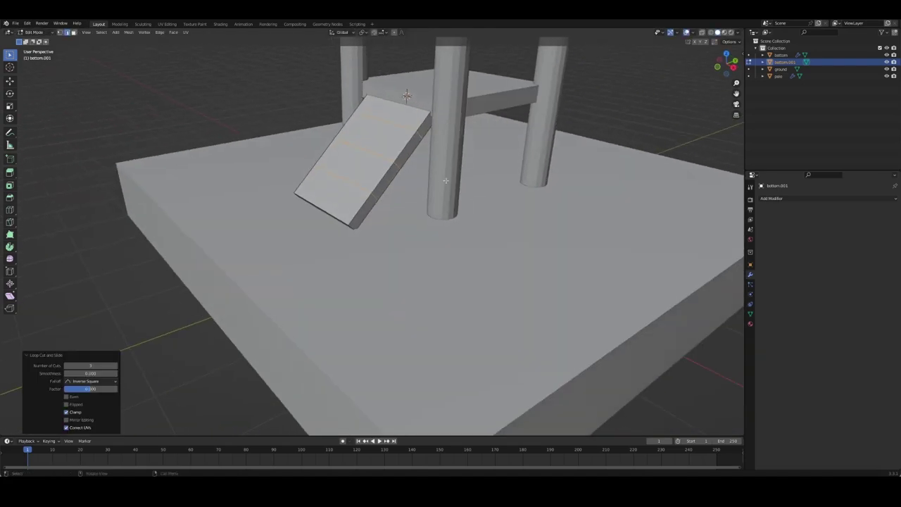
# - Try sliding and beveling the new edge loops, then undo the bevel
pyautogui.press('g')
pyautogui.press('g')
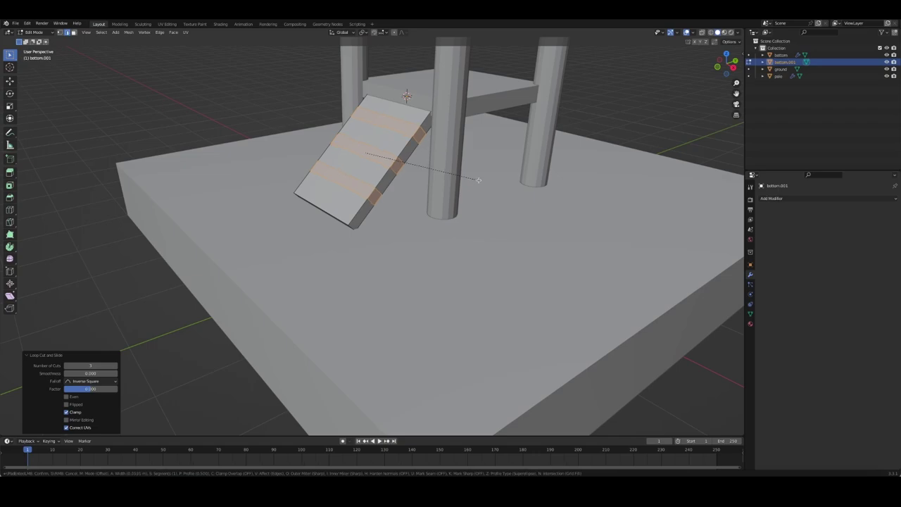
pyautogui.rightClick(479, 180)
pyautogui.hotkey('ctrl', 'b')
pyautogui.click(485, 185)
pyautogui.moveTo(486, 184); pyautogui.dragTo(501, 193, button='middle')
pyautogui.hotkey('ctrl', 'z')
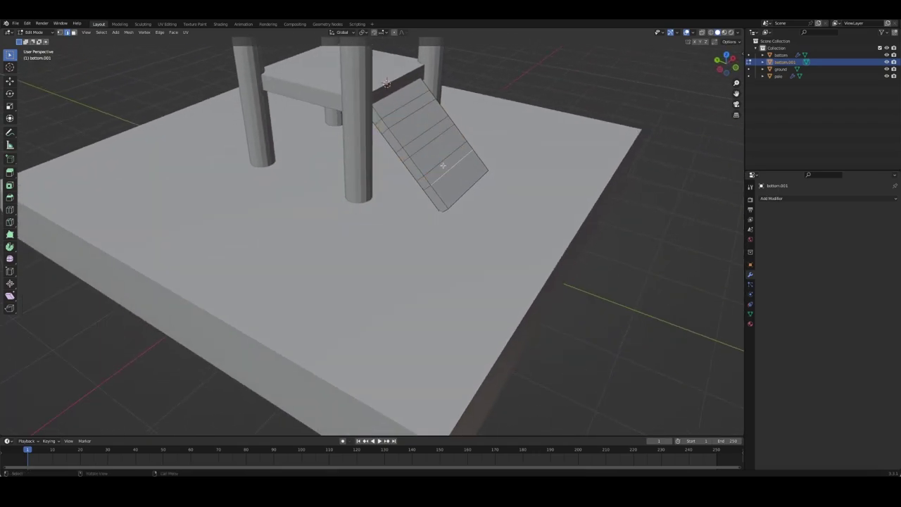
# - Add vertical loop cuts on the ramp and scale them apart along X
pyautogui.hotkey('ctrl', 'r')
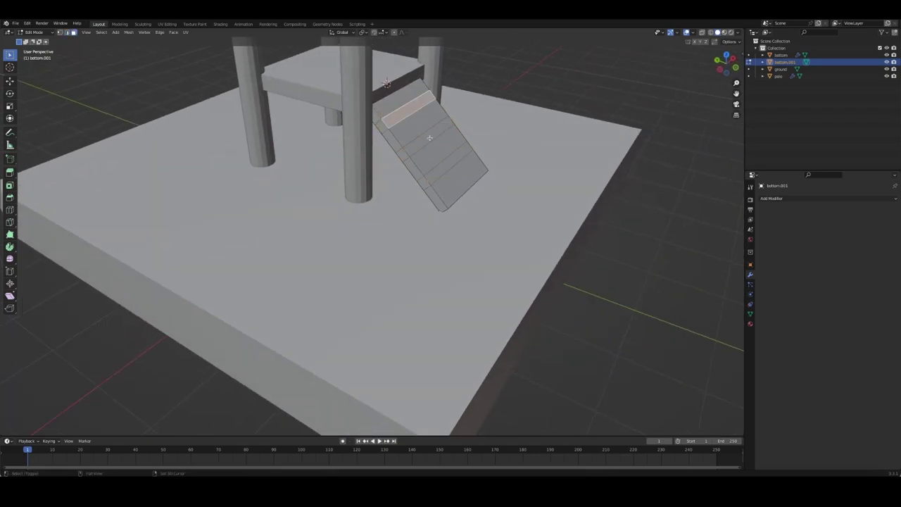
pyautogui.moveTo(426, 112); pyautogui.dragTo(422, 190, button='middle')
pyautogui.click(421, 193)
pyautogui.rightClick(421, 193)
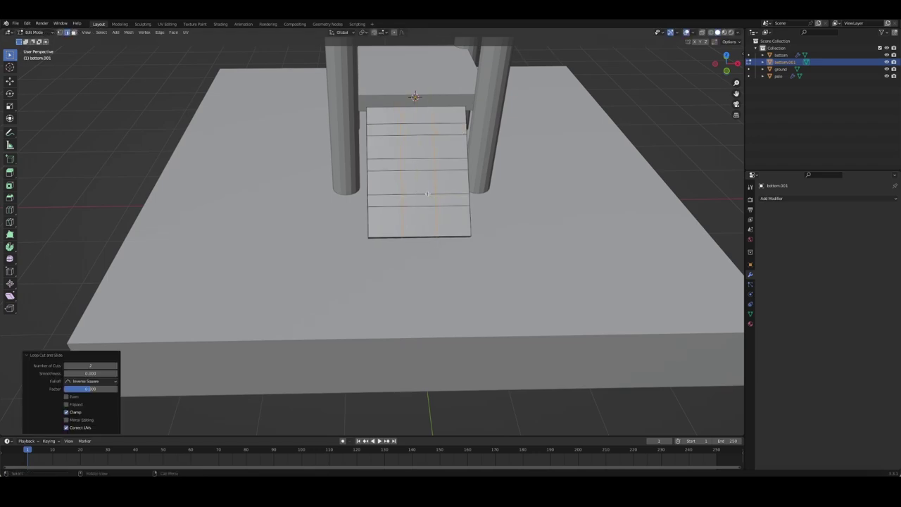
pyautogui.press('s')
pyautogui.press('x')
pyautogui.click(471, 203)
# - Select the three ramp strips between the cuts in face mode
pyautogui.press('3')
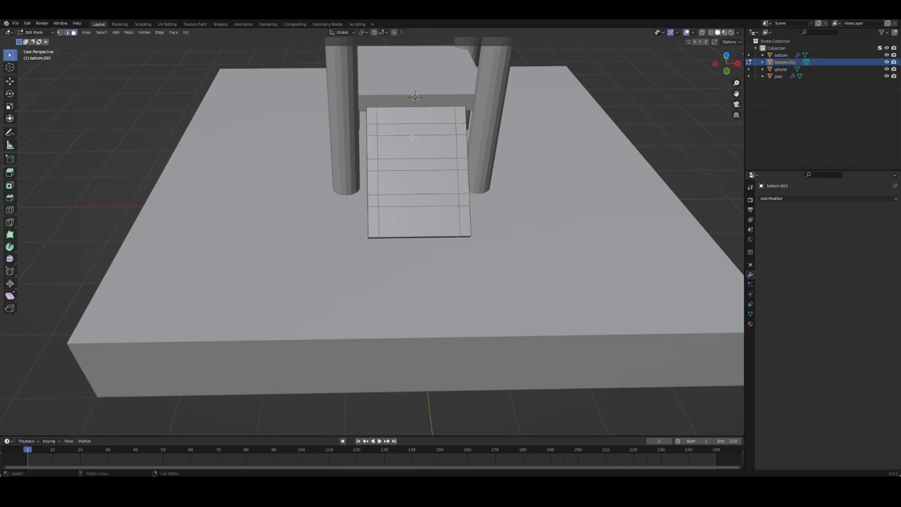
pyautogui.click(418, 130)
pyautogui.keyDown('shift'); pyautogui.click(417, 165); pyautogui.keyUp('shift')
pyautogui.keyDown('shift'); pyautogui.click(422, 184); pyautogui.keyUp('shift')
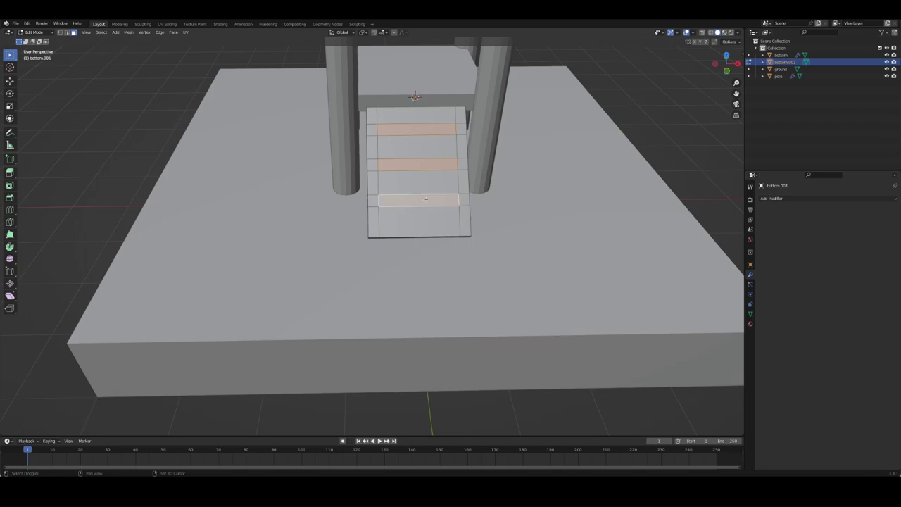
pyautogui.moveTo(424, 188)
pyautogui.mouseDown(button='middle')
pyautogui.moveTo(404, 152)
pyautogui.moveTo(395, 153)
pyautogui.mouseUp(button='middle')
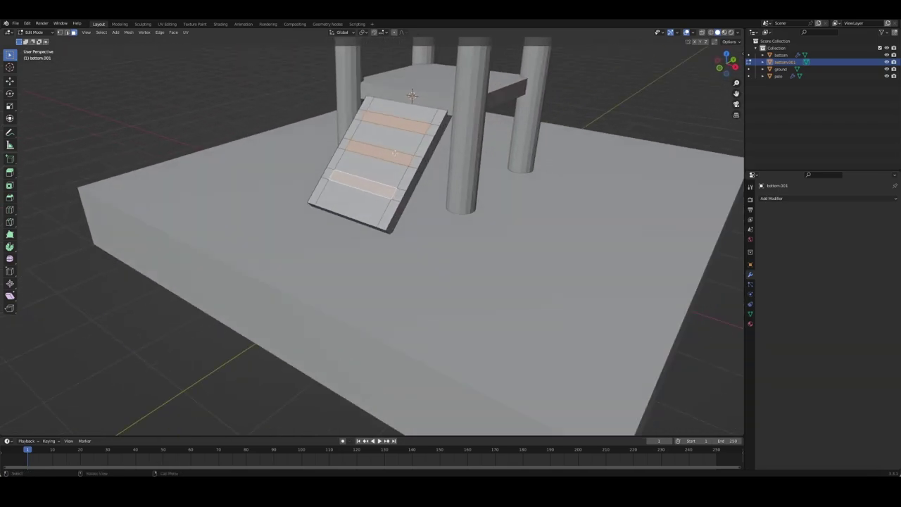
# - Extrude the three strips along their normals into raised cleats
pyautogui.hotkey('alt', 'e')
pyautogui.click(441, 185)
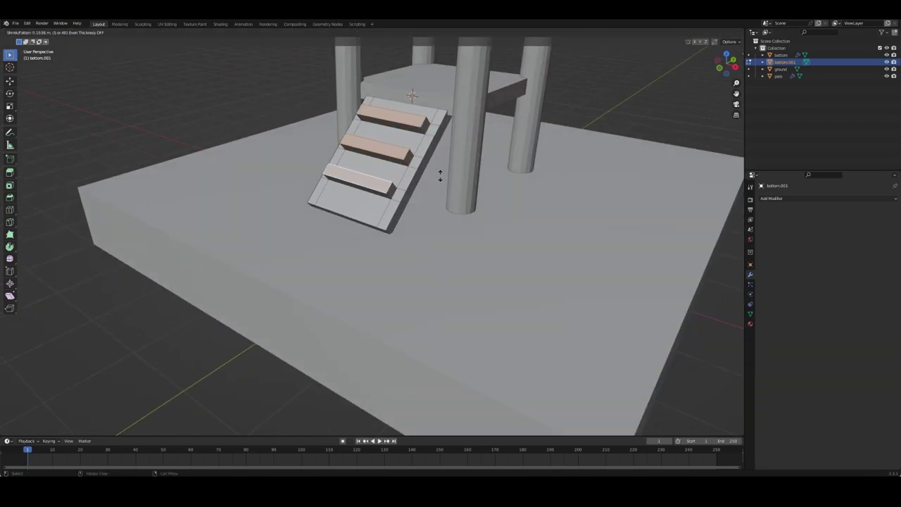
pyautogui.click(439, 174)
pyautogui.press('Tab')
pyautogui.moveTo(439, 175); pyautogui.dragTo(369, 146, button='middle')
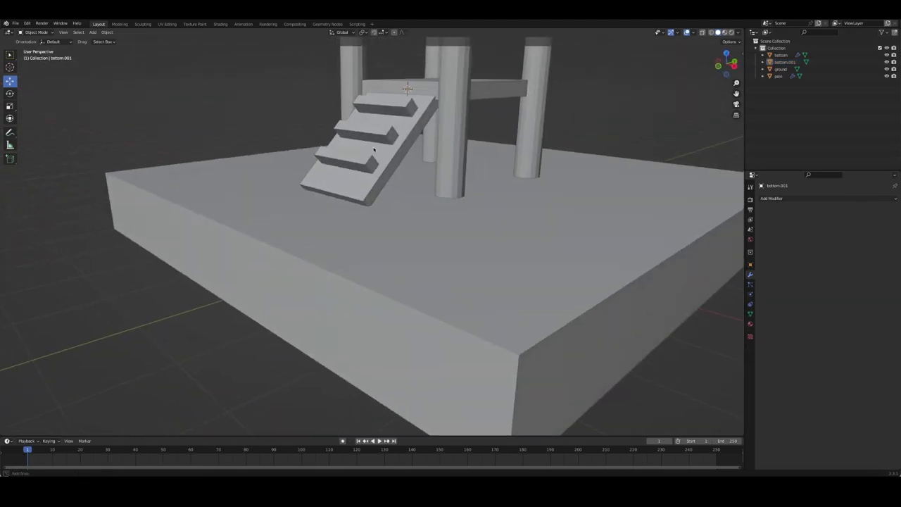
# - Move the stepped ramp into place beside the platform
pyautogui.click(368, 144)
pyautogui.moveTo(367, 144); pyautogui.dragTo(363, 123)
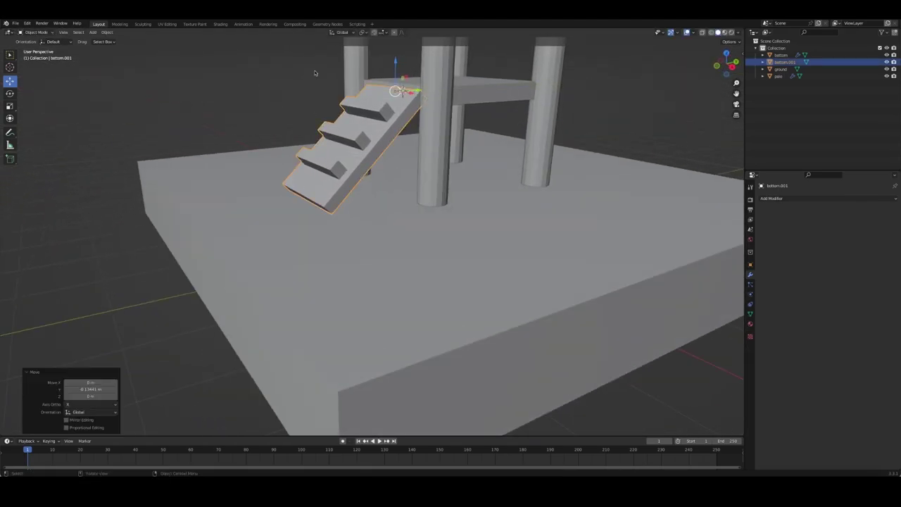
pyautogui.moveTo(313, 125); pyautogui.dragTo(318, 107, button='middle')
pyautogui.scroll(-4, 316, 116)
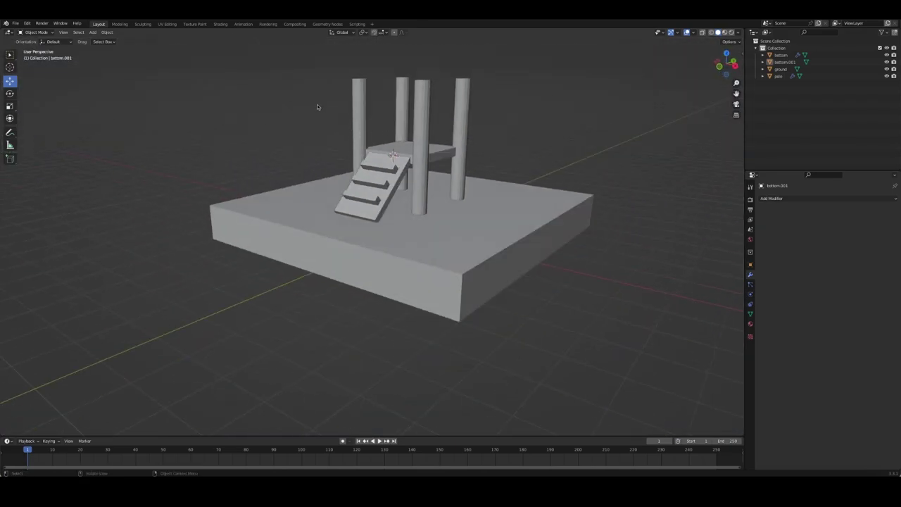
# - Widen the posts in Edit Mode by scaling with the Z axis excluded
pyautogui.click(425, 176)
pyautogui.press('Tab')
pyautogui.press('s')
pyautogui.hotkey('shift', 'z')
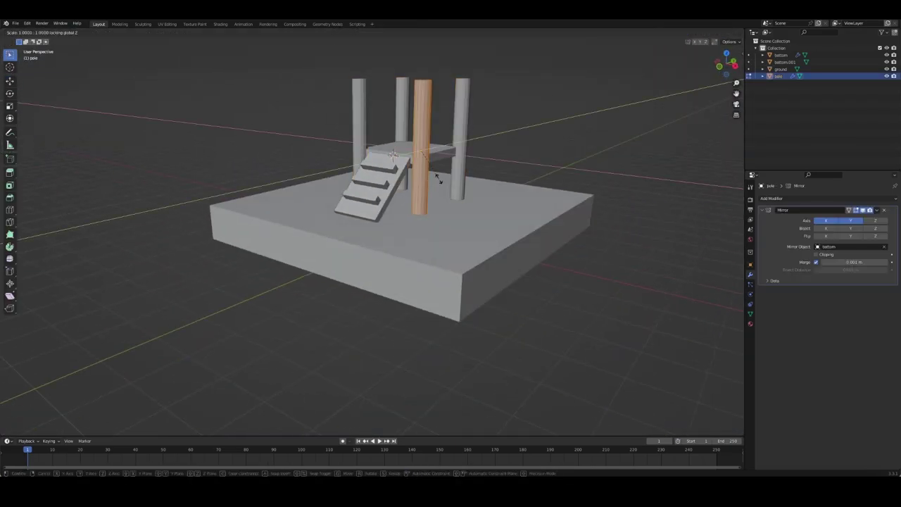
pyautogui.click(451, 182)
pyautogui.press('Tab')
pyautogui.moveTo(451, 181)
pyautogui.mouseDown(button='middle')
pyautogui.moveTo(432, 172)
pyautogui.moveTo(457, 176)
pyautogui.mouseUp(button='middle')
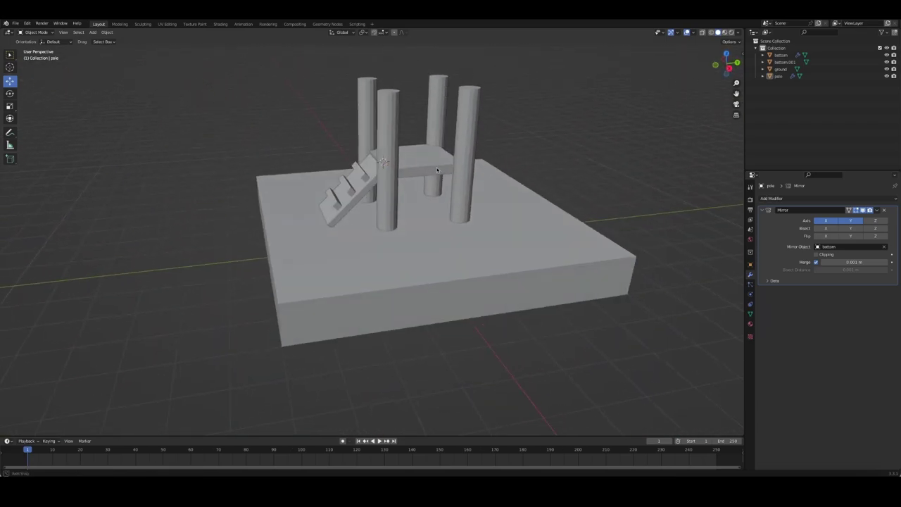
# - Select the platform slab to set its thickness to 0.24 m
pyautogui.click(413, 154)
pyautogui.moveTo(413, 153); pyautogui.dragTo(415, 159, button='middle')
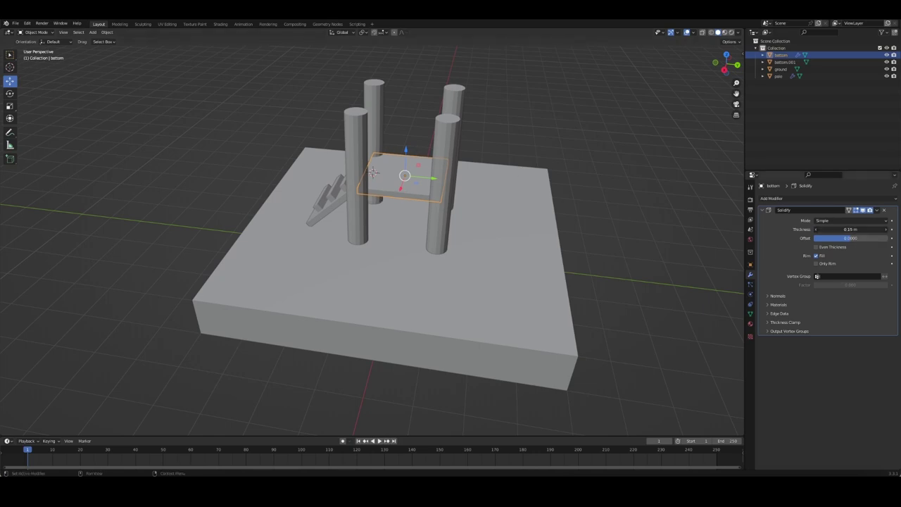
pyautogui.scroll(-3, 598, 143)
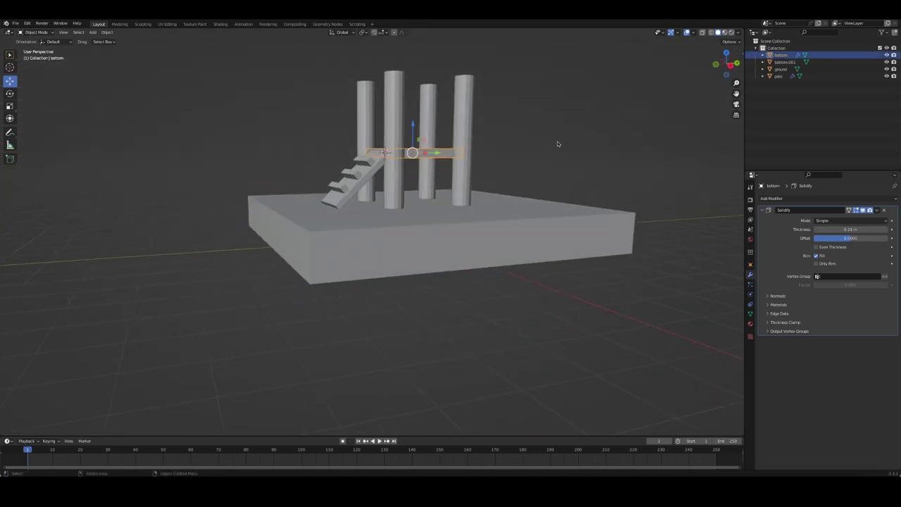
pyautogui.scroll(3, 428, 171)
pyautogui.moveTo(428, 171)
pyautogui.mouseDown(button='middle')
pyautogui.moveTo(419, 165)
pyautogui.moveTo(455, 149)
pyautogui.mouseUp(button='middle')
pyautogui.click(419, 166)
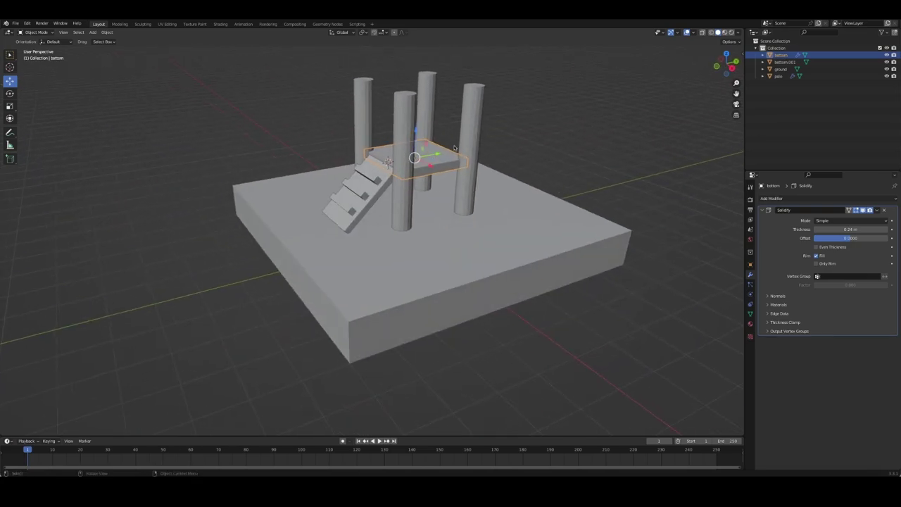
# - Duplicate the platform slab, stand the copy upright at 90° about X, and move it
pyautogui.hotkey('shift', 'd')
pyautogui.press('r')
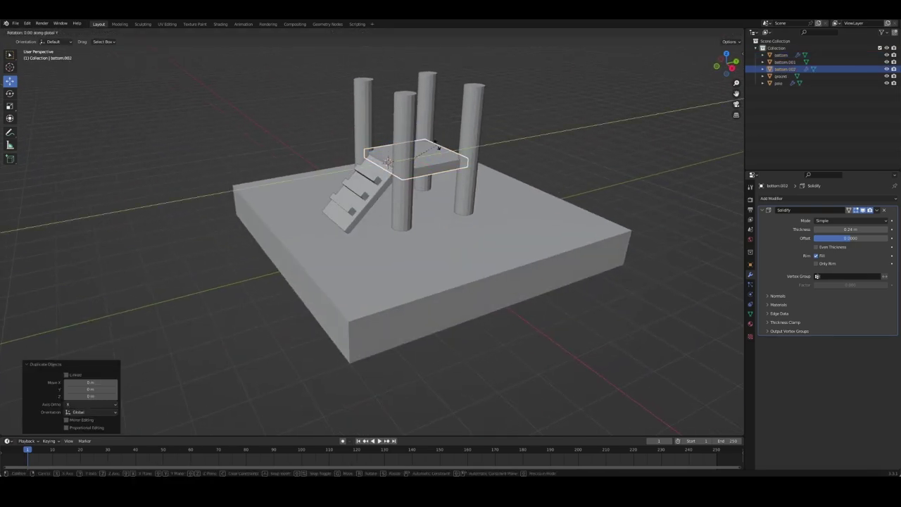
pyautogui.press('x')
pyautogui.press('9')
pyautogui.press('0')
pyautogui.press('Return')
pyautogui.press('g')
pyautogui.click(456, 179)
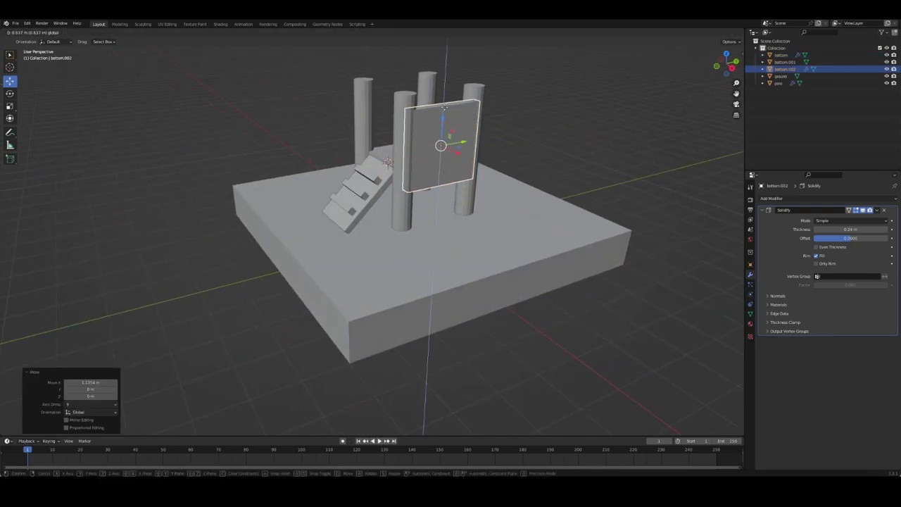
# - Narrow the upright panel by scaling it along Y in Edit Mode
pyautogui.moveTo(529, 123); pyautogui.dragTo(512, 161, button='middle')
pyautogui.press('Tab')
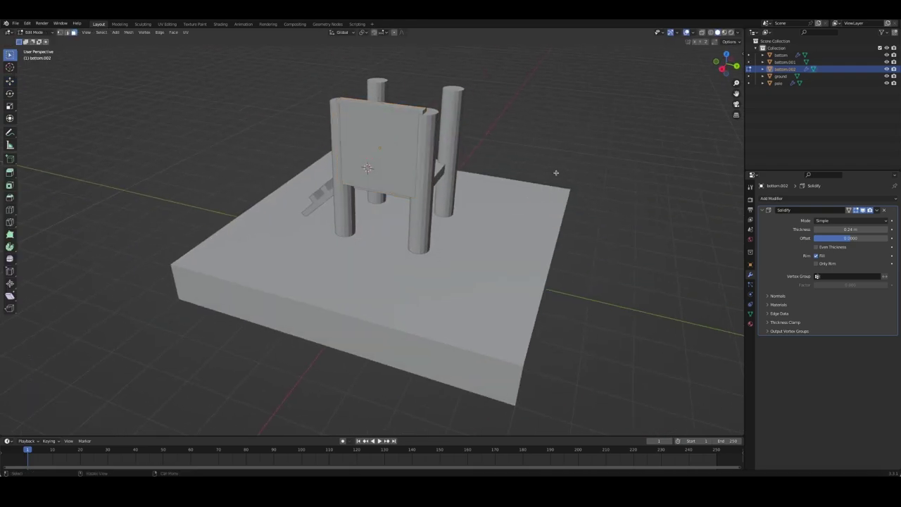
pyautogui.press('s')
pyautogui.press('y')
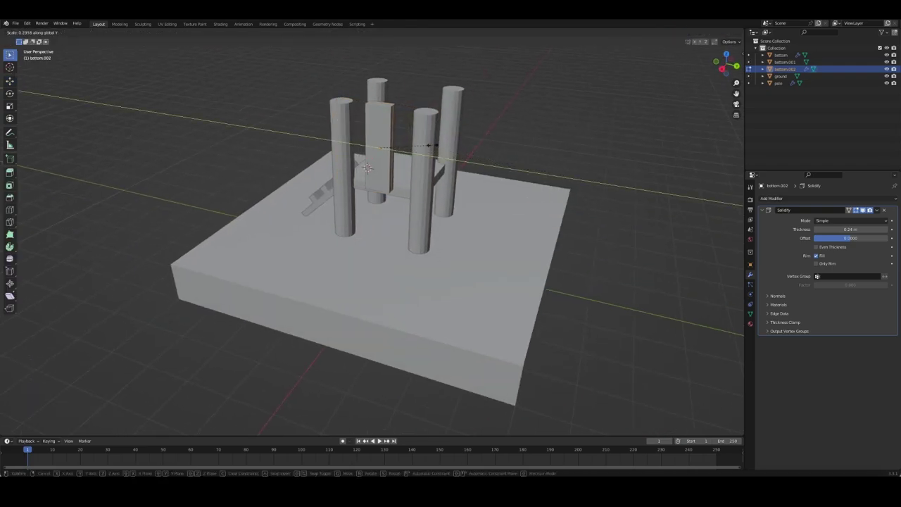
pyautogui.click(431, 145)
pyautogui.moveTo(431, 145)
pyautogui.mouseDown(button='middle')
pyautogui.moveTo(543, 145)
pyautogui.moveTo(479, 148)
pyautogui.moveTo(492, 115)
pyautogui.moveTo(423, 117)
pyautogui.moveTo(543, 128)
pyautogui.mouseUp(button='middle')
pyautogui.press('Tab')
# - Shift the panel along the Y axis
pyautogui.press('g')
pyautogui.press('y')
pyautogui.click(479, 148)
pyautogui.click(483, 148)
# - Select the panel's mesh, recalculate normals, and lower the panel toward the platform
pyautogui.click(423, 116)
pyautogui.press('Tab')
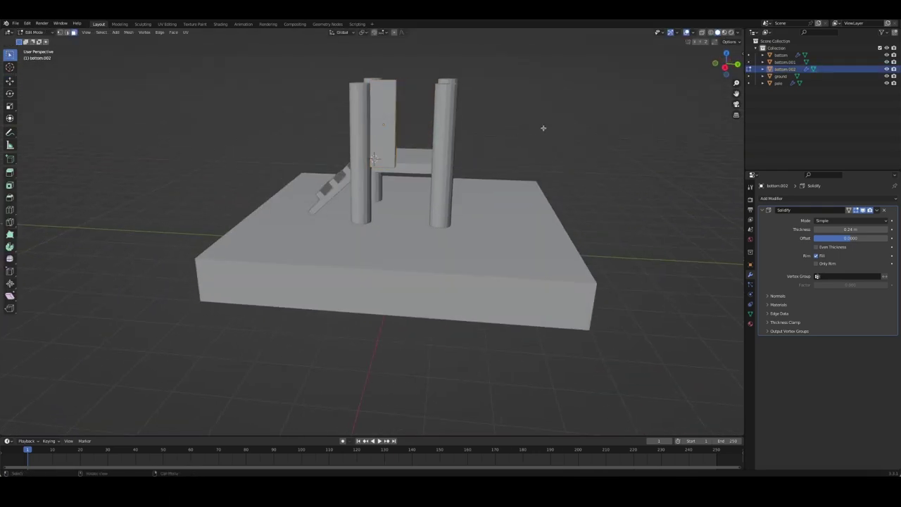
pyautogui.press('a')
pyautogui.hotkey('shift', 'n')
pyautogui.press('Tab')
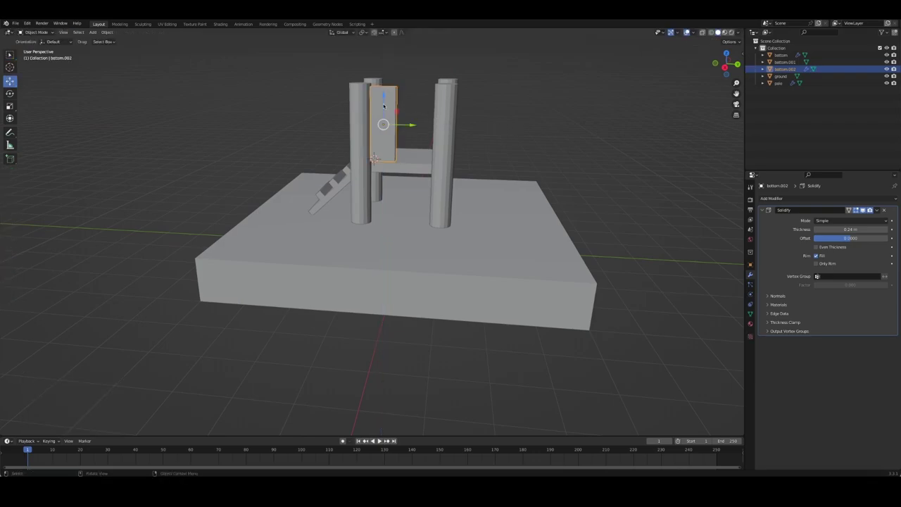
pyautogui.moveTo(384, 106); pyautogui.dragTo(383, 108)
# - Check the layout from the top view and reselect the wall panel
pyautogui.press('KP_7')
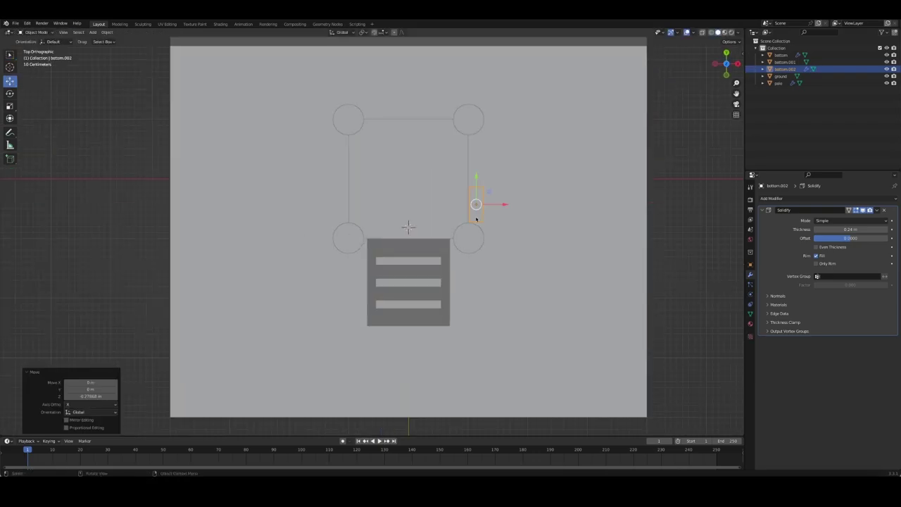
pyautogui.moveTo(498, 236); pyautogui.dragTo(476, 168, button='middle')
pyautogui.scroll(-5, 476, 168)
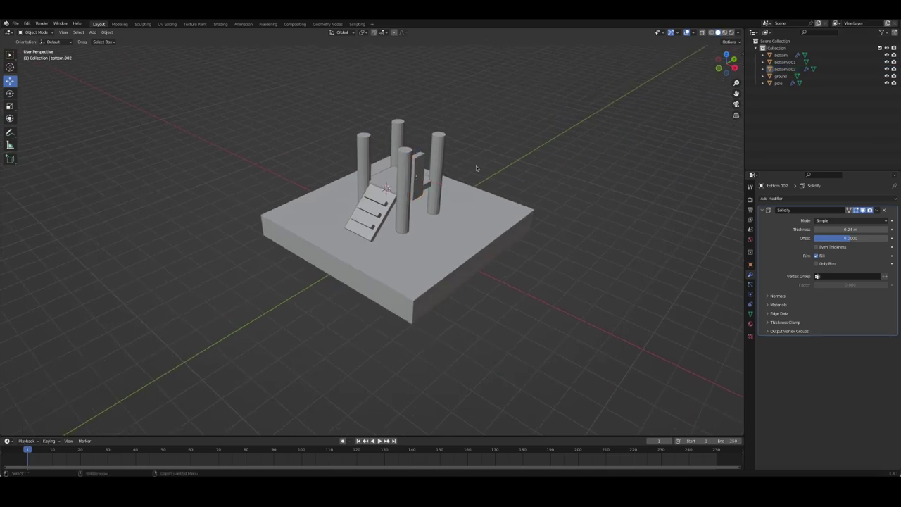
pyautogui.press('KP_7')
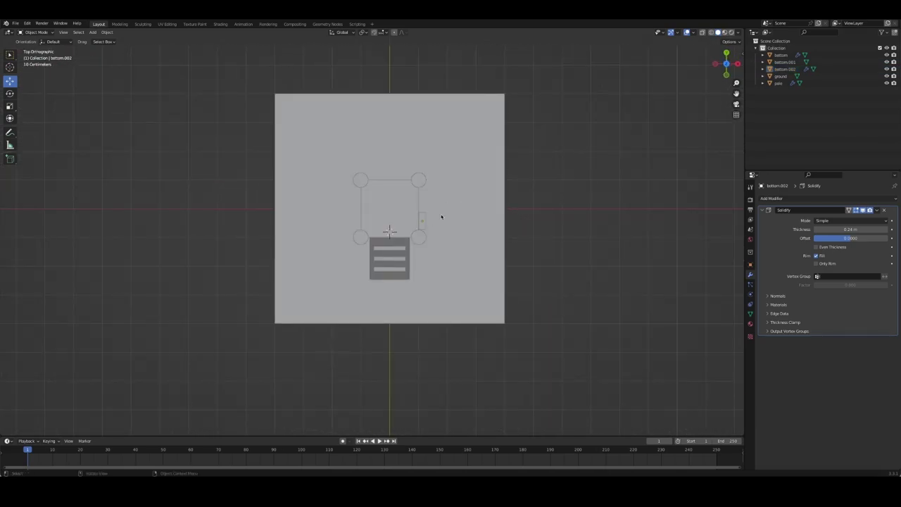
pyautogui.click(421, 222)
pyautogui.click(545, 226)
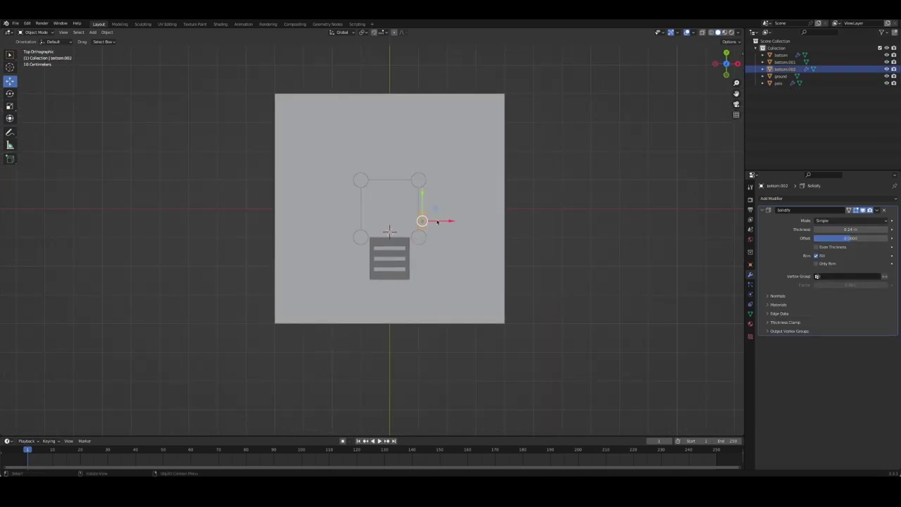
pyautogui.moveTo(574, 260)
pyautogui.mouseDown(button='middle')
pyautogui.moveTo(502, 227)
pyautogui.moveTo(540, 161)
pyautogui.mouseUp(button='middle')
pyautogui.click(414, 187)
# - Set the wall panel's Solidify thickness to 0.2 m
pyautogui.scroll(4, 423, 184)
pyautogui.moveTo(453, 183); pyautogui.dragTo(764, 233, button='middle')
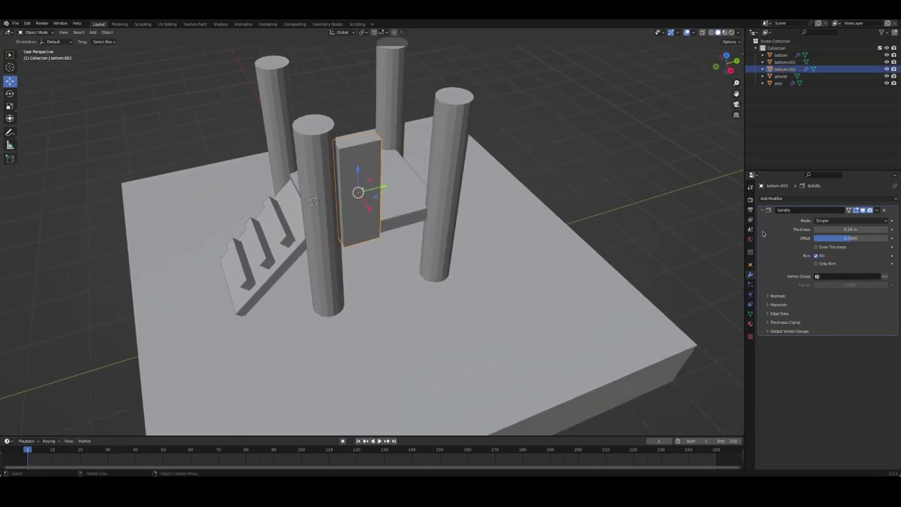
pyautogui.write('0.2')
pyautogui.press('Return')
# - Add an Array modifier to the wall panel
pyautogui.click(634, 171)
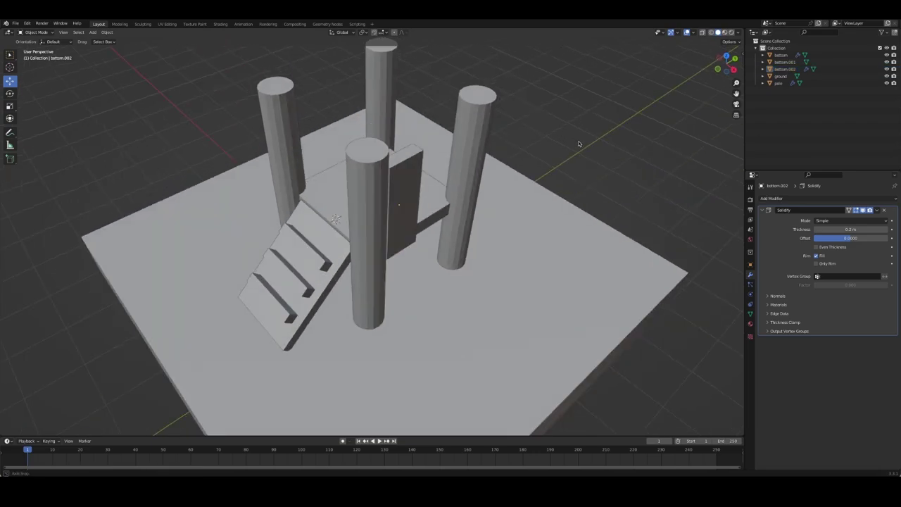
pyautogui.moveTo(634, 171); pyautogui.dragTo(358, 157, button='middle')
pyautogui.click(357, 156)
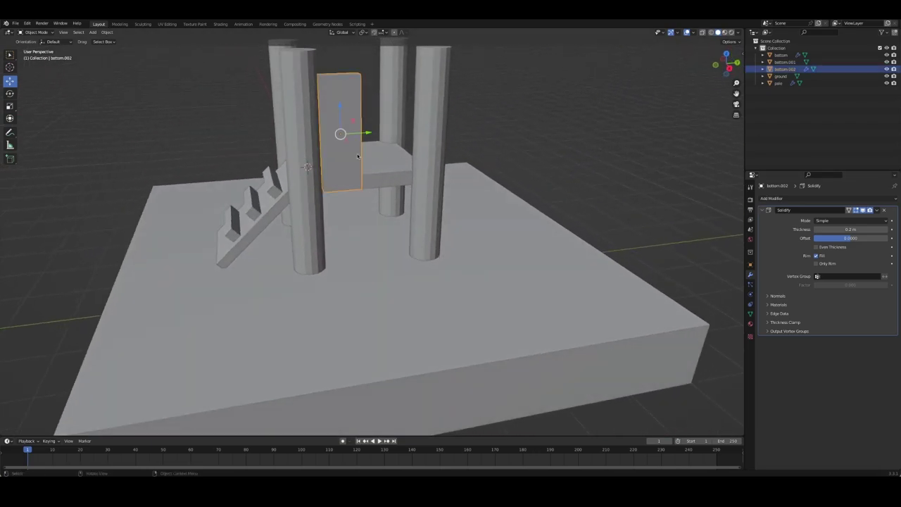
pyautogui.click(774, 201)
pyautogui.click(766, 218)
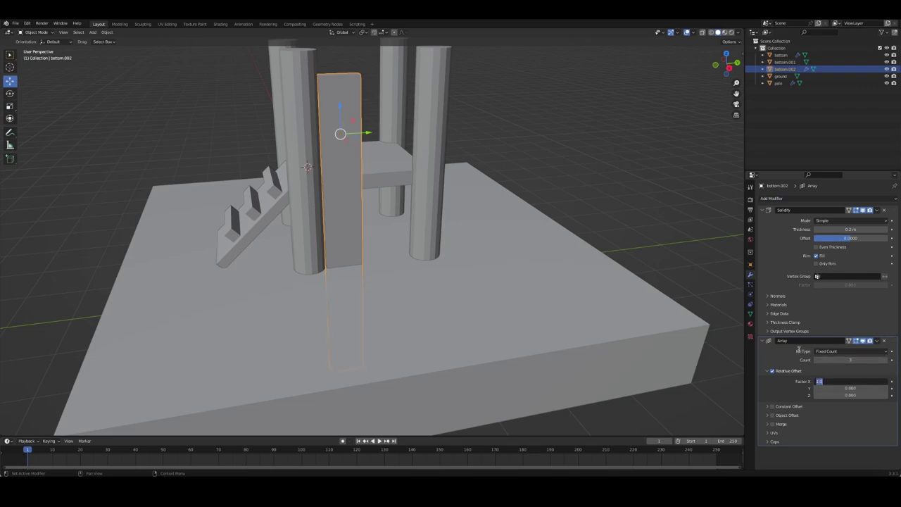
# - Set the Array relative offset factors to X 0 and Y 1.1
pyautogui.write('0')
pyautogui.press('Tab')
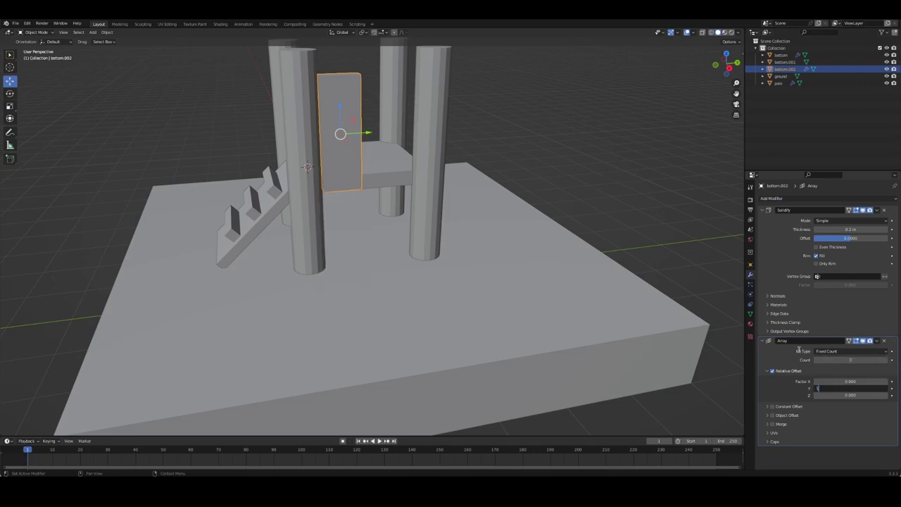
pyautogui.write('1.1')
pyautogui.press('Return')
pyautogui.moveTo(581, 141)
pyautogui.mouseDown(button='middle')
pyautogui.moveTo(555, 149)
pyautogui.moveTo(573, 195)
pyautogui.moveTo(525, 156)
pyautogui.moveTo(578, 151)
pyautogui.moveTo(570, 173)
pyautogui.moveTo(416, 135)
pyautogui.moveTo(368, 146)
pyautogui.mouseUp(button='middle')
# - Move the three-panel wall onto the platform edge between the back posts and inspect it
pyautogui.click(583, 154)
pyautogui.click(416, 135)
pyautogui.press('Tab')
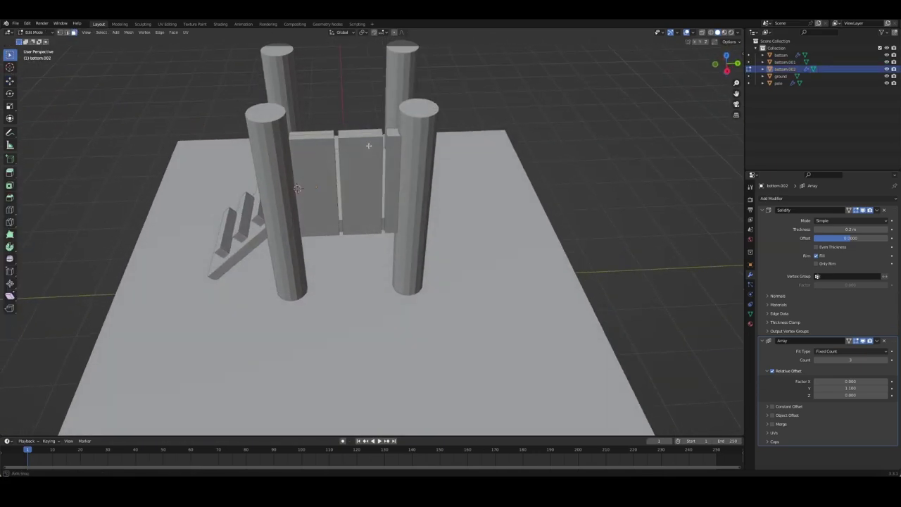
pyautogui.press('a')
pyautogui.press('Tab')
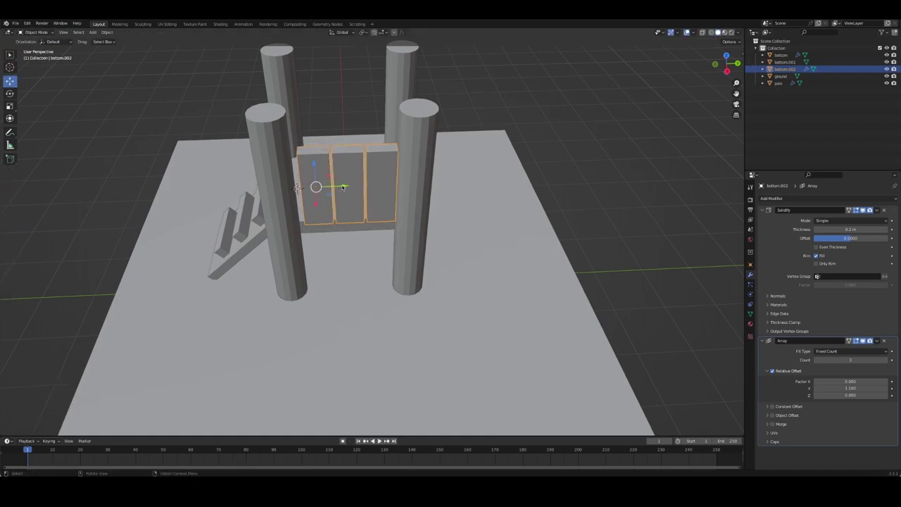
pyautogui.press('g')
pyautogui.click(337, 187)
pyautogui.press('KP_3')
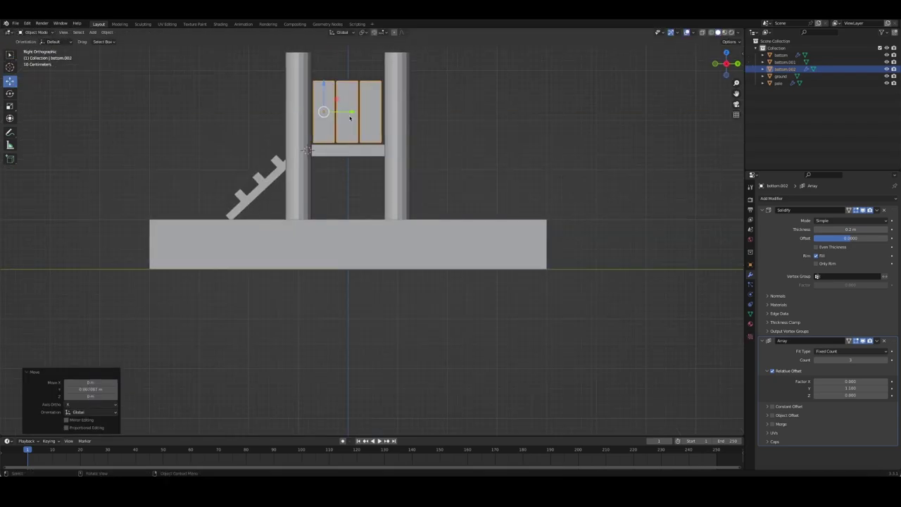
pyautogui.moveTo(350, 116); pyautogui.dragTo(446, 115, button='middle')
pyautogui.click(417, 88)
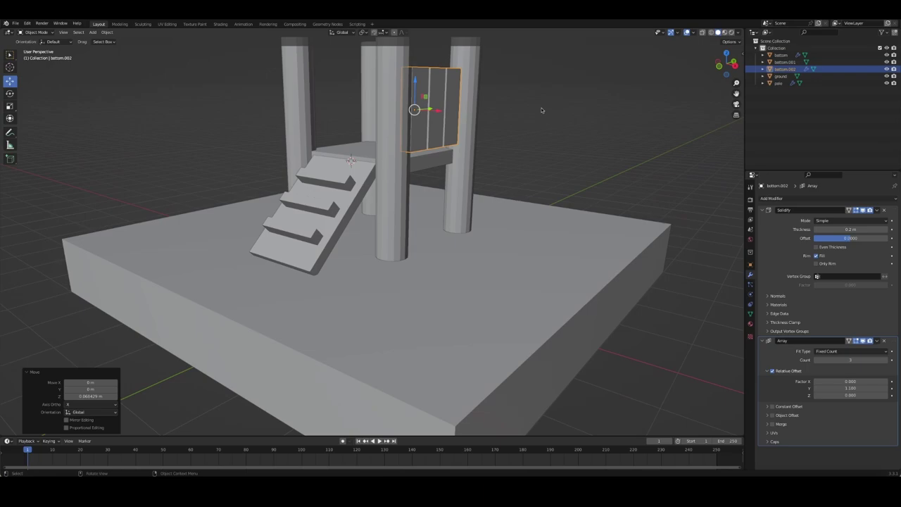
pyautogui.moveTo(417, 88)
pyautogui.mouseDown(button='middle')
pyautogui.moveTo(551, 144)
pyautogui.moveTo(504, 157)
pyautogui.mouseUp(button='middle')
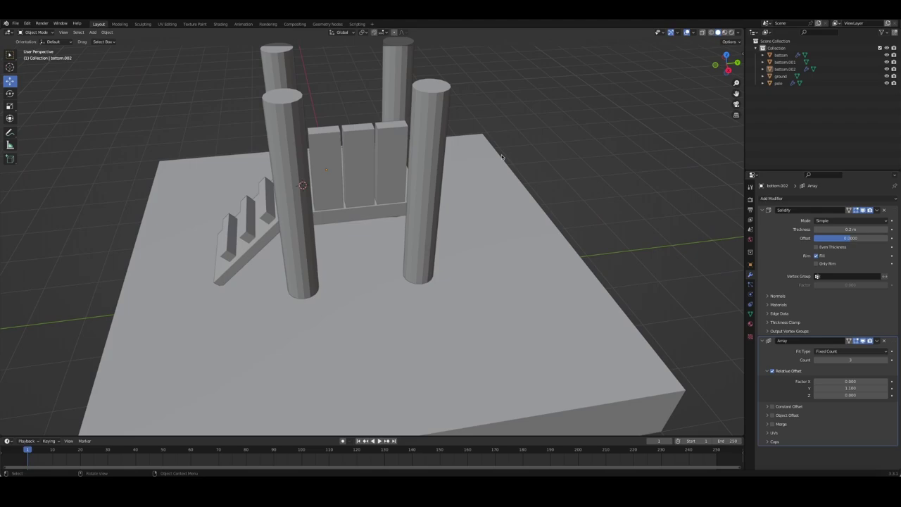
pyautogui.moveTo(489, 126); pyautogui.dragTo(580, 136, button='middle')
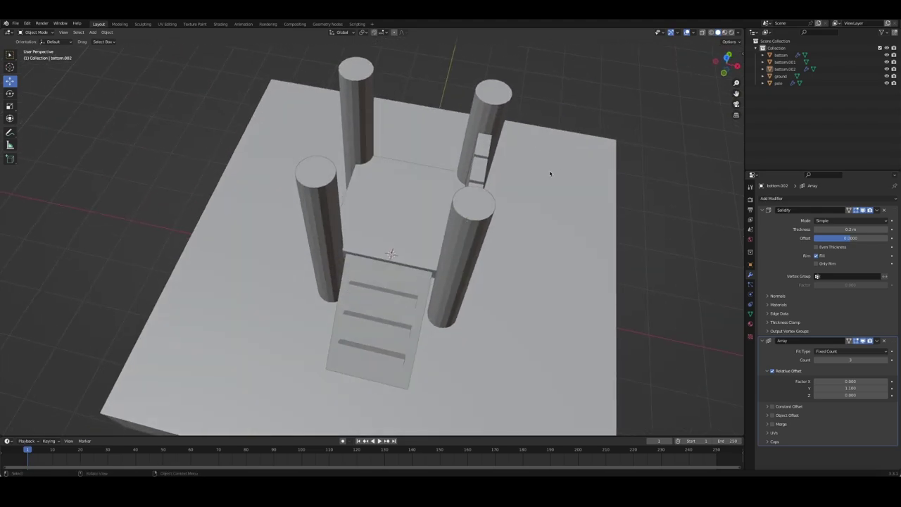
# - Add a Mirror modifier to the paneled wall and collapse the Solidify and Array panels
pyautogui.moveTo(552, 169)
pyautogui.mouseDown(button='middle')
pyautogui.moveTo(518, 166)
pyautogui.moveTo(479, 144)
pyautogui.mouseUp(button='middle')
pyautogui.click(476, 141)
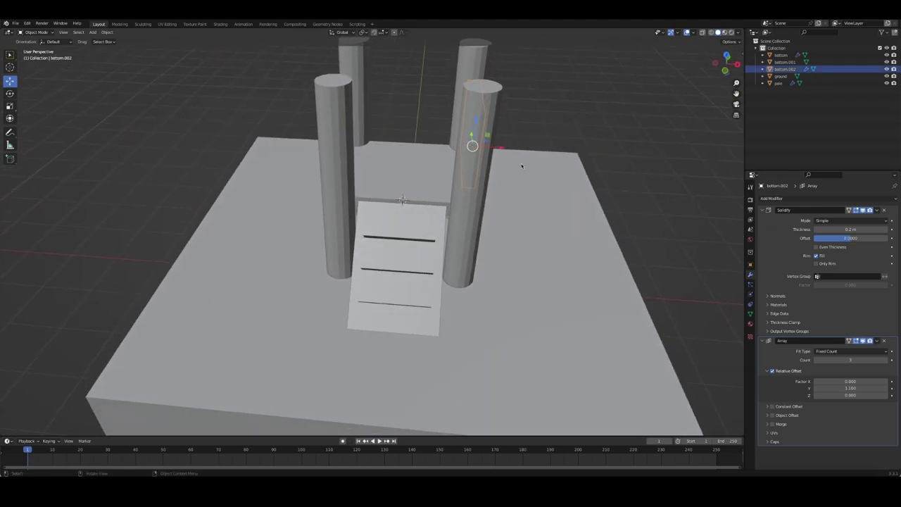
pyautogui.click(772, 198)
pyautogui.click(759, 278)
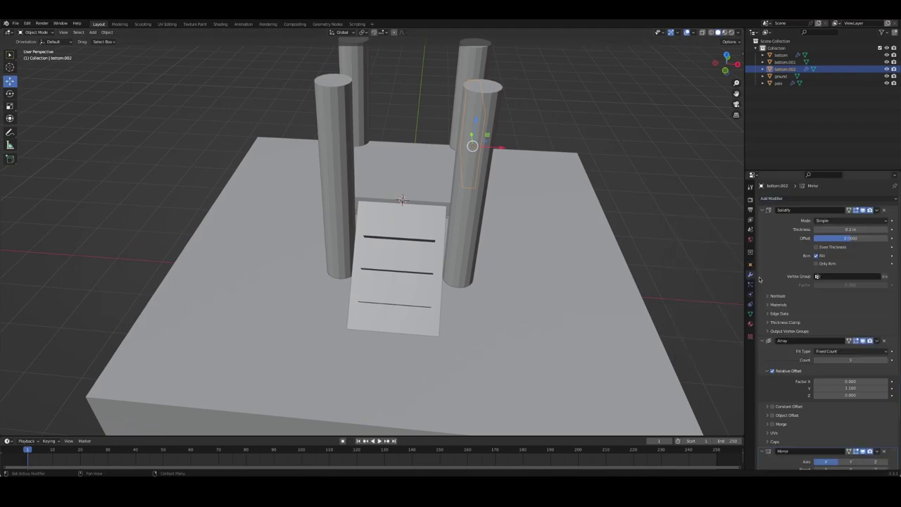
pyautogui.click(761, 341)
pyautogui.click(763, 210)
# - Set the Mirror object to 'bottom' and check the mirrored wall
pyautogui.click(885, 266)
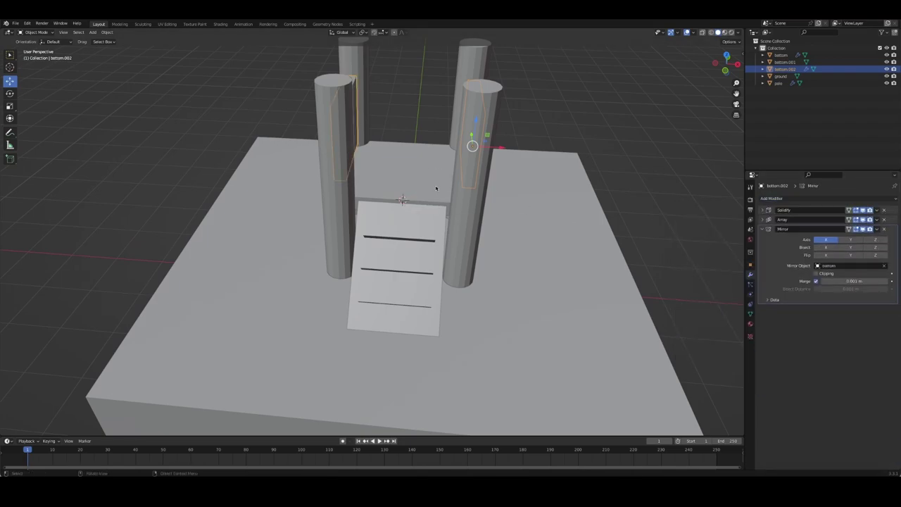
pyautogui.click(275, 141)
pyautogui.moveTo(530, 147)
pyautogui.mouseDown(button='middle')
pyautogui.moveTo(410, 154)
pyautogui.moveTo(508, 177)
pyautogui.moveTo(423, 190)
pyautogui.moveTo(384, 233)
pyautogui.moveTo(428, 222)
pyautogui.mouseUp(button='middle')
pyautogui.scroll(-4, 509, 177)
pyautogui.scroll(-3, 521, 170)
pyautogui.click(387, 204)
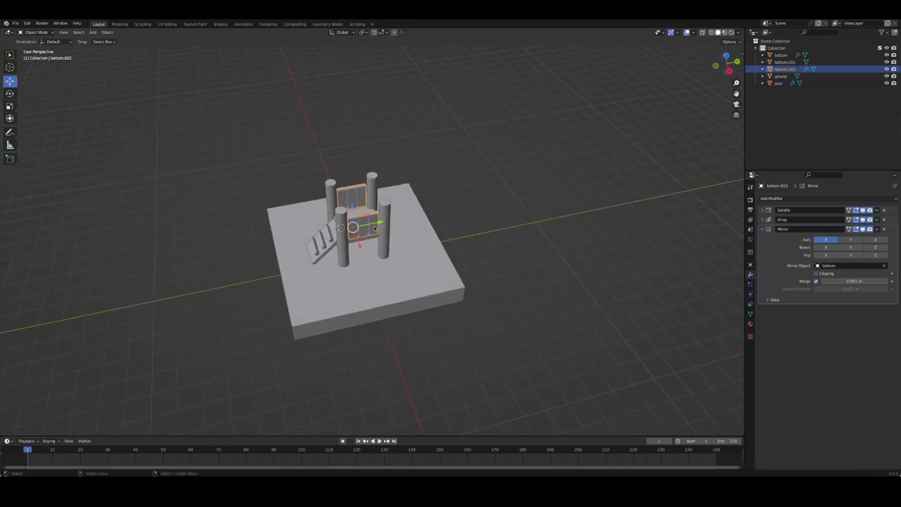
# - Duplicate the wall in place, remove its Mirror modifier, and set origin to geometry
pyautogui.moveTo(374, 228); pyautogui.dragTo(381, 219, button='middle')
pyautogui.hotkey('shift', 'd')
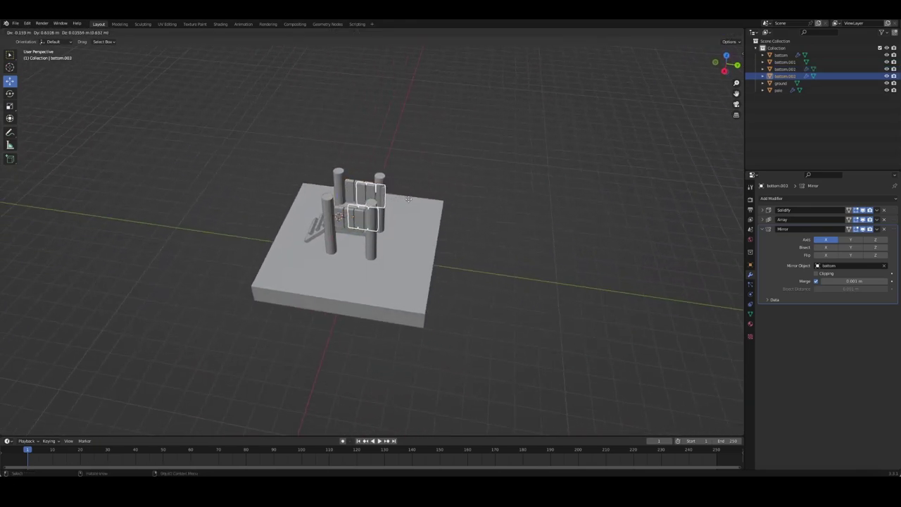
pyautogui.press('Escape')
pyautogui.click(884, 229)
pyautogui.moveTo(394, 233)
pyautogui.mouseDown(button='middle')
pyautogui.moveTo(423, 211)
pyautogui.moveTo(361, 213)
pyautogui.mouseUp(button='middle')
pyautogui.rightClick(361, 213)
pyautogui.click(402, 218)
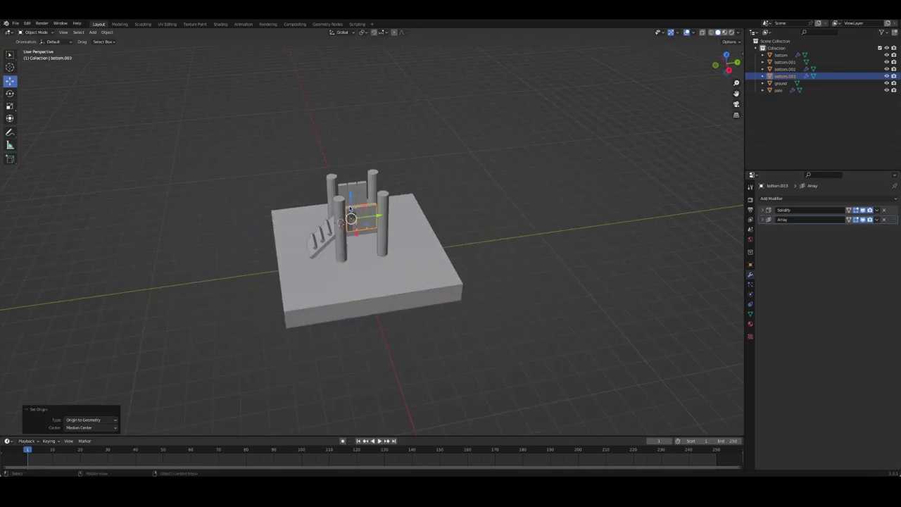
# - Rotate the copy 90° about Z and place it along the back edge in top view
pyautogui.write('rz90')
pyautogui.press('Return')
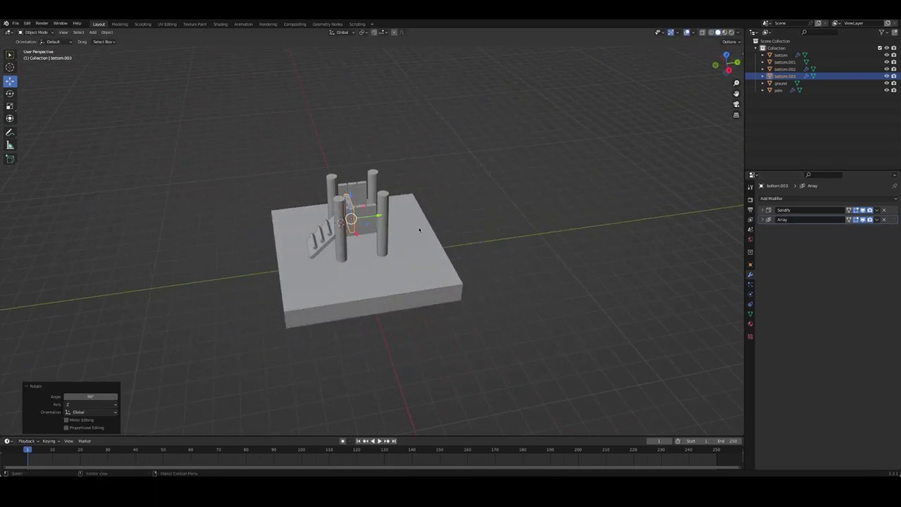
pyautogui.moveTo(419, 230); pyautogui.dragTo(422, 228, button='middle')
pyautogui.press('KP_7')
pyautogui.scroll(3, 422, 228)
pyautogui.press('g')
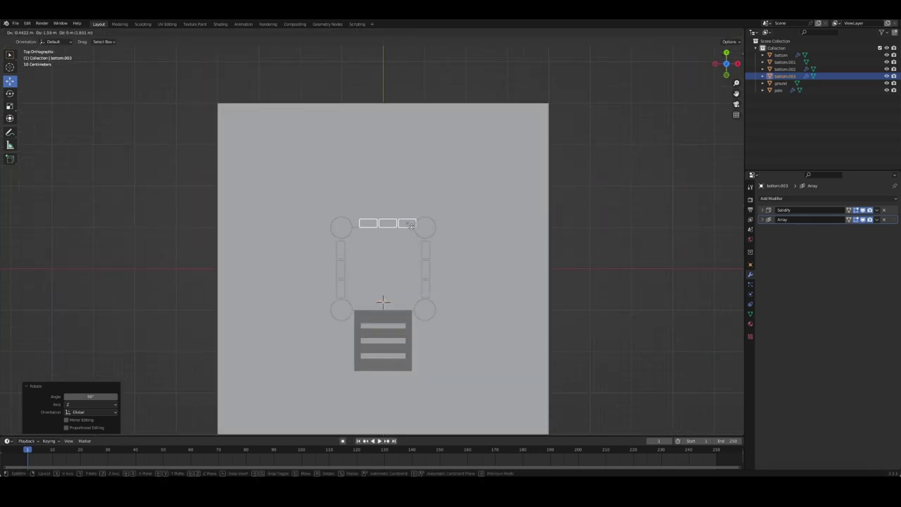
pyautogui.click(409, 230)
# - Orbit to a front view of the tower to check the new wall
pyautogui.moveTo(477, 294); pyautogui.dragTo(441, 243, button='middle')
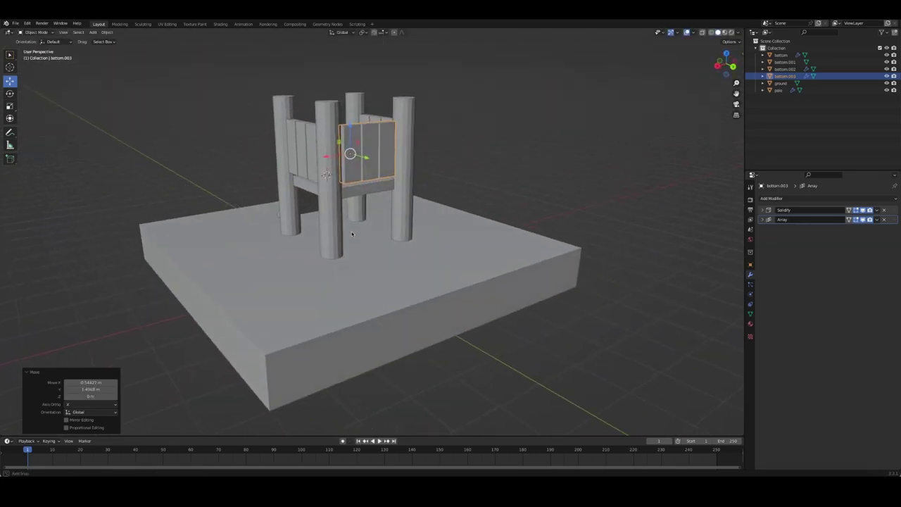
pyautogui.scroll(-3, 573, 241)
pyautogui.click(589, 151)
pyautogui.moveTo(589, 150)
pyautogui.mouseDown(button='middle')
pyautogui.moveTo(614, 177)
pyautogui.moveTo(543, 156)
pyautogui.moveTo(563, 151)
pyautogui.moveTo(539, 167)
pyautogui.moveTo(481, 173)
pyautogui.moveTo(538, 171)
pyautogui.moveTo(461, 163)
pyautogui.moveTo(489, 284)
pyautogui.moveTo(405, 324)
pyautogui.mouseUp(button='middle')
pyautogui.scroll(2, 544, 156)
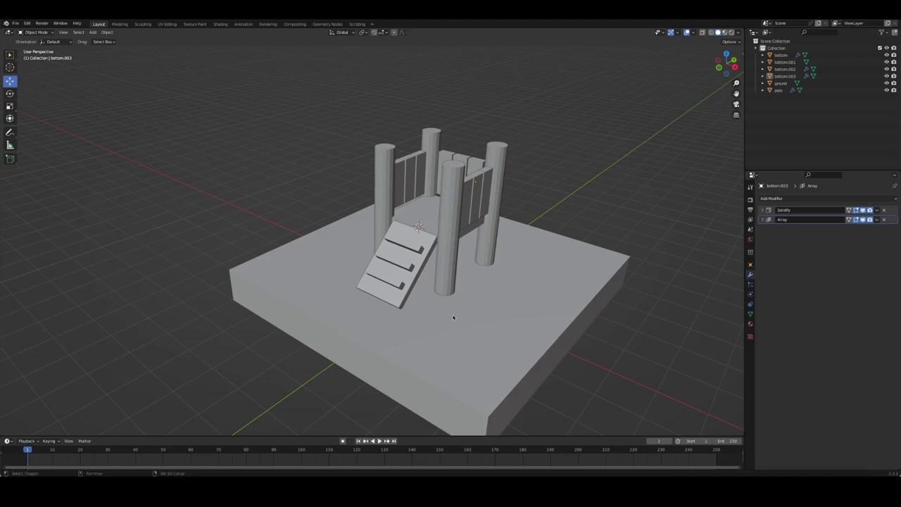
# - Add a plane mesh, lower it, and position it in front of the ramp
pyautogui.hotkey('shift', 'a')
pyautogui.click(491, 166)
pyautogui.press('g')
pyautogui.press('z')
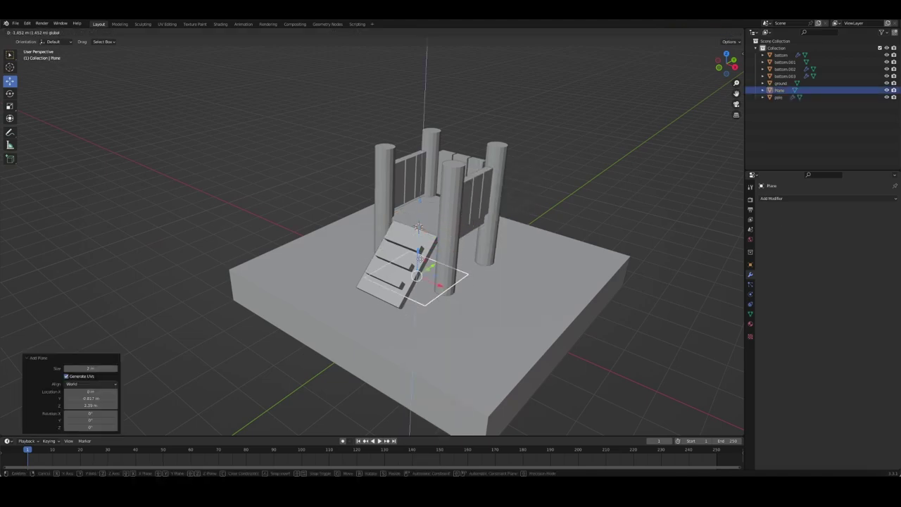
pyautogui.click(454, 288)
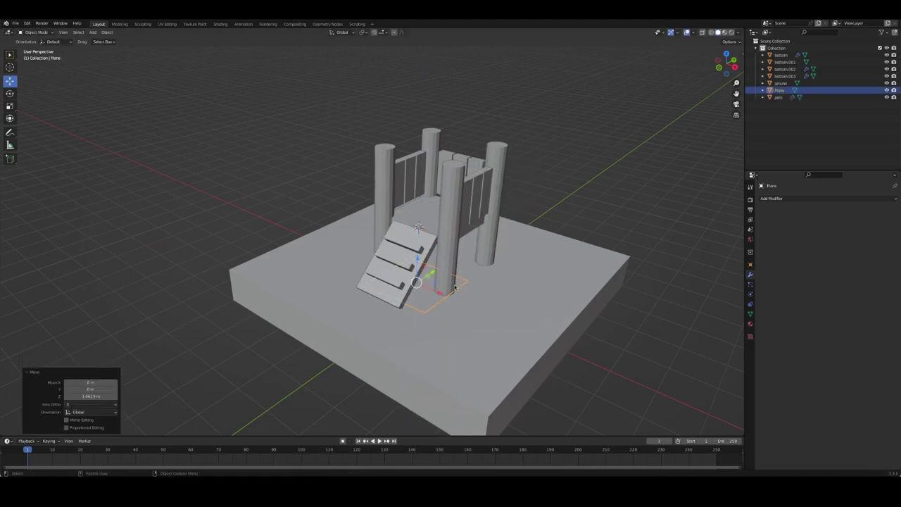
pyautogui.press('g')
pyautogui.press('Escape')
pyautogui.press('g')
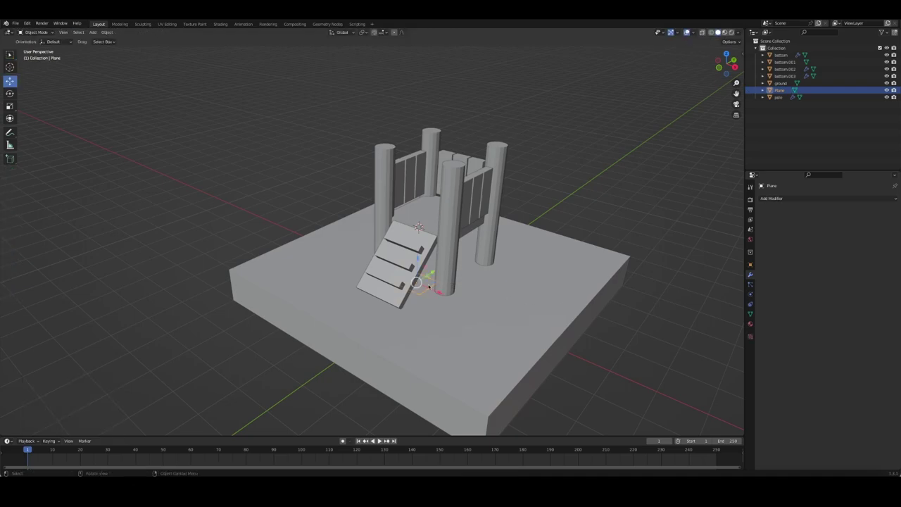
pyautogui.click(451, 317)
pyautogui.press('g')
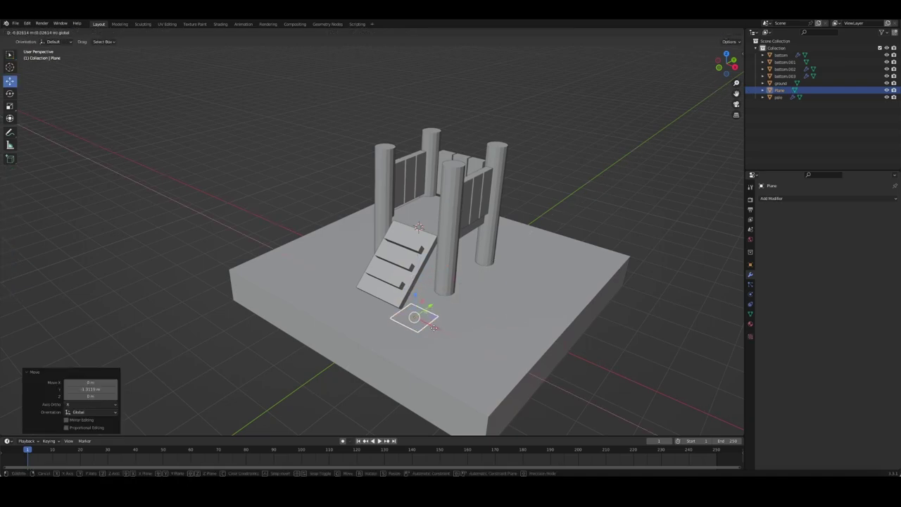
pyautogui.click(426, 328)
# - Shrink the plane in top view, then raise it along Z
pyautogui.press('KP_7')
pyautogui.press('Tab')
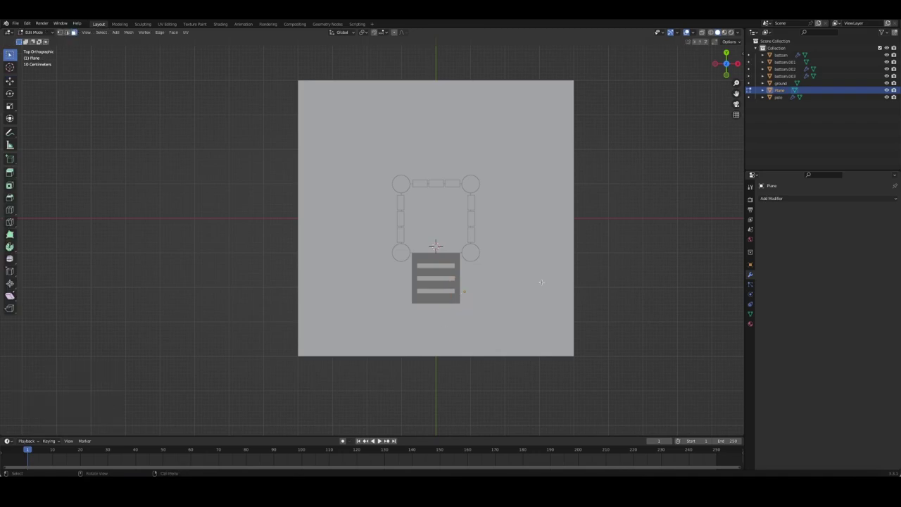
pyautogui.press('s')
pyautogui.click(522, 289)
pyautogui.press('Tab')
pyautogui.moveTo(519, 291); pyautogui.dragTo(453, 296, button='middle')
pyautogui.press('g')
pyautogui.press('z')
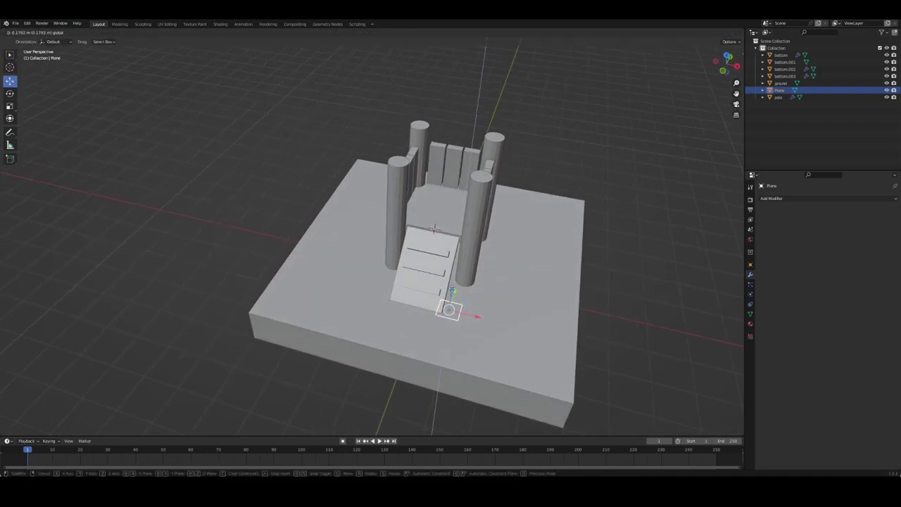
pyautogui.click(455, 282)
# - Extrude the plane into a box and scale it into a small post at the ramp's corner
pyautogui.press('Tab')
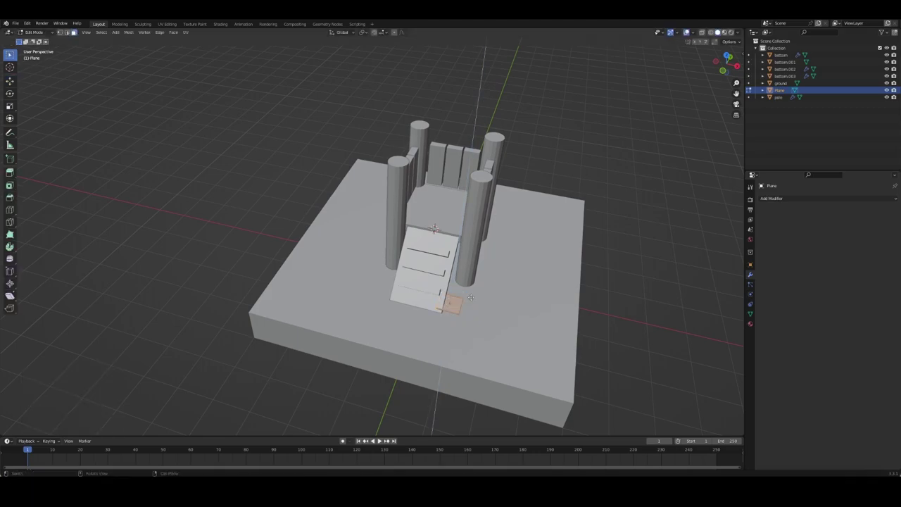
pyautogui.press('e')
pyautogui.click(471, 262)
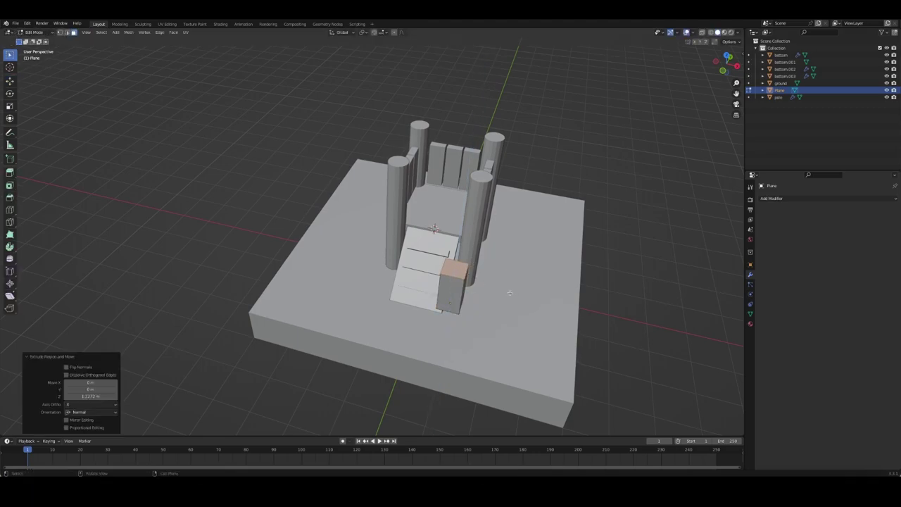
pyautogui.press('s')
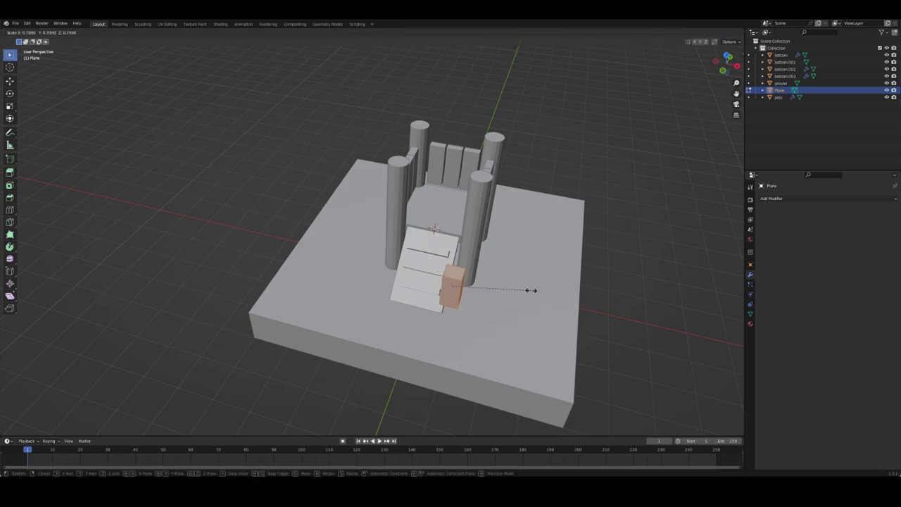
pyautogui.click(524, 291)
pyautogui.moveTo(525, 292); pyautogui.dragTo(491, 281, button='middle')
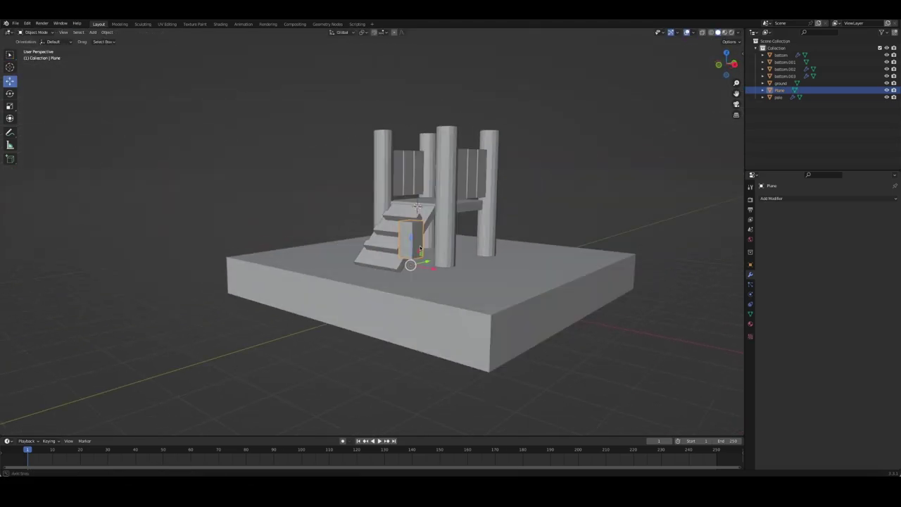
pyautogui.click(437, 285)
pyautogui.moveTo(436, 285); pyautogui.dragTo(531, 286, button='middle')
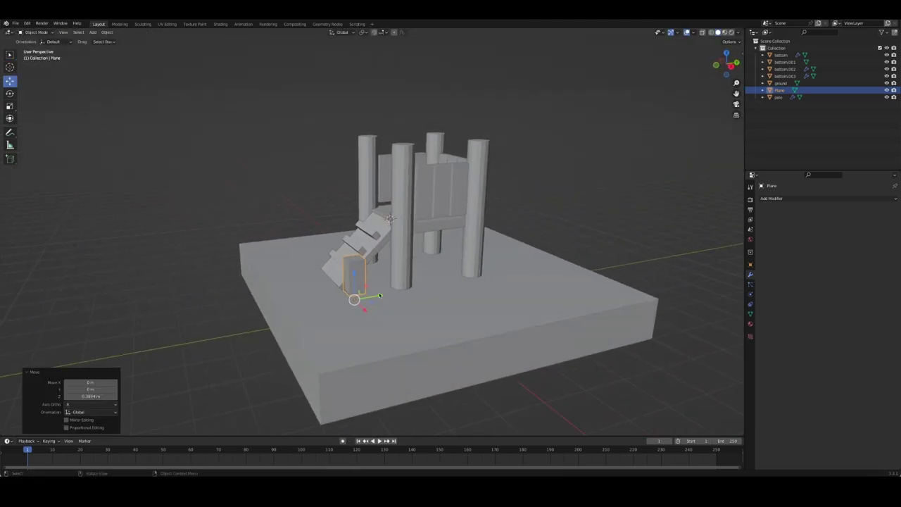
pyautogui.press('Tab')
pyautogui.press('s')
pyautogui.hotkey('shift', 'z')
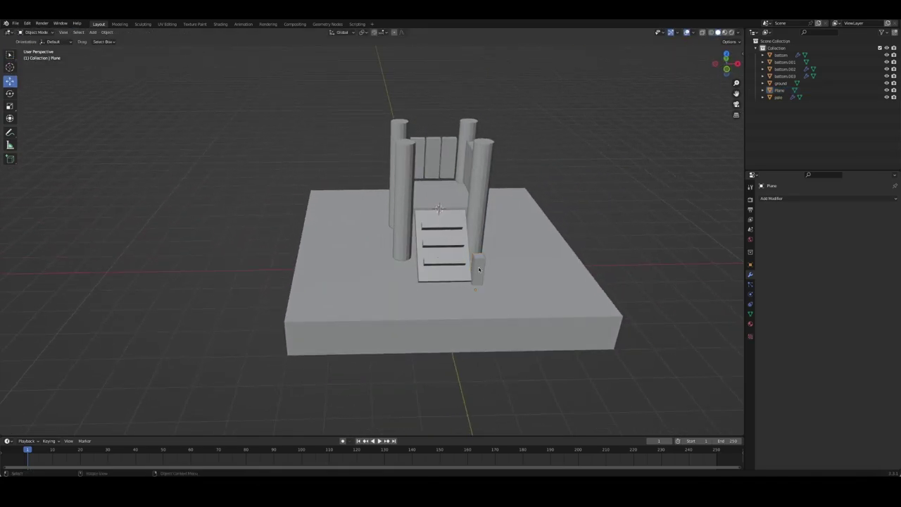
# - Add a Mirror modifier to the post, using the ramp as the mirror object
pyautogui.moveTo(461, 282); pyautogui.dragTo(455, 282, button='middle')
pyautogui.click(767, 199)
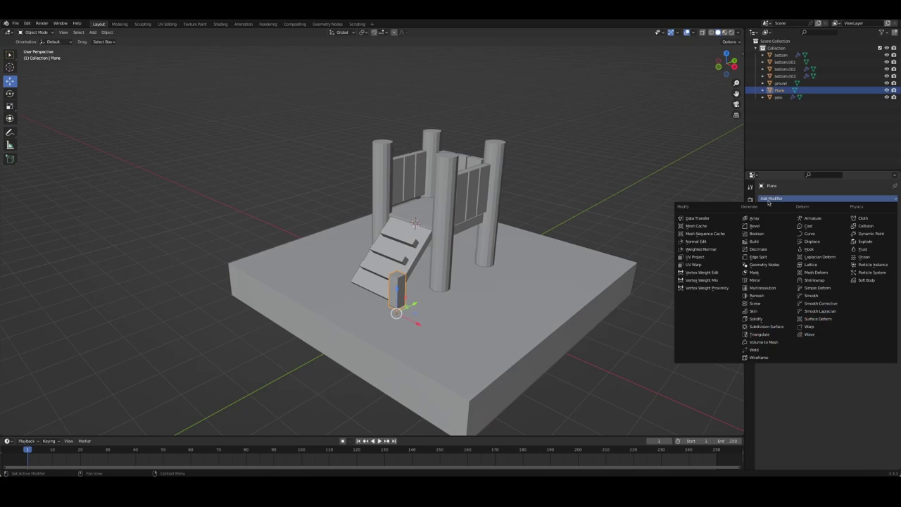
pyautogui.click(757, 280)
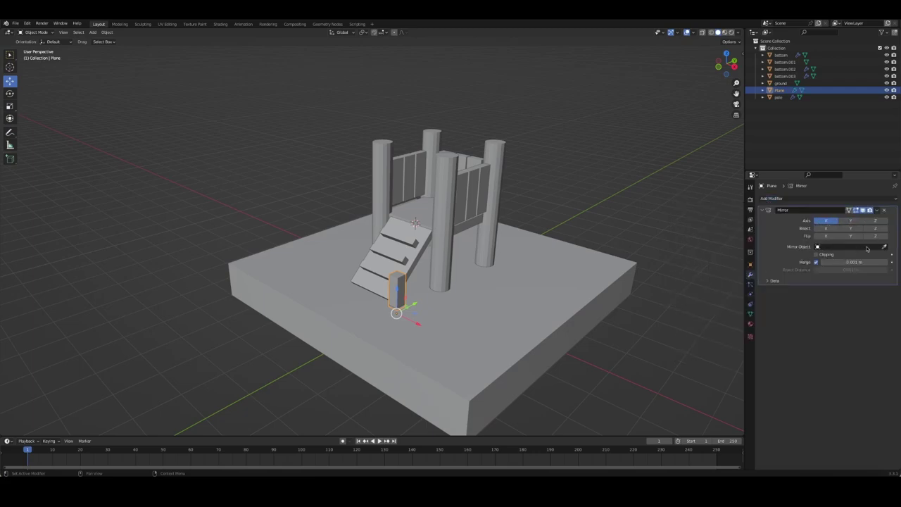
pyautogui.click(402, 253)
# - Rename the ramp object to 'ladder'
pyautogui.click(377, 251)
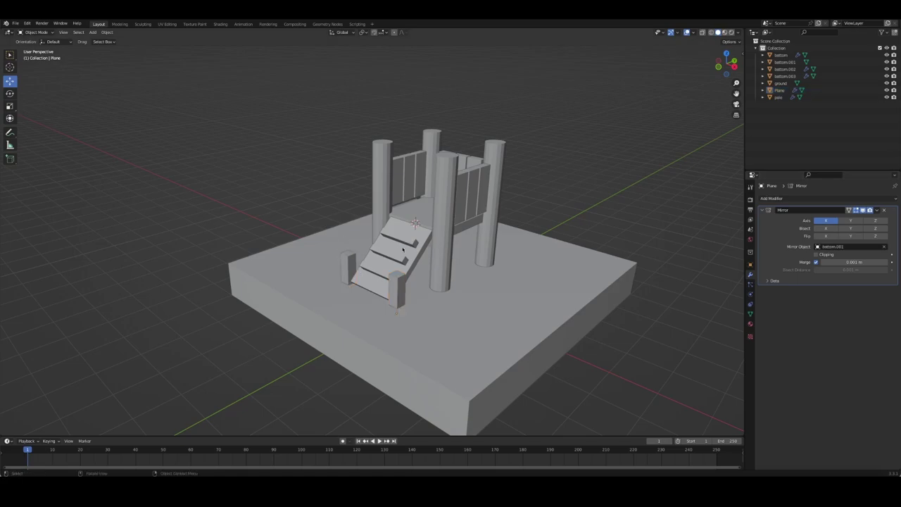
pyautogui.press('F2')
pyautogui.write('ladd')
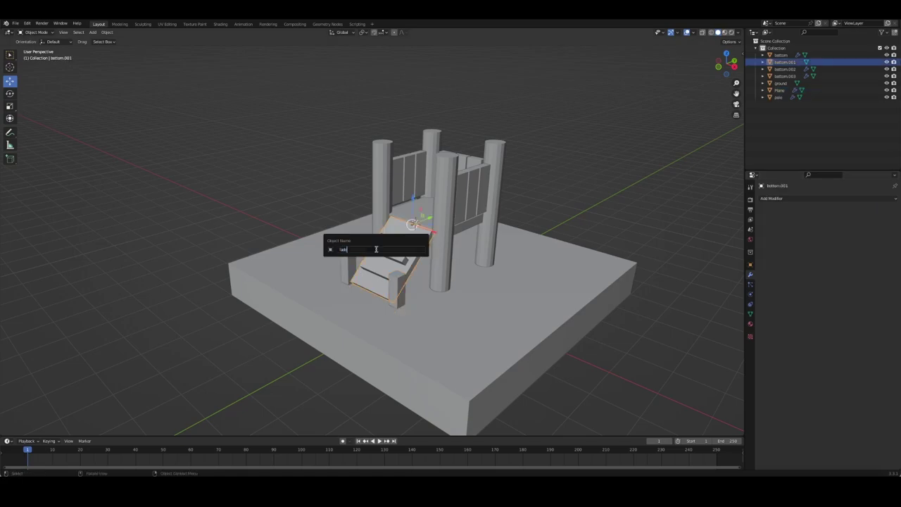
pyautogui.write('er')
pyautogui.press('Return')
pyautogui.hotkey('alt', 'a')
# - Isolate the two mirrored posts and lower their geometry along Z in front view
pyautogui.moveTo(422, 296)
pyautogui.mouseDown(button='middle')
pyautogui.moveTo(380, 296)
pyautogui.moveTo(419, 277)
pyautogui.mouseUp(button='middle')
pyautogui.click(419, 277)
pyautogui.press('KP_Divide')
pyautogui.press('KP_1')
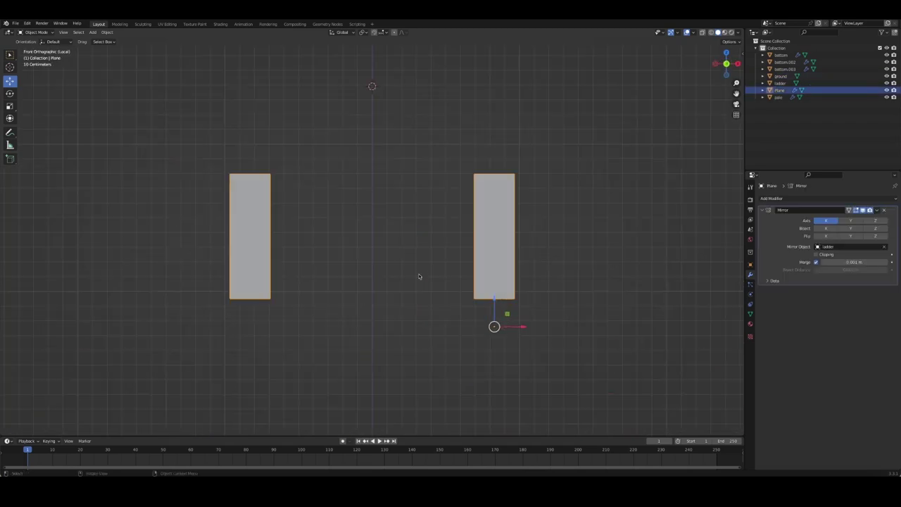
pyautogui.press('Tab')
pyautogui.press('g')
pyautogui.press('z')
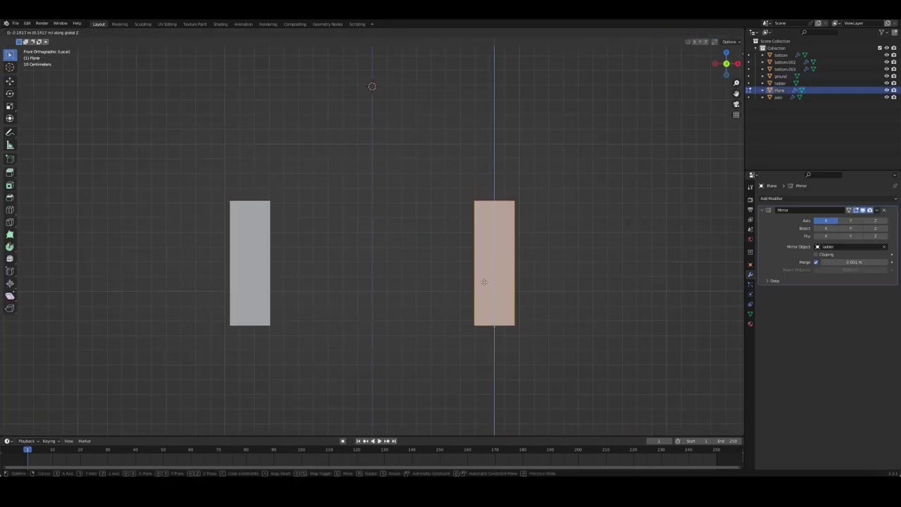
pyautogui.click(484, 283)
# - Raise the posts' geometry to its final height and restore the full scene
pyautogui.moveTo(519, 246); pyautogui.dragTo(479, 220, button='middle')
pyautogui.click(474, 216)
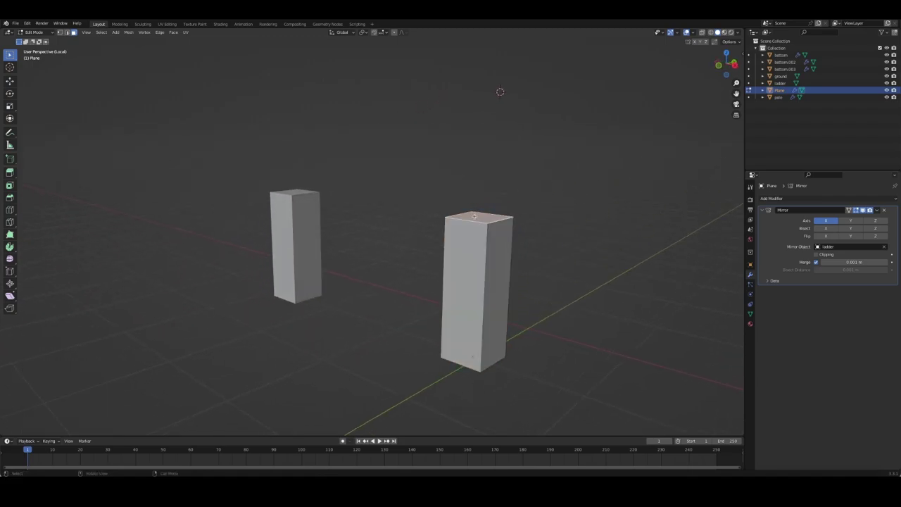
pyautogui.press('g')
pyautogui.press('z')
pyautogui.press('Return')
pyautogui.press('Tab')
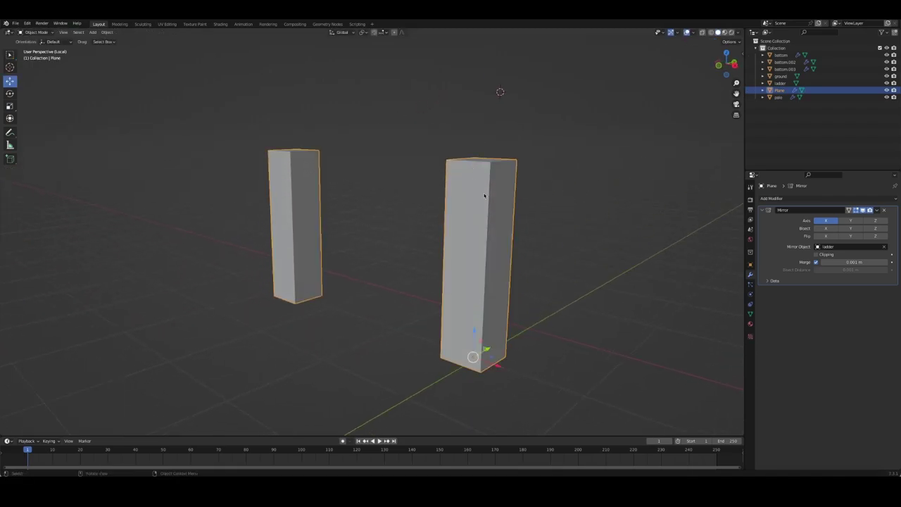
pyautogui.press('KP_Divide')
# - Save the file as playground.blend
pyautogui.click(328, 174)
pyautogui.moveTo(328, 174)
pyautogui.mouseDown(button='middle')
pyautogui.moveTo(403, 242)
pyautogui.moveTo(415, 232)
pyautogui.mouseUp(button='middle')
pyautogui.hotkey('ctrl', 's')
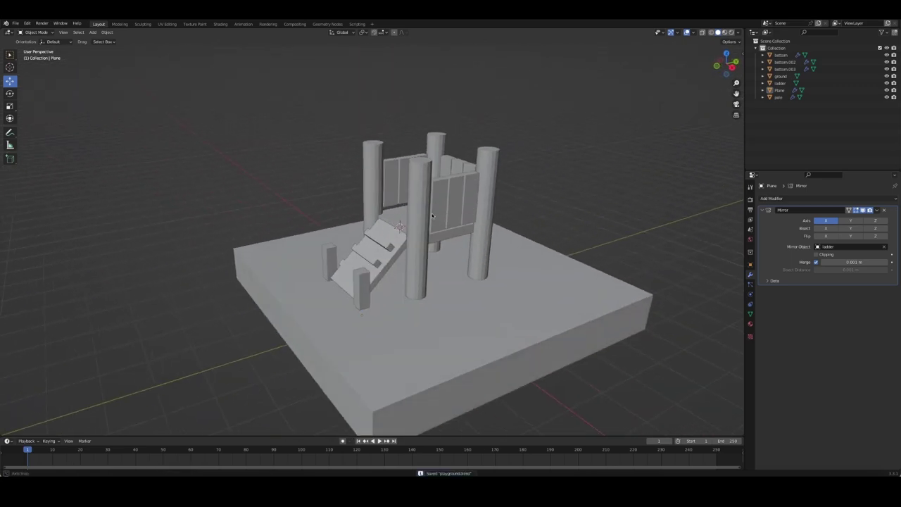
# - Duplicate the front wall panel in place and remove the copy's Mirror modifier
pyautogui.click(373, 242)
pyautogui.moveTo(372, 242); pyautogui.dragTo(428, 226, button='middle')
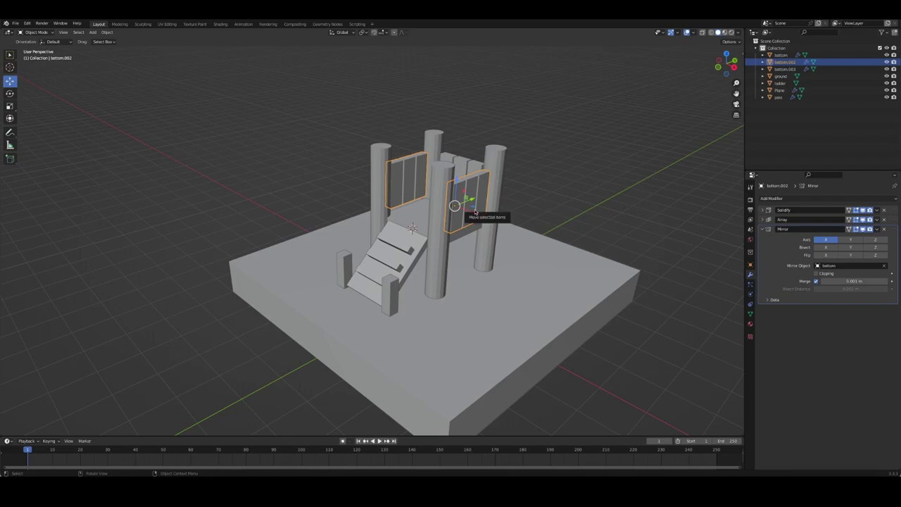
pyautogui.hotkey('shift', 'd')
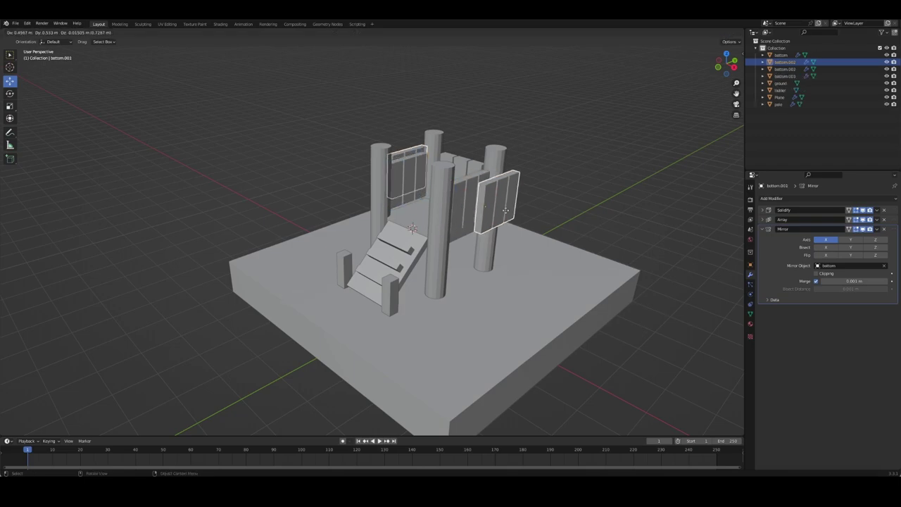
pyautogui.rightClick(473, 213)
pyautogui.click(884, 230)
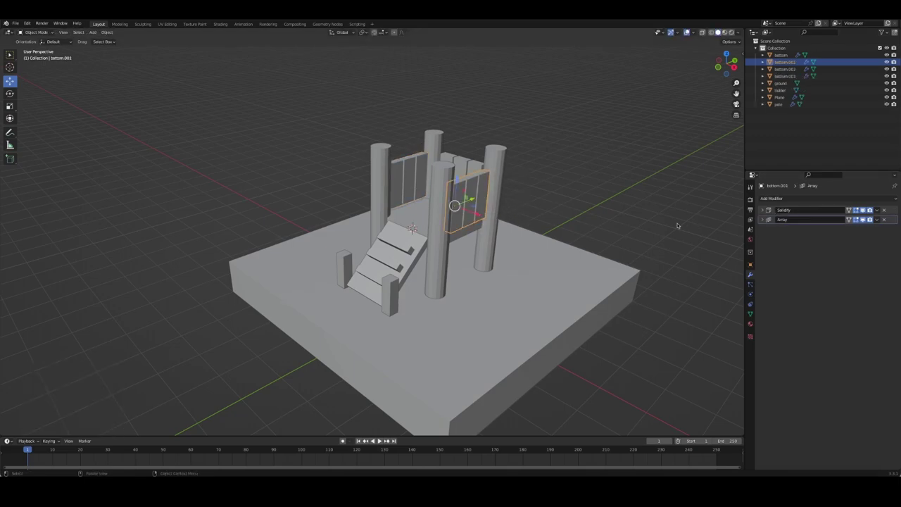
# - Rotate the copy 90° around X to lay it flat, then raise it above the tower
pyautogui.press('r')
pyautogui.press('x')
pyautogui.press('9')
pyautogui.press('0')
pyautogui.press('Return')
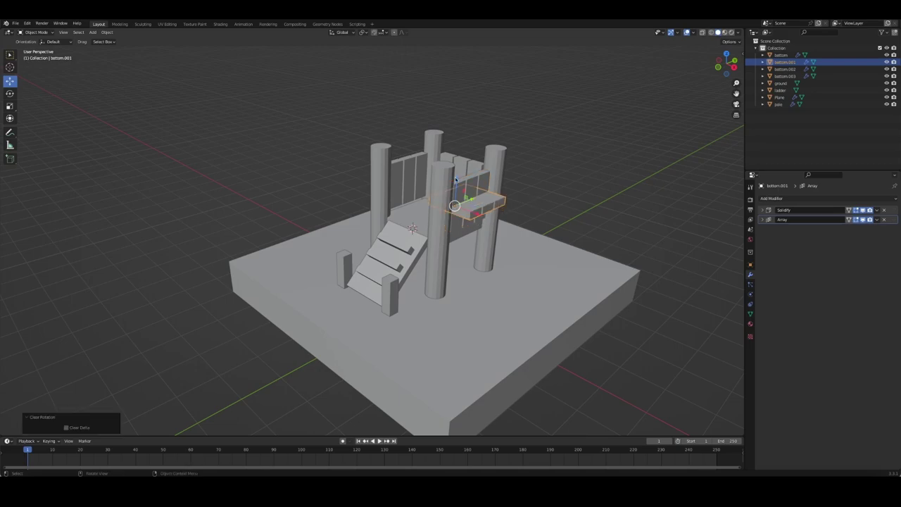
pyautogui.press('g')
pyautogui.press('z')
pyautogui.click(564, 121)
pyautogui.moveTo(564, 121)
pyautogui.mouseDown(button='middle')
pyautogui.moveTo(458, 116)
pyautogui.moveTo(477, 161)
pyautogui.mouseUp(button='middle')
# - Set the Array count to 5 planks and stretch the planks along X
pyautogui.click(769, 220)
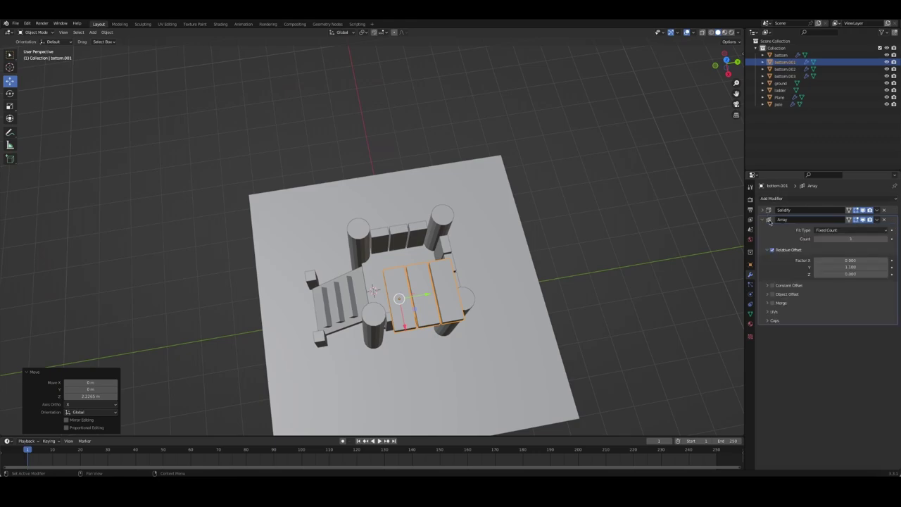
pyautogui.click(887, 239)
pyautogui.click(887, 240)
pyautogui.press('Tab')
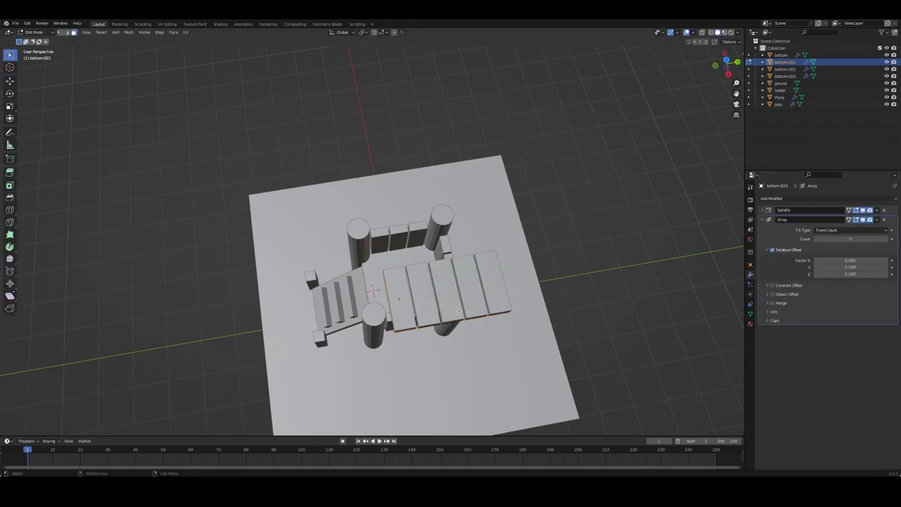
pyautogui.press('s')
pyautogui.press('x')
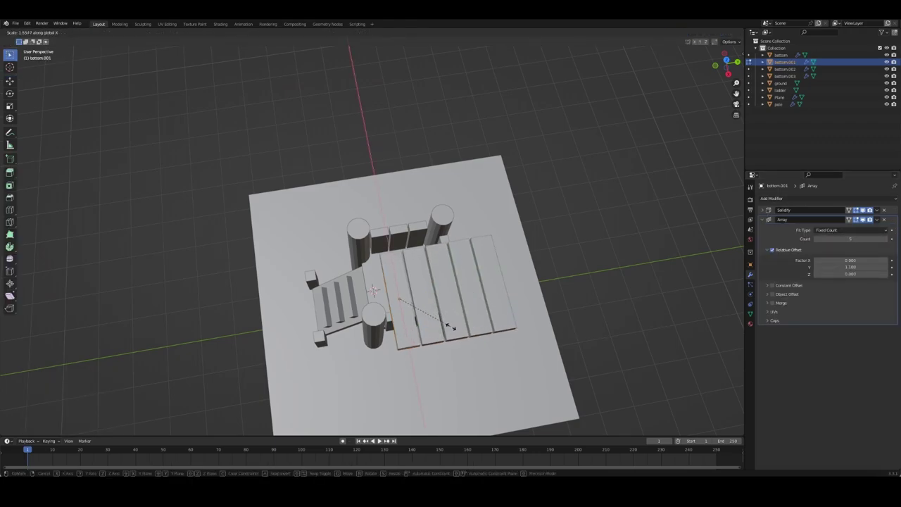
pyautogui.click(440, 318)
pyautogui.moveTo(423, 320); pyautogui.dragTo(444, 324, button='middle')
# - Reposition the board along X in top view, shifting it slightly left
pyautogui.press('Tab')
pyautogui.press('KP_7')
pyautogui.press('g')
pyautogui.press('x')
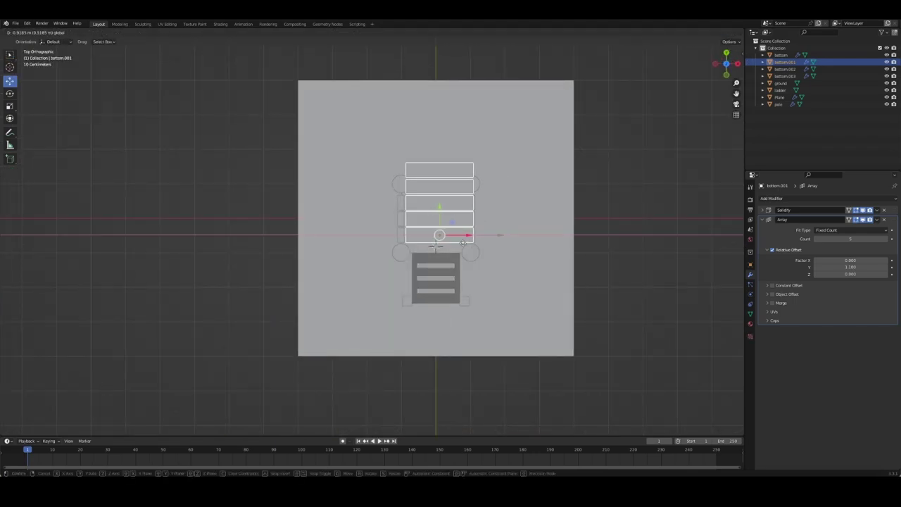
pyautogui.click(700, 217)
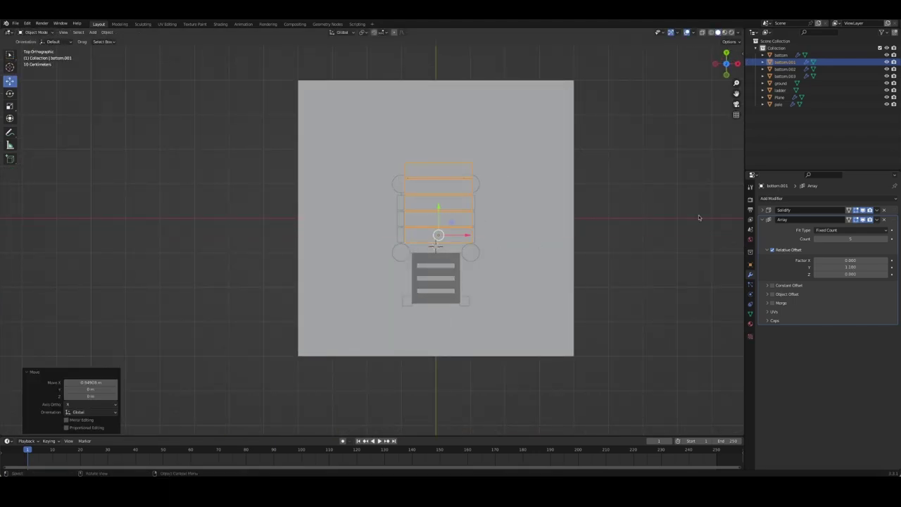
pyautogui.press('g')
pyautogui.press('x')
pyautogui.click(462, 238)
# - Widen the planks further along X
pyautogui.press('Tab')
pyautogui.press('s')
pyautogui.press('x')
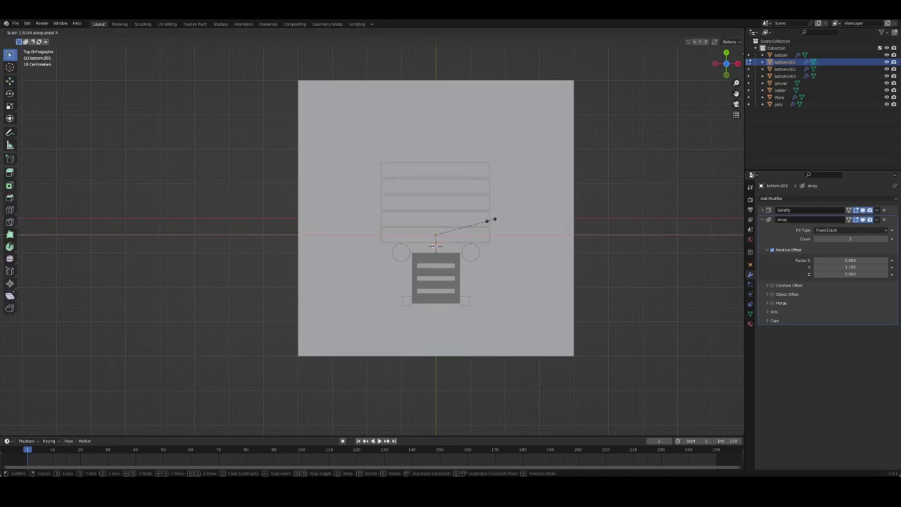
pyautogui.click(488, 220)
pyautogui.moveTo(488, 221)
pyautogui.mouseDown(button='middle')
pyautogui.moveTo(573, 195)
pyautogui.moveTo(554, 177)
pyautogui.moveTo(483, 185)
pyautogui.moveTo(562, 183)
pyautogui.moveTo(537, 169)
pyautogui.mouseUp(button='middle')
pyautogui.press('Tab')
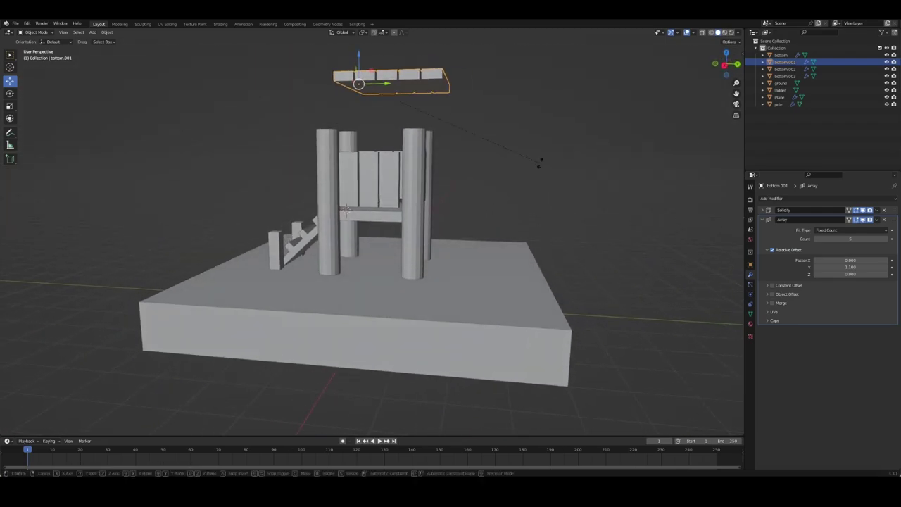
# - Tilt the board 45° around X and place it on the posts in side view
pyautogui.write('rx45')
pyautogui.press('Return')
pyautogui.scroll(2, 520, 169)
pyautogui.scroll(-3, 520, 169)
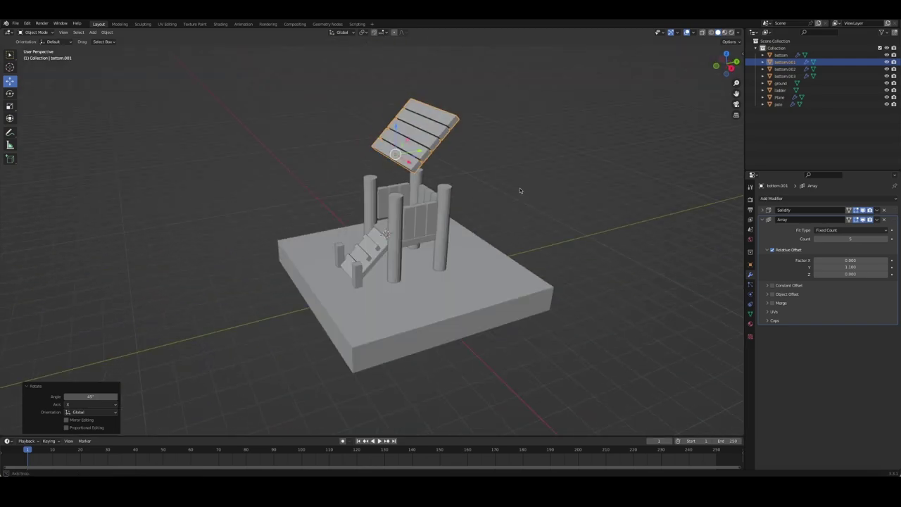
pyautogui.press('KP_3')
pyautogui.press('g')
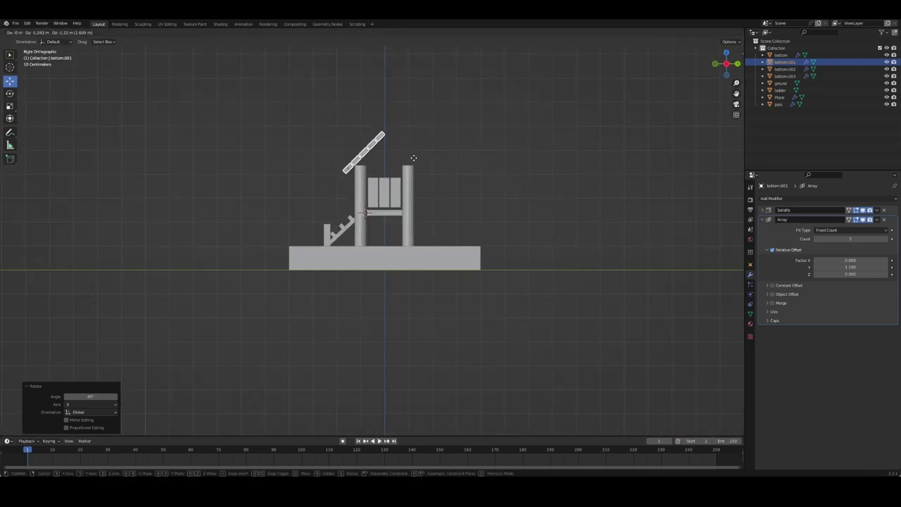
pyautogui.click(413, 158)
pyautogui.moveTo(432, 146)
pyautogui.mouseDown(button='middle')
pyautogui.moveTo(485, 167)
pyautogui.moveTo(404, 197)
pyautogui.mouseUp(button='middle')
# - Set the Array relative offset to 1.050 to space the planks apart
pyautogui.click(386, 179)
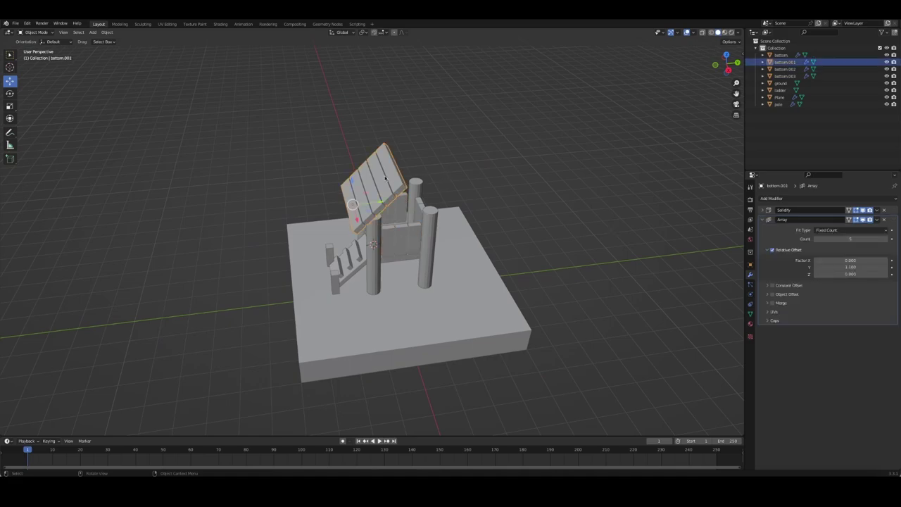
pyautogui.click(852, 268)
pyautogui.press('Return')
pyautogui.click(507, 201)
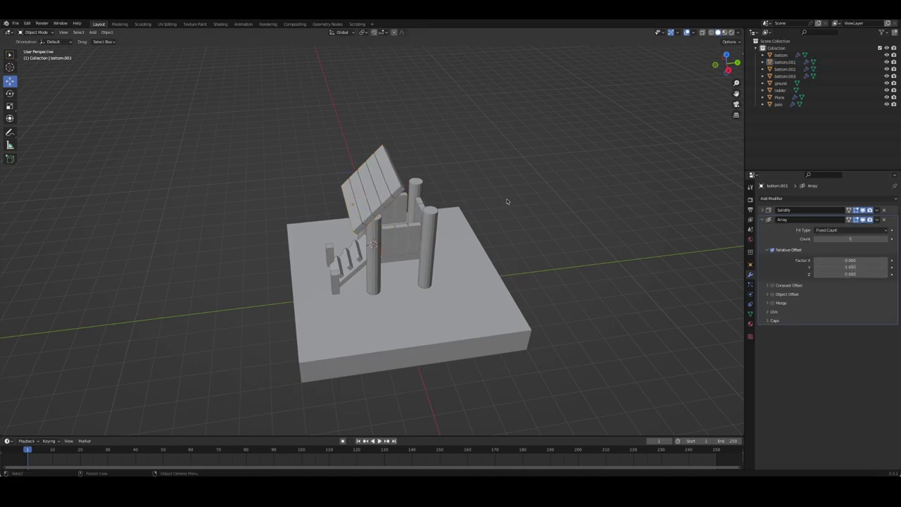
pyautogui.moveTo(507, 201)
pyautogui.mouseDown(button='middle')
pyautogui.moveTo(549, 202)
pyautogui.moveTo(506, 179)
pyautogui.mouseUp(button='middle')
pyautogui.moveTo(498, 185)
pyautogui.mouseDown(button='middle')
pyautogui.moveTo(494, 234)
pyautogui.moveTo(429, 235)
pyautogui.moveTo(540, 191)
pyautogui.mouseUp(button='middle')
# - Add a Mirror modifier to the roof board
pyautogui.click(421, 171)
pyautogui.moveTo(422, 171)
pyautogui.mouseDown(button='middle')
pyautogui.moveTo(525, 185)
pyautogui.moveTo(493, 183)
pyautogui.mouseUp(button='middle')
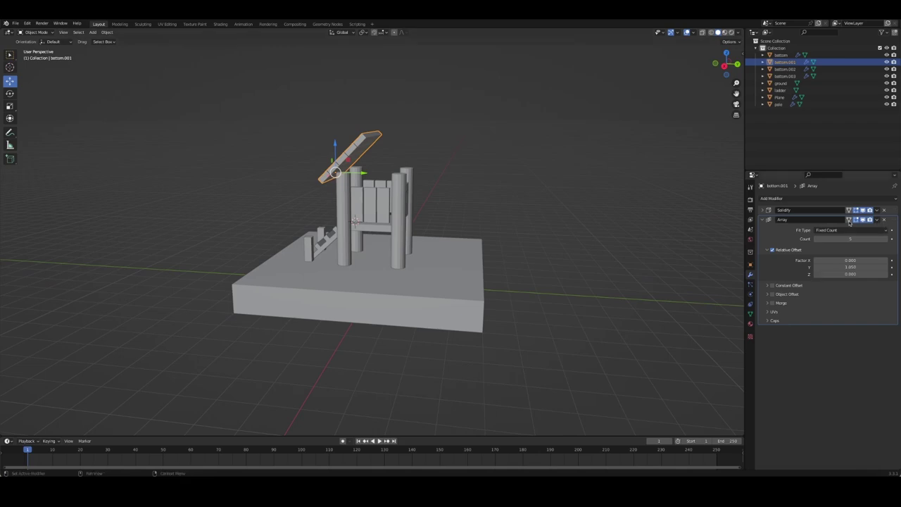
pyautogui.click(763, 220)
pyautogui.click(772, 198)
pyautogui.click(768, 280)
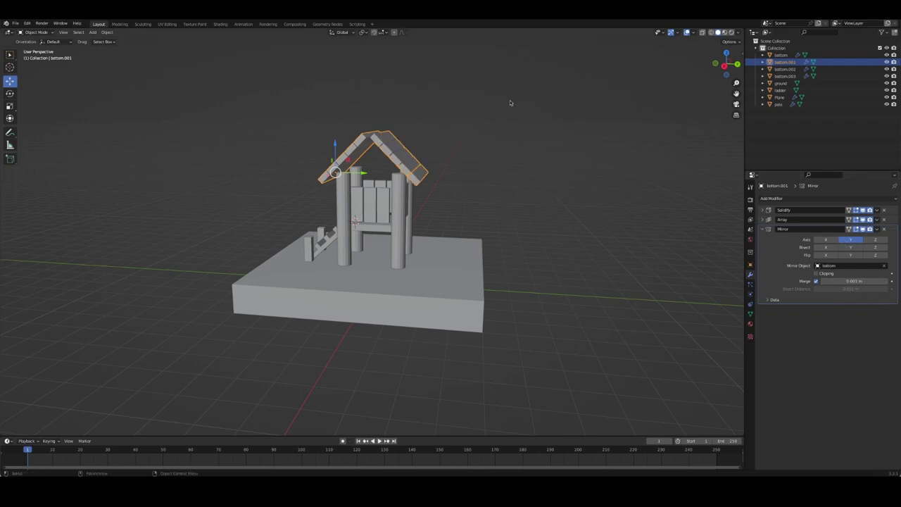
# - Slide the roof so its mirrored halves meet, then inspect it from above
pyautogui.moveTo(511, 103)
pyautogui.mouseDown(button='middle')
pyautogui.moveTo(509, 141)
pyautogui.moveTo(434, 174)
pyautogui.mouseUp(button='middle')
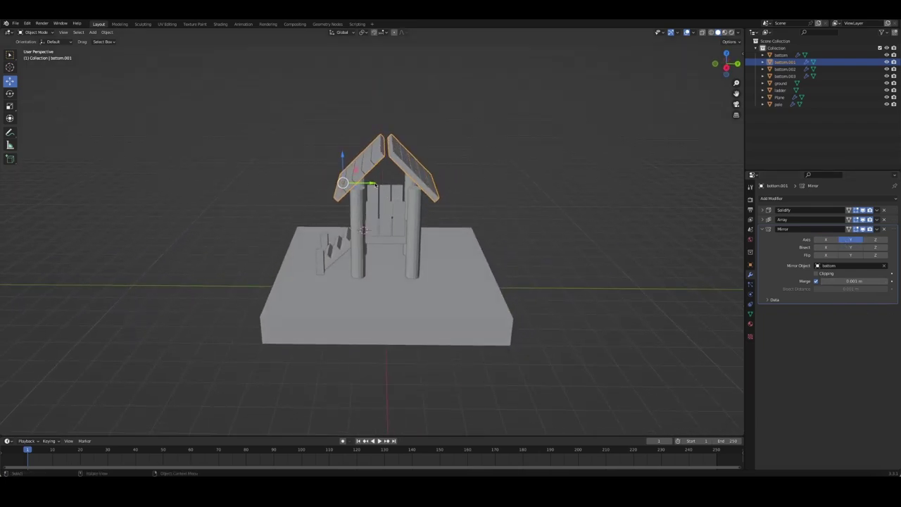
pyautogui.moveTo(376, 185); pyautogui.dragTo(384, 185)
pyautogui.click(443, 151)
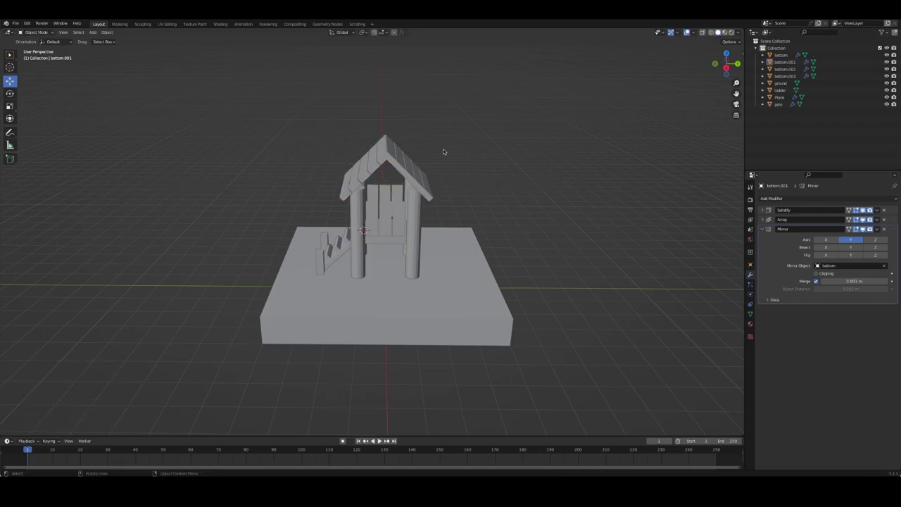
pyautogui.scroll(5, 444, 151)
pyautogui.moveTo(443, 152)
pyautogui.mouseDown(button='middle')
pyautogui.moveTo(431, 120)
pyautogui.moveTo(493, 211)
pyautogui.mouseUp(button='middle')
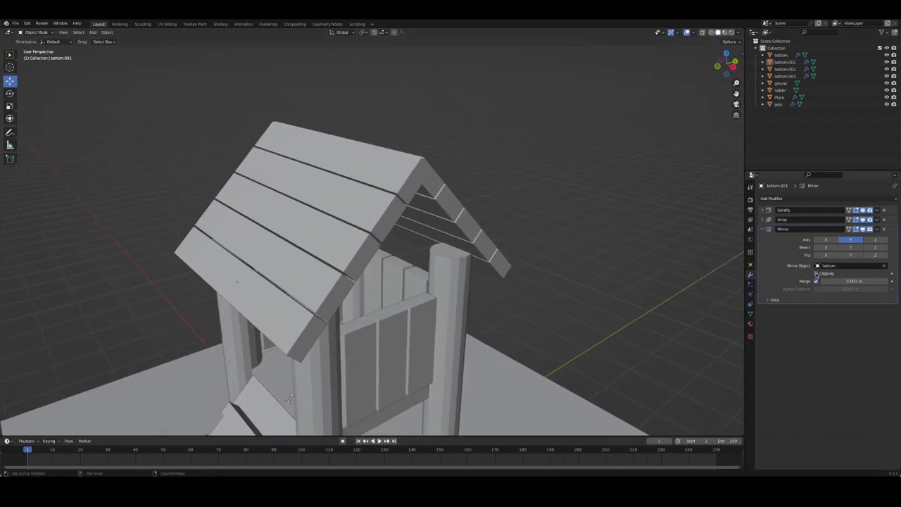
pyautogui.moveTo(704, 239)
pyautogui.mouseDown(button='middle')
pyautogui.moveTo(620, 230)
pyautogui.moveTo(451, 237)
pyautogui.mouseUp(button='middle')
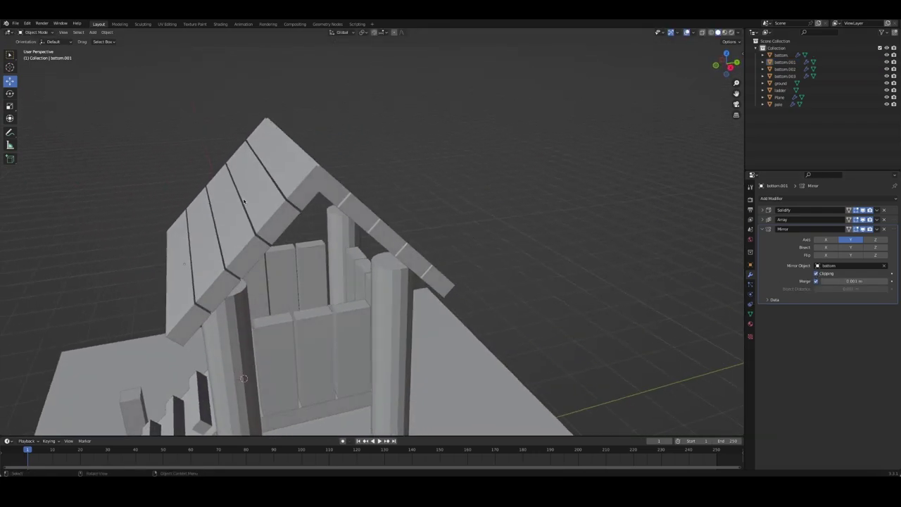
# - Nudge the roof slightly along Y and switch to the Right Ortho view
pyautogui.click(185, 262)
pyautogui.press('g')
pyautogui.press('y')
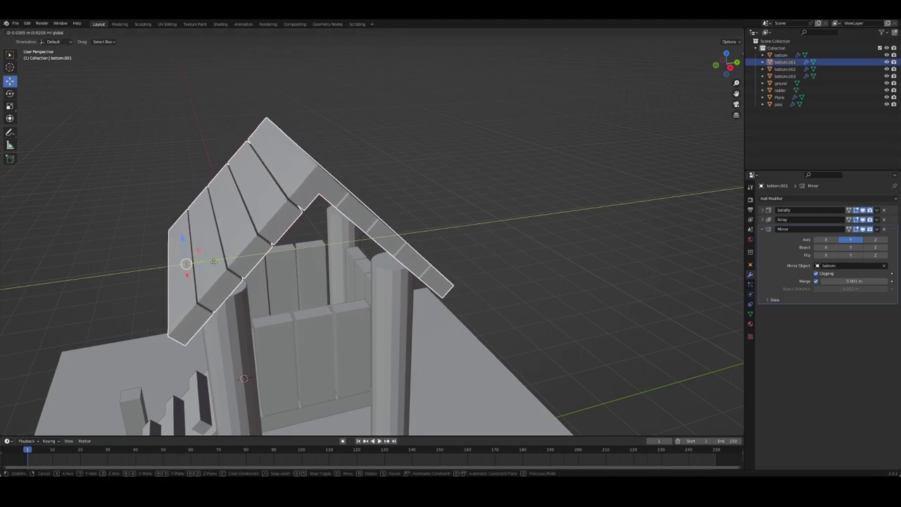
pyautogui.click(213, 262)
pyautogui.press('KP_3')
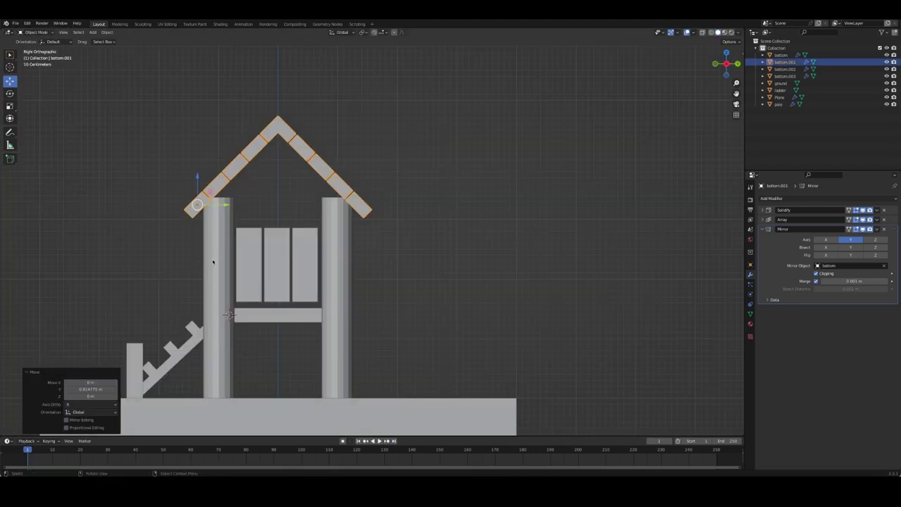
pyautogui.keyDown('shift'); pyautogui.moveTo(214, 261); pyautogui.dragTo(337, 360, button='middle'); pyautogui.keyUp('shift')
pyautogui.scroll(7, 509, 263)
pyautogui.scroll(-2, 510, 263)
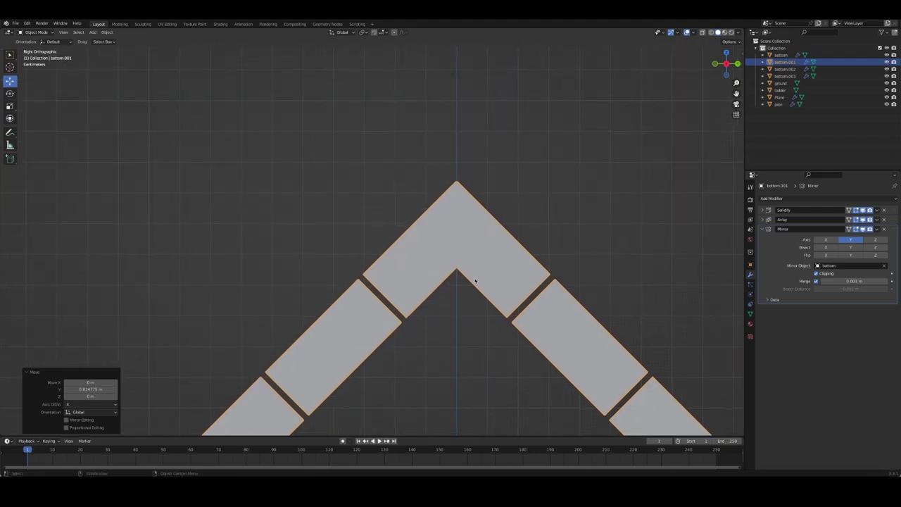
# - Move the roof so both halves meet cleanly at the peak
pyautogui.click(510, 263)
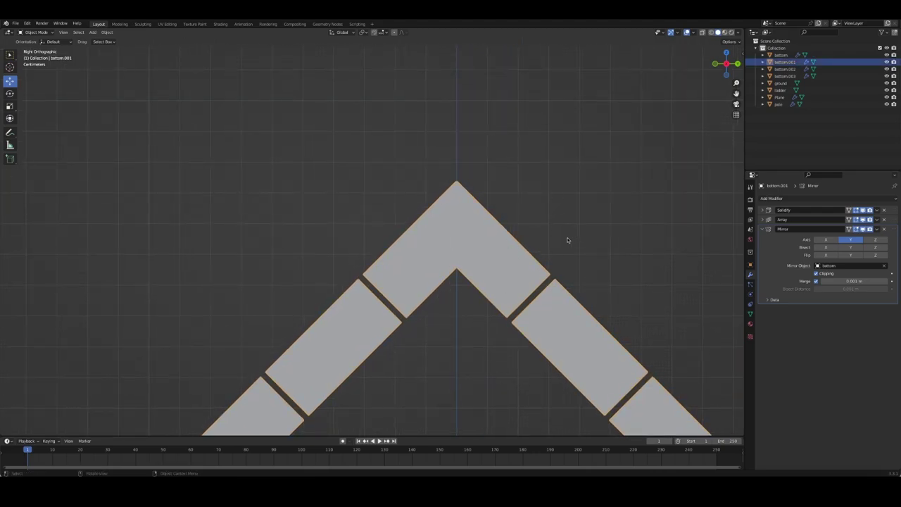
pyautogui.press('g')
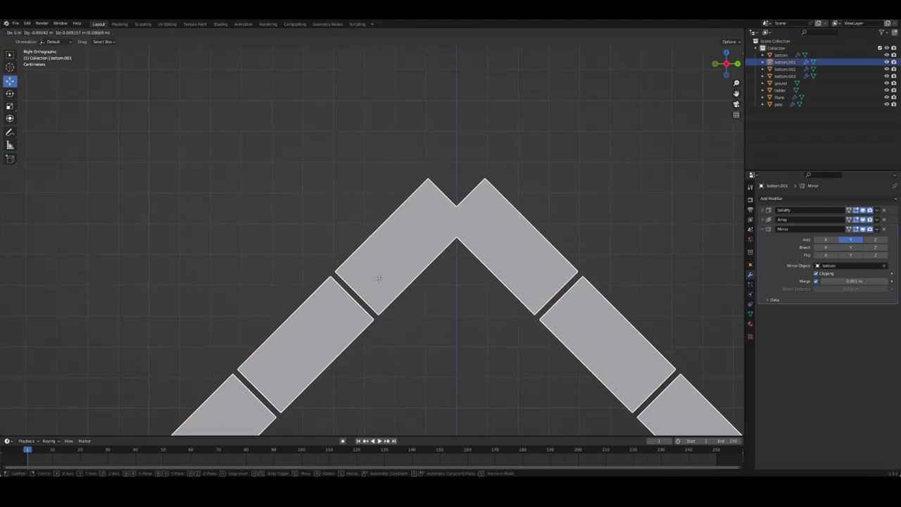
pyautogui.click(399, 287)
pyautogui.scroll(2, 425, 257)
pyautogui.moveTo(424, 257); pyautogui.dragTo(479, 284, button='middle')
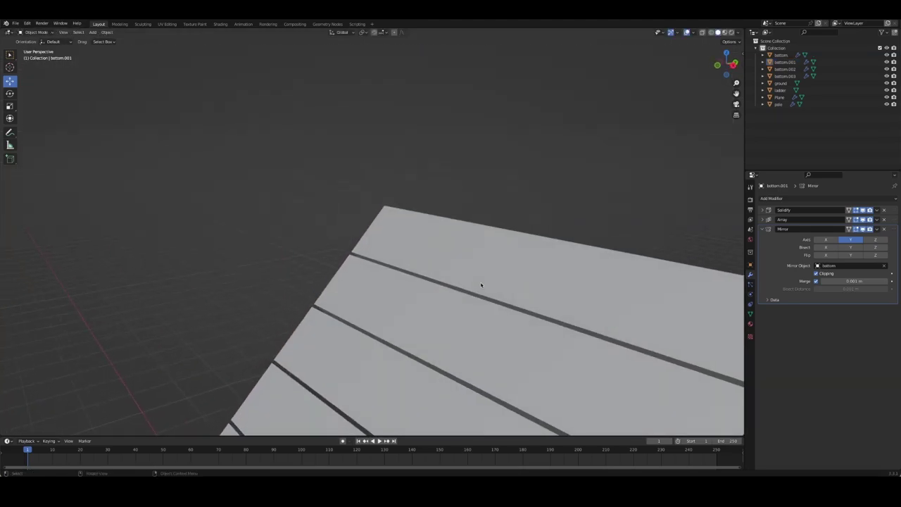
pyautogui.scroll(-4, 483, 278)
# - Raise the roof 0.1956 m along Z to rest on the post tops
pyautogui.press('KP_3')
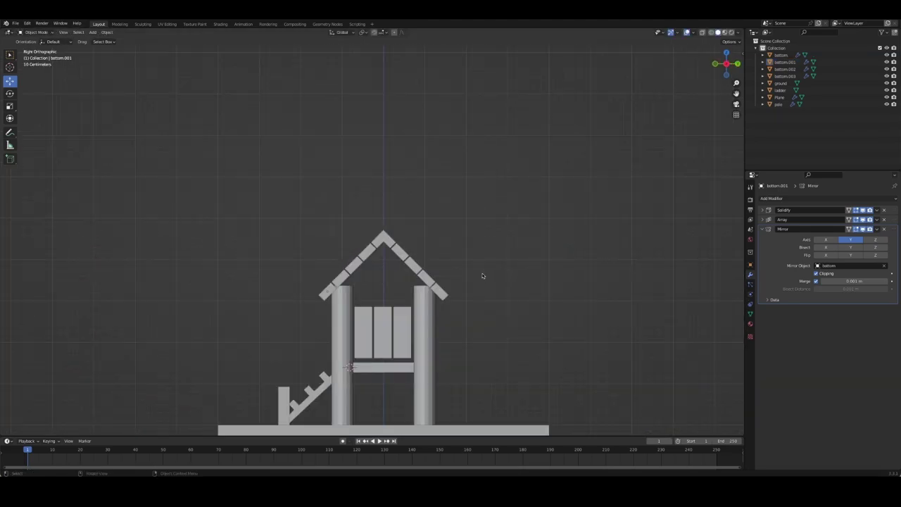
pyautogui.click(414, 260)
pyautogui.press('g')
pyautogui.press('z')
pyautogui.click(324, 255)
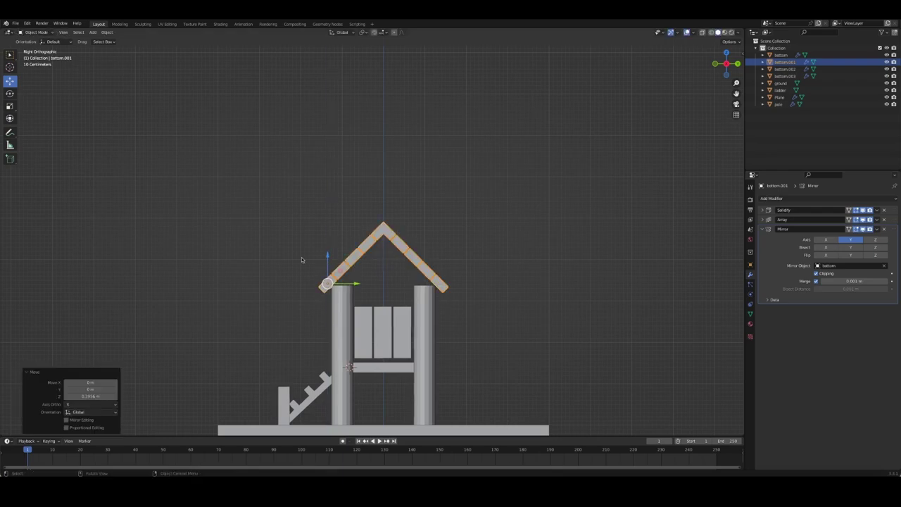
pyautogui.click(357, 268)
# - Lower the wall panel boards about 0.14 m
pyautogui.moveTo(471, 348); pyautogui.dragTo(473, 347, button='middle')
pyautogui.click(398, 327)
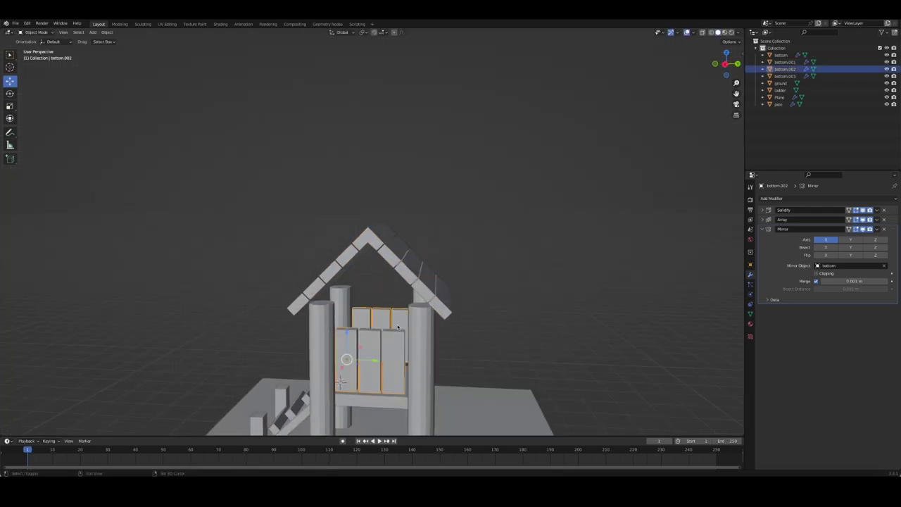
pyautogui.moveTo(346, 334); pyautogui.dragTo(347, 345)
pyautogui.press('KP_Decimal')
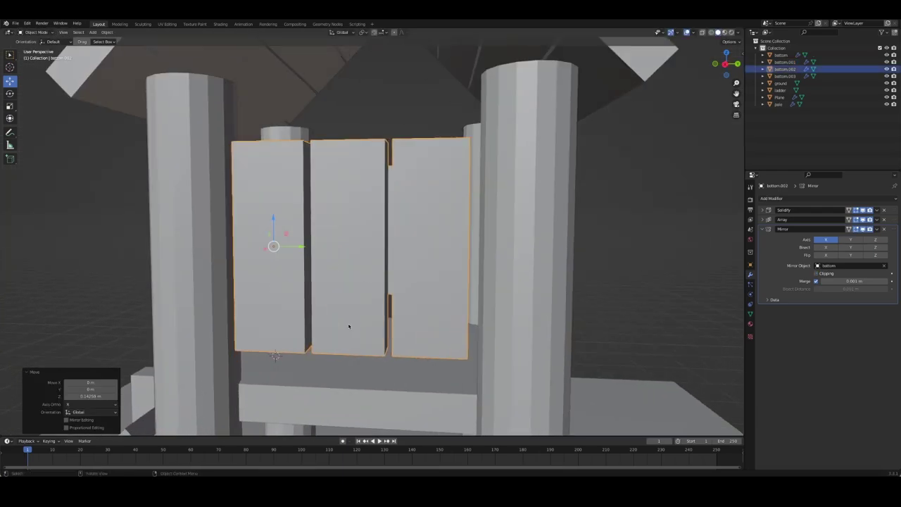
pyautogui.scroll(2, 349, 326)
pyautogui.scroll(-10, 388, 308)
pyautogui.moveTo(388, 308)
pyautogui.mouseDown(button='middle')
pyautogui.moveTo(533, 246)
pyautogui.moveTo(565, 261)
pyautogui.moveTo(493, 268)
pyautogui.moveTo(498, 280)
pyautogui.moveTo(644, 275)
pyautogui.moveTo(650, 263)
pyautogui.moveTo(515, 259)
pyautogui.moveTo(486, 240)
pyautogui.mouseUp(button='middle')
pyautogui.click(565, 261)
# - Reset the 3D cursor to world origin and add a cube raised above the roof
pyautogui.hotkey('shift', 's')
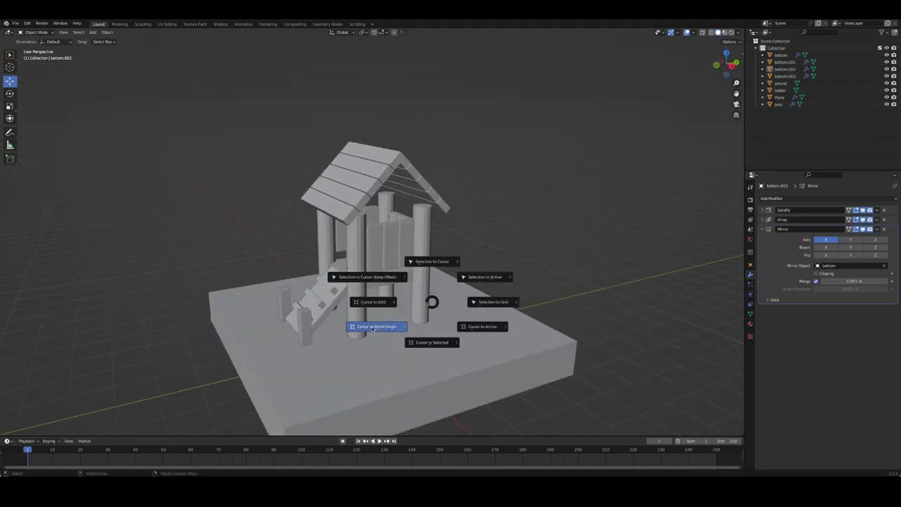
pyautogui.click(373, 328)
pyautogui.hotkey('shift', 'a')
pyautogui.click(430, 188)
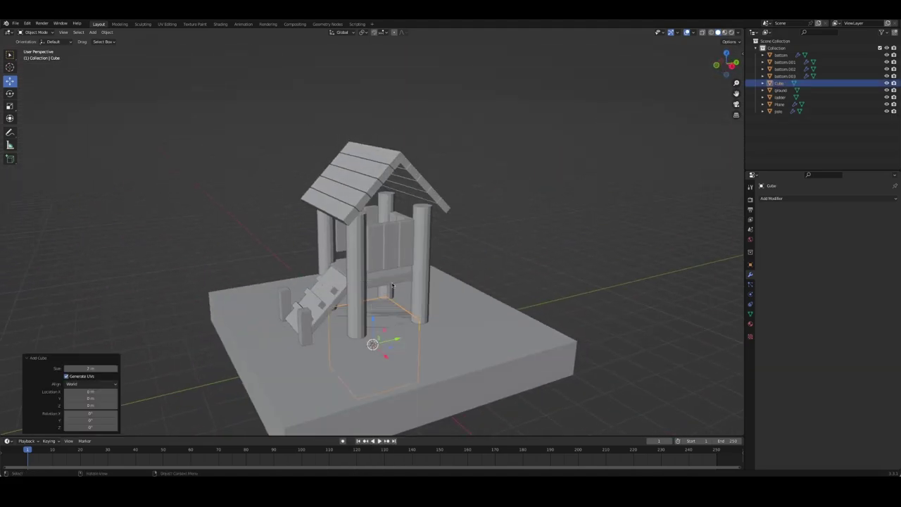
pyautogui.press('g')
pyautogui.press('z')
pyautogui.click(395, 105)
# - Shrink the new cube and lower it onto the roof peak
pyautogui.moveTo(394, 106); pyautogui.dragTo(500, 162, button='middle')
pyautogui.press('Tab')
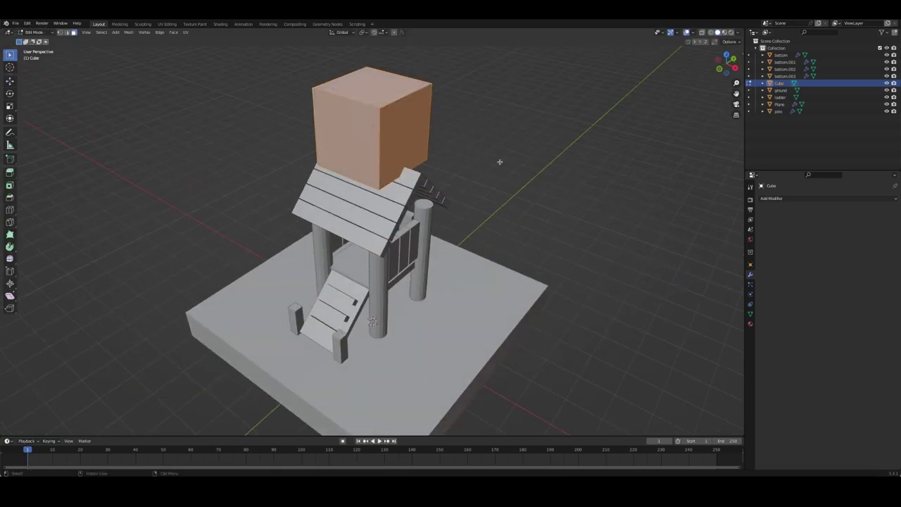
pyautogui.press('s')
pyautogui.click(416, 134)
pyautogui.press('Tab')
pyautogui.moveTo(373, 105); pyautogui.dragTo(375, 121)
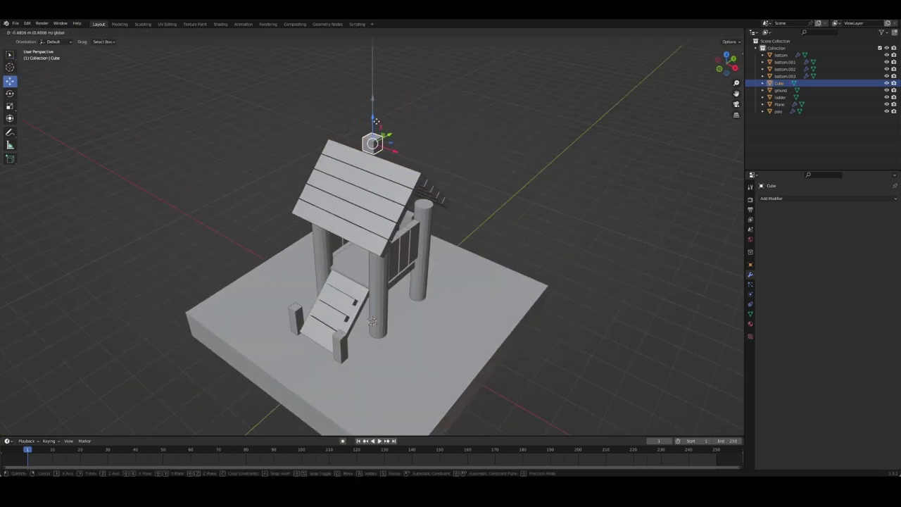
# - Stretch the cube along X into a long ridge beam
pyautogui.press('Tab')
pyautogui.press('s')
pyautogui.press('x')
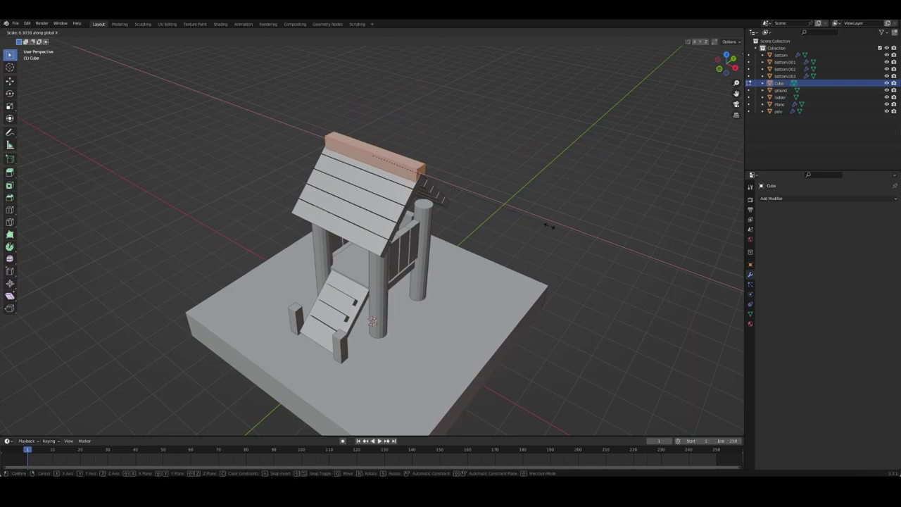
pyautogui.click(574, 237)
pyautogui.press('Tab')
pyautogui.moveTo(574, 237)
pyautogui.mouseDown(button='middle')
pyautogui.moveTo(484, 164)
pyautogui.moveTo(524, 179)
pyautogui.mouseUp(button='middle')
# - Turn the plank roof 90 degrees
pyautogui.click(425, 206)
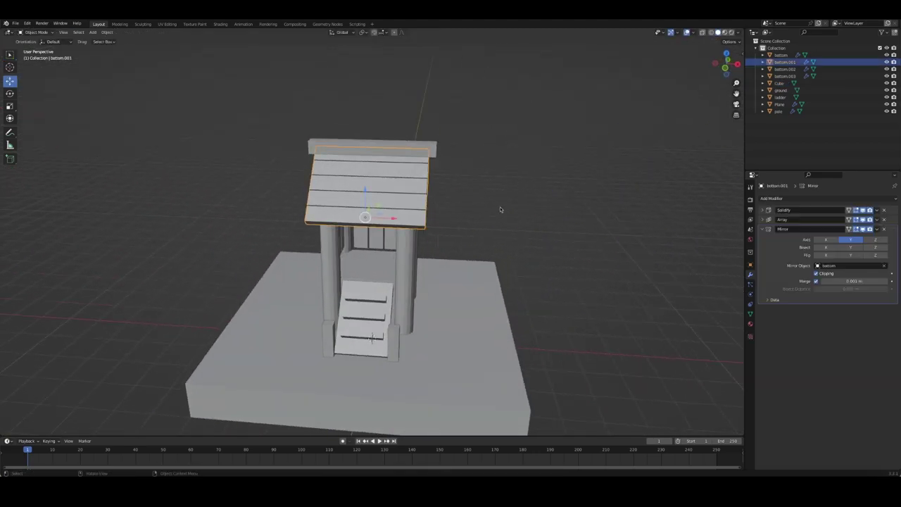
pyautogui.moveTo(500, 206); pyautogui.dragTo(401, 215, button='middle')
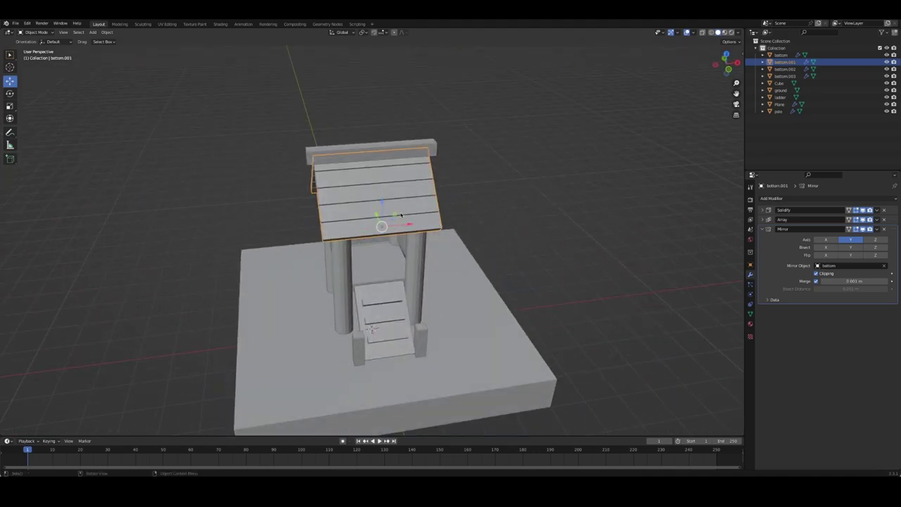
pyautogui.press('r')
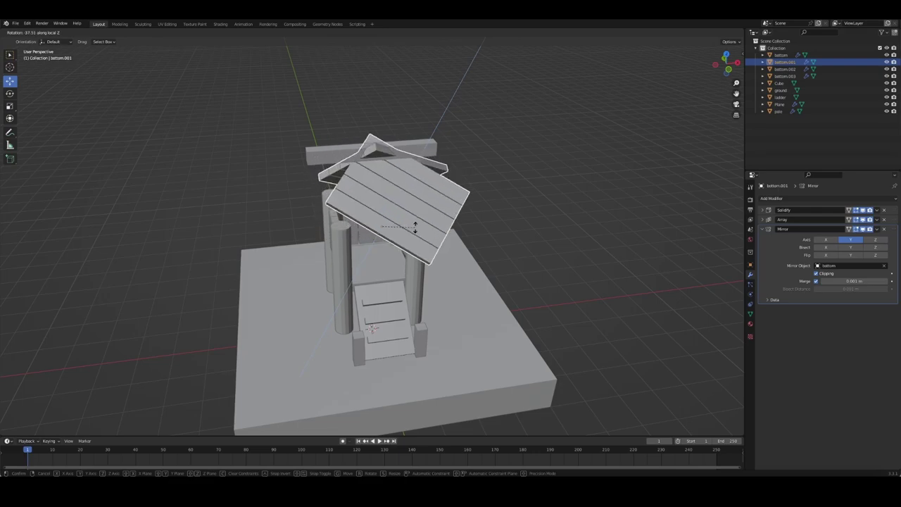
pyautogui.write('90')
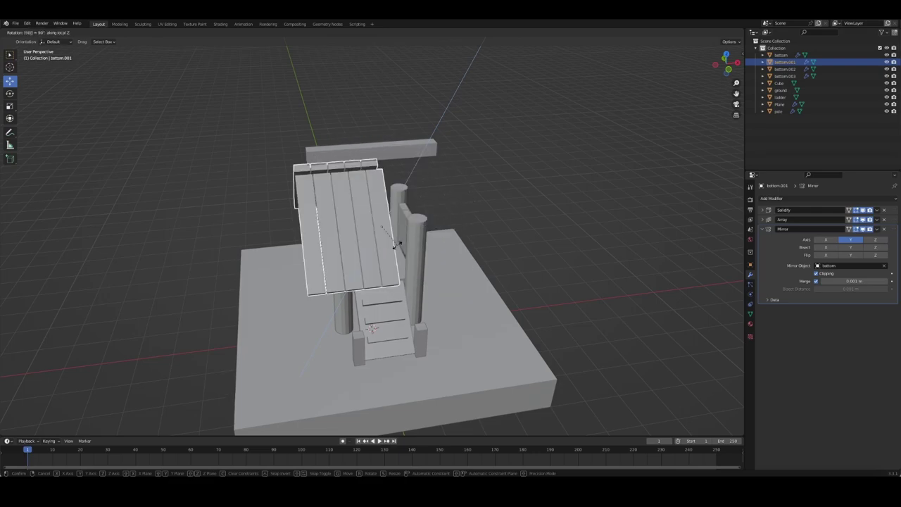
pyautogui.write('-')
pyautogui.press('Return')
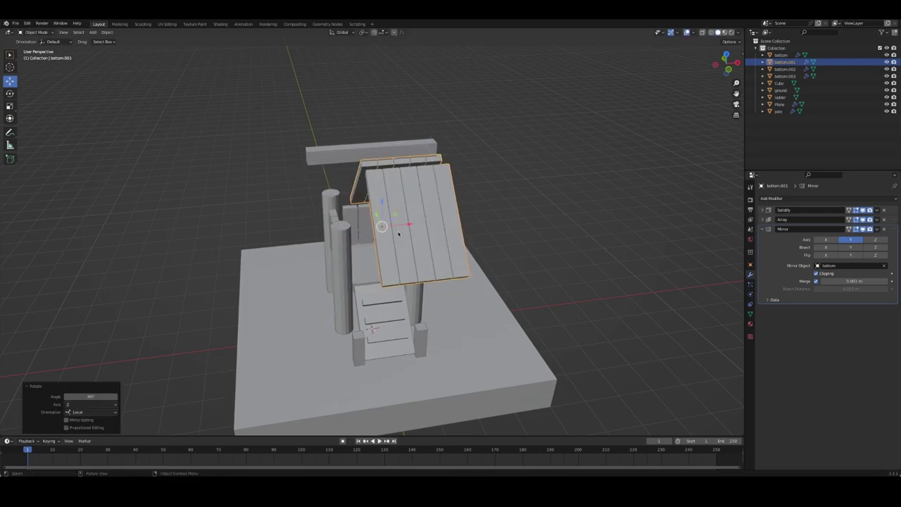
# - In top X-ray view, shift the roof -0.88675 m along X under the ridge beam
pyautogui.press('KP_7')
pyautogui.hotkey('alt', 'z')
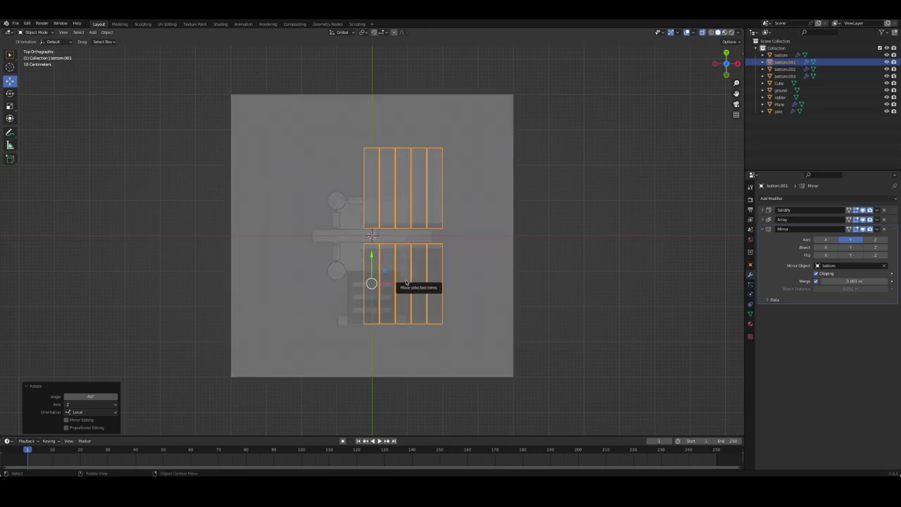
pyautogui.press('g')
pyautogui.press('x')
pyautogui.click(368, 283)
pyautogui.moveTo(367, 283); pyautogui.dragTo(445, 240, button='middle')
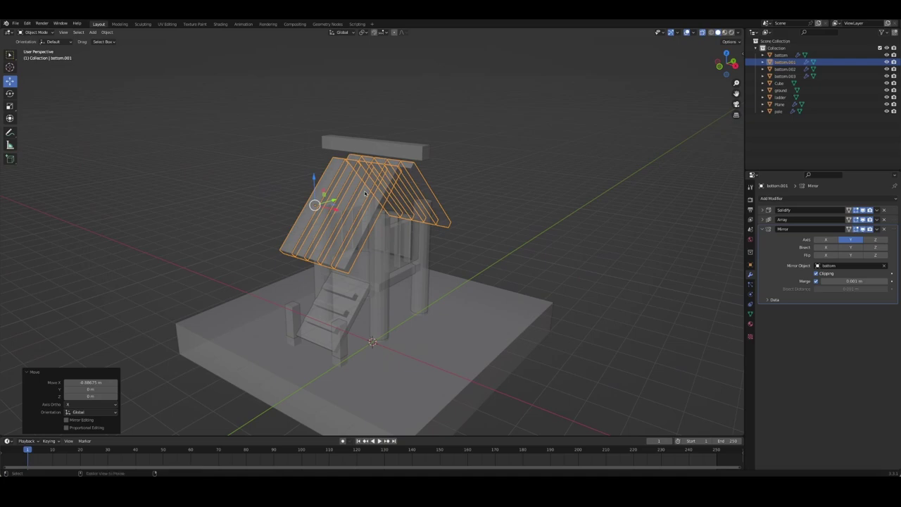
# - With X-ray off, shift the roof along Y and raise it
pyautogui.hotkey('alt', 'z')
pyautogui.moveTo(365, 193); pyautogui.dragTo(367, 198, button='middle')
pyautogui.press('g')
pyautogui.press('y')
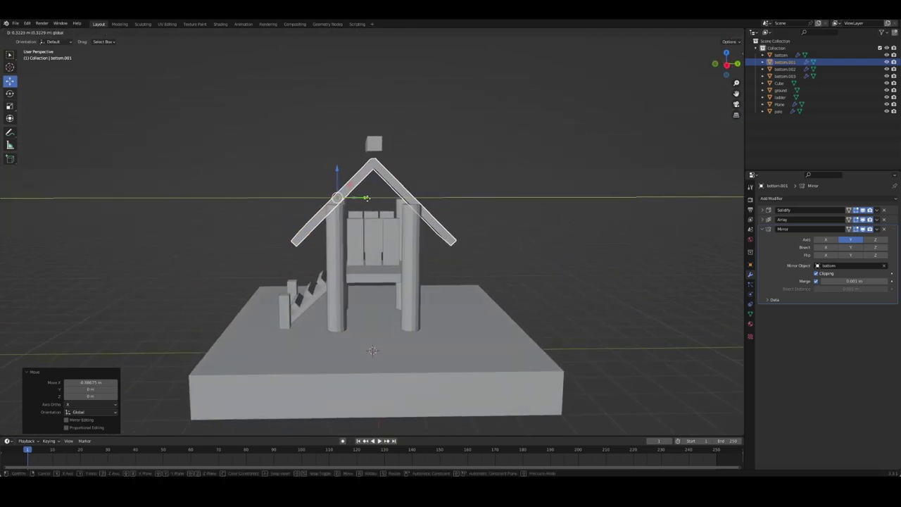
pyautogui.click(367, 198)
pyautogui.press('g')
pyautogui.press('z')
pyautogui.click(341, 158)
# - Narrow the roof mesh to 0.706 along X
pyautogui.press('KP_3')
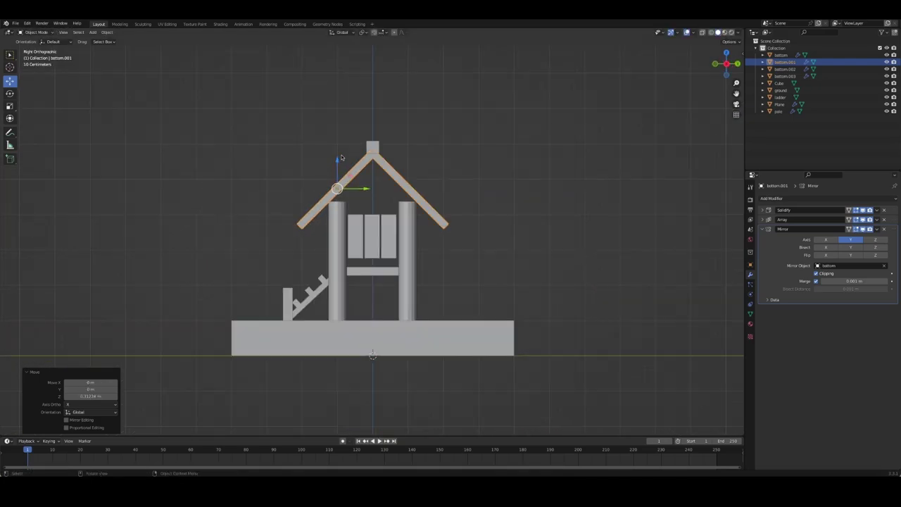
pyautogui.scroll(4, 341, 157)
pyautogui.moveTo(341, 158); pyautogui.dragTo(448, 172, button='middle')
pyautogui.press('Tab')
pyautogui.scroll(2, 389, 170)
pyautogui.press('s')
pyautogui.press('x')
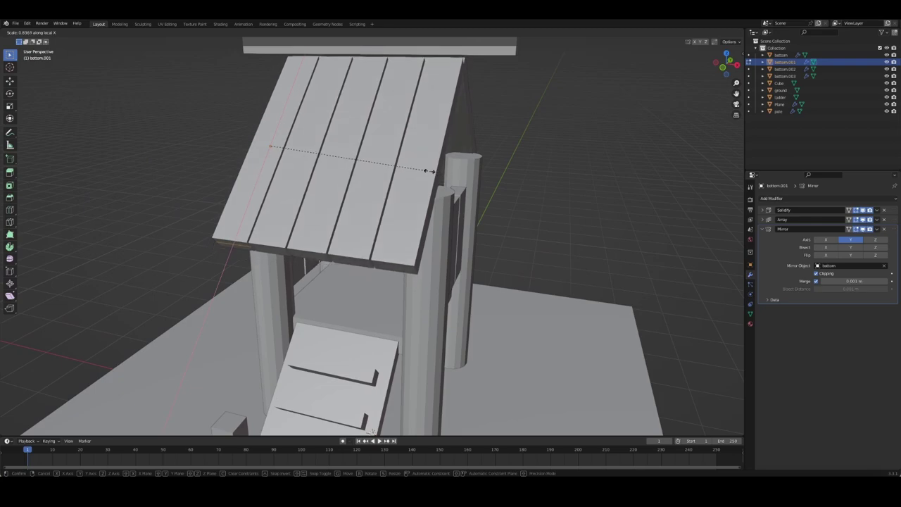
pyautogui.click(406, 171)
pyautogui.press('KP_3')
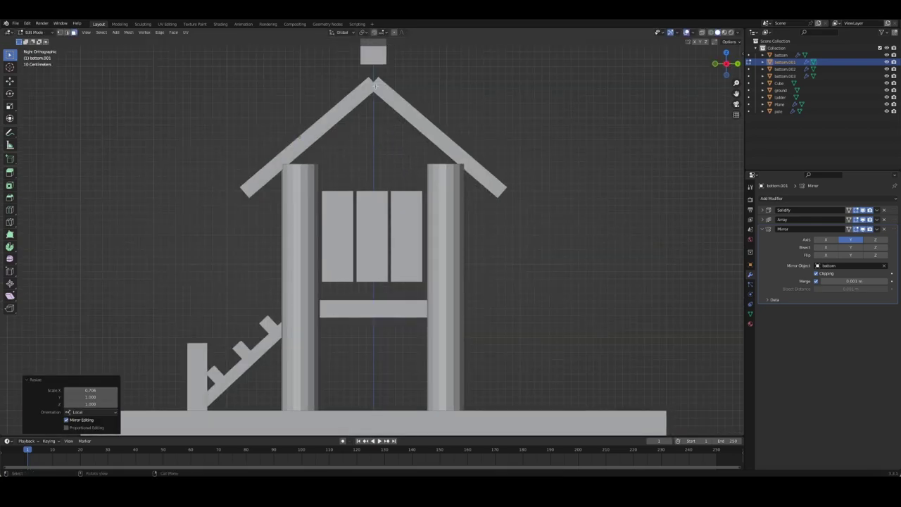
pyautogui.press('Tab')
# - Raise the roof about 0.27 m so it rests over the posts
pyautogui.press('g')
pyautogui.press('z')
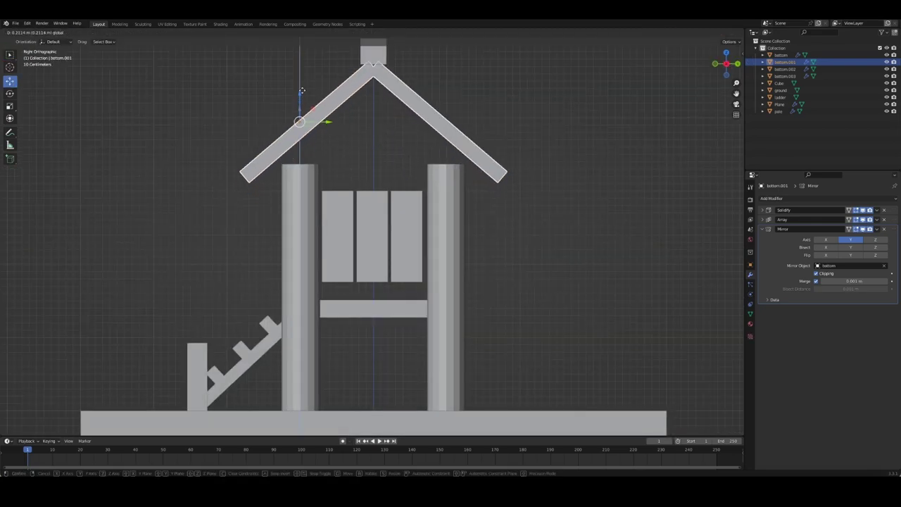
pyautogui.click(306, 111)
pyautogui.press('Tab')
pyautogui.press('Tab')
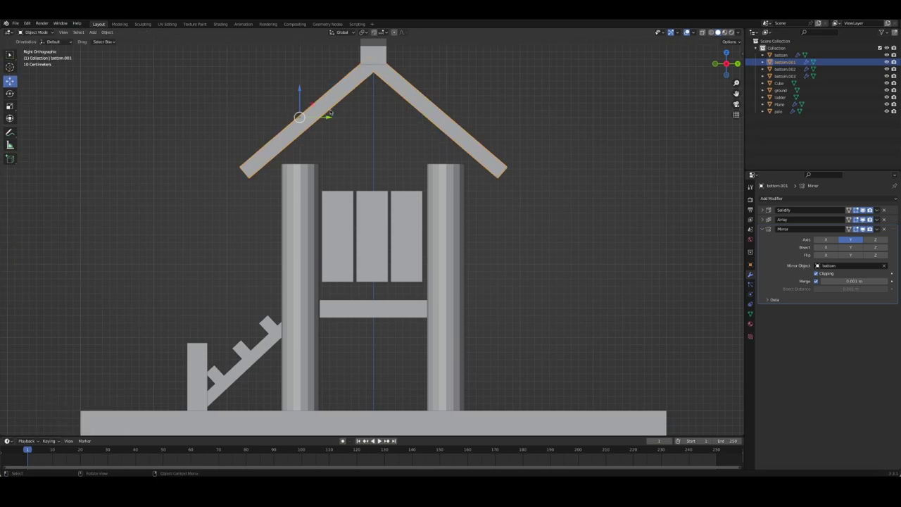
pyautogui.moveTo(344, 114)
pyautogui.mouseDown(button='middle')
pyautogui.moveTo(394, 131)
pyautogui.moveTo(348, 121)
pyautogui.moveTo(388, 183)
pyautogui.moveTo(386, 220)
pyautogui.moveTo(413, 211)
pyautogui.mouseUp(button='middle')
pyautogui.press('Tab')
pyautogui.press('Tab')
pyautogui.press('Tab')
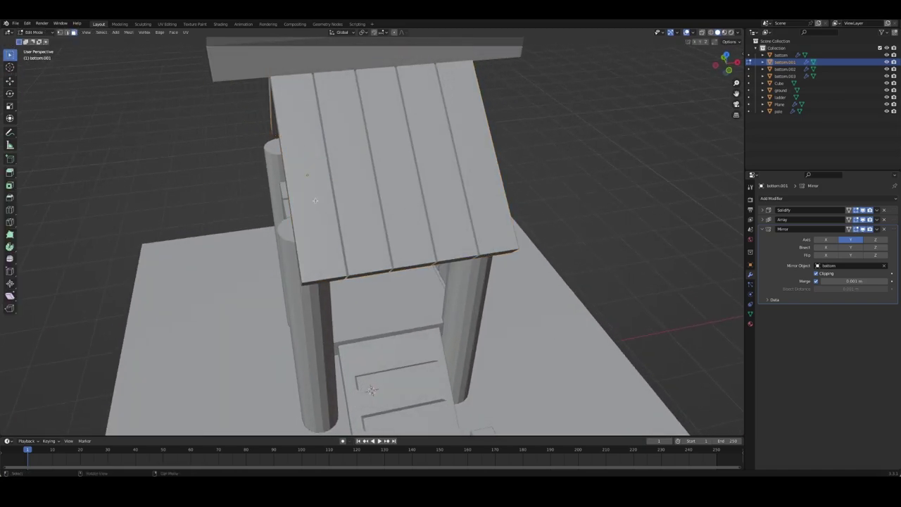
# - Widen the roof mesh along X and shift it slightly left
pyautogui.press('s')
pyautogui.press('x')
pyautogui.press('x')
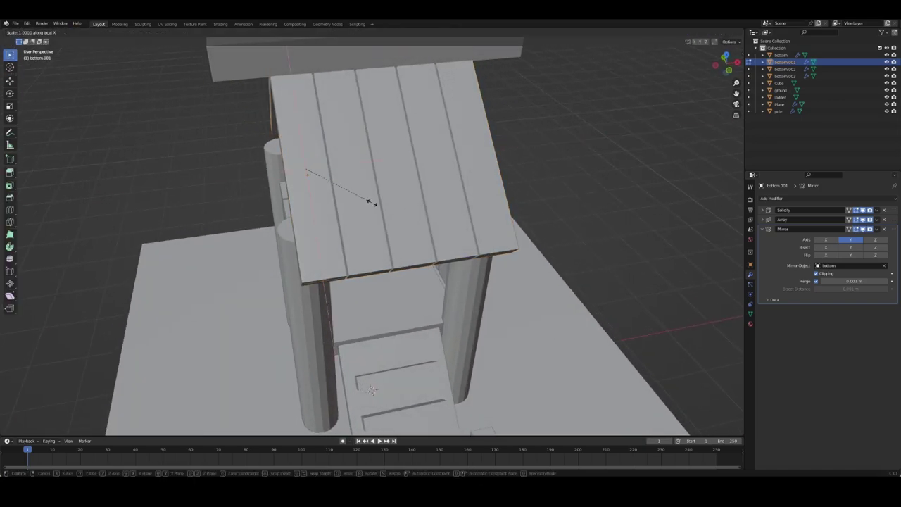
pyautogui.click(381, 203)
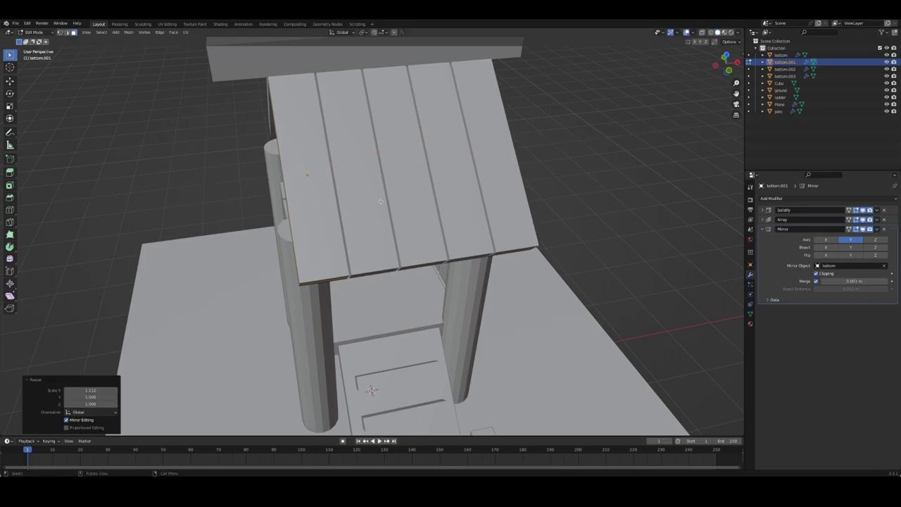
pyautogui.press('KP_7')
pyautogui.press('Tab')
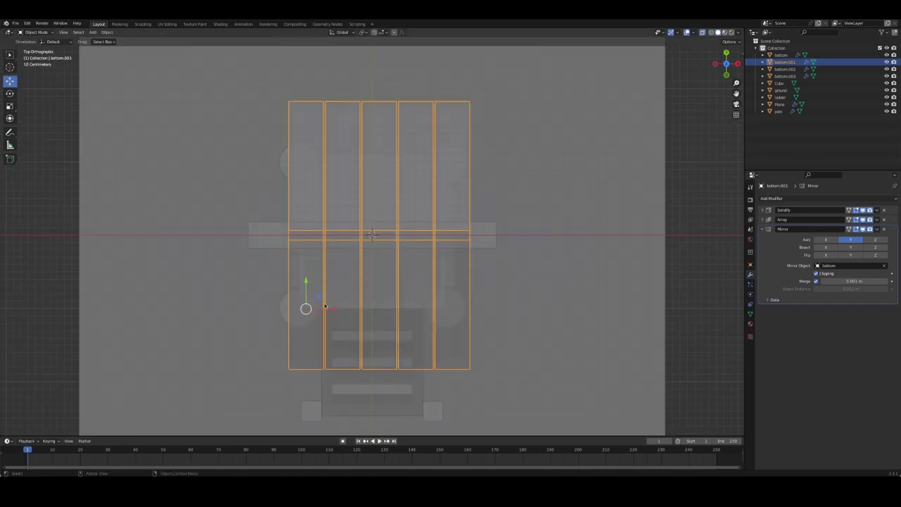
pyautogui.press('g')
pyautogui.press('x')
pyautogui.click(340, 314)
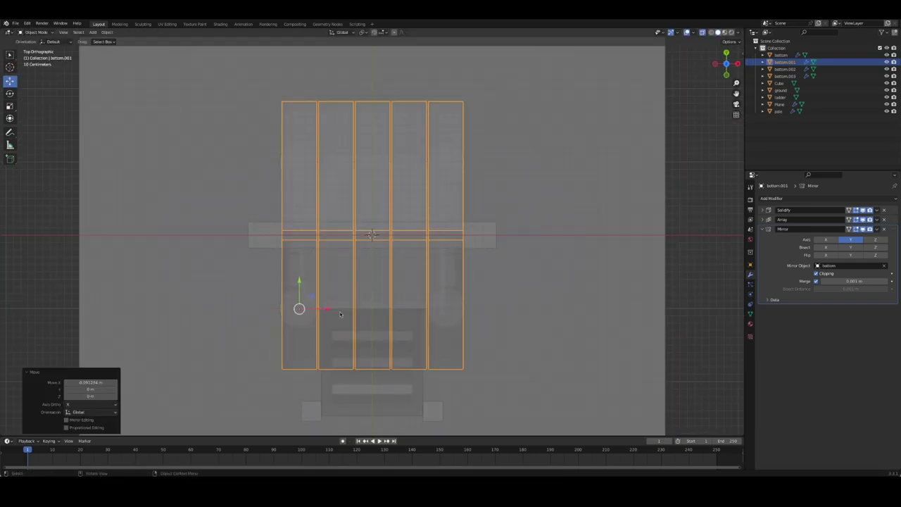
pyautogui.moveTo(340, 314); pyautogui.dragTo(553, 266, button='middle')
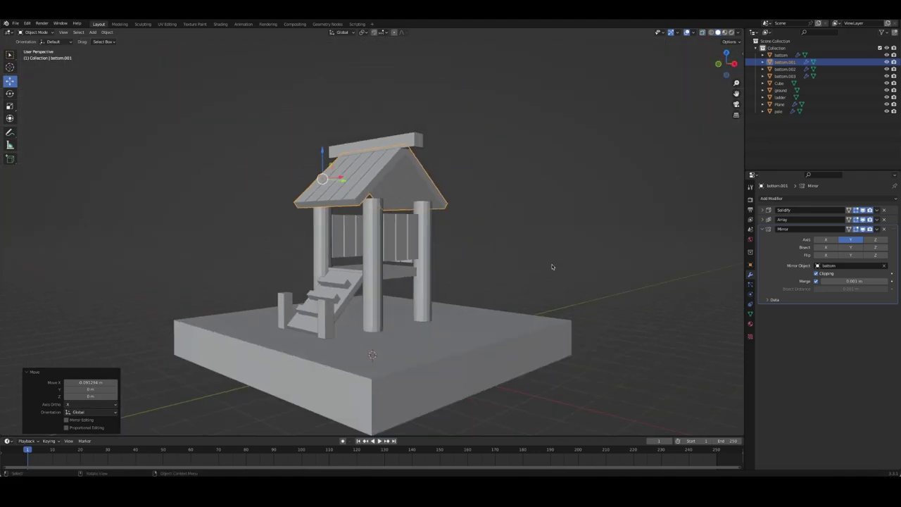
pyautogui.scroll(-3, 553, 267)
# - Widen the roof planks along X again and slide them further left
pyautogui.click(522, 207)
pyautogui.moveTo(522, 207)
pyautogui.mouseDown(button='middle')
pyautogui.moveTo(452, 208)
pyautogui.moveTo(467, 204)
pyautogui.mouseUp(button='middle')
pyautogui.scroll(5, 467, 203)
pyautogui.click(355, 205)
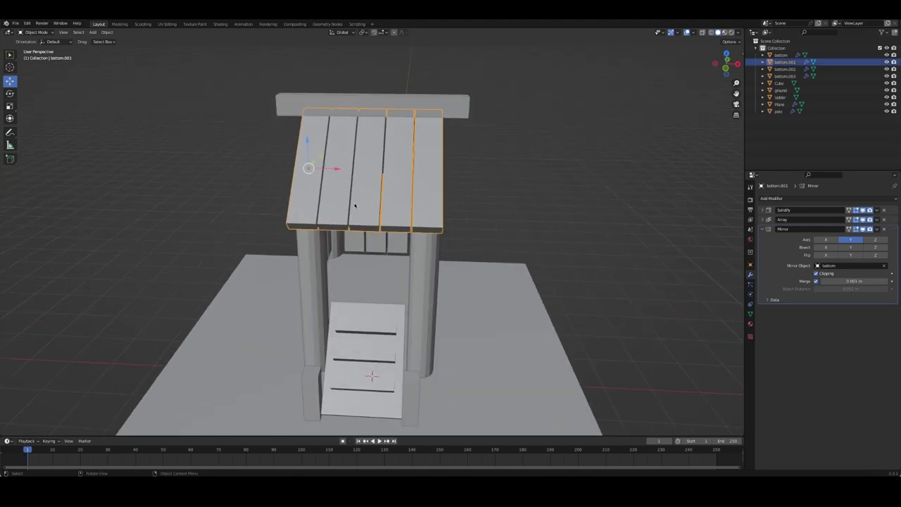
pyautogui.press('Tab')
pyautogui.press('s')
pyautogui.press('x')
pyautogui.click(402, 201)
pyautogui.press('Tab')
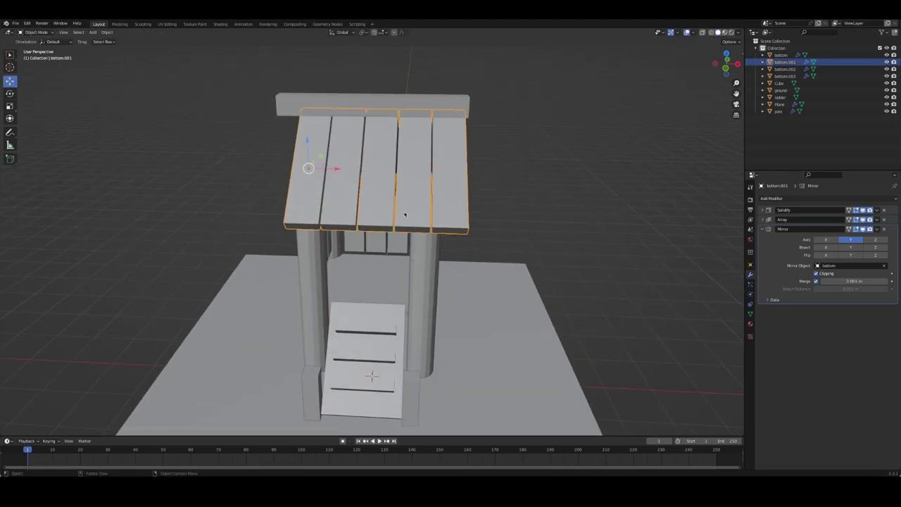
pyautogui.moveTo(405, 214); pyautogui.dragTo(395, 210, button='middle')
pyautogui.press('KP_7')
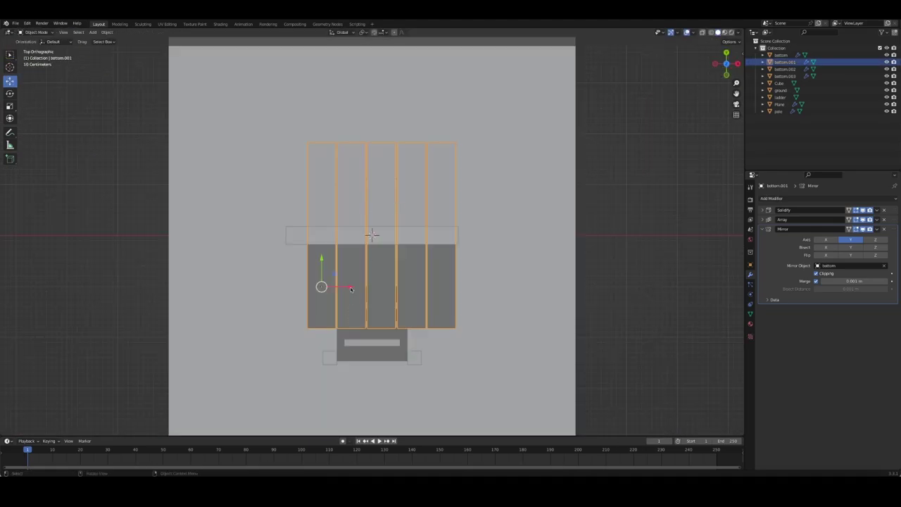
pyautogui.moveTo(351, 288); pyautogui.dragTo(339, 291)
# - Check the centred roof in X-ray from the right side view
pyautogui.hotkey('alt', 'z')
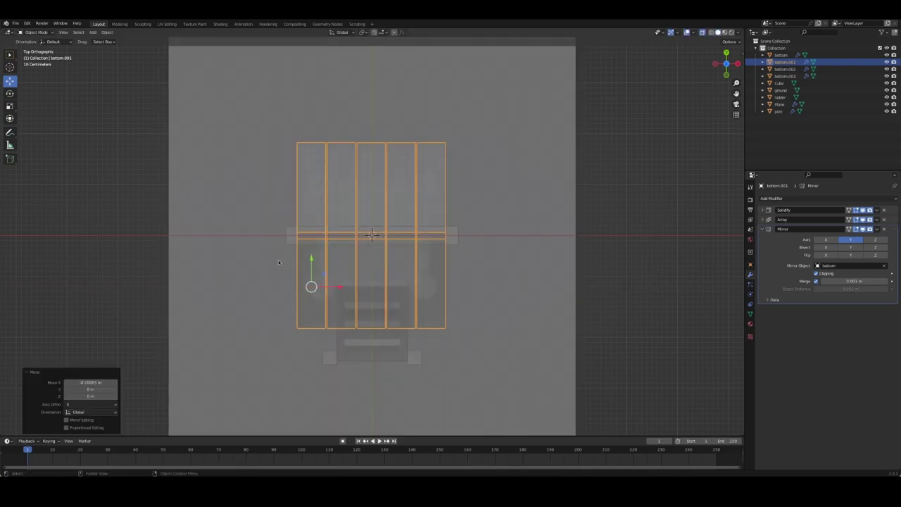
pyautogui.click(270, 223)
pyautogui.moveTo(616, 294); pyautogui.dragTo(386, 146, button='middle')
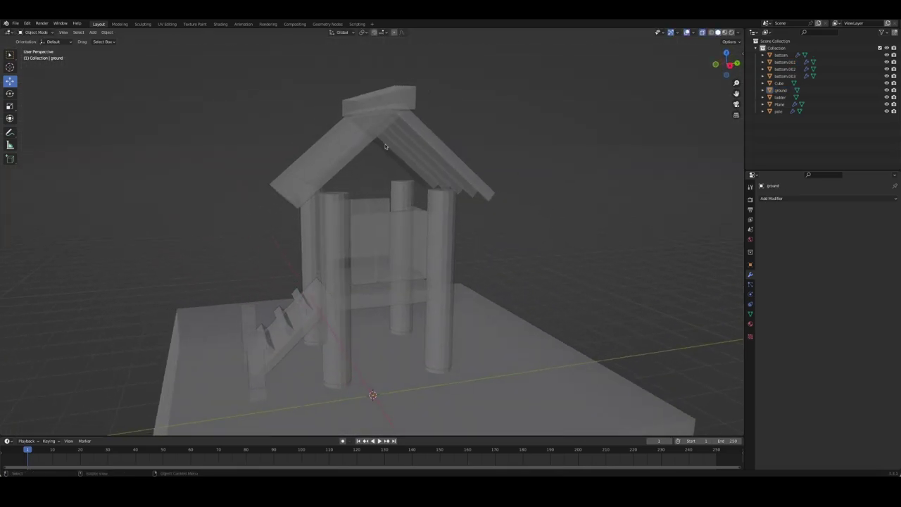
pyautogui.click(385, 146)
pyautogui.press('Tab')
pyautogui.press('Tab')
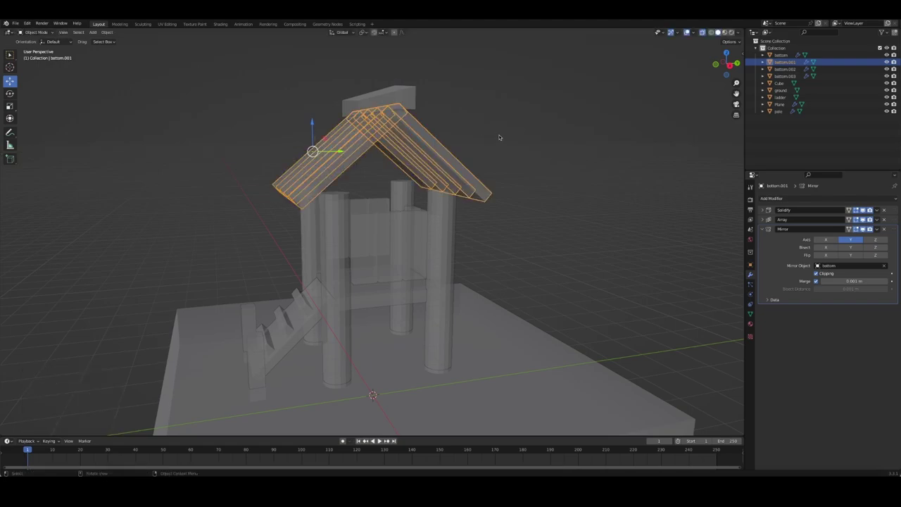
pyautogui.moveTo(500, 137)
pyautogui.mouseDown(button='middle')
pyautogui.moveTo(519, 157)
pyautogui.moveTo(474, 166)
pyautogui.moveTo(467, 145)
pyautogui.moveTo(459, 148)
pyautogui.mouseUp(button='middle')
pyautogui.scroll(4, 435, 116)
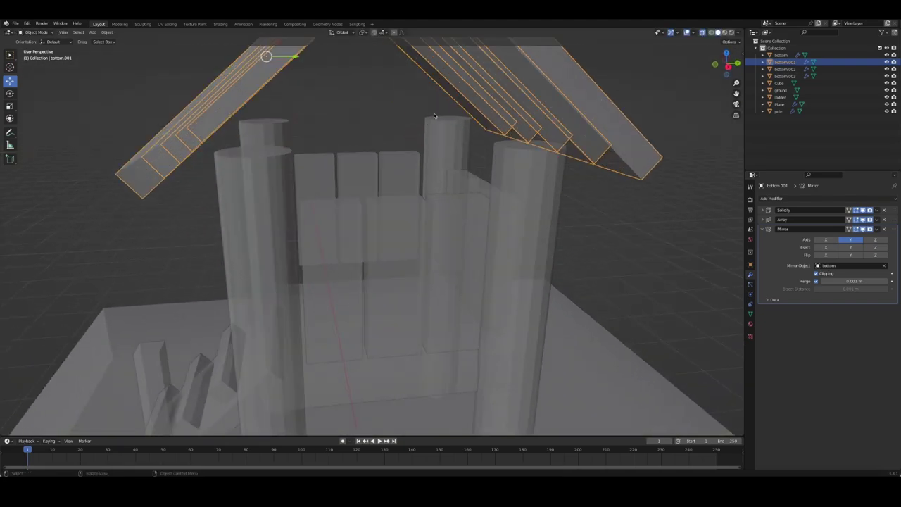
pyautogui.press('KP_3')
pyautogui.press('KP_Decimal')
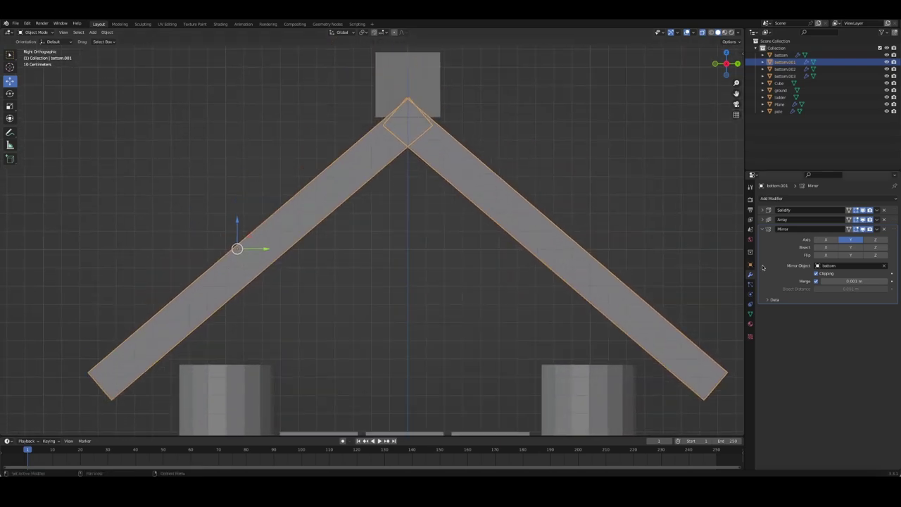
# - Lower the roof and ridge beam together along Z
pyautogui.press('g')
pyautogui.press('y')
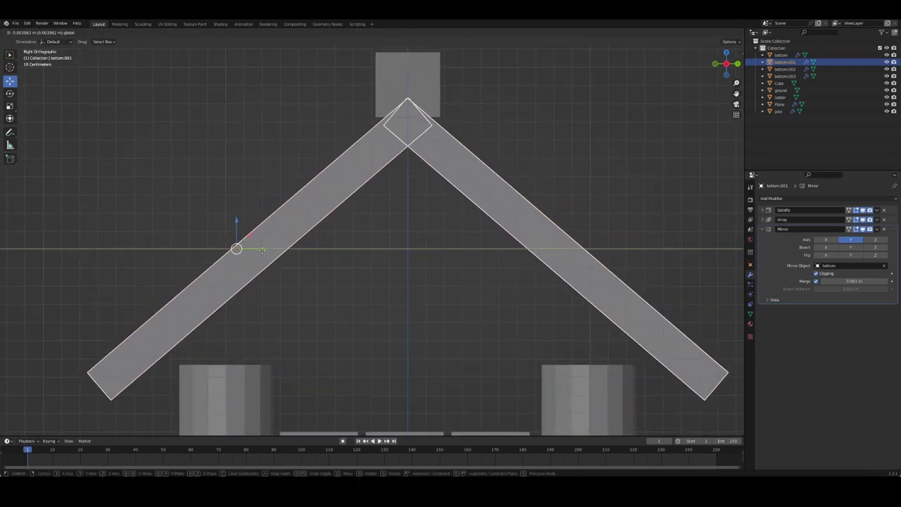
pyautogui.press('Escape')
pyautogui.hotkey('alt', 'a')
pyautogui.scroll(-2, 350, 205)
pyautogui.click(351, 205)
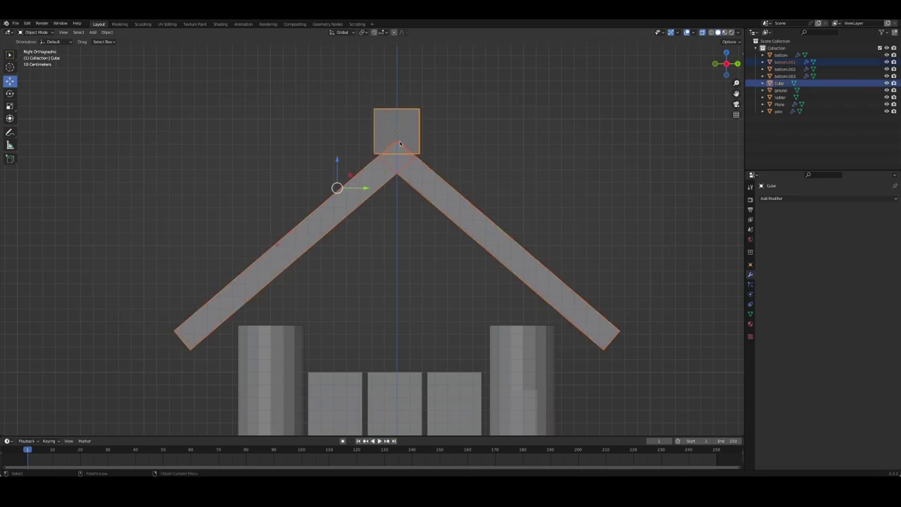
pyautogui.press('g')
pyautogui.press('z')
pyautogui.click(338, 204)
# - Remove the Mirror modifier from the bottom.002 wall panels
pyautogui.scroll(-2, 285, 156)
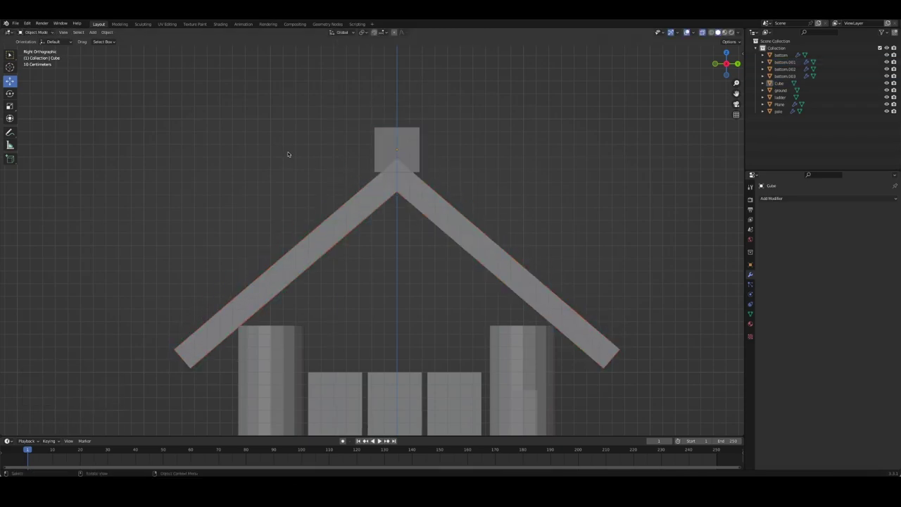
pyautogui.moveTo(285, 157)
pyautogui.mouseDown(button='middle')
pyautogui.moveTo(505, 237)
pyautogui.moveTo(422, 254)
pyautogui.moveTo(451, 268)
pyautogui.mouseUp(button='middle')
pyautogui.scroll(-3, 505, 236)
pyautogui.scroll(-2, 505, 237)
pyautogui.click(380, 265)
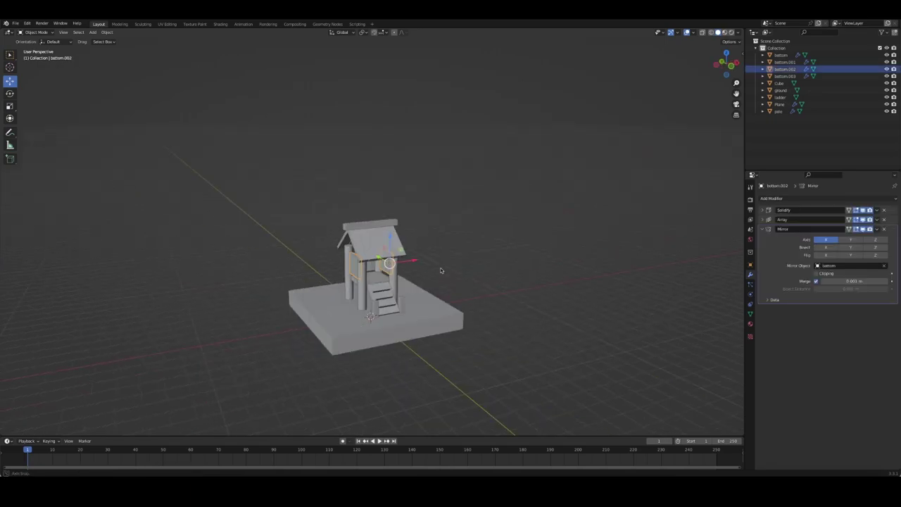
pyautogui.click(885, 229)
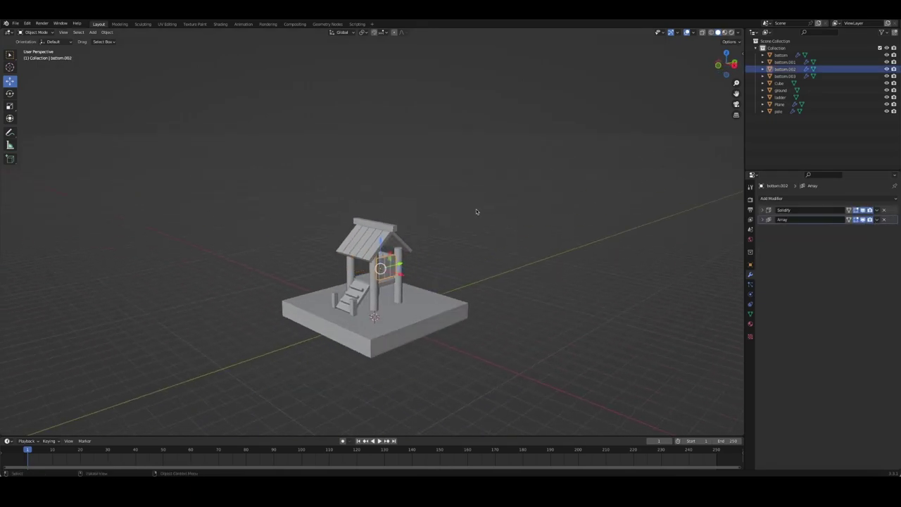
pyautogui.moveTo(477, 210)
pyautogui.mouseDown(button='middle')
pyautogui.moveTo(512, 228)
pyautogui.moveTo(564, 223)
pyautogui.moveTo(465, 310)
pyautogui.moveTo(478, 262)
pyautogui.moveTo(507, 270)
pyautogui.moveTo(411, 256)
pyautogui.mouseUp(button='middle')
pyautogui.scroll(3, 522, 227)
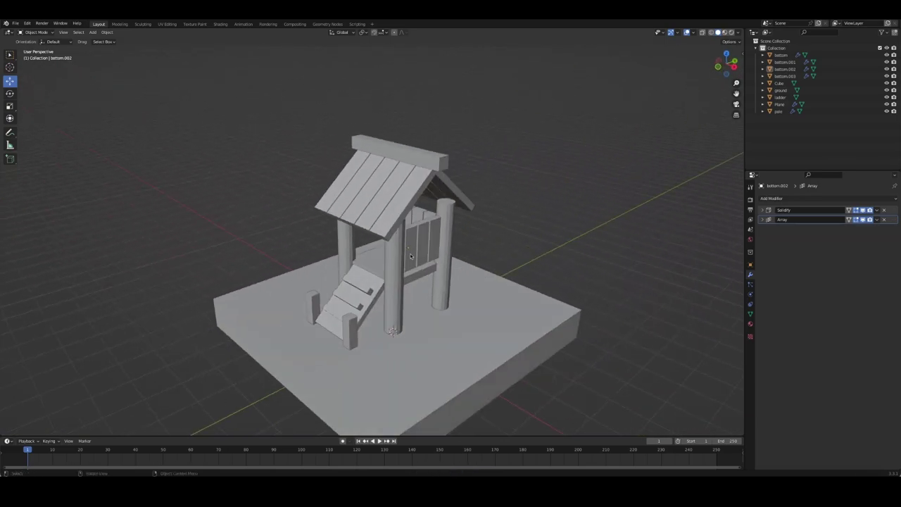
pyautogui.moveTo(464, 235)
pyautogui.mouseDown(button='middle')
pyautogui.moveTo(562, 236)
pyautogui.moveTo(475, 237)
pyautogui.moveTo(439, 227)
pyautogui.mouseUp(button='middle')
# - Duplicate the ridge beam and place the copy on top of the left post
pyautogui.click(418, 159)
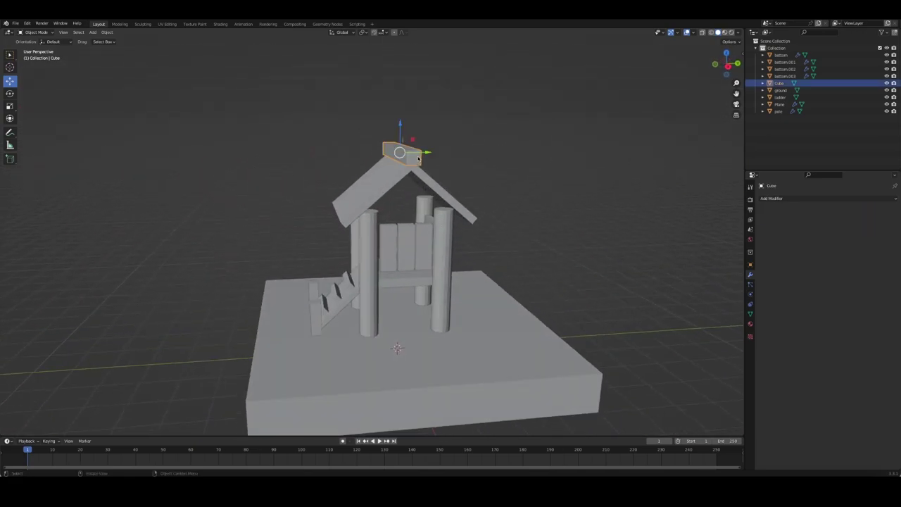
pyautogui.hotkey('shift', 'd')
pyautogui.rightClick(418, 159)
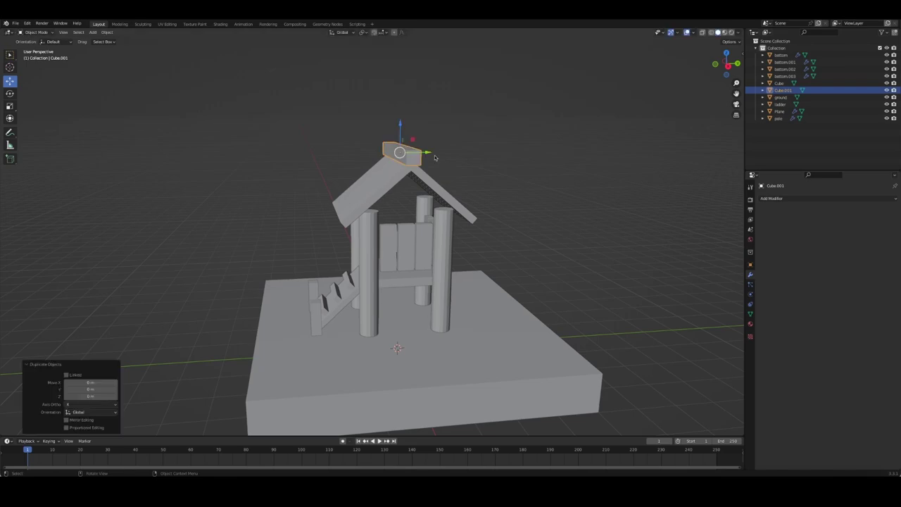
pyautogui.press('g')
pyautogui.press('z')
pyautogui.click(422, 176)
pyautogui.press('KP_3')
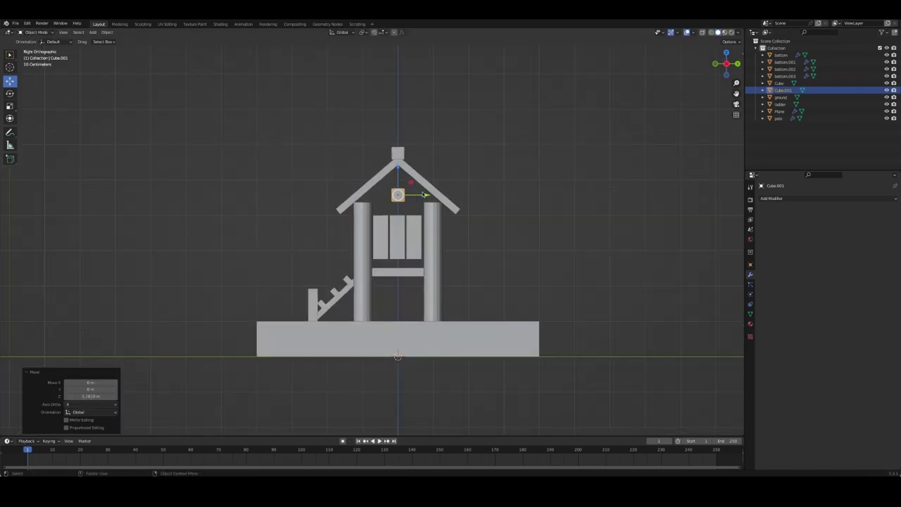
pyautogui.press('g')
pyautogui.click(371, 191)
# - Thicken the copy's cross-section, keeping its X length, into a crossbeam
pyautogui.press('Tab')
pyautogui.moveTo(393, 189); pyautogui.dragTo(436, 192, button='middle')
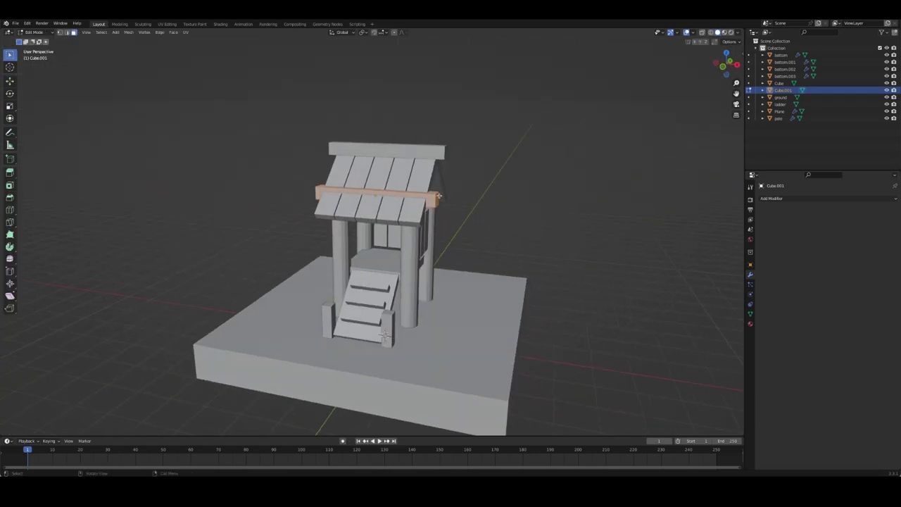
pyautogui.press('s')
pyautogui.hotkey('shift', 'x')
pyautogui.click(459, 193)
pyautogui.press('KP_3')
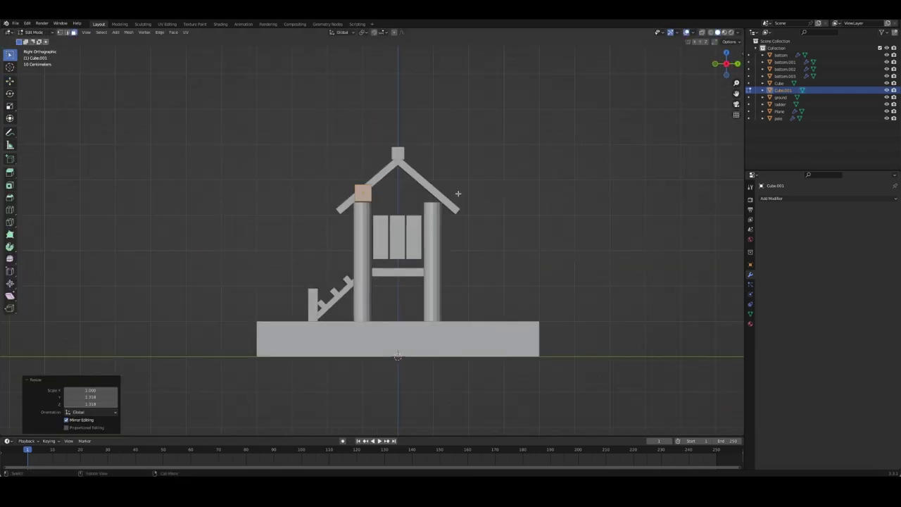
pyautogui.press('s')
pyautogui.hotkey('shift', 'x')
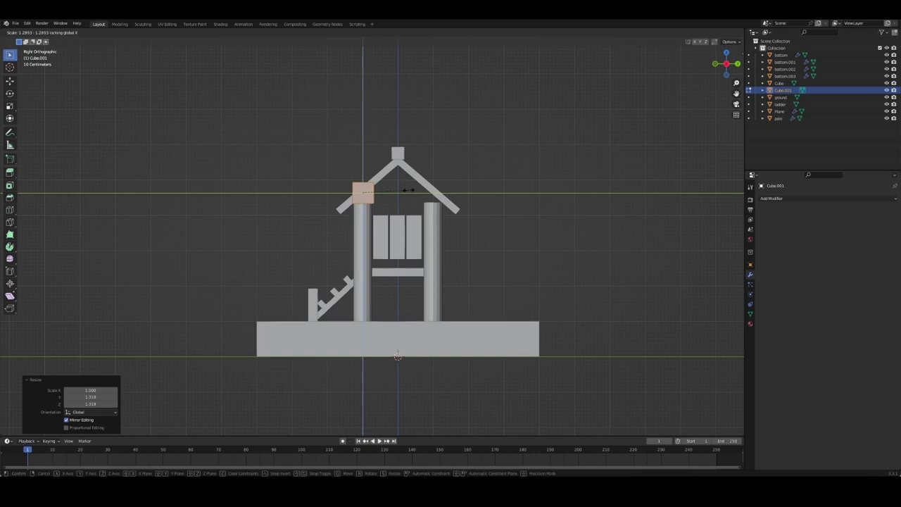
pyautogui.click(416, 192)
pyautogui.press('Tab')
# - Delete the leftover block Cube.001
pyautogui.moveTo(417, 192); pyautogui.dragTo(466, 211, button='middle')
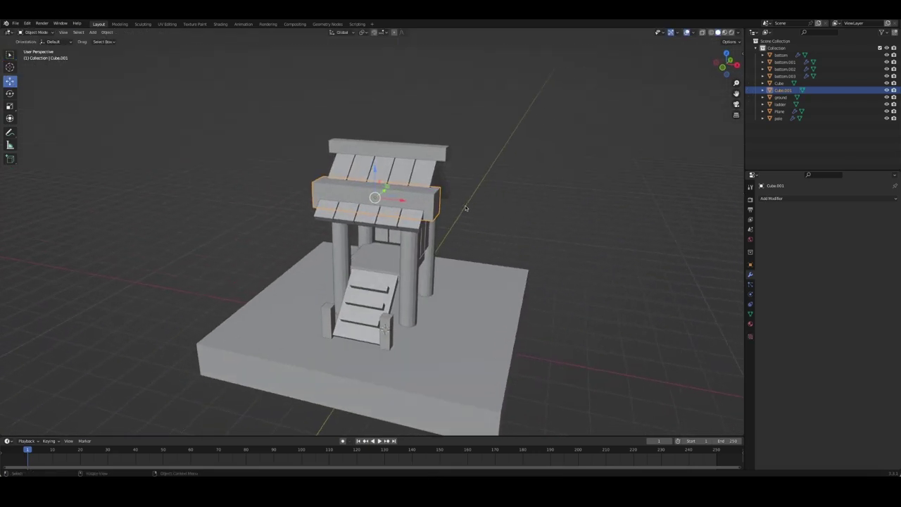
pyautogui.moveTo(482, 208); pyautogui.dragTo(409, 179, button='middle')
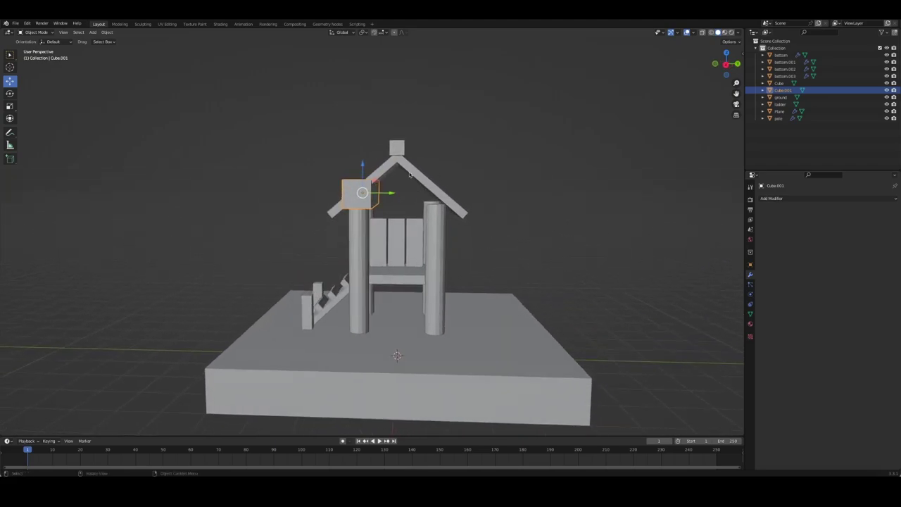
pyautogui.click(413, 169)
pyautogui.click(493, 177)
pyautogui.moveTo(463, 191); pyautogui.dragTo(496, 200, button='middle')
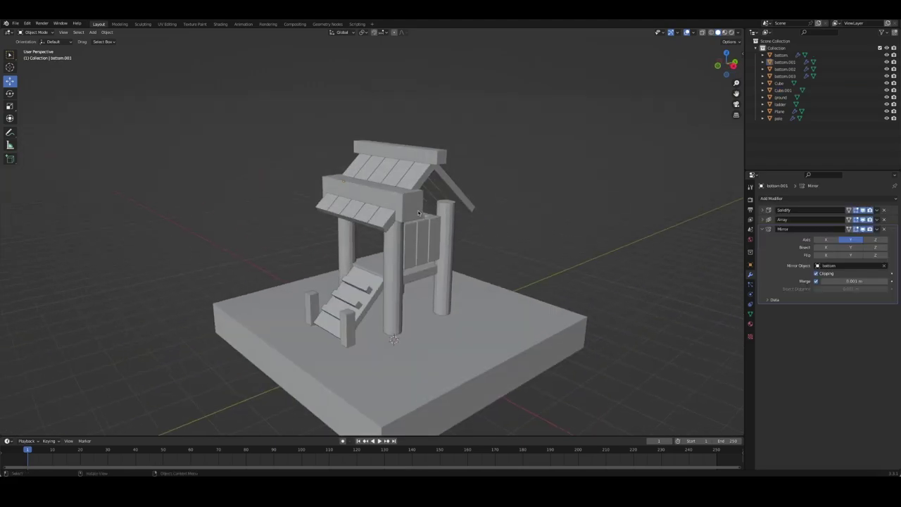
pyautogui.click(420, 213)
pyautogui.press('Delete')
pyautogui.moveTo(421, 215)
pyautogui.mouseDown(button='middle')
pyautogui.moveTo(450, 230)
pyautogui.moveTo(394, 257)
pyautogui.mouseUp(button='middle')
# - Duplicate the pole, drop its Mirror modifier, rotate it 90° on Y and lift it onto the post tops
pyautogui.click(358, 248)
pyautogui.hotkey('shift', 'd')
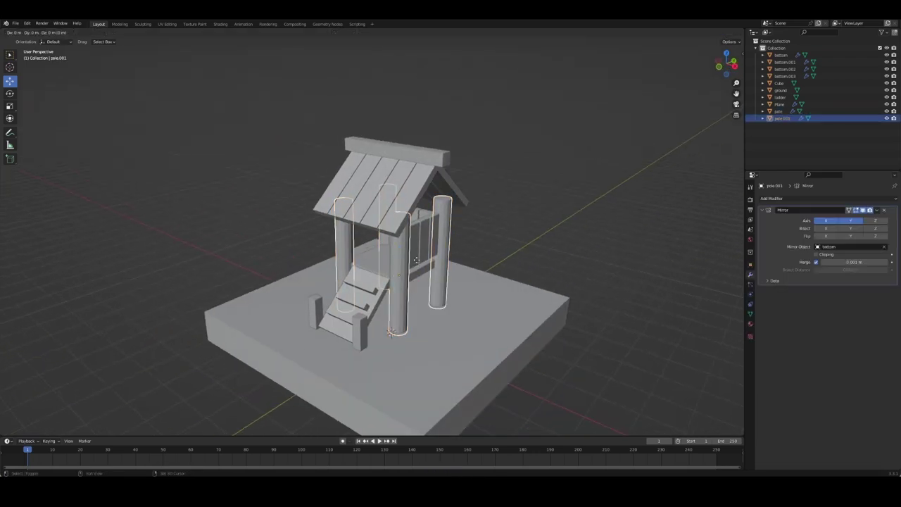
pyautogui.press('Escape')
pyautogui.click(883, 210)
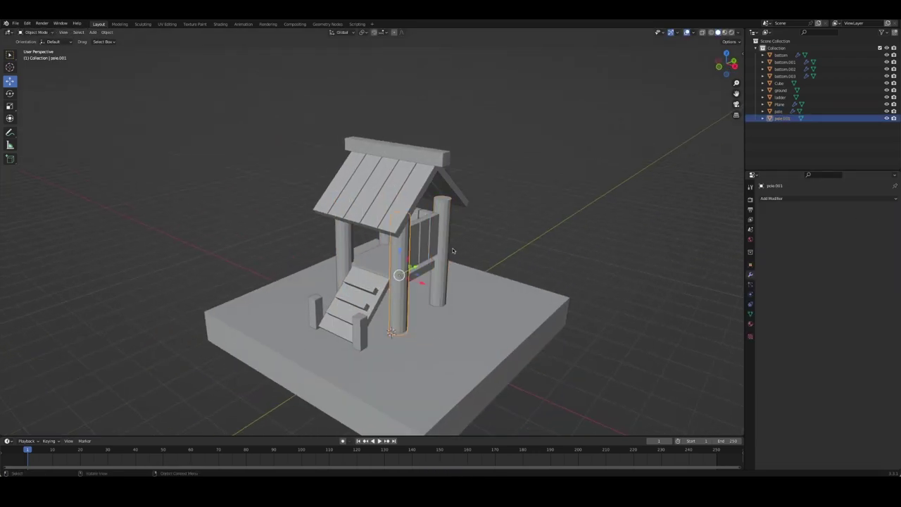
pyautogui.write('ry90')
pyautogui.press('Return')
pyautogui.press('KP_3')
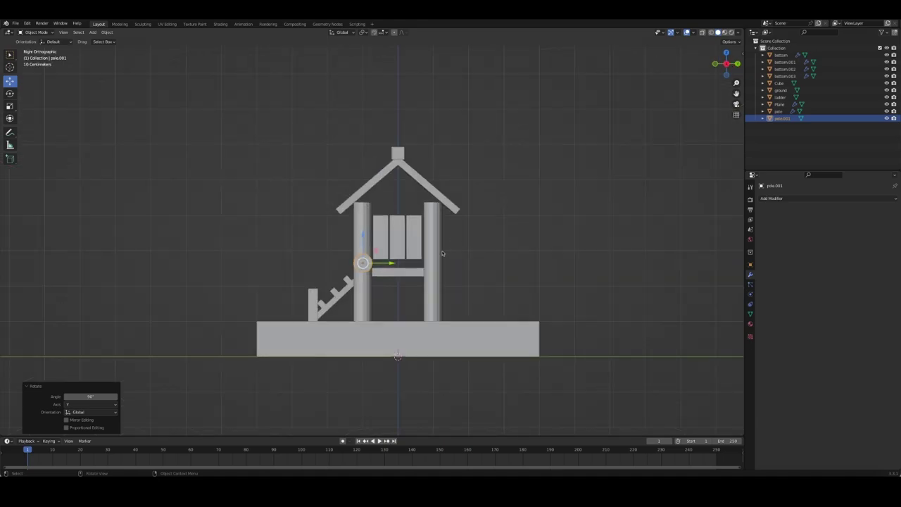
pyautogui.moveTo(363, 237); pyautogui.dragTo(374, 165)
pyautogui.moveTo(374, 165)
pyautogui.mouseDown(button='middle')
pyautogui.moveTo(447, 209)
pyautogui.moveTo(569, 218)
pyautogui.mouseUp(button='middle')
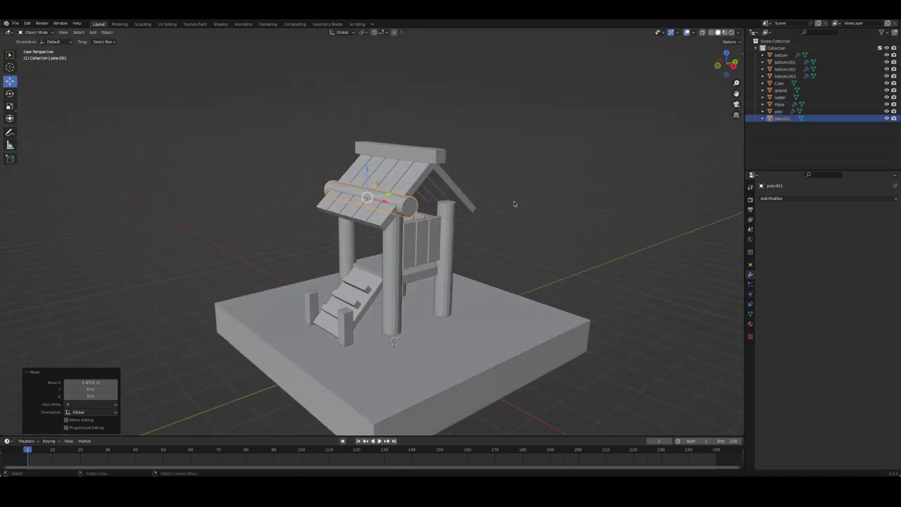
# - In Edit Mode, scale the log thinner on Y/Z while keeping its length
pyautogui.press('Tab')
pyautogui.press('s')
pyautogui.hotkey('shift', 'x')
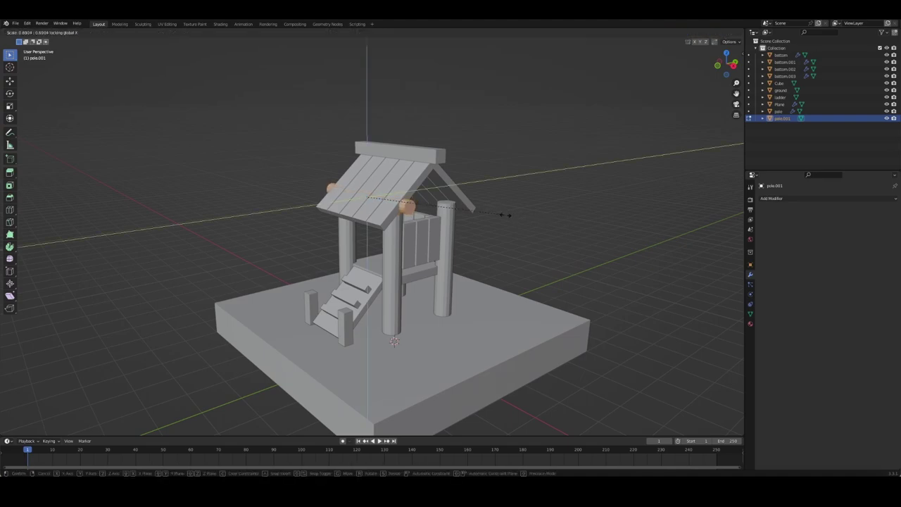
pyautogui.click(501, 217)
pyautogui.press('Tab')
pyautogui.moveTo(429, 198)
pyautogui.mouseDown(button='middle')
pyautogui.moveTo(524, 206)
pyautogui.moveTo(404, 241)
pyautogui.mouseUp(button='middle')
# - Add a Mirror modifier on the Y axis so the log repeats at the opposite post tops
pyautogui.click(829, 200)
pyautogui.click(767, 276)
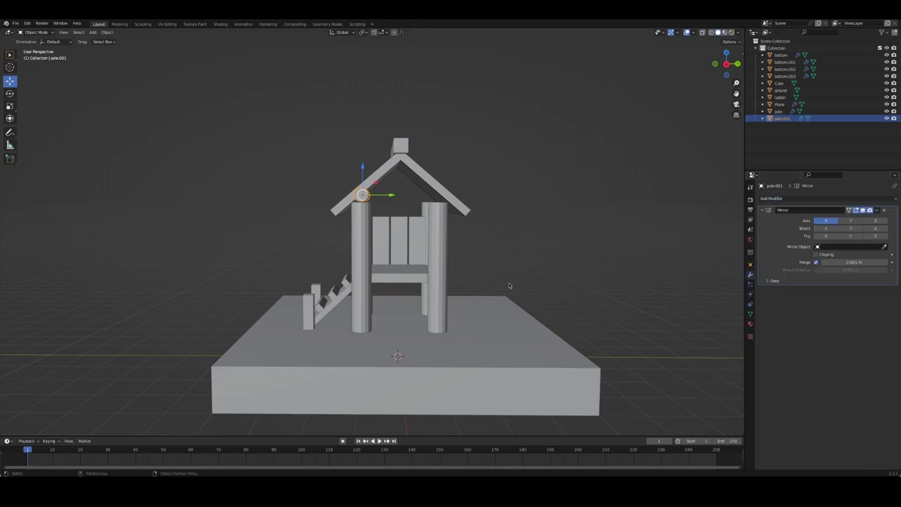
pyautogui.click(853, 222)
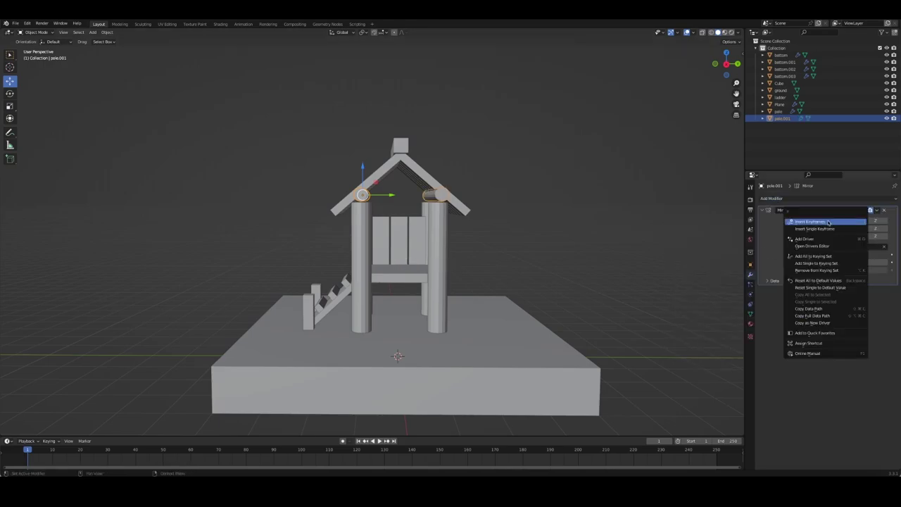
pyautogui.moveTo(504, 208)
pyautogui.mouseDown(button='middle')
pyautogui.moveTo(393, 186)
pyautogui.moveTo(527, 225)
pyautogui.mouseUp(button='middle')
# - Select the ridge block Cube and raise it higher along Z
pyautogui.click(393, 187)
pyautogui.click(434, 154)
pyautogui.moveTo(388, 123); pyautogui.dragTo(388, 113)
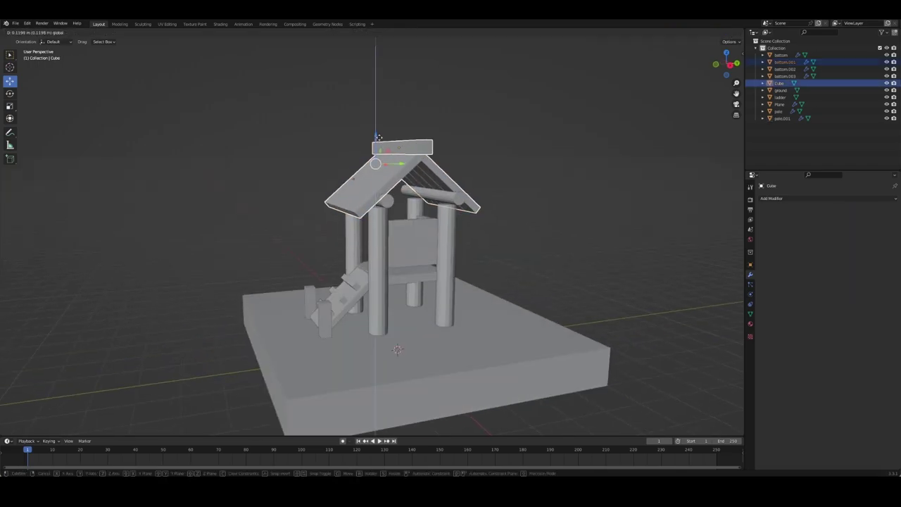
pyautogui.press('KP_3')
# - In Right Ortho view, select the pole.001 crossbeam and reposition it twice
pyautogui.scroll(4, 534, 205)
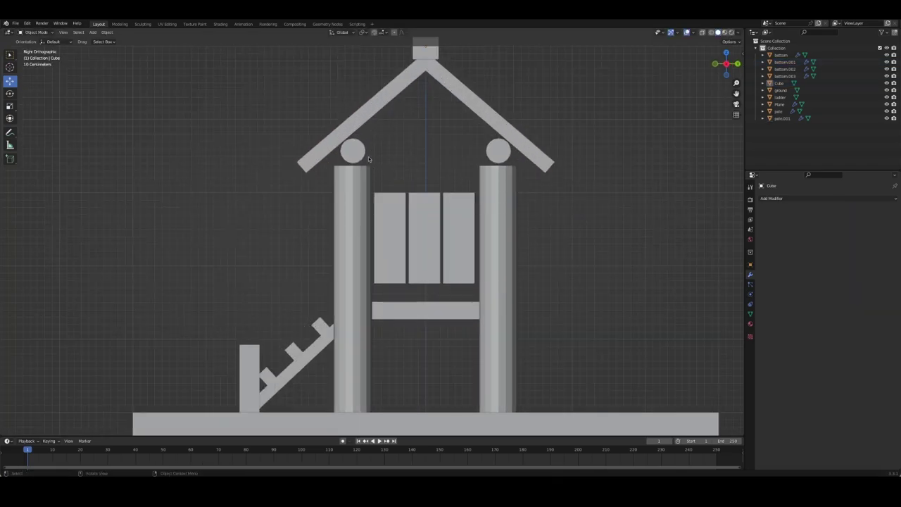
pyautogui.click(351, 150)
pyautogui.press('g')
pyautogui.click(373, 150)
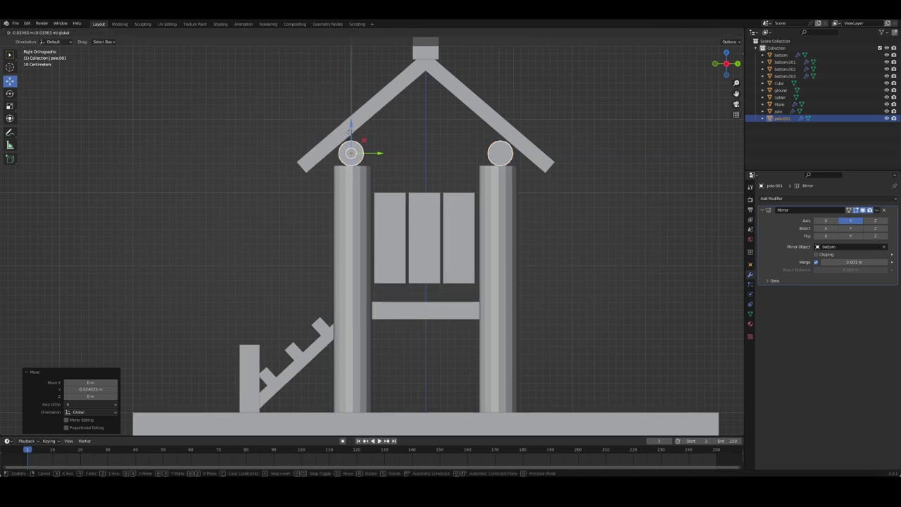
pyautogui.press('g')
pyautogui.click(375, 149)
# - Thicken the log without changing its length and raise it 0.0288 m under the roof boards
pyautogui.press('Tab')
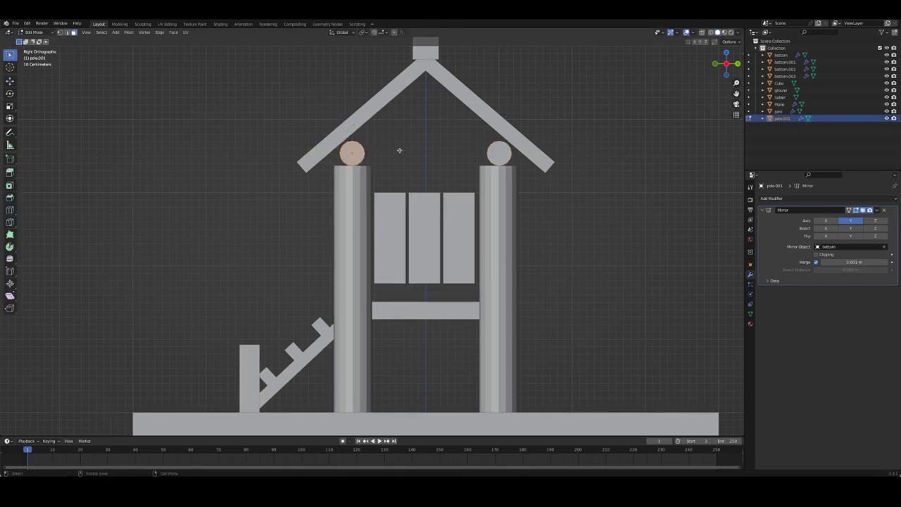
pyautogui.press('s')
pyautogui.hotkey('shift', 'x')
pyautogui.click(318, 133)
pyautogui.press('Tab')
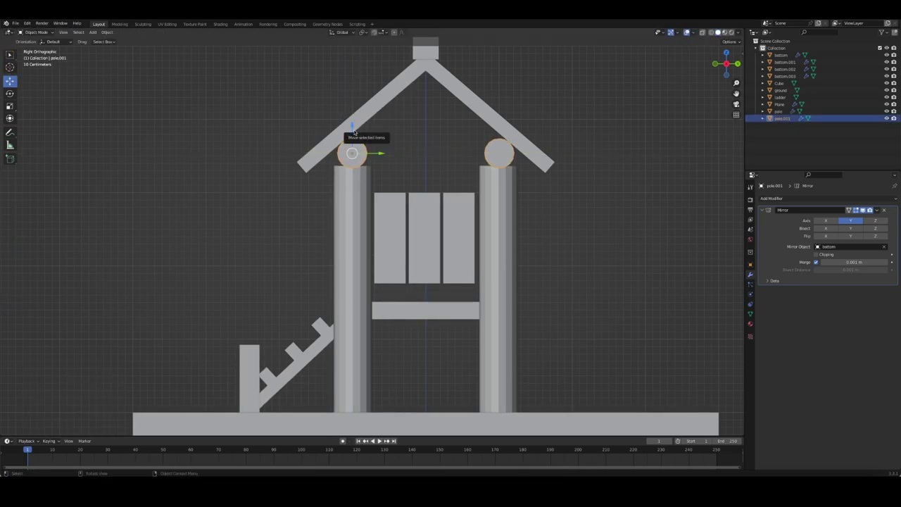
pyautogui.moveTo(352, 134); pyautogui.dragTo(353, 124)
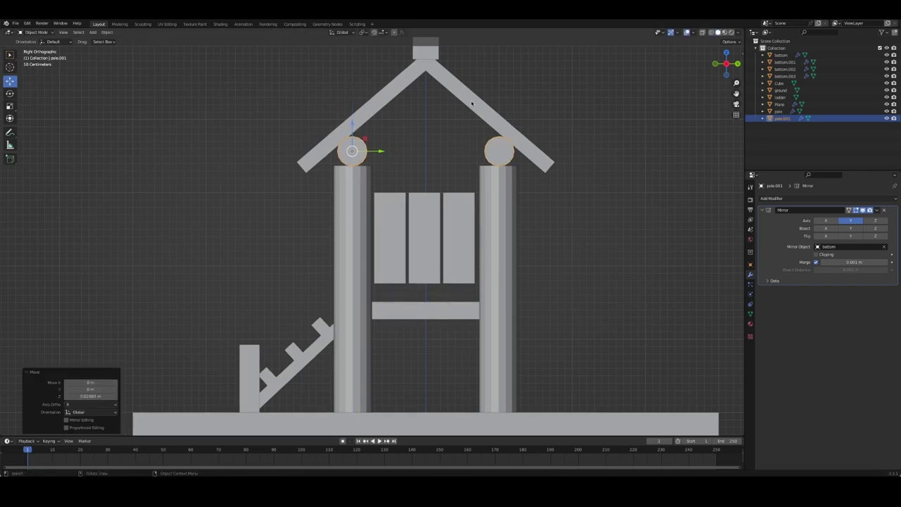
pyautogui.keyDown('shift'); pyautogui.moveTo(435, 44); pyautogui.dragTo(442, 109, button='middle'); pyautogui.keyUp('shift')
pyautogui.click(438, 128)
pyautogui.keyDown('shift'); pyautogui.click(442, 109); pyautogui.keyUp('shift')
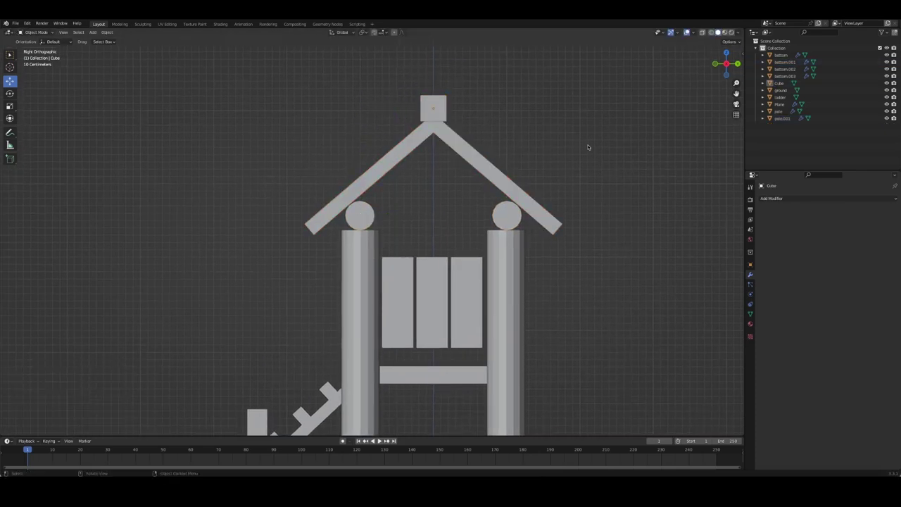
# - Orbit out to view the whole tower and show the N sidebar's IsoCam tab
pyautogui.moveTo(589, 147); pyautogui.dragTo(614, 225, button='middle')
pyautogui.scroll(-3, 564, 226)
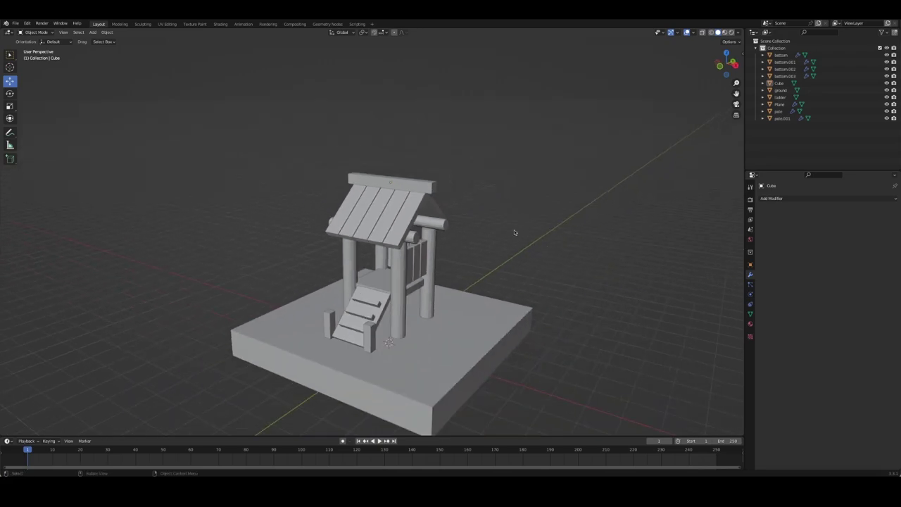
pyautogui.moveTo(514, 229)
pyautogui.mouseDown(button='middle')
pyautogui.moveTo(458, 229)
pyautogui.moveTo(494, 217)
pyautogui.moveTo(412, 225)
pyautogui.moveTo(527, 230)
pyautogui.moveTo(477, 227)
pyautogui.moveTo(546, 239)
pyautogui.mouseUp(button='middle')
pyautogui.scroll(-1, 536, 235)
pyautogui.scroll(-3, 532, 234)
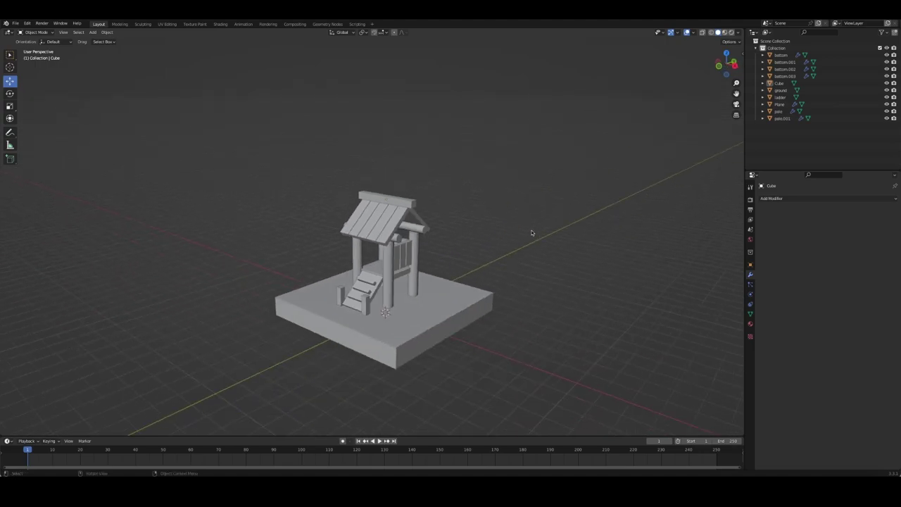
pyautogui.moveTo(532, 233); pyautogui.dragTo(585, 219, button='middle')
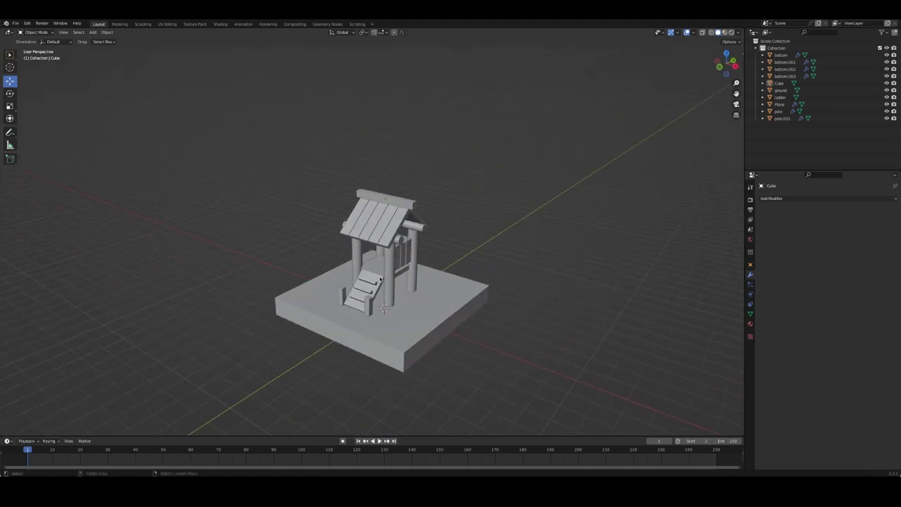
pyautogui.press('n')
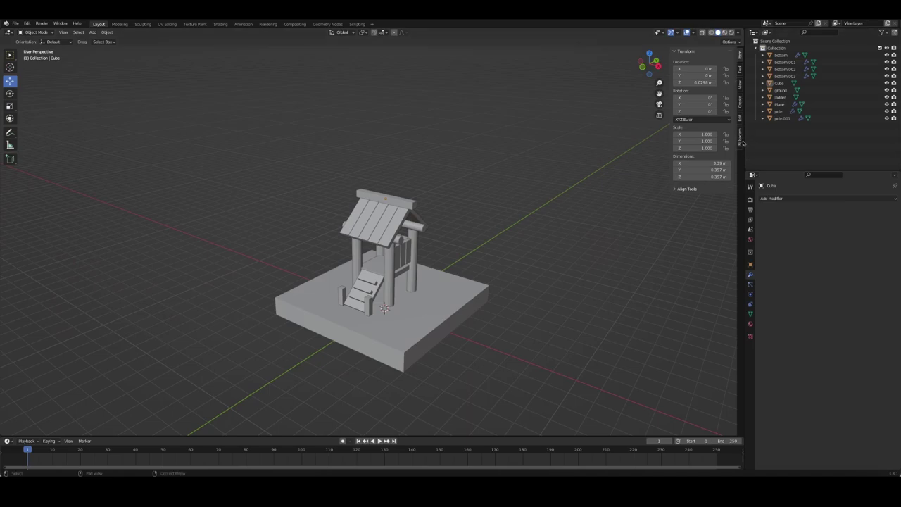
pyautogui.click(741, 139)
# - Rename the ridge block Cube to 'top bar'
pyautogui.click(775, 83)
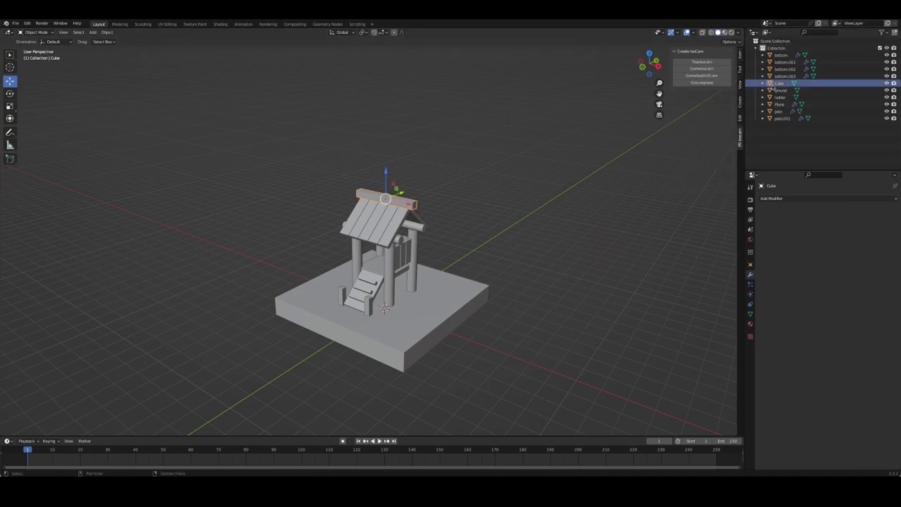
pyautogui.press('F2')
pyautogui.write('ba')
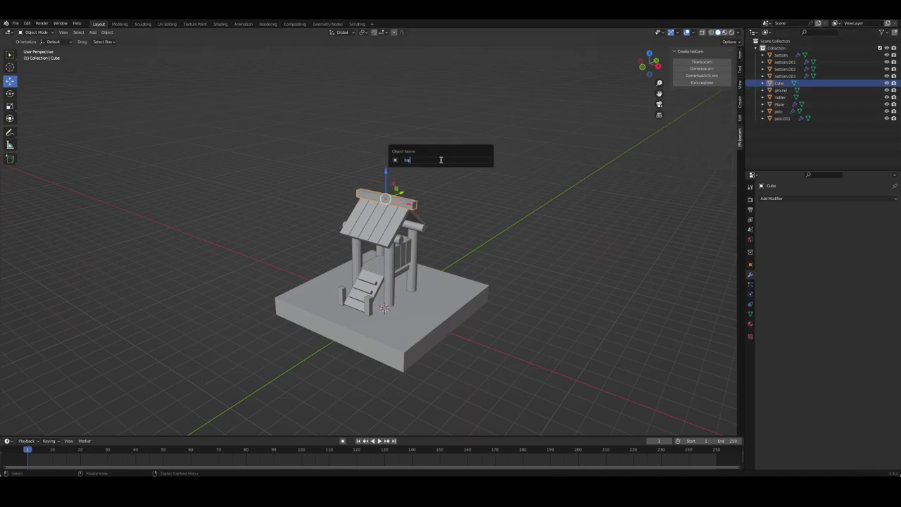
pyautogui.write(' bar')
pyautogui.press('Return')
# - Rename the bottom.001 plank roof object to 'roof'
pyautogui.click(520, 169)
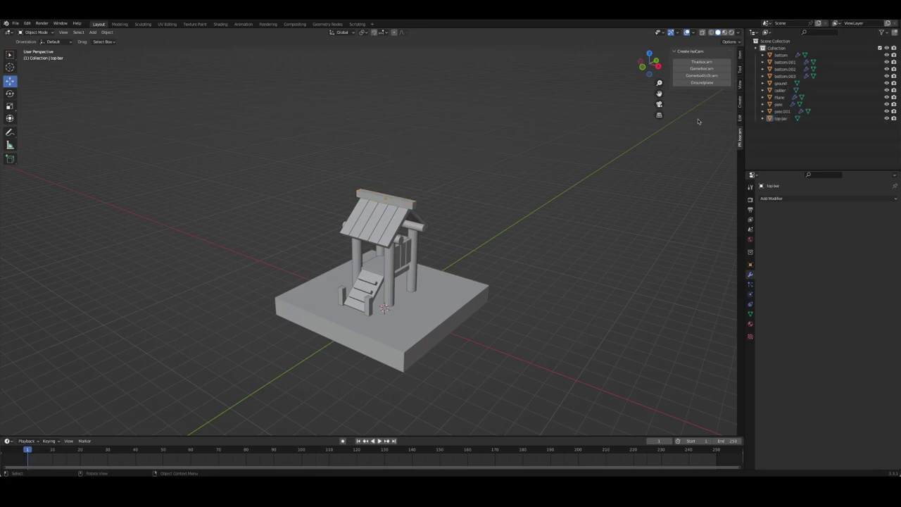
pyautogui.click(368, 230)
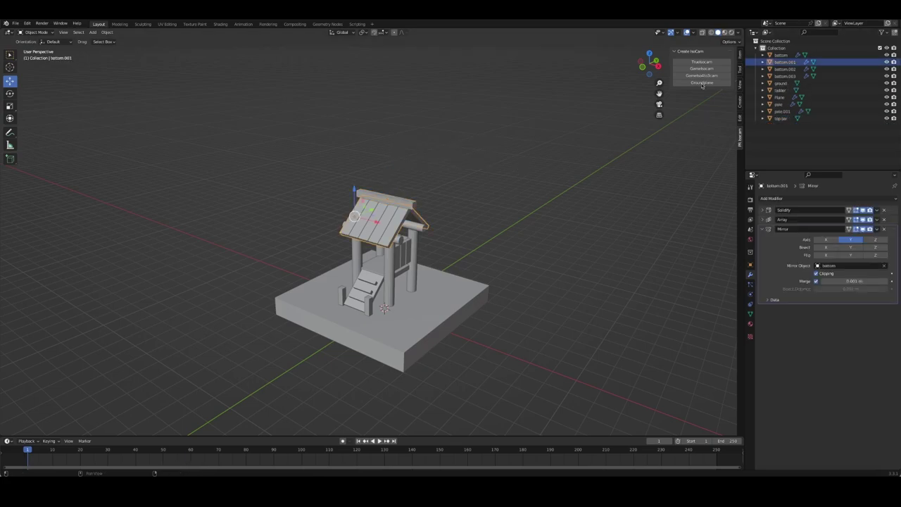
pyautogui.press('F2')
pyautogui.write('f')
pyautogui.press('Return')
# - Rename the bottom.002 wall panel to 'side'
pyautogui.click(457, 133)
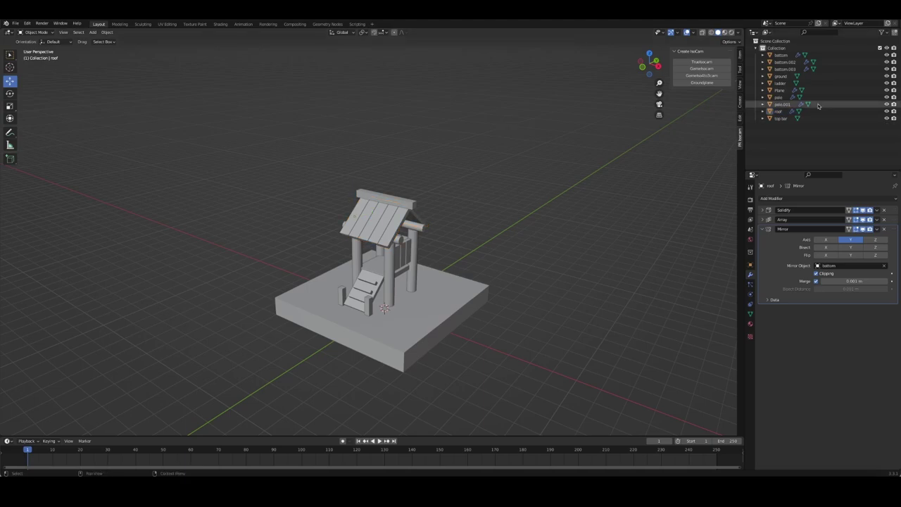
pyautogui.click(409, 251)
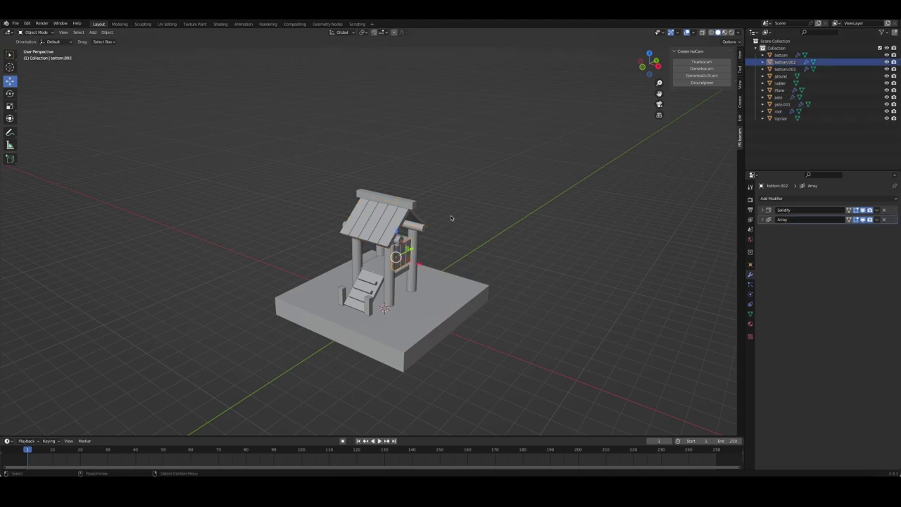
pyautogui.press('F2')
pyautogui.write('de')
pyautogui.press('Return')
# - Rename the bottom.003 wall panel to 'side.001'
pyautogui.moveTo(458, 221); pyautogui.dragTo(393, 264, button='middle')
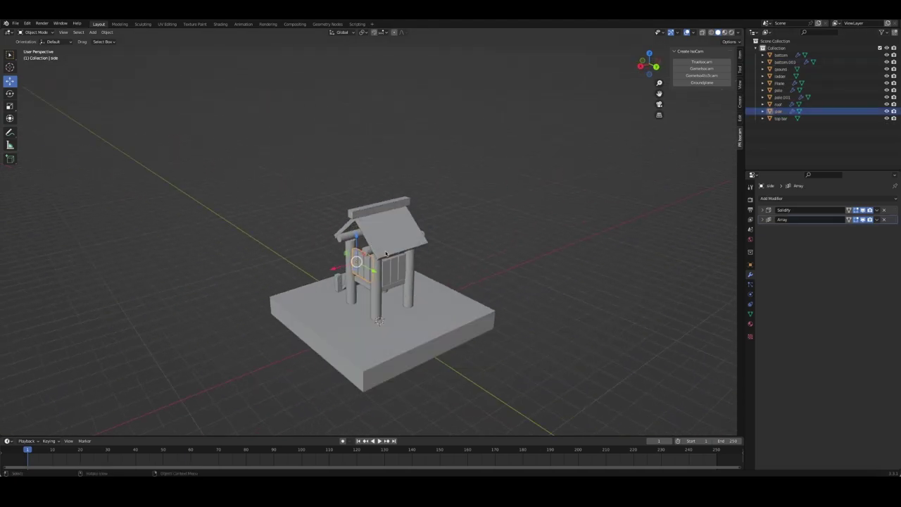
pyautogui.click(393, 264)
pyautogui.press('F2')
pyautogui.write('side')
pyautogui.press('Return')
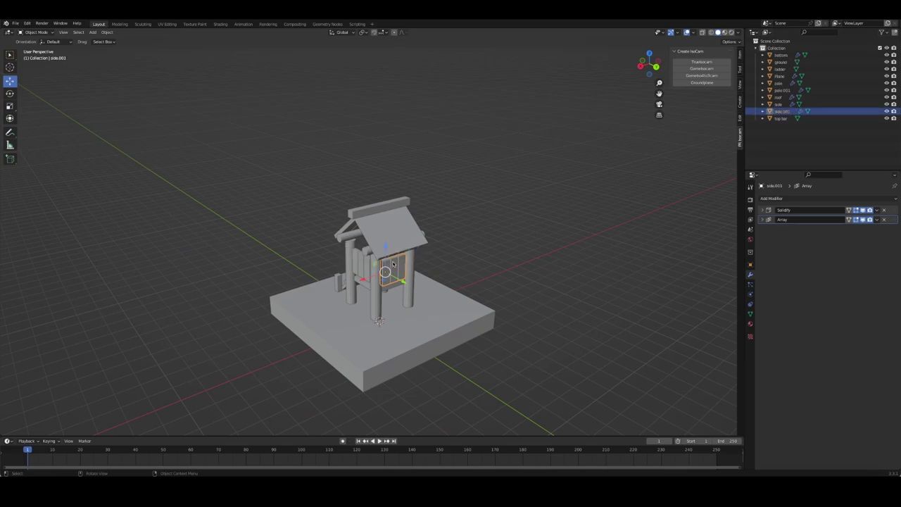
# - Duplicate the 'side' panel and move the copy up 1.47 m on Z into the gable
pyautogui.moveTo(454, 251)
pyautogui.mouseDown(button='middle')
pyautogui.moveTo(565, 246)
pyautogui.moveTo(427, 244)
pyautogui.moveTo(477, 245)
pyautogui.moveTo(418, 272)
pyautogui.moveTo(529, 257)
pyautogui.moveTo(464, 264)
pyautogui.moveTo(446, 223)
pyautogui.mouseUp(button='middle')
pyautogui.scroll(-2, 427, 243)
pyautogui.scroll(3, 477, 245)
pyautogui.click(418, 271)
pyautogui.scroll(2, 465, 263)
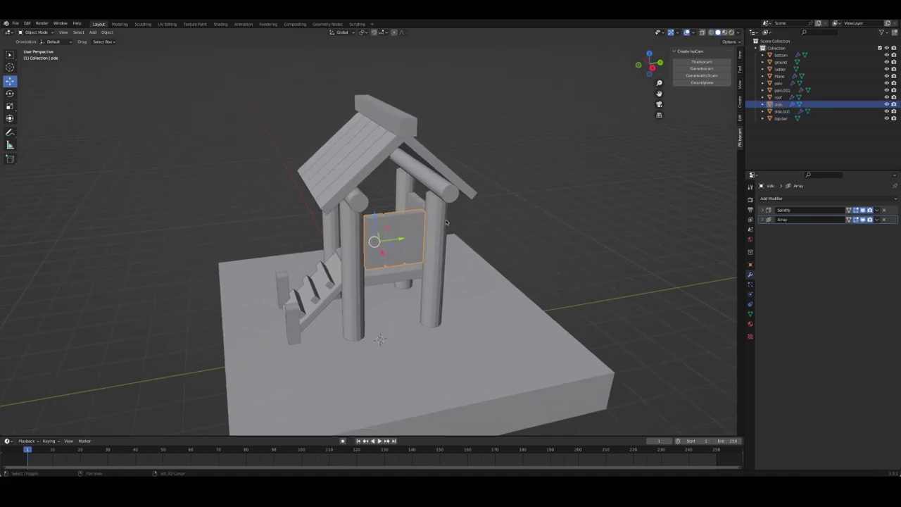
pyautogui.hotkey('shift', 'd')
pyautogui.press('Escape')
pyautogui.moveTo(373, 215); pyautogui.dragTo(435, 155)
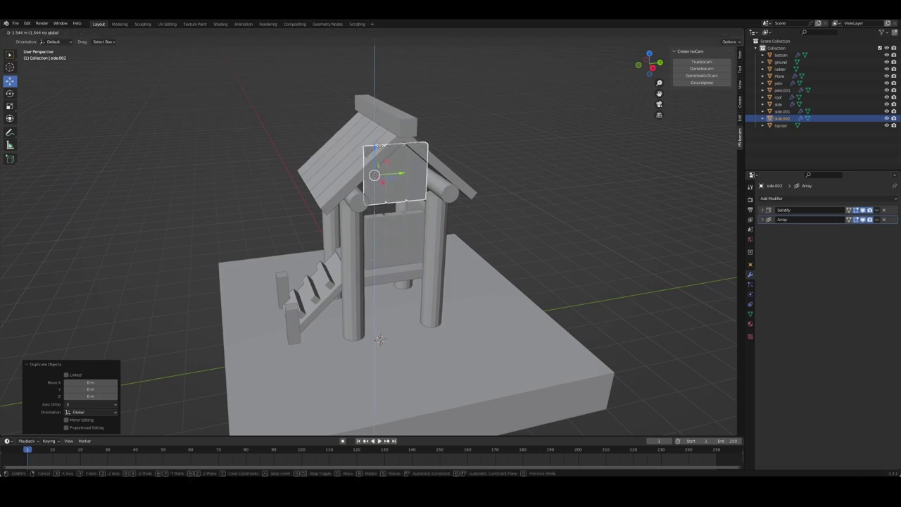
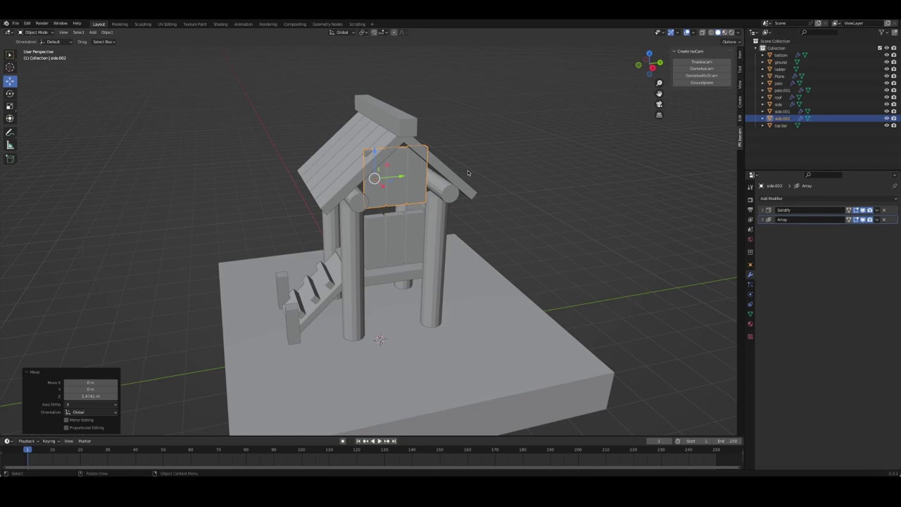
# - Delete the extra side panel side.002
pyautogui.press('Delete')
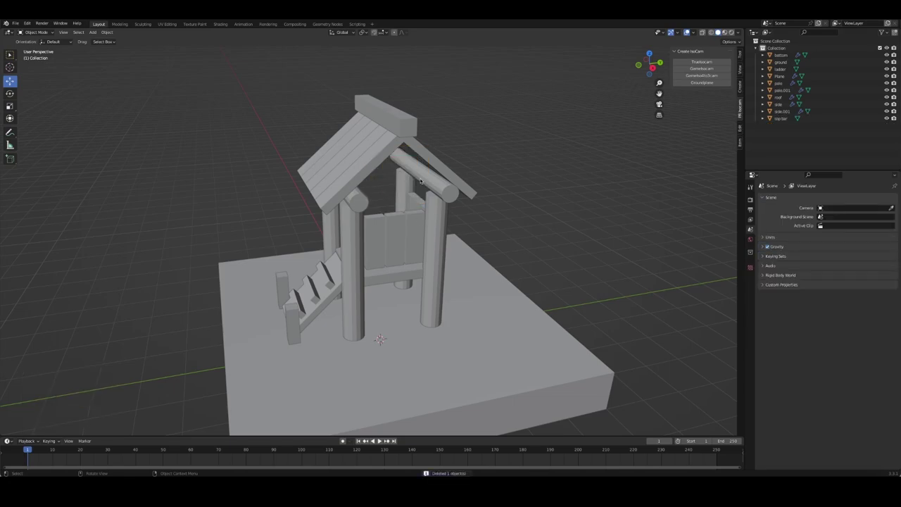
pyautogui.scroll(5, 420, 180)
pyautogui.scroll(-8, 420, 181)
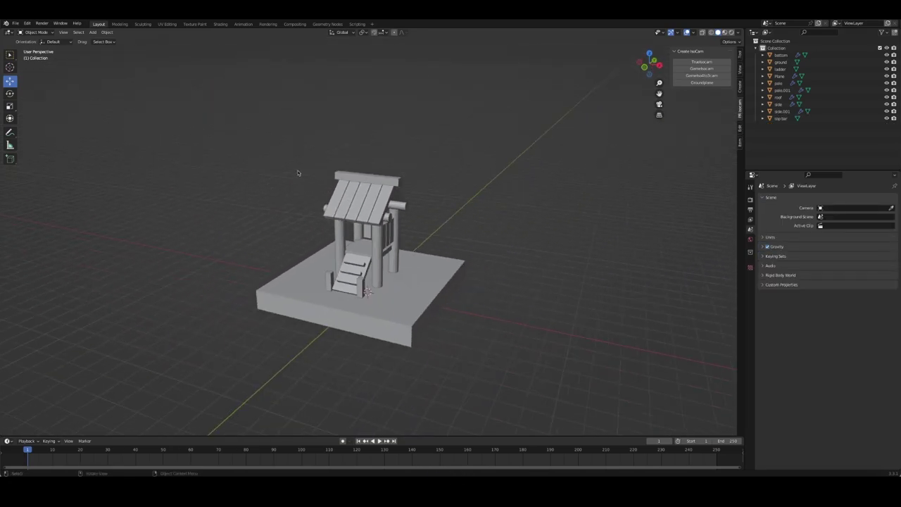
pyautogui.moveTo(298, 171)
pyautogui.mouseDown(button='middle')
pyautogui.moveTo(352, 165)
pyautogui.moveTo(365, 204)
pyautogui.moveTo(282, 165)
pyautogui.mouseUp(button='middle')
# - Shrink the whole shrine to 0.718 and raise it to sit on the platform
pyautogui.moveTo(281, 165); pyautogui.dragTo(431, 291)
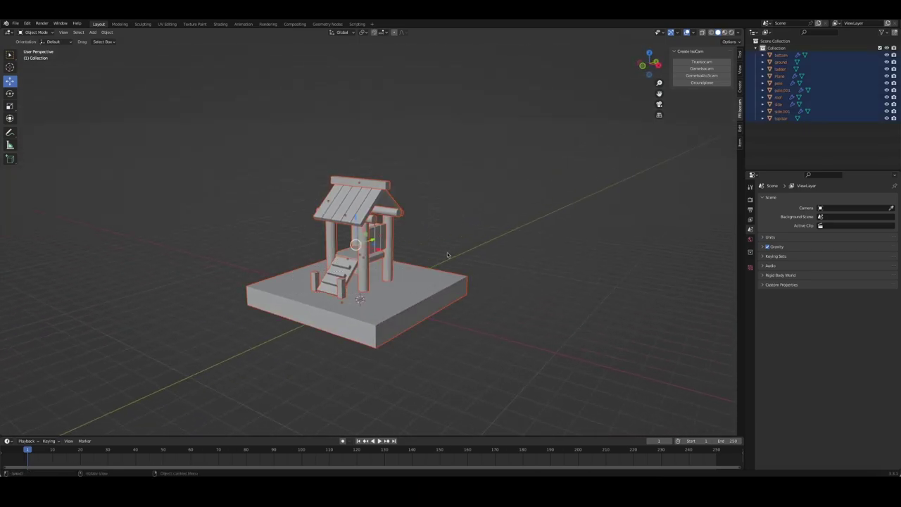
pyautogui.press('s')
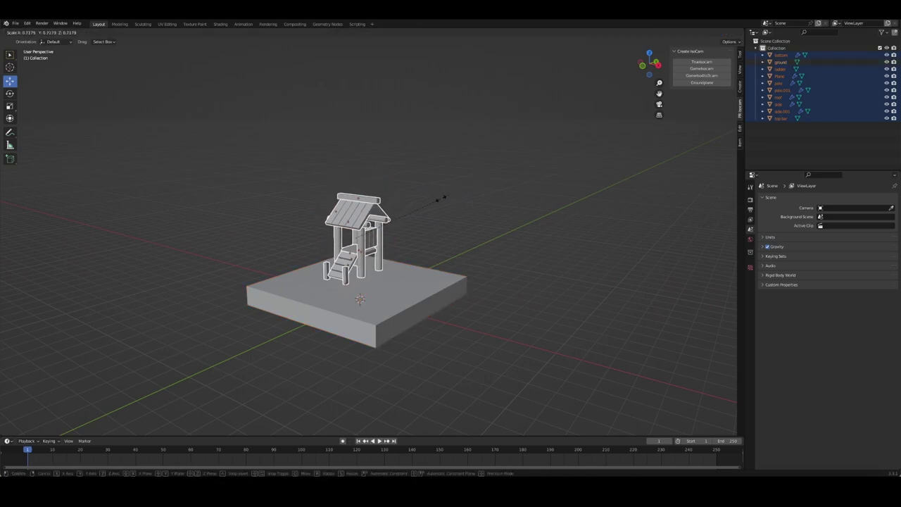
pyautogui.click(441, 200)
pyautogui.press('KP_3')
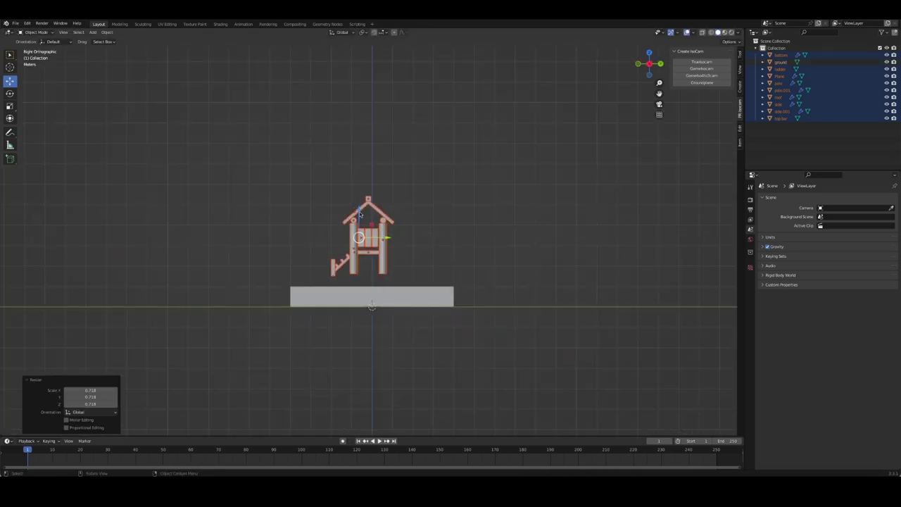
pyautogui.press('g')
pyautogui.press('z')
pyautogui.click(372, 306)
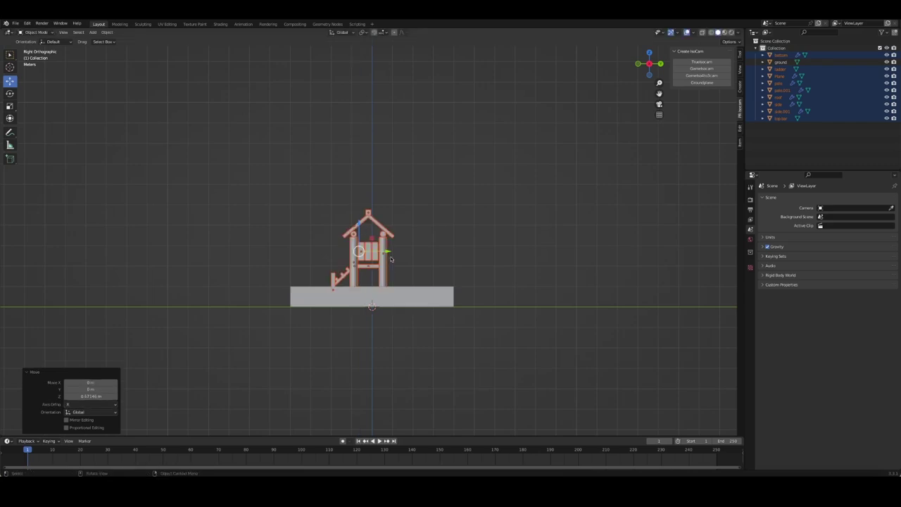
# - Shift the shrine 2.221 m back along Y and enlarge it slightly to 1.070
pyautogui.press('KP_7')
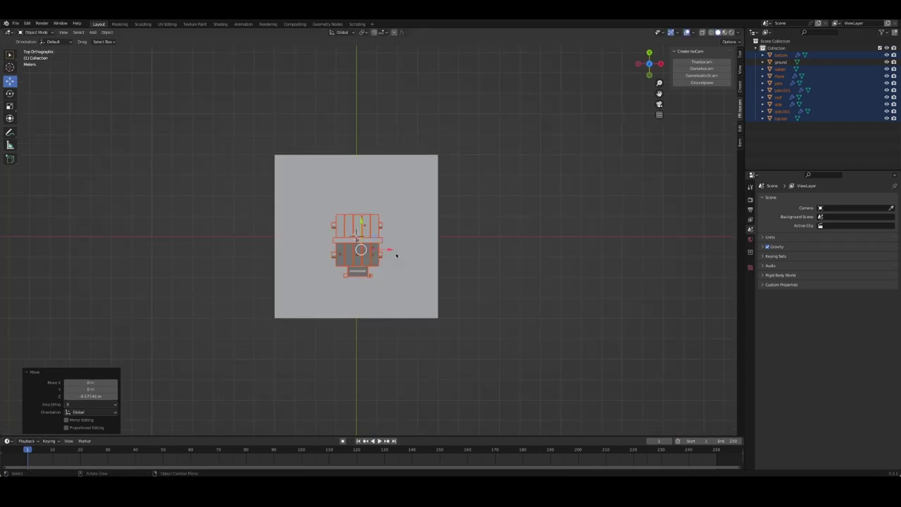
pyautogui.press('g')
pyautogui.press('y')
pyautogui.click(520, 245)
pyautogui.moveTo(520, 245)
pyautogui.mouseDown(button='middle')
pyautogui.moveTo(420, 213)
pyautogui.moveTo(479, 192)
pyautogui.moveTo(481, 236)
pyautogui.mouseUp(button='middle')
pyautogui.press('s')
pyautogui.click(483, 240)
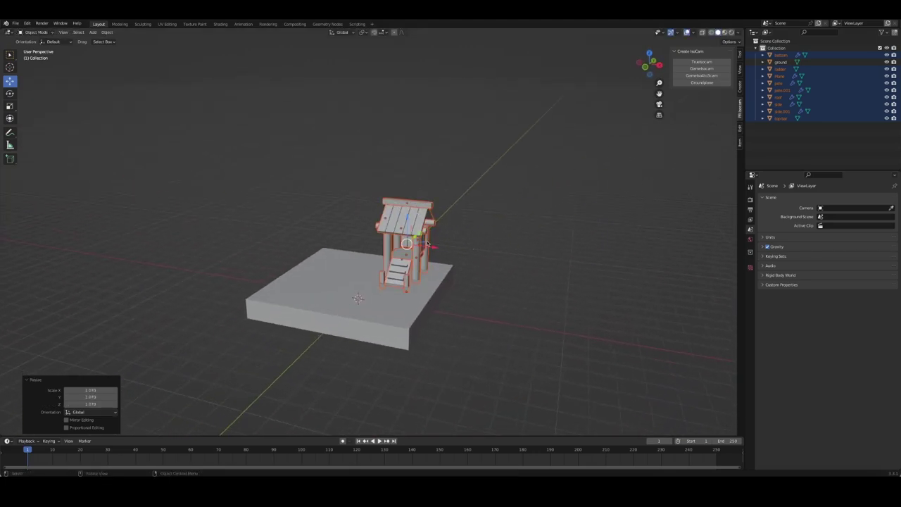
pyautogui.moveTo(428, 243)
pyautogui.mouseDown(button='middle')
pyautogui.moveTo(504, 299)
pyautogui.moveTo(519, 233)
pyautogui.mouseUp(button='middle')
pyautogui.click(504, 298)
# - Inspect the small piece beside the stairs in Edit Mode
pyautogui.scroll(3, 427, 254)
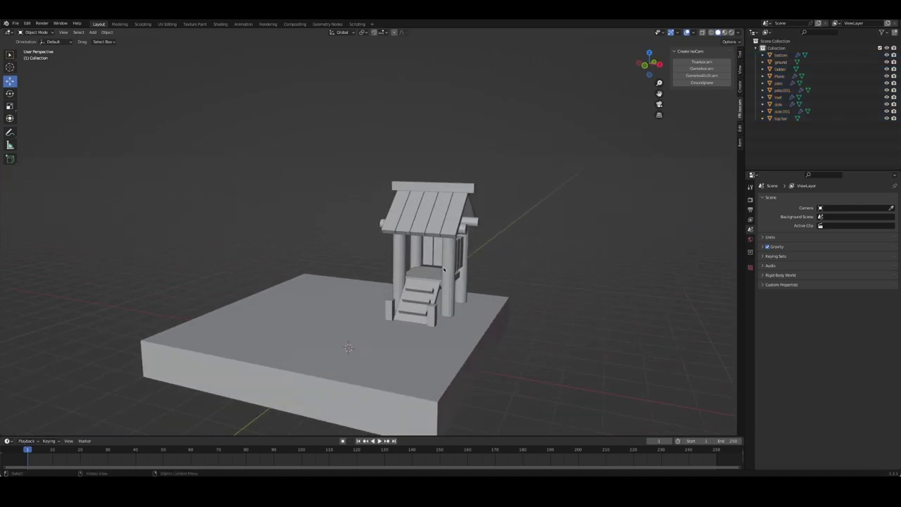
pyautogui.scroll(2, 428, 254)
pyautogui.moveTo(428, 254); pyautogui.dragTo(495, 276, button='middle')
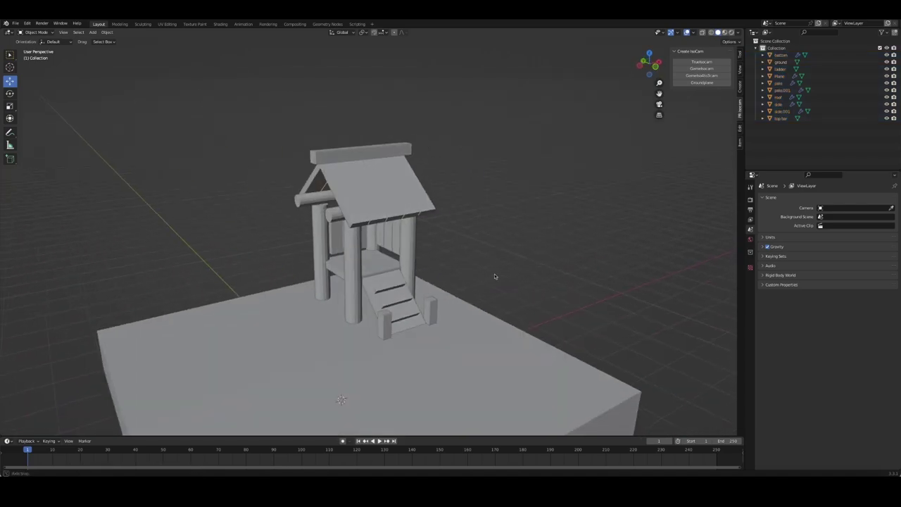
pyautogui.click(396, 316)
pyautogui.moveTo(397, 316); pyautogui.dragTo(431, 401, button='middle')
pyautogui.press('Tab')
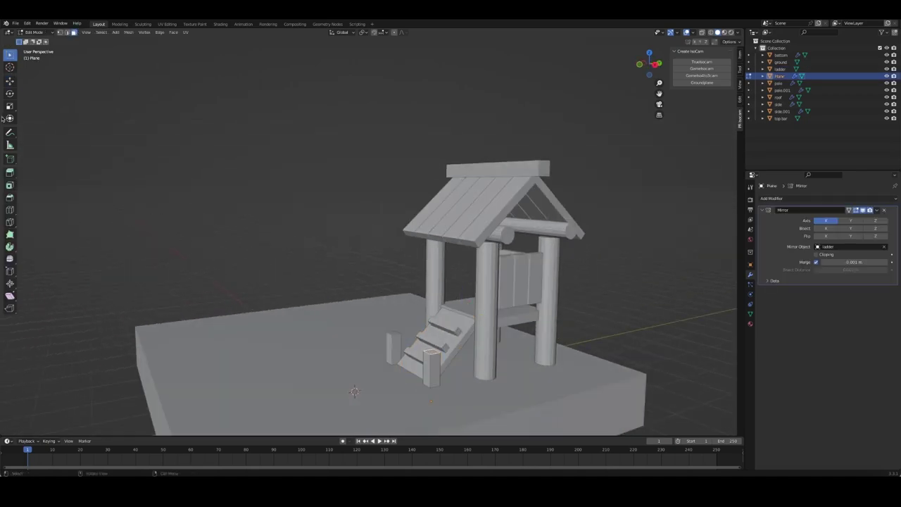
pyautogui.click(10, 81)
pyautogui.press('Tab')
pyautogui.click(341, 241)
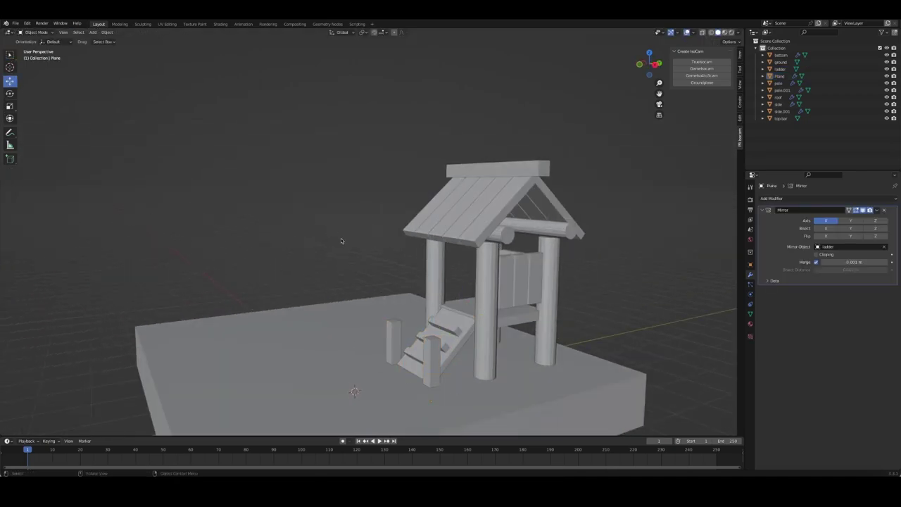
# - Move all the shrine's parts into a new collection
pyautogui.moveTo(386, 251); pyautogui.dragTo(380, 162, button='middle')
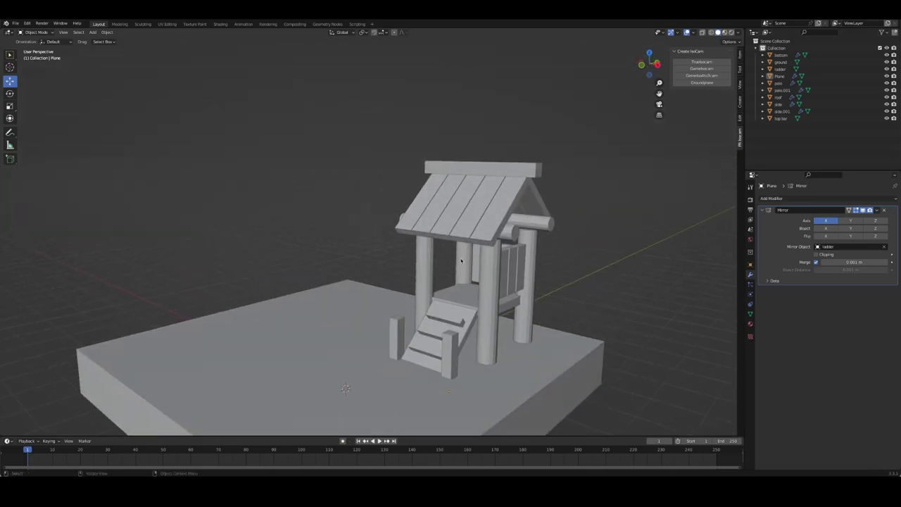
pyautogui.moveTo(375, 139); pyautogui.dragTo(567, 396)
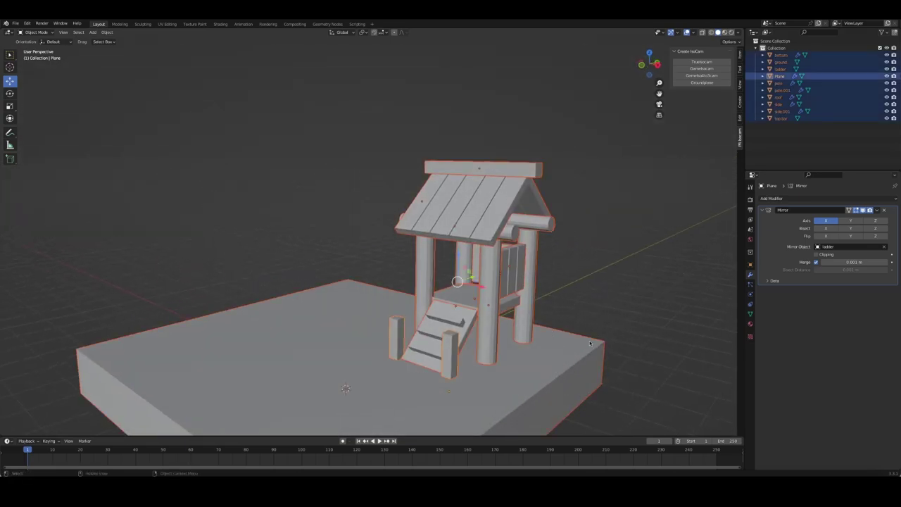
pyautogui.press('m')
pyautogui.click(503, 300)
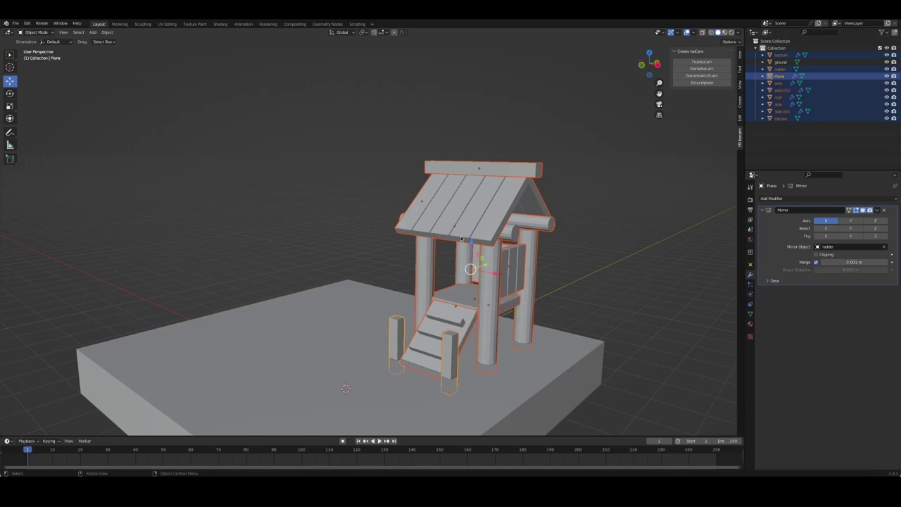
# - Duplicate the shrine and offset the copy -3.752 m along X
pyautogui.hotkey('shift', 'd')
pyautogui.press('Escape')
pyautogui.press('g')
pyautogui.press('x')
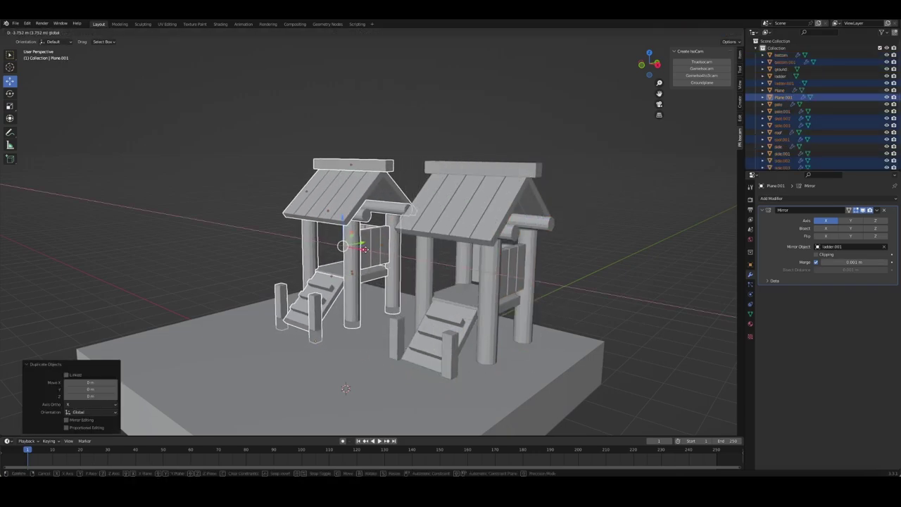
pyautogui.click(365, 248)
pyautogui.click(255, 243)
# - Delete the posts beside the copy's stairs and collapse the Collection in the Outliner
pyautogui.click(319, 304)
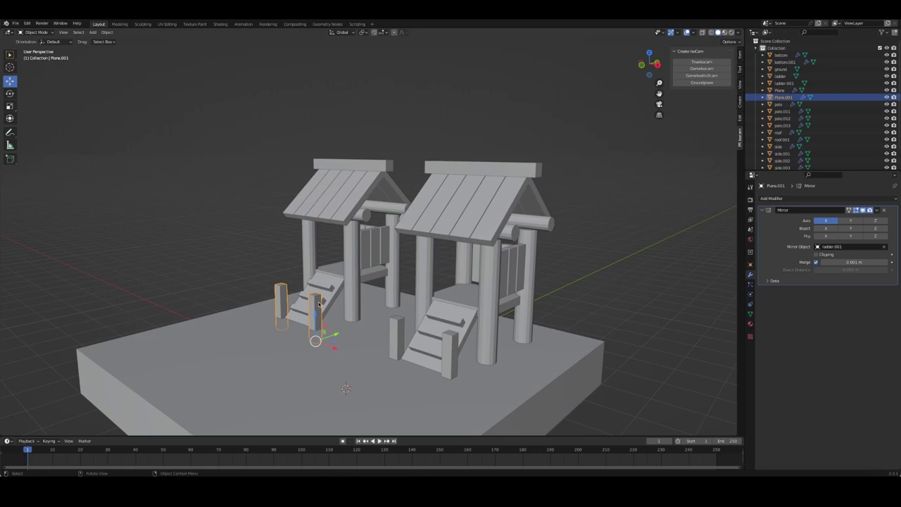
pyautogui.press('Delete')
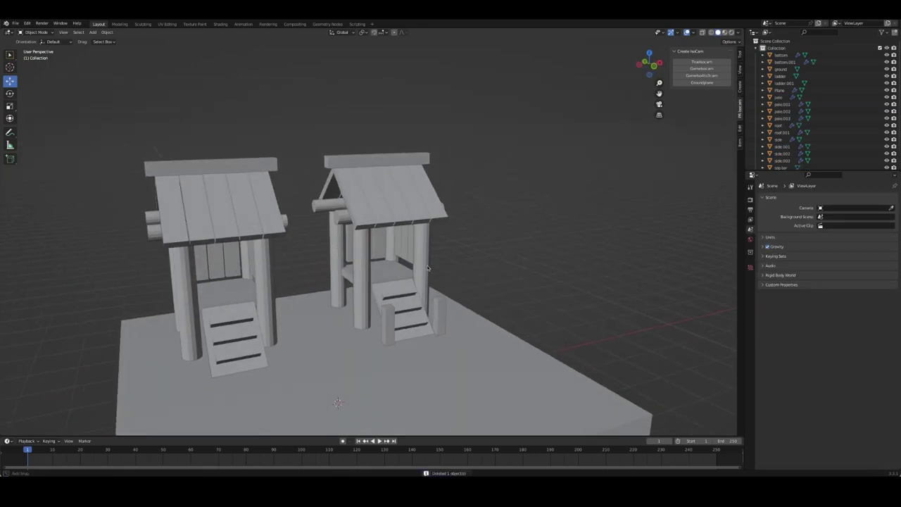
pyautogui.moveTo(365, 262); pyautogui.dragTo(500, 269, button='middle')
pyautogui.click(505, 256)
pyautogui.press('Tab')
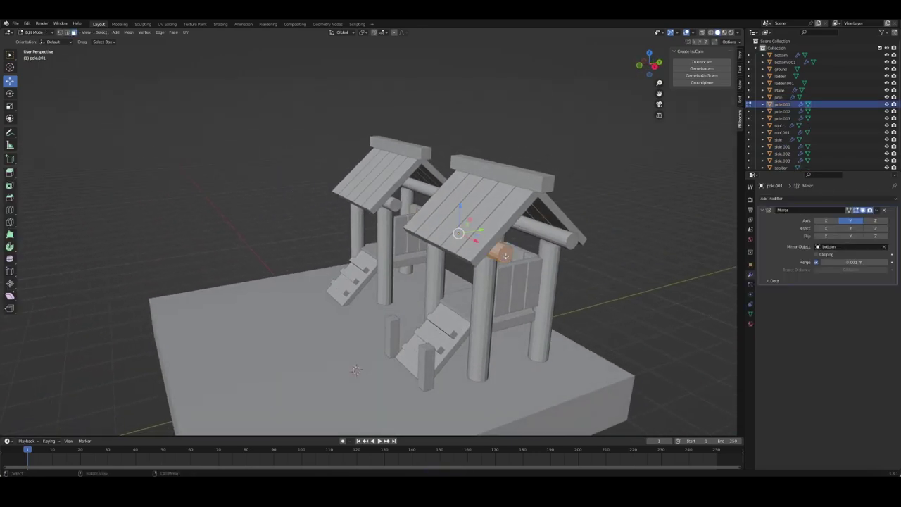
pyautogui.press('Tab')
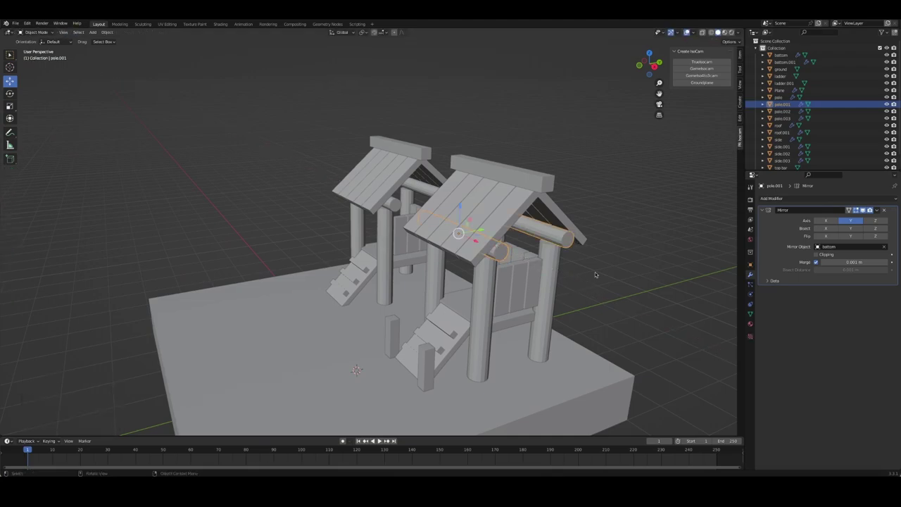
pyautogui.click(595, 272)
pyautogui.click(759, 48)
pyautogui.click(775, 41)
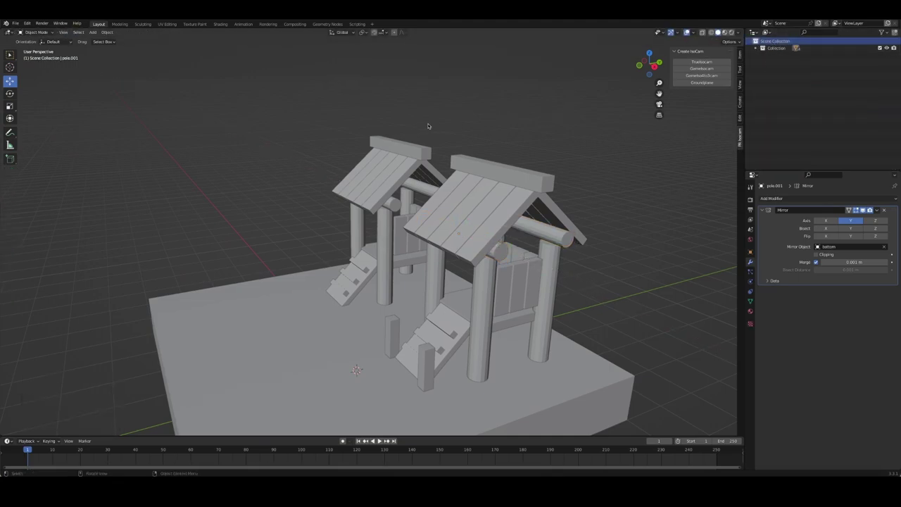
# - Add an isometric camera and place it in a new 'cam & lights' collection
pyautogui.hotkey('shift', 'a')
pyautogui.click(701, 61)
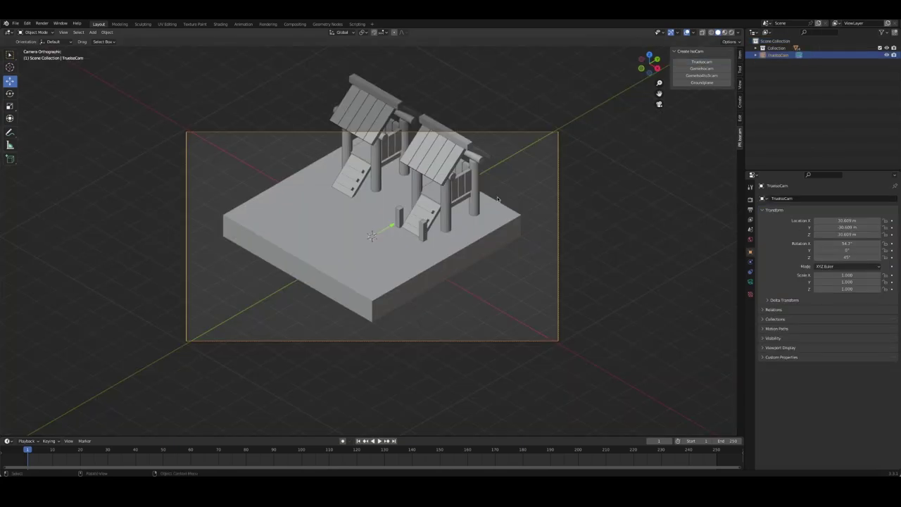
pyautogui.press('m')
pyautogui.click(369, 241)
pyautogui.write('C')
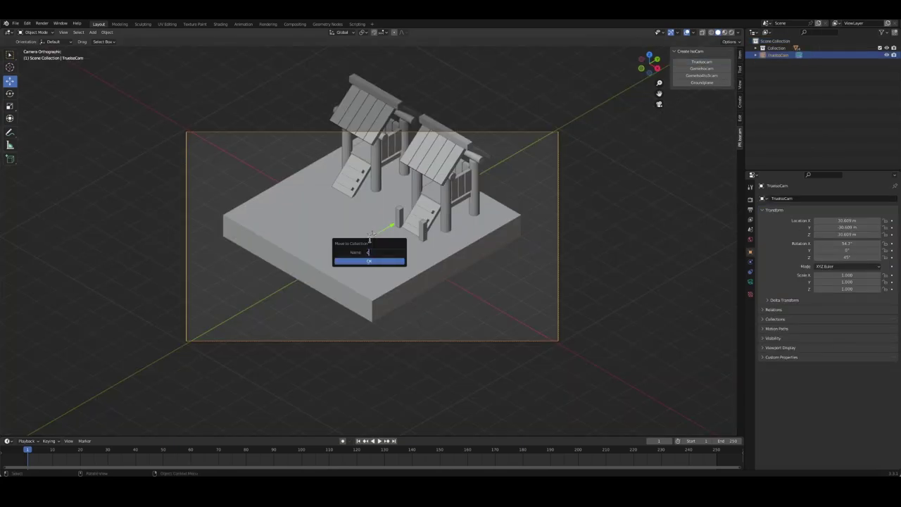
pyautogui.click(374, 261)
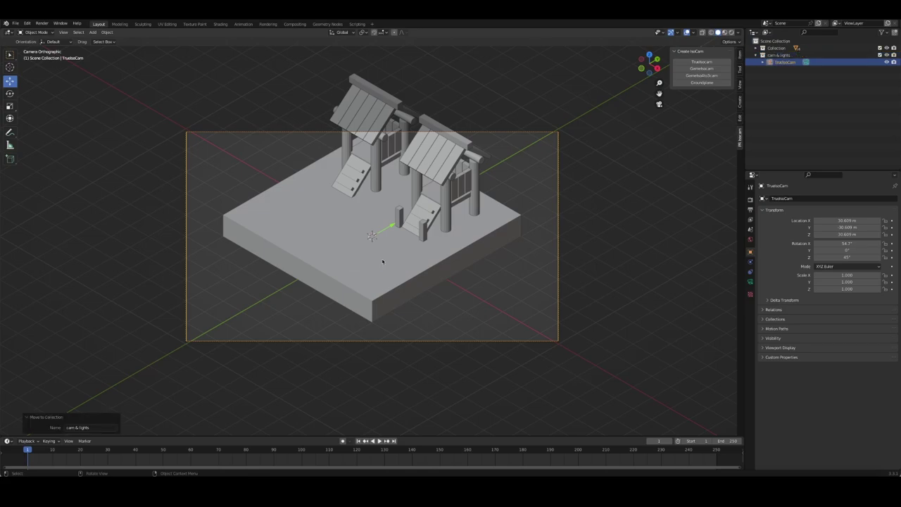
# - Set the output Resolution Y to 1600 px
pyautogui.click(751, 200)
pyautogui.click(750, 210)
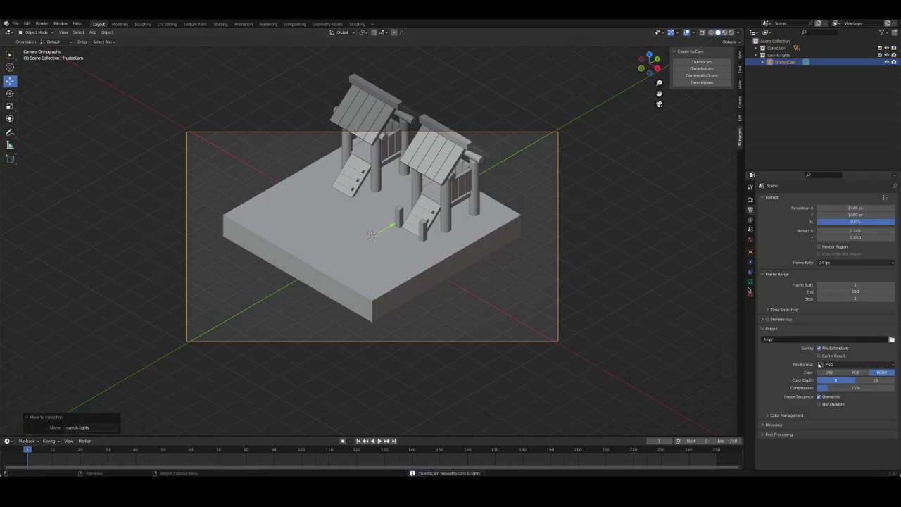
pyautogui.doubleClick(832, 215)
pyautogui.write('16')
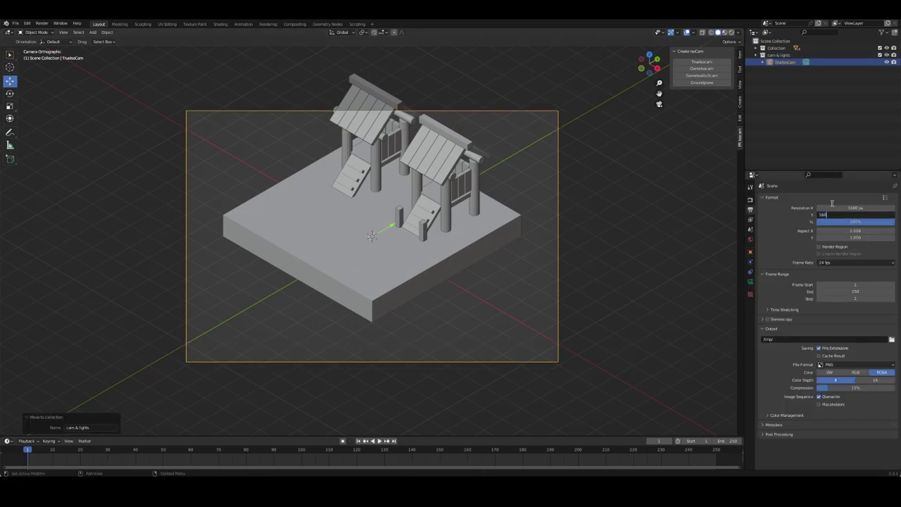
pyautogui.write('0')
pyautogui.press('Return')
# - Raise the camera vertically along Z
pyautogui.press('g')
pyautogui.press('z')
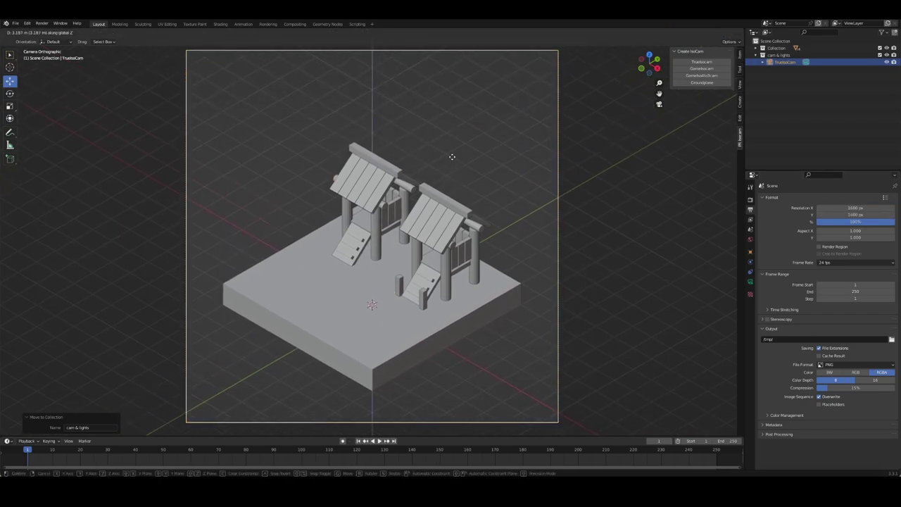
pyautogui.click(452, 159)
pyautogui.click(606, 252)
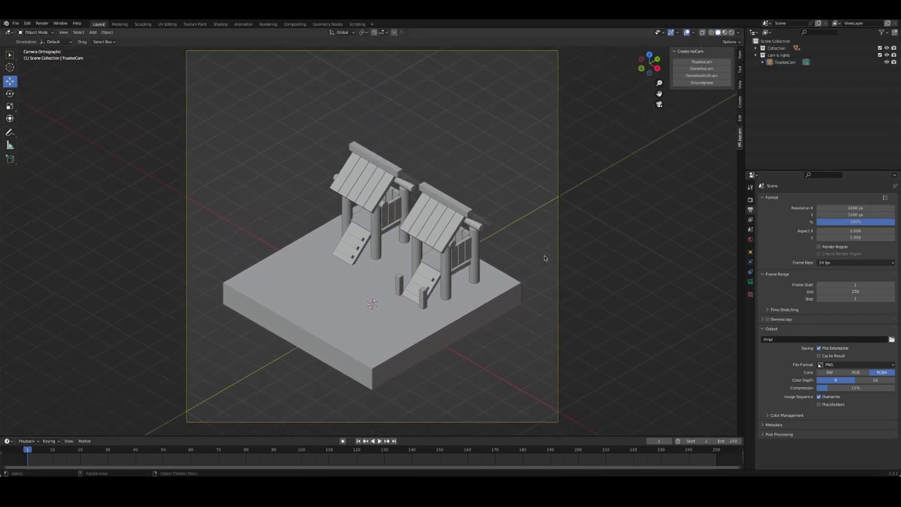
pyautogui.click(558, 224)
# - Reduce the camera's orthographic scale to 12.803 and check the camera view
pyautogui.click(751, 282)
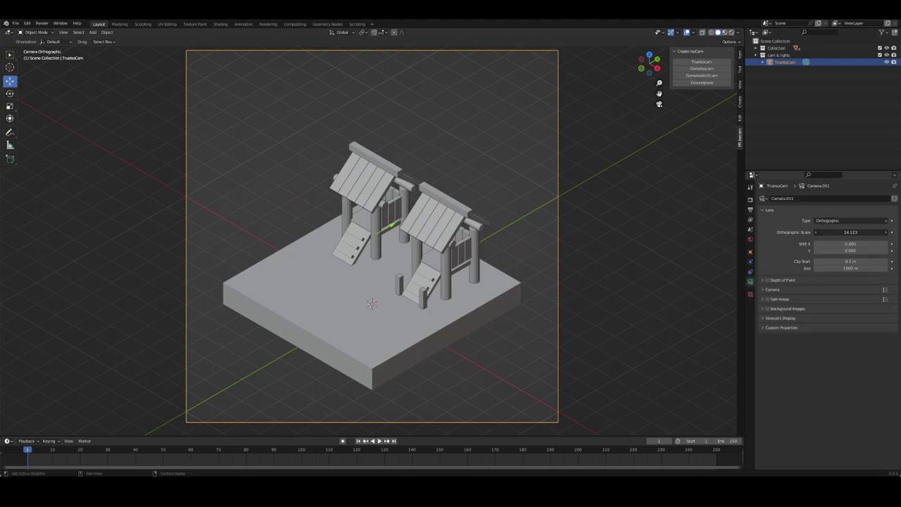
pyautogui.moveTo(850, 232); pyautogui.dragTo(831, 231)
pyautogui.click(648, 324)
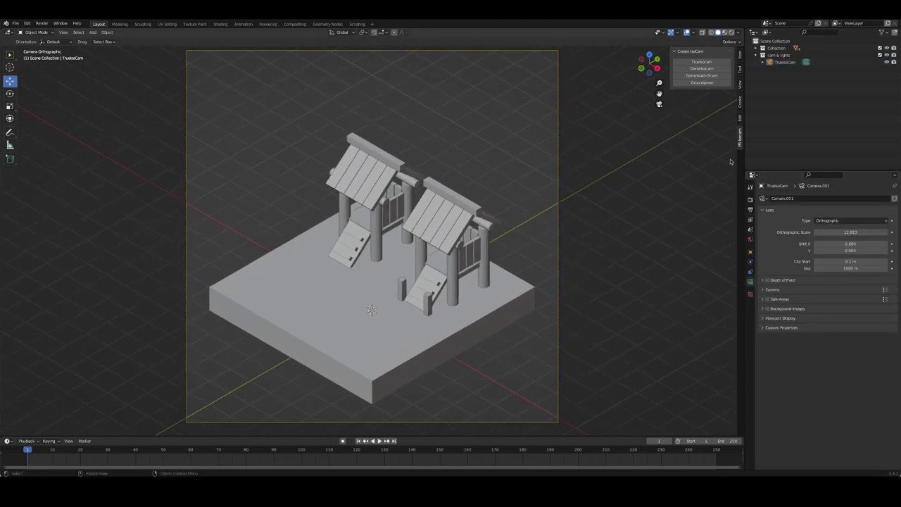
pyautogui.click(883, 33)
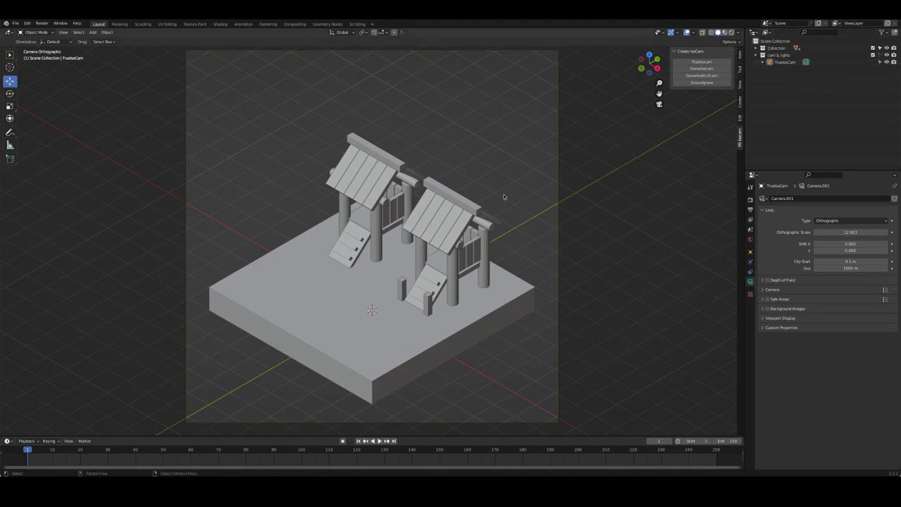
pyautogui.press('KP_0')
pyautogui.press('KP_0')
pyautogui.press('Home')
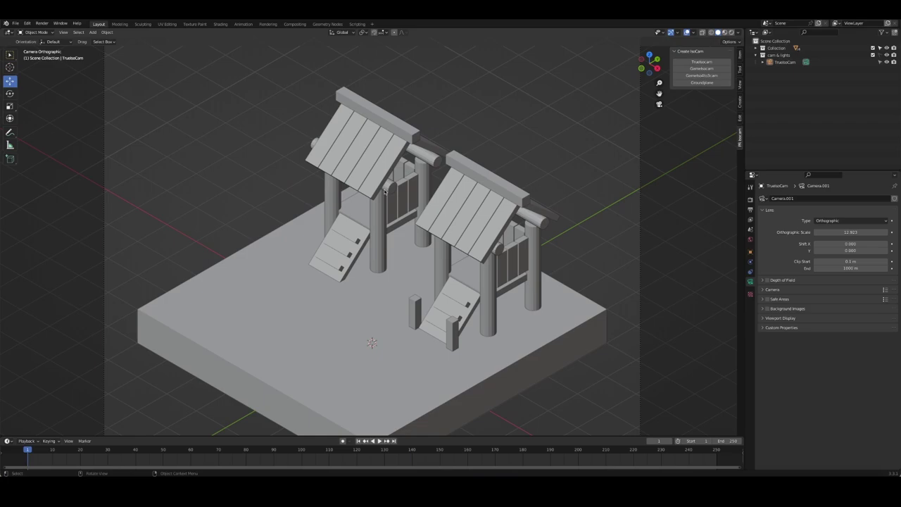
# - Move the ground object into the Scene Collection
pyautogui.press('KP_1')
pyautogui.scroll(5, 457, 257)
pyautogui.scroll(1, 457, 258)
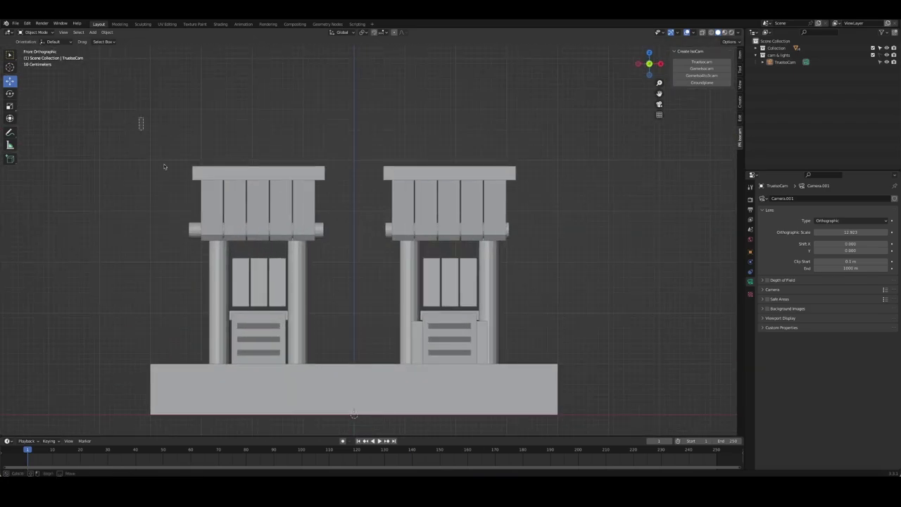
pyautogui.click(336, 393)
pyautogui.click(755, 125)
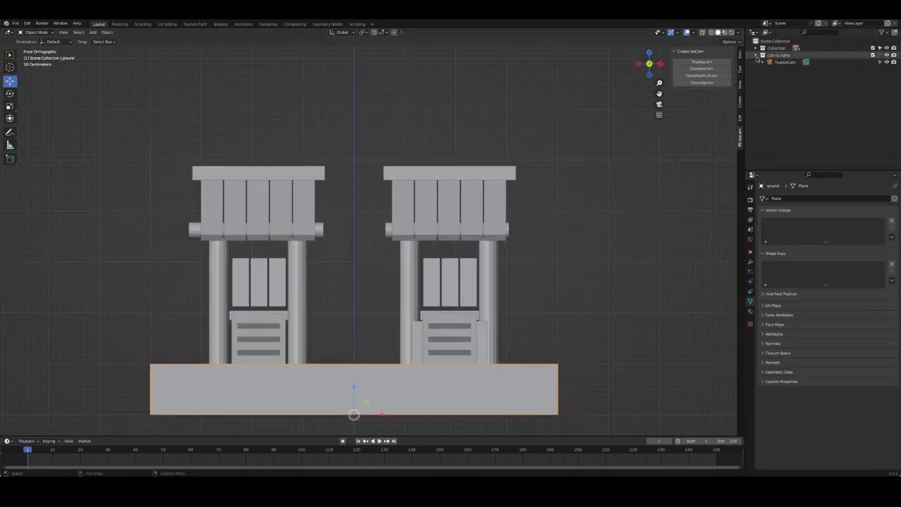
pyautogui.click(758, 47)
pyautogui.click(782, 69)
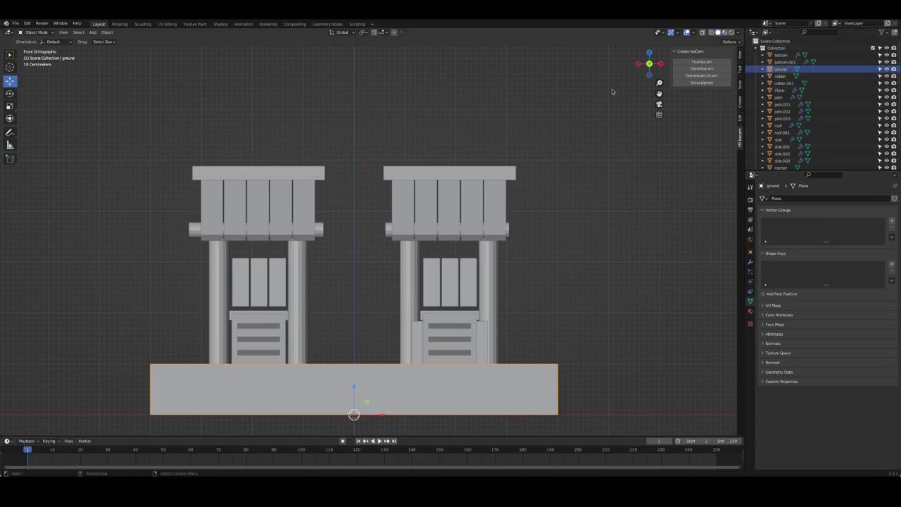
pyautogui.press('m')
pyautogui.click(533, 105)
pyautogui.click(762, 47)
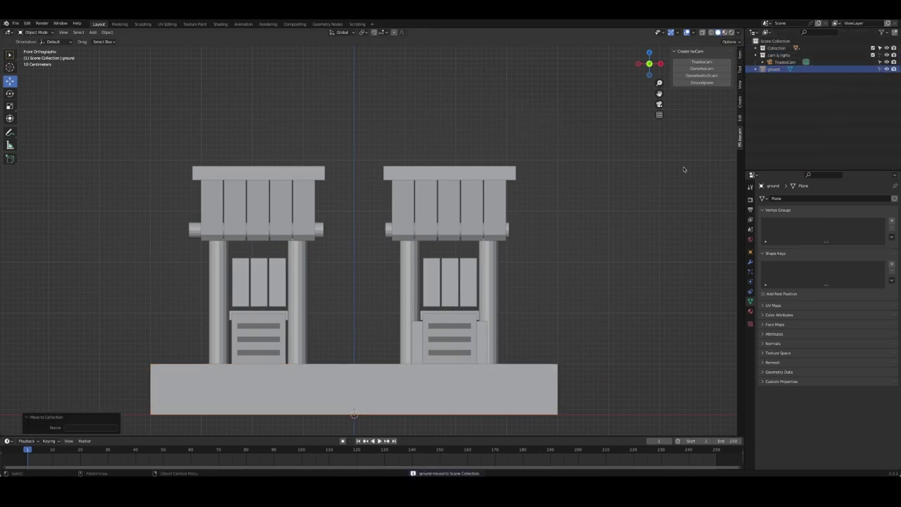
# - Shift the right shrine further right and the left shrine further left
pyautogui.moveTo(361, 110); pyautogui.dragTo(528, 360)
pyautogui.moveTo(486, 277); pyautogui.dragTo(507, 277)
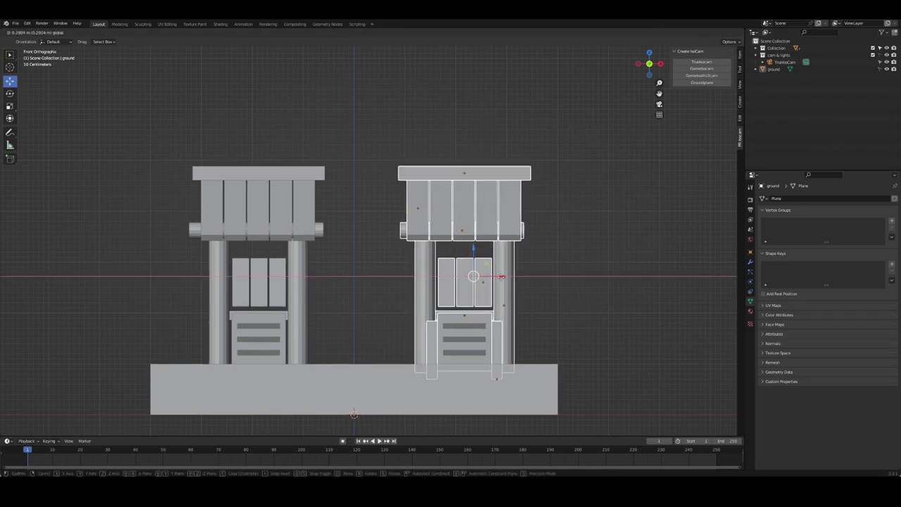
pyautogui.moveTo(161, 137); pyautogui.dragTo(331, 304)
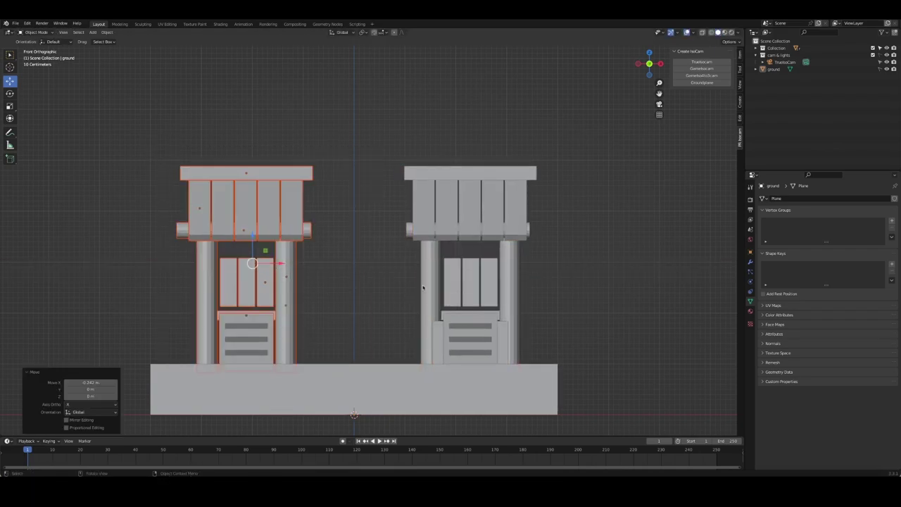
pyautogui.press('KP_0')
pyautogui.press('KP_1')
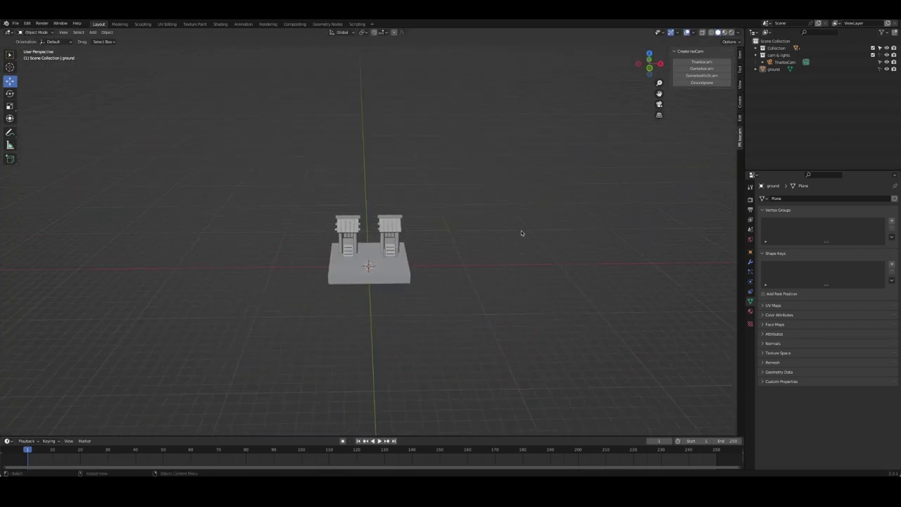
pyautogui.scroll(8, 454, 289)
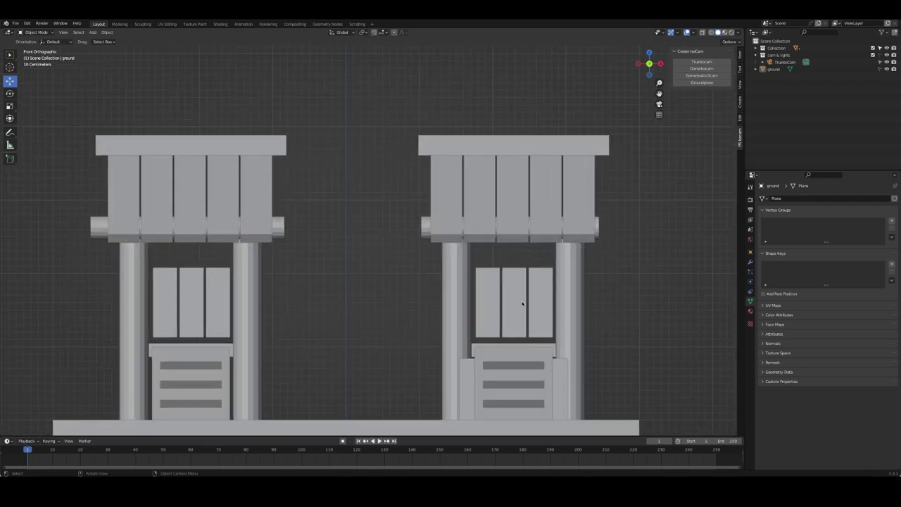
pyautogui.moveTo(276, 292); pyautogui.dragTo(352, 221, button='middle')
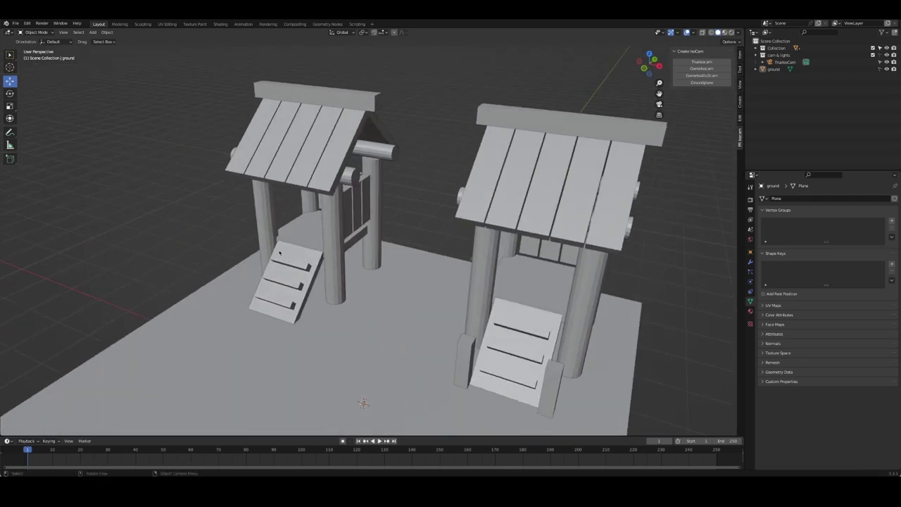
# - Slide the left shrine's side panel and a plank along X, using see-through top view
pyautogui.click(357, 217)
pyautogui.moveTo(357, 216); pyautogui.dragTo(310, 211)
pyautogui.moveTo(310, 211); pyautogui.dragTo(348, 243, button='middle')
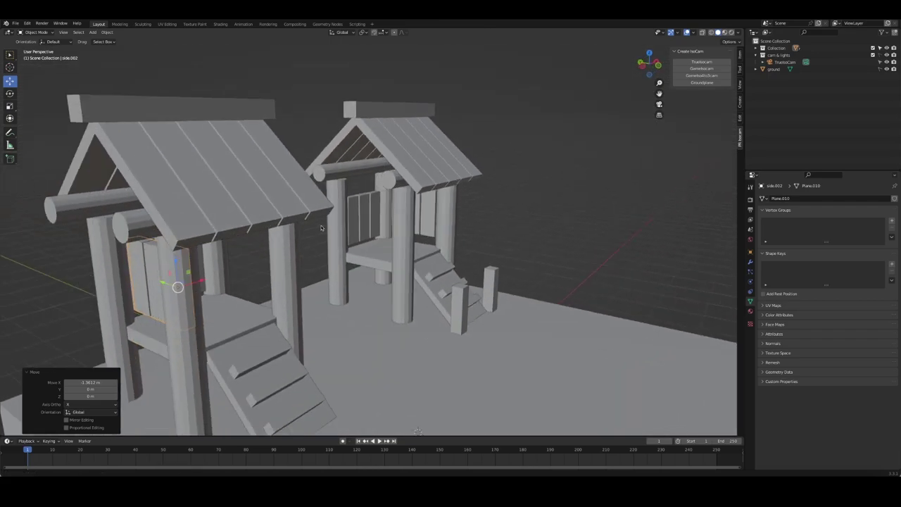
pyautogui.press('KP_7')
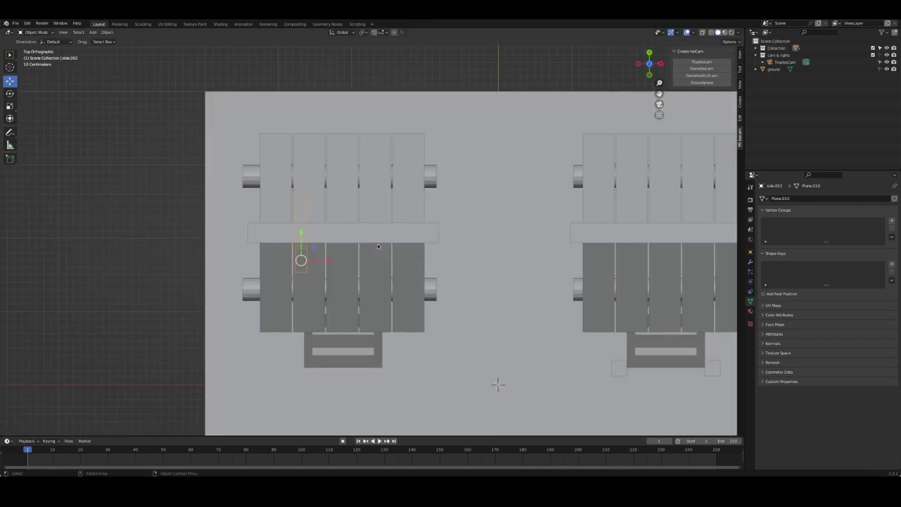
pyautogui.hotkey('alt', 'z')
pyautogui.scroll(3, 317, 248)
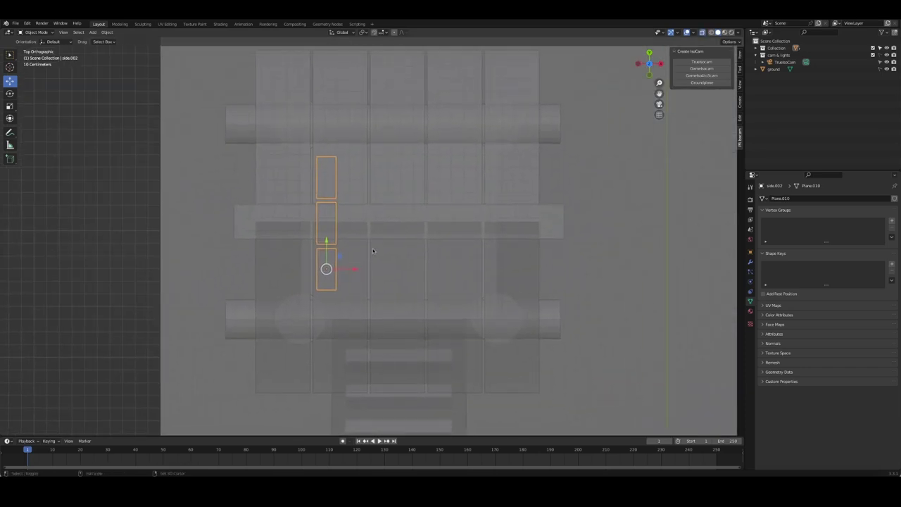
pyautogui.moveTo(344, 270); pyautogui.dragTo(382, 253)
pyautogui.press('KP_0')
pyautogui.hotkey('alt', 'a')
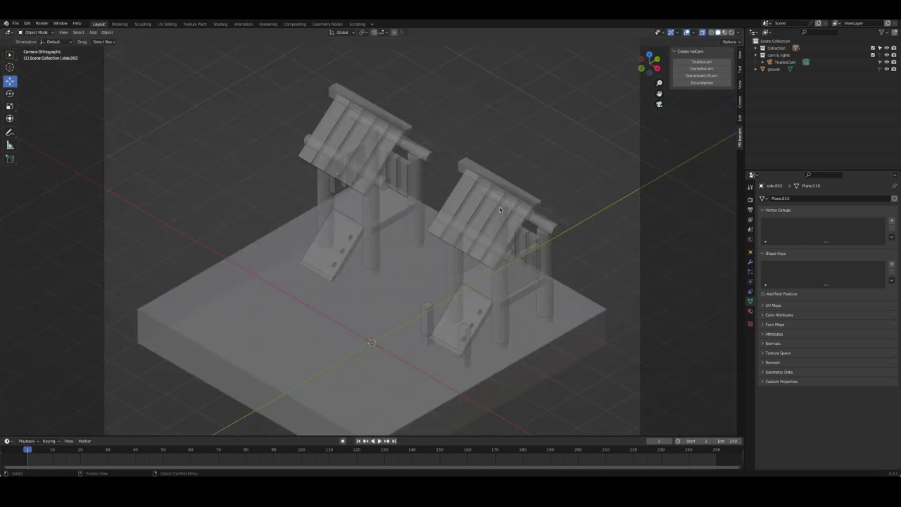
pyautogui.hotkey('alt', 'z')
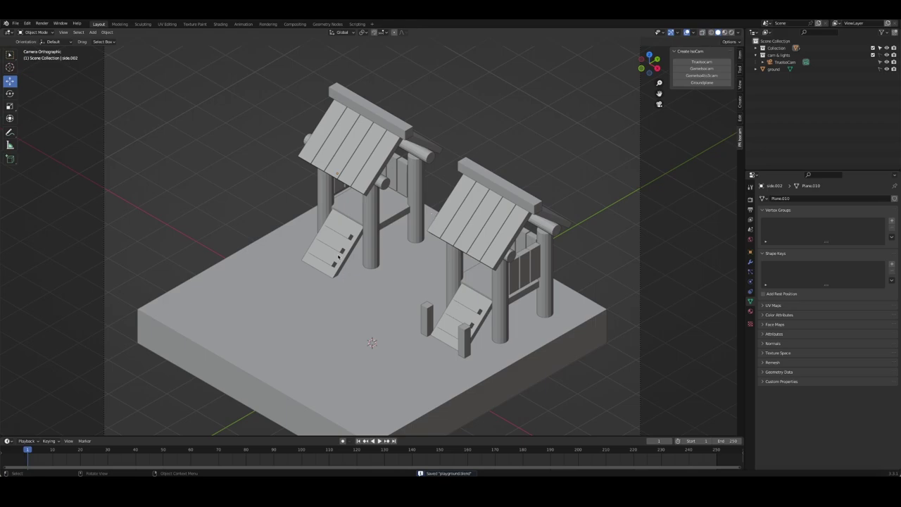
# - Delete the left shrine's ramp
pyautogui.press('Delete')
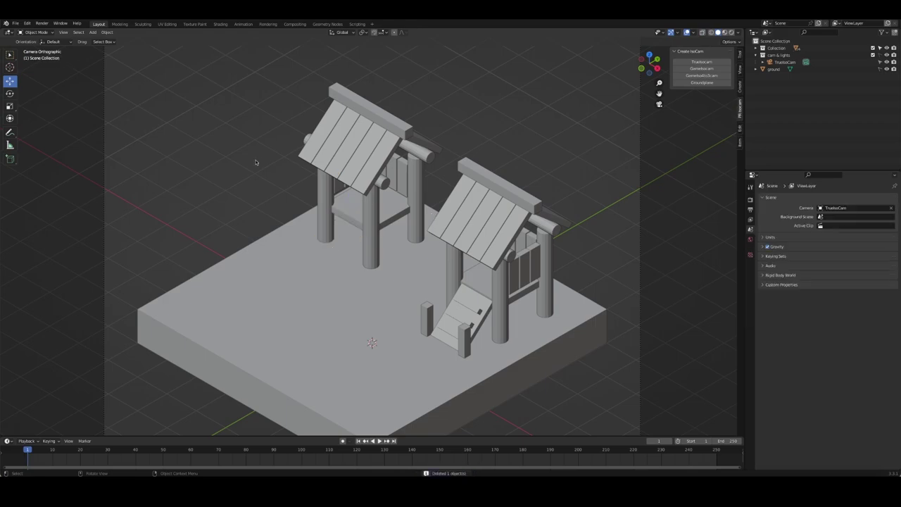
pyautogui.moveTo(255, 162)
pyautogui.mouseDown(button='middle')
pyautogui.moveTo(393, 146)
pyautogui.moveTo(329, 183)
pyautogui.moveTo(229, 189)
pyautogui.mouseUp(button='middle')
pyautogui.scroll(5, 392, 145)
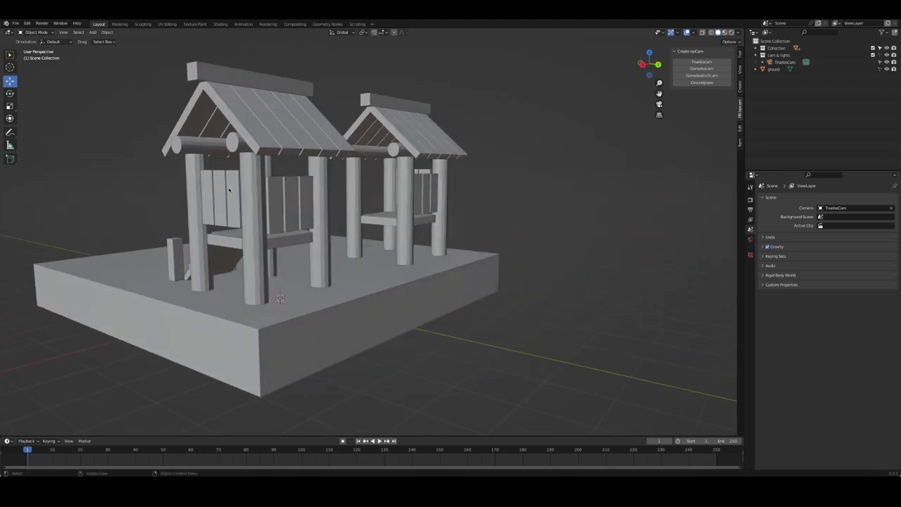
# - Inspect the side.001 and side.002 wall panels with the transform and align properties shown
pyautogui.click(229, 190)
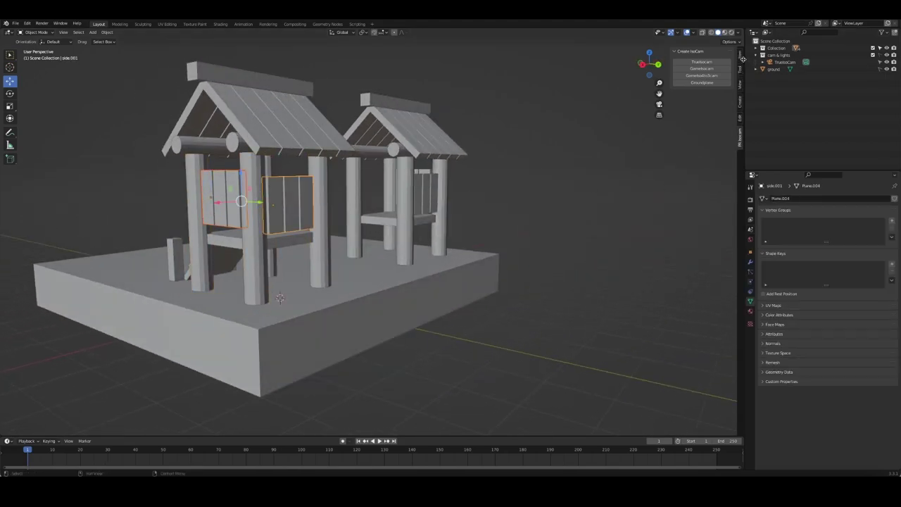
pyautogui.click(740, 56)
pyautogui.click(222, 205)
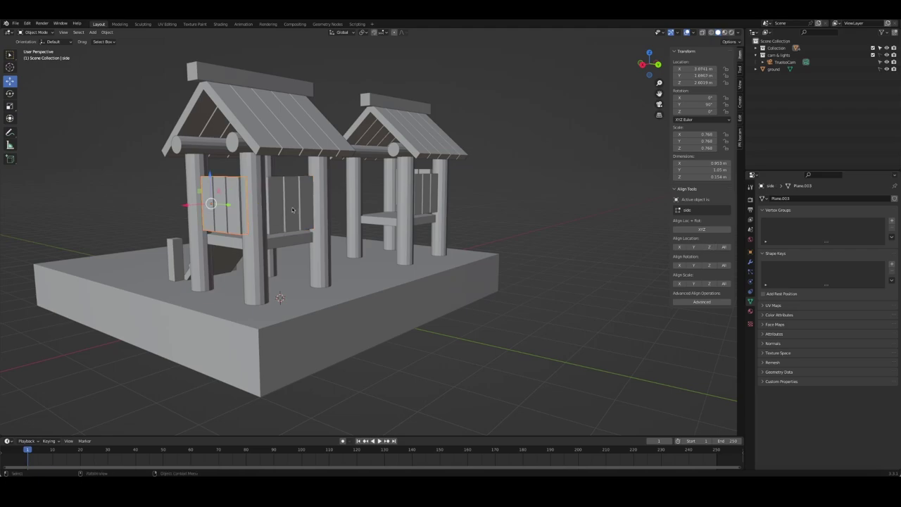
pyautogui.moveTo(305, 202); pyautogui.dragTo(398, 191, button='middle')
pyautogui.click(398, 191)
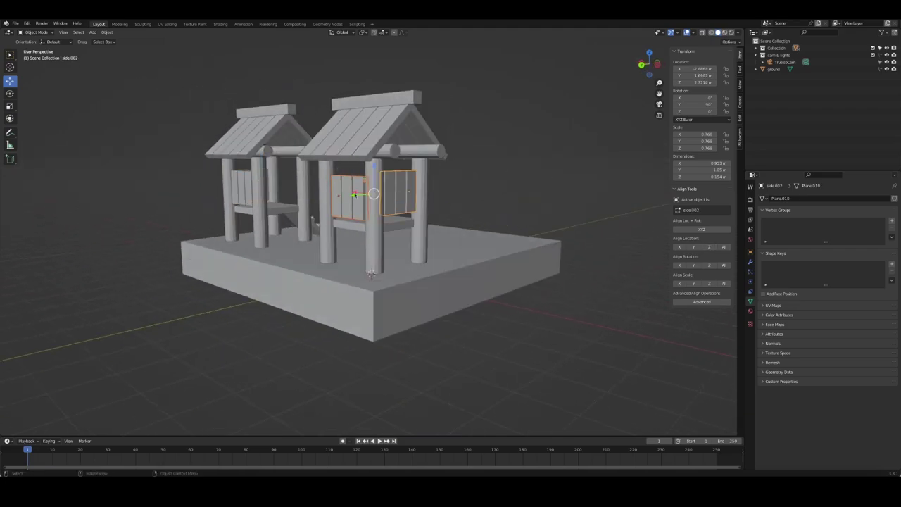
pyautogui.click(629, 201)
pyautogui.moveTo(630, 201); pyautogui.dragTo(492, 200, button='middle')
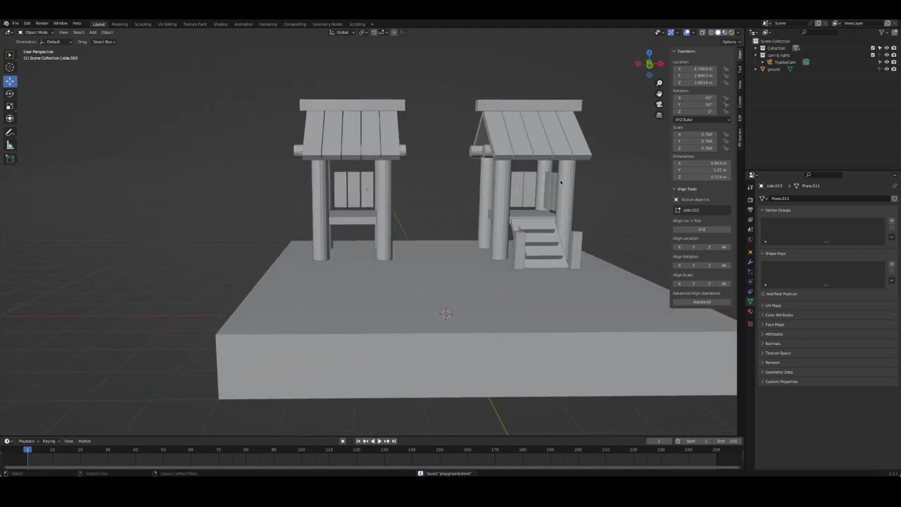
pyautogui.moveTo(561, 183); pyautogui.dragTo(500, 190, button='middle')
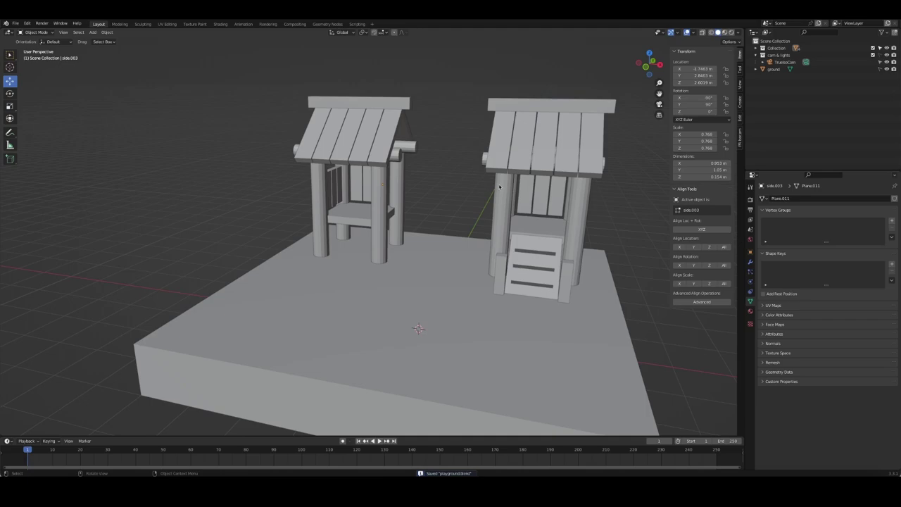
pyautogui.moveTo(499, 186)
pyautogui.mouseDown(button='middle')
pyautogui.moveTo(530, 235)
pyautogui.moveTo(562, 237)
pyautogui.mouseUp(button='middle')
# - Duplicate a side panel, clear its rotation, place it between the shrines and turn it 90° on Z
pyautogui.click(530, 234)
pyautogui.hotkey('shift', 'd')
pyautogui.press('Escape')
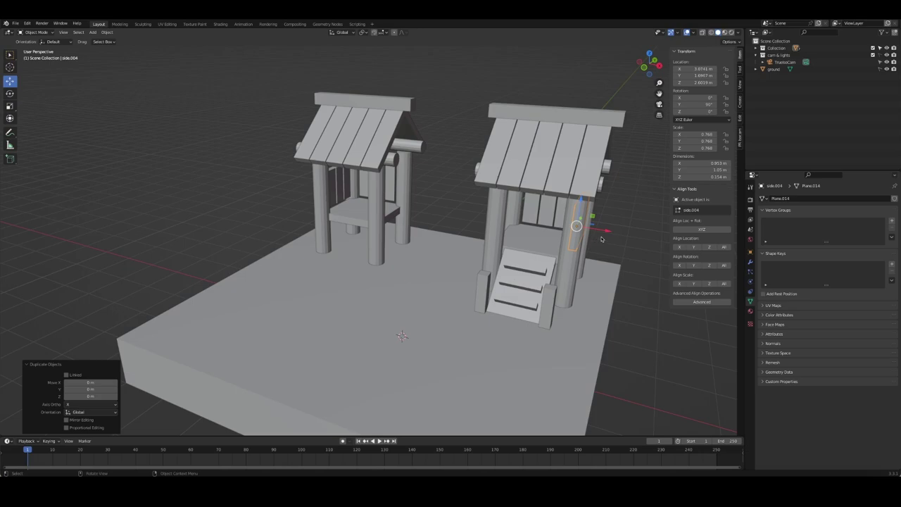
pyautogui.hotkey('alt', 'r')
pyautogui.press('g')
pyautogui.press('x')
pyautogui.click(479, 211)
pyautogui.moveTo(479, 211); pyautogui.dragTo(472, 198, button='middle')
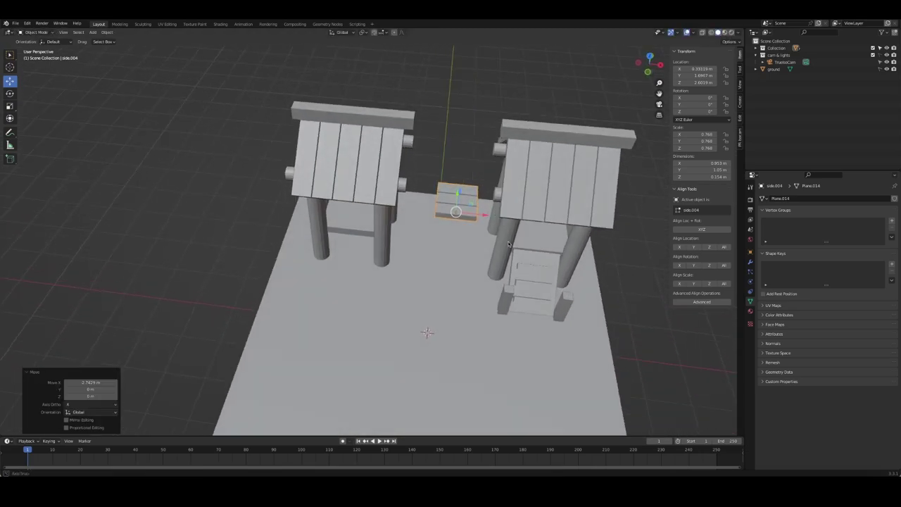
pyautogui.write('rz90')
pyautogui.press('Return')
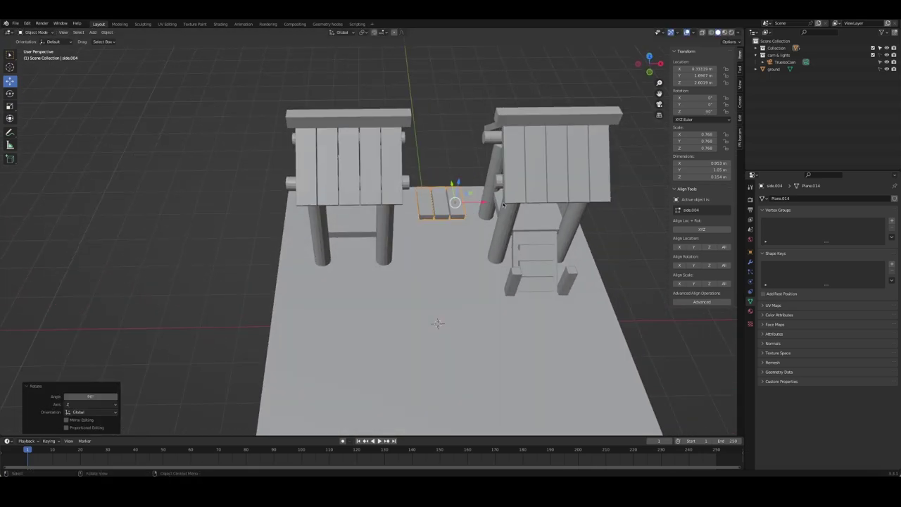
# - Lower the new plank along Z to the huts' floor height
pyautogui.press('KP_1')
pyautogui.press('g')
pyautogui.press('z')
pyautogui.click(454, 200)
pyautogui.moveTo(454, 201)
pyautogui.mouseDown(button='middle')
pyautogui.moveTo(537, 228)
pyautogui.moveTo(511, 273)
pyautogui.mouseUp(button='middle')
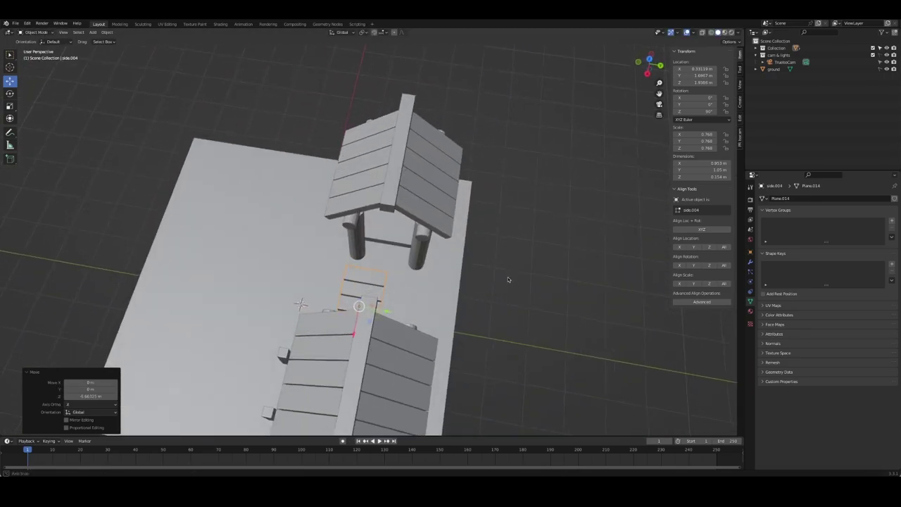
pyautogui.press('KP_7')
pyautogui.moveTo(481, 237); pyautogui.dragTo(423, 243, button='middle')
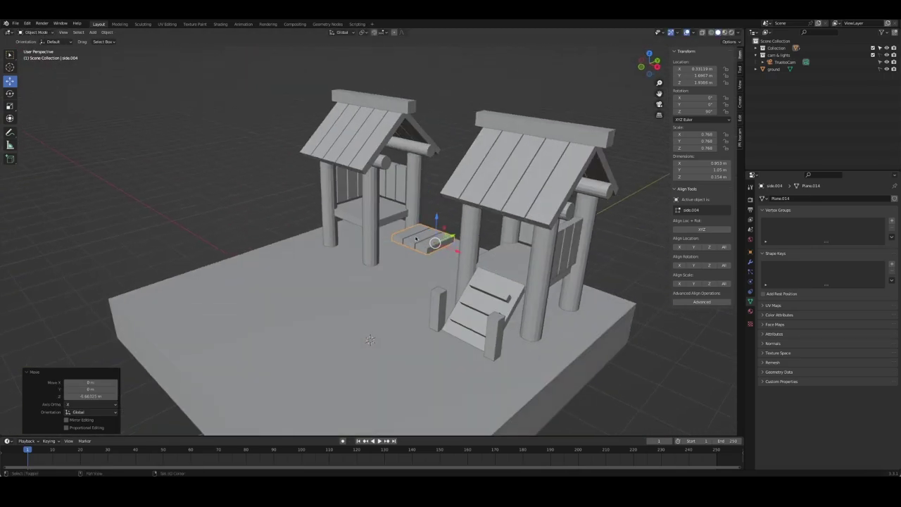
# - Align the plank with the bridge piece bottom.001 and show its modifiers
pyautogui.click(422, 239)
pyautogui.click(696, 248)
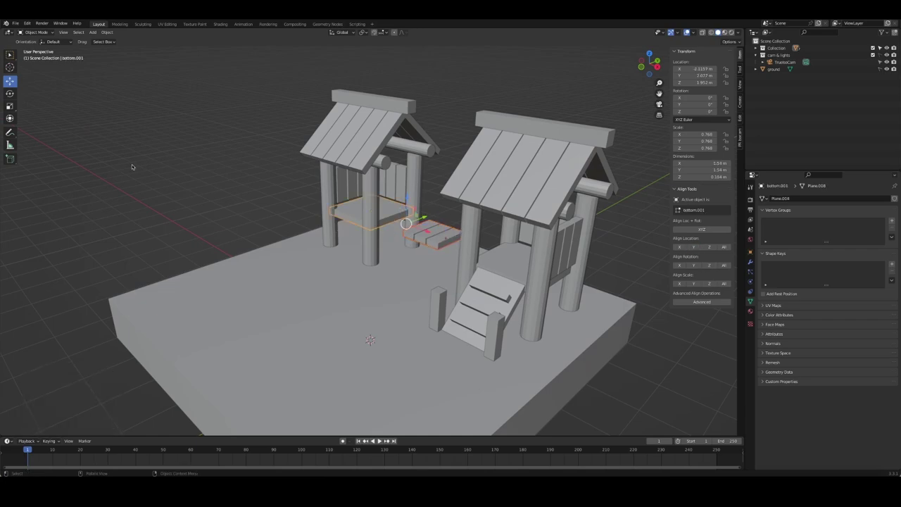
pyautogui.moveTo(409, 233); pyautogui.dragTo(449, 237, button='middle')
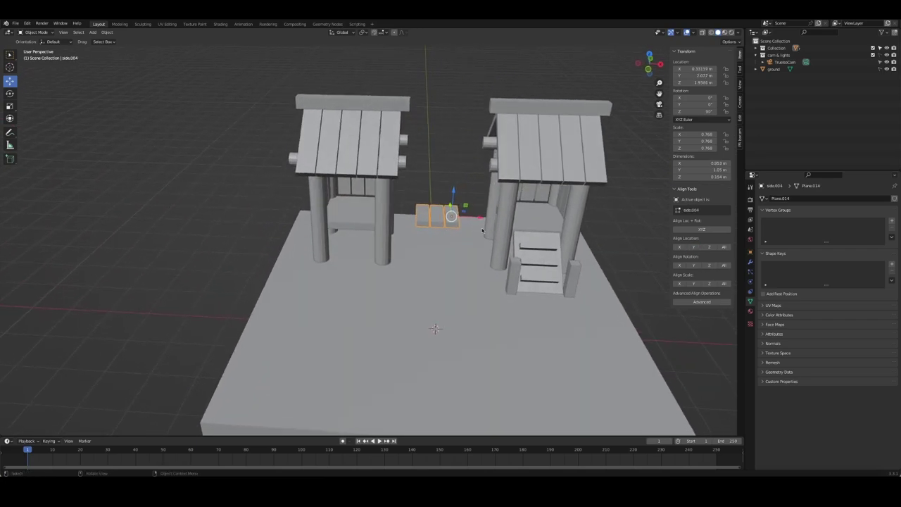
pyautogui.click(751, 262)
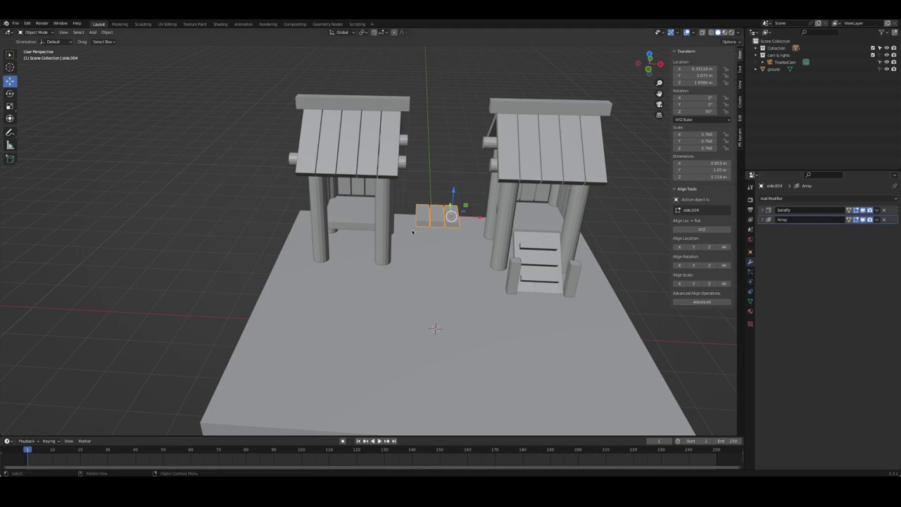
# - Raise the plank Array count to 7 and shift the plank row between the huts
pyautogui.scroll(3, 518, 205)
pyautogui.click(761, 220)
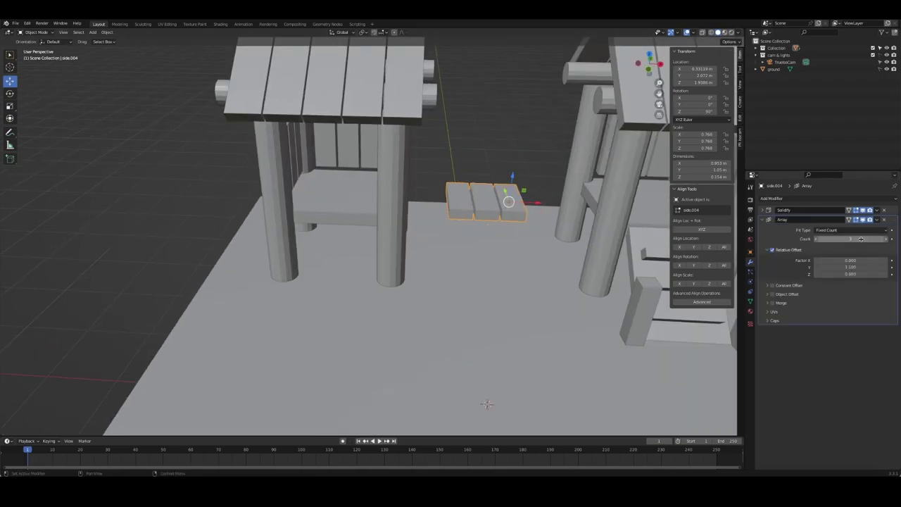
pyautogui.click(886, 239)
pyautogui.click(886, 240)
pyautogui.moveTo(537, 204); pyautogui.dragTo(563, 204)
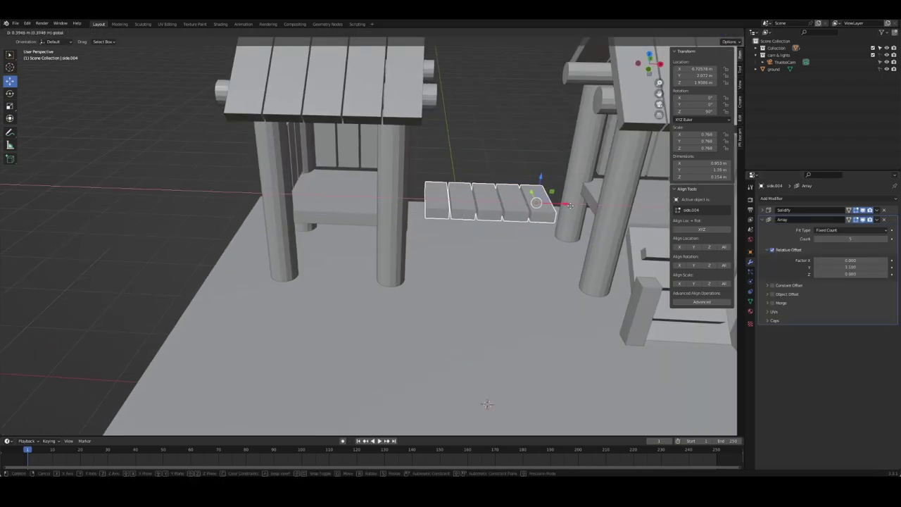
pyautogui.moveTo(493, 232)
pyautogui.mouseDown(button='middle')
pyautogui.moveTo(462, 211)
pyautogui.moveTo(553, 243)
pyautogui.mouseUp(button='middle')
# - In Edit Mode, stretch the plank geometry along the Y axis
pyautogui.press('Tab')
pyautogui.press('s')
pyautogui.press('y')
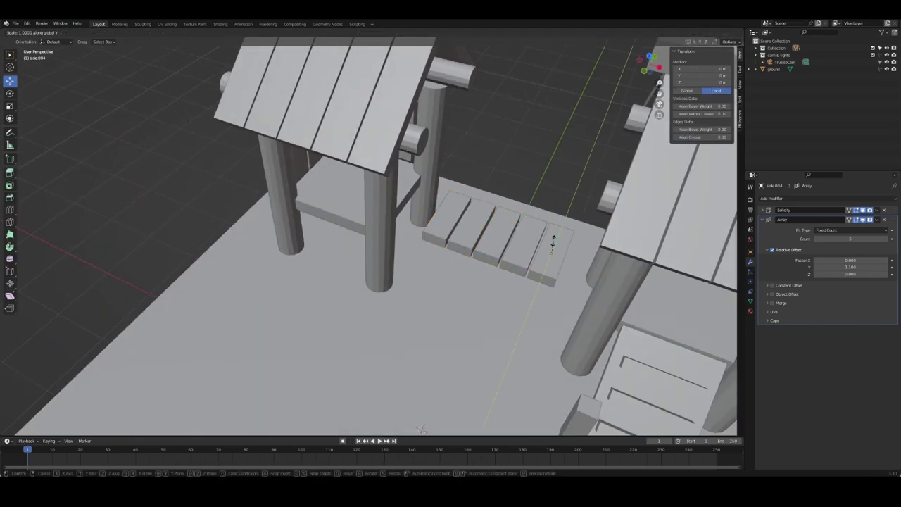
pyautogui.click(556, 237)
pyautogui.press('KP_7')
pyautogui.moveTo(555, 241); pyautogui.dragTo(585, 190, button='middle')
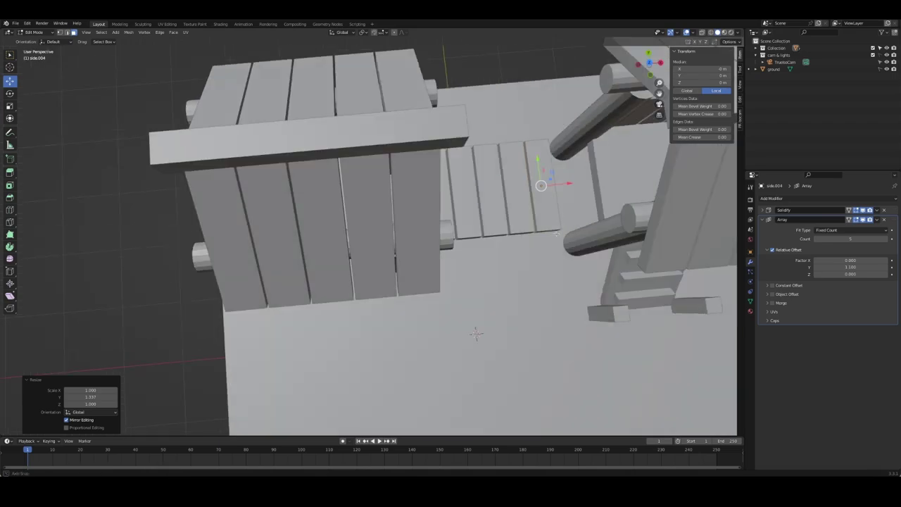
# - Move the plank geometry along X into place and return to Object Mode
pyautogui.press('g')
pyautogui.press('x')
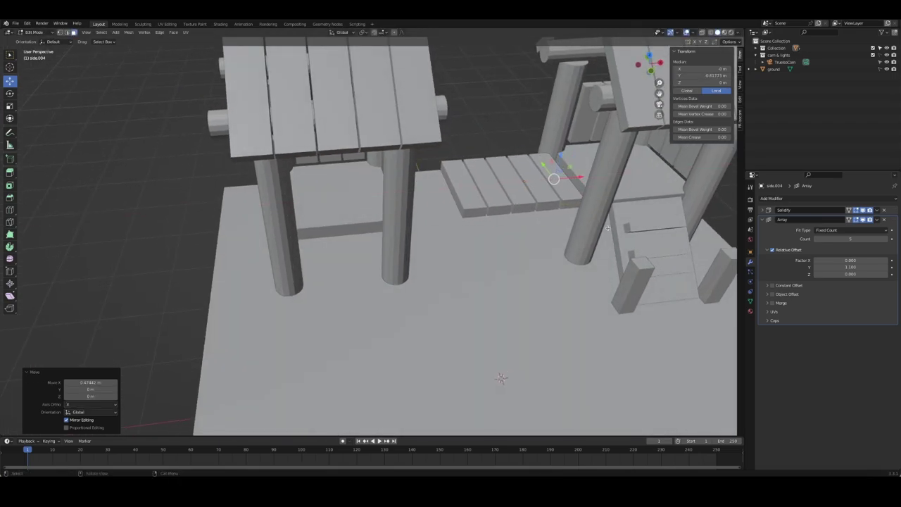
pyautogui.click(602, 218)
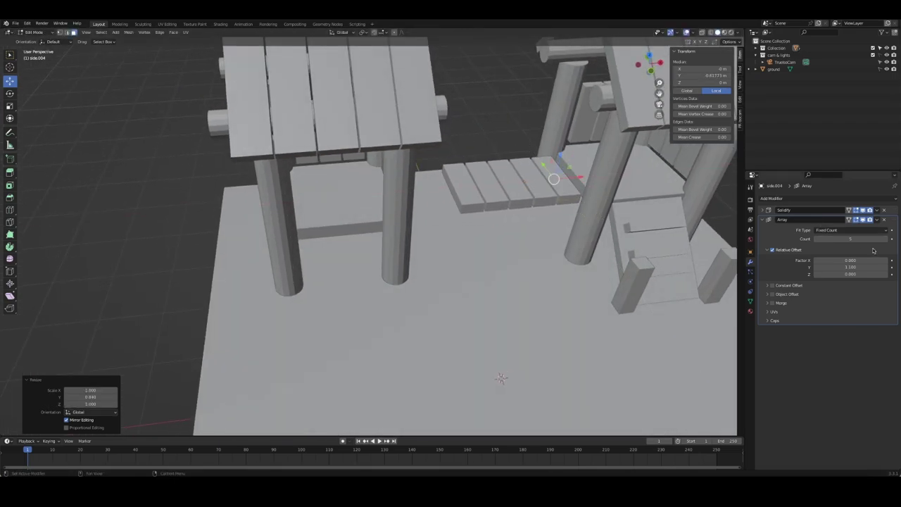
pyautogui.press('Tab')
pyautogui.moveTo(521, 197)
pyautogui.mouseDown(button='middle')
pyautogui.moveTo(541, 162)
pyautogui.moveTo(532, 166)
pyautogui.mouseUp(button='middle')
pyautogui.click(541, 162)
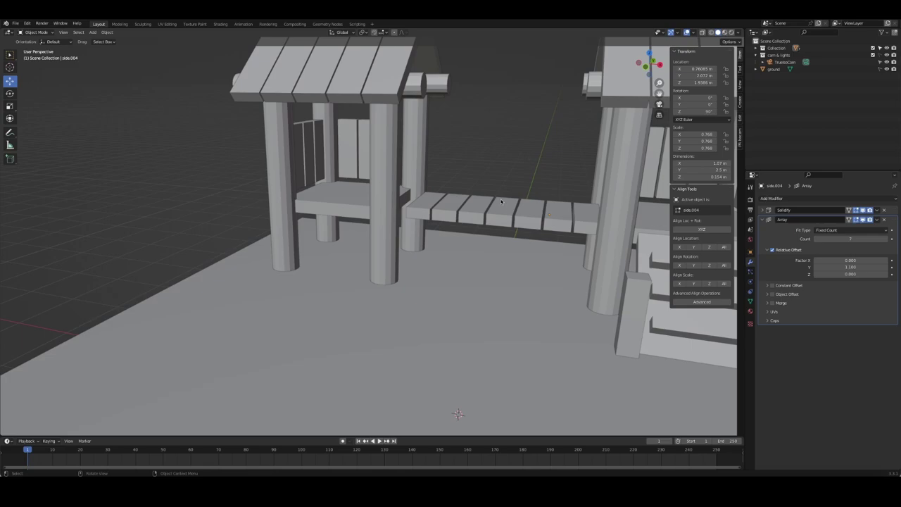
# - Reselect the plank bridge and show its Solidify settings
pyautogui.scroll(-5, 501, 202)
pyautogui.scroll(-4, 461, 236)
pyautogui.scroll(8, 460, 235)
pyautogui.click(423, 224)
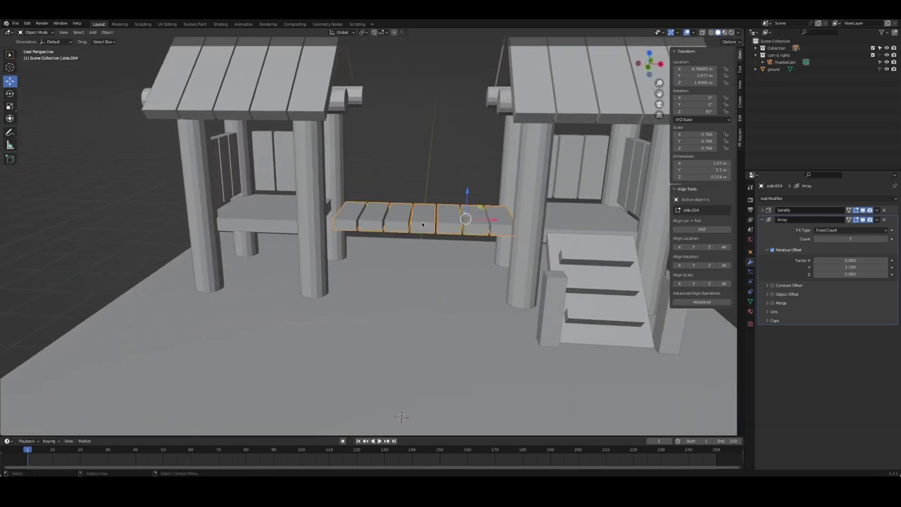
pyautogui.click(769, 210)
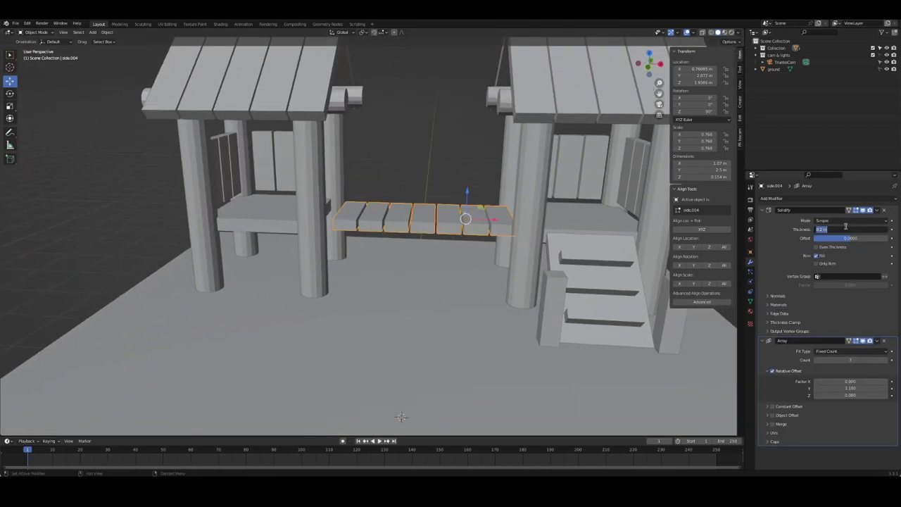
# - Set the plank Solidify thickness to 0.15 m and add a Bevel modifier
pyautogui.press('Return')
pyautogui.moveTo(435, 164); pyautogui.dragTo(728, 229, button='middle')
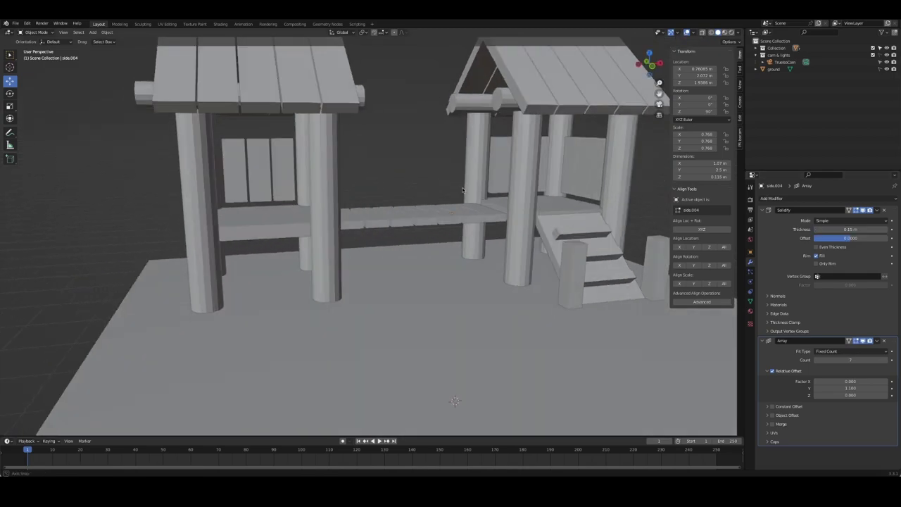
pyautogui.click(762, 211)
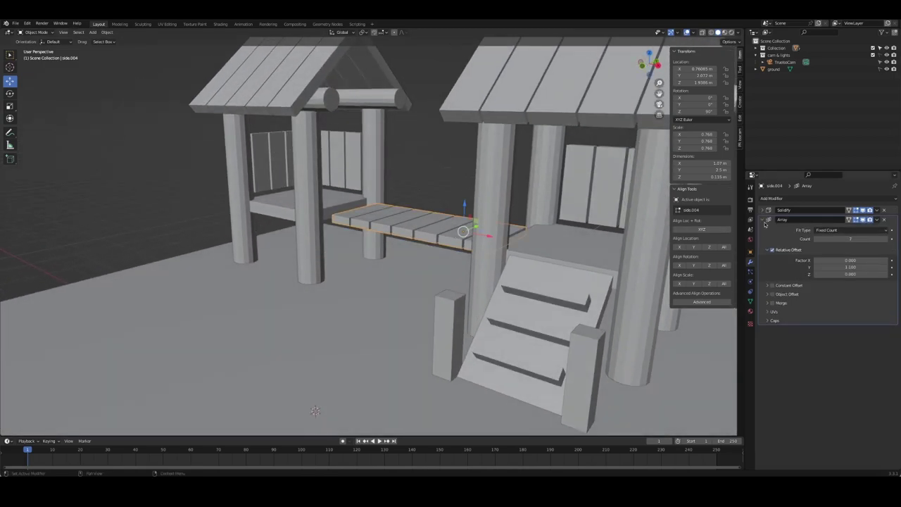
pyautogui.click(772, 199)
pyautogui.click(762, 227)
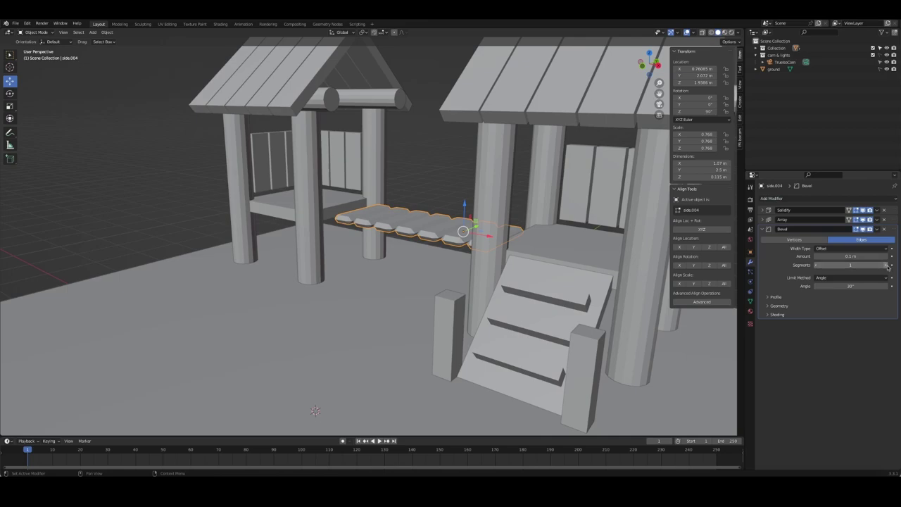
# - Give the bevel 3 segments, adjust the mesh Normals settings, and shade the planks smooth
pyautogui.click(888, 267)
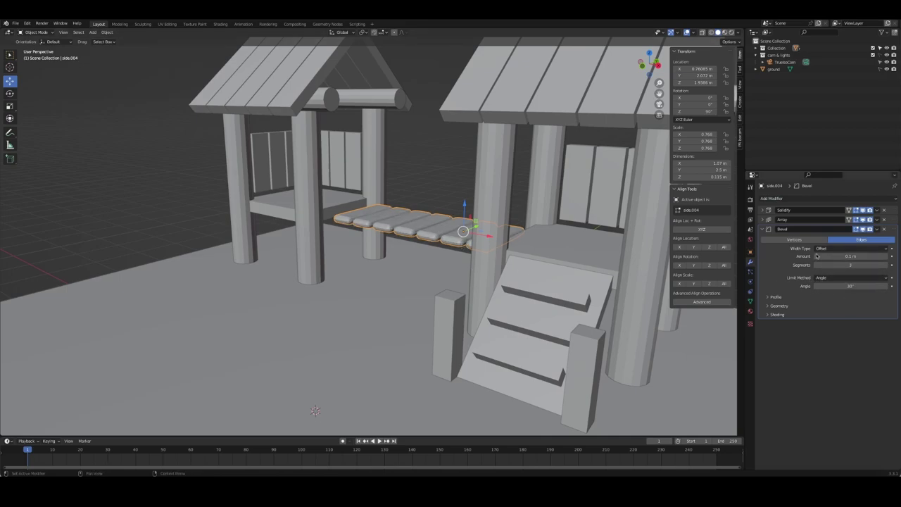
pyautogui.click(750, 302)
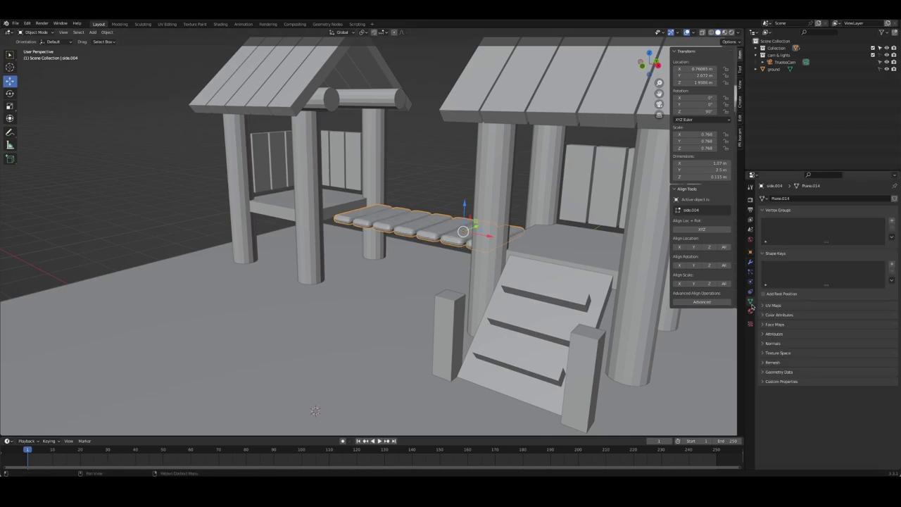
pyautogui.click(774, 344)
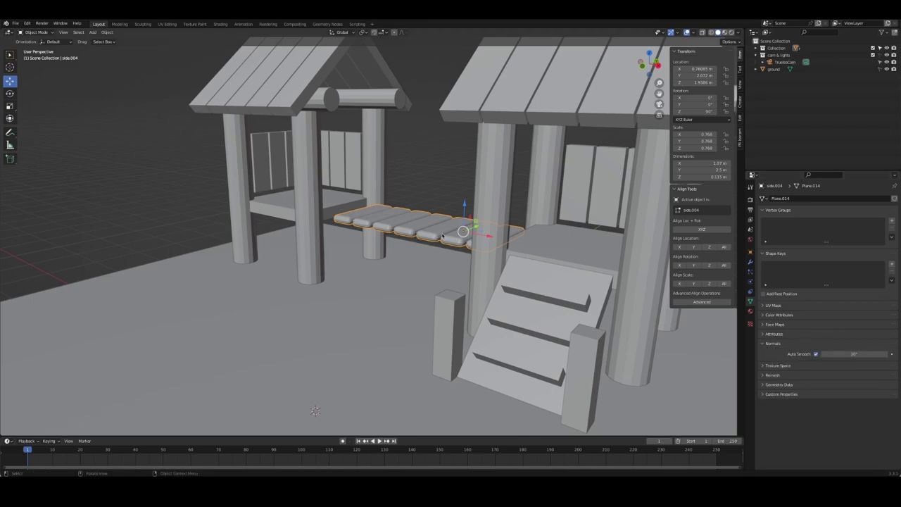
pyautogui.rightClick(391, 204)
pyautogui.click(395, 205)
pyautogui.scroll(5, 482, 257)
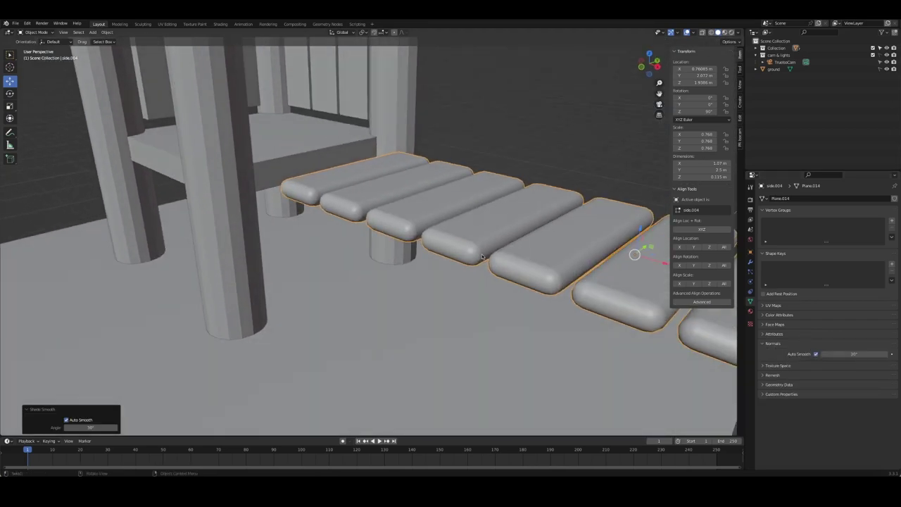
# - Reduce the bevel amount to 0.04 m and check the rounded plank edges
pyautogui.click(751, 264)
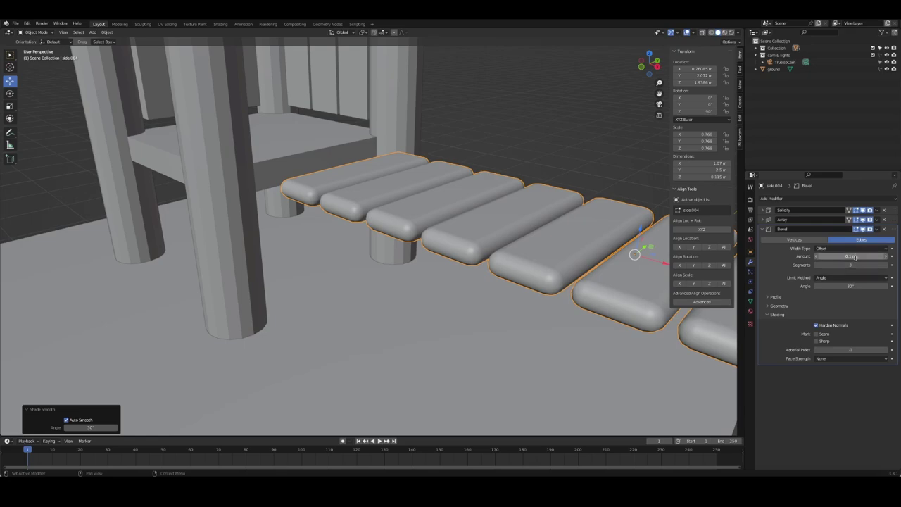
pyautogui.moveTo(854, 257); pyautogui.dragTo(841, 257)
pyautogui.click(550, 147)
pyautogui.moveTo(550, 147)
pyautogui.mouseDown(button='middle')
pyautogui.moveTo(522, 201)
pyautogui.moveTo(535, 208)
pyautogui.moveTo(458, 220)
pyautogui.mouseUp(button='middle')
pyautogui.click(536, 208)
pyautogui.scroll(-4, 535, 207)
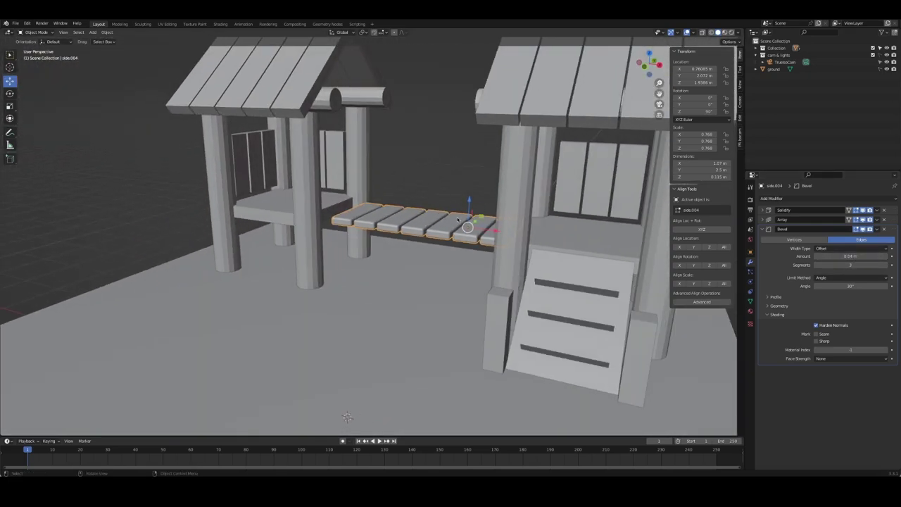
# - Duplicate the plank bridge in place and move the copy into a new spares collection
pyautogui.hotkey('shift', 'd')
pyautogui.press('Escape')
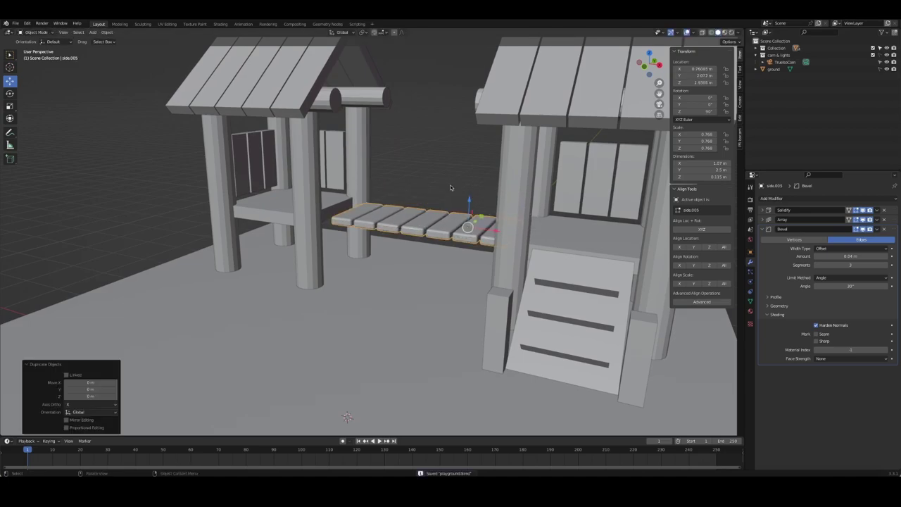
pyautogui.press('m')
pyautogui.click(440, 178)
pyautogui.write('spares')
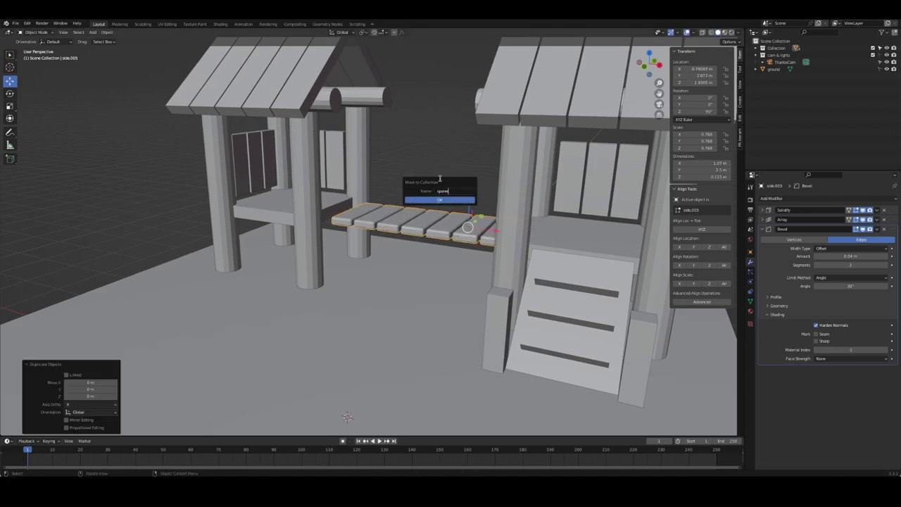
pyautogui.click(452, 201)
pyautogui.moveTo(452, 201); pyautogui.dragTo(846, 241, button='middle')
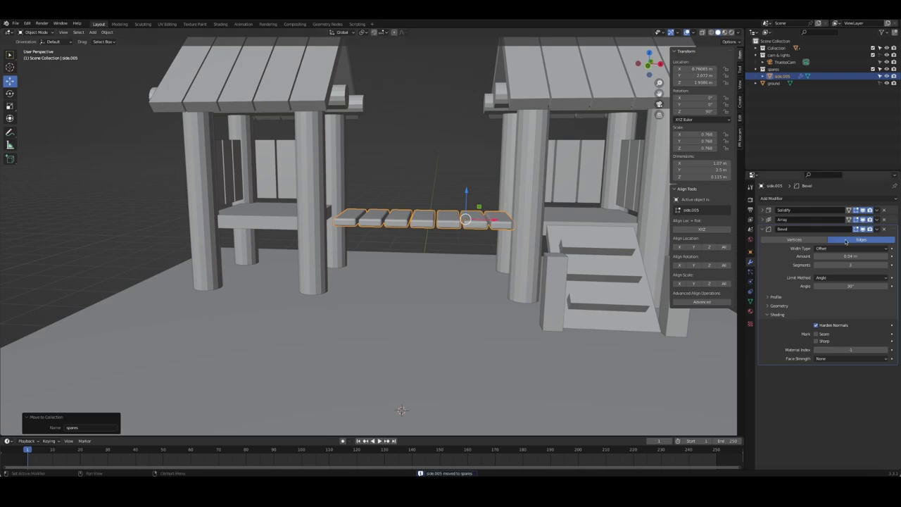
# - Apply the Array and try sagging the bridge mesh, then undo back to the unapplied bridge
pyautogui.hotkey('ctrl', 'a')
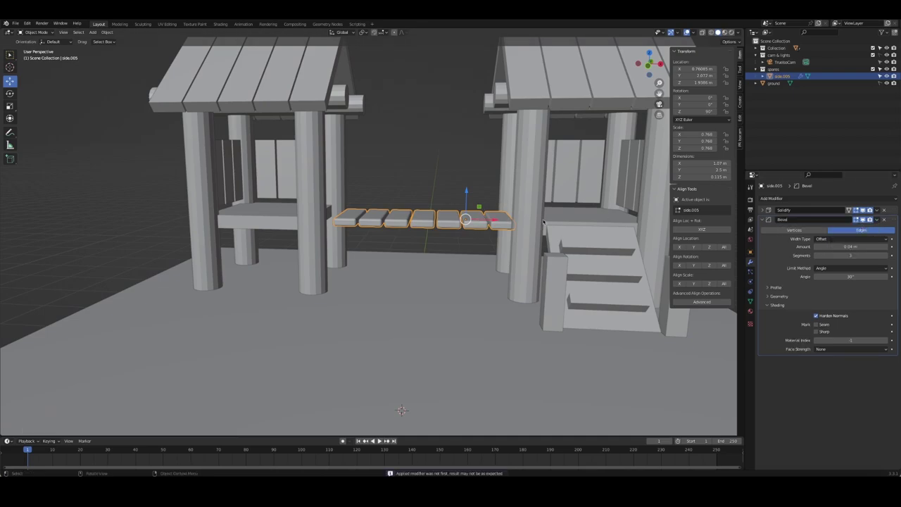
pyautogui.click(765, 219)
pyautogui.press('Tab')
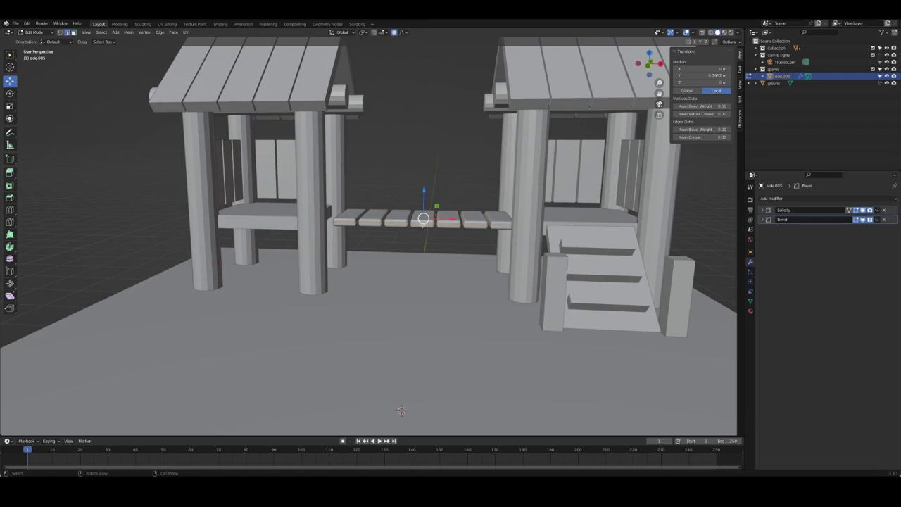
pyautogui.moveTo(424, 192); pyautogui.dragTo(423, 240)
pyautogui.hotkey('ctrl', 'z')
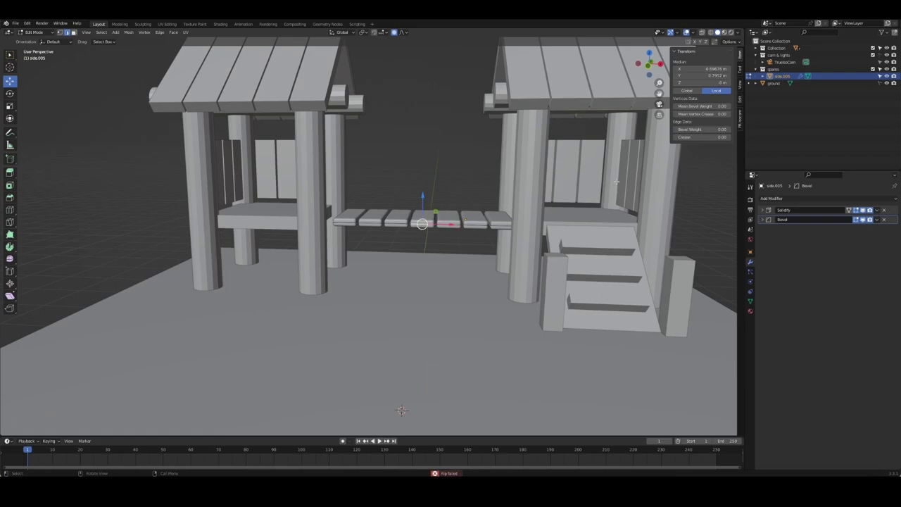
pyautogui.hotkey('ctrl', 'z')
pyautogui.hotkey('ctrl', 'z')
pyautogui.hotkey('ctrl', 'z')
pyautogui.hotkey('ctrl', 'z')
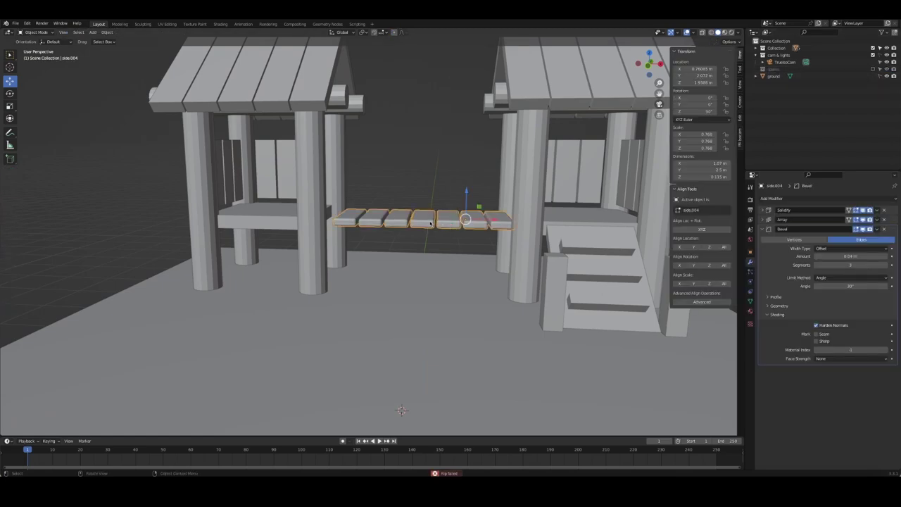
pyautogui.hotkey('ctrl', 'z')
pyautogui.hotkey('ctrl', 'z')
pyautogui.hotkey('ctrl', 'z')
pyautogui.hotkey('ctrl', 'z')
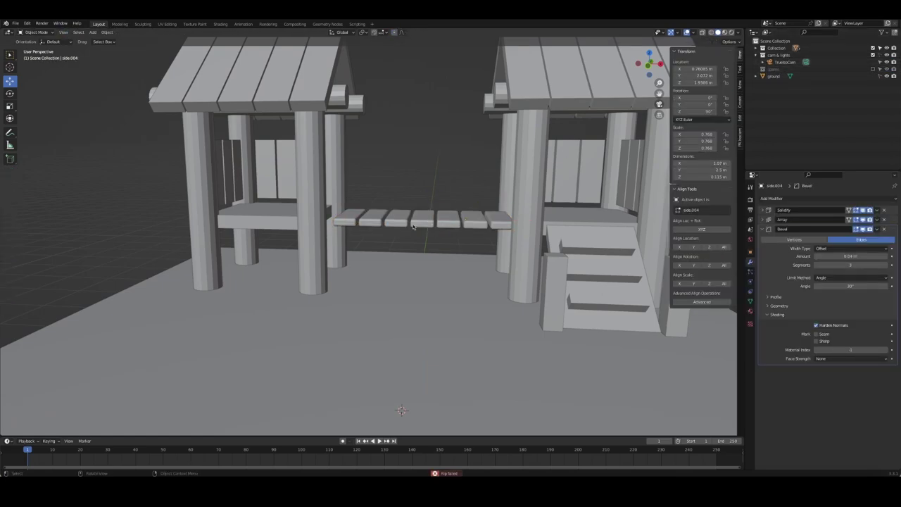
# - Move the original plank bridge into the spares collection and make that collection visible
pyautogui.click(414, 227)
pyautogui.press('m')
pyautogui.click(433, 242)
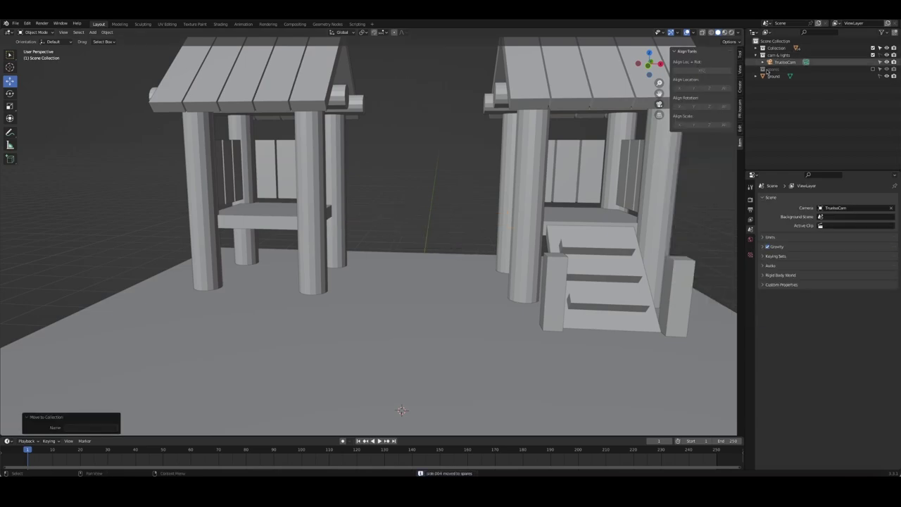
pyautogui.click(763, 69)
pyautogui.click(873, 69)
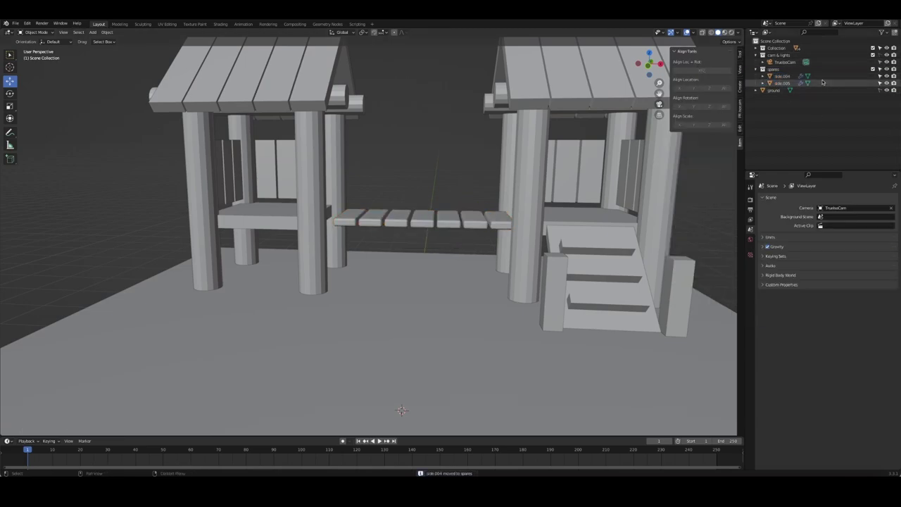
# - Move side.005 into the main Collection and enter Edit Mode on it
pyautogui.click(823, 82)
pyautogui.press('m')
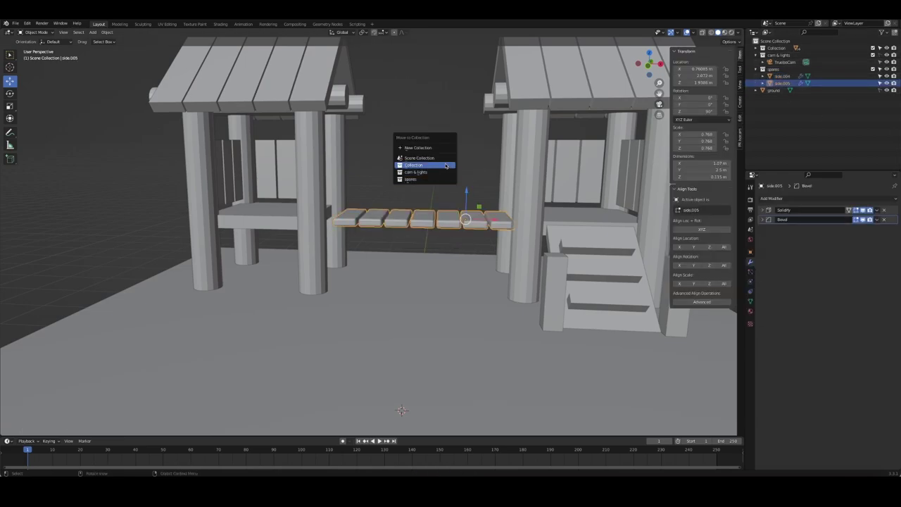
pyautogui.click(446, 157)
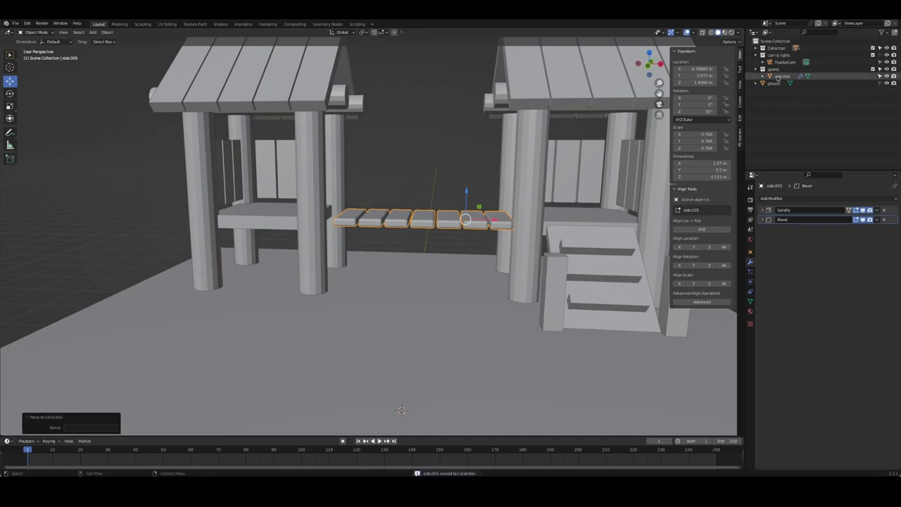
pyautogui.press('Tab')
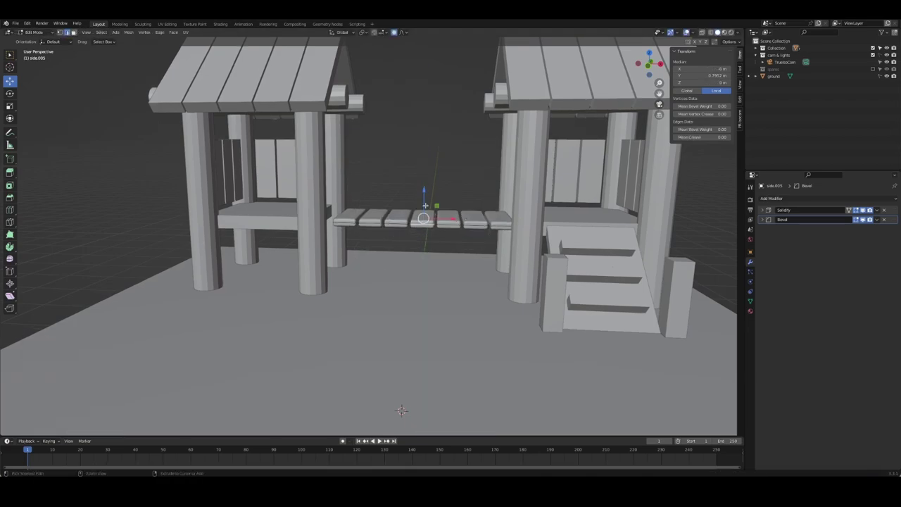
# - Pull the bridge's middle down along Z with proportional falloff into a sag
pyautogui.press('g')
pyautogui.press('z')
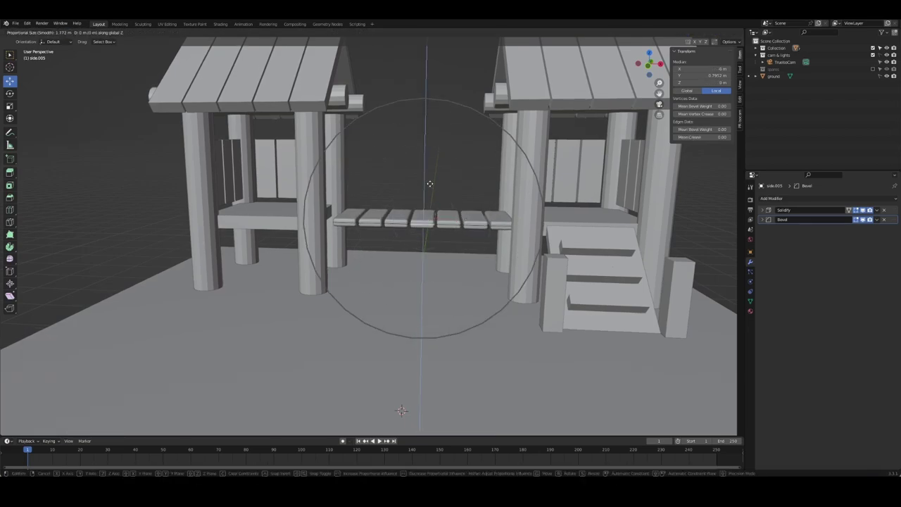
pyautogui.scroll(-5, 428, 194)
pyautogui.click(430, 212)
pyautogui.press('Tab')
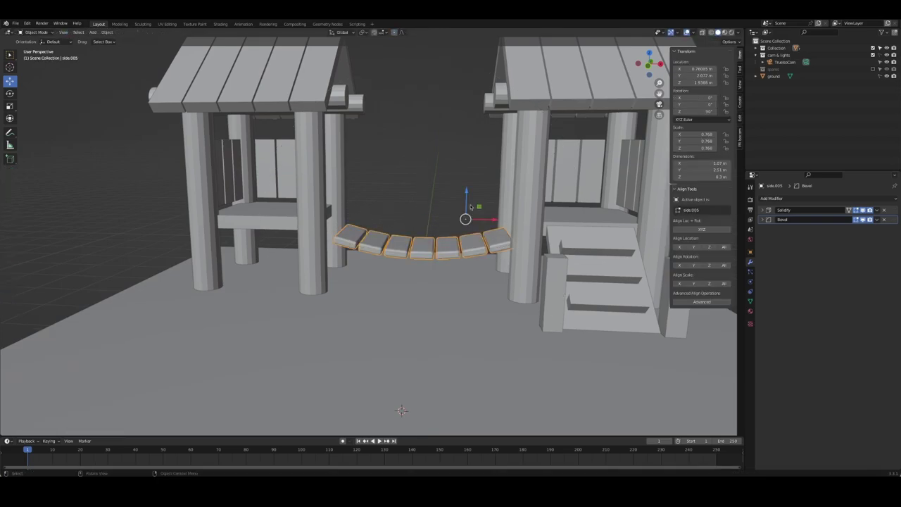
# - Set the bridge origin to its geometry and adjust its height along Z
pyautogui.rightClick(438, 218)
pyautogui.click(486, 251)
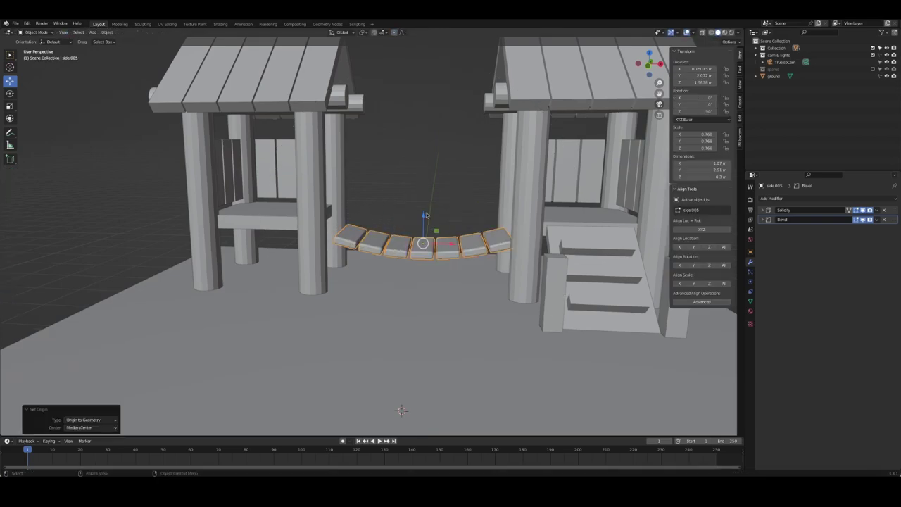
pyautogui.press('g')
pyautogui.press('z')
pyautogui.click(423, 203)
pyautogui.moveTo(423, 203)
pyautogui.mouseDown(button='middle')
pyautogui.moveTo(353, 231)
pyautogui.moveTo(570, 234)
pyautogui.mouseUp(button='middle')
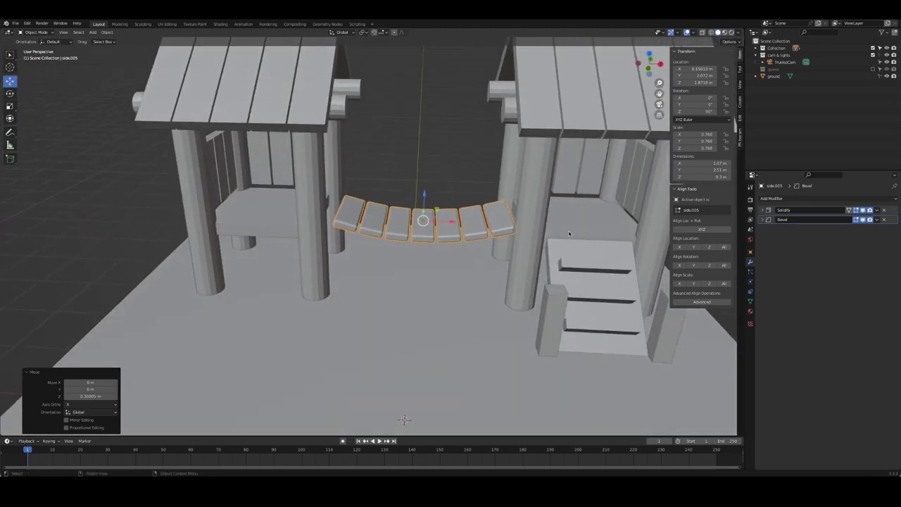
# - Widen the bridge along X and check its alignment from a top X-ray view
pyautogui.press('s')
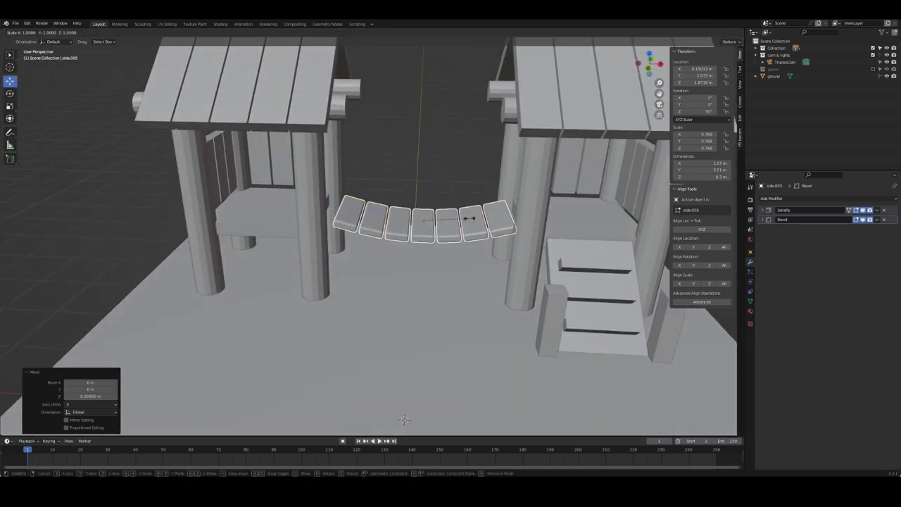
pyautogui.press('x')
pyautogui.click(476, 219)
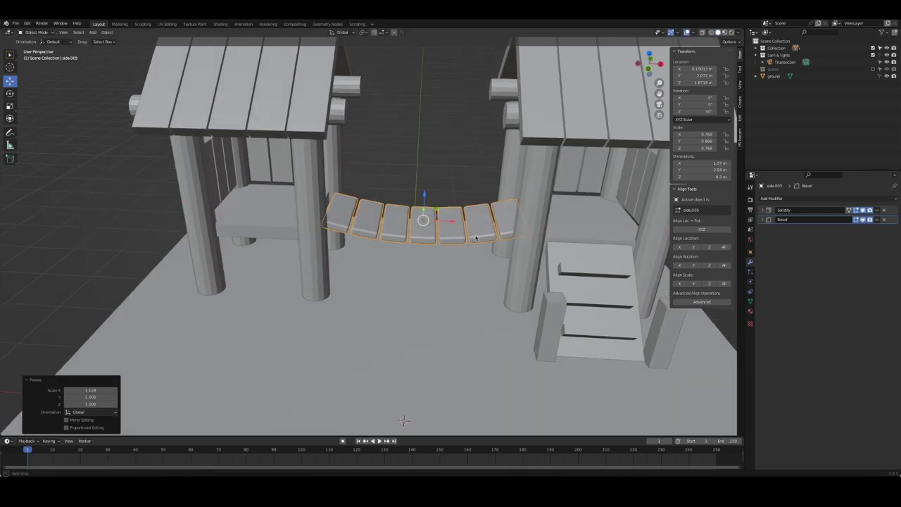
pyautogui.moveTo(475, 219); pyautogui.dragTo(450, 144, button='middle')
pyautogui.press('KP_7')
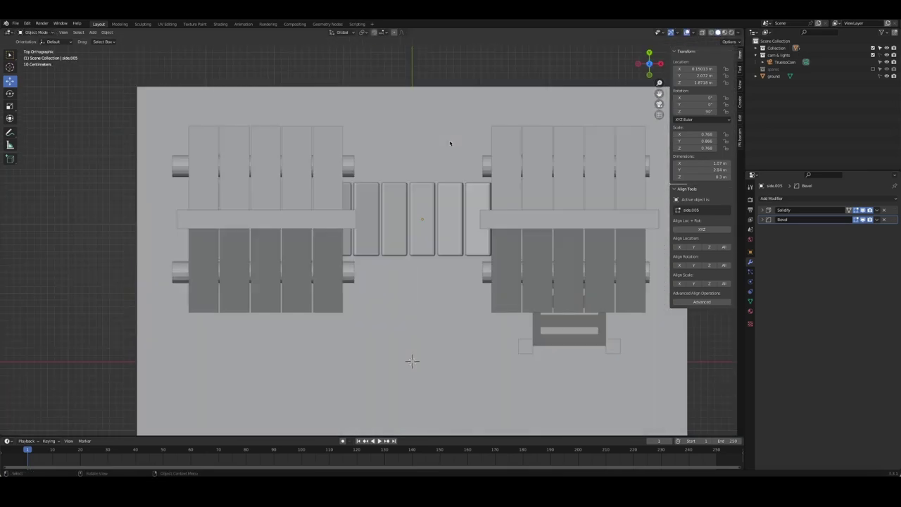
pyautogui.hotkey('alt', 'z')
pyautogui.click(423, 217)
pyautogui.moveTo(423, 217)
pyautogui.mouseDown(button='middle')
pyautogui.moveTo(444, 187)
pyautogui.moveTo(525, 209)
pyautogui.mouseUp(button='middle')
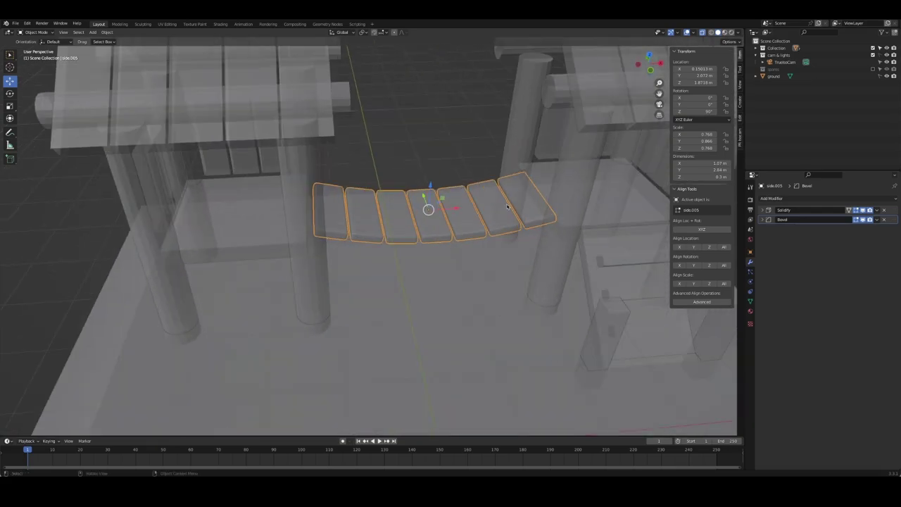
pyautogui.hotkey('alt', 'z')
# - Nudge the bridge −0.068 m along X between the shrines and review it from the front
pyautogui.scroll(-3, 456, 209)
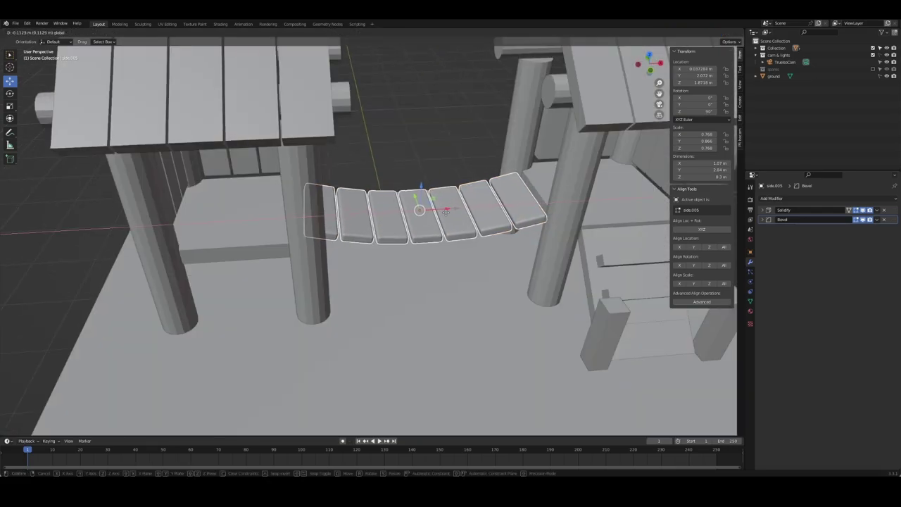
pyautogui.moveTo(450, 205); pyautogui.dragTo(433, 206)
pyautogui.moveTo(434, 206)
pyautogui.mouseDown(button='middle')
pyautogui.moveTo(237, 201)
pyautogui.moveTo(295, 203)
pyautogui.mouseUp(button='middle')
pyautogui.press('KP_1')
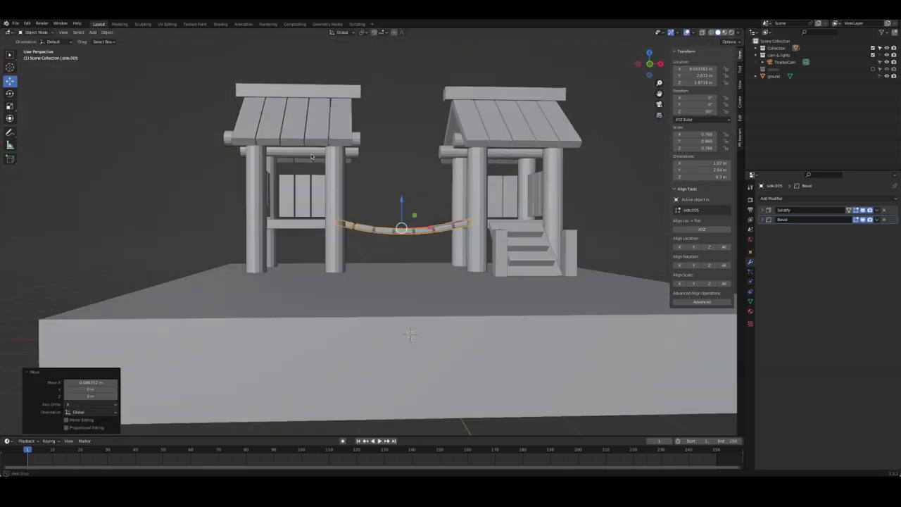
pyautogui.moveTo(181, 56); pyautogui.dragTo(313, 232)
pyautogui.moveTo(390, 188); pyautogui.dragTo(370, 254, button='middle')
pyautogui.scroll(4, 371, 253)
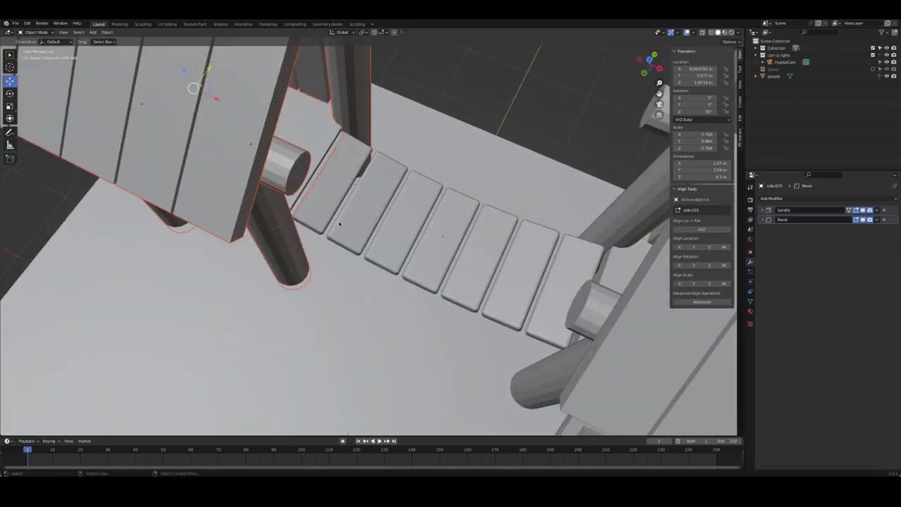
pyautogui.moveTo(216, 100); pyautogui.dragTo(317, 282)
pyautogui.moveTo(317, 282)
pyautogui.mouseDown(button='middle')
pyautogui.moveTo(475, 134)
pyautogui.moveTo(502, 185)
pyautogui.moveTo(451, 197)
pyautogui.moveTo(270, 104)
pyautogui.mouseUp(button='middle')
# - Save playground.blend
pyautogui.hotkey('ctrl', 's')
pyautogui.scroll(-8, 458, 152)
pyautogui.scroll(2, 409, 180)
# - Select the left shrine's roof and raise it along Z
pyautogui.moveTo(270, 104); pyautogui.dragTo(447, 226)
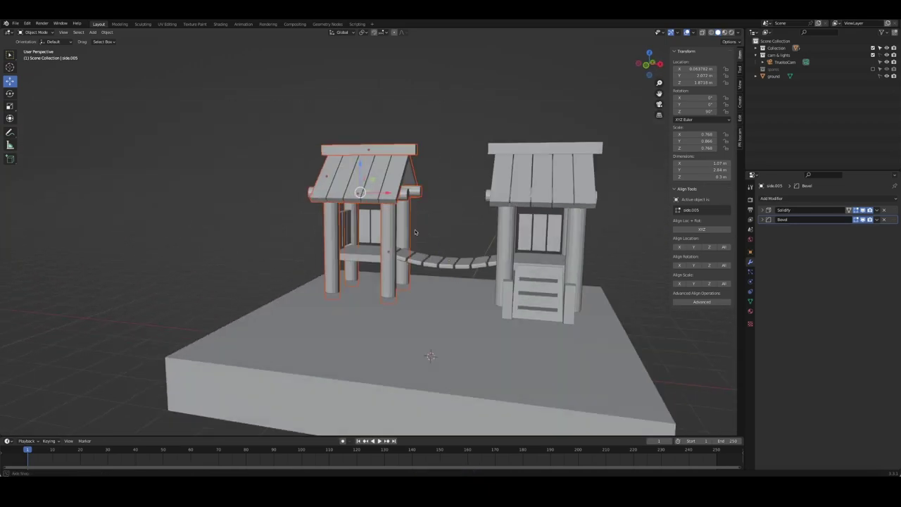
pyautogui.moveTo(446, 226); pyautogui.dragTo(403, 224, button='middle')
pyautogui.click(402, 224)
pyautogui.moveTo(295, 103); pyautogui.dragTo(451, 193)
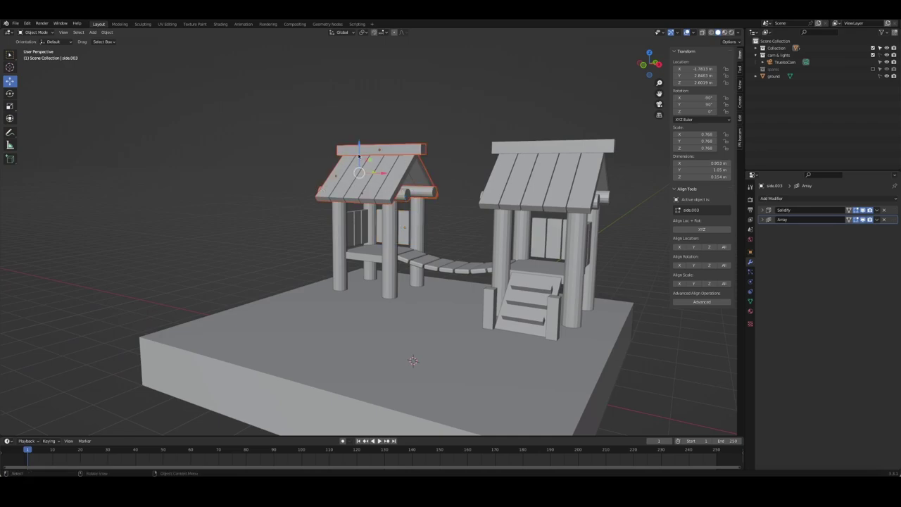
pyautogui.press('g')
pyautogui.press('z')
pyautogui.click(368, 92)
# - Lengthen a left-shrine pole by moving its top face up along Z
pyautogui.moveTo(261, 147); pyautogui.dragTo(384, 211, button='middle')
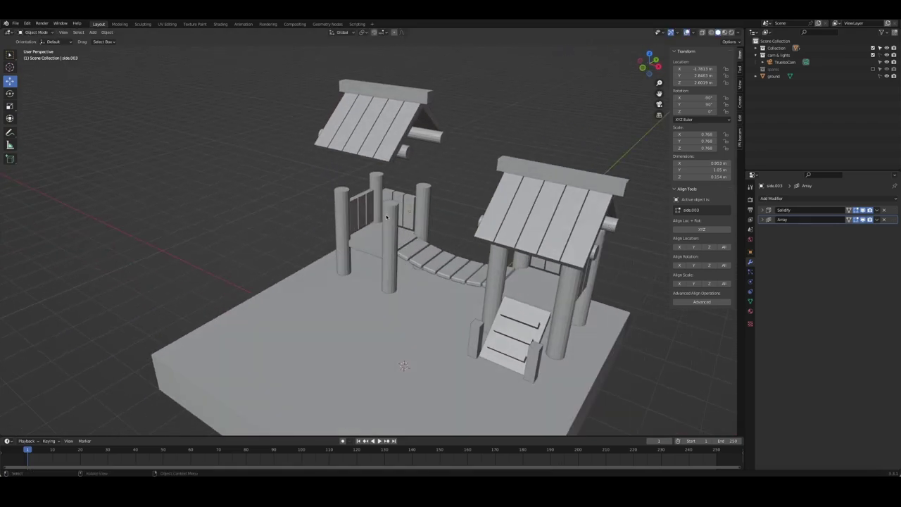
pyautogui.click(389, 211)
pyautogui.press('Tab')
pyautogui.hotkey('alt', 'a')
pyautogui.press('3')
pyautogui.click(391, 202)
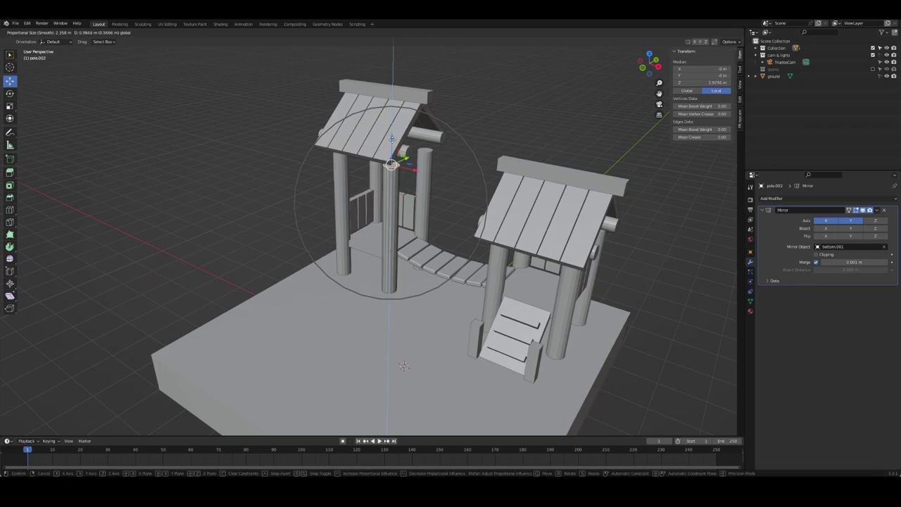
pyautogui.press('g')
pyautogui.press('z')
pyautogui.click(389, 176)
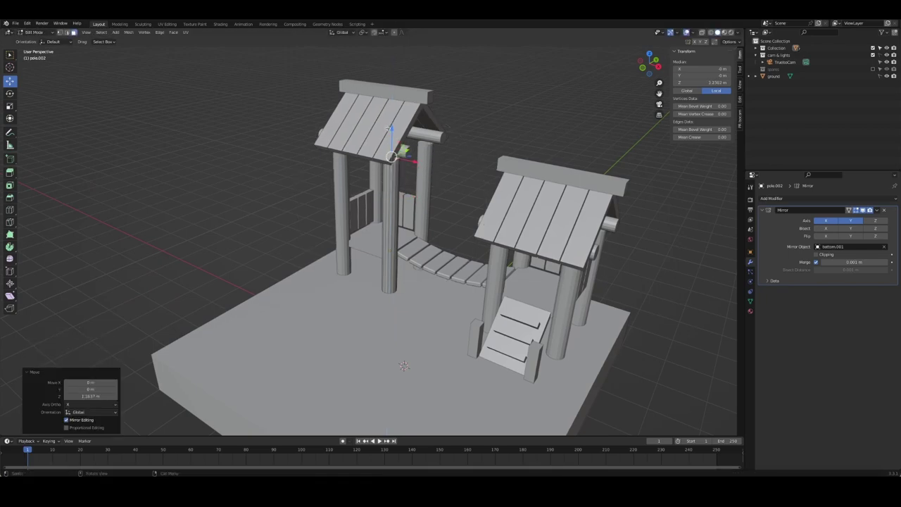
# - Review the raised pole from the right-side and camera views, then leave Edit Mode
pyautogui.press('KP_3')
pyautogui.scroll(5, 390, 177)
pyautogui.scroll(5, 391, 177)
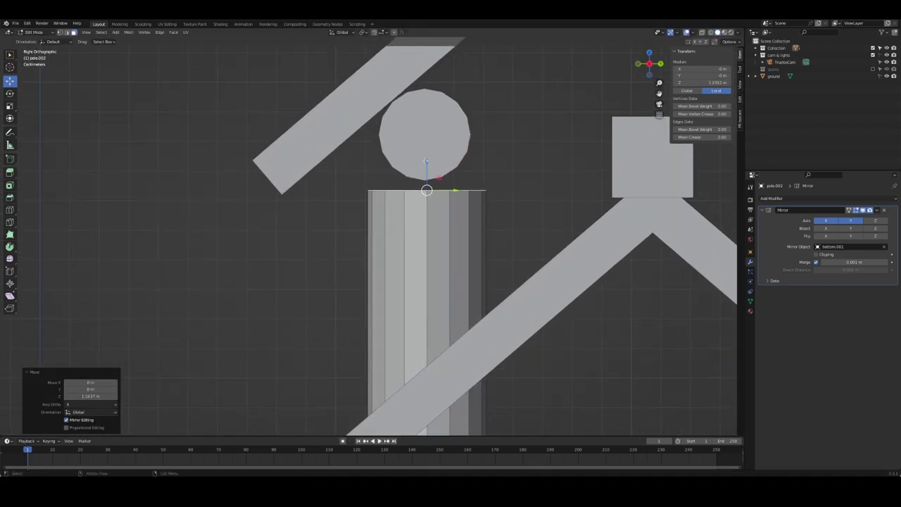
pyautogui.hotkey('alt', 'a')
pyautogui.moveTo(316, 223); pyautogui.dragTo(369, 256, button='middle')
pyautogui.press('KP_0')
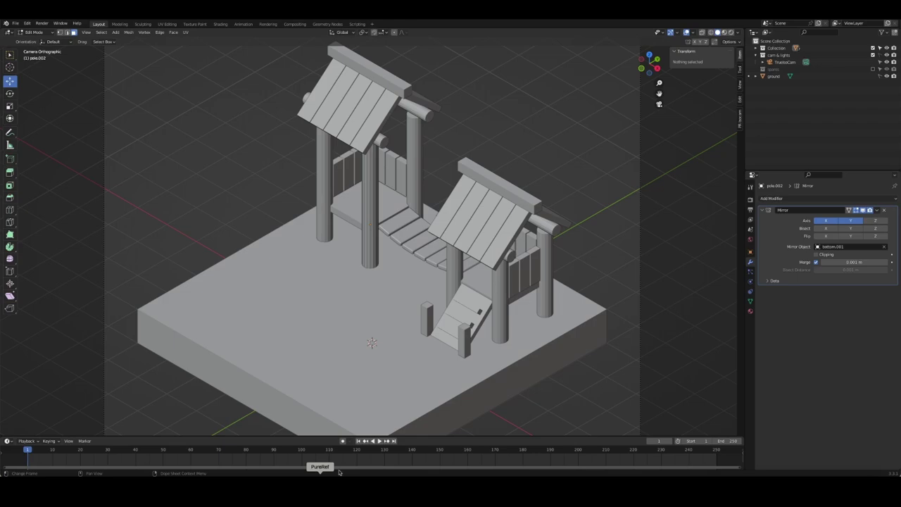
pyautogui.press('Tab')
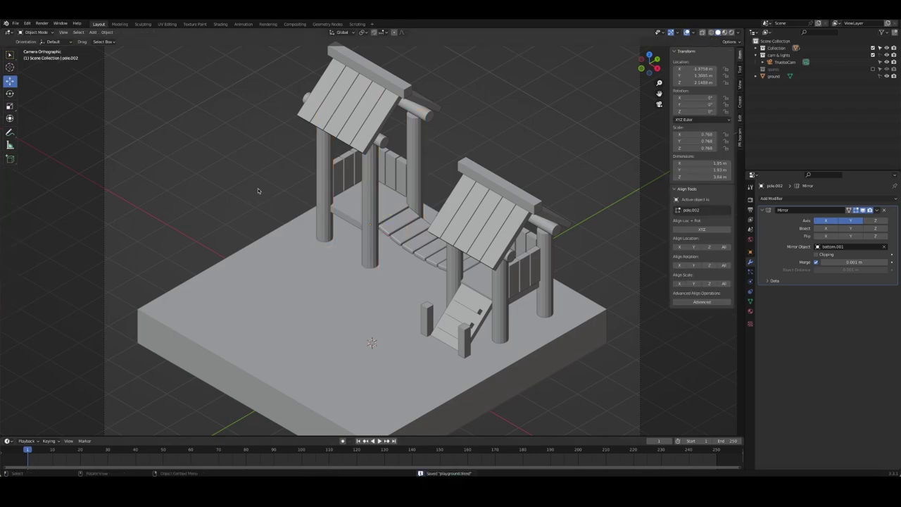
# - Orbit around the whole scene to inspect the taller shrine and the bridge
pyautogui.moveTo(258, 188); pyautogui.dragTo(393, 207, button='middle')
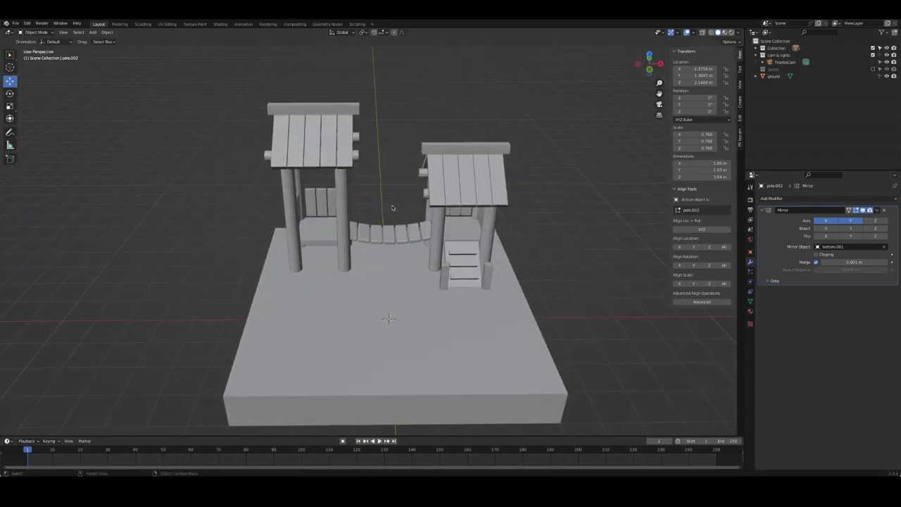
pyautogui.scroll(5, 392, 208)
pyautogui.moveTo(471, 224)
pyautogui.mouseDown(button='middle')
pyautogui.moveTo(499, 208)
pyautogui.moveTo(346, 206)
pyautogui.moveTo(366, 268)
pyautogui.mouseUp(button='middle')
pyautogui.scroll(-4, 499, 209)
pyautogui.scroll(6, 346, 206)
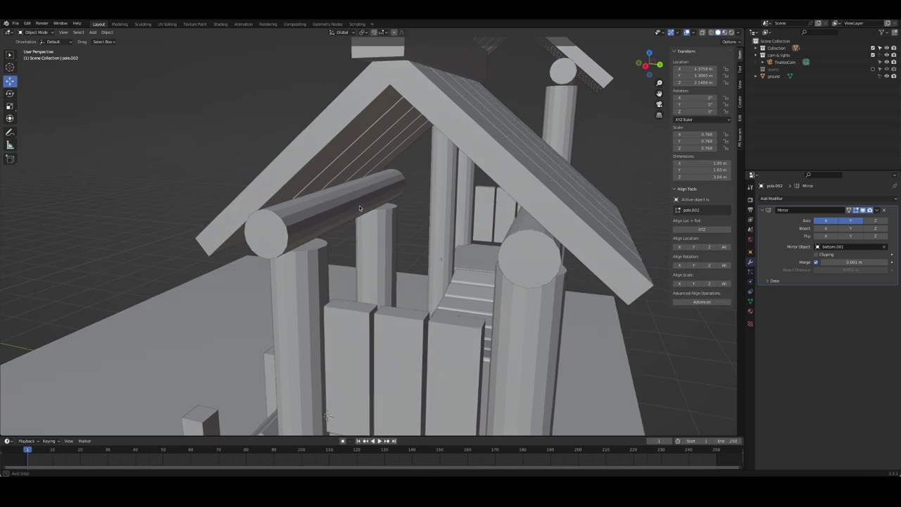
# - Select a right-shrine pole and inspect it in Edit Mode around the hut
pyautogui.click(295, 317)
pyautogui.press('Tab')
pyautogui.moveTo(314, 374); pyautogui.dragTo(354, 322, button='middle')
pyautogui.scroll(-4, 354, 322)
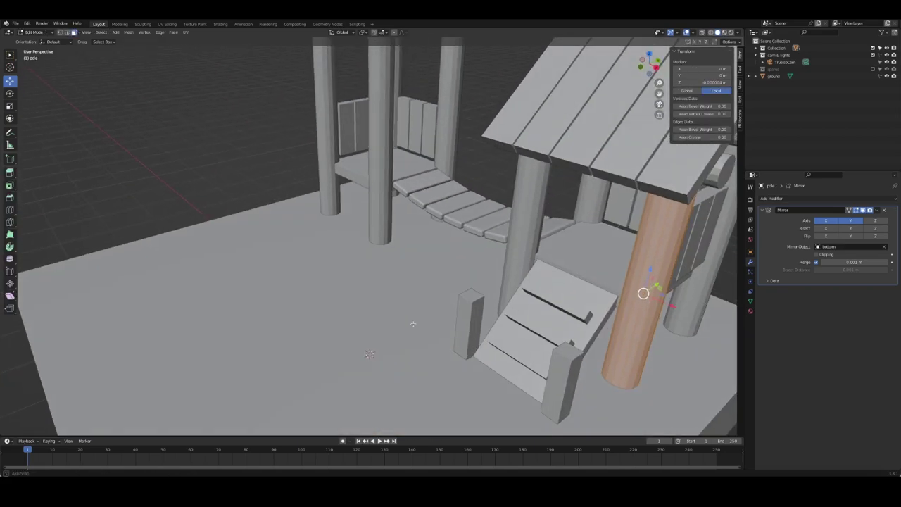
pyautogui.moveTo(412, 322); pyautogui.dragTo(462, 315, button='middle')
pyautogui.press('Tab')
pyautogui.moveTo(603, 251); pyautogui.dragTo(536, 234, button='middle')
# - Duplicate the side panel in place and remove the copy's Array modifier
pyautogui.click(557, 233)
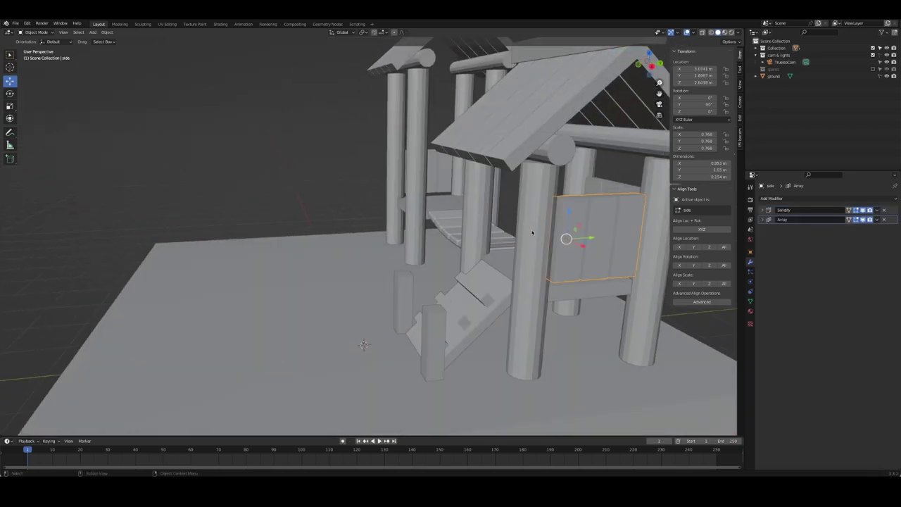
pyautogui.hotkey('shift', 'd')
pyautogui.rightClick(621, 244)
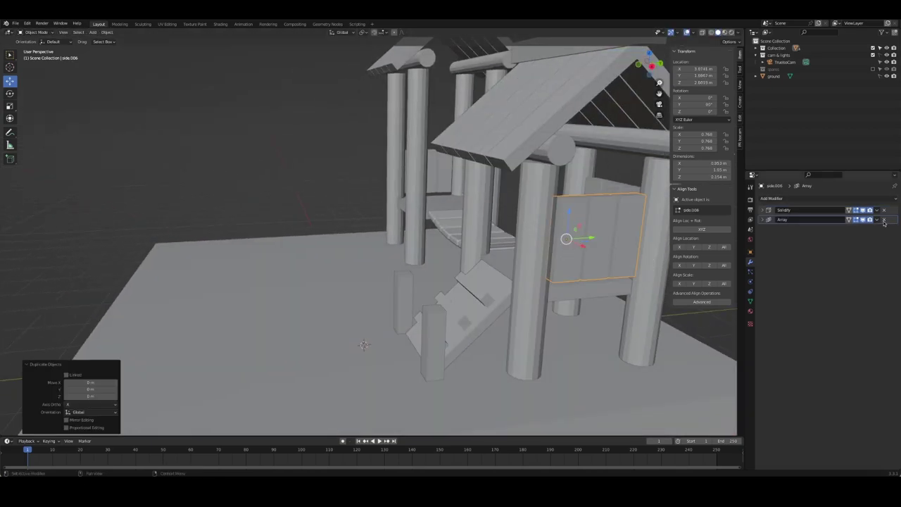
pyautogui.click(885, 219)
# - Clear the copy's rotation and slide it along X to the bridge centre
pyautogui.hotkey('alt', 'r')
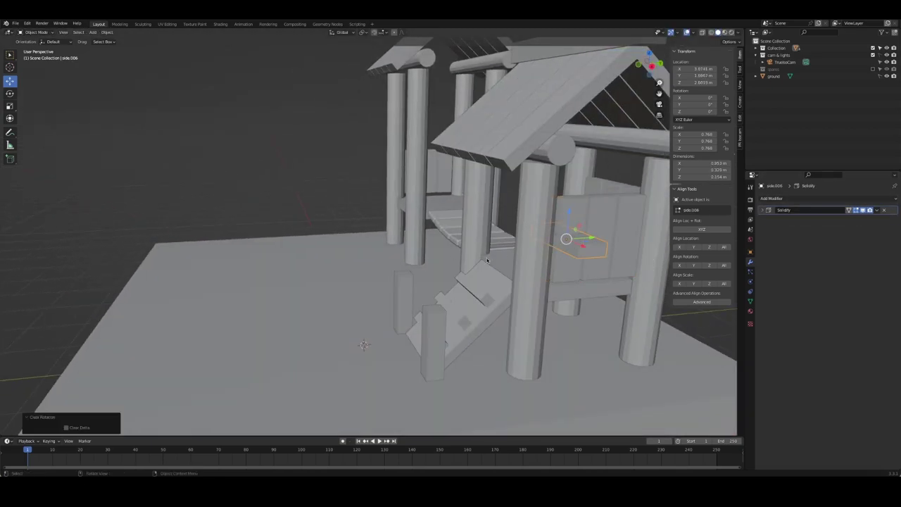
pyautogui.moveTo(574, 242); pyautogui.dragTo(557, 244)
pyautogui.moveTo(556, 244); pyautogui.dragTo(468, 176, button='middle')
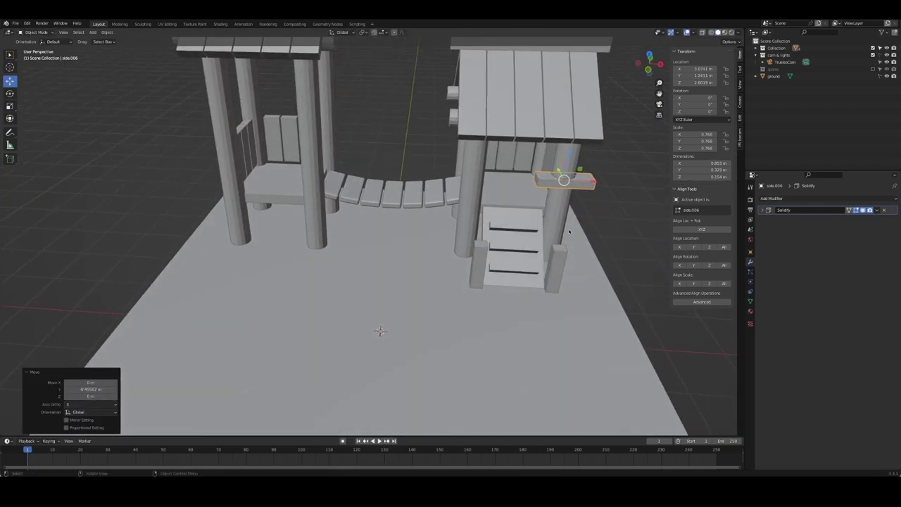
pyautogui.moveTo(461, 176); pyautogui.dragTo(468, 176)
pyautogui.click(469, 176)
# - Rotate the panel 90° about X to stand it upright, and scale it 0.6 along Z
pyautogui.press('KP_1')
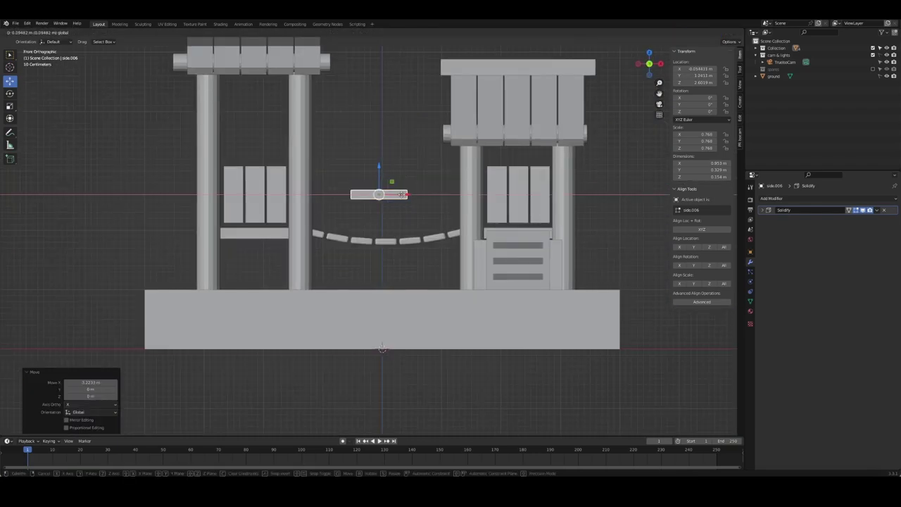
pyautogui.write('rx90')
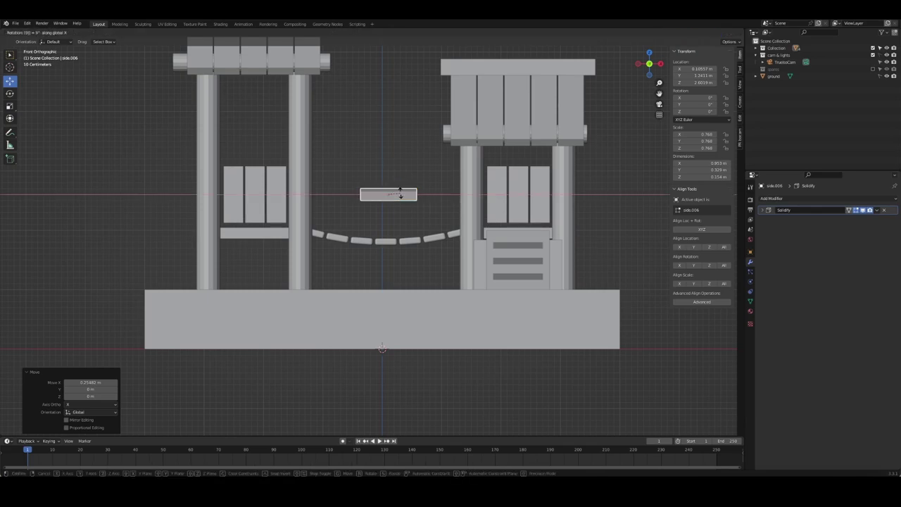
pyautogui.press('Return')
pyautogui.press('Tab')
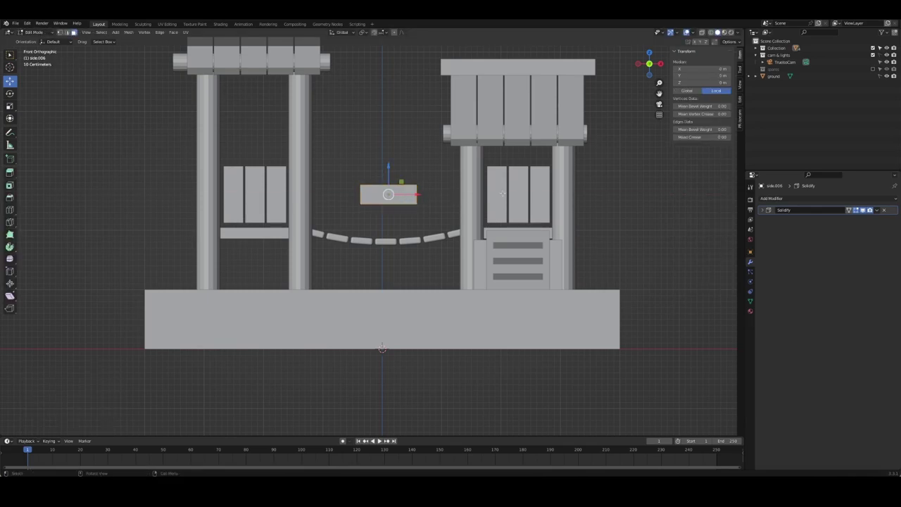
pyautogui.write('sz0.6')
pyautogui.press('Return')
pyautogui.moveTo(503, 193)
pyautogui.mouseDown(button='middle')
pyautogui.moveTo(361, 294)
pyautogui.moveTo(361, 276)
pyautogui.mouseUp(button='middle')
pyautogui.scroll(5, 361, 295)
pyautogui.press('Tab')
# - Set the panel's Solidify thickness to 0.1 m and reposition the beam
pyautogui.click(764, 210)
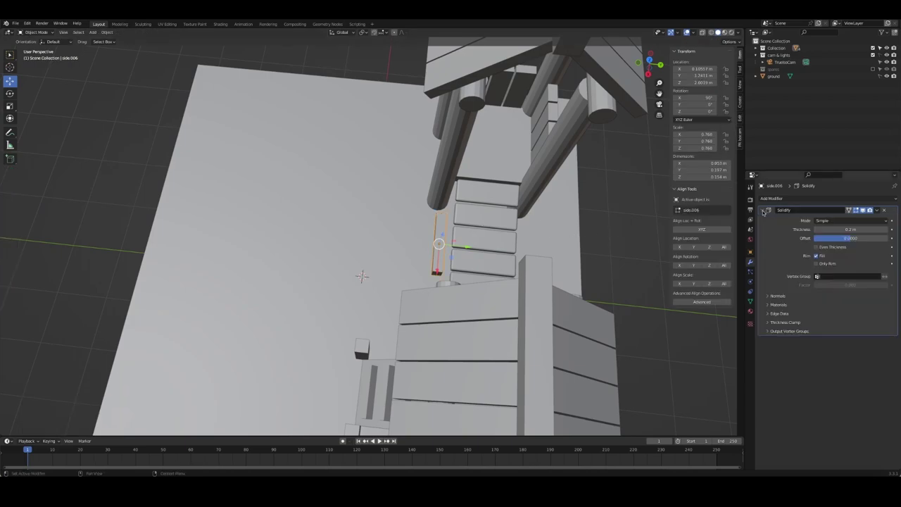
pyautogui.write('0.1')
pyautogui.press('Return')
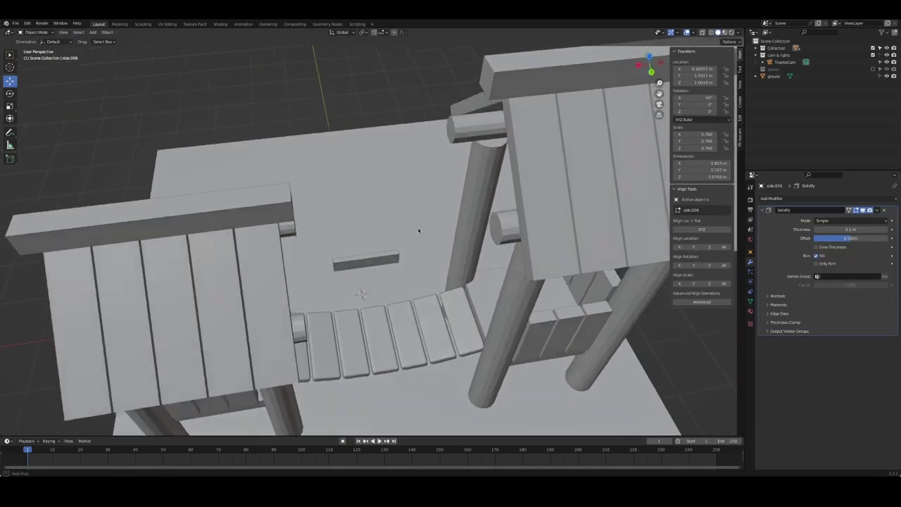
pyautogui.moveTo(418, 231)
pyautogui.mouseDown(button='middle')
pyautogui.moveTo(378, 225)
pyautogui.moveTo(448, 220)
pyautogui.moveTo(383, 219)
pyautogui.moveTo(433, 191)
pyautogui.mouseUp(button='middle')
pyautogui.press('g')
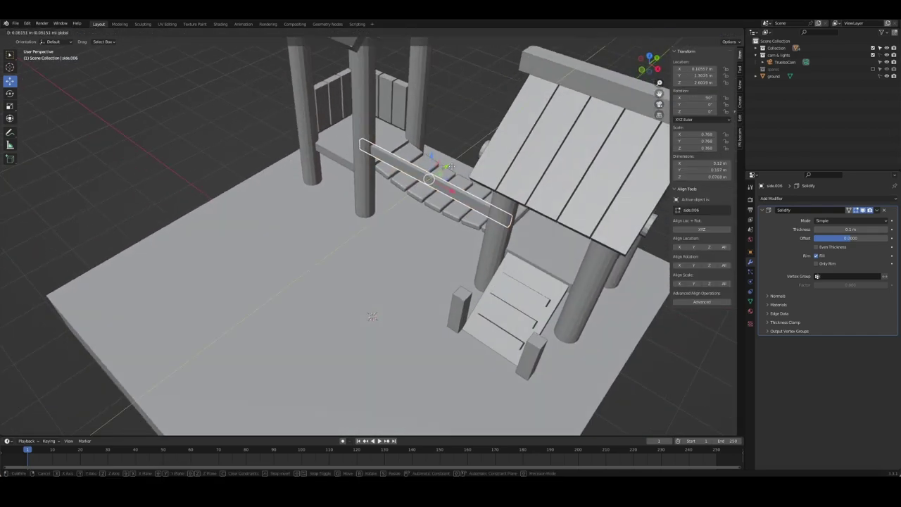
pyautogui.click(372, 316)
# - Move the beam along Y to line it up with the bridge
pyautogui.press('KP_1')
pyautogui.press('KP_3')
pyautogui.scroll(4, 452, 166)
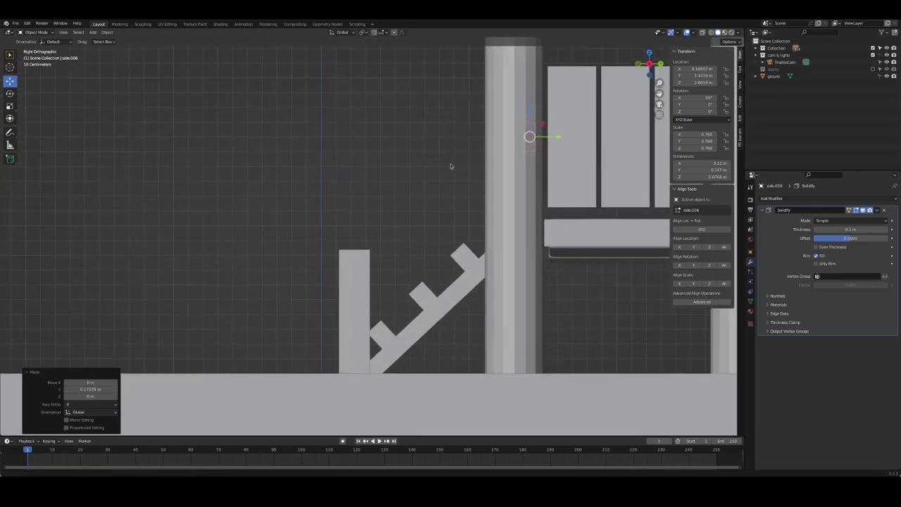
pyautogui.keyDown('shift'); pyautogui.moveTo(451, 166); pyautogui.dragTo(347, 224, button='middle'); pyautogui.keyUp('shift')
pyautogui.press('g')
pyautogui.press('y')
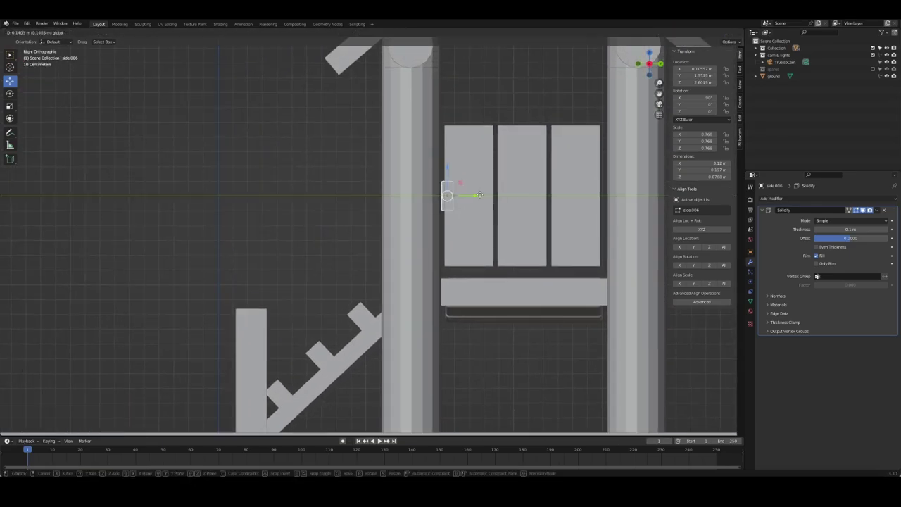
pyautogui.click(480, 195)
pyautogui.moveTo(480, 195)
pyautogui.mouseDown(button='middle')
pyautogui.moveTo(455, 221)
pyautogui.moveTo(433, 174)
pyautogui.moveTo(481, 188)
pyautogui.moveTo(471, 202)
pyautogui.mouseUp(button='middle')
# - Thin the beam along Z in Edit Mode and lower it to rail height
pyautogui.press('Tab')
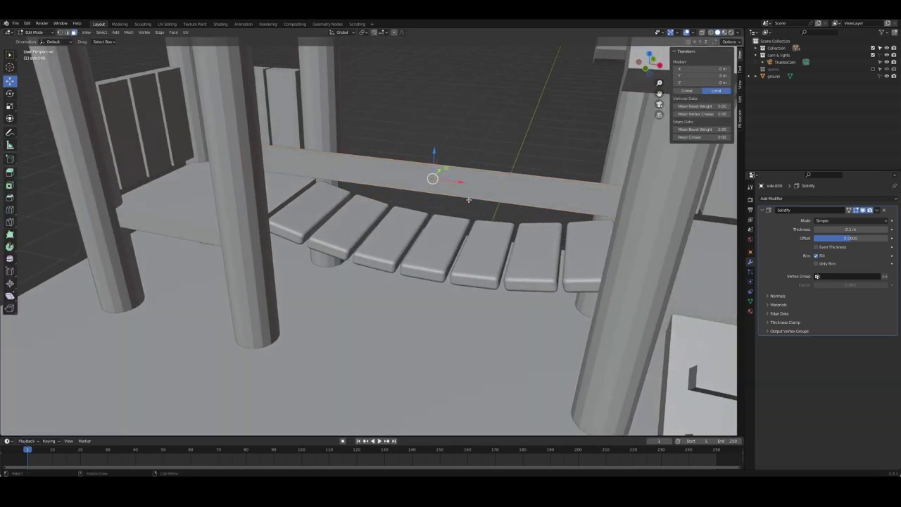
pyautogui.press('s')
pyautogui.press('z')
pyautogui.click(457, 190)
pyautogui.press('Tab')
pyautogui.moveTo(446, 135)
pyautogui.mouseDown(button='middle')
pyautogui.moveTo(423, 162)
pyautogui.moveTo(435, 172)
pyautogui.mouseUp(button='middle')
pyautogui.press('g')
pyautogui.press('z')
pyautogui.click(451, 205)
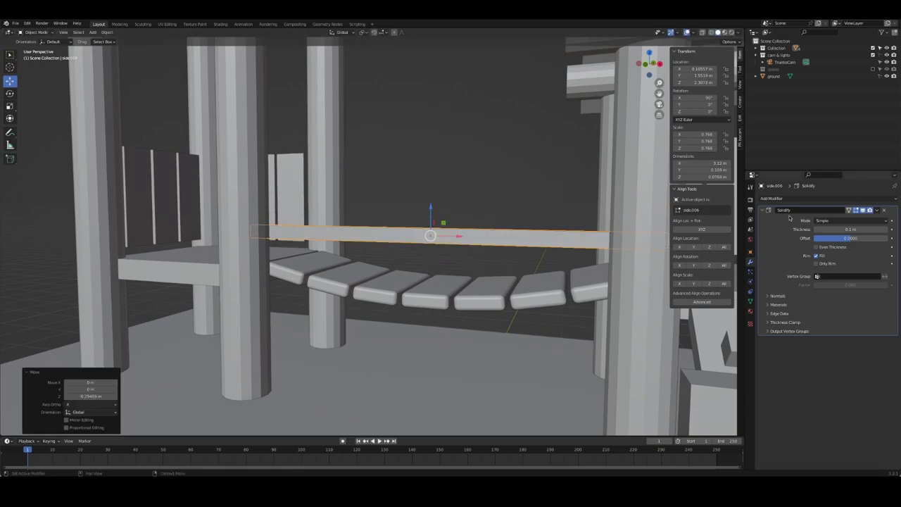
# - Add an Array modifier to the beam with relative offset X 0 and Y 1.8
pyautogui.click(772, 197)
pyautogui.click(770, 221)
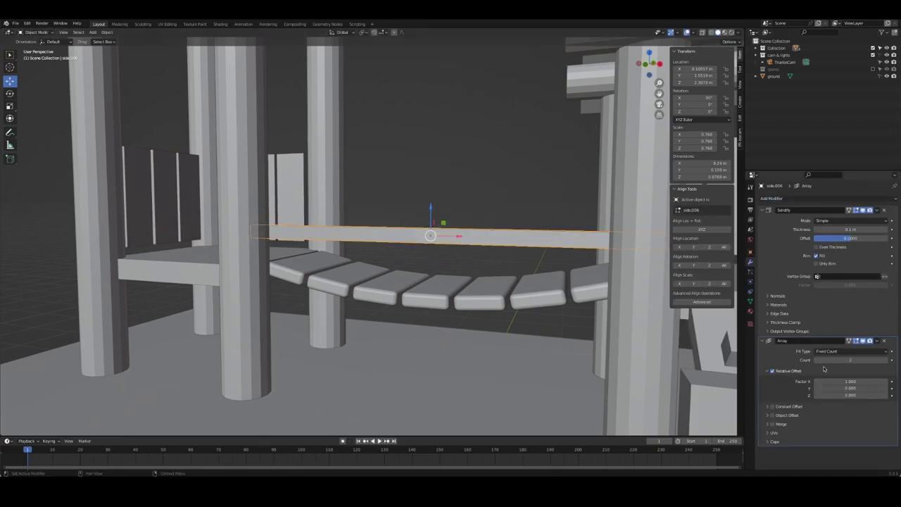
pyautogui.write('0')
pyautogui.press('Tab')
pyautogui.press('Tab')
pyautogui.write('2')
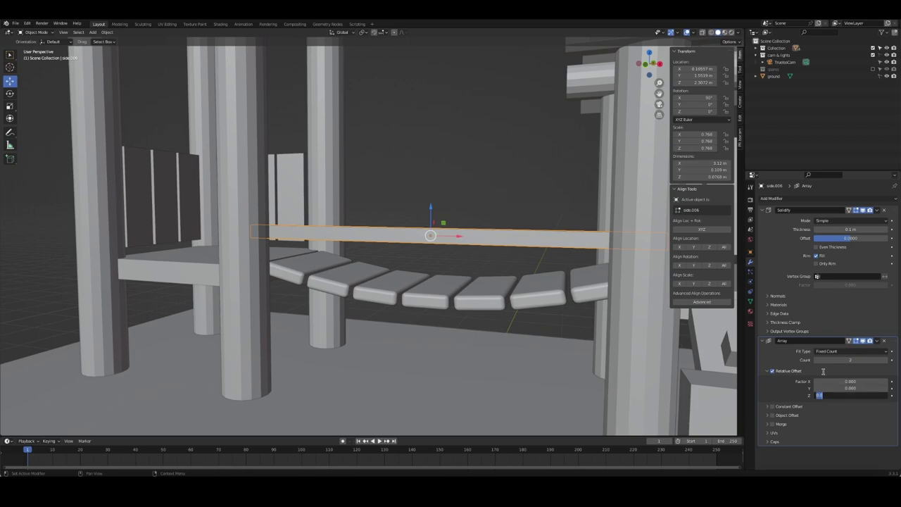
pyautogui.press('Return')
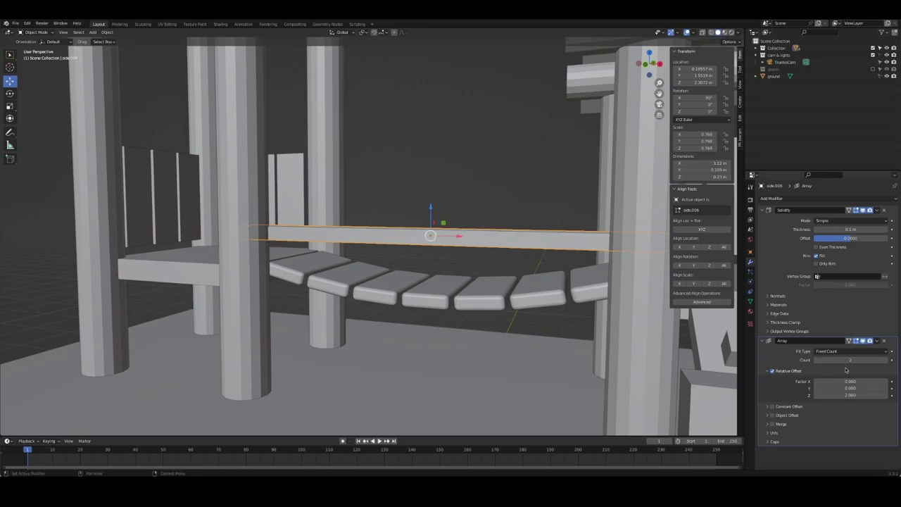
pyautogui.moveTo(850, 395); pyautogui.dragTo(839, 395)
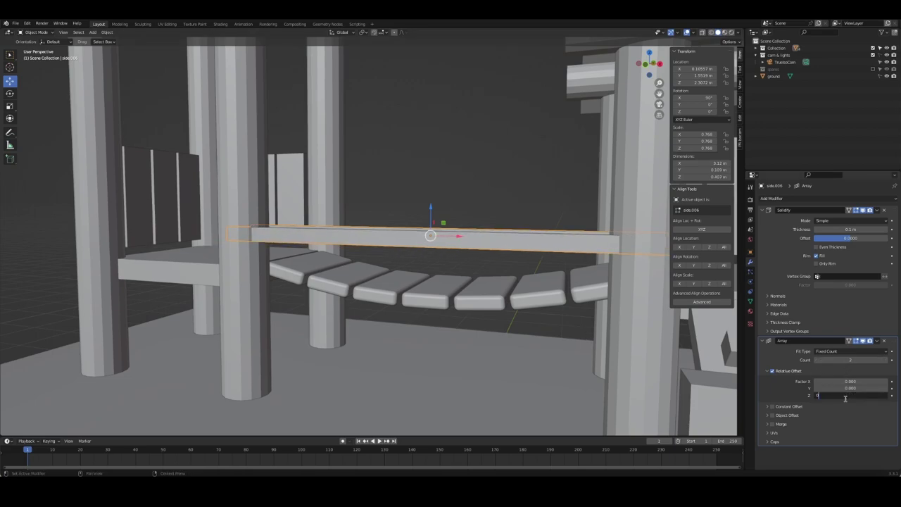
pyautogui.hotkey('shift', 'Tab')
pyautogui.write('1.8')
pyautogui.press('Return')
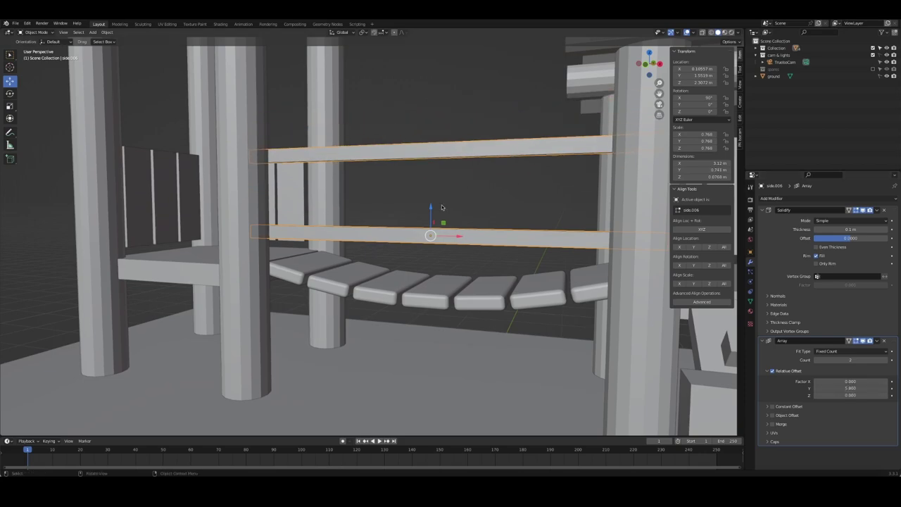
# - Set the Array Y offset to 4.5 and check both stacked rails
pyautogui.press('KP_0')
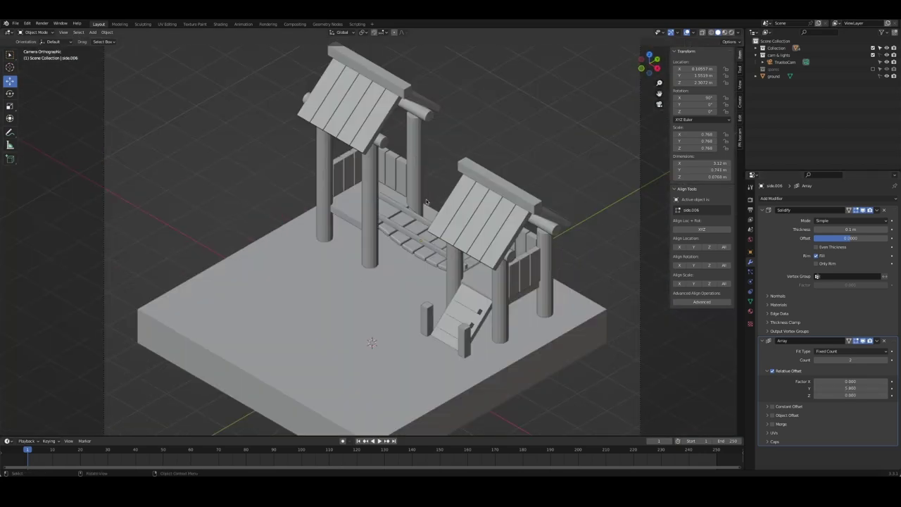
pyautogui.click(406, 212)
pyautogui.moveTo(851, 388); pyautogui.dragTo(839, 388)
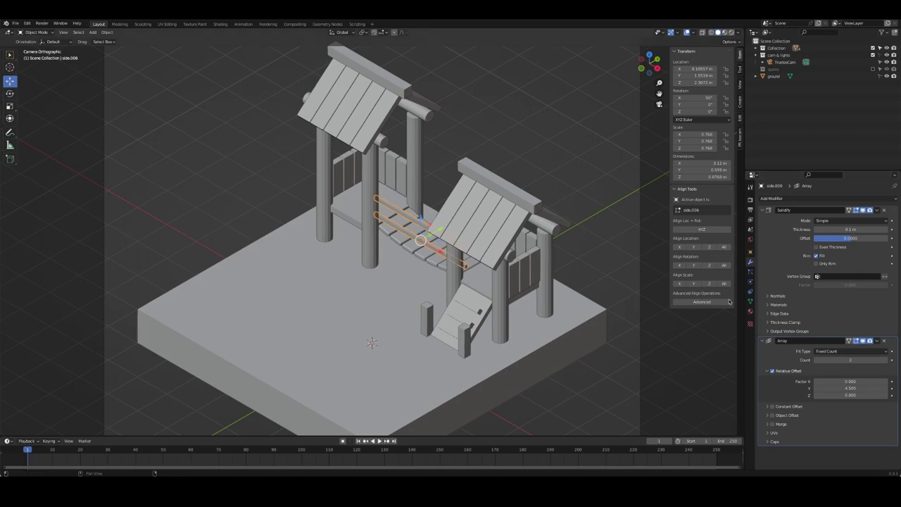
pyautogui.moveTo(443, 197); pyautogui.dragTo(453, 193, button='middle')
pyautogui.scroll(3, 436, 211)
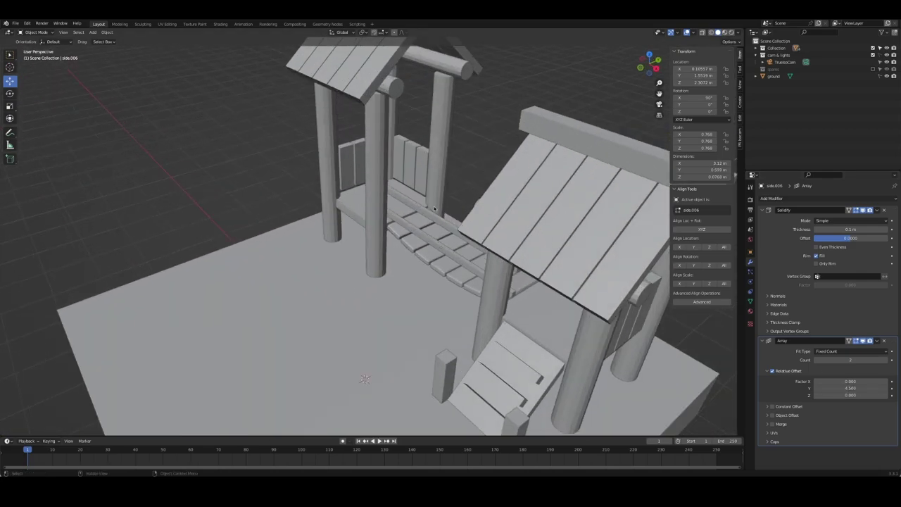
pyautogui.scroll(2, 434, 209)
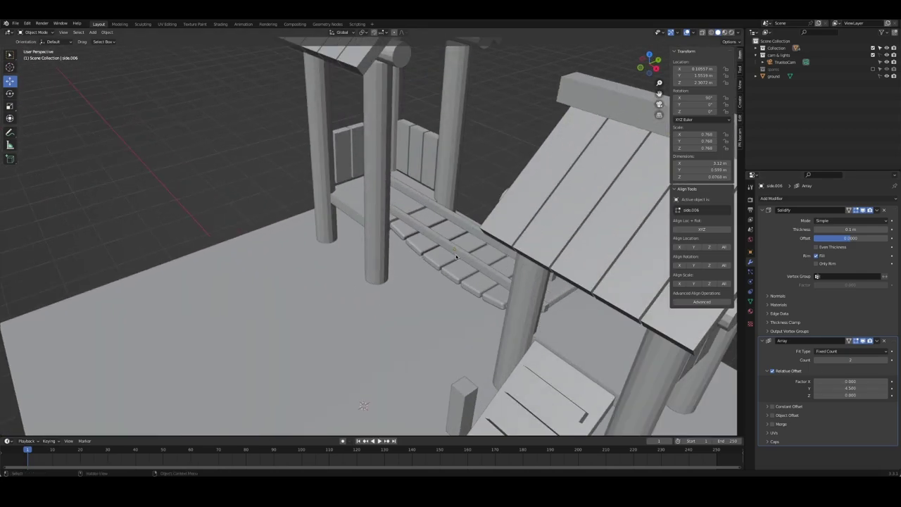
pyautogui.moveTo(491, 267); pyautogui.dragTo(569, 209, button='middle')
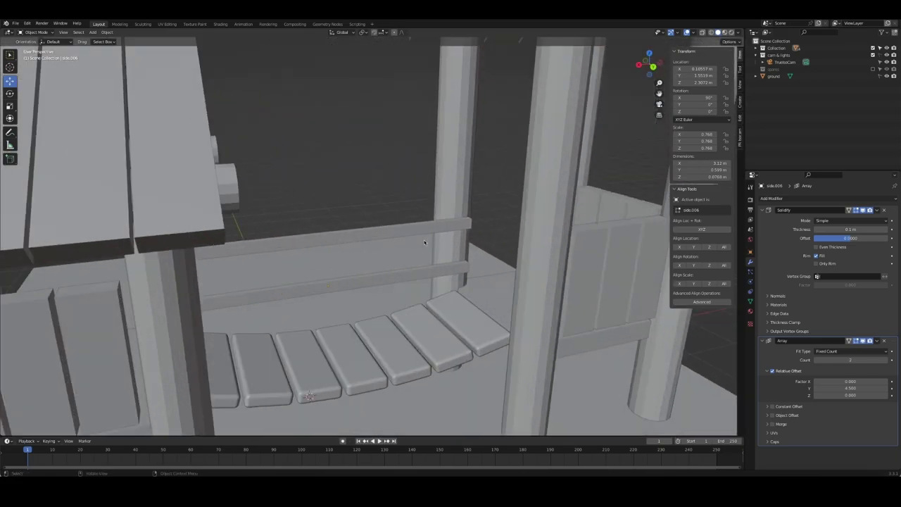
pyautogui.click(570, 209)
# - Add a Bevel modifier to the rails with 3 segments
pyautogui.click(891, 199)
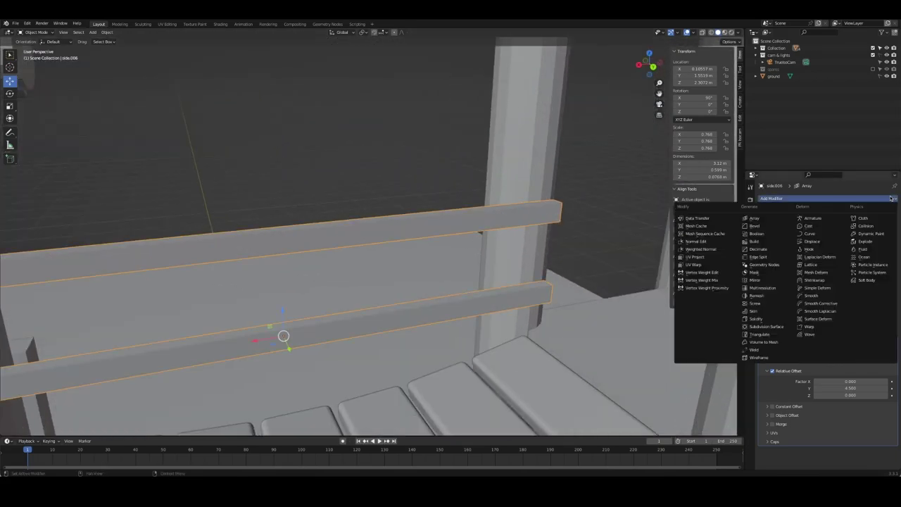
pyautogui.click(775, 228)
pyautogui.click(764, 221)
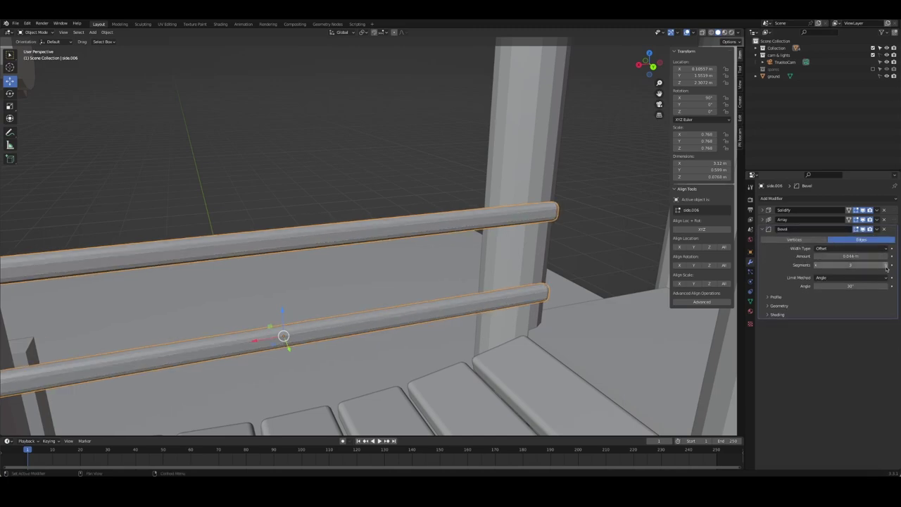
pyautogui.moveTo(851, 265); pyautogui.dragTo(866, 265)
# - Apply the rails' scale and set the bevel amount to 0.023 m
pyautogui.rightClick(517, 229)
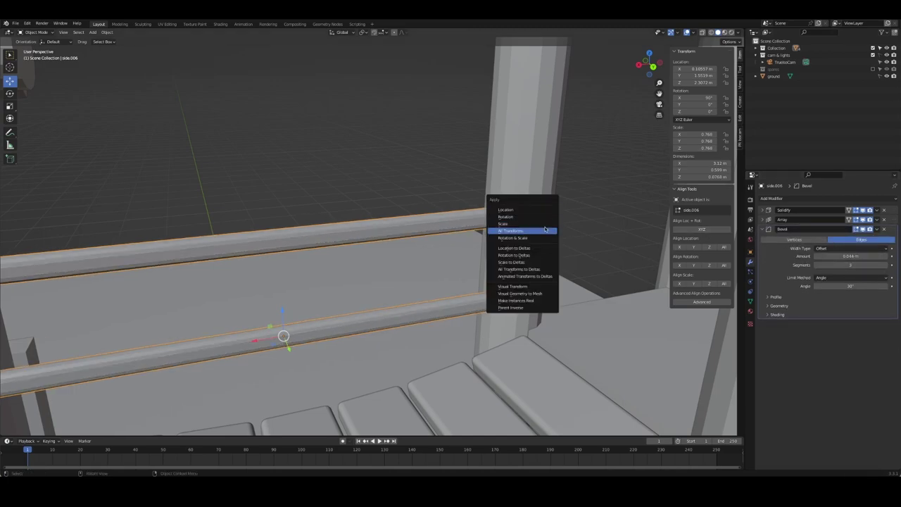
pyautogui.click(518, 229)
pyautogui.rightClick(516, 218)
pyautogui.hotkey('ctrl', 'a')
pyautogui.click(518, 211)
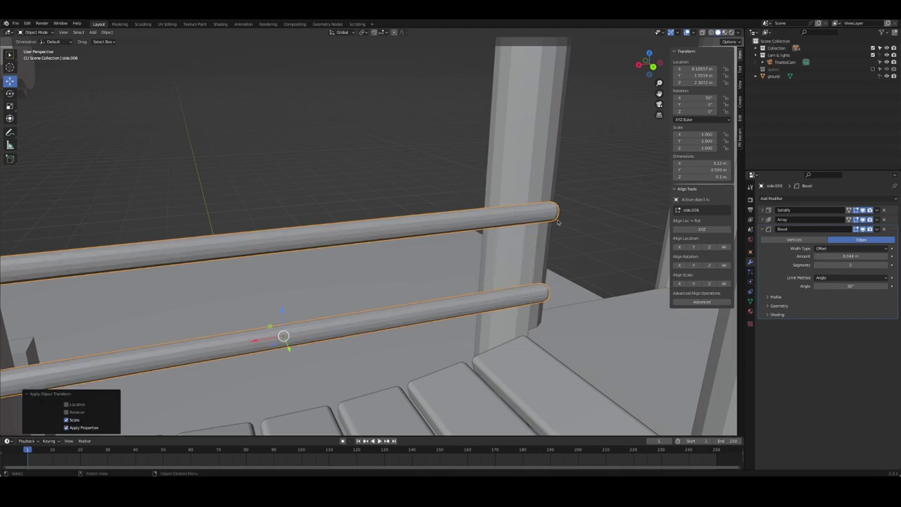
pyautogui.moveTo(850, 256)
pyautogui.mouseDown()
pyautogui.moveTo(866, 256)
pyautogui.moveTo(855, 256)
pyautogui.mouseUp()
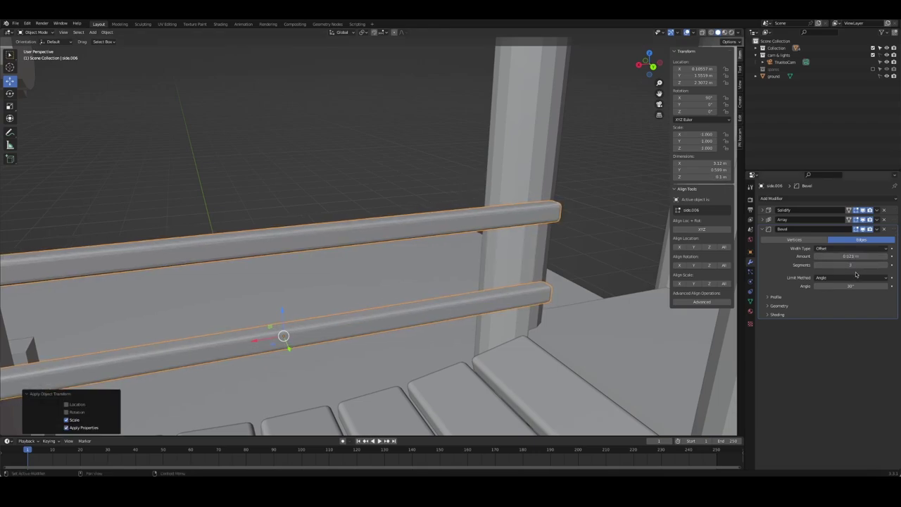
# - Shade the rails auto smooth and enable Harden Normals in the bevel shading
pyautogui.rightClick(488, 194)
pyautogui.click(488, 191)
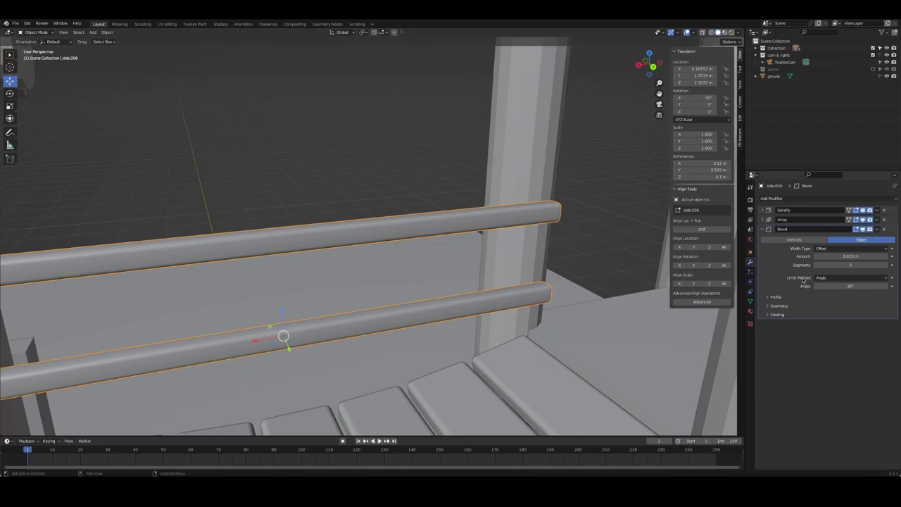
pyautogui.click(777, 314)
pyautogui.click(817, 325)
pyautogui.moveTo(606, 275)
pyautogui.mouseDown(button='middle')
pyautogui.moveTo(588, 222)
pyautogui.moveTo(535, 232)
pyautogui.mouseUp(button='middle')
# - Stretch the rail mesh 2.426 along Z in Edit Mode to make it taller
pyautogui.press('Tab')
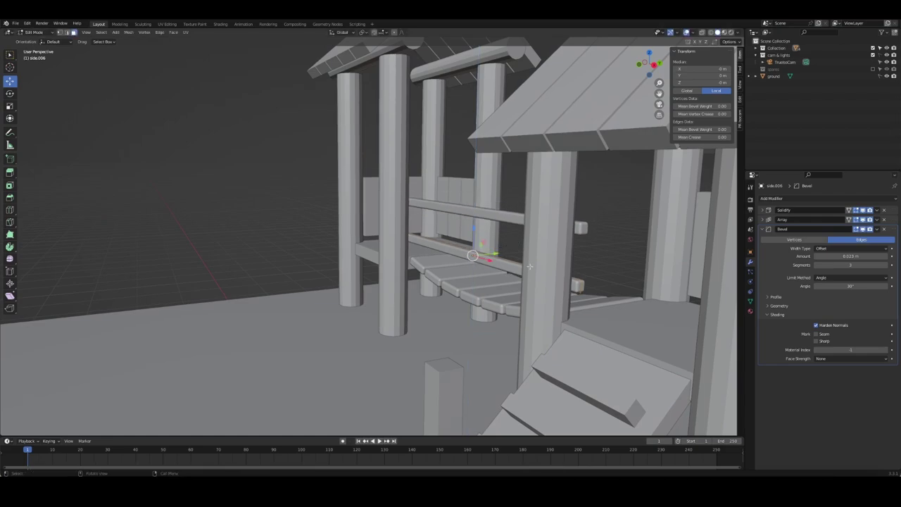
pyautogui.press('s')
pyautogui.press('z')
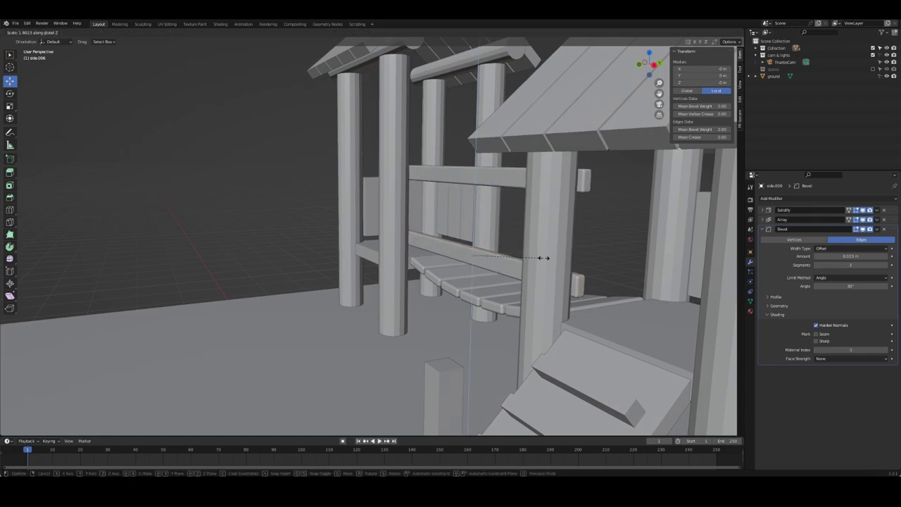
pyautogui.click(566, 257)
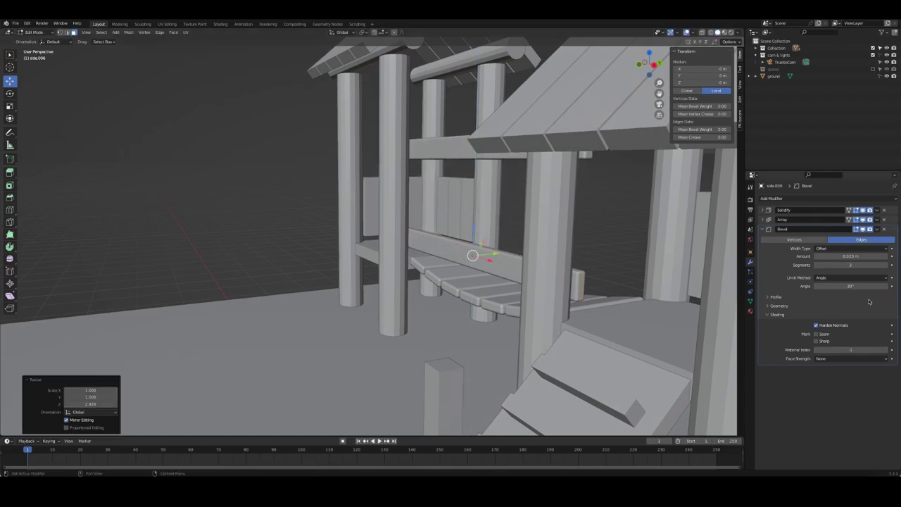
# - Reduce the Array Y offset to 2.2 so the two rails sit closer together
pyautogui.click(764, 220)
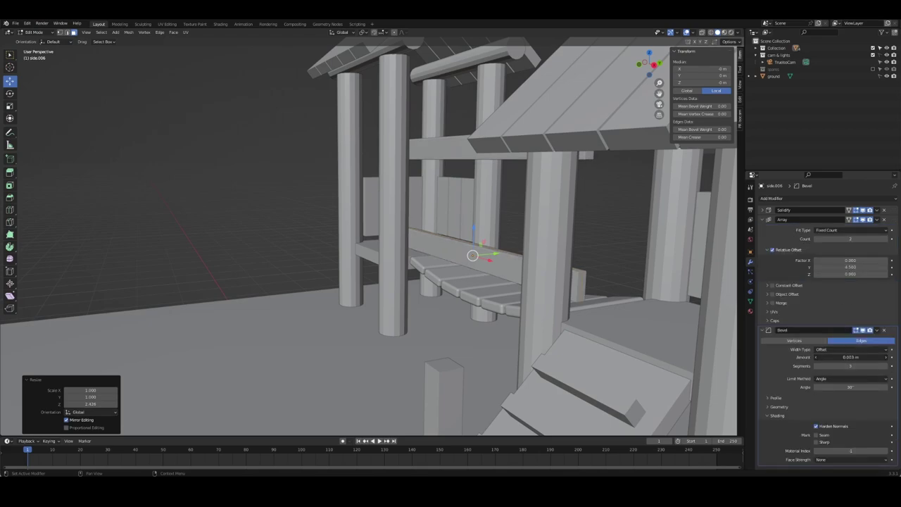
pyautogui.moveTo(852, 358); pyautogui.dragTo(857, 357)
pyautogui.hotkey('ctrl', 'z')
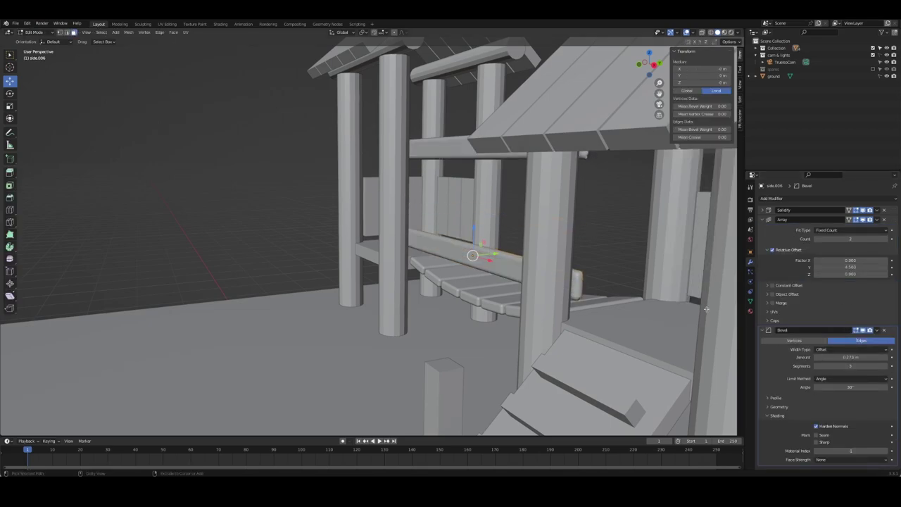
pyautogui.keyDown('ctrl'); pyautogui.click(763, 219); pyautogui.keyUp('ctrl')
pyautogui.click(763, 220)
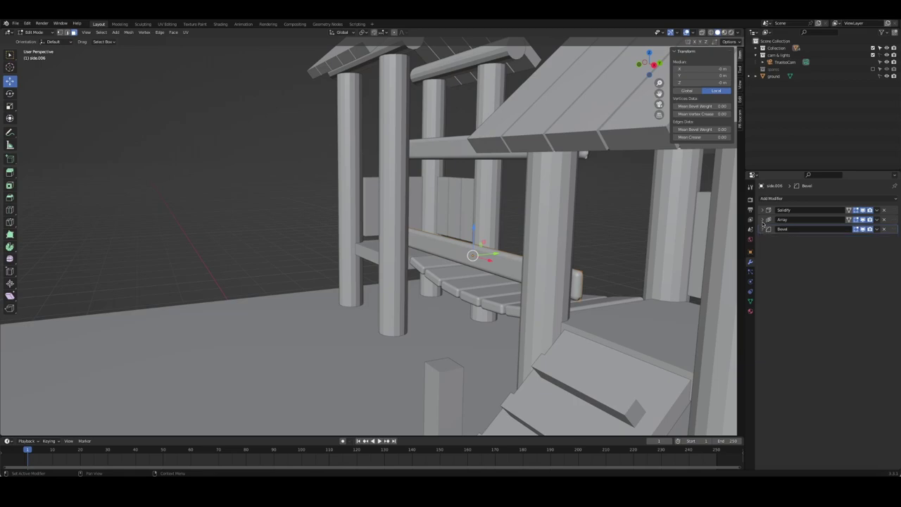
pyautogui.click(764, 220)
pyautogui.doubleClick(850, 268)
pyautogui.write('2.7')
pyautogui.press('Return')
pyautogui.moveTo(850, 267); pyautogui.dragTo(854, 268)
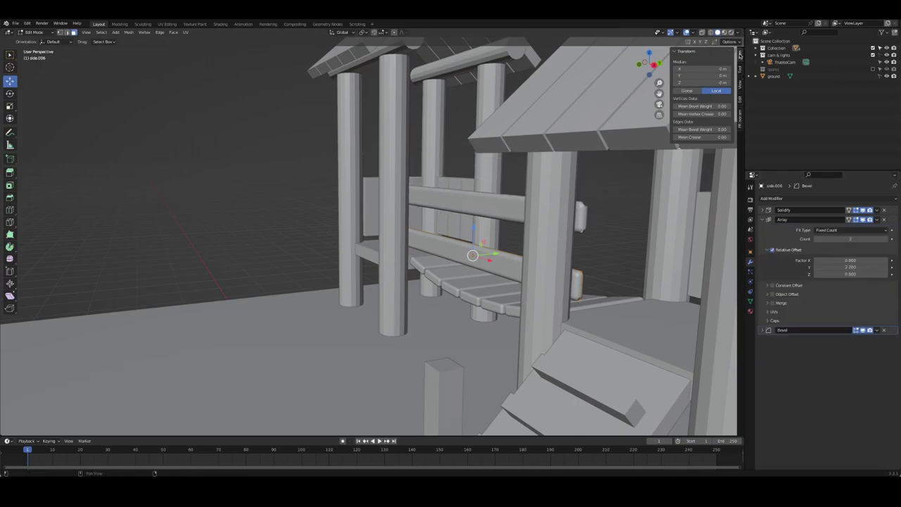
pyautogui.press('Tab')
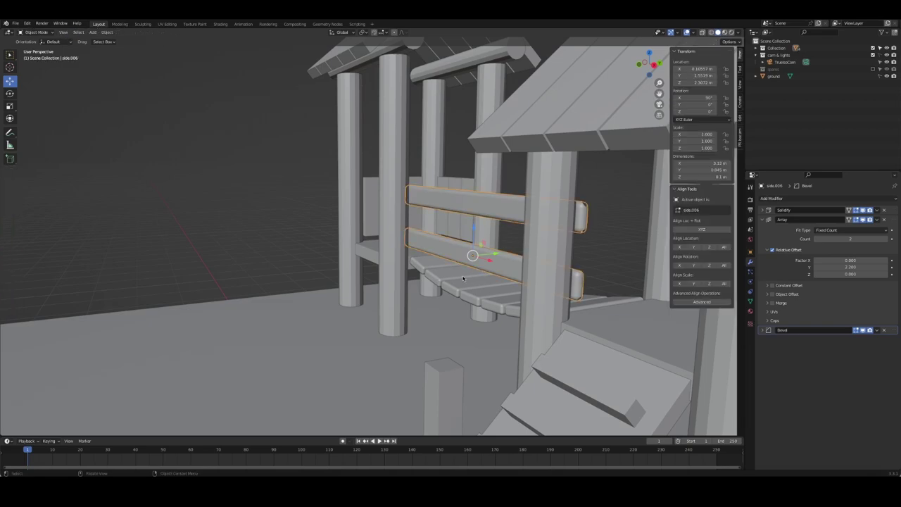
# - Reorder the modifier stack so Solidify sits above Bevel, and widen the bevel to about 0.25
pyautogui.moveTo(464, 279); pyautogui.dragTo(507, 267, button='middle')
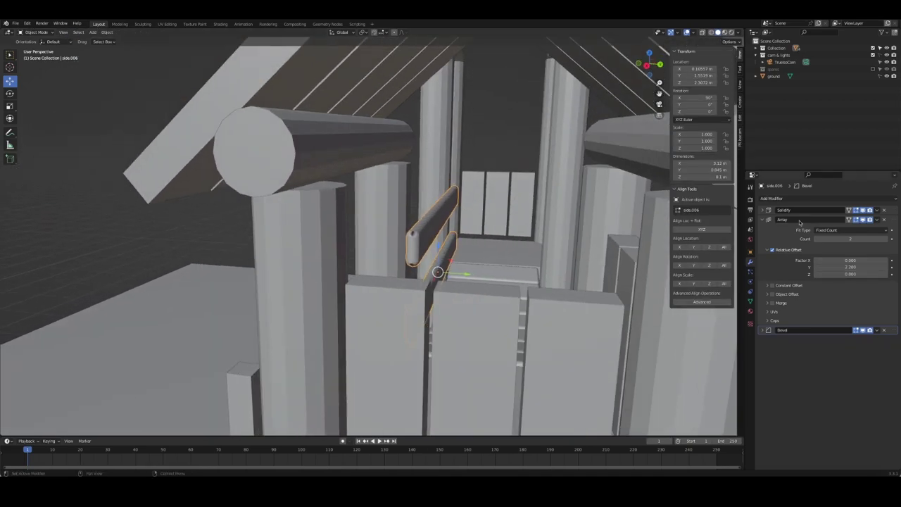
pyautogui.click(762, 219)
pyautogui.click(762, 230)
pyautogui.moveTo(893, 230); pyautogui.dragTo(896, 206)
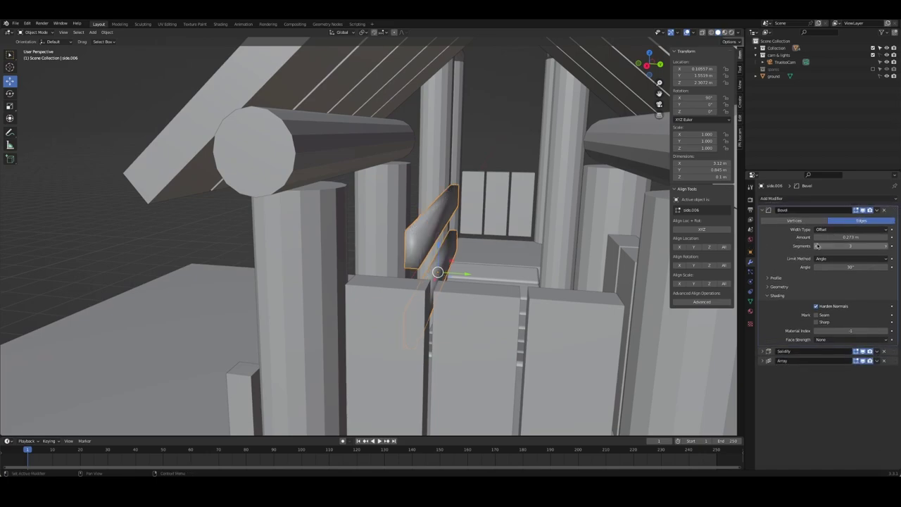
pyautogui.moveTo(893, 351); pyautogui.dragTo(893, 209)
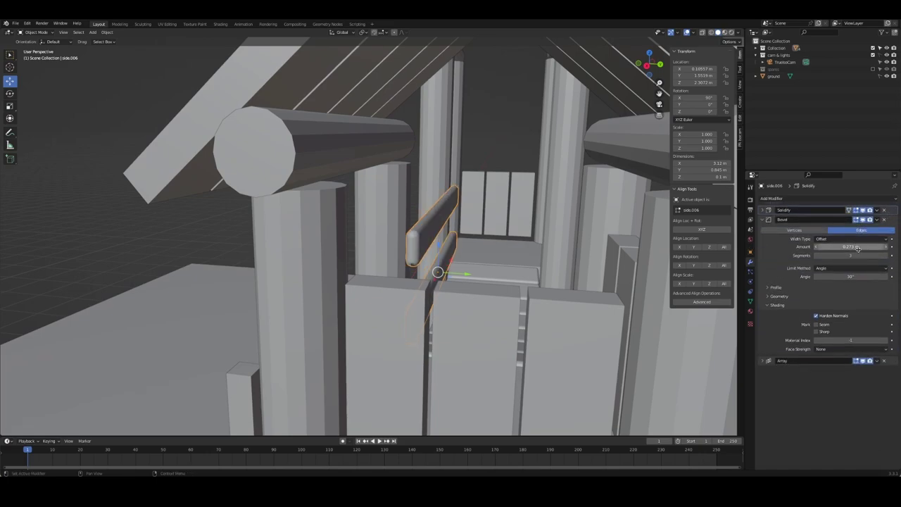
pyautogui.moveTo(849, 246); pyautogui.dragTo(869, 246)
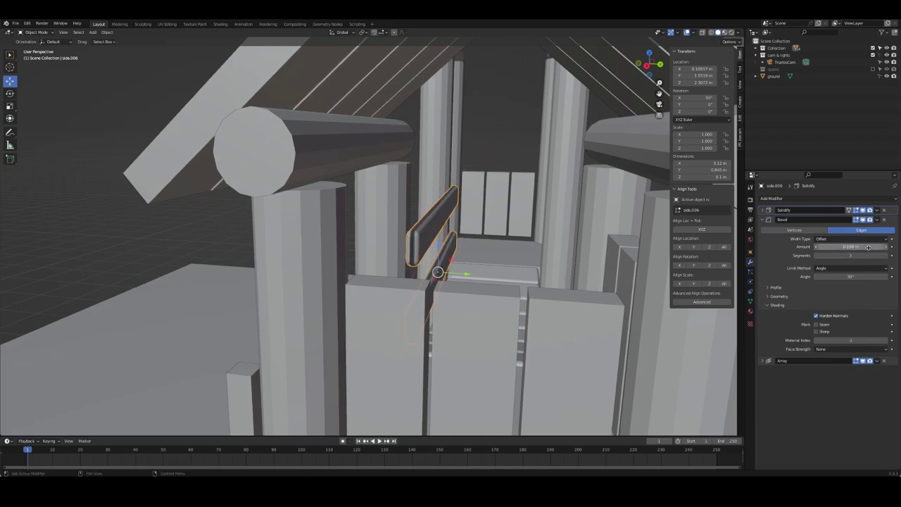
# - Isolate the rails in Local View, try bevel widths 1 and 0.35 m, then delete the Bevel
pyautogui.press('KP_Divide')
pyautogui.moveTo(556, 262)
pyautogui.mouseDown(button='middle')
pyautogui.moveTo(474, 258)
pyautogui.moveTo(504, 275)
pyautogui.mouseUp(button='middle')
pyautogui.click(851, 247)
pyautogui.write('1')
pyautogui.press('Return')
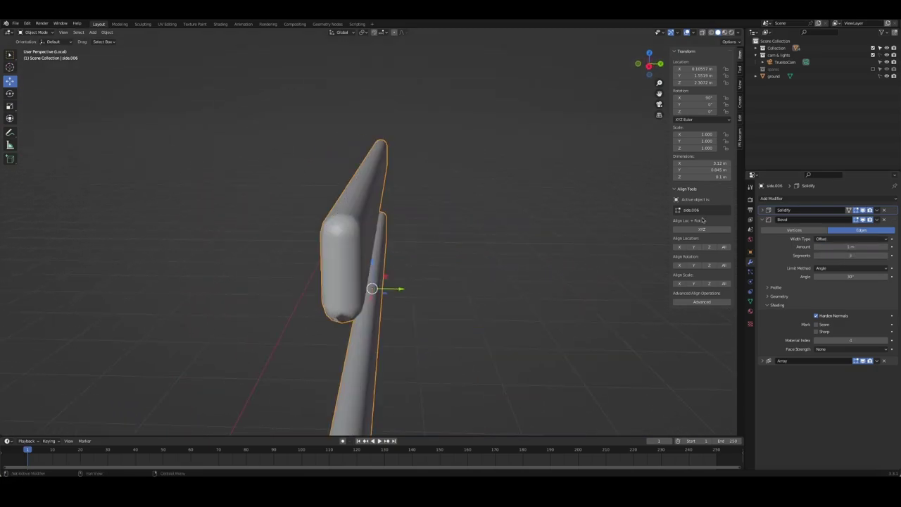
pyautogui.click(850, 246)
pyautogui.write('0.35')
pyautogui.press('Return')
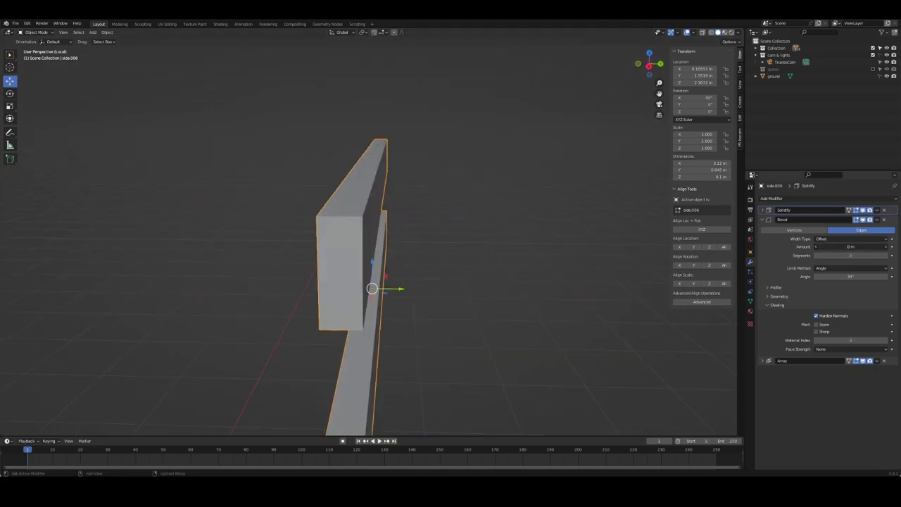
pyautogui.click(884, 219)
pyautogui.moveTo(550, 274); pyautogui.dragTo(530, 256, button='middle')
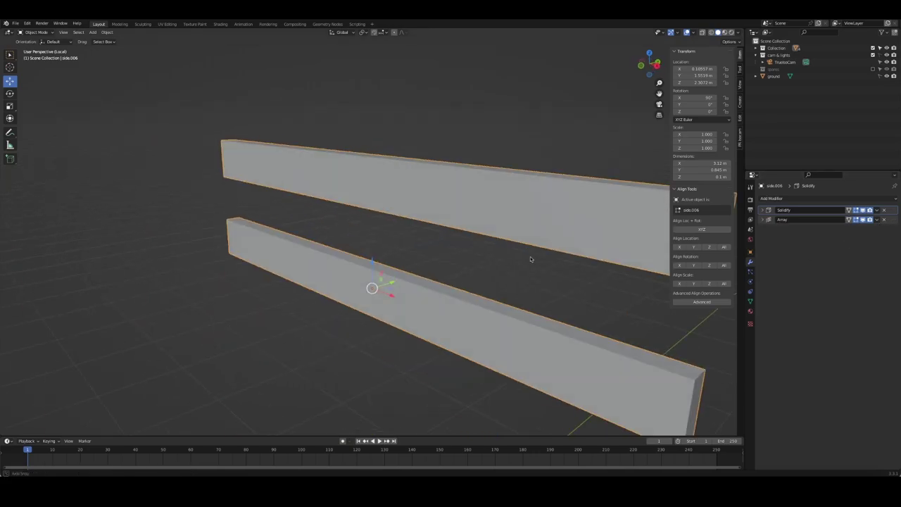
pyautogui.scroll(-3, 531, 257)
# - Add a new Bevel after the Array with 3 segments and a 0.026 m amount
pyautogui.click(772, 198)
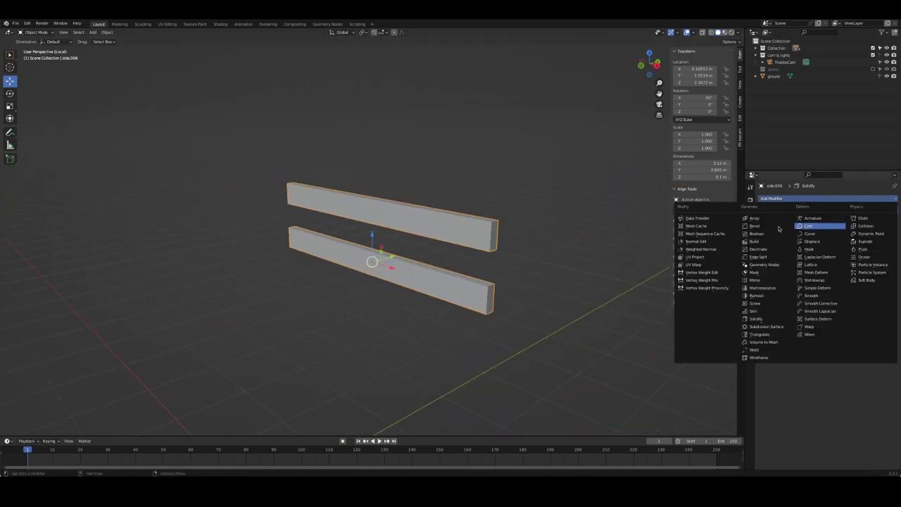
pyautogui.click(766, 227)
pyautogui.moveTo(850, 265)
pyautogui.mouseDown()
pyautogui.moveTo(866, 265)
pyautogui.moveTo(841, 256)
pyautogui.mouseUp()
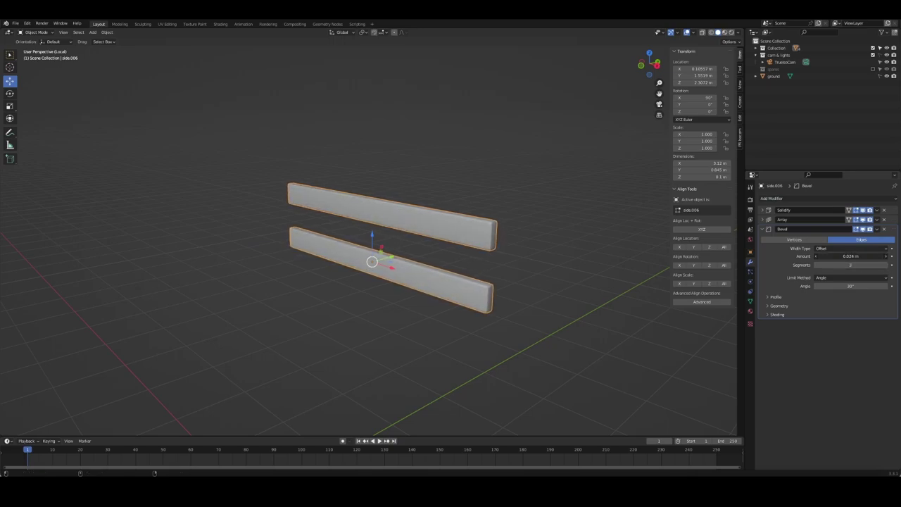
pyautogui.moveTo(550, 255)
pyautogui.mouseDown(button='middle')
pyautogui.moveTo(497, 247)
pyautogui.moveTo(524, 240)
pyautogui.mouseUp(button='middle')
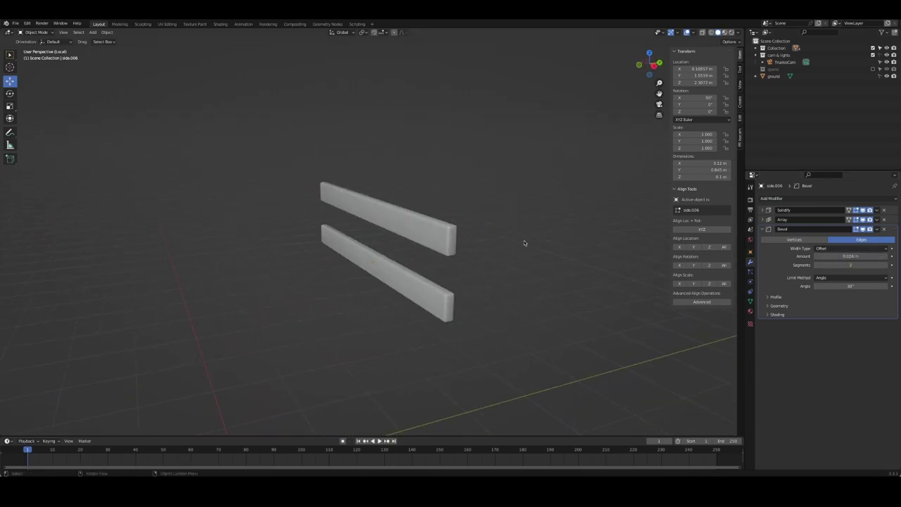
# - Exit Local View back to the full diorama and reselect the rails
pyautogui.press('KP_Divide')
pyautogui.click(777, 315)
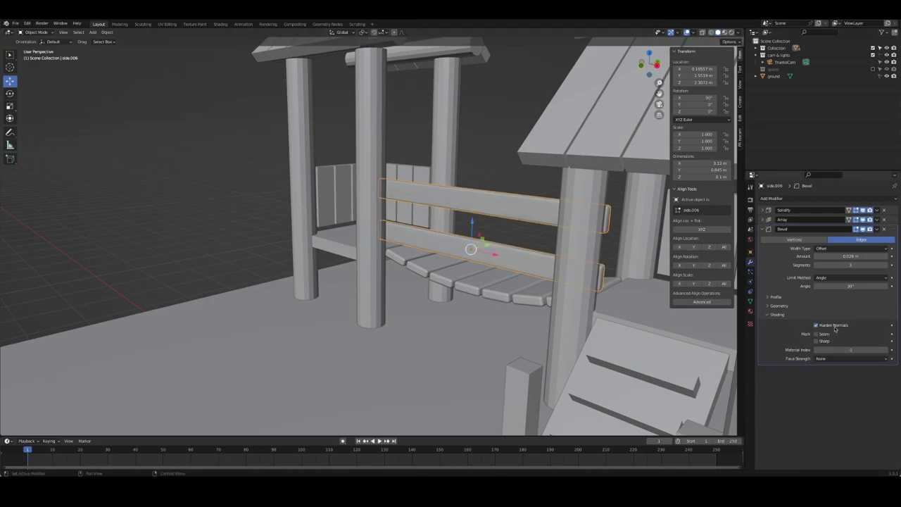
pyautogui.hotkey('alt', 'a')
pyautogui.moveTo(499, 233)
pyautogui.mouseDown(button='middle')
pyautogui.moveTo(400, 235)
pyautogui.moveTo(282, 195)
pyautogui.mouseUp(button='middle')
pyautogui.click(460, 229)
# - Add a Mirror modifier to the rails with side.005 as the mirror object
pyautogui.click(822, 198)
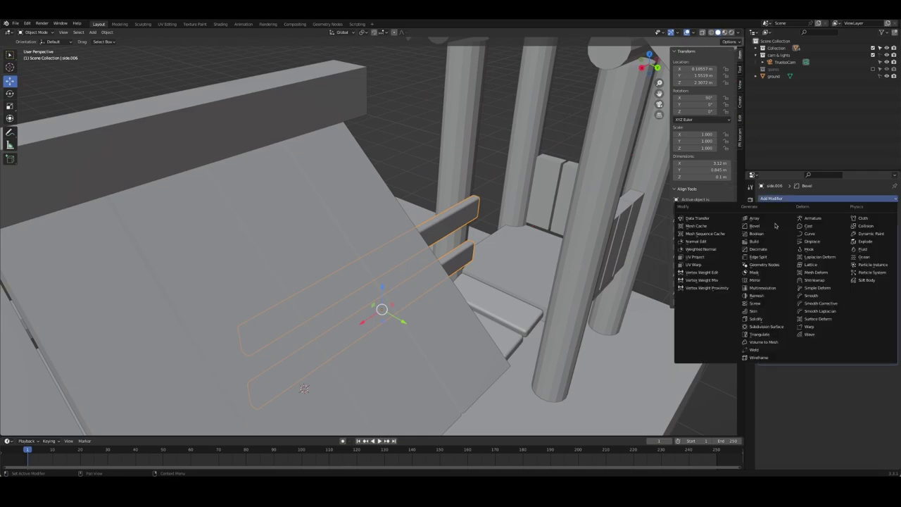
pyautogui.click(748, 281)
pyautogui.moveTo(740, 290); pyautogui.dragTo(40, 312, button='middle')
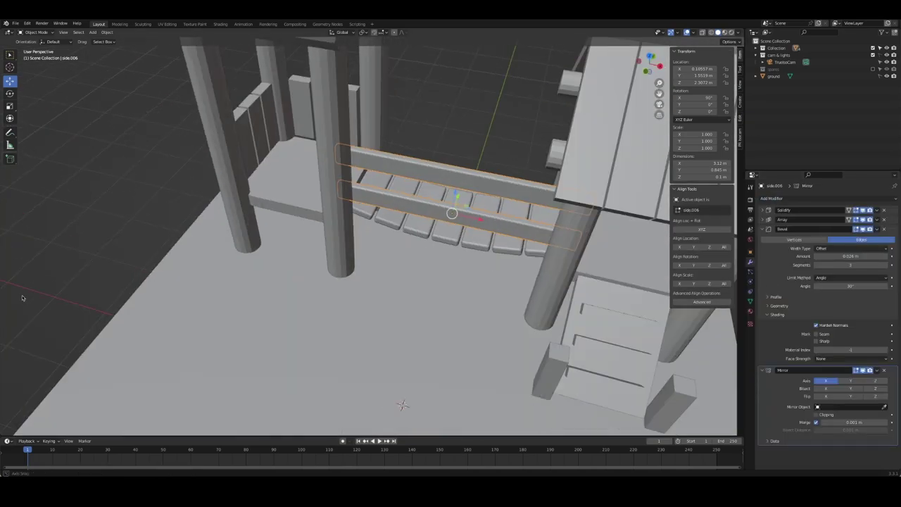
pyautogui.click(769, 229)
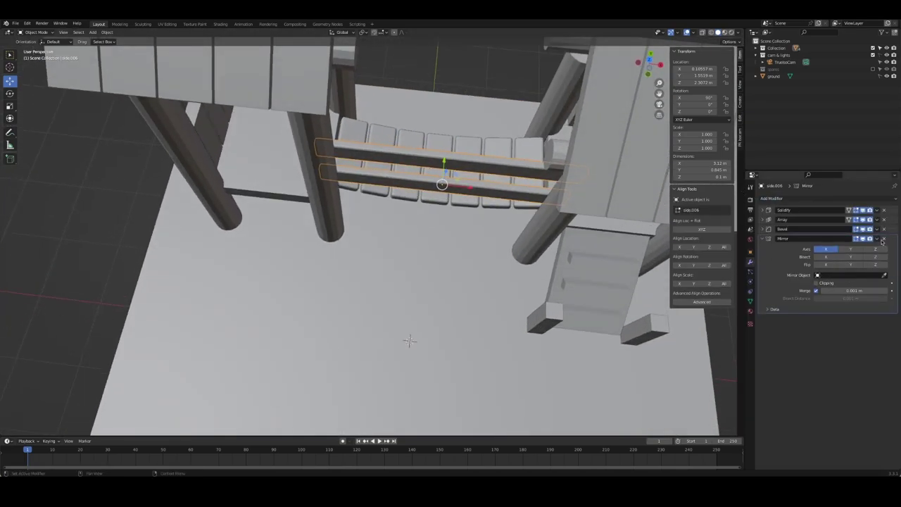
pyautogui.click(641, 195)
pyautogui.moveTo(468, 269); pyautogui.dragTo(634, 254, button='middle')
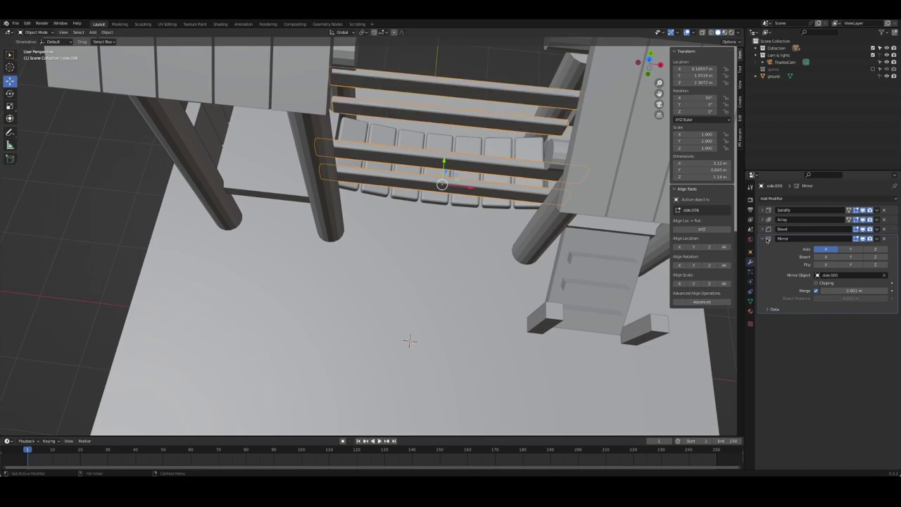
pyautogui.click(768, 239)
pyautogui.moveTo(483, 228); pyautogui.dragTo(198, 149, button='middle')
pyautogui.scroll(-3, 197, 149)
# - Save playground.blend, view through the camera, and select the roof and bench slats
pyautogui.press('KP_0')
pyautogui.hotkey('ctrl', 's')
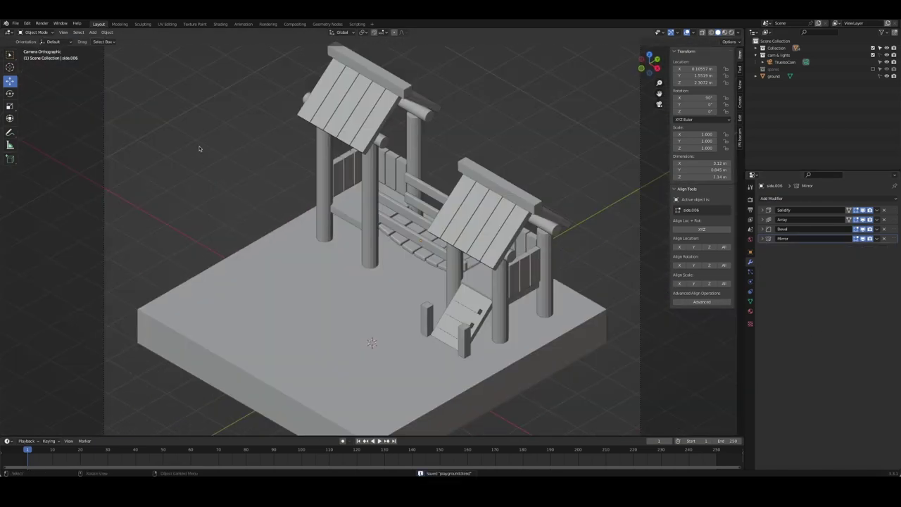
pyautogui.scroll(2, 383, 252)
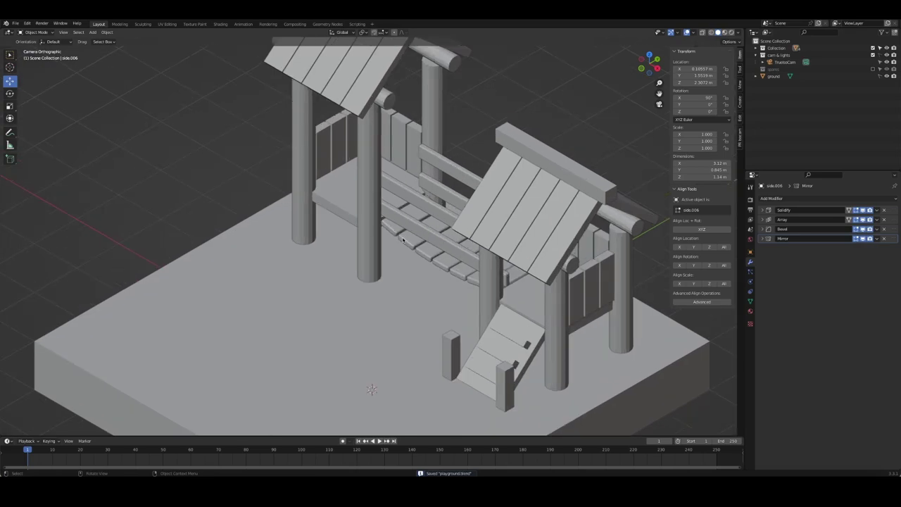
pyautogui.click(476, 207)
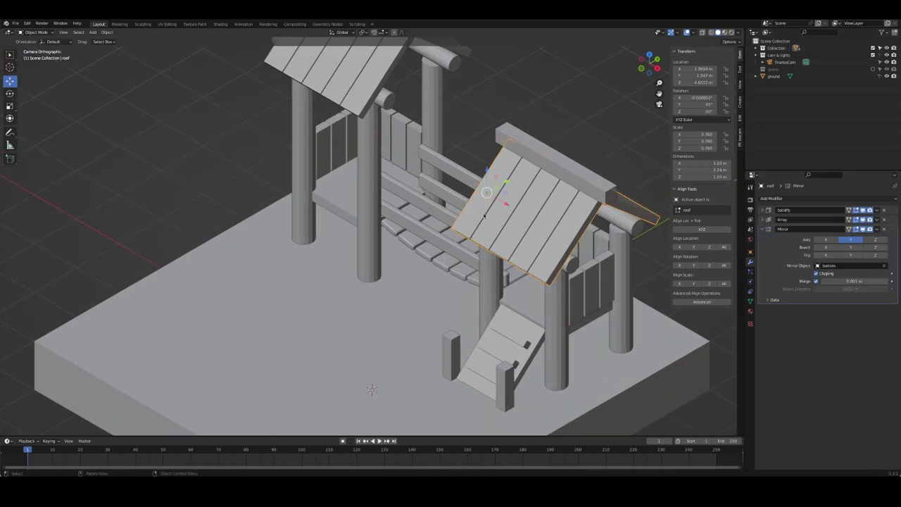
pyautogui.click(435, 262)
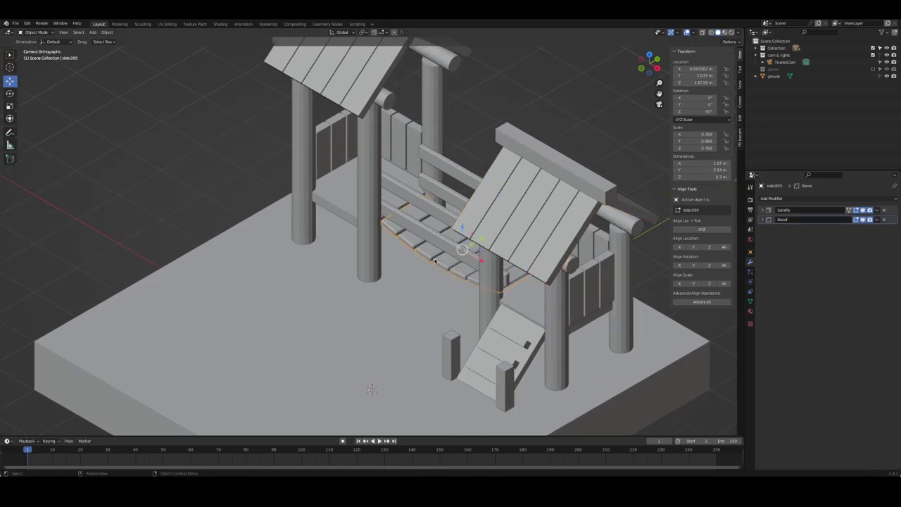
pyautogui.hotkey('ctrl', 'z')
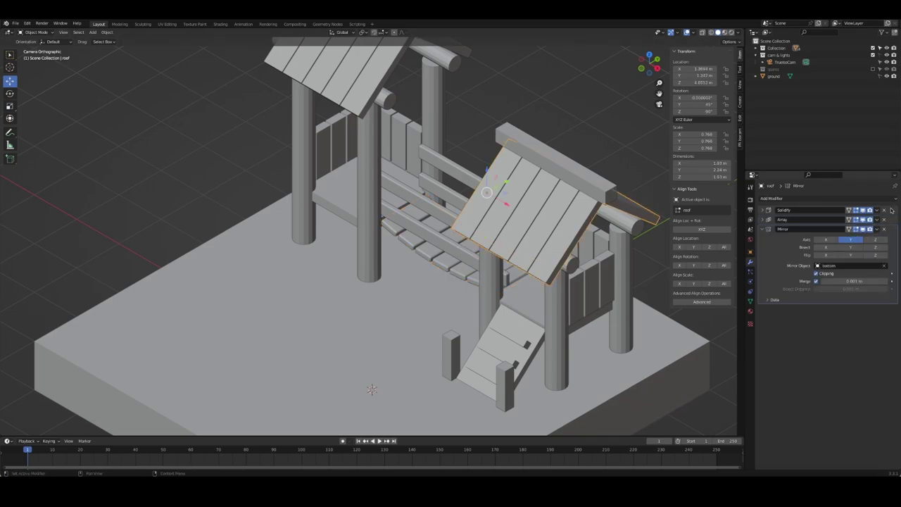
pyautogui.hotkey('ctrl', 'z')
# - Add a Bevel modifier to the roof, move it just below Solidify, and reduce its width
pyautogui.click(641, 268)
pyautogui.click(535, 211)
pyautogui.click(772, 198)
pyautogui.click(760, 211)
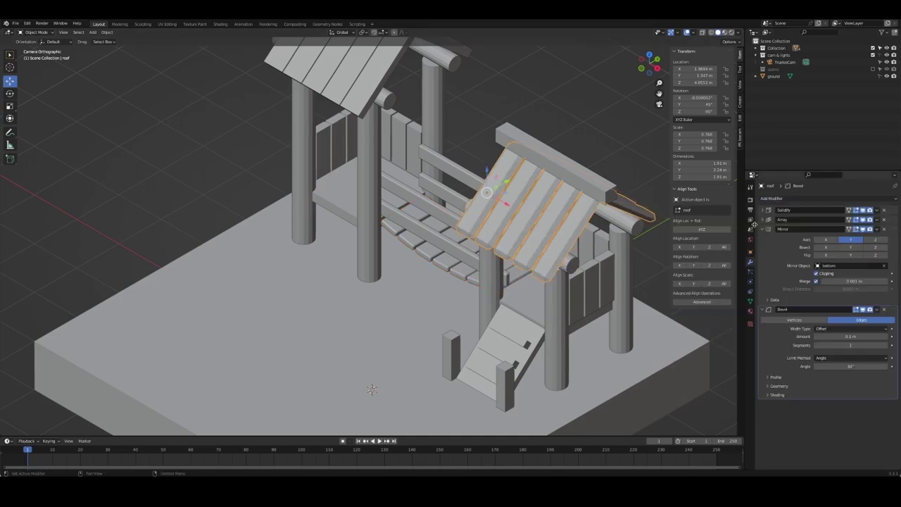
pyautogui.moveTo(896, 310); pyautogui.dragTo(894, 220)
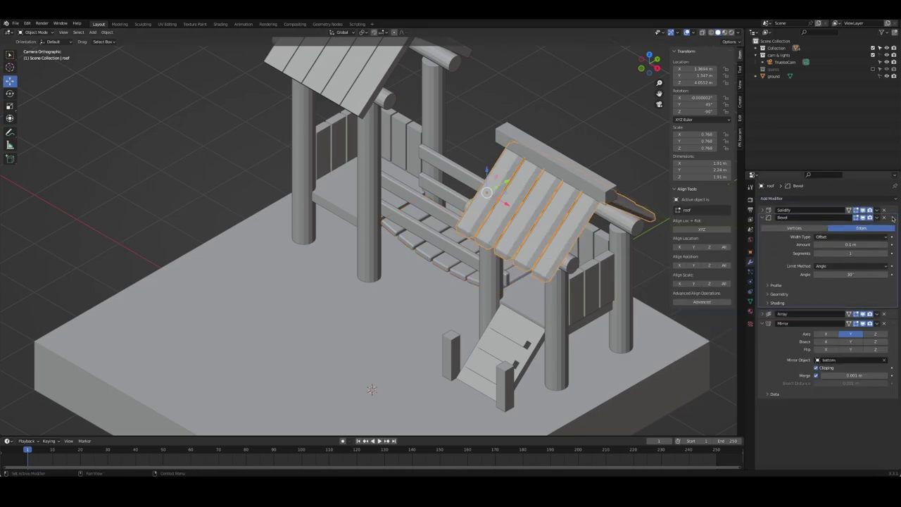
pyautogui.click(764, 327)
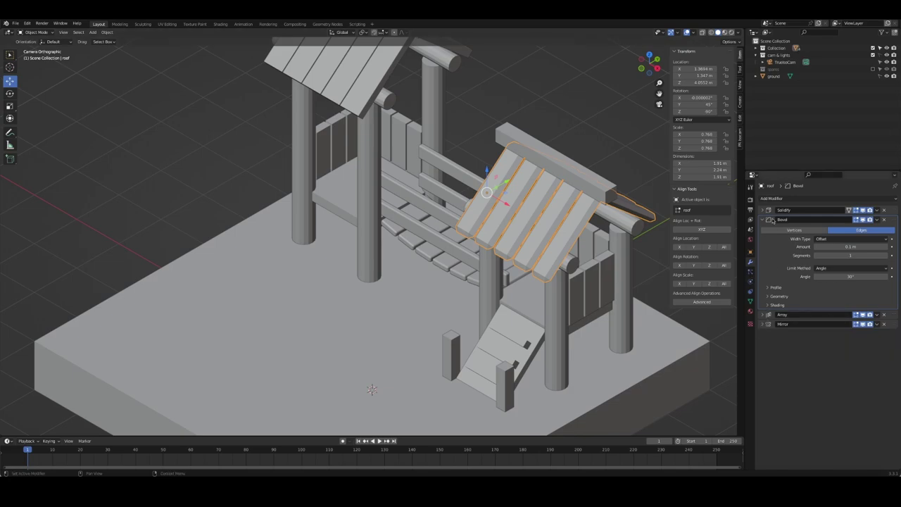
pyautogui.click(775, 222)
pyautogui.click(763, 219)
pyautogui.moveTo(845, 246); pyautogui.dragTo(866, 247)
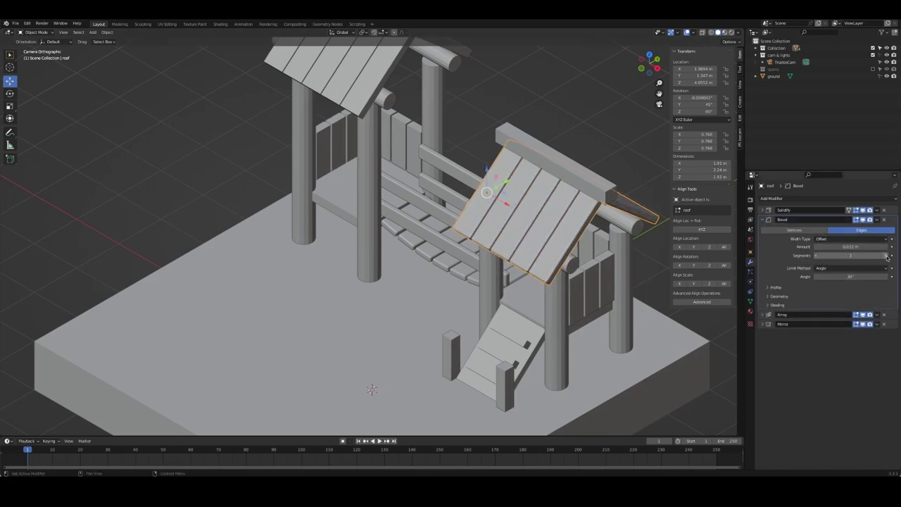
# - Smooth-shade the roof and set its bevel to 0.052 m with Harden Normals on
pyautogui.scroll(3, 543, 254)
pyautogui.scroll(3, 543, 253)
pyautogui.scroll(2, 543, 254)
pyautogui.rightClick(543, 193)
pyautogui.click(546, 191)
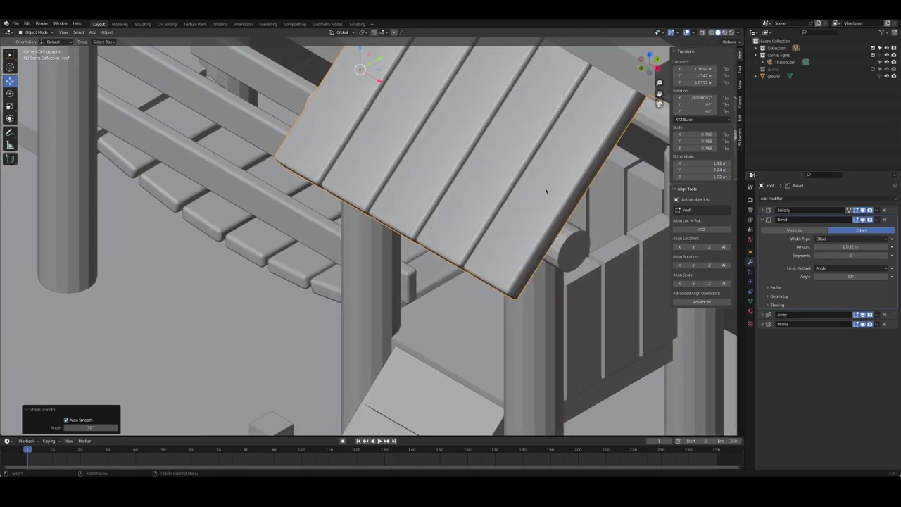
pyautogui.click(777, 307)
pyautogui.click(830, 316)
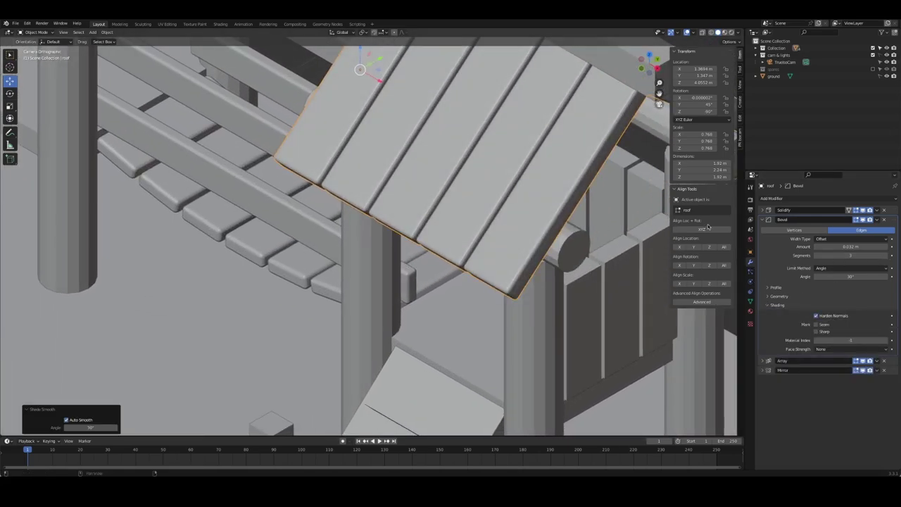
pyautogui.moveTo(842, 246); pyautogui.dragTo(855, 246)
# - Copy the roof's Bevel onto the top bar beam with Copy to Selected
pyautogui.click(282, 314)
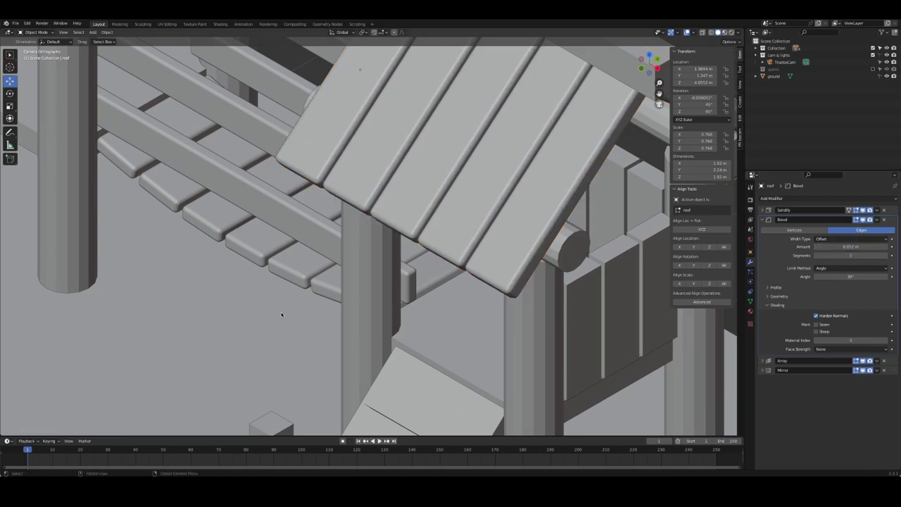
pyautogui.press('KP_0')
pyautogui.scroll(3, 450, 232)
pyautogui.moveTo(450, 232); pyautogui.dragTo(578, 197, button='middle')
pyautogui.click(594, 183)
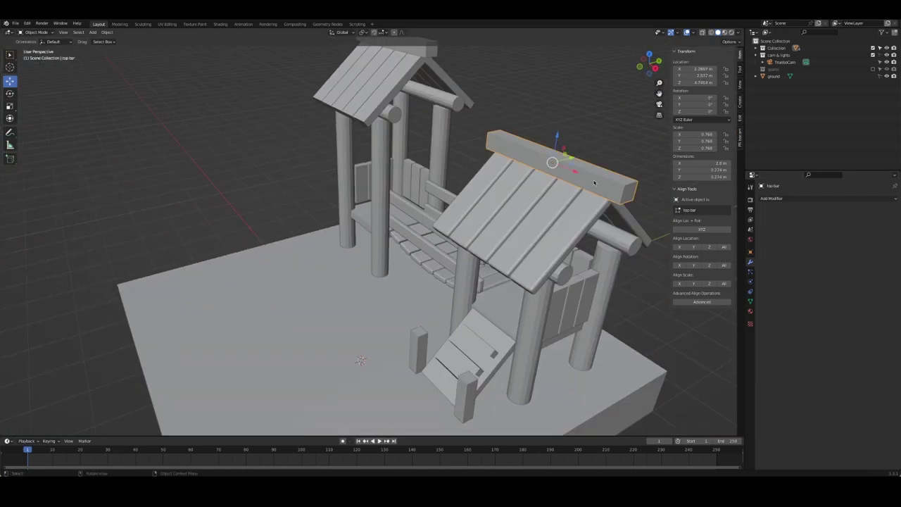
pyautogui.click(571, 228)
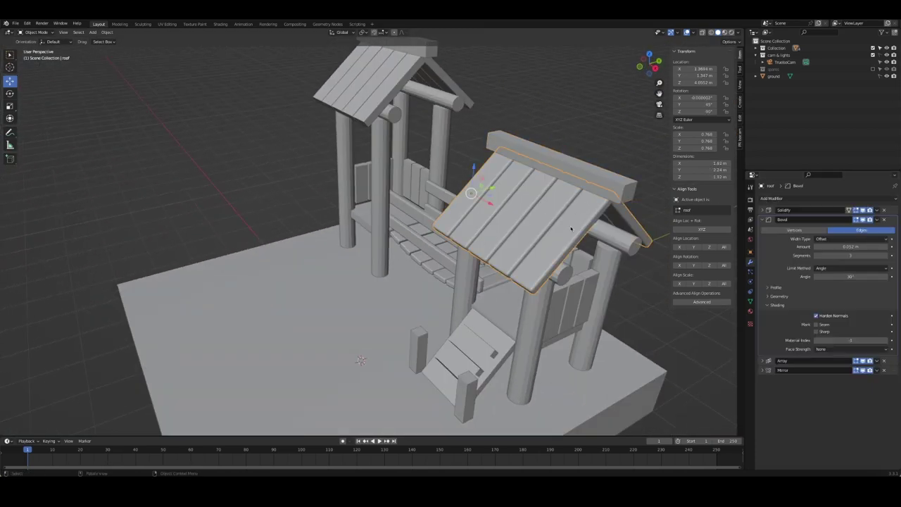
pyautogui.click(877, 220)
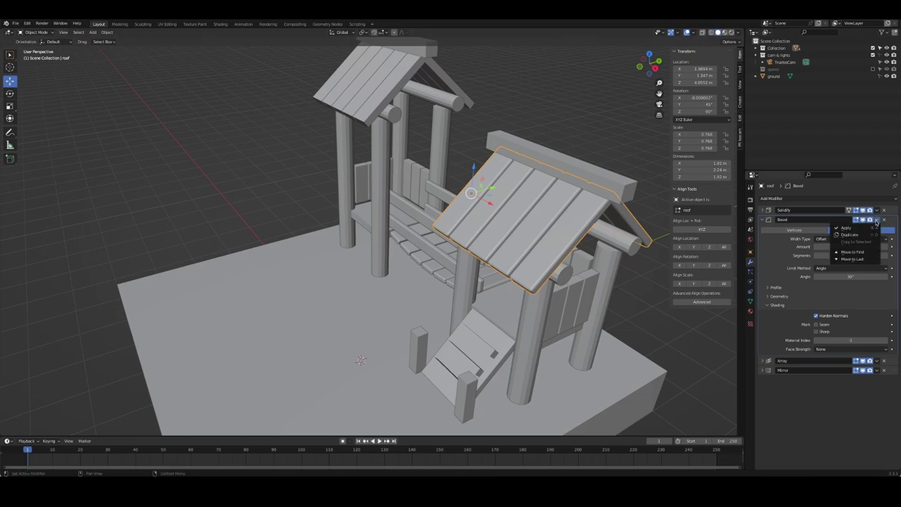
pyautogui.click(590, 178)
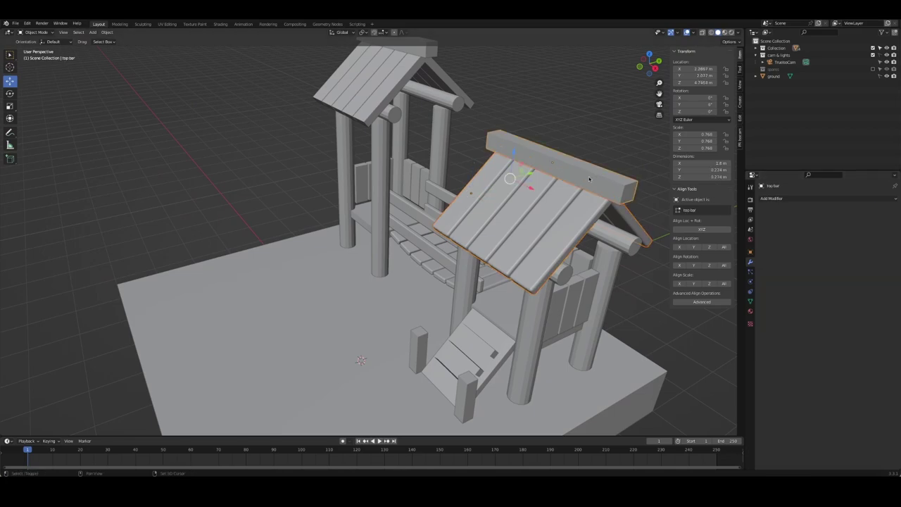
pyautogui.click(566, 210)
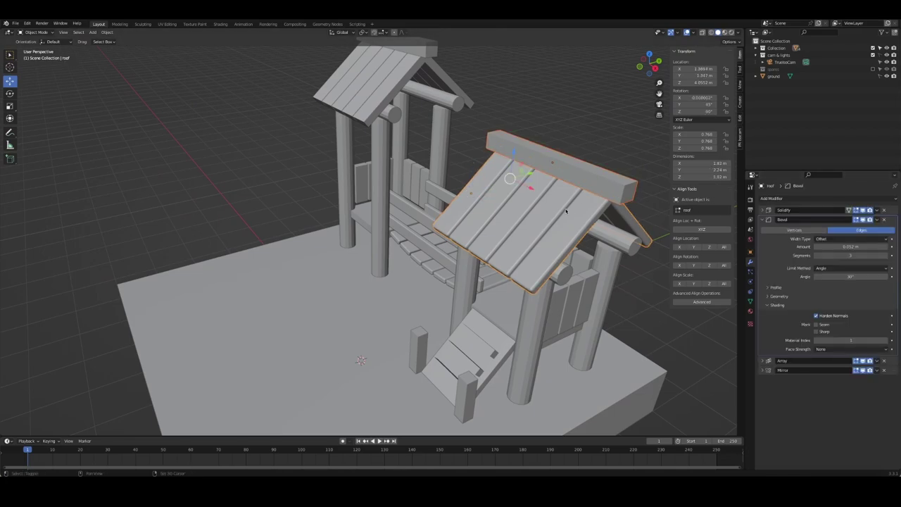
pyautogui.click(878, 220)
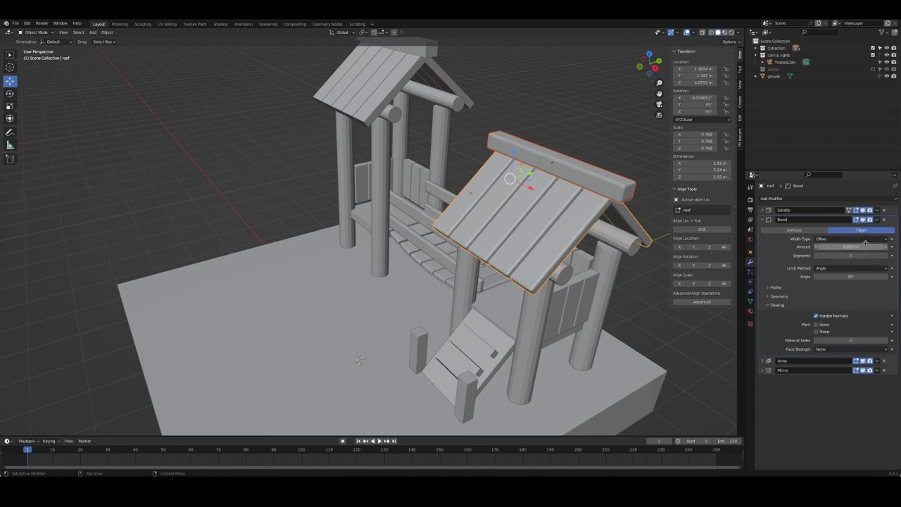
pyautogui.click(587, 179)
pyautogui.rightClick(588, 179)
# - Bevel the horizontal log under the roof, smooth-shade it, harden normals and adjust the width
pyautogui.moveTo(588, 179); pyautogui.dragTo(549, 171, button='middle')
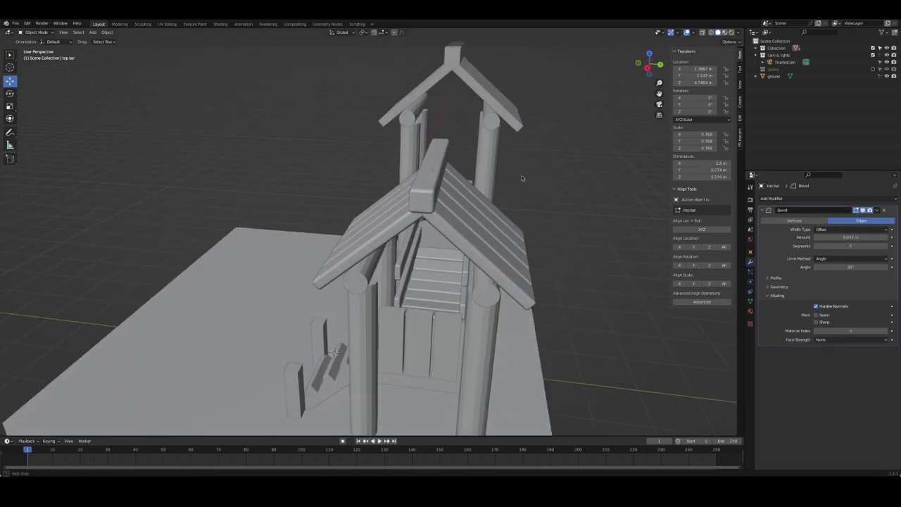
pyautogui.moveTo(488, 152); pyautogui.dragTo(614, 280, button='middle')
pyautogui.scroll(2, 534, 200)
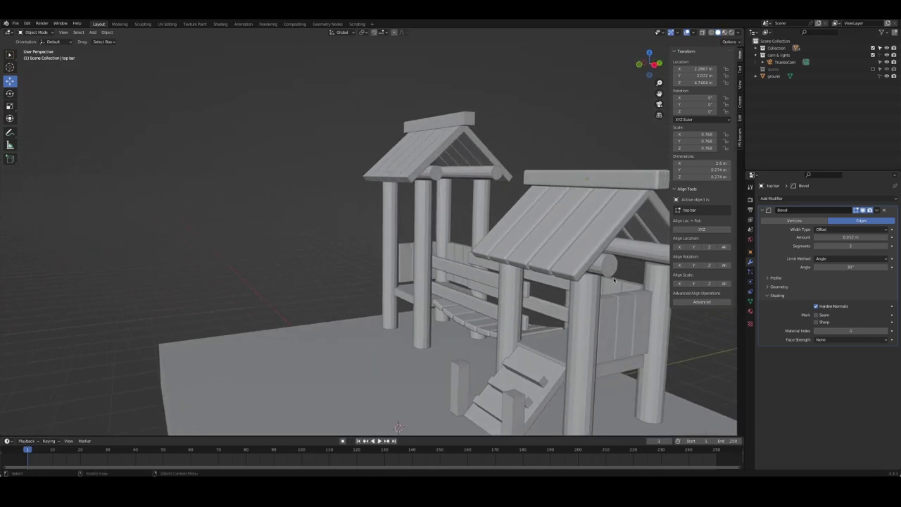
pyautogui.click(614, 270)
pyautogui.click(774, 198)
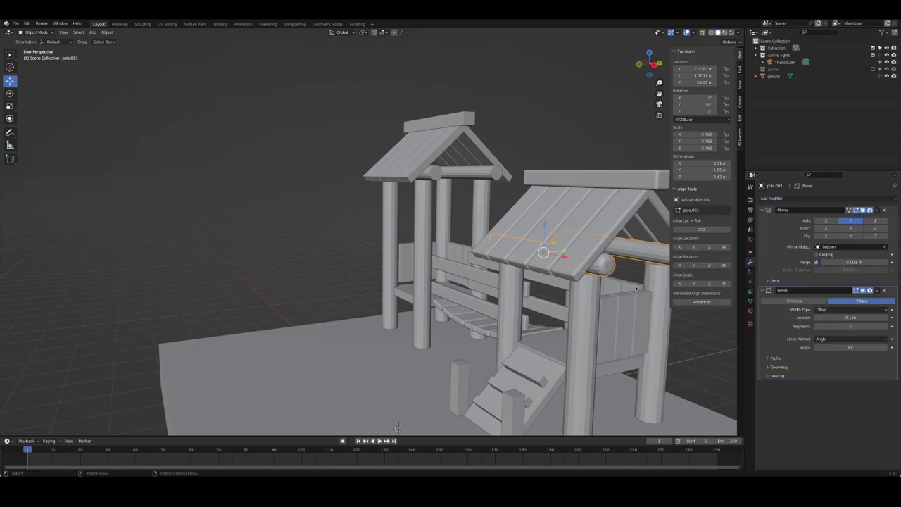
pyautogui.rightClick(574, 255)
pyautogui.click(574, 257)
pyautogui.click(778, 375)
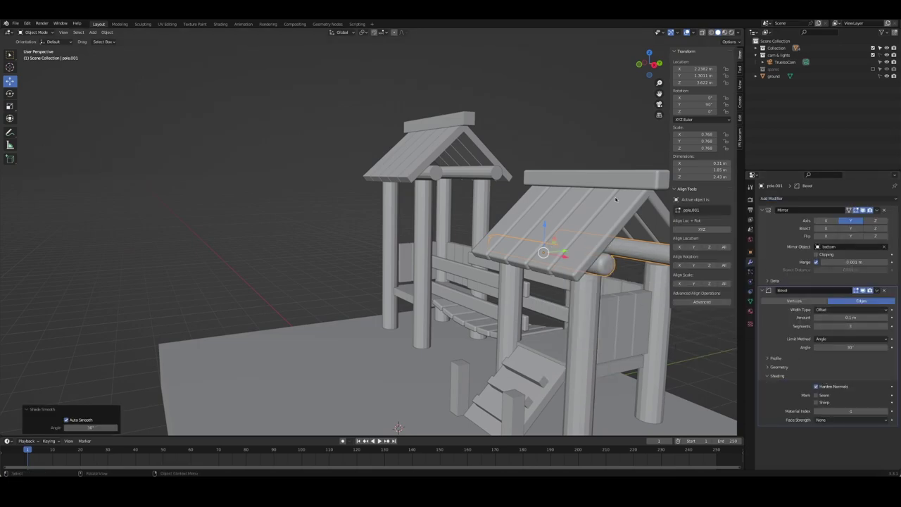
pyautogui.moveTo(616, 200)
pyautogui.mouseDown(button='middle')
pyautogui.moveTo(442, 220)
pyautogui.moveTo(295, 207)
pyautogui.mouseUp(button='middle')
pyautogui.keyDown('shift'); pyautogui.click(295, 206); pyautogui.keyUp('shift')
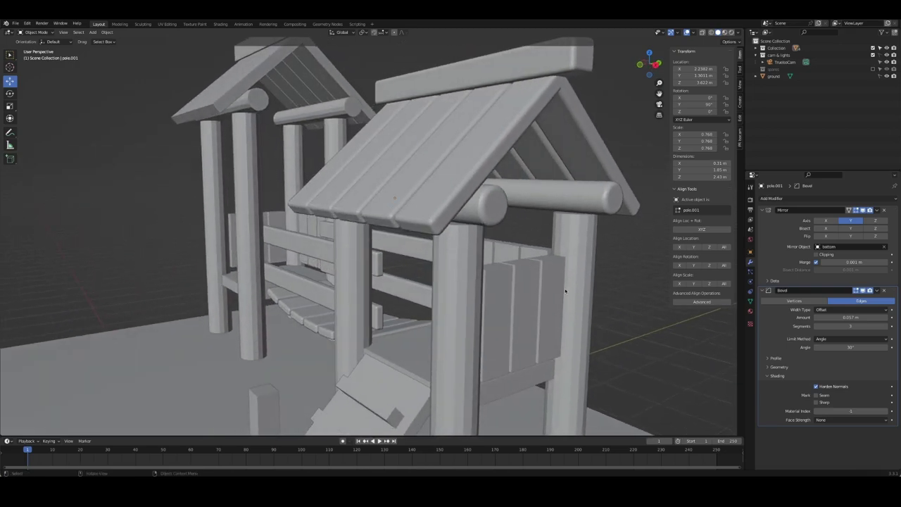
pyautogui.rightClick(489, 219)
# - Copy the bench piece's Bevel onto the wooden side panel and auto smooth-shade it
pyautogui.hotkey('alt', 'a')
pyautogui.click(475, 286)
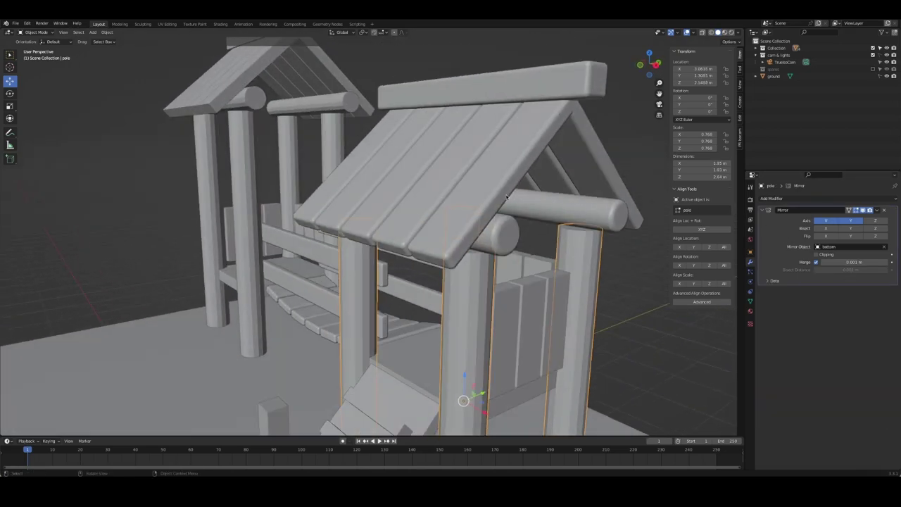
pyautogui.click(536, 125)
pyautogui.click(545, 293)
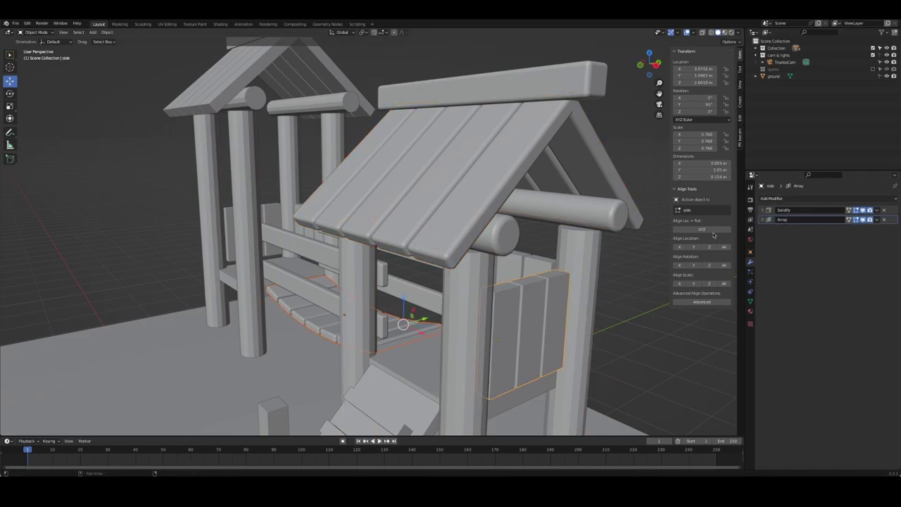
pyautogui.keyDown('shift'); pyautogui.click(308, 327); pyautogui.keyUp('shift')
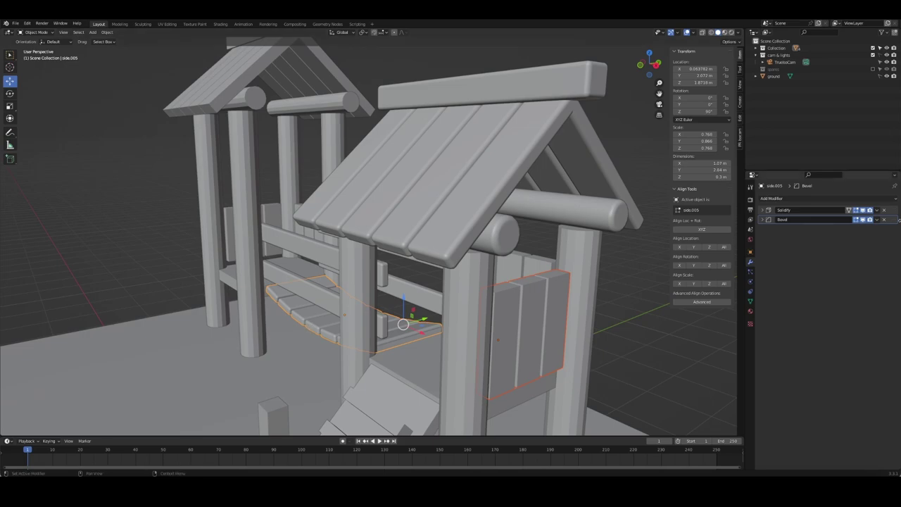
pyautogui.click(872, 220)
pyautogui.click(852, 242)
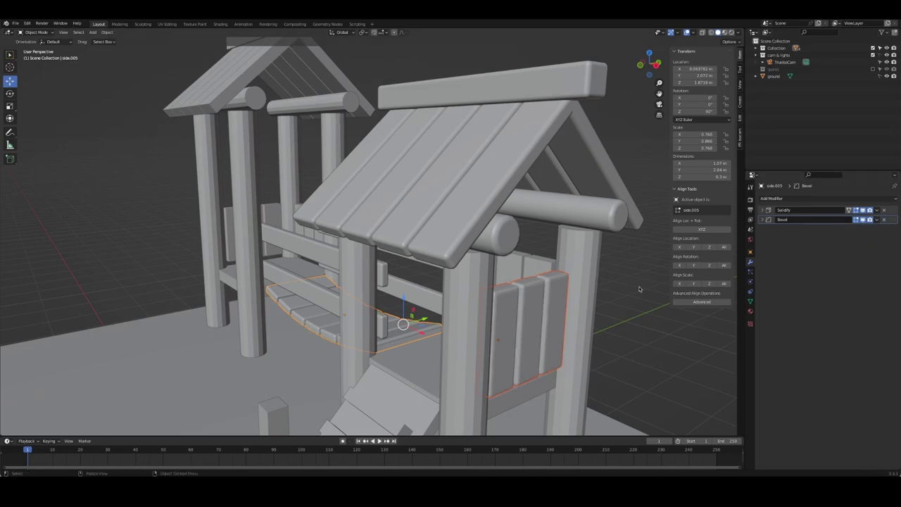
pyautogui.click(564, 306)
pyautogui.rightClick(561, 297)
pyautogui.click(561, 296)
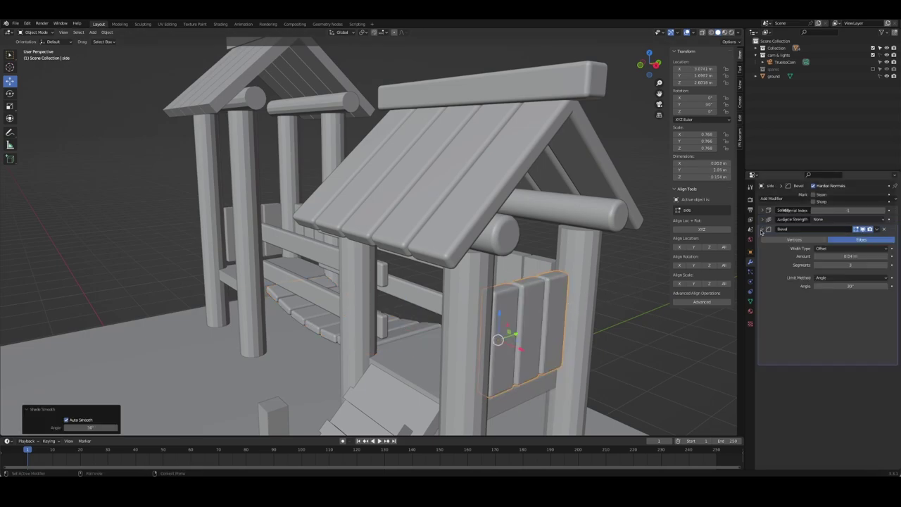
# - Copy the side panel's modifiers to the opposite side panel with Ctrl+L
pyautogui.click(619, 313)
pyautogui.moveTo(620, 314); pyautogui.dragTo(352, 310, button='middle')
pyautogui.click(312, 316)
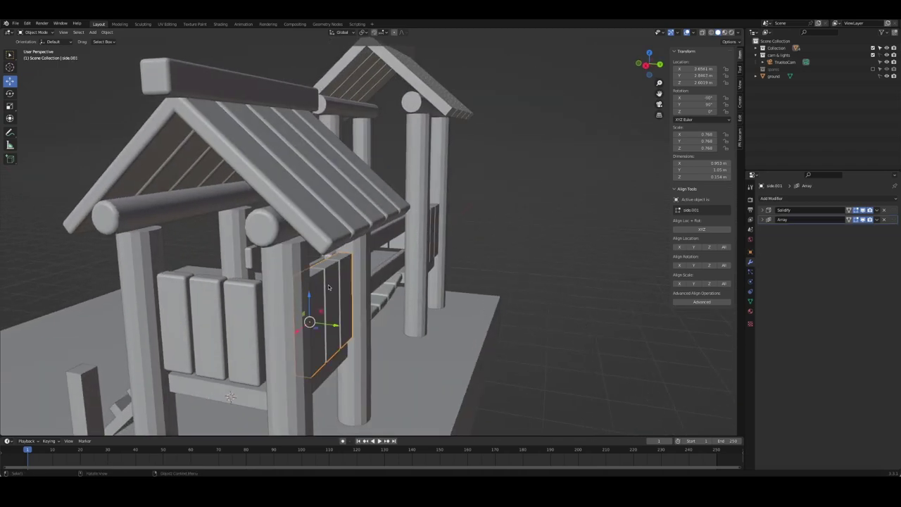
pyautogui.keyDown('shift'); pyautogui.click(240, 307); pyautogui.keyUp('shift')
pyautogui.hotkey('ctrl', 'l')
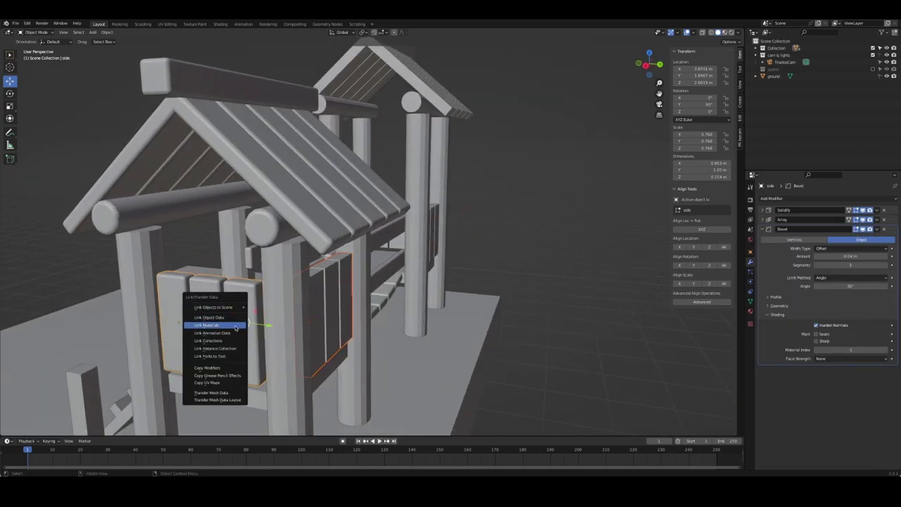
pyautogui.click(236, 368)
pyautogui.moveTo(239, 366)
pyautogui.mouseDown(button='middle')
pyautogui.moveTo(518, 252)
pyautogui.moveTo(613, 262)
pyautogui.moveTo(590, 254)
pyautogui.moveTo(539, 262)
pyautogui.moveTo(502, 281)
pyautogui.moveTo(461, 222)
pyautogui.mouseUp(button='middle')
pyautogui.scroll(-3, 452, 276)
pyautogui.scroll(-3, 463, 279)
# - Copy the top bar's modifiers onto the other top bar with Ctrl+L
pyautogui.click(458, 219)
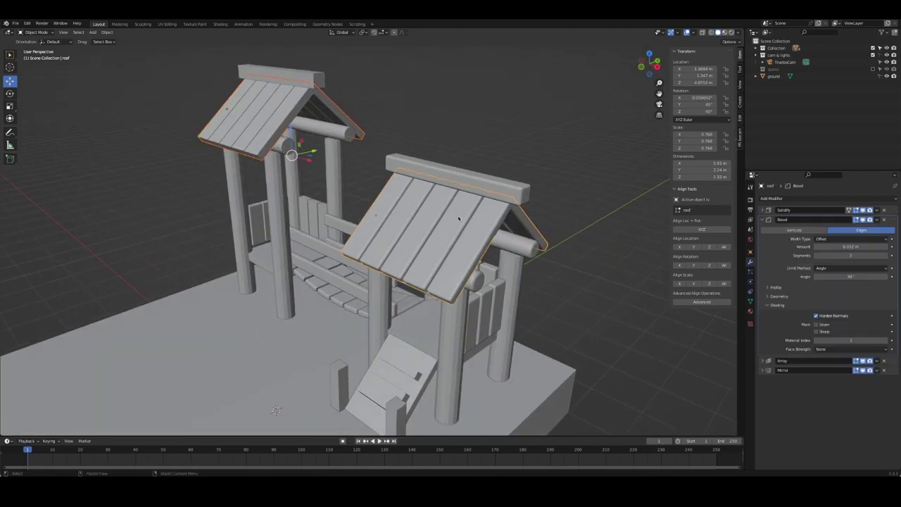
pyautogui.hotkey('ctrl', 'l')
pyautogui.click(458, 219)
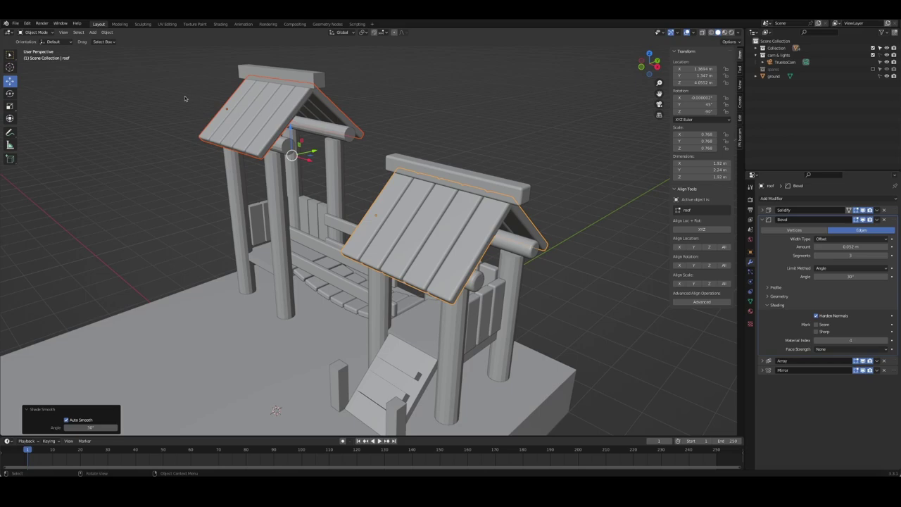
pyautogui.click(281, 75)
pyautogui.hotkey('ctrl', 'l')
pyautogui.click(433, 181)
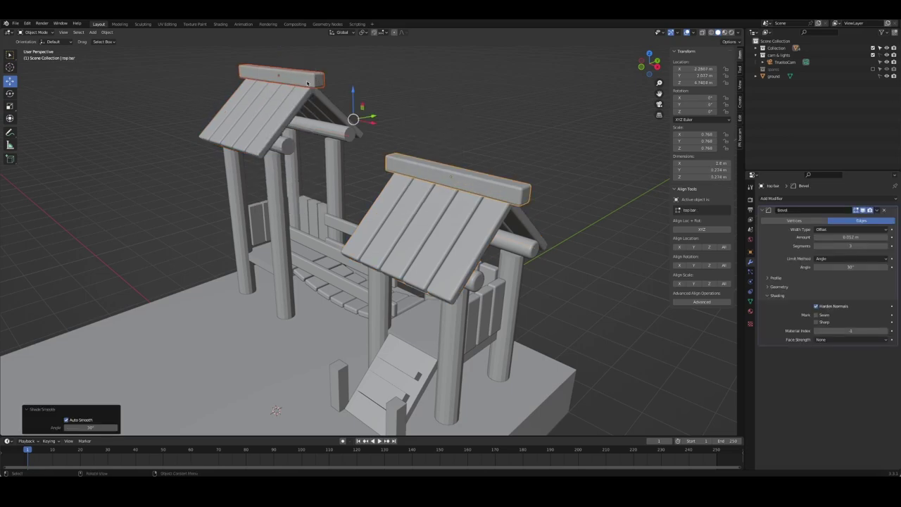
pyautogui.click(394, 140)
# - Copy the top bar's modifiers onto the ramp's side posts, then undo the copy
pyautogui.moveTo(422, 297); pyautogui.dragTo(495, 173, button='middle')
pyautogui.click(428, 253)
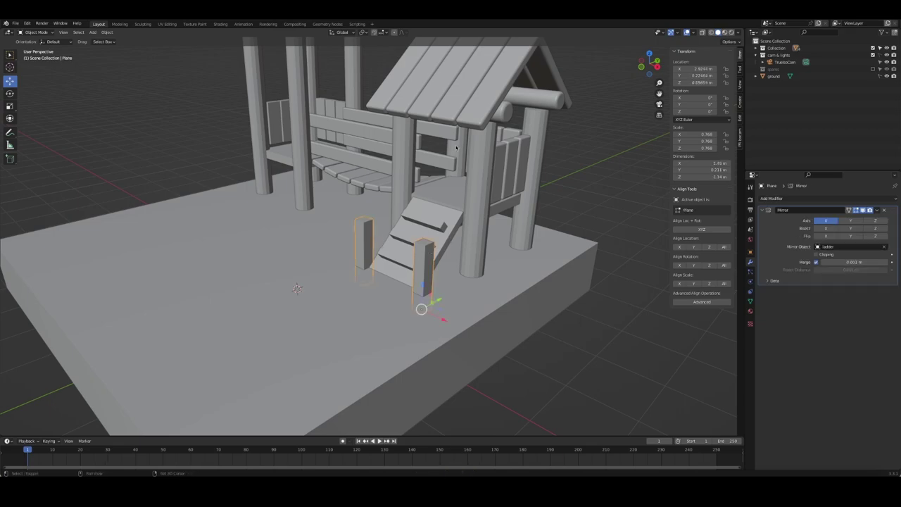
pyautogui.moveTo(456, 148); pyautogui.dragTo(507, 106, button='middle')
pyautogui.keyDown('shift'); pyautogui.click(507, 104); pyautogui.keyUp('shift')
pyautogui.hotkey('ctrl', 'l')
pyautogui.click(523, 100)
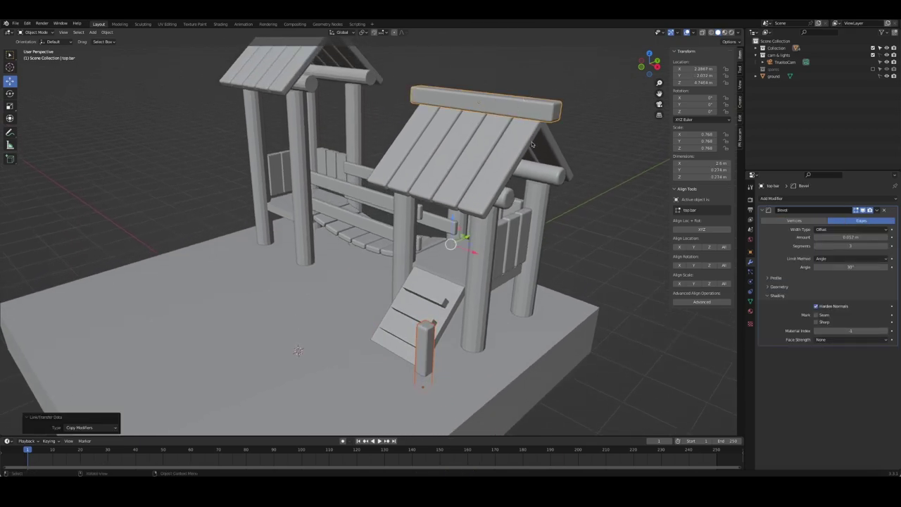
pyautogui.hotkey('ctrl', 'z')
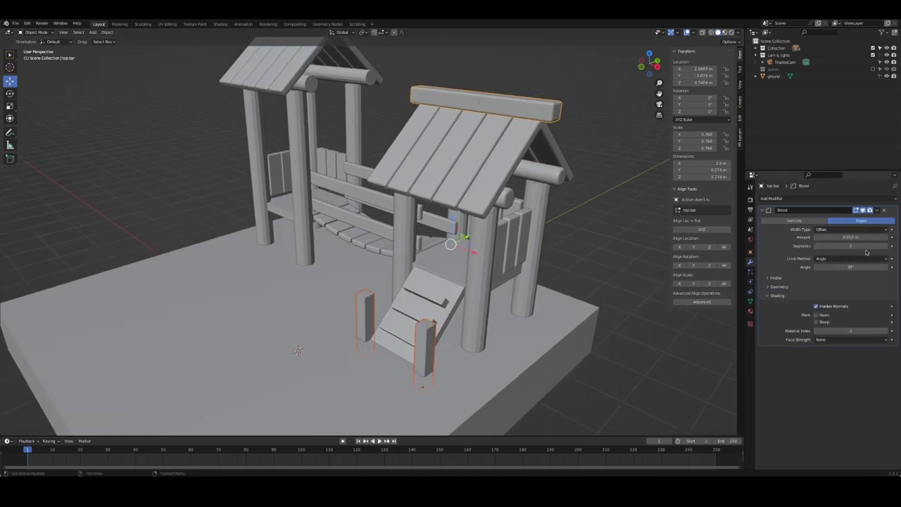
# - Auto smooth-shade the bar on the near roof and save playground.blend
pyautogui.click(877, 210)
pyautogui.click(855, 229)
pyautogui.rightClick(425, 338)
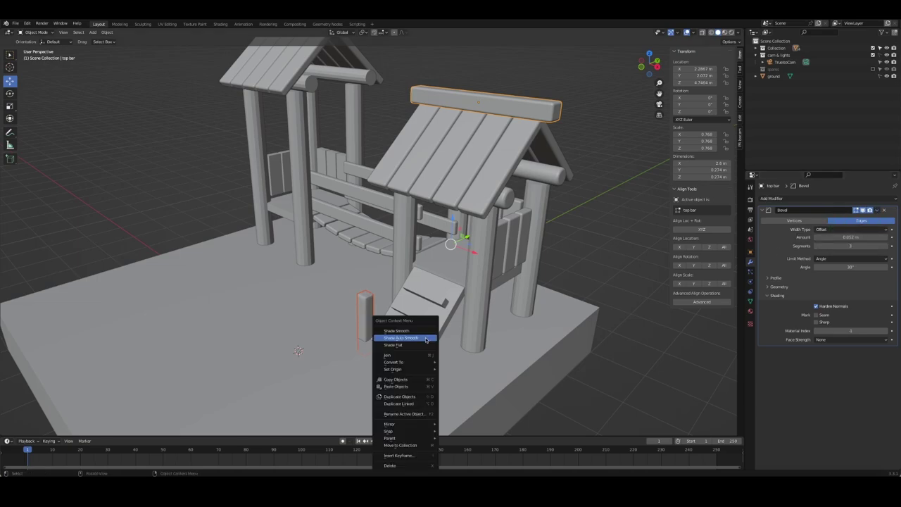
pyautogui.click(425, 339)
pyautogui.hotkey('alt', 'a')
pyautogui.hotkey('ctrl', 's')
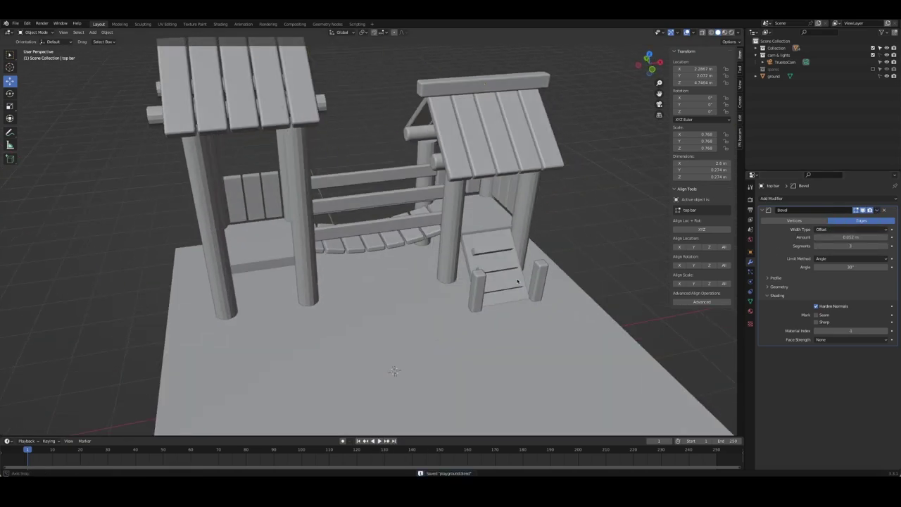
pyautogui.moveTo(503, 287); pyautogui.dragTo(451, 295, button='middle')
# - Add a Bevel to the near shrine's poles, adjusting segments and enabling Harden Normals
pyautogui.click(423, 331)
pyautogui.click(771, 198)
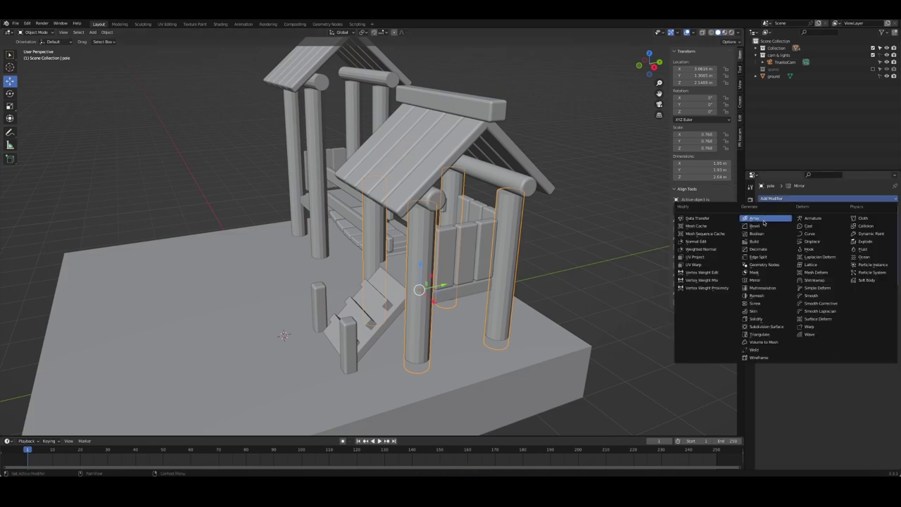
pyautogui.click(764, 223)
pyautogui.click(888, 328)
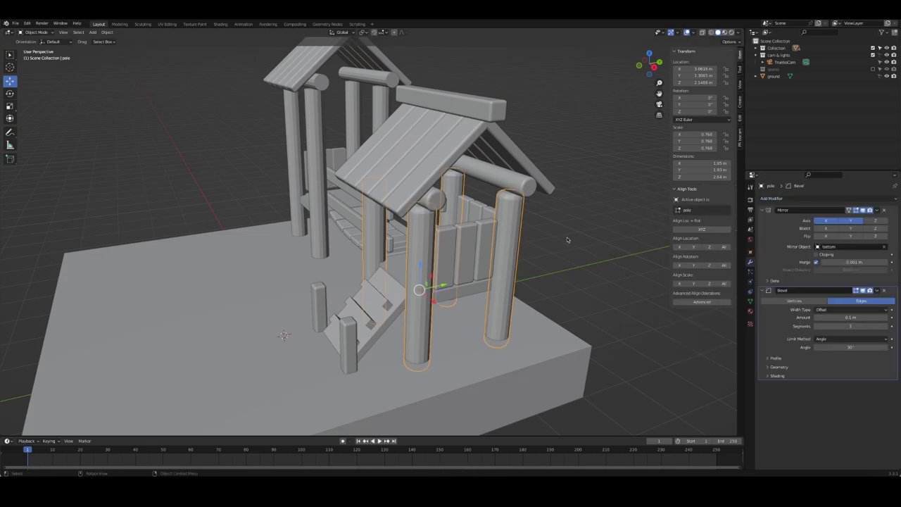
pyautogui.click(777, 377)
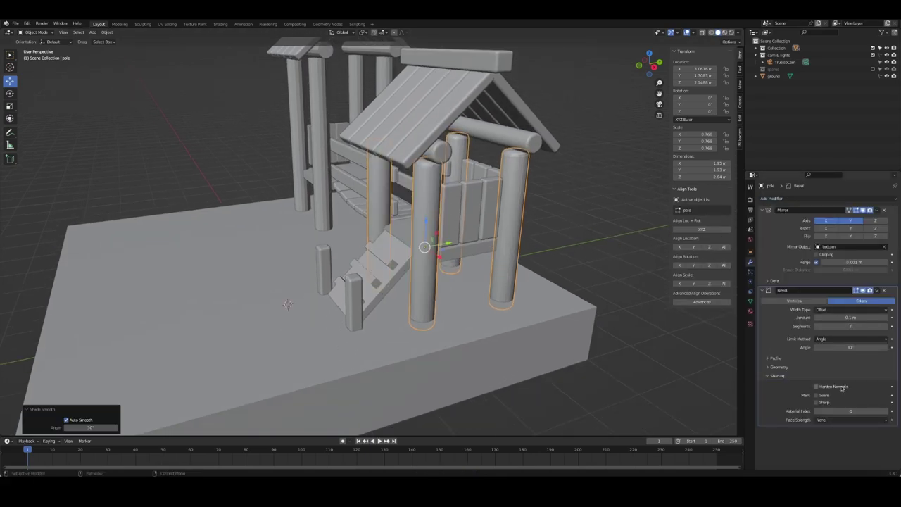
pyautogui.click(568, 224)
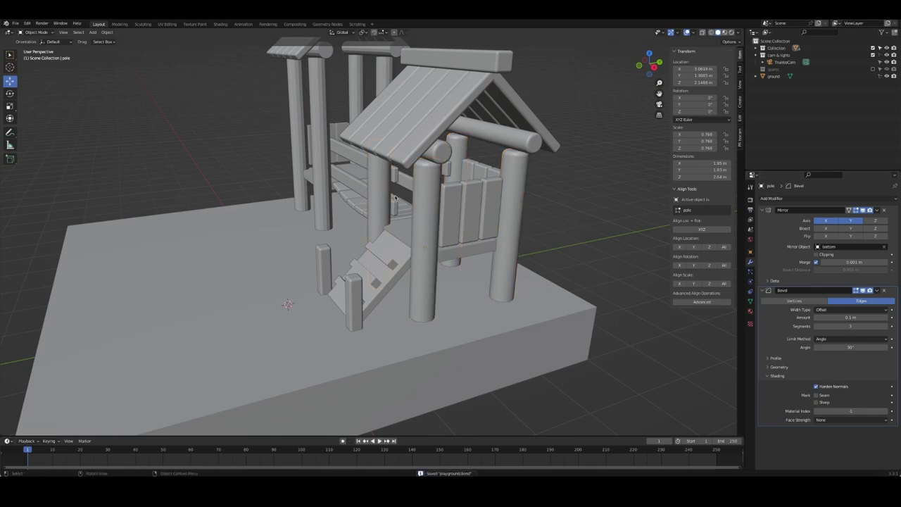
pyautogui.moveTo(396, 200); pyautogui.dragTo(433, 204, button='middle')
# - Copy the poles' Bevel to the far shrine's poles, auto smooth-shade them and save
pyautogui.click(561, 225)
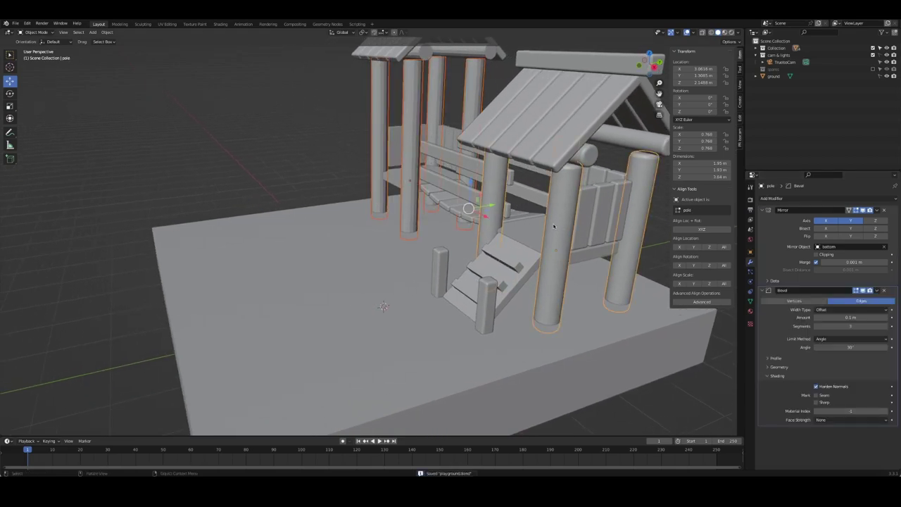
pyautogui.keyDown('shift'); pyautogui.click(418, 150); pyautogui.keyUp('shift')
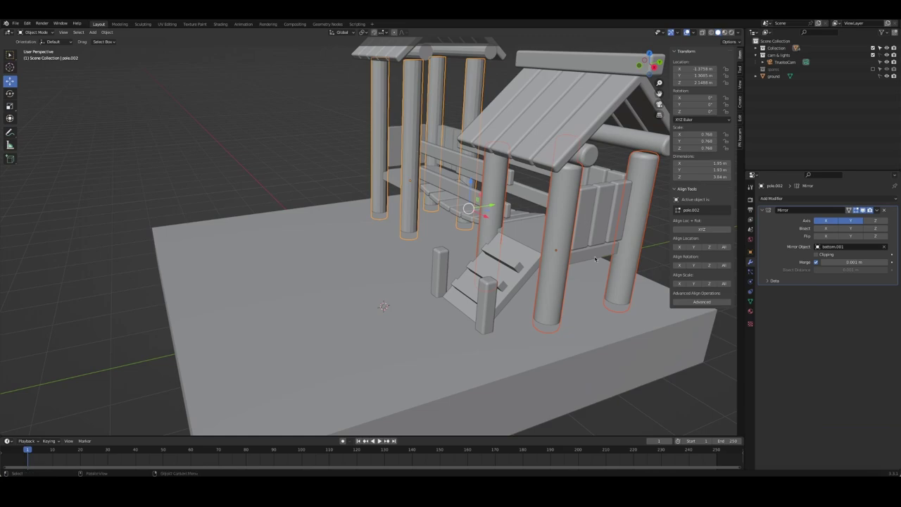
pyautogui.keyDown('shift'); pyautogui.click(561, 221); pyautogui.keyUp('shift')
pyautogui.click(875, 294)
pyautogui.click(868, 316)
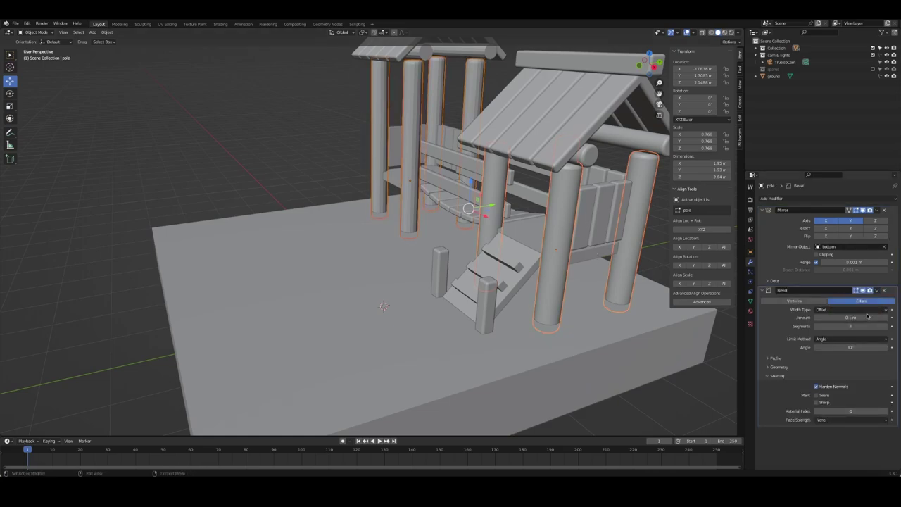
pyautogui.rightClick(420, 98)
pyautogui.click(413, 120)
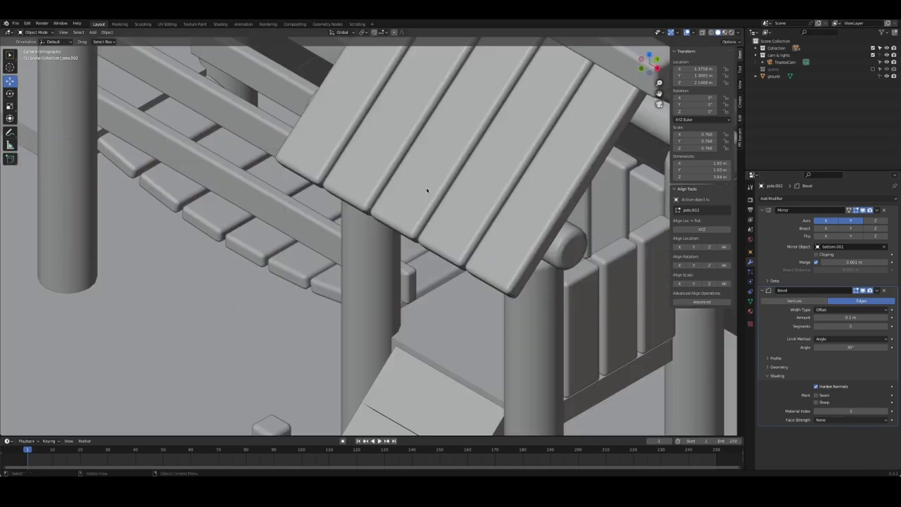
pyautogui.press('KP_0')
pyautogui.hotkey('ctrl', 's')
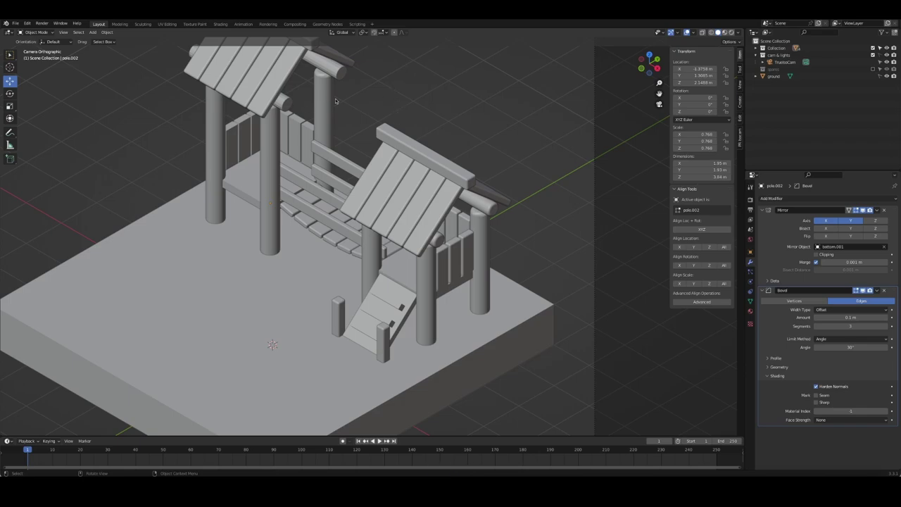
# - Copy the 0.04 m Bevel onto the selected side panels with Copy to Selected
pyautogui.click(494, 210)
pyautogui.click(876, 290)
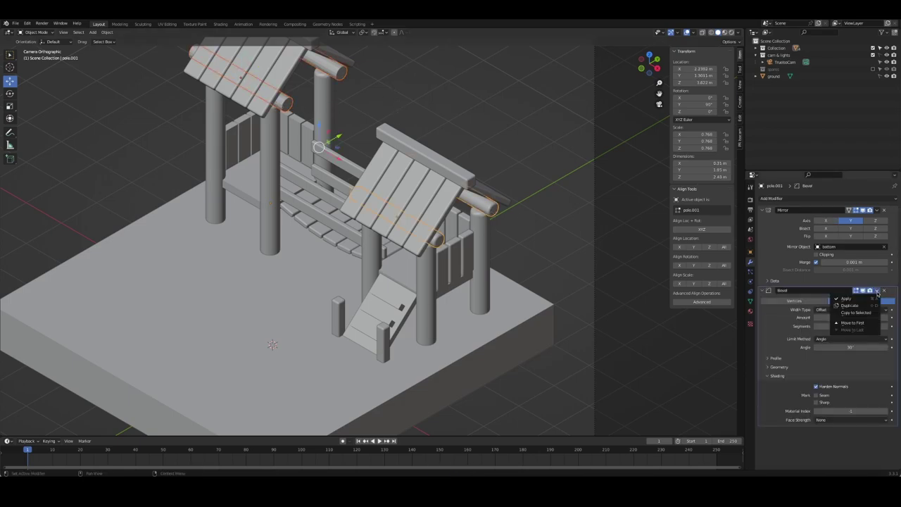
pyautogui.click(414, 82)
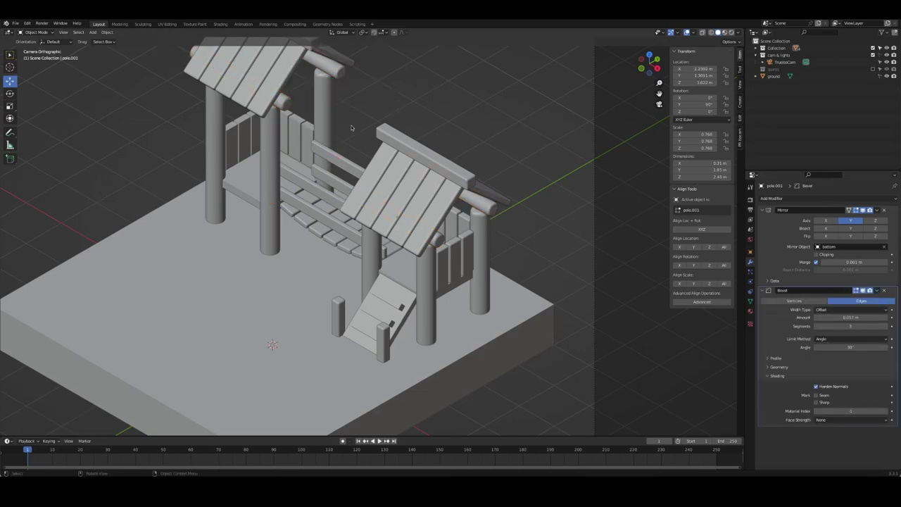
pyautogui.moveTo(465, 215); pyautogui.dragTo(442, 220, button='middle')
pyautogui.scroll(3, 451, 218)
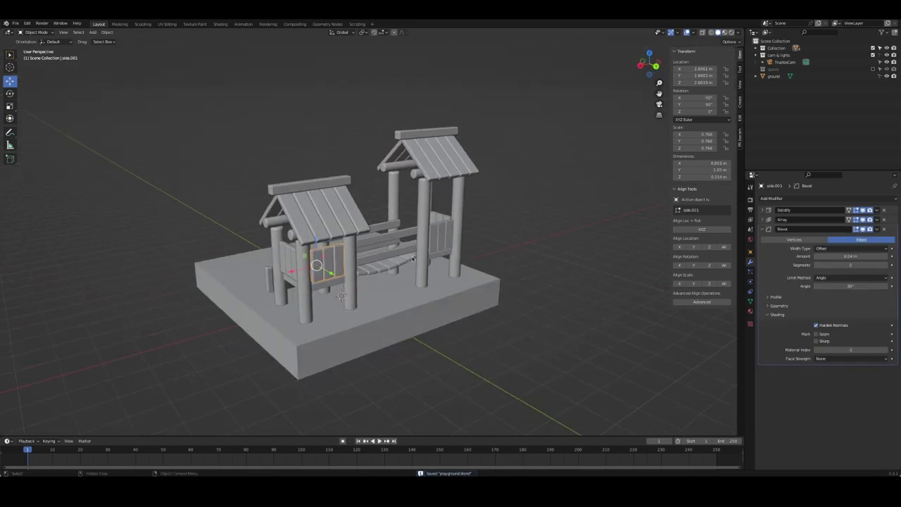
pyautogui.click(442, 220)
pyautogui.click(443, 221)
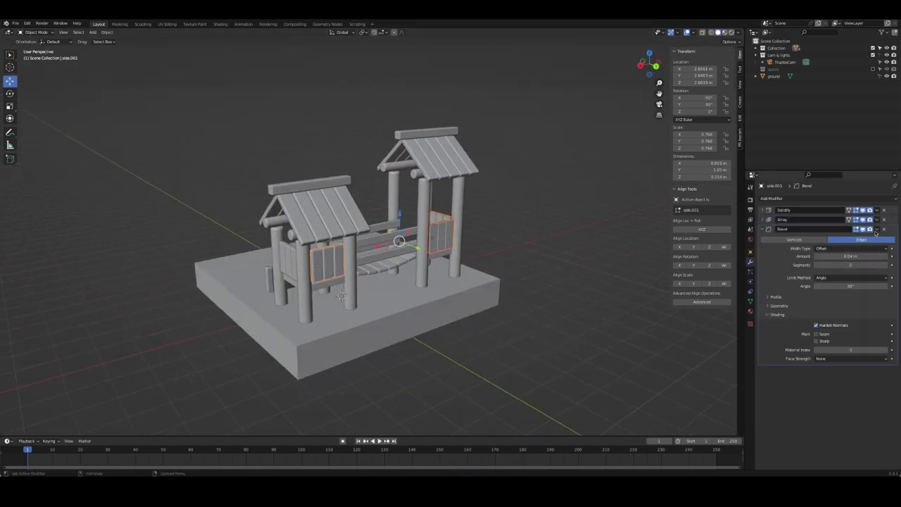
pyautogui.click(877, 230)
pyautogui.click(564, 237)
pyautogui.moveTo(565, 237); pyautogui.dragTo(456, 223, button='middle')
pyautogui.scroll(3, 456, 222)
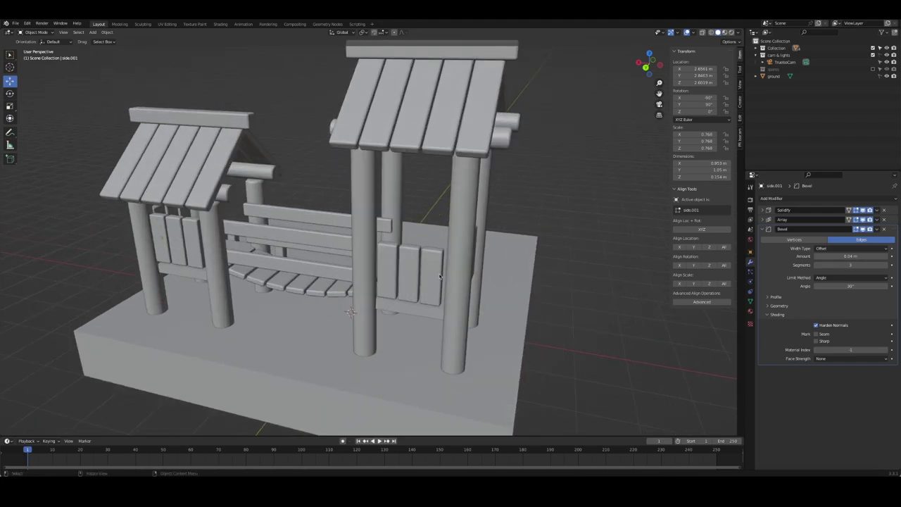
# - Auto smooth-shade the side panels, including side.002, and save playground.blend
pyautogui.click(434, 266)
pyautogui.rightClick(435, 265)
pyautogui.click(435, 265)
pyautogui.moveTo(435, 265)
pyautogui.mouseDown(button='middle')
pyautogui.moveTo(451, 212)
pyautogui.moveTo(492, 222)
pyautogui.moveTo(455, 225)
pyautogui.moveTo(485, 226)
pyautogui.mouseUp(button='middle')
pyautogui.click(352, 282)
pyautogui.hotkey('ctrl', 's')
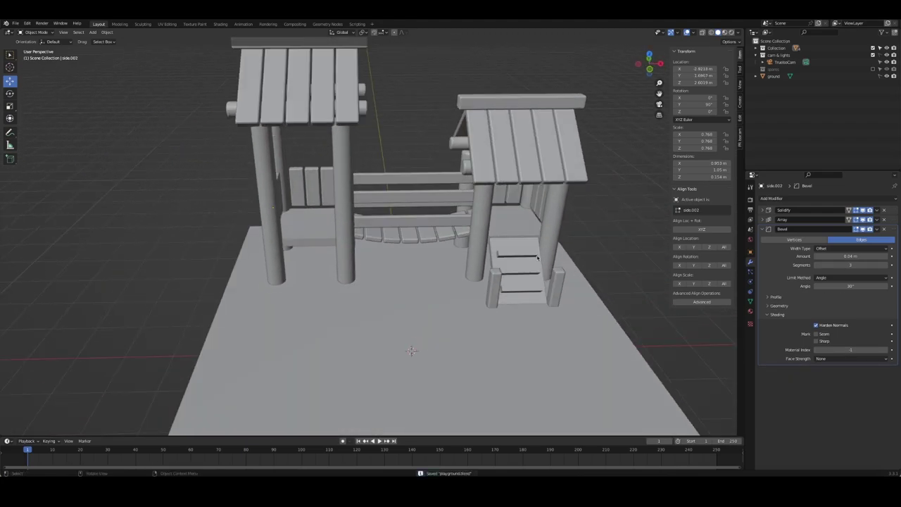
pyautogui.moveTo(538, 258); pyautogui.dragTo(496, 265, button='middle')
pyautogui.click(525, 292)
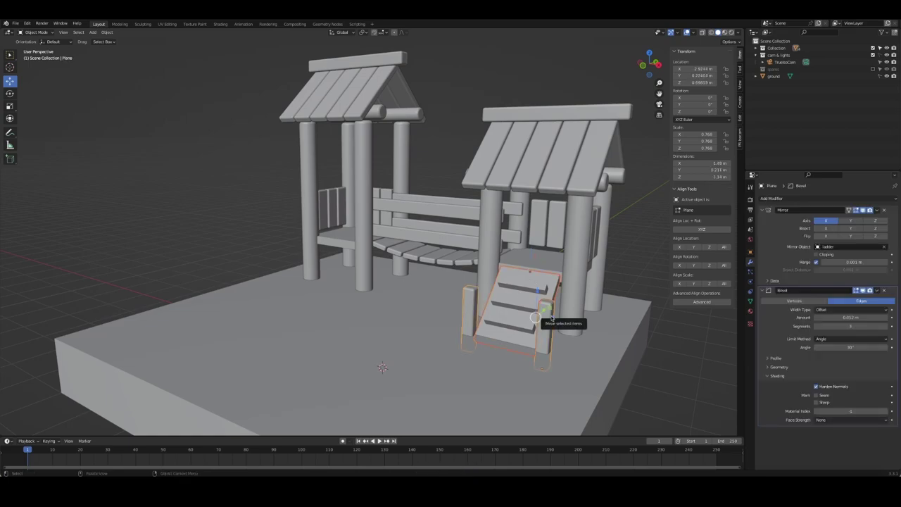
# - Smooth-shade the ladder stair ramp
pyautogui.click(877, 290)
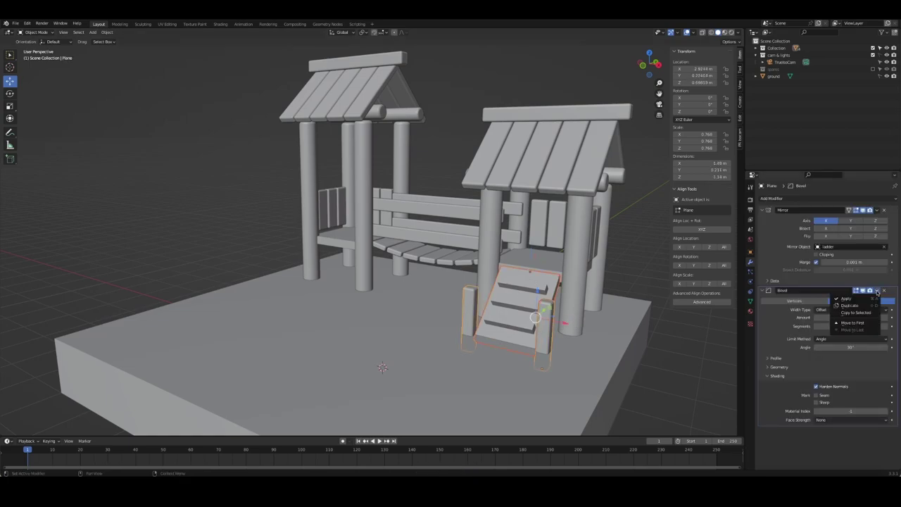
pyautogui.click(637, 274)
pyautogui.moveTo(637, 275); pyautogui.dragTo(470, 268, button='middle')
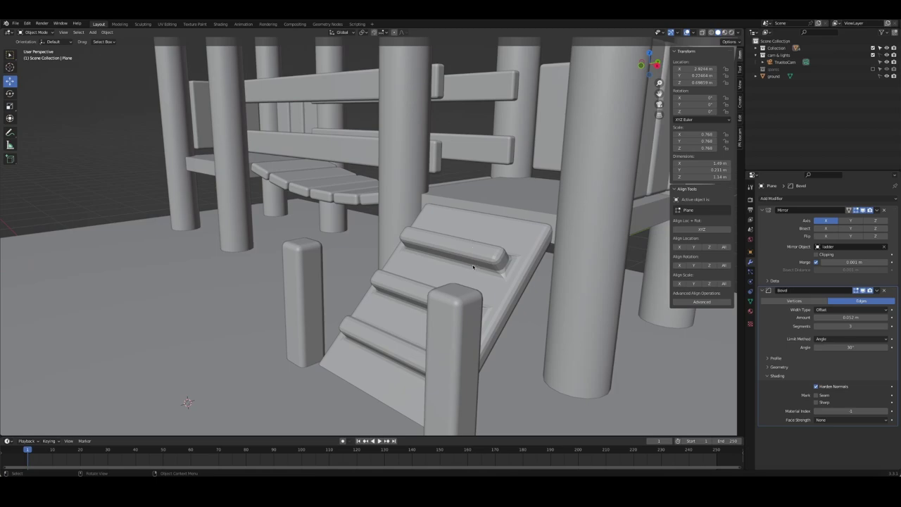
pyautogui.click(495, 263)
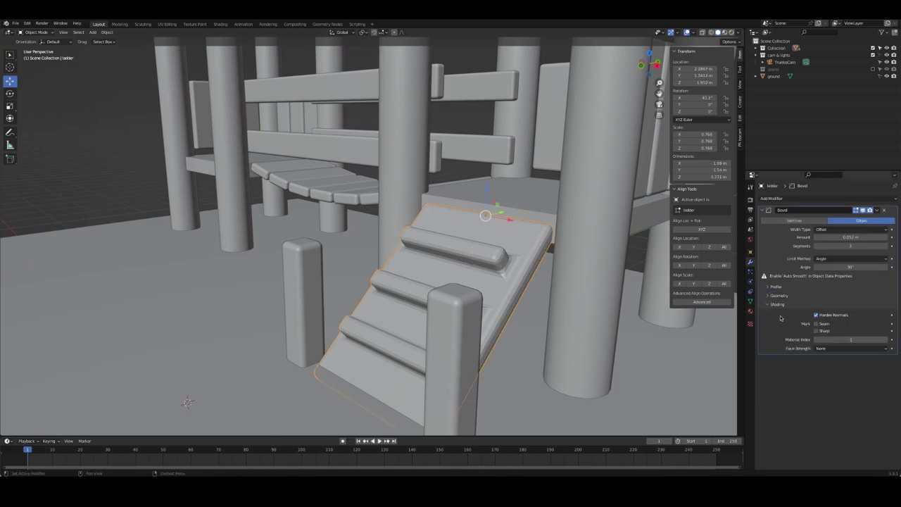
pyautogui.rightClick(470, 286)
pyautogui.click(470, 273)
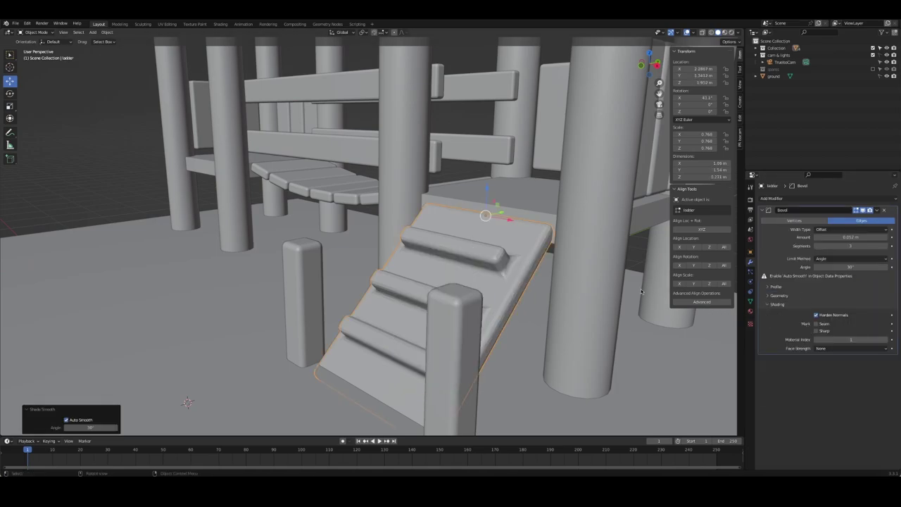
# - Expand the ramp bevel's Profile and Geometry settings, check inner miter, and enter Edit Mode
pyautogui.click(776, 286)
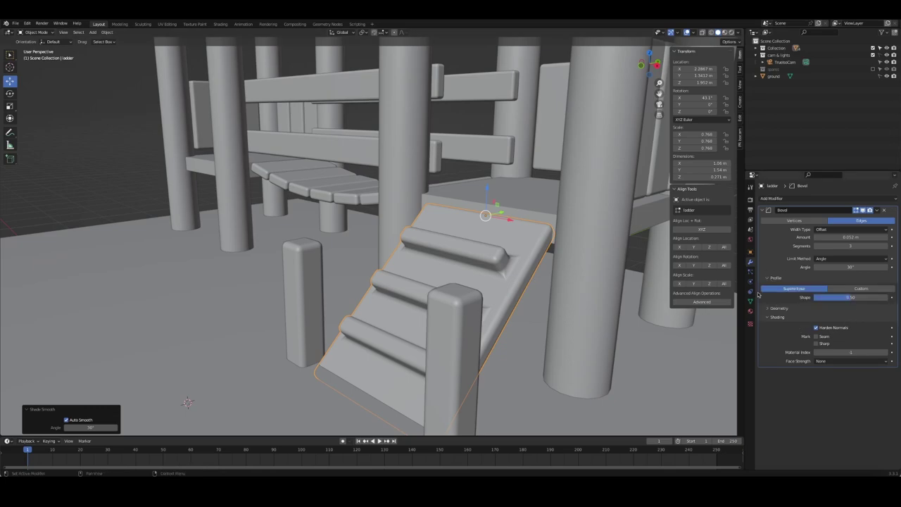
pyautogui.click(779, 308)
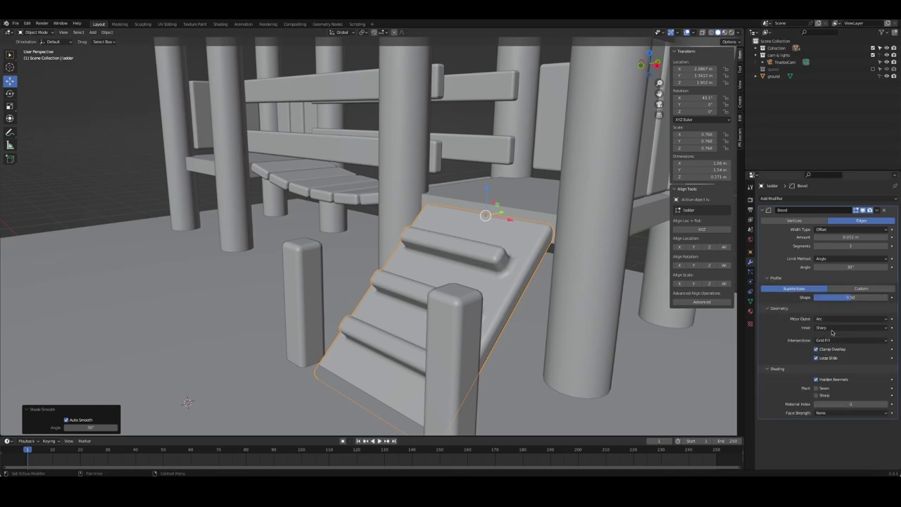
pyautogui.click(833, 328)
pyautogui.click(834, 333)
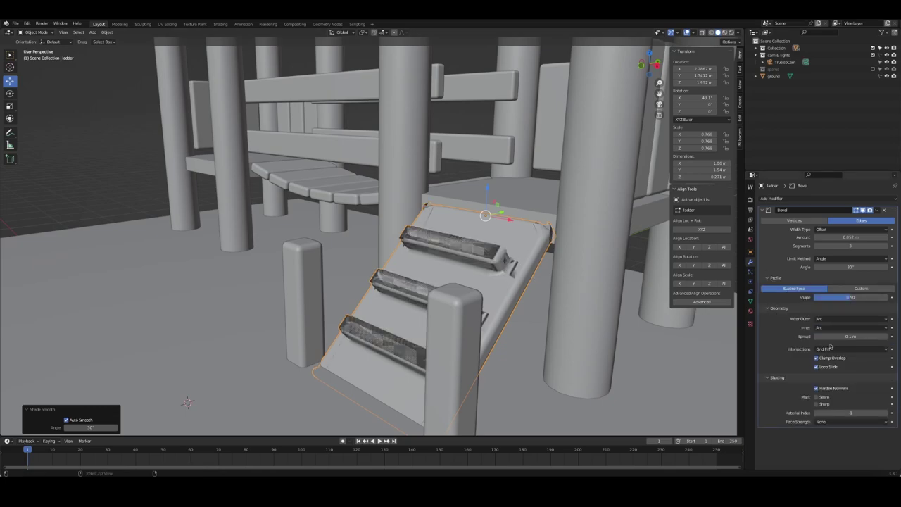
pyautogui.click(261, 261)
pyautogui.moveTo(277, 250); pyautogui.dragTo(467, 296, button='middle')
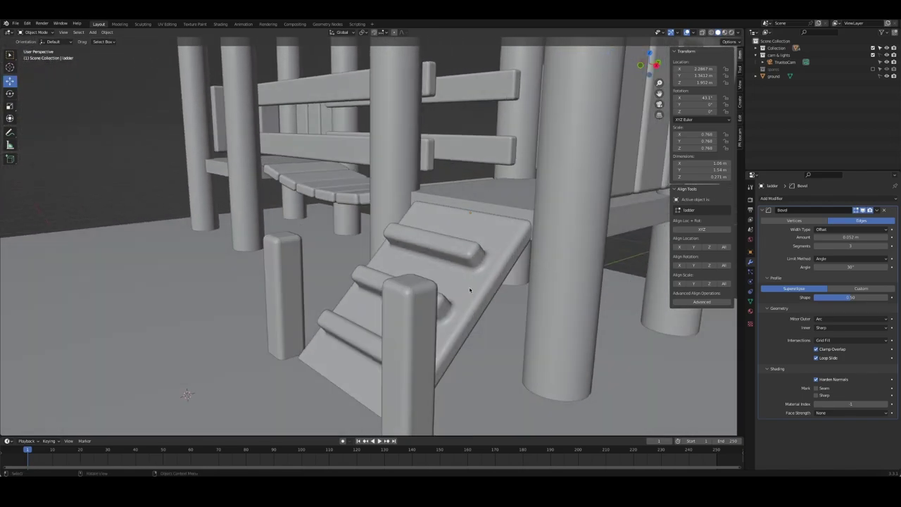
pyautogui.press('Tab')
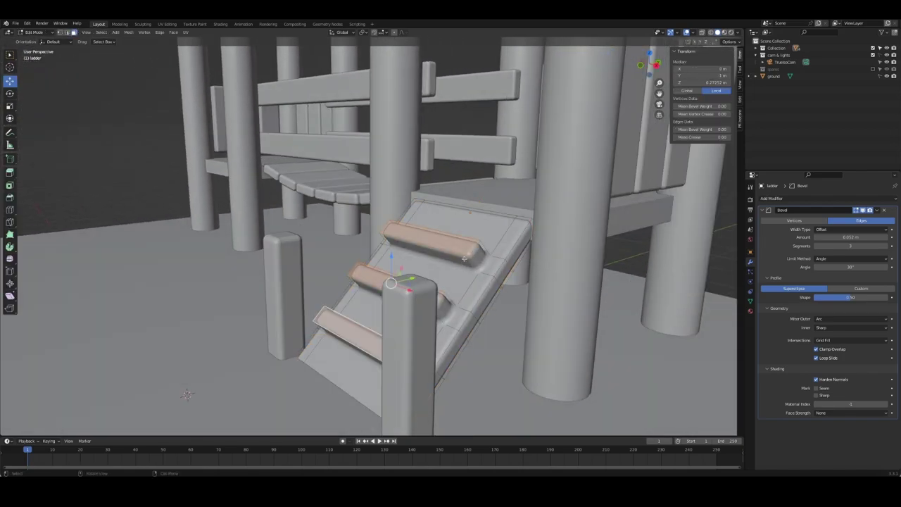
# - Split the selected ladder step faces into their own object and return to Object Mode
pyautogui.press('ctrl+KP_Add')
pyautogui.moveTo(465, 258); pyautogui.dragTo(456, 254, button='middle')
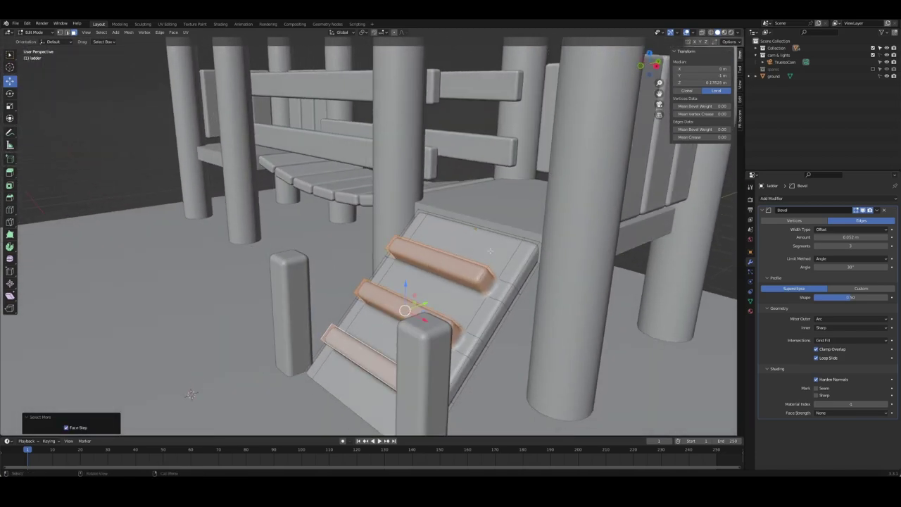
pyautogui.press('F3')
pyautogui.press('Return')
pyautogui.press('F3')
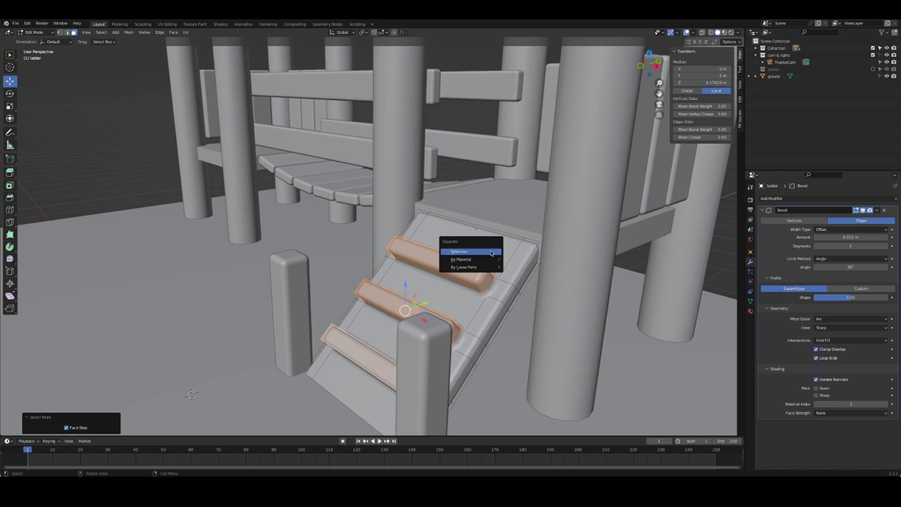
pyautogui.press('Return')
pyautogui.press('Tab')
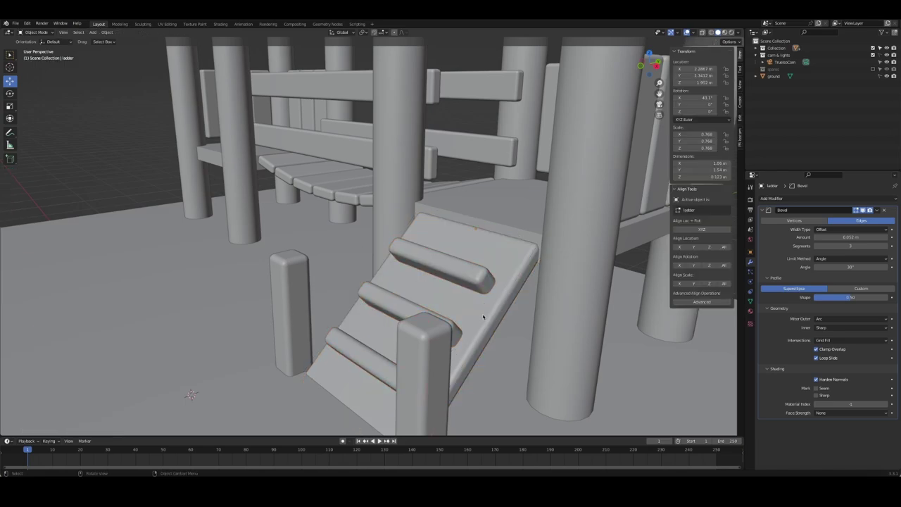
pyautogui.moveTo(483, 317)
pyautogui.mouseDown(button='middle')
pyautogui.moveTo(514, 286)
pyautogui.moveTo(533, 301)
pyautogui.moveTo(489, 309)
pyautogui.mouseUp(button='middle')
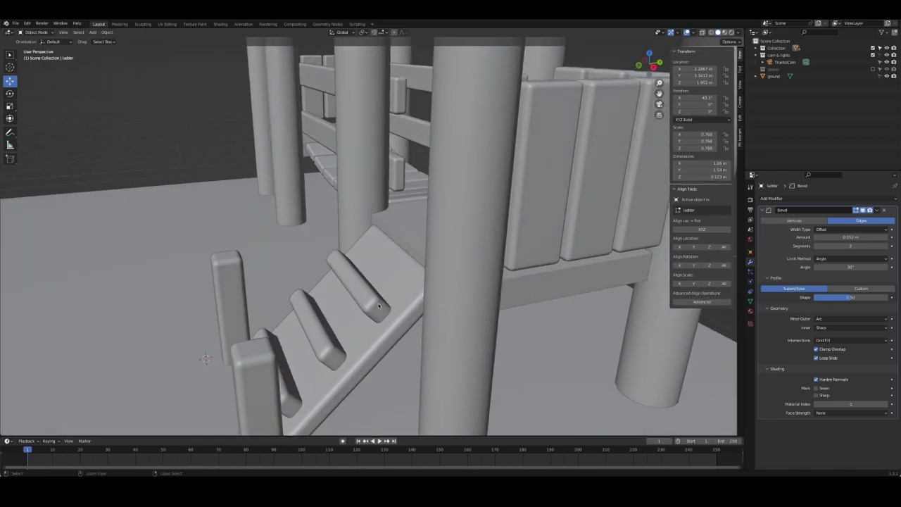
# - Copy the ladder rail's Bevel modifier onto the bottom platform
pyautogui.click(411, 234)
pyautogui.click(269, 363)
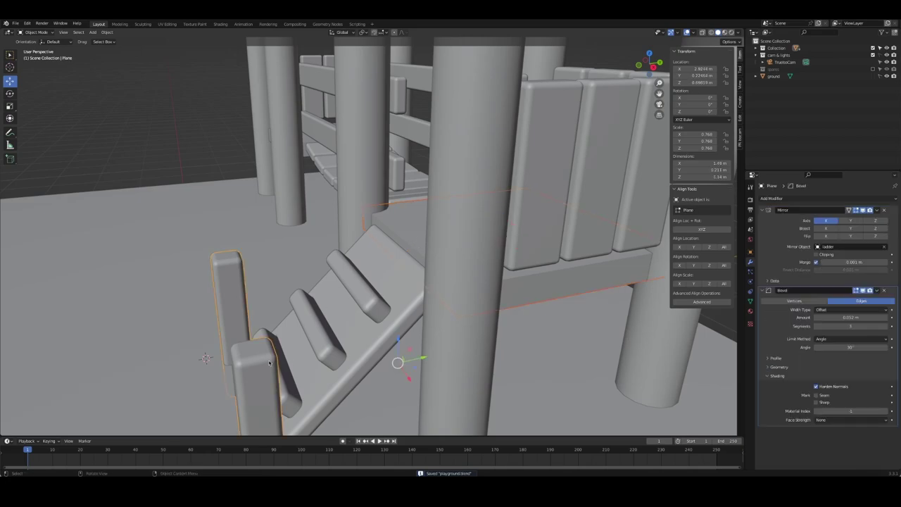
pyautogui.click(878, 290)
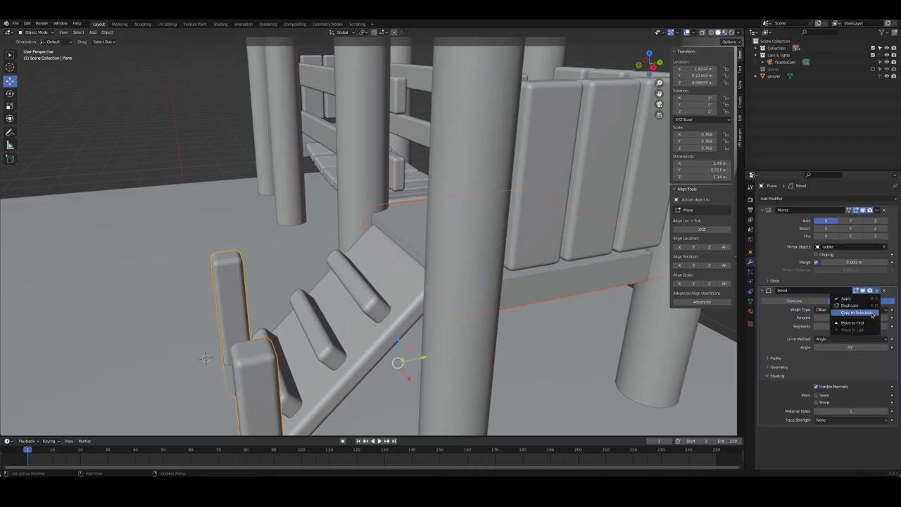
pyautogui.click(278, 233)
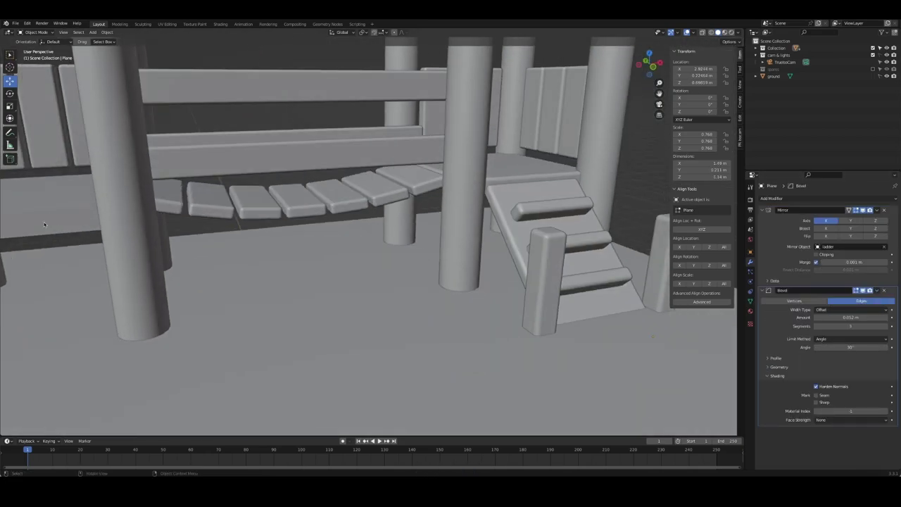
# - Copy the platform's modifiers onto the bridge planks, then clear the selection
pyautogui.click(44, 222)
pyautogui.keyDown('shift'); pyautogui.click(533, 171); pyautogui.keyUp('shift')
pyautogui.hotkey('ctrl', 'l')
pyautogui.click(532, 171)
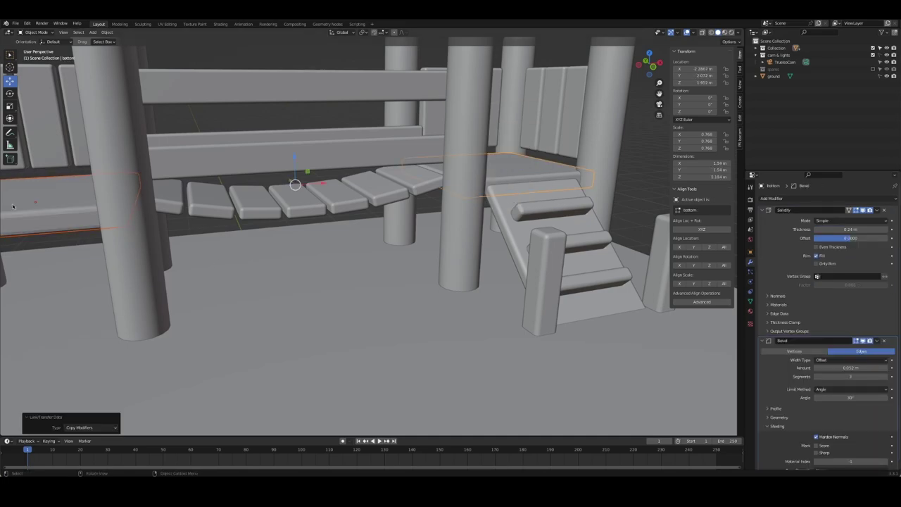
pyautogui.hotkey('alt', 'a')
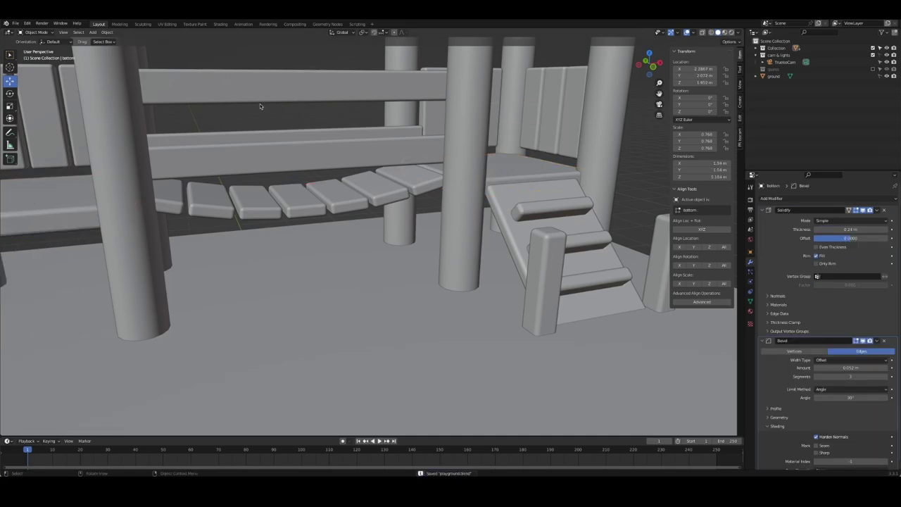
pyautogui.scroll(-6, 260, 106)
pyautogui.moveTo(260, 105)
pyautogui.mouseDown(button='middle')
pyautogui.moveTo(502, 268)
pyautogui.moveTo(482, 264)
pyautogui.moveTo(434, 219)
pyautogui.moveTo(478, 242)
pyautogui.moveTo(418, 260)
pyautogui.moveTo(381, 240)
pyautogui.mouseUp(button='middle')
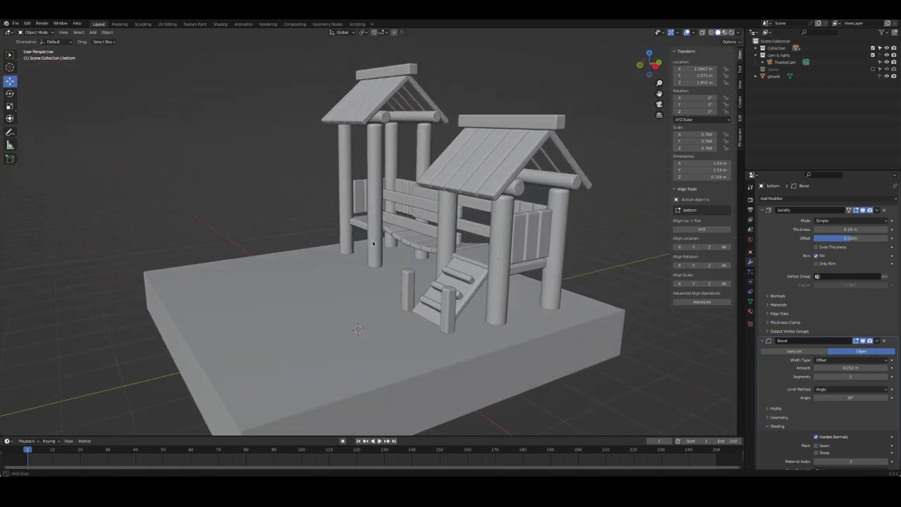
pyautogui.scroll(-3, 381, 239)
pyautogui.scroll(8, 378, 237)
pyautogui.scroll(-5, 381, 243)
pyautogui.scroll(-2, 394, 250)
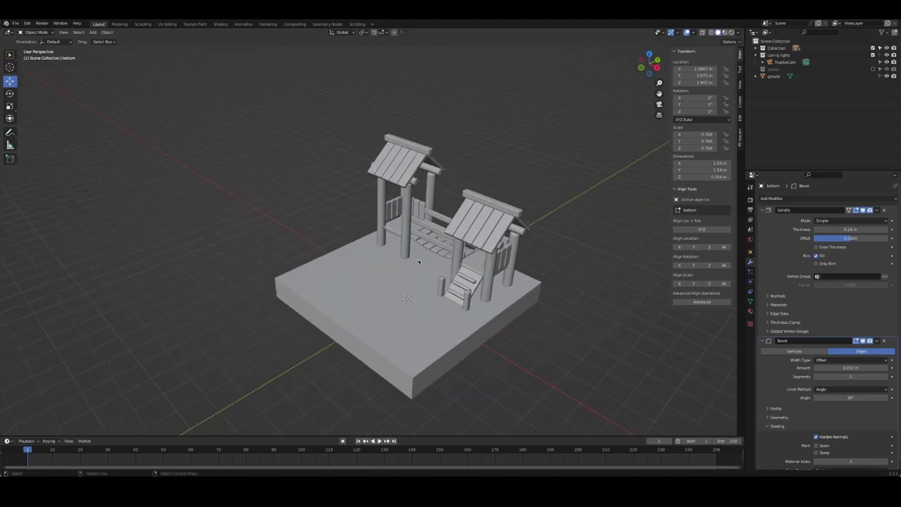
pyautogui.scroll(4, 420, 261)
pyautogui.scroll(3, 406, 243)
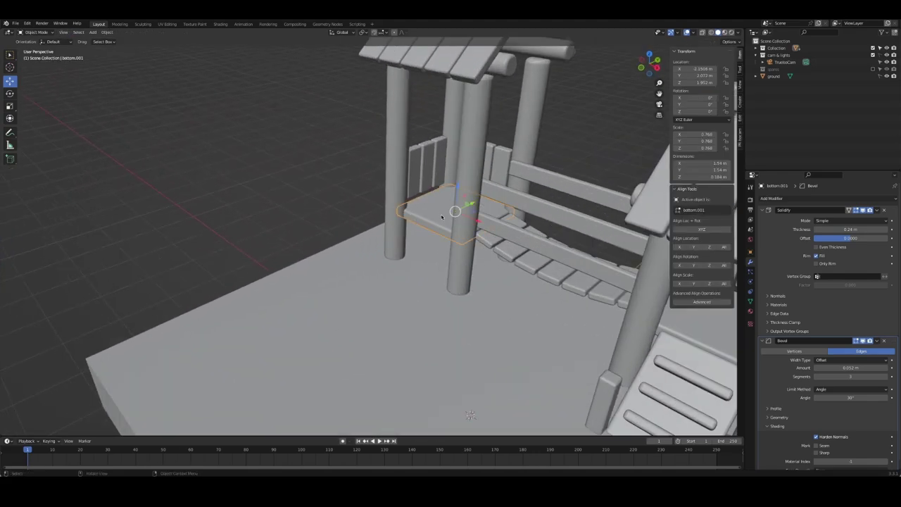
# - Snap the 3D cursor to the platform and add a plane, moving it along Y and Z
pyautogui.hotkey('shift', 's')
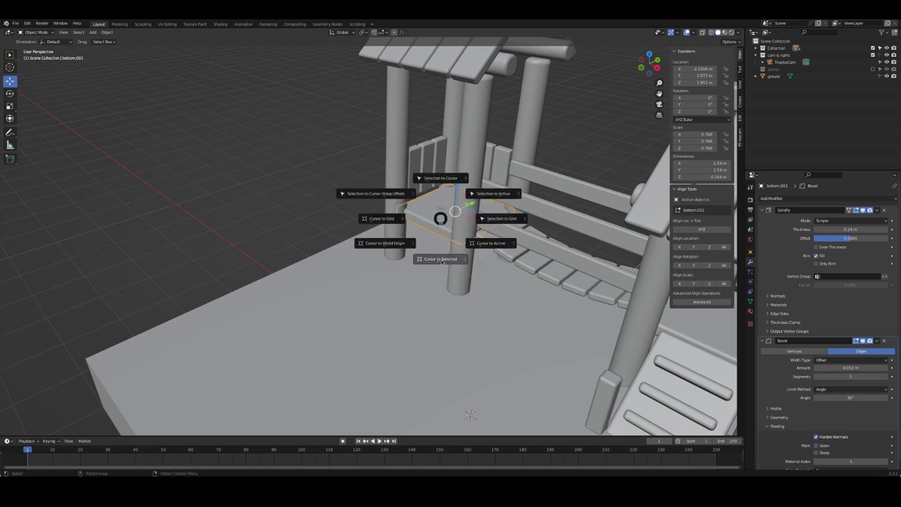
pyautogui.hotkey('shift', 'a')
pyautogui.click(503, 237)
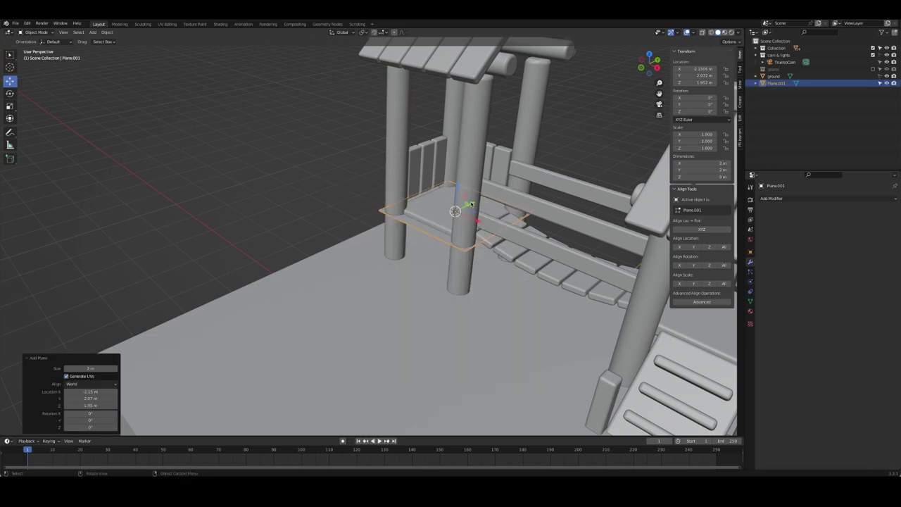
pyautogui.press('g')
pyautogui.press('y')
pyautogui.click(397, 214)
pyautogui.press('g')
pyautogui.press('z')
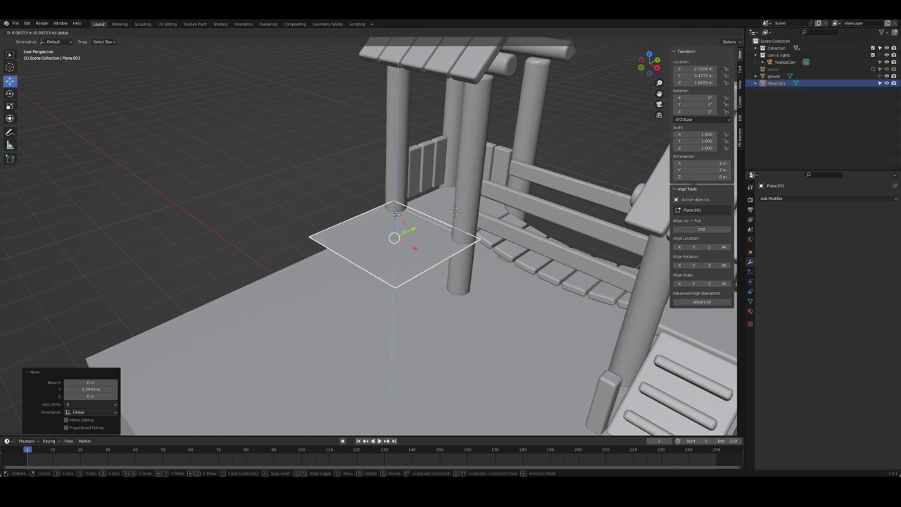
pyautogui.click(397, 214)
pyautogui.moveTo(397, 215); pyautogui.dragTo(503, 227, button='middle')
# - Narrow the plane along X to 0.513 in Edit Mode and select one edge
pyautogui.press('Tab')
pyautogui.press('s')
pyautogui.press('x')
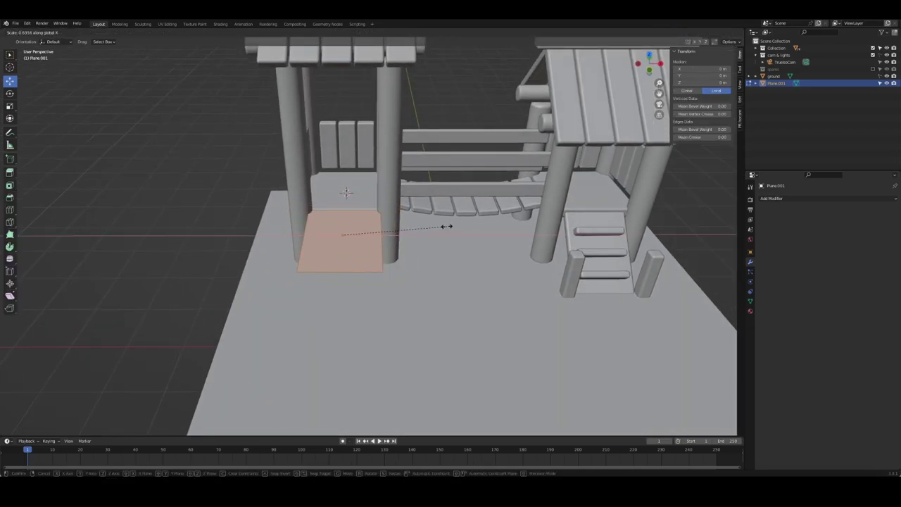
pyautogui.click(394, 258)
pyautogui.moveTo(394, 258)
pyautogui.mouseDown(button='middle')
pyautogui.moveTo(424, 240)
pyautogui.moveTo(307, 252)
pyautogui.mouseUp(button='middle')
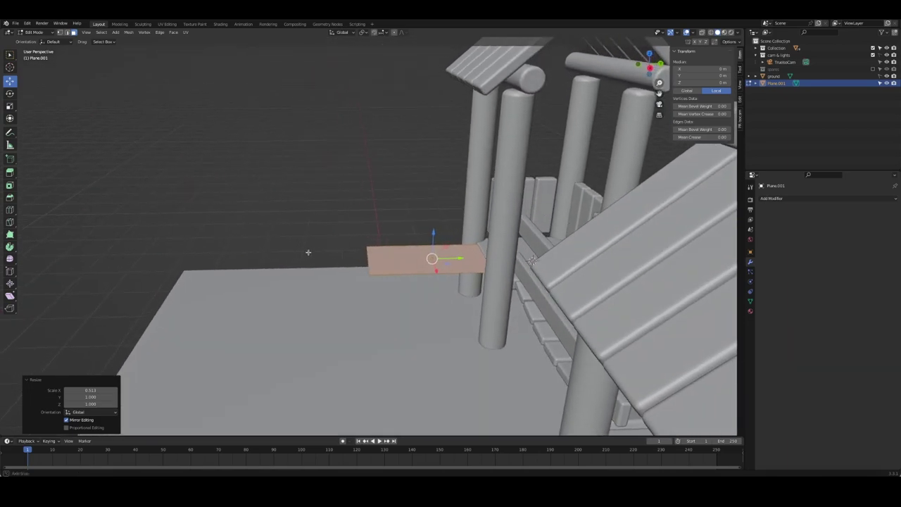
pyautogui.moveTo(377, 251); pyautogui.dragTo(465, 241, button='middle')
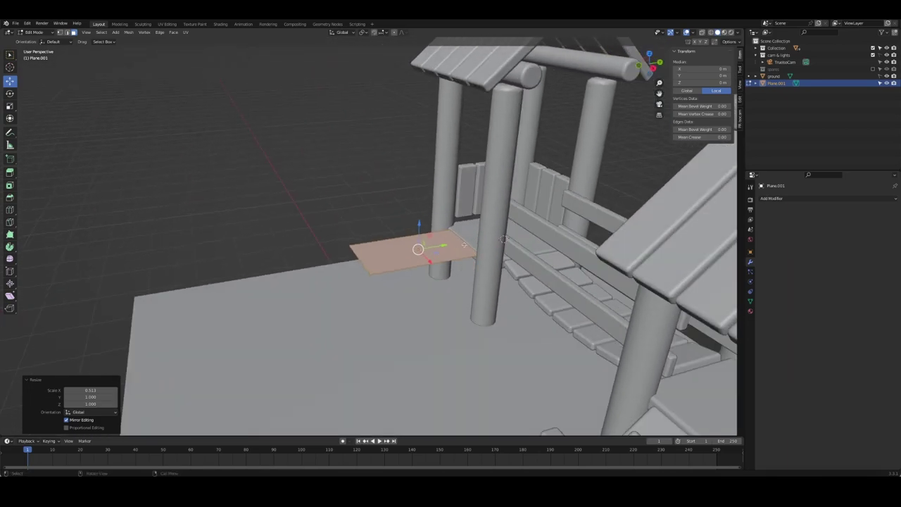
pyautogui.press('2')
pyautogui.click(465, 240)
# - Set the plane's origin to the 3D cursor and reselect the plane
pyautogui.press('Tab')
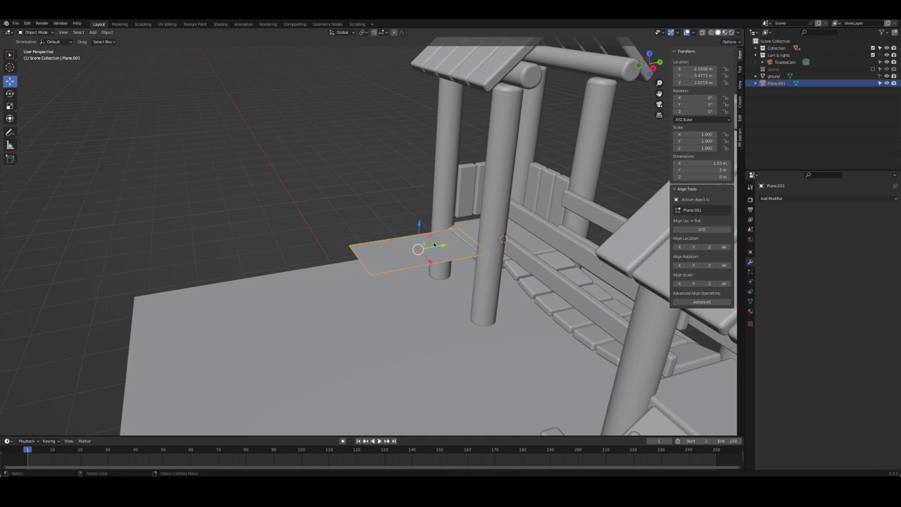
pyautogui.press('Tab')
pyautogui.hotkey('alt', 'z')
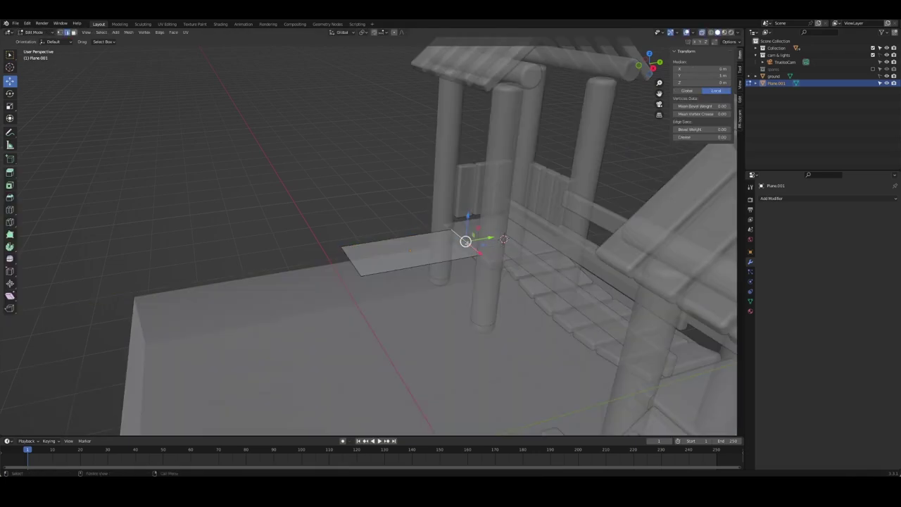
pyautogui.hotkey('ctrl', 'Tab')
pyautogui.click(463, 278)
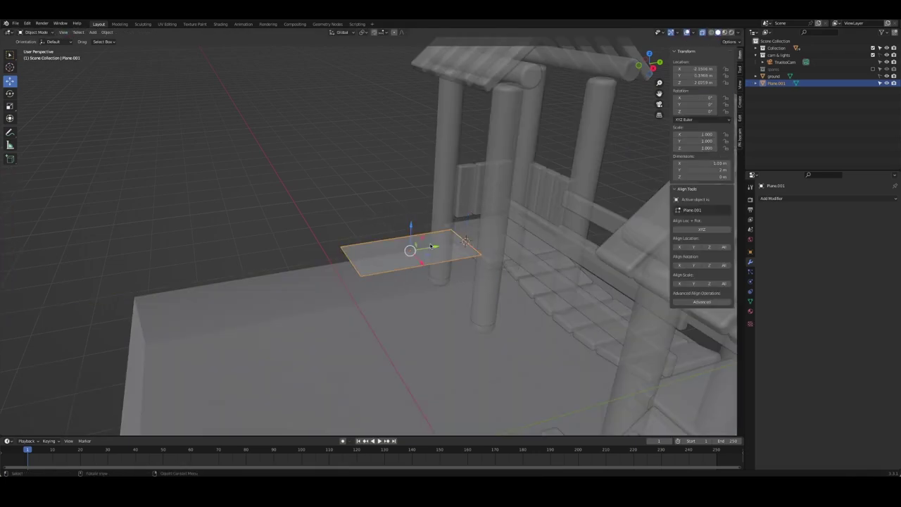
pyautogui.rightClick(431, 245)
pyautogui.click(480, 285)
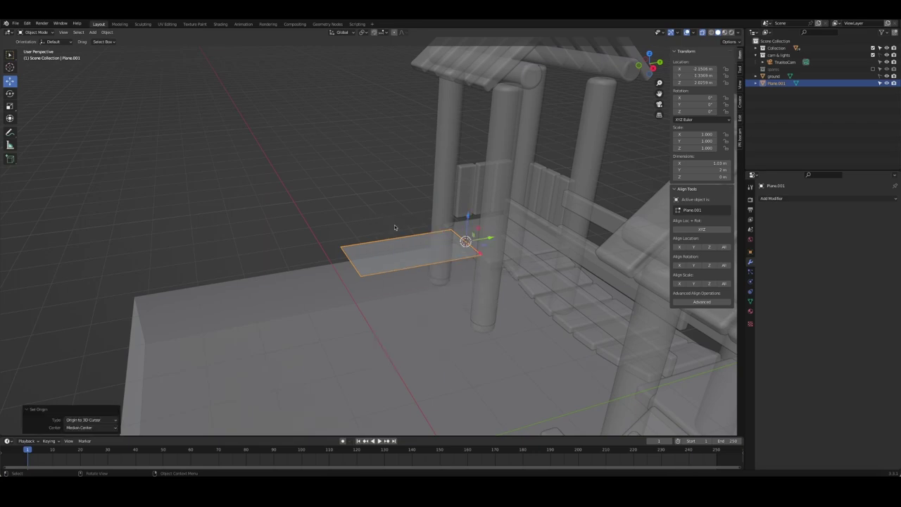
pyautogui.hotkey('alt', 'a')
pyautogui.hotkey('alt', 'z')
pyautogui.moveTo(423, 261); pyautogui.dragTo(412, 270, button='middle')
pyautogui.click(412, 269)
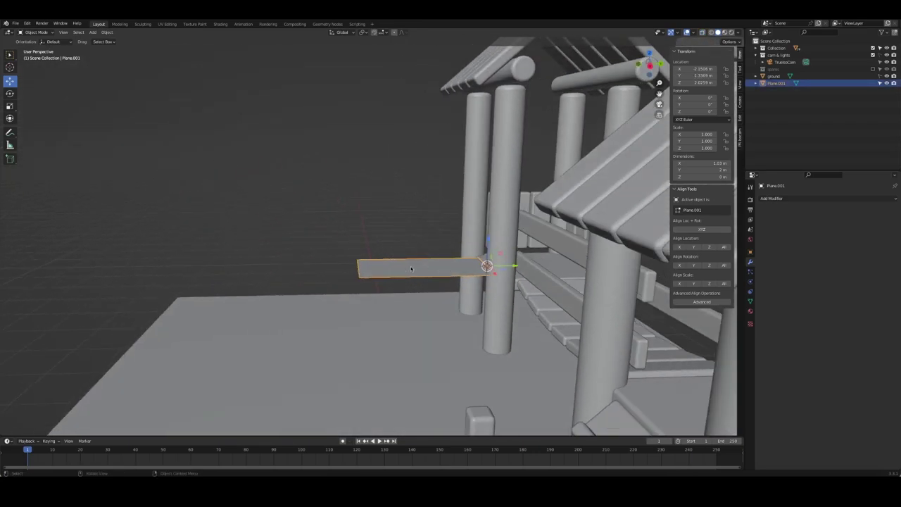
# - Pull the plane's outer edge farther out along Y
pyautogui.press('Tab')
pyautogui.click(359, 271)
pyautogui.moveTo(383, 269); pyautogui.dragTo(336, 272)
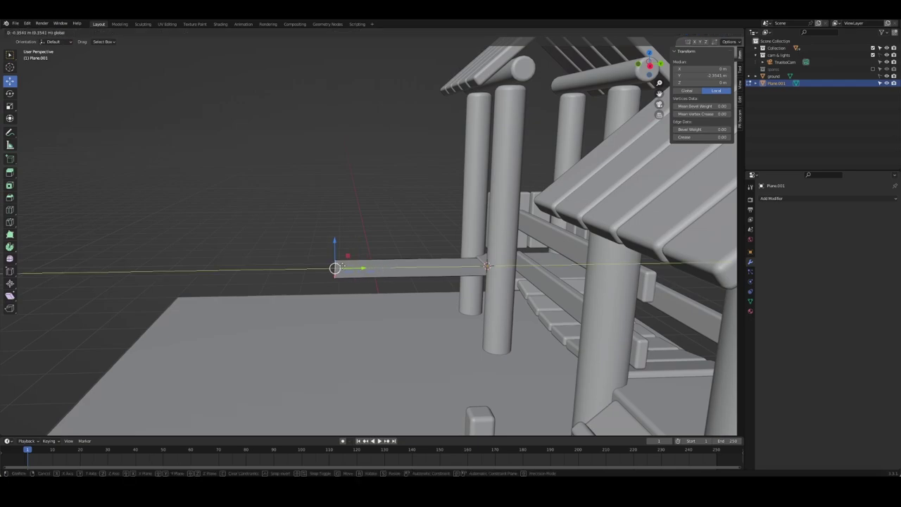
pyautogui.moveTo(335, 272); pyautogui.dragTo(335, 272, button='middle')
pyautogui.moveTo(336, 271); pyautogui.dragTo(356, 270)
# - Add a centred edge loop across the middle of the plane
pyautogui.moveTo(356, 270); pyautogui.dragTo(413, 259, button='middle')
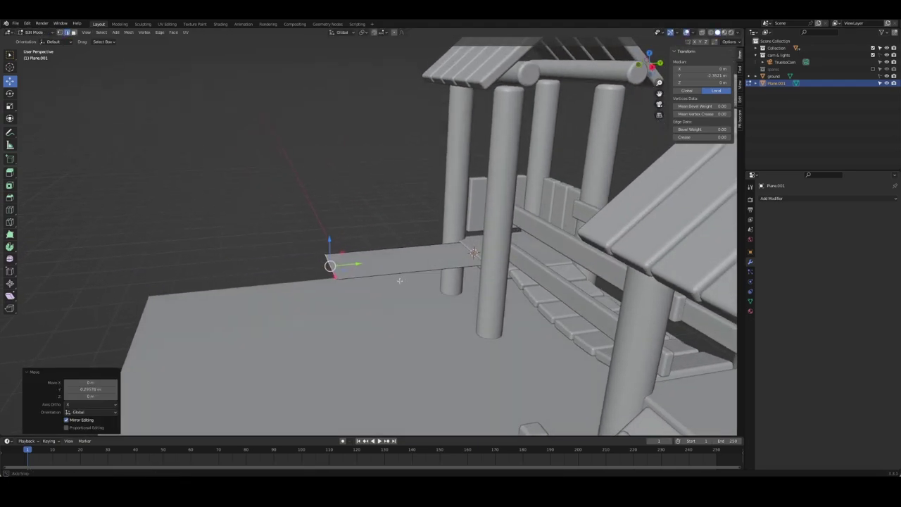
pyautogui.hotkey('ctrl', 'r')
pyautogui.click(412, 258)
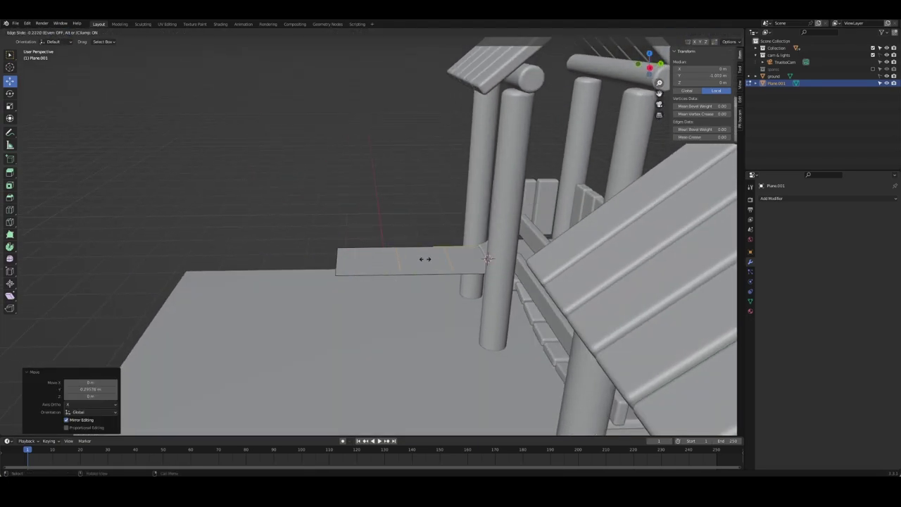
pyautogui.rightClick(405, 236)
pyautogui.moveTo(360, 244); pyautogui.dragTo(419, 231, button='middle')
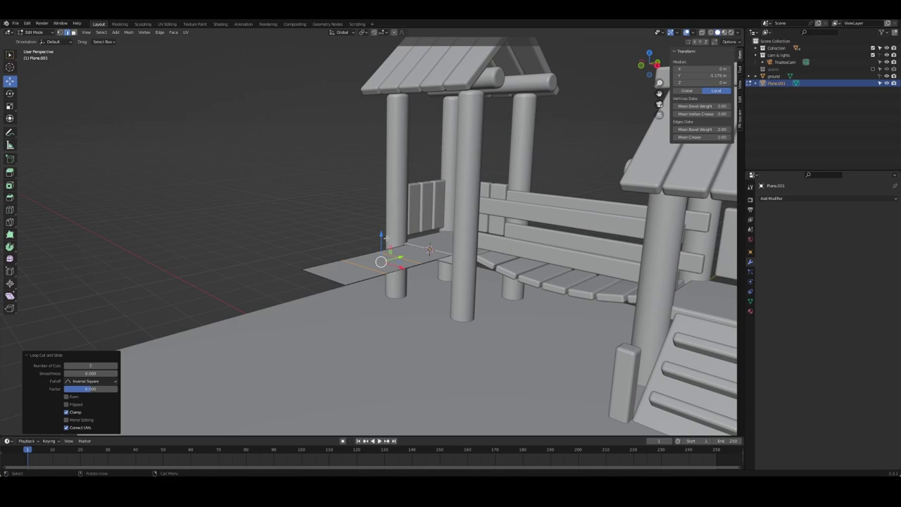
# - Loop-cut the plane and raise its outer part vertically to form a slope
pyautogui.moveTo(383, 267); pyautogui.dragTo(407, 265, button='middle')
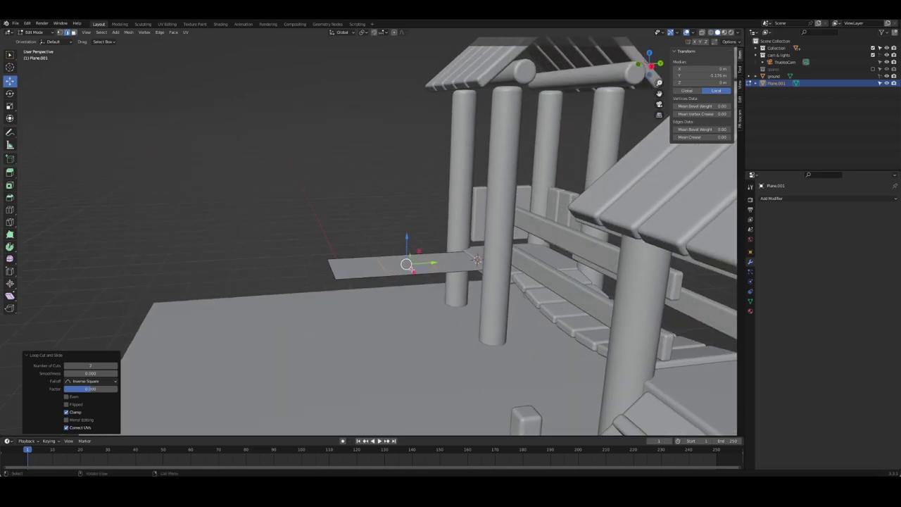
pyautogui.hotkey('ctrl', 'r')
pyautogui.click(391, 266)
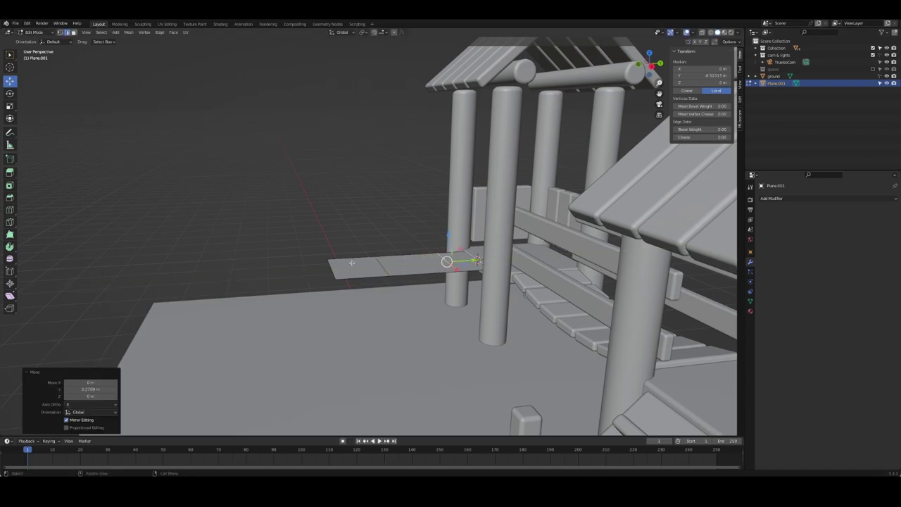
pyautogui.click(358, 267)
pyautogui.press('g')
pyautogui.press('z')
pyautogui.click(357, 278)
# - In left-side X-ray view, lower the ramp's horizontal edge down to the ground
pyautogui.click(332, 256)
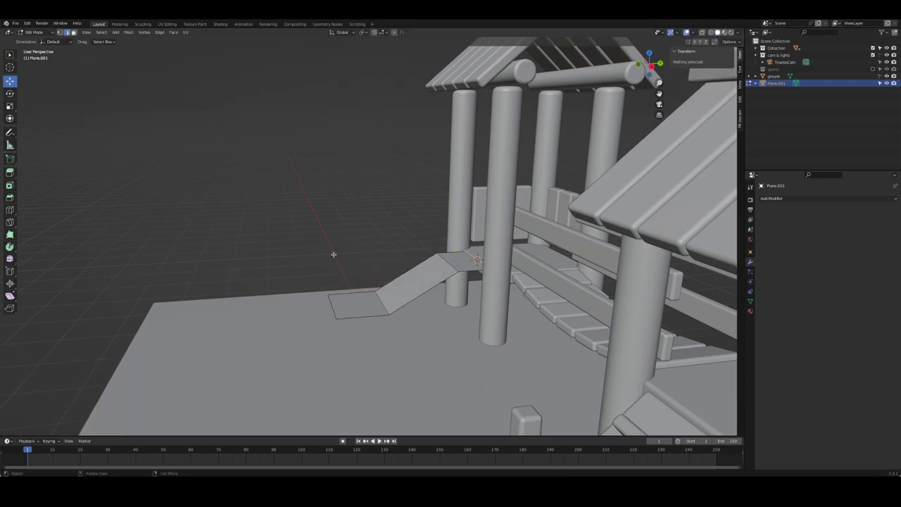
pyautogui.moveTo(331, 256); pyautogui.dragTo(397, 259, button='middle')
pyautogui.press('KP_1')
pyautogui.press('ctrl+KP_1')
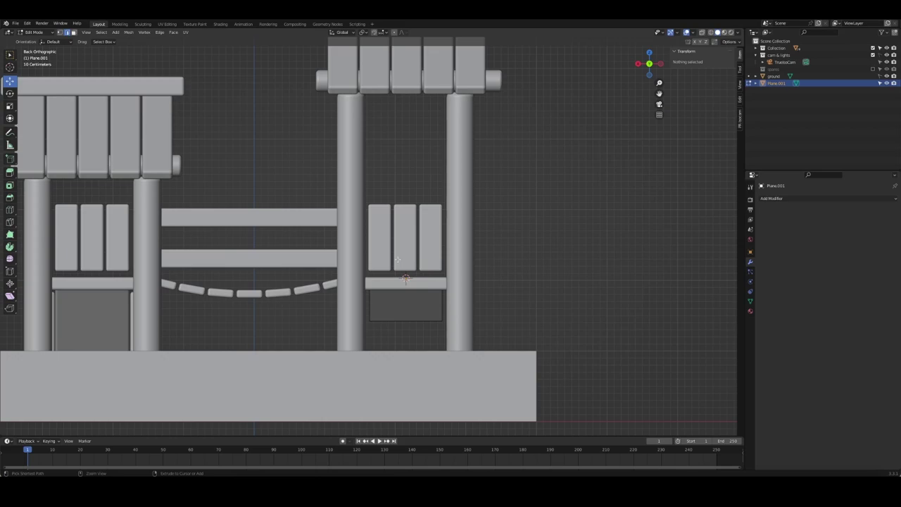
pyautogui.press('ctrl+KP_3')
pyautogui.click(394, 318)
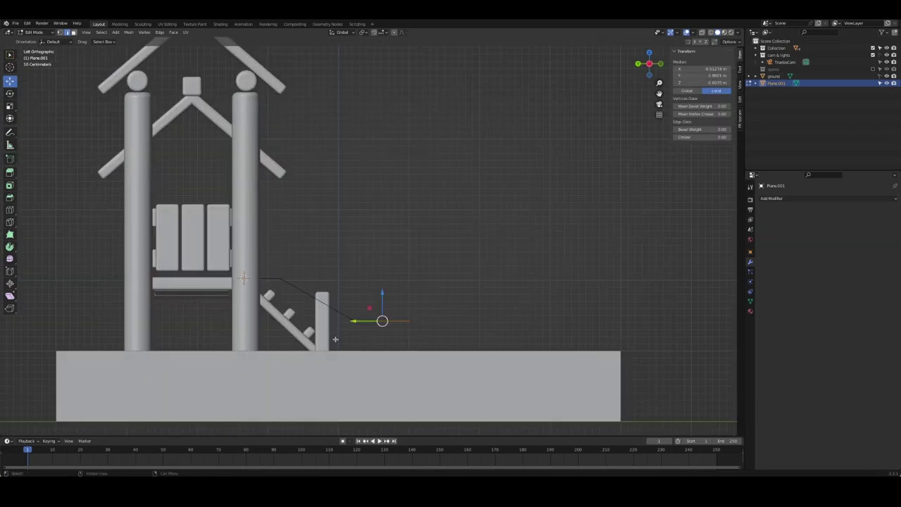
pyautogui.hotkey('alt', 'z')
pyautogui.press('g')
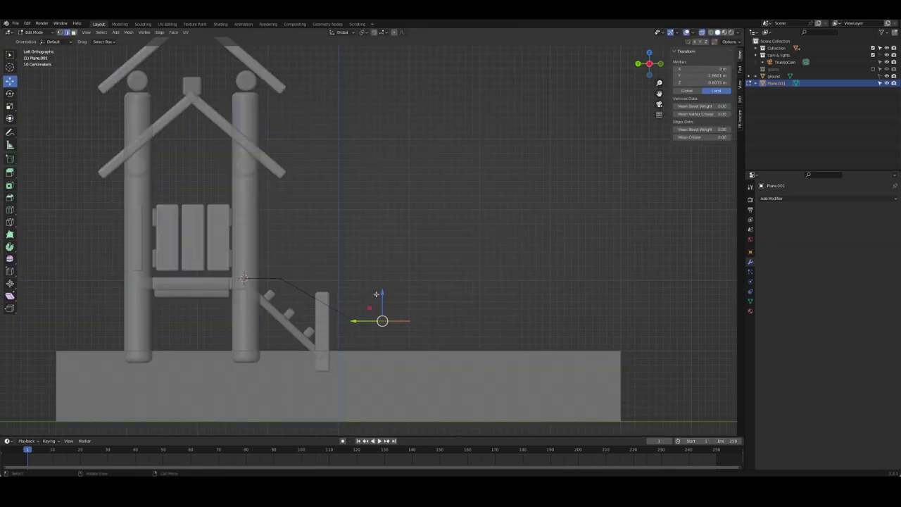
pyautogui.press('z')
pyautogui.click(380, 303)
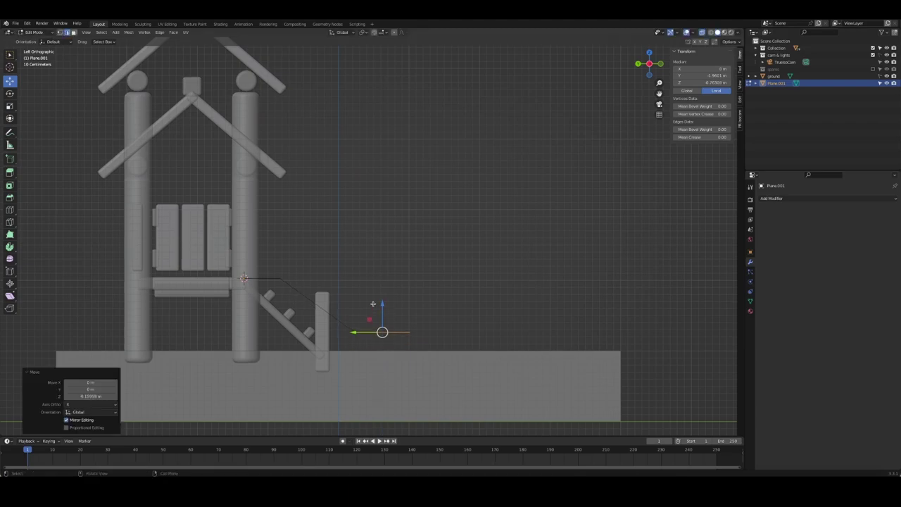
pyautogui.moveTo(380, 303); pyautogui.dragTo(366, 317, button='middle')
pyautogui.scroll(4, 366, 317)
pyautogui.hotkey('alt', 'z')
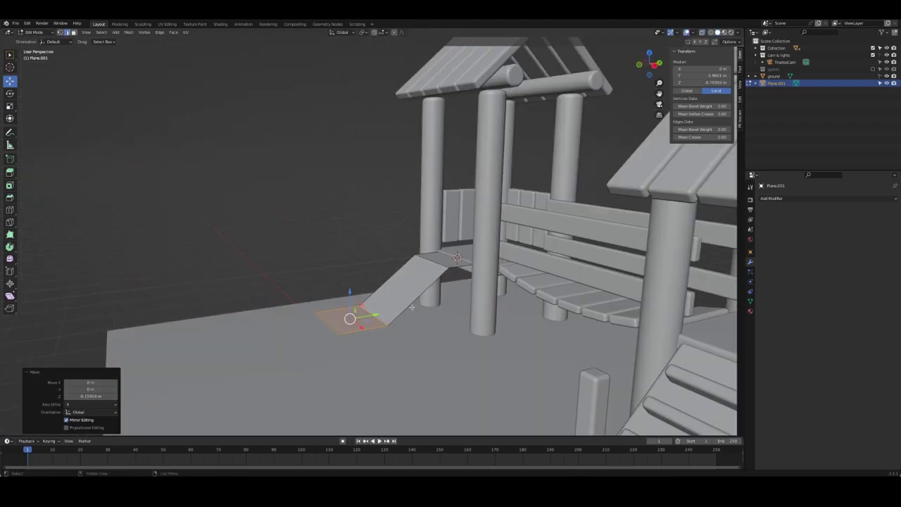
pyautogui.press('Tab')
# - Slide the ramp's base outward along the Y axis in side view
pyautogui.hotkey('alt', 'a')
pyautogui.moveTo(428, 308); pyautogui.dragTo(494, 308, button='middle')
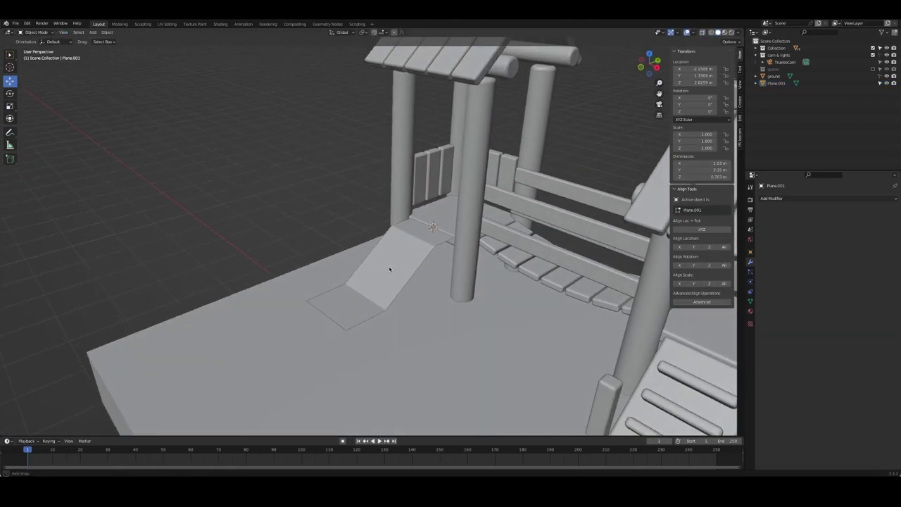
pyautogui.scroll(-4, 494, 308)
pyautogui.press('ctrl+KP_3')
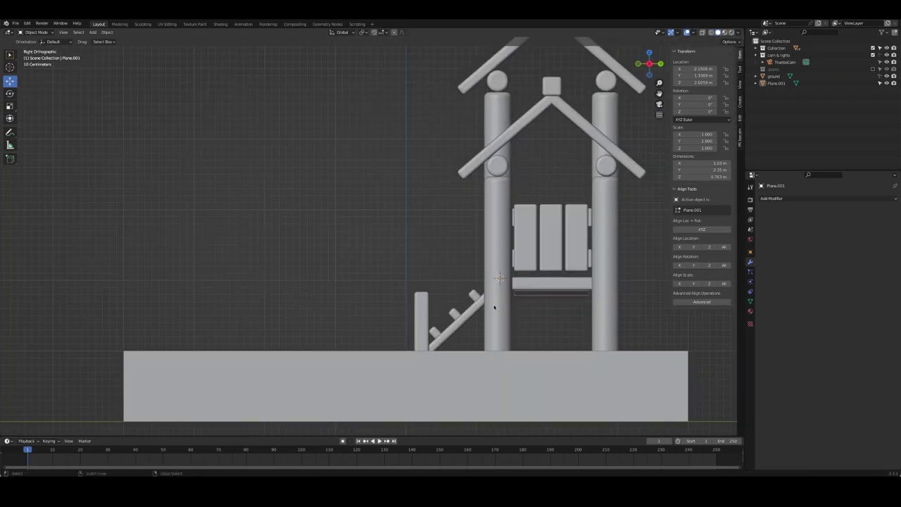
pyautogui.press('ctrl+KP_6')
pyautogui.moveTo(296, 289); pyautogui.dragTo(314, 302, button='middle')
pyautogui.click(314, 302)
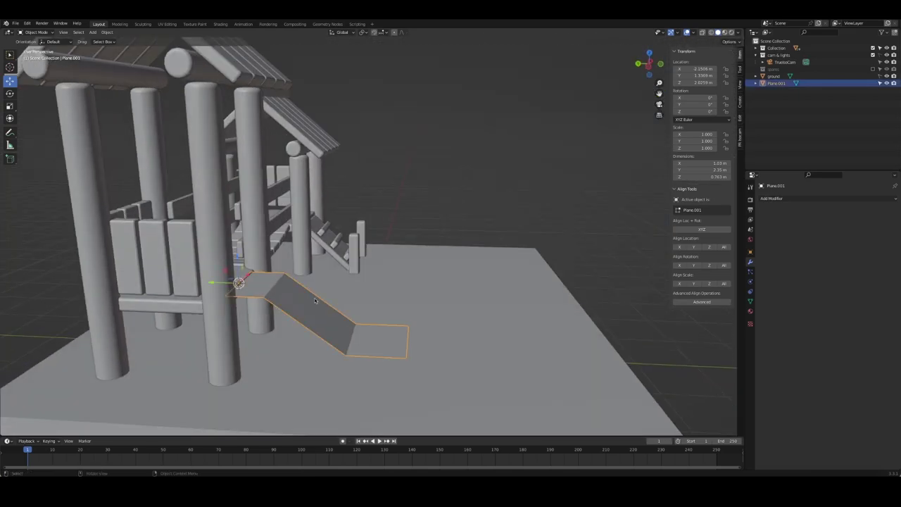
pyautogui.press('ctrl+KP_3')
pyautogui.press('Tab')
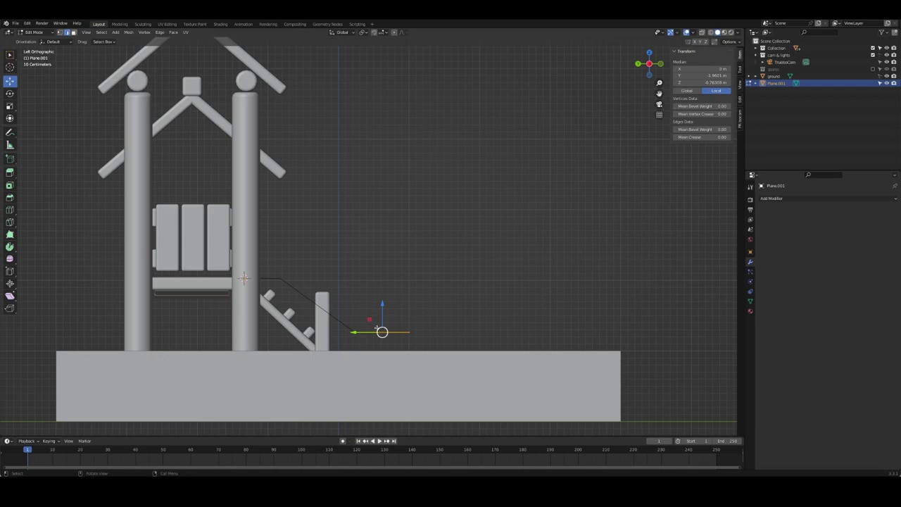
pyautogui.press('g')
pyautogui.press('y')
pyautogui.click(409, 318)
# - Select the plane's back, top, side and front edges together
pyautogui.moveTo(408, 318)
pyautogui.mouseDown(button='middle')
pyautogui.moveTo(383, 345)
pyautogui.moveTo(318, 308)
pyautogui.mouseUp(button='middle')
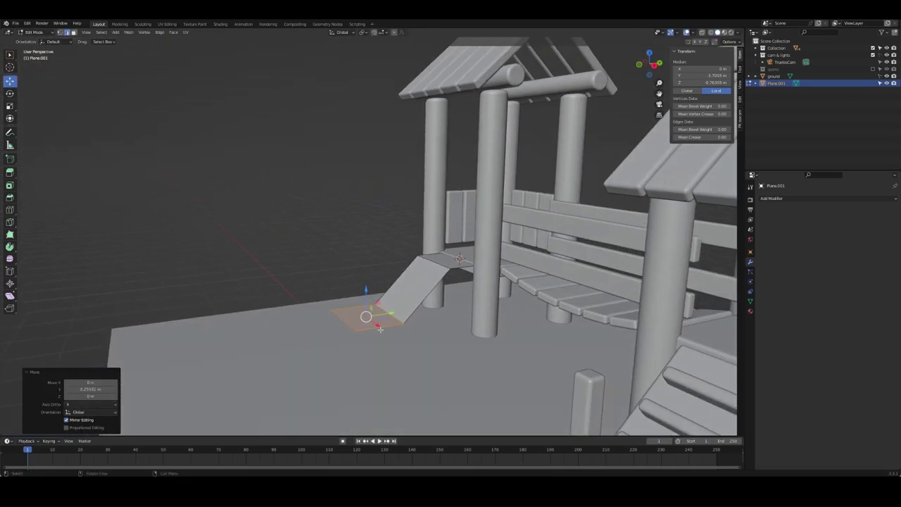
pyautogui.click(353, 308)
pyautogui.keyDown('shift'); pyautogui.click(432, 256); pyautogui.keyUp('shift')
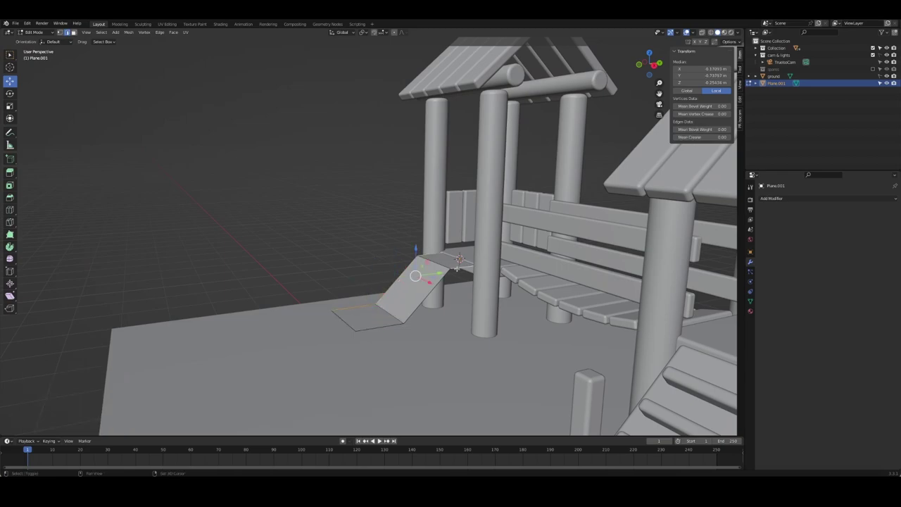
pyautogui.keyDown('shift'); pyautogui.click(423, 303); pyautogui.keyUp('shift')
pyautogui.keyDown('shift'); pyautogui.click(386, 327); pyautogui.keyUp('shift')
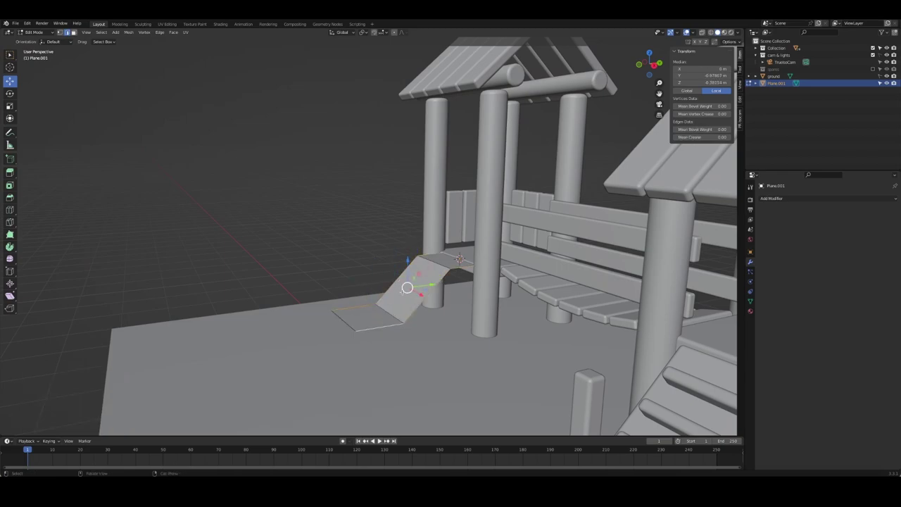
# - Extrude the ramp's side edges straight up into side walls
pyautogui.press('e')
pyautogui.press('z')
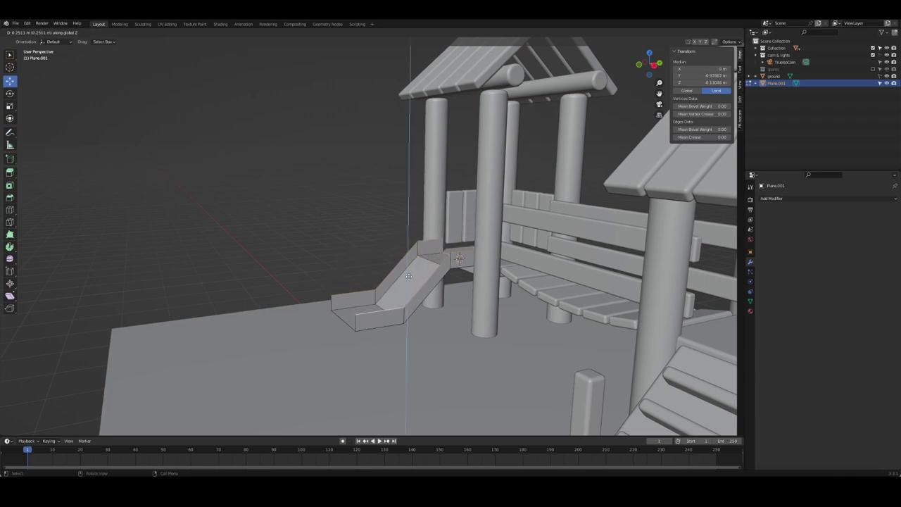
pyautogui.click(409, 277)
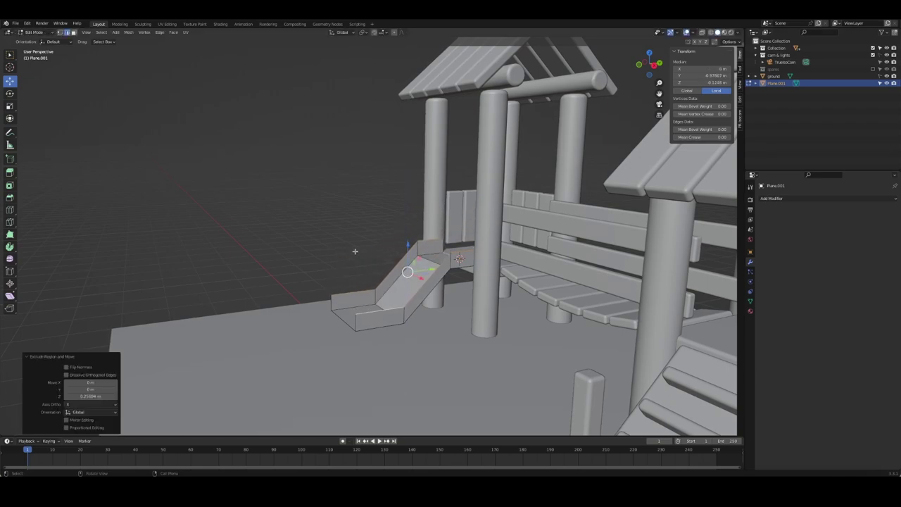
pyautogui.moveTo(409, 277)
pyautogui.mouseDown(button='middle')
pyautogui.moveTo(366, 317)
pyautogui.moveTo(374, 331)
pyautogui.moveTo(458, 355)
pyautogui.moveTo(493, 346)
pyautogui.moveTo(393, 358)
pyautogui.moveTo(332, 345)
pyautogui.moveTo(297, 312)
pyautogui.moveTo(587, 216)
pyautogui.mouseUp(button='middle')
# - Extrude the slide's bottom edge into a lip and shift it outward
pyautogui.click(348, 325)
pyautogui.press('e')
pyautogui.press('z')
pyautogui.click(349, 344)
pyautogui.press('Tab')
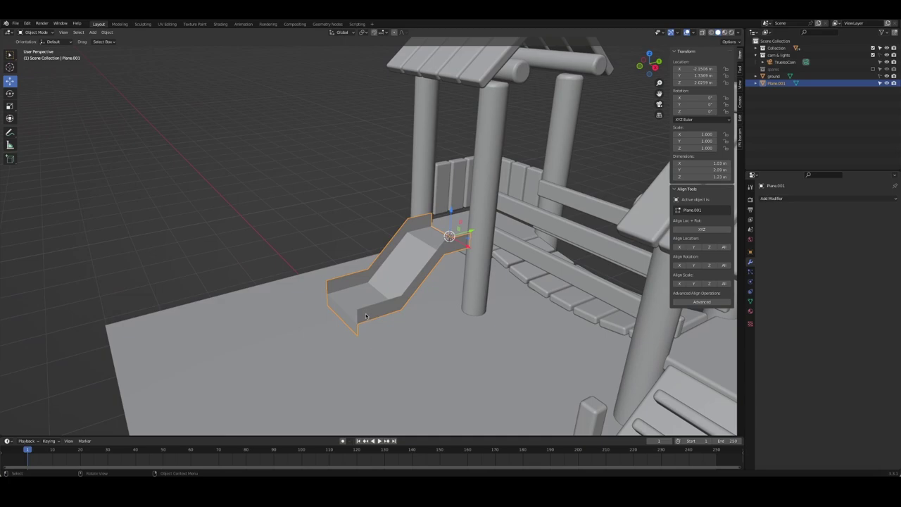
pyautogui.press('Tab')
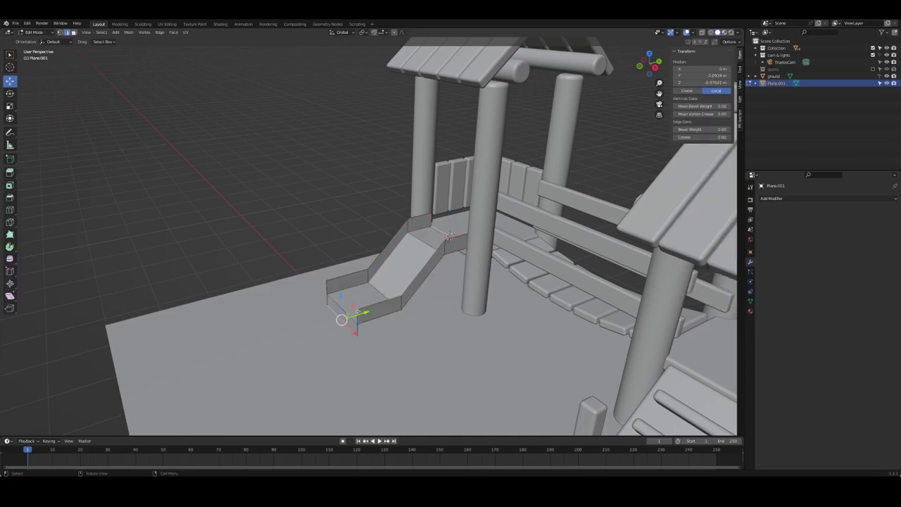
pyautogui.moveTo(358, 312); pyautogui.dragTo(374, 287)
pyautogui.hotkey('alt', 'a')
# - Raise the slide's top edge vertically into a back panel
pyautogui.click(424, 214)
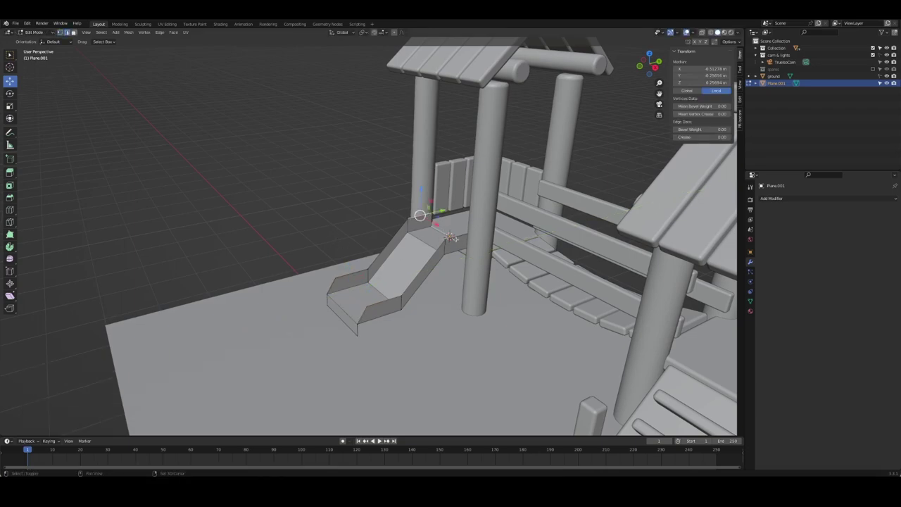
pyautogui.press('g')
pyautogui.press('z')
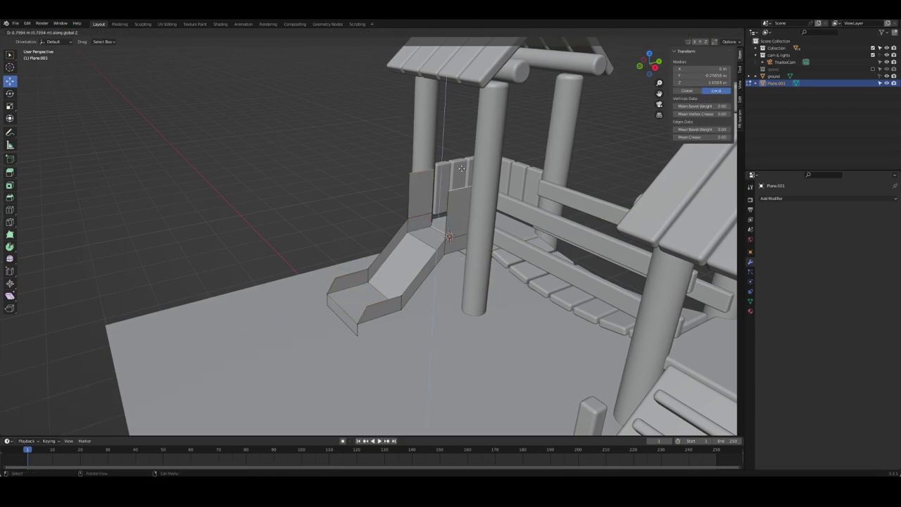
pyautogui.click(461, 173)
pyautogui.moveTo(461, 174); pyautogui.dragTo(406, 176, button='middle')
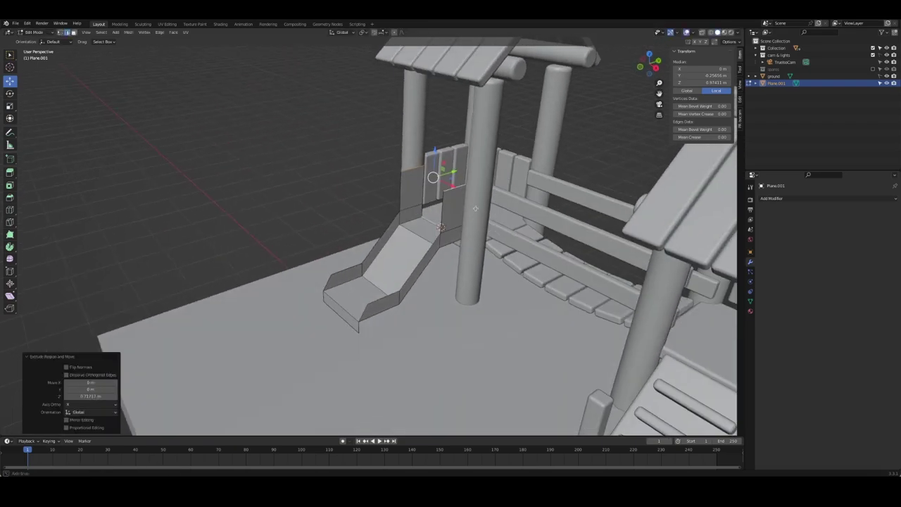
# - Move the back panel's two top corners along Y, then return to Object Mode
pyautogui.click(402, 178)
pyautogui.keyDown('shift'); pyautogui.click(415, 176); pyautogui.keyUp('shift')
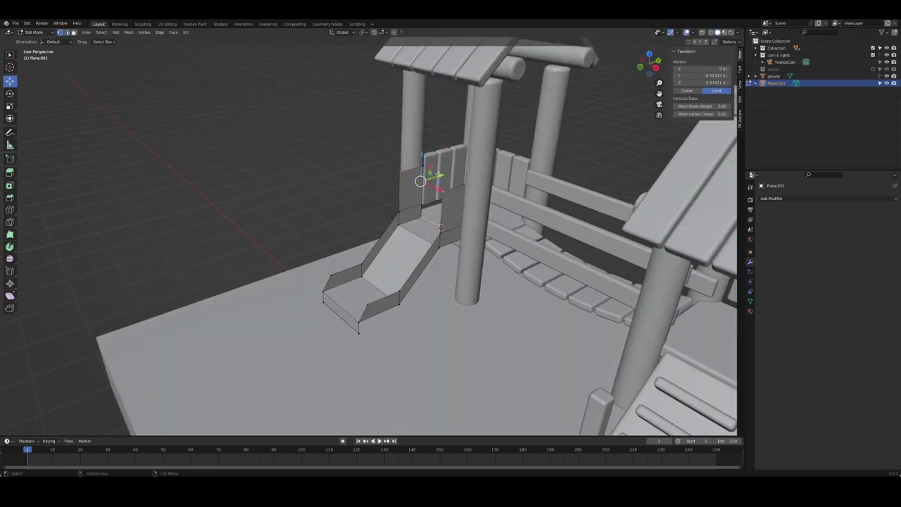
pyautogui.press('g')
pyautogui.press('y')
pyautogui.press('Return')
pyautogui.press('Tab')
pyautogui.hotkey('alt', 'a')
pyautogui.moveTo(422, 176)
pyautogui.mouseDown(button='middle')
pyautogui.moveTo(481, 204)
pyautogui.moveTo(393, 222)
pyautogui.mouseUp(button='middle')
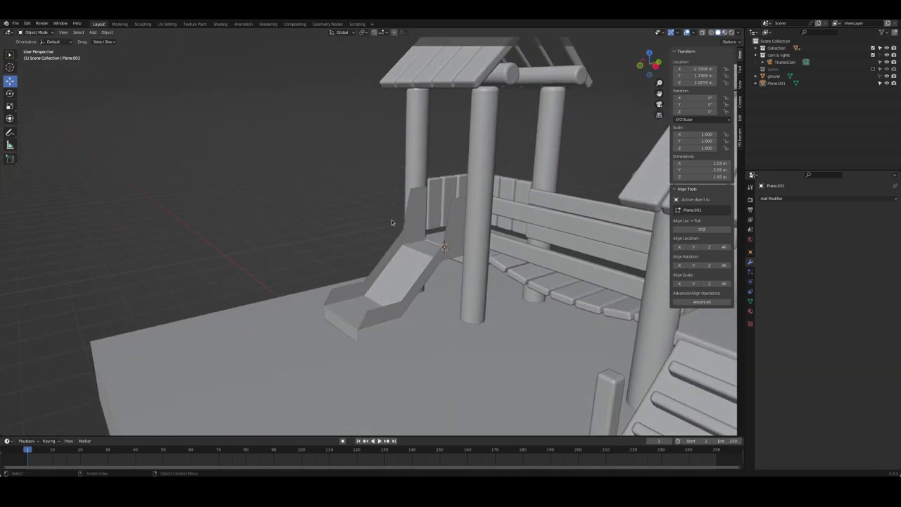
# - Add a Solidify modifier to the slide with Thickness 0.15 m
pyautogui.click(420, 264)
pyautogui.click(808, 199)
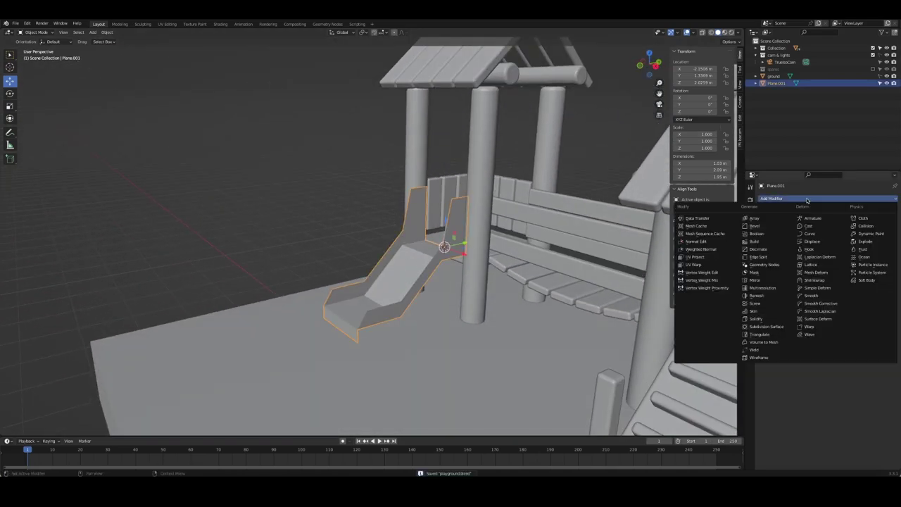
pyautogui.click(758, 318)
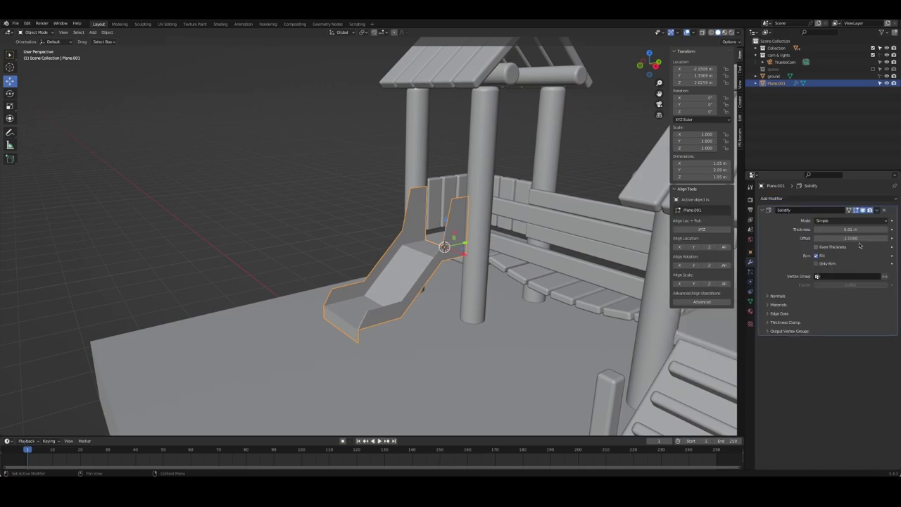
pyautogui.moveTo(851, 230)
pyautogui.mouseDown()
pyautogui.moveTo(817, 229)
pyautogui.moveTo(859, 229)
pyautogui.mouseUp()
pyautogui.moveTo(451, 296)
pyautogui.mouseDown(button='middle')
pyautogui.moveTo(518, 310)
pyautogui.moveTo(431, 324)
pyautogui.mouseUp(button='middle')
pyautogui.scroll(3, 431, 324)
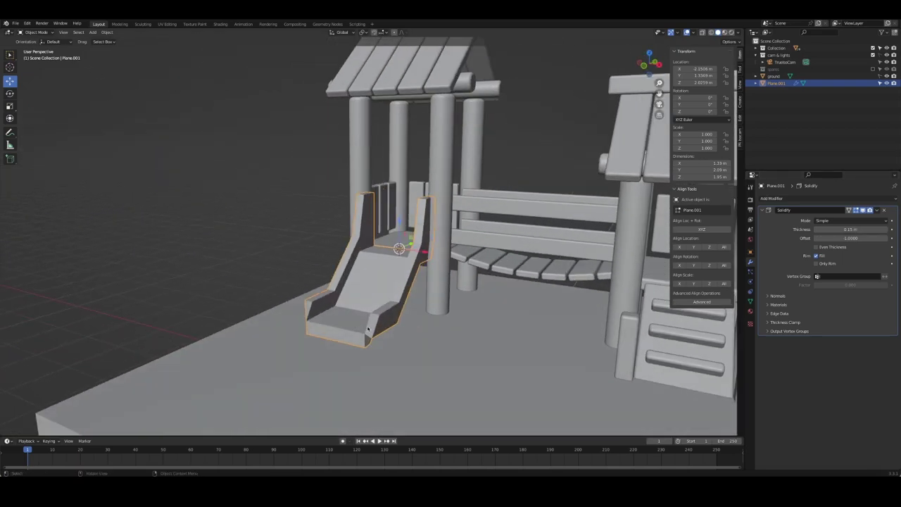
pyautogui.moveTo(367, 329)
pyautogui.mouseDown(button='middle')
pyautogui.moveTo(423, 302)
pyautogui.moveTo(450, 312)
pyautogui.mouseUp(button='middle')
# - Apply the Solidify thickness and delete the lip at the slide's bottom
pyautogui.hotkey('ctrl', 'a')
pyautogui.press('Tab')
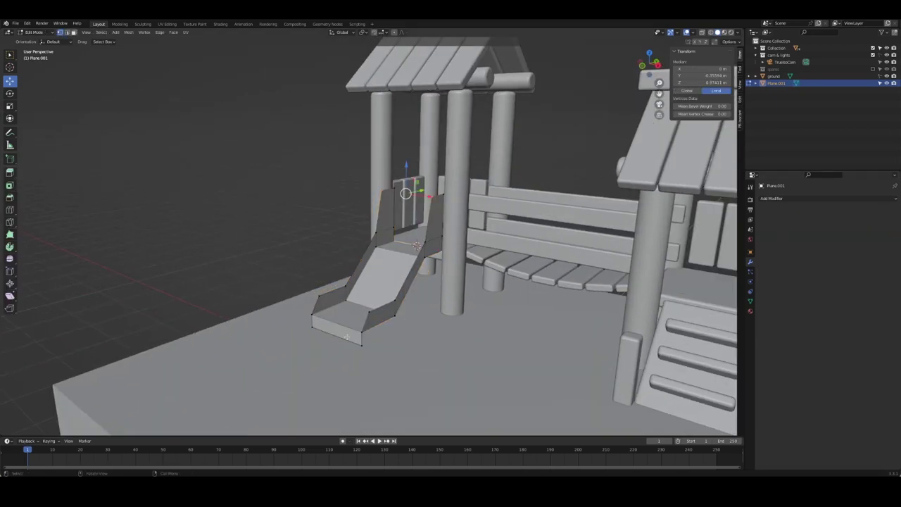
pyautogui.click(337, 331)
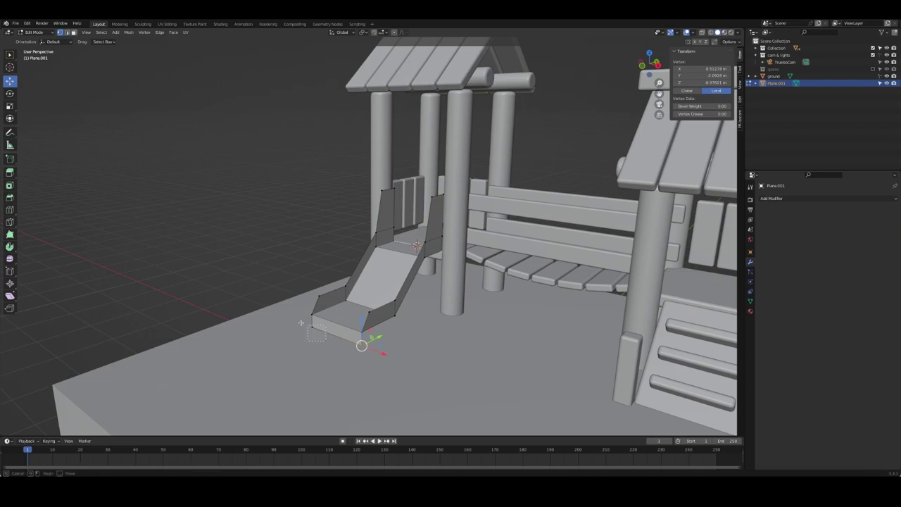
pyautogui.press('x')
pyautogui.click(267, 313)
# - Undo the extra Solidify attempt and delete the stray vertices at the slide's lower end
pyautogui.click(831, 199)
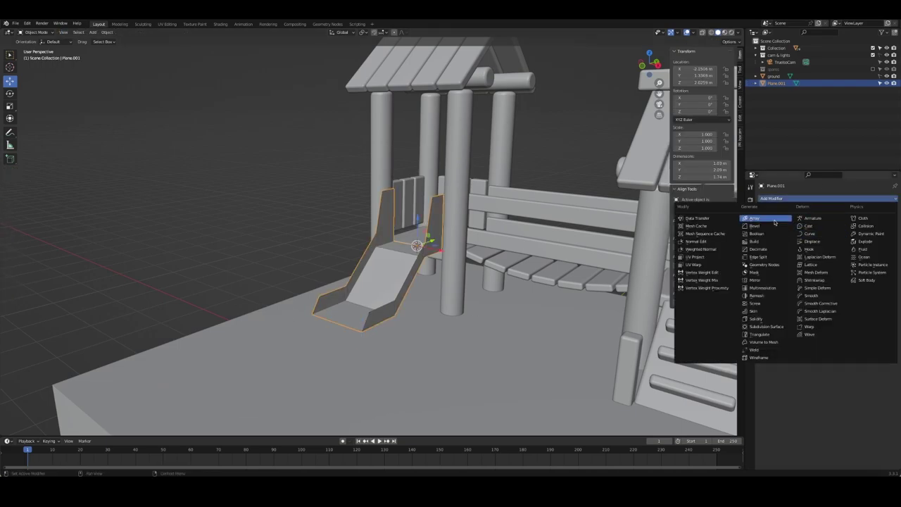
pyautogui.click(767, 317)
pyautogui.hotkey('ctrl', 'z')
pyautogui.hotkey('ctrl', 'z')
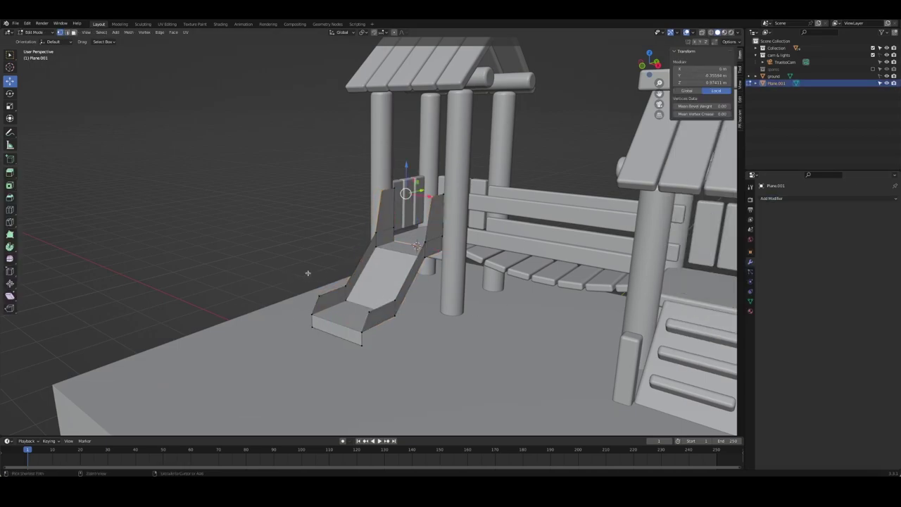
pyautogui.hotkey('ctrl', 'z')
pyautogui.hotkey('ctrl', 'z')
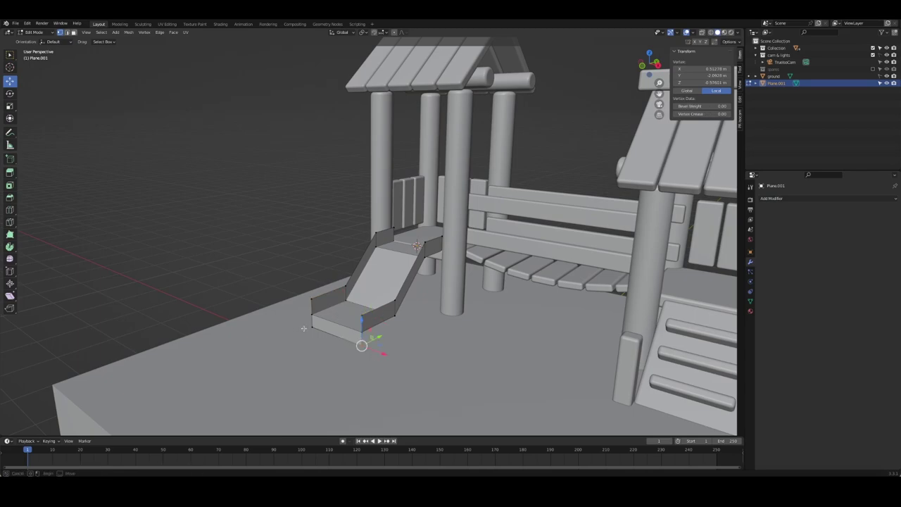
pyautogui.keyDown('shift'); pyautogui.click(305, 325); pyautogui.keyUp('shift')
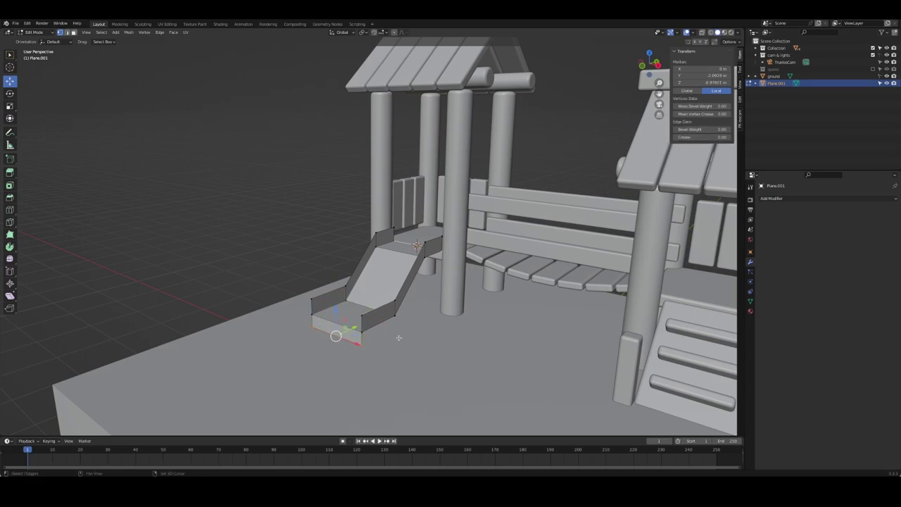
pyautogui.press('x')
pyautogui.click(352, 336)
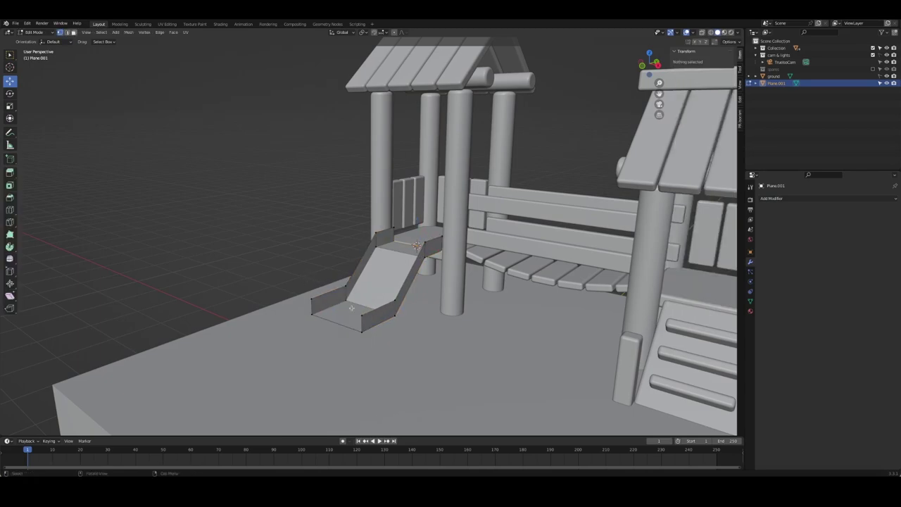
# - Back in Object Mode, add a new Solidify modifier with thickness 0.11 m
pyautogui.click(436, 238)
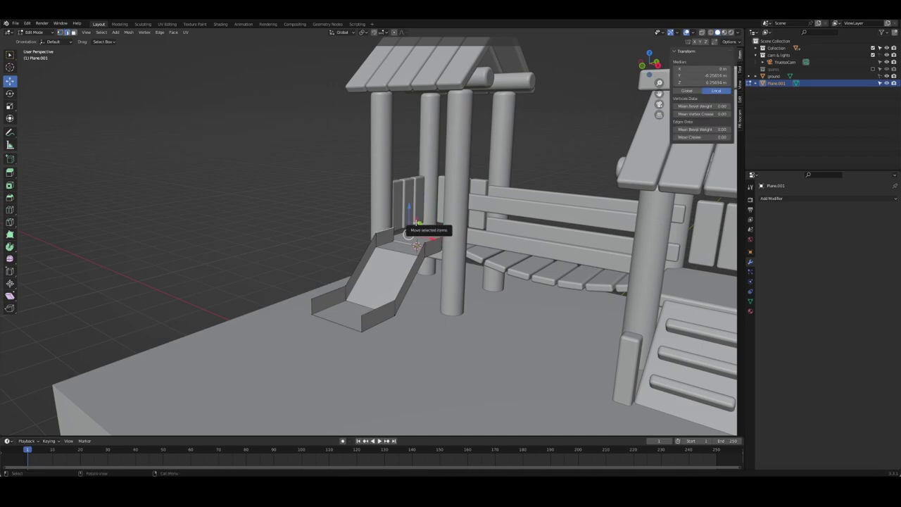
pyautogui.press('Tab')
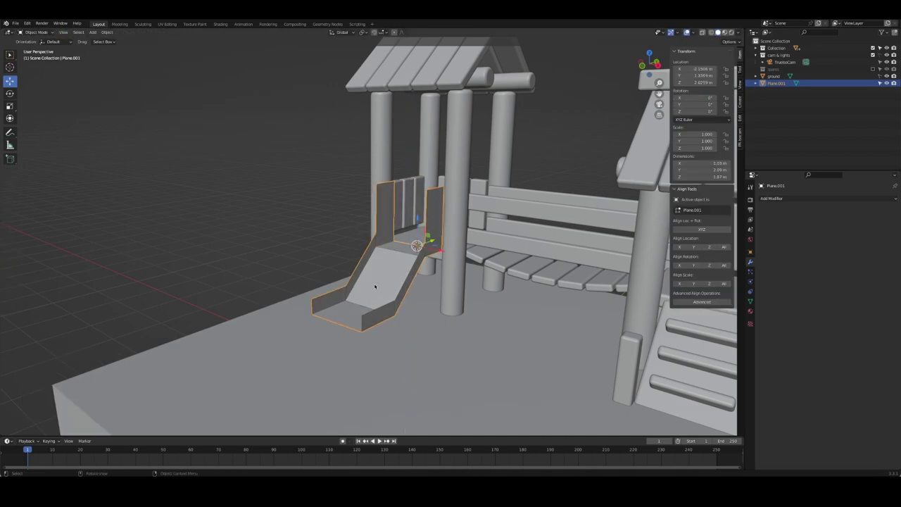
pyautogui.moveTo(375, 286); pyautogui.dragTo(385, 289, button='middle')
pyautogui.click(772, 197)
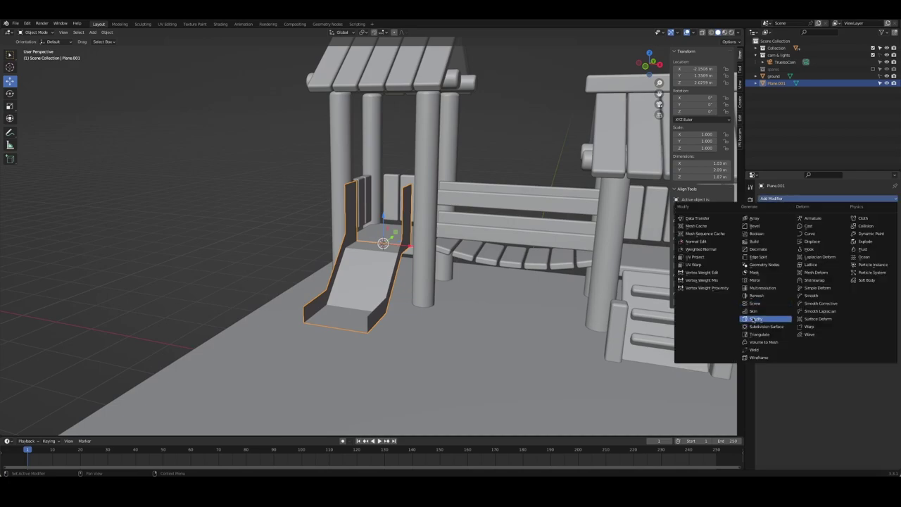
pyautogui.click(766, 320)
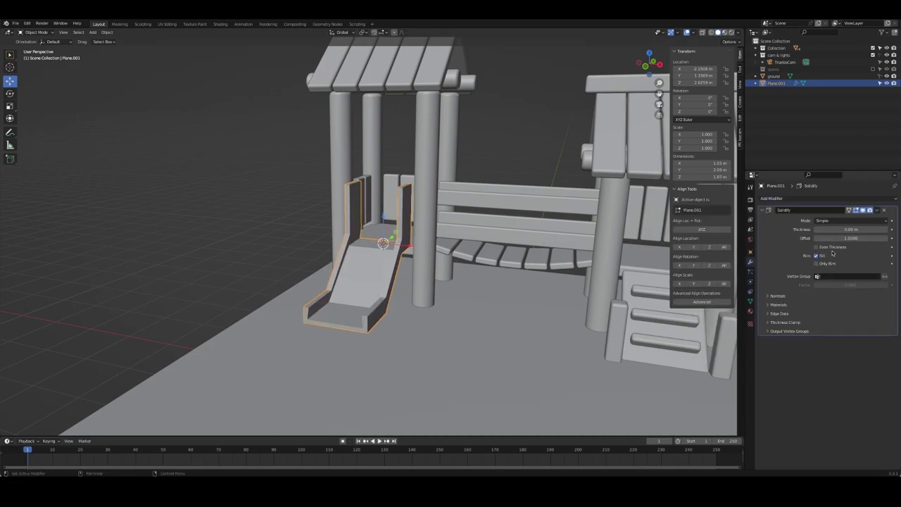
pyautogui.moveTo(851, 229); pyautogui.dragTo(866, 229)
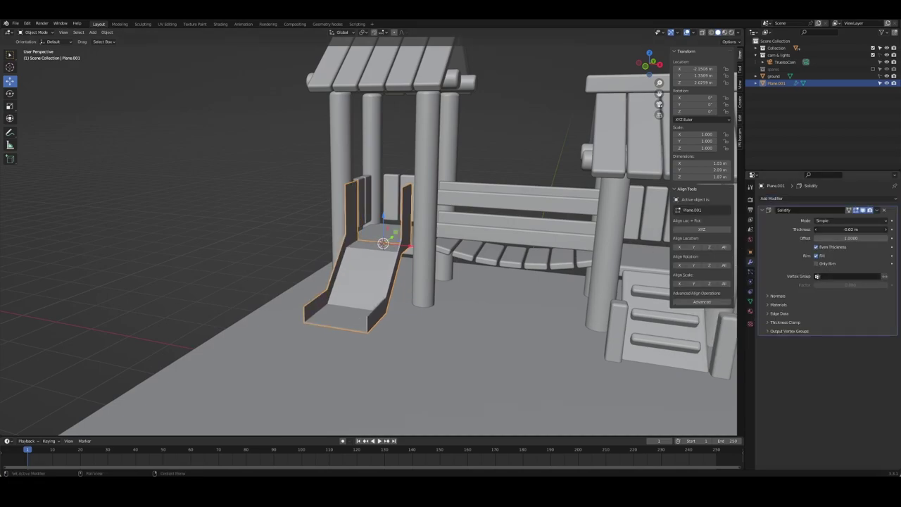
pyautogui.moveTo(331, 254)
pyautogui.mouseDown(button='middle')
pyautogui.moveTo(361, 255)
pyautogui.moveTo(282, 243)
pyautogui.moveTo(429, 228)
pyautogui.moveTo(443, 253)
pyautogui.mouseUp(button='middle')
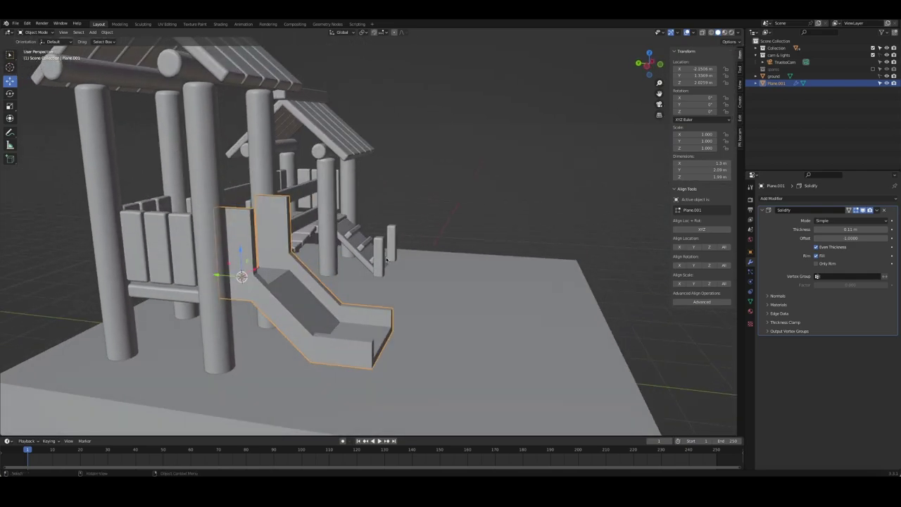
# - Isolate the slide and tune the Solidify thickness, settling on 0.13 m
pyautogui.press('KP_Divide')
pyautogui.press('KP_3')
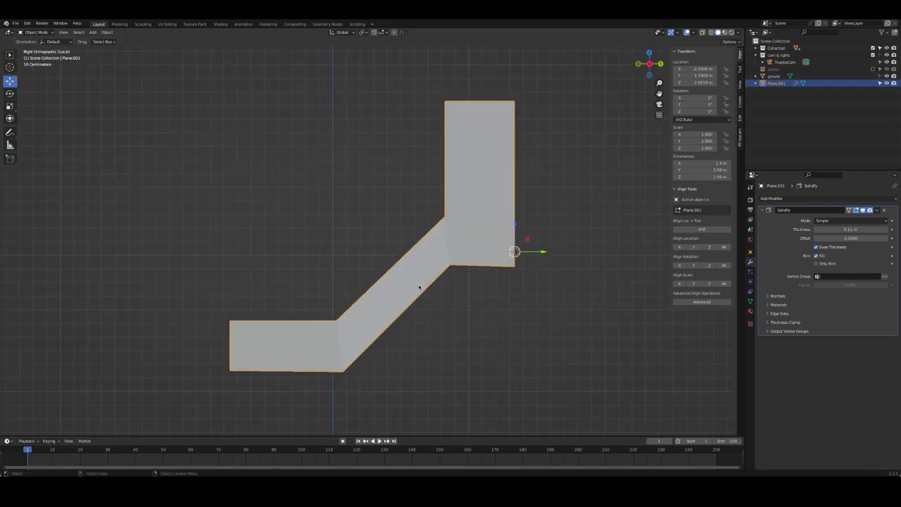
pyautogui.press('KP_1')
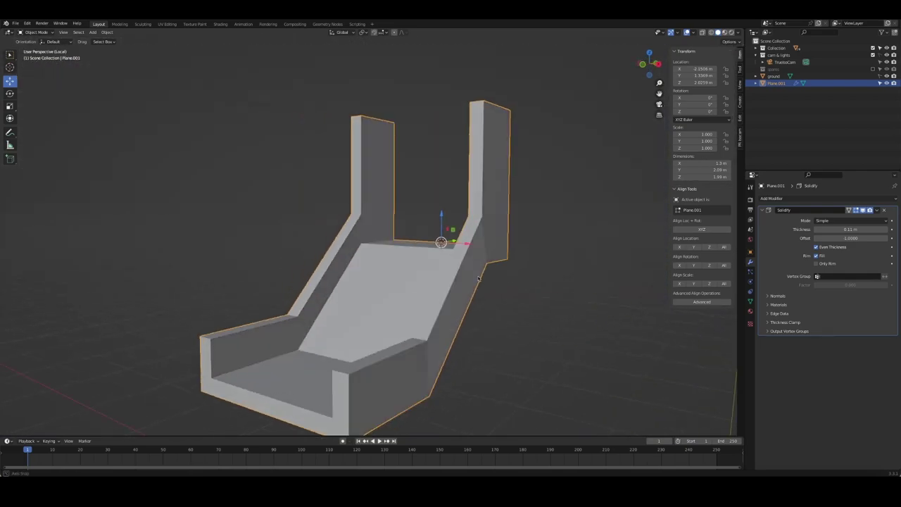
pyautogui.moveTo(412, 283); pyautogui.dragTo(374, 327, button='middle')
pyautogui.press('KP_7')
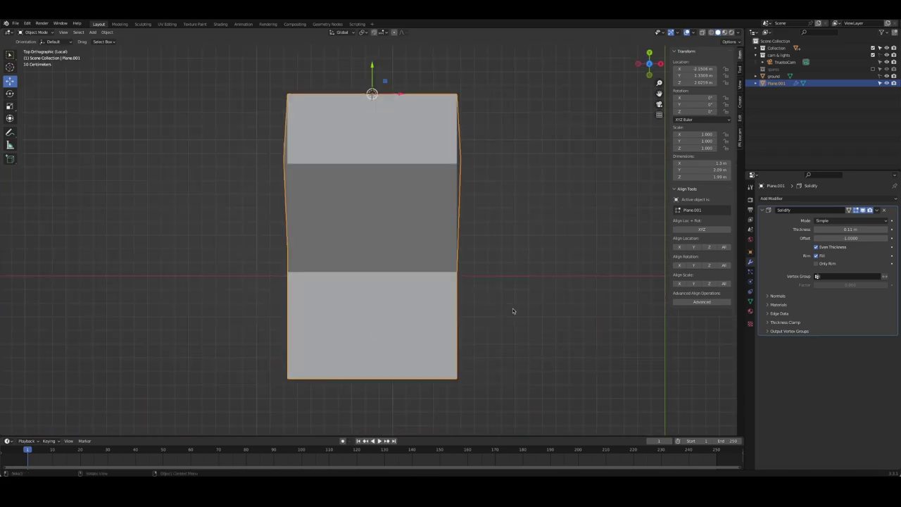
pyautogui.moveTo(851, 229); pyautogui.dragTo(845, 229)
pyautogui.moveTo(528, 231); pyautogui.dragTo(479, 289, button='middle')
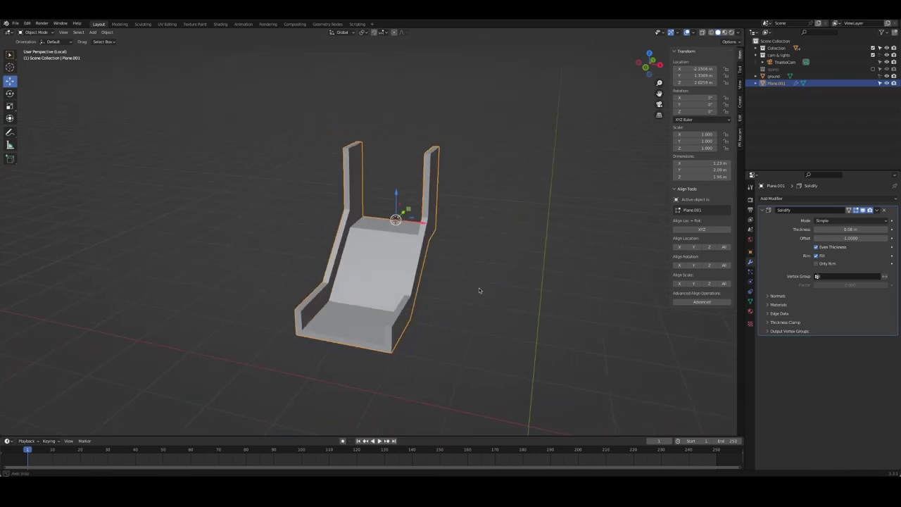
pyautogui.moveTo(845, 230); pyautogui.dragTo(850, 229)
pyautogui.moveTo(535, 232)
pyautogui.mouseDown(button='middle')
pyautogui.moveTo(527, 246)
pyautogui.moveTo(493, 236)
pyautogui.mouseUp(button='middle')
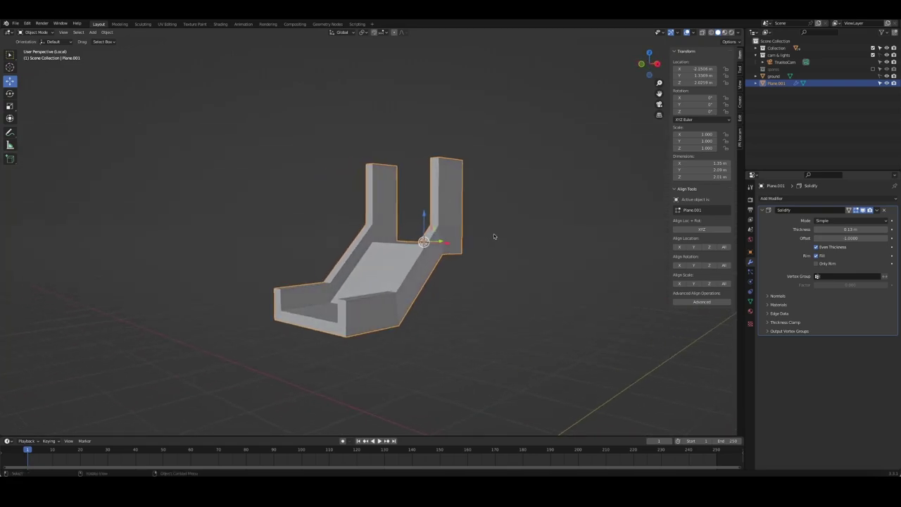
# - Reselect the slide and enter Edit Mode on its mesh
pyautogui.click(305, 271)
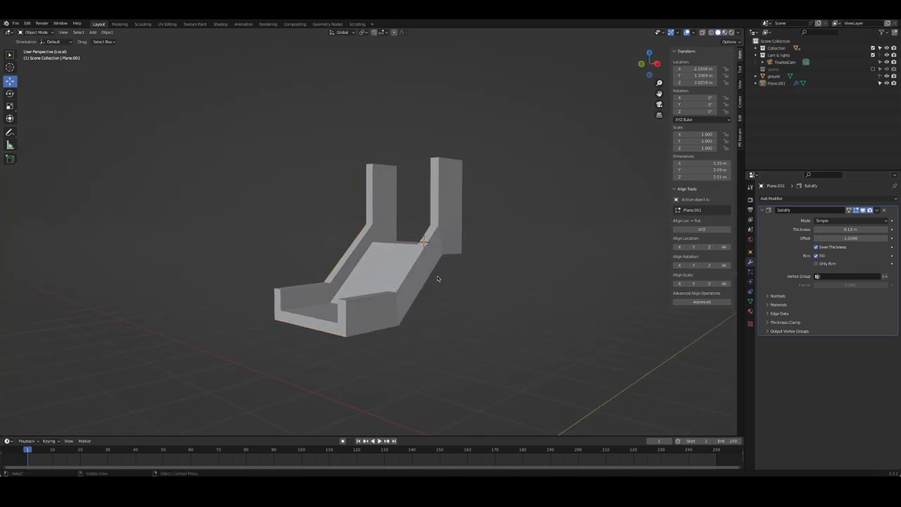
pyautogui.moveTo(420, 278); pyautogui.dragTo(414, 274, button='middle')
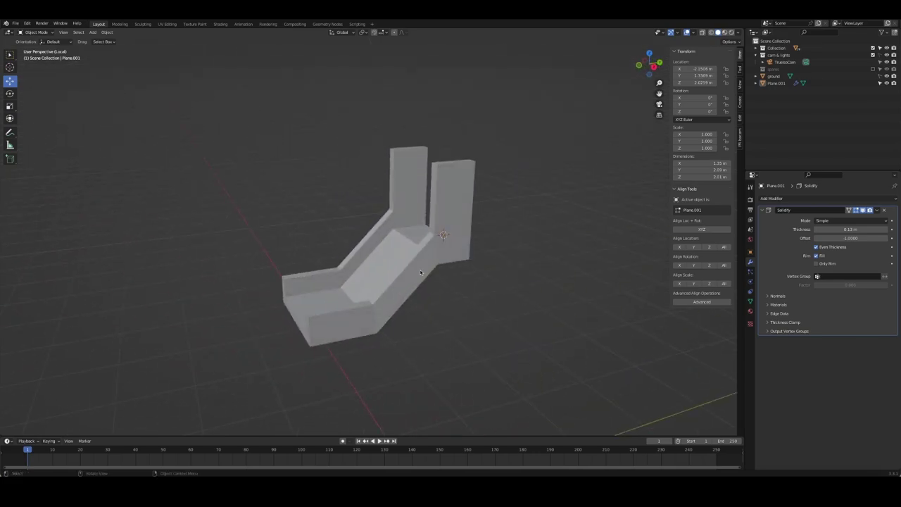
pyautogui.click(414, 273)
pyautogui.press('Tab')
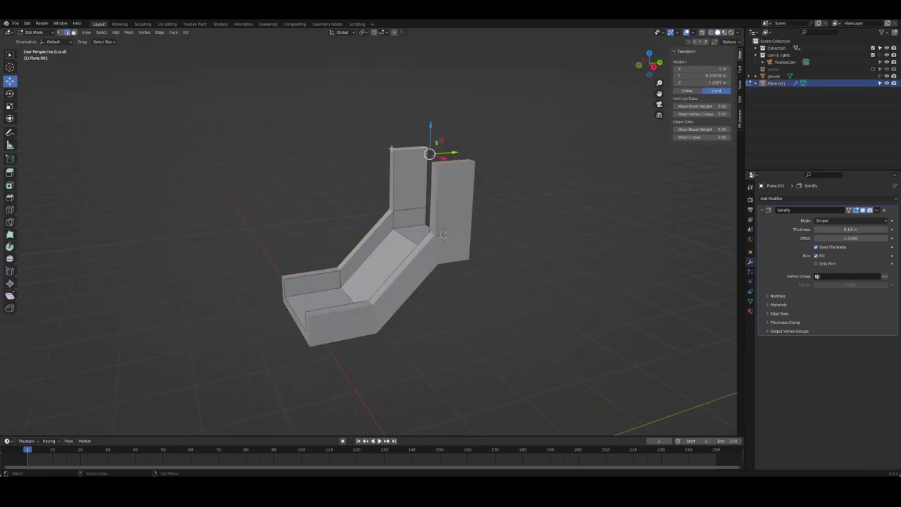
# - Test the Solidify Rim Only and edit-mode display toggles, leaving them unchanged
pyautogui.press('Tab')
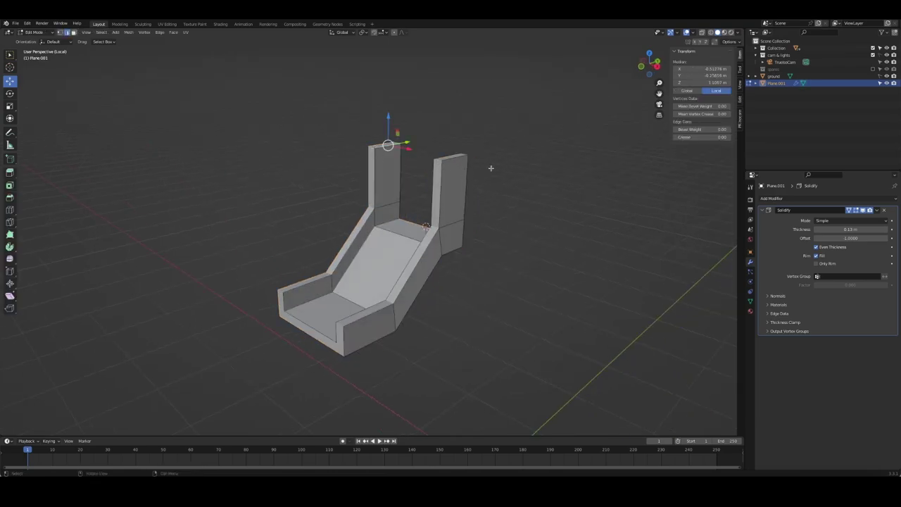
pyautogui.click(820, 265)
pyautogui.click(821, 266)
pyautogui.click(850, 210)
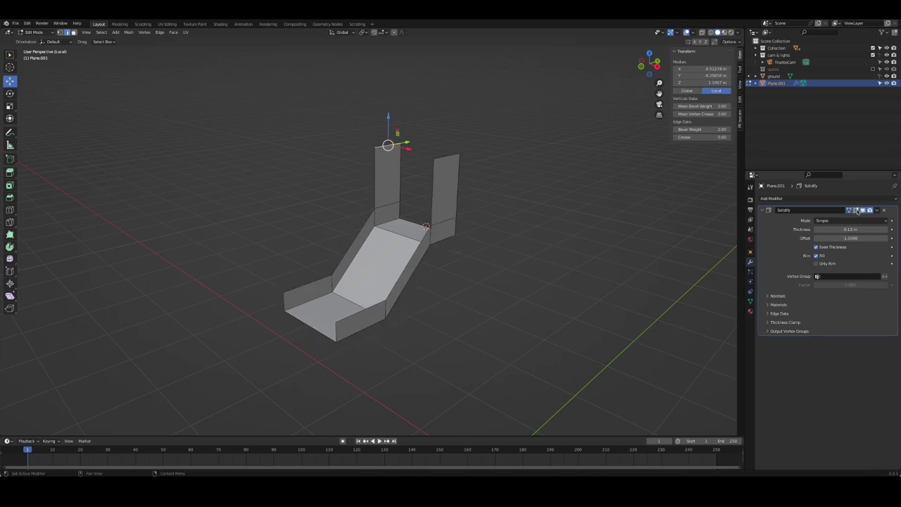
pyautogui.click(850, 211)
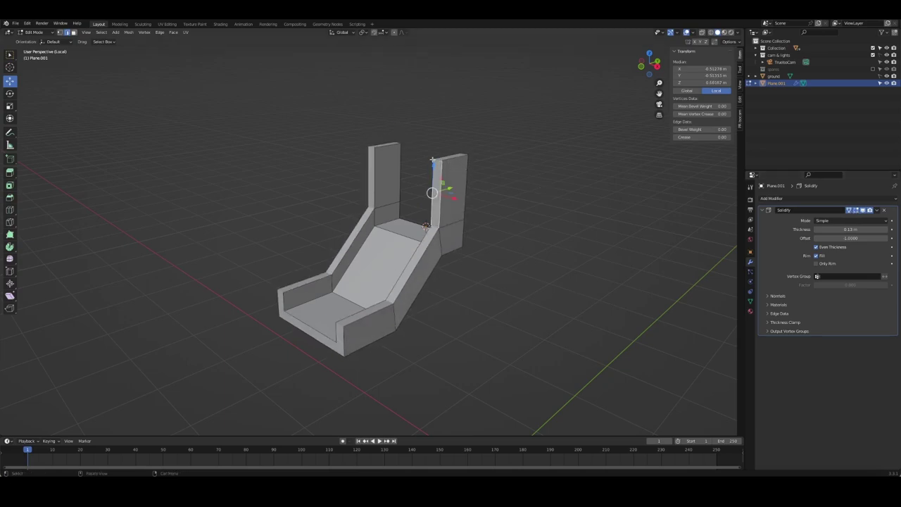
pyautogui.moveTo(433, 162); pyautogui.dragTo(824, 196, button='middle')
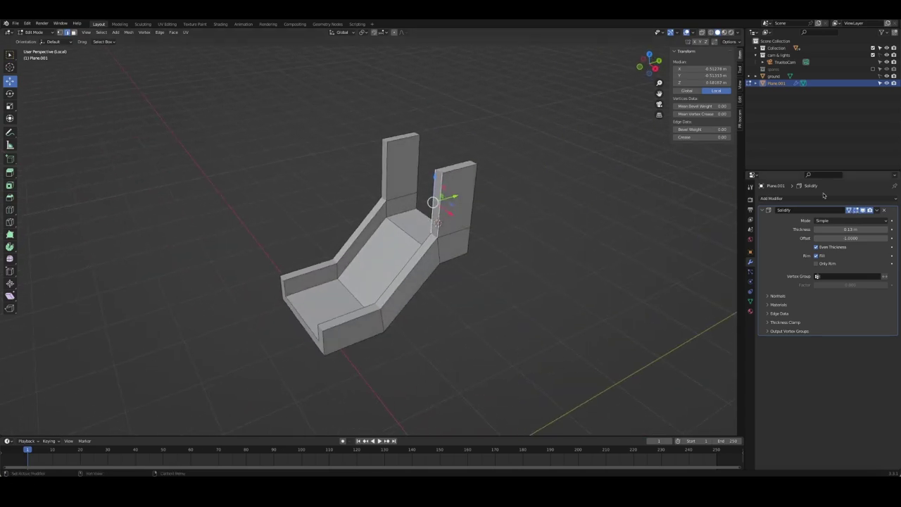
pyautogui.click(876, 210)
pyautogui.press('Tab')
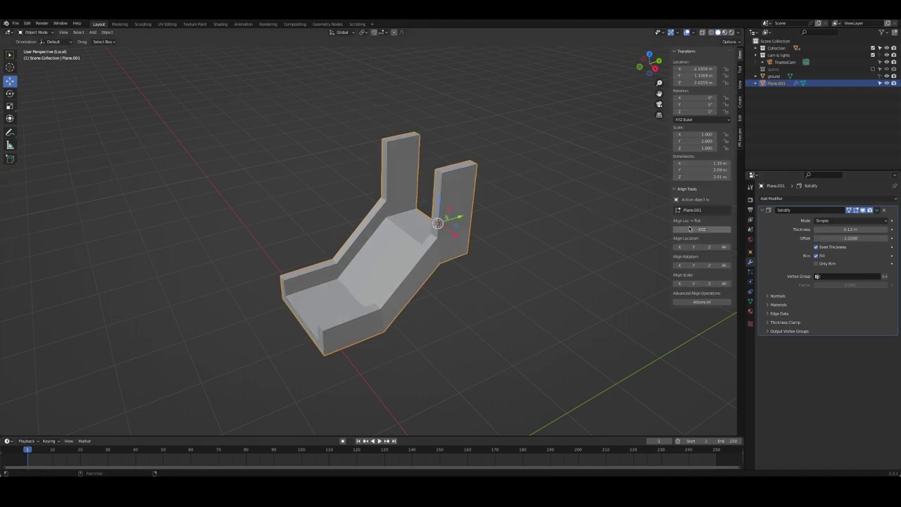
# - Duplicate the slide into the spares collection and delete the original's Solidify modifier
pyautogui.hotkey('shift', 'd')
pyautogui.press('m')
pyautogui.click(542, 240)
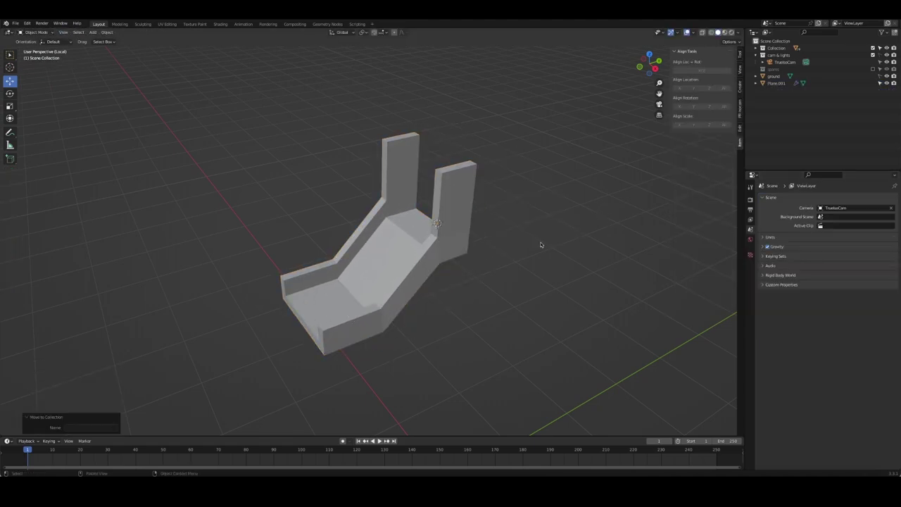
pyautogui.click(879, 211)
# - In front view, flatten the slide's left column of vertices to zero on X
pyautogui.press('Tab')
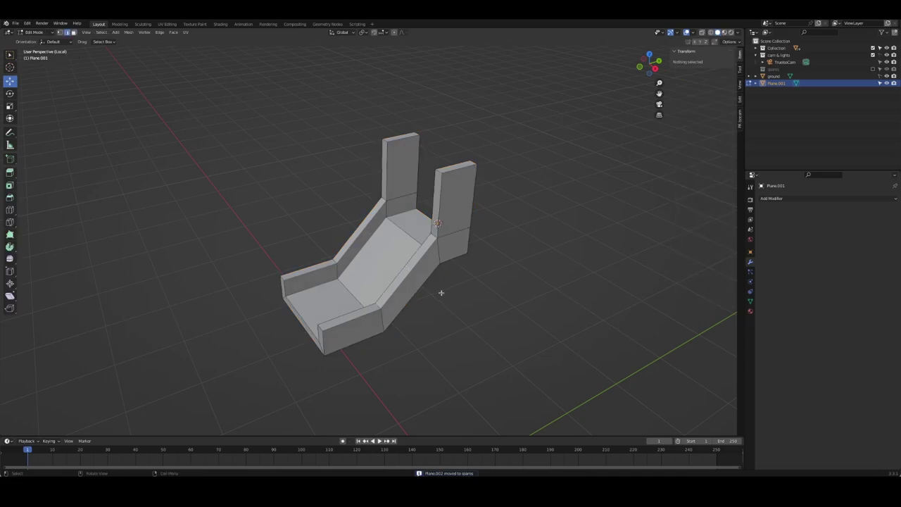
pyautogui.press('KP_1')
pyautogui.press('Tab')
pyautogui.press('Tab')
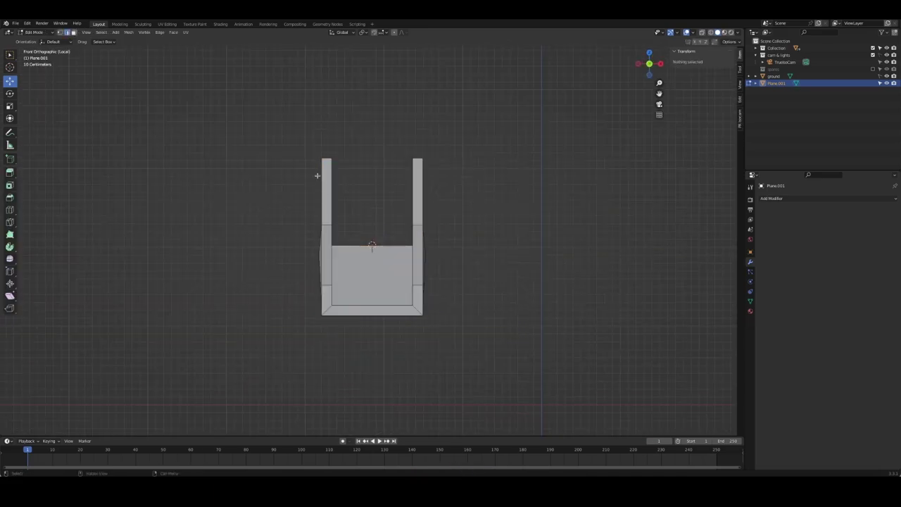
pyautogui.moveTo(301, 144); pyautogui.dragTo(329, 342)
pyautogui.press('s')
pyautogui.press('x')
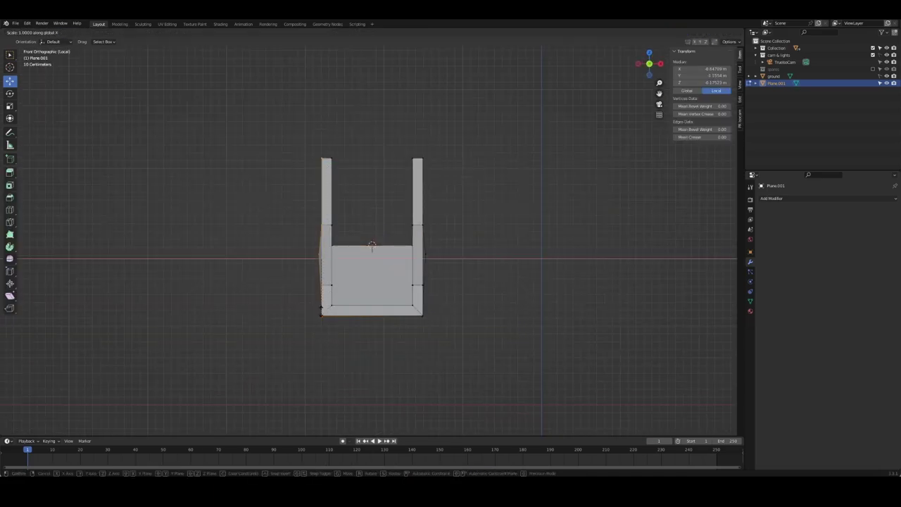
pyautogui.press('0')
pyautogui.press('Return')
# - Flatten the slide's right column of vertices to zero on X
pyautogui.moveTo(450, 160); pyautogui.dragTo(416, 343)
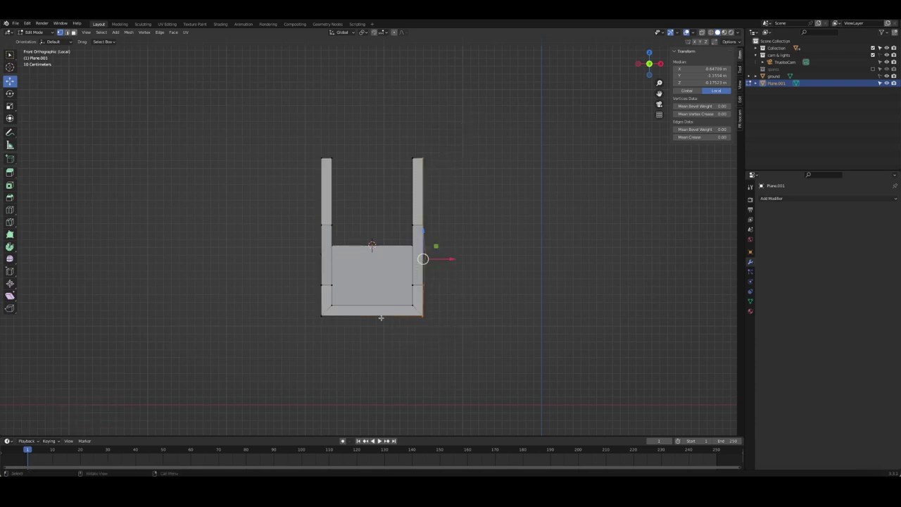
pyautogui.press('s')
pyautogui.press('x')
pyautogui.press('0')
pyautogui.press('Return')
pyautogui.click(463, 286)
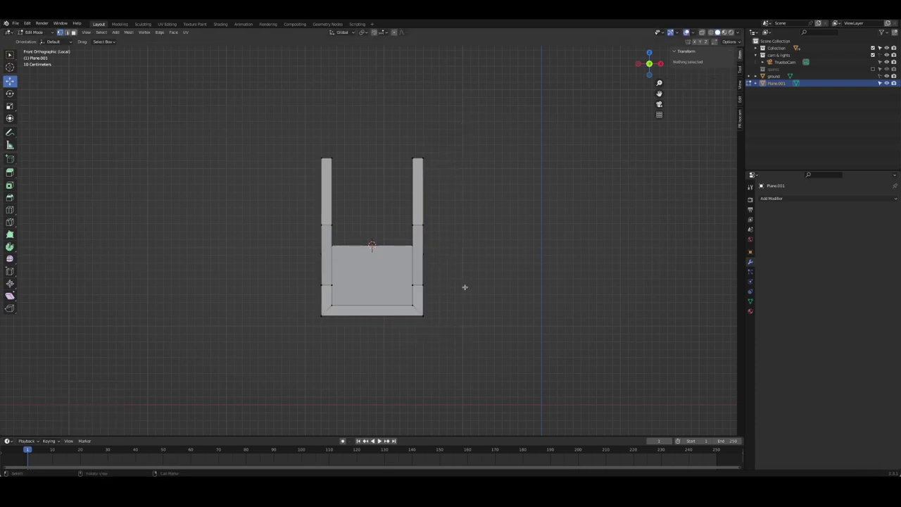
pyautogui.scroll(4, 507, 298)
pyautogui.moveTo(507, 298)
pyautogui.mouseDown(button='middle')
pyautogui.moveTo(498, 298)
pyautogui.moveTo(507, 294)
pyautogui.mouseUp(button='middle')
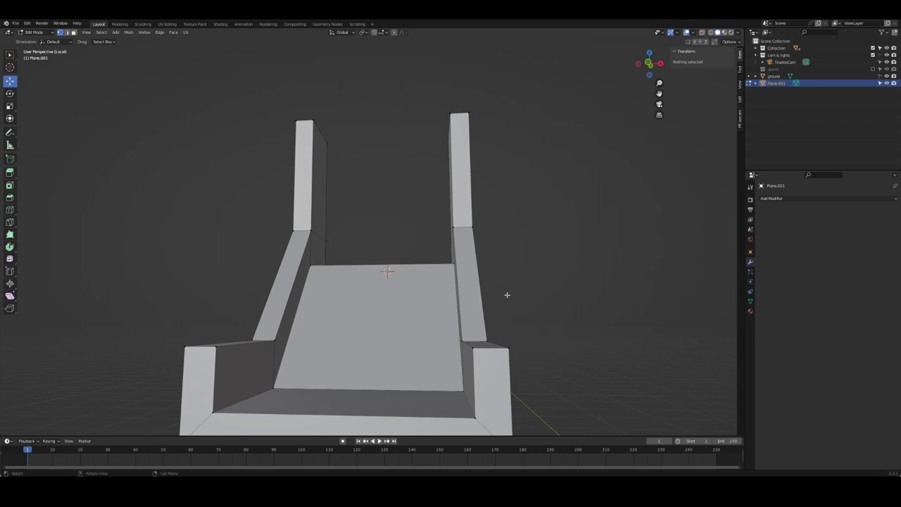
pyautogui.press('KP_1')
pyautogui.scroll(-2, 493, 253)
# - Re-flatten the right and left column vertices along X to straighten both sides
pyautogui.moveTo(458, 114); pyautogui.dragTo(424, 355)
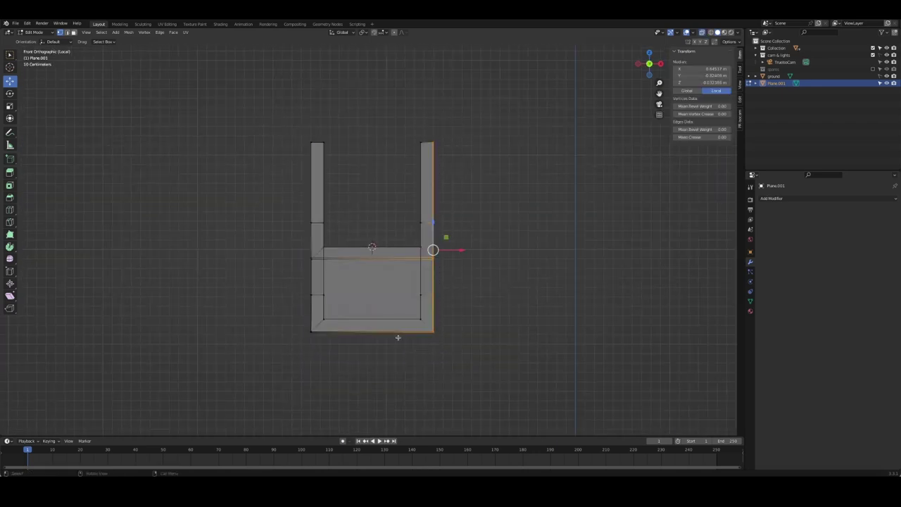
pyautogui.press('s')
pyautogui.press('x')
pyautogui.press('Return')
pyautogui.moveTo(269, 143); pyautogui.dragTo(319, 368)
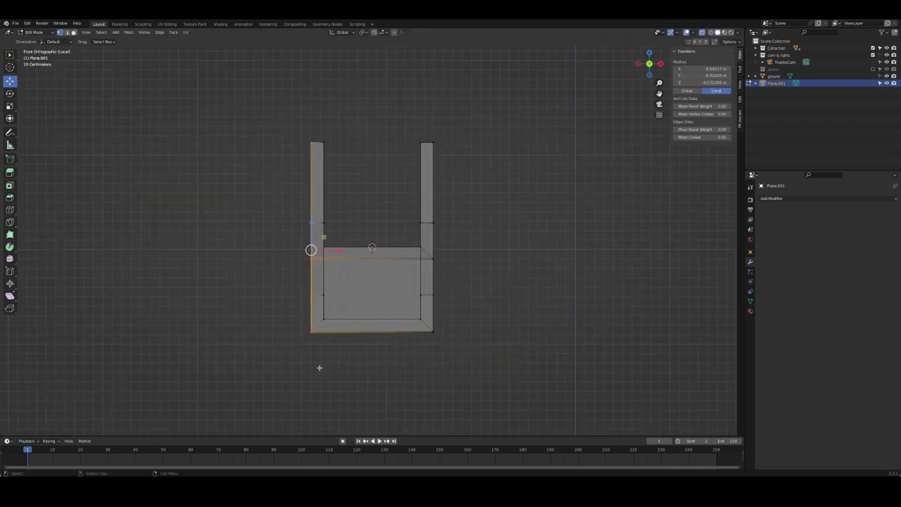
pyautogui.press('Return')
pyautogui.click(260, 308)
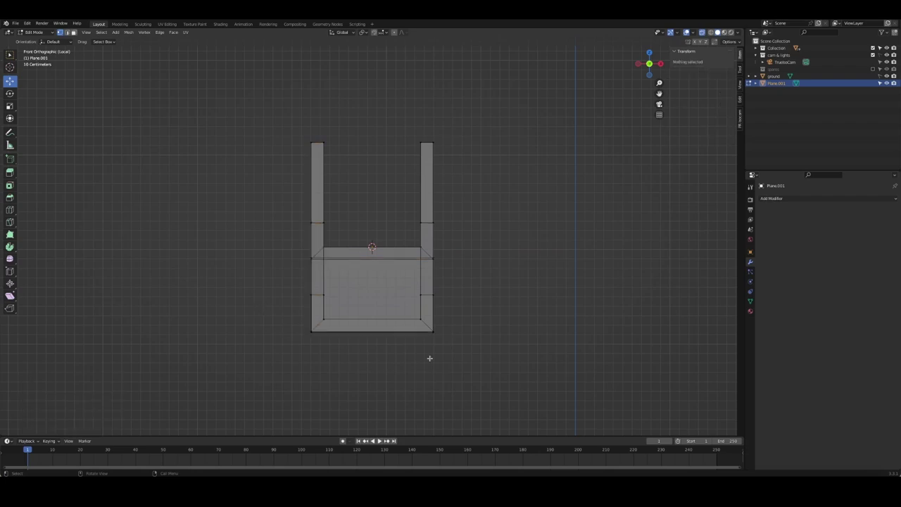
# - In side view, flatten the lower joint vertices to zero on Y
pyautogui.press('KP_3')
pyautogui.moveTo(320, 283); pyautogui.dragTo(360, 357)
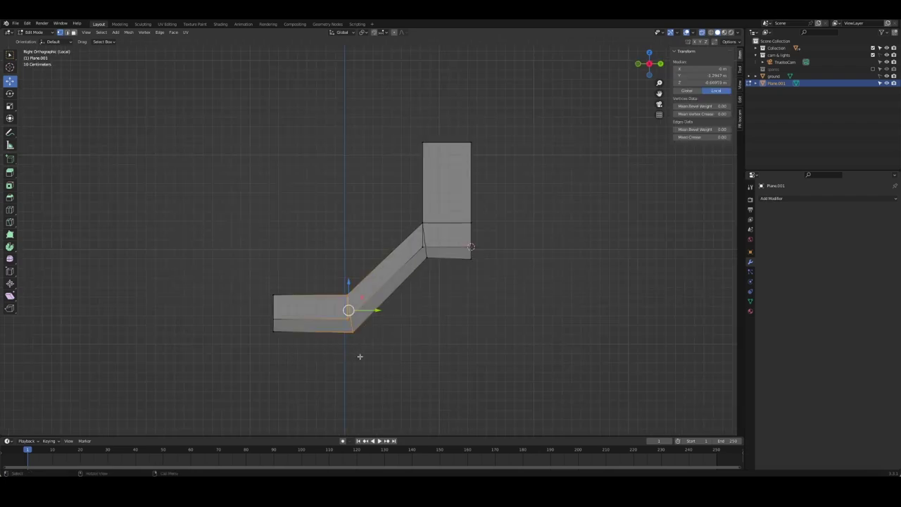
pyautogui.press('s')
pyautogui.press('y')
pyautogui.press('0')
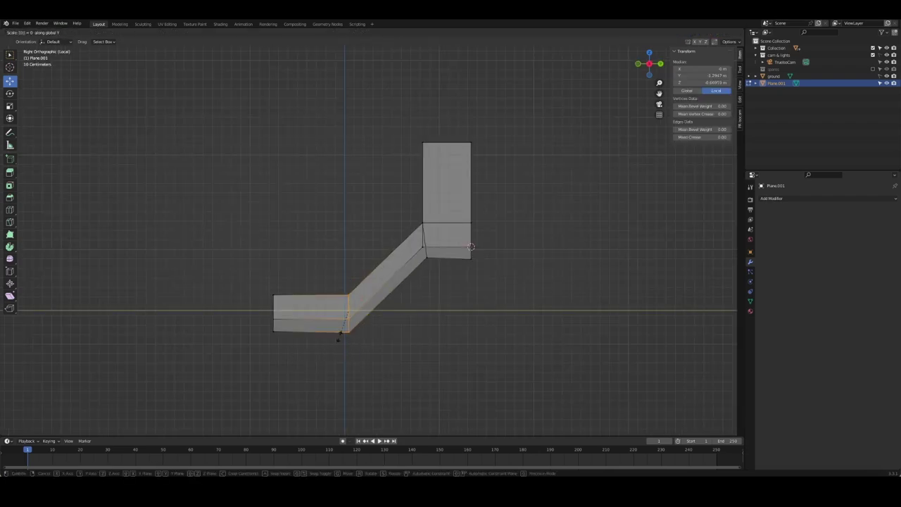
pyautogui.press('Return')
pyautogui.click(255, 281)
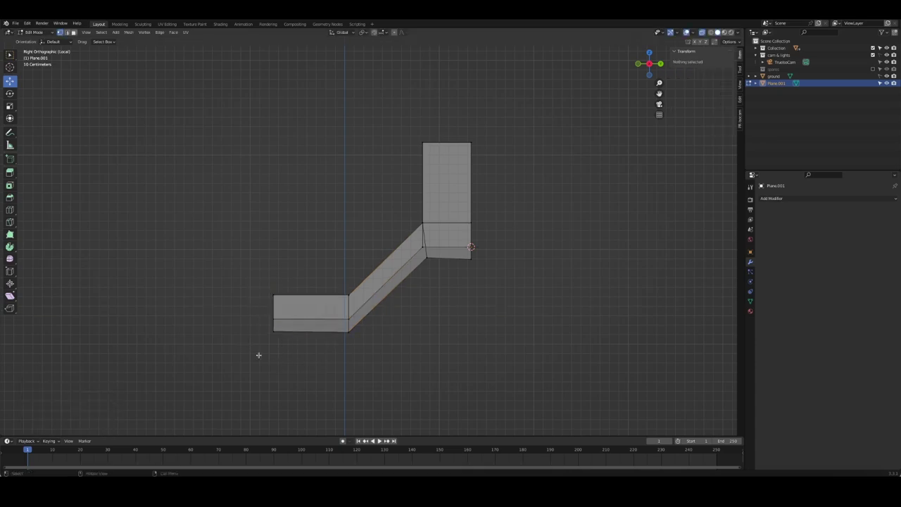
# - Square off the slide's left end by scaling its vertices to zero on Y
pyautogui.moveTo(278, 313); pyautogui.dragTo(282, 341)
pyautogui.press('s')
pyautogui.press('y')
pyautogui.press('0')
pyautogui.press('Return')
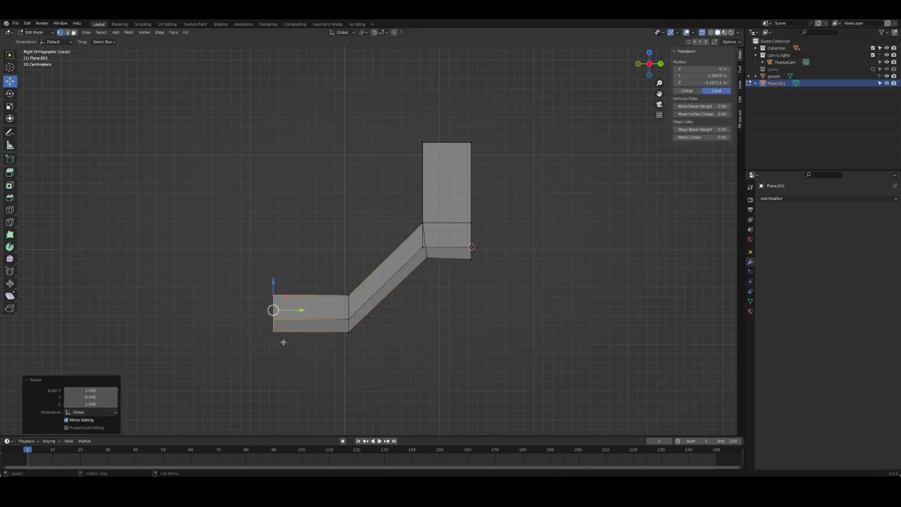
pyautogui.click(415, 212)
# - Straighten the upper section's left and right edges by scaling each to zero on Y
pyautogui.moveTo(418, 107); pyautogui.dragTo(432, 336)
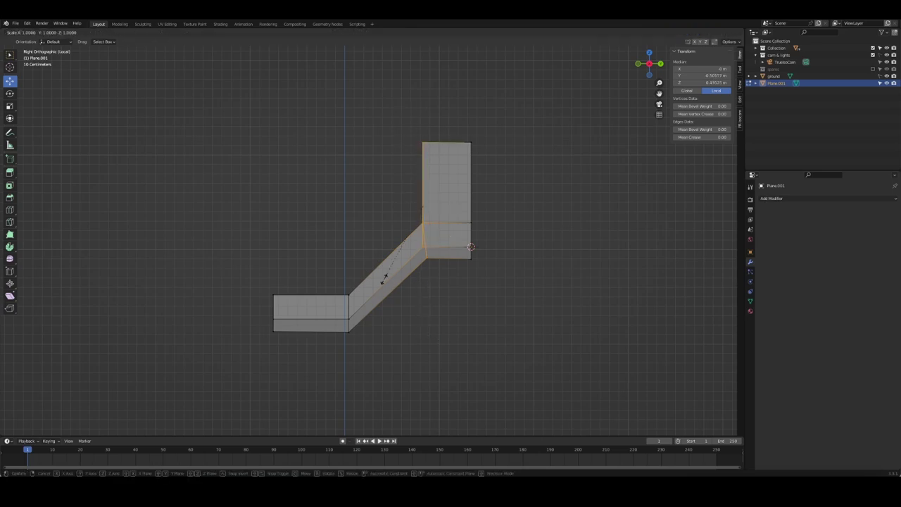
pyautogui.press('s')
pyautogui.press('y')
pyautogui.press('0')
pyautogui.press('Return')
pyautogui.moveTo(503, 109)
pyautogui.mouseDown()
pyautogui.moveTo(470, 302)
pyautogui.moveTo(418, 253)
pyautogui.mouseUp()
pyautogui.press('s')
pyautogui.press('y')
pyautogui.press('0')
pyautogui.press('Return')
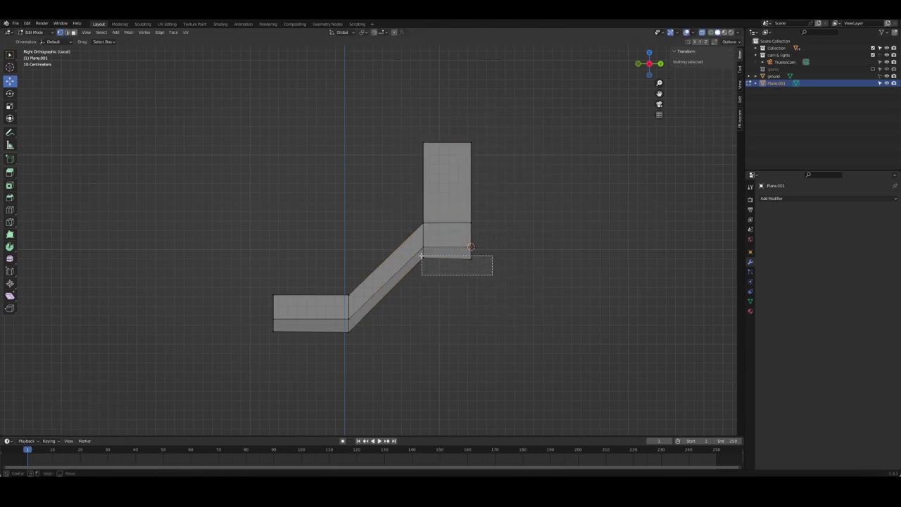
# - Level the upper and lower sections' bottom edges to zero on Z, then leave Edit Mode
pyautogui.press('s')
pyautogui.press('z')
pyautogui.press('0')
pyautogui.press('Return')
pyautogui.moveTo(202, 376); pyautogui.dragTo(383, 335)
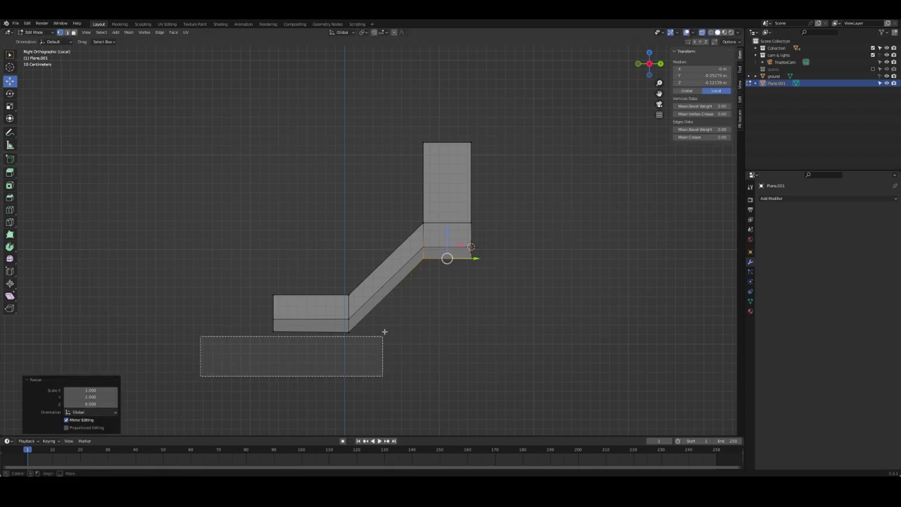
pyautogui.press('s')
pyautogui.press('z')
pyautogui.press('0')
pyautogui.press('Return')
pyautogui.press('Tab')
# - Move the upright's top edge inward along Y to taper it
pyautogui.hotkey('alt', 'a')
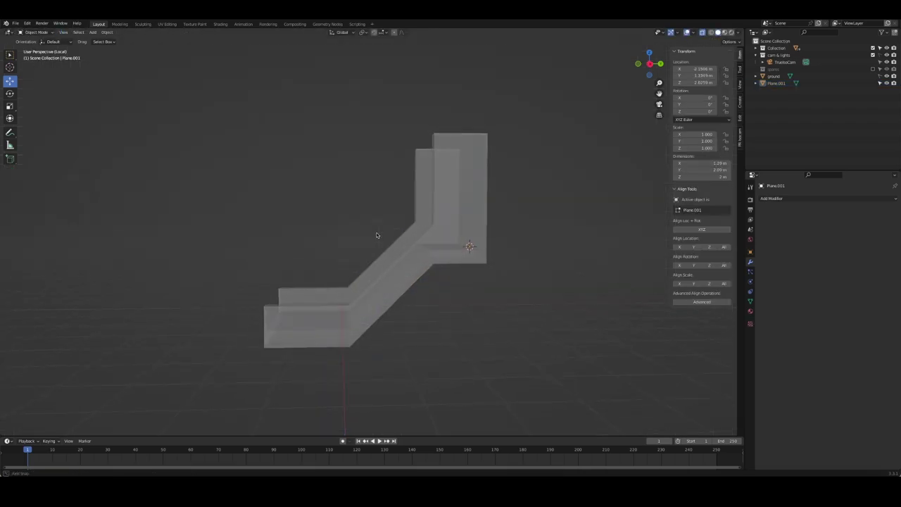
pyautogui.moveTo(377, 324)
pyautogui.mouseDown(button='middle')
pyautogui.moveTo(469, 282)
pyautogui.moveTo(401, 118)
pyautogui.mouseUp(button='middle')
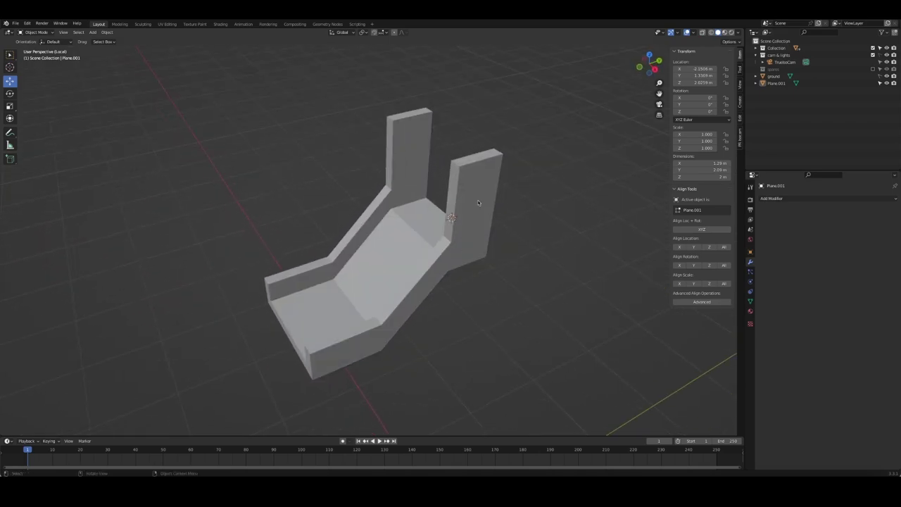
pyautogui.press('Tab')
pyautogui.press('g')
pyautogui.press('y')
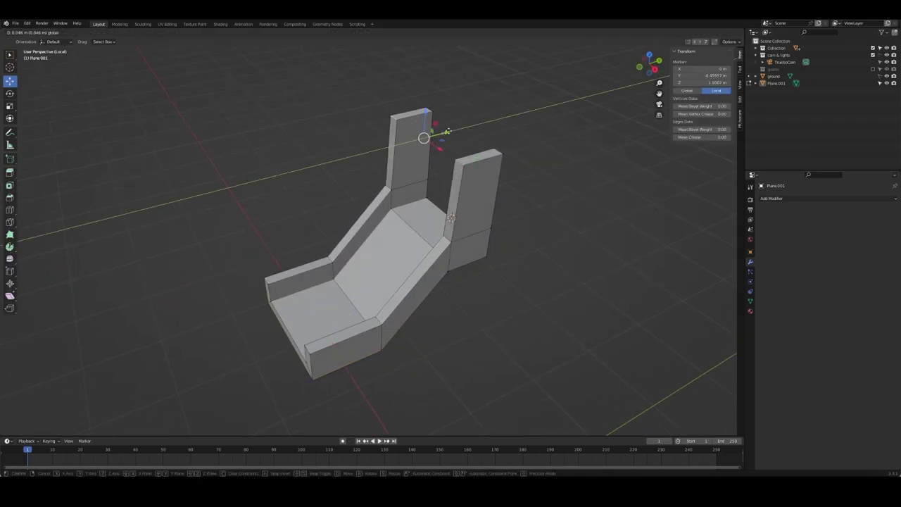
pyautogui.press('Return')
pyautogui.click(275, 378)
# - Lower an edge near the slide bed's bottom by about 0.13 m and return to Object Mode
pyautogui.press('KP_7')
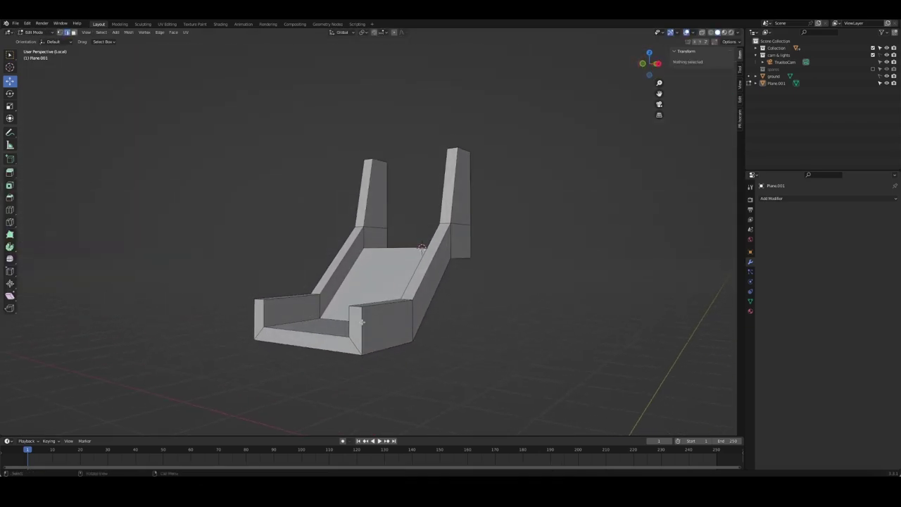
pyautogui.moveTo(362, 321); pyautogui.dragTo(318, 313, button='middle')
pyautogui.click(318, 312)
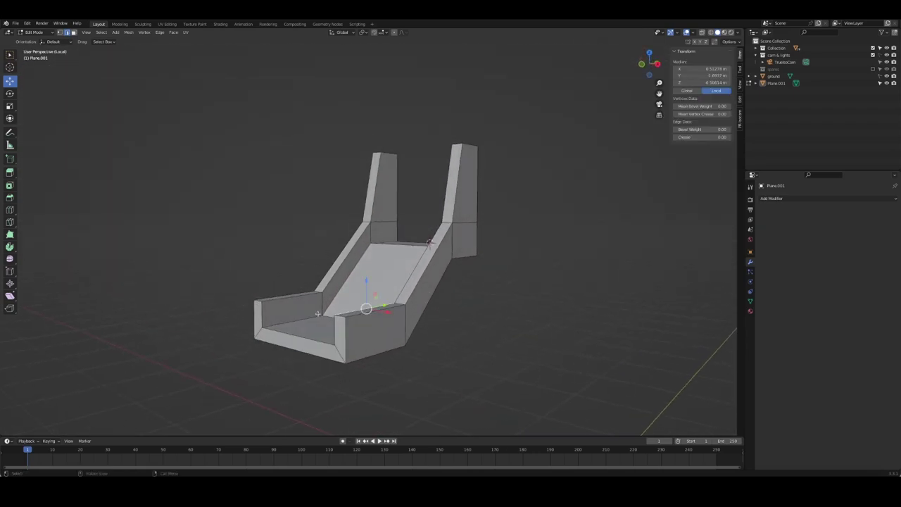
pyautogui.moveTo(298, 285); pyautogui.dragTo(296, 298)
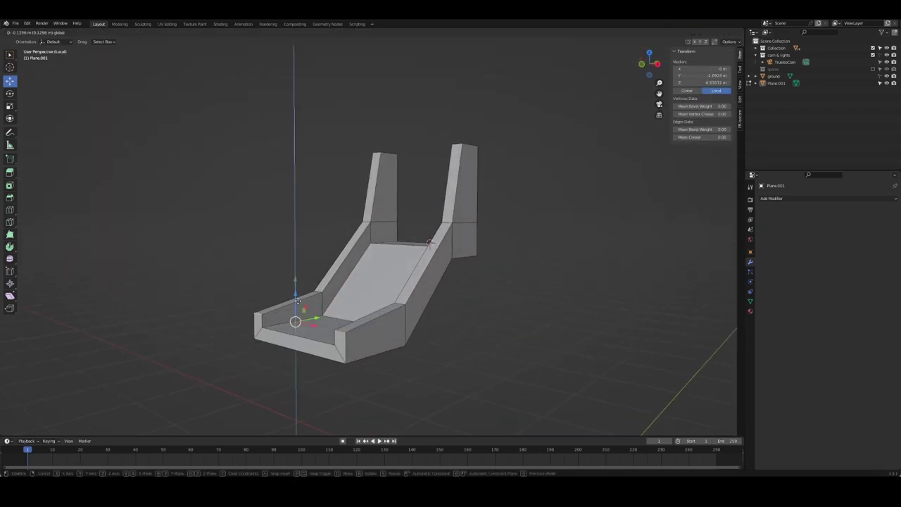
pyautogui.press('Tab')
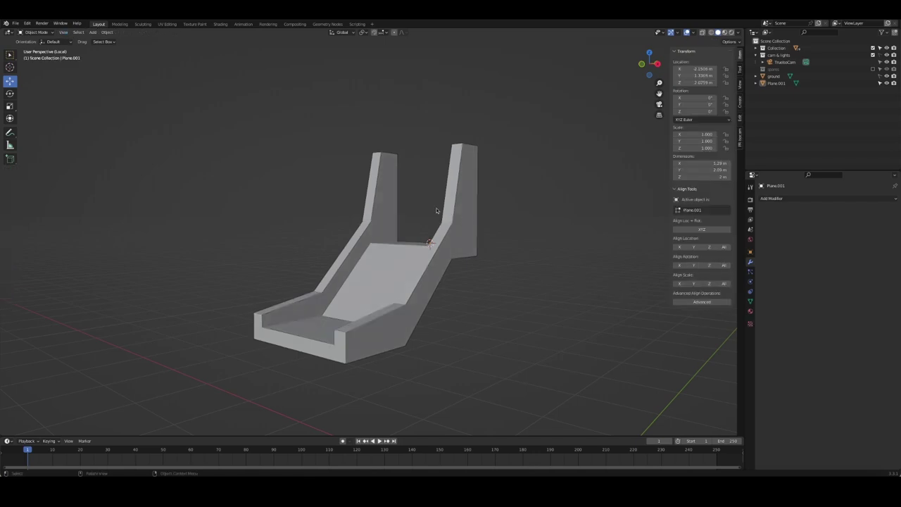
pyautogui.click(455, 217)
# - Add a level-3 Subdivision Surface to the slide, inspect it, then remove the modifier
pyautogui.hotkey('ctrl', '3')
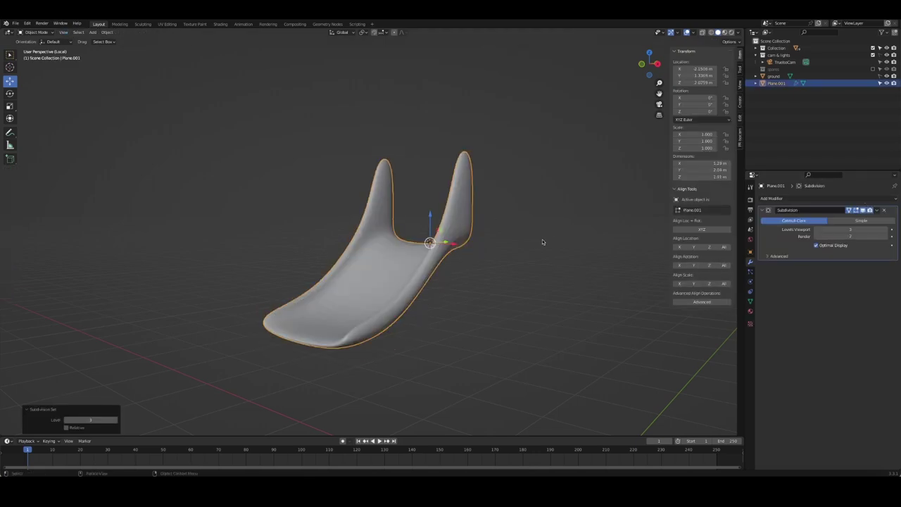
pyautogui.press('Tab')
pyautogui.press('Tab')
pyautogui.moveTo(568, 241)
pyautogui.mouseDown(button='middle')
pyautogui.moveTo(514, 278)
pyautogui.moveTo(565, 264)
pyautogui.mouseUp(button='middle')
pyautogui.click(885, 210)
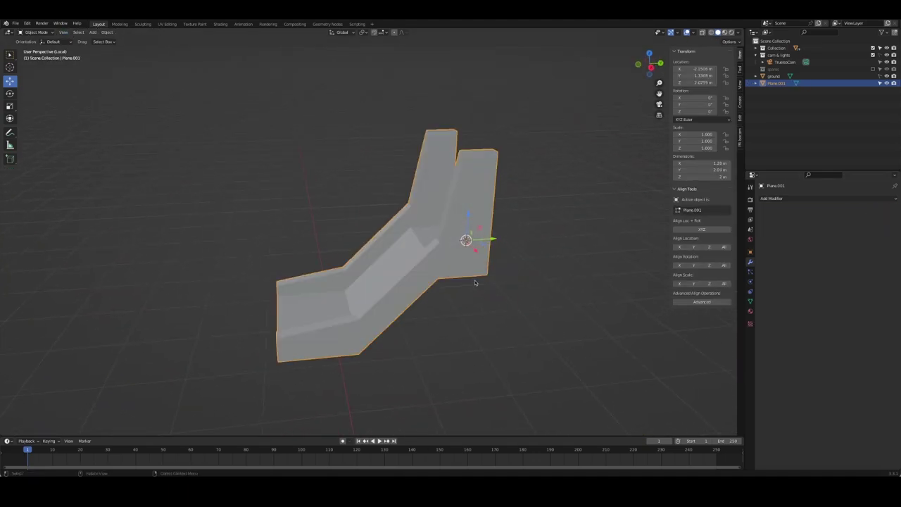
# - Add a centred loop cut across the right upright and slide another upright loop lower
pyautogui.moveTo(476, 282); pyautogui.dragTo(477, 276, button='middle')
pyautogui.press('Tab')
pyautogui.click(481, 152)
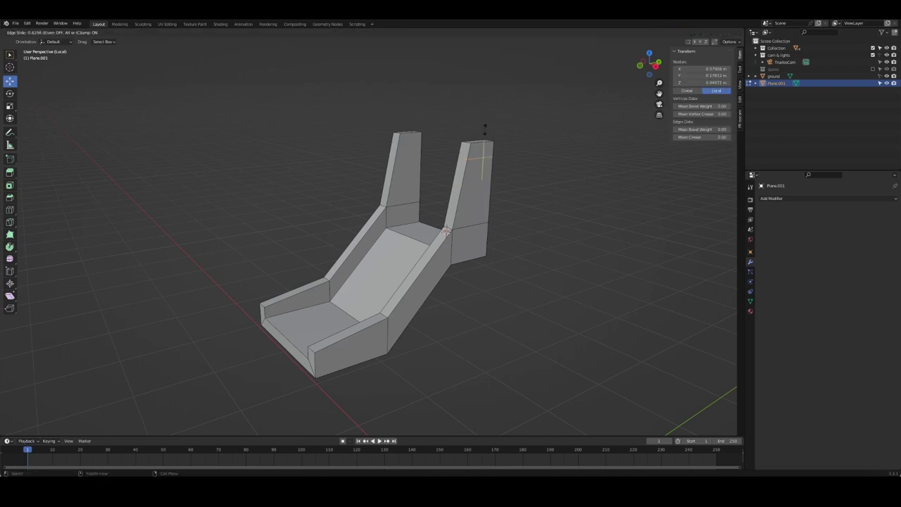
pyautogui.rightClick(486, 130)
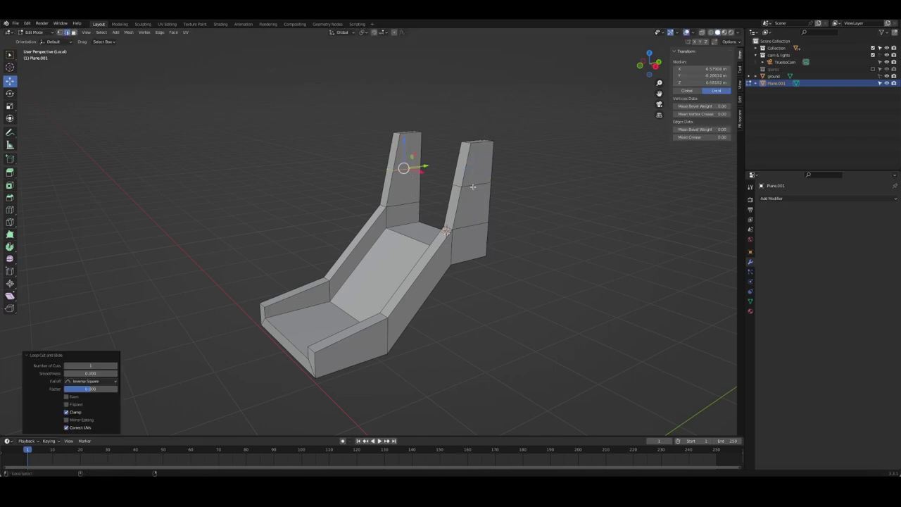
pyautogui.keyDown('alt'); pyautogui.click(405, 169); pyautogui.keyUp('alt')
pyautogui.press('g')
pyautogui.press('z')
pyautogui.press('g')
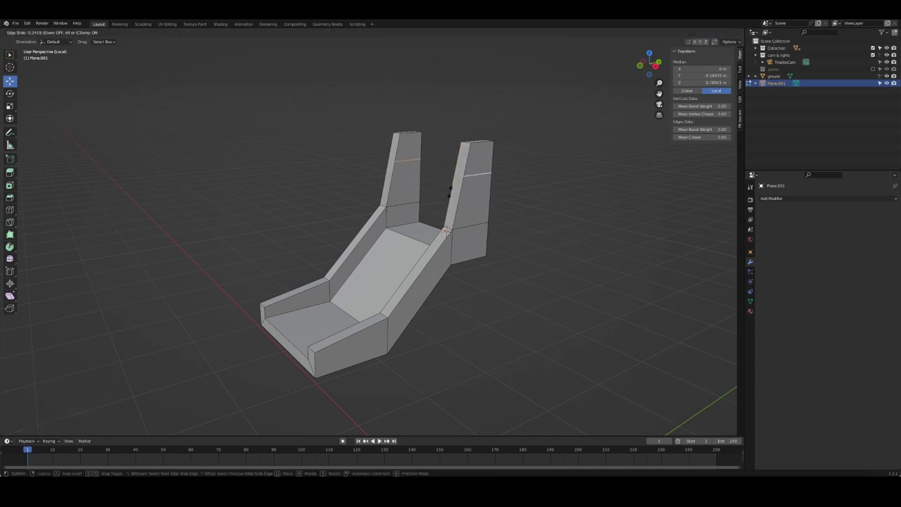
pyautogui.click(453, 178)
pyautogui.moveTo(453, 178)
pyautogui.mouseDown(button='middle')
pyautogui.moveTo(457, 169)
pyautogui.moveTo(388, 368)
pyautogui.moveTo(331, 359)
pyautogui.moveTo(799, 169)
pyautogui.mouseUp(button='middle')
# - Cut one more edge loop on the uprights, then re-add level-3 subdivision smoothing
pyautogui.hotkey('ctrl', 'r')
pyautogui.click(472, 201)
pyautogui.click(472, 202)
pyautogui.keyDown('alt'); pyautogui.click(298, 356); pyautogui.keyUp('alt')
pyautogui.click(552, 279)
pyautogui.press('Tab')
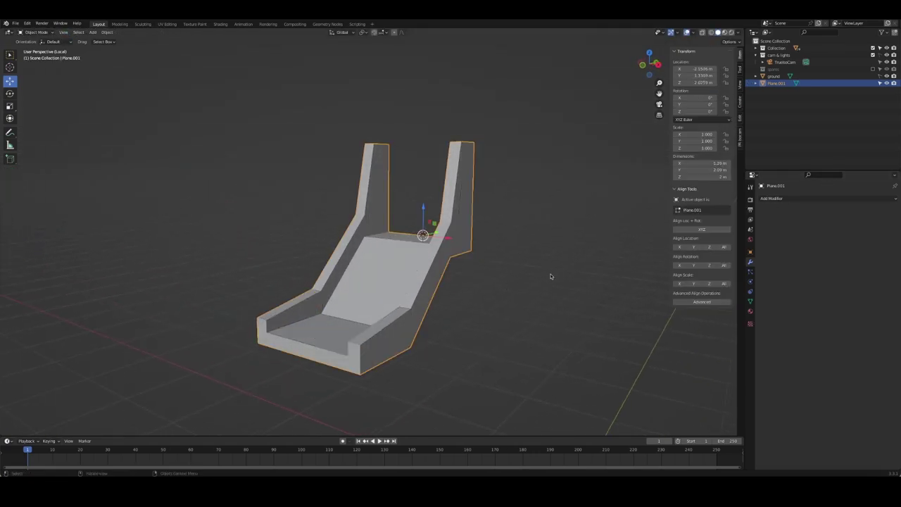
pyautogui.hotkey('ctrl', '3')
# - With X-ray on, add loop cuts along the slide bed and its left side
pyautogui.moveTo(467, 279)
pyautogui.mouseDown(button='middle')
pyautogui.moveTo(451, 265)
pyautogui.moveTo(503, 270)
pyautogui.moveTo(404, 316)
pyautogui.moveTo(474, 318)
pyautogui.mouseUp(button='middle')
pyautogui.press('Tab')
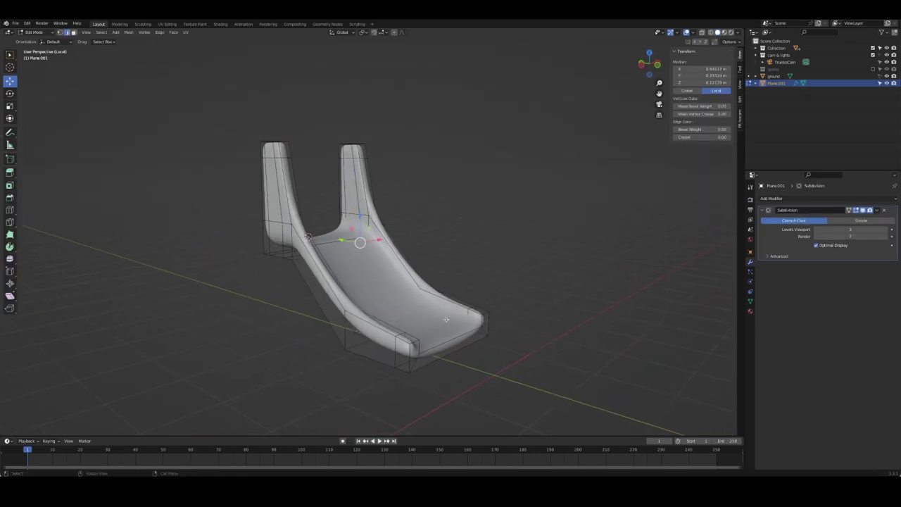
pyautogui.hotkey('alt', 'z')
pyautogui.hotkey('ctrl', 'r')
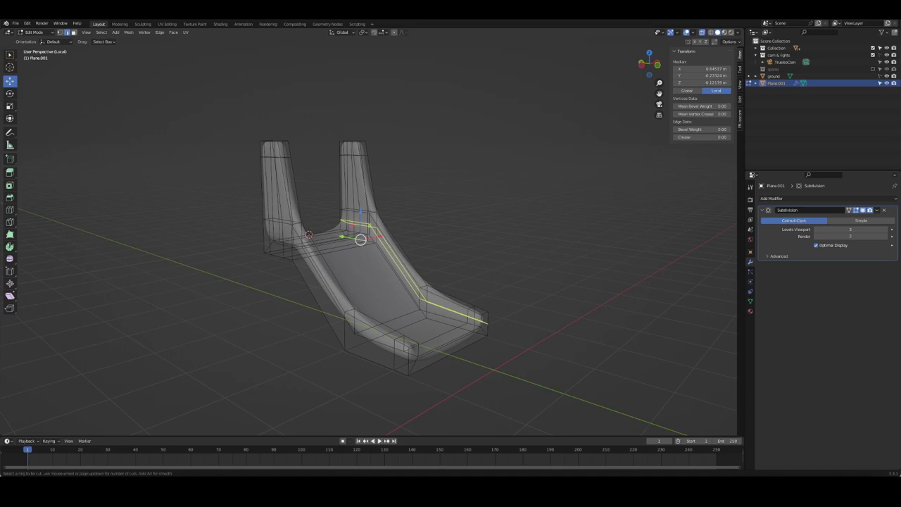
pyautogui.click(482, 322)
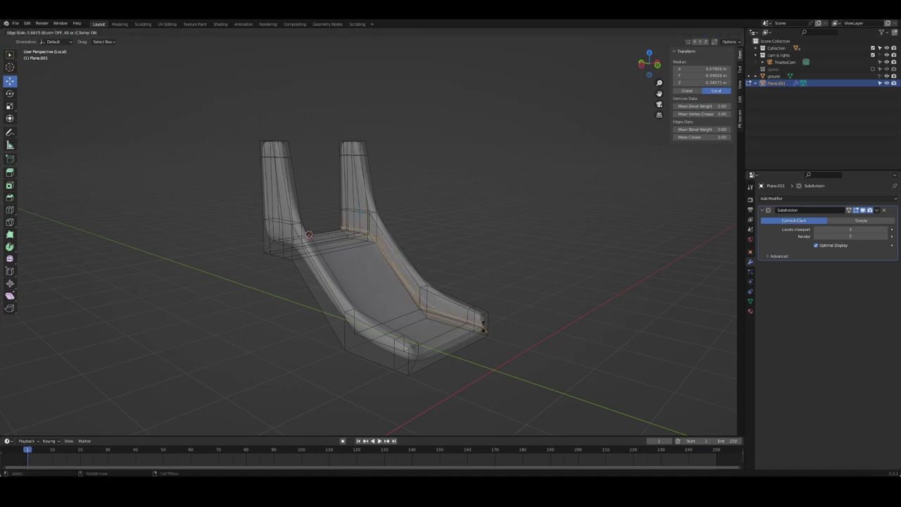
pyautogui.click(484, 324)
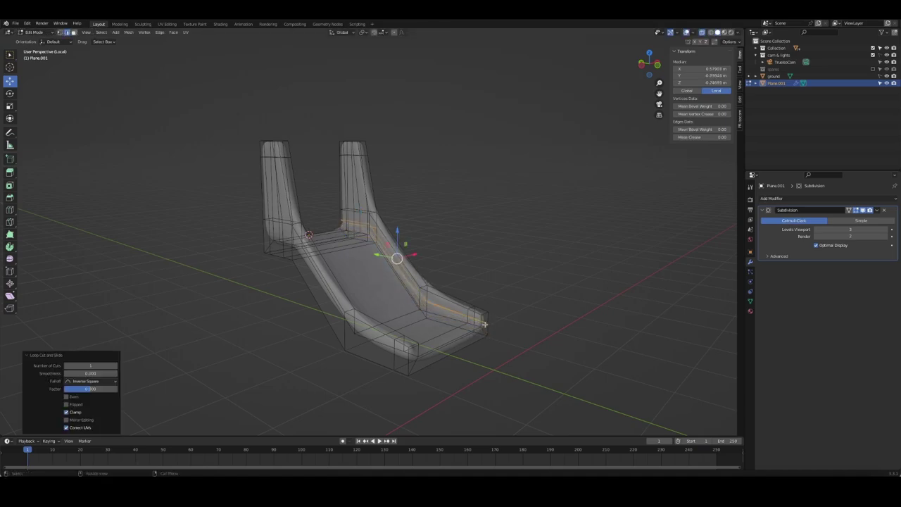
pyautogui.hotkey('ctrl', 'r')
pyautogui.click(409, 356)
pyautogui.click(454, 354)
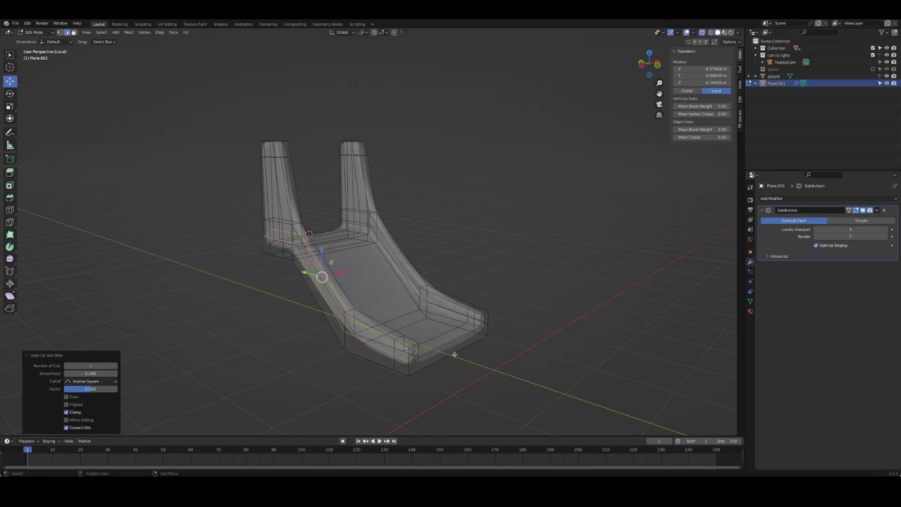
pyautogui.click(565, 366)
# - Cut another edge loop and slide it toward the slide's bend
pyautogui.moveTo(565, 366)
pyautogui.mouseDown(button='middle')
pyautogui.moveTo(479, 346)
pyautogui.moveTo(467, 289)
pyautogui.mouseUp(button='middle')
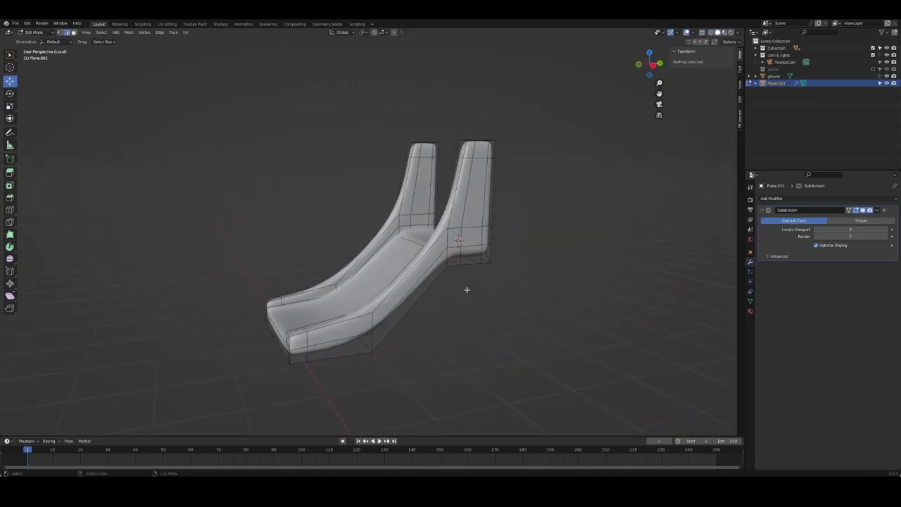
pyautogui.keyDown('alt'); pyautogui.click(440, 269); pyautogui.keyUp('alt')
pyautogui.press('g')
pyautogui.press('g')
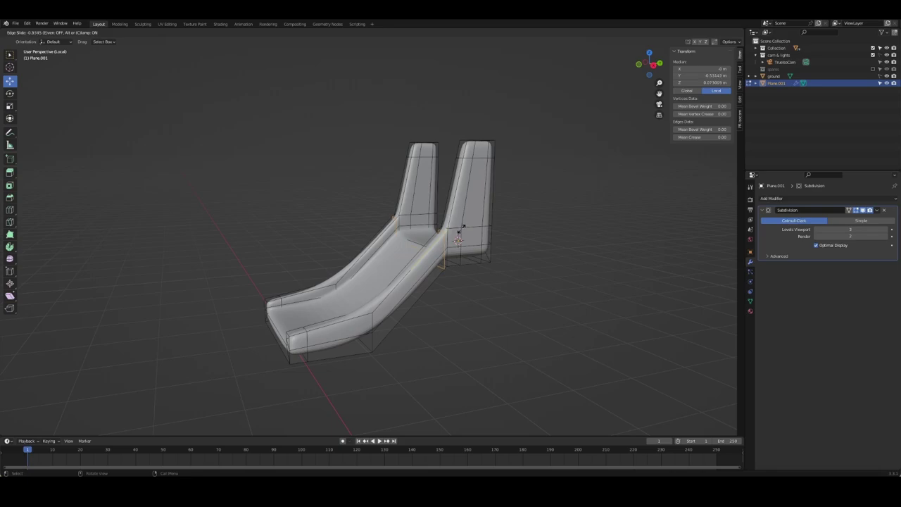
pyautogui.rightClick(459, 232)
pyautogui.press('g')
pyautogui.press('g')
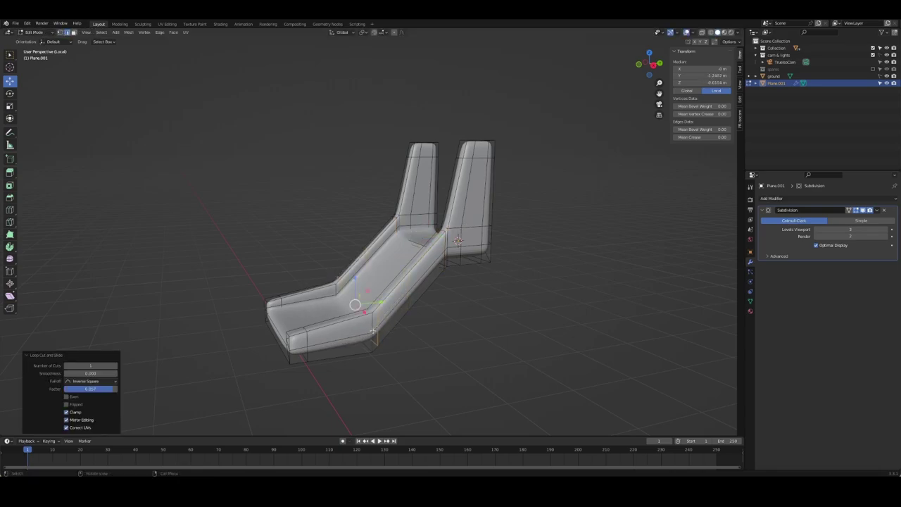
pyautogui.click(366, 331)
pyautogui.moveTo(451, 345)
pyautogui.mouseDown(button='middle')
pyautogui.moveTo(382, 312)
pyautogui.moveTo(409, 317)
pyautogui.moveTo(383, 275)
pyautogui.moveTo(331, 257)
pyautogui.mouseUp(button='middle')
# - Add one more edge loop across the slide and select the seat edges
pyautogui.hotkey('ctrl', 'r')
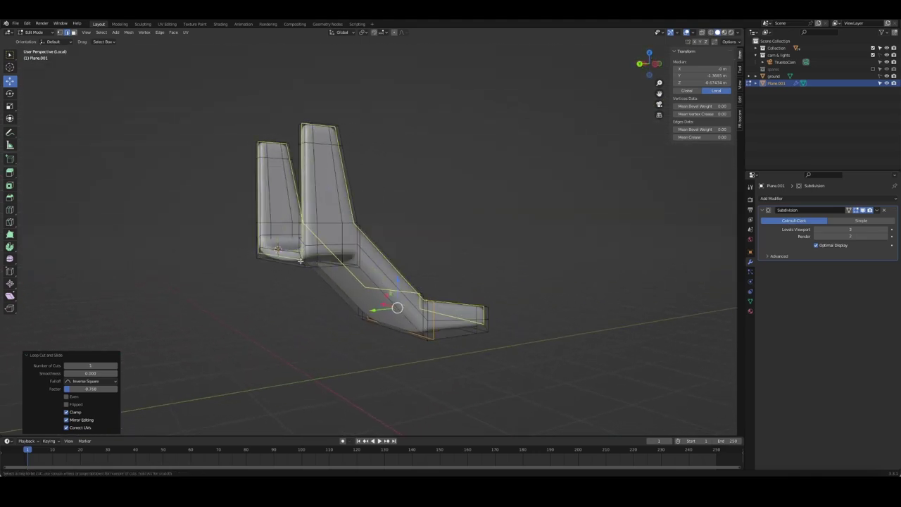
pyautogui.click(295, 260)
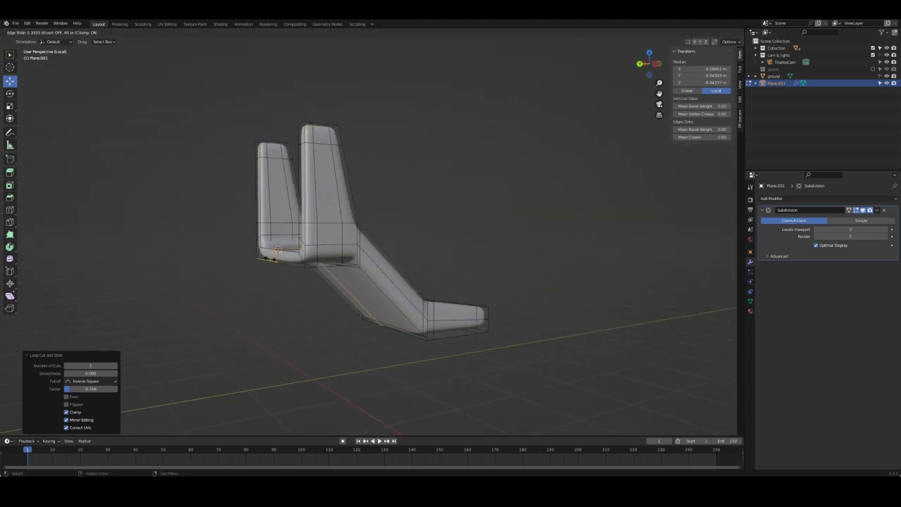
pyautogui.click(271, 258)
pyautogui.moveTo(271, 258); pyautogui.dragTo(422, 310, button='middle')
pyautogui.keyDown('alt'); pyautogui.click(442, 315); pyautogui.keyUp('alt')
# - Bevel the selected seat edges with a single segment
pyautogui.hotkey('ctrl', 'b')
pyautogui.click(485, 327)
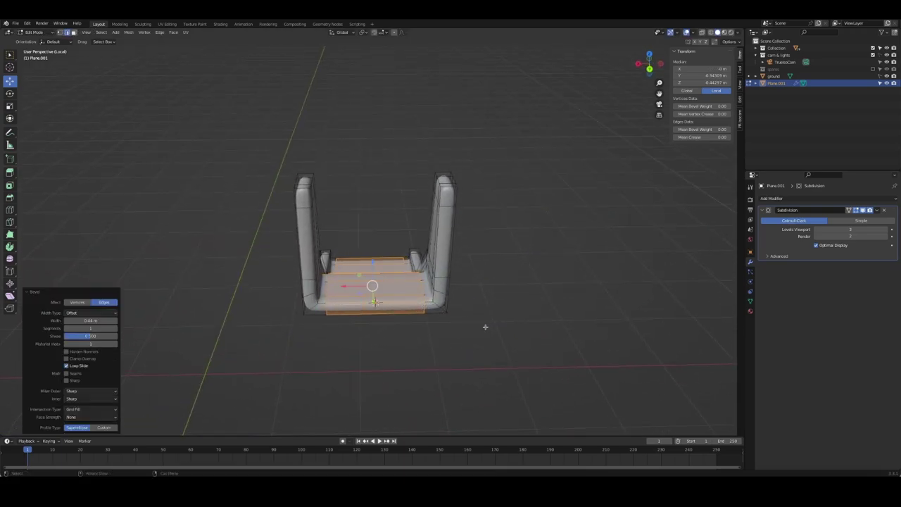
pyautogui.moveTo(485, 326)
pyautogui.mouseDown(button='middle')
pyautogui.moveTo(467, 328)
pyautogui.moveTo(493, 338)
pyautogui.moveTo(451, 340)
pyautogui.moveTo(439, 358)
pyautogui.moveTo(461, 278)
pyautogui.moveTo(493, 261)
pyautogui.moveTo(450, 211)
pyautogui.mouseUp(button='middle')
pyautogui.press('Tab')
pyautogui.press('Tab')
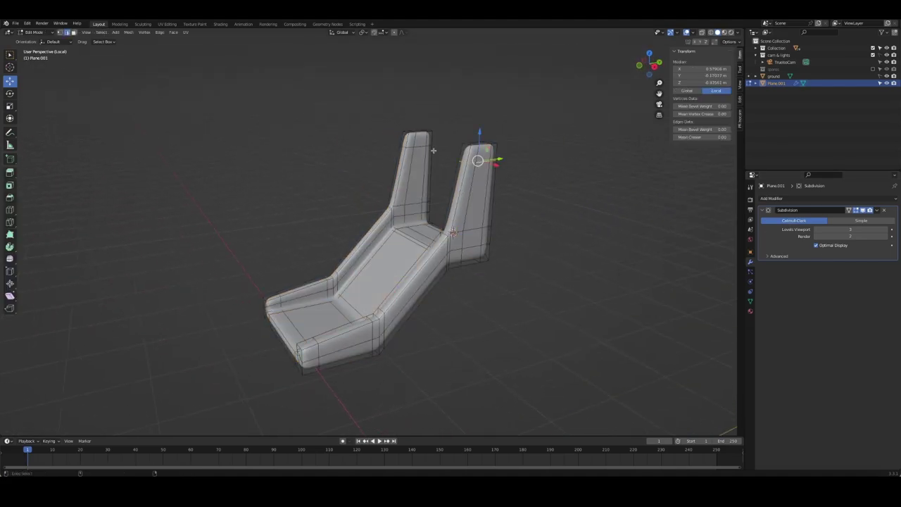
pyautogui.press('Tab')
pyautogui.hotkey('shift', 's')
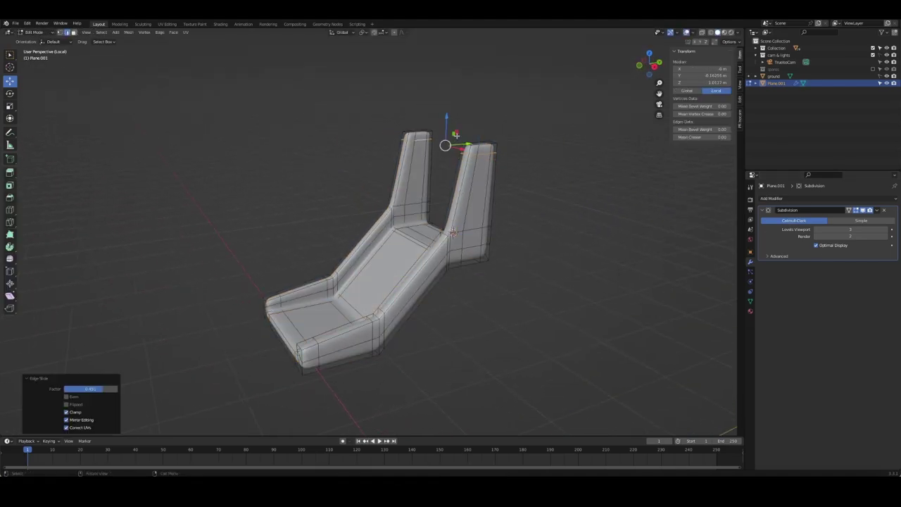
pyautogui.press('Tab')
pyautogui.moveTo(476, 206)
pyautogui.mouseDown(button='middle')
pyautogui.moveTo(493, 237)
pyautogui.moveTo(536, 246)
pyautogui.mouseUp(button='middle')
# - Add centred edge loops across the right and left uprights
pyautogui.click(468, 189)
pyautogui.rightClick(472, 197)
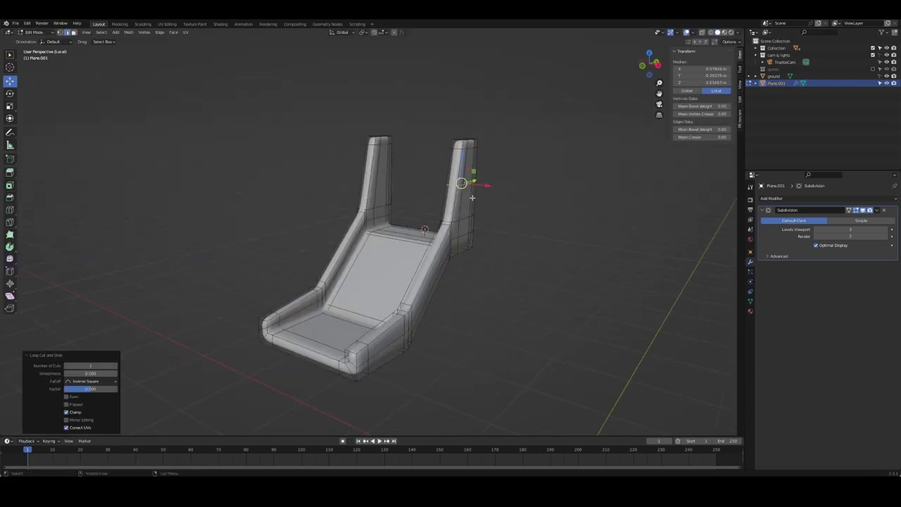
pyautogui.hotkey('ctrl', 'r')
pyautogui.click(376, 173)
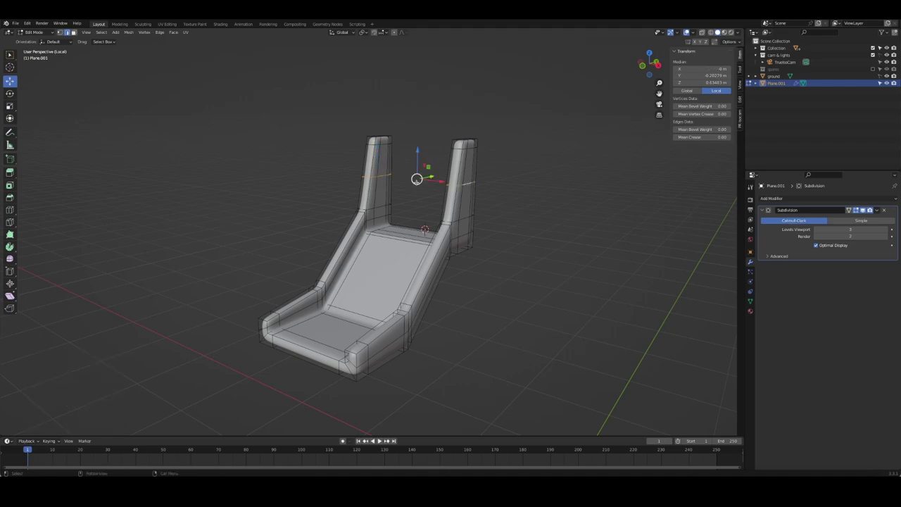
pyautogui.rightClick(412, 206)
# - Exit Local View and view the smoothed slide beside the playground in Left Orthographic
pyautogui.press('Tab')
pyautogui.moveTo(510, 273)
pyautogui.mouseDown(button='middle')
pyautogui.moveTo(467, 272)
pyautogui.moveTo(412, 234)
pyautogui.moveTo(377, 287)
pyautogui.moveTo(452, 274)
pyautogui.moveTo(537, 282)
pyautogui.moveTo(434, 303)
pyautogui.moveTo(435, 264)
pyautogui.moveTo(407, 275)
pyautogui.mouseUp(button='middle')
pyautogui.press('KP_Divide')
pyautogui.press('ctrl+KP_3')
# - Lower the slide vertically into place under the tower
pyautogui.press('g')
pyautogui.press('z')
pyautogui.click(435, 264)
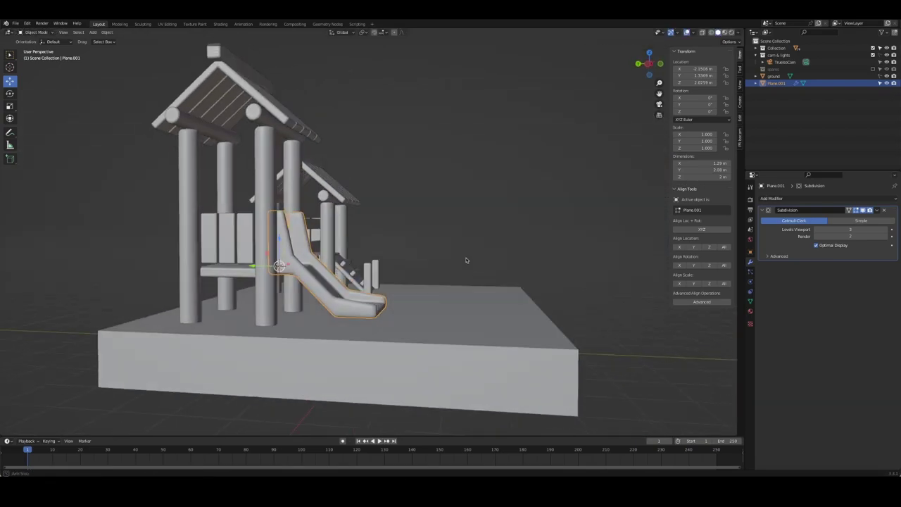
pyautogui.hotkey('ctrl', 'z')
pyautogui.hotkey('ctrl', 'z')
pyautogui.hotkey('ctrl', 'shift', 'z')
pyautogui.hotkey('ctrl', 'z')
# - Narrow the slide along X to about 0.955 scale, roughly 1.1 m wide
pyautogui.moveTo(145, 258); pyautogui.dragTo(322, 307, button='middle')
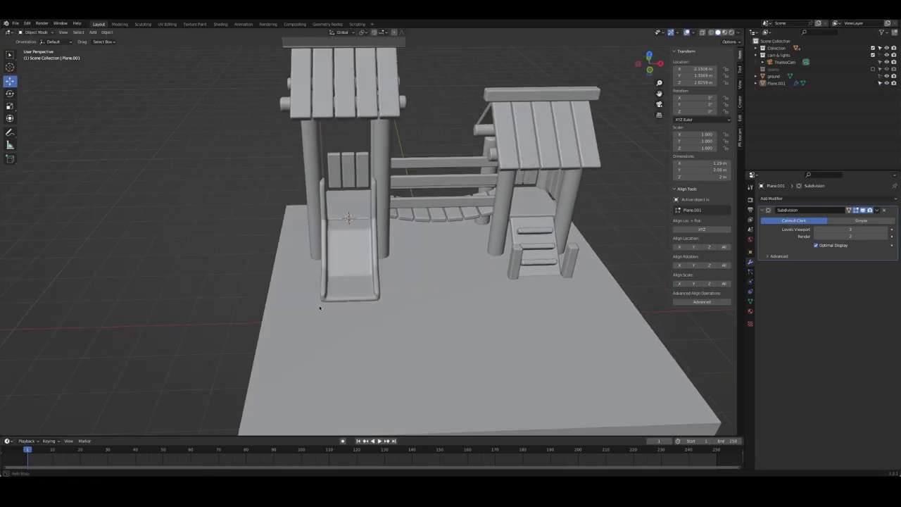
pyautogui.scroll(5, 375, 316)
pyautogui.click(360, 285)
pyautogui.press('Tab')
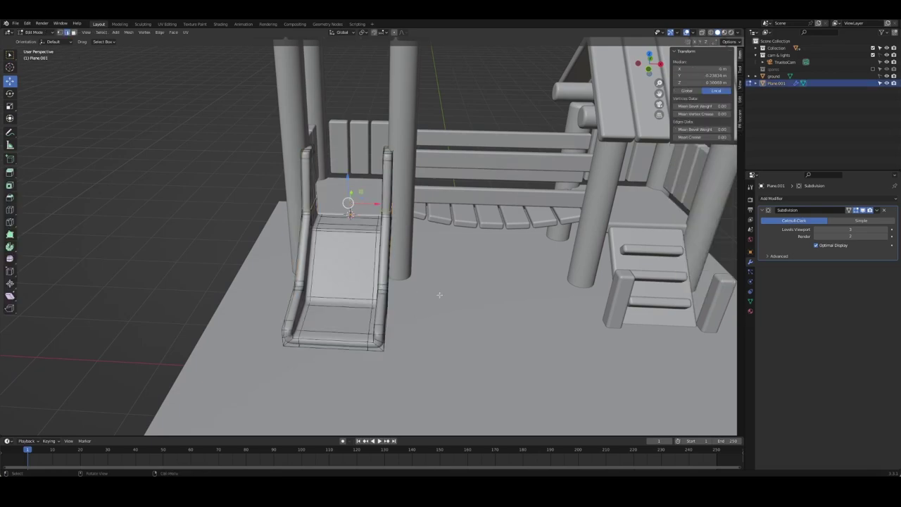
pyautogui.press('Tab')
pyautogui.press('s')
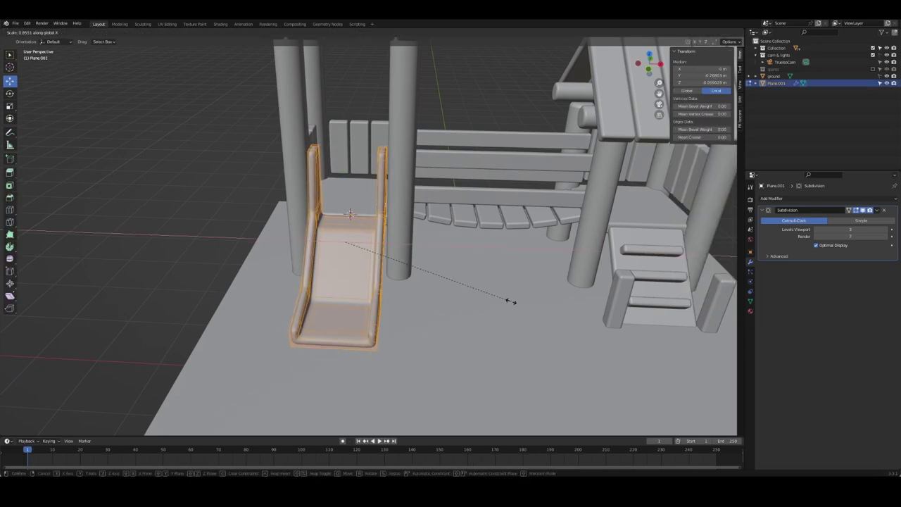
pyautogui.click(498, 305)
# - Reselect the slide from the camera view and enter its mesh editing
pyautogui.hotkey('alt', 'a')
pyautogui.press('KP_0')
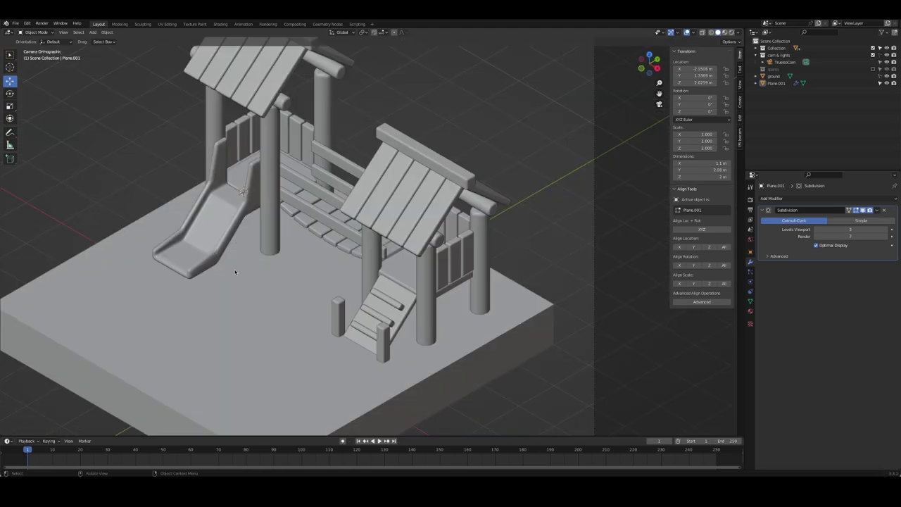
pyautogui.scroll(1, 205, 265)
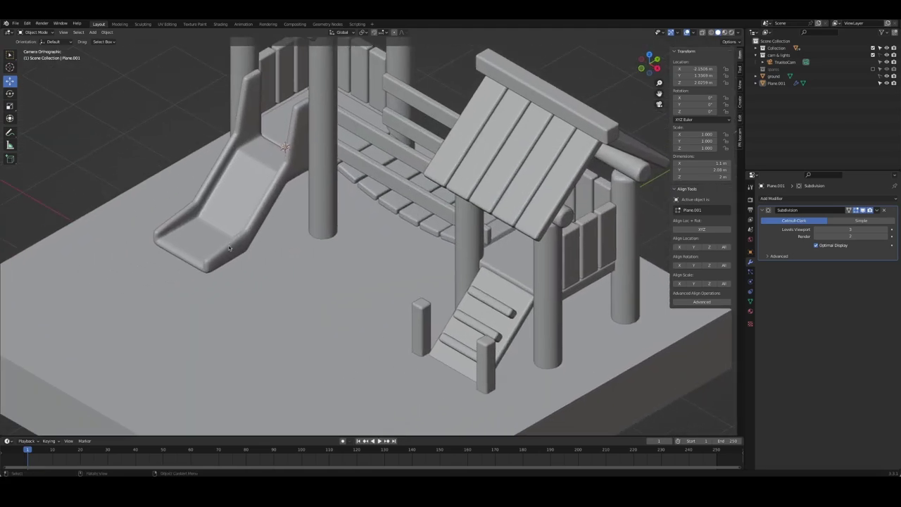
pyautogui.click(243, 236)
pyautogui.press('Tab')
# - Try a shortest-path edge selection along the slide's bottom and side, then clear it
pyautogui.click(223, 241)
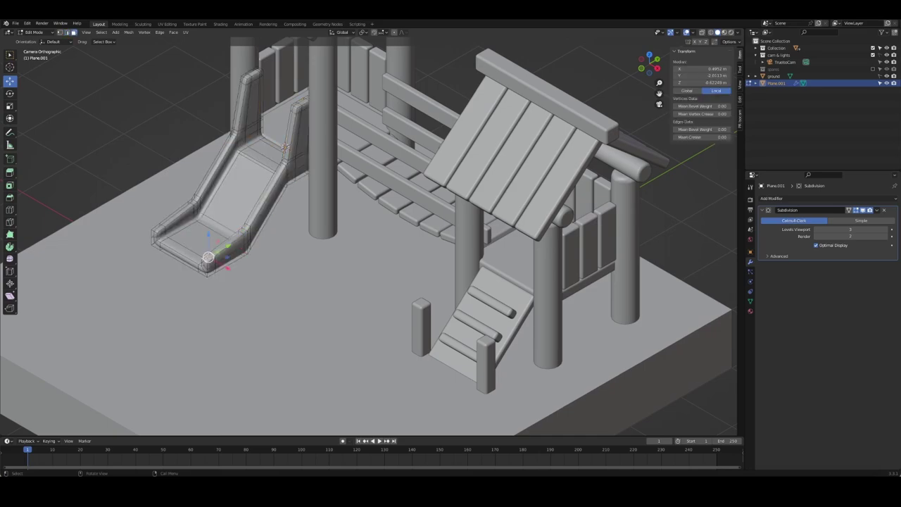
pyautogui.keyDown('ctrl'); pyautogui.click(229, 241); pyautogui.keyUp('ctrl')
pyautogui.keyDown('ctrl'); pyautogui.click(255, 200); pyautogui.keyUp('ctrl')
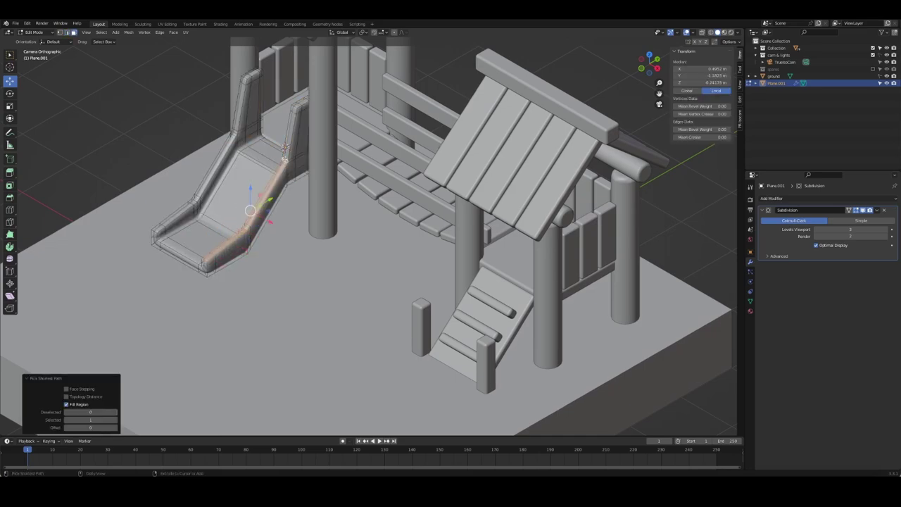
pyautogui.scroll(2, 286, 148)
pyautogui.keyDown('shift'); pyautogui.moveTo(248, 105); pyautogui.dragTo(323, 176, button='middle'); pyautogui.keyUp('shift')
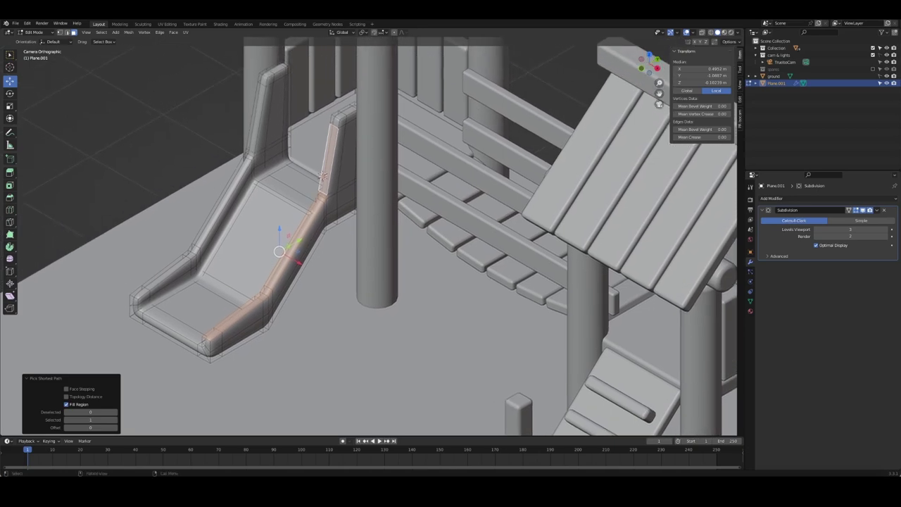
pyautogui.hotkey('alt', 'a')
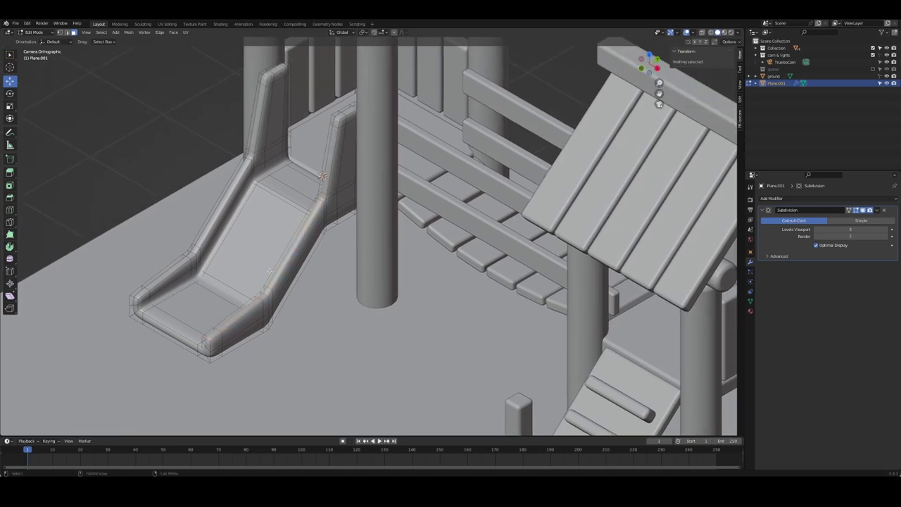
# - Isolate the slide in Local View and show its Right Ortho profile in X-ray
pyautogui.press('KP_Divide')
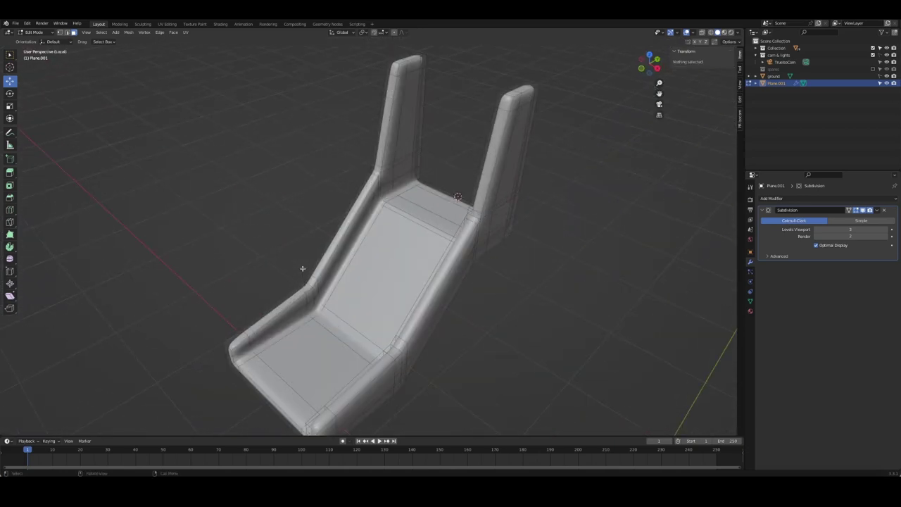
pyautogui.press('KP_7')
pyautogui.moveTo(303, 268); pyautogui.dragTo(303, 269, button='middle')
pyautogui.press('KP_3')
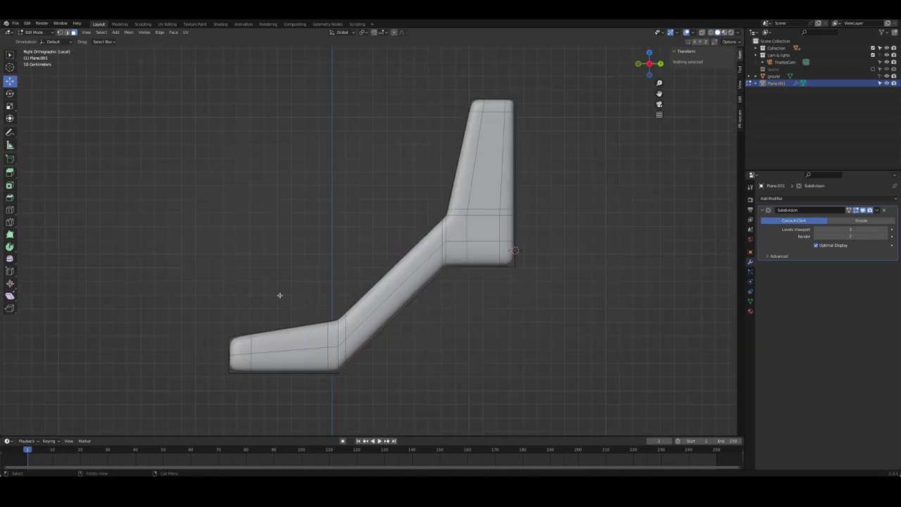
pyautogui.hotkey('alt', 'z')
# - Box-select the upright top edges, then abandon and undo the attempted move
pyautogui.moveTo(207, 314); pyautogui.dragTo(267, 338)
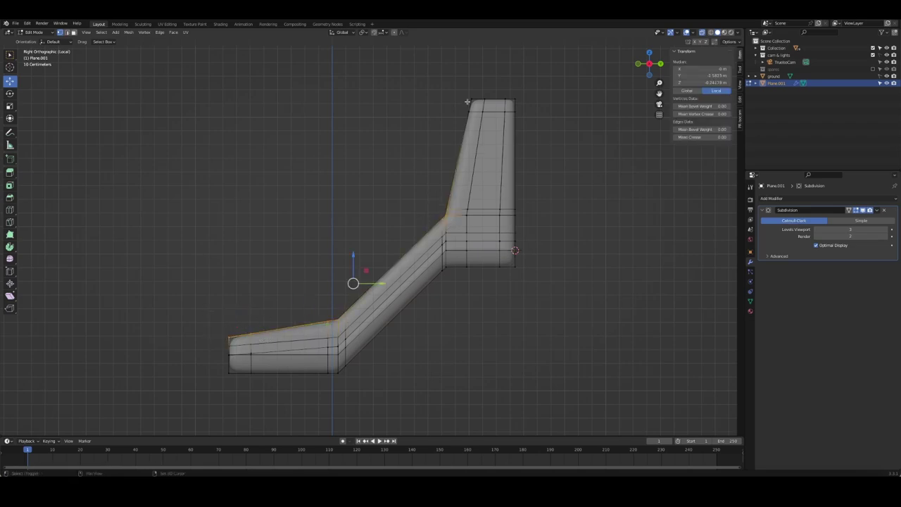
pyautogui.keyDown('shift'); pyautogui.moveTo(465, 87); pyautogui.dragTo(543, 134); pyautogui.keyUp('shift')
pyautogui.press('g')
pyautogui.click(424, 150)
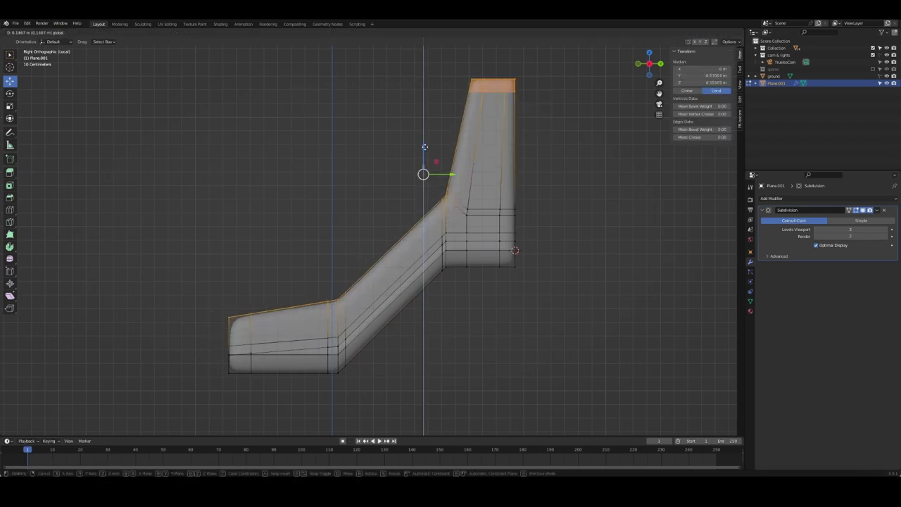
pyautogui.hotkey('ctrl', 'z')
# - Raise the uprights' upper section about 0.196 m along Z and turn X-ray off
pyautogui.keyDown('shift'); pyautogui.moveTo(386, 204); pyautogui.dragTo(560, 241); pyautogui.keyUp('shift')
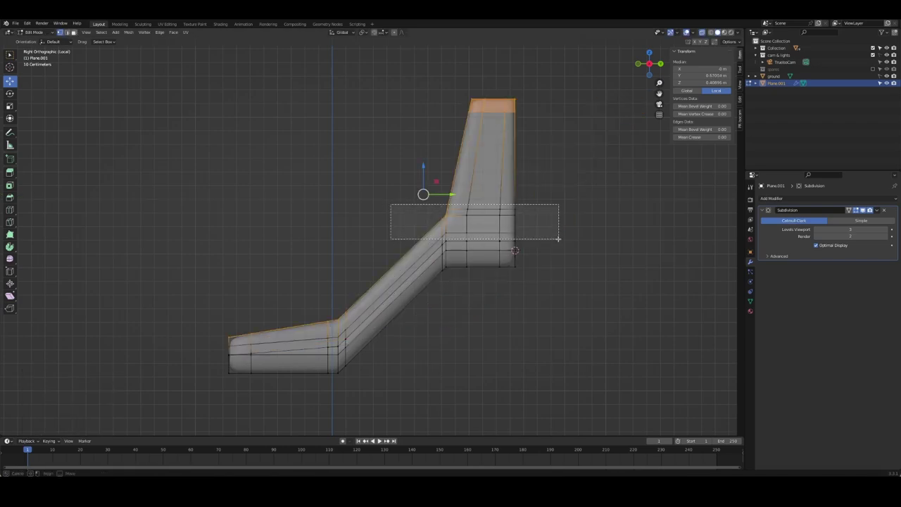
pyautogui.moveTo(451, 176); pyautogui.dragTo(451, 148)
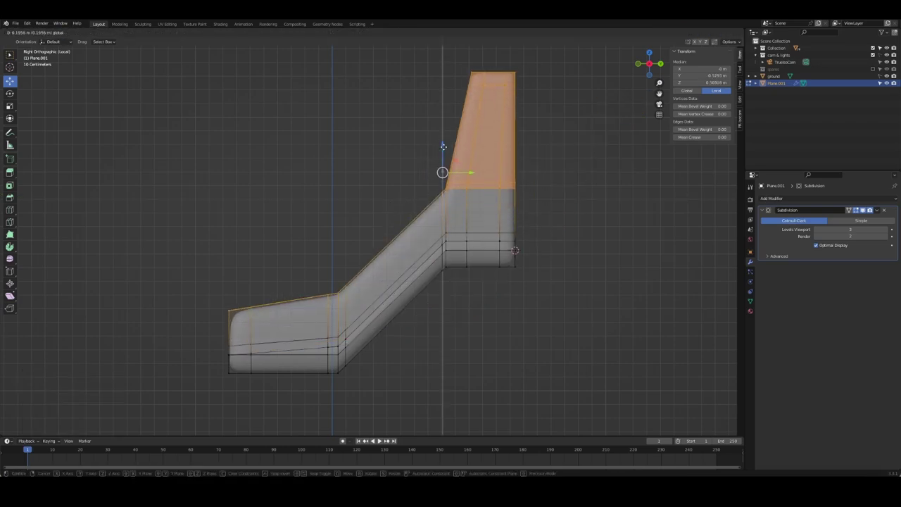
pyautogui.moveTo(451, 148); pyautogui.dragTo(421, 217, button='middle')
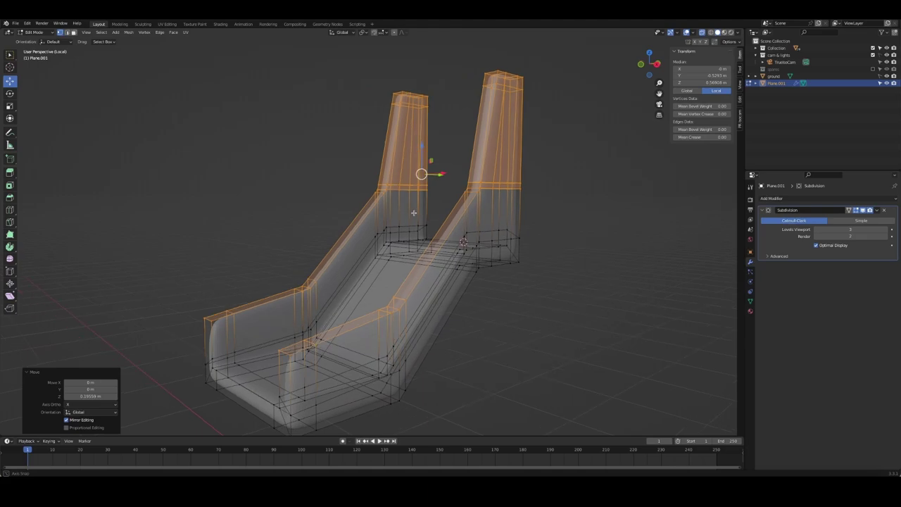
pyautogui.hotkey('alt', 'z')
pyautogui.moveTo(318, 233)
pyautogui.mouseDown(button='middle')
pyautogui.moveTo(417, 241)
pyautogui.moveTo(306, 250)
pyautogui.moveTo(310, 235)
pyautogui.moveTo(328, 250)
pyautogui.mouseUp(button='middle')
# - Frame the slide from the camera view and reopen its mesh for editing
pyautogui.press('Tab')
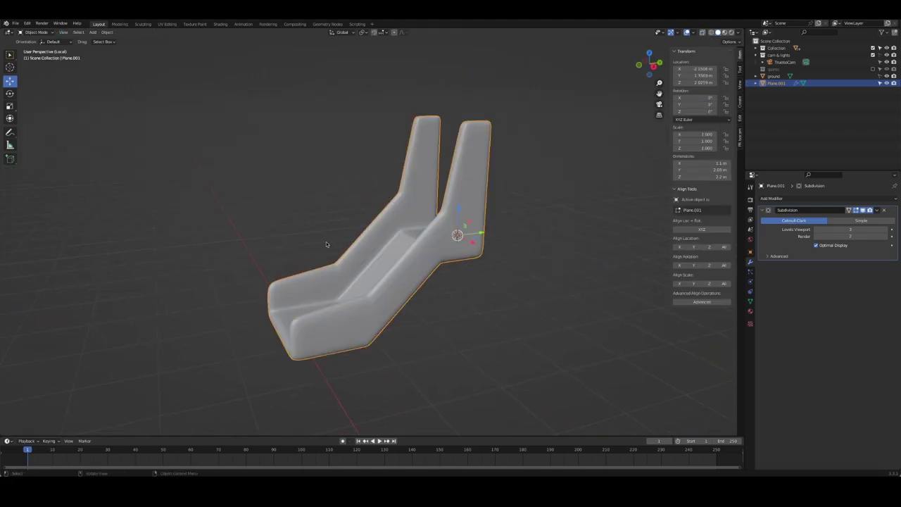
pyautogui.click(326, 241)
pyautogui.press('KP_0')
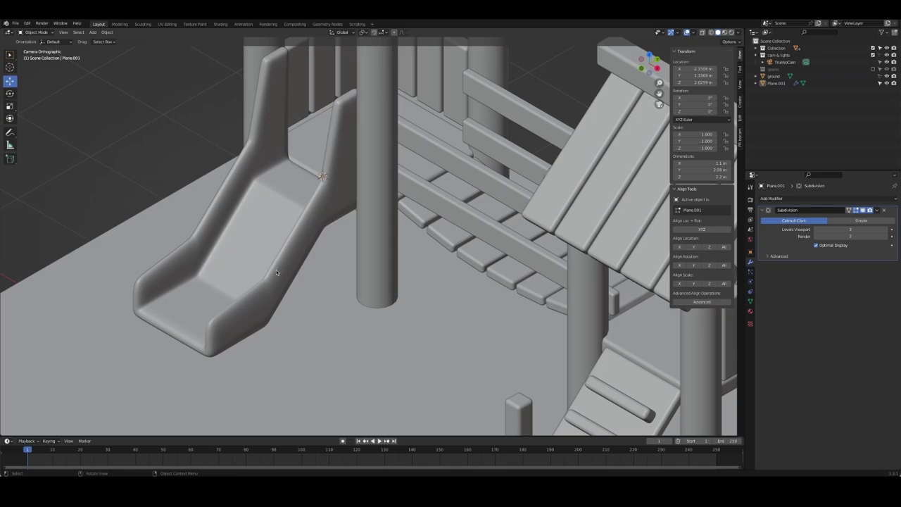
pyautogui.click(276, 272)
pyautogui.moveTo(277, 273); pyautogui.dragTo(310, 281, button='middle')
pyautogui.press('KP_Decimal')
pyautogui.press('Tab')
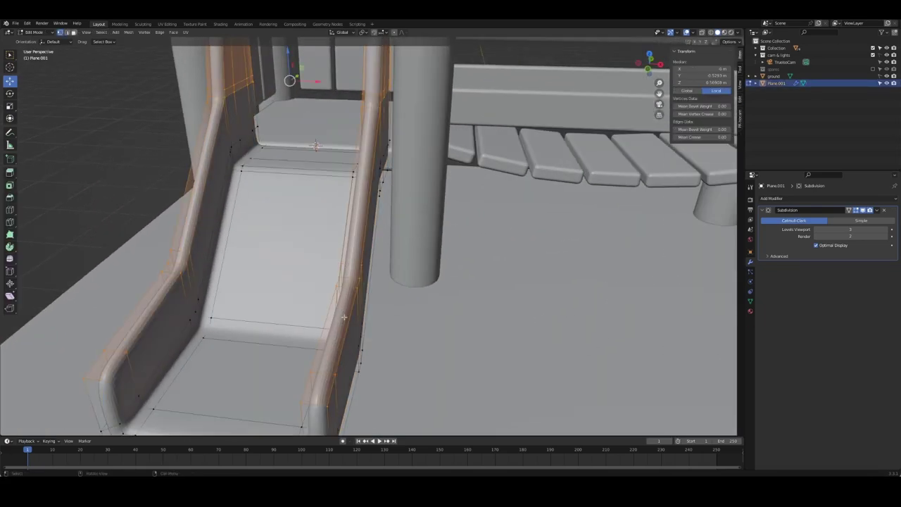
# - Add a loop cut across the slide's seat and bevel the selected edges
pyautogui.moveTo(345, 318); pyautogui.dragTo(451, 254, button='middle')
pyautogui.hotkey('ctrl', 'r')
pyautogui.click(455, 248)
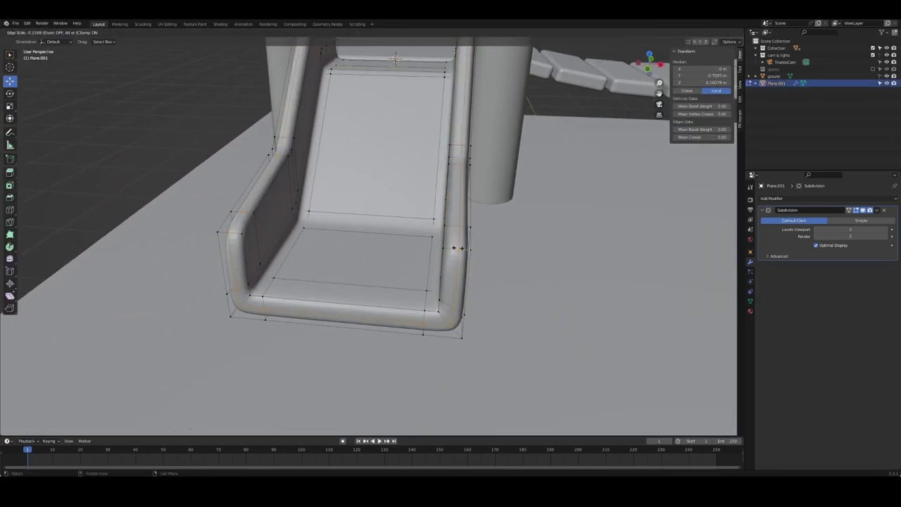
pyautogui.click(455, 248)
pyautogui.hotkey('ctrl', 'b')
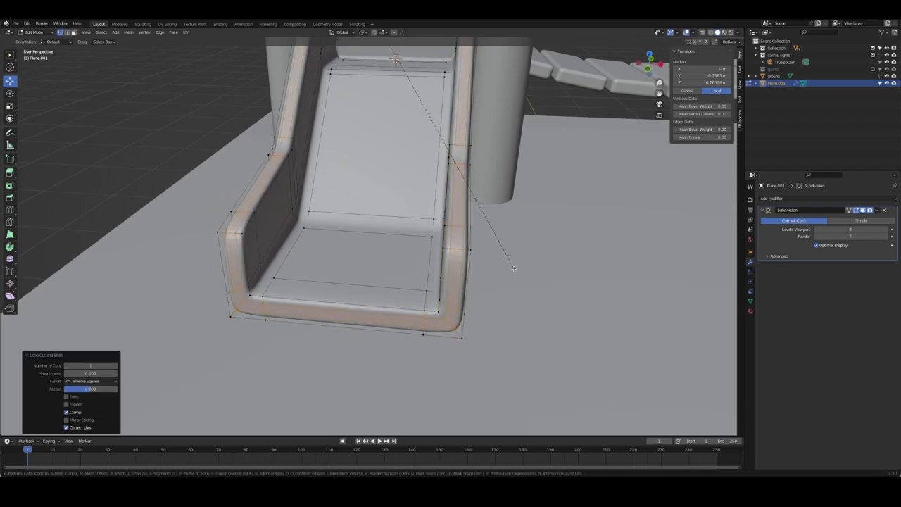
pyautogui.click(513, 269)
pyautogui.moveTo(514, 268); pyautogui.dragTo(455, 249, button='middle')
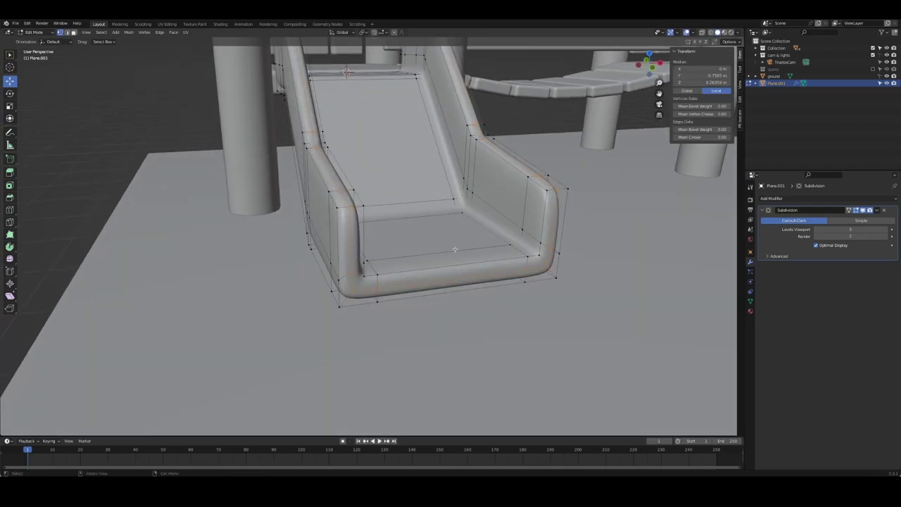
pyautogui.moveTo(397, 248); pyautogui.dragTo(379, 226, button='middle')
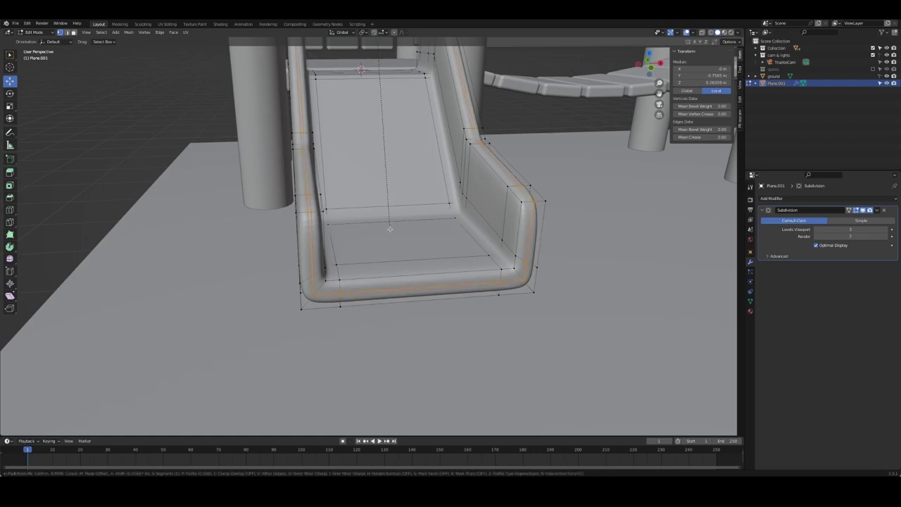
# - Apply Shade Smooth to the slide in Object Mode
pyautogui.press('Tab')
pyautogui.hotkey('alt', 'a')
pyautogui.click(461, 261)
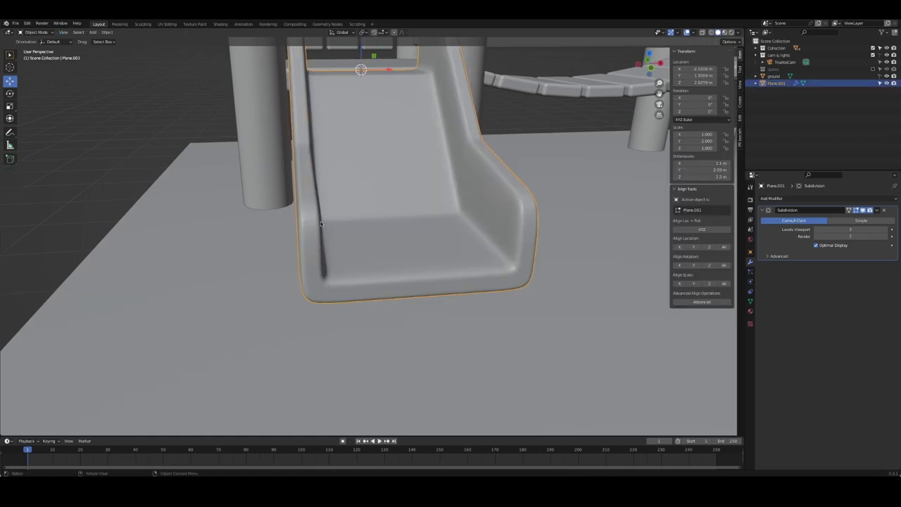
pyautogui.rightClick(282, 197)
pyautogui.click(282, 199)
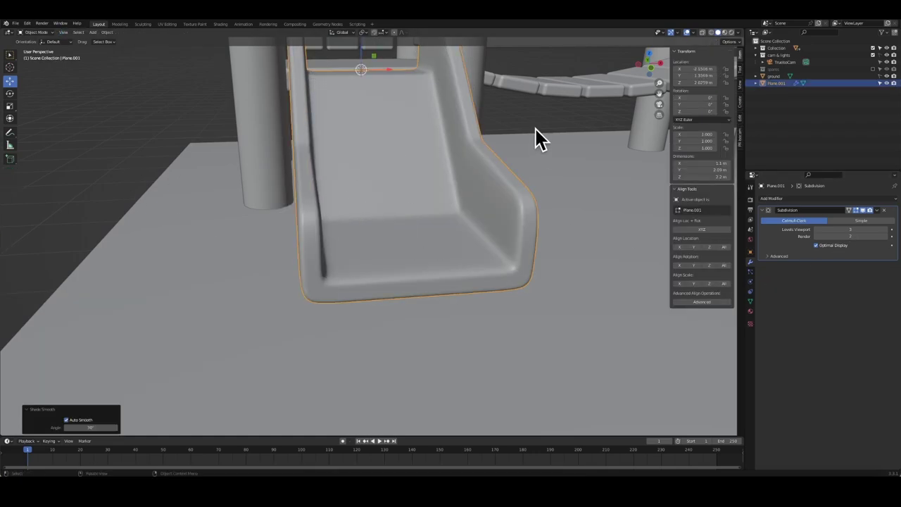
pyautogui.hotkey('alt', 'a')
# - Inspect the playground from side, opposite-side and back ortho views, then orbit back to the slide
pyautogui.moveTo(536, 129)
pyautogui.mouseDown(button='middle')
pyautogui.moveTo(493, 176)
pyautogui.moveTo(432, 203)
pyautogui.mouseUp(button='middle')
pyautogui.scroll(-5, 493, 176)
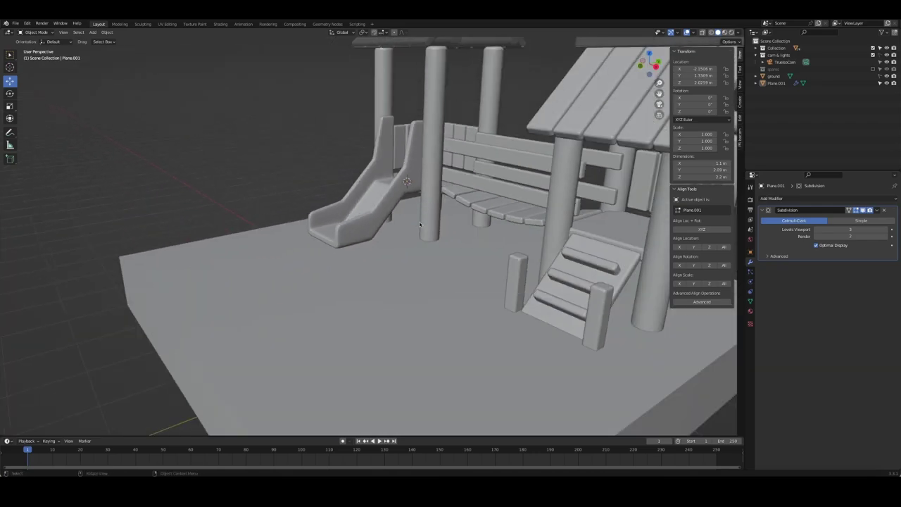
pyautogui.press('KP_3')
pyautogui.press('ctrl+KP_3')
pyautogui.press('ctrl+KP_1')
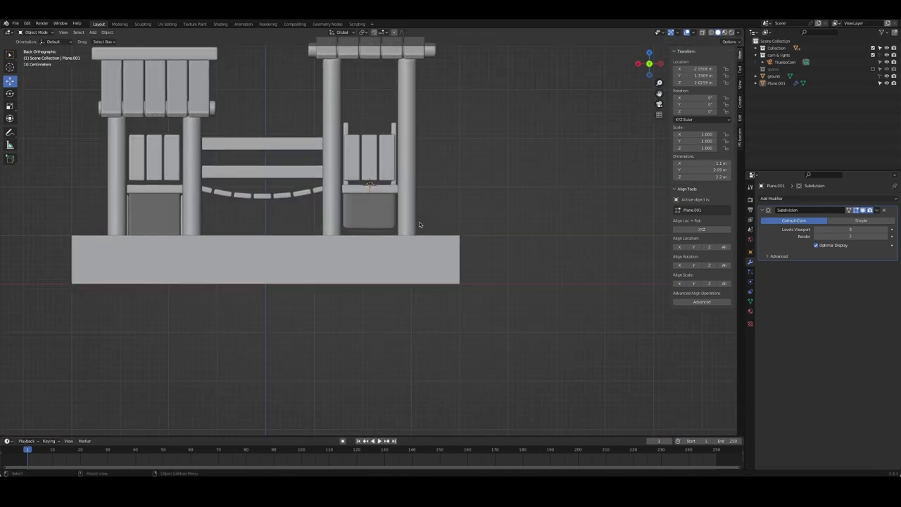
pyautogui.moveTo(426, 239)
pyautogui.mouseDown(button='middle')
pyautogui.moveTo(376, 240)
pyautogui.moveTo(393, 269)
pyautogui.mouseUp(button='middle')
pyautogui.scroll(3, 402, 243)
pyautogui.scroll(2, 393, 242)
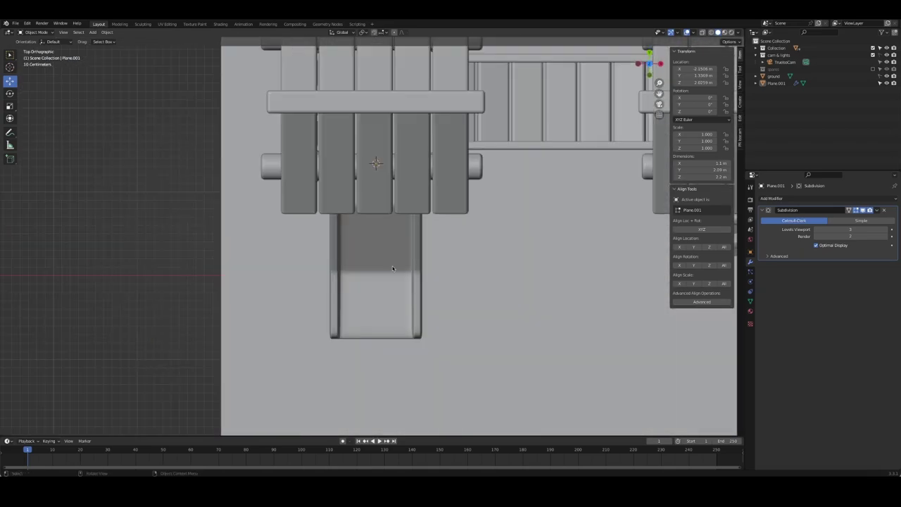
# - Add an 8-vertex circle mesh at the slide's foot
pyautogui.keyDown('shift'); pyautogui.rightClick(398, 305); pyautogui.keyUp('shift')
pyautogui.hotkey('shift', 'a')
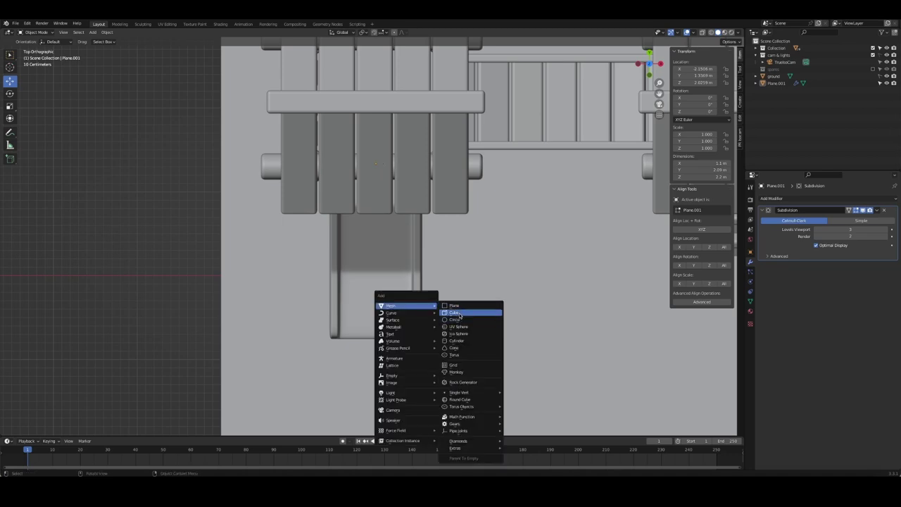
pyautogui.click(461, 318)
pyautogui.click(84, 354)
pyautogui.press('Return')
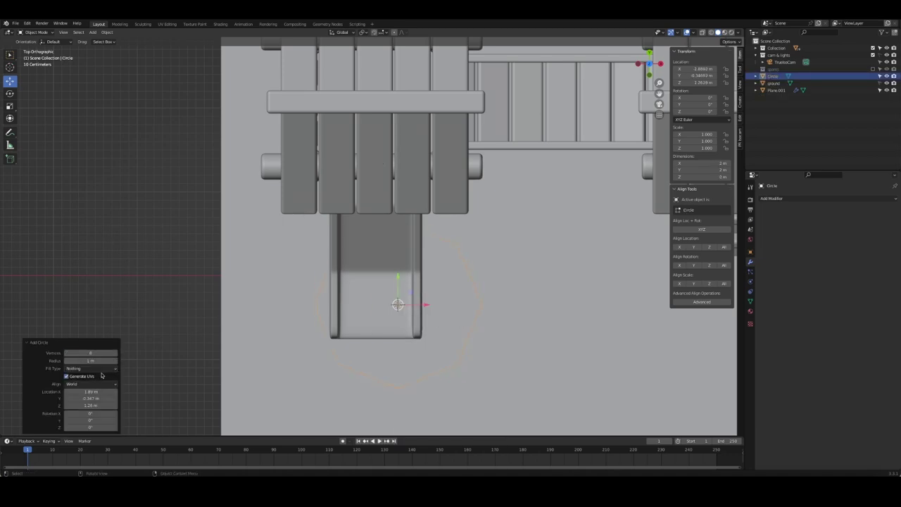
# - Fill the circle with a face and shrink it, finishing at 0.764 scale
pyautogui.press('Tab')
pyautogui.moveTo(501, 369); pyautogui.dragTo(535, 262, button='middle')
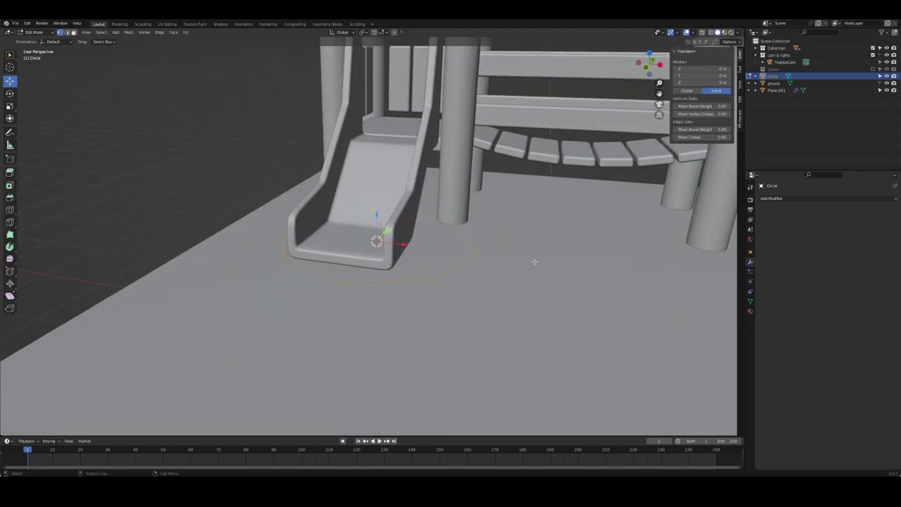
pyautogui.press('f')
pyautogui.press('s')
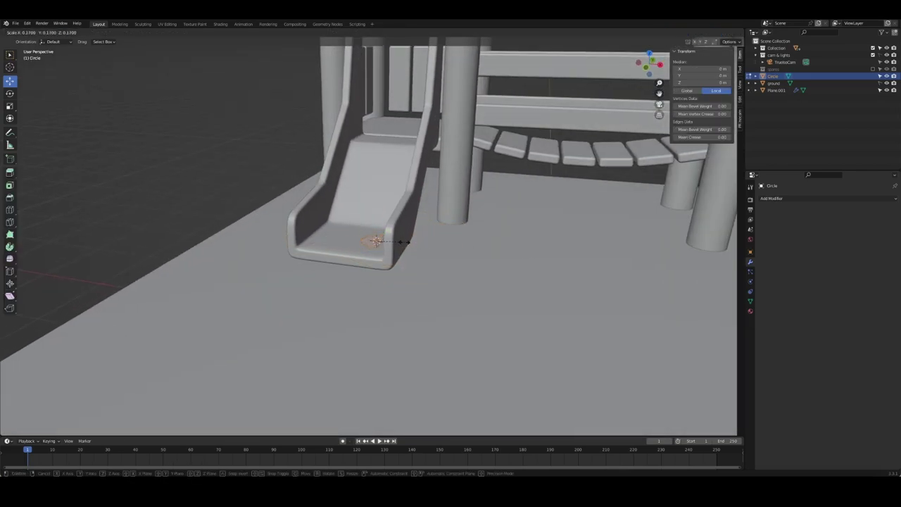
pyautogui.click(389, 243)
pyautogui.moveTo(377, 243); pyautogui.dragTo(397, 268, button='middle')
pyautogui.press('s')
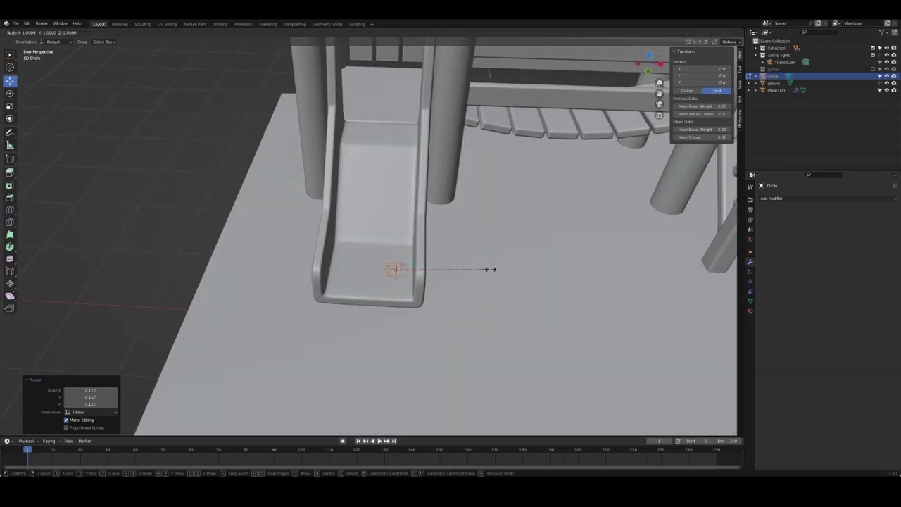
pyautogui.click(469, 269)
pyautogui.moveTo(469, 269); pyautogui.dragTo(440, 238, button='middle')
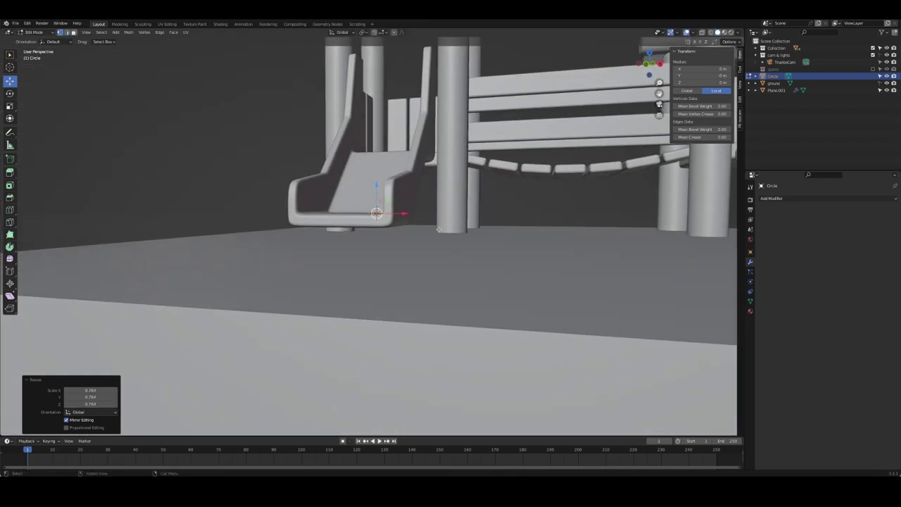
# - Give the post a Subdivision modifier and a Bevel modifier
pyautogui.press('Tab')
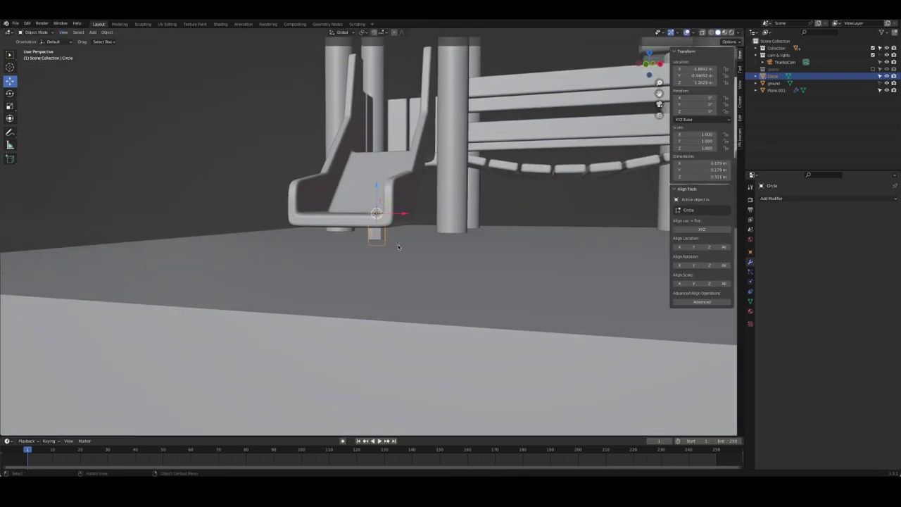
pyautogui.hotkey('ctrl', '1')
pyautogui.click(775, 199)
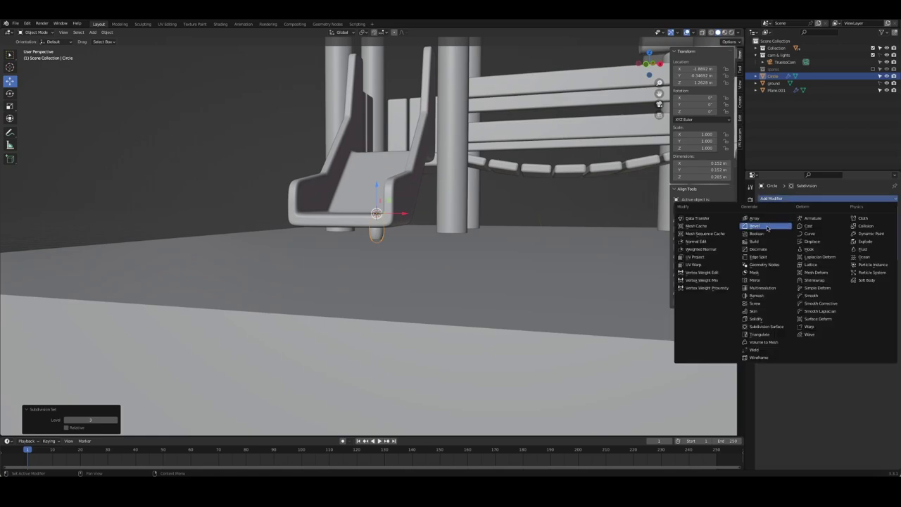
pyautogui.click(767, 226)
# - Isolate the post, move Bevel above Subdivision, and bevel a new middle loop cut
pyautogui.press('KP_Divide')
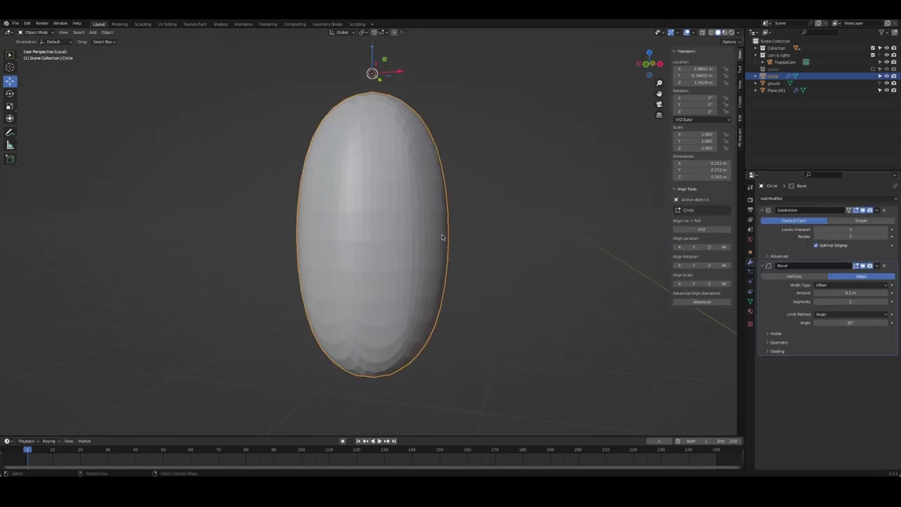
pyautogui.moveTo(893, 265); pyautogui.dragTo(893, 210)
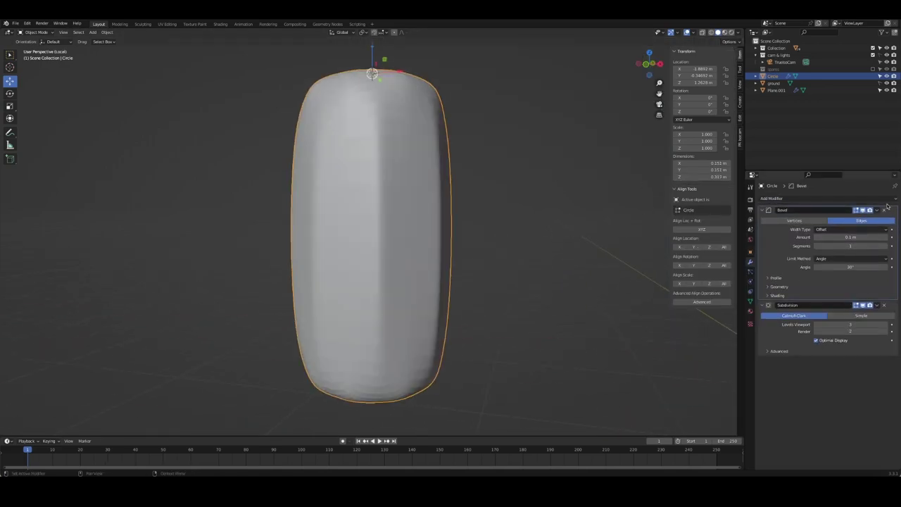
pyautogui.press('Tab')
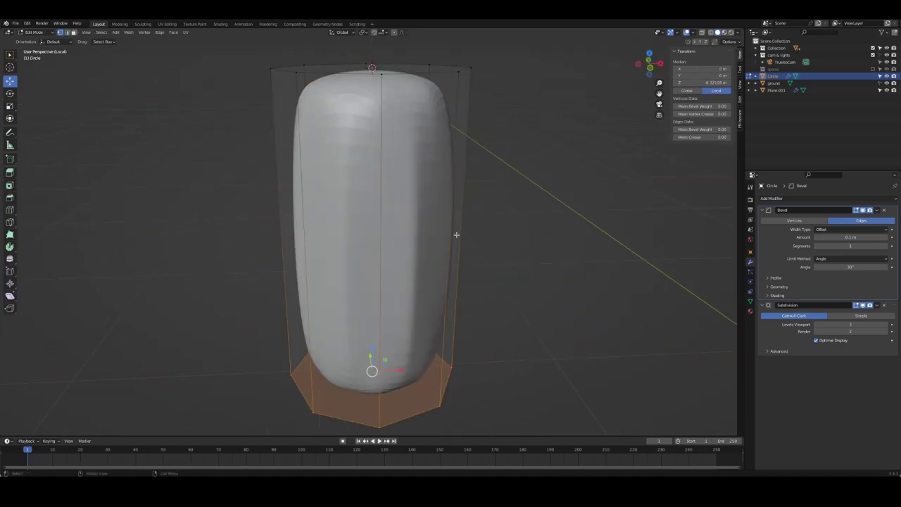
pyautogui.hotkey('ctrl', 'r')
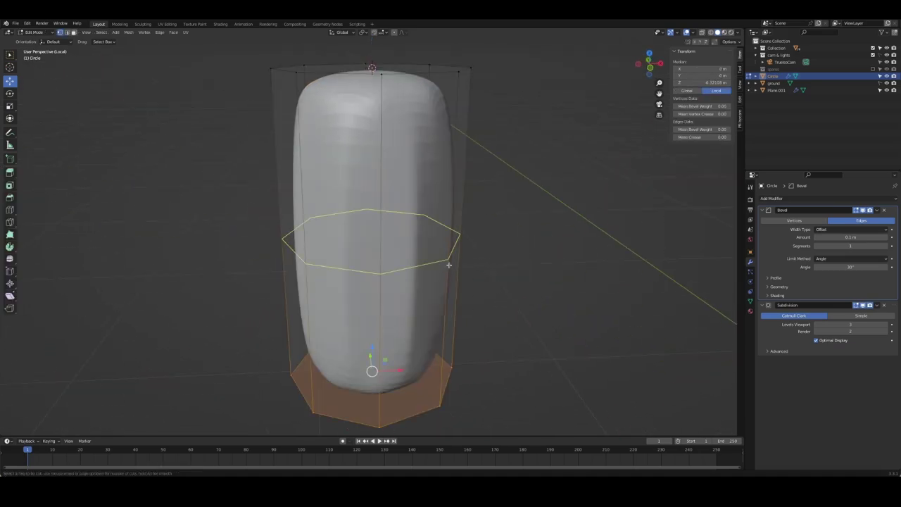
pyautogui.click(452, 242)
pyautogui.hotkey('ctrl', 'b')
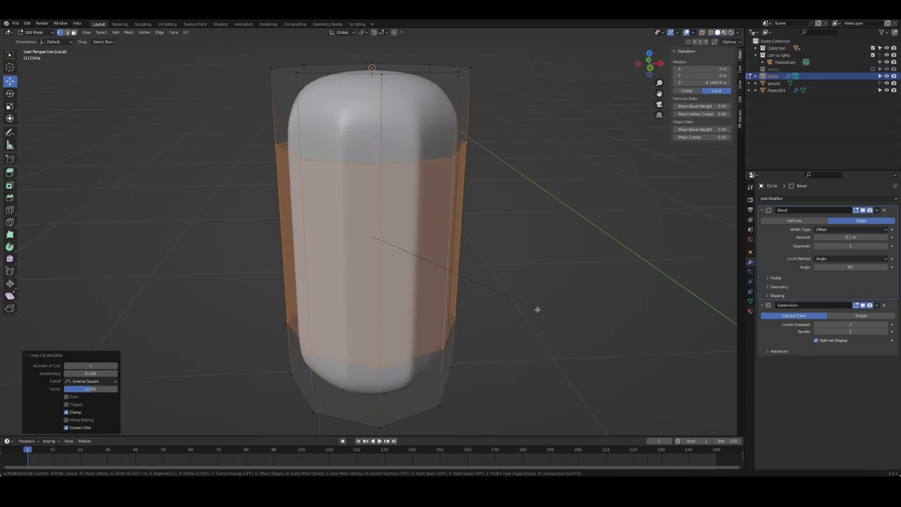
pyautogui.click(559, 328)
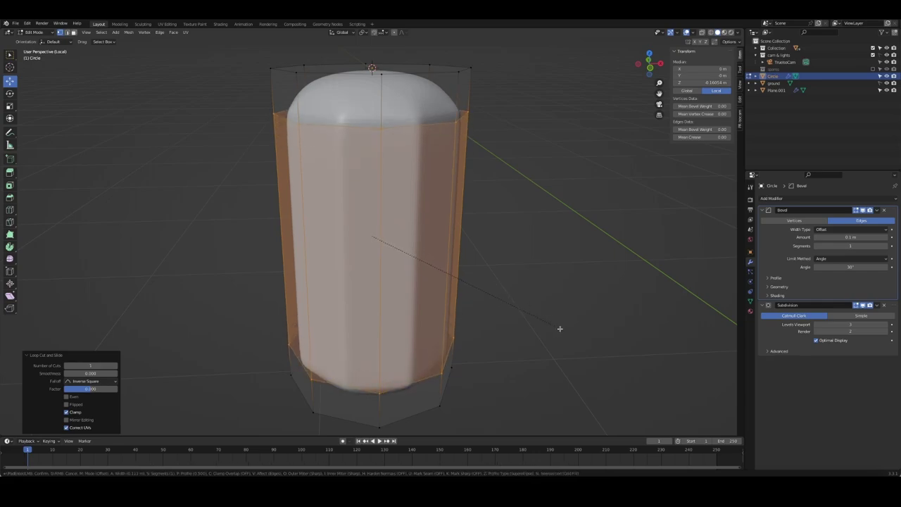
# - Delete the post's Bevel modifier and shade it smooth
pyautogui.click(885, 210)
pyautogui.press('Tab')
pyautogui.rightClick(384, 199)
pyautogui.click(393, 207)
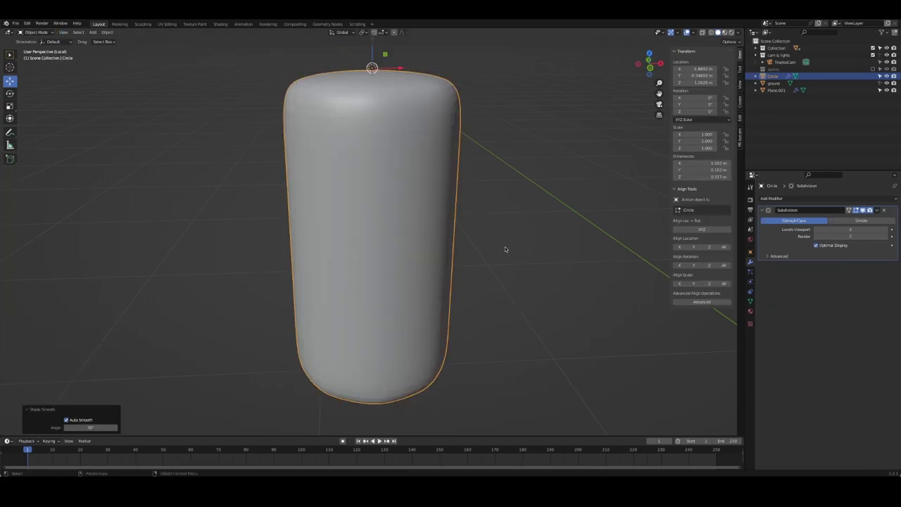
pyautogui.click(779, 256)
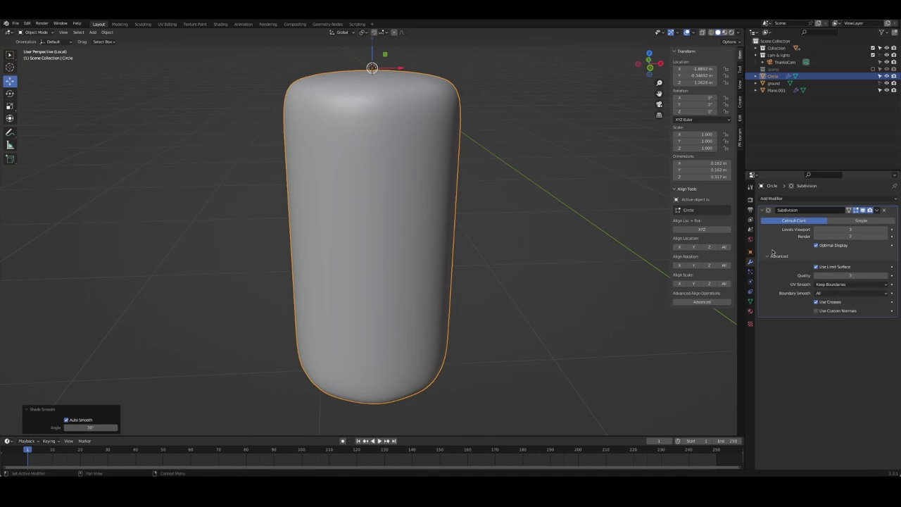
pyautogui.rightClick(384, 224)
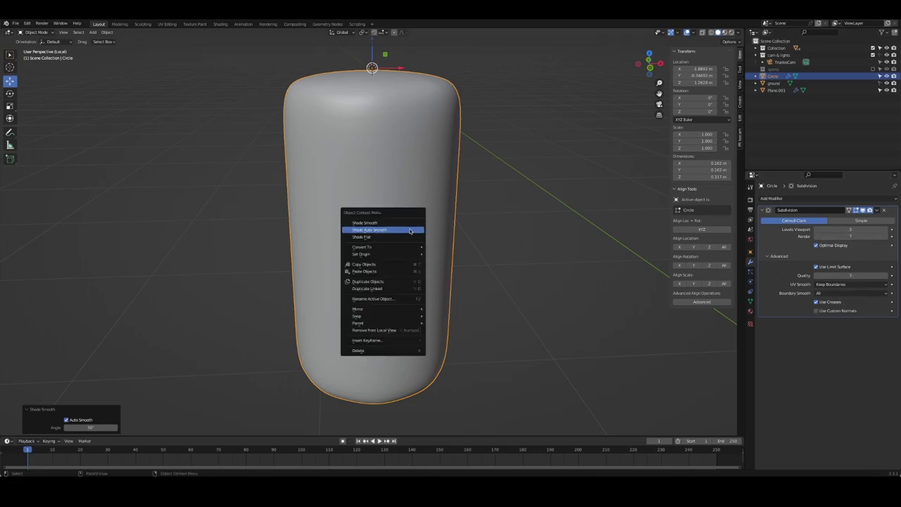
pyautogui.click(525, 273)
# - Select the post's top and bottom faces for insetting, then exit Local View
pyautogui.moveTo(524, 273); pyautogui.dragTo(384, 91, button='middle')
pyautogui.click(385, 92)
pyautogui.press('Tab')
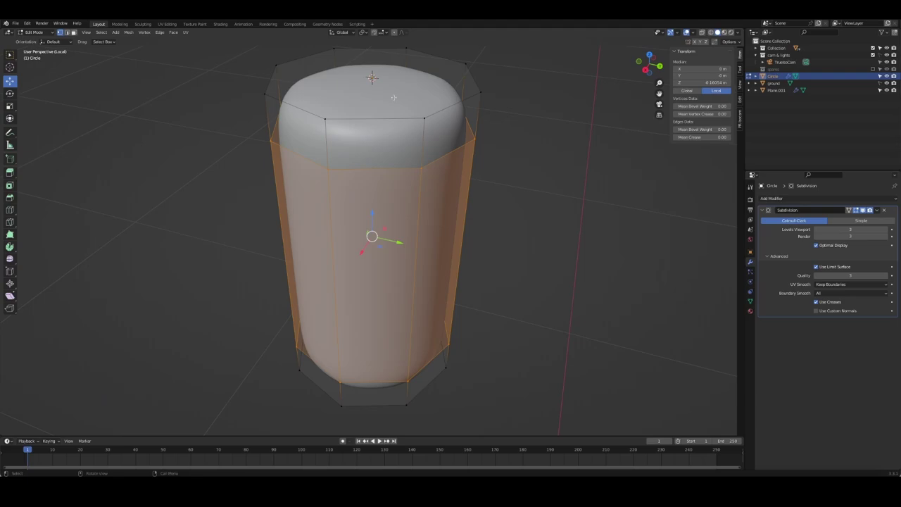
pyautogui.hotkey('alt', 'a')
pyautogui.click(384, 91)
pyautogui.moveTo(573, 137); pyautogui.dragTo(441, 230, button='middle')
pyautogui.keyDown('shift'); pyautogui.click(362, 402); pyautogui.keyUp('shift')
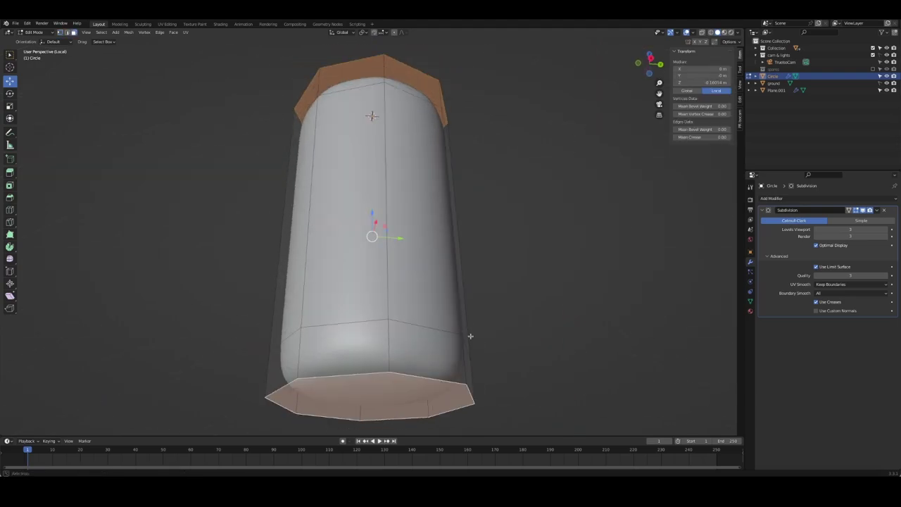
pyautogui.moveTo(470, 336)
pyautogui.mouseDown(button='middle')
pyautogui.moveTo(441, 332)
pyautogui.moveTo(565, 232)
pyautogui.mouseUp(button='middle')
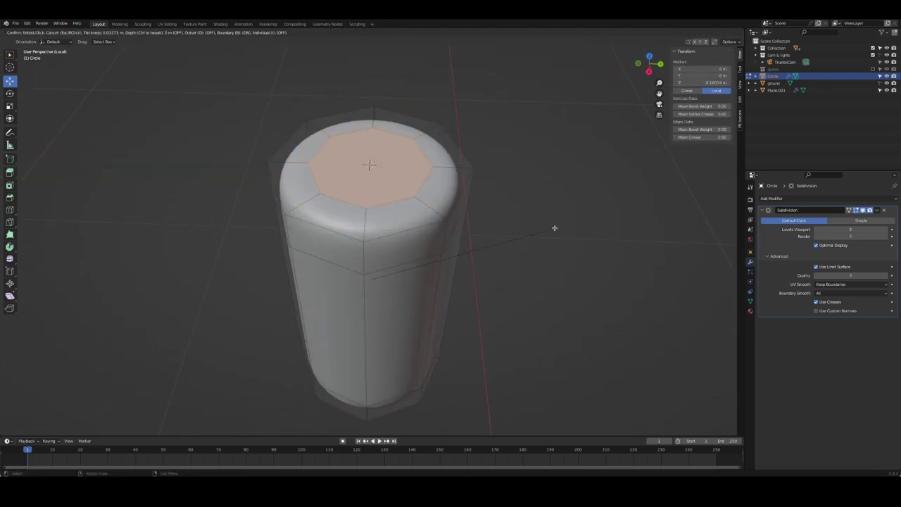
pyautogui.press('Tab')
pyautogui.press('KP_Divide')
# - Show Face Orientation and flip the post's normals to point outward
pyautogui.moveTo(504, 265); pyautogui.dragTo(441, 222, button='middle')
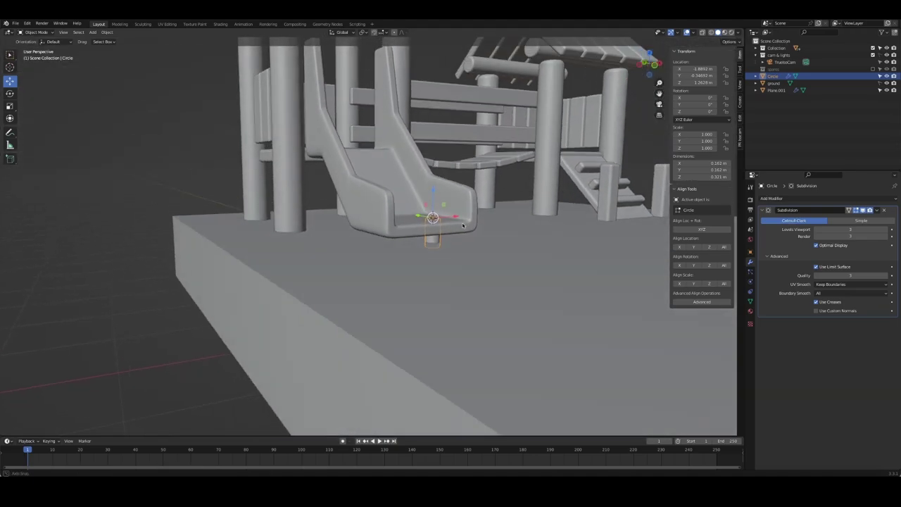
pyautogui.click(736, 32)
pyautogui.click(694, 127)
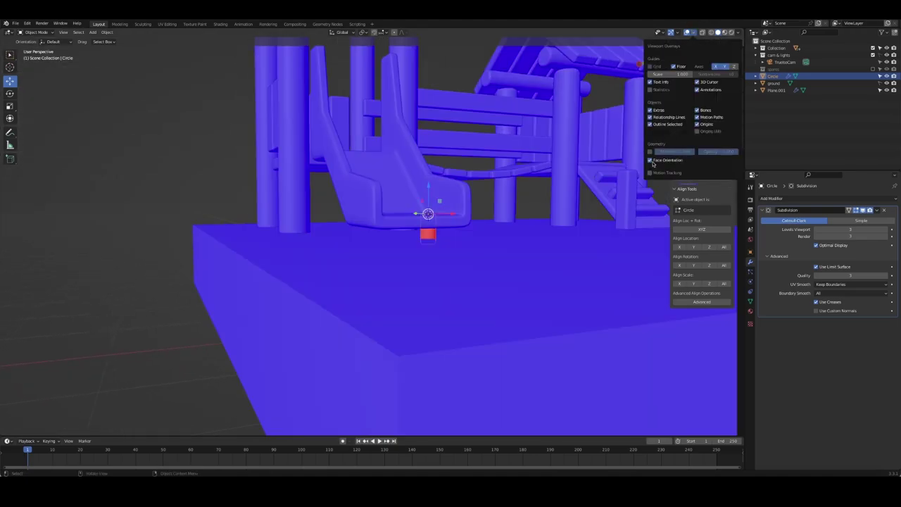
pyautogui.scroll(-5, 473, 213)
pyautogui.scroll(10, 473, 213)
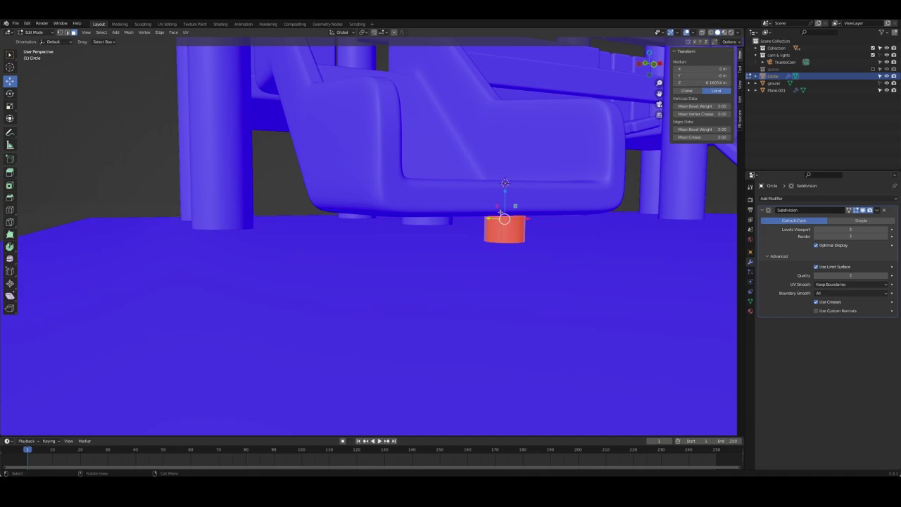
pyautogui.click(503, 216)
# - Reposition the post vertically under the slide's foot and shorten it to 0.279 m tall
pyautogui.moveTo(546, 223)
pyautogui.mouseDown(button='middle')
pyautogui.moveTo(493, 268)
pyautogui.moveTo(458, 255)
pyautogui.mouseUp(button='middle')
pyautogui.press('g')
pyautogui.press('z')
pyautogui.click(496, 271)
pyautogui.press('Tab')
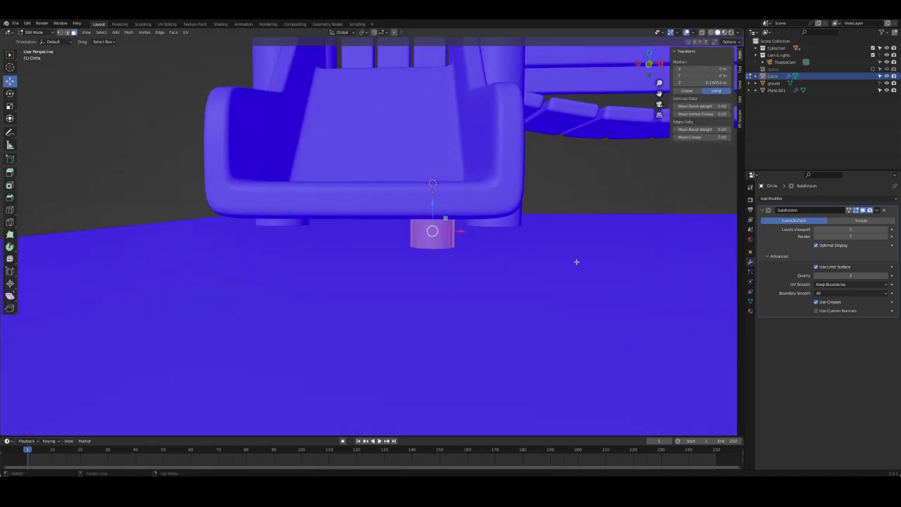
pyautogui.press('g')
pyautogui.press('z')
pyautogui.click(560, 254)
pyautogui.press('Tab')
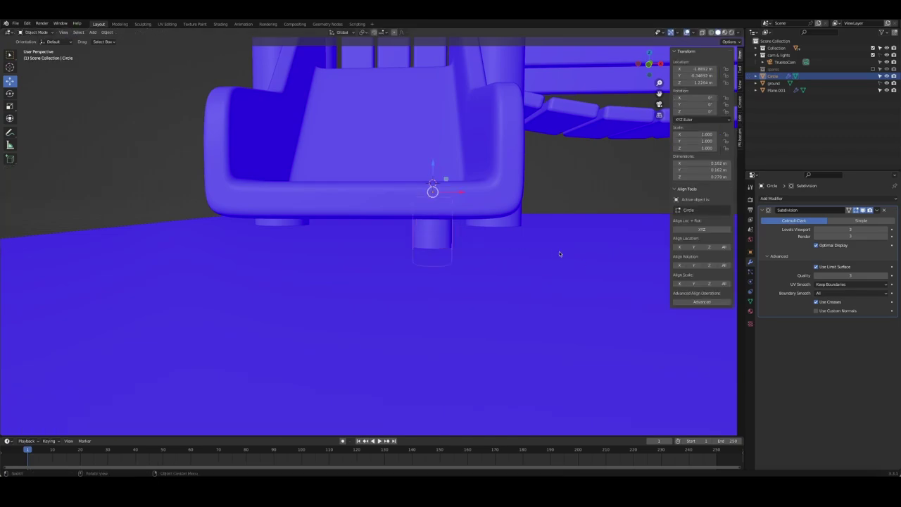
# - Turn off Face Orientation and object outlines in the viewport display
pyautogui.moveTo(512, 240); pyautogui.dragTo(488, 263, button='middle')
pyautogui.click(694, 34)
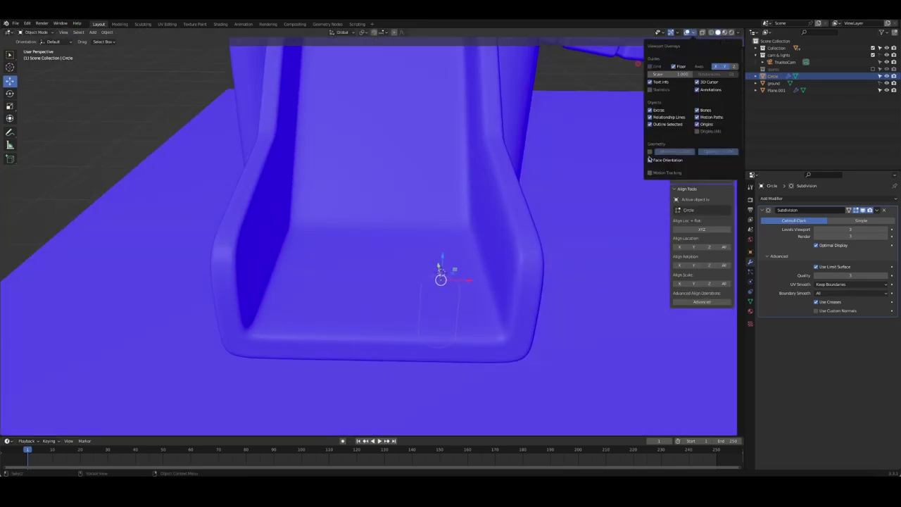
pyautogui.click(651, 161)
pyautogui.click(738, 33)
pyautogui.click(699, 206)
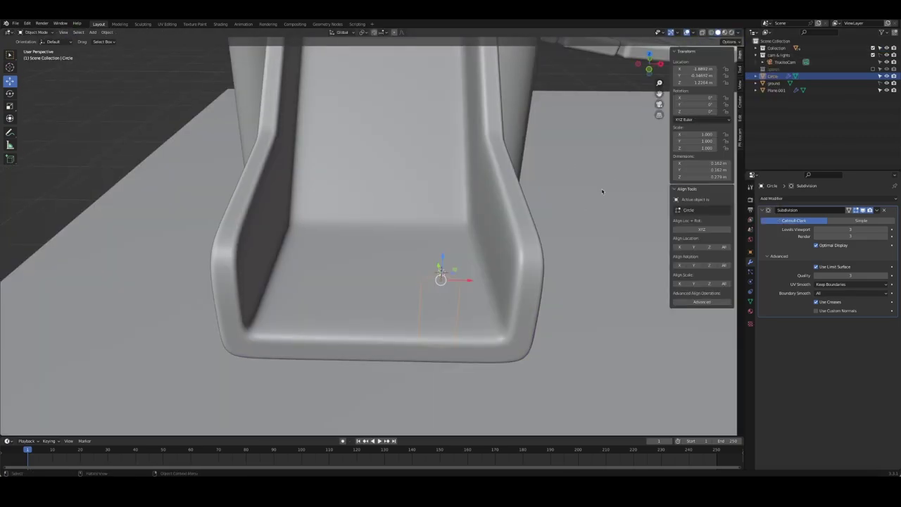
pyautogui.moveTo(583, 223); pyautogui.dragTo(465, 203, button='middle')
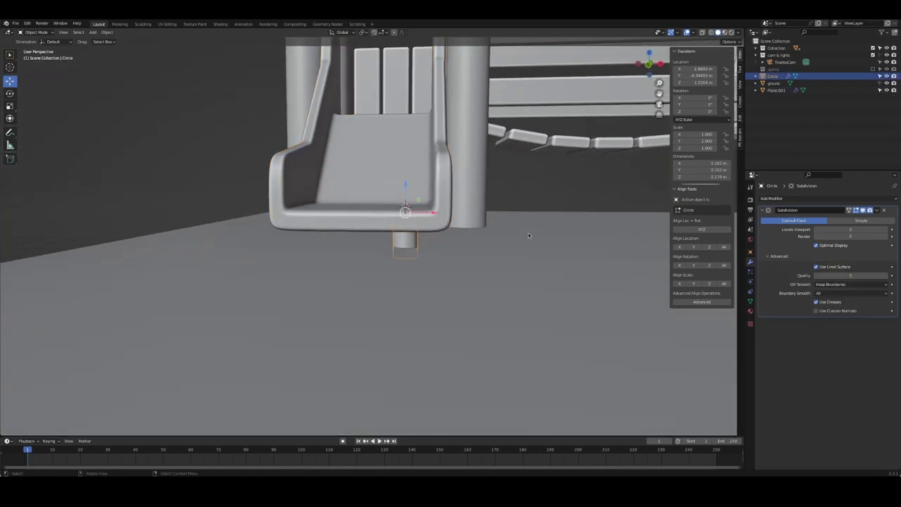
# - Add a Mirror modifier to the leg under the slide's end, mirrored across Plane.001
pyautogui.click(775, 199)
pyautogui.click(755, 279)
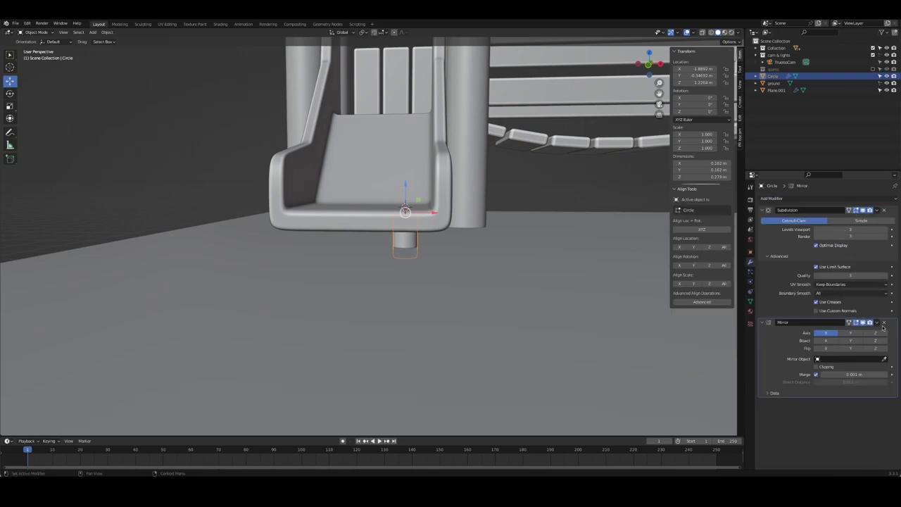
pyautogui.click(884, 359)
pyautogui.click(505, 221)
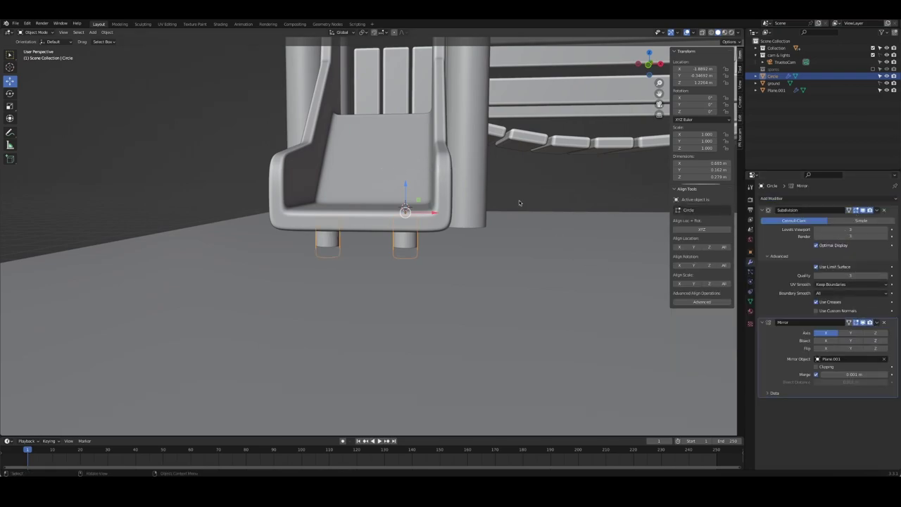
pyautogui.click(519, 202)
pyautogui.moveTo(519, 203); pyautogui.dragTo(537, 203, button='middle')
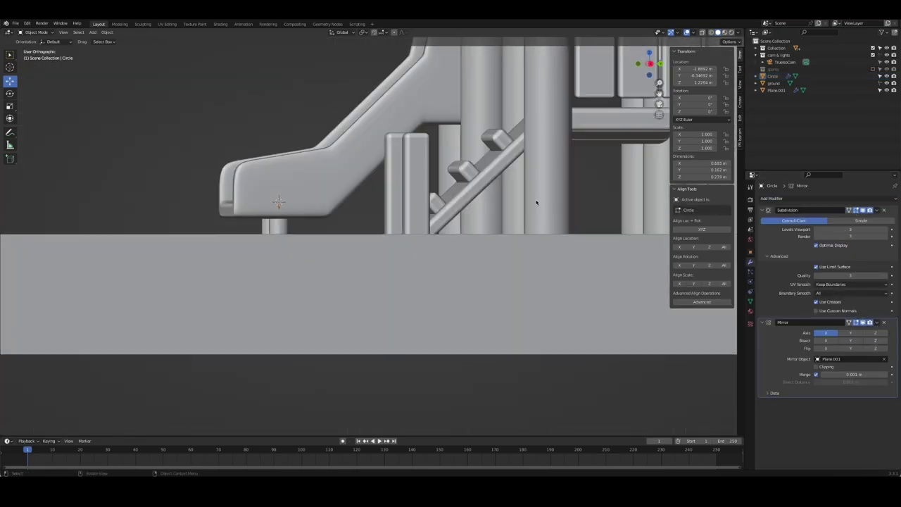
pyautogui.press('KP_3')
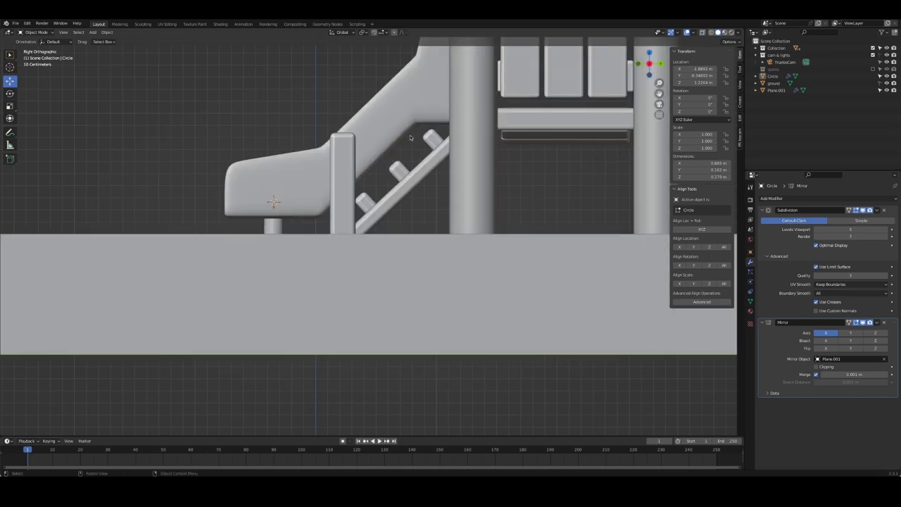
# - Save the playground file with Ctrl+S
pyautogui.press('KP_0')
pyautogui.hotkey('ctrl', 's')
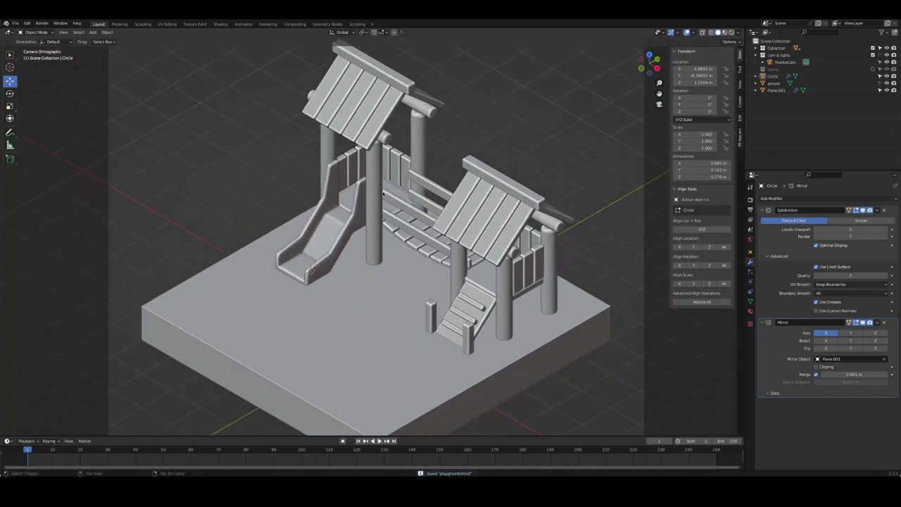
pyautogui.scroll(-2, 408, 192)
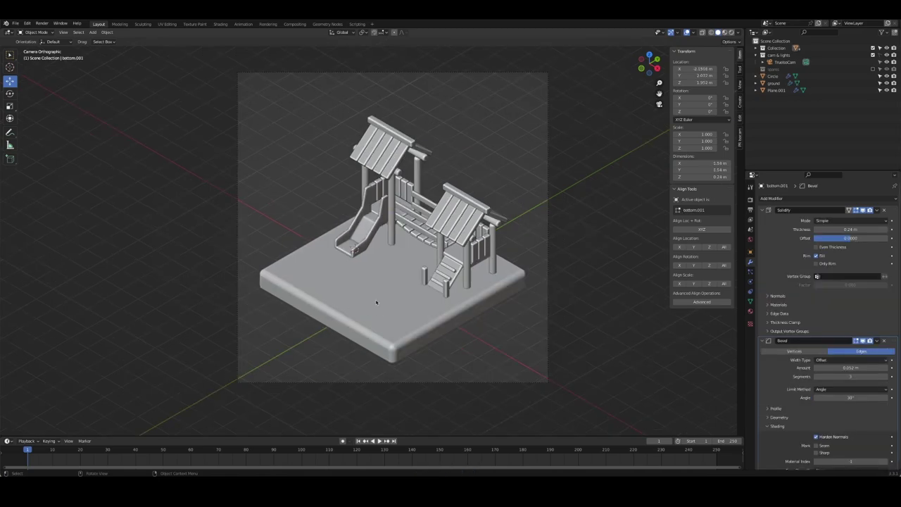
# - Add a 16-vertex circle mesh on the base and view it from the top
pyautogui.hotkey('shift', 'a')
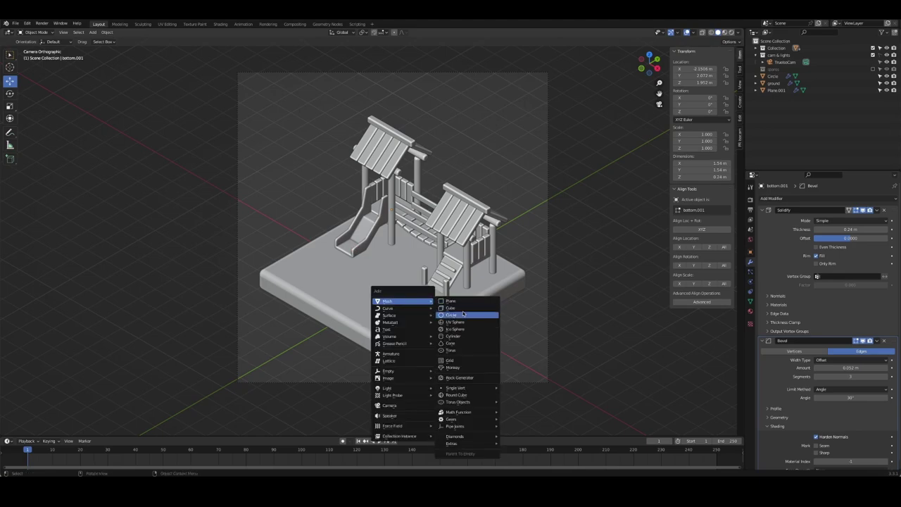
pyautogui.click(451, 311)
pyautogui.click(93, 351)
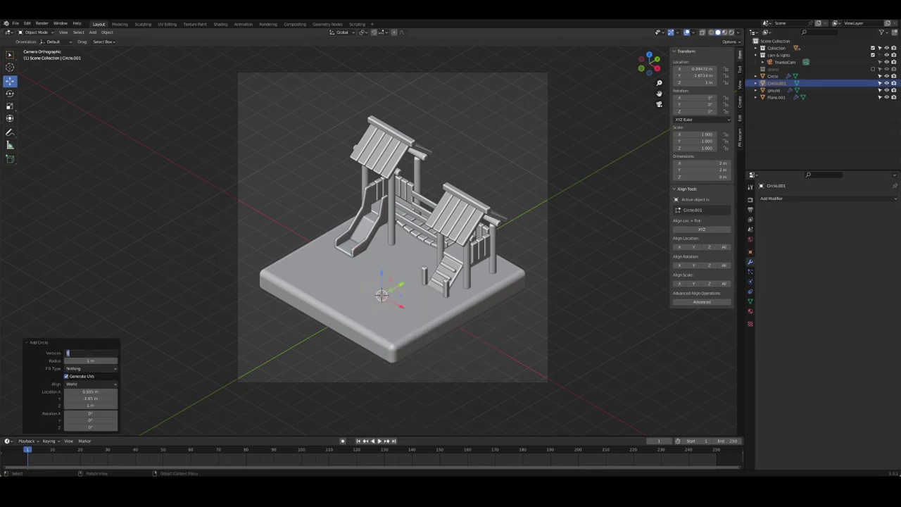
pyautogui.write('16')
pyautogui.press('Return')
pyautogui.press('KP_7')
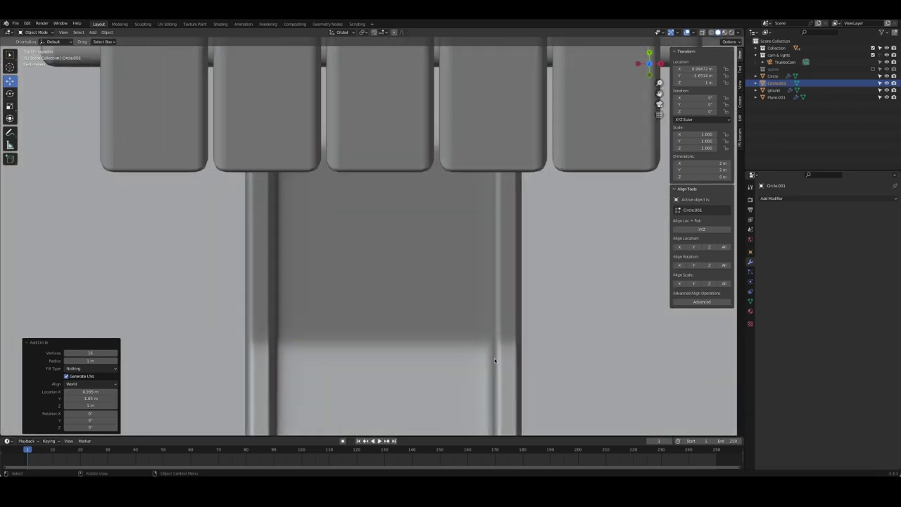
pyautogui.scroll(2, 448, 304)
pyautogui.scroll(1, 491, 284)
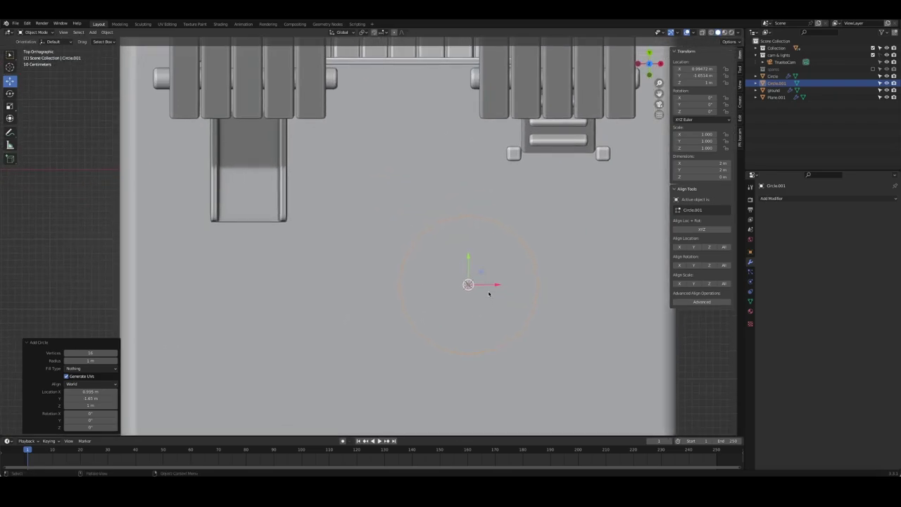
# - In Edit Mode, knife three vertical cuts across the circle, one through the centre
pyautogui.press('Tab')
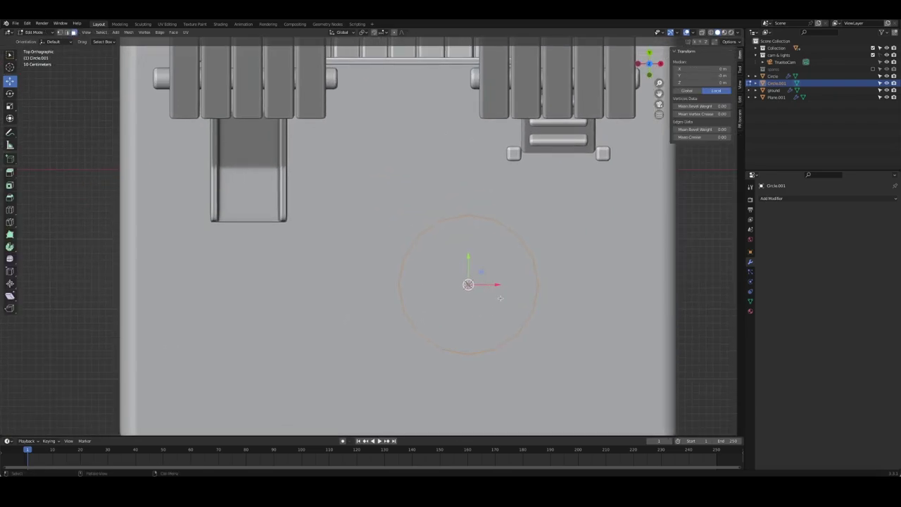
pyautogui.press('k')
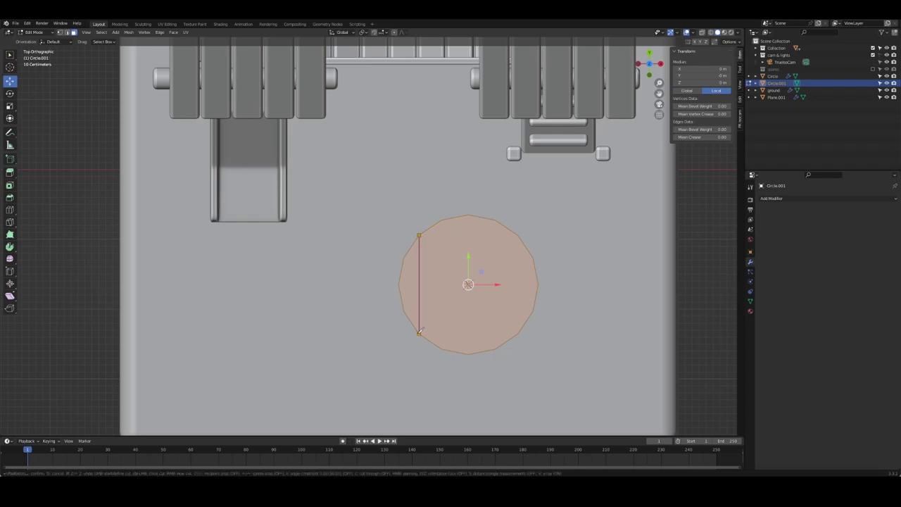
pyautogui.press('Return')
pyautogui.press('k')
pyautogui.click(441, 218)
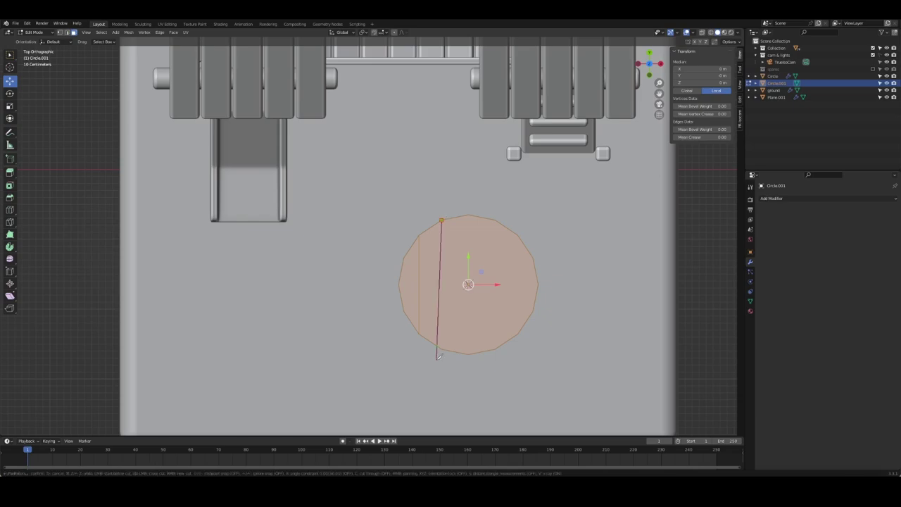
pyautogui.click(441, 352)
pyautogui.press('Return')
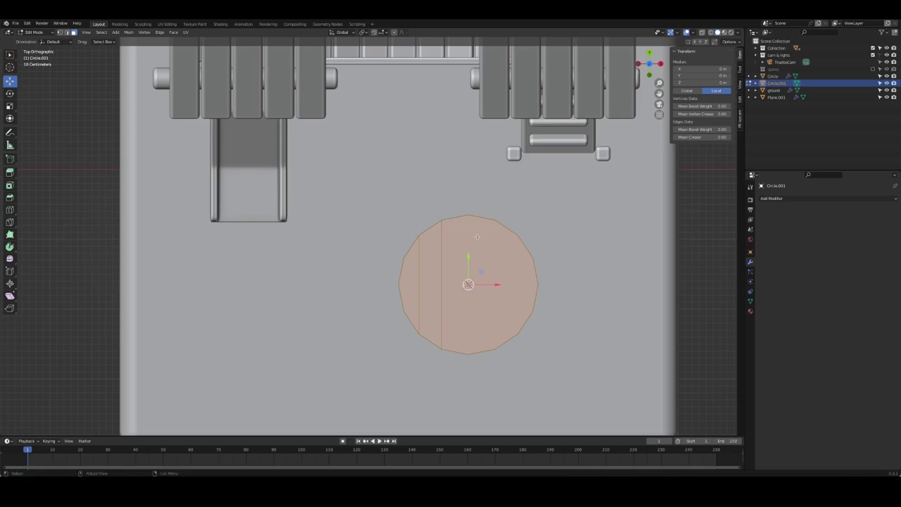
pyautogui.press('k')
pyautogui.click(468, 217)
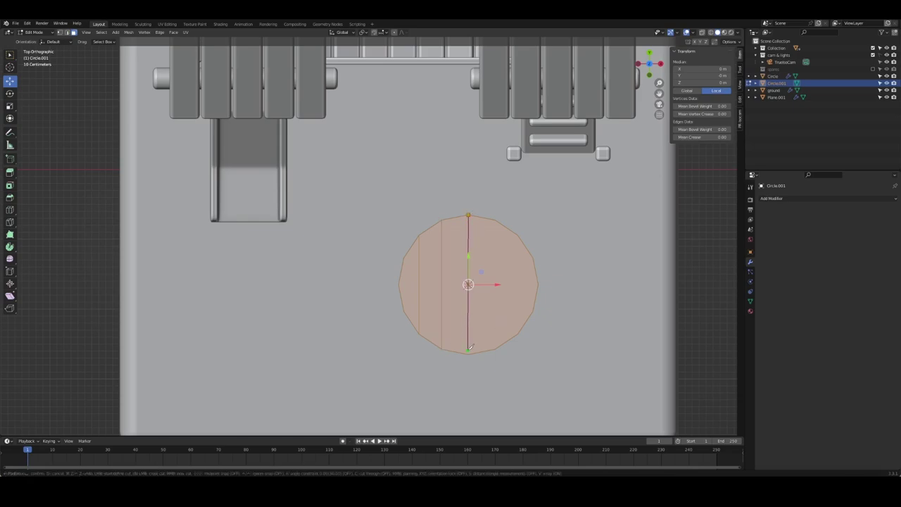
pyautogui.click(469, 352)
pyautogui.press('Return')
# - Knife two more vertical cuts across the circle's right side
pyautogui.press('k')
pyautogui.click(496, 219)
pyautogui.click(495, 347)
pyautogui.press('Return')
pyautogui.press('k')
pyautogui.click(519, 234)
pyautogui.click(517, 342)
pyautogui.press('Return')
pyautogui.moveTo(517, 342); pyautogui.dragTo(504, 301, button='middle')
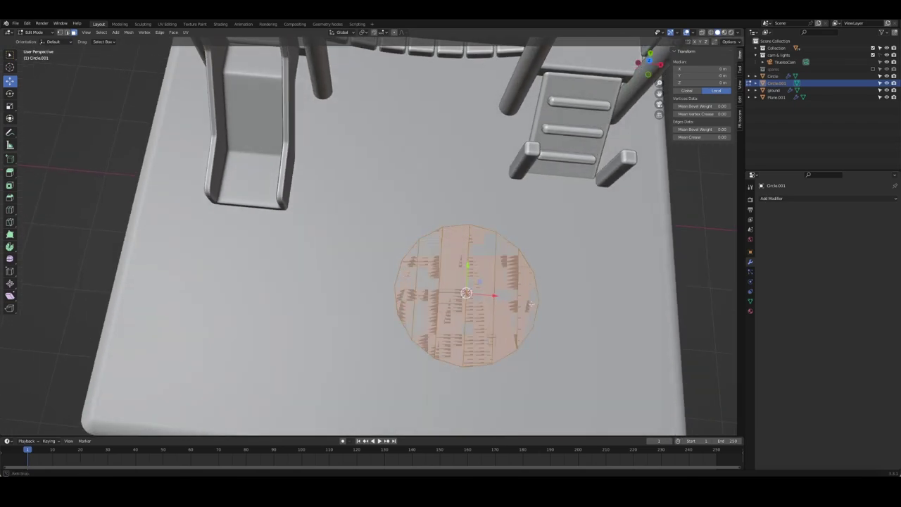
# - Select the four cut edges and bevel them to open narrow gaps
pyautogui.press('2')
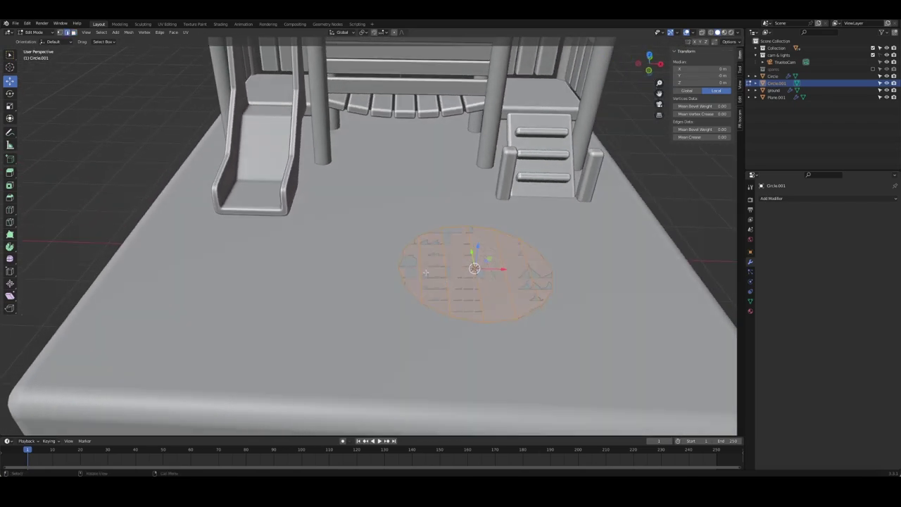
pyautogui.click(426, 272)
pyautogui.click(475, 268)
pyautogui.click(507, 275)
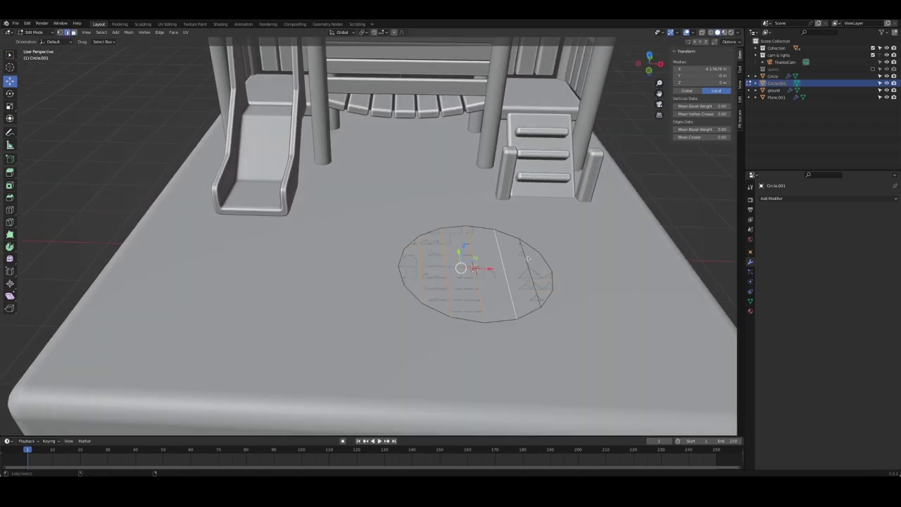
pyautogui.click(528, 259)
pyautogui.moveTo(529, 259)
pyautogui.mouseDown(button='middle')
pyautogui.moveTo(531, 293)
pyautogui.moveTo(528, 246)
pyautogui.moveTo(463, 291)
pyautogui.mouseUp(button='middle')
pyautogui.hotkey('ctrl', 'b')
pyautogui.click(572, 301)
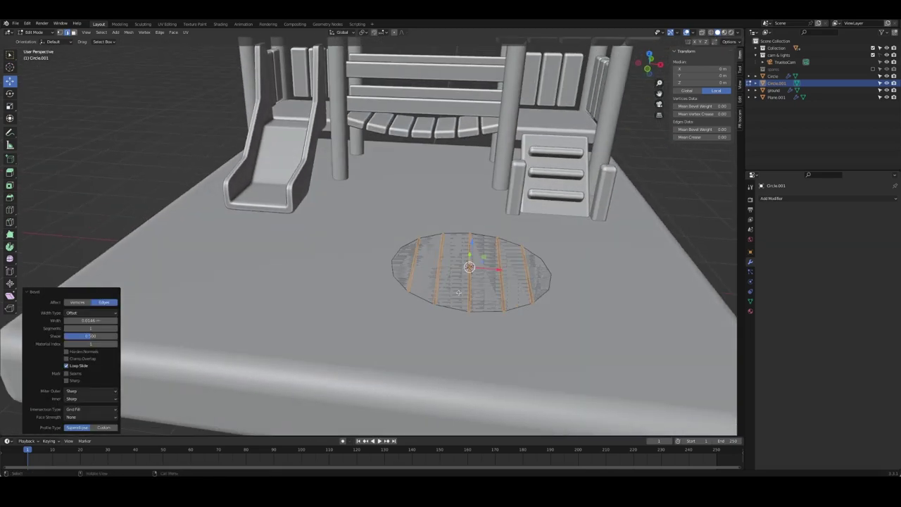
# - Delete the thin gap strips between planks and raise the circle slightly above the ground
pyautogui.rightClick(458, 292)
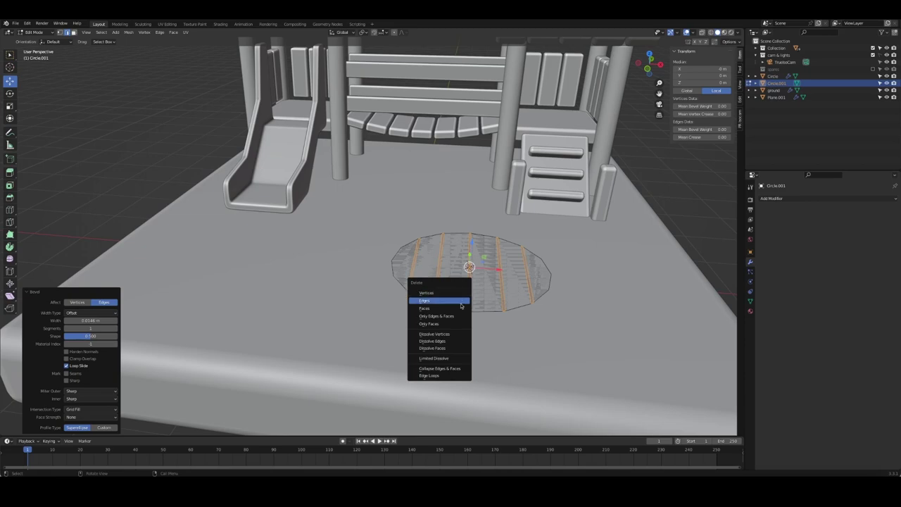
pyautogui.click(474, 286)
pyautogui.press('Tab')
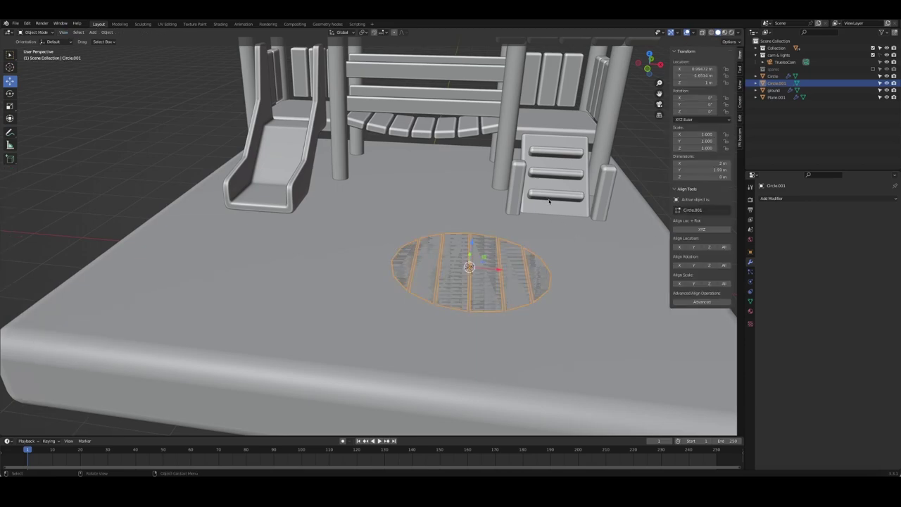
pyautogui.click(552, 153)
pyautogui.click(459, 138)
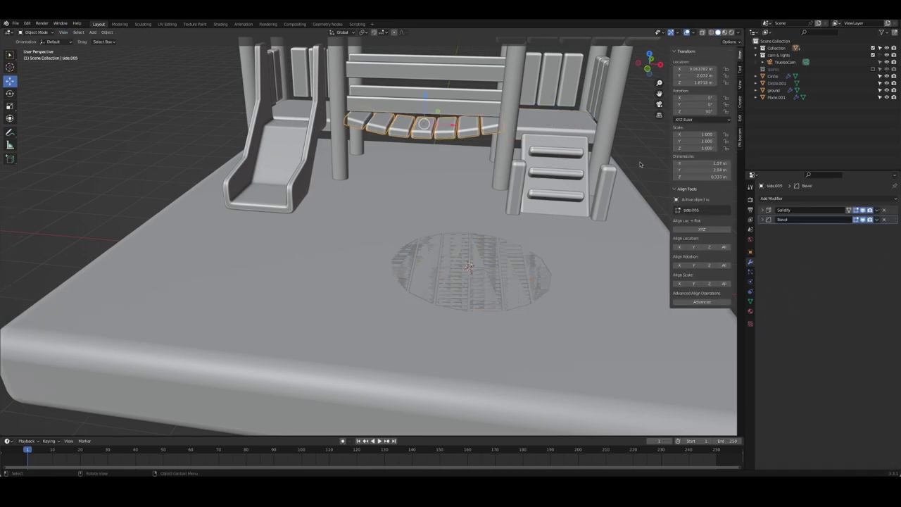
pyautogui.click(493, 257)
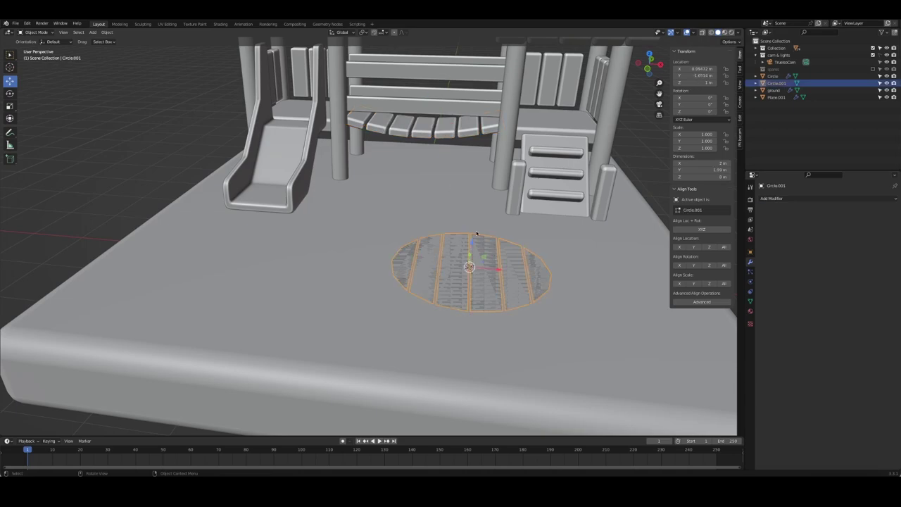
pyautogui.moveTo(472, 236); pyautogui.dragTo(515, 205)
# - Copy the curved slats' Solidify and Bevel modifiers onto the disc and shade it auto smooth
pyautogui.keyDown('shift'); pyautogui.click(471, 129); pyautogui.keyUp('shift')
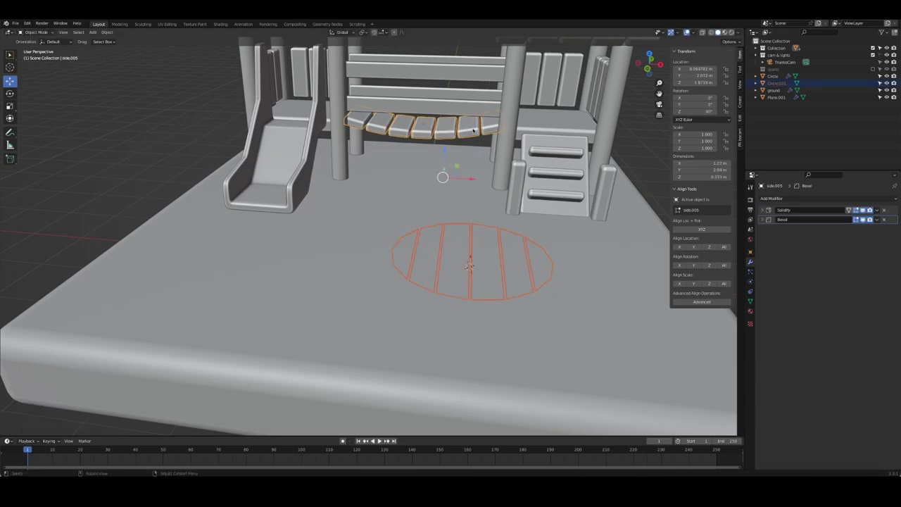
pyautogui.hotkey('ctrl', 'l')
pyautogui.click(473, 130)
pyautogui.rightClick(466, 236)
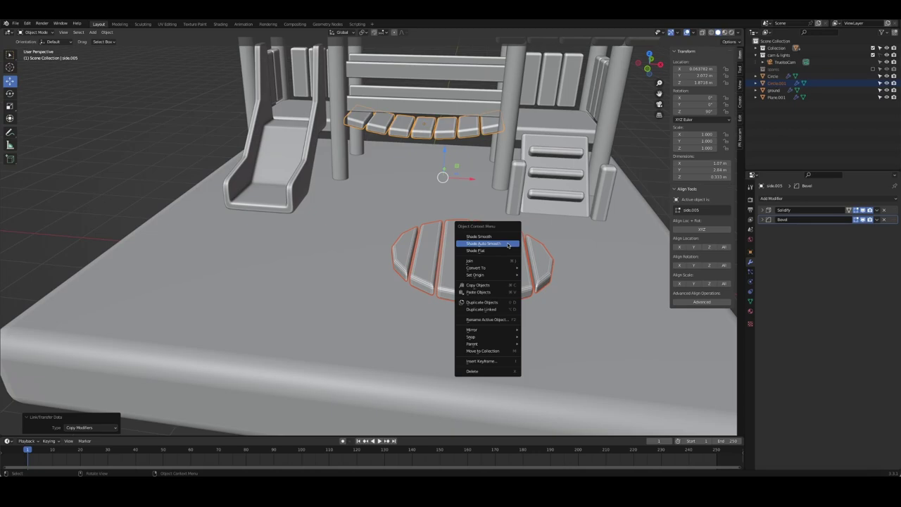
pyautogui.click(466, 236)
pyautogui.moveTo(466, 236)
pyautogui.mouseDown(button='middle')
pyautogui.moveTo(461, 254)
pyautogui.moveTo(486, 321)
pyautogui.mouseUp(button='middle')
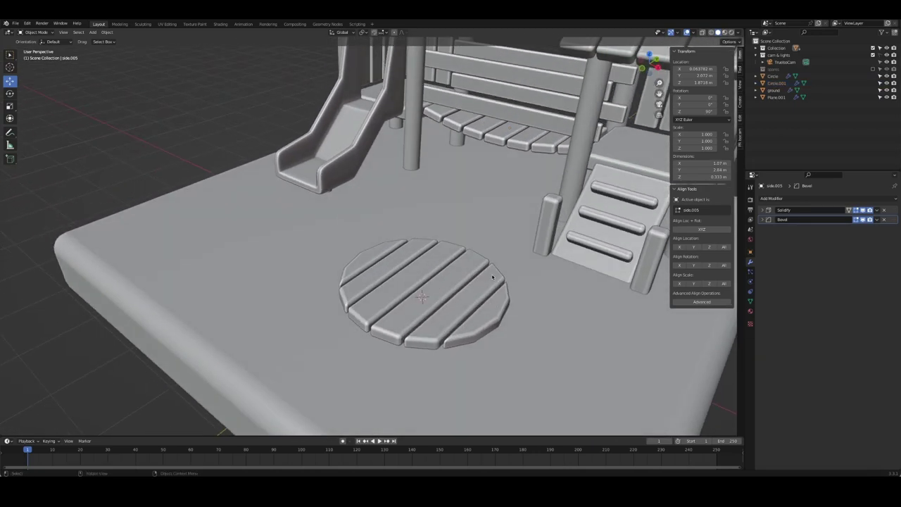
pyautogui.click(488, 321)
pyautogui.press('Tab')
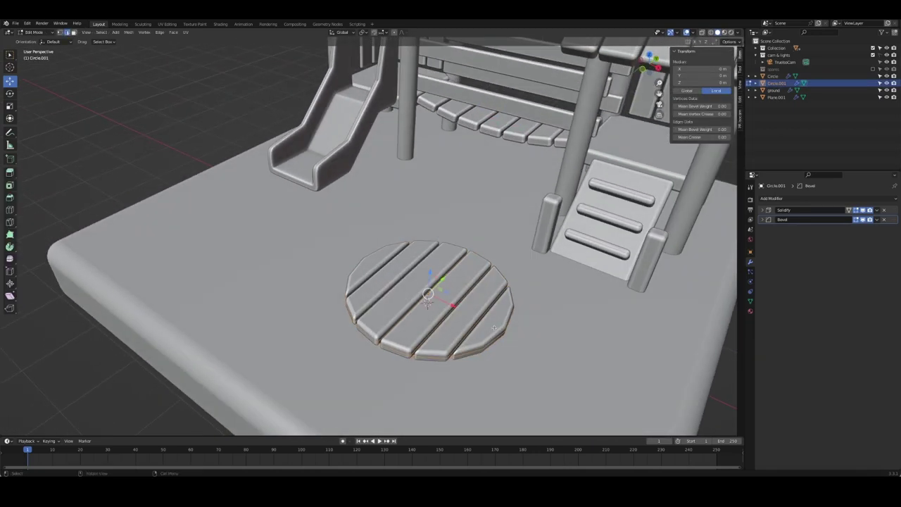
# - Isolate the disc in Local View and subdivide the edge along the right slat gap
pyautogui.press('KP_Divide')
pyautogui.press('a')
pyautogui.moveTo(494, 327)
pyautogui.mouseDown(button='middle')
pyautogui.moveTo(540, 296)
pyautogui.moveTo(510, 291)
pyautogui.moveTo(518, 268)
pyautogui.moveTo(465, 284)
pyautogui.moveTo(476, 313)
pyautogui.mouseUp(button='middle')
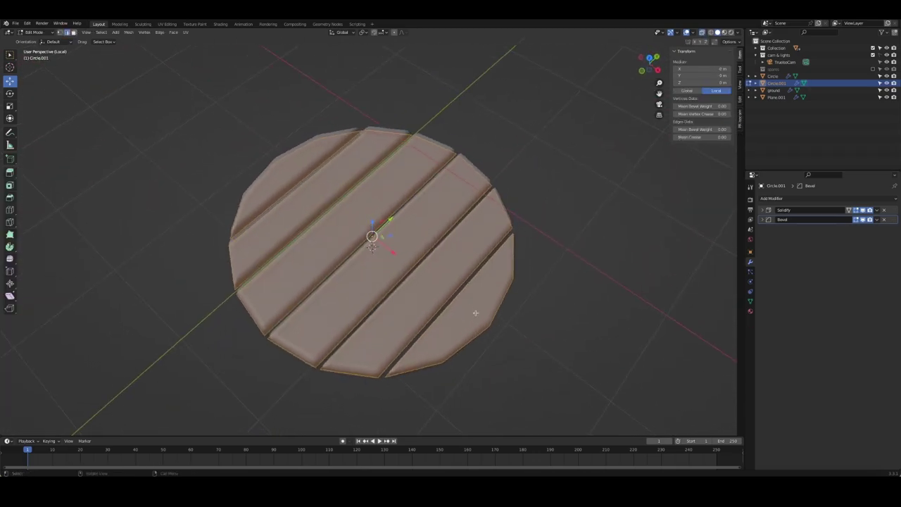
pyautogui.click(457, 295)
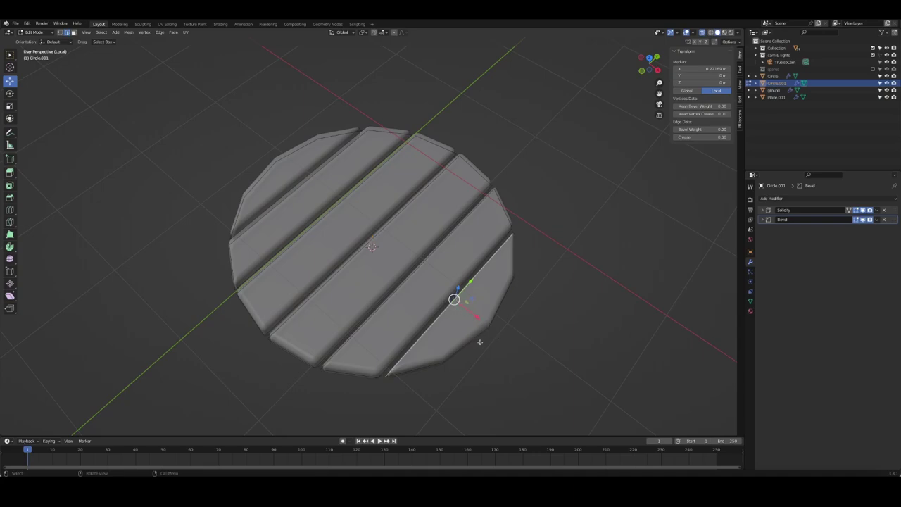
pyautogui.moveTo(480, 342); pyautogui.dragTo(394, 310, button='middle')
pyautogui.rightClick(367, 301)
pyautogui.click(366, 281)
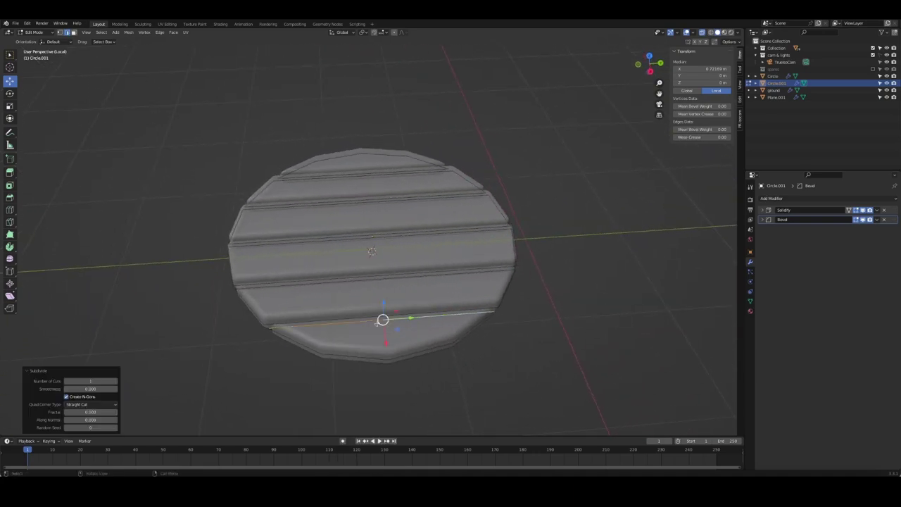
# - Knife a new cut across a plank to its edge
pyautogui.press('k')
pyautogui.click(389, 356)
pyautogui.press('Return')
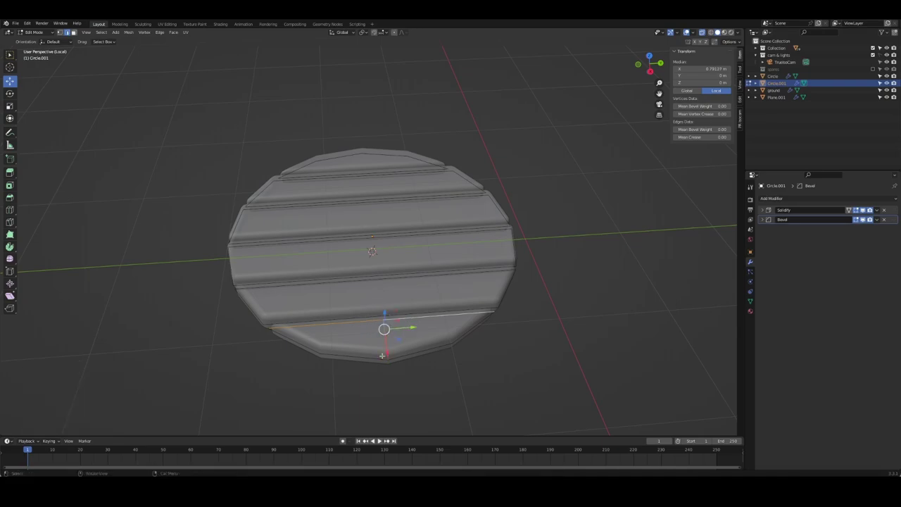
pyautogui.moveTo(502, 365)
pyautogui.mouseDown(button='middle')
pyautogui.moveTo(455, 363)
pyautogui.moveTo(486, 358)
pyautogui.mouseUp(button='middle')
pyautogui.press('Tab')
pyautogui.moveTo(472, 353)
pyautogui.mouseDown(button='middle')
pyautogui.moveTo(514, 336)
pyautogui.moveTo(368, 342)
pyautogui.mouseUp(button='middle')
pyautogui.press('Tab')
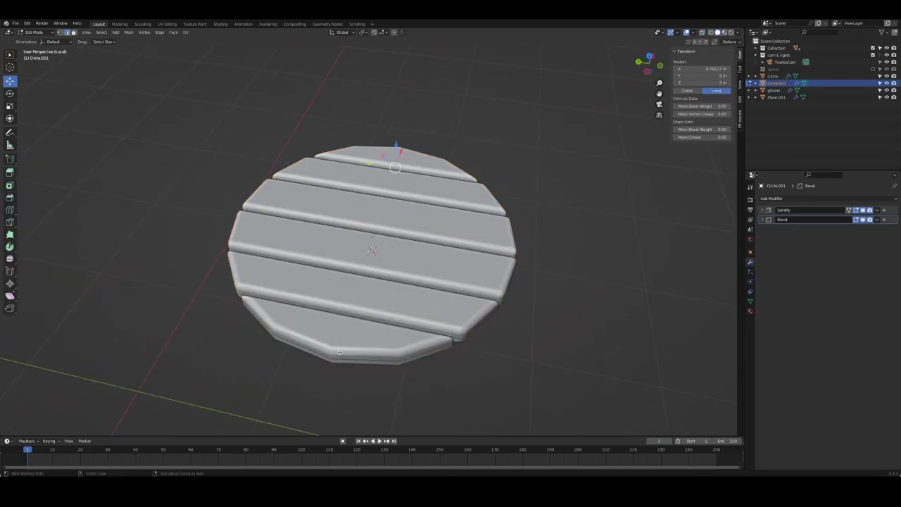
# - Loop cut across the disc and subdivide the bottom plank's edge
pyautogui.hotkey('ctrl', 'r')
pyautogui.click(348, 329)
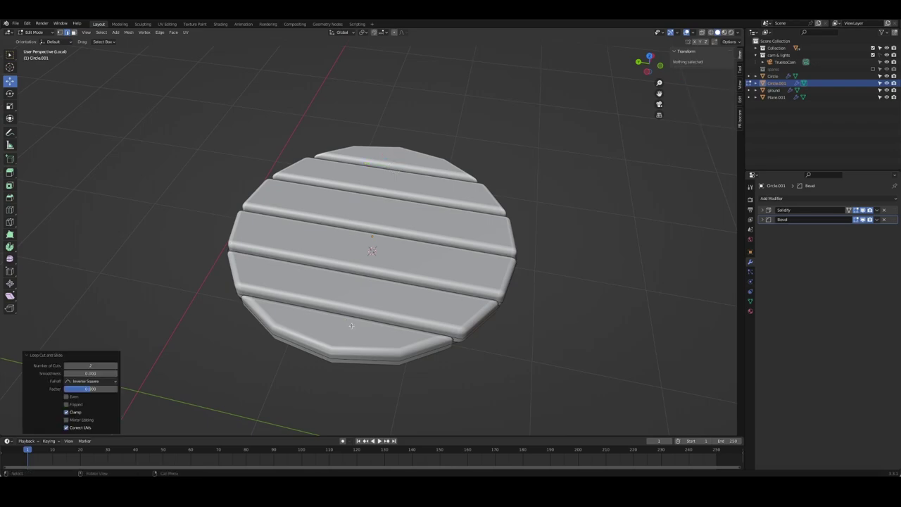
pyautogui.moveTo(347, 310)
pyautogui.mouseDown(button='middle')
pyautogui.moveTo(107, 229)
pyautogui.moveTo(139, 193)
pyautogui.moveTo(197, 195)
pyautogui.moveTo(464, 270)
pyautogui.mouseUp(button='middle')
pyautogui.moveTo(523, 305)
pyautogui.mouseDown(button='middle')
pyautogui.moveTo(342, 179)
pyautogui.moveTo(418, 334)
pyautogui.mouseUp(button='middle')
pyautogui.click(418, 335)
pyautogui.rightClick(386, 264)
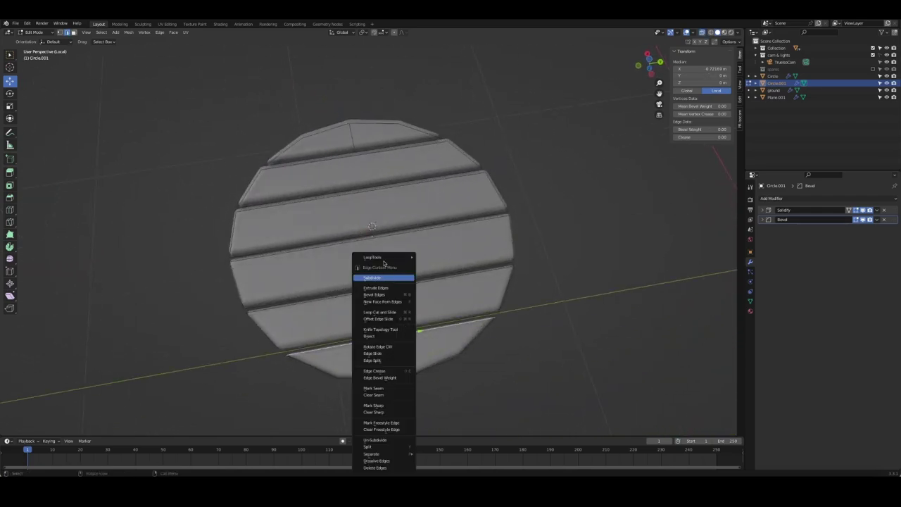
pyautogui.click(388, 282)
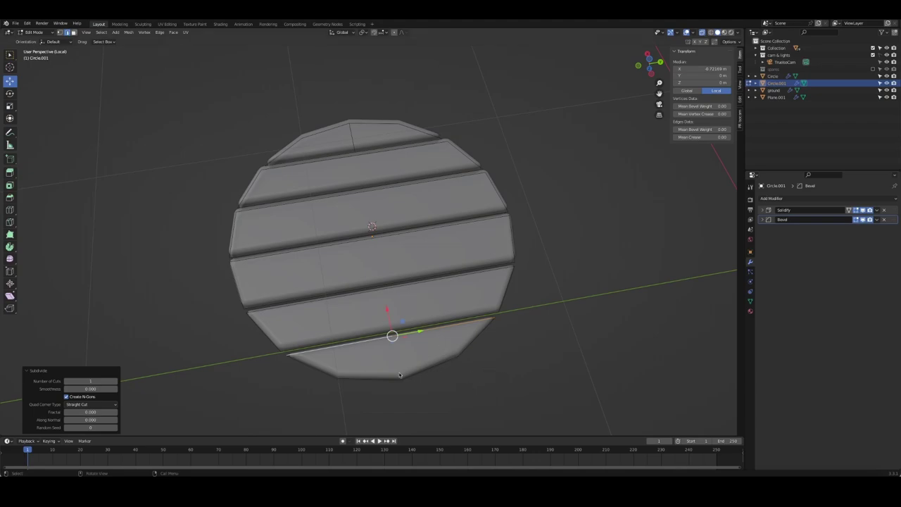
pyautogui.moveTo(399, 375)
pyautogui.mouseDown(button='middle')
pyautogui.moveTo(423, 382)
pyautogui.moveTo(377, 375)
pyautogui.mouseUp(button='middle')
# - Deselect all, start a knife cut from the disc's left vertex, then cancel it
pyautogui.hotkey('alt', 'a')
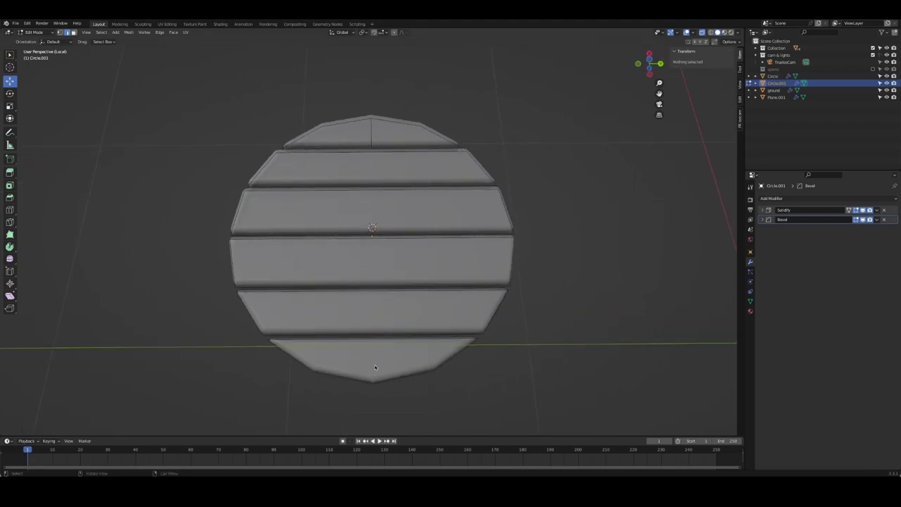
pyautogui.press('KP_7')
pyautogui.click(246, 238)
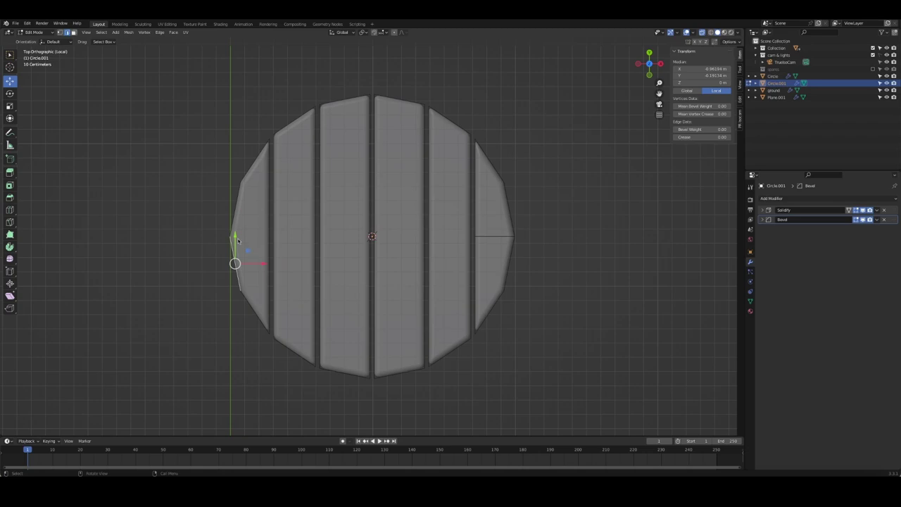
pyautogui.press('k')
pyautogui.click(231, 237)
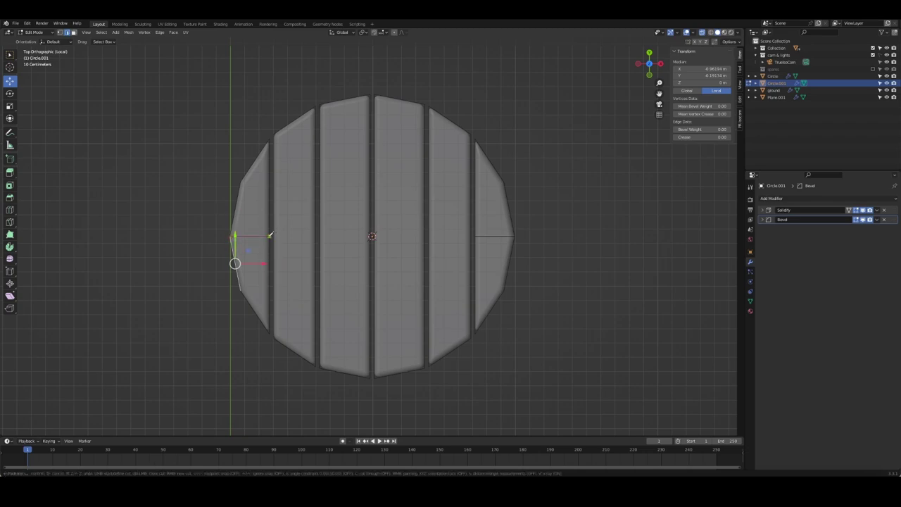
pyautogui.press('Escape')
pyautogui.press('Tab')
pyautogui.moveTo(372, 211); pyautogui.dragTo(406, 209, button='middle')
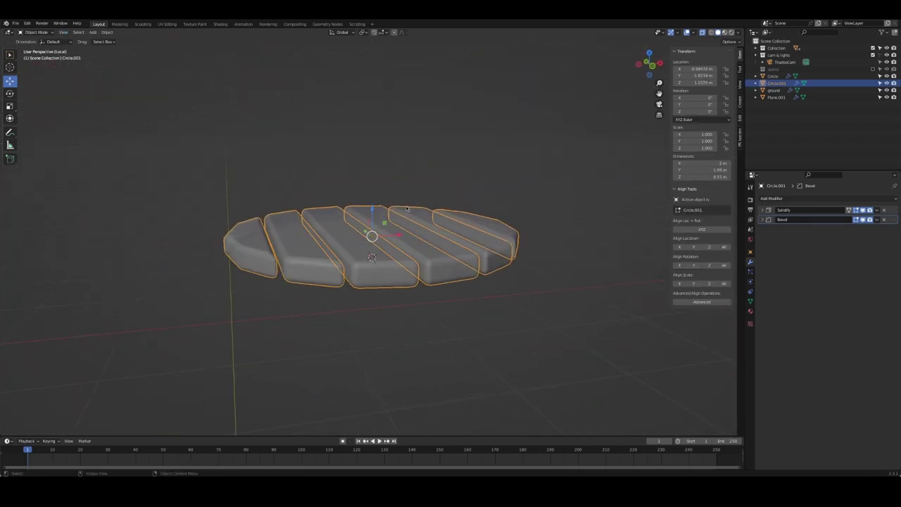
# - Smooth-shade the plank disc and exit Local View to the full playground scene
pyautogui.rightClick(418, 205)
pyautogui.click(430, 227)
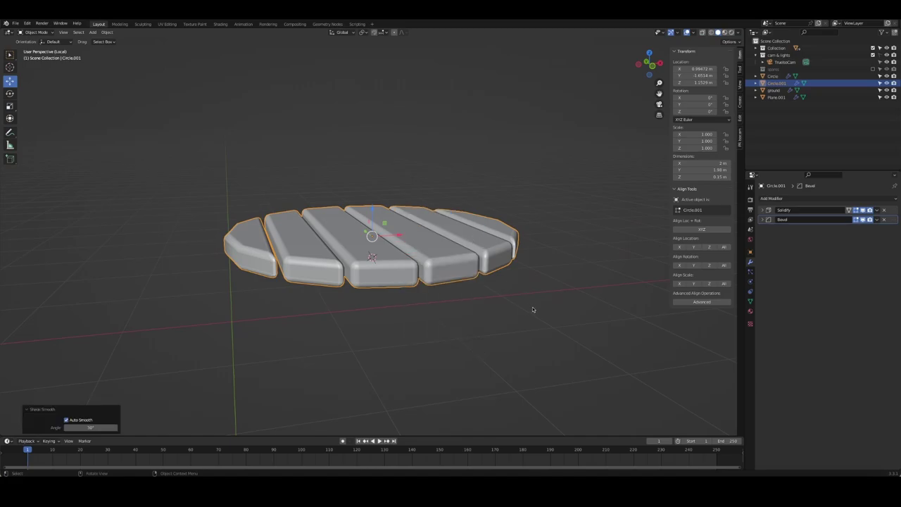
pyautogui.click(762, 219)
pyautogui.press('KP_Divide')
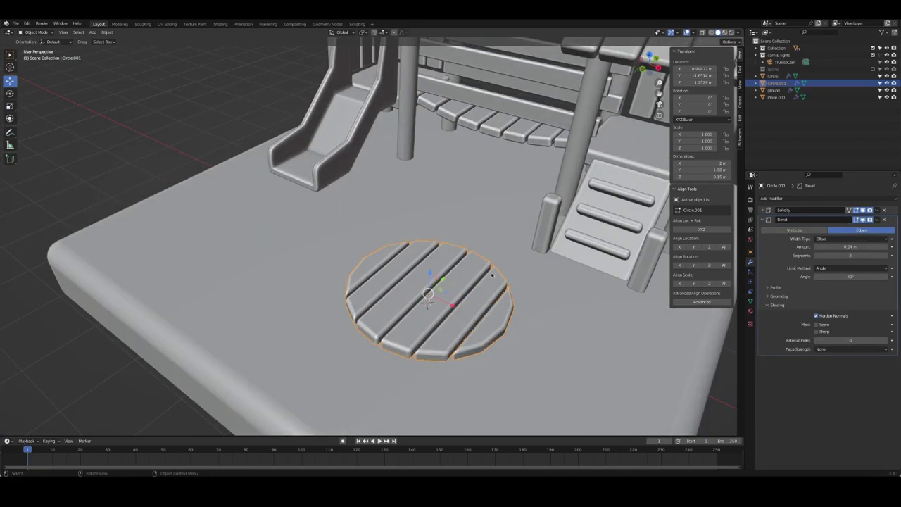
pyautogui.moveTo(517, 279)
pyautogui.mouseDown(button='middle')
pyautogui.moveTo(507, 259)
pyautogui.moveTo(267, 152)
pyautogui.mouseUp(button='middle')
pyautogui.click(267, 152)
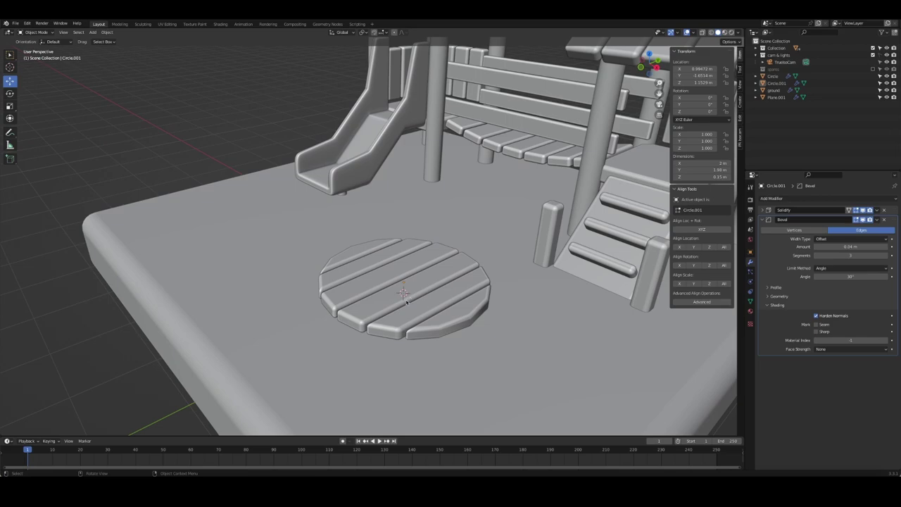
pyautogui.moveTo(418, 284); pyautogui.dragTo(427, 276, button='middle')
# - Snap the 3D cursor to the plank disc's centre and add a circle mesh there
pyautogui.click(428, 275)
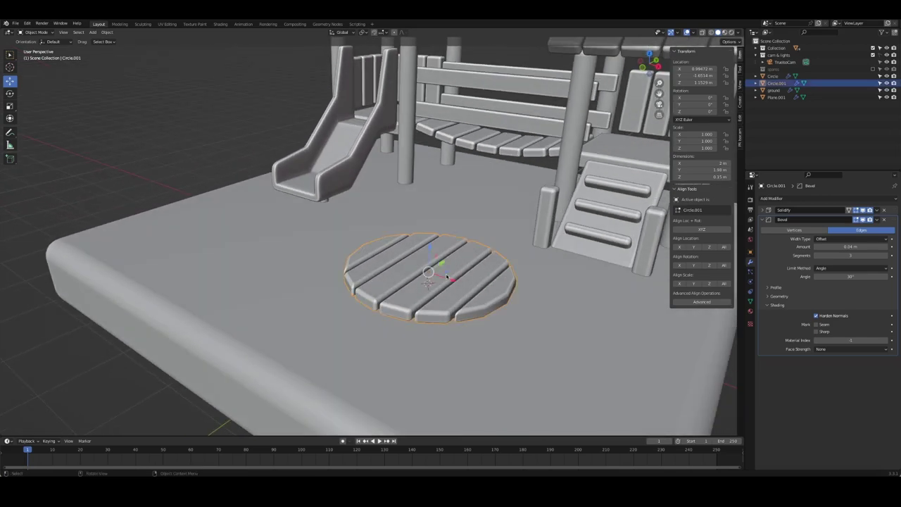
pyautogui.hotkey('shift', 's')
pyautogui.click(446, 311)
pyautogui.scroll(1, 446, 311)
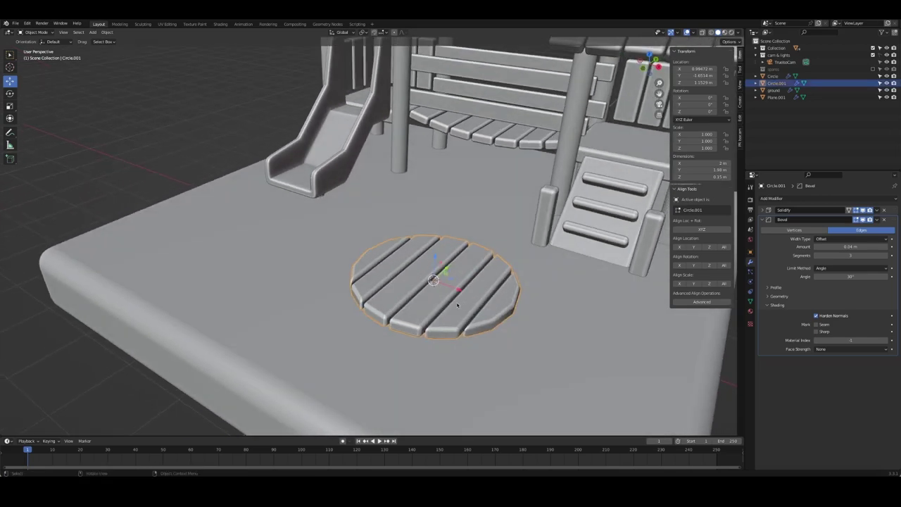
pyautogui.hotkey('shift', 'a')
pyautogui.click(511, 314)
# - Replace the circle with a cylinder at the disc centre, scaled down to about 0.186
pyautogui.press('Delete')
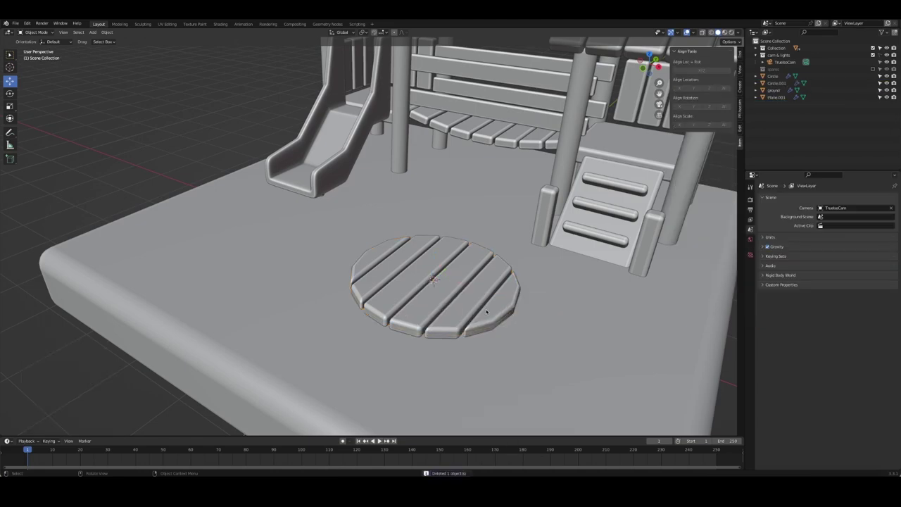
pyautogui.hotkey('shift', 'a')
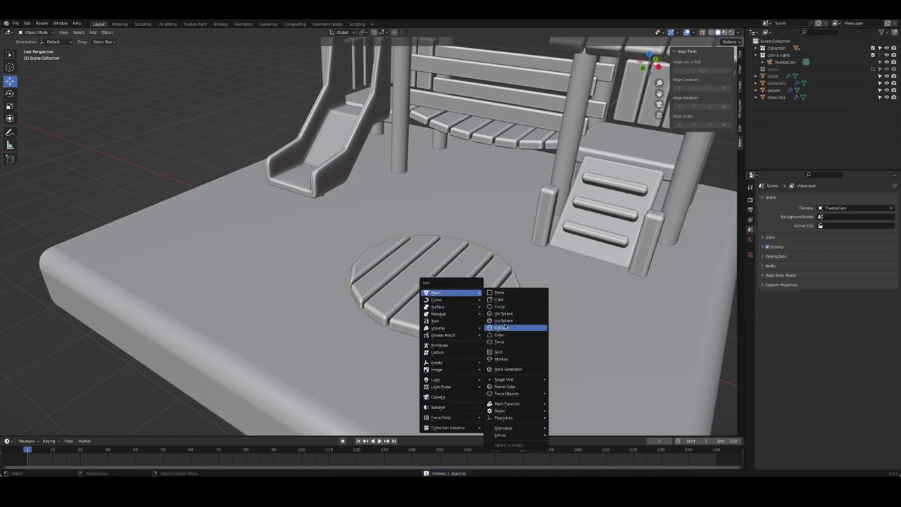
pyautogui.click(523, 328)
pyautogui.press('Tab')
pyautogui.press('s')
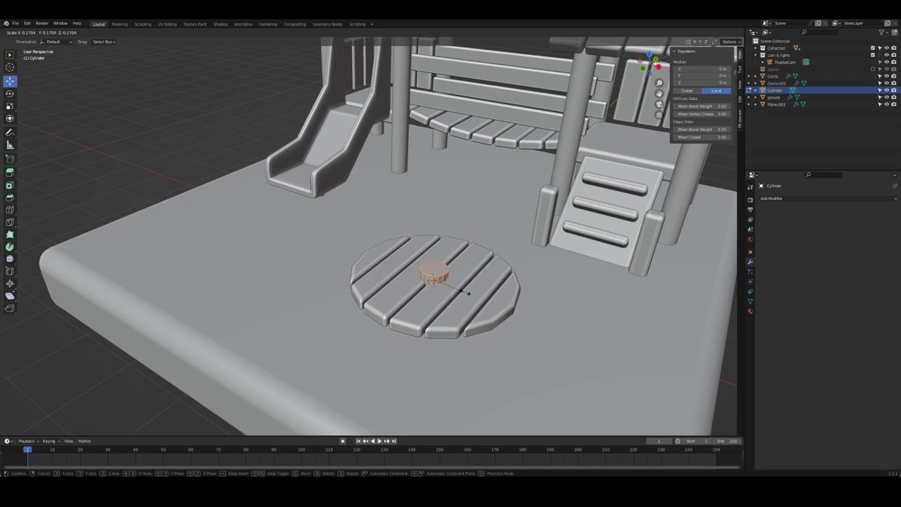
pyautogui.click(467, 291)
pyautogui.moveTo(468, 292); pyautogui.dragTo(437, 232, button='middle')
pyautogui.press('Tab')
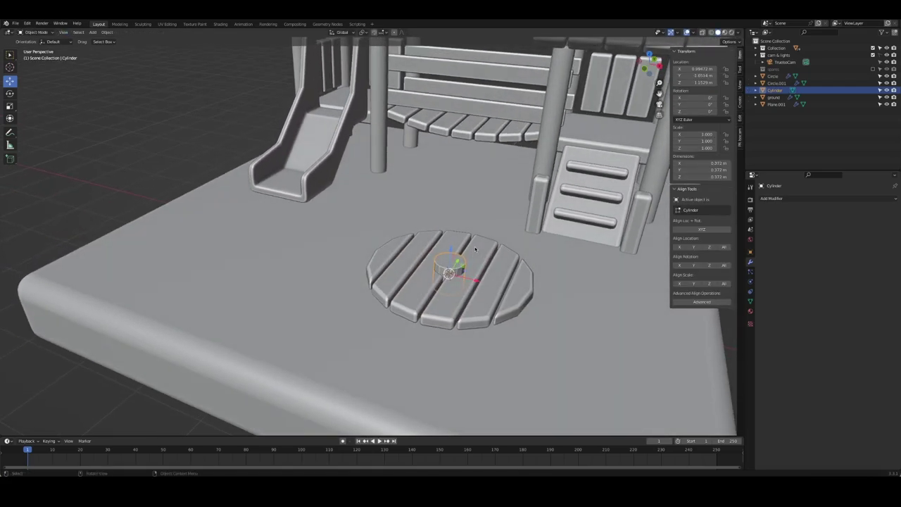
# - Isolate the hub cylinder and inset its bottom face
pyautogui.moveTo(437, 267); pyautogui.dragTo(401, 263, button='middle')
pyautogui.press('KP_Divide')
pyautogui.scroll(-5, 425, 249)
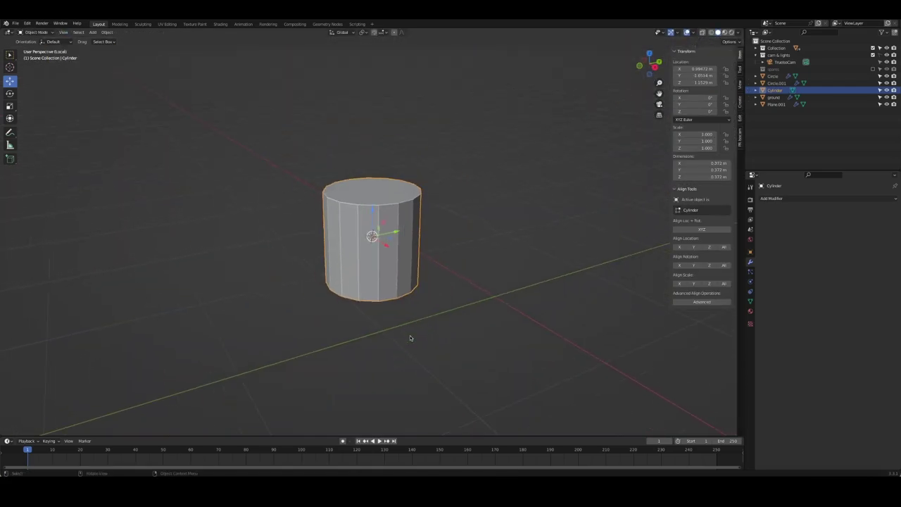
pyautogui.moveTo(410, 335); pyautogui.dragTo(377, 267, button='middle')
pyautogui.press('Tab')
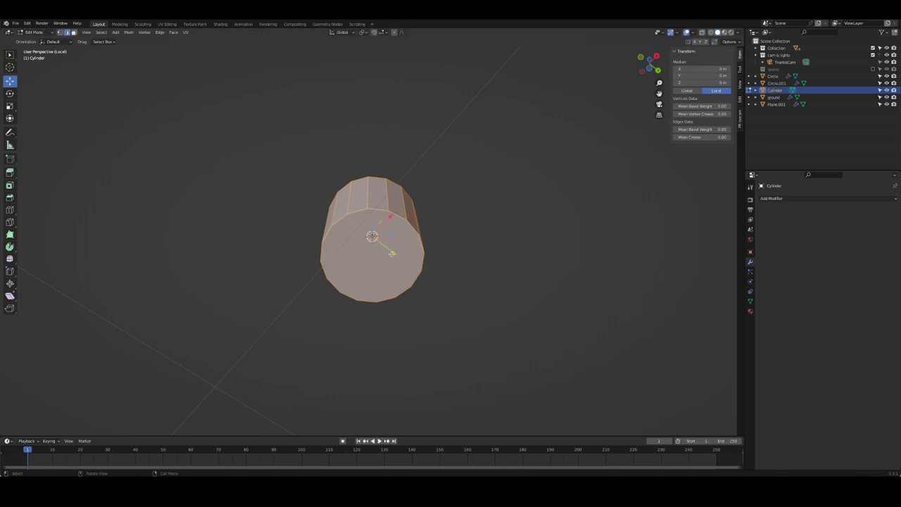
pyautogui.press('3')
pyautogui.click(392, 253)
pyautogui.press('i')
pyautogui.click(455, 268)
# - Select the hub's top face and return to the full playground scene
pyautogui.moveTo(455, 267); pyautogui.dragTo(391, 216, button='middle')
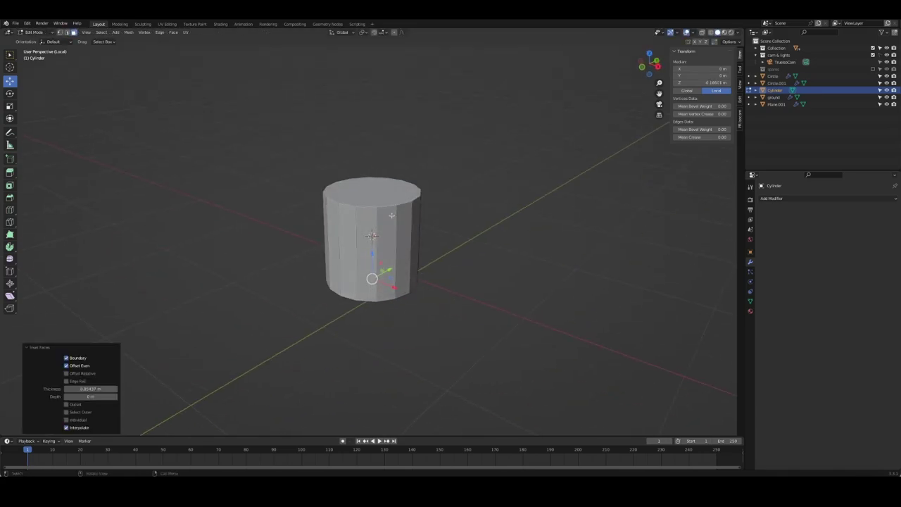
pyautogui.click(392, 194)
pyautogui.press('KP_Divide')
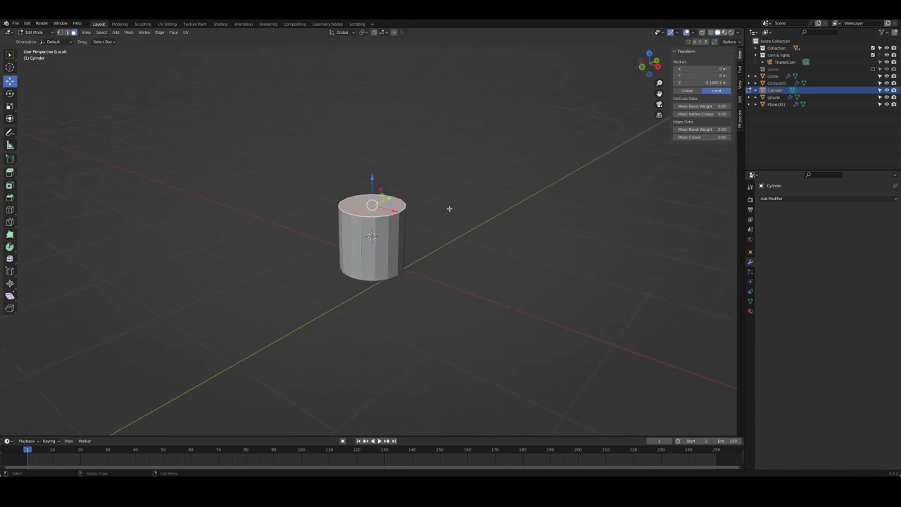
pyautogui.press('Tab')
pyautogui.scroll(3, 421, 247)
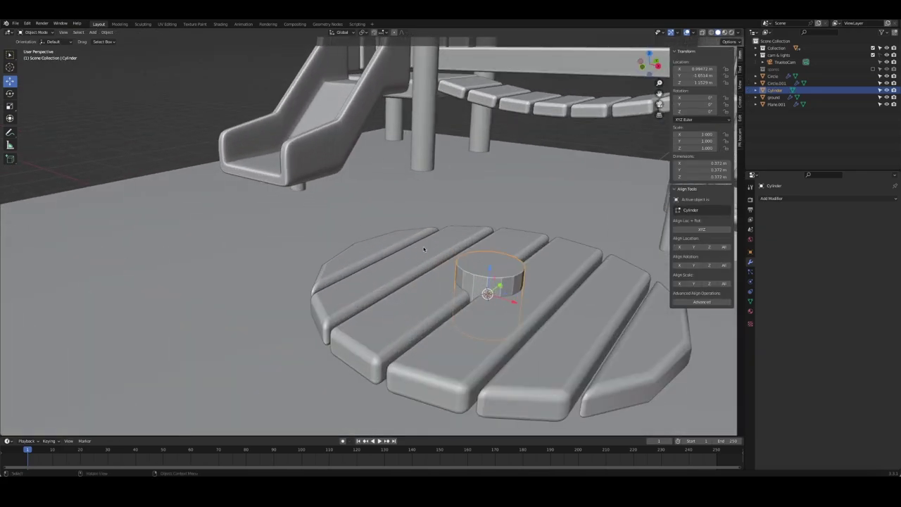
pyautogui.scroll(3, 420, 246)
# - Duplicate the hub's top face in place and separate it into its own object
pyautogui.press('Tab')
pyautogui.hotkey('shift', 'd')
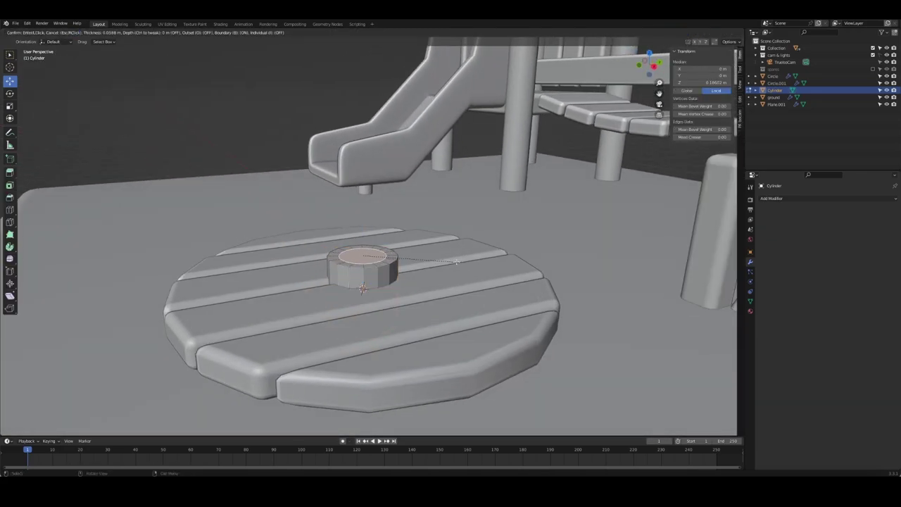
pyautogui.rightClick(394, 257)
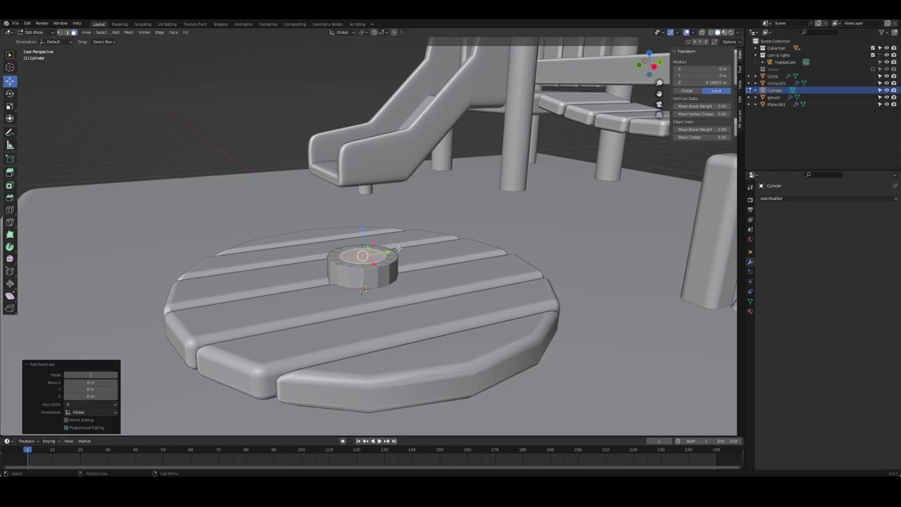
pyautogui.press('p')
# - Extrude the separated Cylinder.001 face upward into a tall post
pyautogui.moveTo(398, 248); pyautogui.dragTo(507, 268, button='middle')
pyautogui.press('Tab')
pyautogui.click(506, 267)
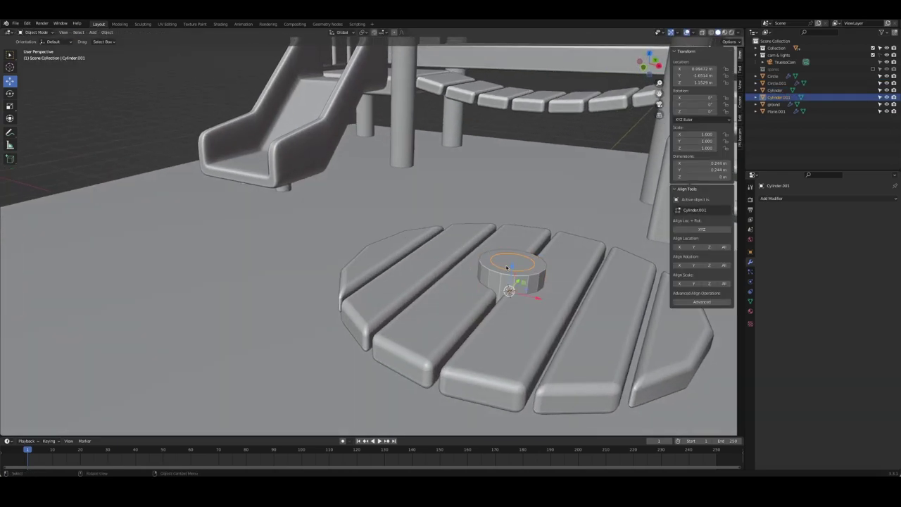
pyautogui.press('Tab')
pyautogui.click(507, 266)
pyautogui.press('e')
pyautogui.click(565, 127)
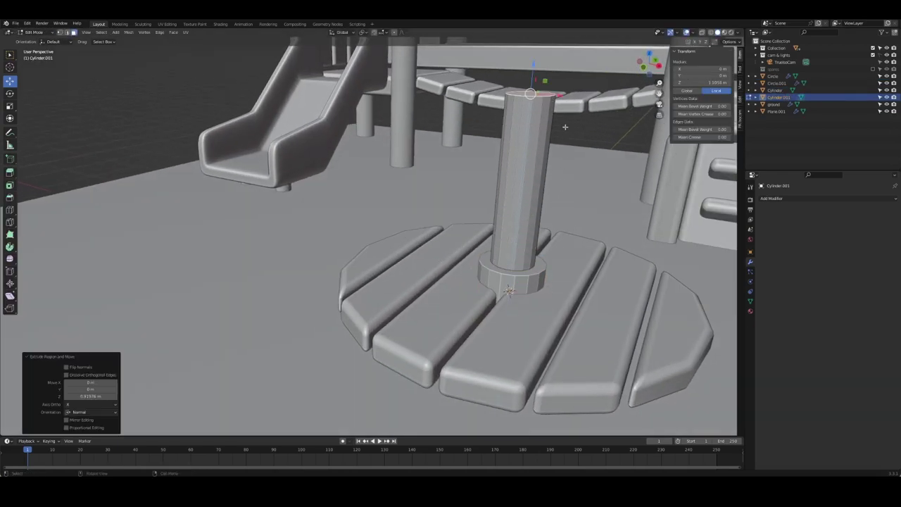
# - Leave edit mode, deselect the post and select the hub cylinder
pyautogui.scroll(-7, 565, 126)
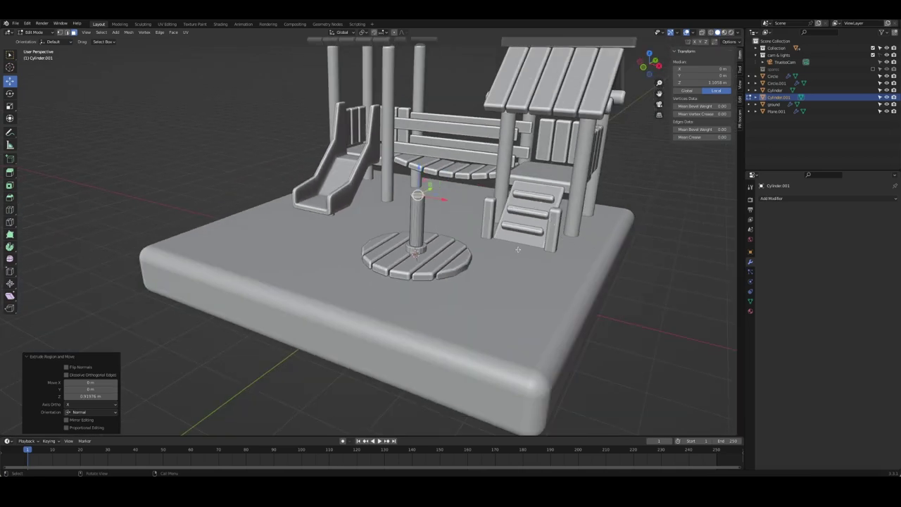
pyautogui.moveTo(517, 249); pyautogui.dragTo(413, 235, button='middle')
pyautogui.scroll(3, 413, 235)
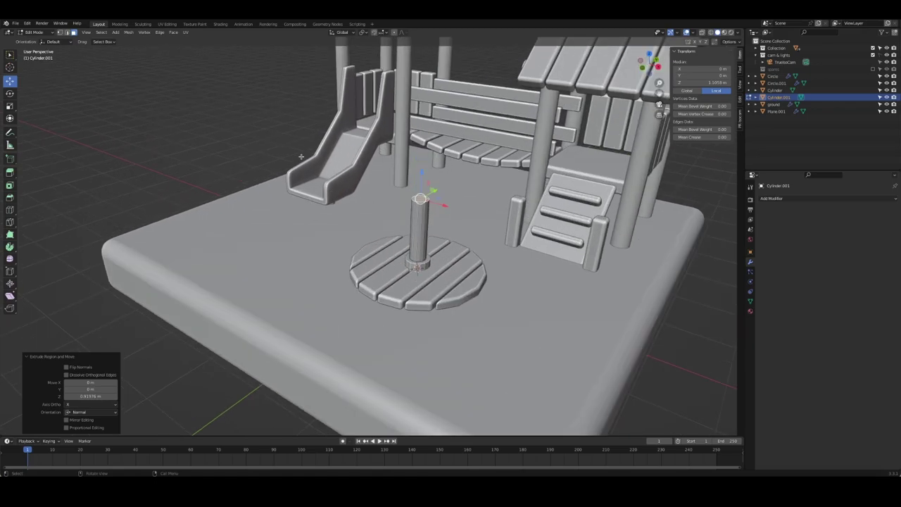
pyautogui.press('Tab')
pyautogui.hotkey('alt', 'a')
pyautogui.click(420, 267)
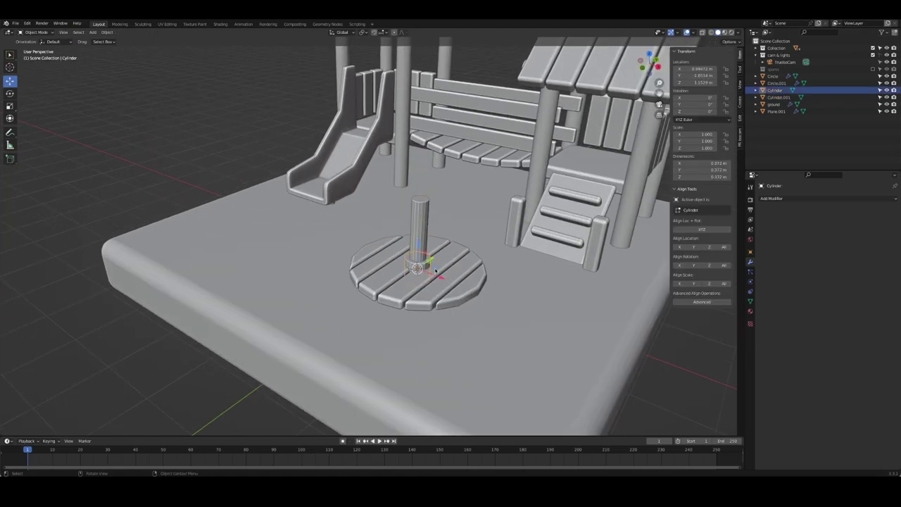
pyautogui.scroll(3, 423, 268)
pyautogui.moveTo(451, 289)
pyautogui.mouseDown(button='middle')
pyautogui.moveTo(536, 275)
pyautogui.moveTo(503, 298)
pyautogui.mouseUp(button='middle')
# - Bevel all of the hub cylinder's edges
pyautogui.press('Tab')
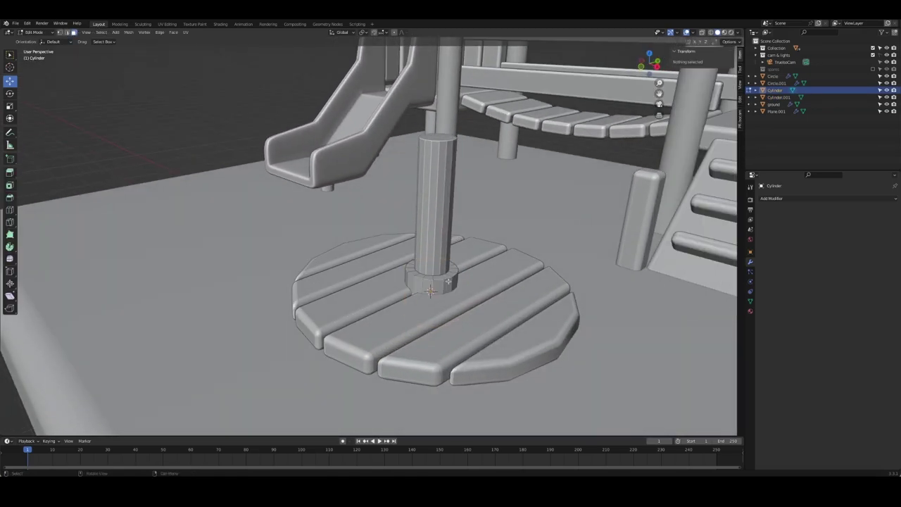
pyautogui.press('a')
pyautogui.hotkey('ctrl', 'b')
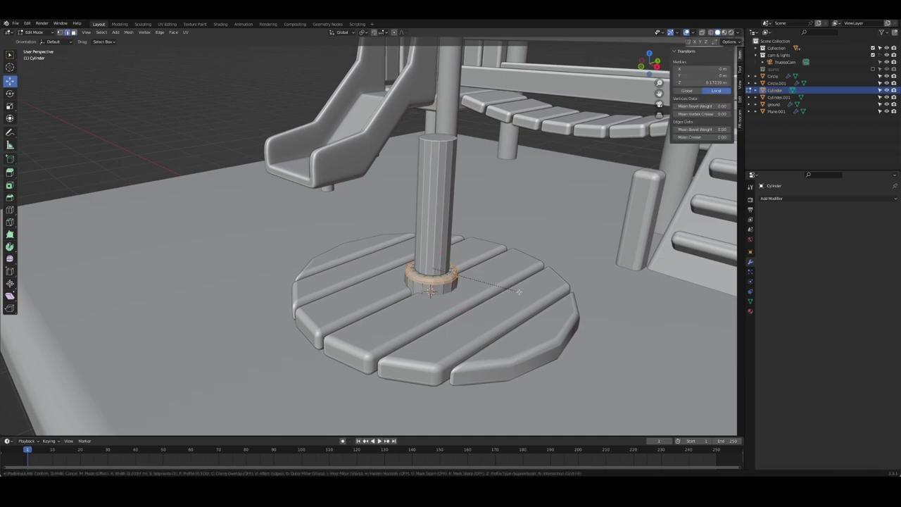
pyautogui.click(518, 291)
pyautogui.press('Tab')
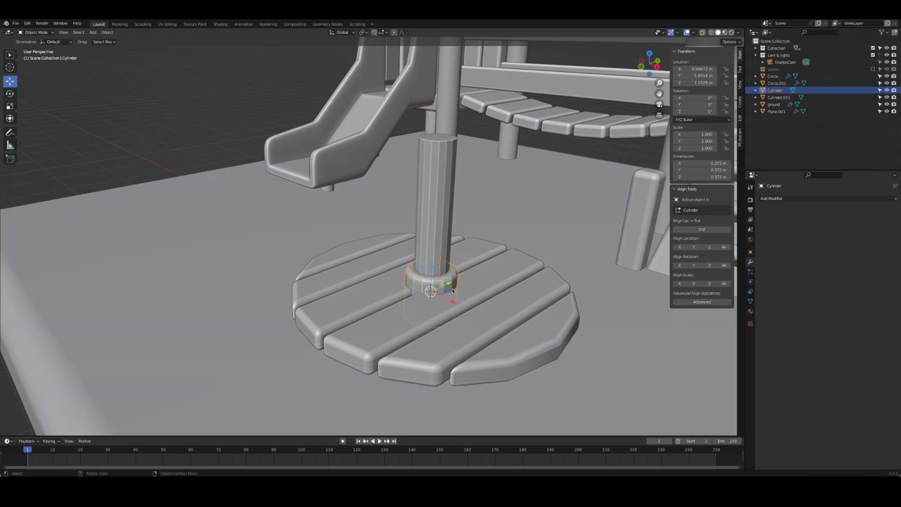
pyautogui.moveTo(447, 292)
pyautogui.mouseDown(button='middle')
pyautogui.moveTo(466, 311)
pyautogui.moveTo(534, 282)
pyautogui.moveTo(440, 315)
pyautogui.moveTo(460, 356)
pyautogui.mouseUp(button='middle')
# - Bevel the collar's bottom rim, smooth-shade it and add level-2 subdivision smoothing
pyautogui.press('KP_Divide')
pyautogui.press('Tab')
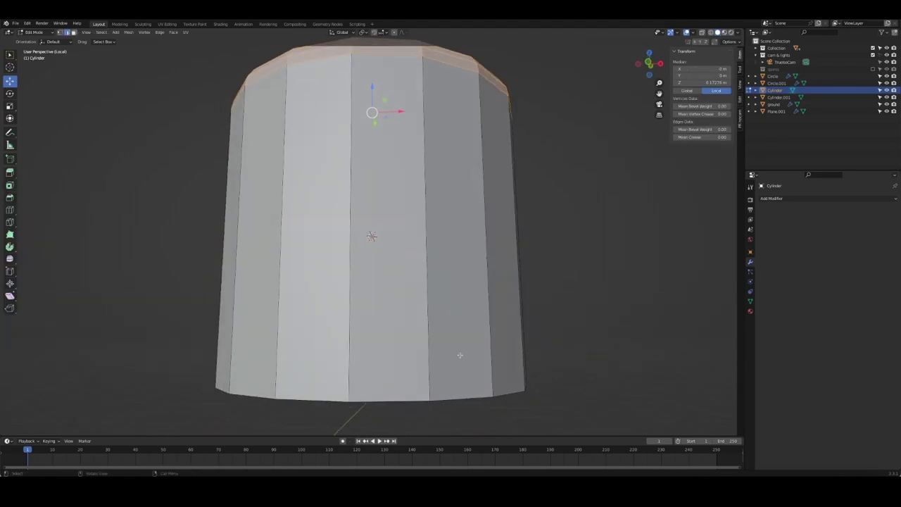
pyautogui.click(512, 369)
pyautogui.hotkey('ctrl', 'b')
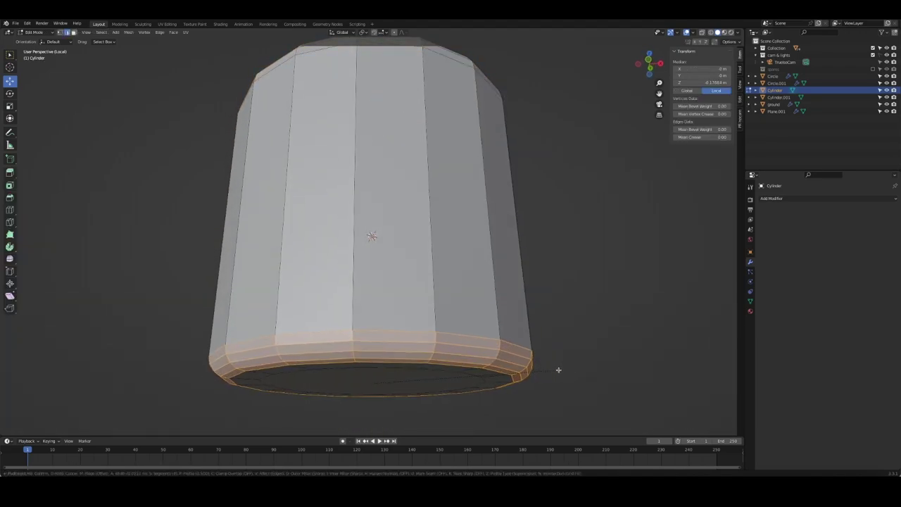
pyautogui.click(556, 369)
pyautogui.press('Tab')
pyautogui.rightClick(380, 299)
pyautogui.click(395, 299)
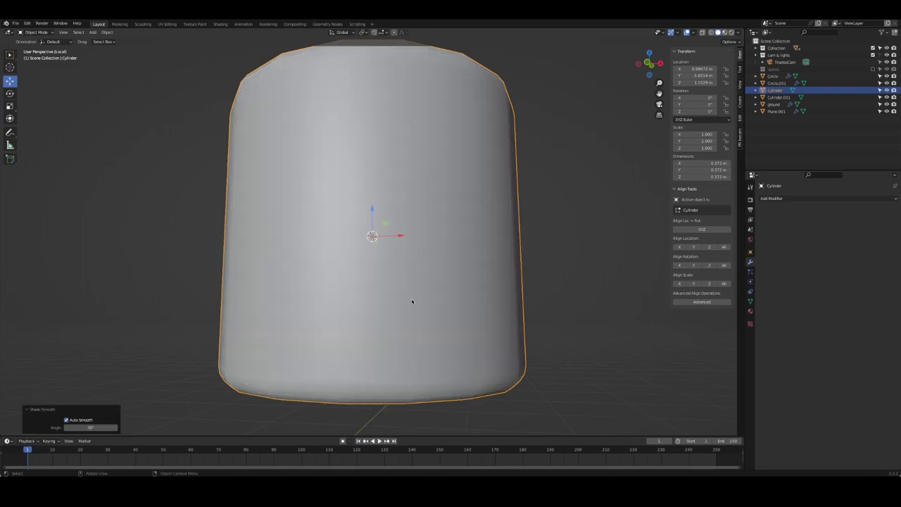
pyautogui.hotkey('ctrl', '2')
pyautogui.moveTo(460, 301); pyautogui.dragTo(498, 273, button='middle')
pyautogui.scroll(-3, 498, 274)
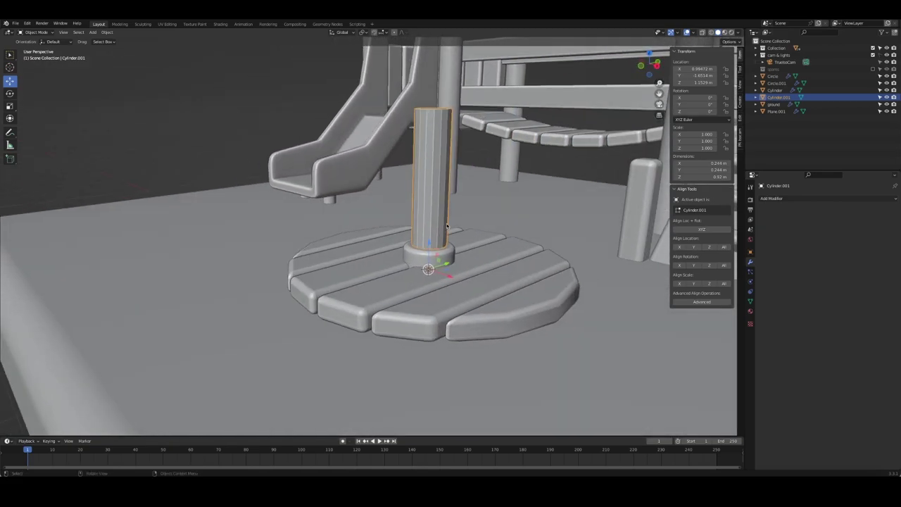
# - Round off the pole's top edge with a bevel, then deselect it
pyautogui.press('KP_0')
pyautogui.scroll(2, 425, 202)
pyautogui.scroll(2, 430, 240)
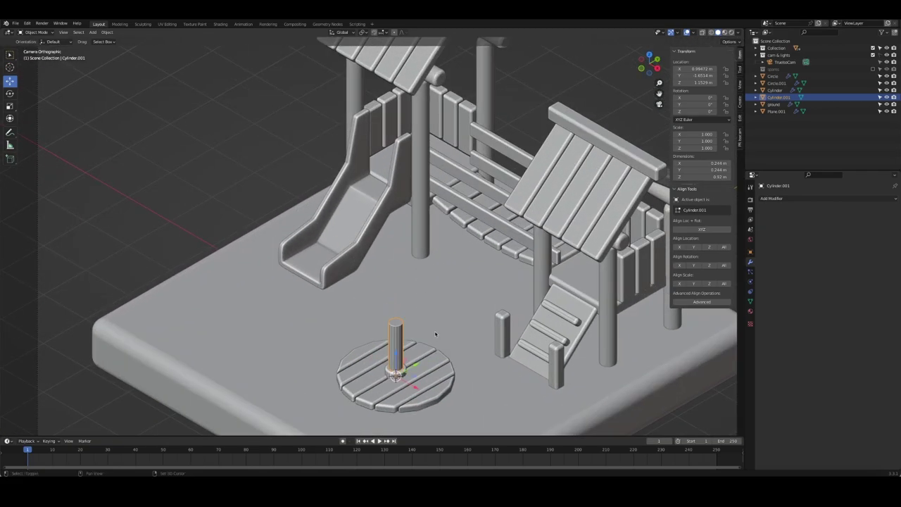
pyautogui.scroll(2, 433, 275)
pyautogui.scroll(2, 432, 274)
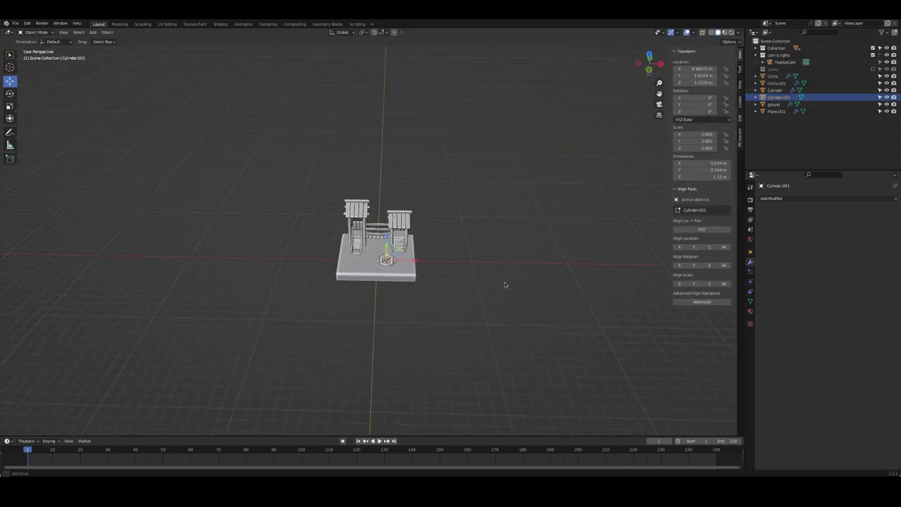
pyautogui.moveTo(504, 285); pyautogui.dragTo(479, 303, button='middle')
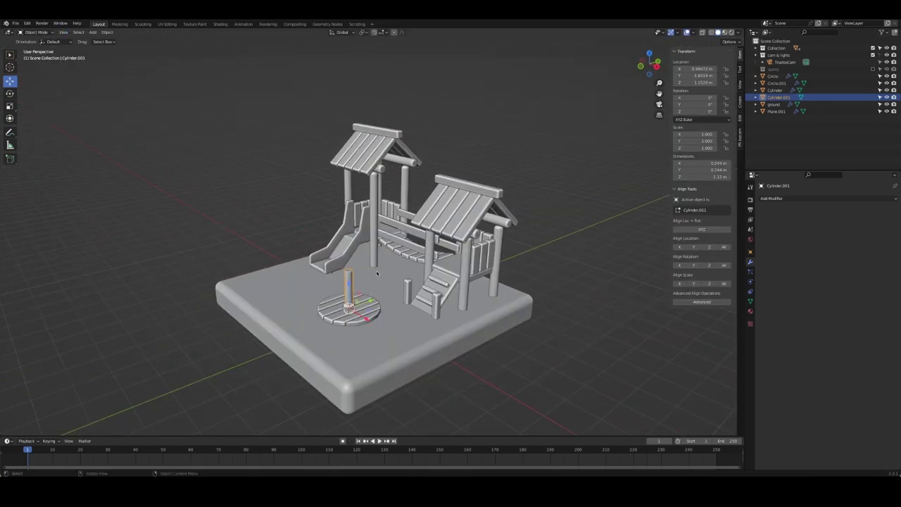
pyautogui.scroll(6, 464, 317)
pyautogui.press('Tab')
pyautogui.hotkey('ctrl', 'b')
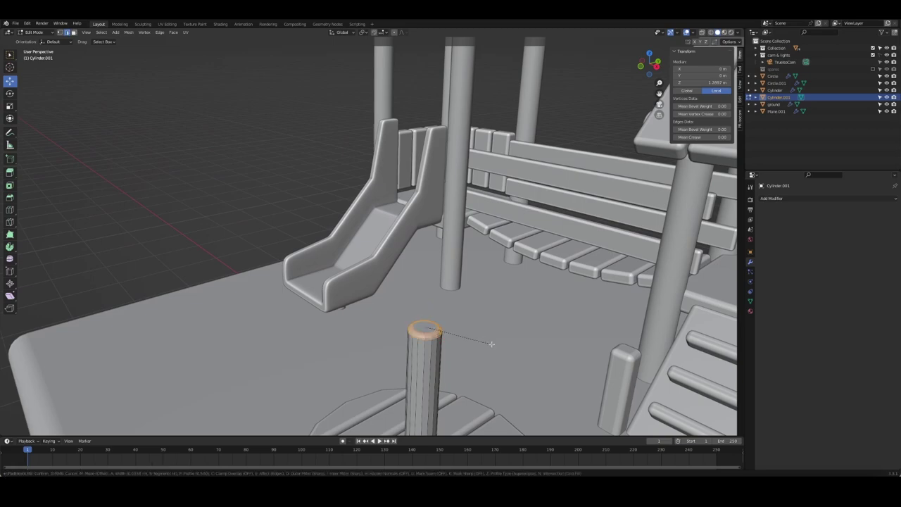
pyautogui.click(493, 343)
pyautogui.press('Tab')
pyautogui.scroll(2, 430, 334)
pyautogui.scroll(-6, 430, 334)
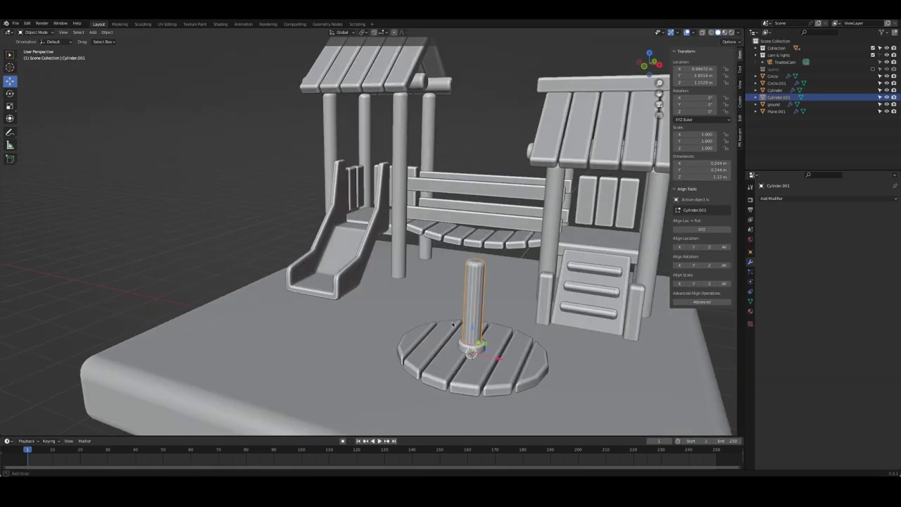
pyautogui.hotkey('alt', 'a')
pyautogui.scroll(2, 400, 322)
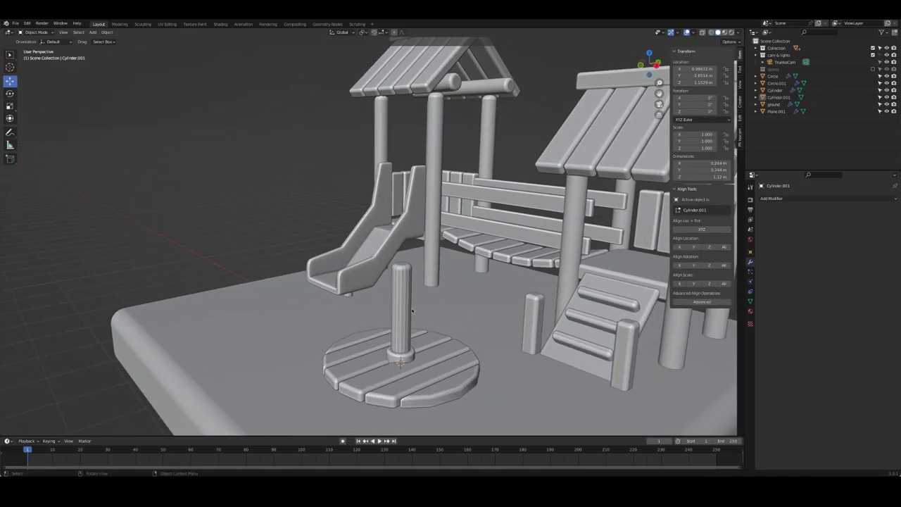
pyautogui.hotkey('shift', 'a')
# - Add a small cylinder, rotate it 90° about Y and raise it onto the pole
pyautogui.click(451, 337)
pyautogui.press('Tab')
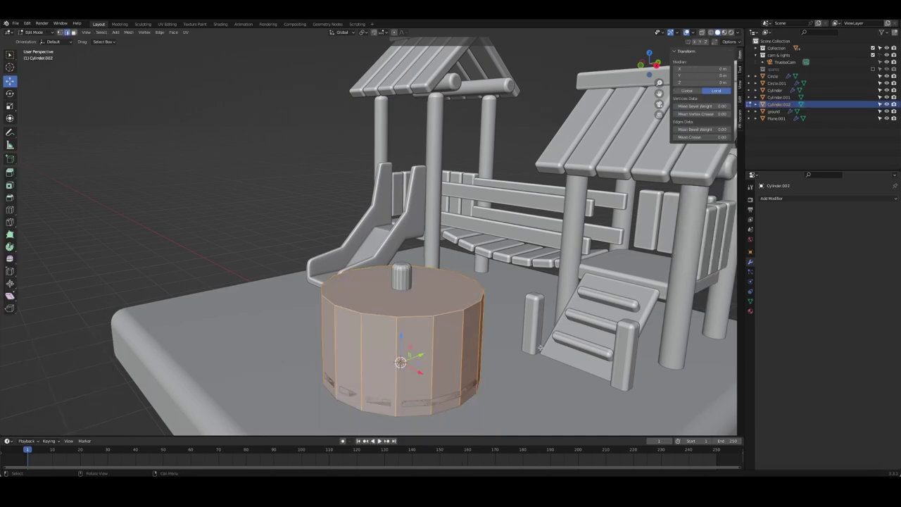
pyautogui.press('s')
pyautogui.click(432, 352)
pyautogui.press('Tab')
pyautogui.write('ry')
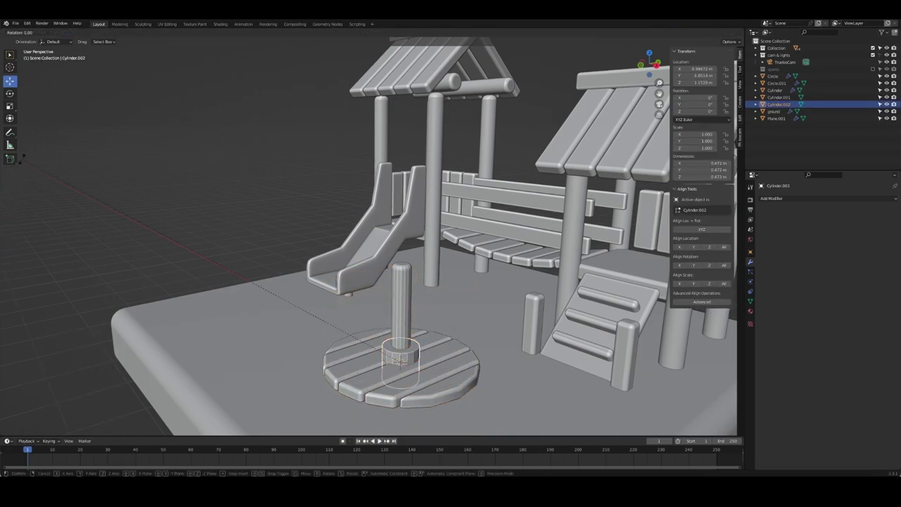
pyautogui.write('90')
pyautogui.press('Return')
pyautogui.moveTo(400, 343); pyautogui.dragTo(402, 278)
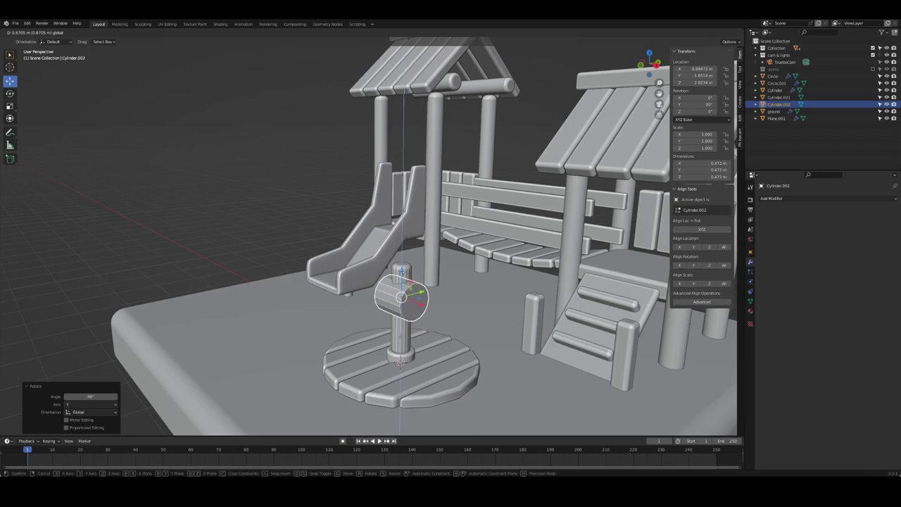
# - Scale the crossbar thinner, to about 0.155 m thick, leaving its length unchanged
pyautogui.press('Tab')
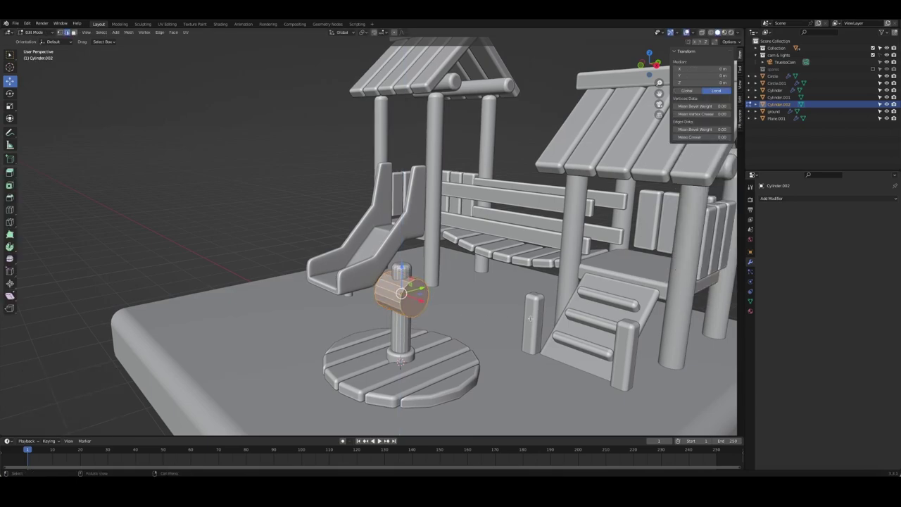
pyautogui.press('Tab')
pyautogui.press('Tab')
pyautogui.press('s')
pyautogui.hotkey('shift', 'x')
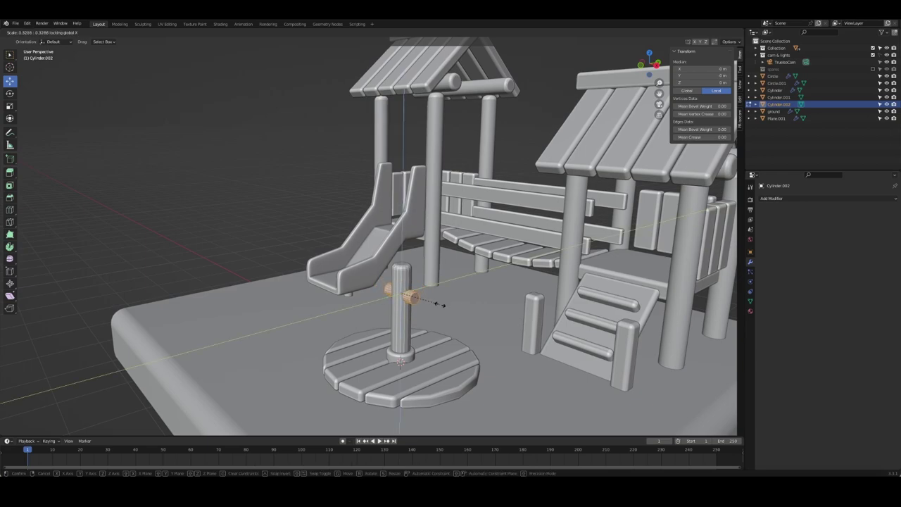
pyautogui.click(438, 295)
pyautogui.press('Tab')
pyautogui.moveTo(268, 200); pyautogui.dragTo(541, 258, button='middle')
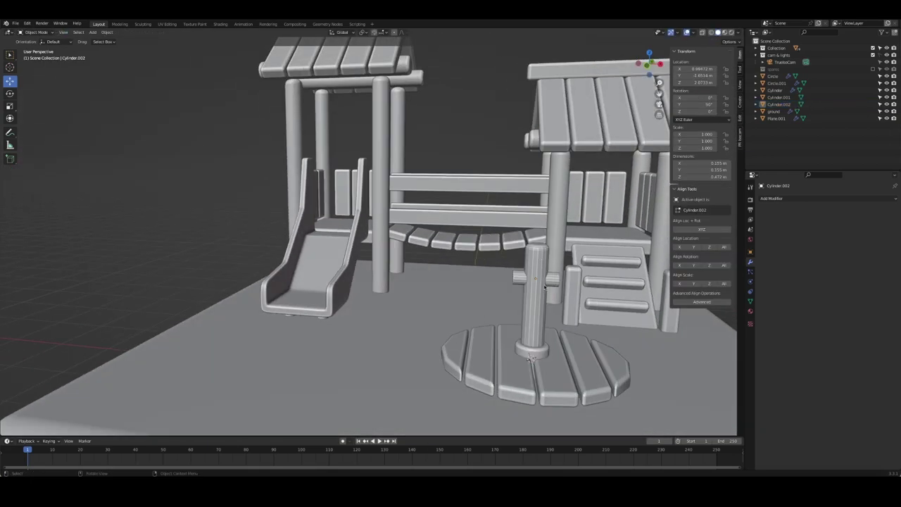
pyautogui.click(545, 288)
# - Smooth-shade the central pole and add level-3 subdivision smoothing
pyautogui.rightClick(538, 283)
pyautogui.click(537, 296)
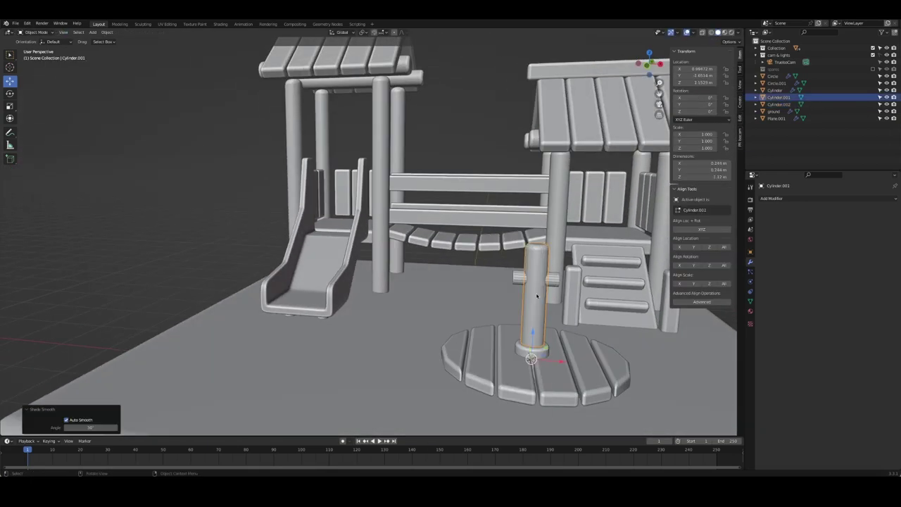
pyautogui.hotkey('ctrl', '3')
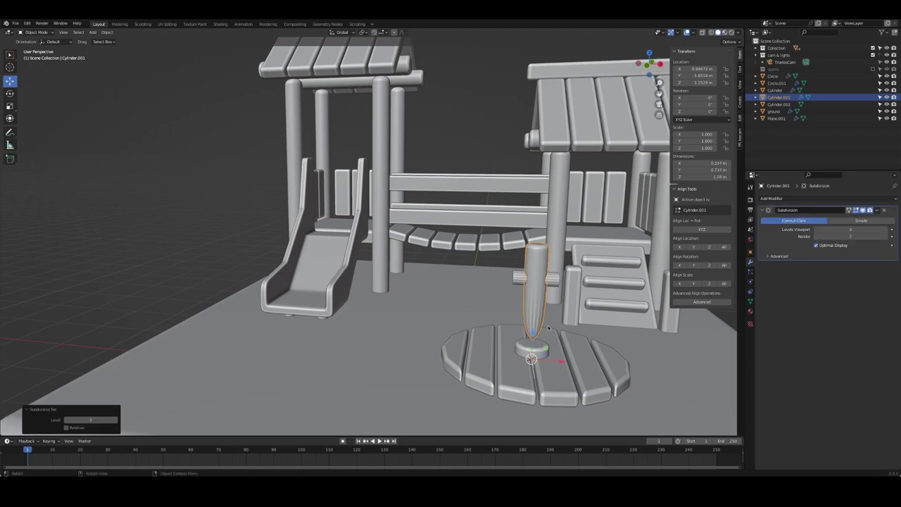
pyautogui.press('KP_Divide')
pyautogui.press('Tab')
pyautogui.moveTo(393, 390); pyautogui.dragTo(415, 328, button='middle')
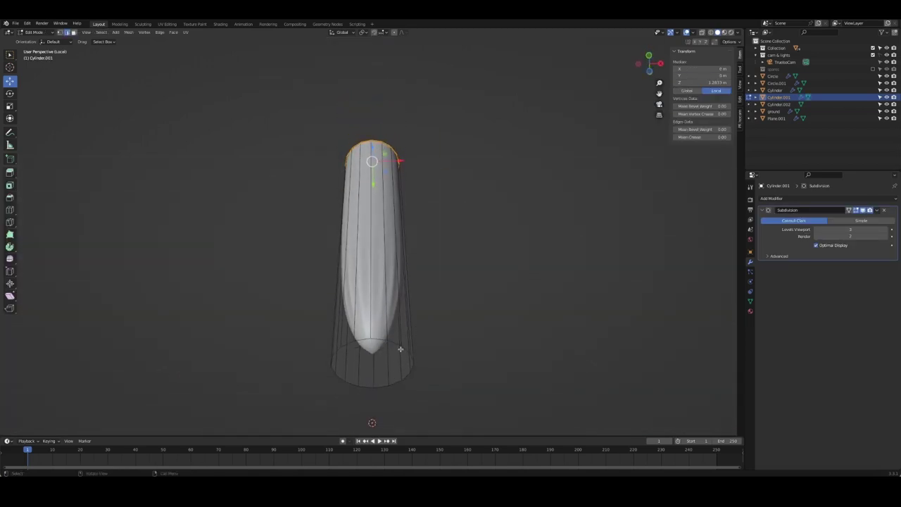
# - Inset the pole's bottom face by about 0.034 m and add an edge loop near the bottom
pyautogui.press('3')
pyautogui.click(405, 348)
pyautogui.click(396, 358)
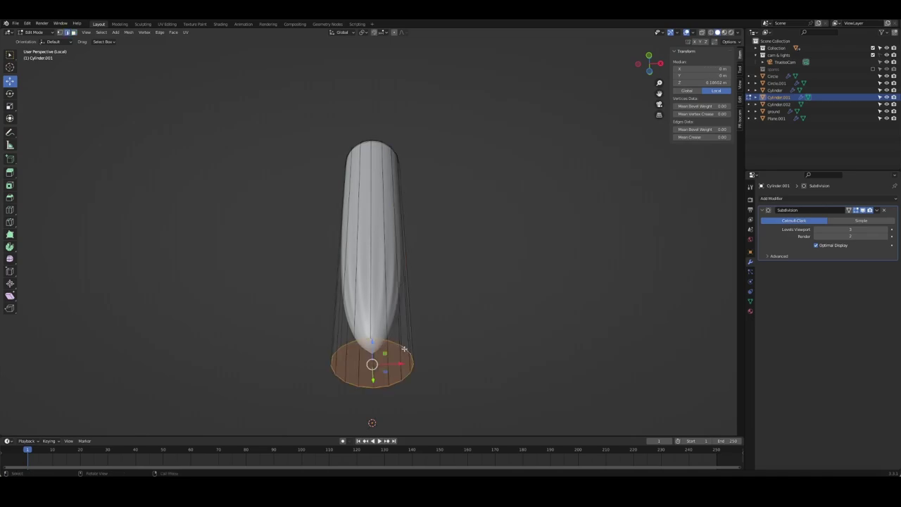
pyautogui.press('g')
pyautogui.press('Escape')
pyautogui.press('i')
pyautogui.click(532, 407)
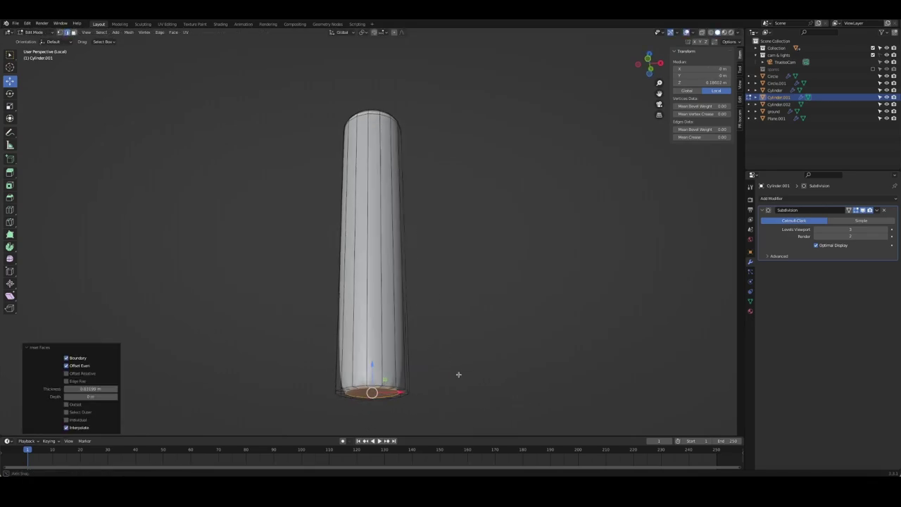
pyautogui.hotkey('ctrl', 'r')
pyautogui.click(391, 243)
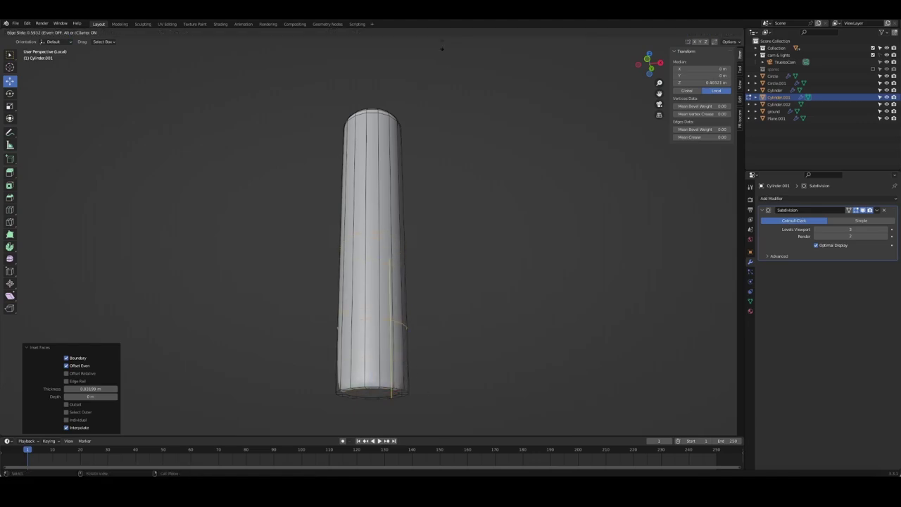
pyautogui.click(445, 85)
pyautogui.press('Tab')
# - Scale the crossbar's thickness to 0.78 and stretch its length to about 1.25
pyautogui.press('KP_Divide')
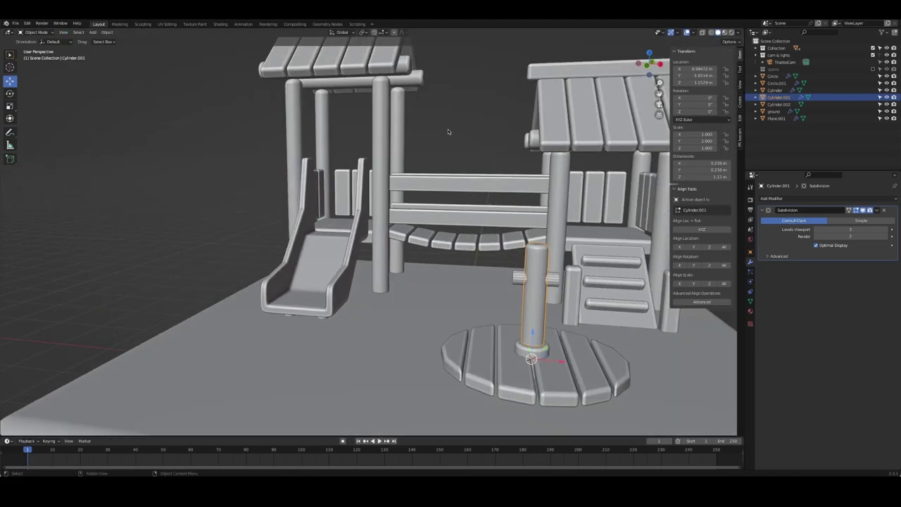
pyautogui.click(486, 292)
pyautogui.moveTo(571, 305)
pyautogui.mouseDown(button='middle')
pyautogui.moveTo(493, 296)
pyautogui.moveTo(532, 295)
pyautogui.mouseUp(button='middle')
pyautogui.press('Tab')
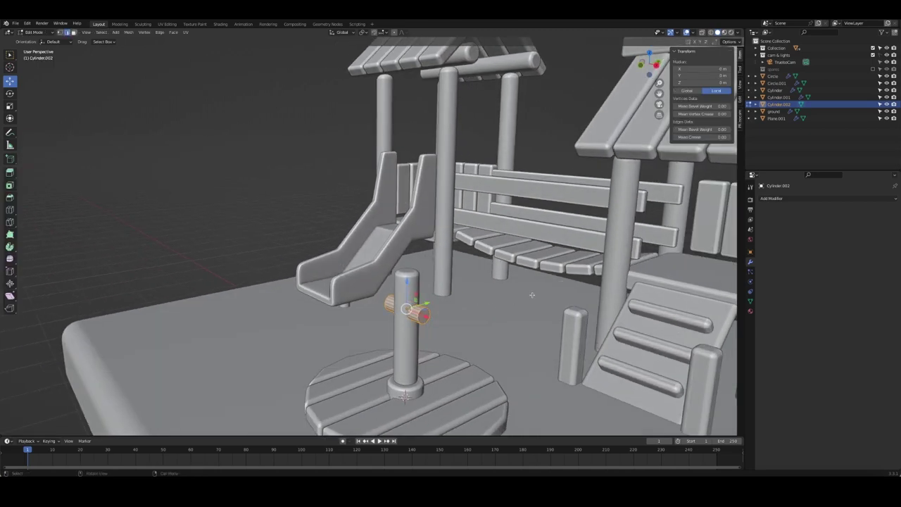
pyautogui.press('s')
pyautogui.hotkey('shift', 'x')
pyautogui.click(500, 303)
pyautogui.press('s')
pyautogui.press('x')
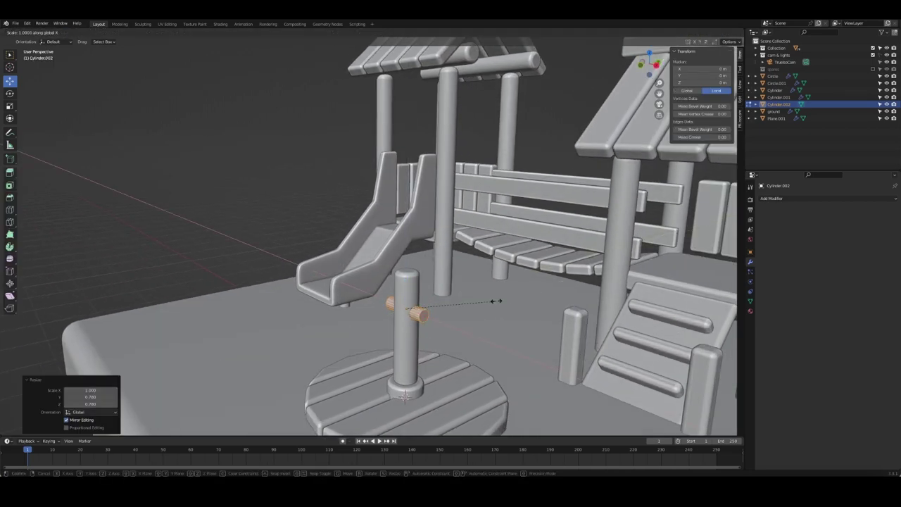
pyautogui.click(517, 307)
pyautogui.press('Tab')
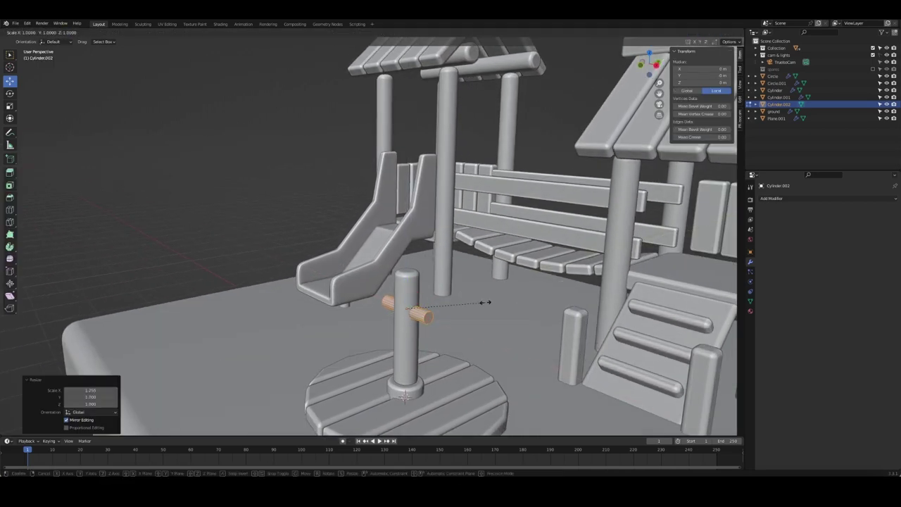
pyautogui.hotkey('alt', 'a')
pyautogui.press('KP_0')
pyautogui.scroll(-3, 427, 273)
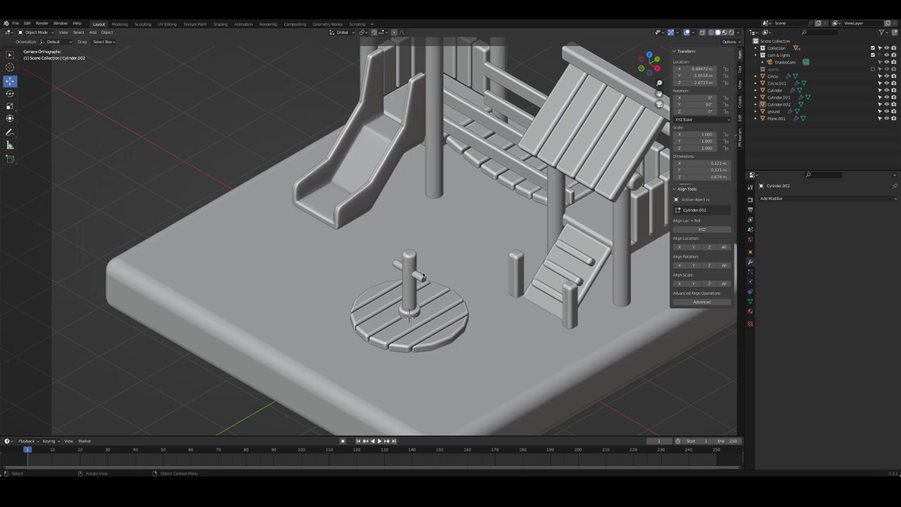
# - Shade the merry-go-round crossbar (Cylinder.002) smooth
pyautogui.scroll(-5, 324, 204)
pyautogui.scroll(8, 437, 296)
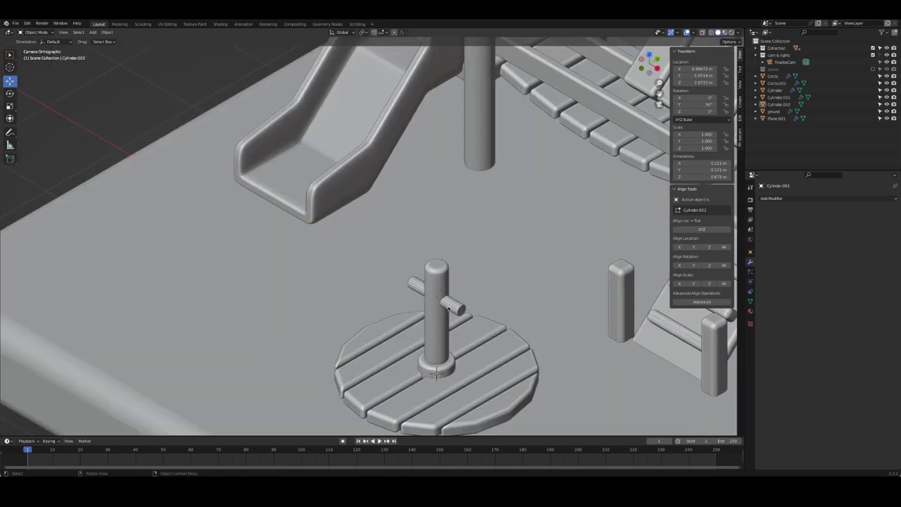
pyautogui.click(438, 296)
pyautogui.rightClick(451, 304)
pyautogui.click(451, 302)
# - Add a Bevel modifier to the crossbar with 3 segments
pyautogui.scroll(4, 450, 296)
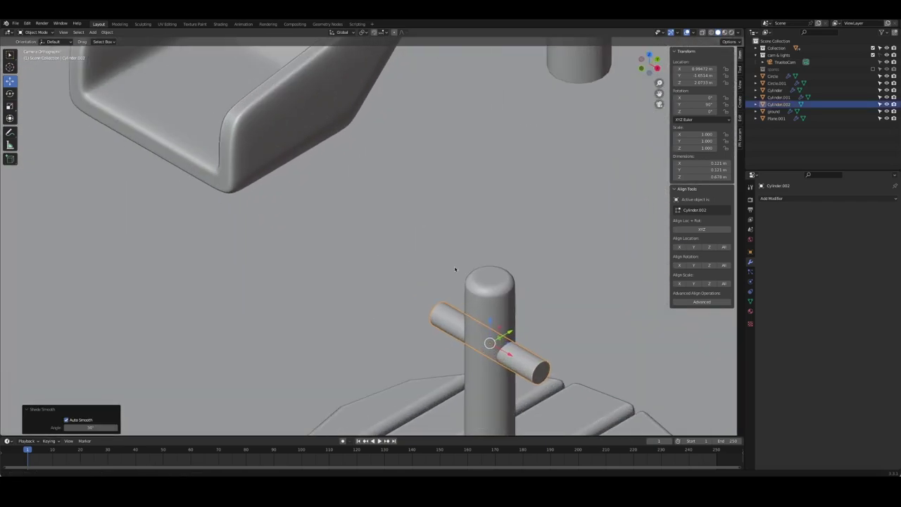
pyautogui.scroll(2, 451, 296)
pyautogui.click(774, 198)
pyautogui.click(755, 225)
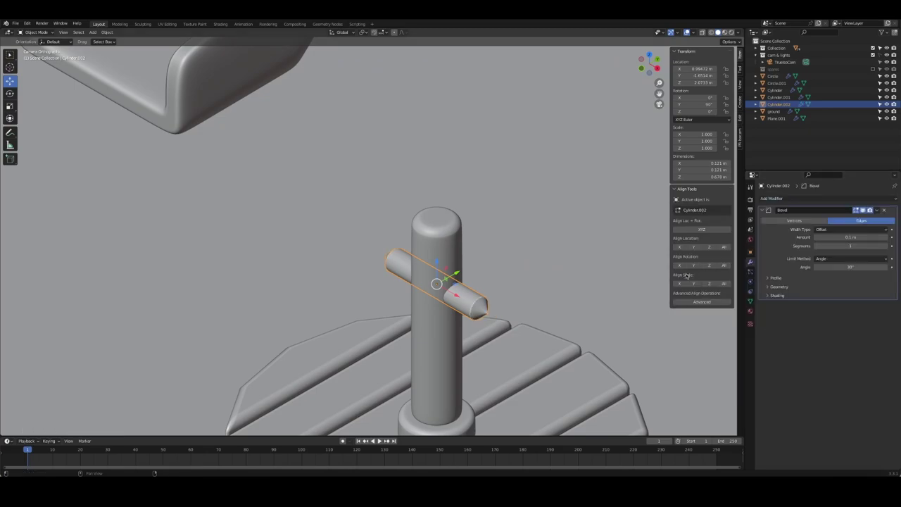
pyautogui.click(884, 246)
pyautogui.click(884, 246)
# - Set the bevel amount to 0.019 m and enable Harden Normals
pyautogui.doubleClick(850, 237)
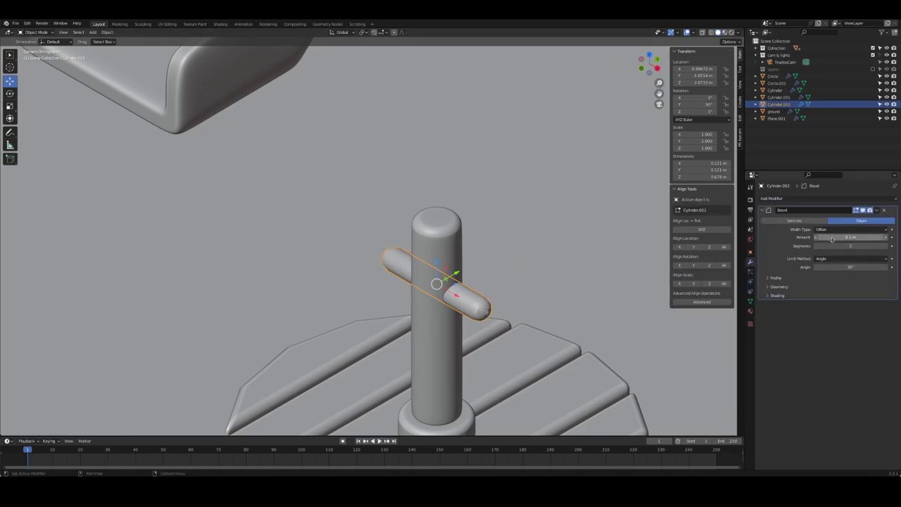
pyautogui.write('0.004')
pyautogui.press('Return')
pyautogui.moveTo(850, 238); pyautogui.dragTo(870, 237)
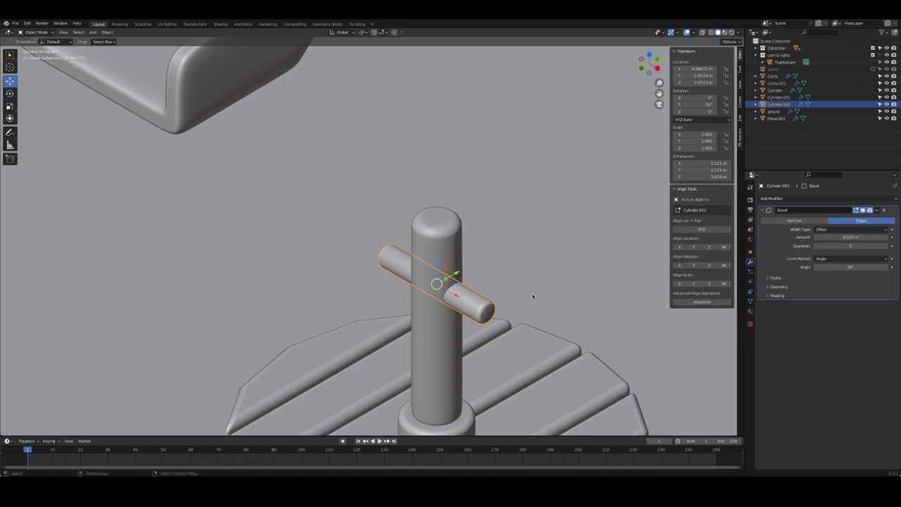
pyautogui.keyDown('shift'); pyautogui.moveTo(533, 297); pyautogui.dragTo(528, 245, button='middle'); pyautogui.keyUp('shift')
pyautogui.click(778, 295)
pyautogui.click(817, 306)
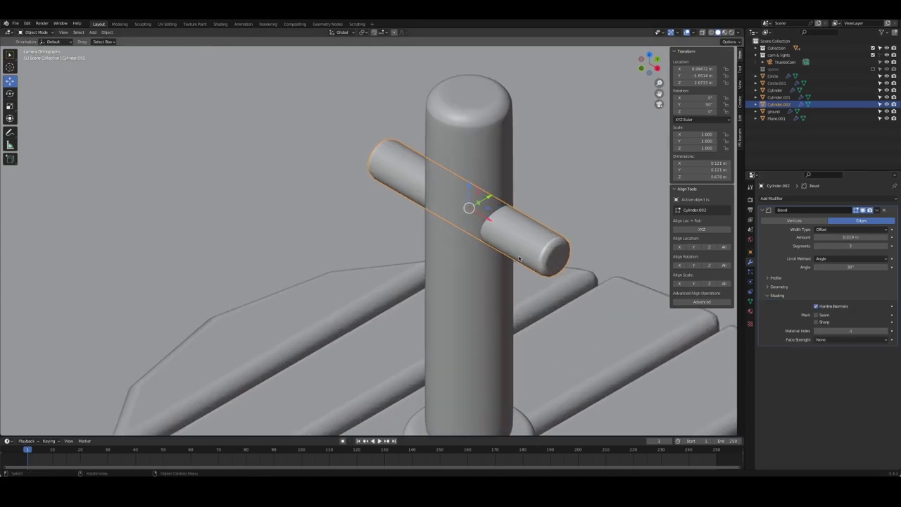
# - Add a level-3 Subdivision Surface to the crossbar with Ctrl+3
pyautogui.moveTo(451, 268); pyautogui.dragTo(465, 254, button='middle')
pyautogui.scroll(5, 451, 267)
pyautogui.moveTo(366, 275)
pyautogui.mouseDown(button='middle')
pyautogui.moveTo(356, 279)
pyautogui.moveTo(490, 274)
pyautogui.mouseUp(button='middle')
pyautogui.scroll(3, 356, 279)
pyautogui.scroll(3, 356, 279)
pyautogui.scroll(3, 356, 279)
pyautogui.hotkey('ctrl', '3')
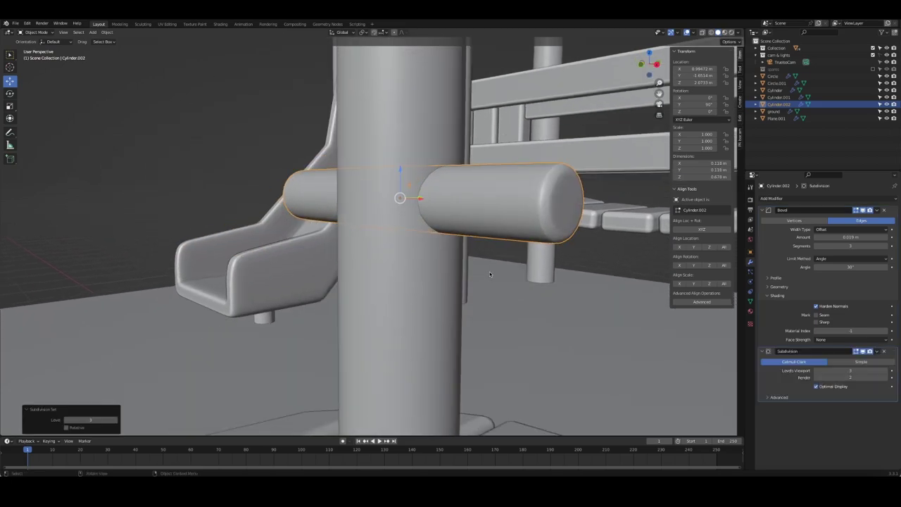
# - Deselect the crossbar, return to camera view and save playground.blend
pyautogui.click(262, 116)
pyautogui.scroll(-2, 380, 176)
pyautogui.scroll(-3, 493, 229)
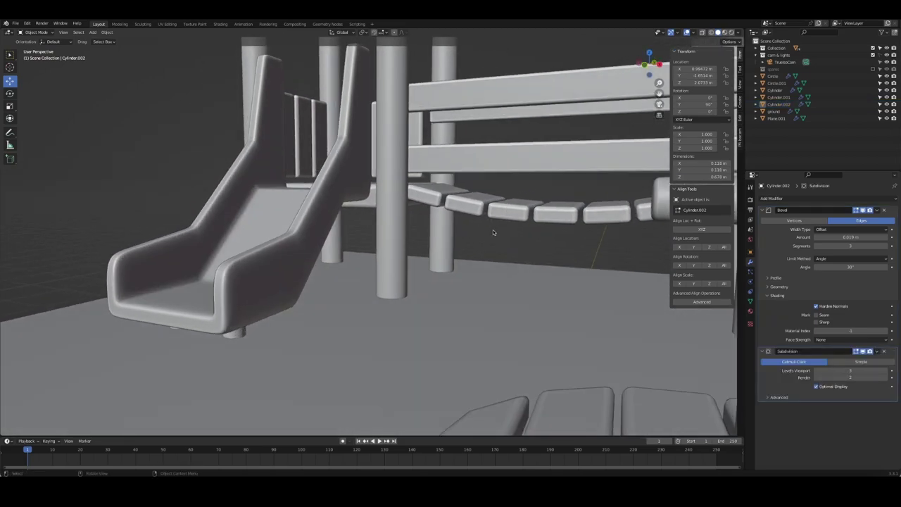
pyautogui.scroll(-3, 493, 229)
pyautogui.scroll(-2, 533, 238)
pyautogui.press('KP_0')
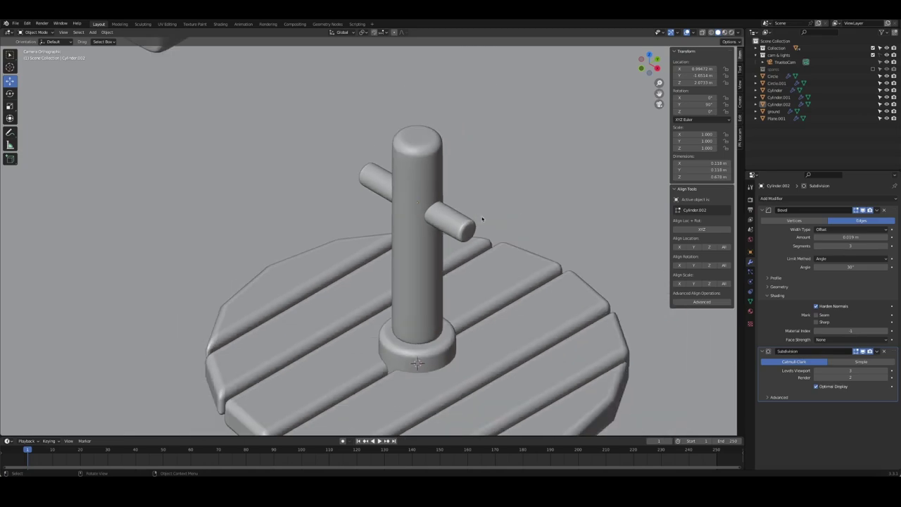
pyautogui.hotkey('ctrl', 's')
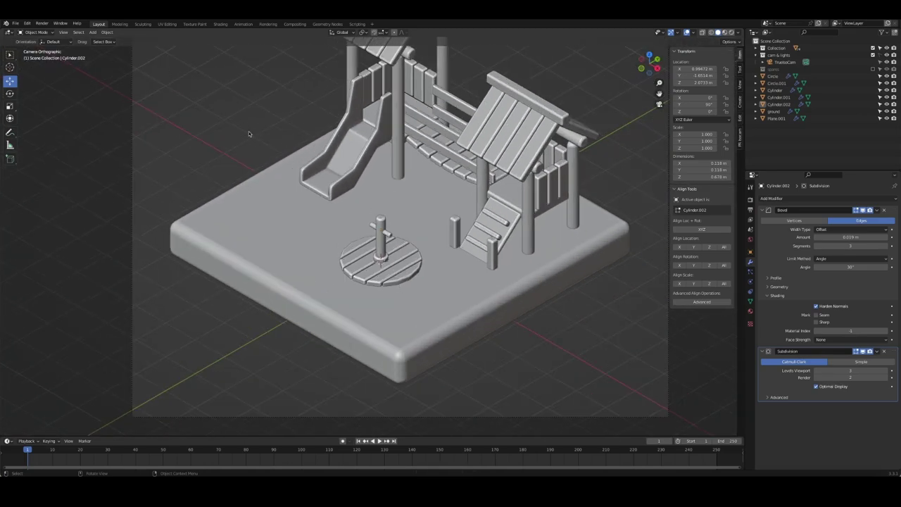
# - Parent the merry-go-round disc and crossbar to the pole as Object
pyautogui.click(379, 261)
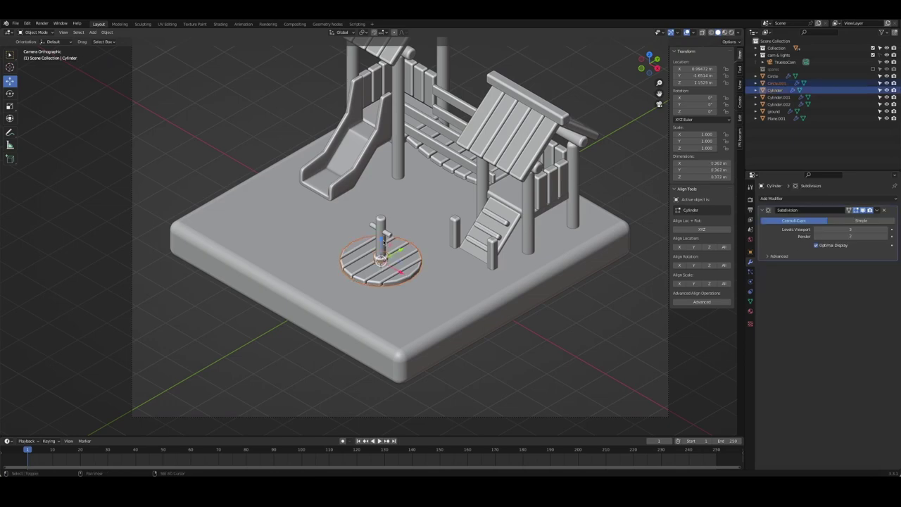
pyautogui.keyDown('shift'); pyautogui.click(378, 224); pyautogui.keyUp('shift')
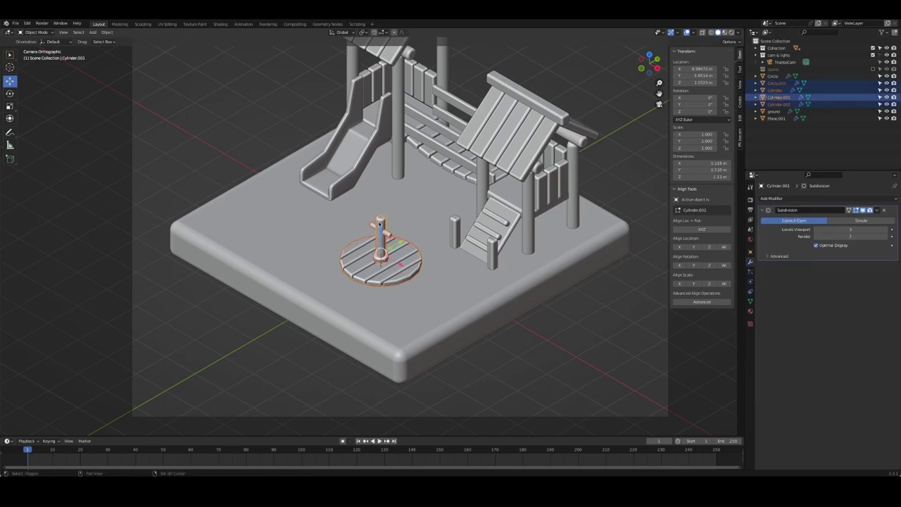
pyautogui.hotkey('ctrl', 'p')
pyautogui.click(296, 221)
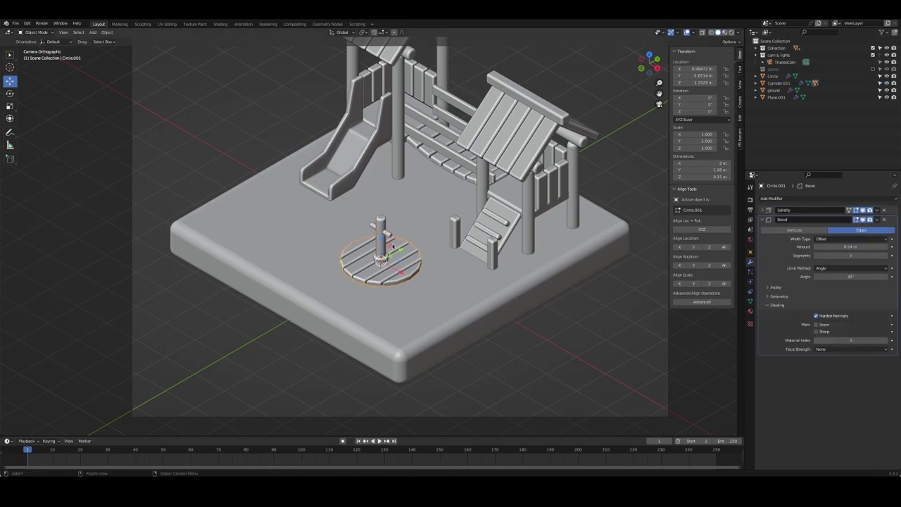
# - Rotate the merry-go-round 74.2° around Z and check it from the side views
pyautogui.press('r')
pyautogui.press('z')
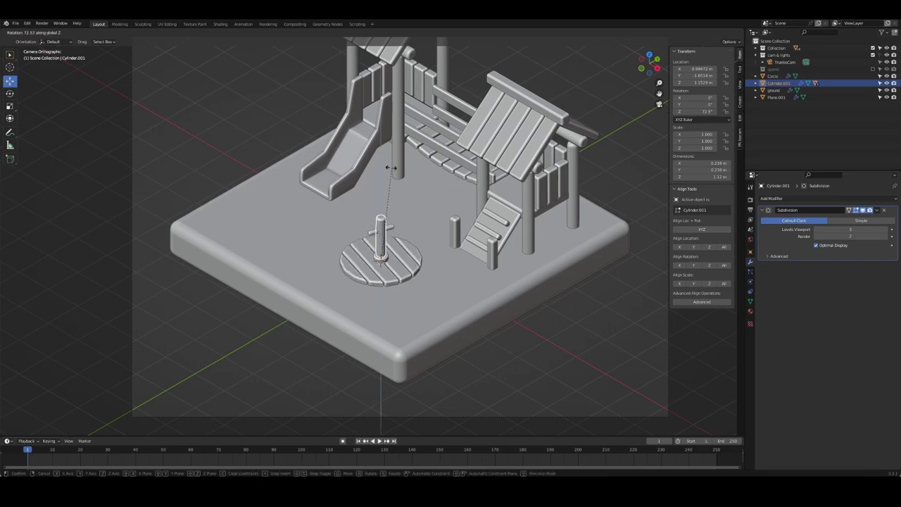
pyautogui.click(396, 262)
pyautogui.click(259, 119)
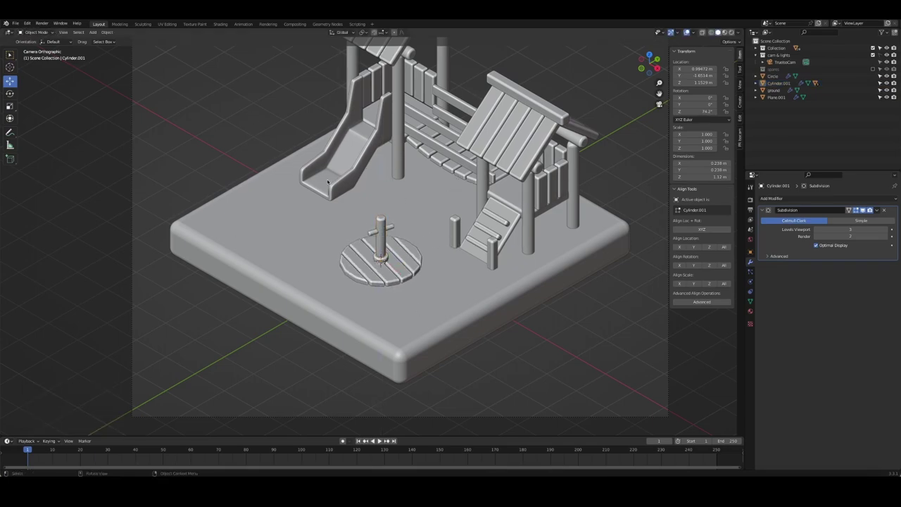
pyautogui.press('KP_1')
pyautogui.press('KP_3')
pyautogui.press('KP_0')
# - Nudge the merry-go-round slightly along the ground plane, then select the ground base
pyautogui.click(366, 262)
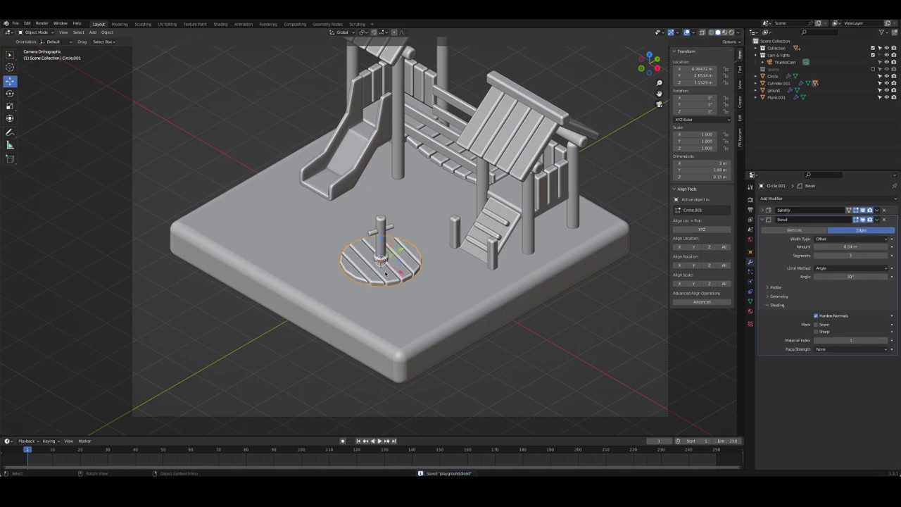
pyautogui.click(374, 238)
pyautogui.press('g')
pyautogui.hotkey('shift', 'z')
pyautogui.press('Return')
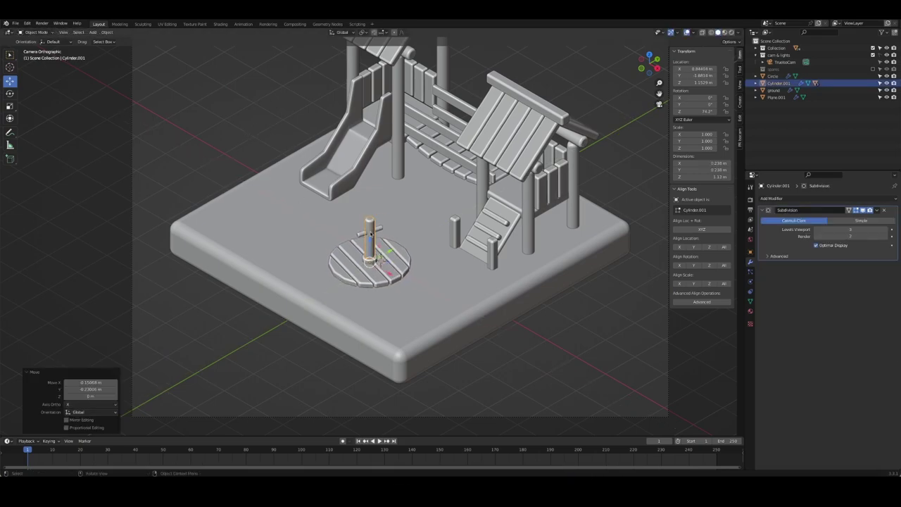
pyautogui.click(265, 138)
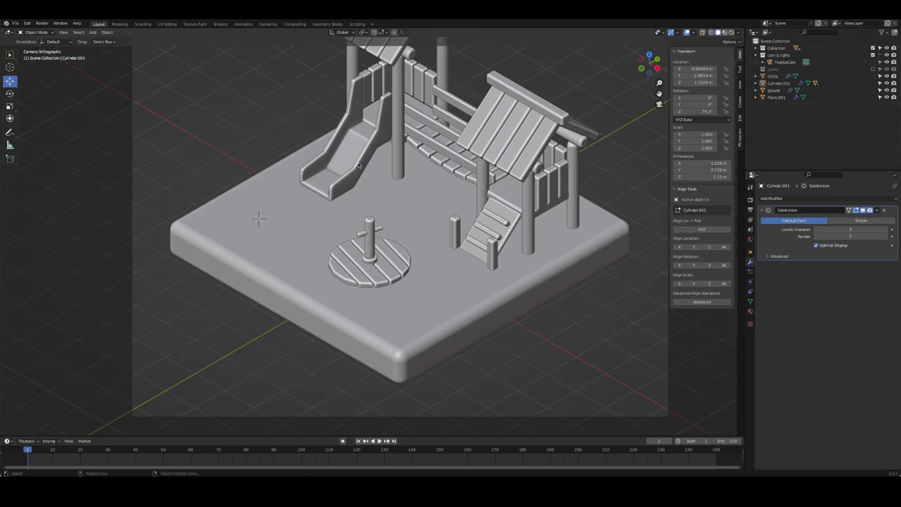
pyautogui.click(268, 204)
# - Add a Single Vert mesh on the playground base in Left Orthographic view
pyautogui.hotkey('shift', 'a')
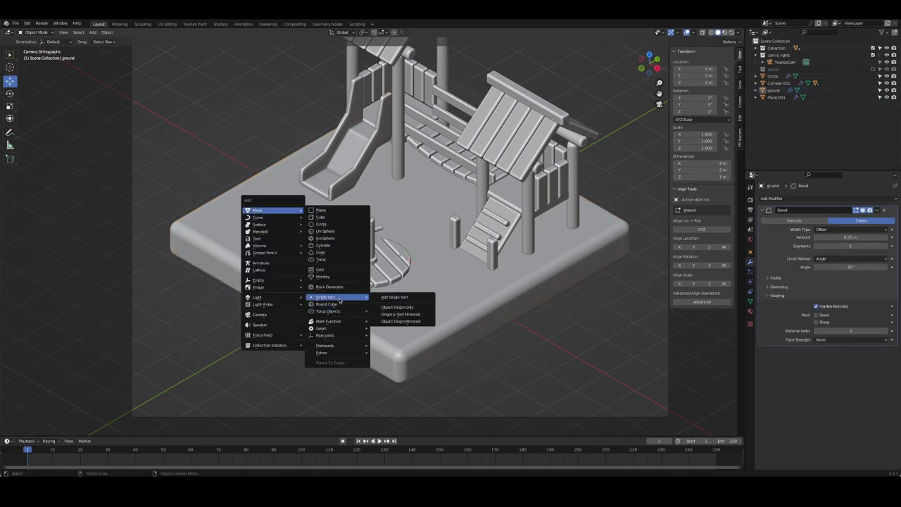
pyautogui.click(372, 296)
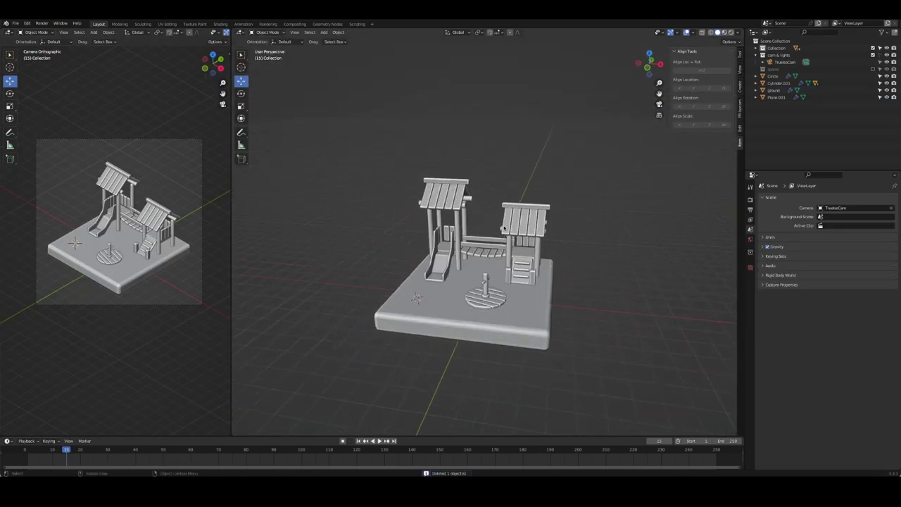
pyautogui.press('ctrl+KP_3')
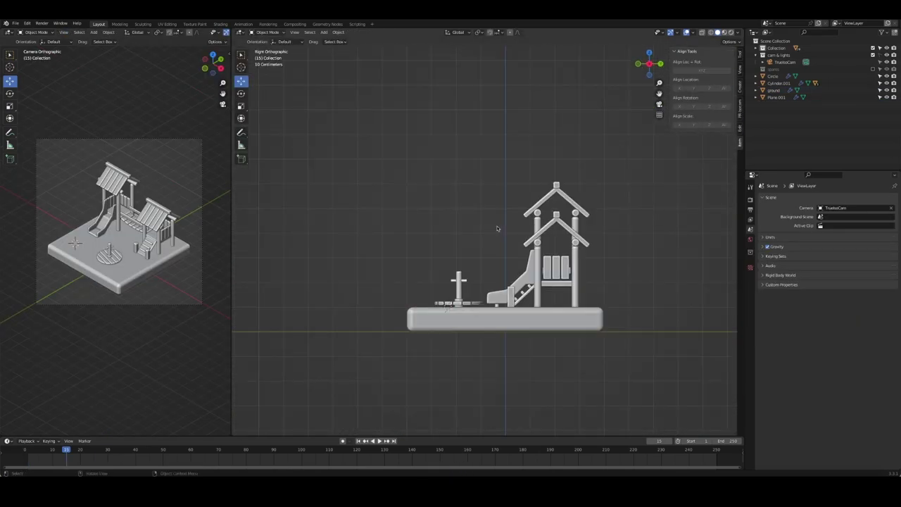
pyautogui.scroll(4, 499, 228)
pyautogui.hotkey('shift', 'a')
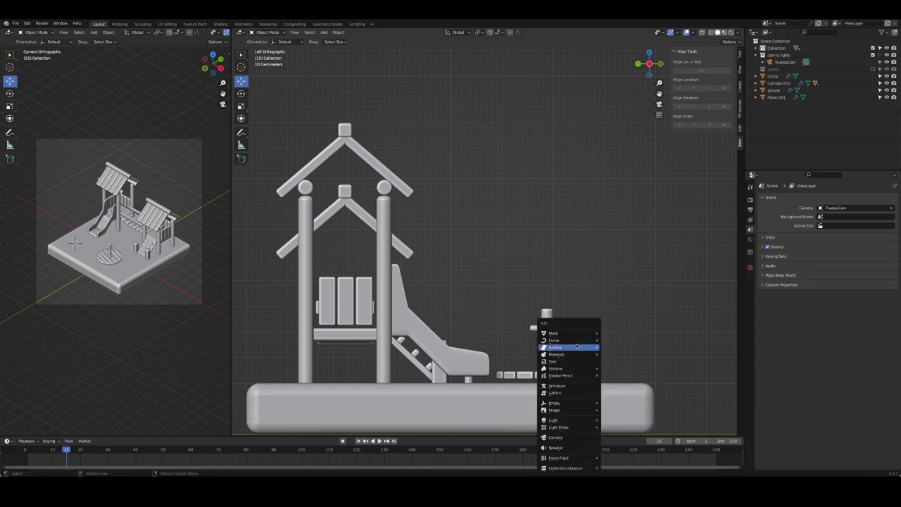
pyautogui.press('Escape')
pyautogui.hotkey('shift', 'a')
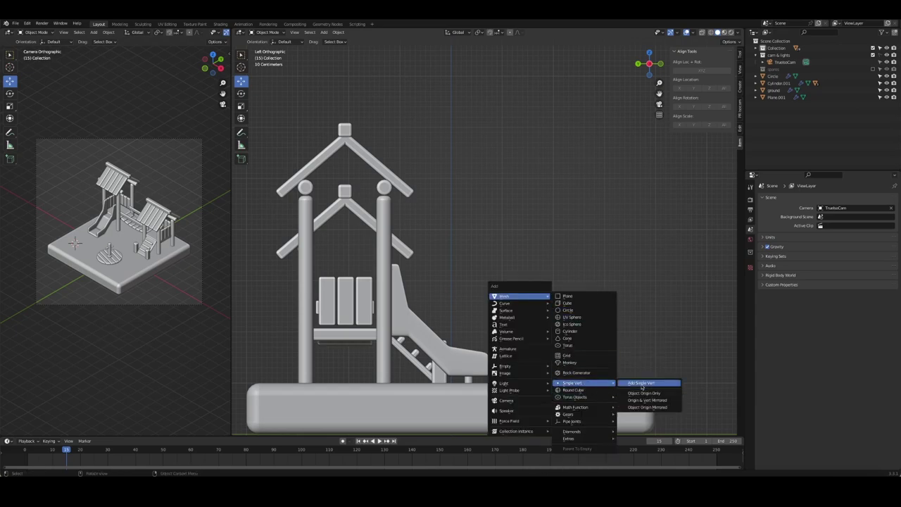
pyautogui.click(641, 383)
# - Extrude four vertices straight upward to form the trunk
pyautogui.press('e')
pyautogui.click(570, 285)
pyautogui.press('e')
pyautogui.click(579, 233)
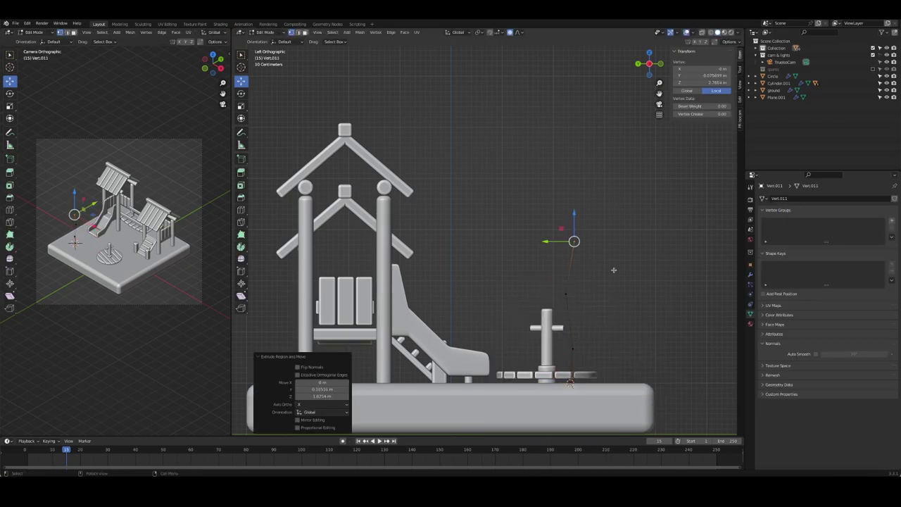
pyautogui.press('e')
pyautogui.click(569, 193)
pyautogui.press('e')
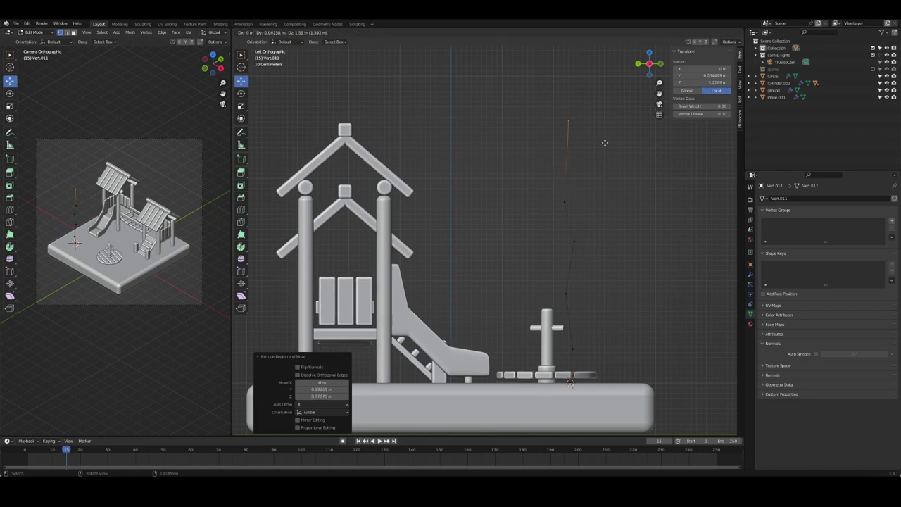
pyautogui.click(600, 122)
# - Extrude more vertices bending toward the upper left, then pick a vertex to branch from
pyautogui.press('e')
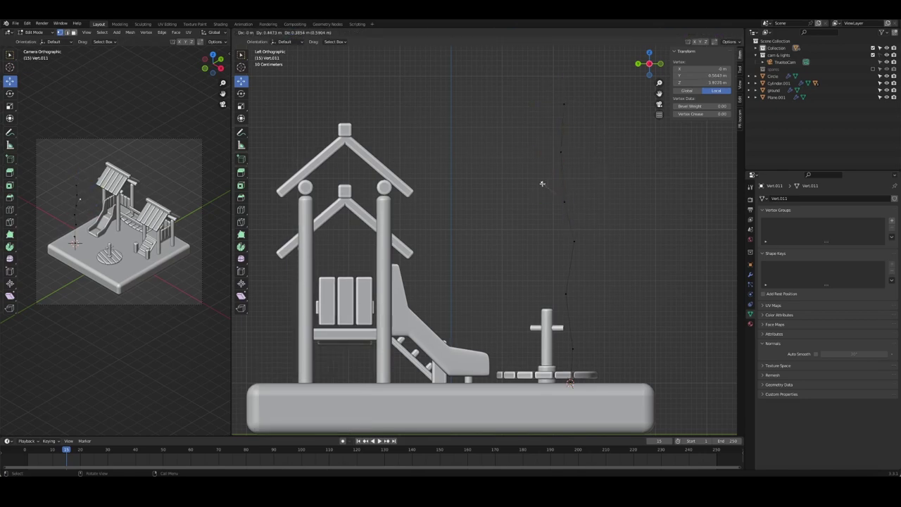
pyautogui.click(542, 183)
pyautogui.press('e')
pyautogui.click(528, 146)
pyautogui.press('e')
pyautogui.click(486, 129)
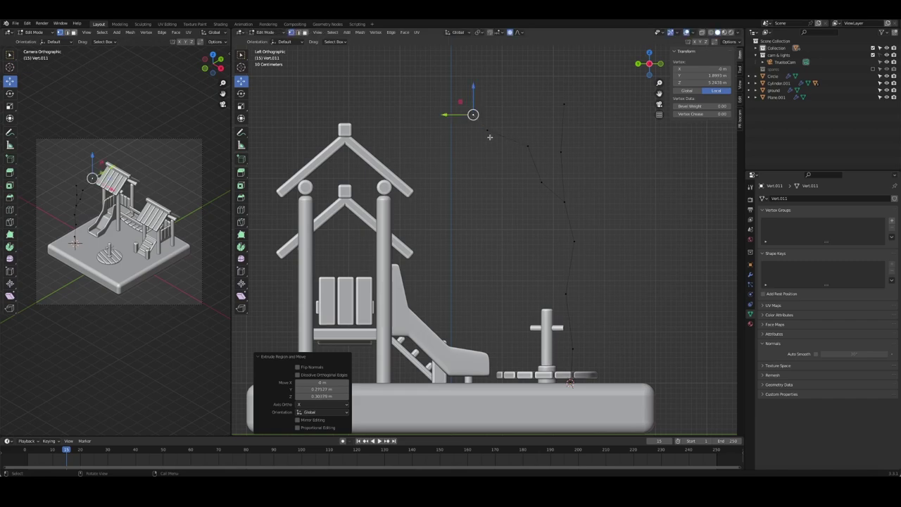
pyautogui.press('e')
pyautogui.click(498, 130)
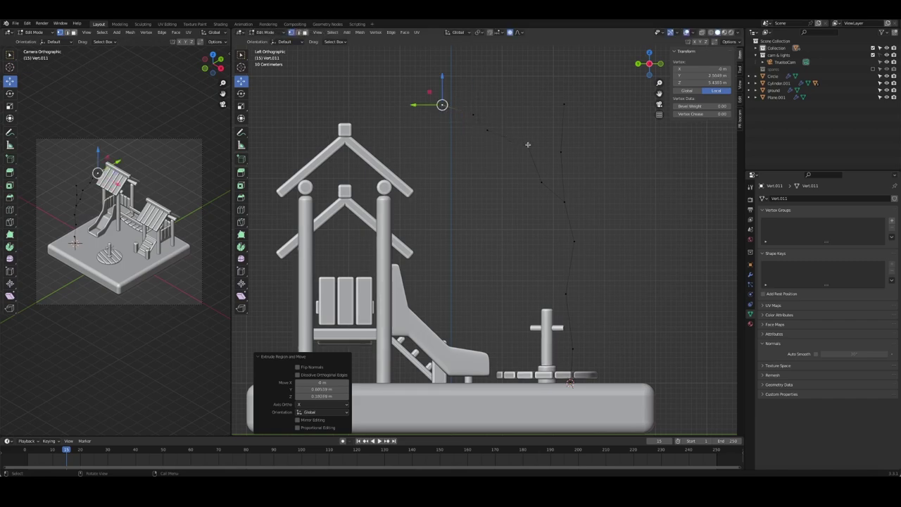
pyautogui.press('e')
pyautogui.click(513, 125)
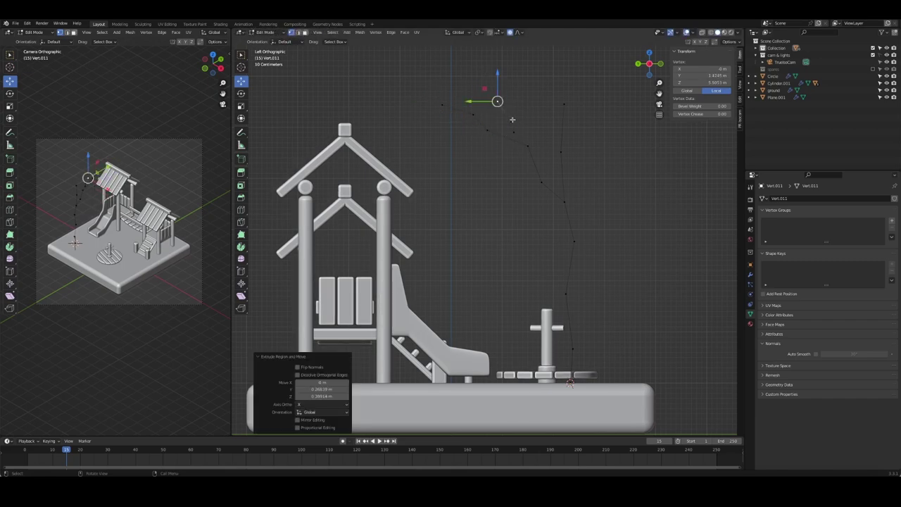
# - Extrude a branch up-left from a lower vertex and extend it from its tip
pyautogui.moveTo(512, 120); pyautogui.dragTo(368, 145, button='middle')
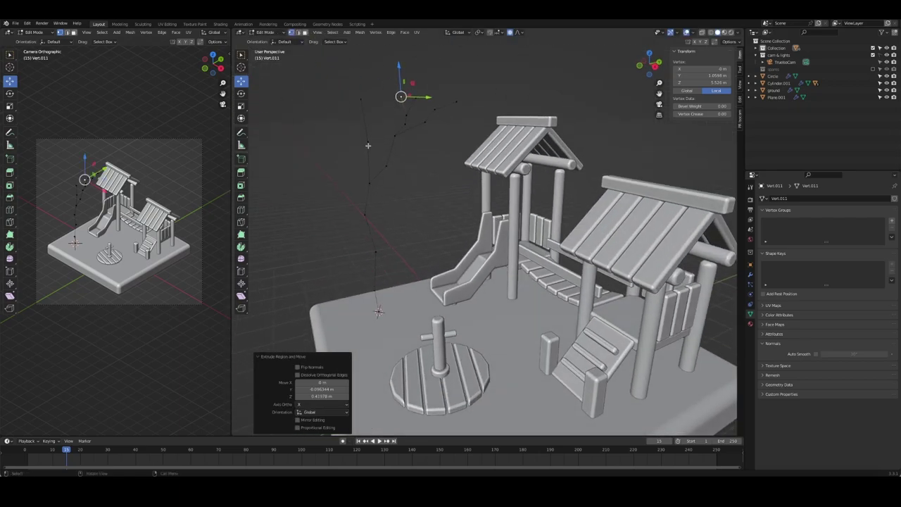
pyautogui.click(364, 214)
pyautogui.press('e')
pyautogui.click(298, 44)
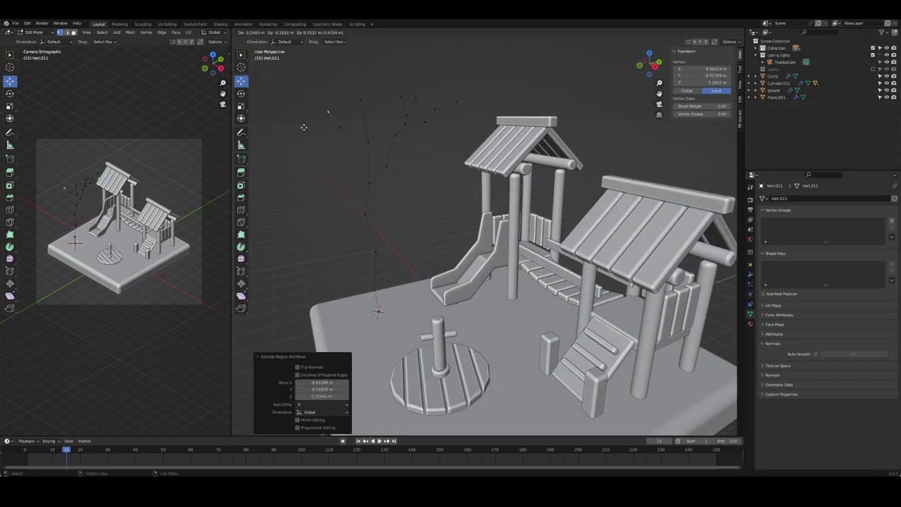
pyautogui.keyDown('shift'); pyautogui.moveTo(340, 118); pyautogui.dragTo(452, 156, button='middle'); pyautogui.keyUp('shift')
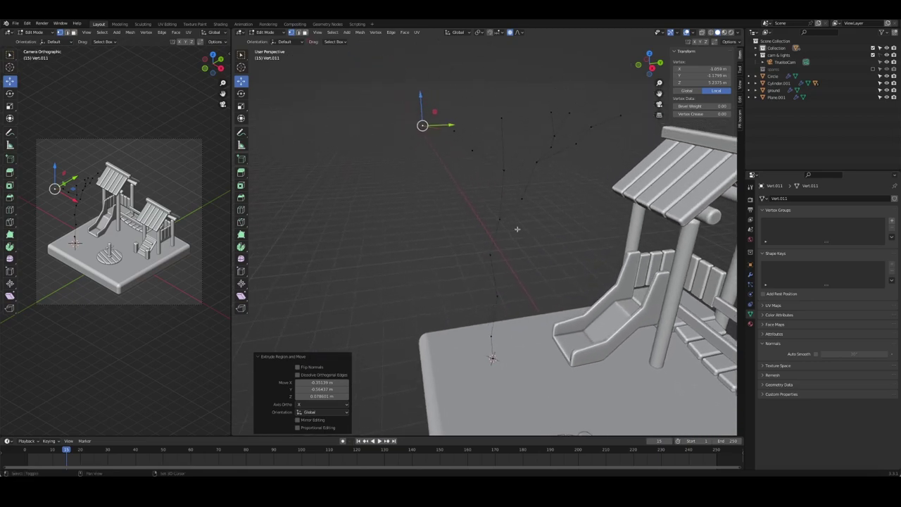
pyautogui.press('e')
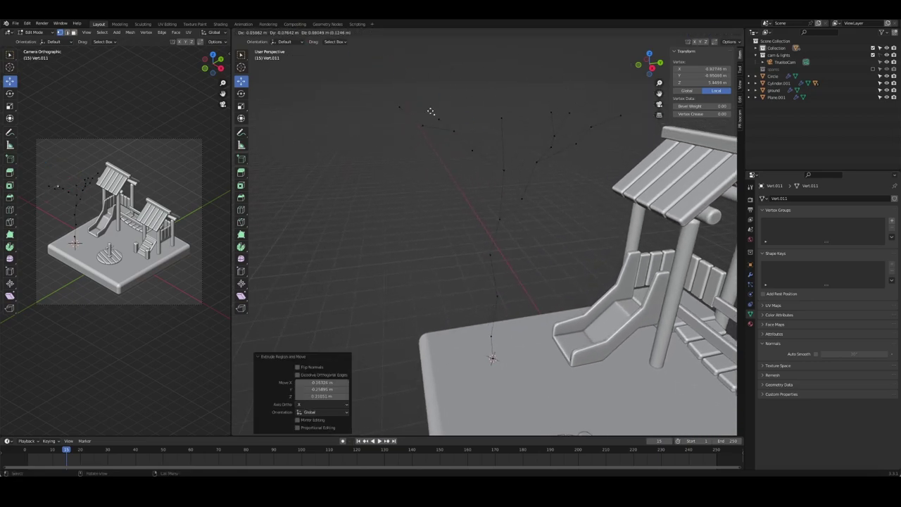
pyautogui.click(440, 102)
pyautogui.moveTo(493, 201)
pyautogui.mouseDown(button='middle')
pyautogui.moveTo(474, 179)
pyautogui.moveTo(450, 232)
pyautogui.moveTo(451, 197)
pyautogui.mouseUp(button='middle')
pyautogui.press('KP_7')
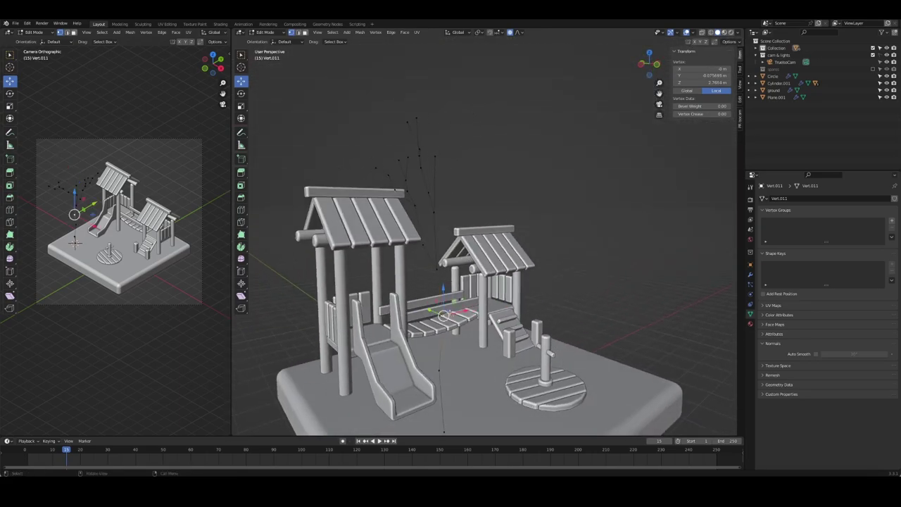
# - Extrude four more branch vertices reaching up and outward
pyautogui.press('e')
pyautogui.click(486, 191)
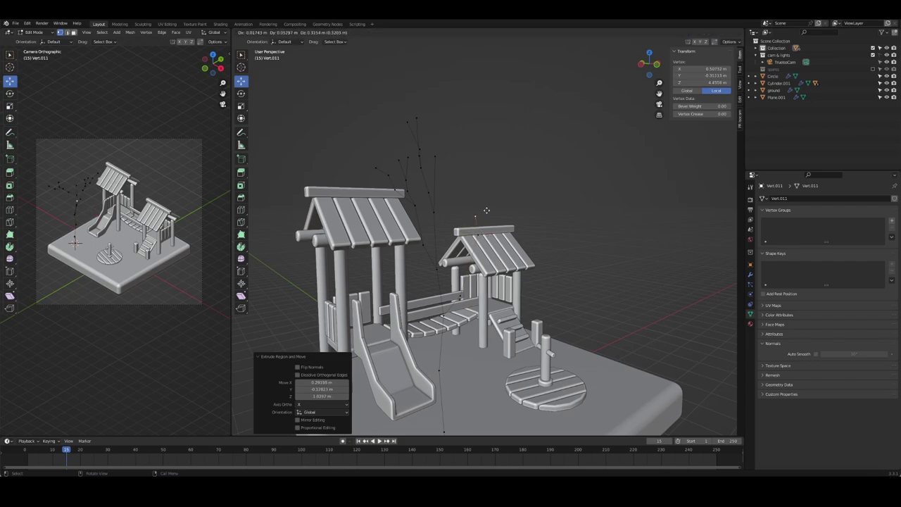
pyautogui.press('e')
pyautogui.click(486, 141)
pyautogui.press('e')
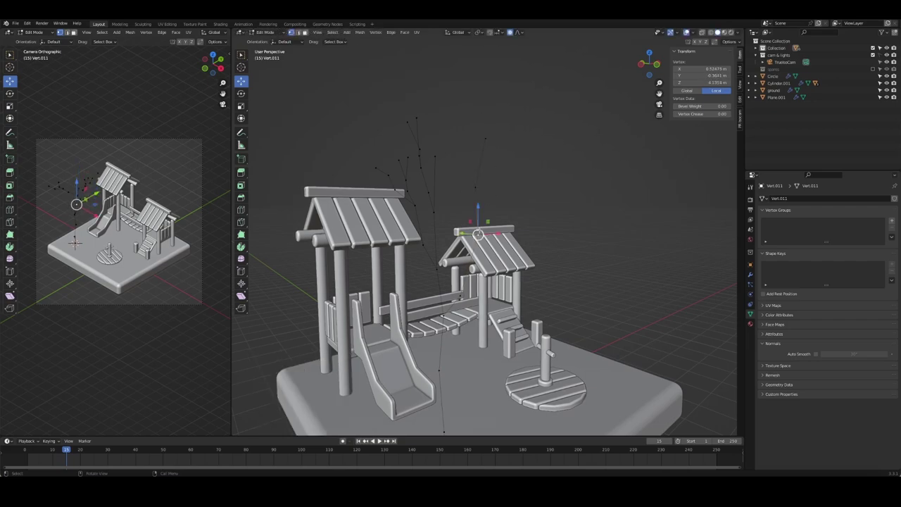
pyautogui.click(502, 202)
pyautogui.press('e')
pyautogui.click(533, 145)
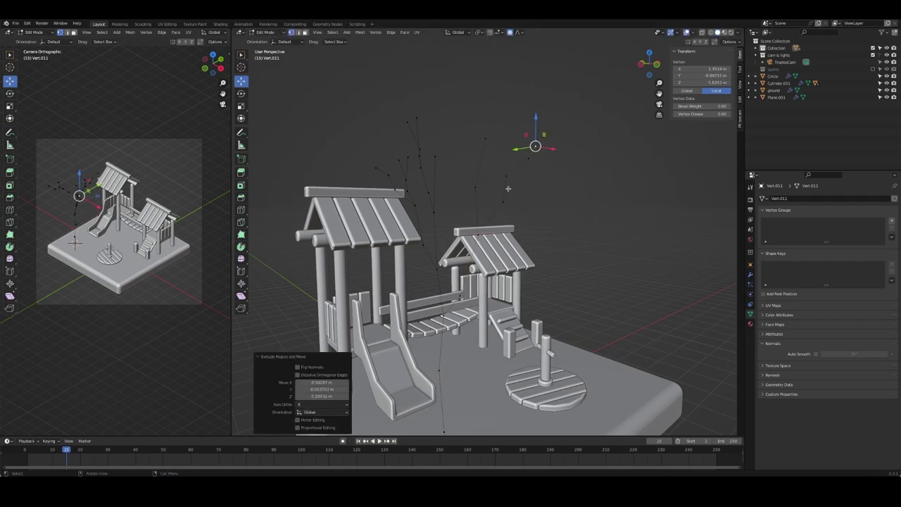
# - Add the last two branch vertices and return to Object Mode
pyautogui.press('e')
pyautogui.click(524, 121)
pyautogui.press('e')
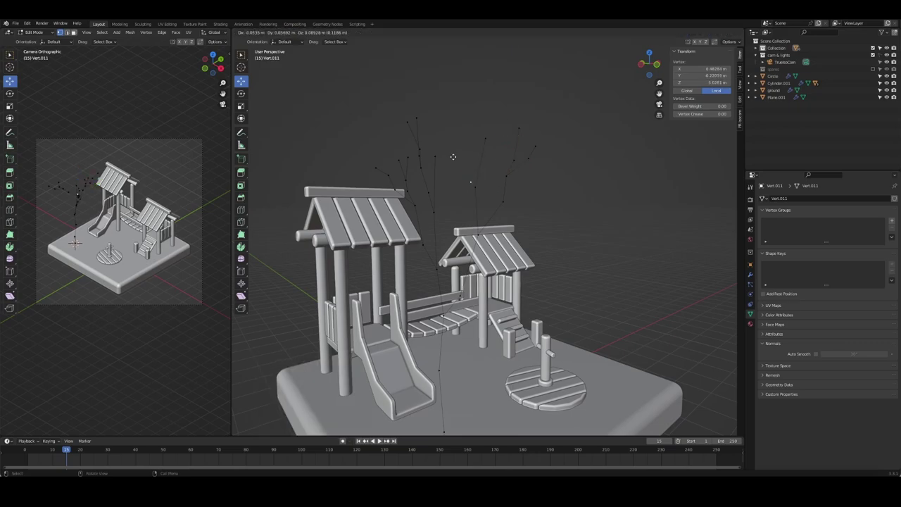
pyautogui.click(413, 211)
pyautogui.press('Tab')
pyautogui.moveTo(566, 298)
pyautogui.mouseDown(button='middle')
pyautogui.moveTo(471, 286)
pyautogui.moveTo(486, 282)
pyautogui.mouseUp(button='middle')
# - Save, then delete the spare solid tree from the spares collection and exclude spares
pyautogui.hotkey('ctrl', 's')
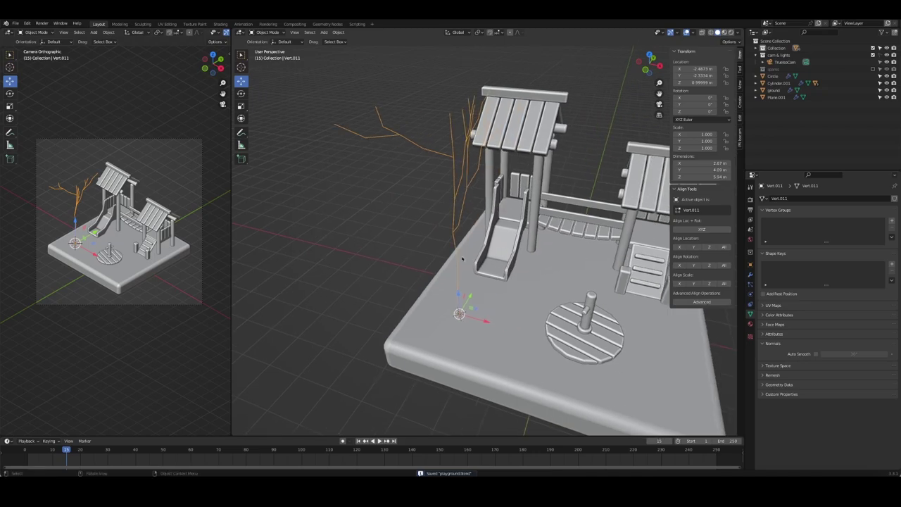
pyautogui.click(874, 69)
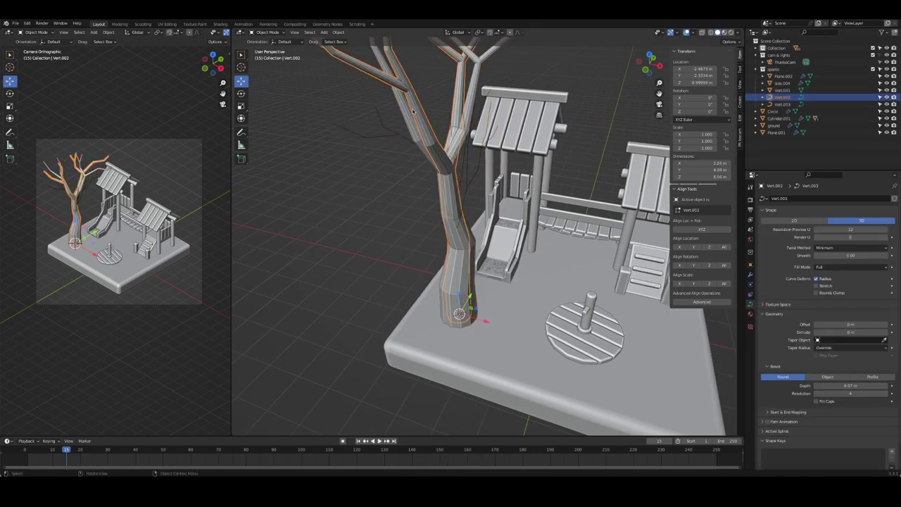
pyautogui.press('Delete')
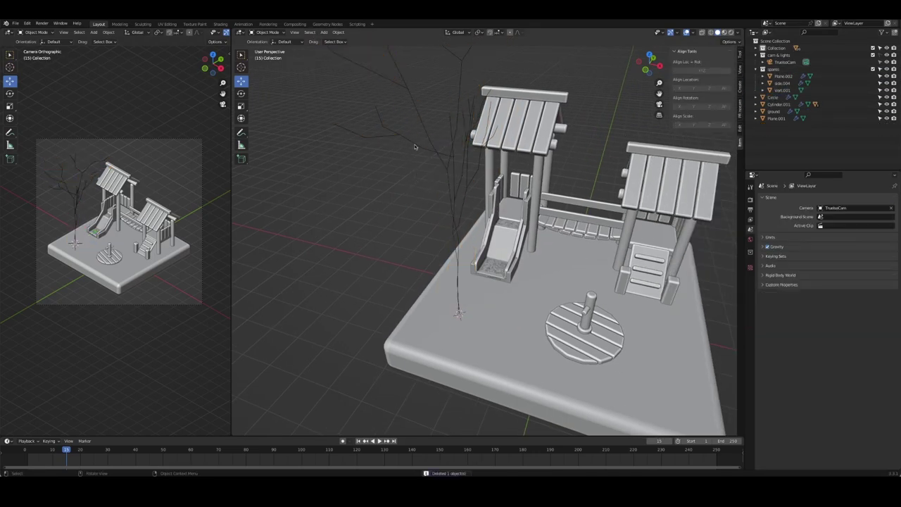
pyautogui.click(411, 143)
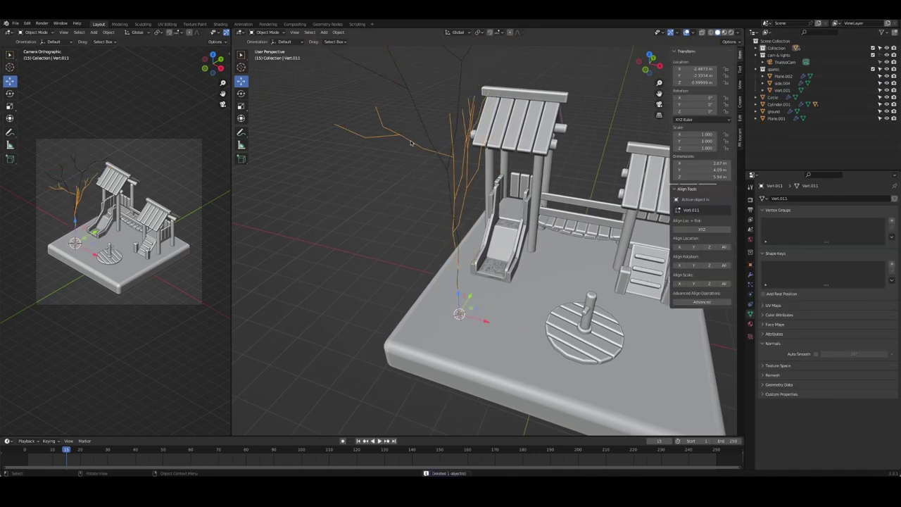
pyautogui.click(782, 90)
pyautogui.click(873, 69)
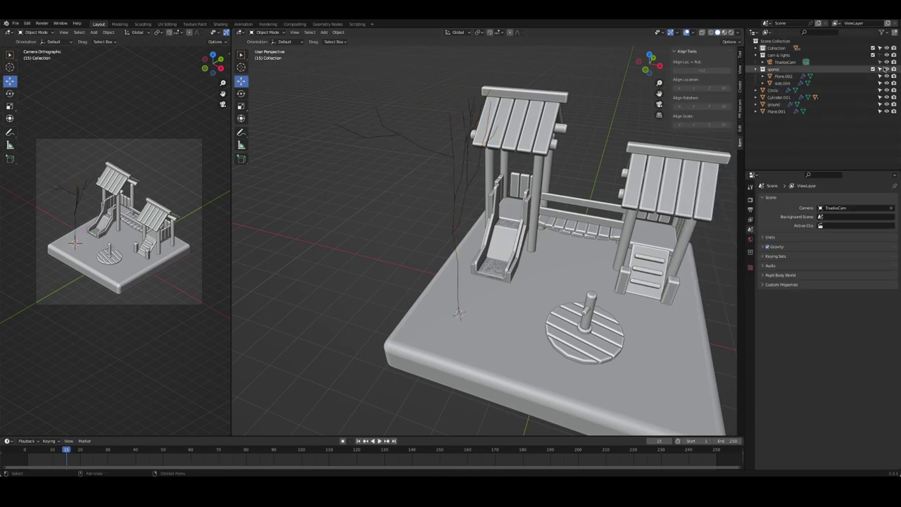
# - Give the branch skeleton Vert.011 a Skin modifier
pyautogui.click(452, 168)
pyautogui.moveTo(452, 167)
pyautogui.mouseDown(button='middle')
pyautogui.moveTo(451, 183)
pyautogui.moveTo(429, 195)
pyautogui.mouseUp(button='middle')
pyautogui.press('KP_Decimal')
pyautogui.scroll(-5, 447, 190)
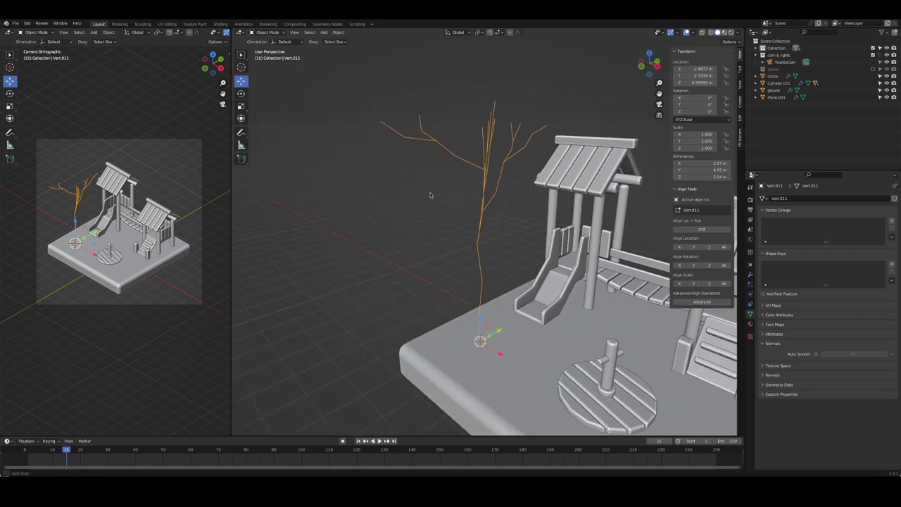
pyautogui.click(751, 274)
pyautogui.click(771, 199)
pyautogui.click(761, 310)
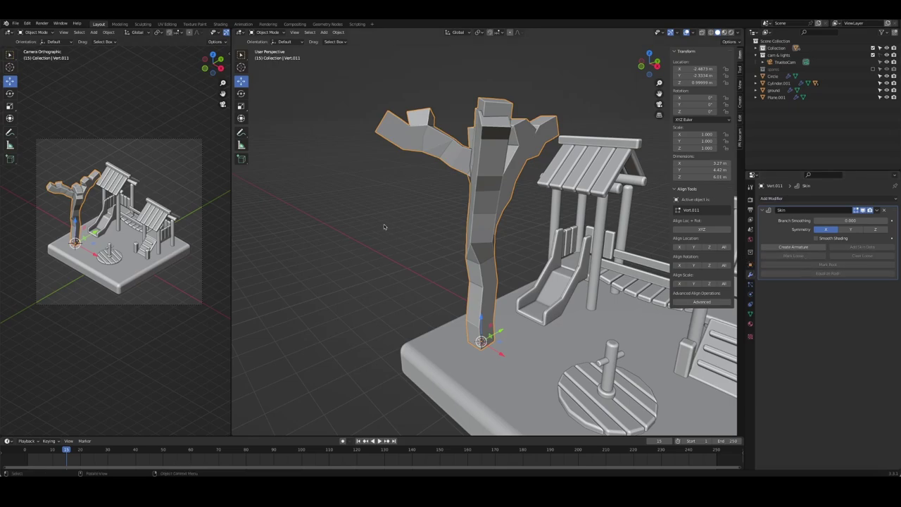
# - Enter Edit Mode on the skinned tree with X-ray enabled
pyautogui.moveTo(384, 226)
pyautogui.mouseDown(button='middle')
pyautogui.moveTo(383, 217)
pyautogui.moveTo(394, 224)
pyautogui.mouseUp(button='middle')
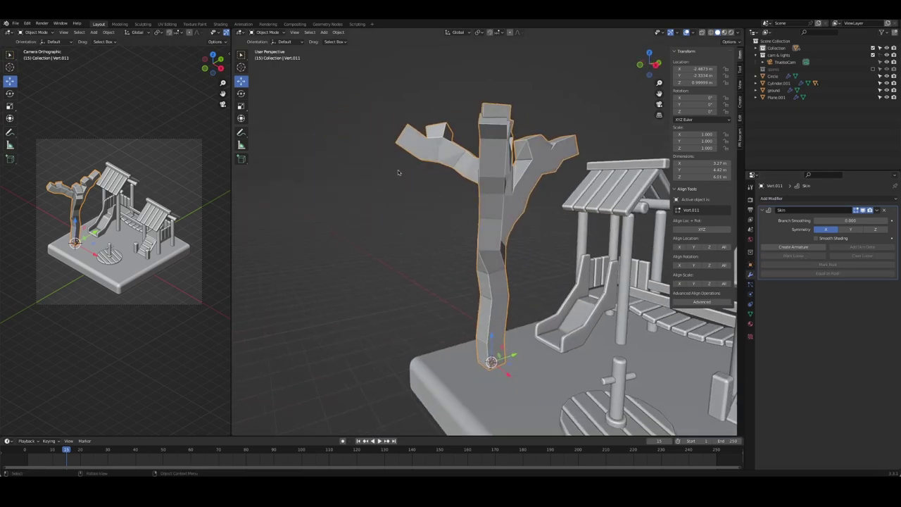
pyautogui.press('Tab')
pyautogui.hotkey('alt', 'z')
# - Shrink the upper branches' skin radius and widen the root vertex at the trunk base
pyautogui.moveTo(365, 81); pyautogui.dragTo(597, 193)
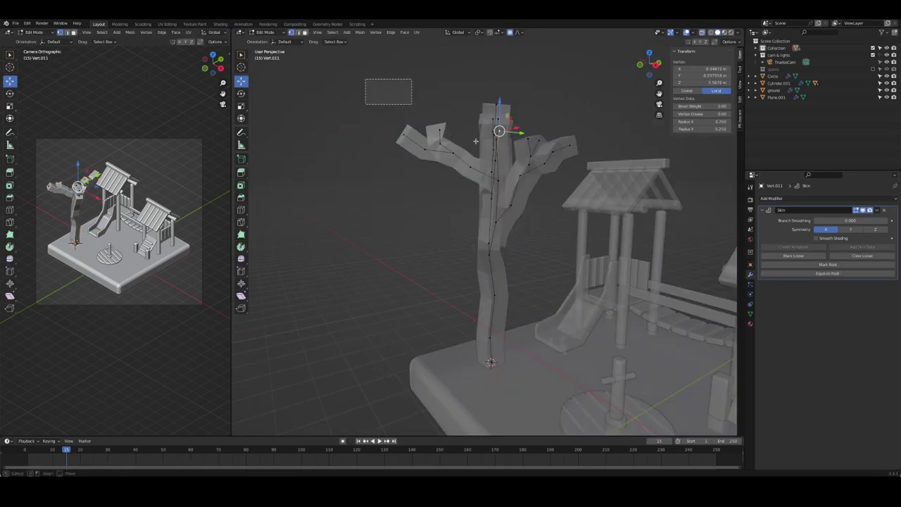
pyautogui.hotkey('ctrl', 'a')
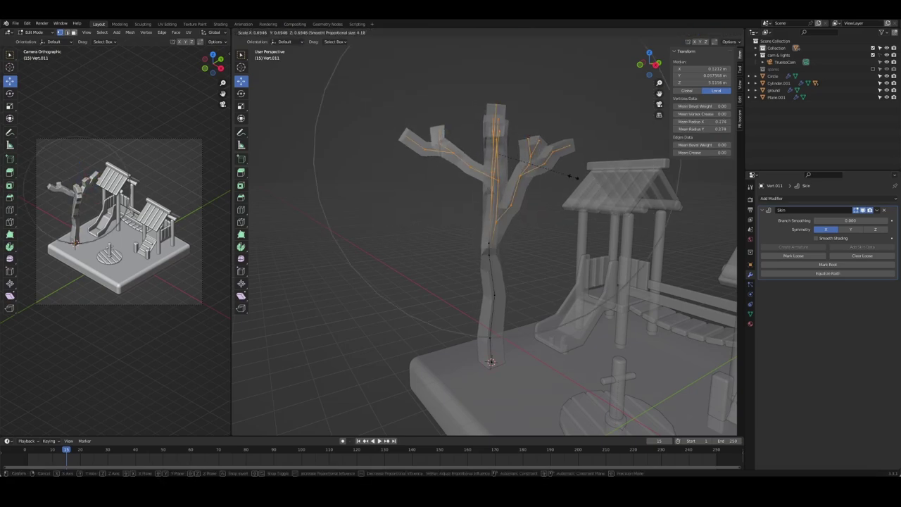
pyautogui.press('Return')
pyautogui.click(491, 364)
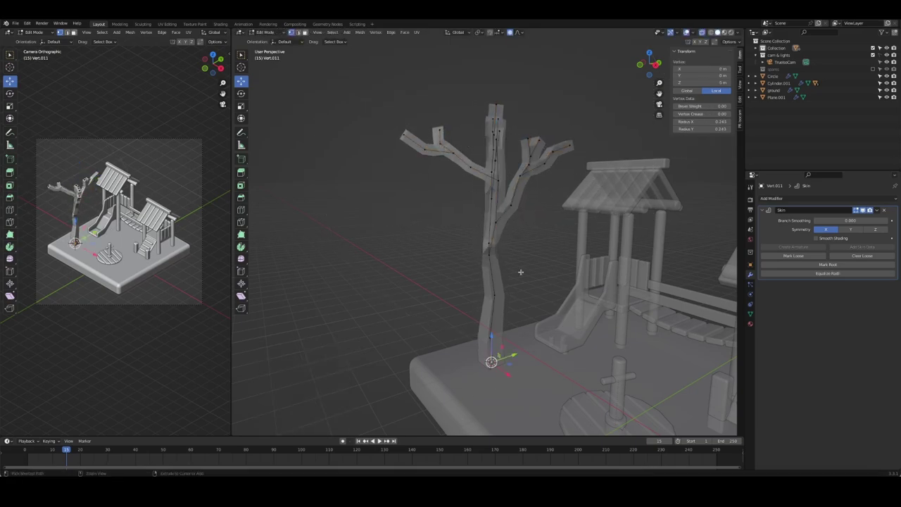
pyautogui.hotkey('ctrl', 'a')
pyautogui.press('Return')
pyautogui.moveTo(559, 282)
pyautogui.mouseDown(button='middle')
pyautogui.moveTo(582, 305)
pyautogui.moveTo(514, 369)
pyautogui.moveTo(501, 169)
pyautogui.mouseUp(button='middle')
pyautogui.hotkey('ctrl', 'a')
pyautogui.click(499, 369)
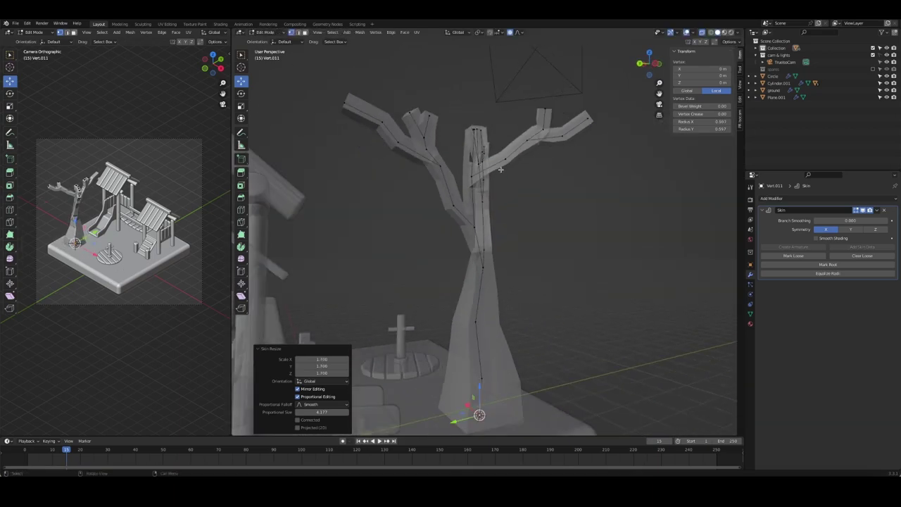
# - Thin the skin of the branches and upper trunk further
pyautogui.scroll(-3, 501, 169)
pyautogui.moveTo(368, 117); pyautogui.dragTo(670, 181)
pyautogui.hotkey('ctrl', 'a')
pyautogui.click(538, 182)
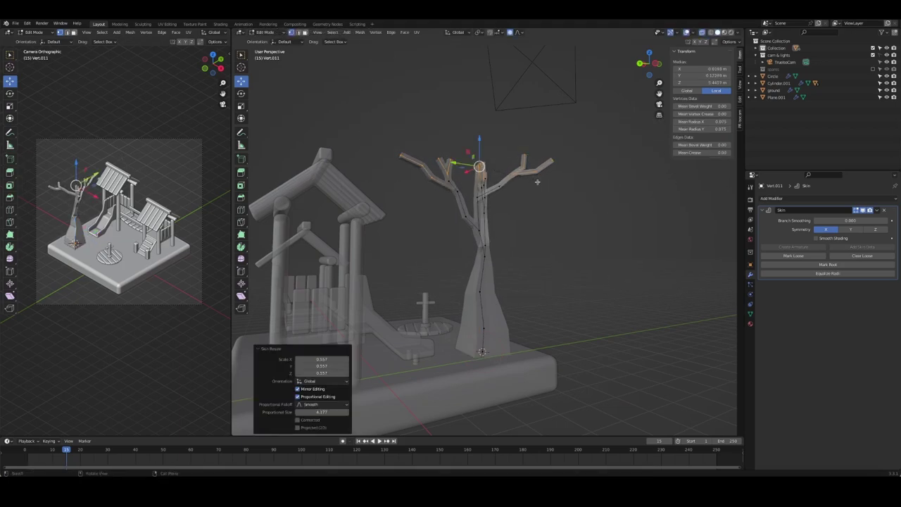
pyautogui.moveTo(370, 118); pyautogui.dragTo(638, 235)
pyautogui.press('s')
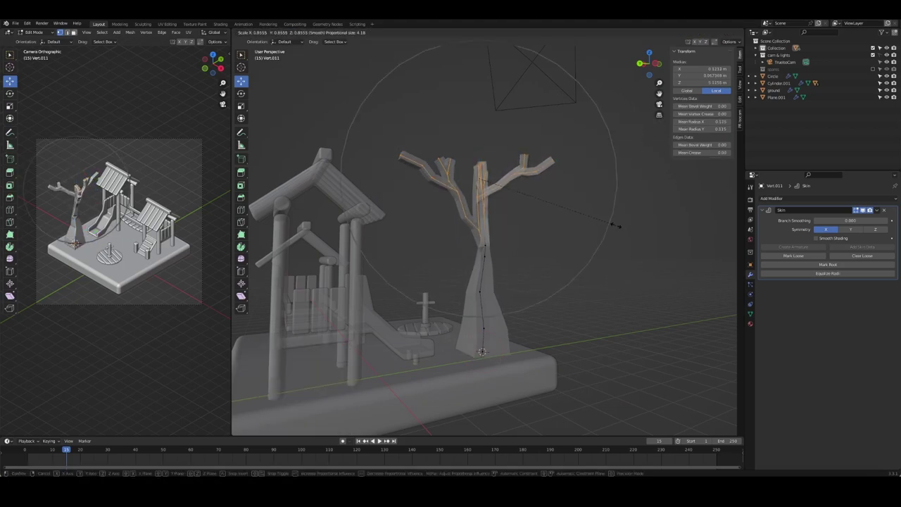
pyautogui.scroll(3, 638, 233)
pyautogui.scroll(-2, 640, 232)
pyautogui.scroll(1, 641, 229)
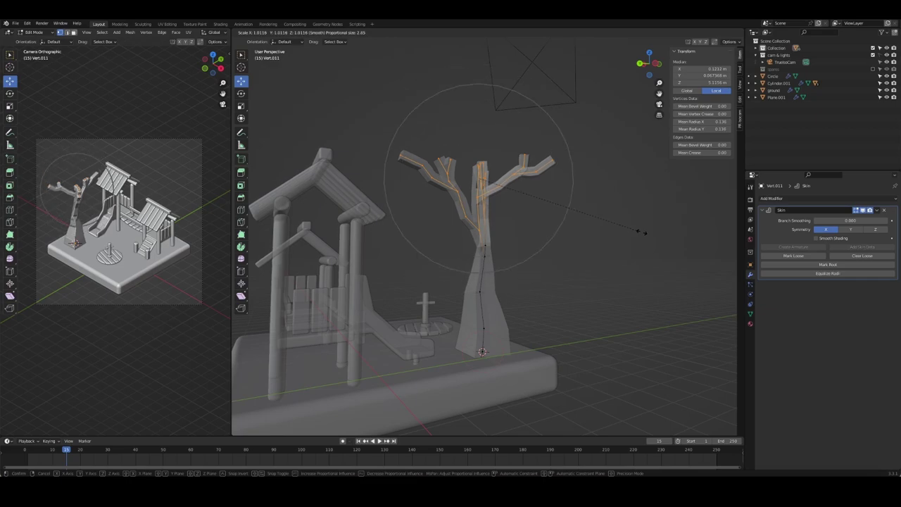
pyautogui.scroll(3, 550, 199)
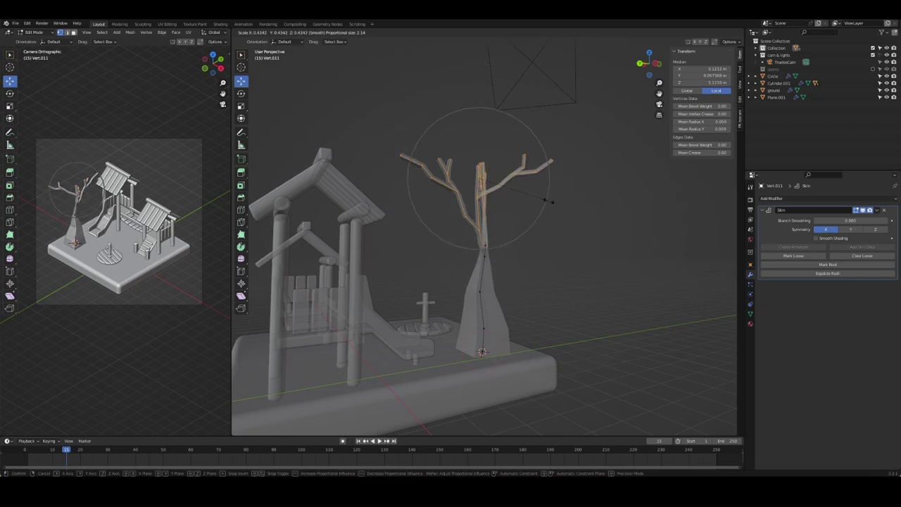
pyautogui.scroll(5, 546, 197)
pyautogui.click(546, 197)
# - Enlarge the trunk's root vertex again, leave Edit Mode and frame the tree
pyautogui.moveTo(546, 197)
pyautogui.mouseDown(button='middle')
pyautogui.moveTo(550, 222)
pyautogui.moveTo(493, 296)
pyautogui.mouseUp(button='middle')
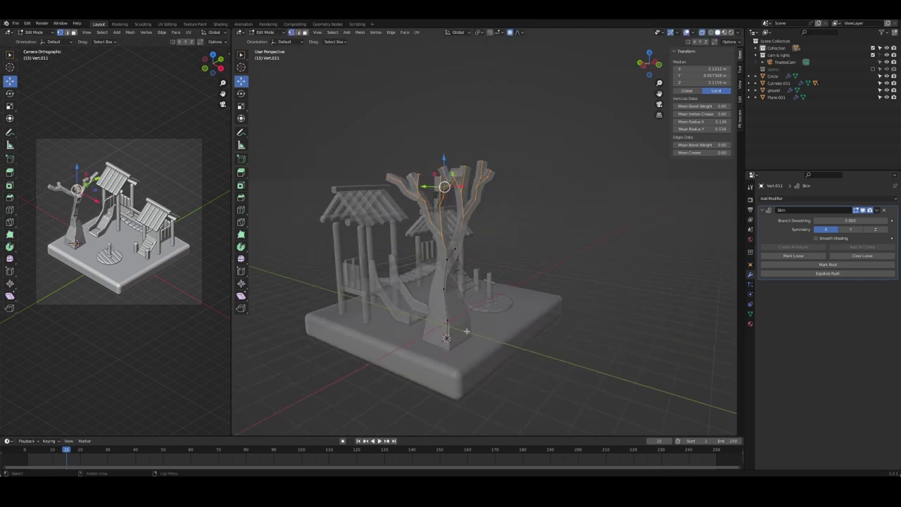
pyautogui.click(447, 338)
pyautogui.press('s')
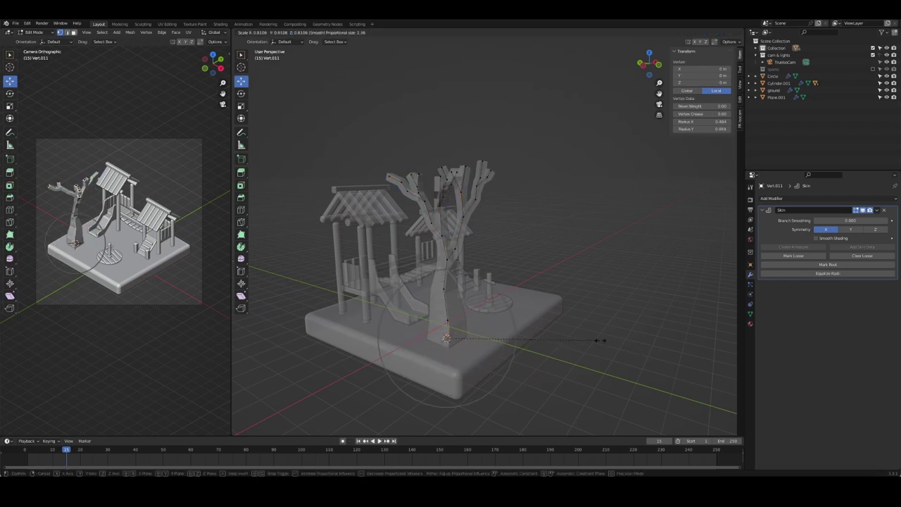
pyautogui.click(583, 333)
pyautogui.press('Tab')
pyautogui.press('KP_Decimal')
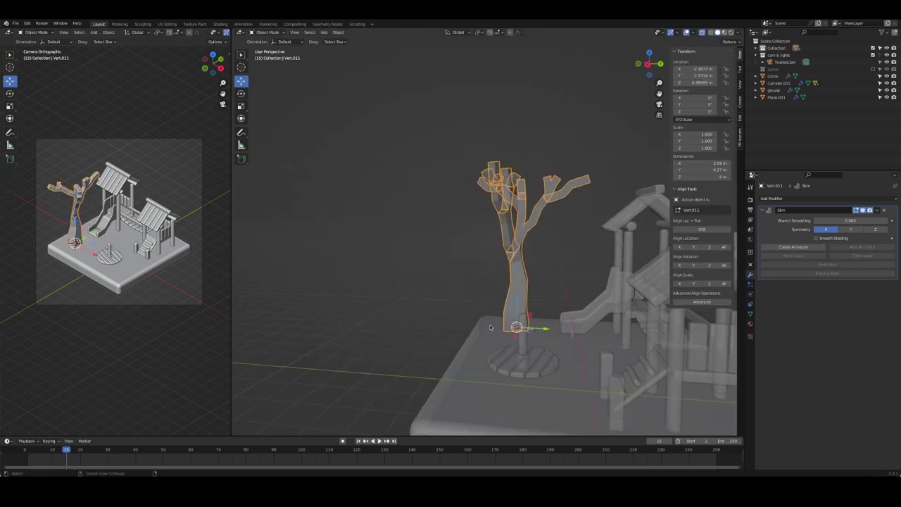
# - Orbit to a front-left view of the tree and enter Edit Mode with X-ray on
pyautogui.moveTo(487, 332)
pyautogui.mouseDown(button='middle')
pyautogui.moveTo(498, 280)
pyautogui.moveTo(378, 289)
pyautogui.mouseUp(button='middle')
pyautogui.scroll(-2, 378, 290)
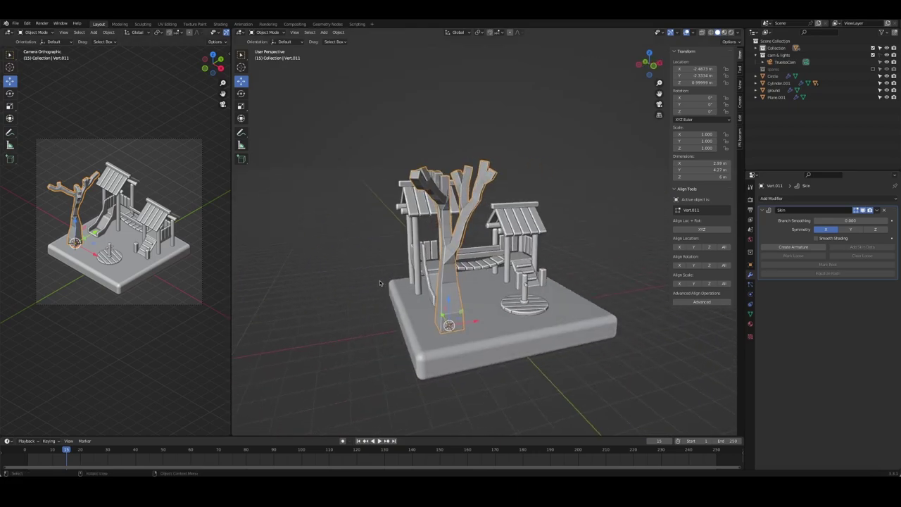
pyautogui.moveTo(386, 281); pyautogui.dragTo(417, 176, button='middle')
pyautogui.press('Tab')
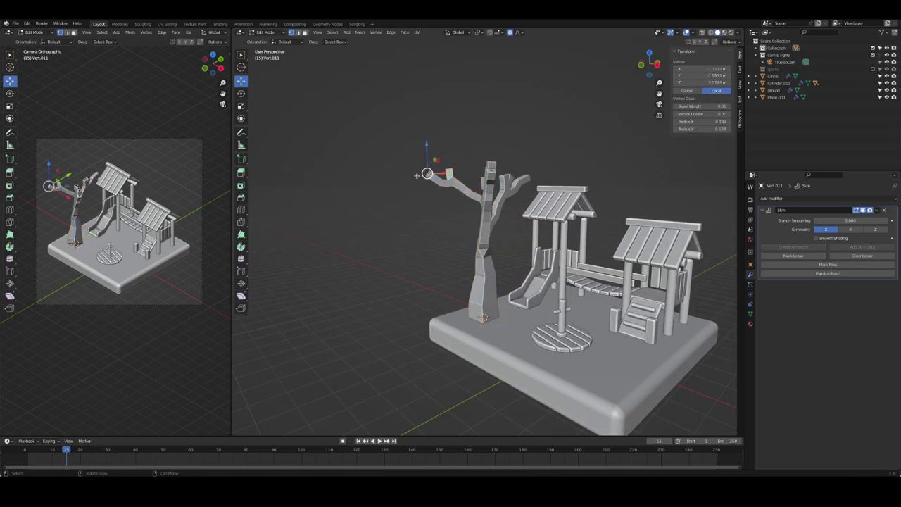
pyautogui.hotkey('alt', 'z')
# - Shrink the skin radius at two branch-tip vertices
pyautogui.hotkey('ctrl', 'a')
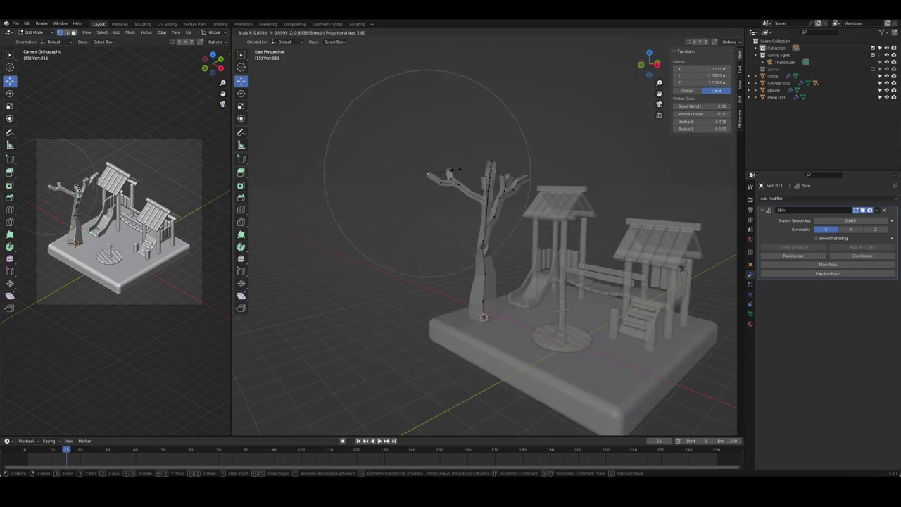
pyautogui.scroll(1, 460, 169)
pyautogui.scroll(-2, 461, 169)
pyautogui.click(443, 174)
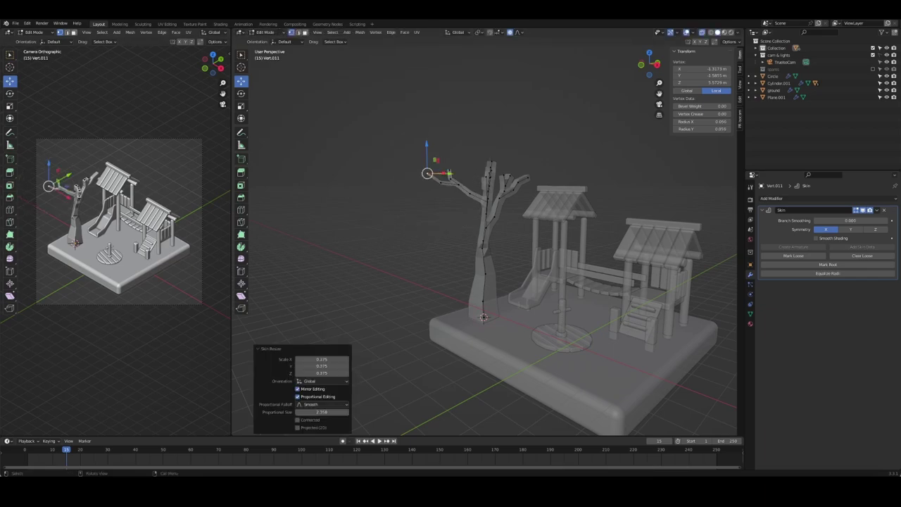
pyautogui.moveTo(449, 173); pyautogui.dragTo(439, 163, button='middle')
pyautogui.scroll(3, 464, 161)
pyautogui.click(588, 171)
pyautogui.hotkey('ctrl', 'a')
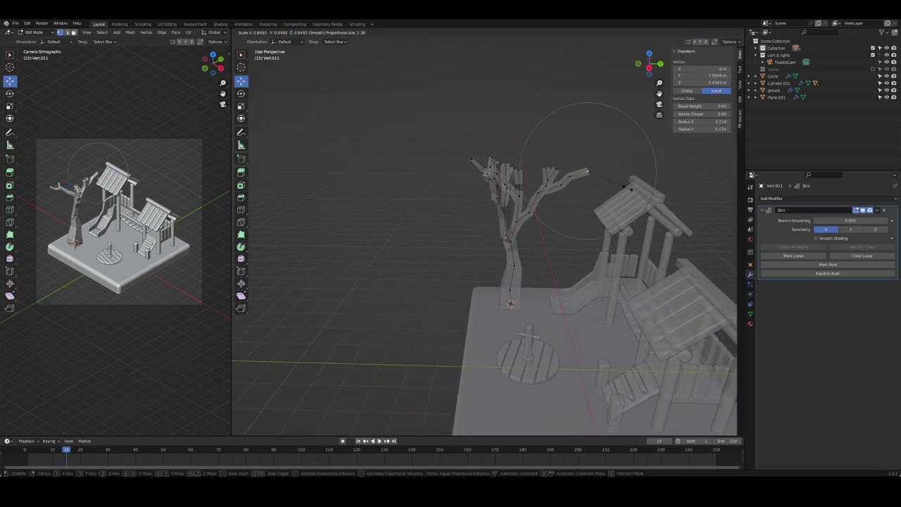
pyautogui.click(605, 180)
# - Thin the skin at more branch points around the tree
pyautogui.moveTo(605, 181)
pyautogui.mouseDown(button='middle')
pyautogui.moveTo(560, 192)
pyautogui.moveTo(542, 185)
pyautogui.mouseUp(button='middle')
pyautogui.click(556, 191)
pyautogui.hotkey('ctrl', 'a')
pyautogui.click(592, 192)
pyautogui.click(538, 184)
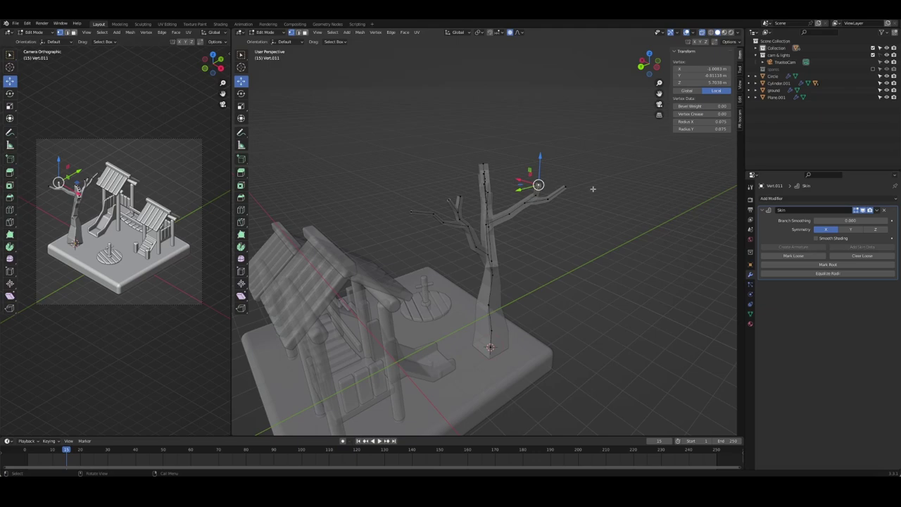
pyautogui.hotkey('ctrl', 'a')
pyautogui.click(539, 188)
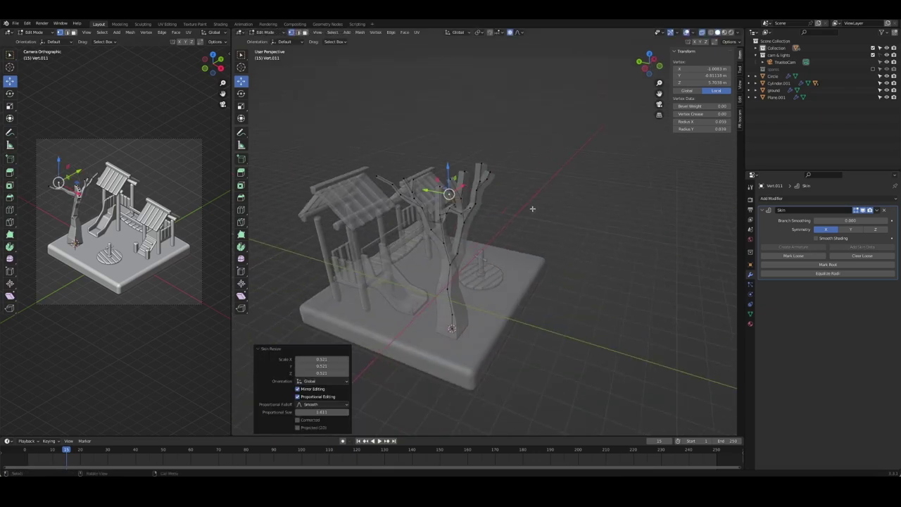
# - Thin the skin at two more upper tree vertices
pyautogui.moveTo(539, 188)
pyautogui.mouseDown(button='middle')
pyautogui.moveTo(465, 170)
pyautogui.moveTo(540, 174)
pyautogui.moveTo(390, 287)
pyautogui.moveTo(493, 254)
pyautogui.mouseUp(button='middle')
pyautogui.click(466, 170)
pyautogui.hotkey('ctrl', 'a')
pyautogui.click(486, 169)
pyautogui.click(481, 161)
pyautogui.hotkey('ctrl', 'a')
pyautogui.click(509, 167)
# - Raise a trunk vertex vertically with proportional falloff
pyautogui.press('Tab')
pyautogui.press('Tab')
pyautogui.scroll(4, 560, 270)
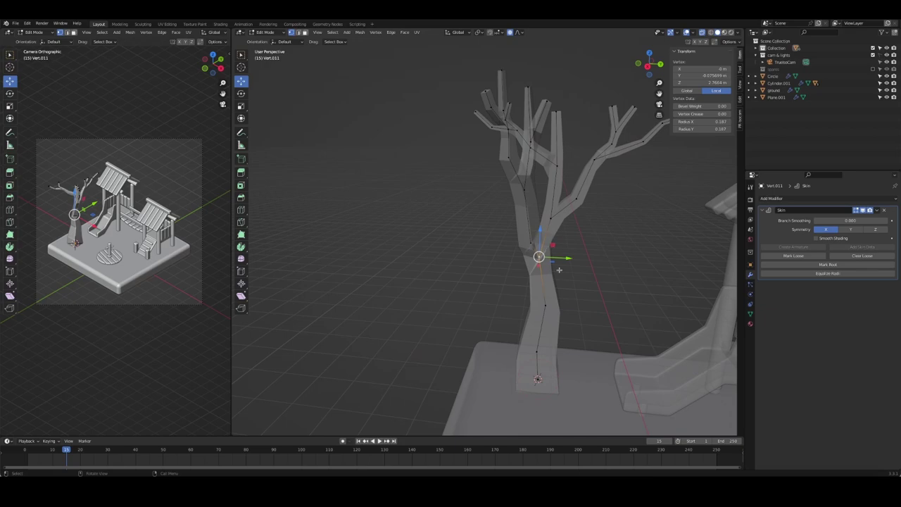
pyautogui.press('g')
pyautogui.hotkey('shift', 'z')
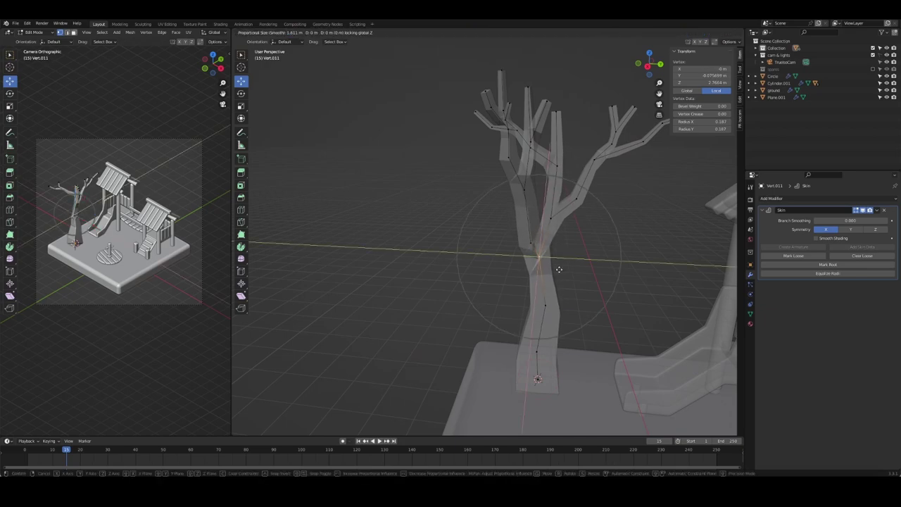
pyautogui.click(562, 270)
pyautogui.scroll(-5, 535, 285)
pyautogui.press('Tab')
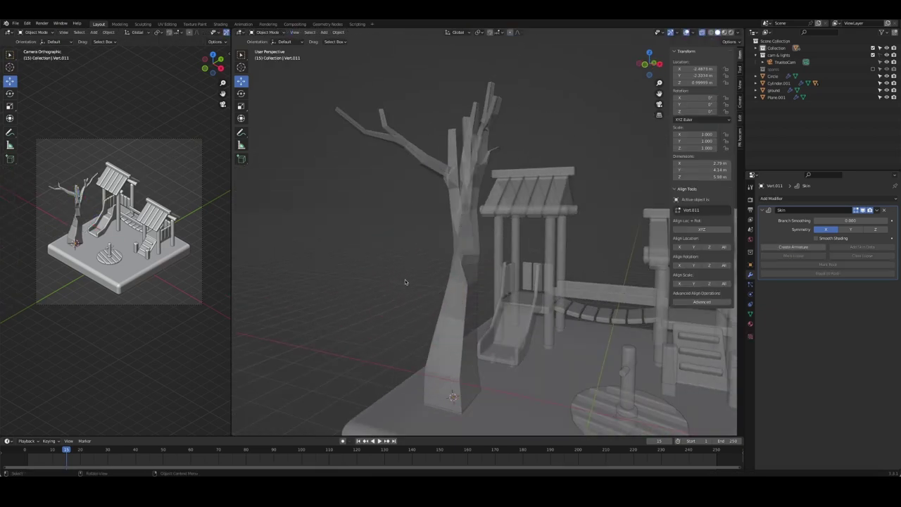
pyautogui.moveTo(404, 290); pyautogui.dragTo(440, 289, button='middle')
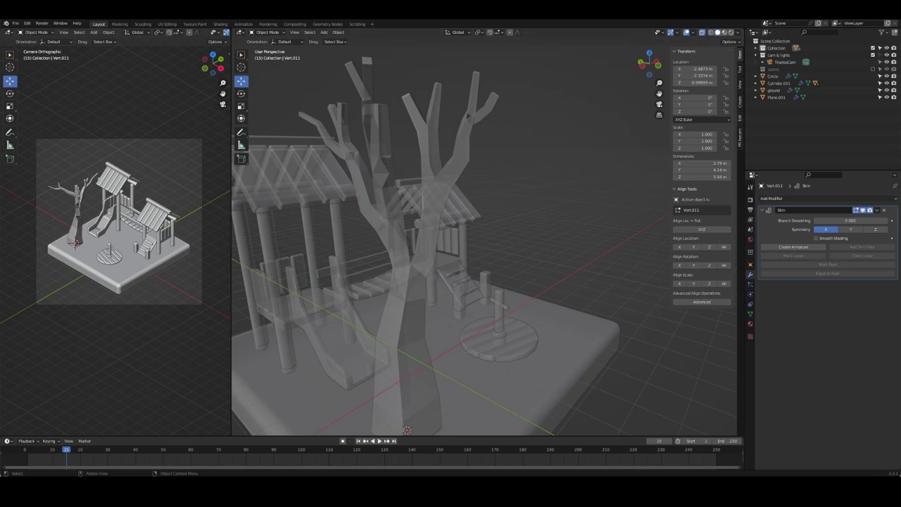
pyautogui.moveTo(304, 274)
pyautogui.mouseDown(button='middle')
pyautogui.moveTo(431, 253)
pyautogui.moveTo(423, 256)
pyautogui.moveTo(448, 278)
pyautogui.mouseUp(button='middle')
pyautogui.click(510, 232)
pyautogui.scroll(3, 422, 255)
pyautogui.click(468, 267)
pyautogui.scroll(2, 402, 276)
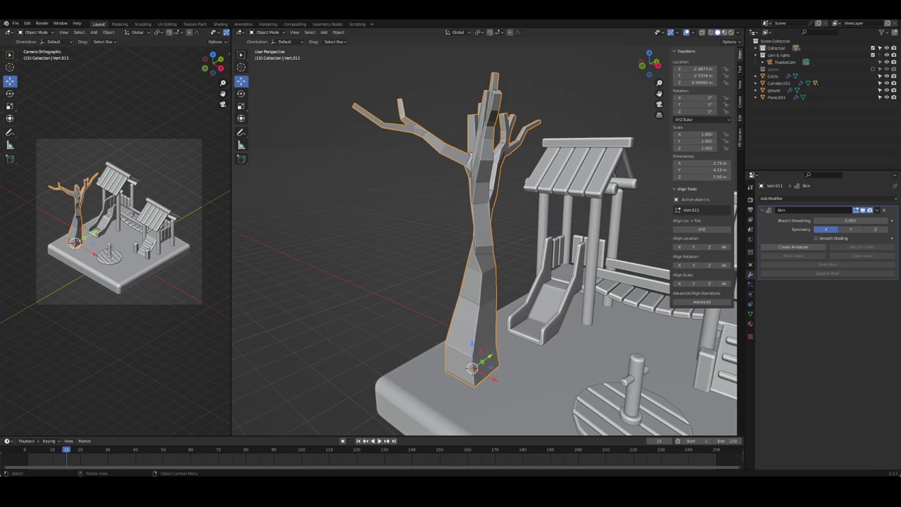
pyautogui.moveTo(354, 250); pyautogui.dragTo(435, 259, button='middle')
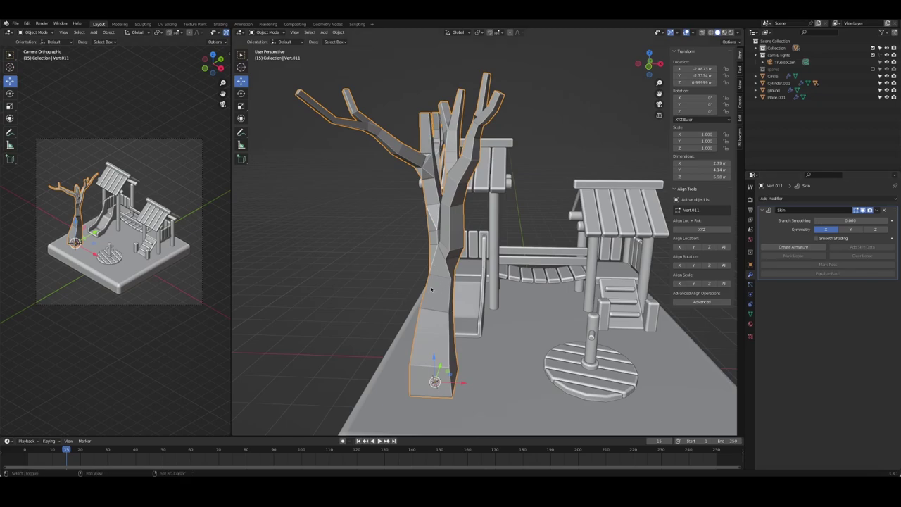
# - Duplicate the tree and give it a level 2 Subdivision modifier
pyautogui.hotkey('shift', 'd')
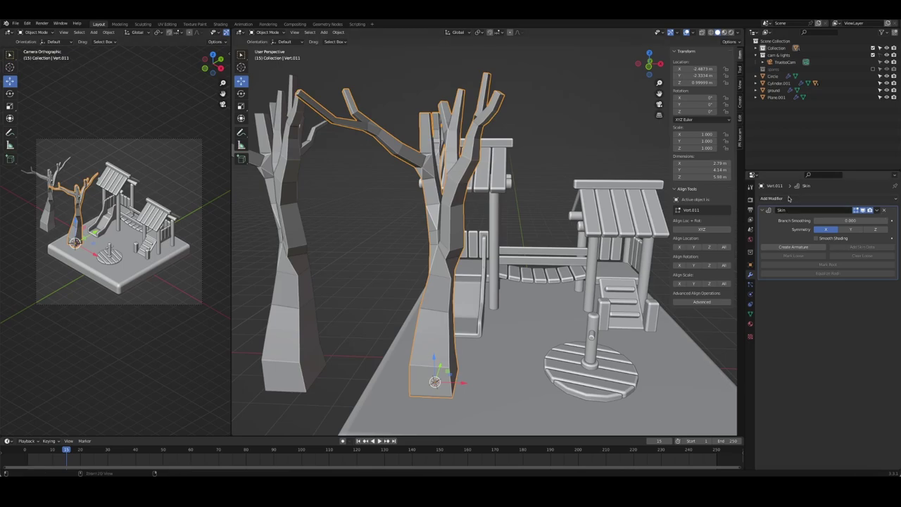
pyautogui.hotkey('ctrl', '2')
pyautogui.moveTo(450, 212)
pyautogui.mouseDown(button='middle')
pyautogui.moveTo(487, 216)
pyautogui.moveTo(438, 214)
pyautogui.mouseUp(button='middle')
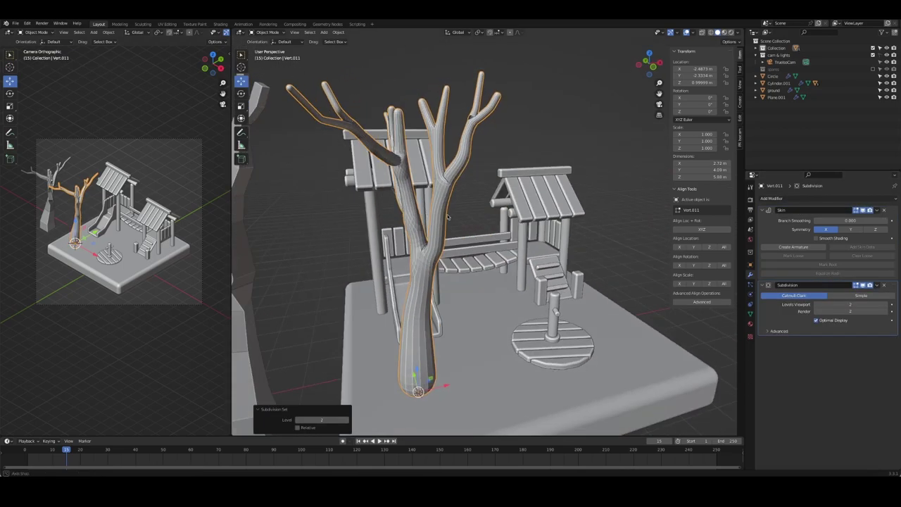
pyautogui.moveTo(560, 261); pyautogui.dragTo(557, 227, button='middle')
# - Shade the tree smooth, reselect it and isolate it in Local view
pyautogui.rightClick(556, 227)
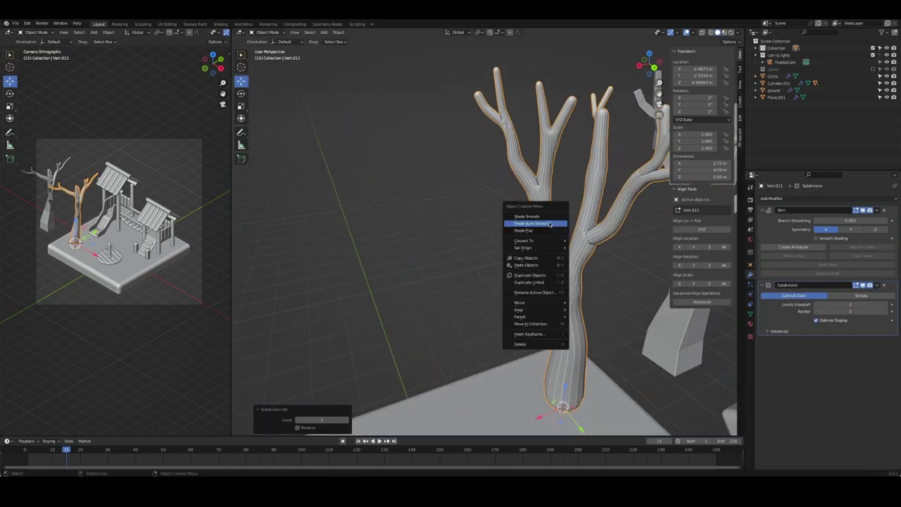
pyautogui.click(539, 219)
pyautogui.click(486, 267)
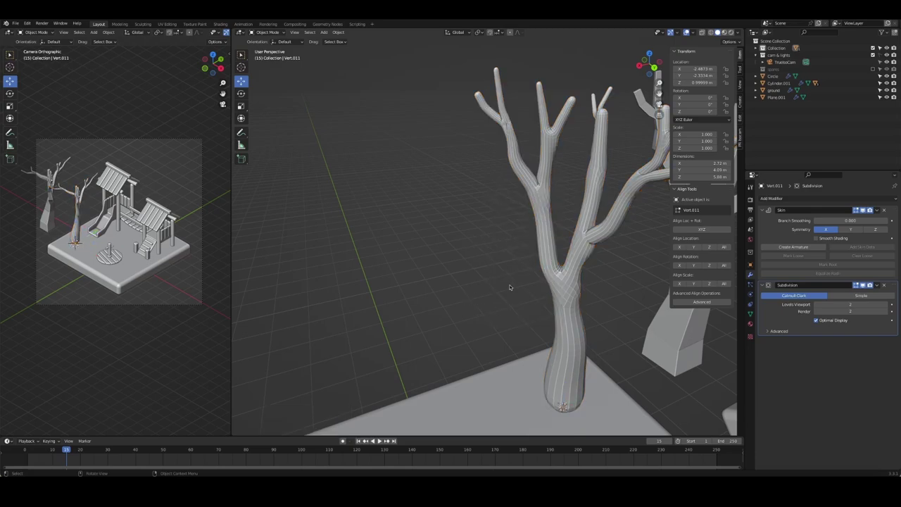
pyautogui.click(558, 303)
pyautogui.rightClick(558, 303)
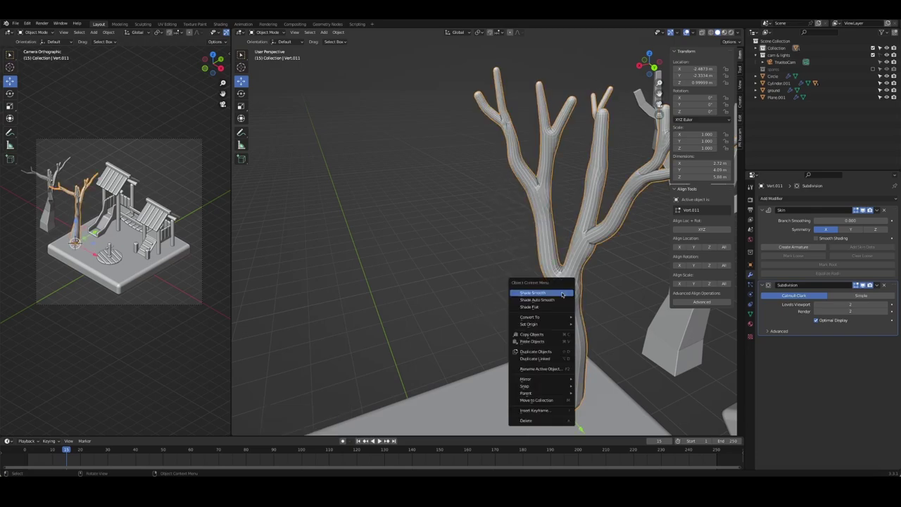
pyautogui.click(520, 282)
pyautogui.click(560, 281)
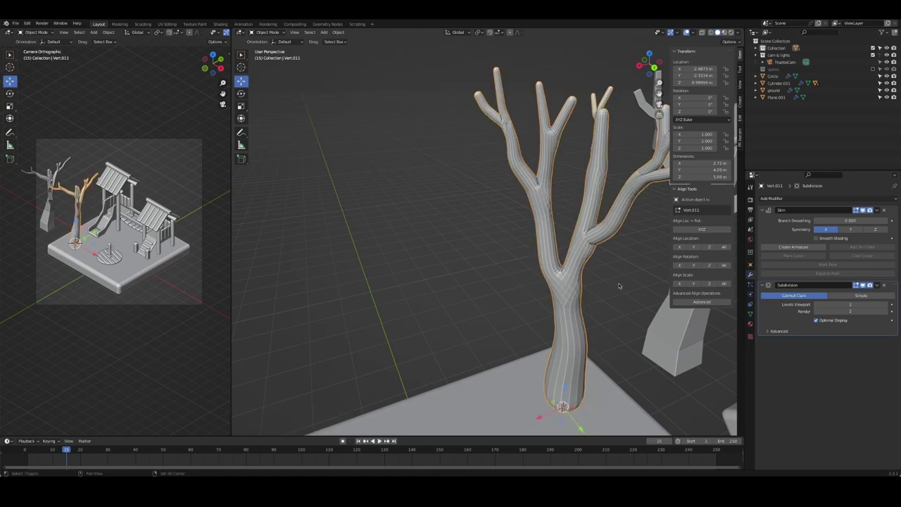
pyautogui.moveTo(559, 281)
pyautogui.mouseDown(button='middle')
pyautogui.moveTo(564, 249)
pyautogui.moveTo(507, 155)
pyautogui.mouseUp(button='middle')
pyautogui.press('KP_Divide')
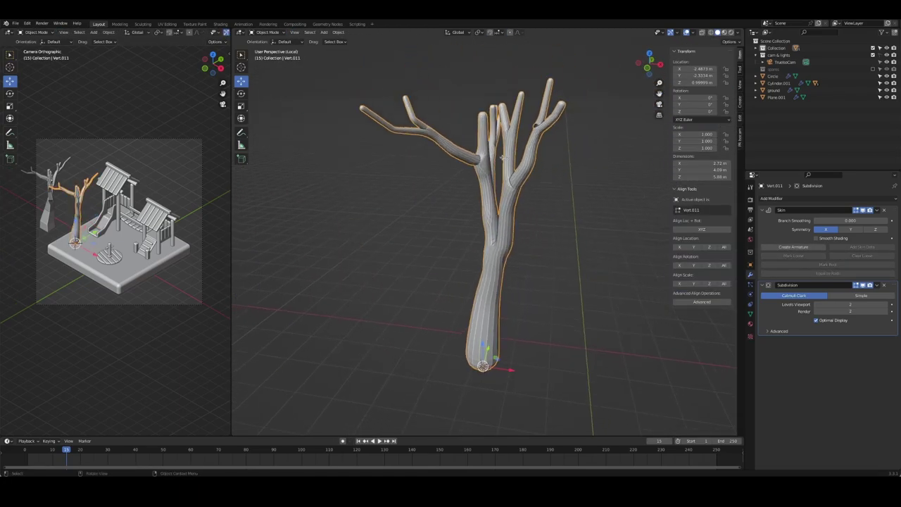
# - Resize skin at upper trunk vertices, shift one, and thin its skin to 0.733
pyautogui.press('Tab')
pyautogui.click(484, 164)
pyautogui.scroll(5, 485, 165)
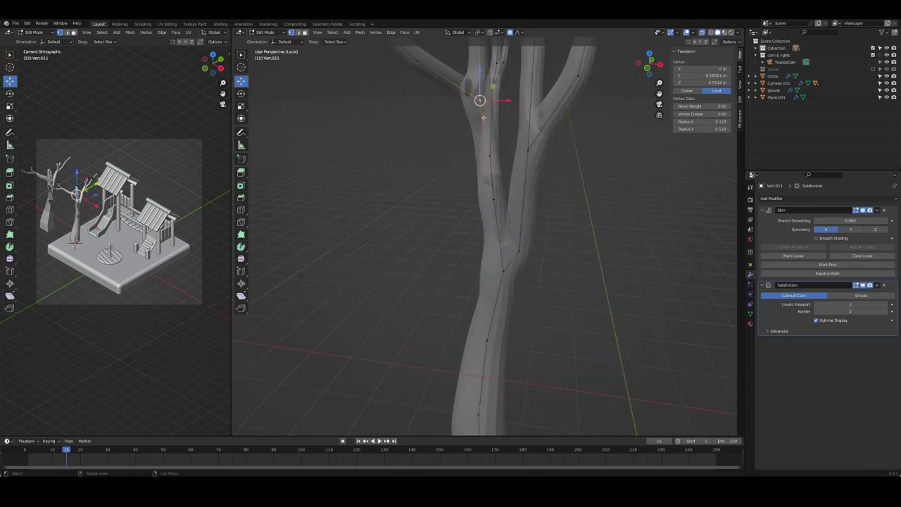
pyautogui.hotkey('ctrl', 'a')
pyautogui.click(521, 140)
pyautogui.click(529, 151)
pyautogui.hotkey('ctrl', 'a')
pyautogui.press('Escape')
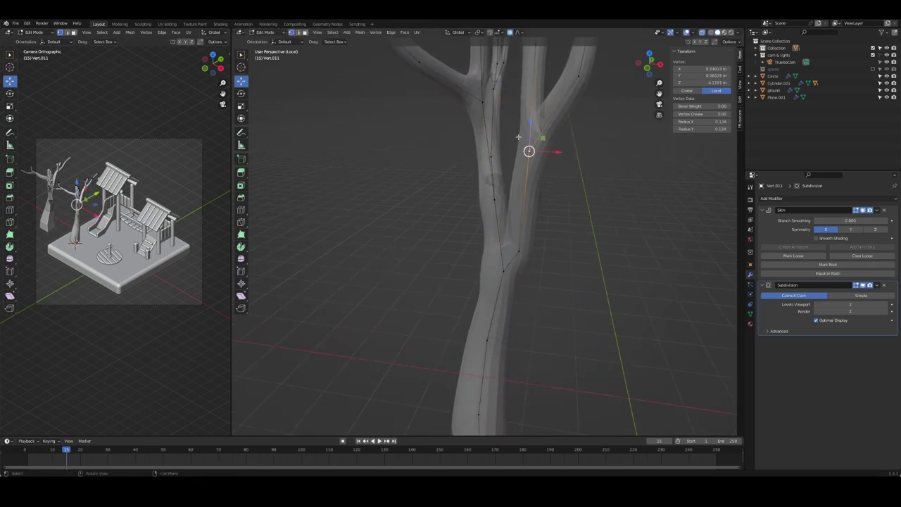
pyautogui.press('g')
pyautogui.click(535, 148)
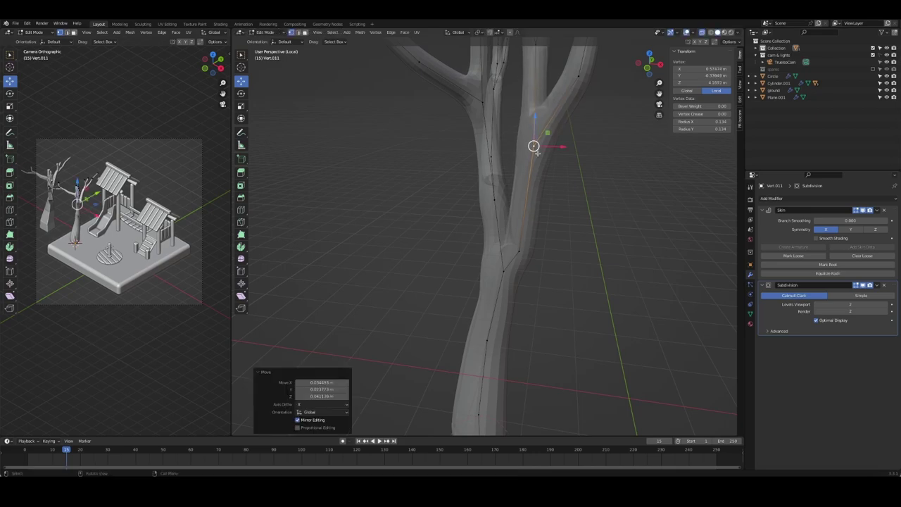
pyautogui.hotkey('ctrl', 'a')
pyautogui.click(535, 149)
# - Thicken the skin at the selected trunk vertex
pyautogui.moveTo(535, 150); pyautogui.dragTo(450, 211, button='middle')
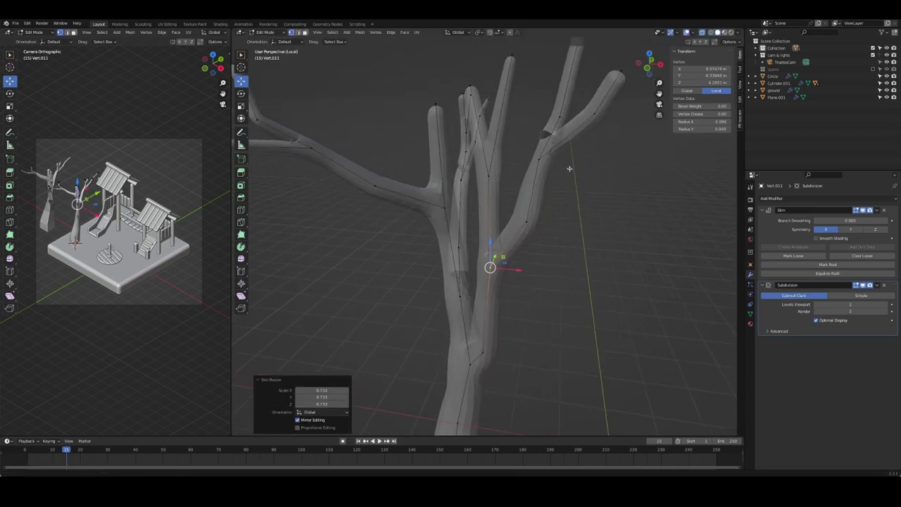
pyautogui.scroll(-3, 450, 211)
pyautogui.scroll(3, 418, 158)
pyautogui.moveTo(418, 159); pyautogui.dragTo(428, 148, button='middle')
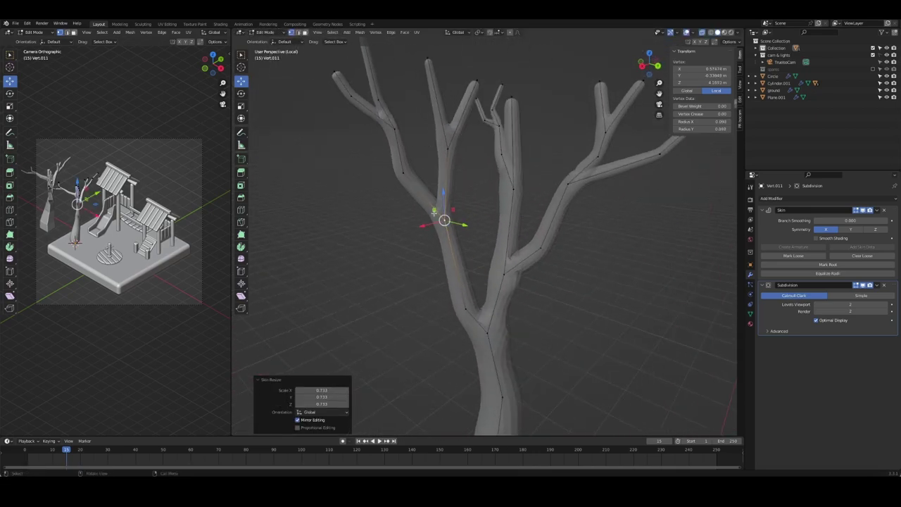
pyautogui.click(445, 221)
pyautogui.moveTo(468, 222); pyautogui.dragTo(507, 227, button='middle')
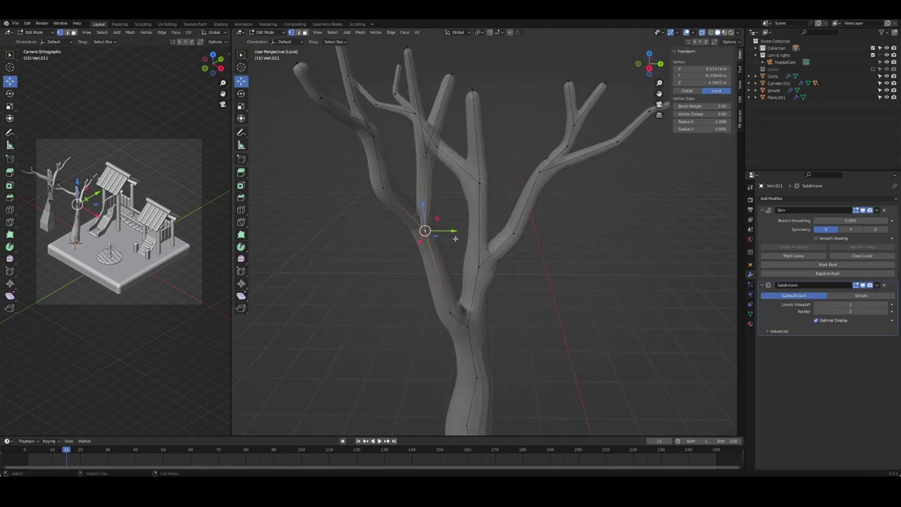
pyautogui.hotkey('ctrl', 'a')
pyautogui.click(455, 238)
# - Resize a higher branch's skin and reposition a lower trunk vertex
pyautogui.click(383, 187)
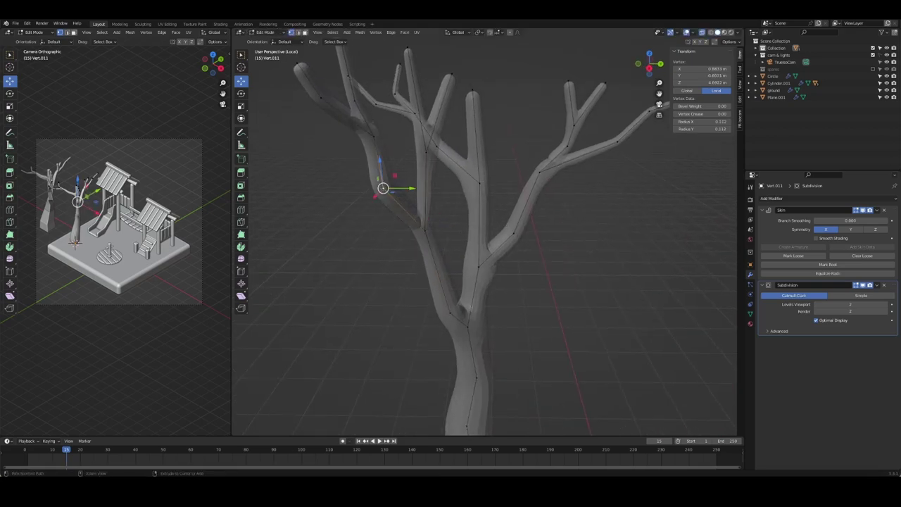
pyautogui.hotkey('ctrl', 'a')
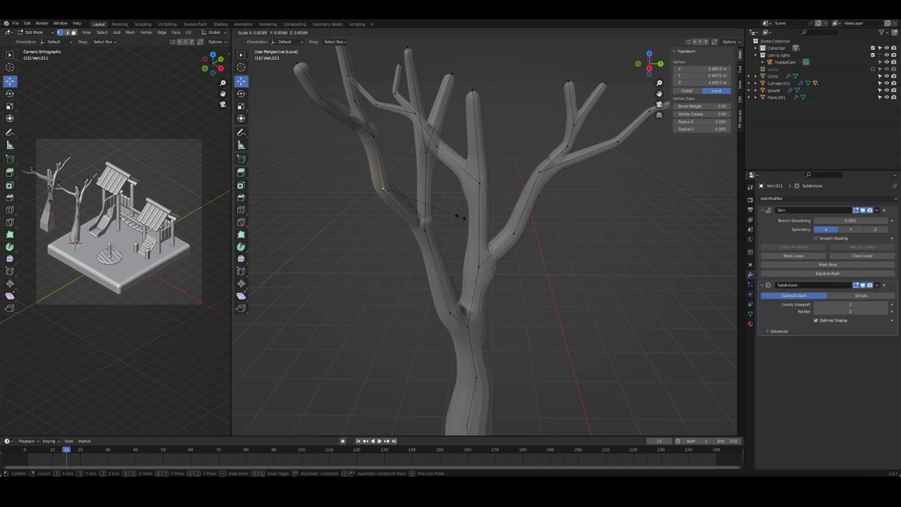
pyautogui.click(462, 218)
pyautogui.click(424, 229)
pyautogui.press('g')
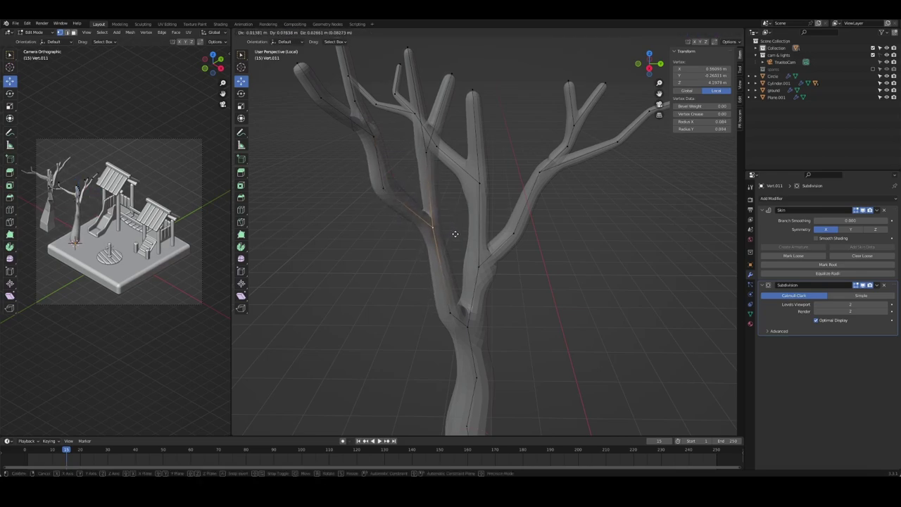
pyautogui.click(455, 234)
# - Deselect, leave Edit Mode, and zoom in close on the branches
pyautogui.moveTo(543, 251)
pyautogui.mouseDown(button='middle')
pyautogui.moveTo(540, 261)
pyautogui.moveTo(569, 184)
pyautogui.mouseUp(button='middle')
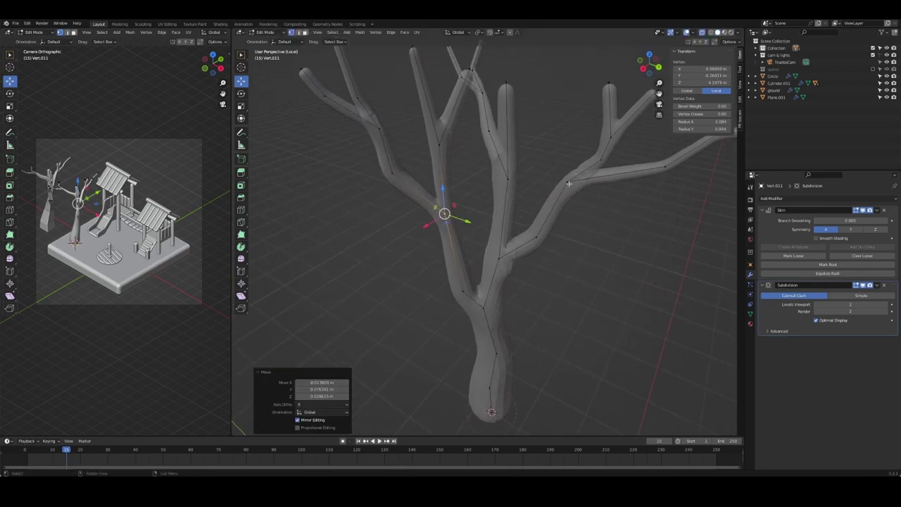
pyautogui.click(569, 184)
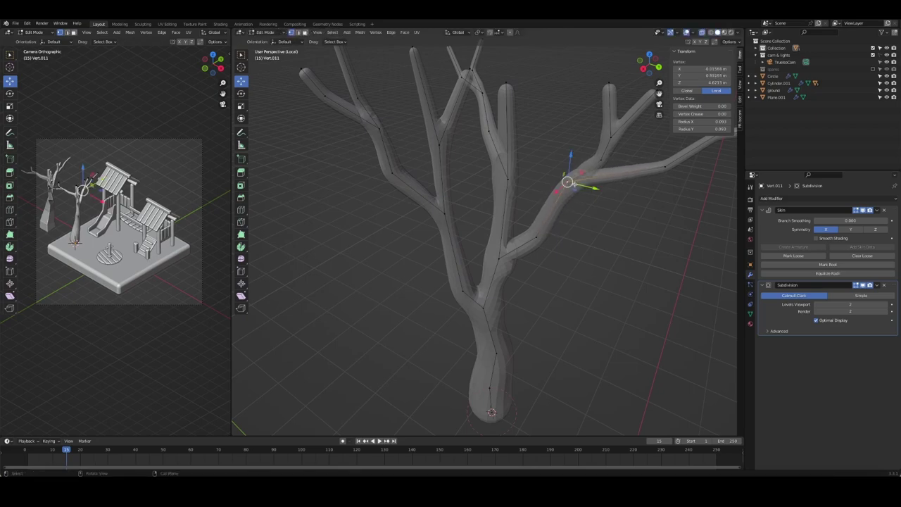
pyautogui.moveTo(569, 184); pyautogui.dragTo(582, 258, button='middle')
pyautogui.click(582, 258)
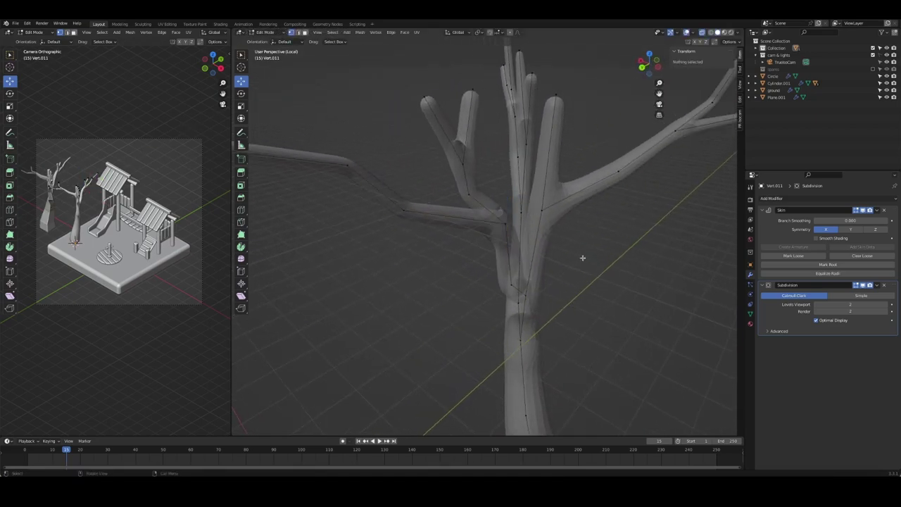
pyautogui.press('Tab')
pyautogui.scroll(-3, 578, 226)
pyautogui.scroll(-3, 576, 190)
pyautogui.scroll(-1, 574, 165)
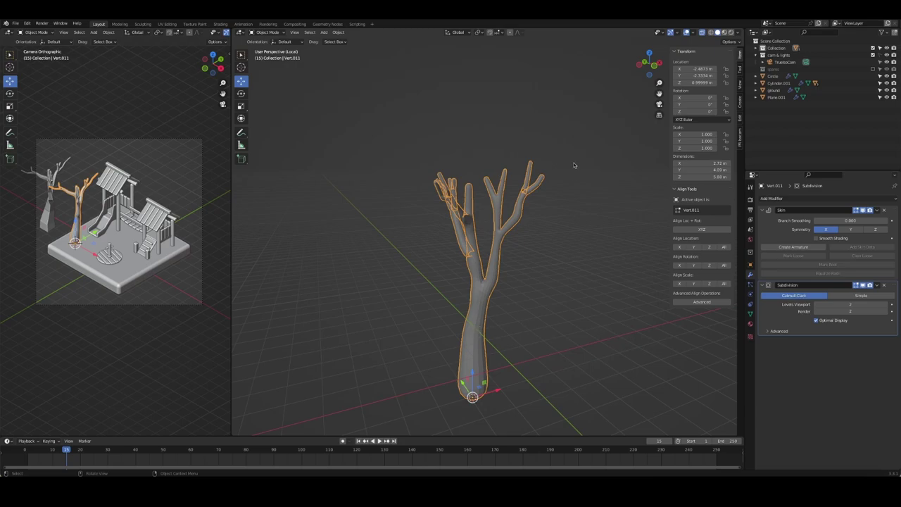
pyautogui.scroll(5, 574, 165)
pyautogui.moveTo(574, 164)
pyautogui.mouseDown(button='middle')
pyautogui.moveTo(533, 212)
pyautogui.moveTo(591, 208)
pyautogui.mouseUp(button='middle')
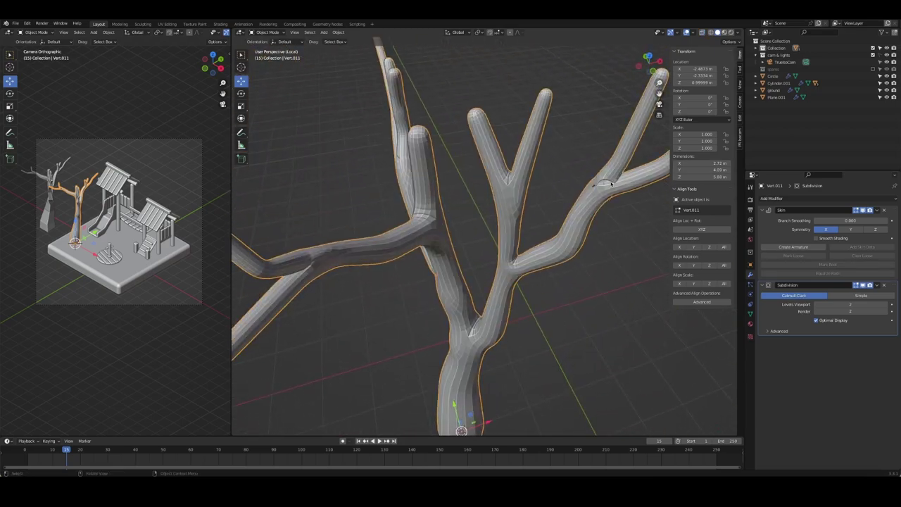
# - Move three branch vertices, including a branch tip, to bend the limbs into new positions
pyautogui.press('Tab')
pyautogui.hotkey('alt', 'a')
pyautogui.click(587, 196)
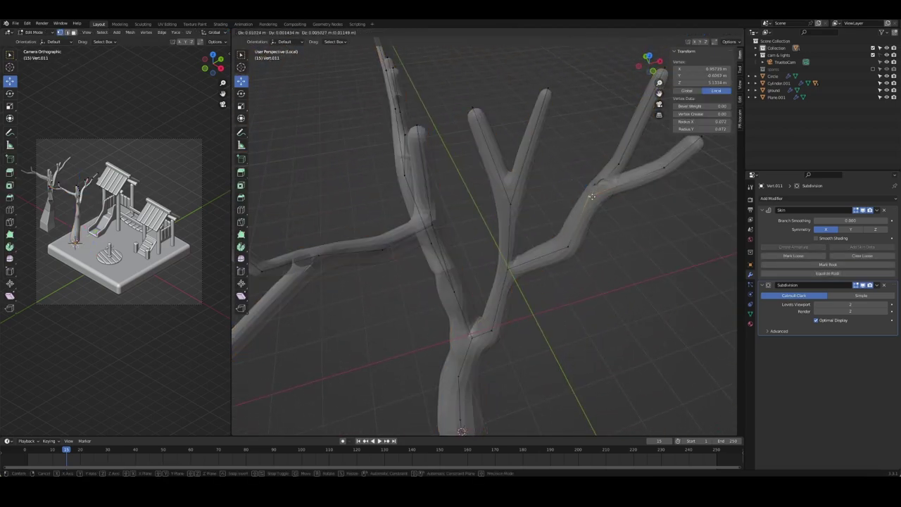
pyautogui.press('g')
pyautogui.click(604, 184)
pyautogui.click(664, 167)
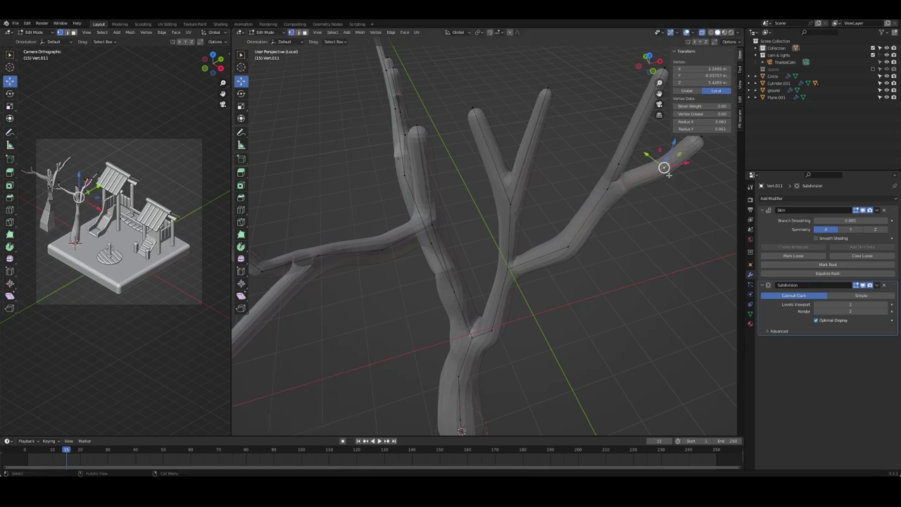
pyautogui.press('g')
pyautogui.click(672, 189)
pyautogui.moveTo(667, 177); pyautogui.dragTo(583, 181, button='middle')
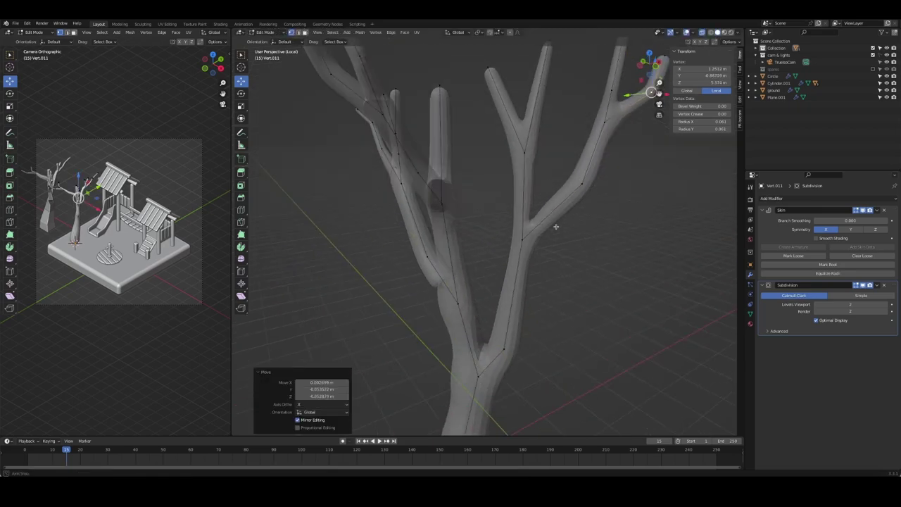
pyautogui.click(583, 181)
pyautogui.press('g')
pyautogui.click(581, 190)
# - Make the upper branch thicker, discarding an oversized bulge at the lower fork
pyautogui.hotkey('ctrl', 'a')
pyautogui.click(616, 221)
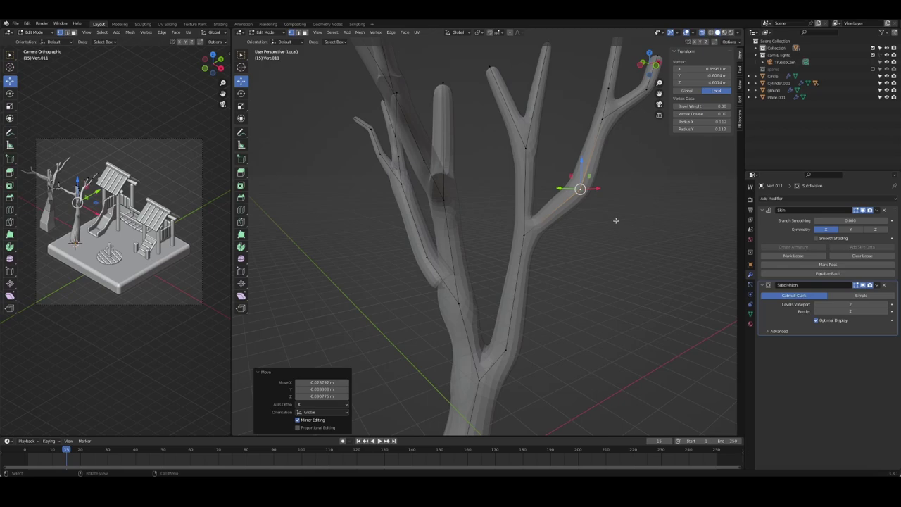
pyautogui.hotkey('ctrl', 'a')
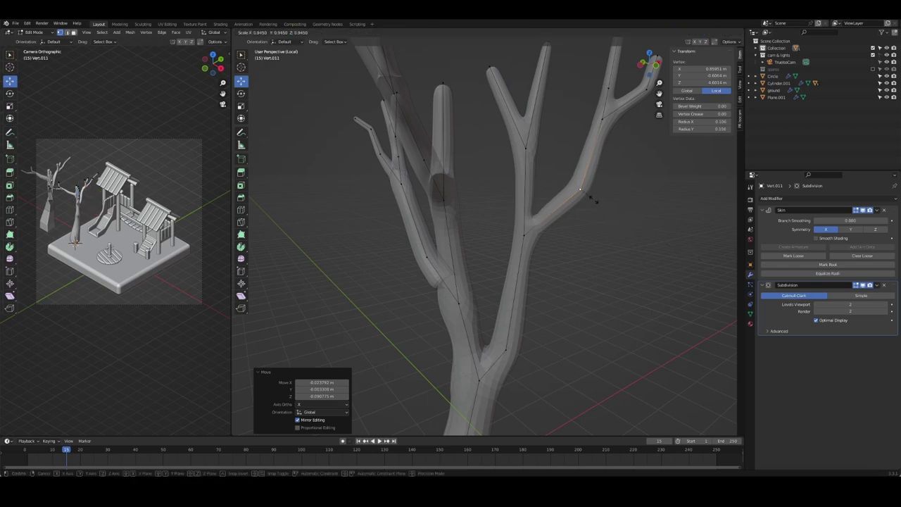
pyautogui.click(591, 192)
pyautogui.click(560, 248)
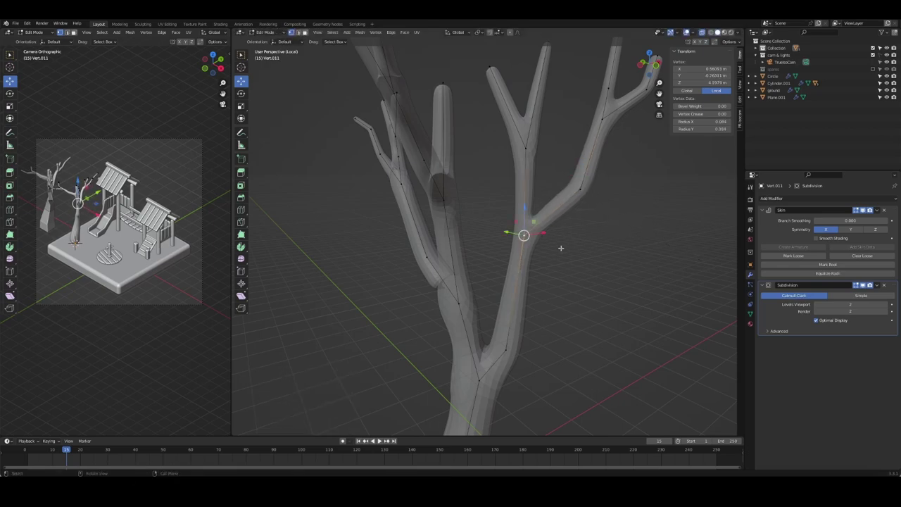
pyautogui.moveTo(561, 248); pyautogui.dragTo(486, 303, button='middle')
pyautogui.hotkey('ctrl', 'a')
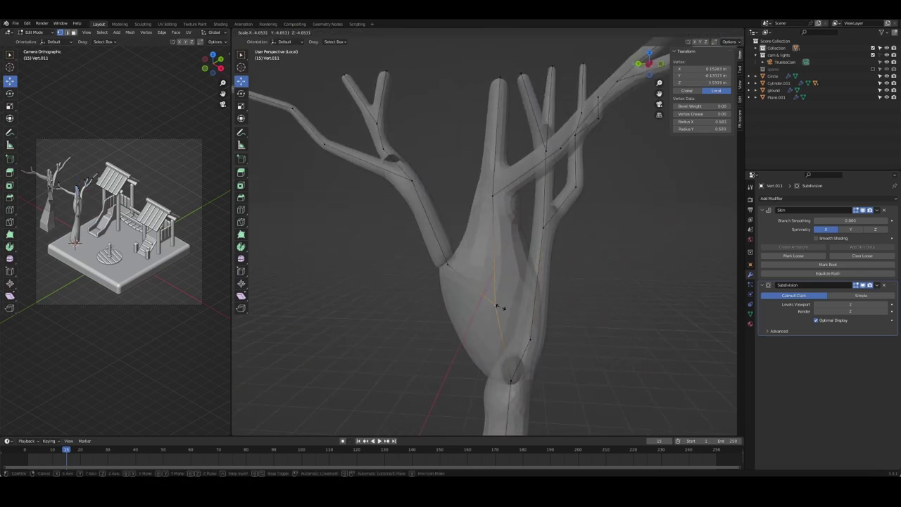
pyautogui.press('Escape')
# - Slide the left fork and other branch vertices horizontally (Shift+Z), then clear the selection
pyautogui.click(448, 264)
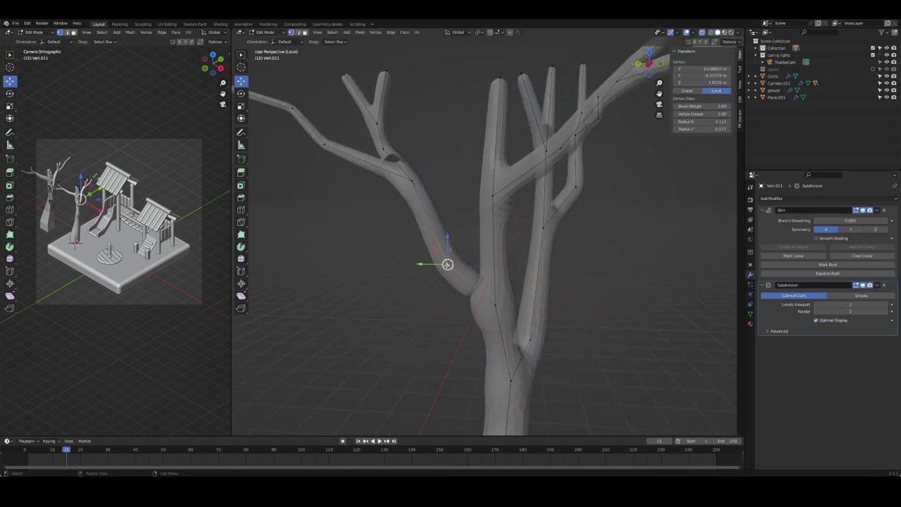
pyautogui.press('g')
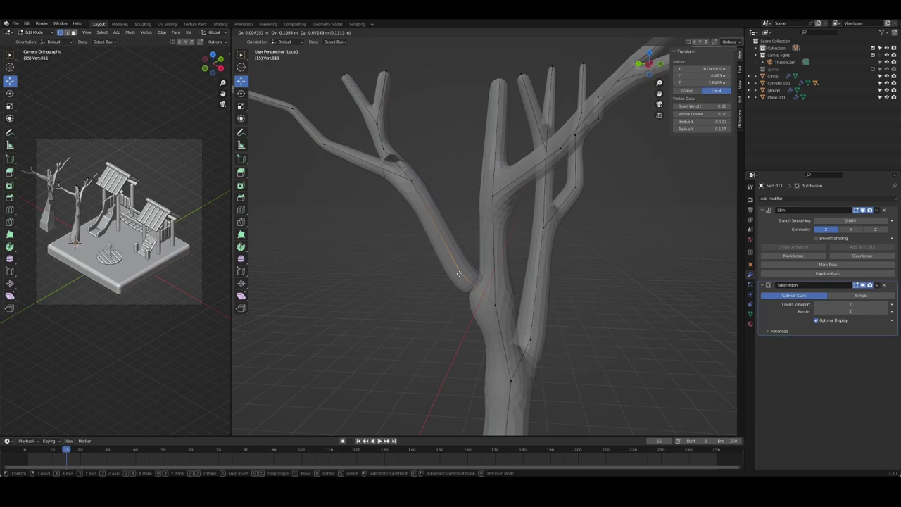
pyautogui.hotkey('shift', 'z')
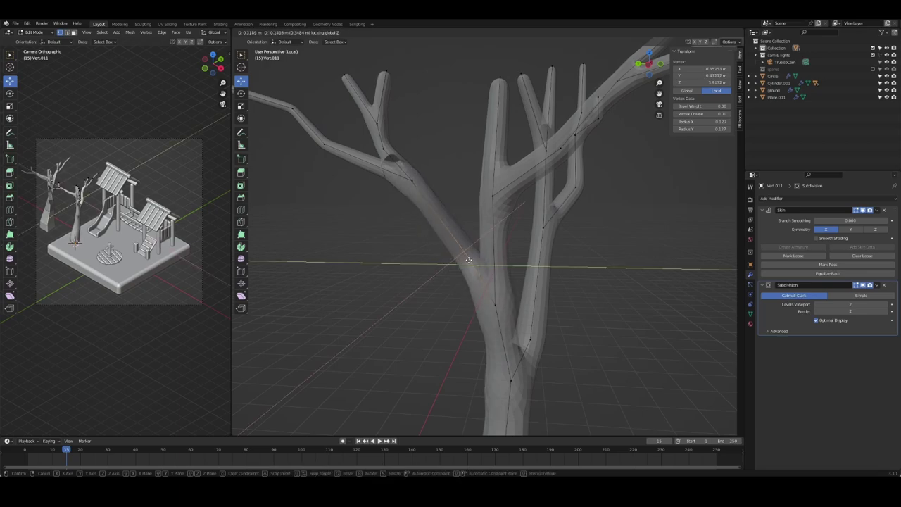
pyautogui.click(468, 261)
pyautogui.moveTo(469, 258); pyautogui.dragTo(460, 213, button='middle')
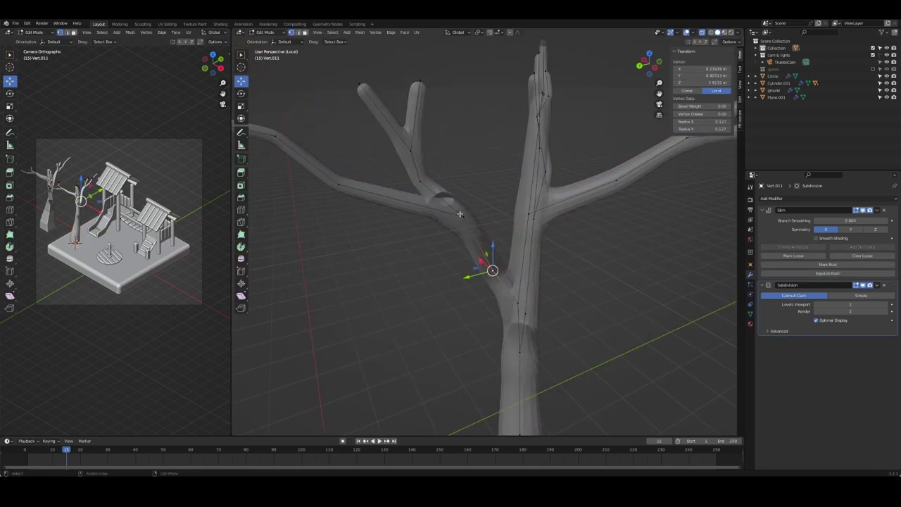
pyautogui.press('g')
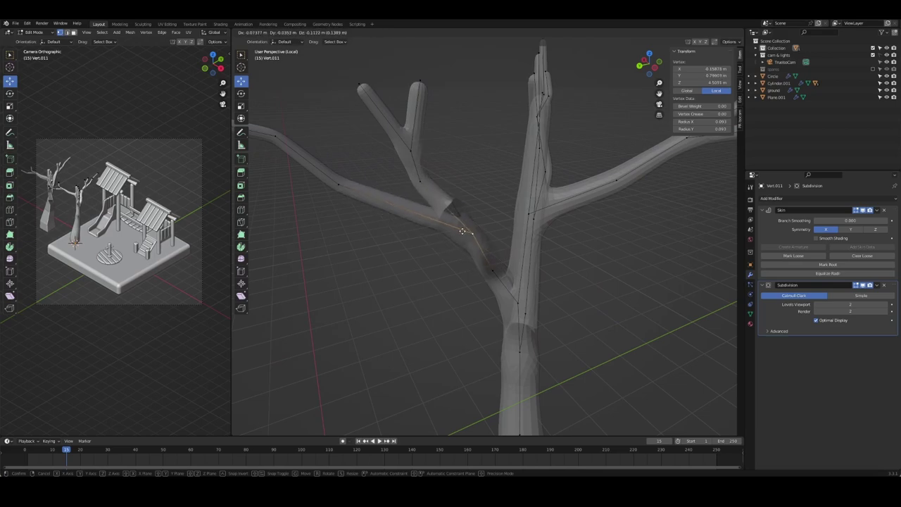
pyautogui.hotkey('shift', 'z')
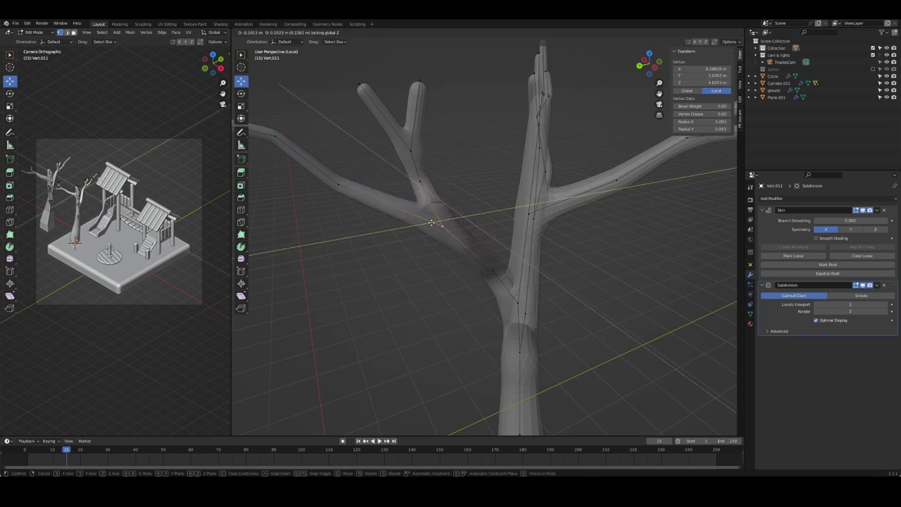
pyautogui.click(432, 219)
pyautogui.moveTo(438, 216); pyautogui.dragTo(588, 161, button='middle')
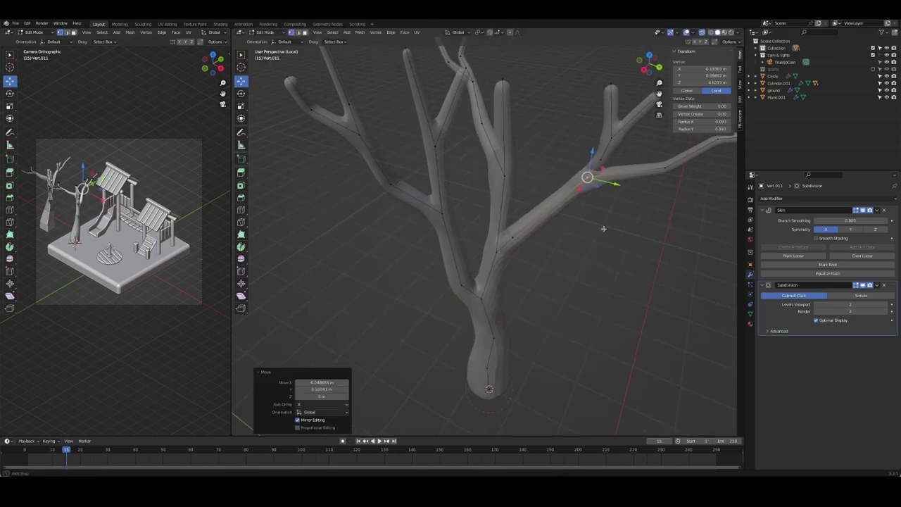
pyautogui.press('g')
pyautogui.click(588, 161)
pyautogui.hotkey('alt', 'a')
pyautogui.moveTo(604, 227)
pyautogui.mouseDown(button='middle')
pyautogui.moveTo(556, 233)
pyautogui.moveTo(514, 165)
pyautogui.moveTo(356, 114)
pyautogui.moveTo(331, 135)
pyautogui.mouseUp(button='middle')
# - Thin the left, middle and right branch tips with Ctrl+A skin resize
pyautogui.click(339, 105)
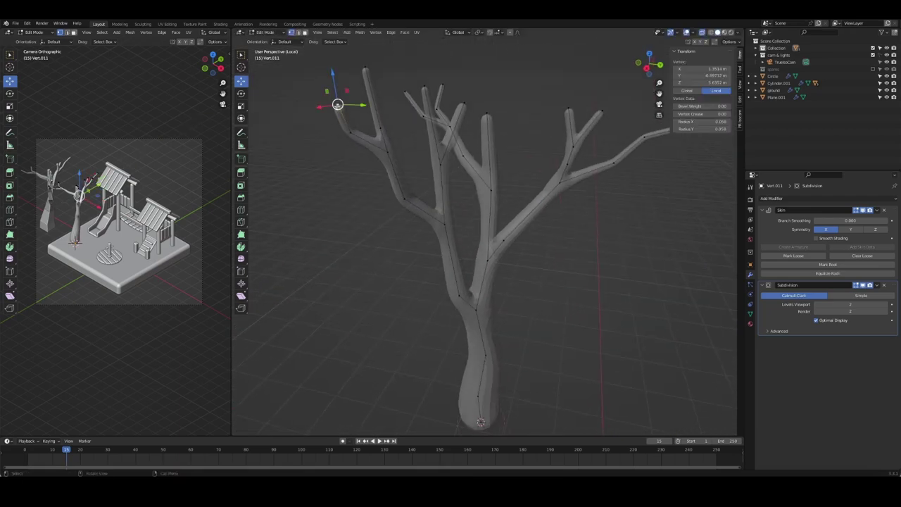
pyautogui.hotkey('ctrl', 'a')
pyautogui.click(350, 96)
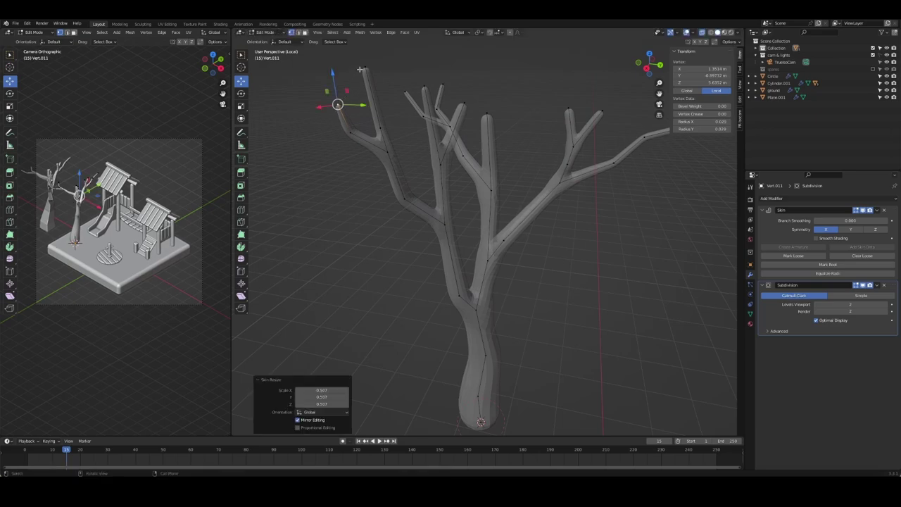
pyautogui.click(362, 66)
pyautogui.moveTo(362, 66); pyautogui.dragTo(497, 113, button='middle')
pyautogui.click(500, 110)
pyautogui.hotkey('ctrl', 'a')
pyautogui.click(524, 119)
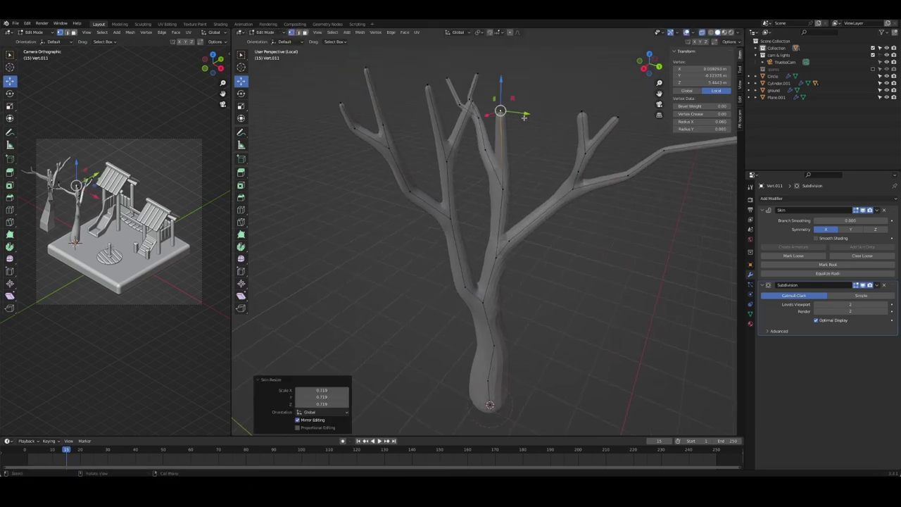
pyautogui.click(582, 111)
pyautogui.hotkey('ctrl', 'a')
pyautogui.click(617, 119)
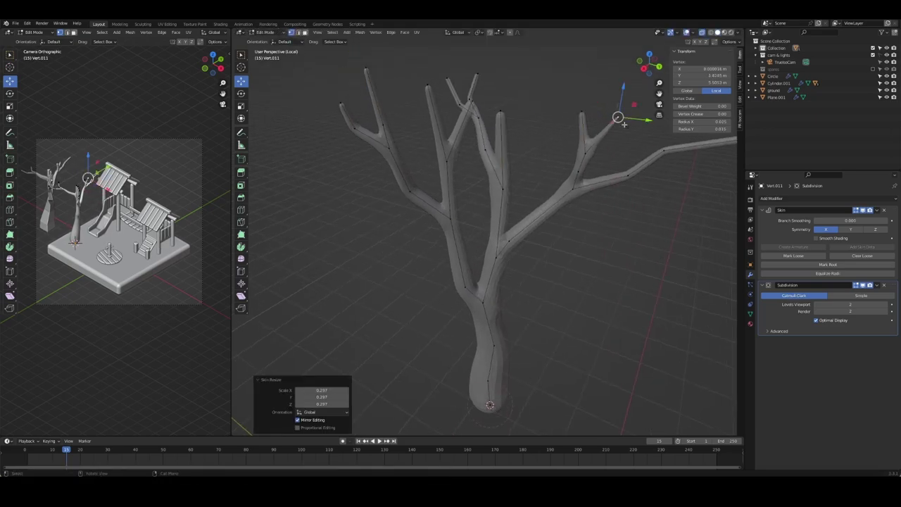
# - Slim two vertices along the right branch, discarding a trial falloff scale
pyautogui.click(585, 152)
pyautogui.hotkey('ctrl', 'a')
pyautogui.click(623, 163)
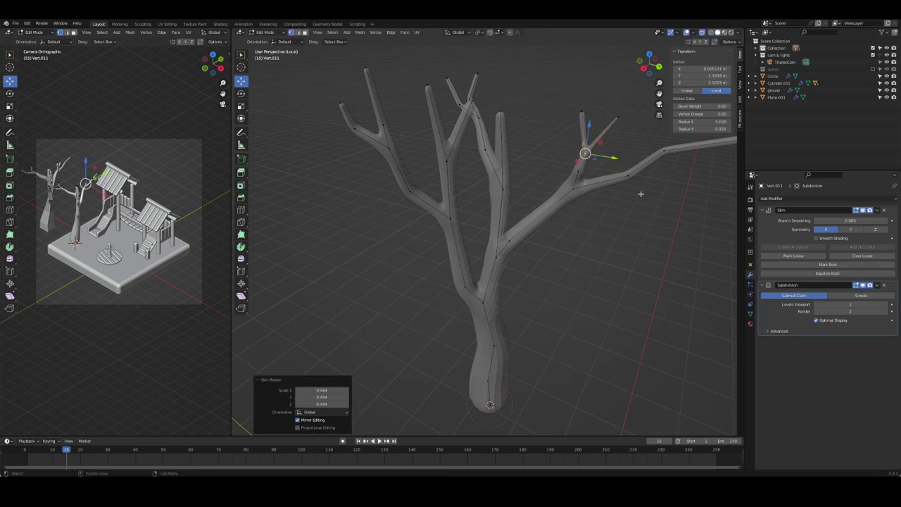
pyautogui.click(570, 189)
pyautogui.hotkey('ctrl', 'a')
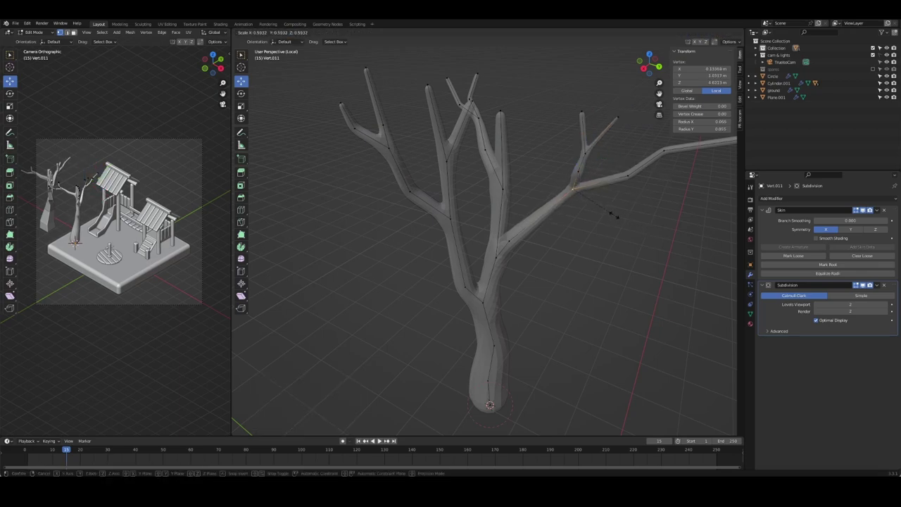
pyautogui.rightClick(602, 216)
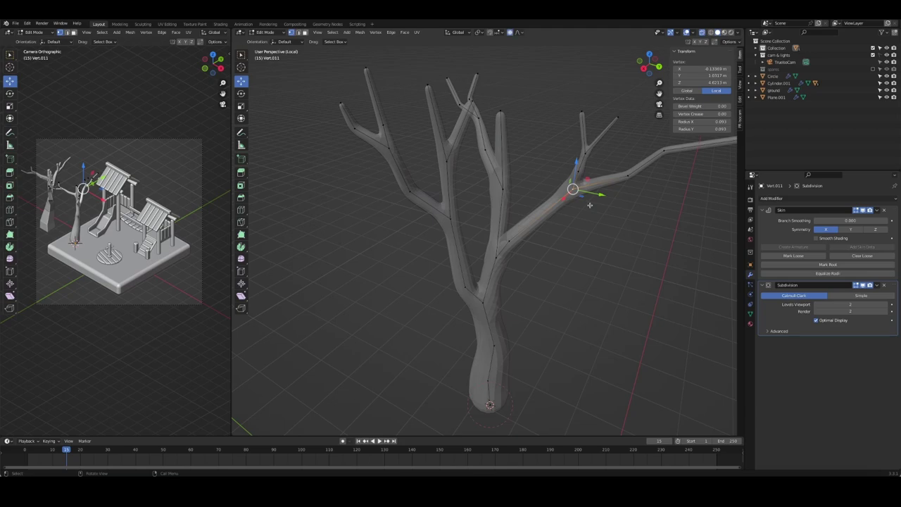
pyautogui.press('s')
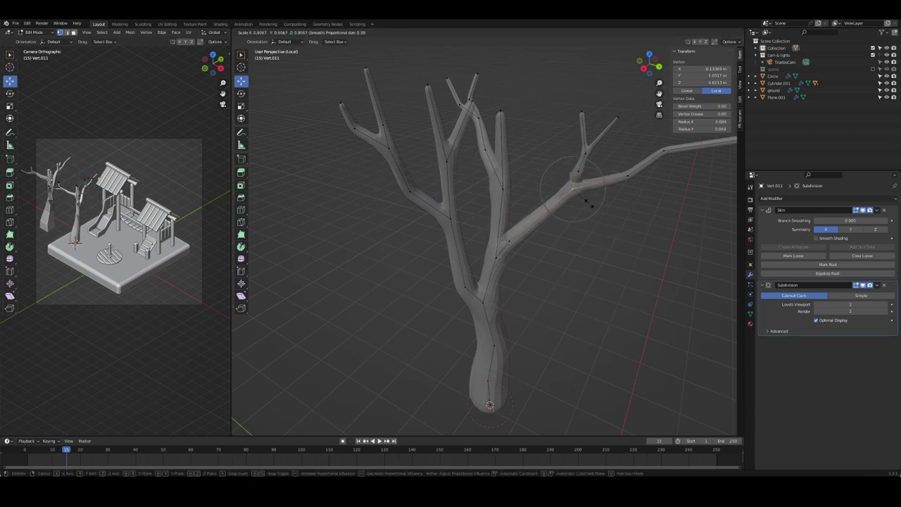
pyautogui.rightClick(591, 205)
pyautogui.scroll(3, 670, 207)
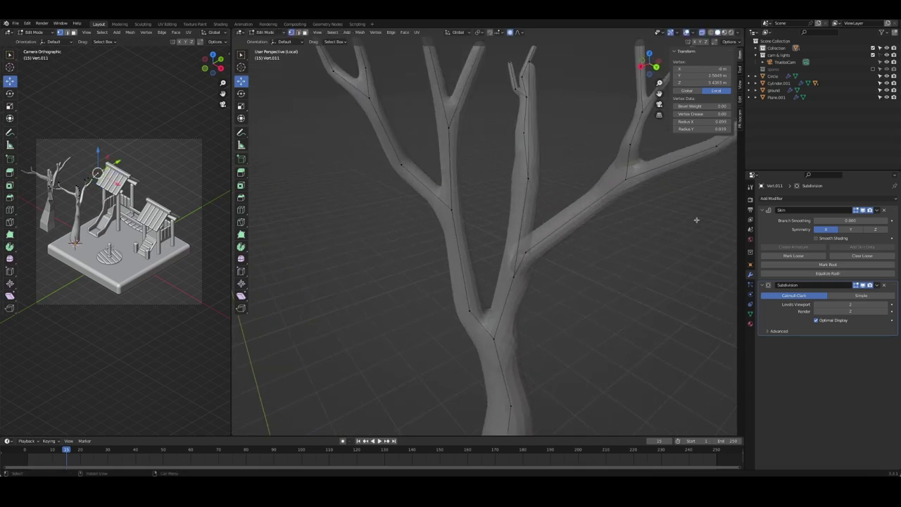
pyautogui.scroll(-3, 721, 207)
pyautogui.hotkey('ctrl', 'a')
pyautogui.click(640, 205)
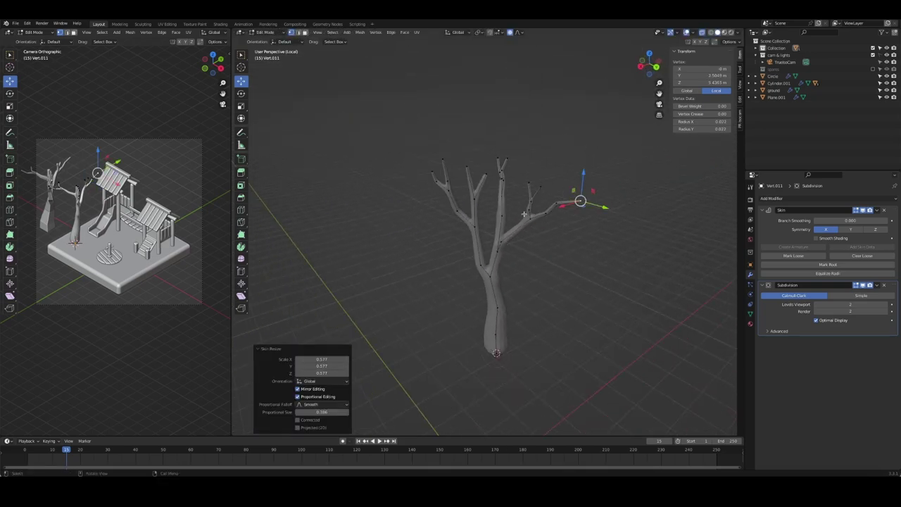
# - Thin the top branch, then return to Object Mode to view the smooth tree
pyautogui.moveTo(641, 205)
pyautogui.mouseDown(button='middle')
pyautogui.moveTo(500, 220)
pyautogui.moveTo(486, 183)
pyautogui.mouseUp(button='middle')
pyautogui.click(483, 174)
pyautogui.hotkey('ctrl', 'a')
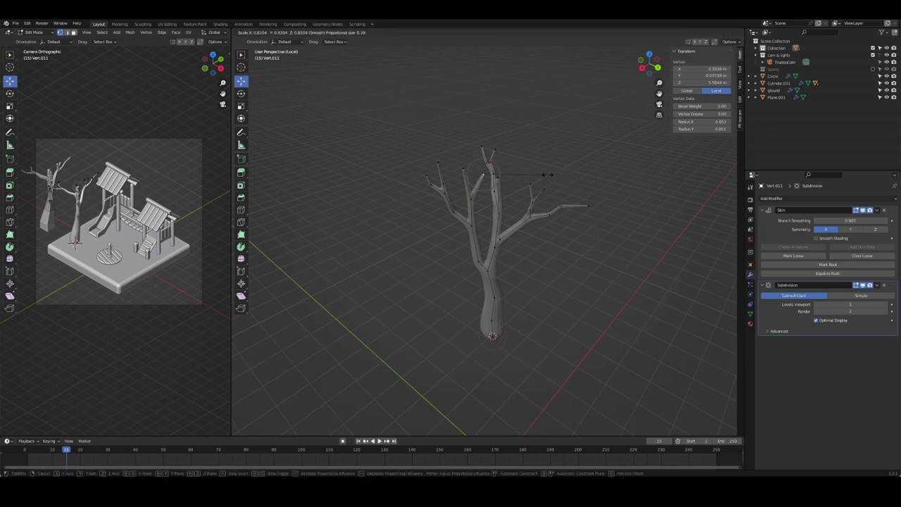
pyautogui.click(483, 175)
pyautogui.press('Tab')
pyautogui.moveTo(543, 255); pyautogui.dragTo(517, 250, button='middle')
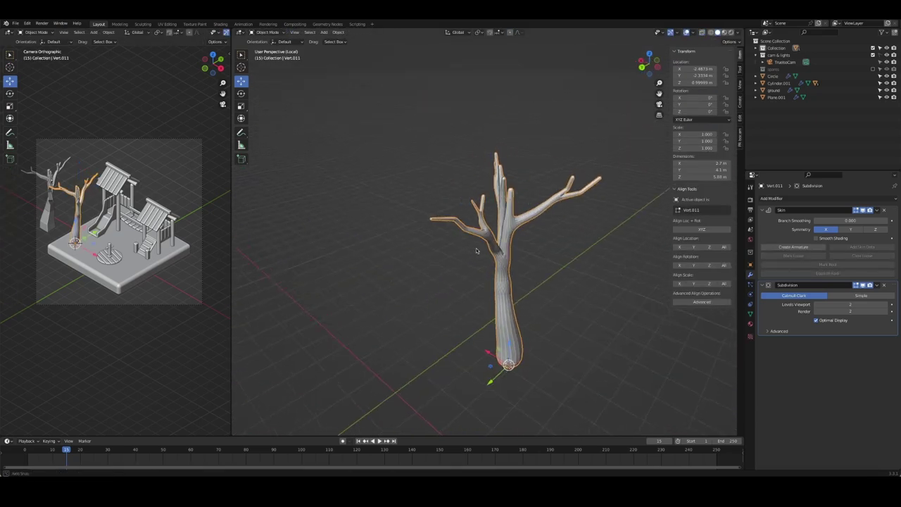
# - Toggle between Edit and Object Mode to preview the tree, then deselect it
pyautogui.press('Tab')
pyautogui.scroll(4, 514, 254)
pyautogui.press('Tab')
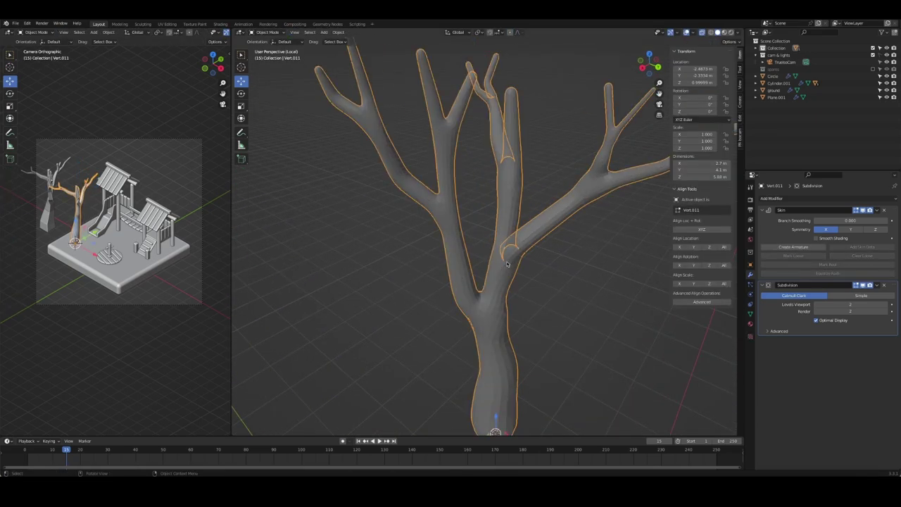
pyautogui.press('Tab')
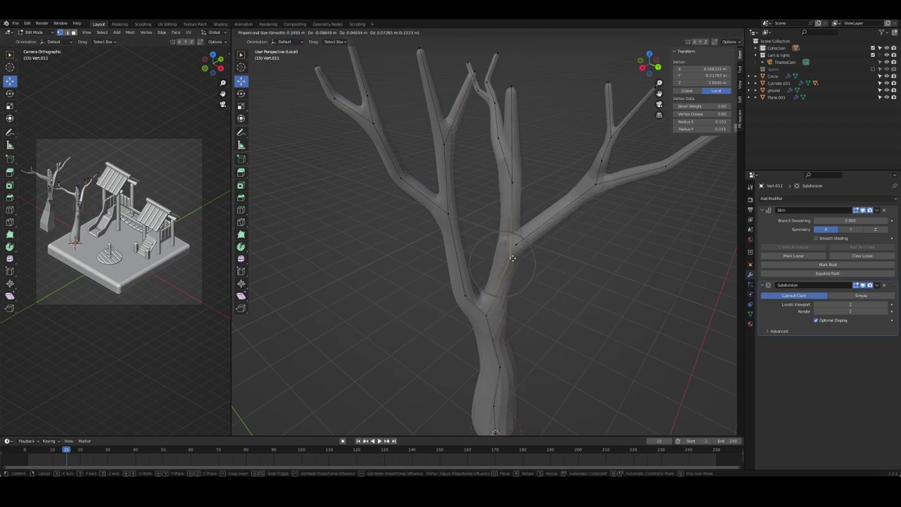
pyautogui.moveTo(502, 264)
pyautogui.mouseDown(button='middle')
pyautogui.moveTo(476, 291)
pyautogui.moveTo(657, 281)
pyautogui.moveTo(488, 165)
pyautogui.mouseUp(button='middle')
pyautogui.press('Tab')
pyautogui.click(476, 291)
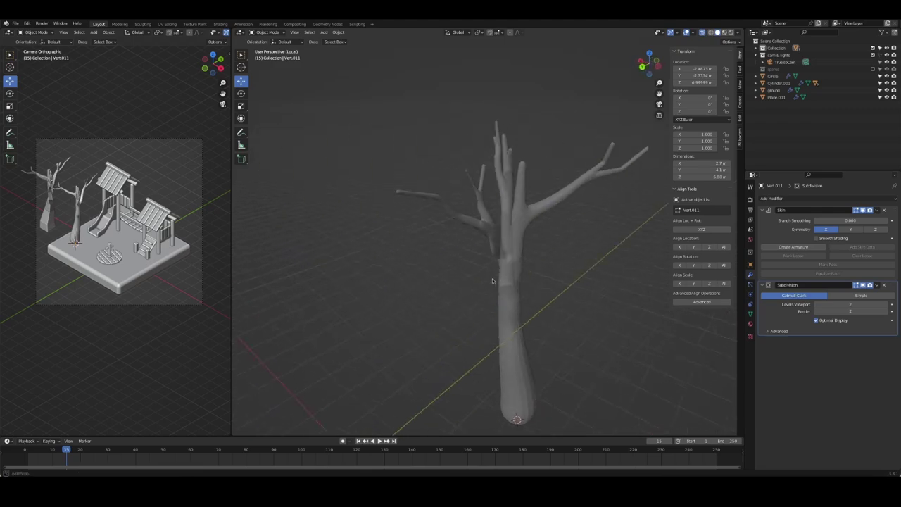
# - Move the top trunk vertex and extend a new twig segment from it
pyautogui.press('Tab')
pyautogui.press('g')
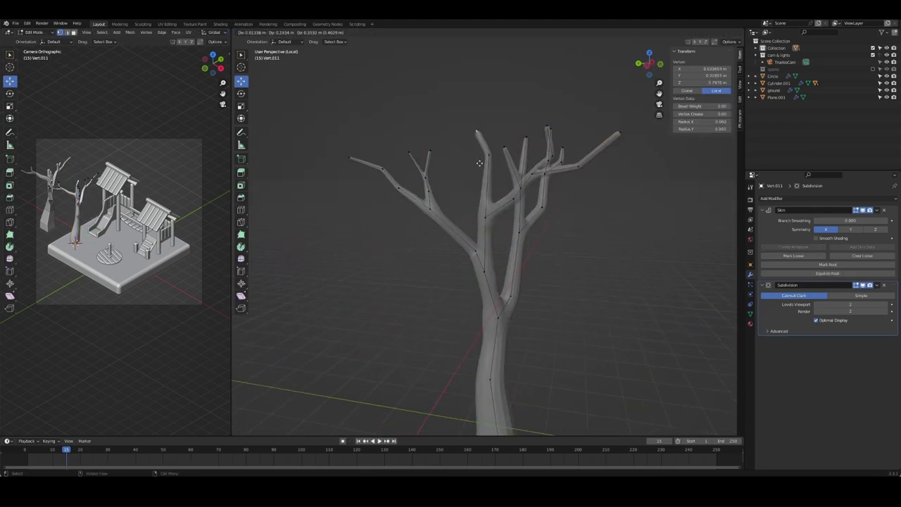
pyautogui.click(475, 125)
pyautogui.press('g')
pyautogui.click(505, 121)
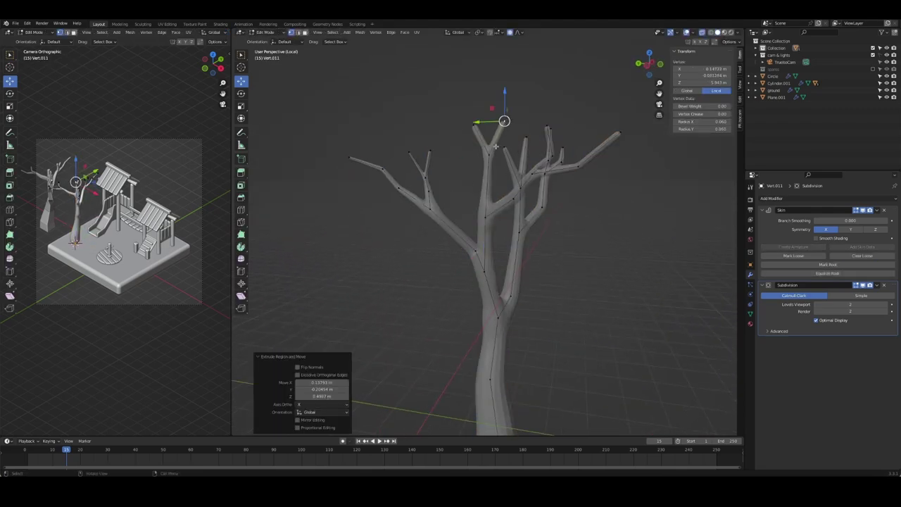
pyautogui.click(489, 155)
pyautogui.press('Tab')
pyautogui.press('Tab')
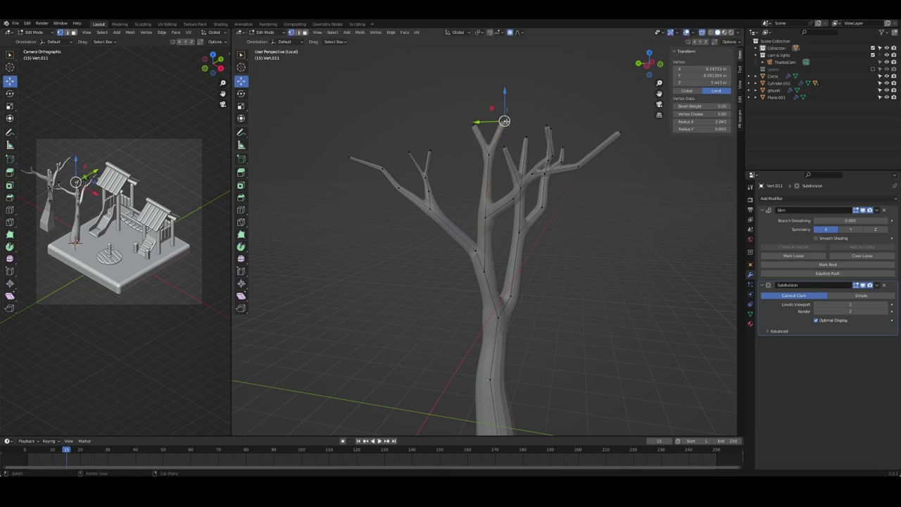
# - Shrink the skin at the new branch tips and return to Object Mode
pyautogui.hotkey('ctrl', 'a')
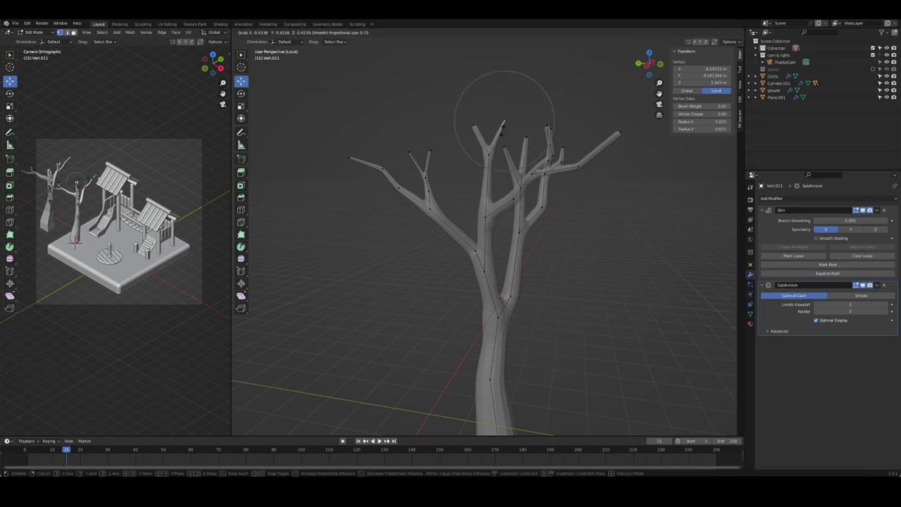
pyautogui.press('Escape')
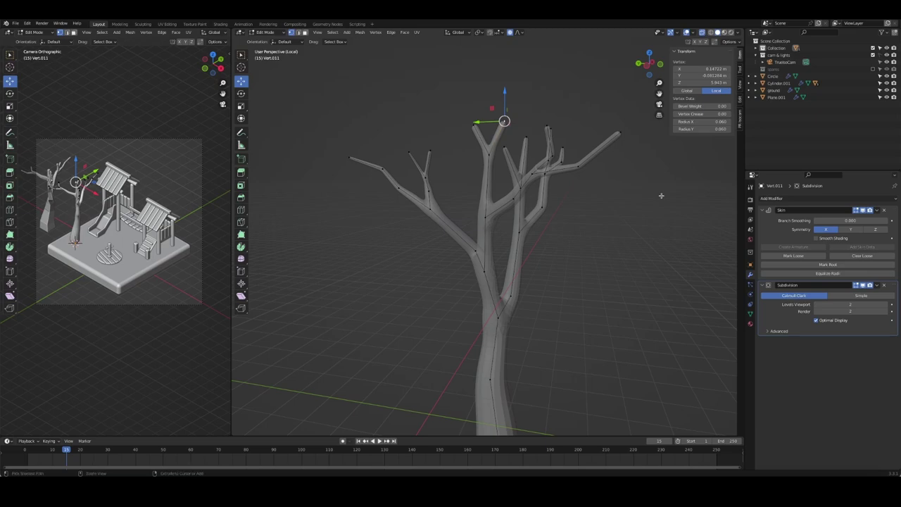
pyautogui.hotkey('ctrl', 'a')
pyautogui.click(505, 120)
pyautogui.click(475, 125)
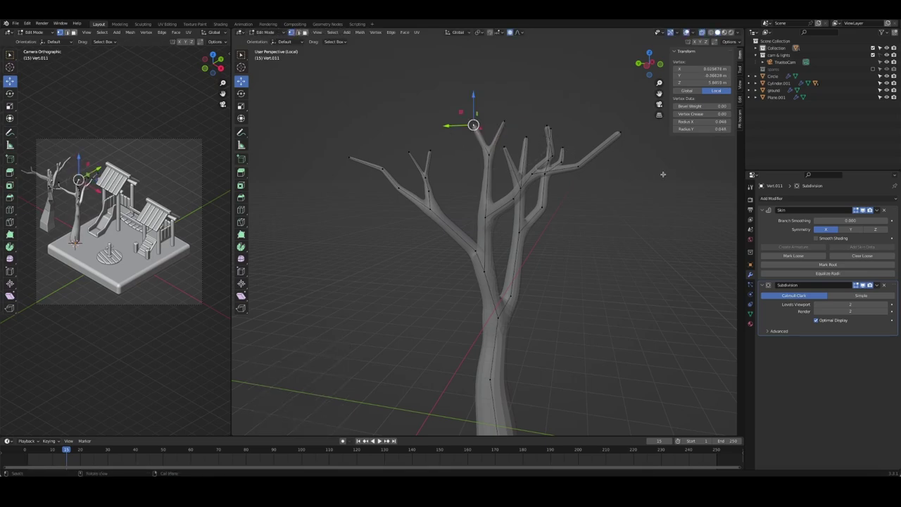
pyautogui.hotkey('ctrl', 'a')
pyautogui.press('Return')
pyautogui.press('Tab')
# - Deselect the tree and orbit and zoom to inspect the finished tree
pyautogui.click(549, 273)
pyautogui.moveTo(548, 273)
pyautogui.mouseDown(button='middle')
pyautogui.moveTo(601, 302)
pyautogui.moveTo(492, 283)
pyautogui.moveTo(592, 265)
pyautogui.mouseUp(button='middle')
pyautogui.scroll(-5, 584, 294)
pyautogui.scroll(5, 520, 278)
pyautogui.scroll(-3, 519, 277)
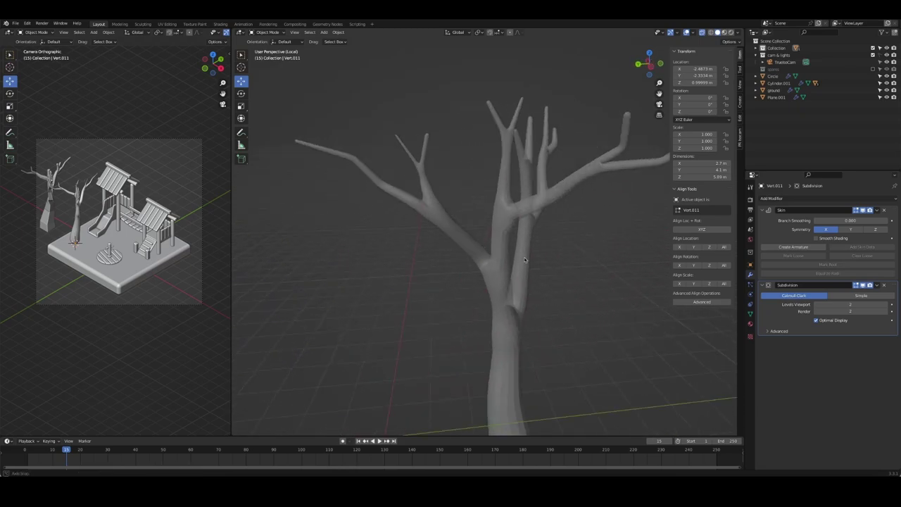
pyautogui.scroll(-2, 605, 272)
# - Leave local view and place a duplicate of the tree to the left of the original
pyautogui.click(493, 332)
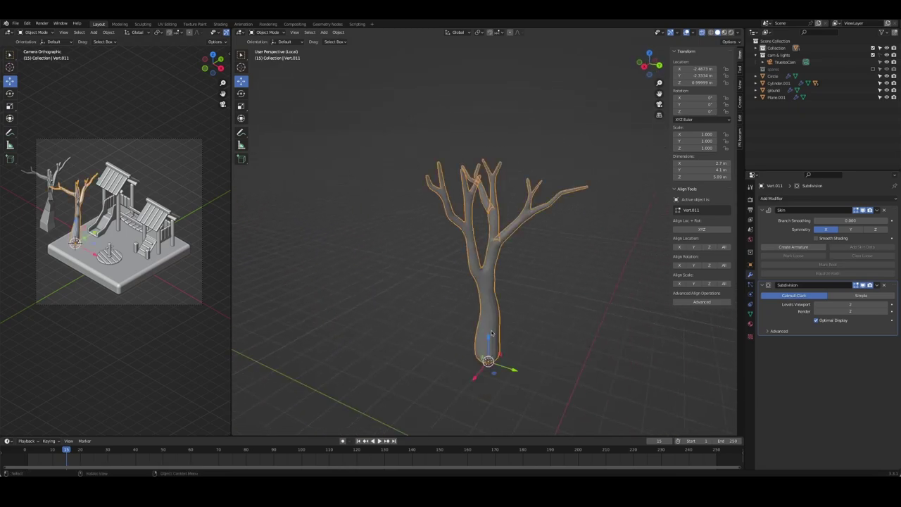
pyautogui.click(495, 340)
pyautogui.click(497, 343)
pyautogui.hotkey('alt', 'a')
pyautogui.press('KP_Divide')
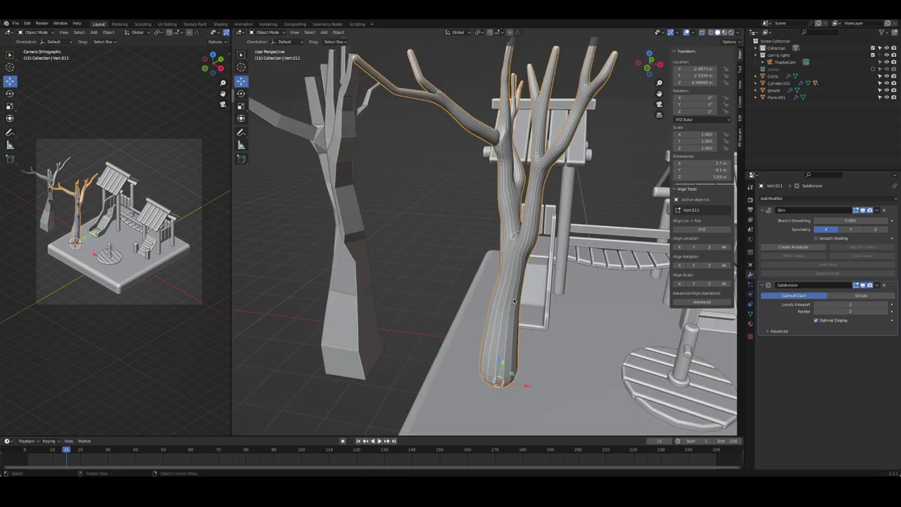
pyautogui.rightClick(514, 302)
pyautogui.click(493, 356)
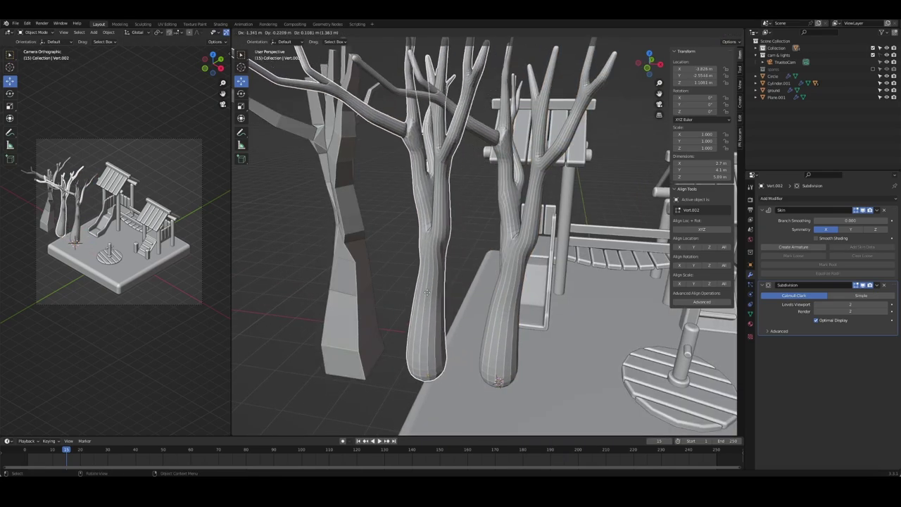
pyautogui.click(409, 293)
# - Try smooth shading and level-3 subdivision on the original tree, then remove the subdivision again
pyautogui.click(507, 301)
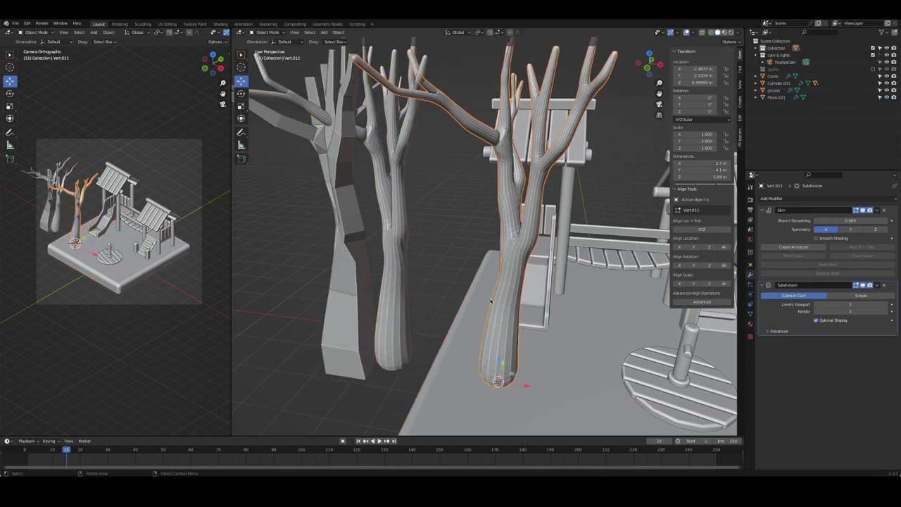
pyautogui.rightClick(507, 296)
pyautogui.click(504, 288)
pyautogui.rightClick(503, 278)
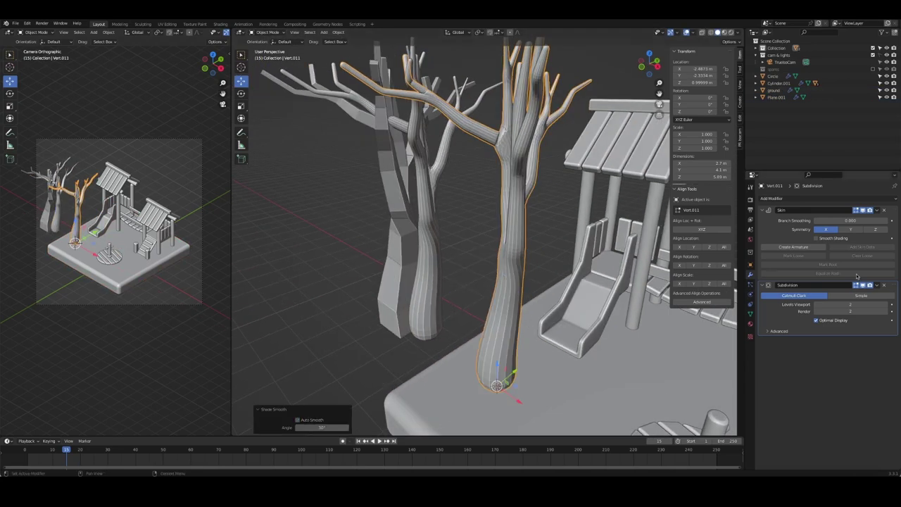
pyautogui.click(885, 285)
pyautogui.hotkey('ctrl', '3')
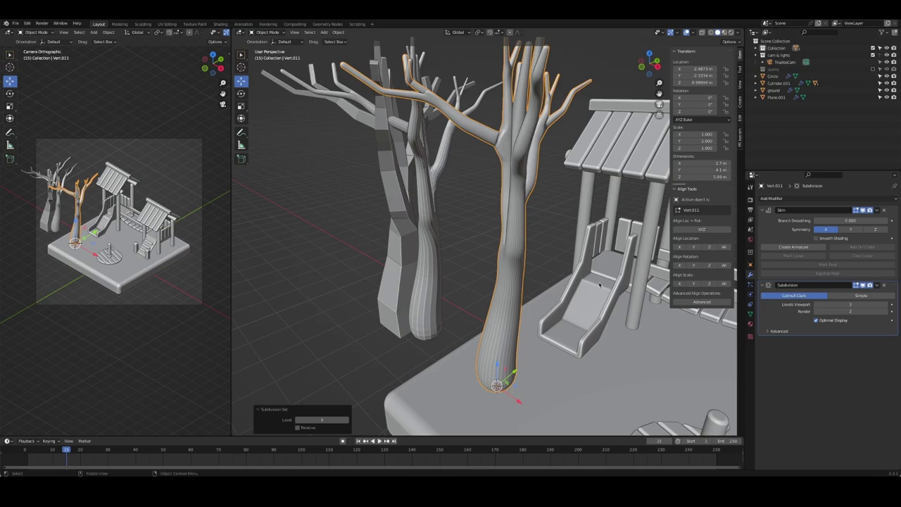
pyautogui.rightClick(504, 296)
pyautogui.click(496, 294)
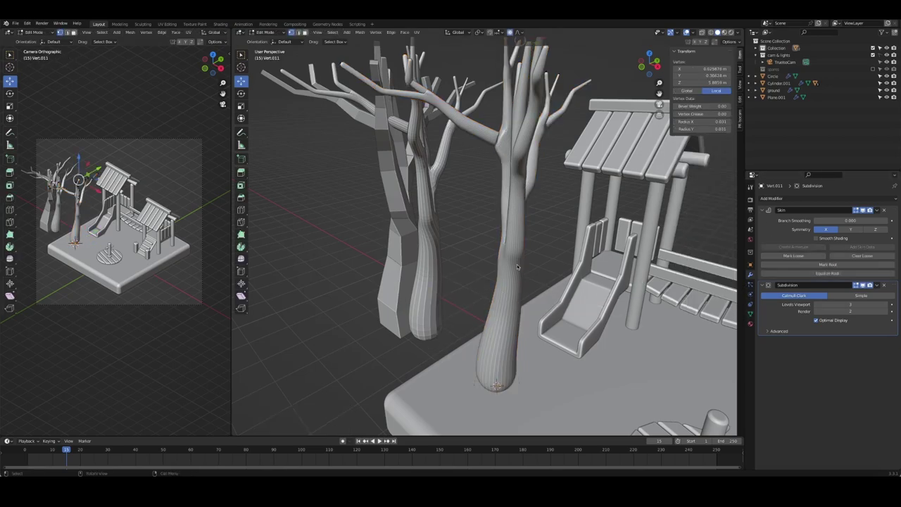
pyautogui.click(885, 285)
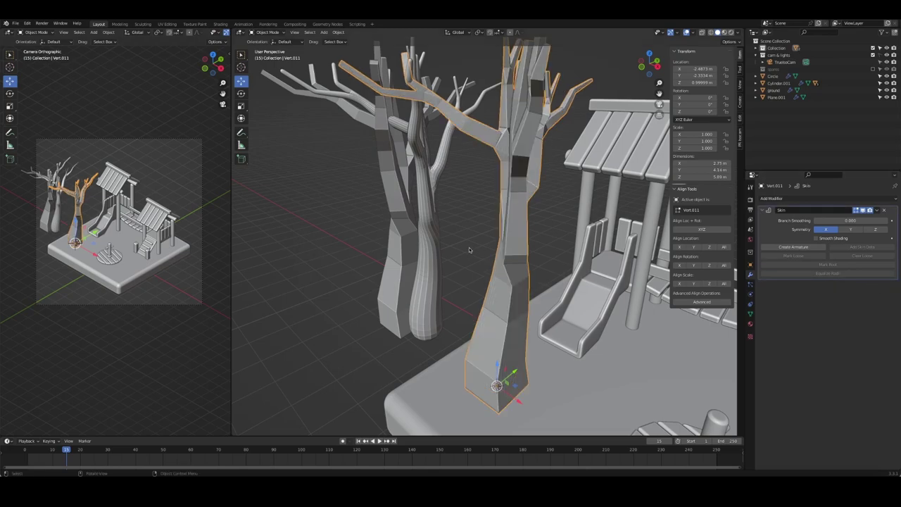
# - Show the tree's wireframe, convert it to a mesh, add subdivision and shade it smooth
pyautogui.press('q')
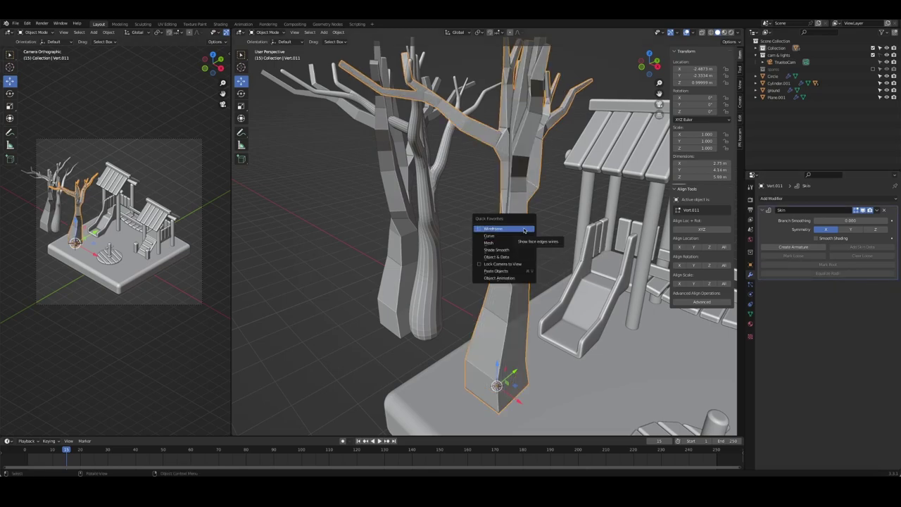
pyautogui.click(524, 231)
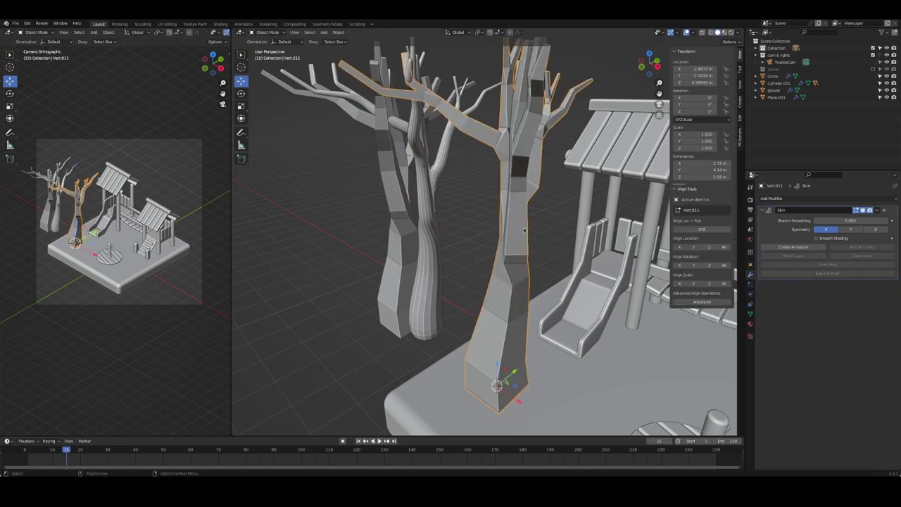
pyautogui.press('q')
pyautogui.click(524, 237)
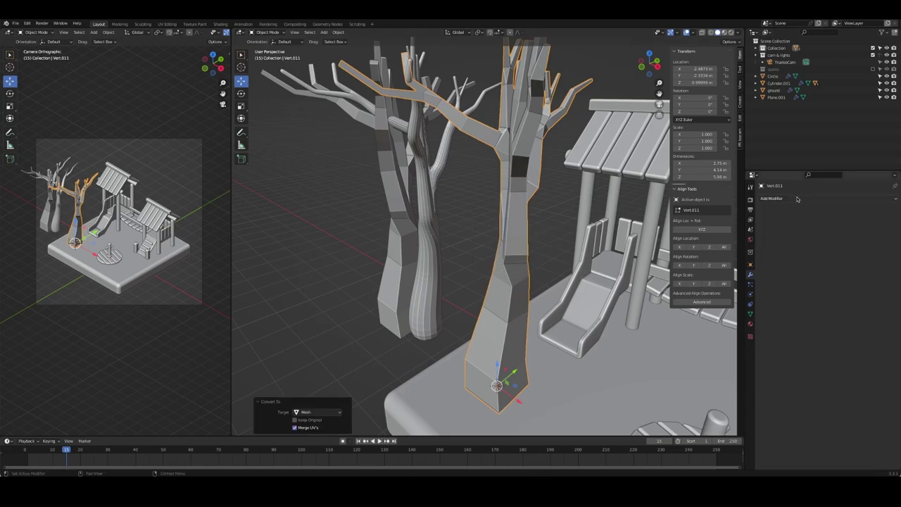
pyautogui.click(796, 199)
pyautogui.hotkey('ctrl', '3')
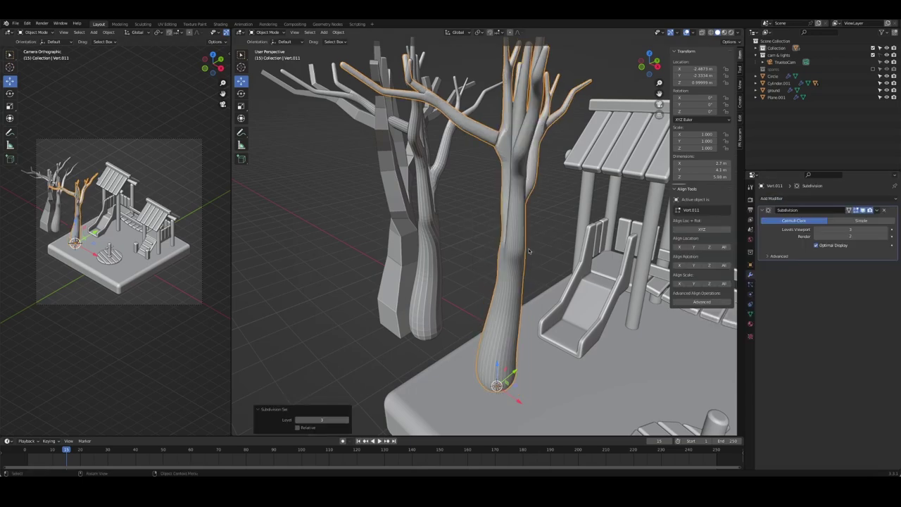
pyautogui.moveTo(634, 247); pyautogui.dragTo(496, 236, button='middle')
pyautogui.rightClick(493, 235)
pyautogui.click(493, 236)
pyautogui.moveTo(569, 242)
pyautogui.mouseDown(button='middle')
pyautogui.moveTo(537, 191)
pyautogui.moveTo(451, 211)
pyautogui.moveTo(560, 183)
pyautogui.mouseUp(button='middle')
# - Try subdividing duplicate Vert.002, undo it, hide blocky tree Vert.001 and select Vert.011
pyautogui.click(373, 211)
pyautogui.hotkey('ctrl', '3')
pyautogui.hotkey('ctrl', 'z')
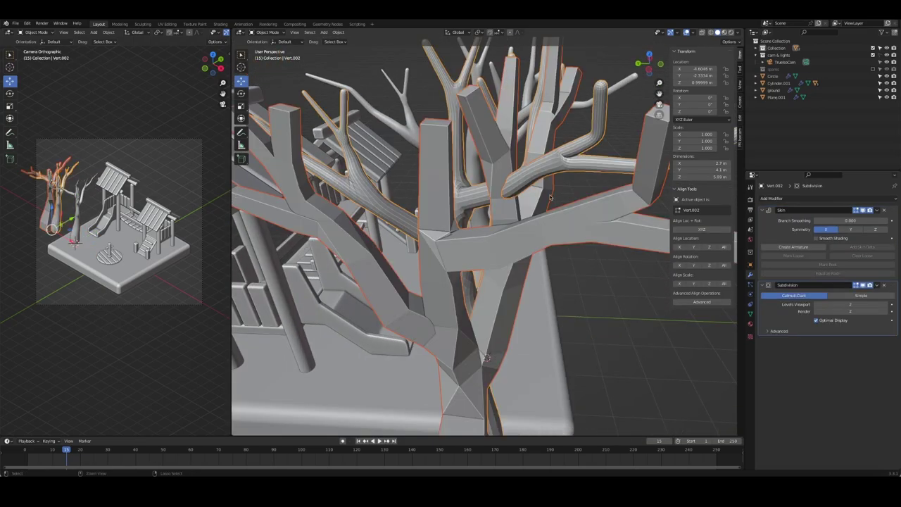
pyautogui.hotkey('ctrl', 'z')
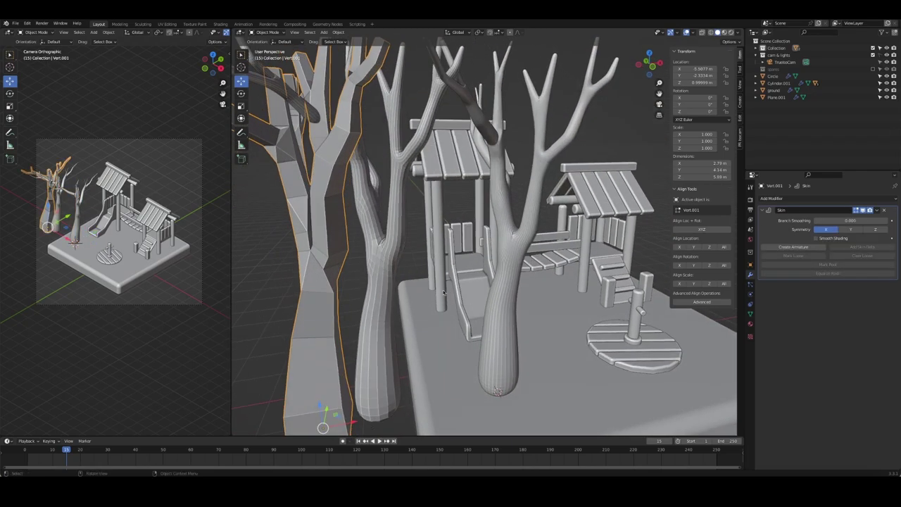
pyautogui.press('h')
pyautogui.click(451, 296)
pyautogui.moveTo(434, 254); pyautogui.dragTo(509, 191, button='middle')
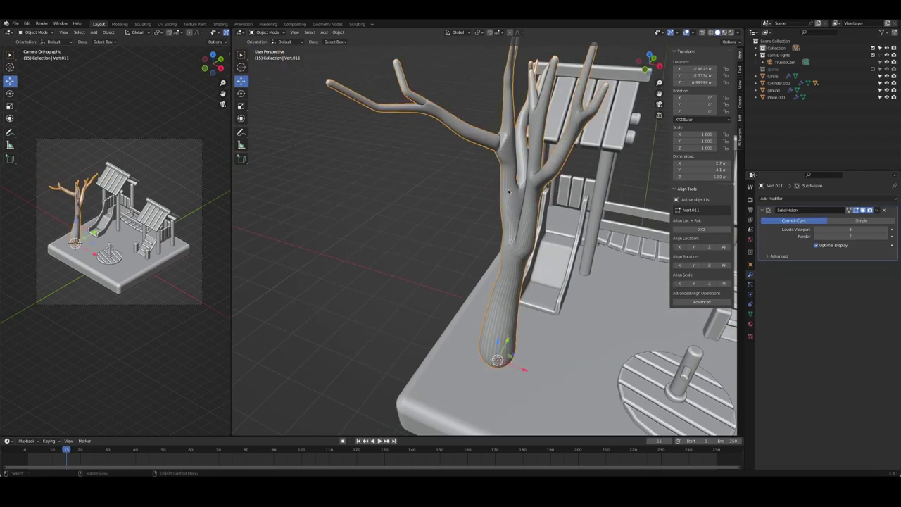
# - Undo Vert.011 back to its Skin-only form, then edit its skeleton in X-ray, isolated
pyautogui.hotkey('ctrl', 'z')
pyautogui.hotkey('ctrl', 'z')
pyautogui.hotkey('ctrl', 'z')
pyautogui.hotkey('ctrl', 'z')
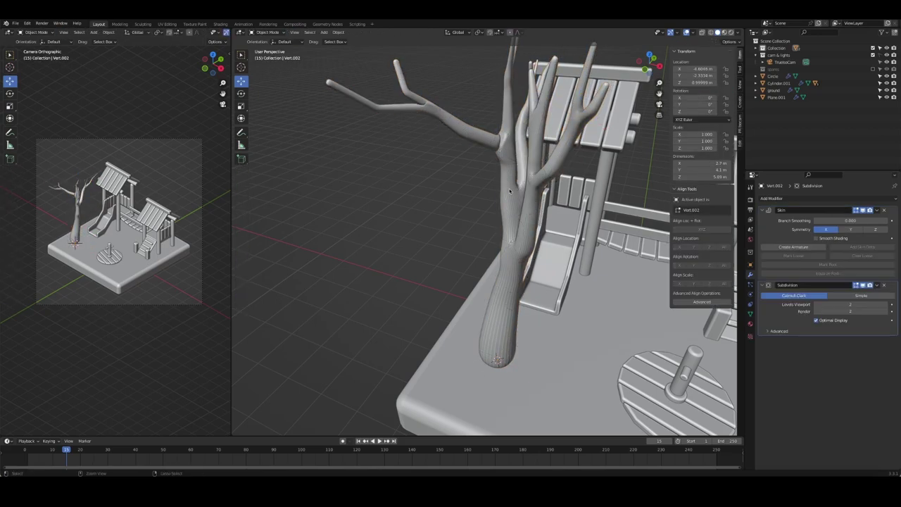
pyautogui.hotkey('ctrl', 'z')
pyautogui.hotkey('ctrl', 'z')
pyautogui.hotkey('ctrl', 'shift', 'z')
pyautogui.hotkey('ctrl', 'shift', 'z')
pyautogui.hotkey('ctrl', 'z')
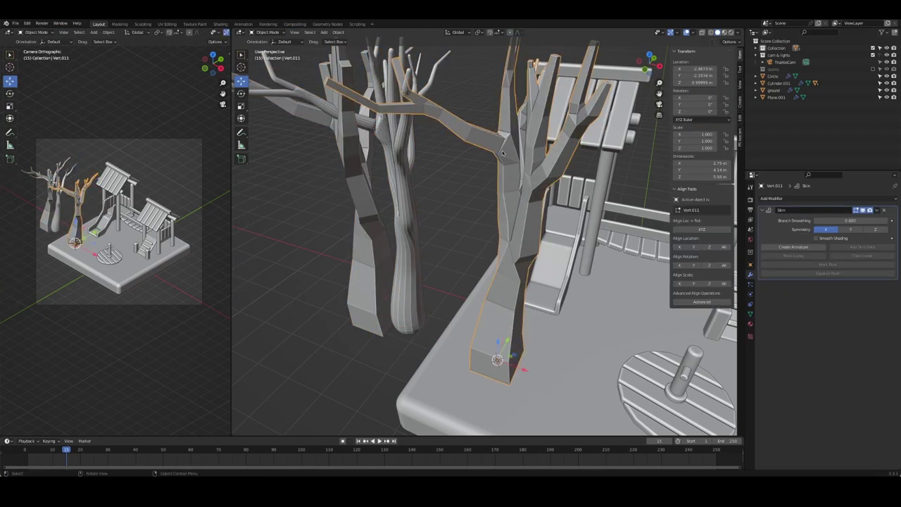
pyautogui.hotkey('ctrl', 'shift', 'z')
pyautogui.hotkey('alt', 'z')
pyautogui.press('KP_Divide')
# - Thin the skin around a selected branch, then give the tree level-2 subdivision
pyautogui.scroll(3, 486, 141)
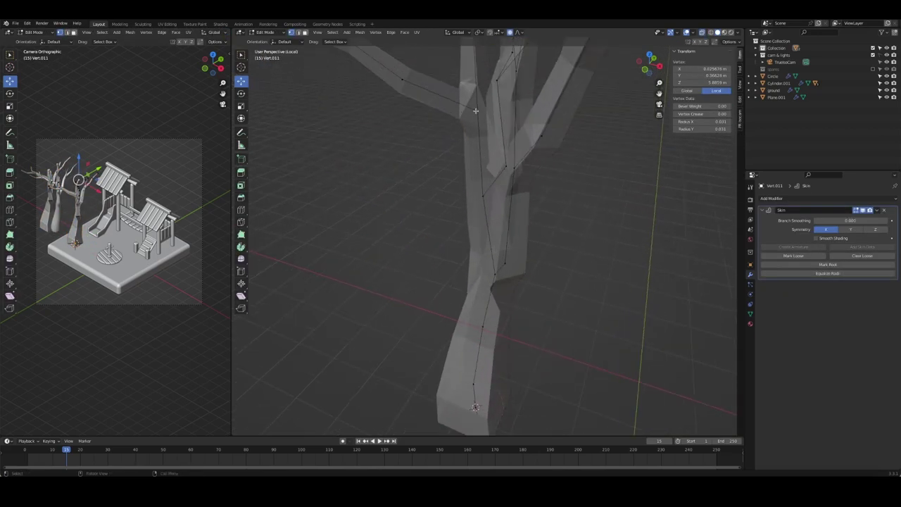
pyautogui.scroll(1, 469, 124)
pyautogui.moveTo(469, 124); pyautogui.dragTo(490, 141, button='middle')
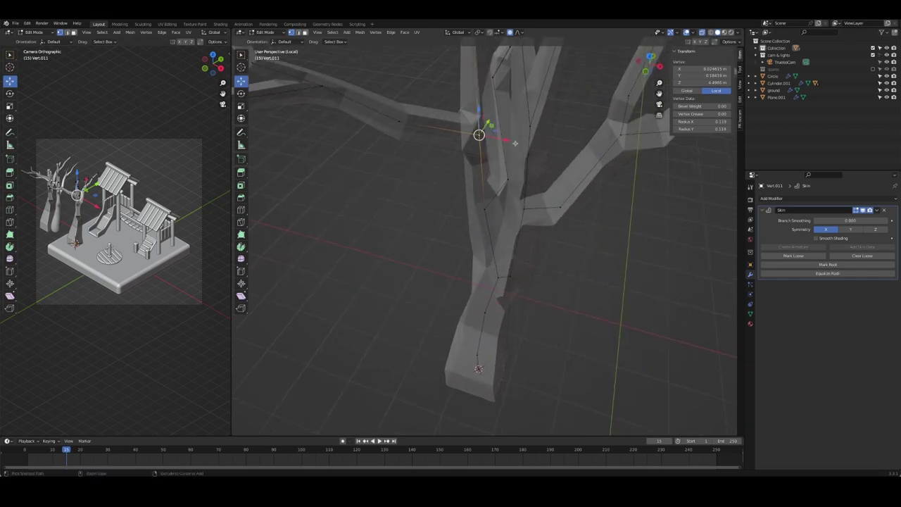
pyautogui.hotkey('ctrl', 'a')
pyautogui.scroll(-4, 503, 141)
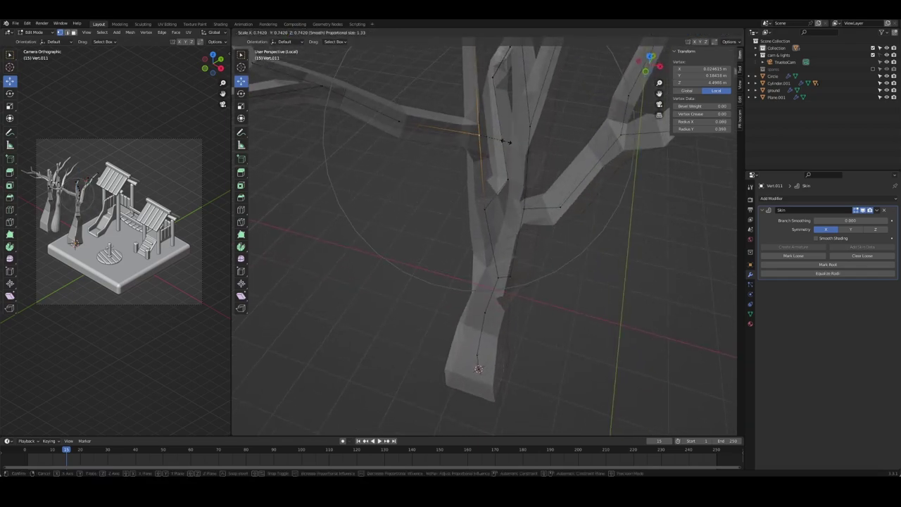
pyautogui.click(503, 141)
pyautogui.moveTo(503, 141)
pyautogui.mouseDown(button='middle')
pyautogui.moveTo(486, 134)
pyautogui.moveTo(526, 151)
pyautogui.mouseUp(button='middle')
pyautogui.press('Tab')
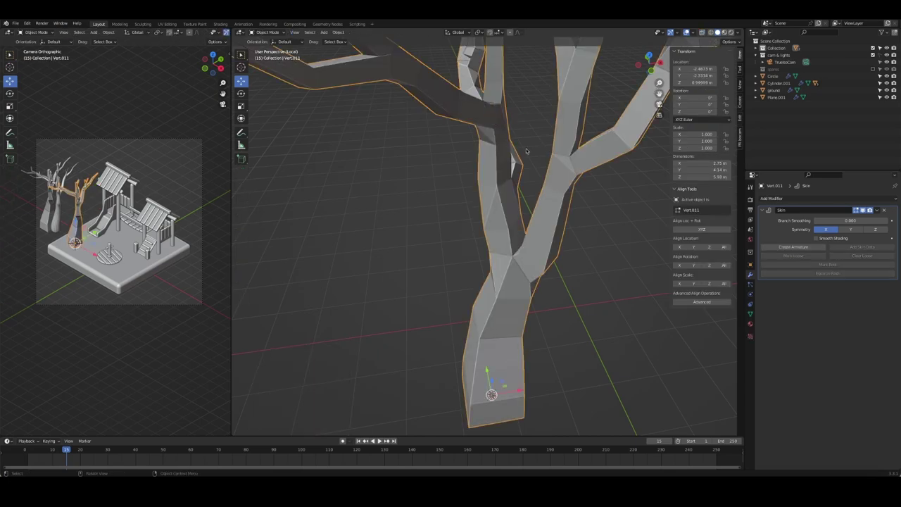
pyautogui.hotkey('ctrl', '2')
pyautogui.moveTo(572, 198)
pyautogui.mouseDown(button='middle')
pyautogui.moveTo(462, 181)
pyautogui.moveTo(394, 204)
pyautogui.mouseUp(button='middle')
# - Back in Edit Mode, thin the skin around a branch joint
pyautogui.press('Tab')
pyautogui.keyDown('shift'); pyautogui.rightClick(425, 210); pyautogui.keyUp('shift')
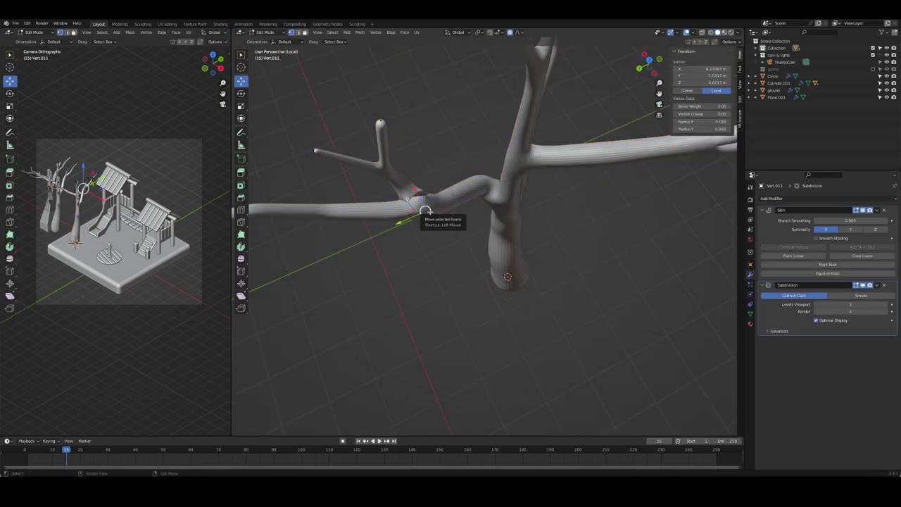
pyautogui.hotkey('ctrl', 'a')
pyautogui.click(426, 211)
pyautogui.hotkey('ctrl', 'a')
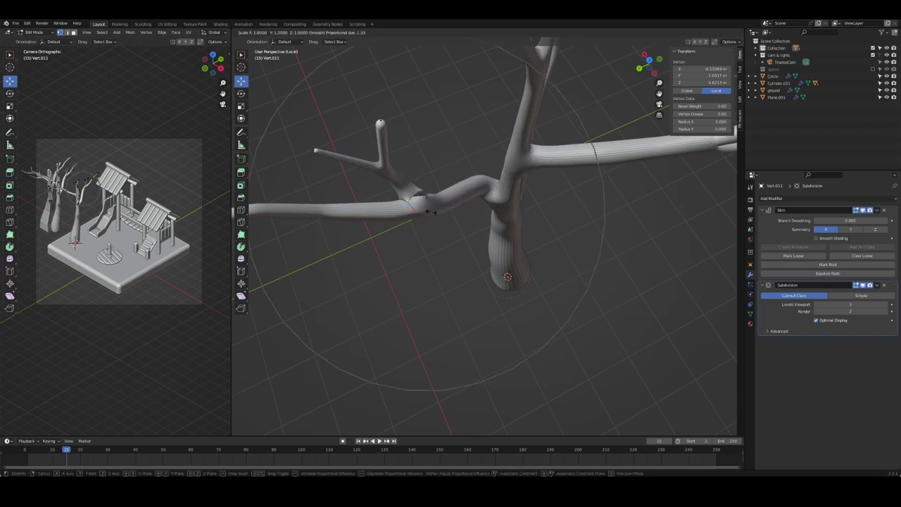
pyautogui.scroll(5, 428, 210)
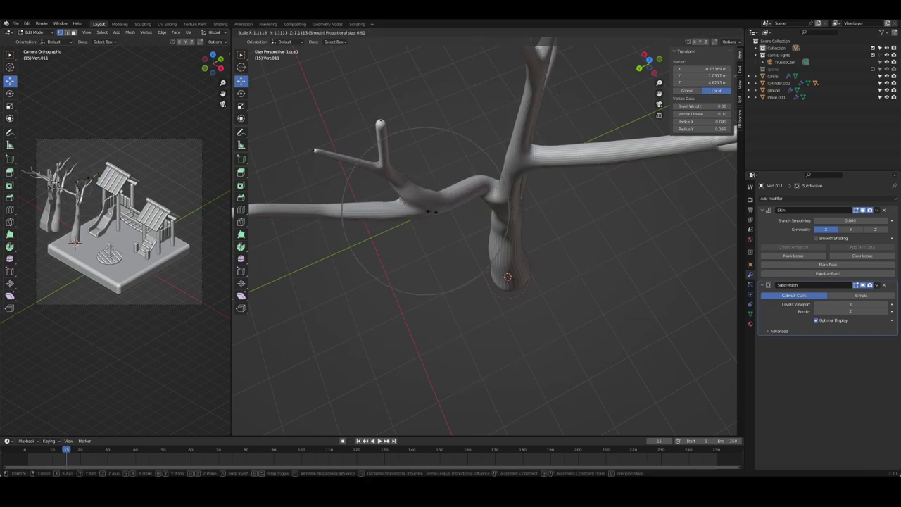
pyautogui.click(431, 210)
pyautogui.moveTo(431, 211)
pyautogui.mouseDown(button='middle')
pyautogui.moveTo(518, 189)
pyautogui.moveTo(602, 188)
pyautogui.moveTo(587, 167)
pyautogui.moveTo(610, 189)
pyautogui.moveTo(559, 211)
pyautogui.moveTo(529, 174)
pyautogui.moveTo(493, 199)
pyautogui.mouseUp(button='middle')
pyautogui.scroll(-3, 529, 173)
pyautogui.press('Tab')
# - Convert the tree to a plain mesh, shade it smooth and inspect it
pyautogui.press('q')
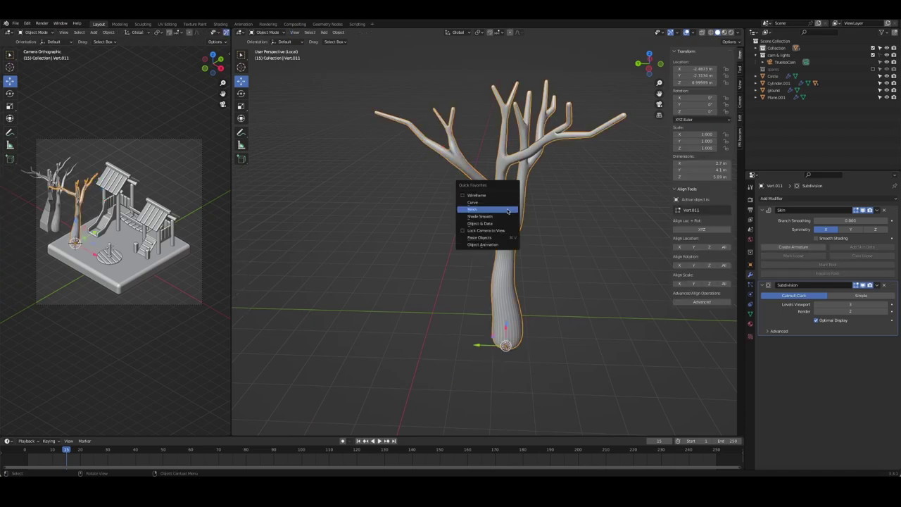
pyautogui.click(504, 208)
pyautogui.rightClick(464, 204)
pyautogui.click(466, 208)
pyautogui.moveTo(488, 225); pyautogui.dragTo(570, 206, button='middle')
pyautogui.scroll(3, 570, 207)
pyautogui.scroll(4, 463, 254)
pyautogui.moveTo(464, 255)
pyautogui.mouseDown(button='middle')
pyautogui.moveTo(489, 312)
pyautogui.moveTo(369, 251)
pyautogui.mouseUp(button='middle')
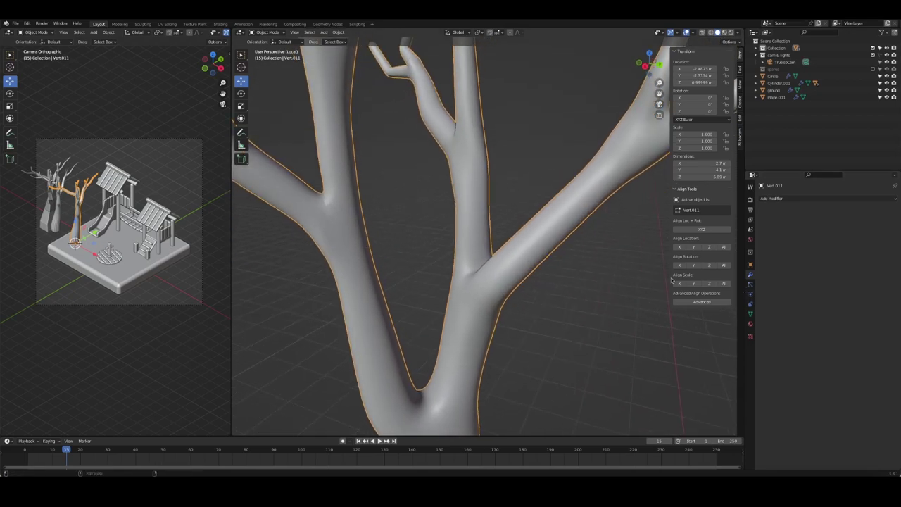
# - Undo the conversion, apply only the Skin modifier, and inspect the branch vertices
pyautogui.hotkey('ctrl', 'z')
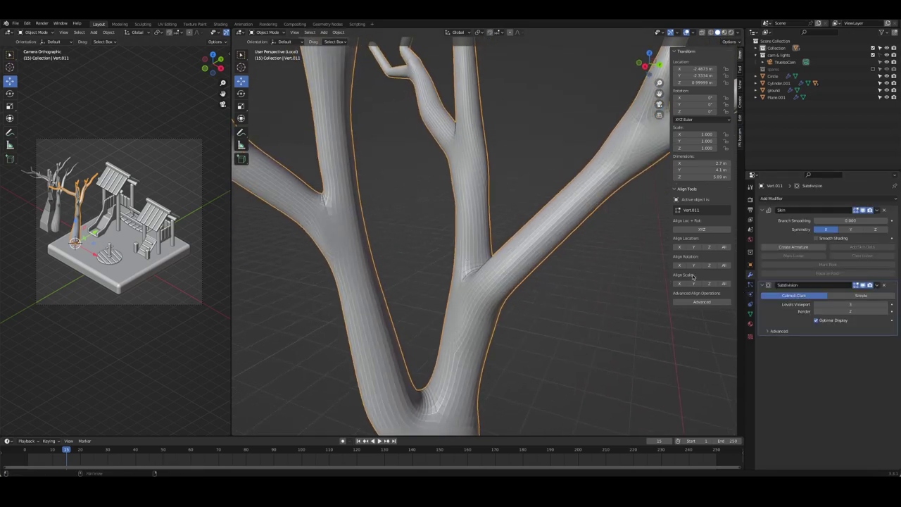
pyautogui.hotkey('ctrl', 'a')
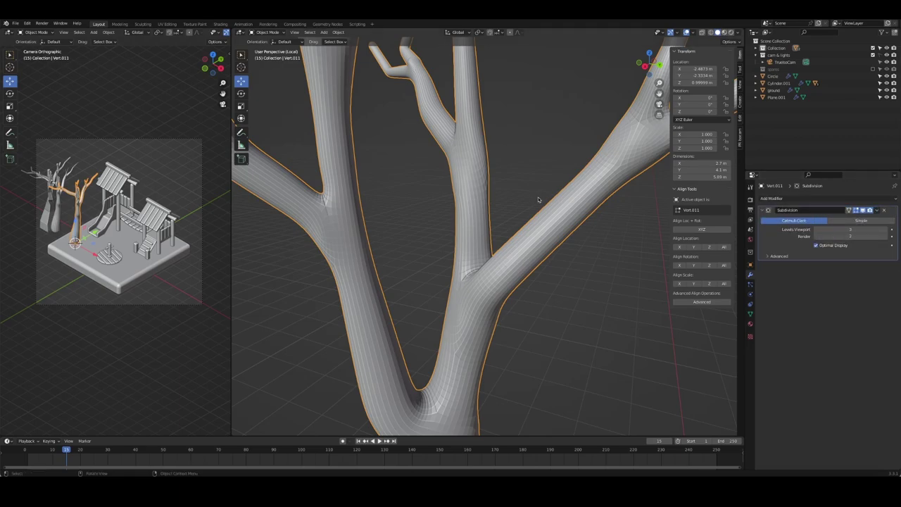
pyautogui.press('Tab')
pyautogui.moveTo(351, 213); pyautogui.dragTo(361, 238, button='middle')
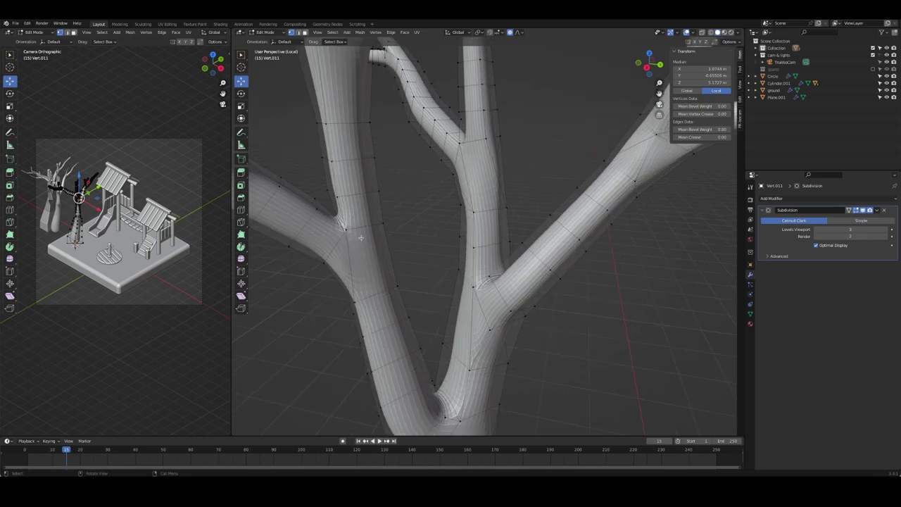
pyautogui.click(346, 230)
pyautogui.press('g')
pyautogui.press('Escape')
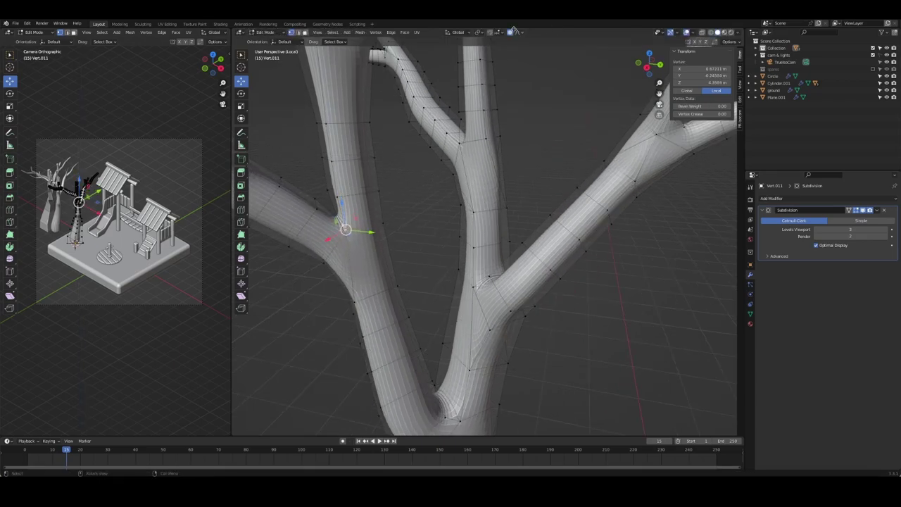
pyautogui.moveTo(346, 200); pyautogui.dragTo(655, 218, button='middle')
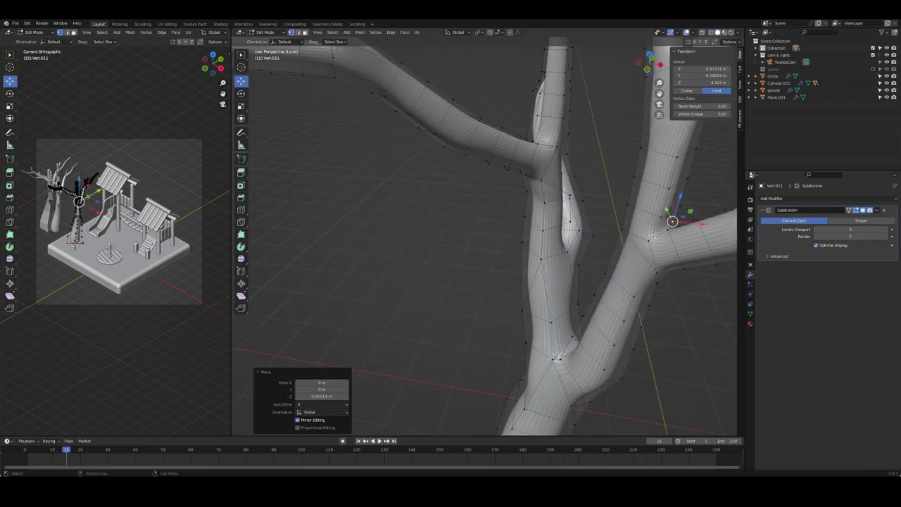
# - Shade the tree smooth, exit local view and select the two extra trees
pyautogui.press('Tab')
pyautogui.rightClick(549, 236)
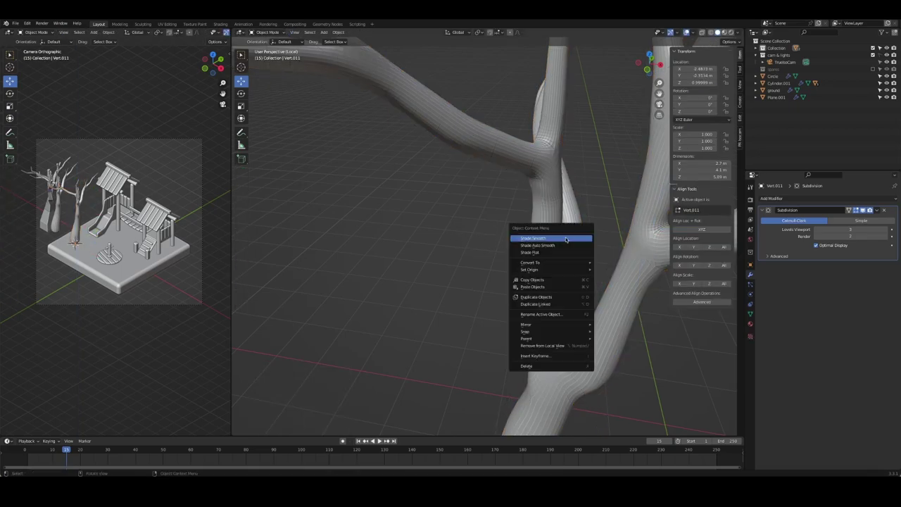
pyautogui.press('Escape')
pyautogui.rightClick(549, 250)
pyautogui.click(549, 248)
pyautogui.press('KP_Divide')
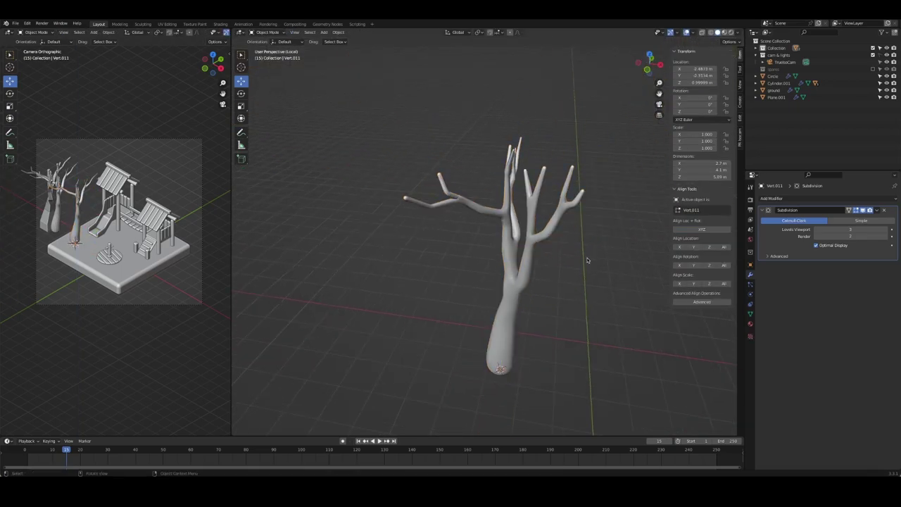
pyautogui.click(412, 274)
pyautogui.keyDown('shift'); pyautogui.click(366, 282); pyautogui.keyUp('shift')
# - Move both extra trees into the spares collection
pyautogui.press('m')
pyautogui.click(382, 246)
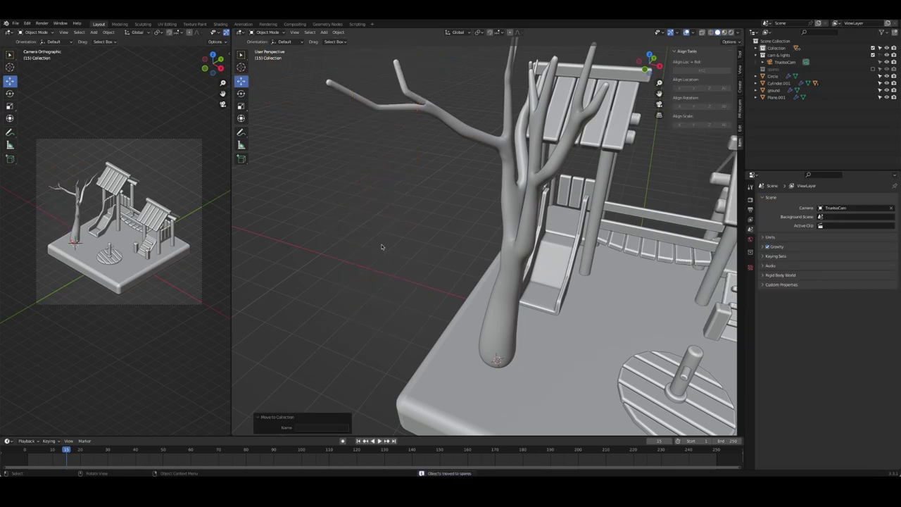
pyautogui.click(498, 300)
pyautogui.click(390, 285)
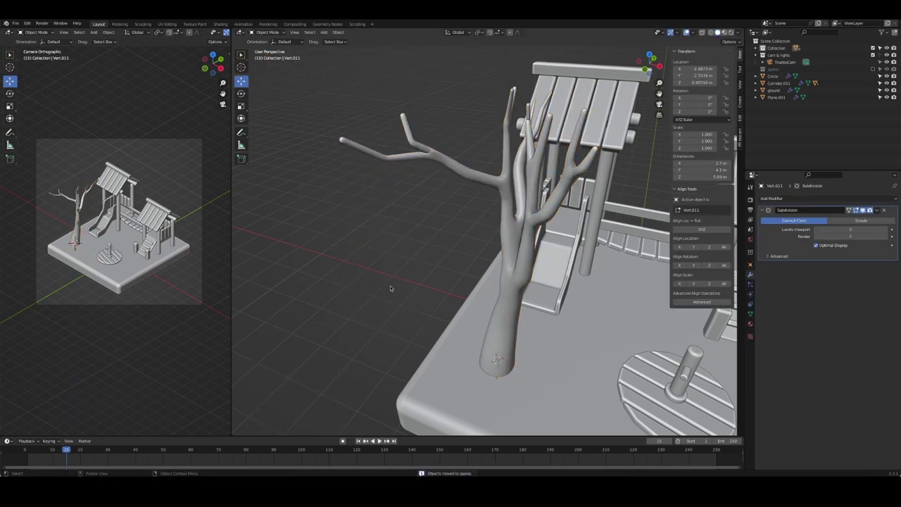
# - In camera view, rotate the remaining tree 69.2° around the Z axis
pyautogui.press('KP_0')
pyautogui.click(470, 247)
pyautogui.press('r')
pyautogui.press('z')
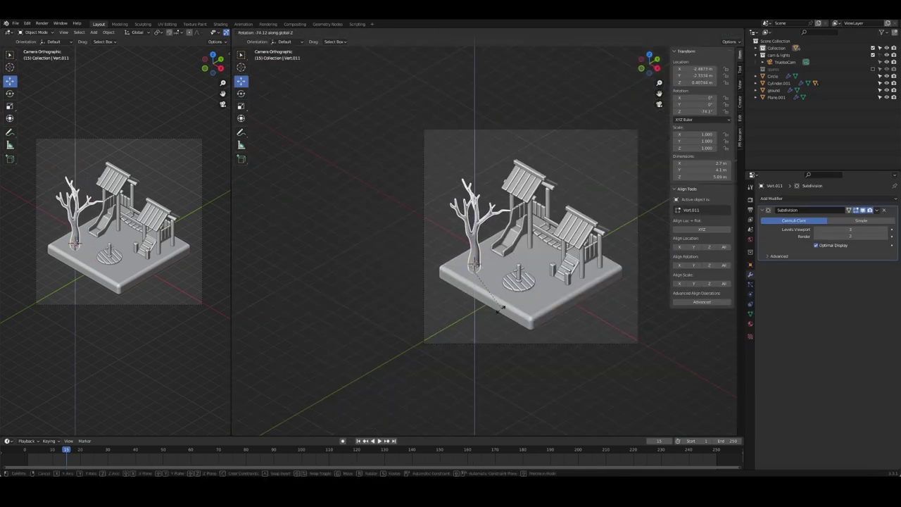
pyautogui.click(423, 233)
pyautogui.click(456, 149)
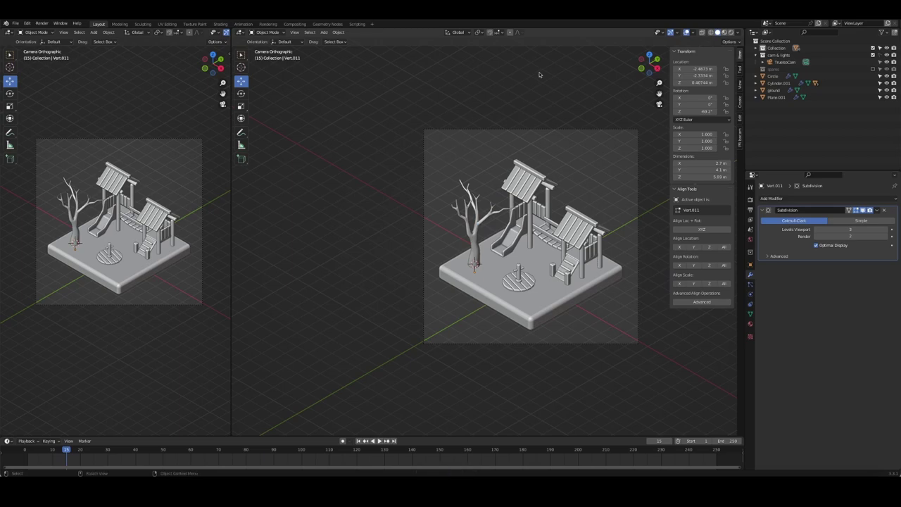
# - Leave the camera view, select the ladder's post object and enter Edit Mode
pyautogui.scroll(-3, 499, 186)
pyautogui.scroll(6, 499, 186)
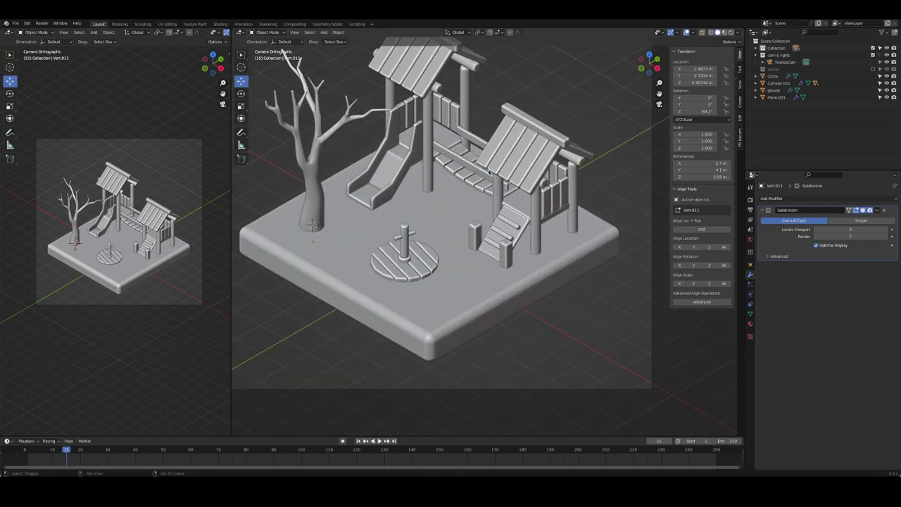
pyautogui.keyDown('shift'); pyautogui.moveTo(491, 171); pyautogui.dragTo(546, 164, button='middle'); pyautogui.keyUp('shift')
pyautogui.scroll(3, 544, 217)
pyautogui.moveTo(544, 217)
pyautogui.keyDown('shift'); pyautogui.mouseDown(button='middle')
pyautogui.moveTo(502, 182)
pyautogui.moveTo(518, 273)
pyautogui.moveTo(374, 277)
pyautogui.mouseUp(button='middle'); pyautogui.keyUp('shift')
pyautogui.scroll(5, 518, 274)
pyautogui.scroll(4, 518, 273)
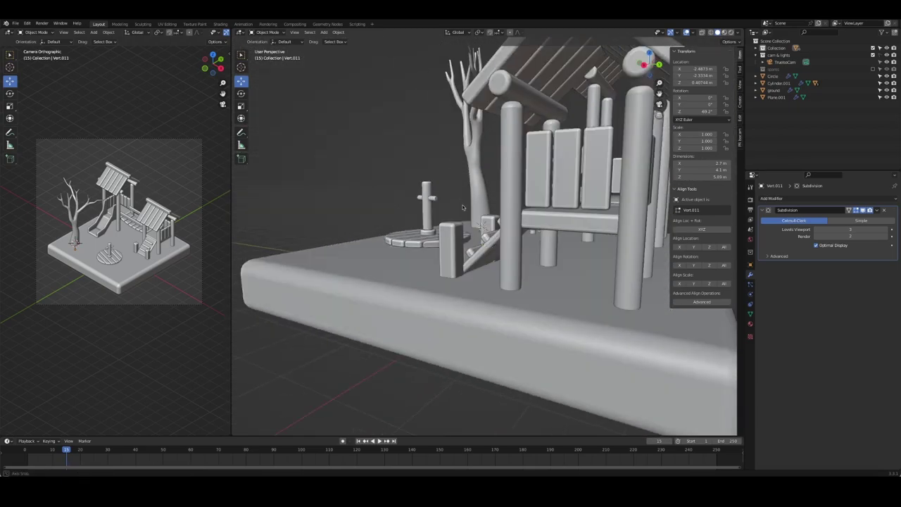
pyautogui.scroll(3, 374, 277)
pyautogui.click(419, 250)
pyautogui.press('Tab')
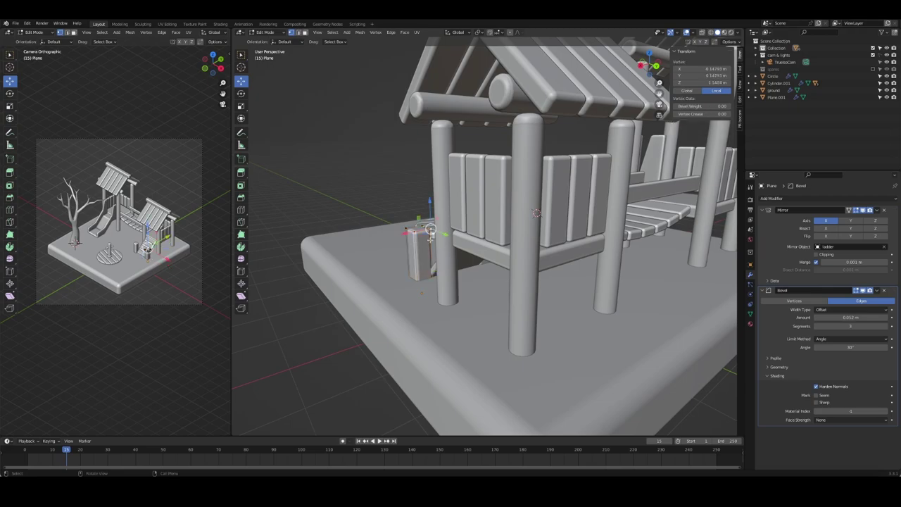
# - Add a NURBS path curve and rotate it 90° around Z
pyautogui.press('`')
pyautogui.press('Tab')
pyautogui.hotkey('shift', 'a')
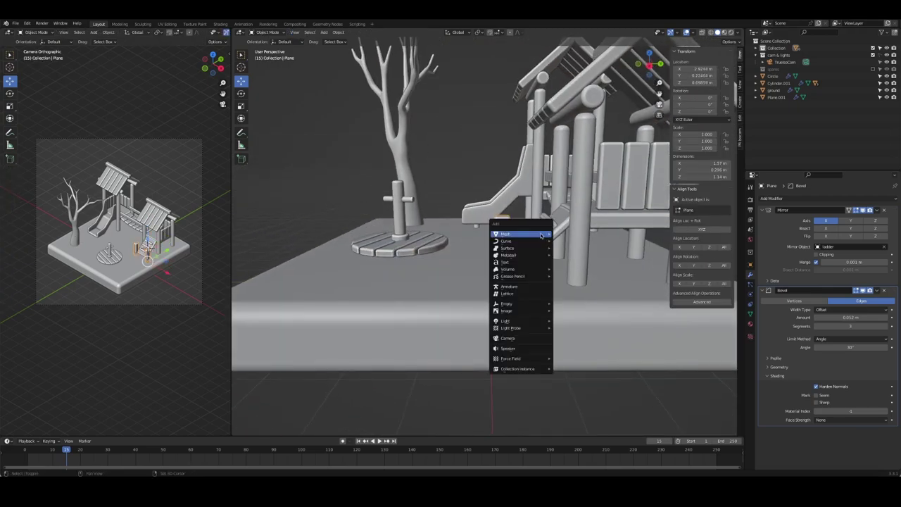
pyautogui.click(569, 272)
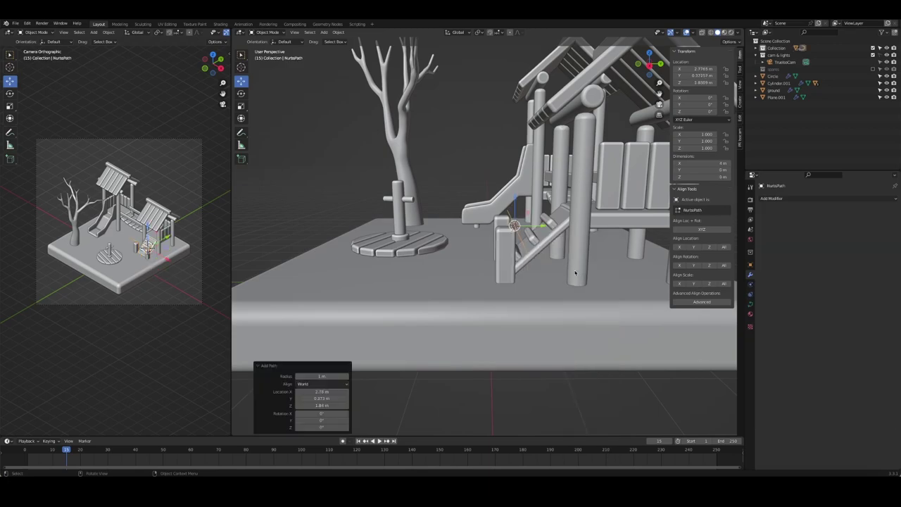
pyautogui.moveTo(569, 271); pyautogui.dragTo(545, 258, button='middle')
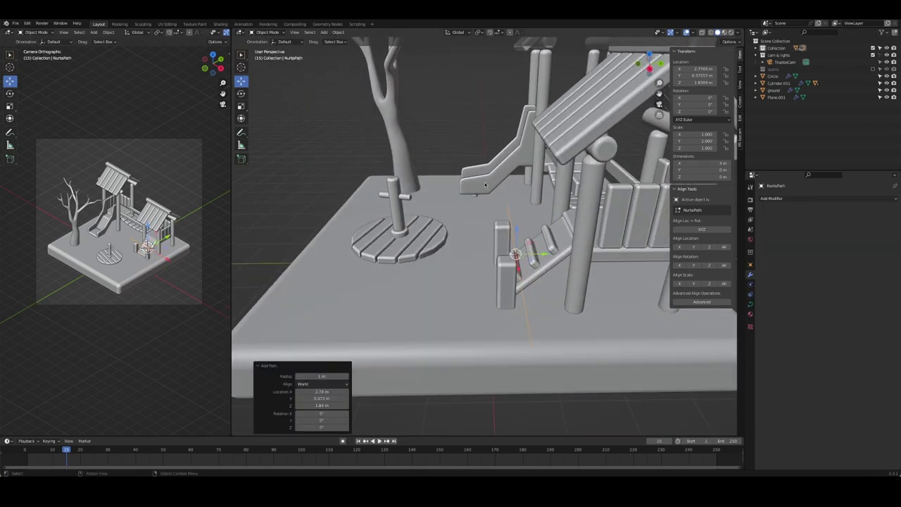
pyautogui.press('KP_0')
pyautogui.write('rz')
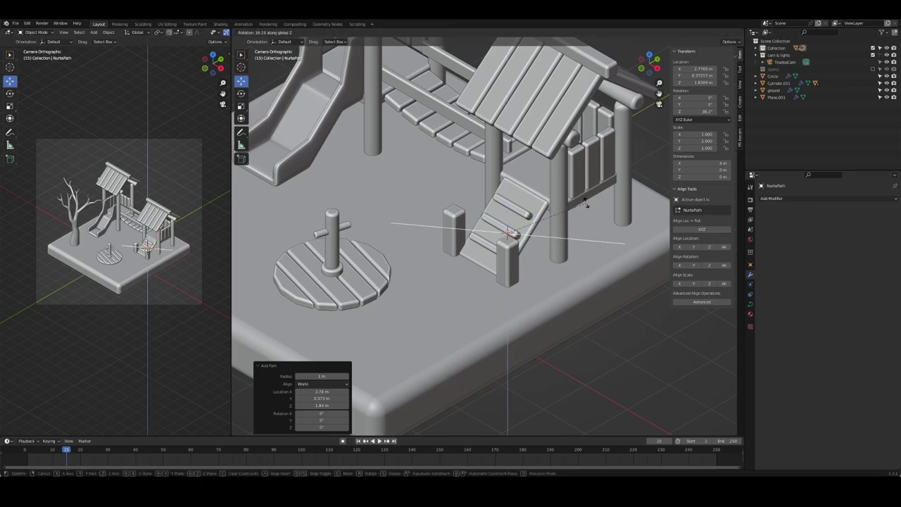
pyautogui.write('90')
pyautogui.press('Return')
# - Scale the path down and raise it 0.617 m vertically
pyautogui.moveTo(569, 212); pyautogui.dragTo(548, 204, button='middle')
pyautogui.press('Tab')
pyautogui.scroll(4, 547, 205)
pyautogui.scroll(5, 548, 204)
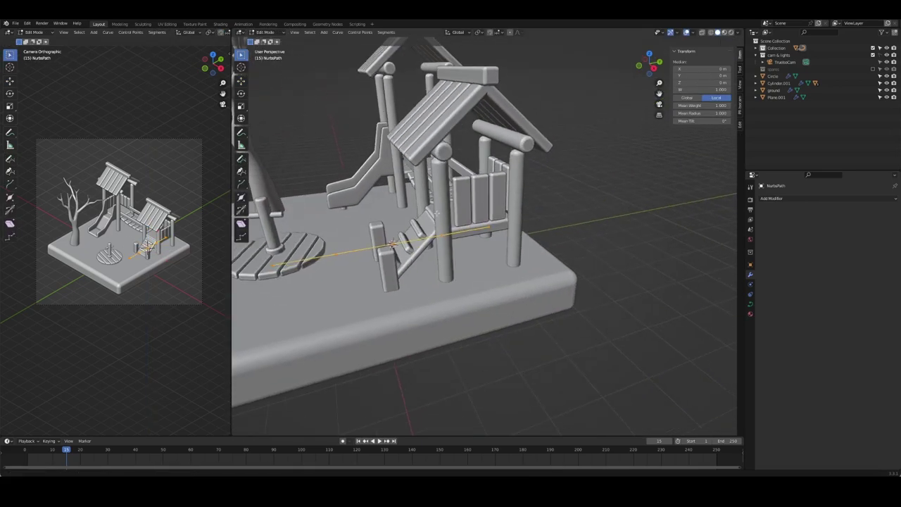
pyautogui.press('s')
pyautogui.click(466, 254)
pyautogui.press('Tab')
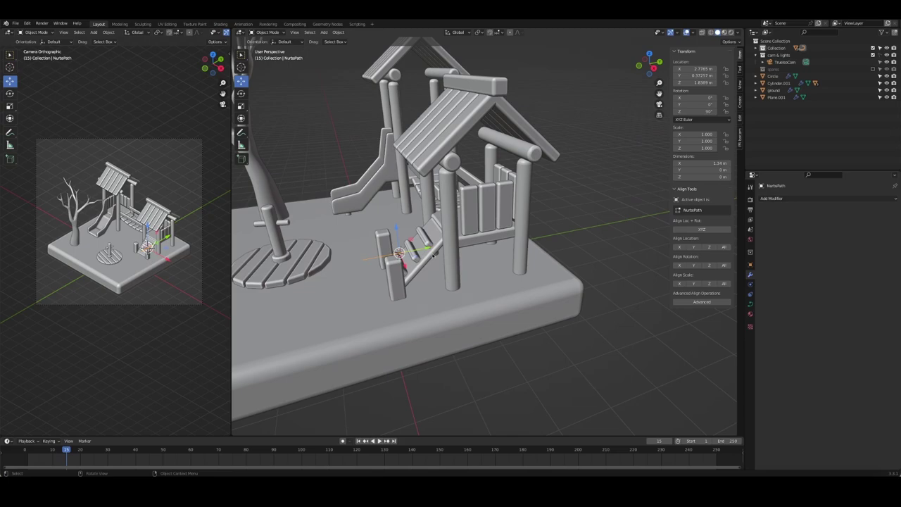
pyautogui.press('g')
pyautogui.press('z')
pyautogui.click(433, 233)
# - In right side view, slide the path along Y to sit beside the ladder
pyautogui.scroll(2, 438, 204)
pyautogui.scroll(3, 437, 186)
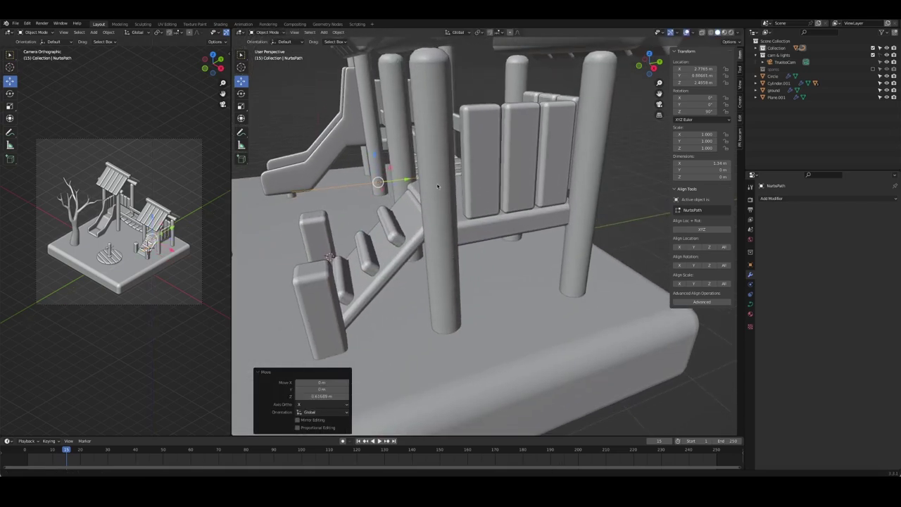
pyautogui.press('KP_3')
pyautogui.scroll(-2, 450, 204)
pyautogui.press('g')
pyautogui.press('y')
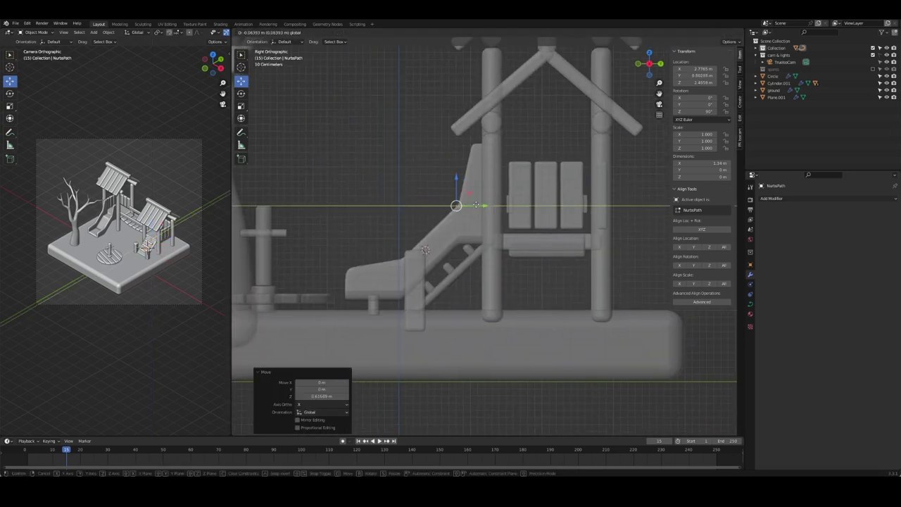
pyautogui.click(451, 207)
# - Shorten the curve's points and drop its end point toward the ladder base with smooth falloff
pyautogui.press('Tab')
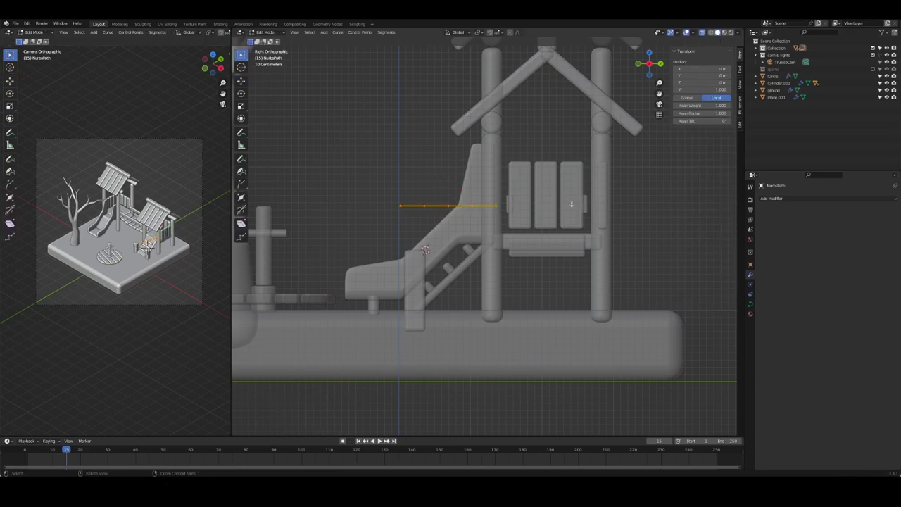
pyautogui.press('s')
pyautogui.click(447, 208)
pyautogui.click(511, 32)
pyautogui.press('g')
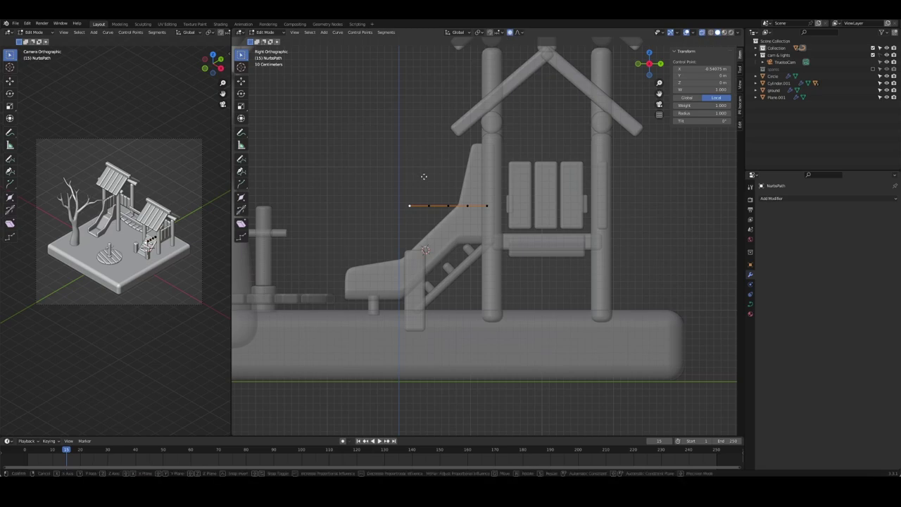
pyautogui.scroll(-5, 430, 190)
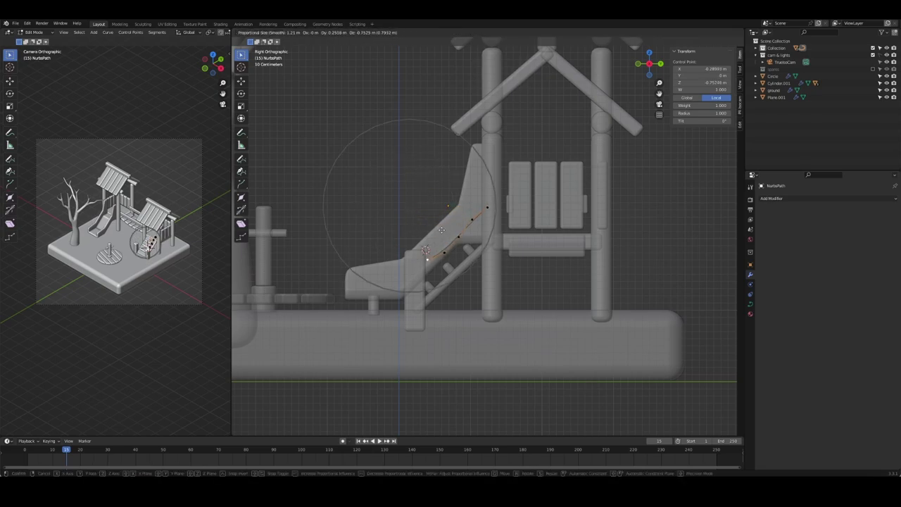
pyautogui.click(452, 251)
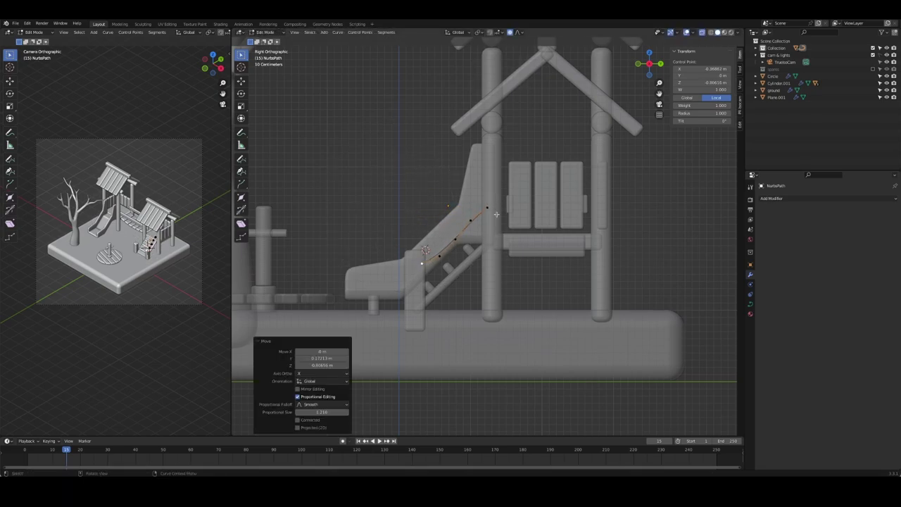
# - Bend the curve by moving middle control points down and up with falloff
pyautogui.press('g')
pyautogui.click(456, 239)
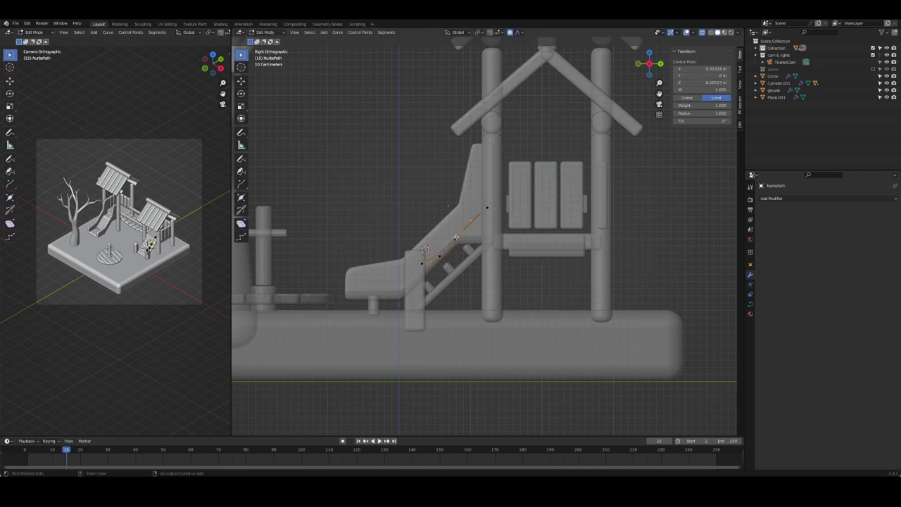
pyautogui.press('g')
pyautogui.click(412, 219)
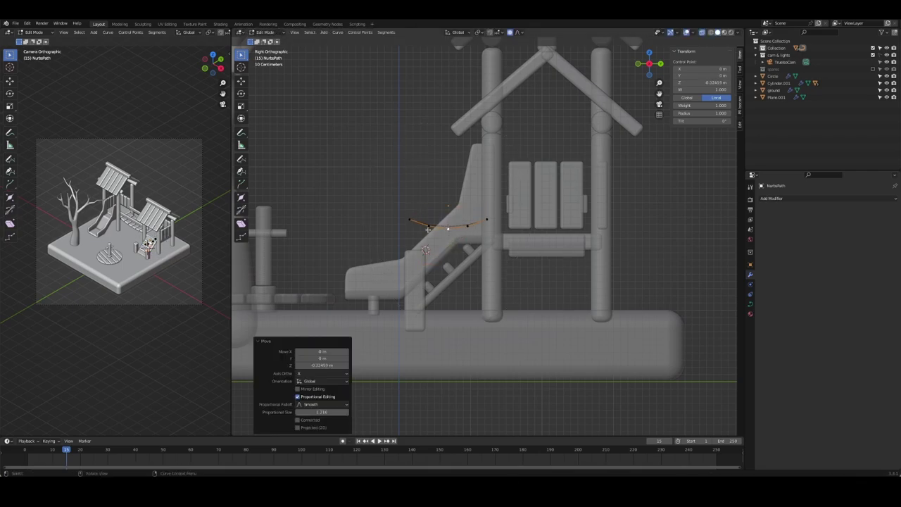
pyautogui.press('g')
pyautogui.click(426, 249)
pyautogui.press('g')
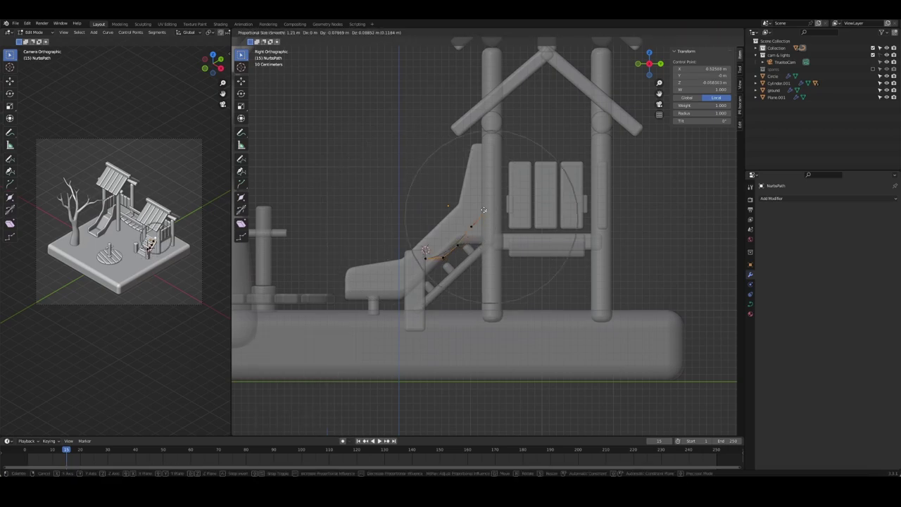
pyautogui.click(470, 229)
# - Position the curve's top end point and review the rail from the front
pyautogui.press('g')
pyautogui.click(472, 226)
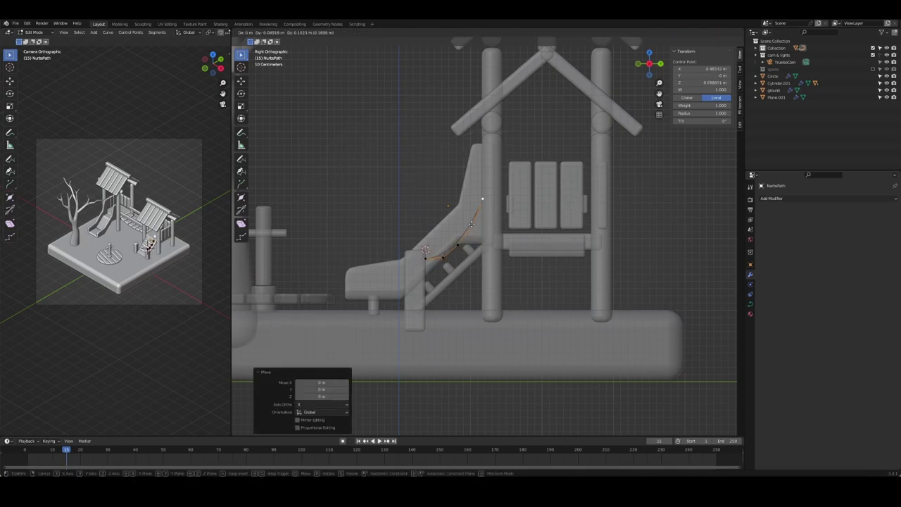
pyautogui.press('g')
pyautogui.click(476, 234)
pyautogui.press('Tab')
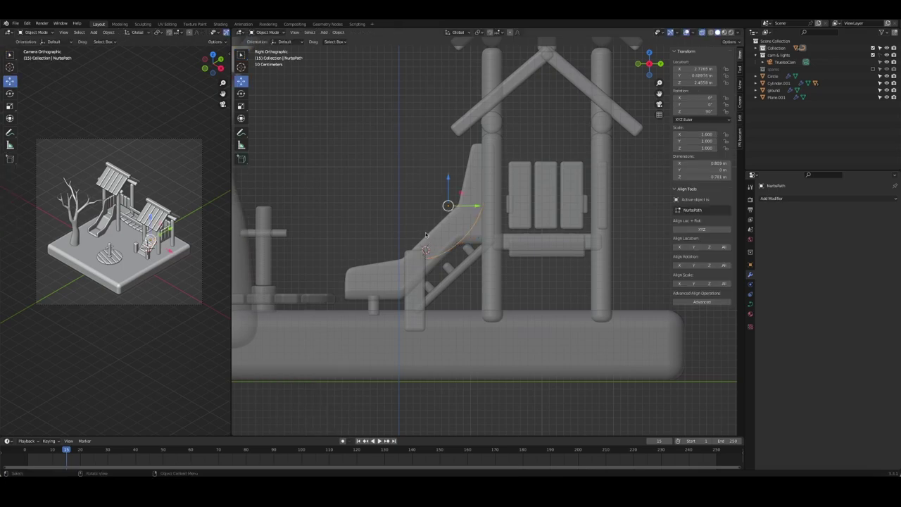
pyautogui.moveTo(447, 203); pyautogui.dragTo(571, 287, button='middle')
pyautogui.scroll(3, 571, 288)
pyautogui.press('Tab')
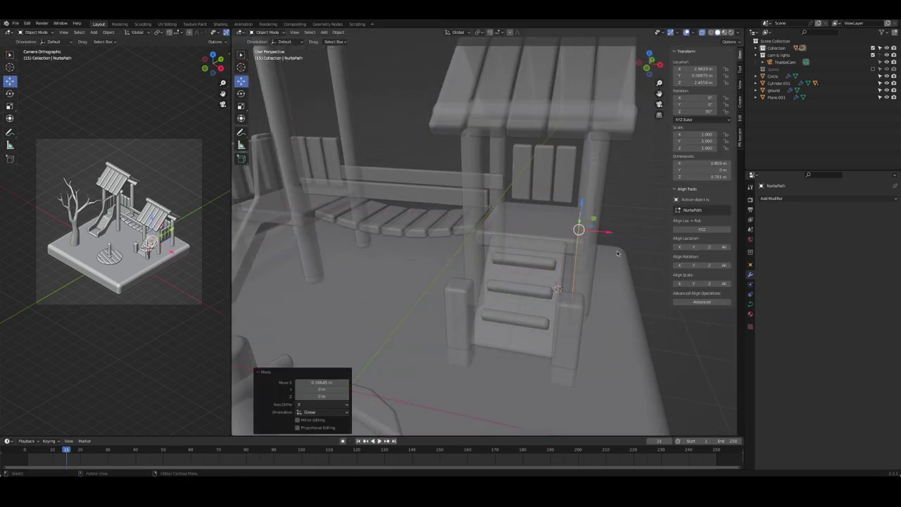
pyautogui.moveTo(580, 227); pyautogui.dragTo(630, 251, button='middle')
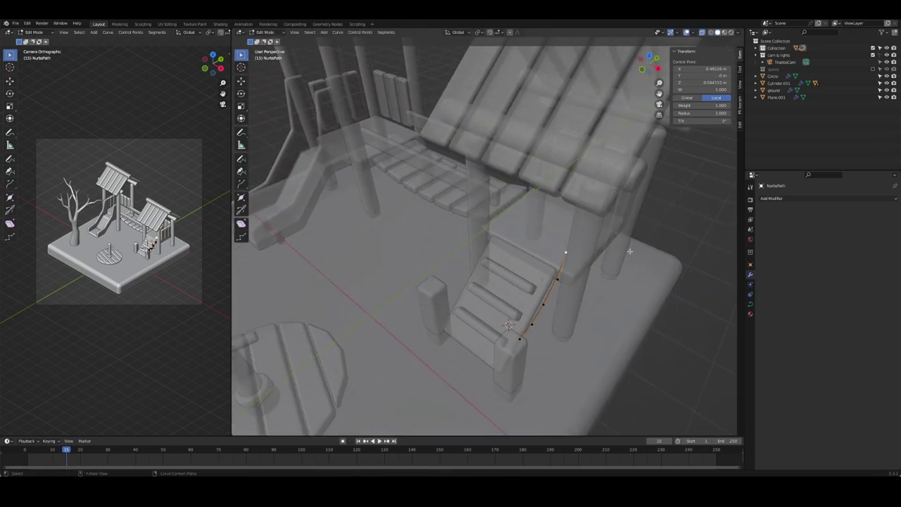
# - Snap the 3D cursor to the rope's lower point and set the curve origin there
pyautogui.hotkey('shift', 's')
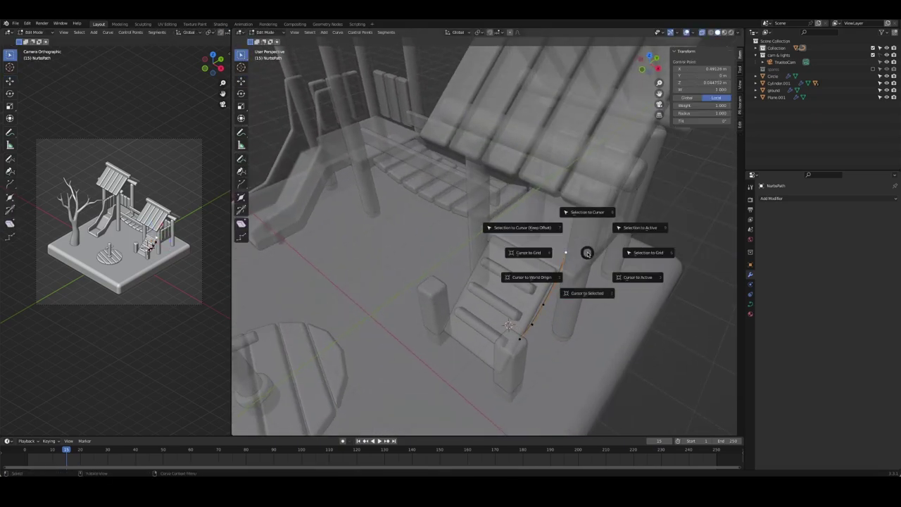
pyautogui.click(583, 292)
pyautogui.press('Tab')
pyautogui.hotkey('shift', 's')
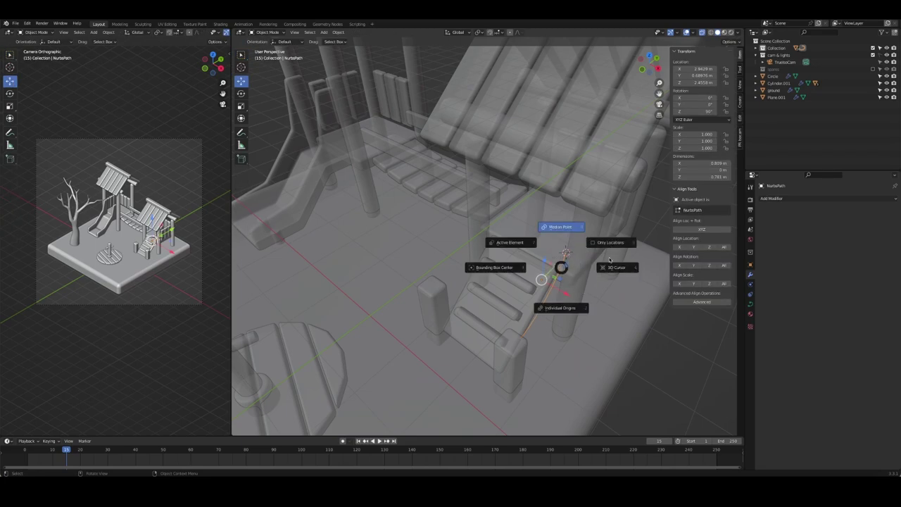
pyautogui.click(551, 226)
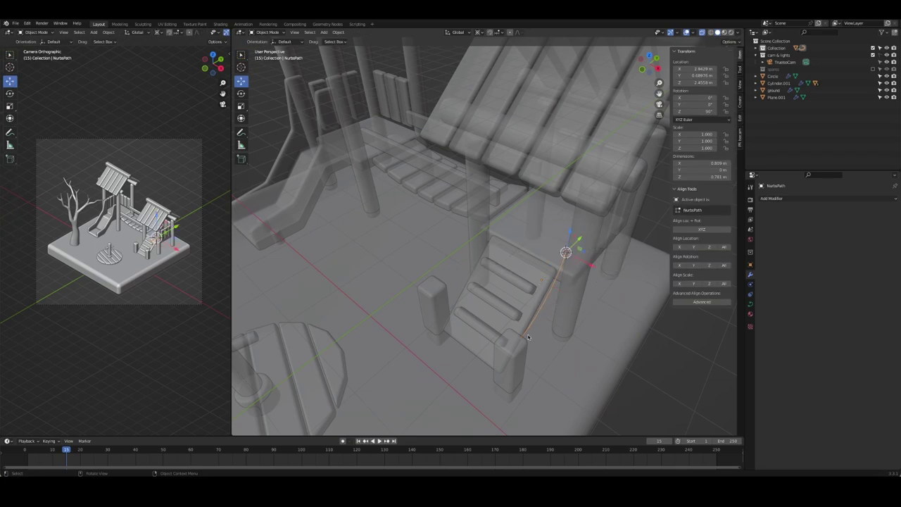
pyautogui.press('Tab')
pyautogui.moveTo(529, 338)
pyautogui.mouseDown(button='middle')
pyautogui.moveTo(398, 298)
pyautogui.moveTo(530, 322)
pyautogui.moveTo(631, 275)
pyautogui.moveTo(621, 230)
pyautogui.mouseUp(button='middle')
pyautogui.hotkey('shift', 's')
pyautogui.click(442, 309)
pyautogui.press('Tab')
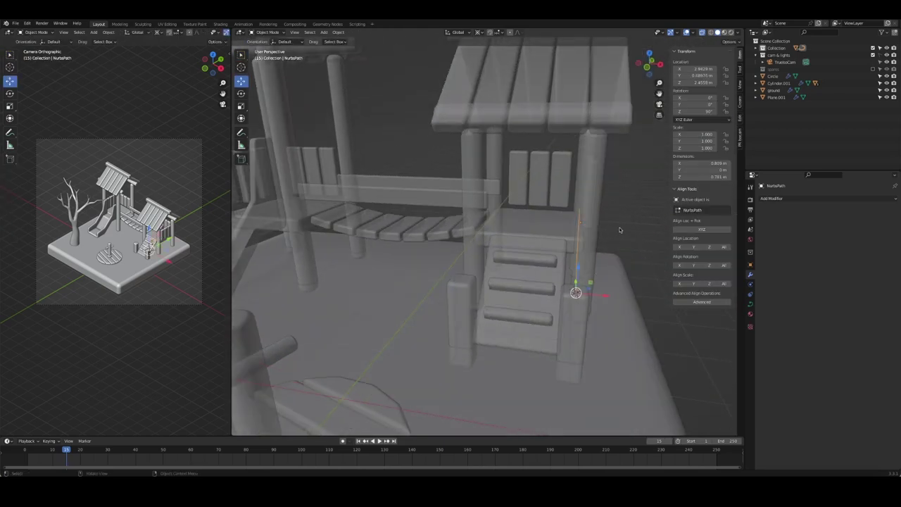
pyautogui.press('Tab')
pyautogui.press('Tab')
# - Switch to right ortho view with X-ray and reselect the rope curve for editing
pyautogui.click(581, 244)
pyautogui.click(580, 245)
pyautogui.moveTo(580, 245)
pyautogui.mouseDown(button='middle')
pyautogui.moveTo(511, 276)
pyautogui.moveTo(509, 255)
pyautogui.mouseUp(button='middle')
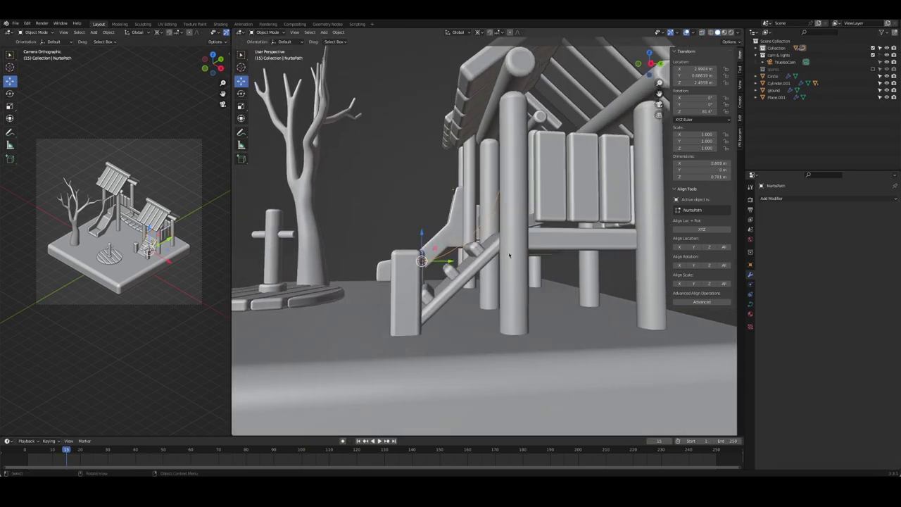
pyautogui.press('KP_3')
pyautogui.hotkey('alt', 'z')
pyautogui.scroll(2, 509, 255)
pyautogui.scroll(2, 493, 226)
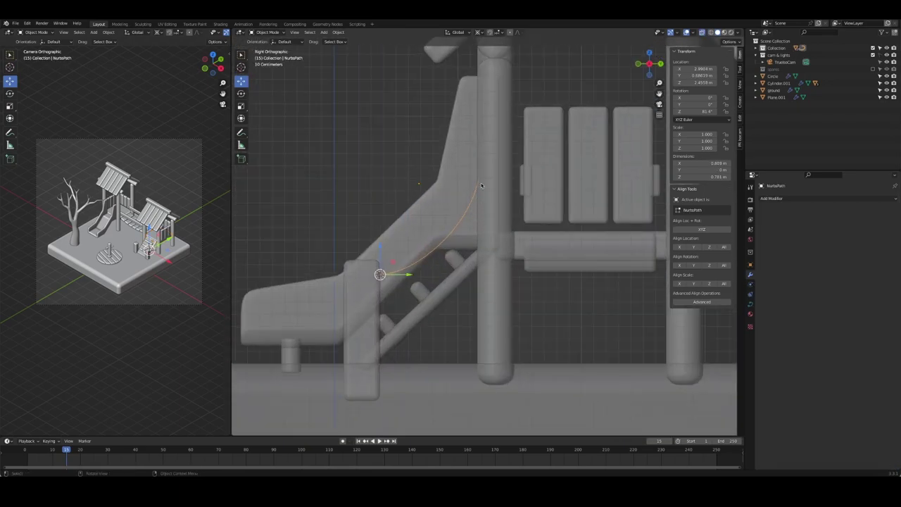
pyautogui.click(453, 232)
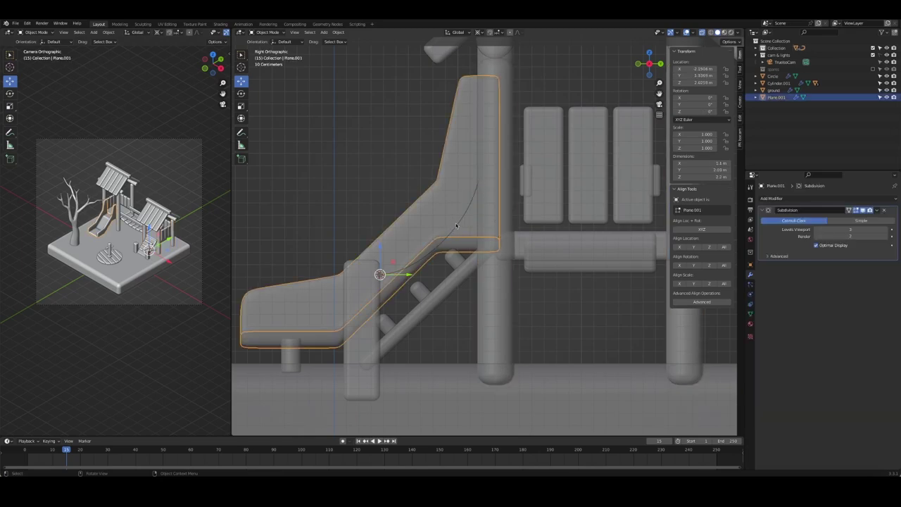
pyautogui.click(457, 226)
pyautogui.press('Tab')
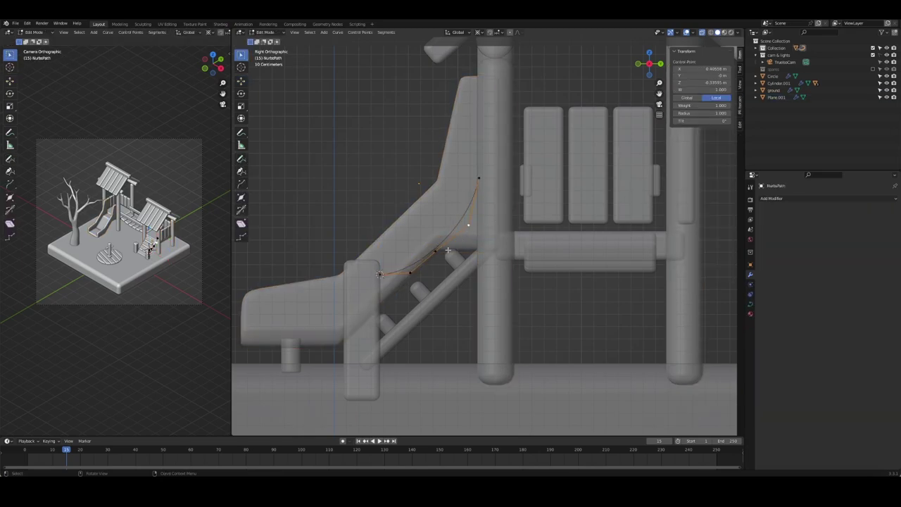
# - Move the rope's control points so the curve follows the ladder
pyautogui.click(448, 250)
pyautogui.moveTo(448, 250)
pyautogui.mouseDown()
pyautogui.moveTo(417, 266)
pyautogui.moveTo(457, 212)
pyautogui.mouseUp()
pyautogui.press('g')
pyautogui.click(417, 266)
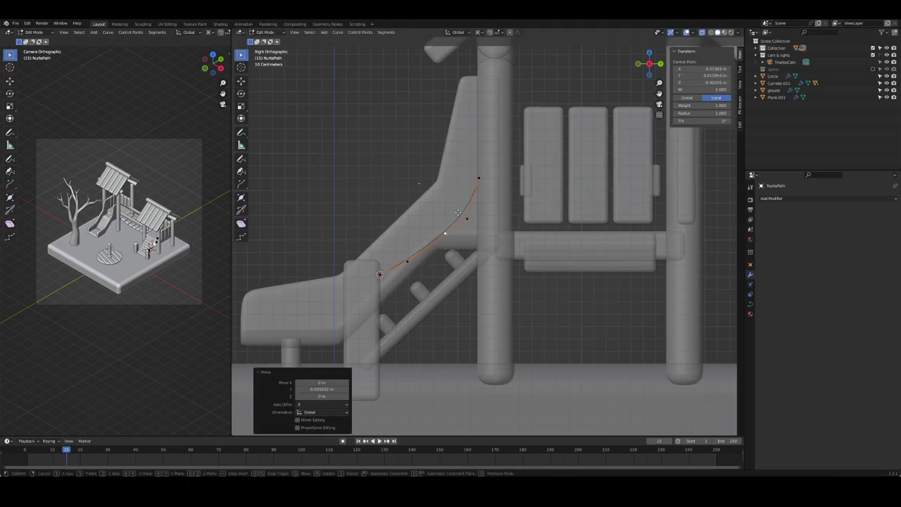
pyautogui.press('g')
pyautogui.click(445, 234)
pyautogui.press('g')
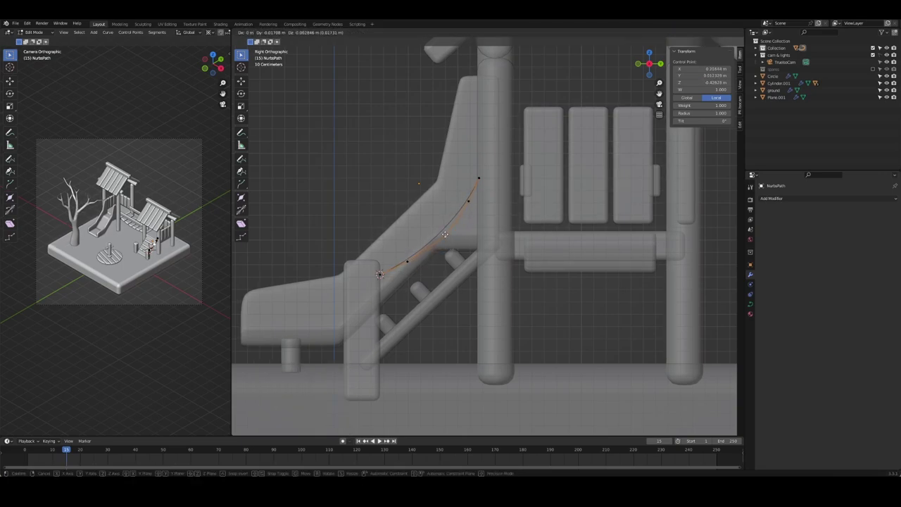
pyautogui.click(445, 235)
pyautogui.press('Tab')
pyautogui.moveTo(445, 234)
pyautogui.mouseDown(button='middle')
pyautogui.moveTo(544, 294)
pyautogui.moveTo(493, 289)
pyautogui.mouseUp(button='middle')
# - Convert the rope object to a curve and bring up the modifier list
pyautogui.click(781, 202)
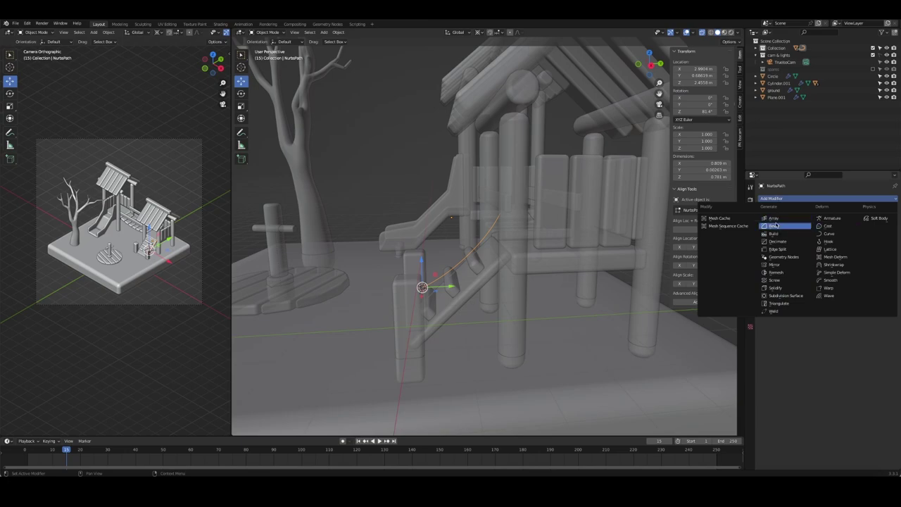
pyautogui.moveTo(676, 290); pyautogui.dragTo(634, 288, button='middle')
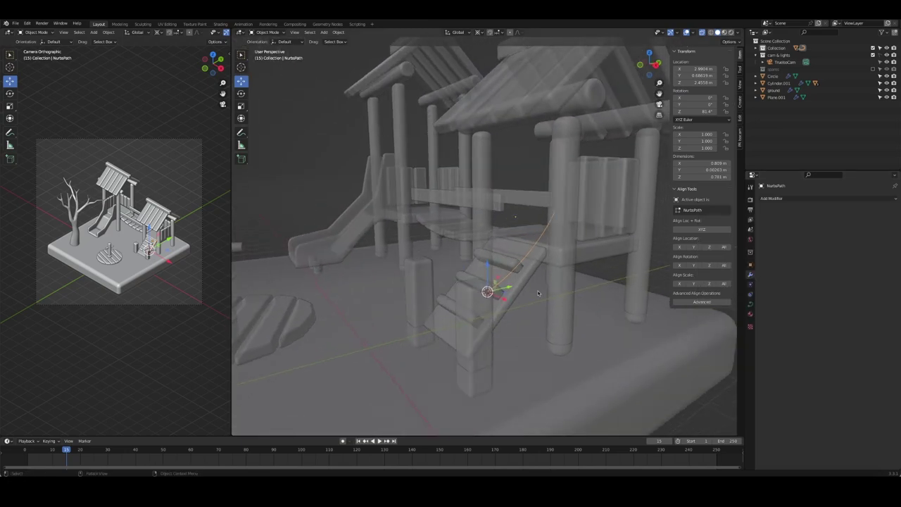
pyautogui.press('q')
pyautogui.click(522, 288)
pyautogui.click(781, 199)
# - Reselect the rope curve, show its shape settings, and edit it in right view
pyautogui.click(549, 224)
pyautogui.click(547, 227)
pyautogui.click(750, 305)
pyautogui.moveTo(542, 276); pyautogui.dragTo(488, 262, button='middle')
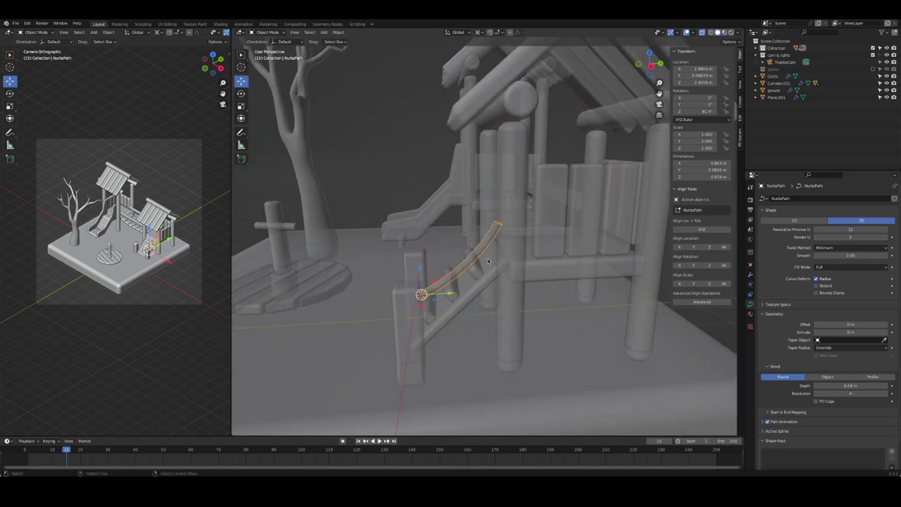
pyautogui.press('Tab')
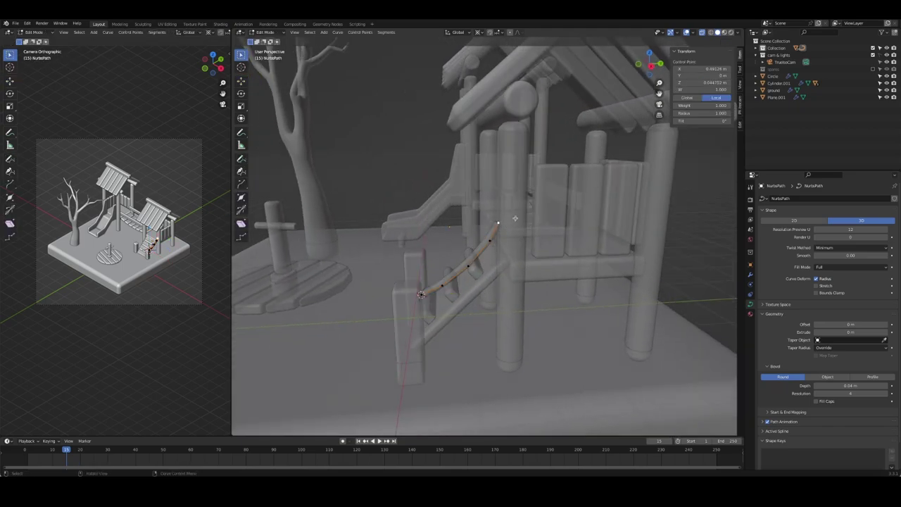
pyautogui.press('KP_3')
# - Nudge the rope's control points so the tube runs along the ladder and slide
pyautogui.press('g')
pyautogui.click(513, 215)
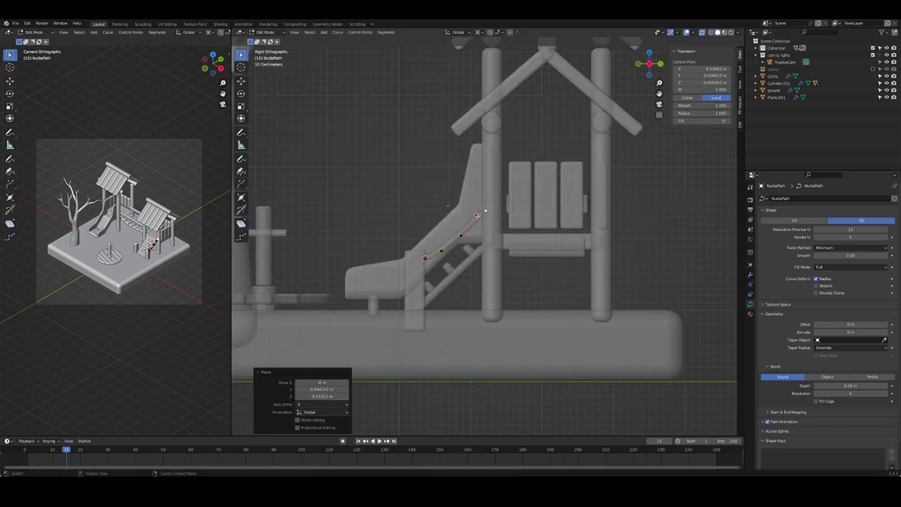
pyautogui.press('g')
pyautogui.click(451, 244)
pyautogui.press('g')
pyautogui.click(446, 268)
pyautogui.press('g')
pyautogui.click(472, 226)
pyautogui.press('g')
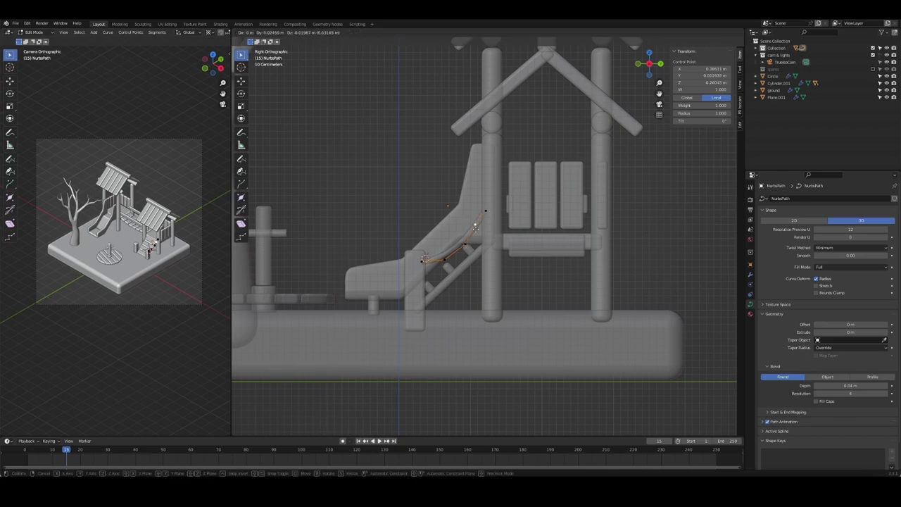
pyautogui.click(470, 241)
# - Check the rope through the camera view, then return to object mode in right view
pyautogui.moveTo(470, 240); pyautogui.dragTo(423, 211, button='middle')
pyautogui.moveTo(141, 232); pyautogui.dragTo(162, 235, button='middle')
pyautogui.scroll(-4, 161, 235)
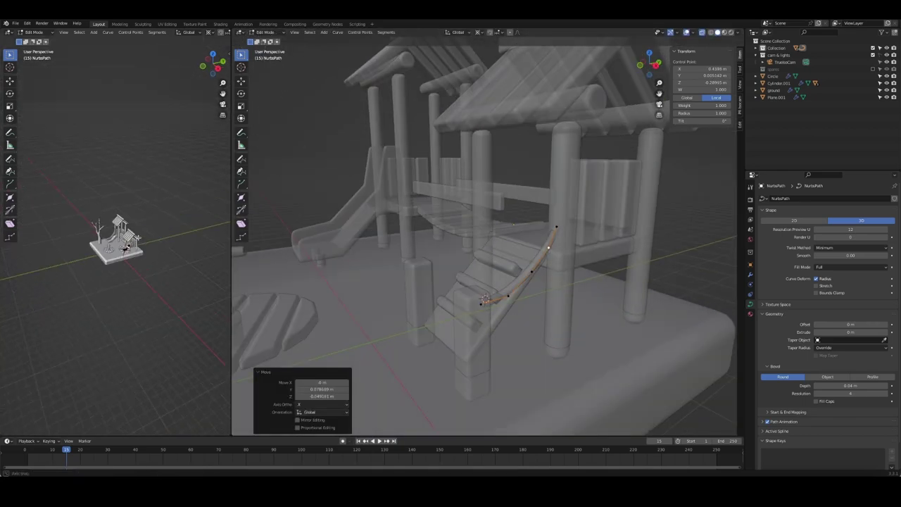
pyautogui.press('KP_0')
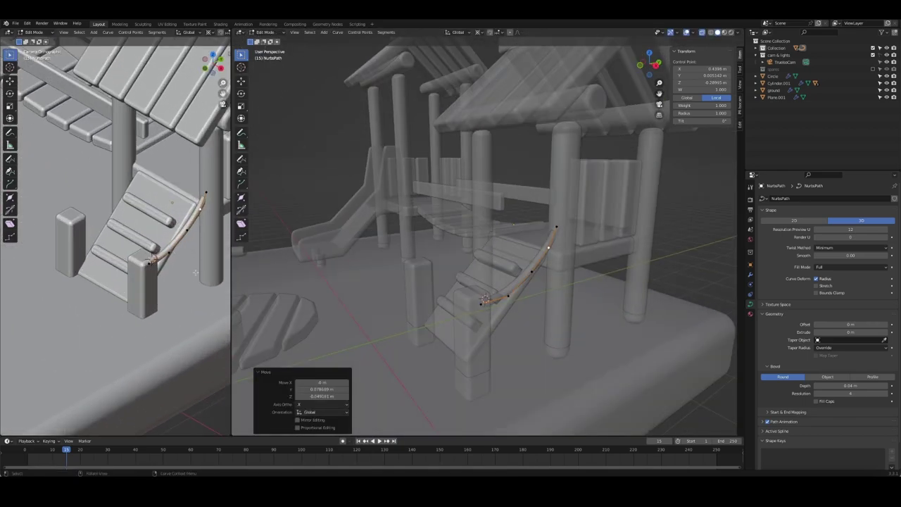
pyautogui.press('Tab')
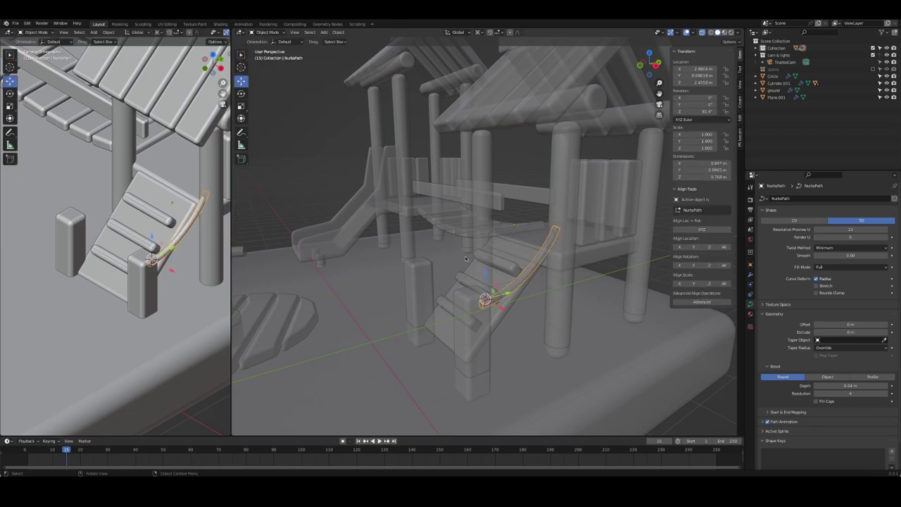
pyautogui.press('KP_3')
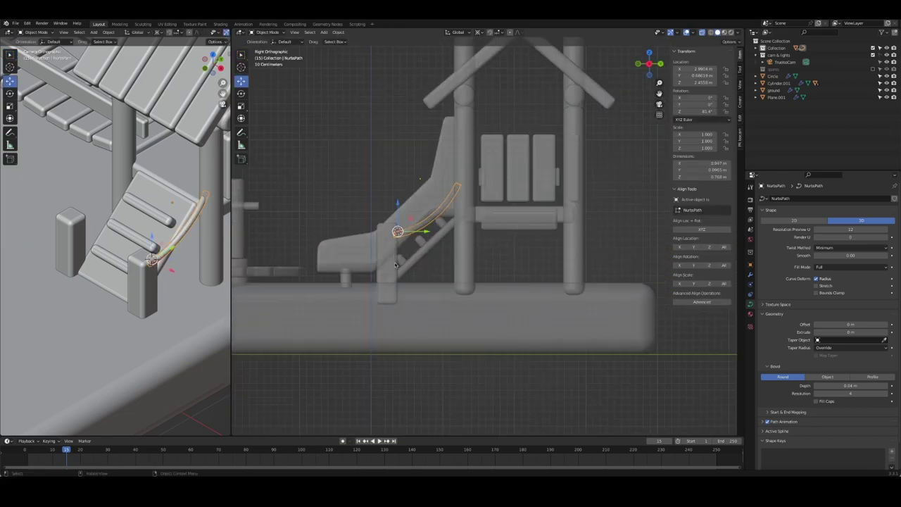
# - Raise the ladder's front post and the rope vertically so they meet, then disable X-ray
pyautogui.click(396, 265)
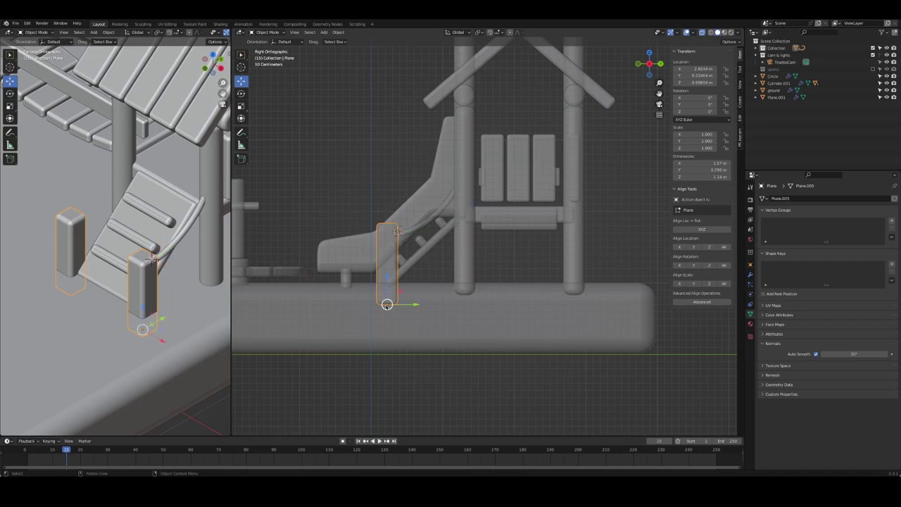
pyautogui.moveTo(387, 304); pyautogui.dragTo(386, 296)
pyautogui.click(398, 231)
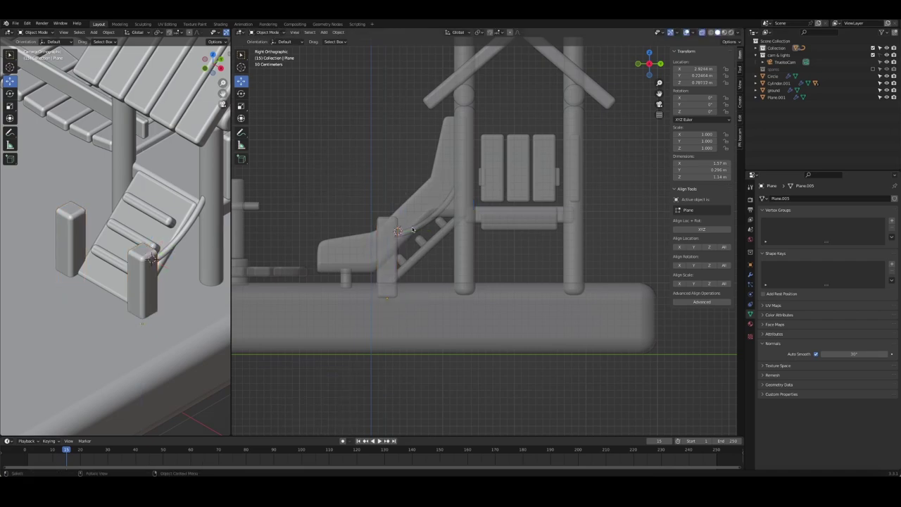
pyautogui.click(414, 230)
pyautogui.press('g')
pyautogui.press('z')
pyautogui.click(376, 167)
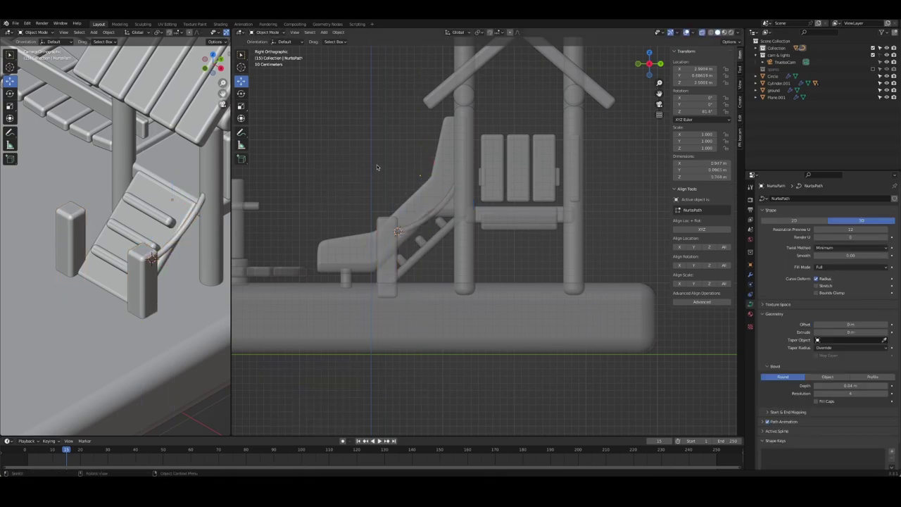
pyautogui.moveTo(376, 167); pyautogui.dragTo(562, 234, button='middle')
pyautogui.hotkey('alt', 'z')
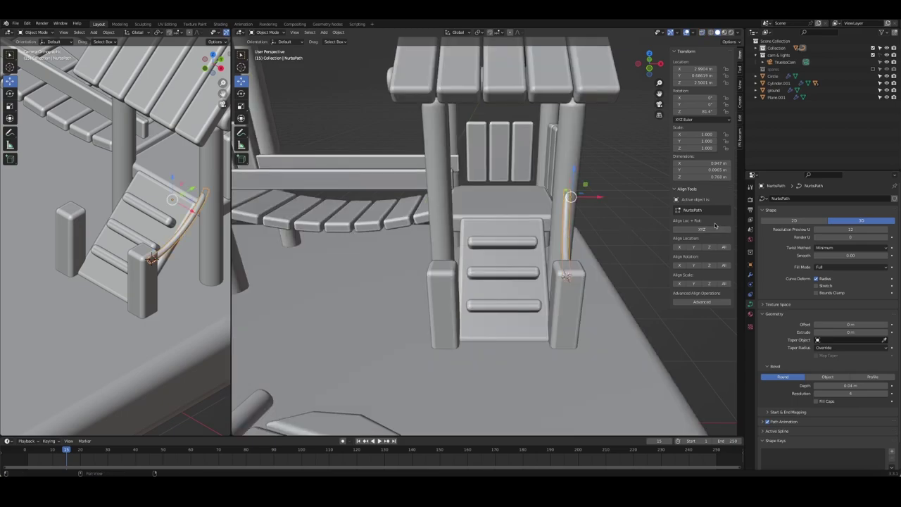
# - Add a Mirror modifier to the rope mirrored across the 'bottom' object and save the file
pyautogui.click(752, 274)
pyautogui.click(795, 198)
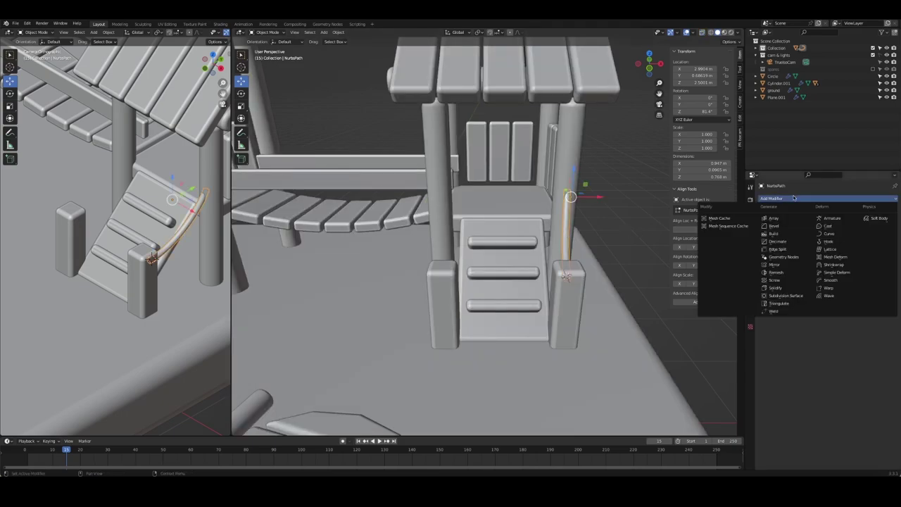
pyautogui.click(787, 265)
pyautogui.click(885, 247)
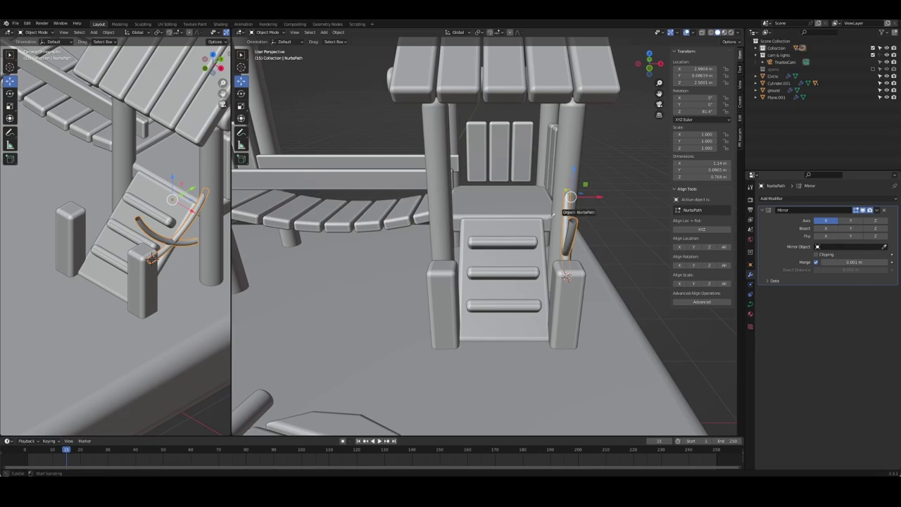
pyautogui.click(579, 213)
pyautogui.moveTo(617, 245)
pyautogui.mouseDown(button='middle')
pyautogui.moveTo(572, 262)
pyautogui.moveTo(364, 218)
pyautogui.mouseUp(button='middle')
pyautogui.hotkey('ctrl', 's')
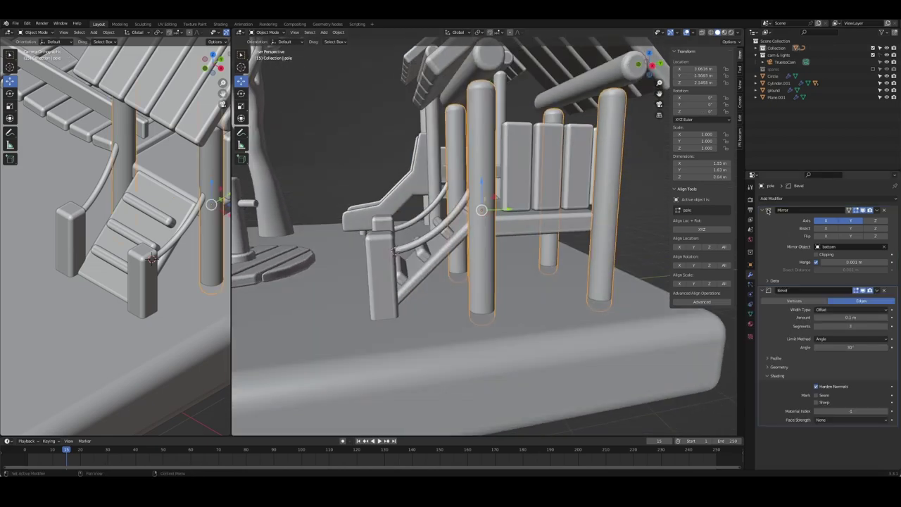
# - Select the roof beam pole.001 and set its Bevel modifier amount to 0.04 m
pyautogui.click(766, 221)
pyautogui.moveTo(486, 120); pyautogui.dragTo(479, 146, button='middle')
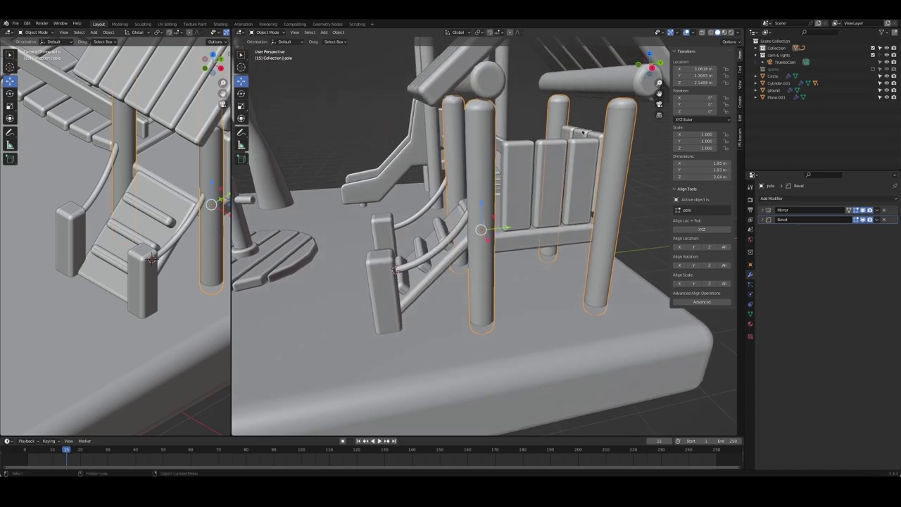
pyautogui.click(763, 220)
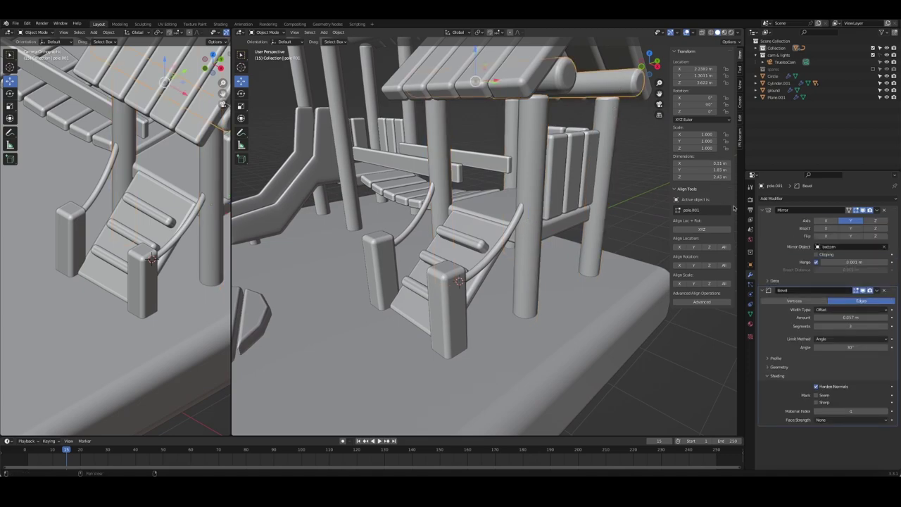
pyautogui.click(767, 213)
pyautogui.click(535, 126)
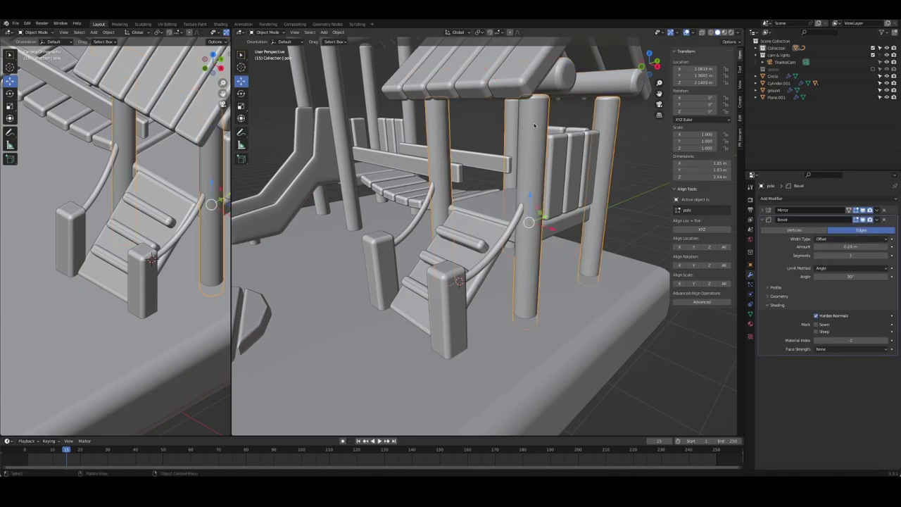
pyautogui.click(591, 83)
pyautogui.doubleClick(827, 247)
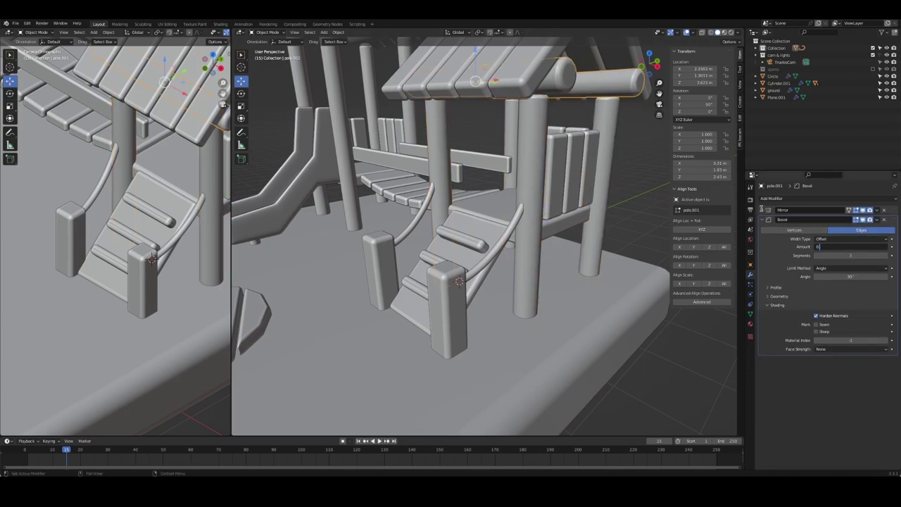
pyautogui.write('.04')
pyautogui.press('Return')
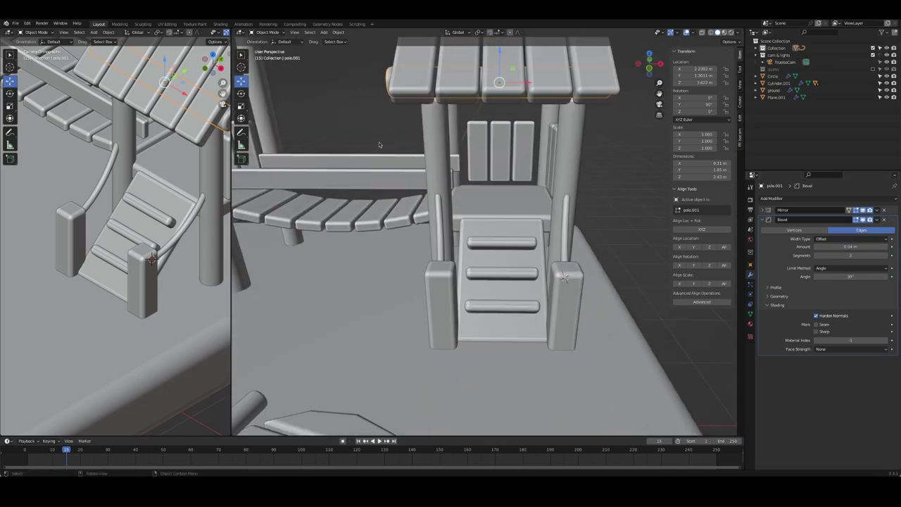
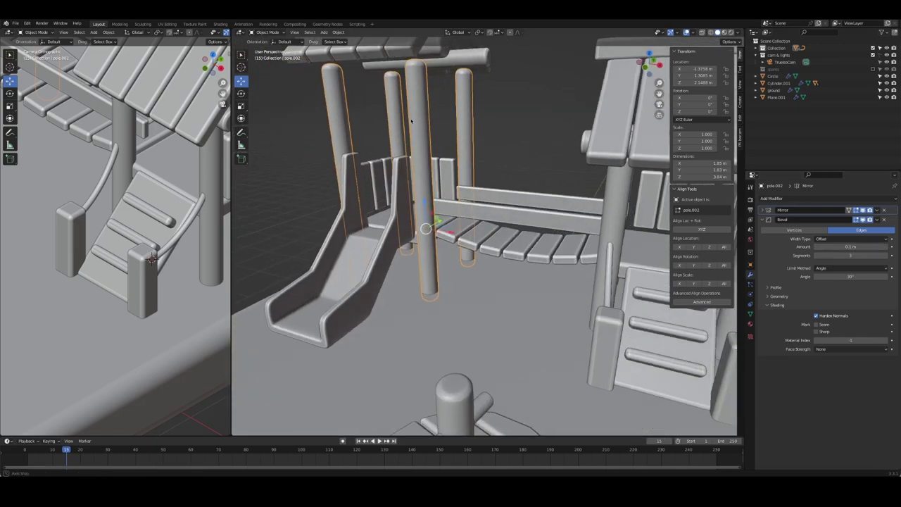
# - Set the Bevel modifier Amount to 0.04 m on each of the new poles
pyautogui.write('04')
pyautogui.press('Return')
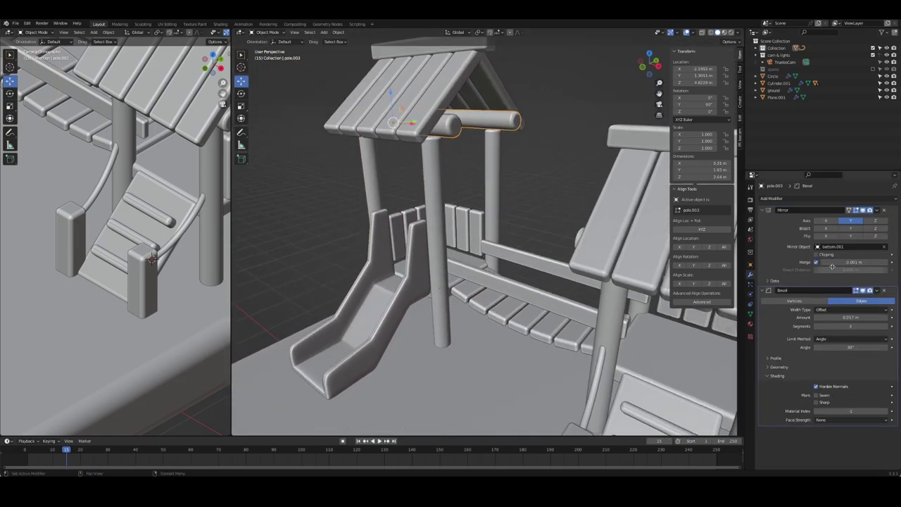
pyautogui.write('.04')
pyautogui.press('Return')
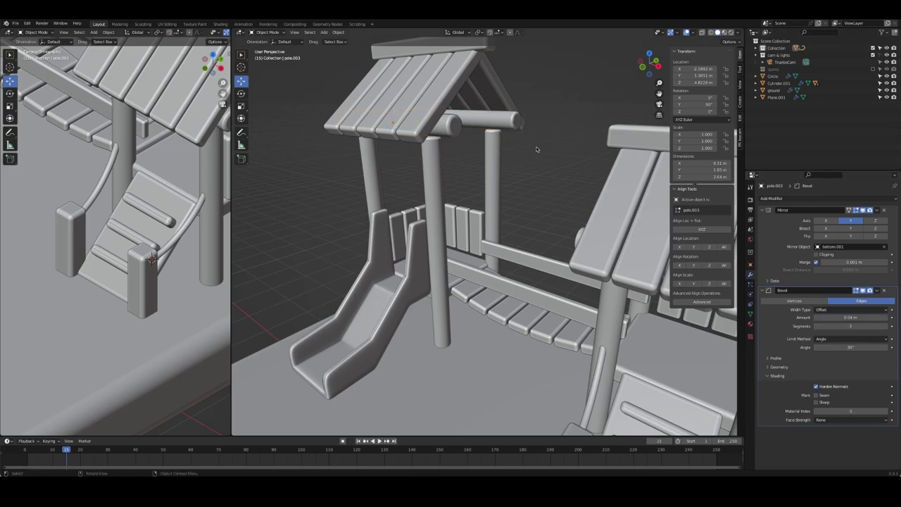
# - Save playground.blend and view the scene through the camera
pyautogui.hotkey('ctrl', 's')
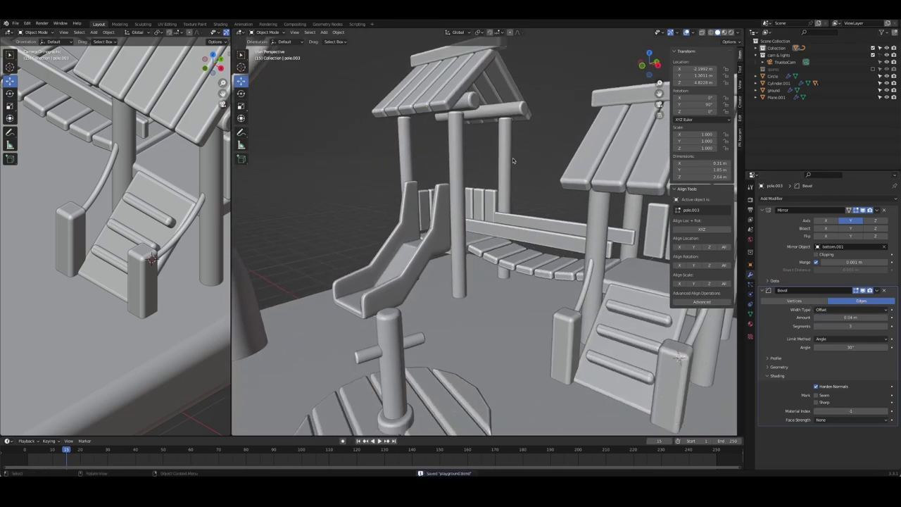
pyautogui.press('KP_0')
pyautogui.scroll(-2, 507, 229)
pyautogui.scroll(-2, 507, 229)
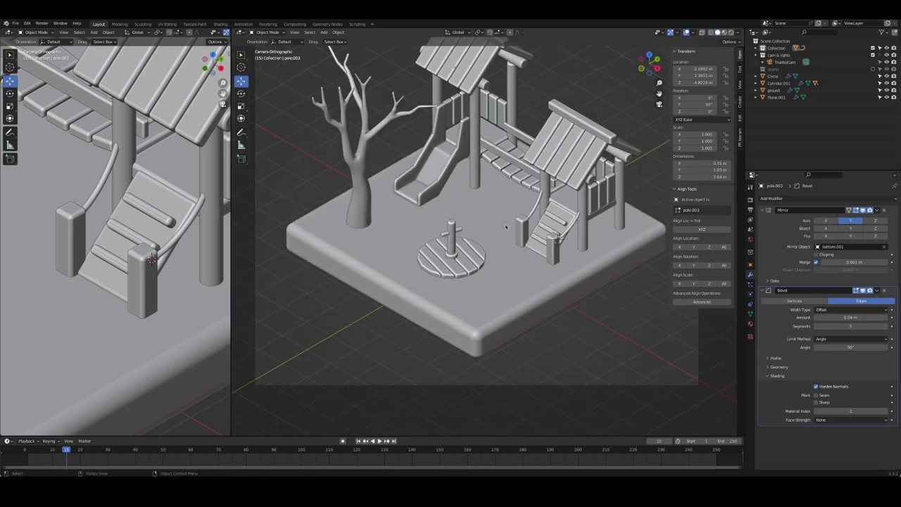
# - Enter Edit Mode on the ground and subdivide its whole mesh once
pyautogui.click(494, 228)
pyautogui.press('Tab')
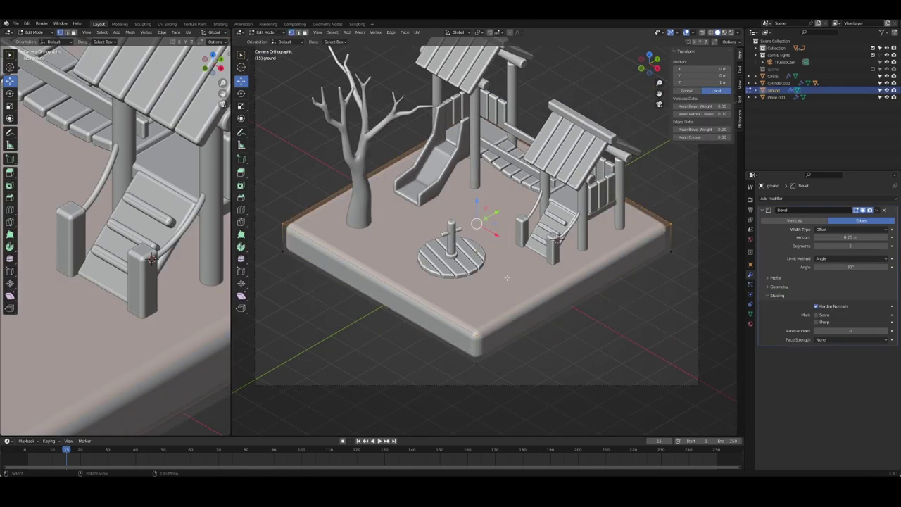
pyautogui.press('a')
pyautogui.rightClick(488, 197)
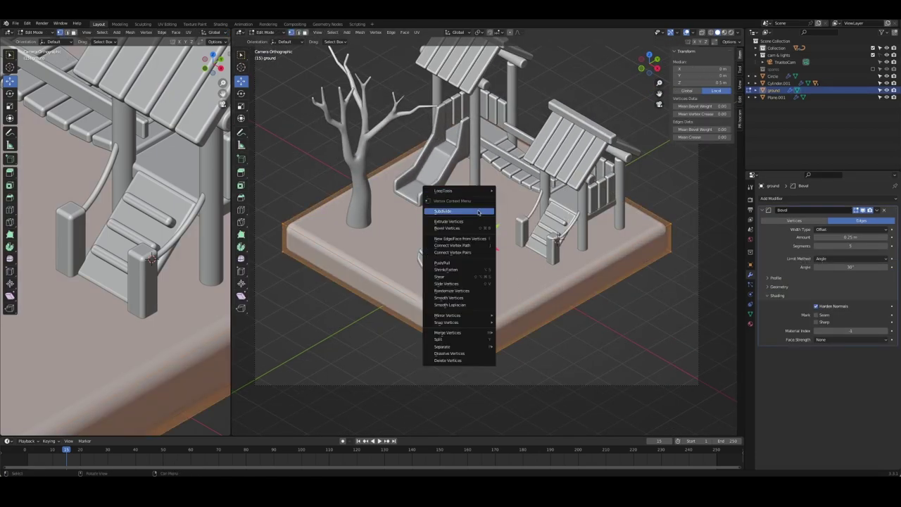
pyautogui.click(488, 205)
pyautogui.rightClick(489, 206)
pyautogui.hotkey('alt', 'a')
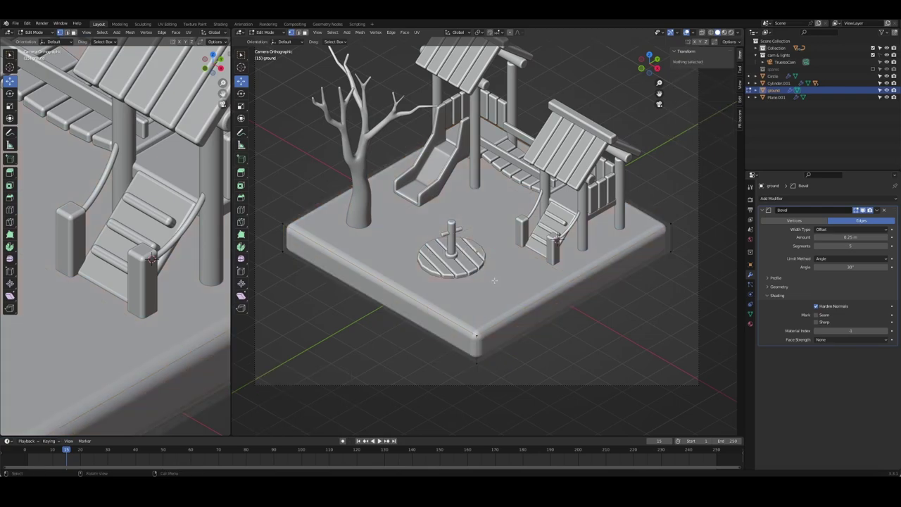
# - Delete the ground's bottom vertices in front X-ray view, leaving only the top plane
pyautogui.press('KP_0')
pyautogui.scroll(3, 508, 237)
pyautogui.scroll(2, 511, 254)
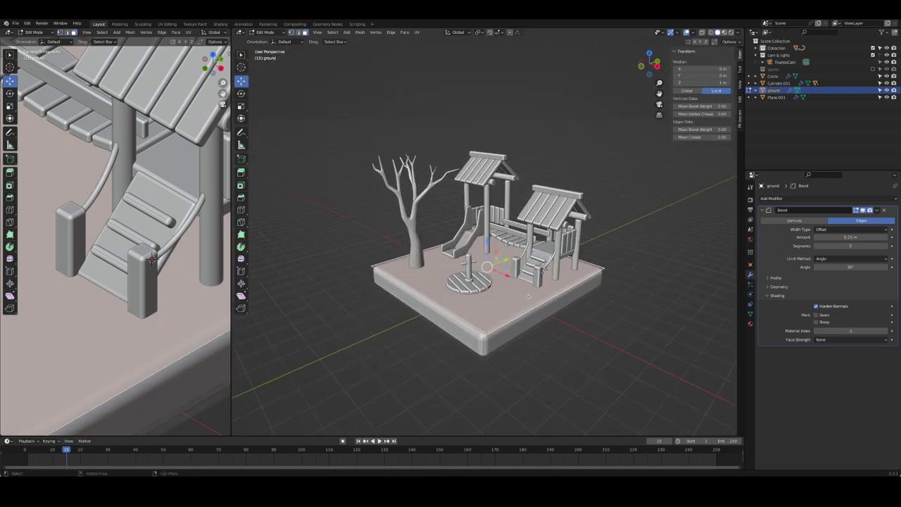
pyautogui.moveTo(515, 268); pyautogui.dragTo(522, 287, button='middle')
pyautogui.scroll(2, 521, 288)
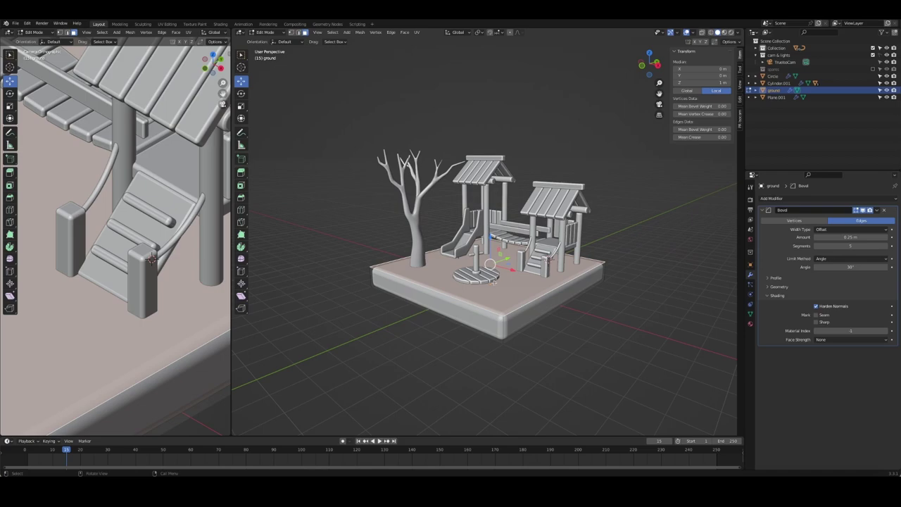
pyautogui.press('KP_1')
pyautogui.hotkey('alt', 'z')
pyautogui.moveTo(396, 238); pyautogui.dragTo(676, 270)
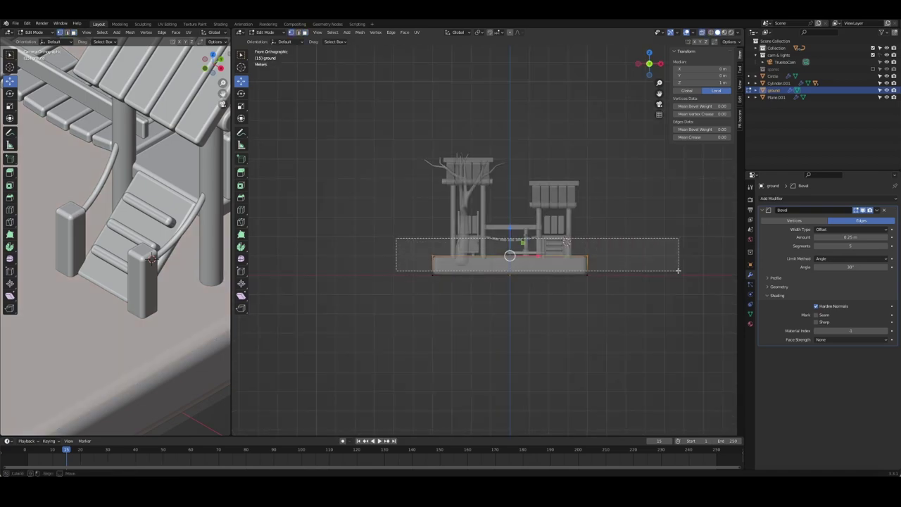
pyautogui.press('x')
pyautogui.click(674, 271)
pyautogui.hotkey('alt', 'z')
pyautogui.moveTo(509, 274); pyautogui.dragTo(540, 309, button='middle')
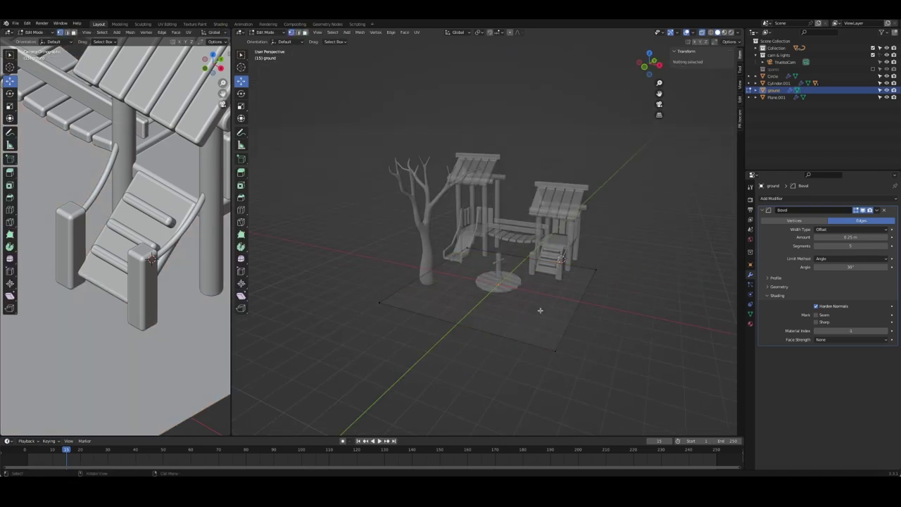
# - Subdivide the remaining ground plane repeatedly into a dense grid
pyautogui.press('a')
pyautogui.rightClick(532, 290)
pyautogui.click(532, 290)
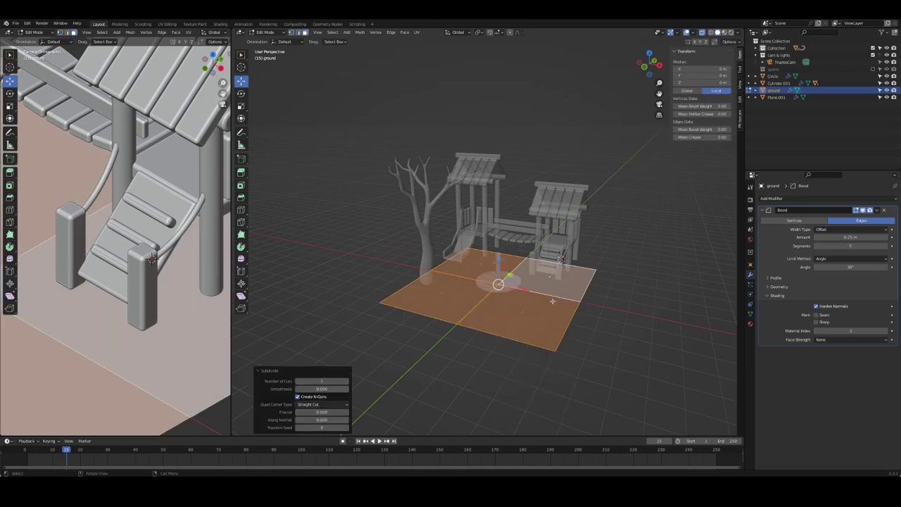
pyautogui.rightClick(552, 302)
pyautogui.click(553, 302)
pyautogui.rightClick(553, 302)
pyautogui.rightClick(553, 302)
pyautogui.click(553, 301)
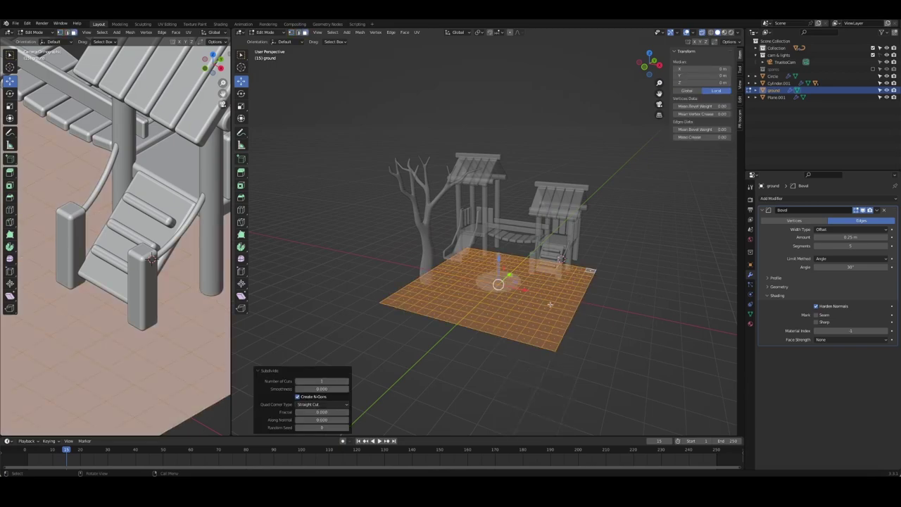
# - Extrude the grid plane downward into a thick slab
pyautogui.press('e')
pyautogui.rightClick(550, 305)
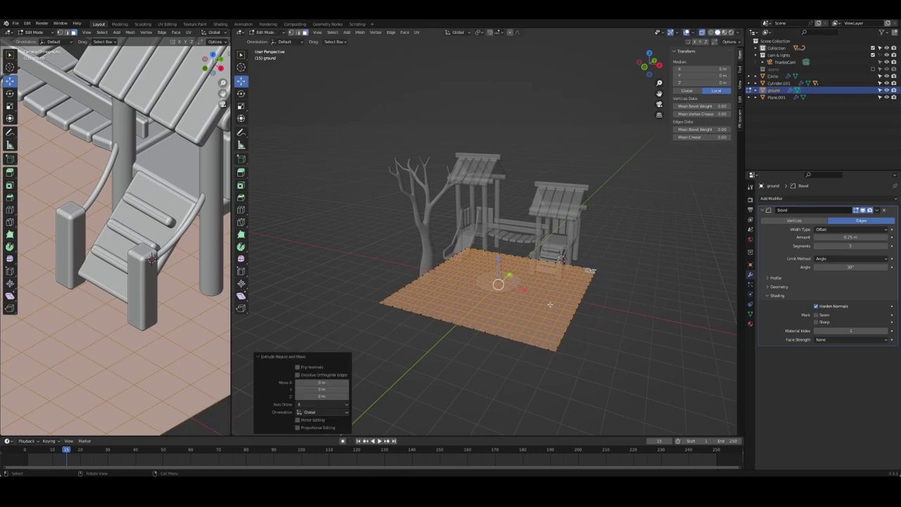
pyautogui.hotkey('ctrl', 'z')
pyautogui.press('e')
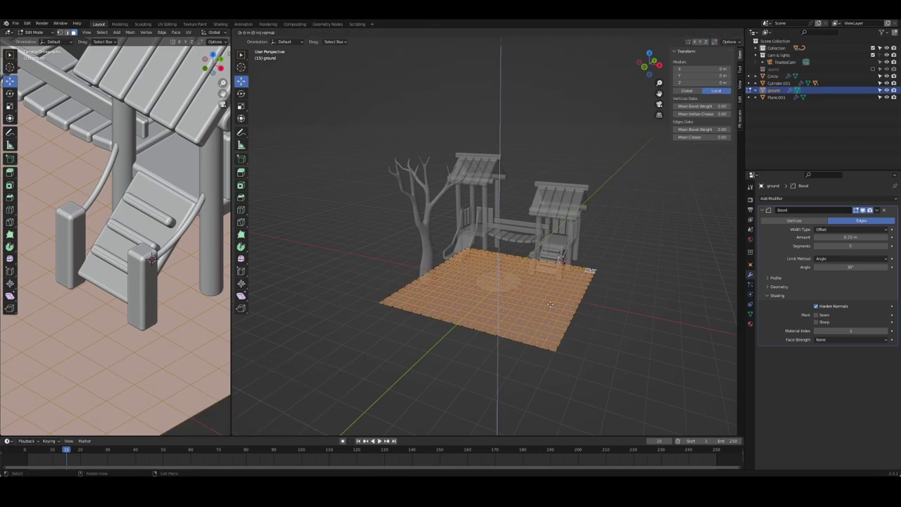
pyautogui.click(550, 304)
# - Recalculate the ground's normals outward, checking them with the Face Orientation overlay
pyautogui.press('Tab')
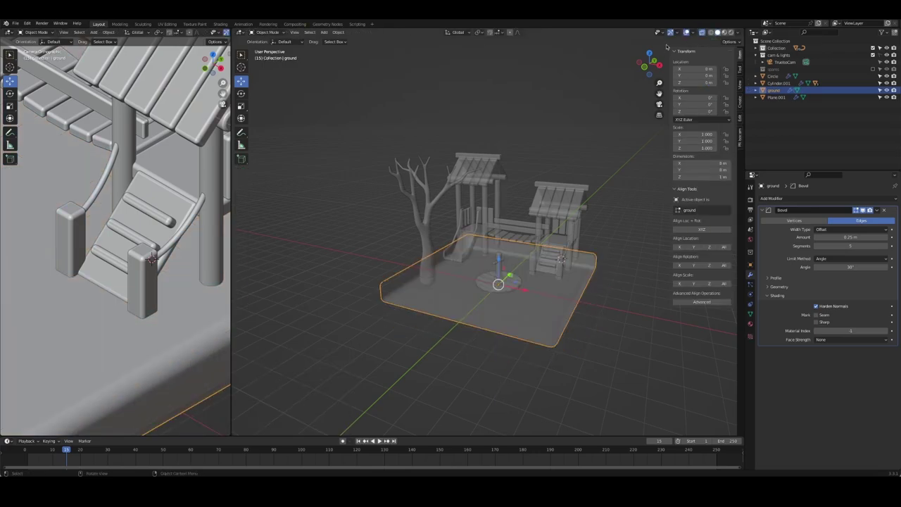
pyautogui.click(693, 33)
pyautogui.click(649, 160)
pyautogui.press('Tab')
pyautogui.hotkey('shift', 'n')
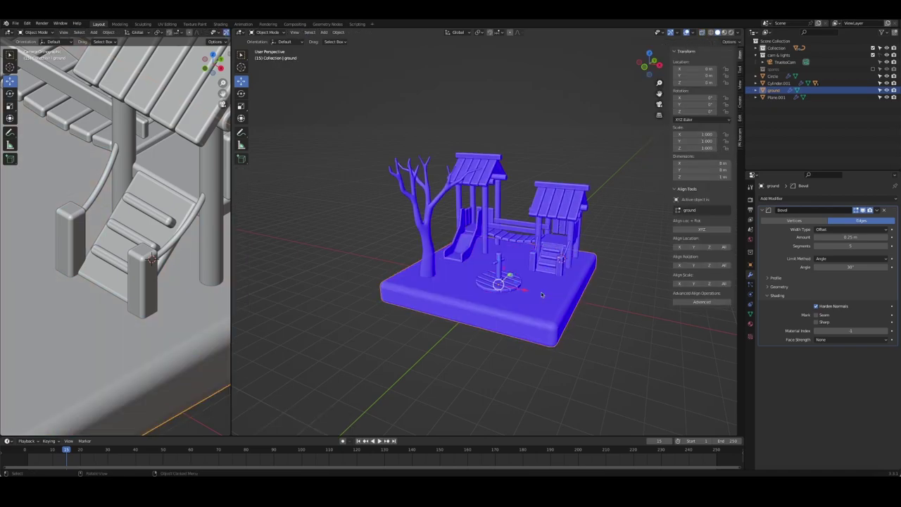
pyautogui.press('Tab')
pyautogui.click(693, 32)
pyautogui.click(650, 159)
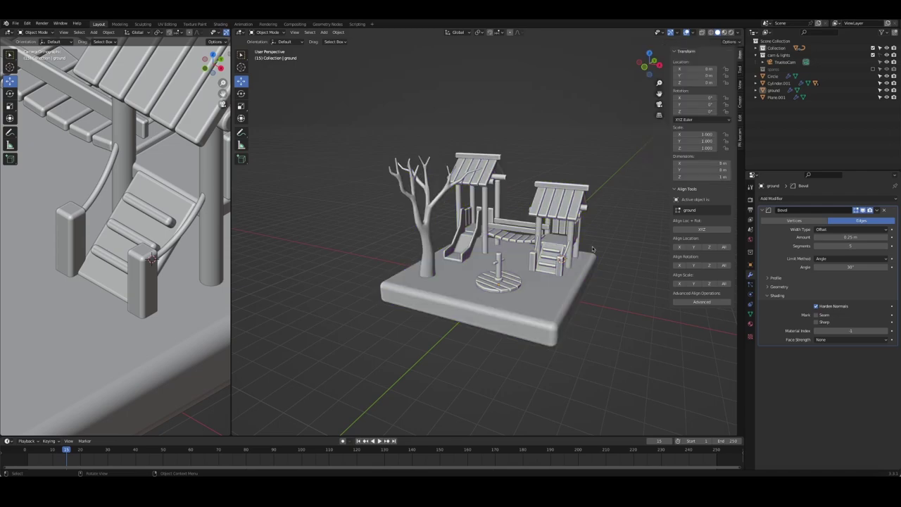
# - Reduce the ground slab's Bevel Amount from 0.25 m to 0.11 m
pyautogui.click(563, 303)
pyautogui.moveTo(865, 235); pyautogui.dragTo(845, 236)
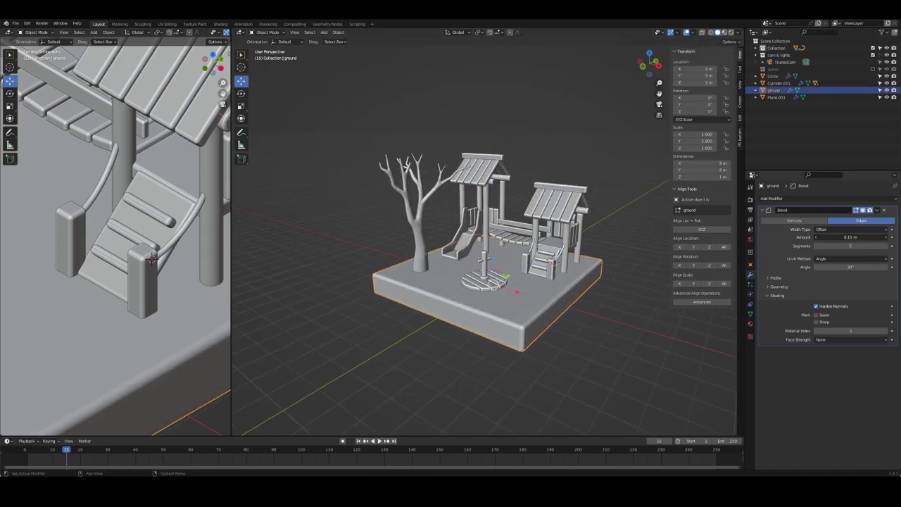
pyautogui.hotkey('alt', 'a')
pyautogui.moveTo(634, 281); pyautogui.dragTo(612, 275, button='middle')
pyautogui.scroll(3, 563, 271)
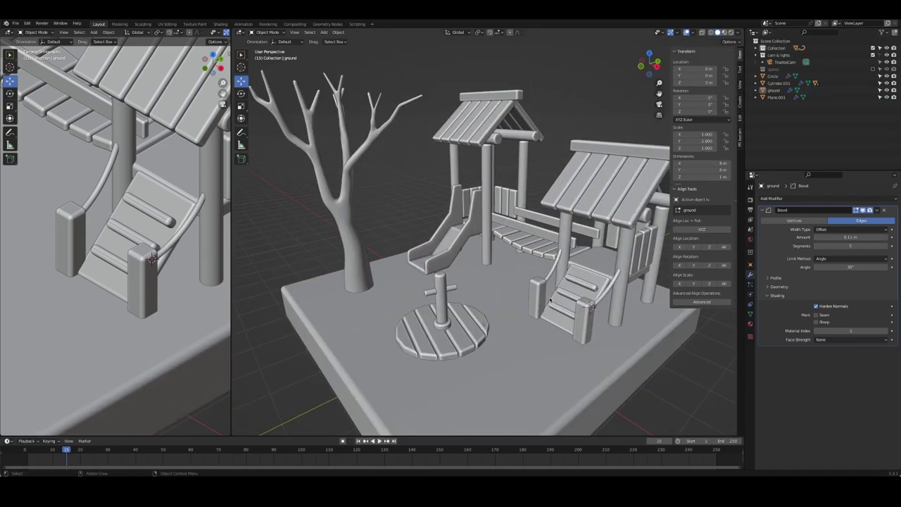
pyautogui.scroll(3, 546, 267)
# - Hide the slab's lower geometry so only the top grid is editable
pyautogui.press('Tab')
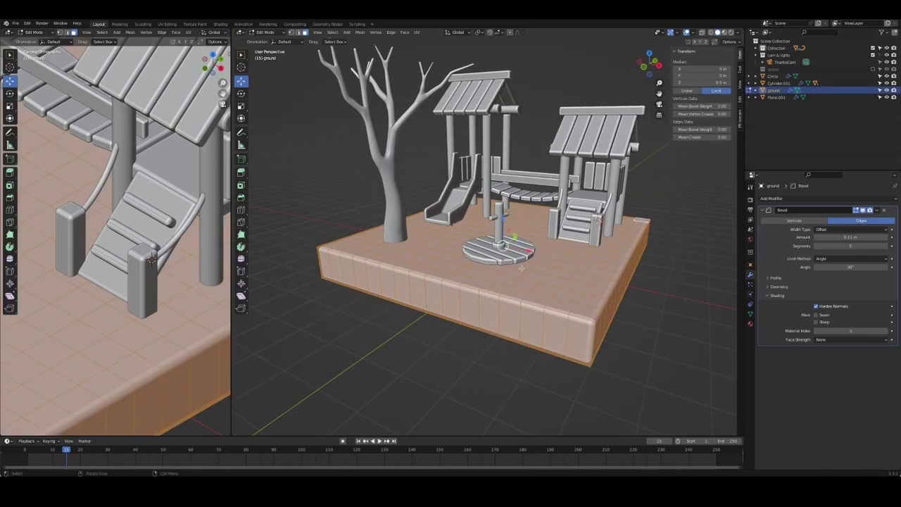
pyautogui.hotkey('alt', 'a')
pyautogui.press('KP_1')
pyautogui.hotkey('alt', 'z')
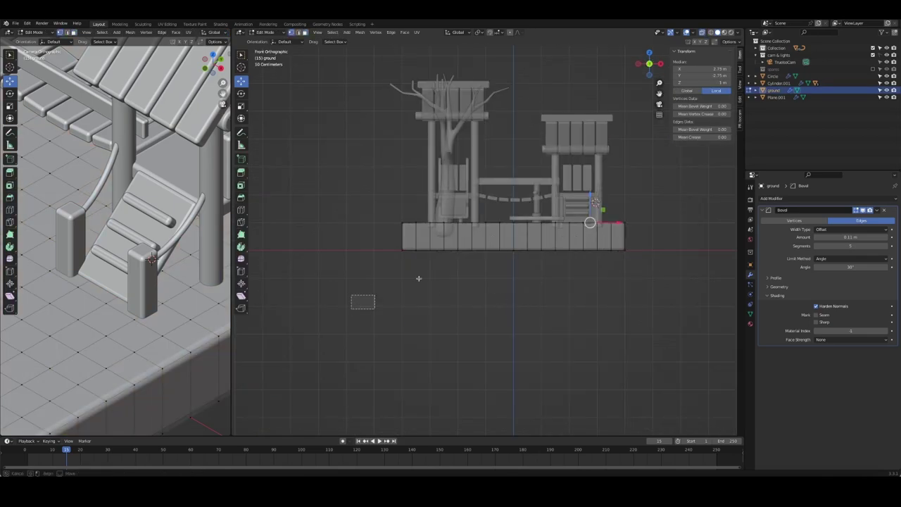
pyautogui.press('a')
pyautogui.press('h')
pyautogui.press('KP_8')
pyautogui.moveTo(663, 228)
pyautogui.mouseDown(button='middle')
pyautogui.moveTo(556, 243)
pyautogui.moveTo(511, 205)
pyautogui.mouseUp(button='middle')
# - Enable proportional editing with Random falloff and raise a first grid vertex into a bump
pyautogui.click(531, 245)
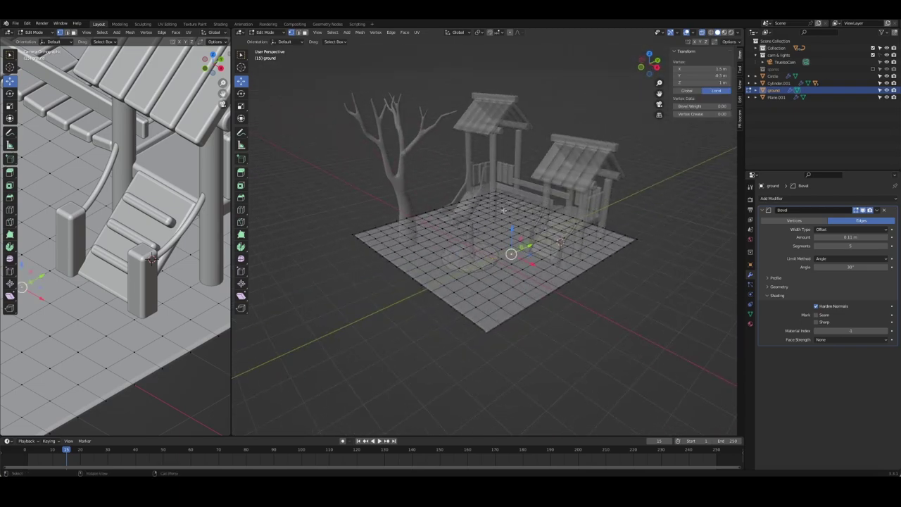
pyautogui.click(511, 33)
pyautogui.click(518, 33)
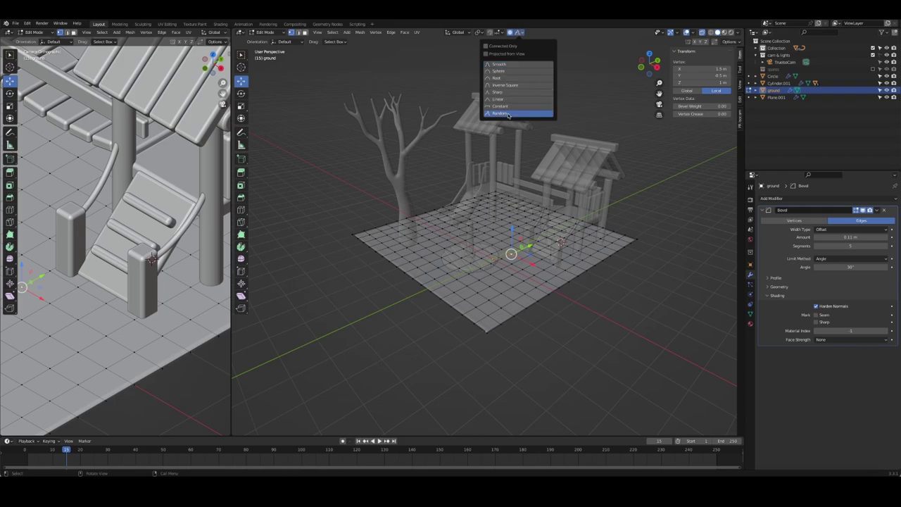
pyautogui.moveTo(512, 232); pyautogui.dragTo(507, 241)
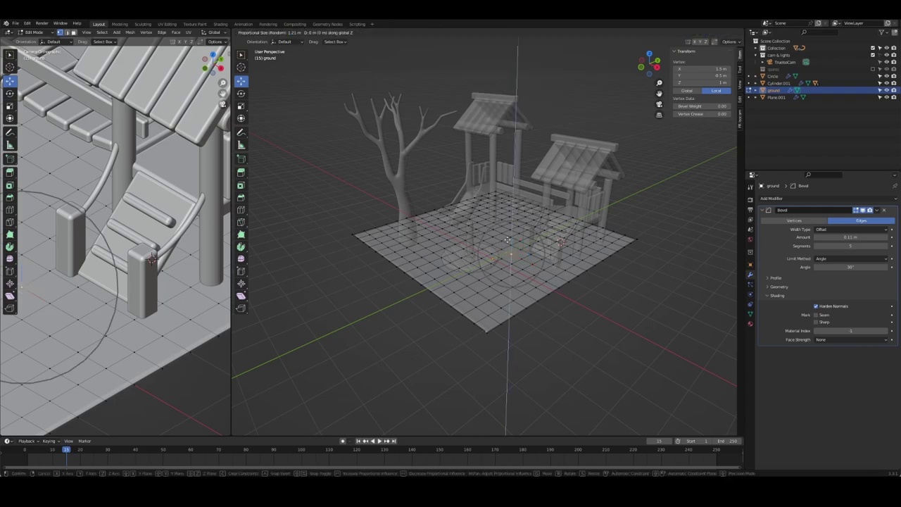
pyautogui.click(507, 240)
# - Raise two more ground vertices vertically into softened bumps
pyautogui.click(422, 232)
pyautogui.hotkey('shift', 's')
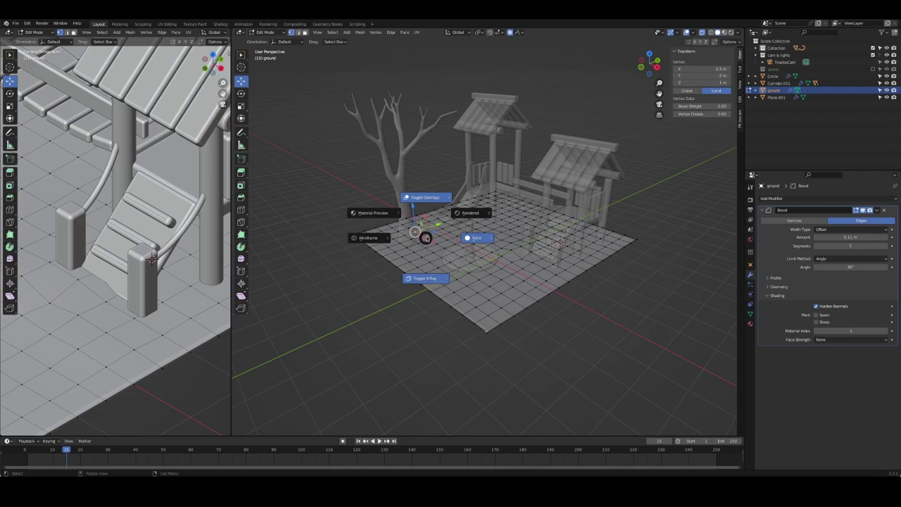
pyautogui.press('g')
pyautogui.press('z')
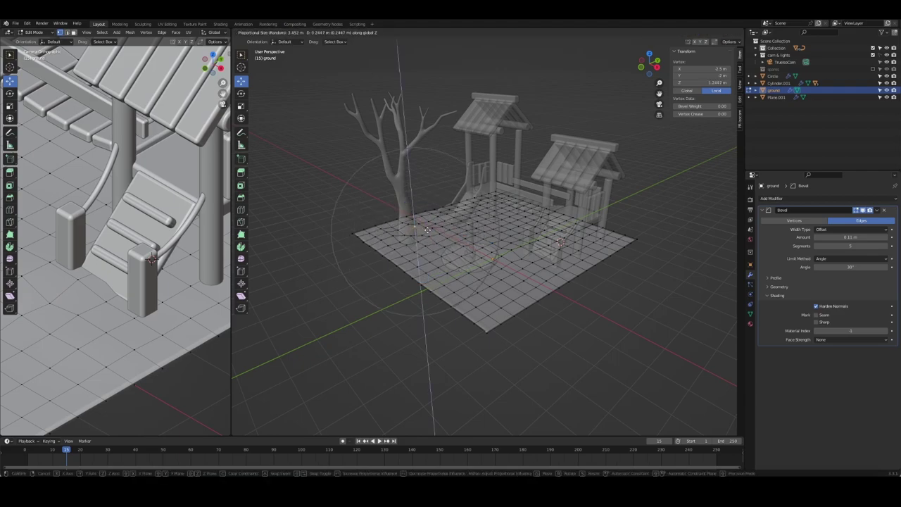
pyautogui.click(427, 230)
pyautogui.click(502, 195)
pyautogui.press('g')
pyautogui.press('z')
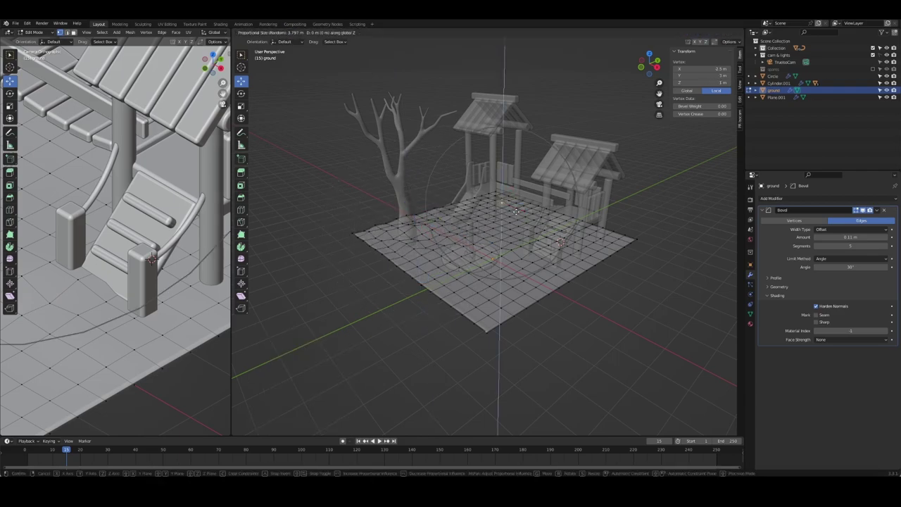
pyautogui.click(517, 205)
# - Push one vertex down into a dip, adjust the right corner's height, and return to Object Mode
pyautogui.click(465, 300)
pyautogui.press('g')
pyautogui.press('z')
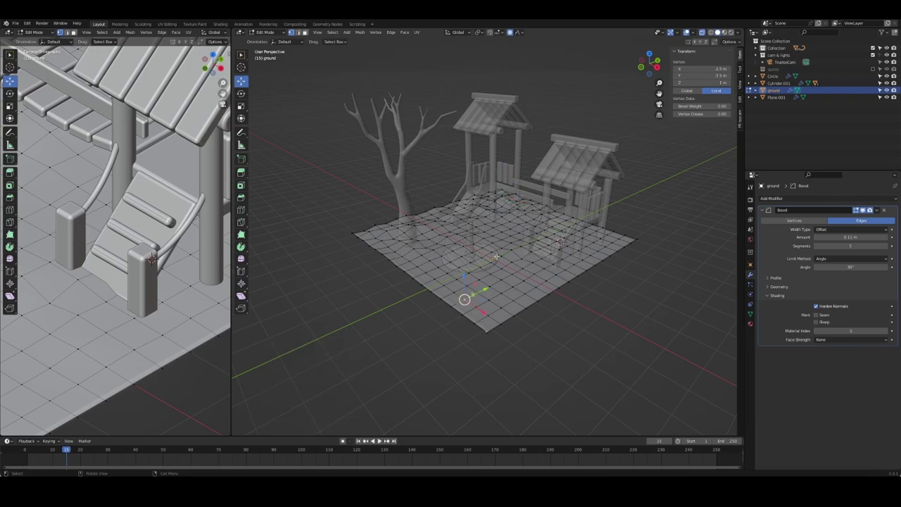
pyautogui.click(468, 320)
pyautogui.click(603, 238)
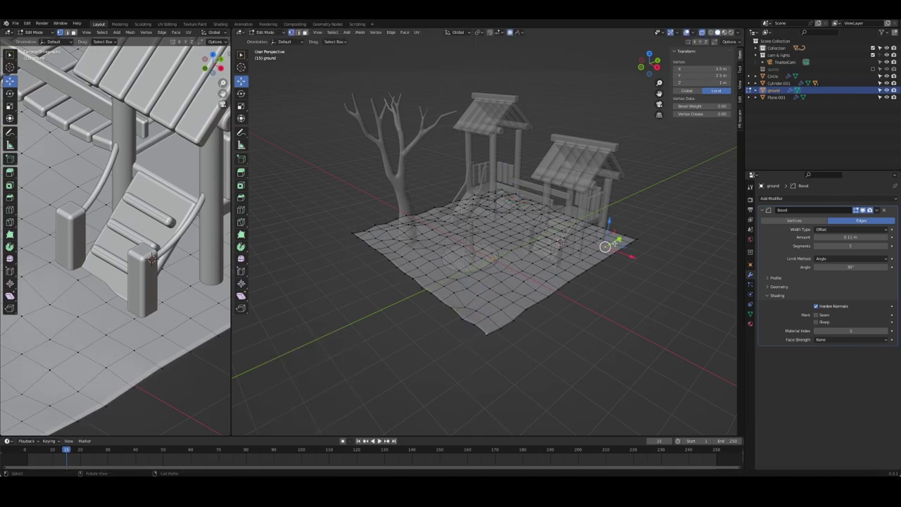
pyautogui.press('g')
pyautogui.press('z')
pyautogui.click(618, 223)
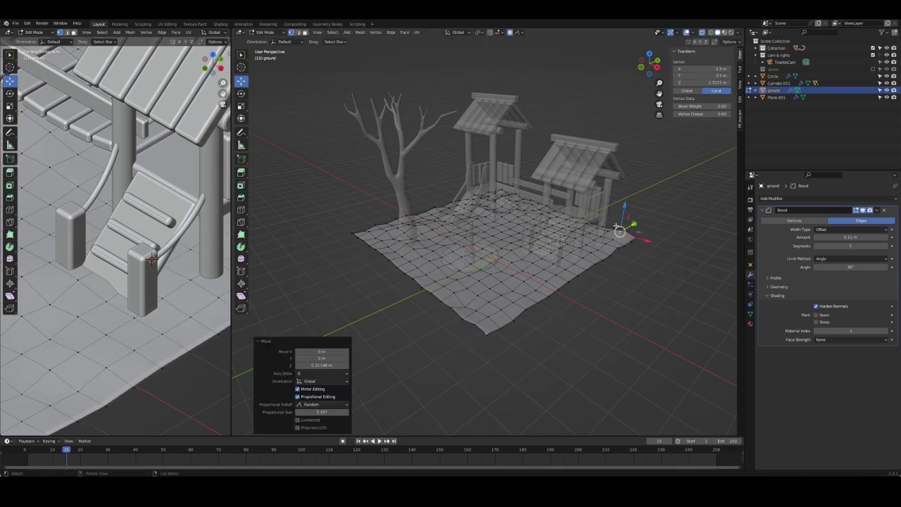
pyautogui.press('Tab')
pyautogui.moveTo(322, 209); pyautogui.dragTo(584, 220, button='middle')
# - Add a Subdivision modifier to the ground block with Ctrl+3, then undo it
pyautogui.moveTo(550, 266); pyautogui.dragTo(497, 259, button='middle')
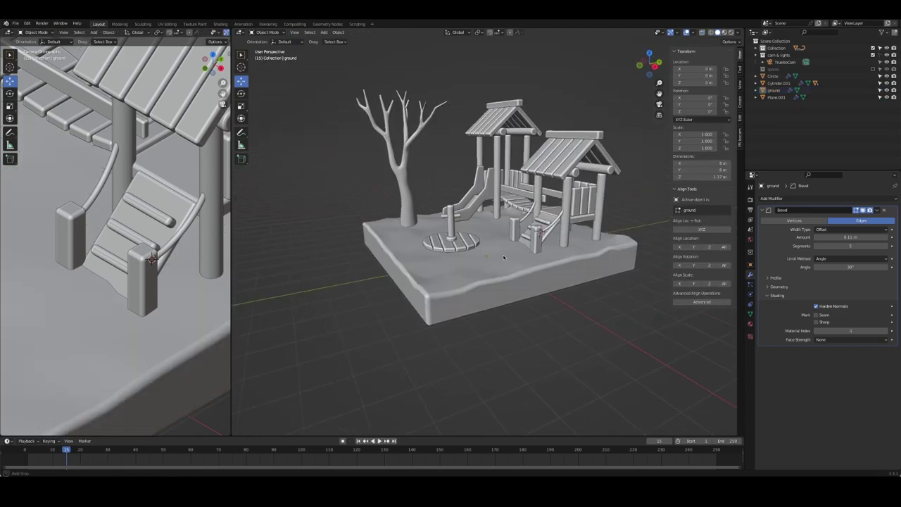
pyautogui.click(496, 259)
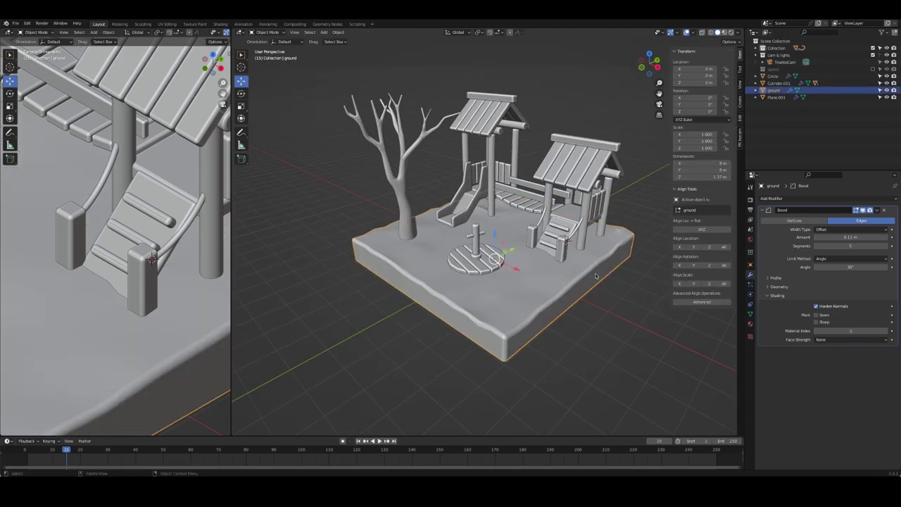
pyautogui.hotkey('ctrl', '3')
pyautogui.click(326, 308)
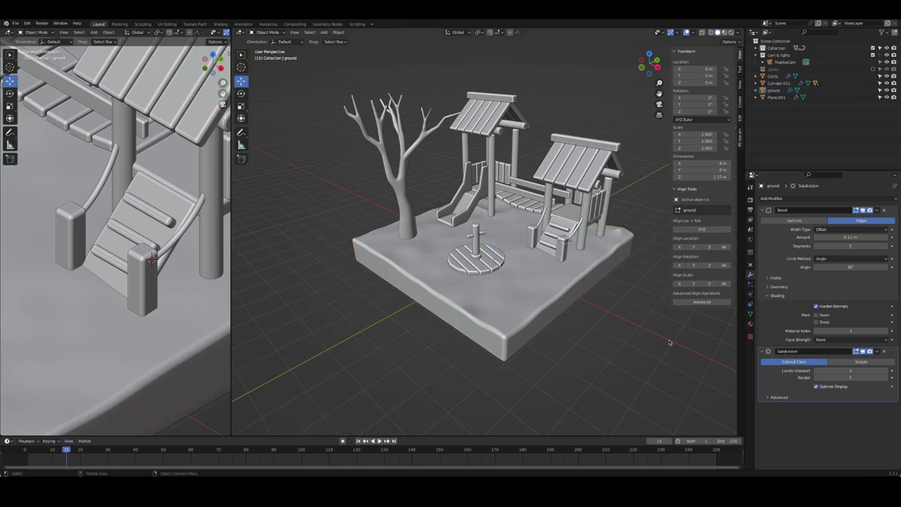
pyautogui.moveTo(670, 343)
pyautogui.mouseDown(button='middle')
pyautogui.moveTo(506, 309)
pyautogui.moveTo(598, 269)
pyautogui.mouseUp(button='middle')
pyautogui.hotkey('ctrl', 'z')
pyautogui.hotkey('ctrl', 'z')
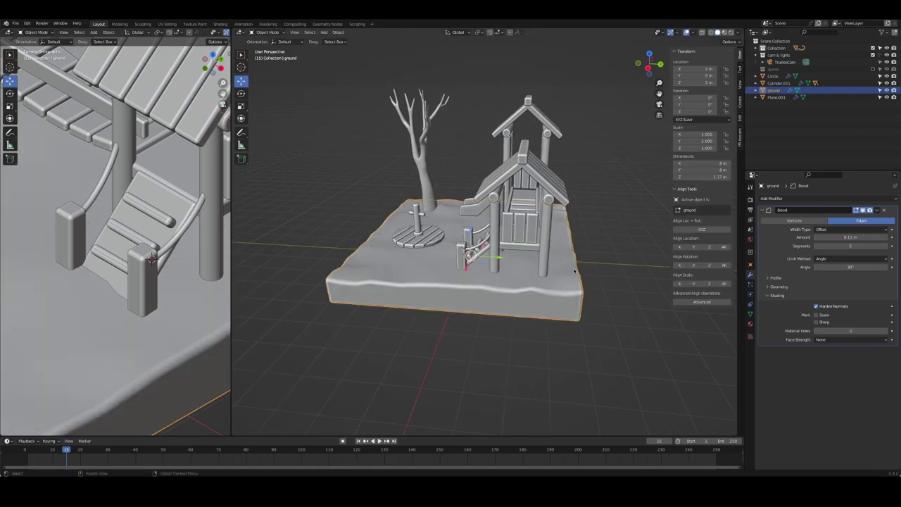
# - Save playground.blend and orbit around the diorama
pyautogui.moveTo(575, 270)
pyautogui.mouseDown(button='middle')
pyautogui.moveTo(573, 324)
pyautogui.moveTo(544, 307)
pyautogui.mouseUp(button='middle')
pyautogui.click(573, 324)
pyautogui.hotkey('ctrl', 's')
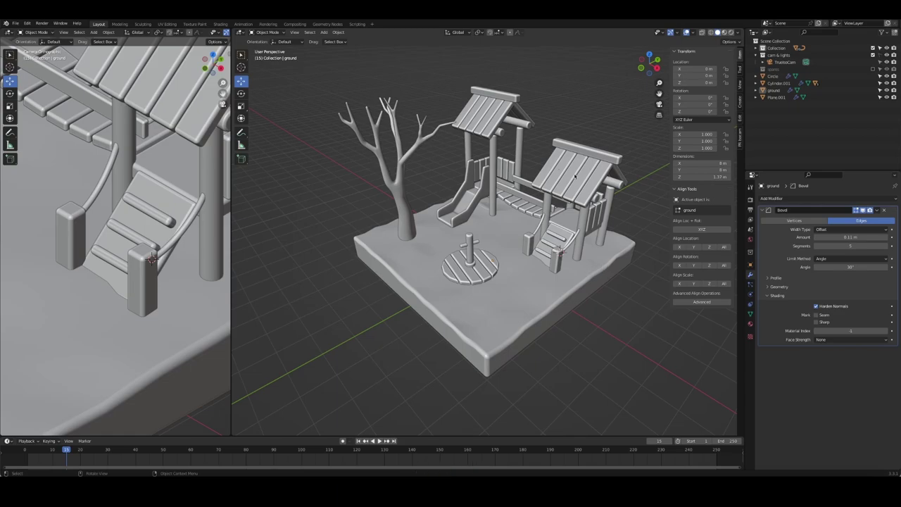
pyautogui.hotkey('ctrl', 's')
pyautogui.moveTo(575, 176)
pyautogui.mouseDown(button='middle')
pyautogui.moveTo(421, 183)
pyautogui.moveTo(508, 231)
pyautogui.mouseUp(button='middle')
pyautogui.moveTo(455, 240); pyautogui.dragTo(500, 239, button='middle')
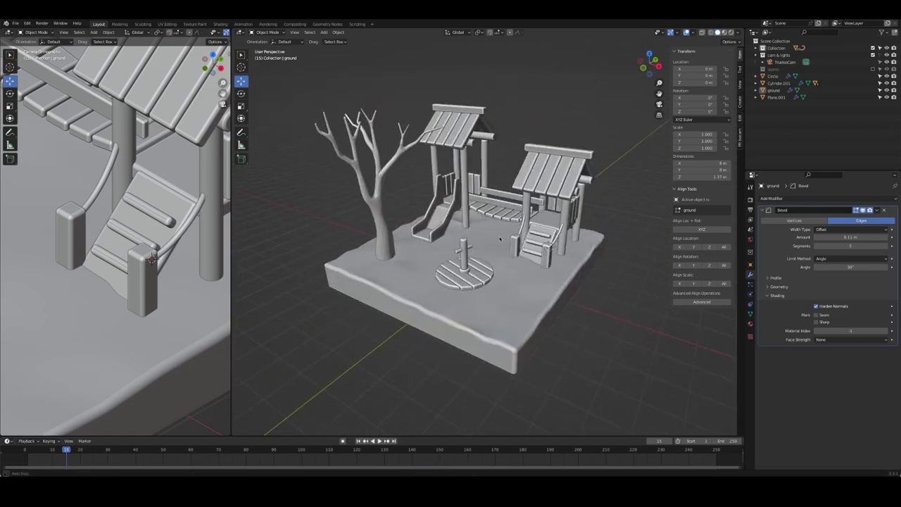
# - Move the tree trunk into a new collection named 'tree'
pyautogui.click(387, 158)
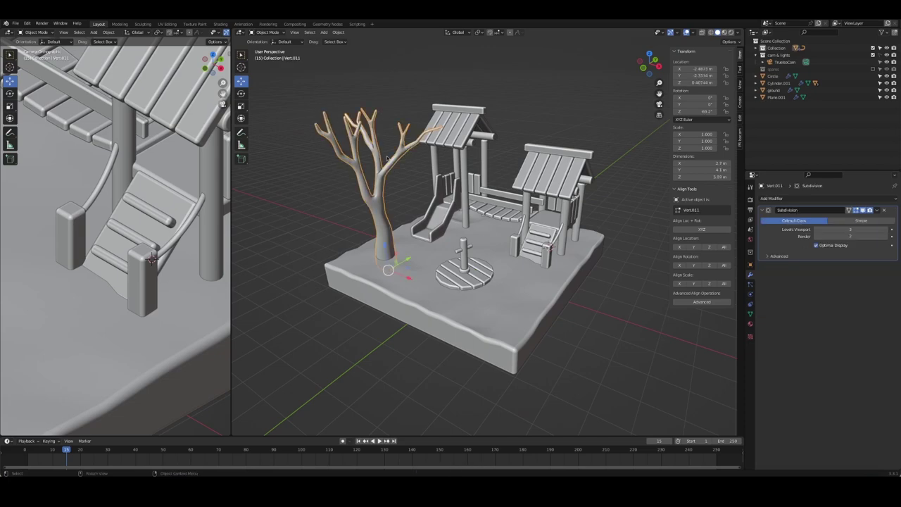
pyautogui.press('m')
pyautogui.click(375, 126)
pyautogui.write('tree')
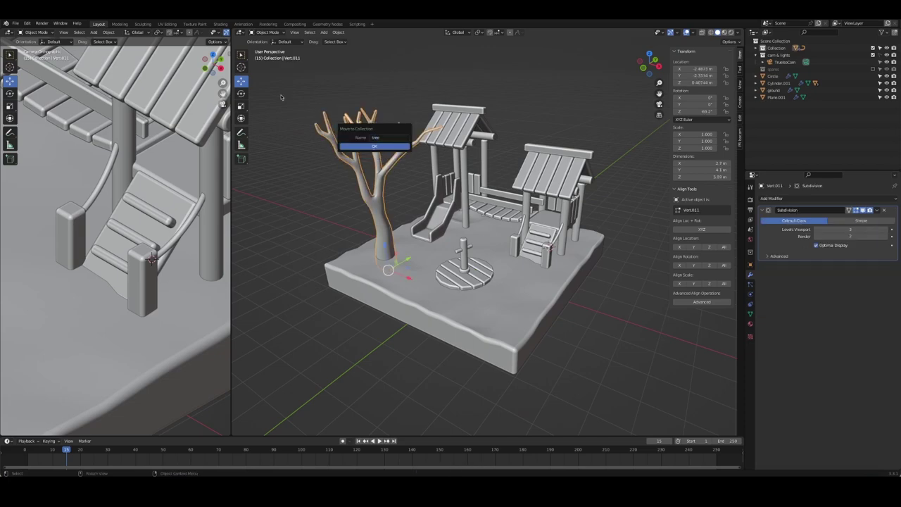
pyautogui.click(374, 146)
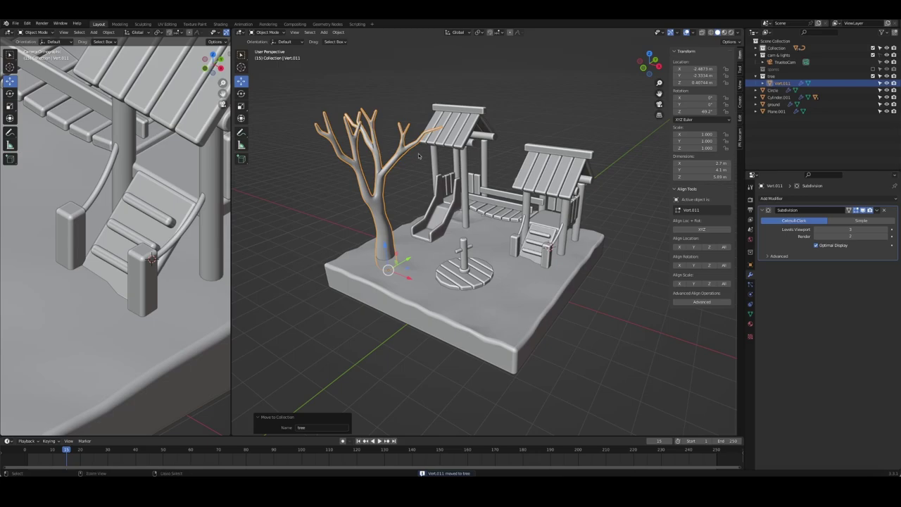
# - Paste the leaves object, reset it to the origin, and raise and rotate it
pyautogui.hotkey('ctrl', 'v')
pyautogui.keyDown('shift'); pyautogui.moveTo(418, 153); pyautogui.dragTo(541, 182, button='middle'); pyautogui.keyUp('shift')
pyautogui.hotkey('alt', 'g')
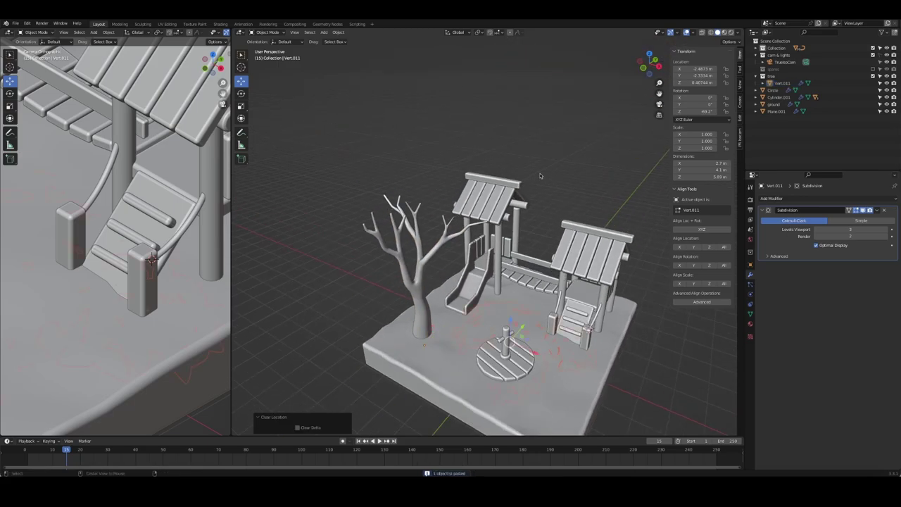
pyautogui.moveTo(514, 331); pyautogui.dragTo(514, 194)
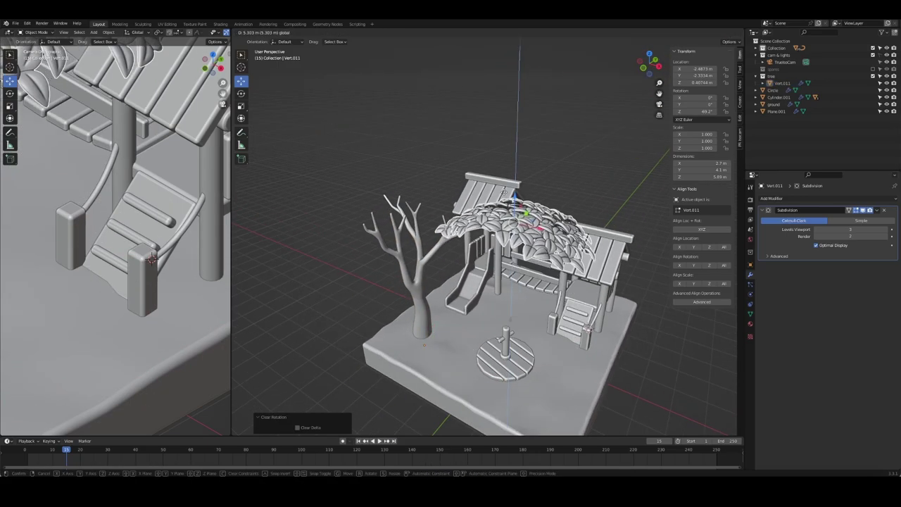
pyautogui.moveTo(514, 193); pyautogui.dragTo(531, 182, button='middle')
pyautogui.press('r')
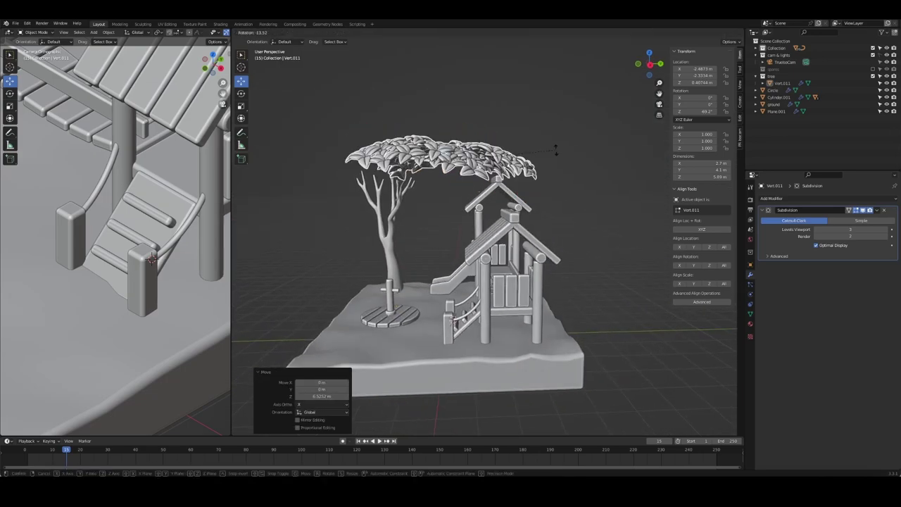
pyautogui.click(557, 150)
pyautogui.moveTo(557, 151); pyautogui.dragTo(539, 196, button='middle')
# - Position and rotate the leaves over the trunk from the top view
pyautogui.press('KP_7')
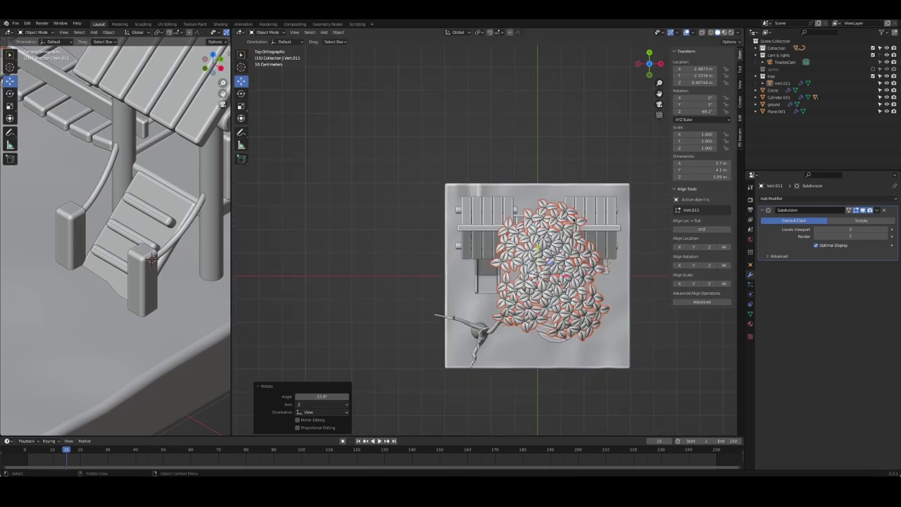
pyautogui.press('g')
pyautogui.click(601, 309)
pyautogui.press('r')
pyautogui.click(595, 341)
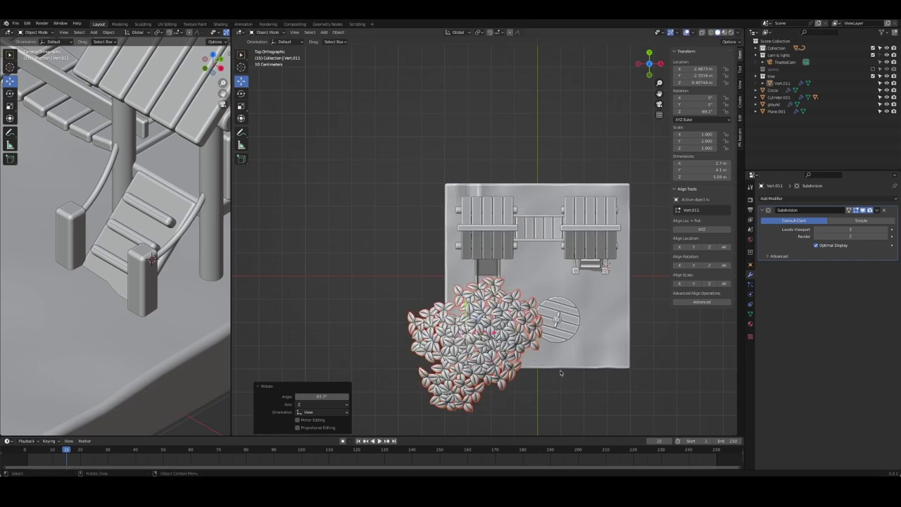
pyautogui.moveTo(595, 342); pyautogui.dragTo(557, 240, button='middle')
pyautogui.press('Home')
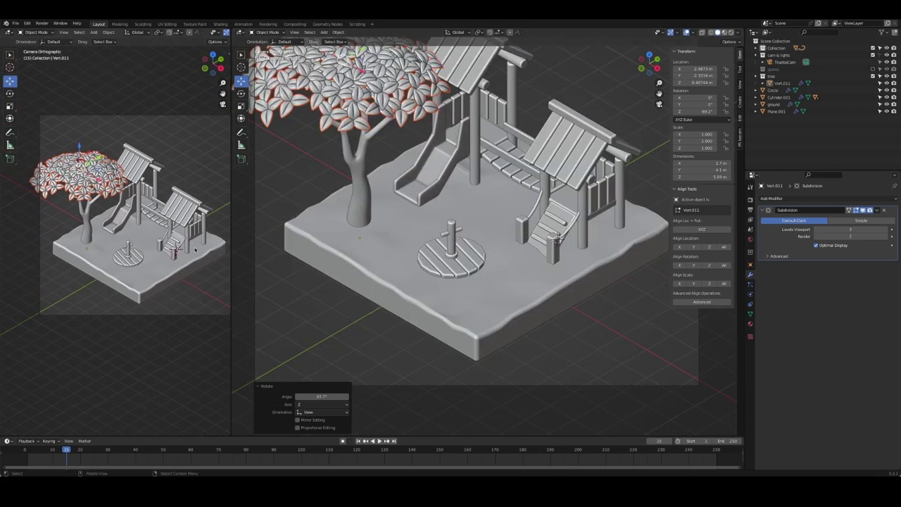
pyautogui.press('KP_0')
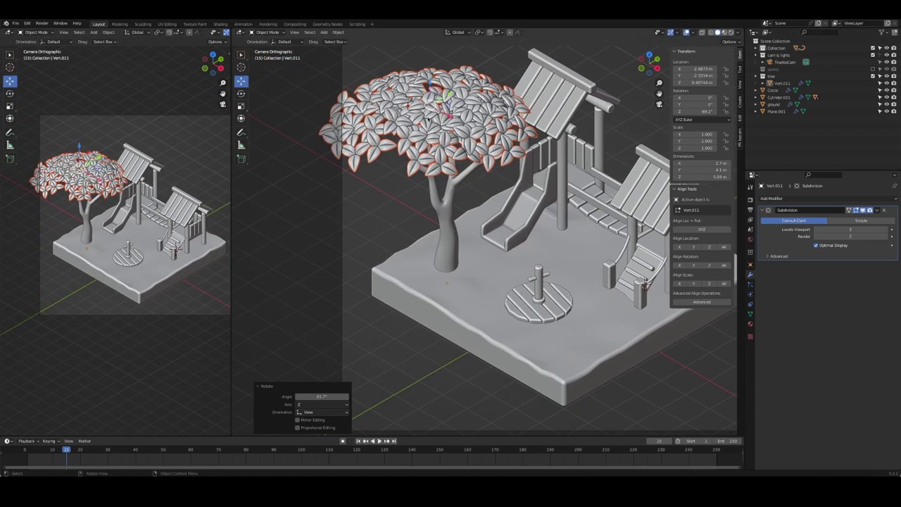
# - Scale the canopy down to about 0.856 and centre it atop the trunk
pyautogui.press('s')
pyautogui.click(520, 151)
pyautogui.press('KP_7')
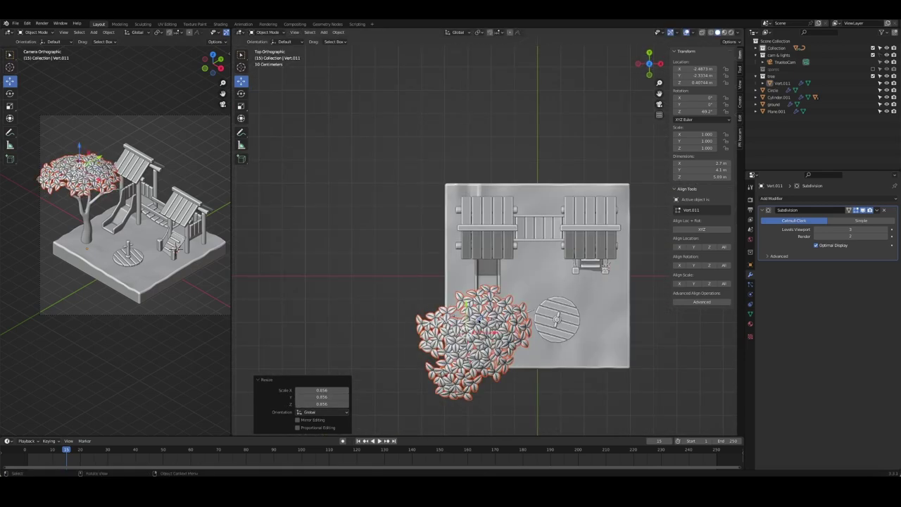
pyautogui.press('g')
pyautogui.click(469, 209)
pyautogui.press('KP_0')
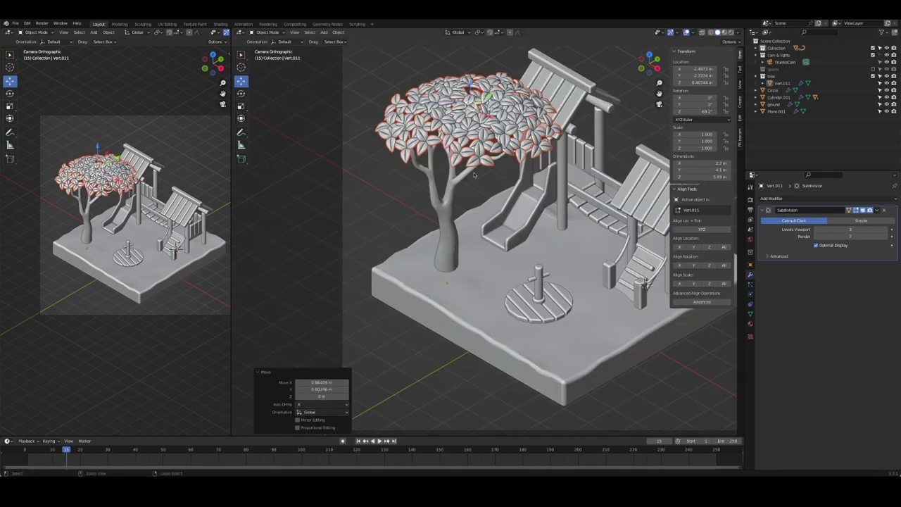
pyautogui.hotkey('ctrl', 'z')
pyautogui.keyDown('shift'); pyautogui.click(446, 211); pyautogui.keyUp('shift')
pyautogui.click(478, 331)
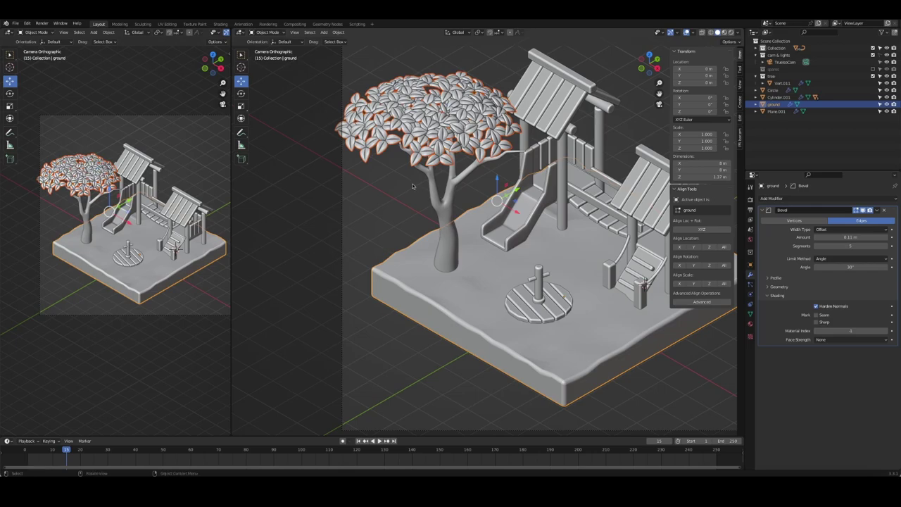
pyautogui.press('KP_1')
pyautogui.click(487, 162)
# - Lower the tree canopy onto the top of the trunk, then orbit freely around the playground
pyautogui.moveTo(485, 142); pyautogui.dragTo(487, 153)
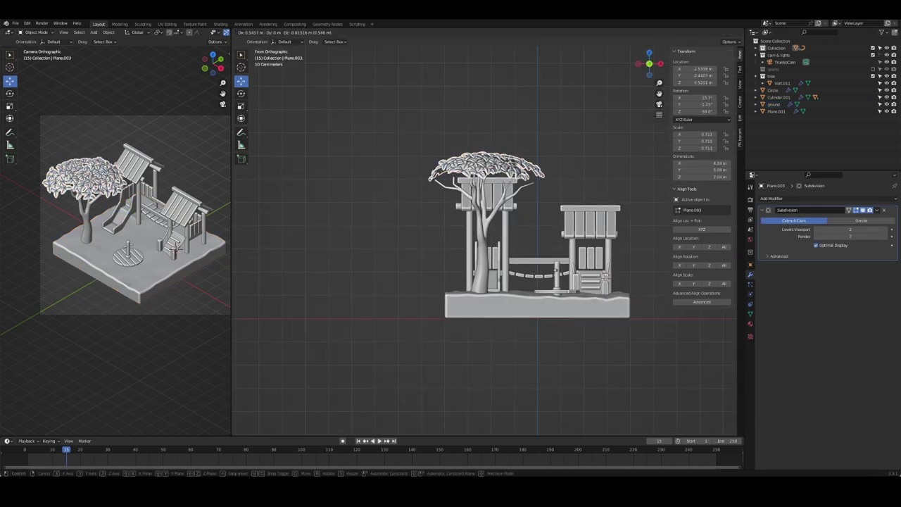
pyautogui.click(581, 155)
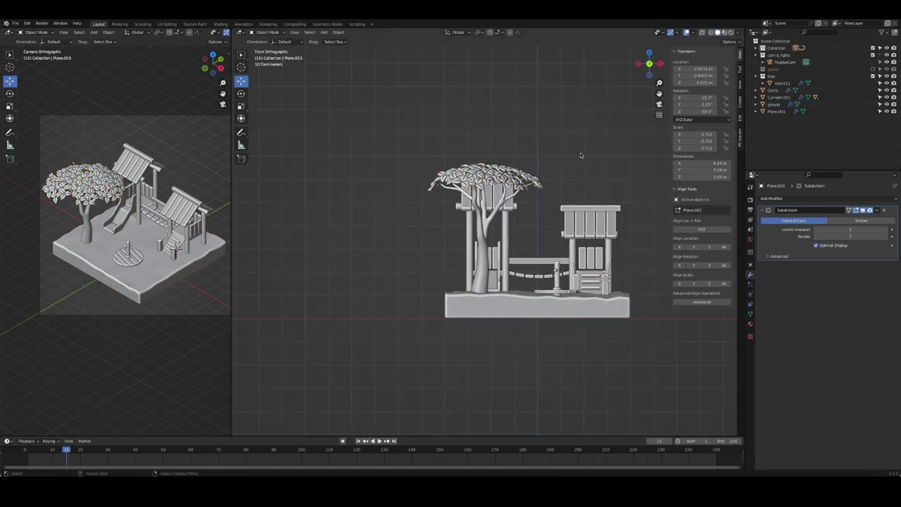
pyautogui.press('KP_0')
pyautogui.click(418, 212)
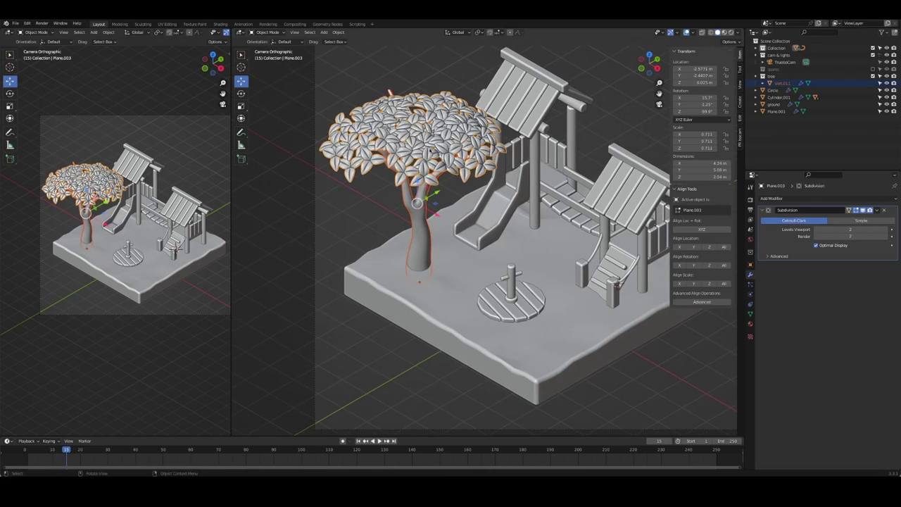
pyautogui.click(405, 78)
pyautogui.moveTo(405, 77); pyautogui.dragTo(423, 83, button='middle')
pyautogui.scroll(5, 451, 232)
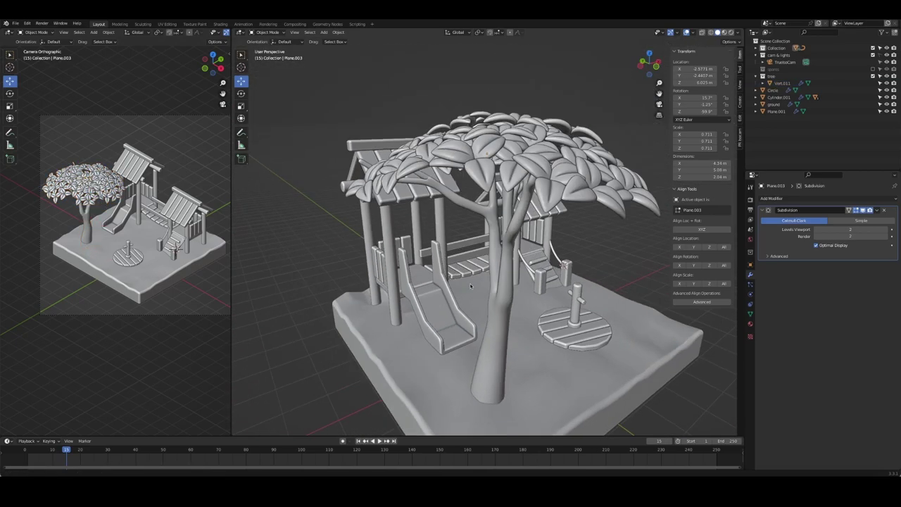
pyautogui.moveTo(450, 233)
pyautogui.mouseDown(button='middle')
pyautogui.moveTo(493, 226)
pyautogui.moveTo(486, 172)
pyautogui.mouseUp(button='middle')
# - Tilt the canopy slightly and adjust its height along Z
pyautogui.click(486, 169)
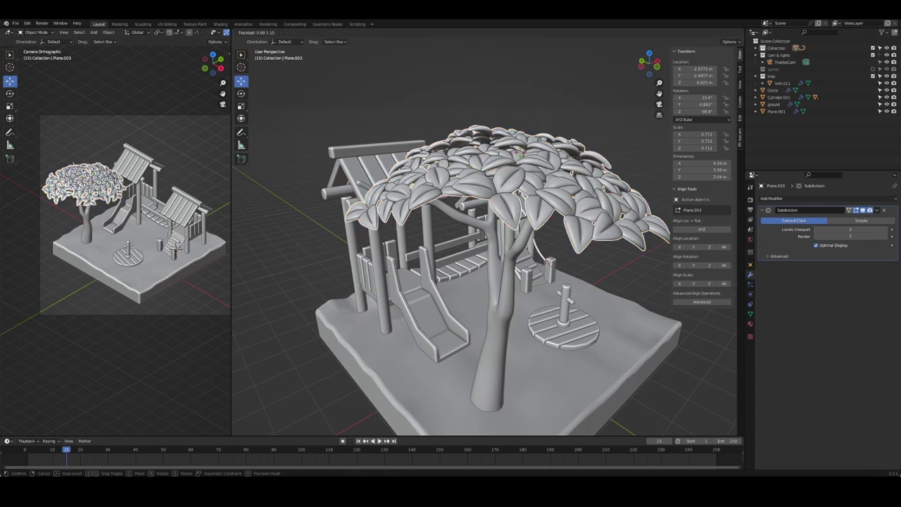
pyautogui.press('r')
pyautogui.click(483, 144)
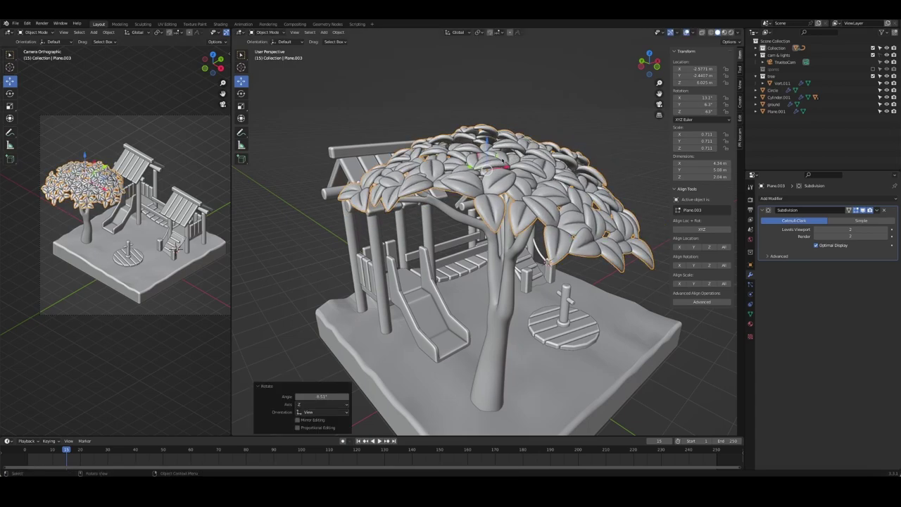
pyautogui.press('g')
pyautogui.press('z')
pyautogui.press('Return')
# - Select the trunk with the canopy and move the whole tree left in top view
pyautogui.moveTo(485, 148); pyautogui.dragTo(373, 217, button='middle')
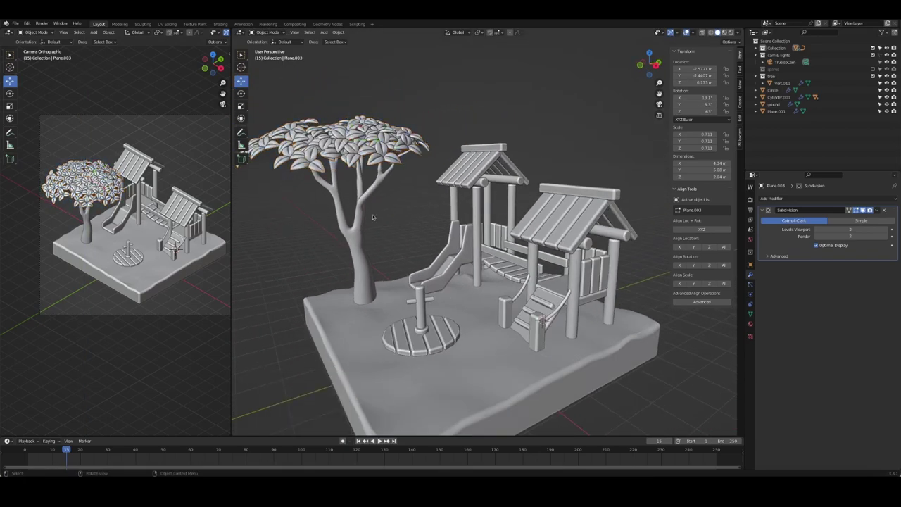
pyautogui.moveTo(369, 270); pyautogui.dragTo(454, 258, button='middle')
pyautogui.keyDown('shift'); pyautogui.click(422, 287); pyautogui.keyUp('shift')
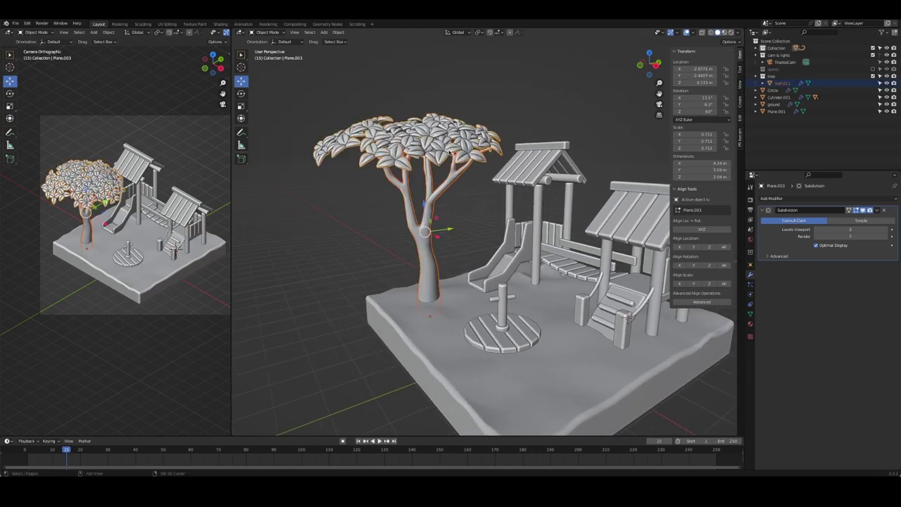
pyautogui.press('KP_7')
pyautogui.press('g')
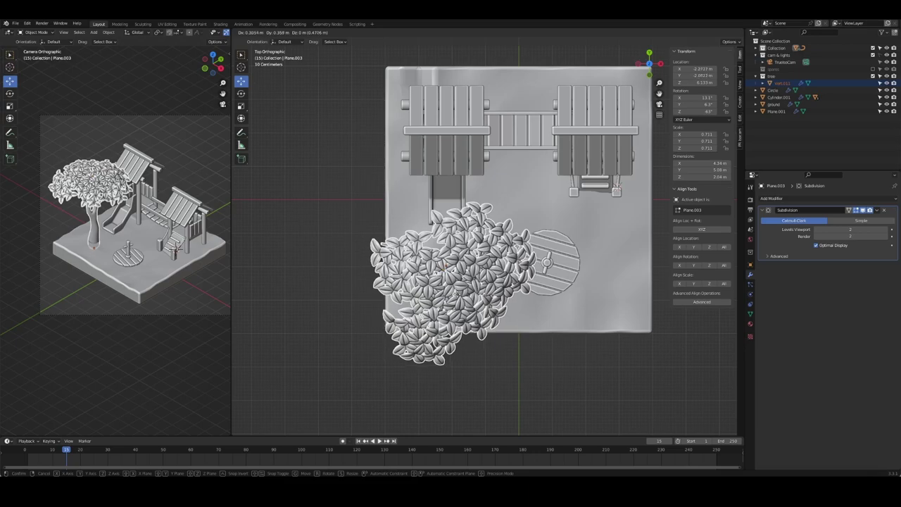
pyautogui.click(427, 281)
# - Turn the tree about 16° around Z and shrink it to 0.92 scale
pyautogui.press('r')
pyautogui.press('z')
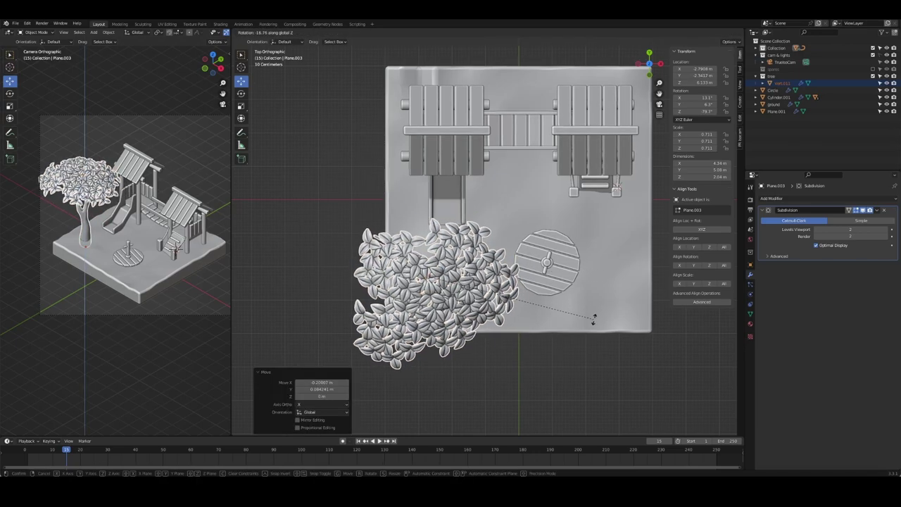
pyautogui.click(582, 246)
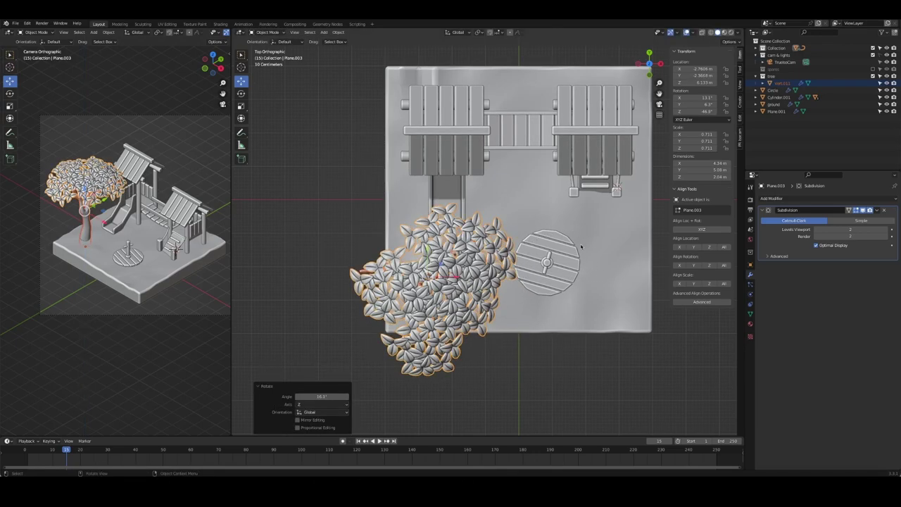
pyautogui.press('s')
pyautogui.click(578, 206)
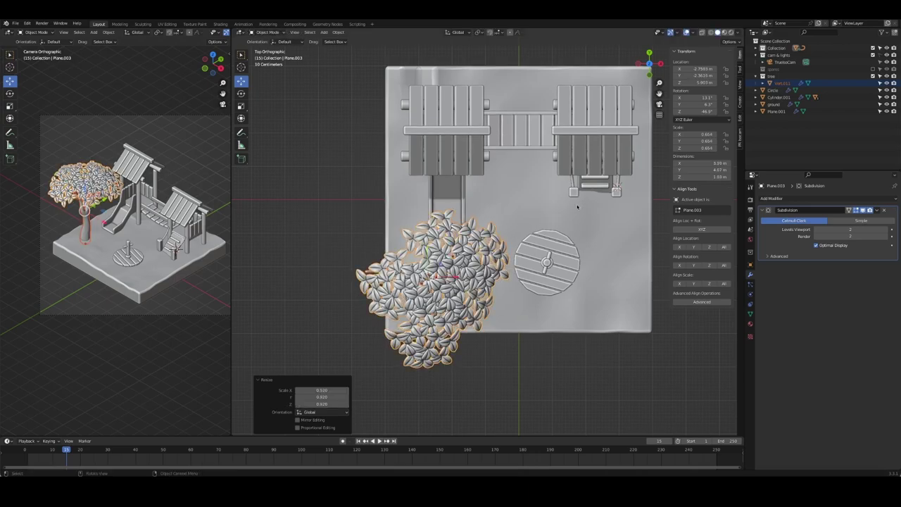
pyautogui.click(323, 204)
pyautogui.moveTo(541, 255); pyautogui.dragTo(572, 231, button='middle')
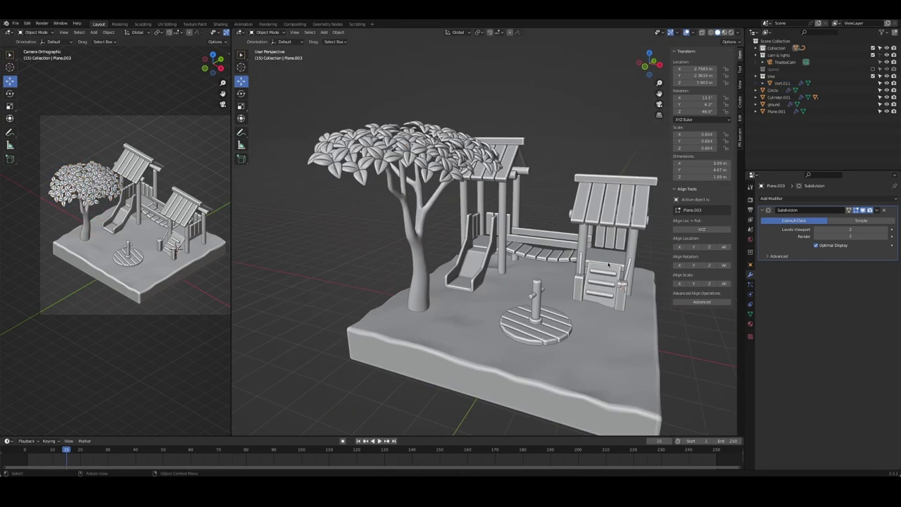
pyautogui.moveTo(609, 265); pyautogui.dragTo(547, 250, button='middle')
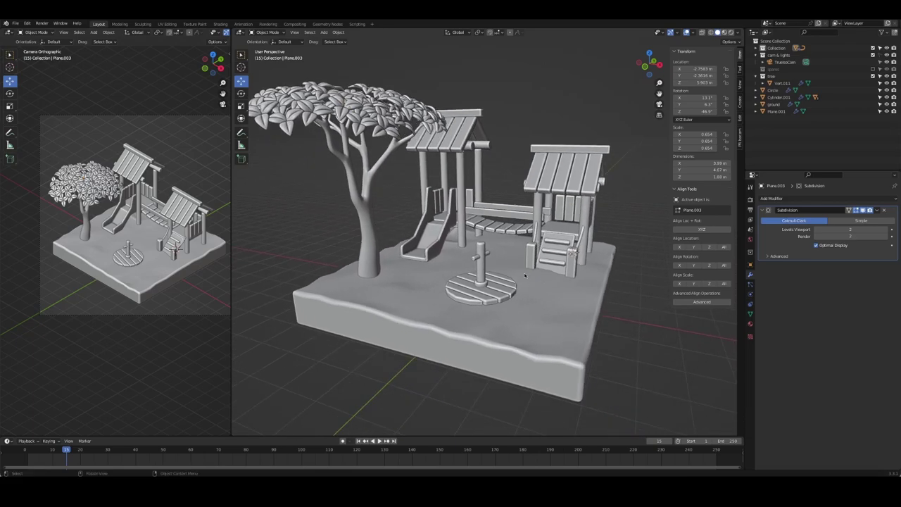
# - Duplicate the spinner's handle bar (Cylinder.002) in place, discarding an accidental extra copy
pyautogui.click(486, 263)
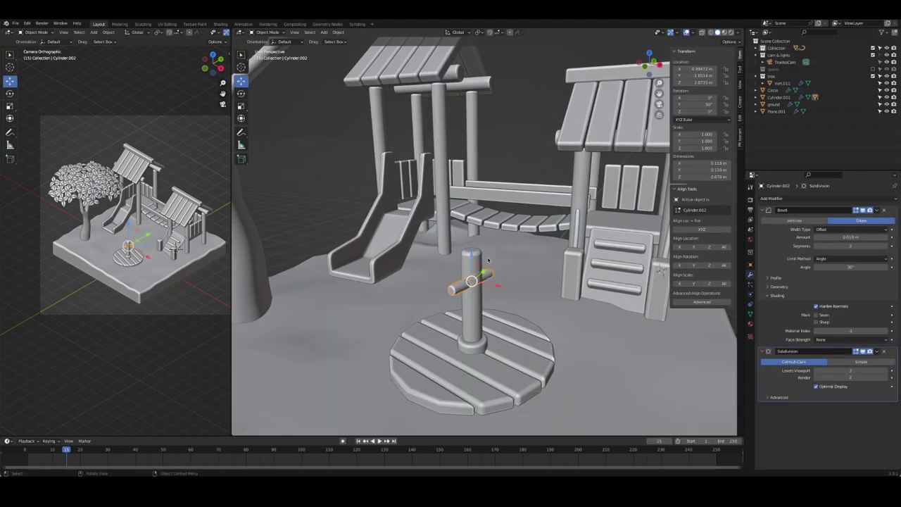
pyautogui.scroll(5, 510, 317)
pyautogui.hotkey('shift', 'd')
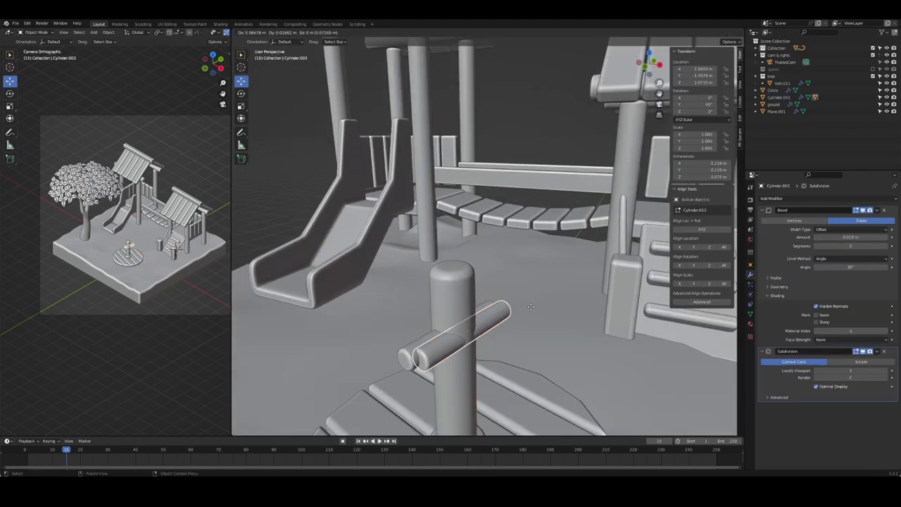
pyautogui.press('Delete')
pyautogui.click(425, 350)
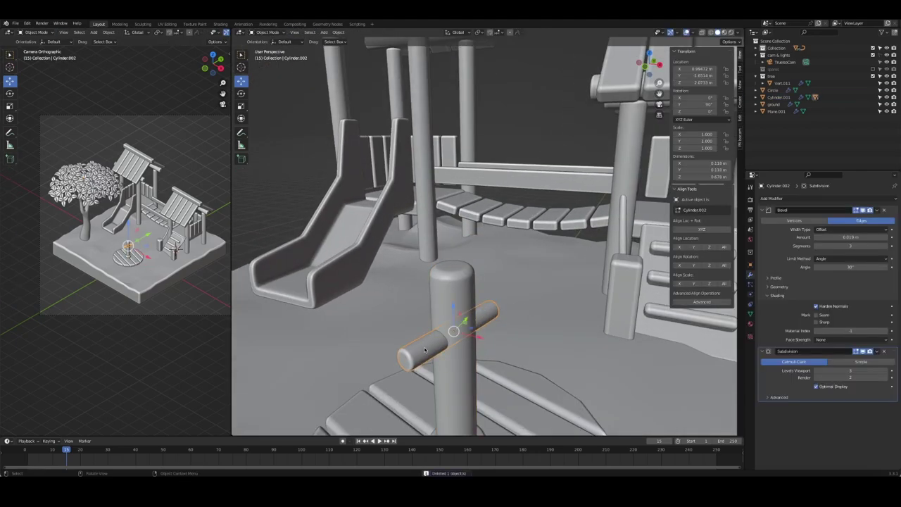
pyautogui.hotkey('shift', 'd')
pyautogui.rightClick(483, 336)
# - Rotate the copied handle bar 90° about Z so the two bars form a cross
pyautogui.press('r')
pyautogui.press('z')
pyautogui.click(451, 287)
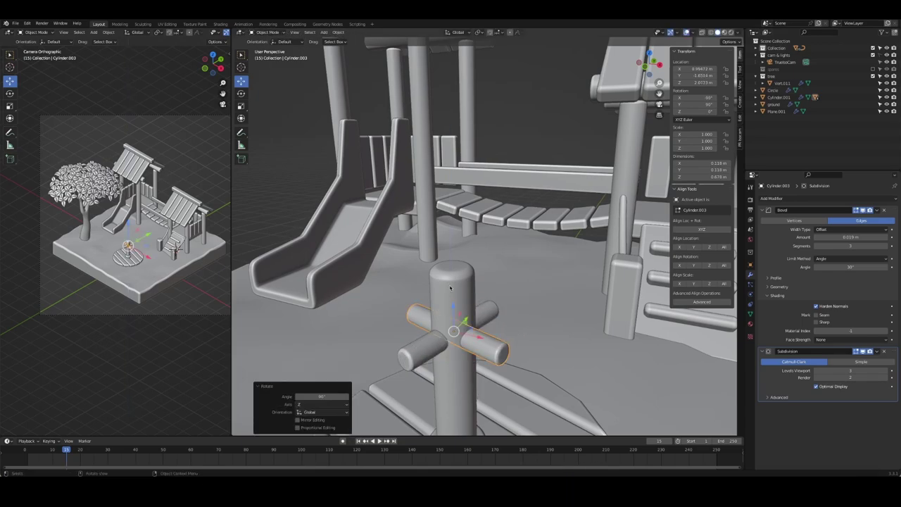
pyautogui.click(451, 394)
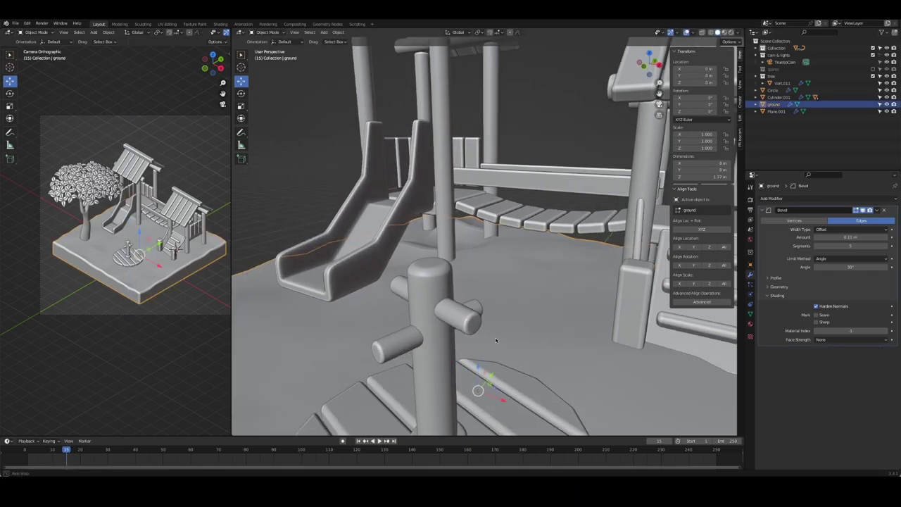
pyautogui.moveTo(450, 394); pyautogui.dragTo(421, 228, button='middle')
pyautogui.click(386, 277)
# - Save playground.blend from the camera view
pyautogui.press('KP_0')
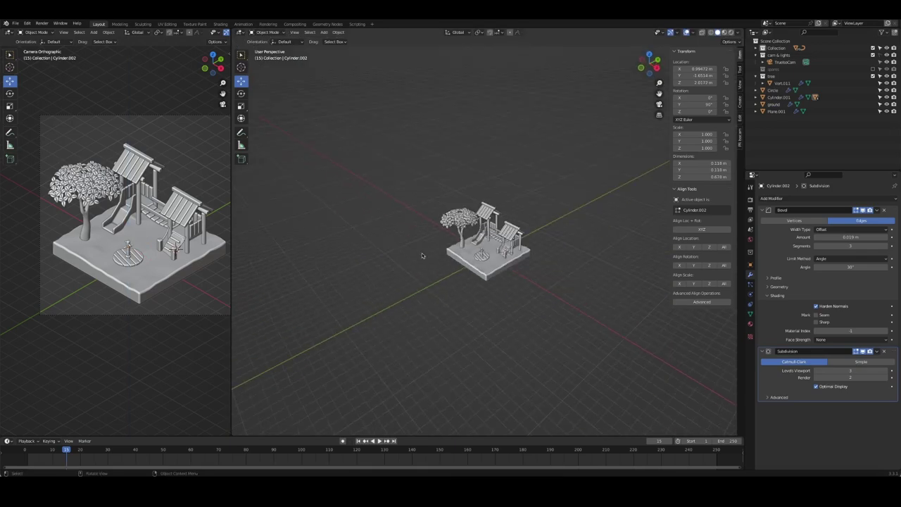
pyautogui.hotkey('ctrl', 's')
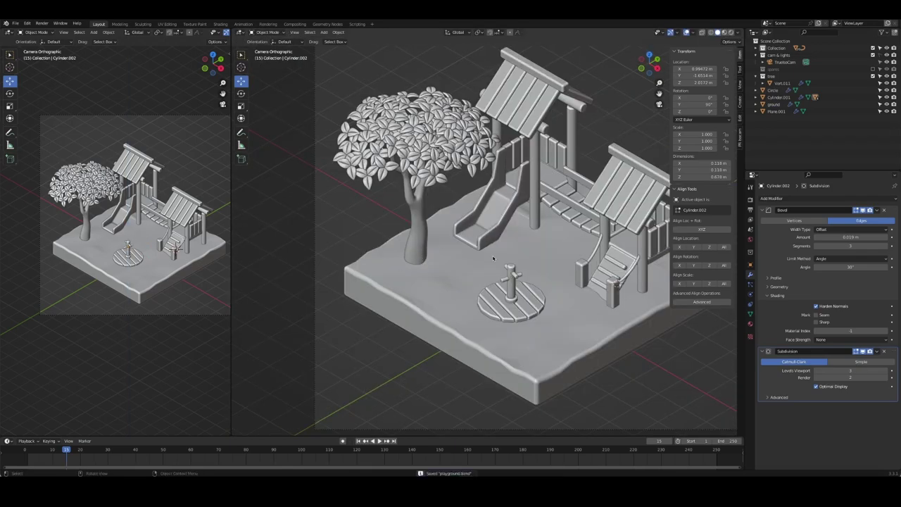
pyautogui.keyDown('shift'); pyautogui.moveTo(494, 259); pyautogui.dragTo(464, 263, button='middle'); pyautogui.keyUp('shift')
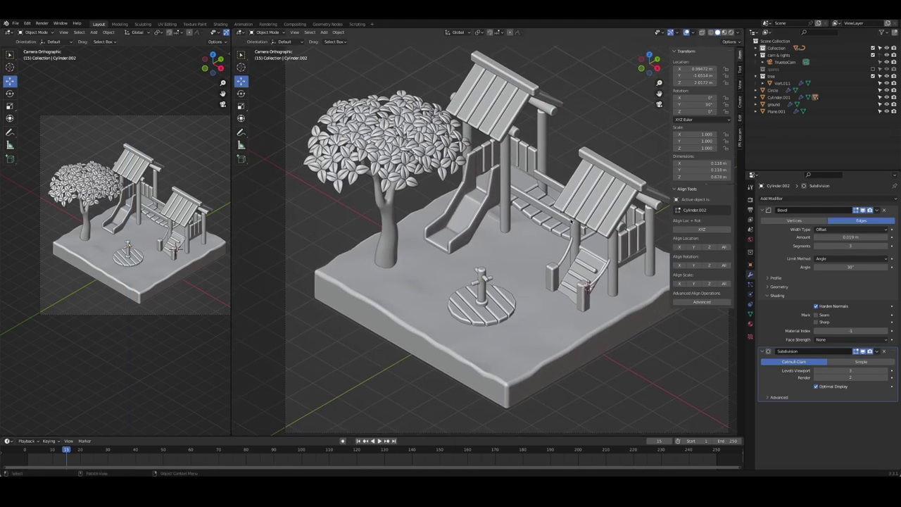
# - Check Wireframe and Material Preview shading, return to Solid, and collapse the roof's Bevel panel
pyautogui.press('z')
pyautogui.click(525, 211)
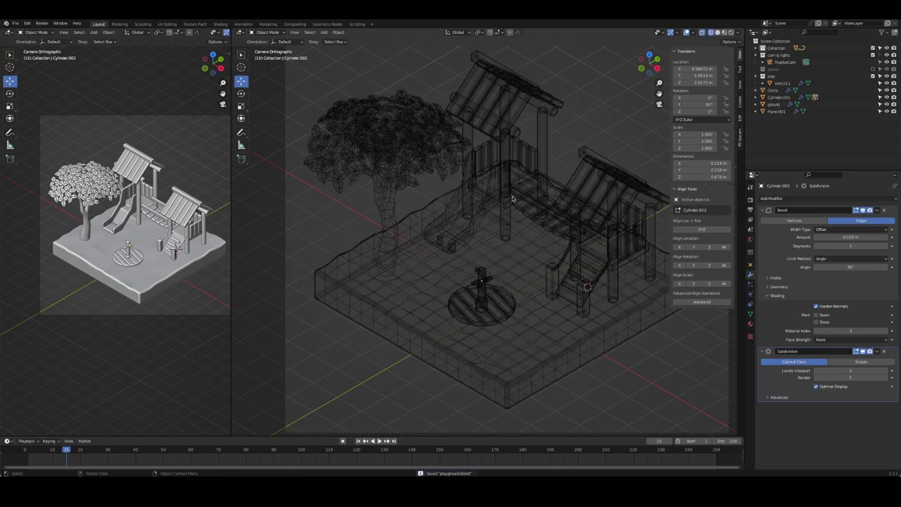
pyautogui.press('z')
pyautogui.click(467, 174)
pyautogui.press('z')
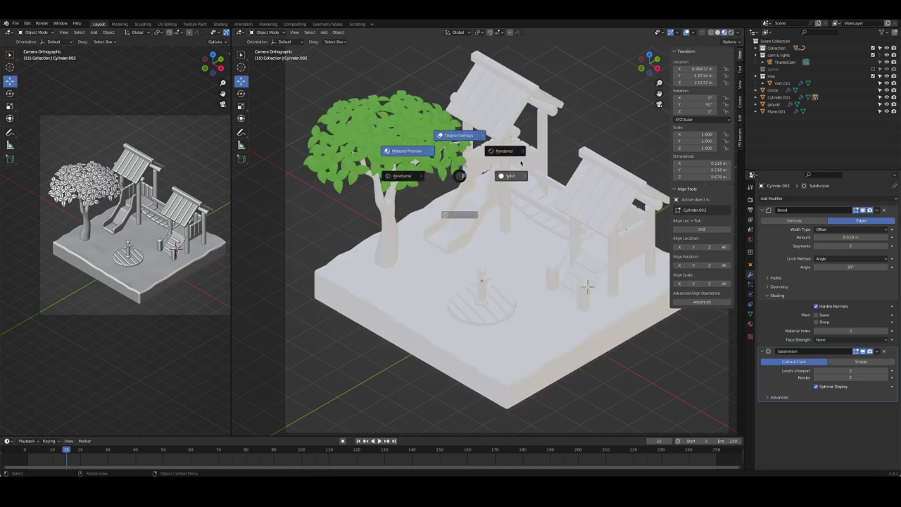
pyautogui.click(512, 177)
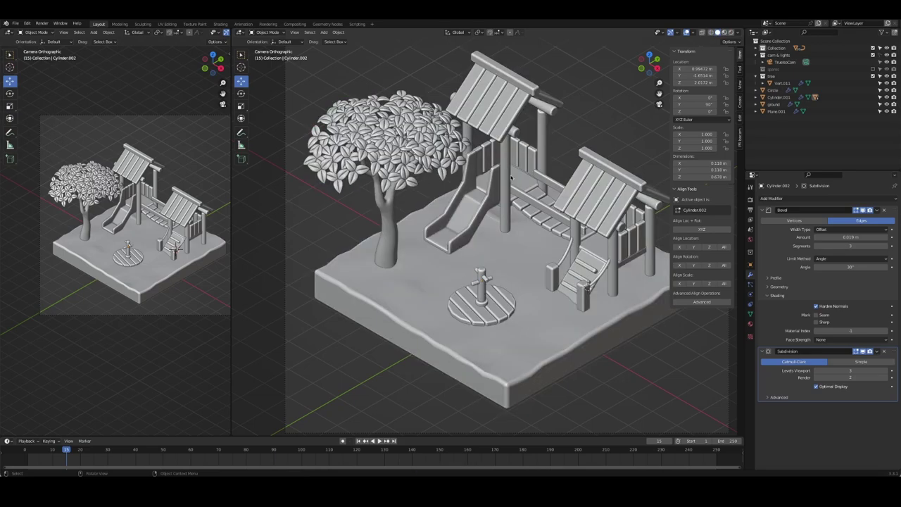
pyautogui.click(600, 211)
pyautogui.click(765, 219)
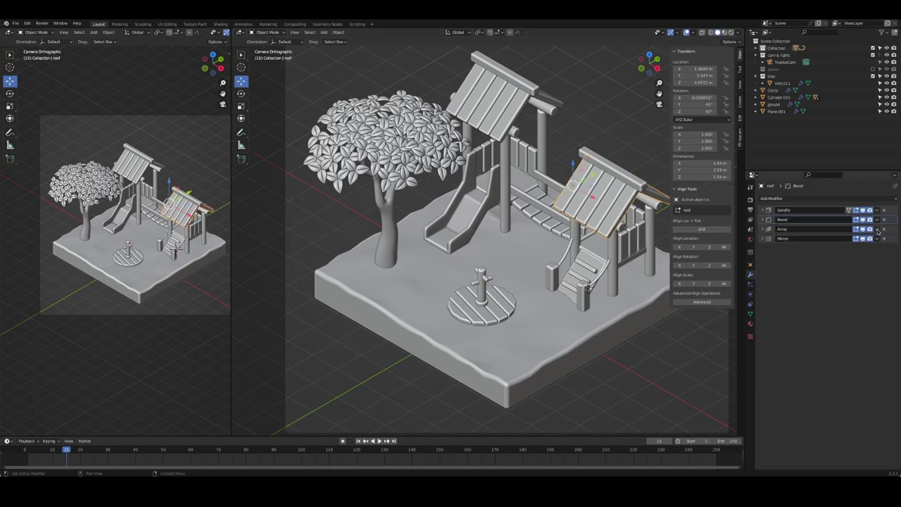
# - Keep a backup copy of the roof in the spares collection and apply its Array modifier
pyautogui.hotkey('shift', 'd')
pyautogui.press('Escape')
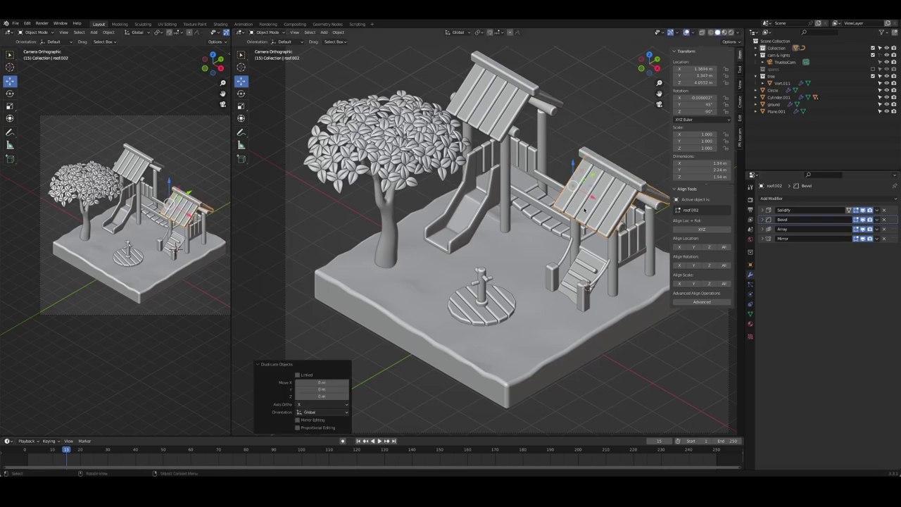
pyautogui.press('m')
pyautogui.click(576, 239)
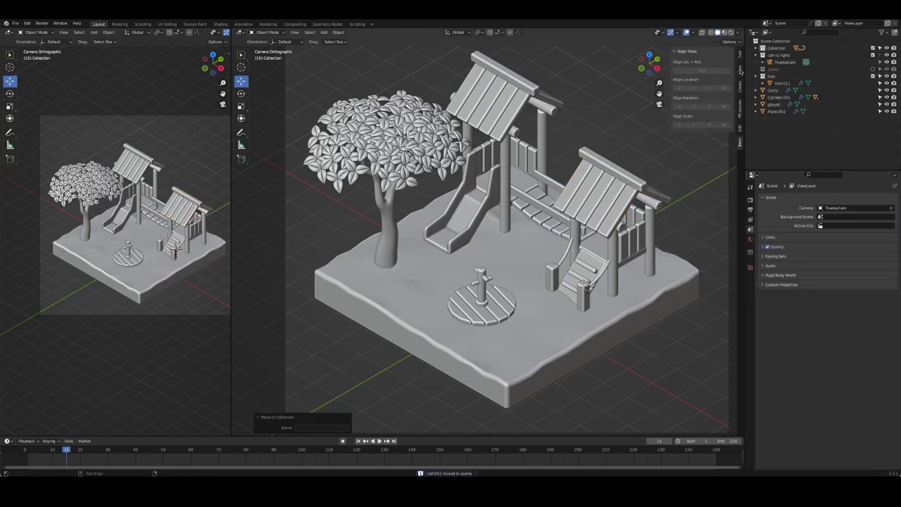
pyautogui.click(878, 229)
pyautogui.click(849, 236)
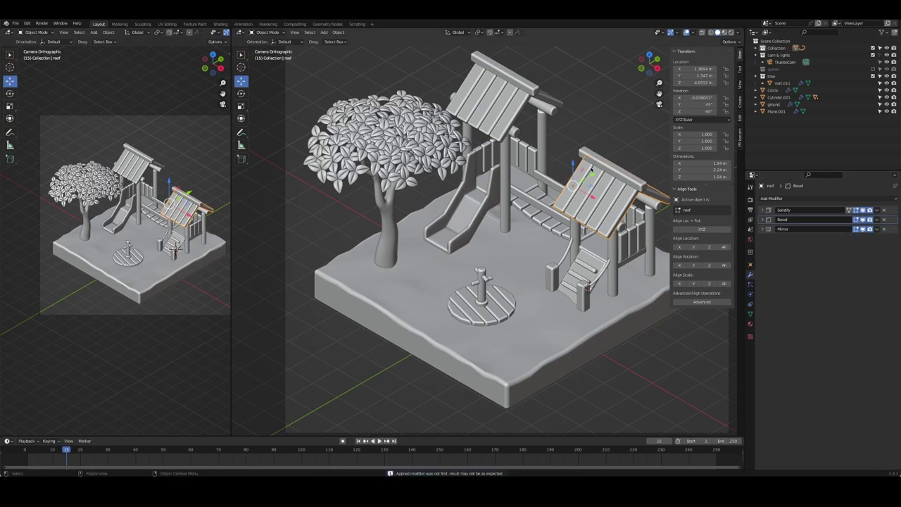
# - Apply the roof's Solidify modifier
pyautogui.moveTo(556, 212)
pyautogui.mouseDown(button='middle')
pyautogui.moveTo(571, 200)
pyautogui.moveTo(538, 204)
pyautogui.mouseUp(button='middle')
pyautogui.scroll(-5, 570, 200)
pyautogui.scroll(8, 571, 200)
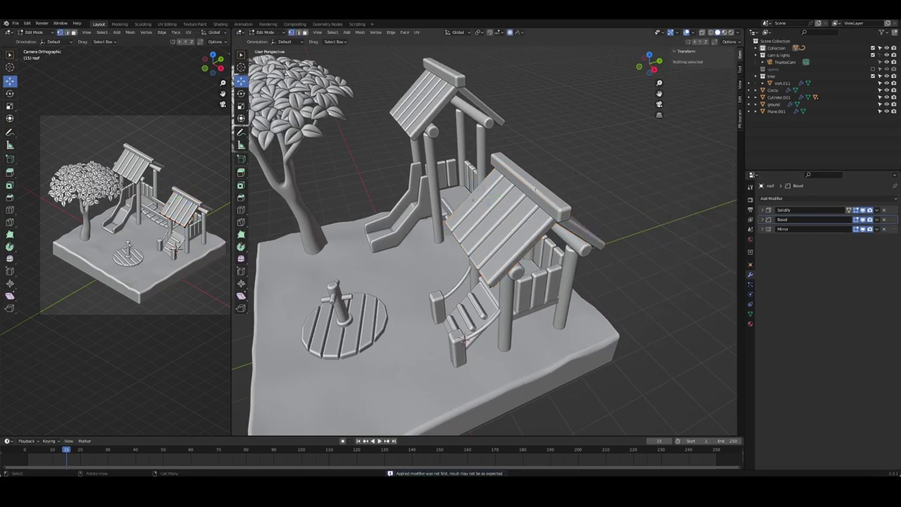
pyautogui.press('Tab')
pyautogui.press('Tab')
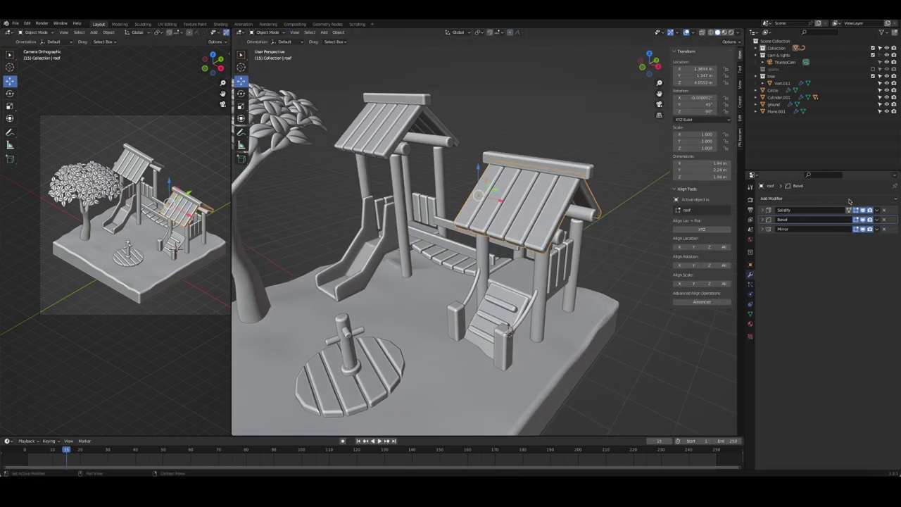
pyautogui.click(876, 211)
pyautogui.click(843, 217)
pyautogui.press('Tab')
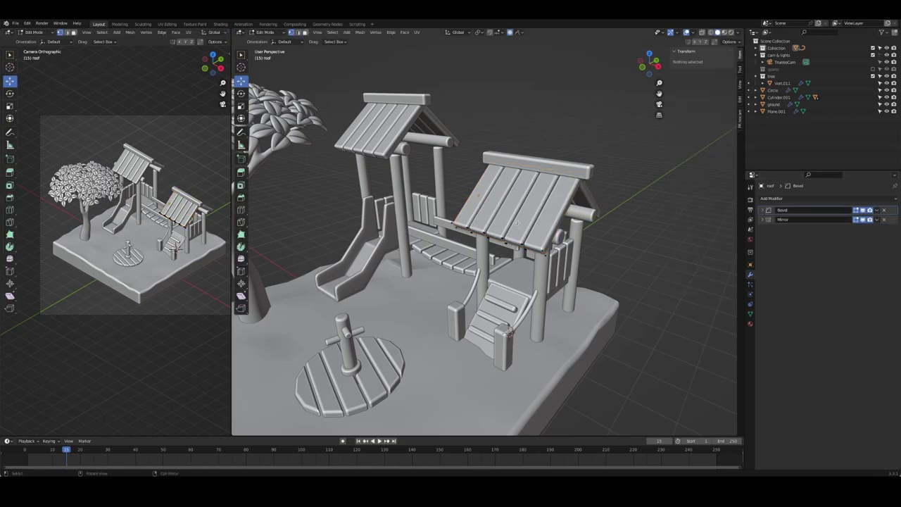
pyautogui.moveTo(518, 227); pyautogui.dragTo(539, 241, button='middle')
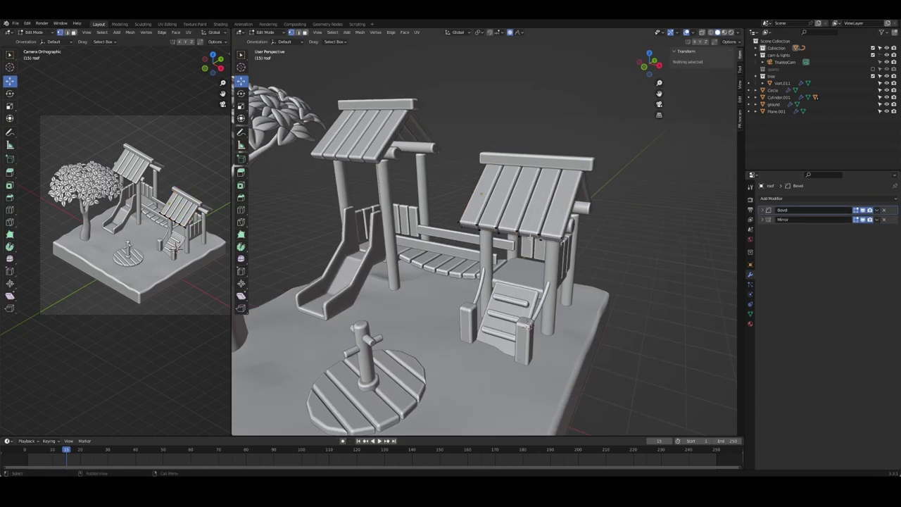
# - Edge-slide one of the right roof's edges past its neighbours
pyautogui.click(533, 237)
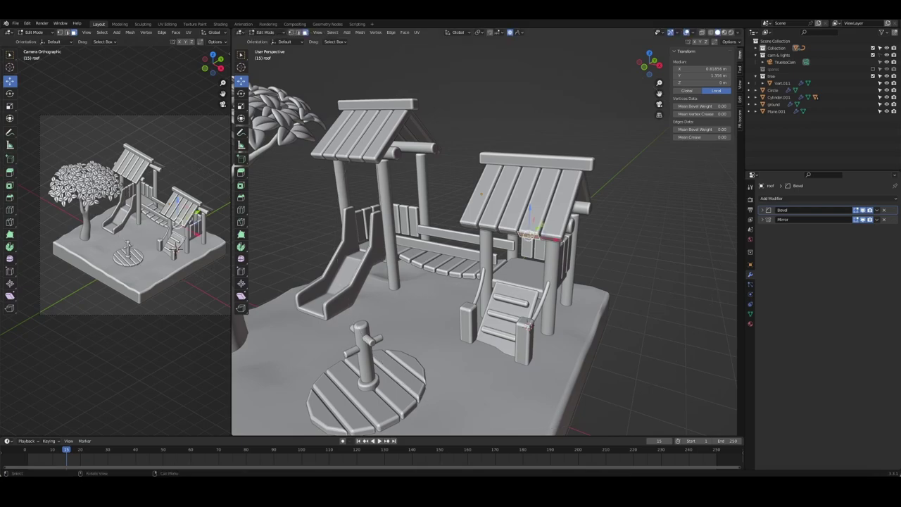
pyautogui.press('g')
pyautogui.press('y')
pyautogui.press('Escape')
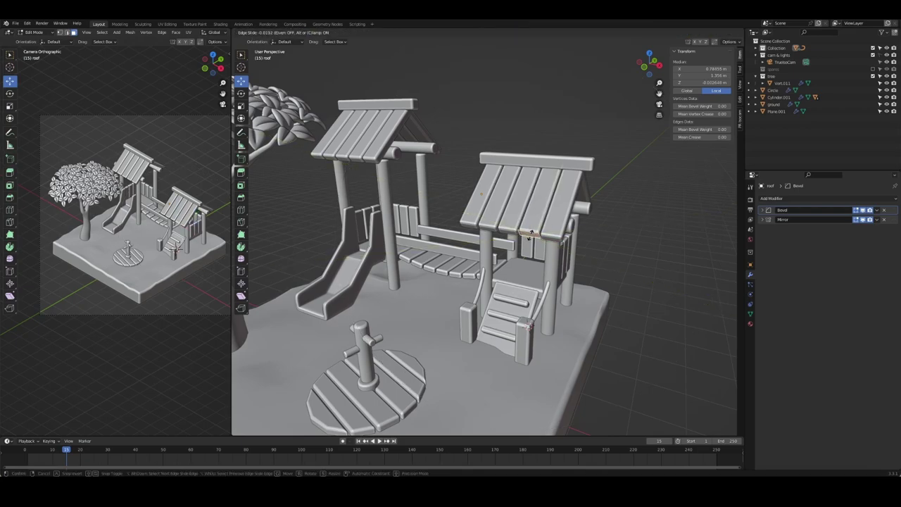
pyautogui.press('g')
pyautogui.press('g')
pyautogui.press('c')
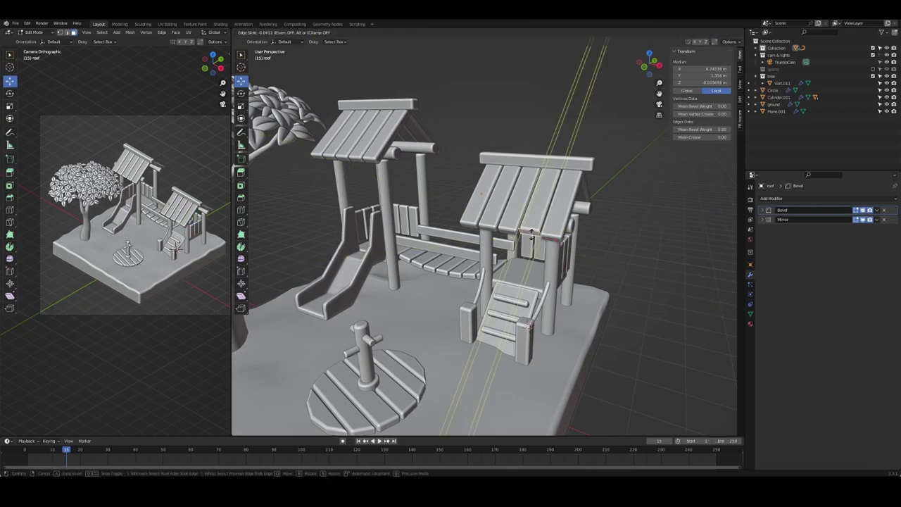
pyautogui.click(530, 236)
# - Slide a vertical edge loop along the right roof to make the planks uneven
pyautogui.moveTo(530, 235); pyautogui.dragTo(577, 221, button='middle')
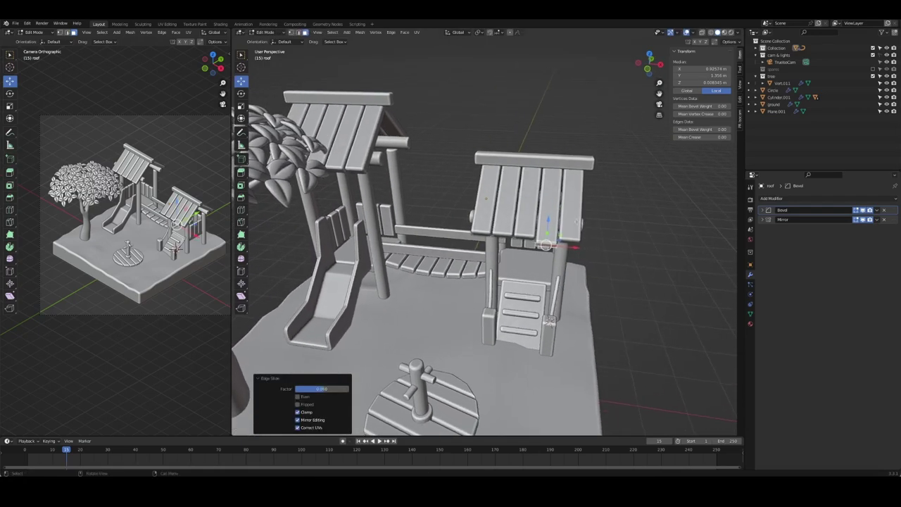
pyautogui.keyDown('alt'); pyautogui.click(516, 227); pyautogui.keyUp('alt')
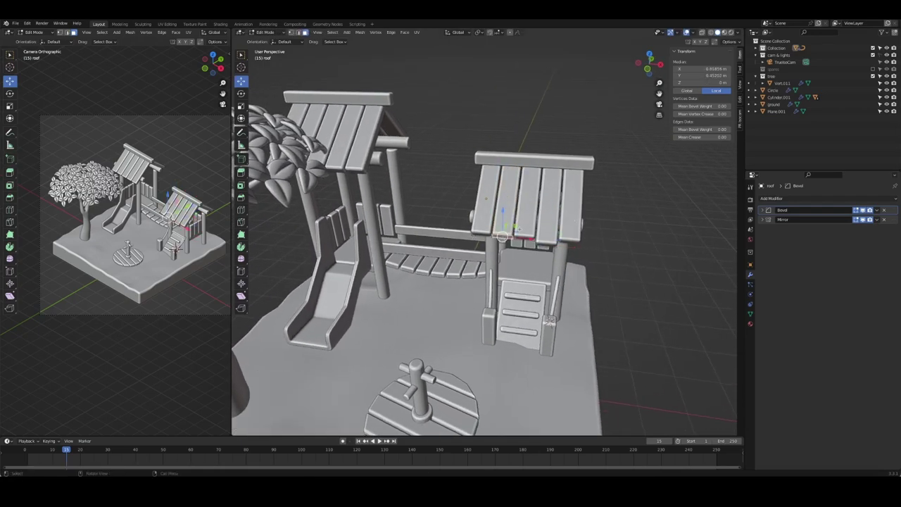
pyautogui.moveTo(501, 236); pyautogui.dragTo(524, 238)
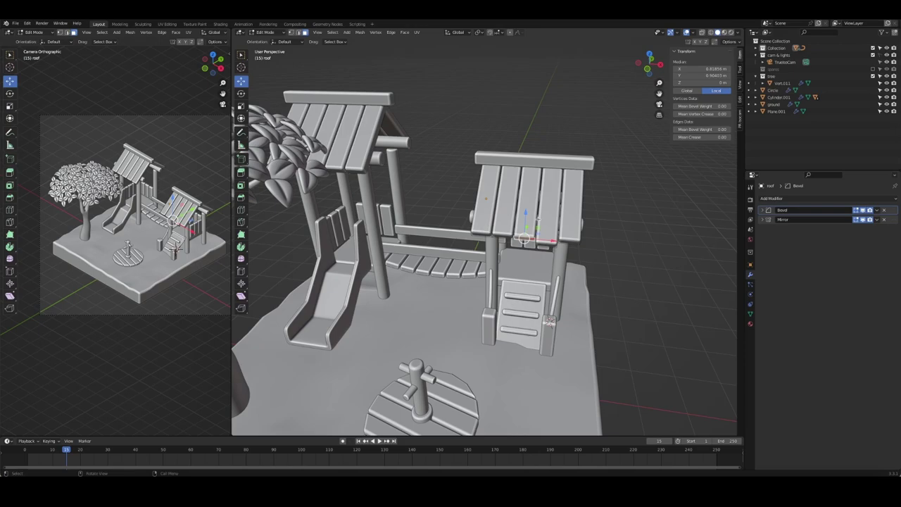
pyautogui.press('g')
pyautogui.press('g')
pyautogui.press('c')
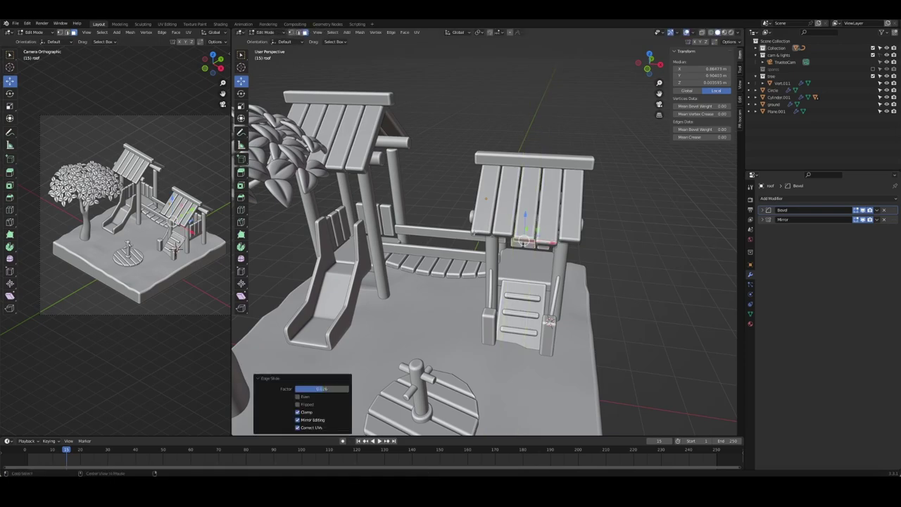
pyautogui.click(480, 235)
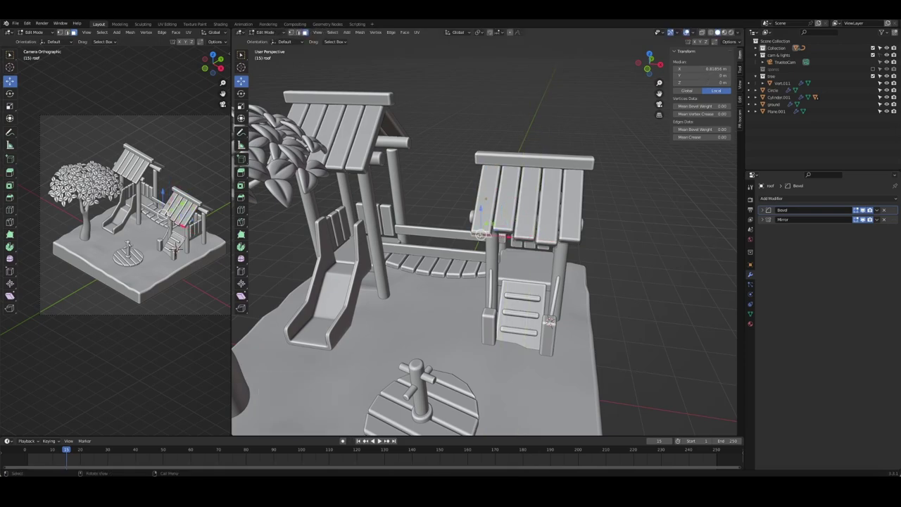
pyautogui.press('Tab')
# - Add a loop cut on the roof and shift it 0.045 m along X
pyautogui.moveTo(533, 216)
pyautogui.mouseDown(button='middle')
pyautogui.moveTo(619, 169)
pyautogui.moveTo(574, 220)
pyautogui.mouseUp(button='middle')
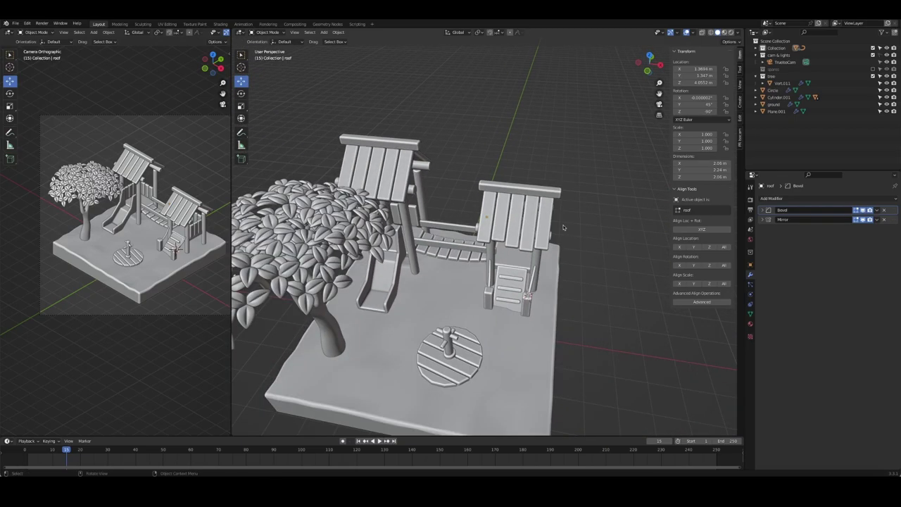
pyautogui.press('Tab')
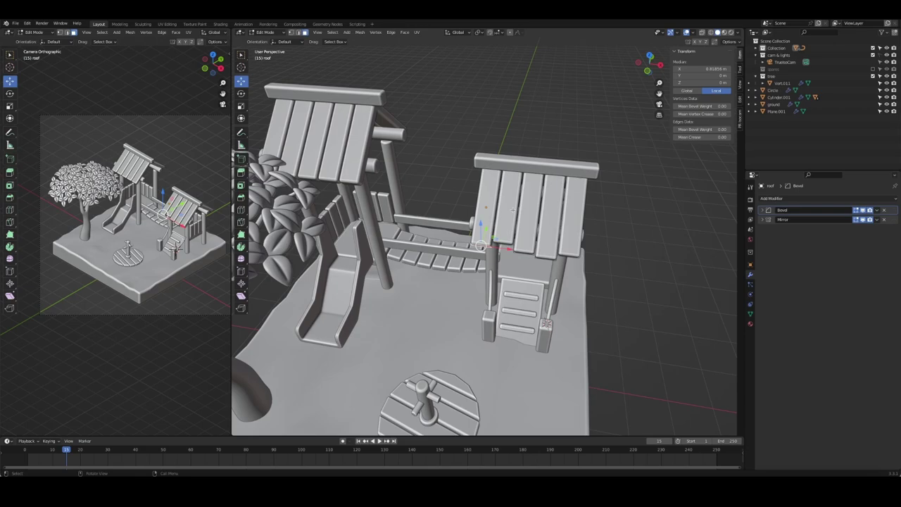
pyautogui.hotkey('ctrl', 'r')
pyautogui.click(486, 214)
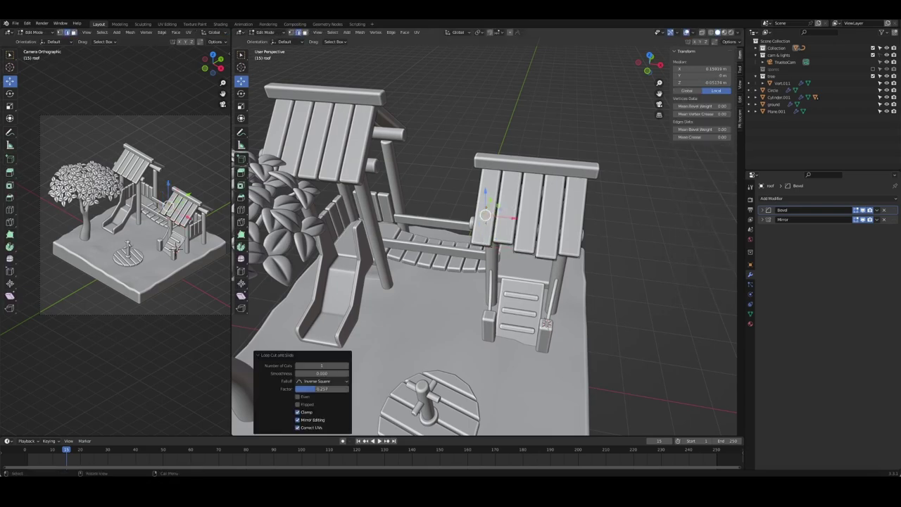
pyautogui.press('g')
pyautogui.press('x')
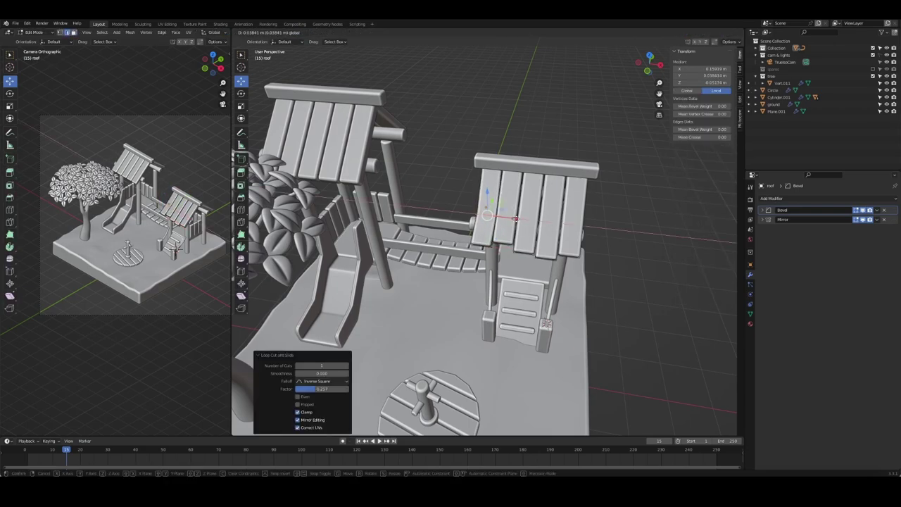
pyautogui.click(516, 219)
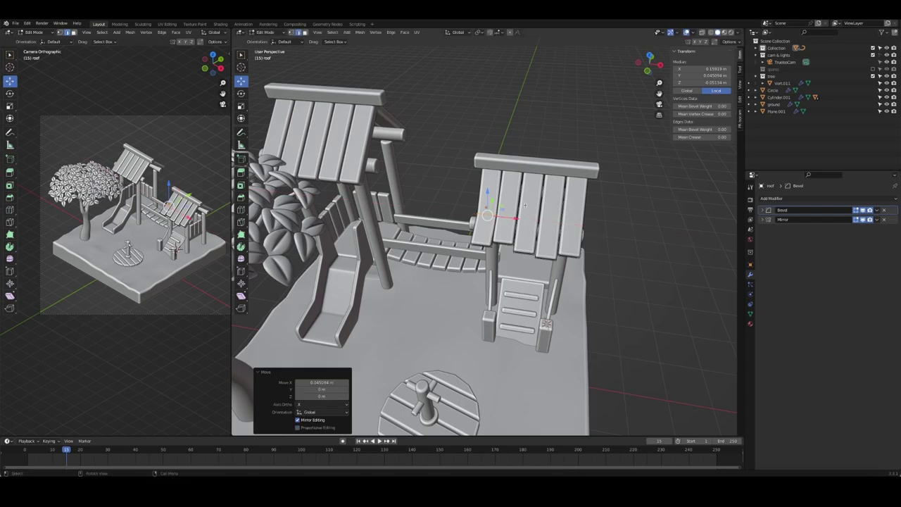
# - Slide the plank edges and shift another cut sideways along X
pyautogui.moveTo(525, 205); pyautogui.dragTo(540, 201, button='middle')
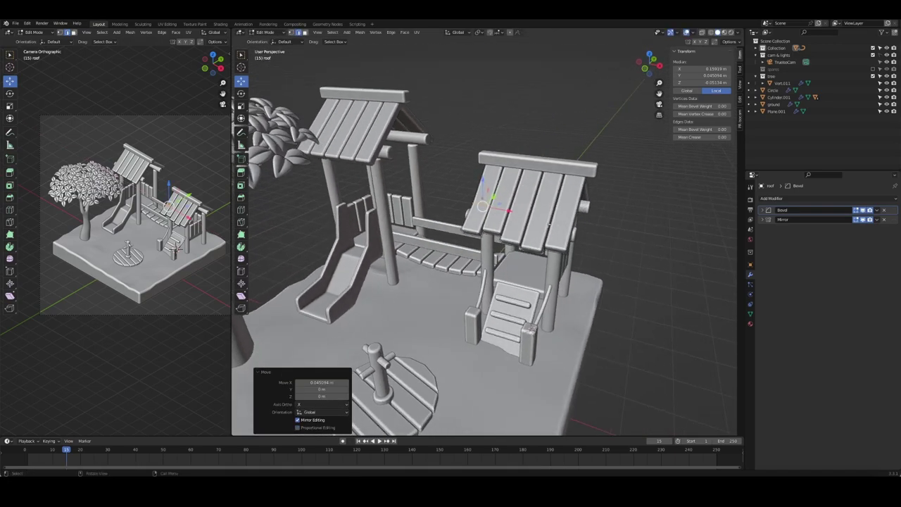
pyautogui.press('g')
pyautogui.press('g')
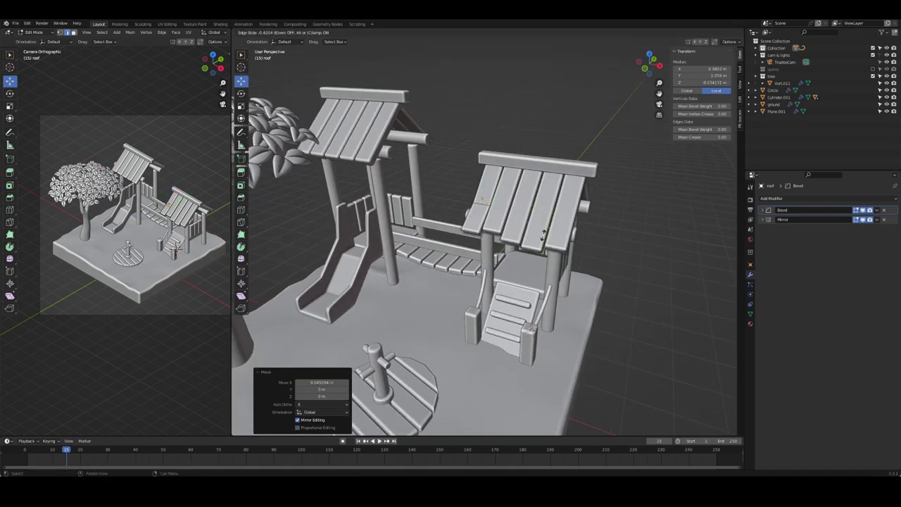
pyautogui.click(543, 235)
pyautogui.hotkey('ctrl', 'r')
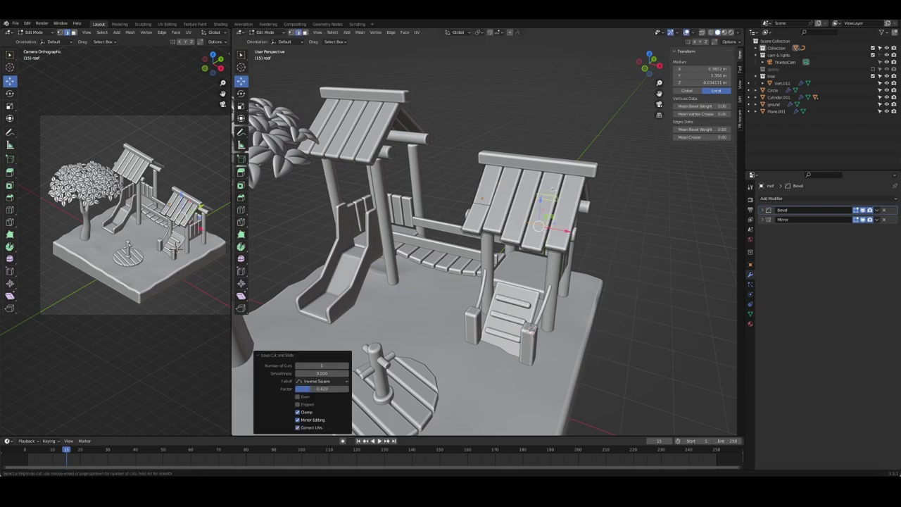
pyautogui.press('g')
pyautogui.press('x')
pyautogui.click(569, 192)
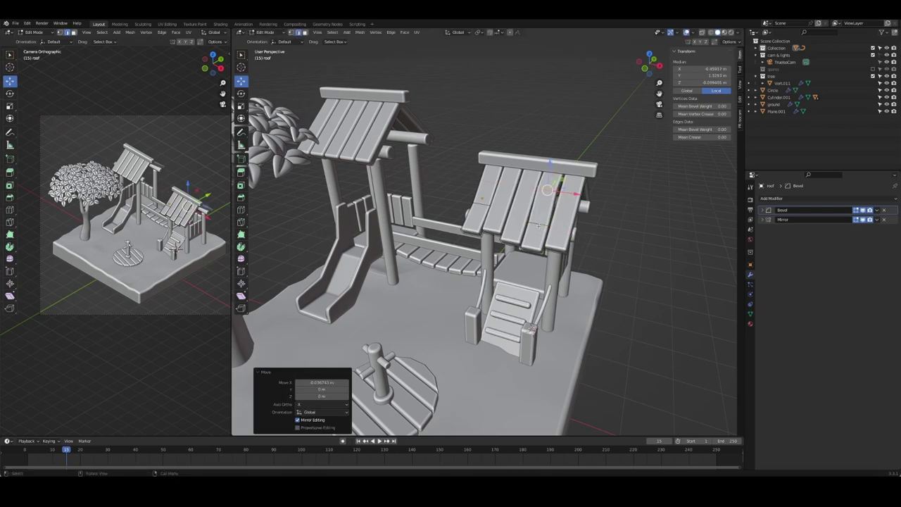
# - Add one more cut across a roof plank and offset it to bend the plank
pyautogui.moveTo(611, 247); pyautogui.dragTo(581, 242, button='middle')
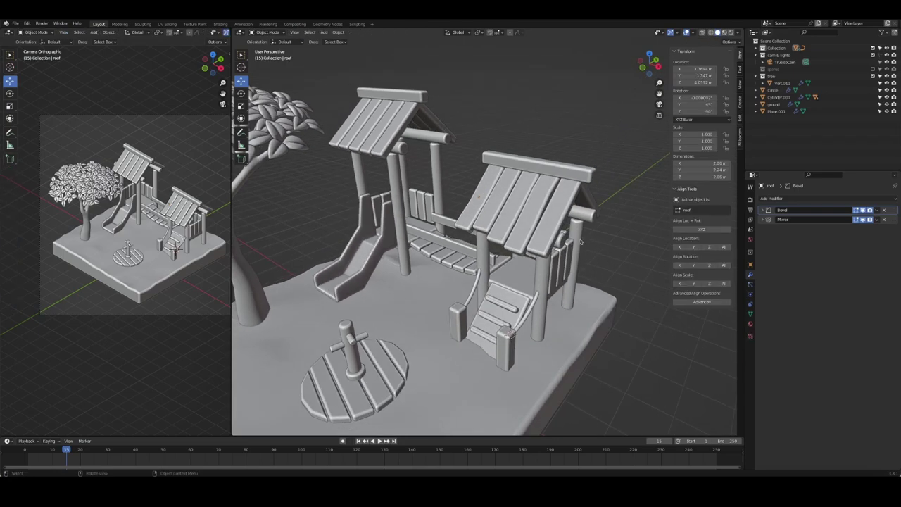
pyautogui.click(581, 241)
pyautogui.hotkey('ctrl', 'r')
pyautogui.click(565, 214)
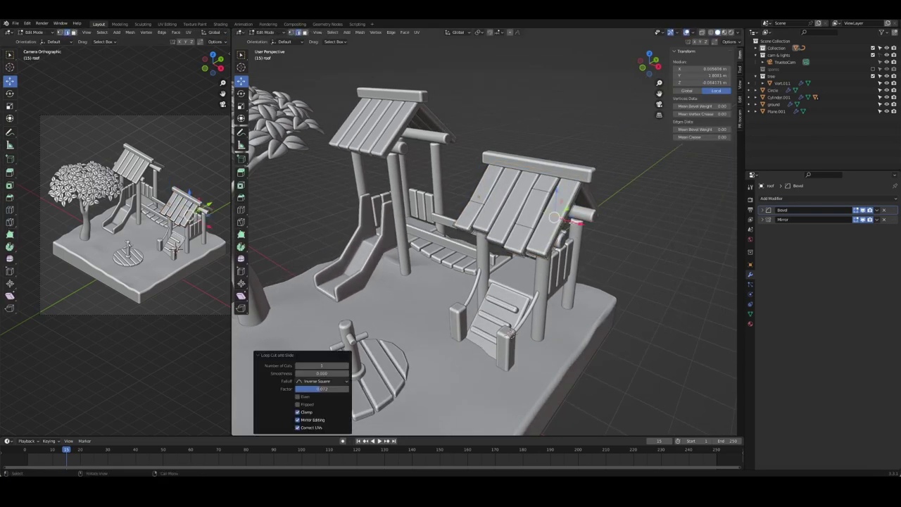
pyautogui.press('g')
pyautogui.click(552, 217)
pyautogui.moveTo(552, 216); pyautogui.dragTo(675, 259, button='middle')
pyautogui.click(675, 260)
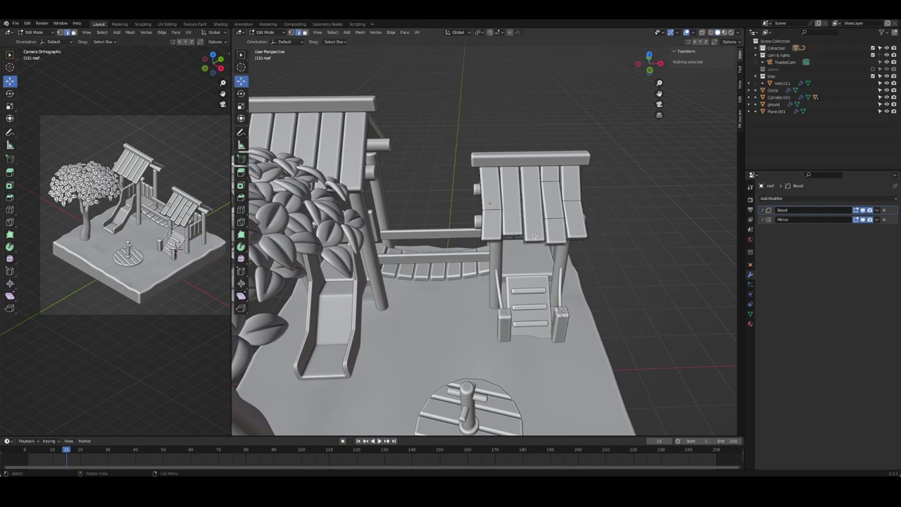
pyautogui.press('Tab')
pyautogui.moveTo(645, 217); pyautogui.dragTo(640, 255, button='middle')
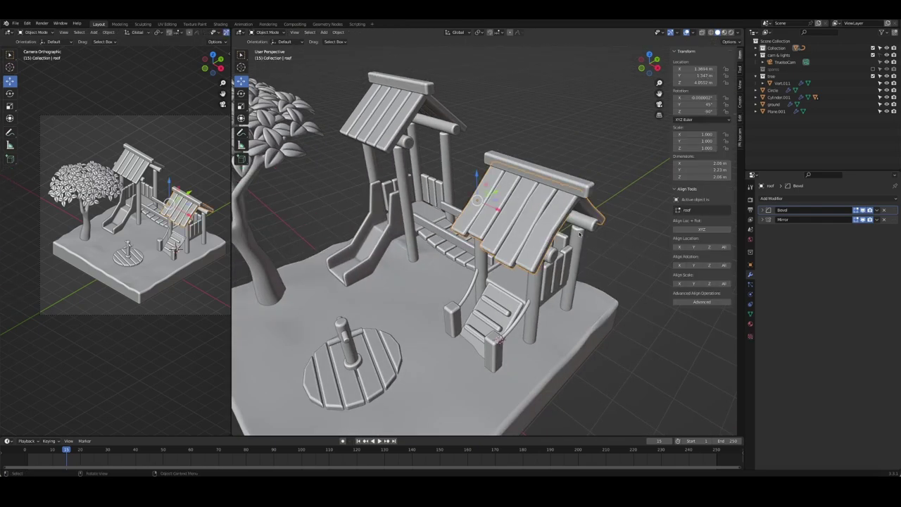
# - Save playground.blend, then apply roof.001's Solidify and Array modifiers into real geometry
pyautogui.moveTo(579, 233)
pyautogui.mouseDown(button='middle')
pyautogui.moveTo(597, 271)
pyautogui.moveTo(601, 260)
pyautogui.moveTo(520, 245)
pyautogui.moveTo(538, 191)
pyautogui.moveTo(776, 221)
pyautogui.mouseUp(button='middle')
pyautogui.hotkey('ctrl', 's')
pyautogui.click(539, 190)
pyautogui.click(877, 209)
pyautogui.click(854, 217)
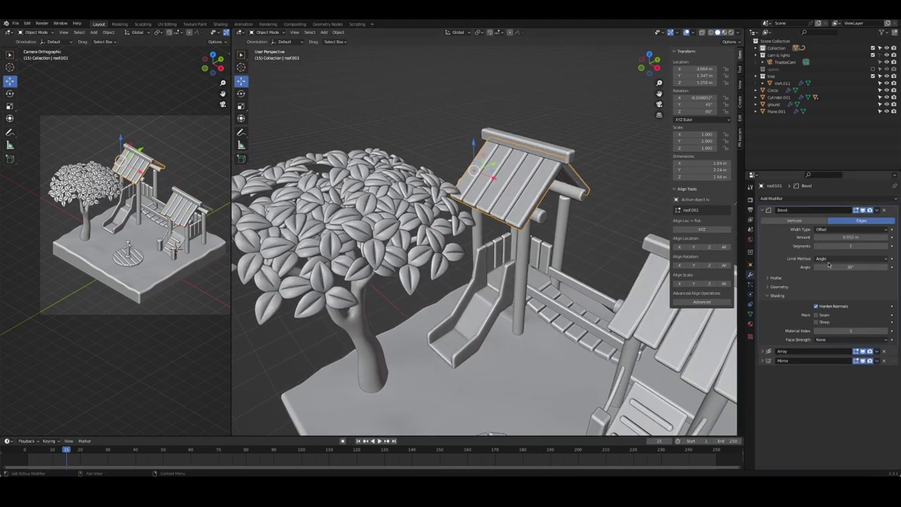
pyautogui.click(762, 210)
pyautogui.click(877, 220)
pyautogui.click(853, 234)
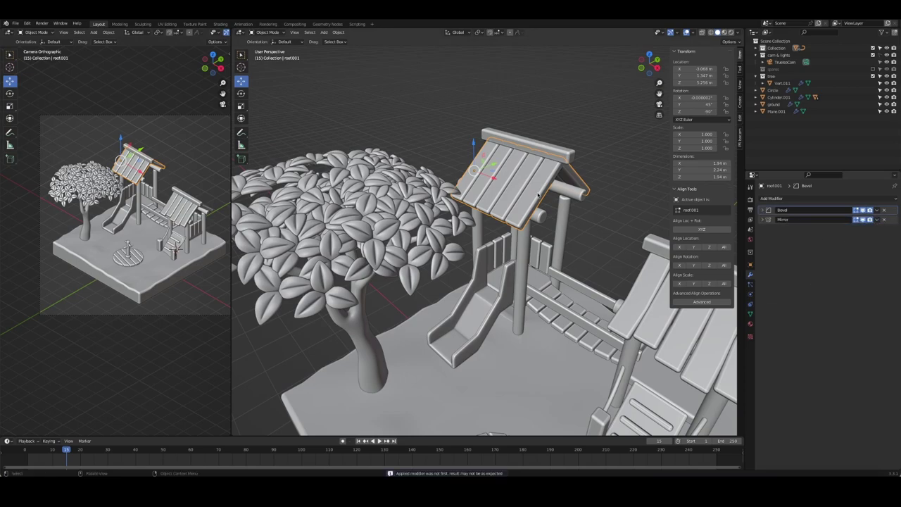
# - Edge-slide one corner vertex of the roof plank in Edit Mode
pyautogui.press('Tab')
pyautogui.moveTo(493, 233); pyautogui.dragTo(510, 221, button='middle')
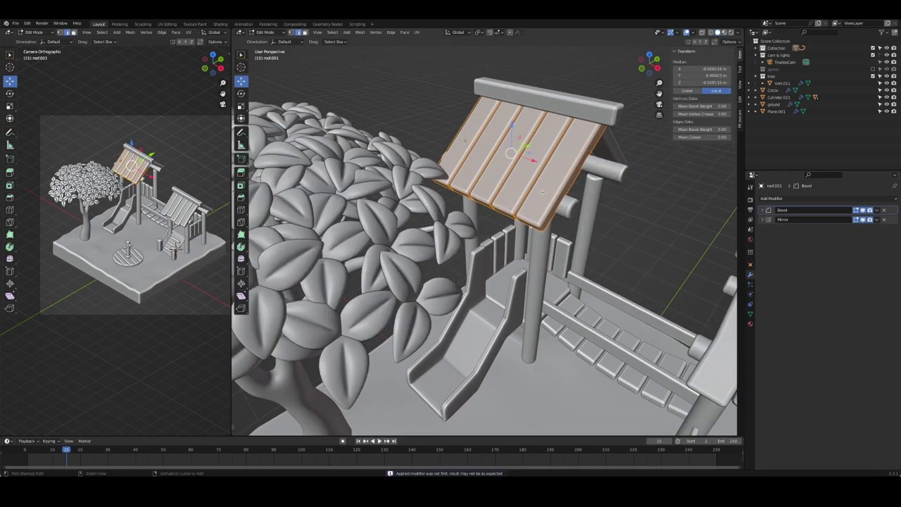
pyautogui.click(542, 227)
pyautogui.moveTo(543, 226); pyautogui.dragTo(535, 205, button='middle')
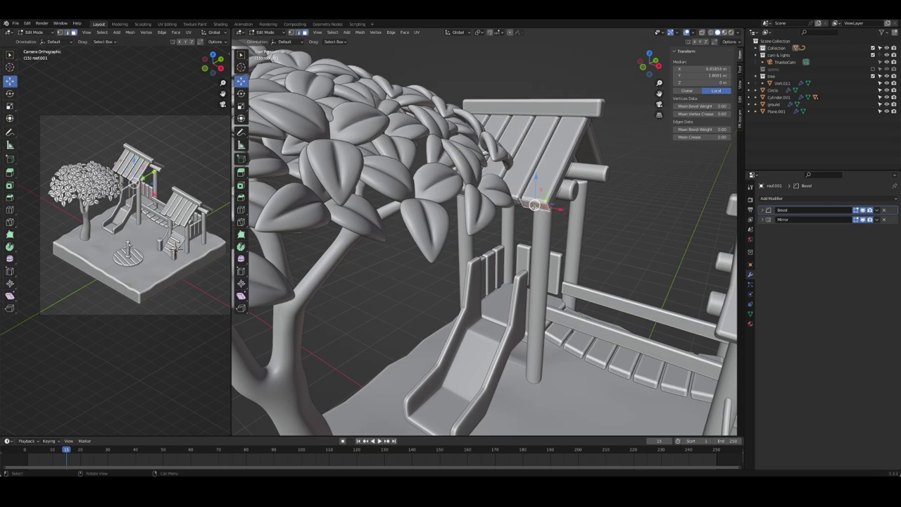
pyautogui.press('g')
pyautogui.press('g')
pyautogui.click(556, 208)
# - Slide two more corner vertices on the roof planks to make them uneven
pyautogui.moveTo(556, 207)
pyautogui.mouseDown(button='middle')
pyautogui.moveTo(567, 205)
pyautogui.moveTo(493, 176)
pyautogui.mouseUp(button='middle')
pyautogui.keyDown('alt'); pyautogui.click(485, 171); pyautogui.keyUp('alt')
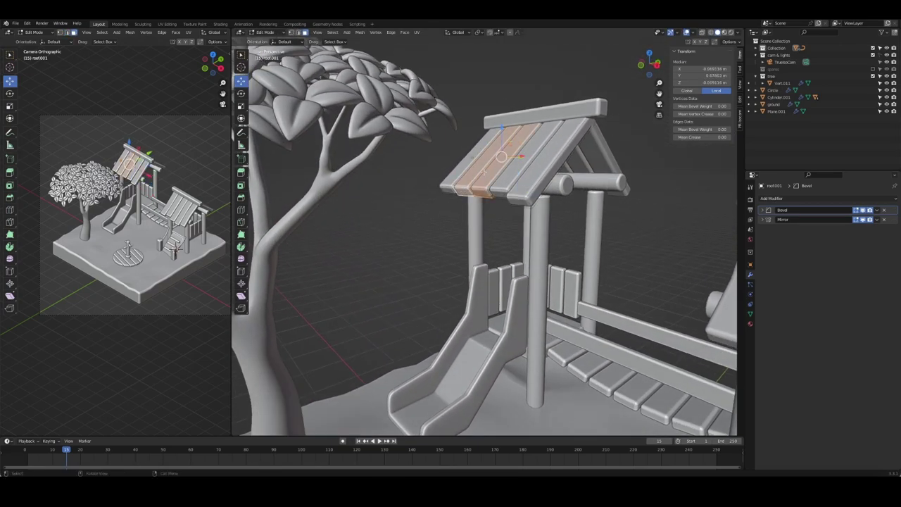
pyautogui.click(476, 191)
pyautogui.press('g')
pyautogui.press('g')
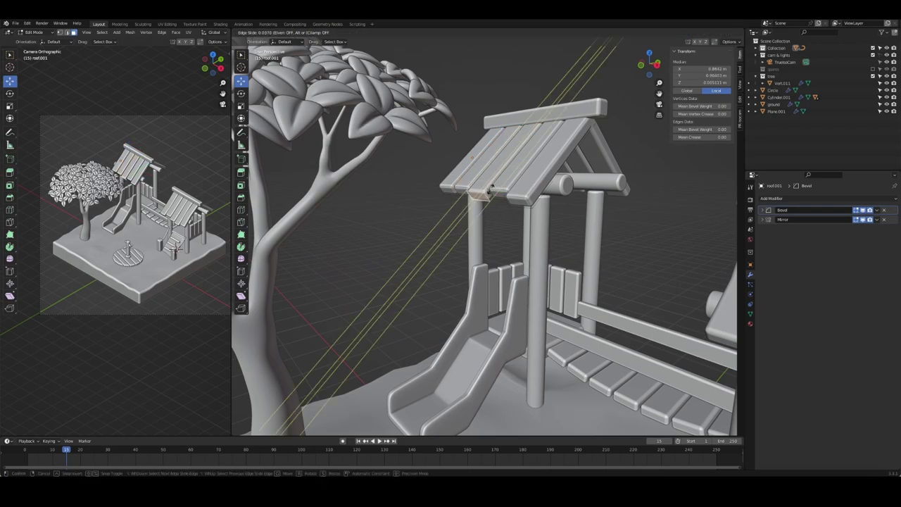
pyautogui.click(477, 195)
pyautogui.click(462, 192)
pyautogui.press('g')
pyautogui.press('g')
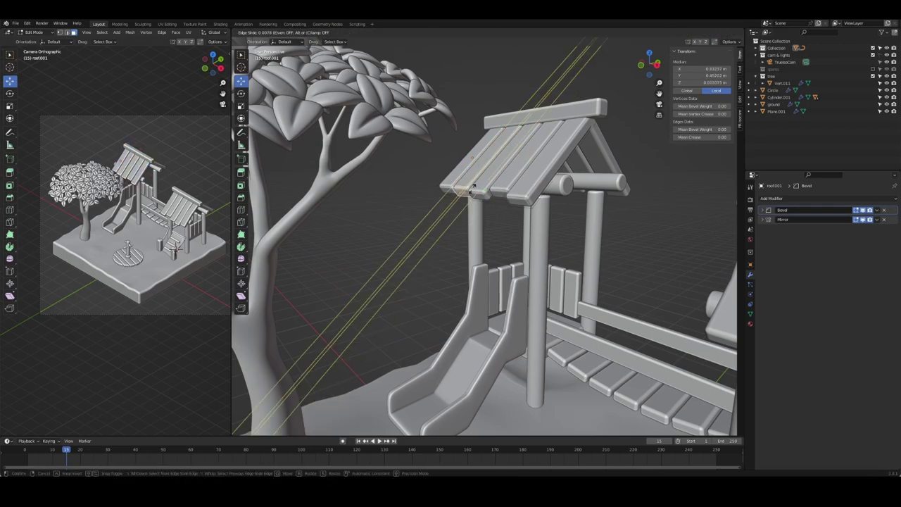
pyautogui.click(462, 193)
pyautogui.press('Tab')
# - Shift plank edges along the X axis to skew the roof planks
pyautogui.moveTo(458, 212)
pyautogui.mouseDown(button='middle')
pyautogui.moveTo(445, 241)
pyautogui.moveTo(550, 213)
pyautogui.moveTo(541, 154)
pyautogui.mouseUp(button='middle')
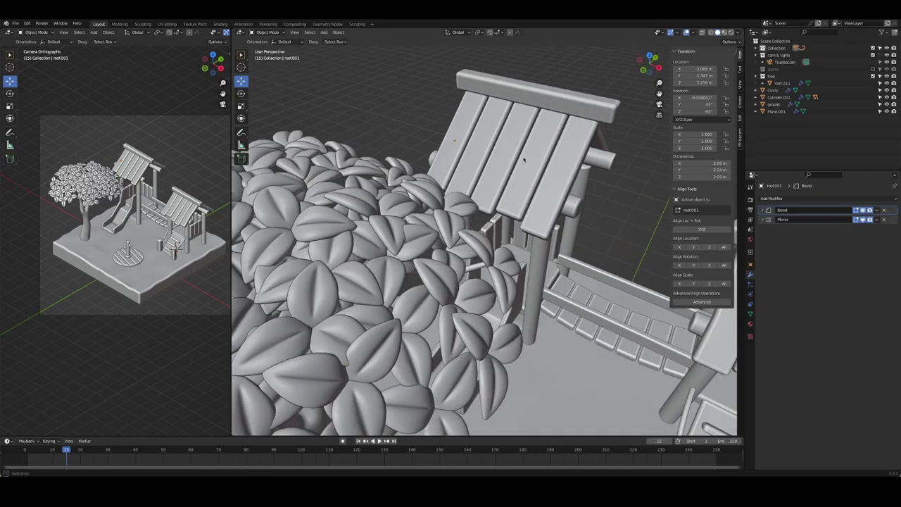
pyautogui.press('Tab')
pyautogui.click(541, 153)
pyautogui.press('g')
pyautogui.press('x')
pyautogui.click(536, 149)
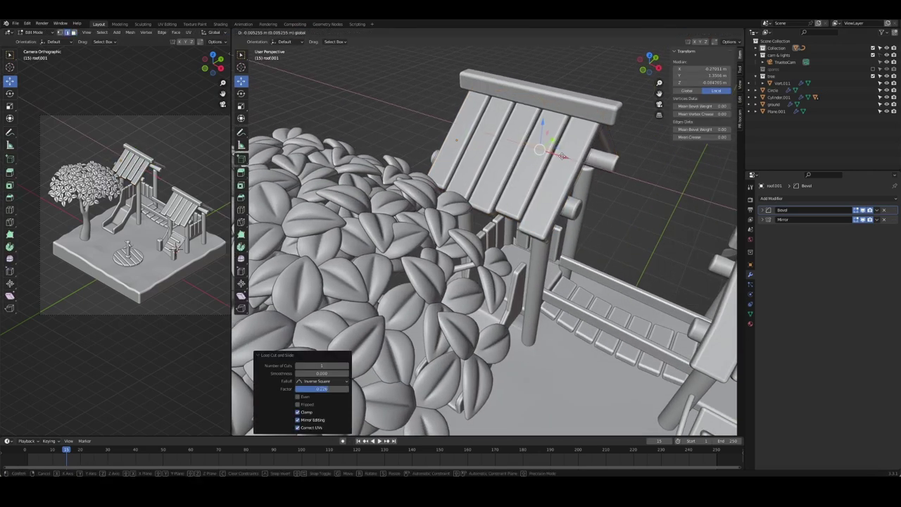
pyautogui.click(478, 162)
pyautogui.press('g')
pyautogui.press('x')
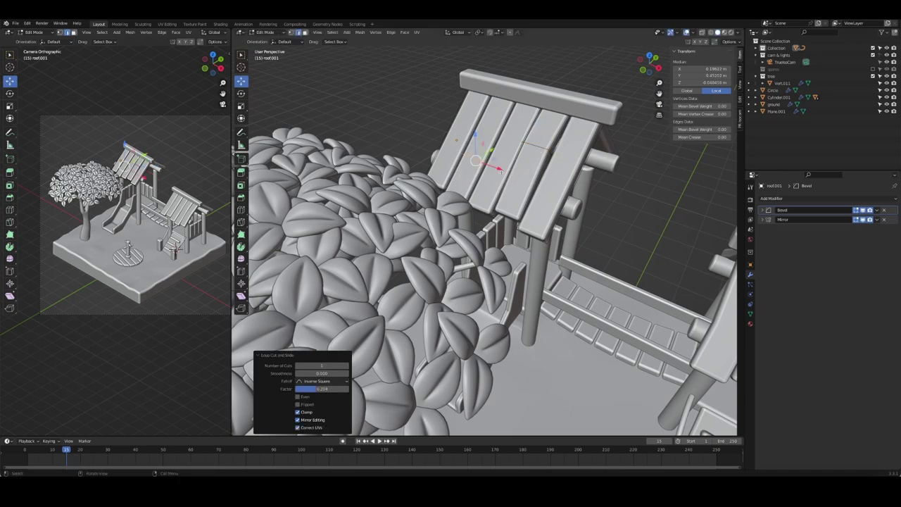
pyautogui.click(497, 169)
# - Shift another plank edge along X and add a nudged loop cut to bend a plank
pyautogui.click(497, 175)
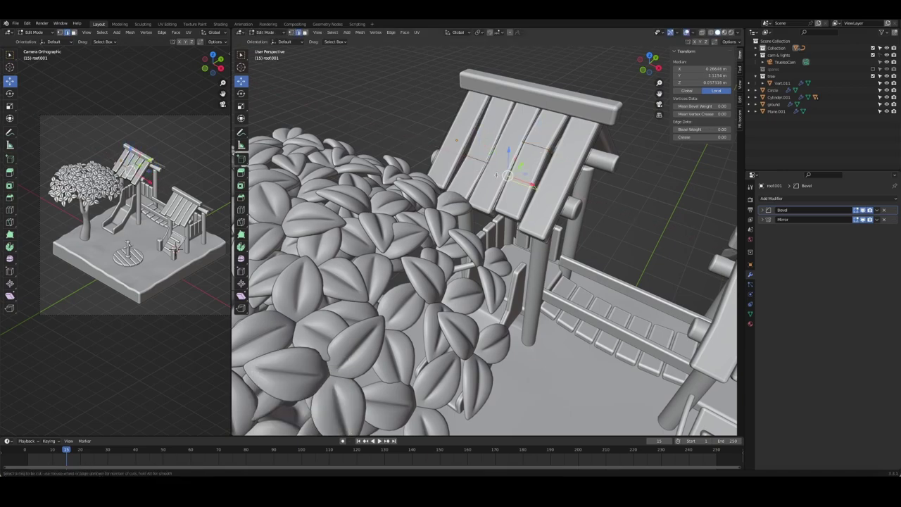
pyautogui.click(495, 186)
pyautogui.press('g')
pyautogui.press('x')
pyautogui.click(533, 164)
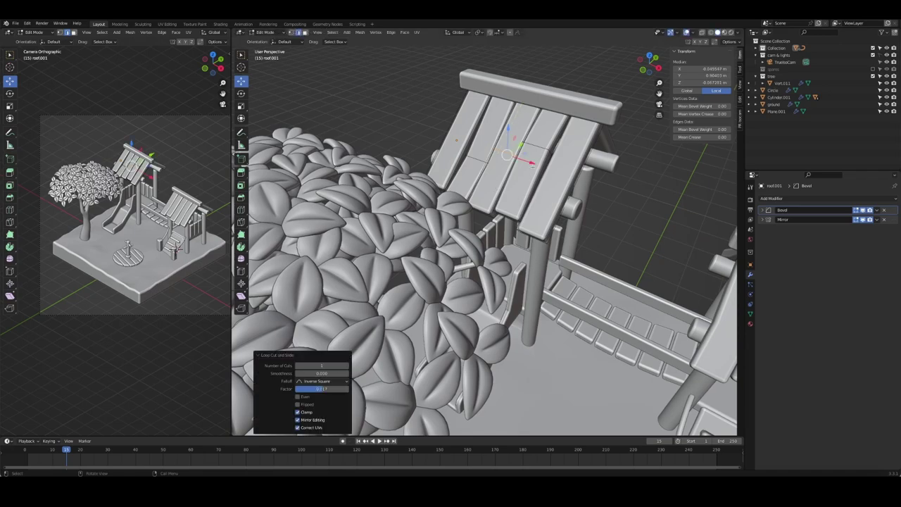
pyautogui.hotkey('ctrl', 'r')
pyautogui.moveTo(465, 125); pyautogui.dragTo(482, 134)
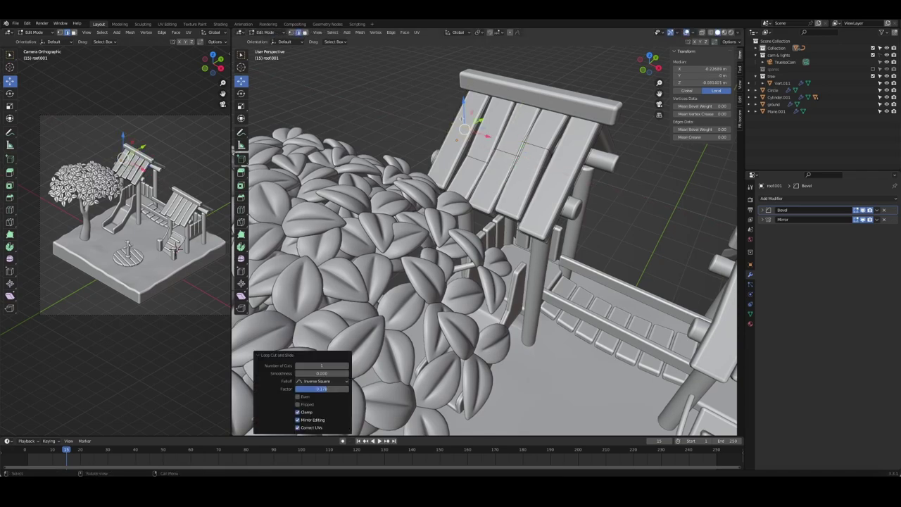
pyautogui.press('g')
pyautogui.click(486, 138)
pyautogui.press('Tab')
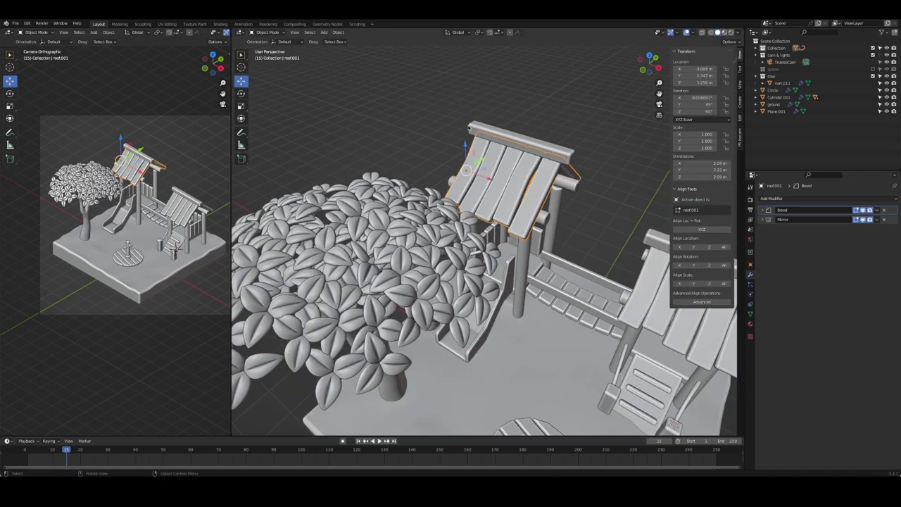
# - Move one more roof plank cut along the X axis
pyautogui.moveTo(486, 137); pyautogui.dragTo(608, 149, button='middle')
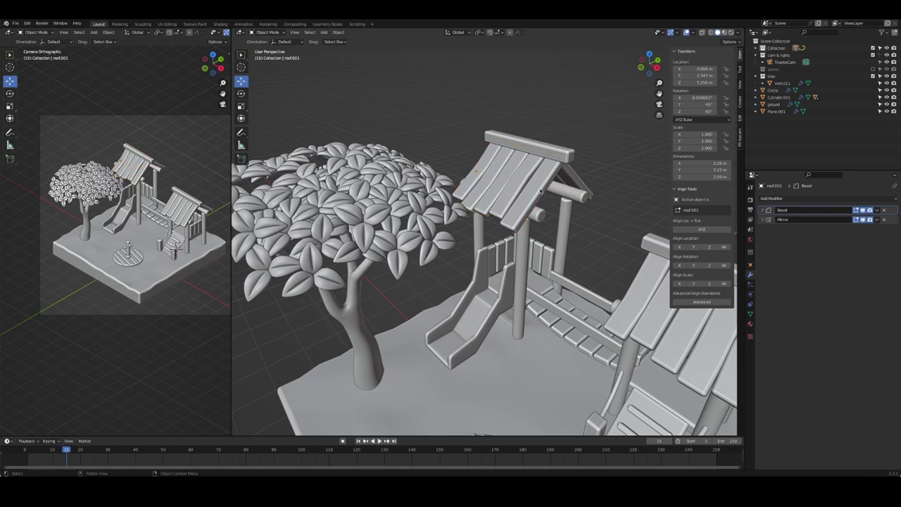
pyautogui.press('Tab')
pyautogui.click(463, 177)
pyautogui.press('g')
pyautogui.press('x')
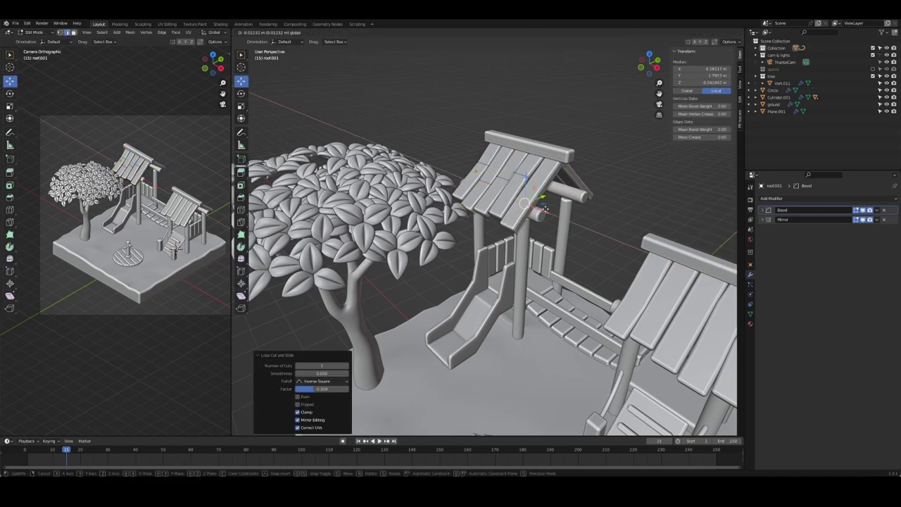
pyautogui.click(609, 187)
pyautogui.press('Tab')
pyautogui.moveTo(609, 186); pyautogui.dragTo(616, 204, button='middle')
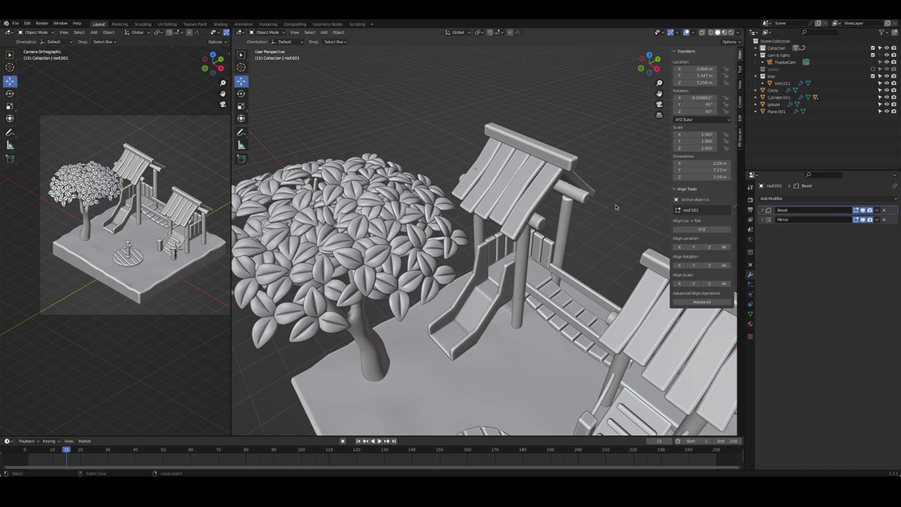
pyautogui.click(566, 167)
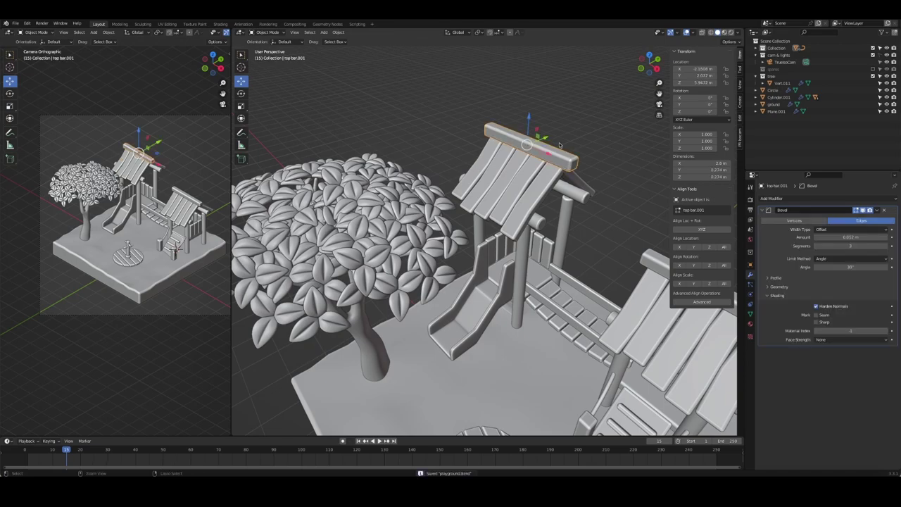
# - Add a loop cut along the right tower's top crossbar
pyautogui.press('Tab')
pyautogui.hotkey('ctrl', 'r')
pyautogui.click(556, 150)
pyautogui.click(545, 138)
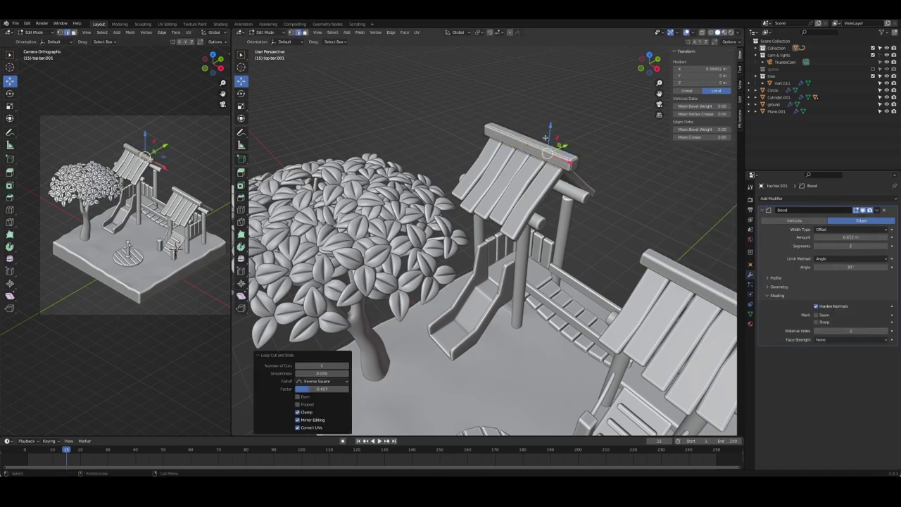
pyautogui.keyDown('alt'); pyautogui.click(502, 131); pyautogui.keyUp('alt')
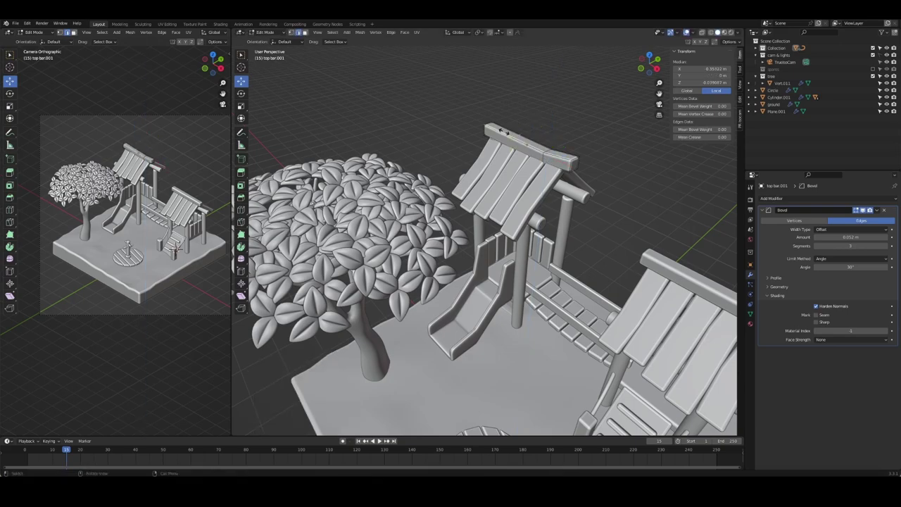
pyautogui.press('Tab')
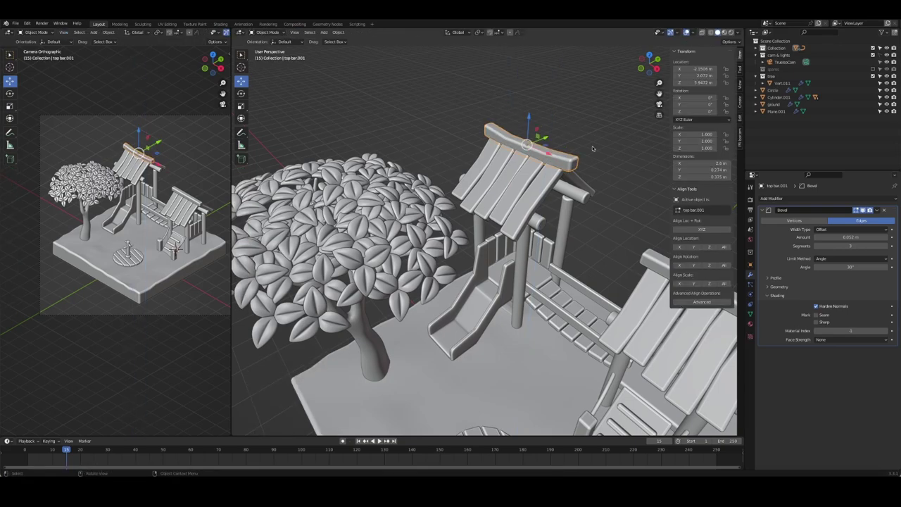
# - Lower the crossbar's cut edge along Z and save playground.blend
pyautogui.moveTo(592, 148); pyautogui.dragTo(551, 147, button='middle')
pyautogui.press('Tab')
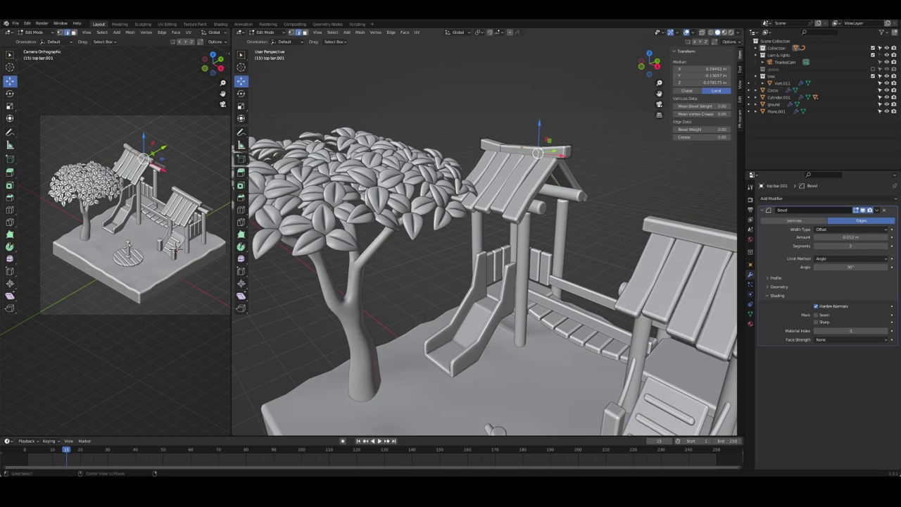
pyautogui.press('g')
pyautogui.press('z')
pyautogui.click(561, 119)
pyautogui.press('Tab')
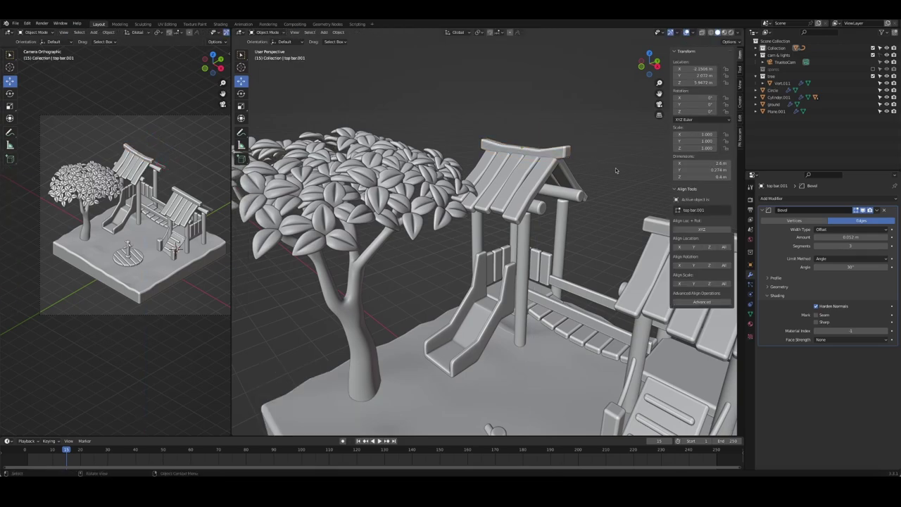
pyautogui.hotkey('ctrl', 's')
# - Zoom and orbit around the playground and reselect the top bar beam
pyautogui.scroll(-5, 579, 181)
pyautogui.moveTo(579, 182)
pyautogui.mouseDown(button='middle')
pyautogui.moveTo(612, 190)
pyautogui.moveTo(621, 206)
pyautogui.mouseUp(button='middle')
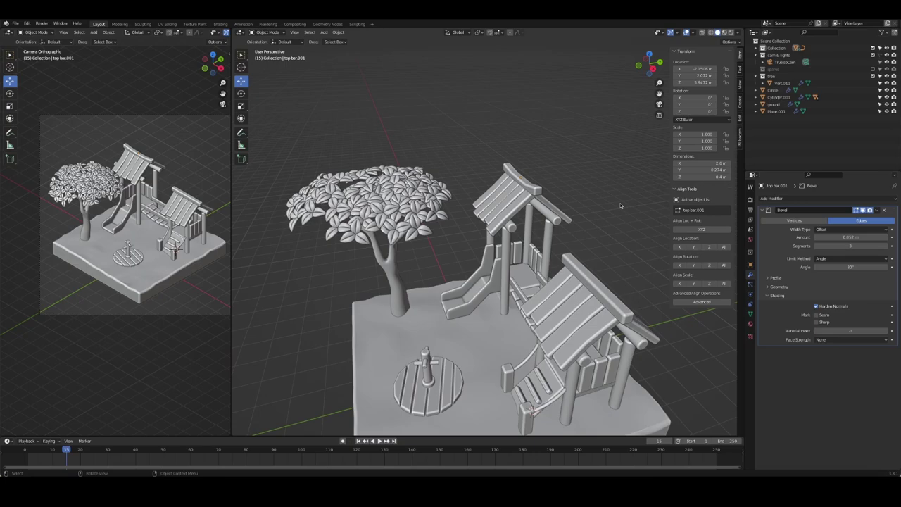
pyautogui.scroll(-5, 621, 206)
pyautogui.moveTo(578, 208)
pyautogui.mouseDown(button='middle')
pyautogui.moveTo(526, 197)
pyautogui.moveTo(563, 166)
pyautogui.mouseUp(button='middle')
pyautogui.scroll(6, 557, 201)
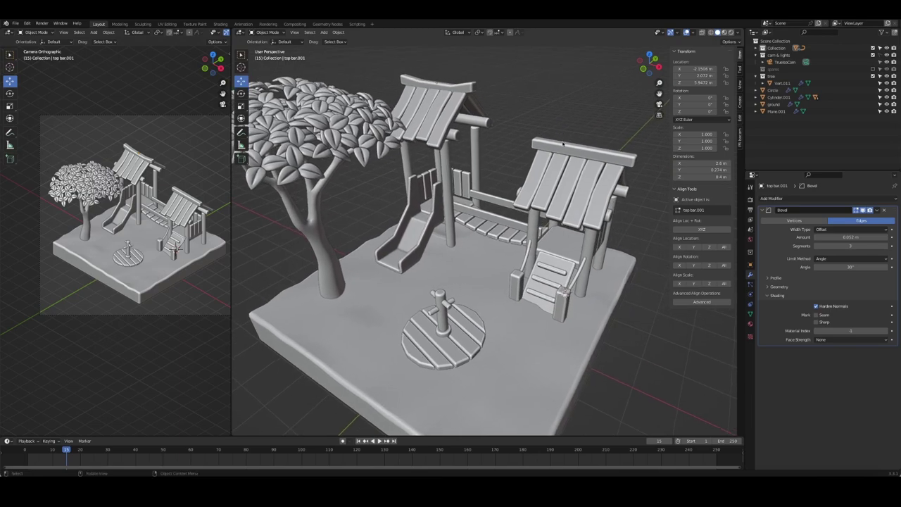
pyautogui.click(581, 151)
pyautogui.scroll(-3, 663, 238)
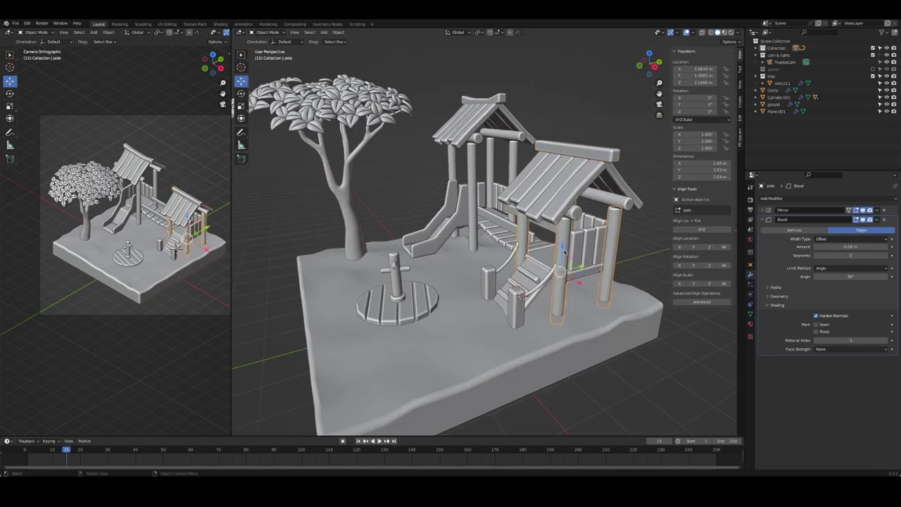
pyautogui.moveTo(664, 238); pyautogui.dragTo(633, 233, button='middle')
pyautogui.scroll(3, 633, 232)
# - Add another loop cut on the crossbar and shift it to bend the beam
pyautogui.press('Tab')
pyautogui.hotkey('ctrl', 'r')
pyautogui.click(584, 164)
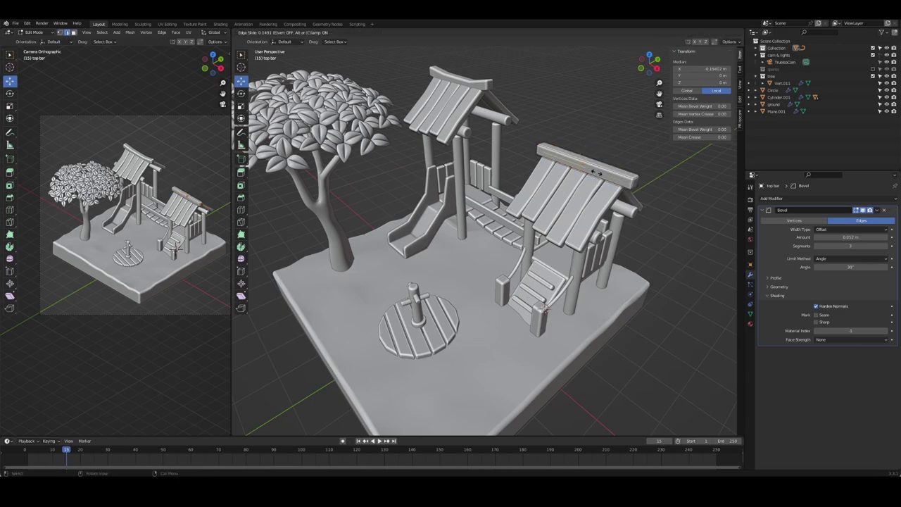
pyautogui.click(589, 169)
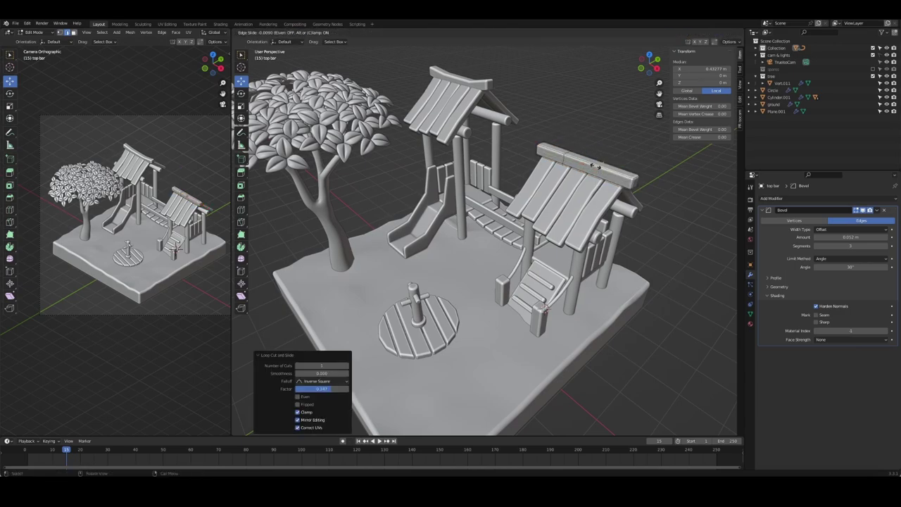
pyautogui.press('g')
pyautogui.press('z')
pyautogui.hotkey('shift', 'x')
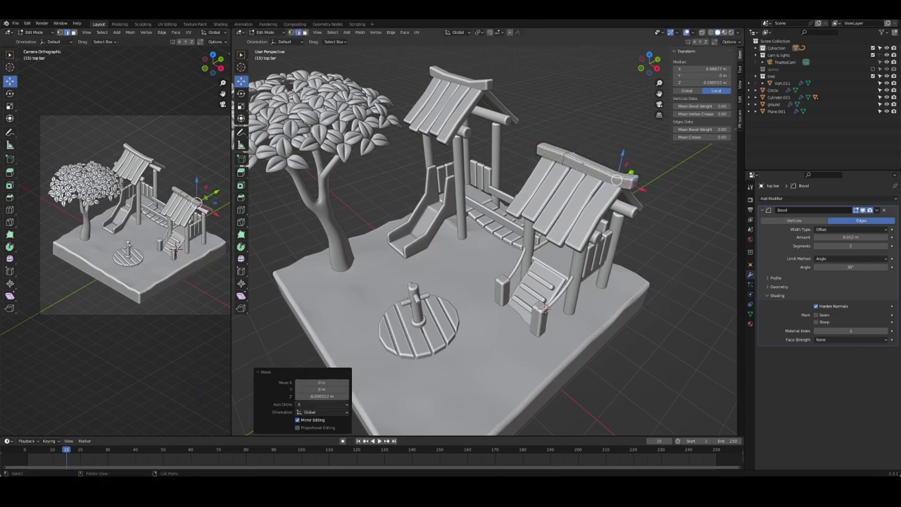
pyautogui.click(574, 146)
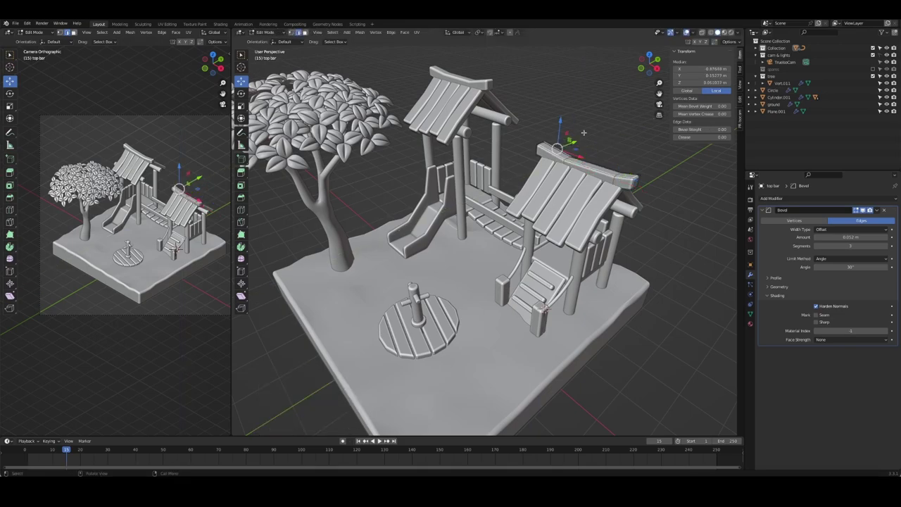
pyautogui.press('Tab')
pyautogui.moveTo(632, 156); pyautogui.dragTo(596, 138, button='middle')
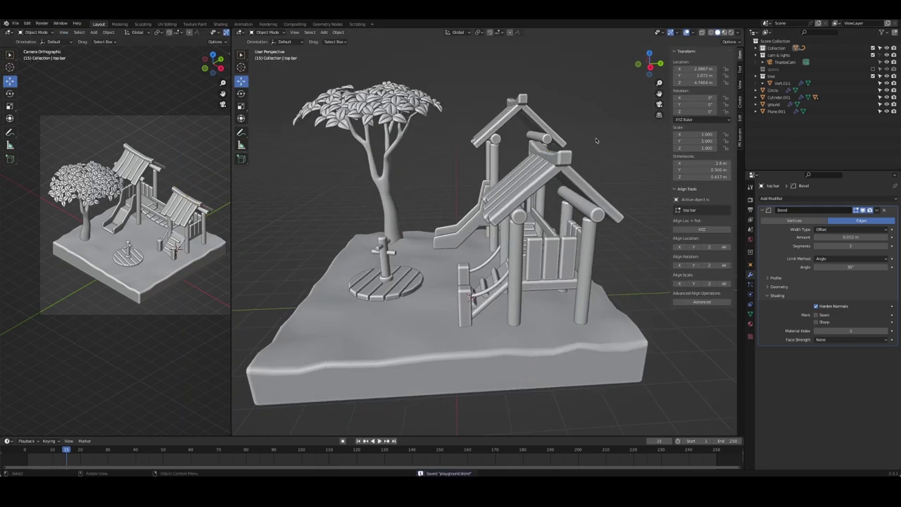
pyautogui.moveTo(610, 180); pyautogui.dragTo(598, 185, button='middle')
# - Apply the poles' Mirror modifier and slide an edge loop on the front pole
pyautogui.click(606, 254)
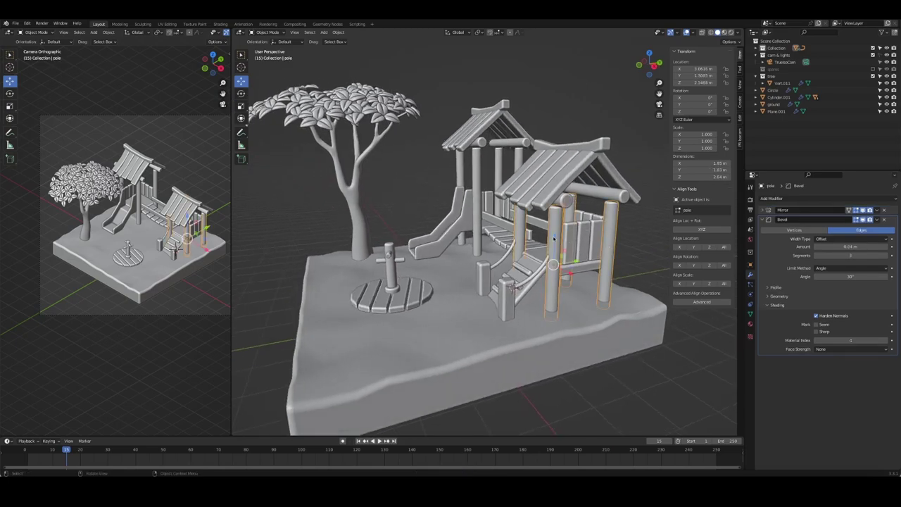
pyautogui.click(875, 210)
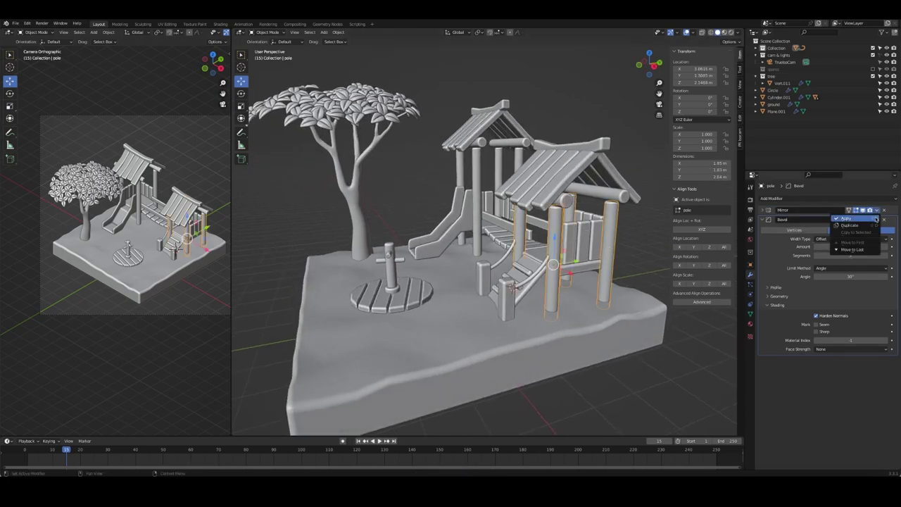
pyautogui.click(855, 219)
pyautogui.press('Tab')
pyautogui.keyDown('alt'); pyautogui.click(556, 244); pyautogui.keyUp('alt')
pyautogui.press('g')
pyautogui.press('g')
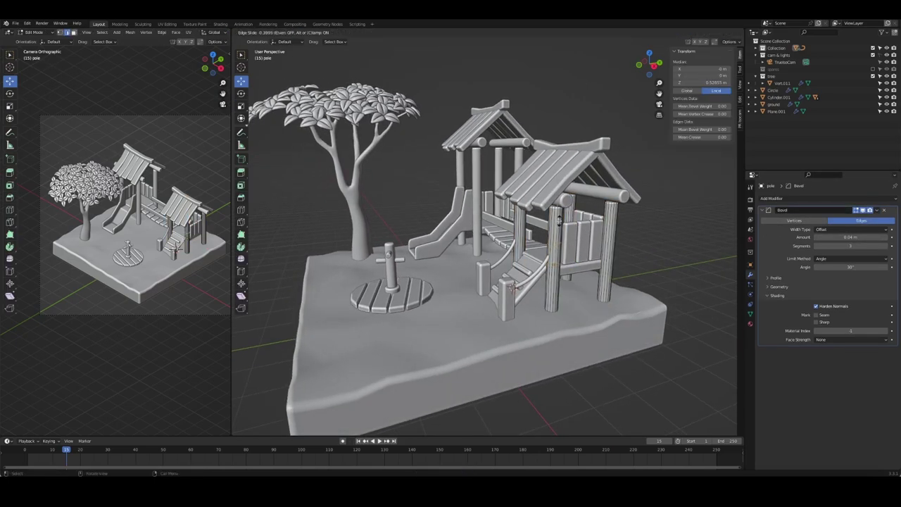
pyautogui.click(560, 220)
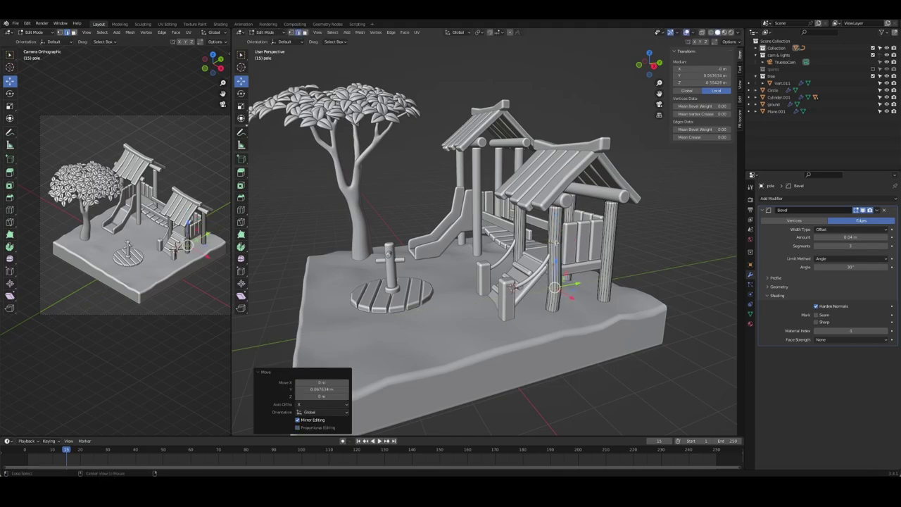
# - From the camera view, add a centred loop cut on the right pole
pyautogui.moveTo(556, 243); pyautogui.dragTo(624, 259, button='middle')
pyautogui.press('Tab')
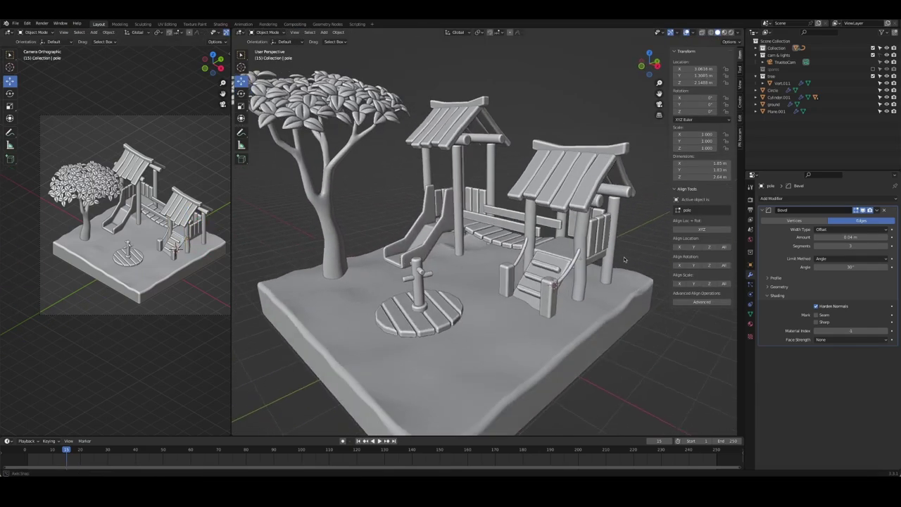
pyautogui.press('KP_0')
pyautogui.scroll(2, 549, 261)
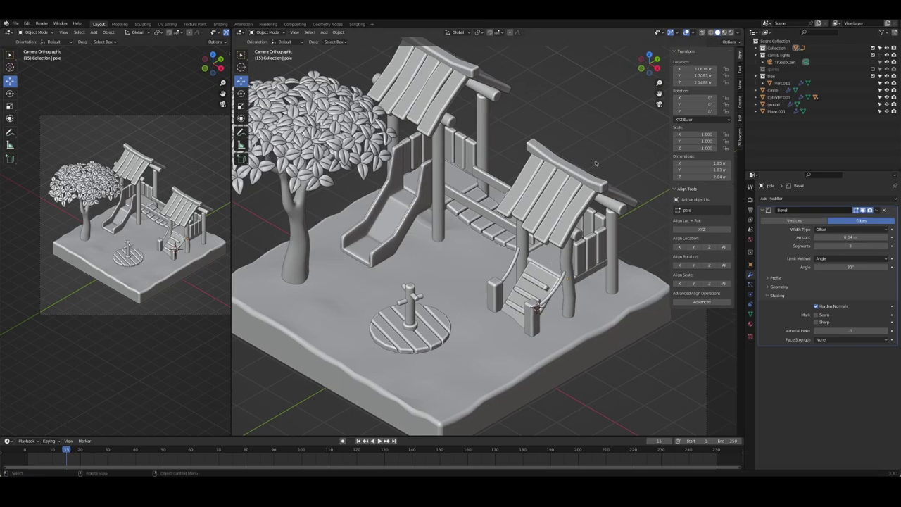
pyautogui.press('Tab')
pyautogui.hotkey('ctrl', 'r')
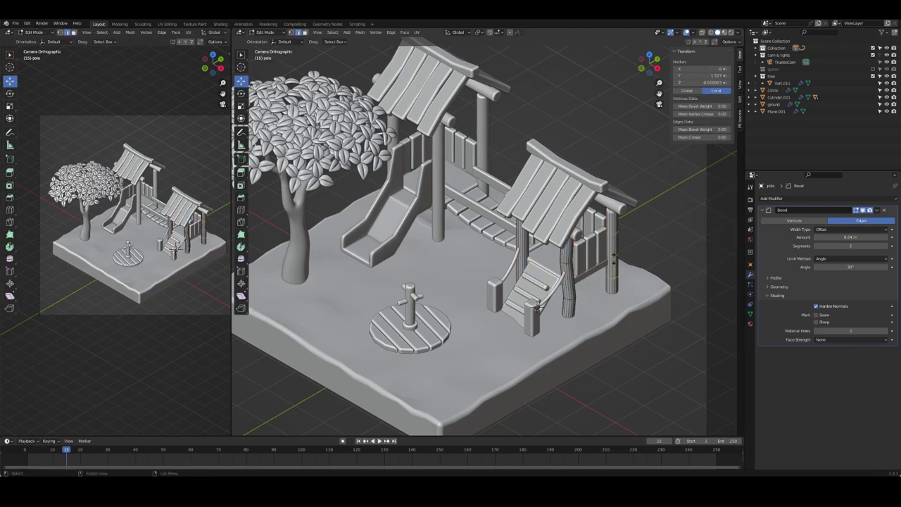
pyautogui.click(612, 252)
pyautogui.rightClick(613, 252)
pyautogui.click(620, 233)
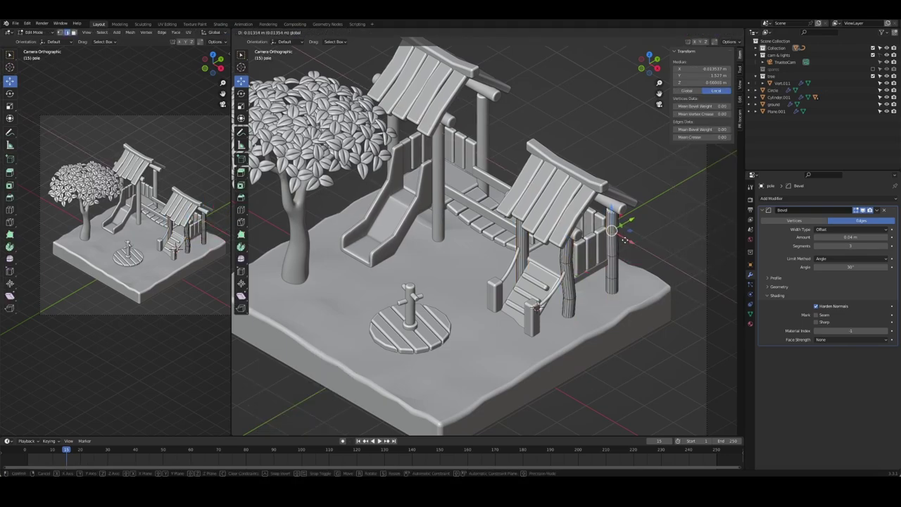
pyautogui.keyDown('alt'); pyautogui.click(612, 276); pyautogui.keyUp('alt')
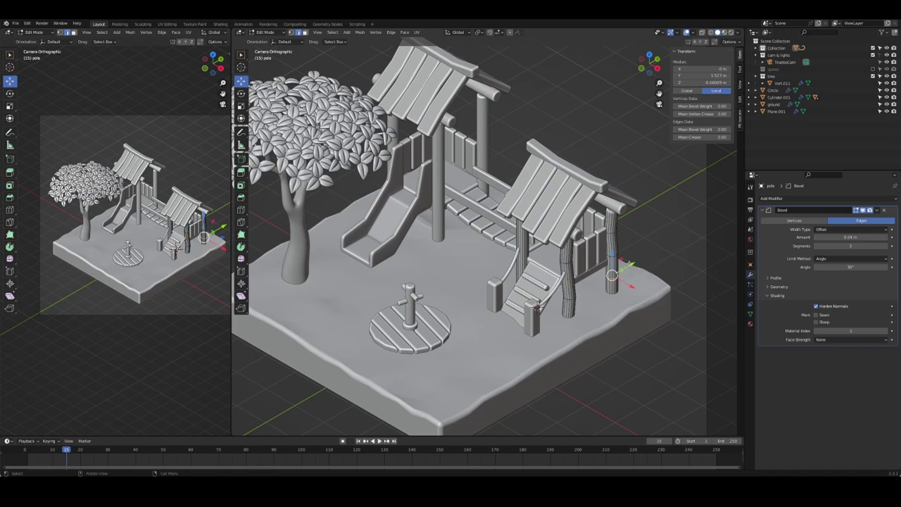
pyautogui.click(646, 248)
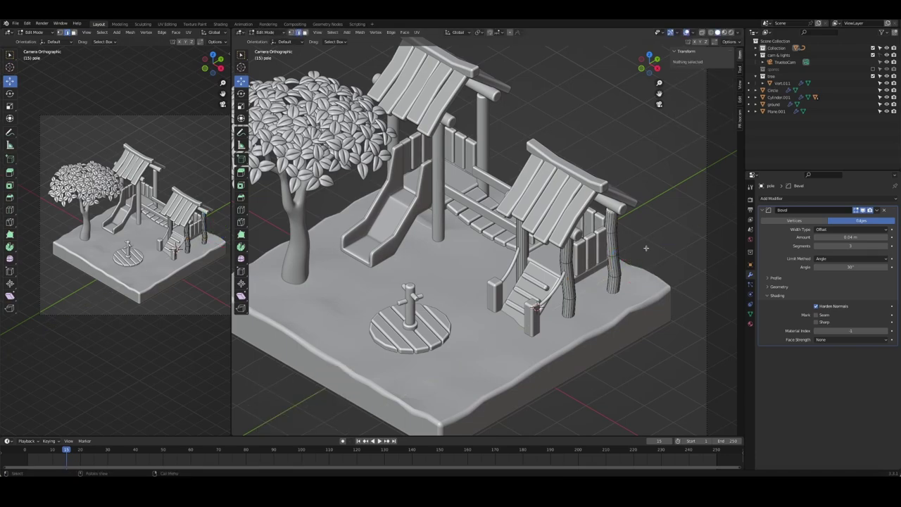
pyautogui.press('Tab')
pyautogui.press('Tab')
# - Add a loop cut on the front pole, move it to bend the pole, and save
pyautogui.hotkey('ctrl', 'r')
pyautogui.click(524, 242)
pyautogui.click(522, 243)
pyautogui.press('g')
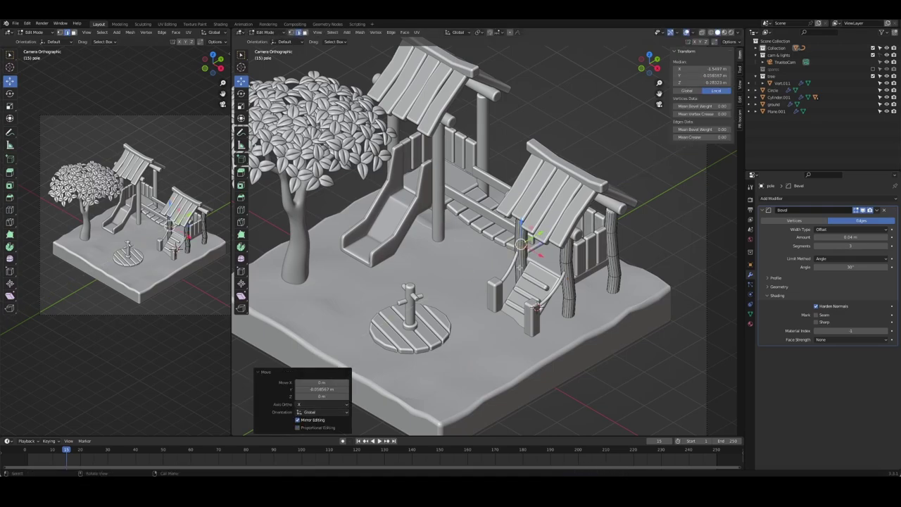
pyautogui.click(520, 268)
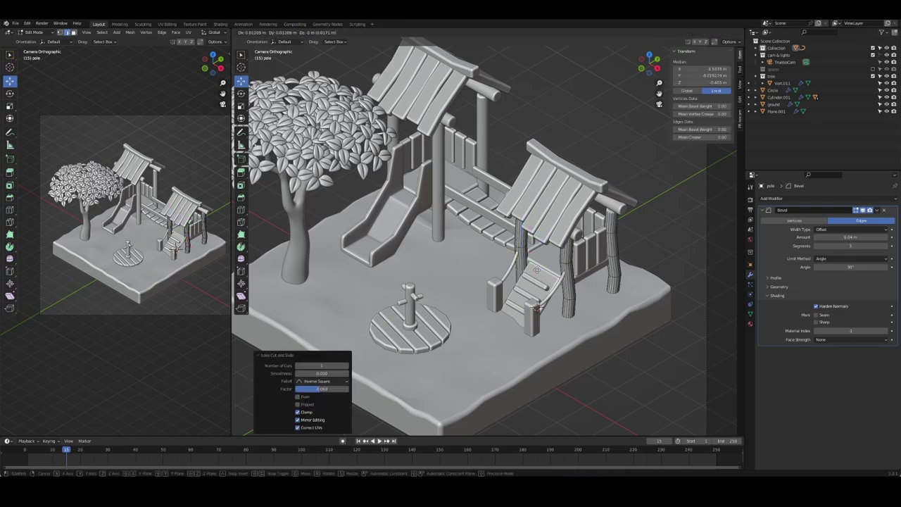
pyautogui.press('Tab')
pyautogui.hotkey('ctrl', 's')
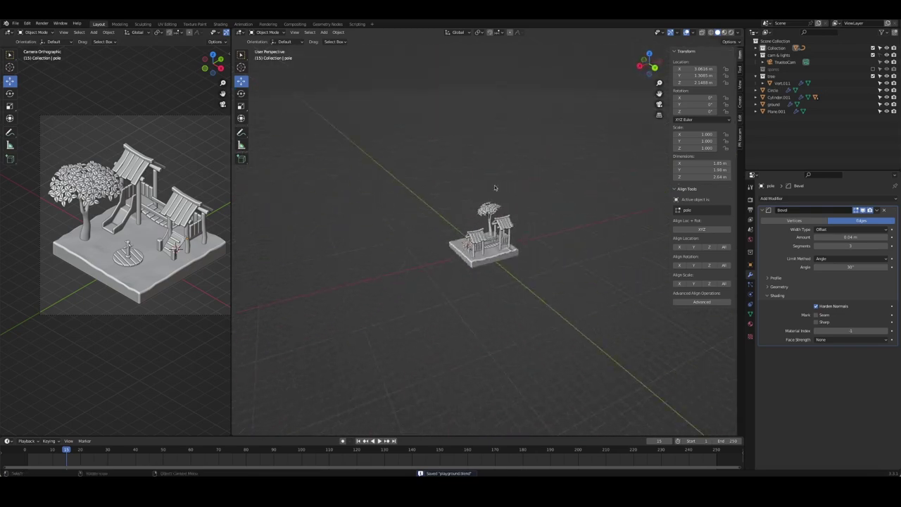
# - Move an edge loop on the back pole to make it crooked
pyautogui.moveTo(588, 172)
pyautogui.mouseDown(button='middle')
pyautogui.moveTo(497, 194)
pyautogui.moveTo(522, 223)
pyautogui.mouseUp(button='middle')
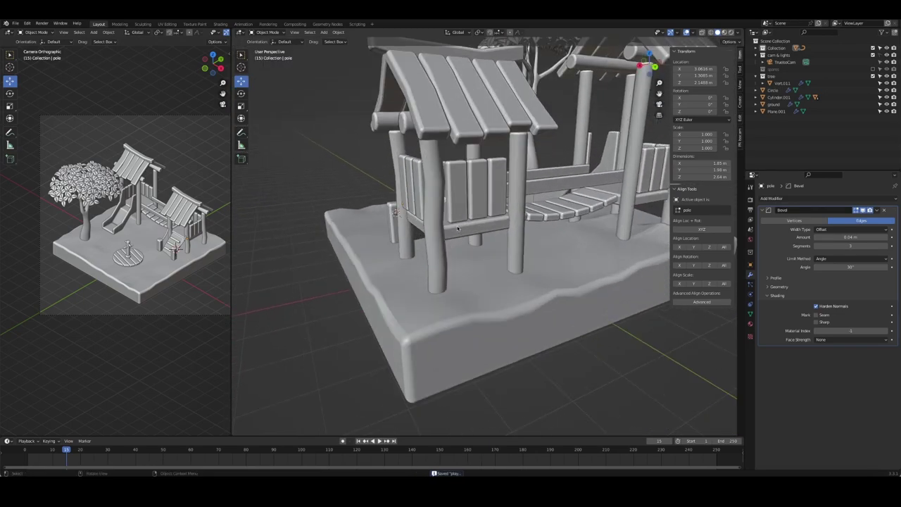
pyautogui.press('Tab')
pyautogui.press('g')
pyautogui.press('g')
pyautogui.click(523, 217)
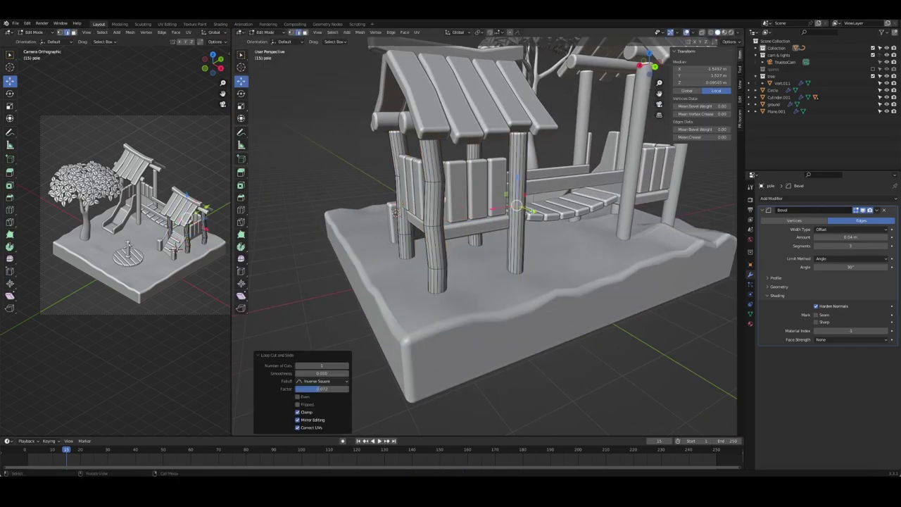
pyautogui.press('g')
pyautogui.click(529, 188)
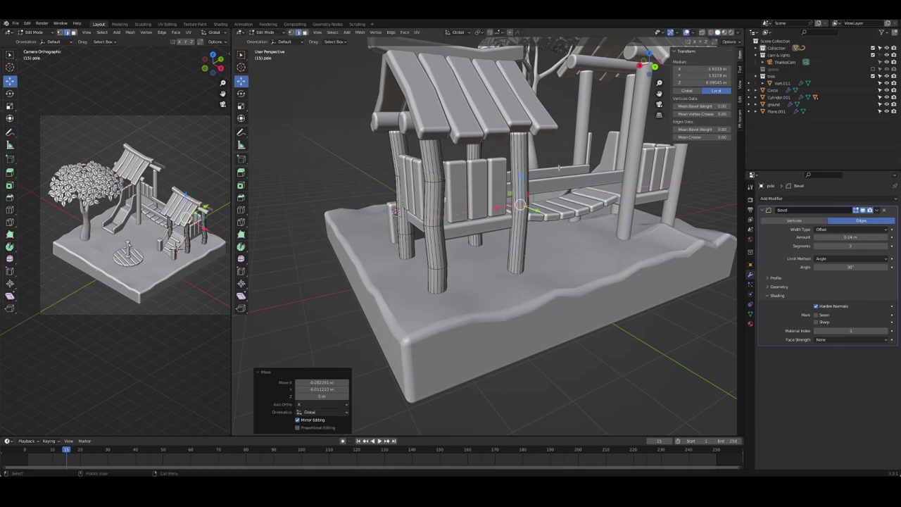
pyautogui.press('Tab')
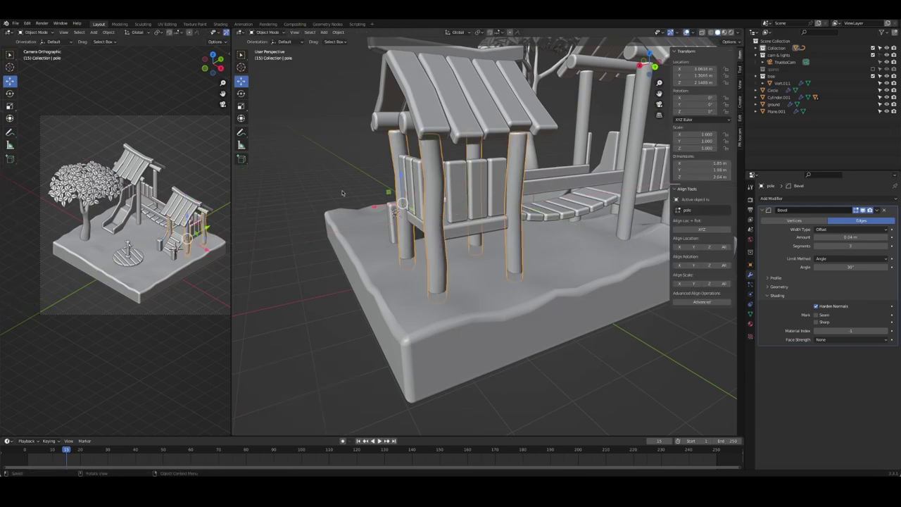
pyautogui.moveTo(546, 221)
pyautogui.mouseDown(button='middle')
pyautogui.moveTo(423, 180)
pyautogui.moveTo(477, 154)
pyautogui.mouseUp(button='middle')
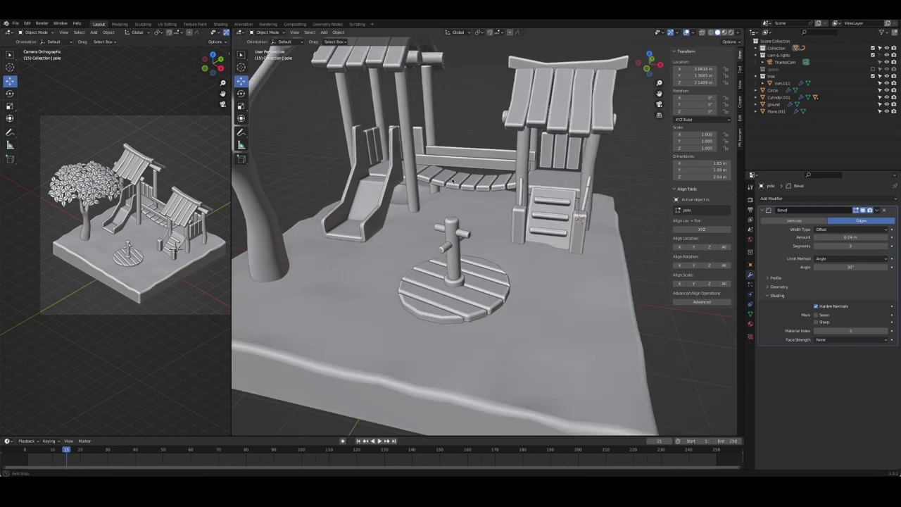
# - Apply the Mirror modifier on the bench backrest plank and start editing its mesh
pyautogui.click(481, 162)
pyautogui.hotkey('ctrl', 'z')
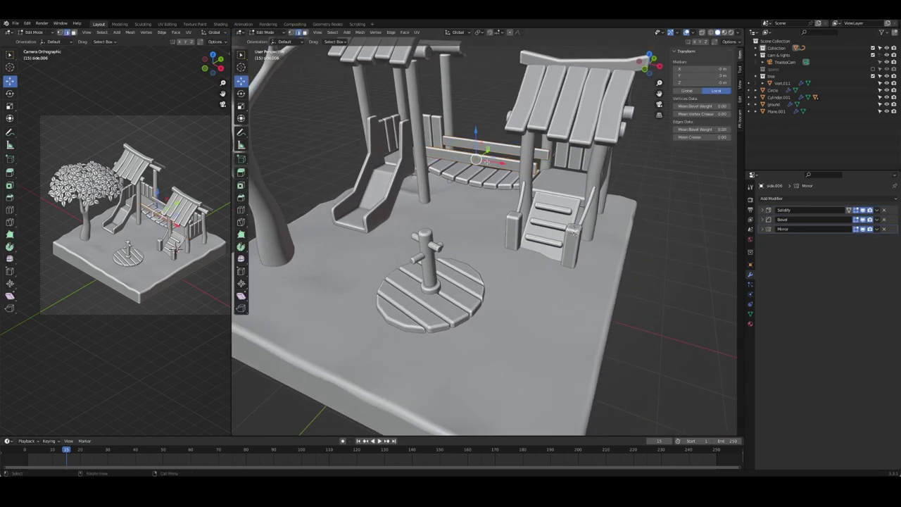
pyautogui.click(877, 230)
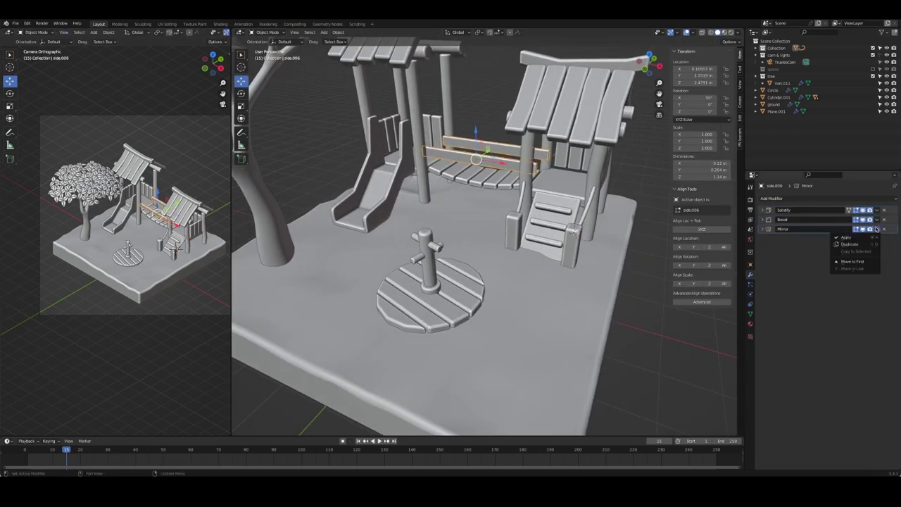
pyautogui.click(856, 237)
pyautogui.press('Tab')
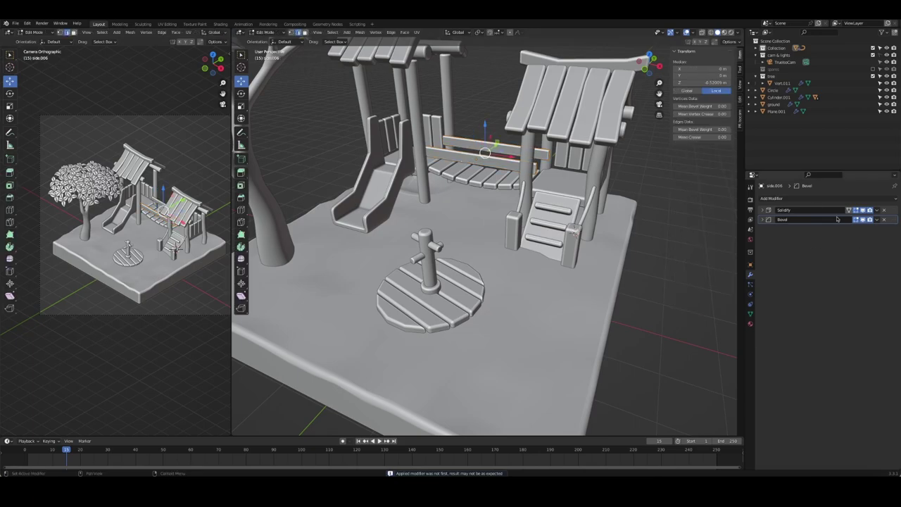
pyautogui.click(877, 210)
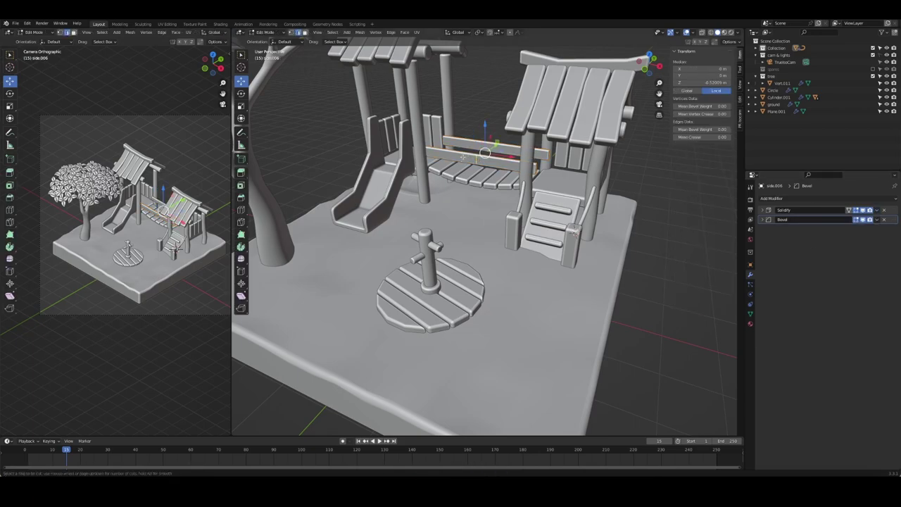
# - Loop-cut the backrest plank and lower the new loop so the plank sags
pyautogui.press('g')
pyautogui.press('g')
pyautogui.click(497, 163)
pyautogui.scroll(3, 497, 163)
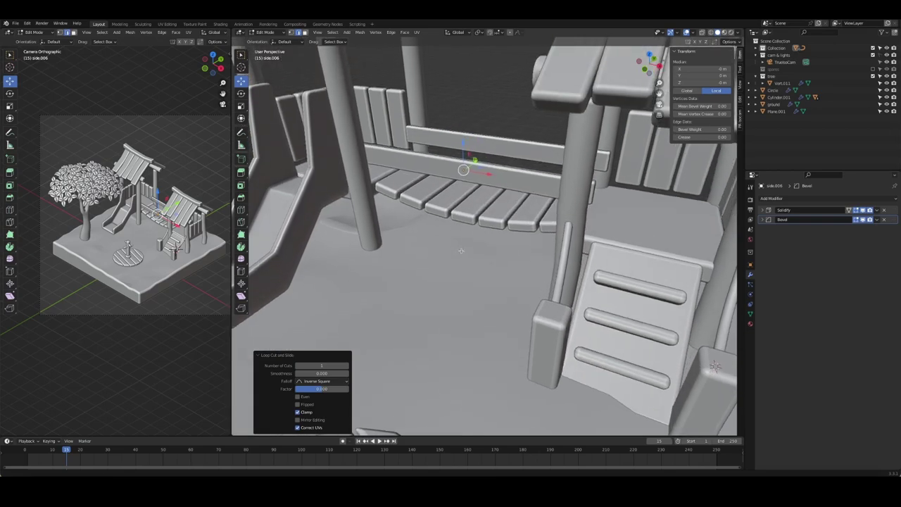
pyautogui.moveTo(497, 163)
pyautogui.mouseDown(button='middle')
pyautogui.moveTo(484, 184)
pyautogui.moveTo(574, 194)
pyautogui.moveTo(556, 192)
pyautogui.mouseUp(button='middle')
pyautogui.hotkey('ctrl', 'r')
pyautogui.press('g')
pyautogui.press('z')
pyautogui.click(493, 189)
# - With see-through display on, lower the lower plank's edge loops vertically so it sags too
pyautogui.hotkey('alt', 'z')
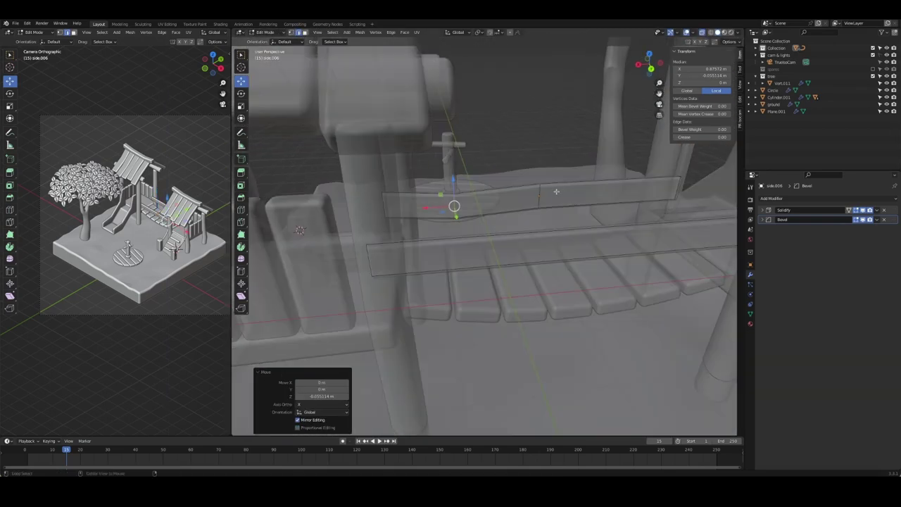
pyautogui.keyDown('alt'); pyautogui.click(654, 238); pyautogui.keyUp('alt')
pyautogui.press('g')
pyautogui.press('z')
pyautogui.click(579, 231)
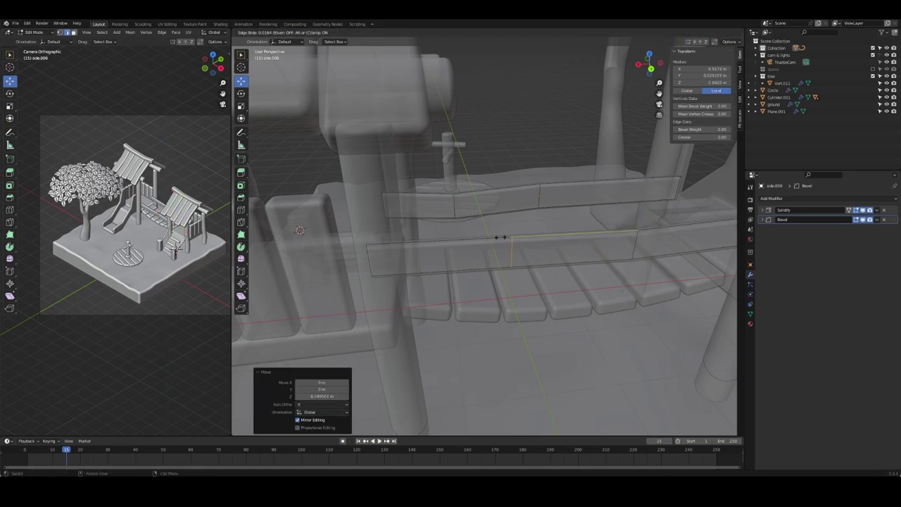
pyautogui.keyDown('alt'); pyautogui.click(493, 243); pyautogui.keyUp('alt')
pyautogui.press('g')
pyautogui.press('z')
pyautogui.click(497, 248)
# - Loop-cut the bridge handrail and nudge the new loop upward for an uneven bend
pyautogui.hotkey('alt', 'z')
pyautogui.press('KP_0')
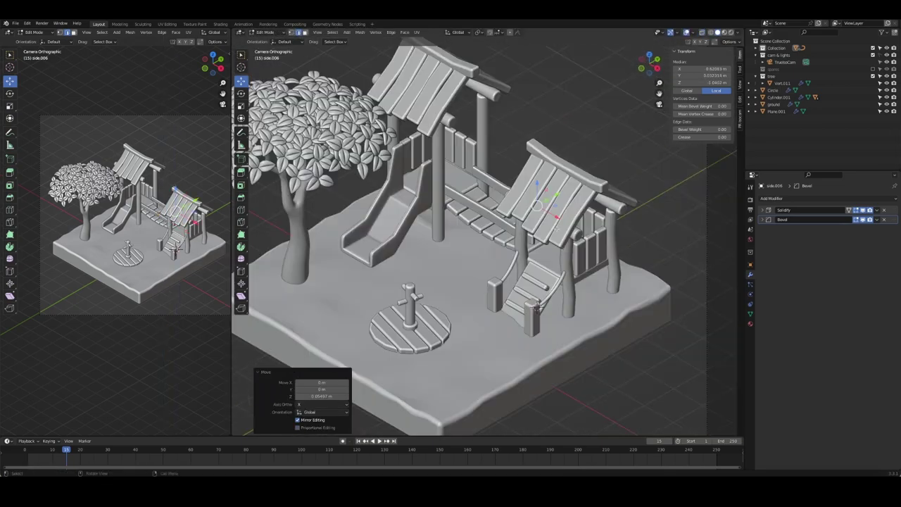
pyautogui.moveTo(518, 157); pyautogui.dragTo(507, 211, button='middle')
pyautogui.scroll(5, 505, 223)
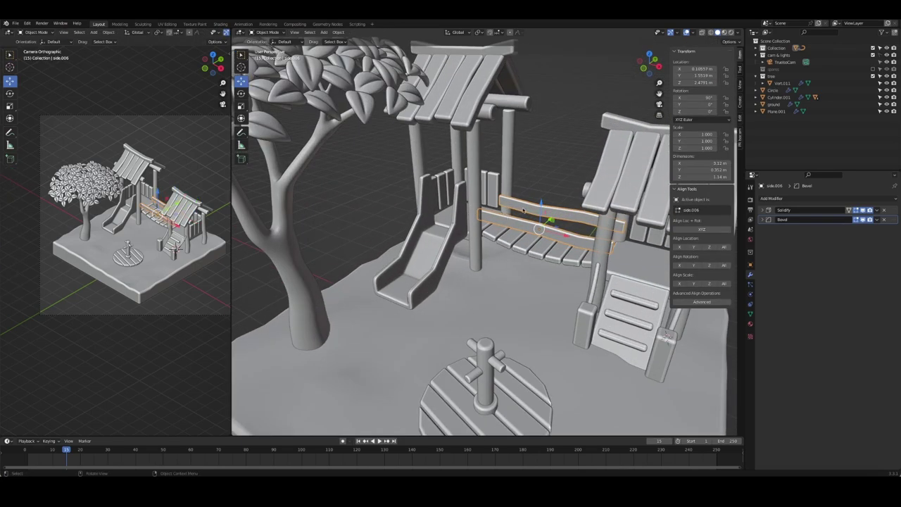
pyautogui.hotkey('alt', 'z')
pyautogui.hotkey('alt', 'z')
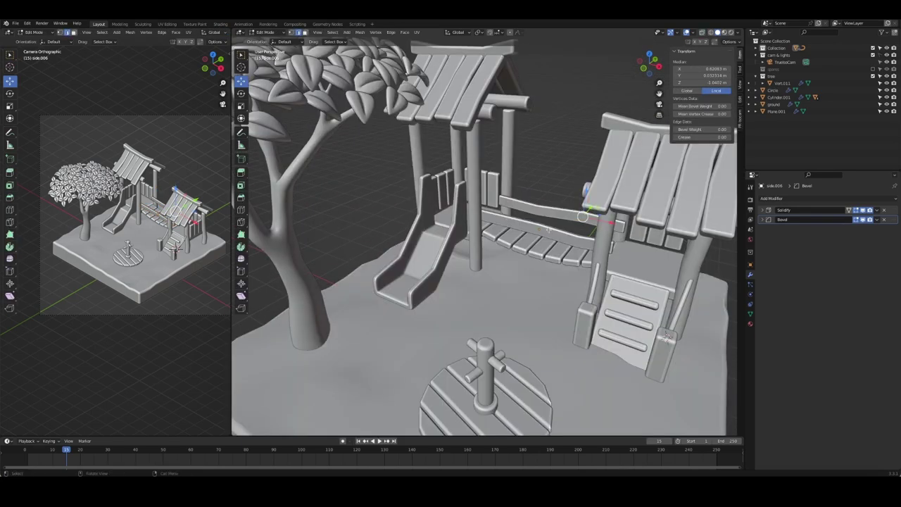
pyautogui.hotkey('ctrl', 'r')
pyautogui.click(501, 211)
pyautogui.moveTo(502, 214); pyautogui.dragTo(545, 181)
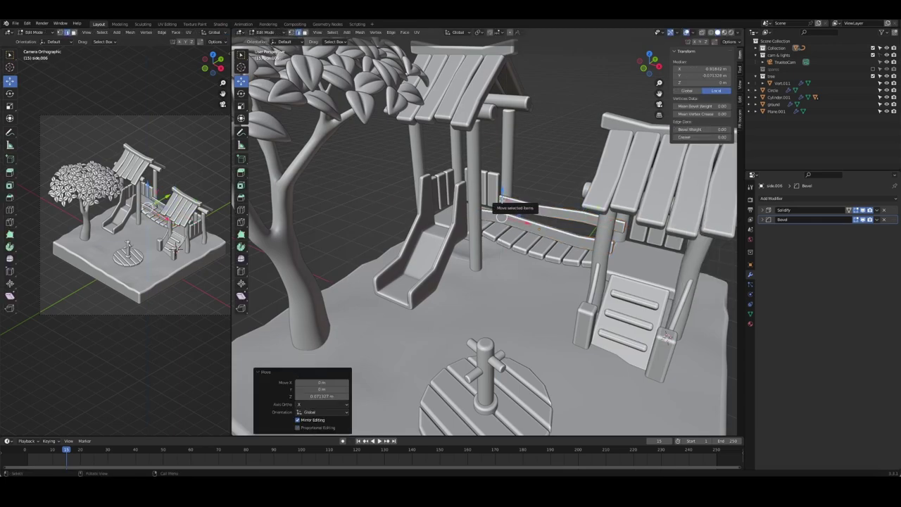
pyautogui.press('g')
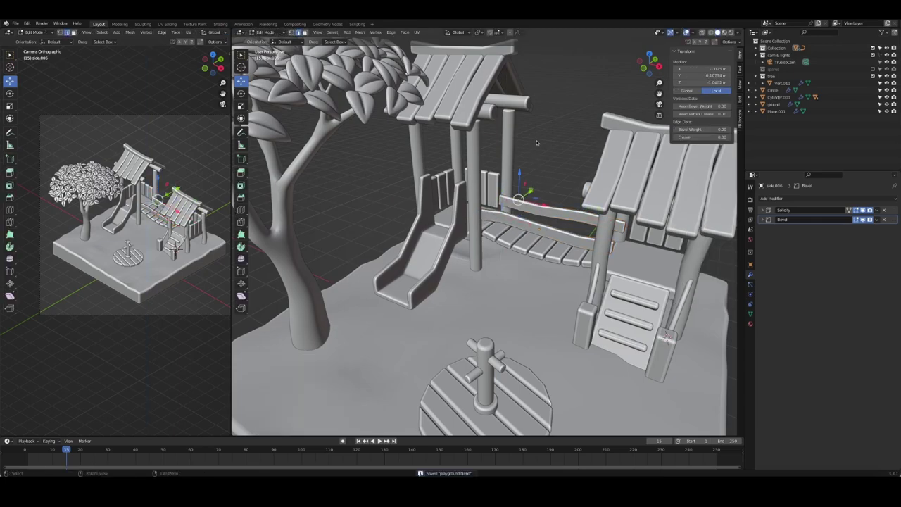
pyautogui.hotkey('alt', 'a')
pyautogui.press('Tab')
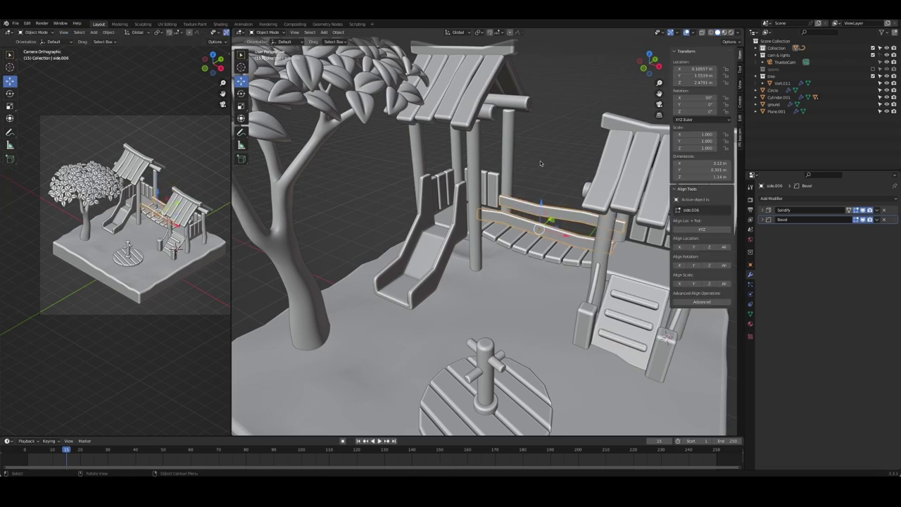
pyautogui.click(494, 155)
# - Apply the Mirror modifier on the poles and bend one pole with a shifted loop cut
pyautogui.click(877, 210)
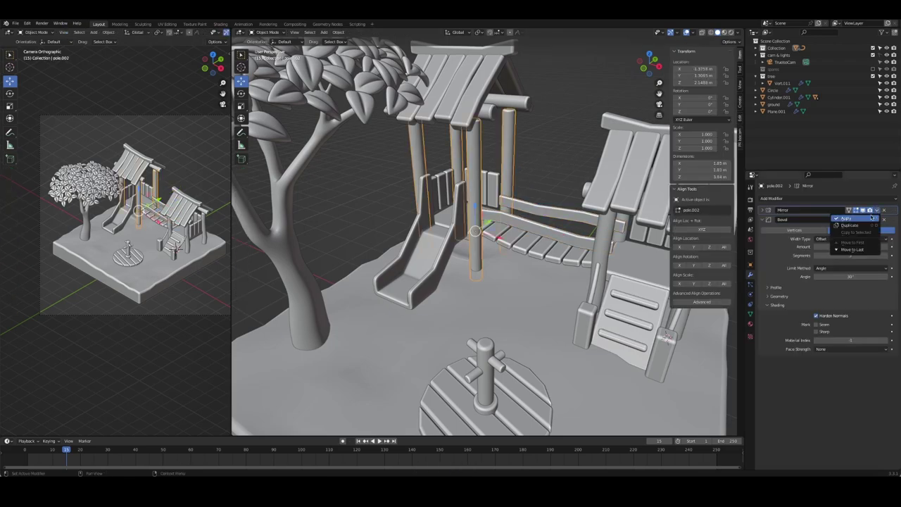
pyautogui.click(852, 231)
pyautogui.press('Tab')
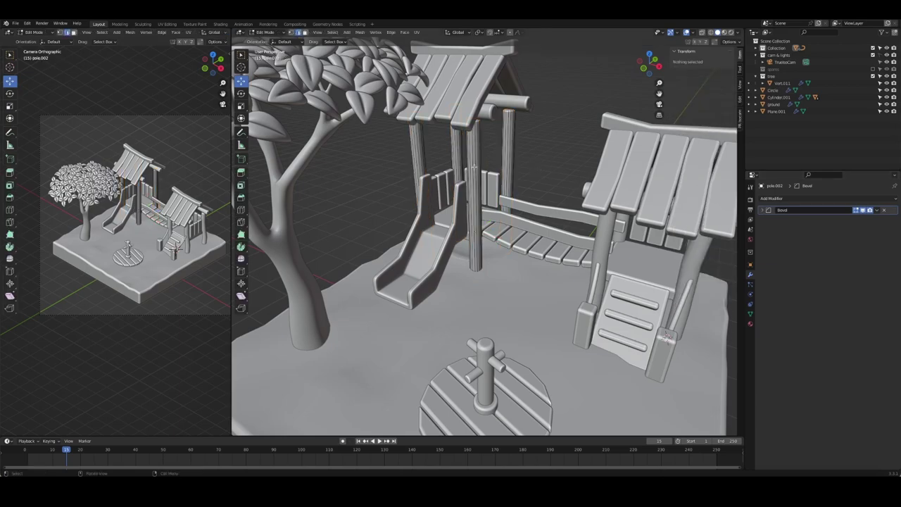
pyautogui.hotkey('ctrl', 'r')
pyautogui.moveTo(478, 163); pyautogui.dragTo(475, 171)
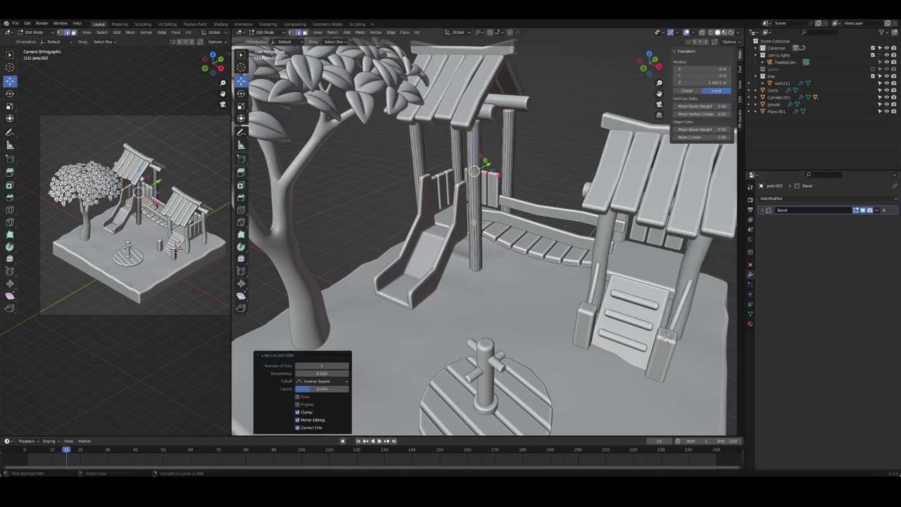
pyautogui.press('g')
pyautogui.press('g')
pyautogui.click(477, 248)
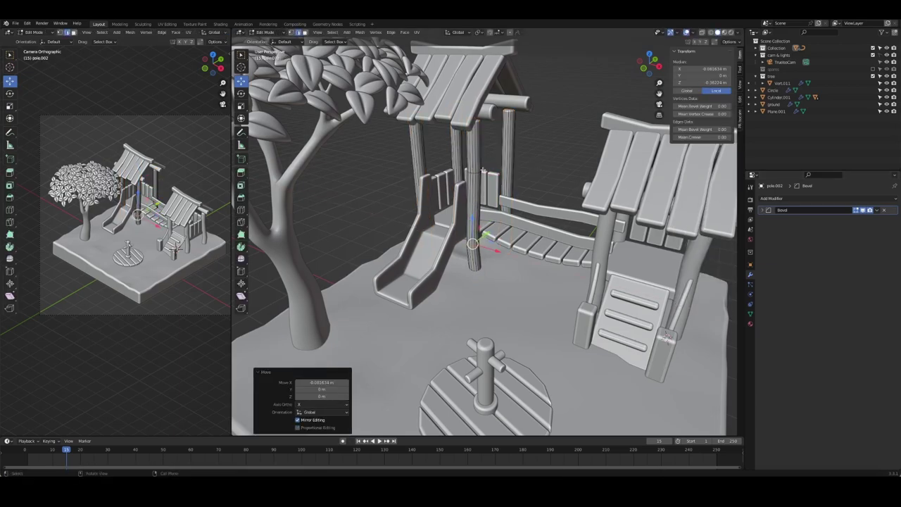
pyautogui.press('g')
pyautogui.click(485, 163)
pyautogui.press('Tab')
# - Bend the back pole by loop-cutting it and shifting loops along Y and near its top
pyautogui.moveTo(486, 164); pyautogui.dragTo(441, 165, button='middle')
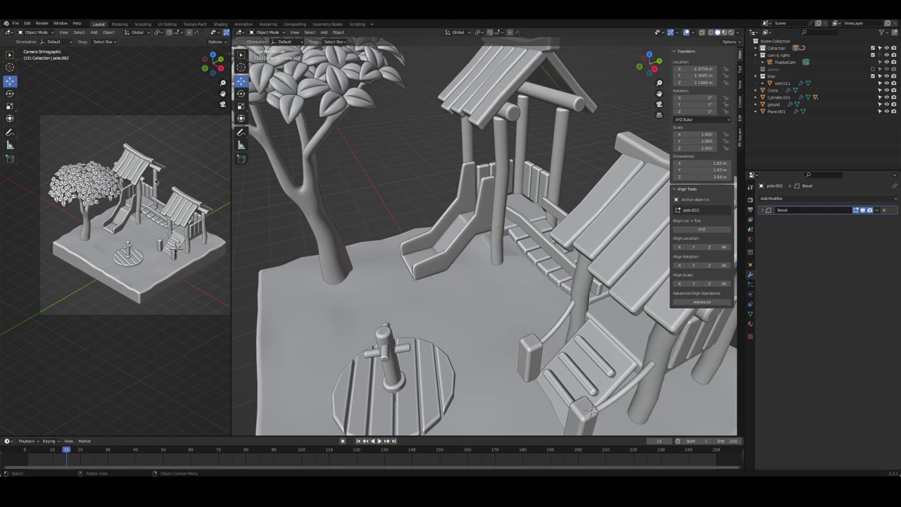
pyautogui.moveTo(526, 248); pyautogui.dragTo(446, 145, button='middle')
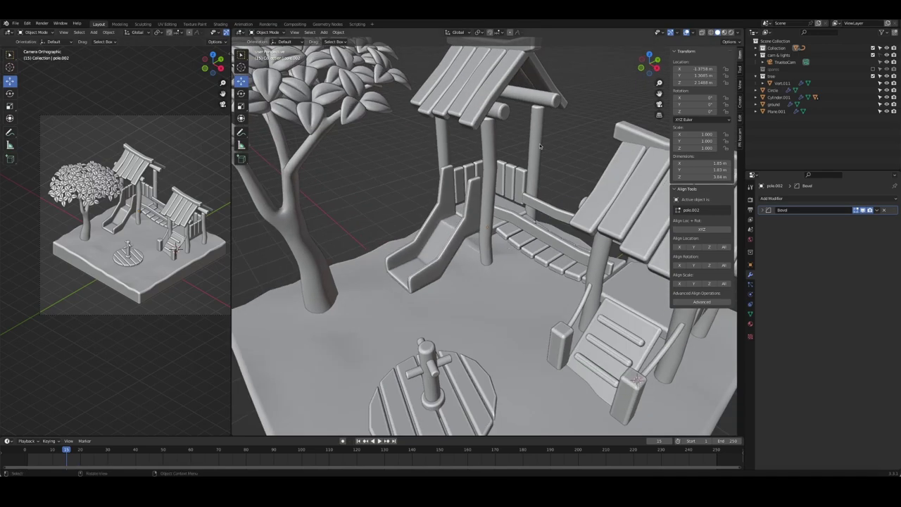
pyautogui.press('Tab')
pyautogui.hotkey('ctrl', 'r')
pyautogui.click(541, 113)
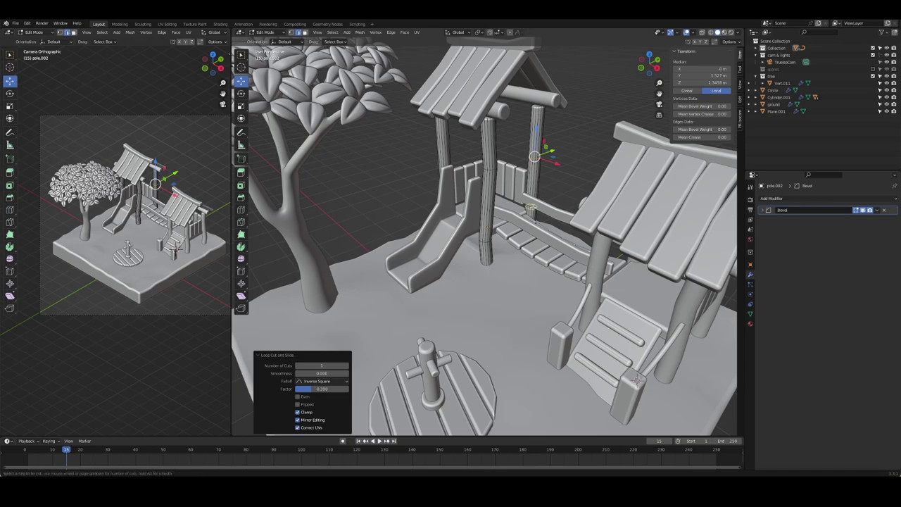
pyautogui.press('g')
pyautogui.press('y')
pyautogui.click(545, 177)
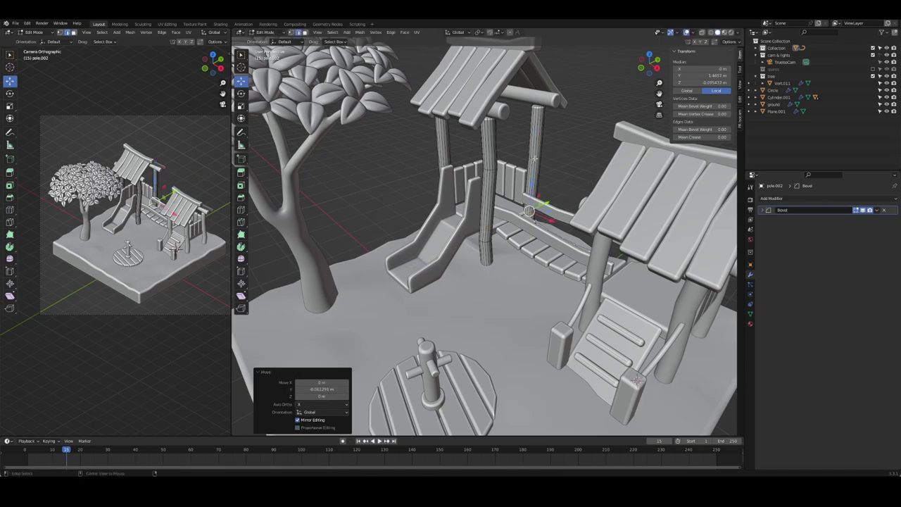
pyautogui.keyDown('alt'); pyautogui.click(535, 169); pyautogui.keyUp('alt')
pyautogui.keyDown('alt'); pyautogui.click(539, 131); pyautogui.keyUp('alt')
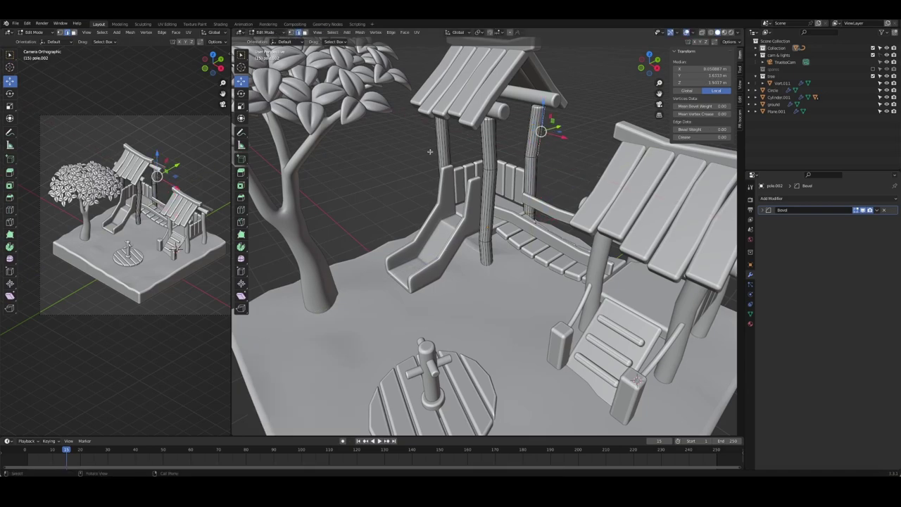
pyautogui.press('Tab')
pyautogui.press('Tab')
pyautogui.press('g')
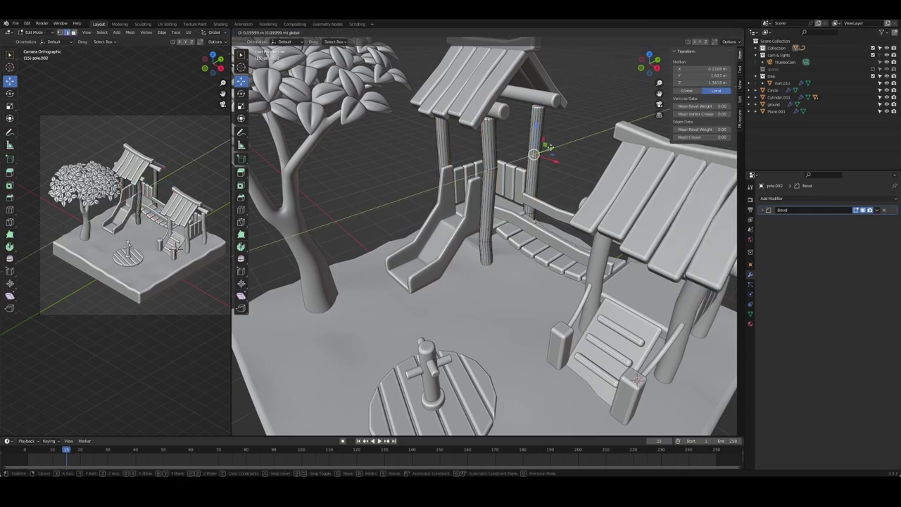
pyautogui.click(543, 148)
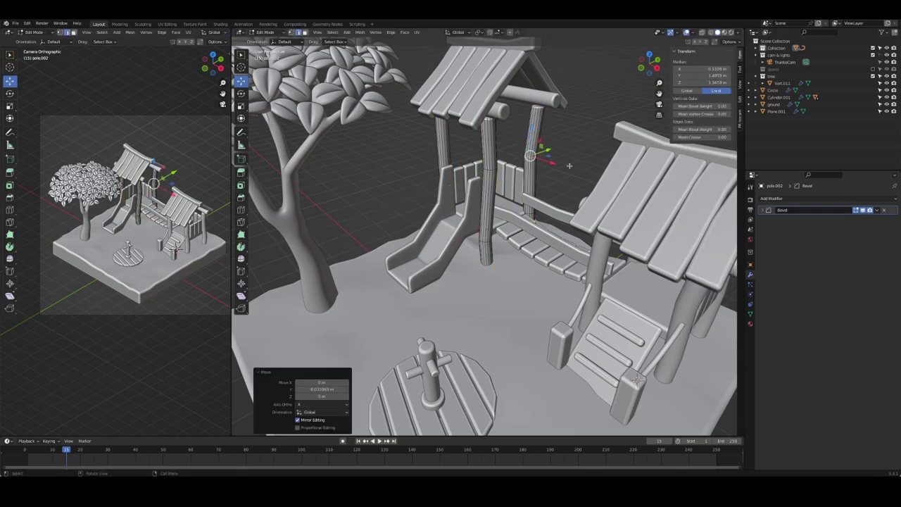
pyautogui.press('Tab')
# - Add and shift loop cuts on the pole beside the slide and the front poles
pyautogui.moveTo(493, 183); pyautogui.dragTo(371, 206, button='middle')
pyautogui.press('Tab')
pyautogui.hotkey('ctrl', 'r')
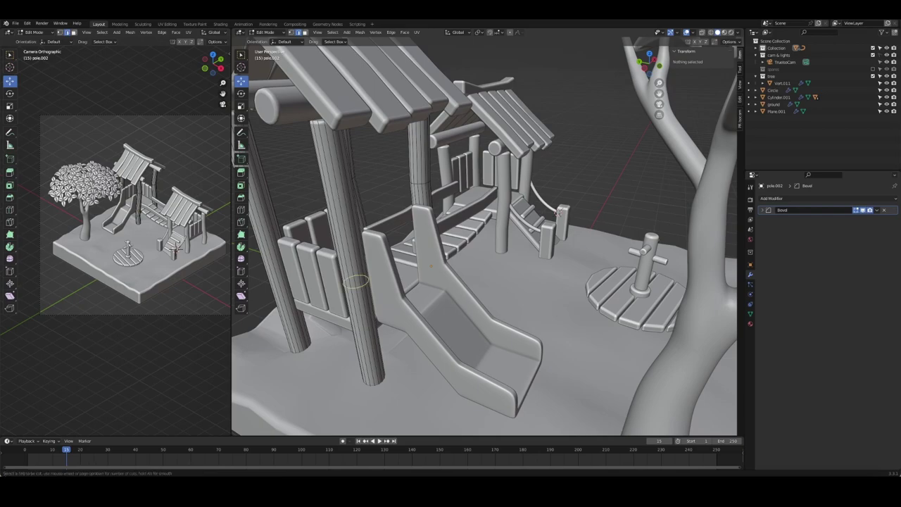
pyautogui.moveTo(343, 190); pyautogui.dragTo(342, 226)
pyautogui.press('g')
pyautogui.click(326, 285)
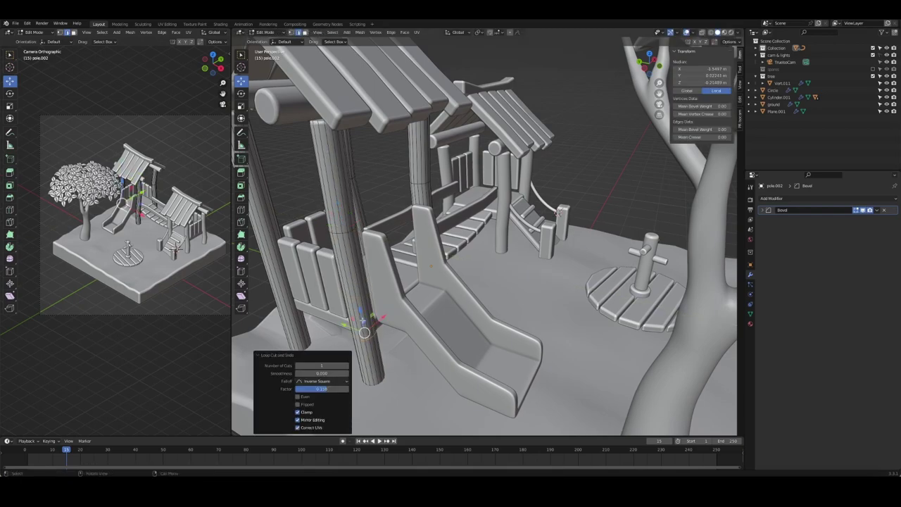
pyautogui.moveTo(326, 285); pyautogui.dragTo(422, 310, button='middle')
pyautogui.hotkey('ctrl', 'r')
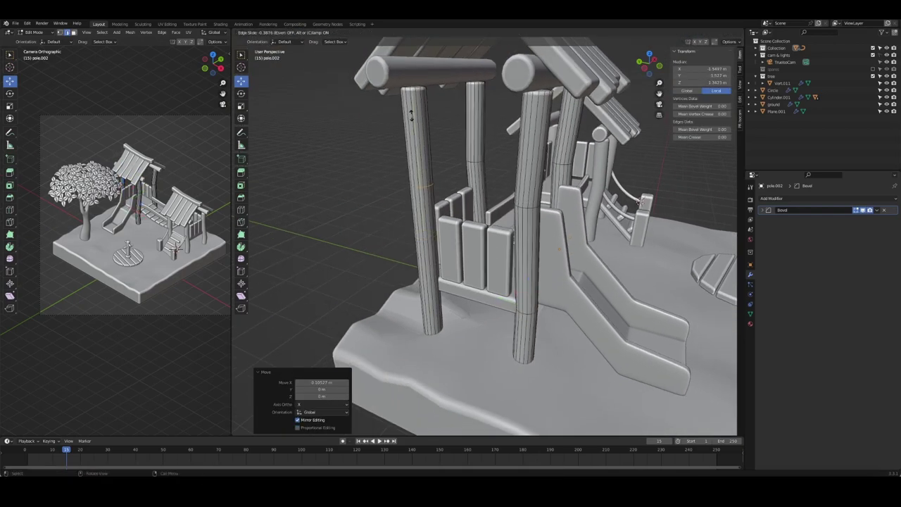
pyautogui.click(426, 317)
pyautogui.click(432, 337)
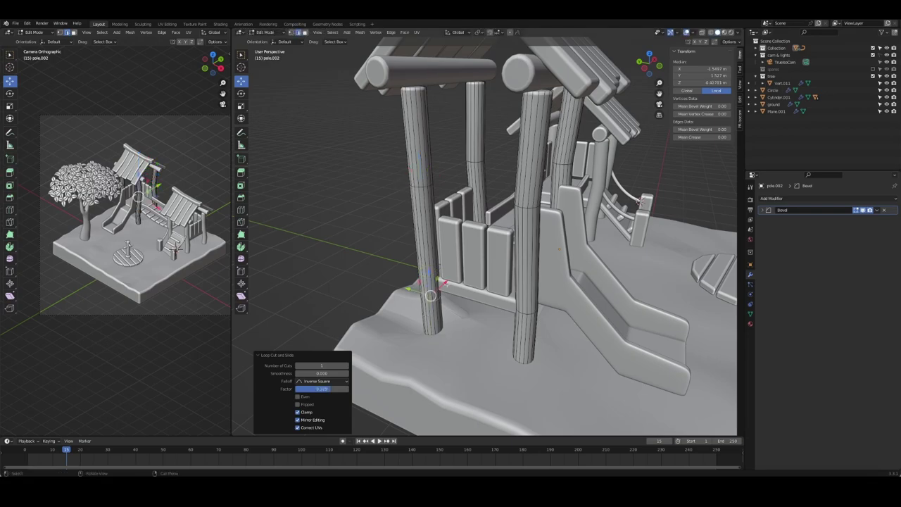
pyautogui.keyDown('alt'); pyautogui.click(421, 183); pyautogui.keyUp('alt')
pyautogui.press('Tab')
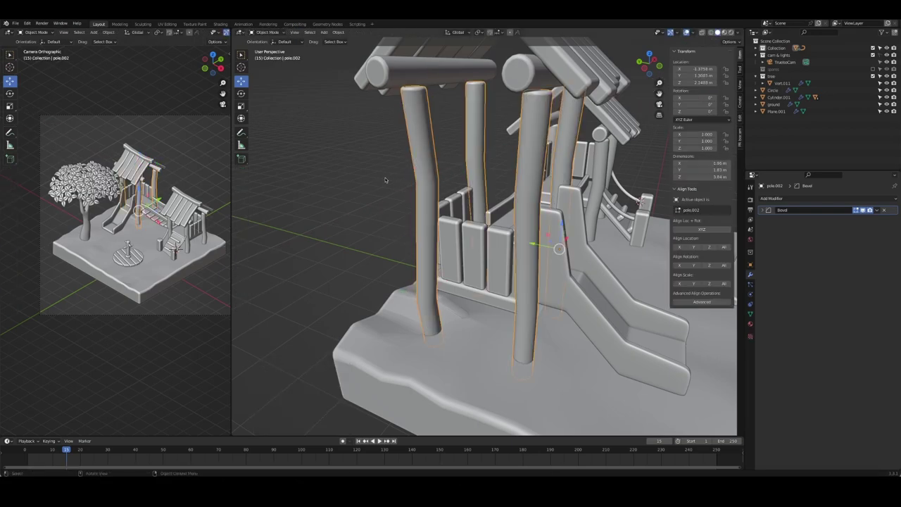
# - Apply the Mirror modifier on the pole.001 beam, lower a new loop to bend it, and save
pyautogui.moveTo(421, 183)
pyautogui.mouseDown(button='middle')
pyautogui.moveTo(433, 215)
pyautogui.moveTo(479, 211)
pyautogui.mouseUp(button='middle')
pyautogui.scroll(-5, 433, 215)
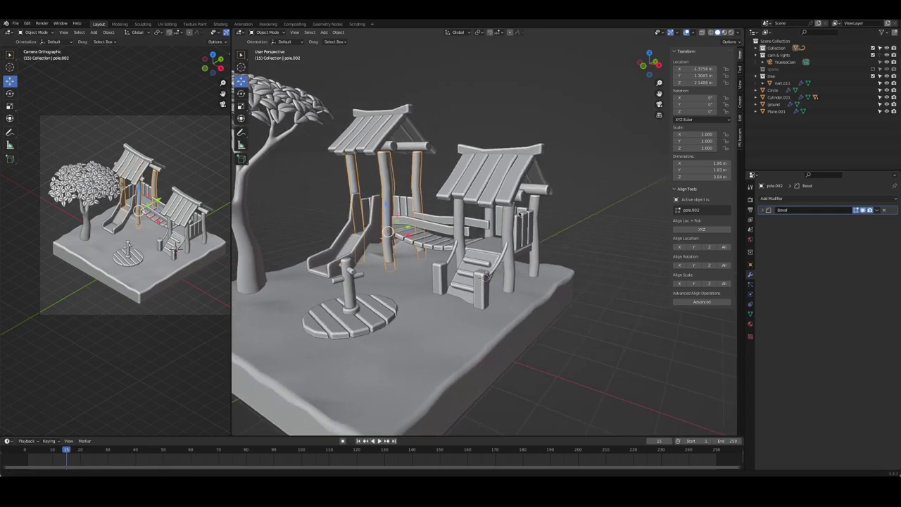
pyautogui.scroll(2, 493, 213)
pyautogui.click(500, 213)
pyautogui.click(877, 210)
pyautogui.click(845, 215)
pyautogui.press('Tab')
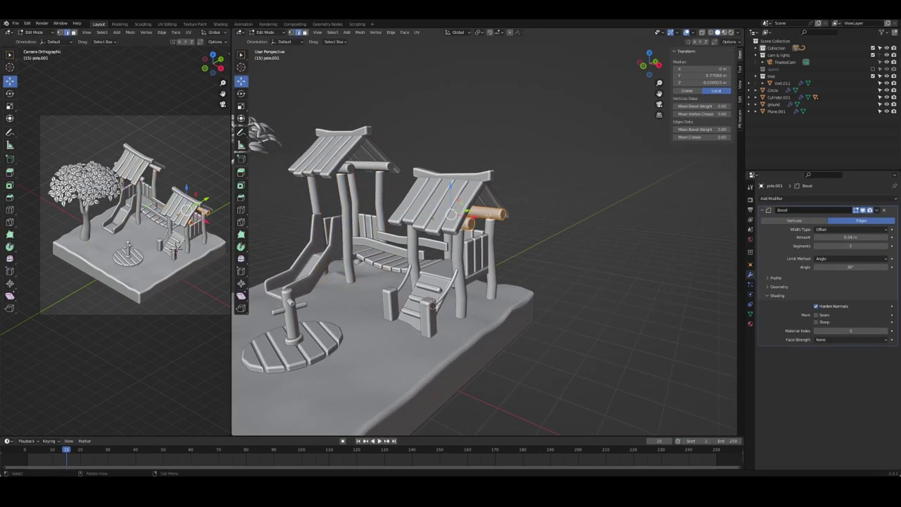
pyautogui.press('g')
pyautogui.press('g')
pyautogui.click(496, 213)
pyautogui.press('g')
pyautogui.press('z')
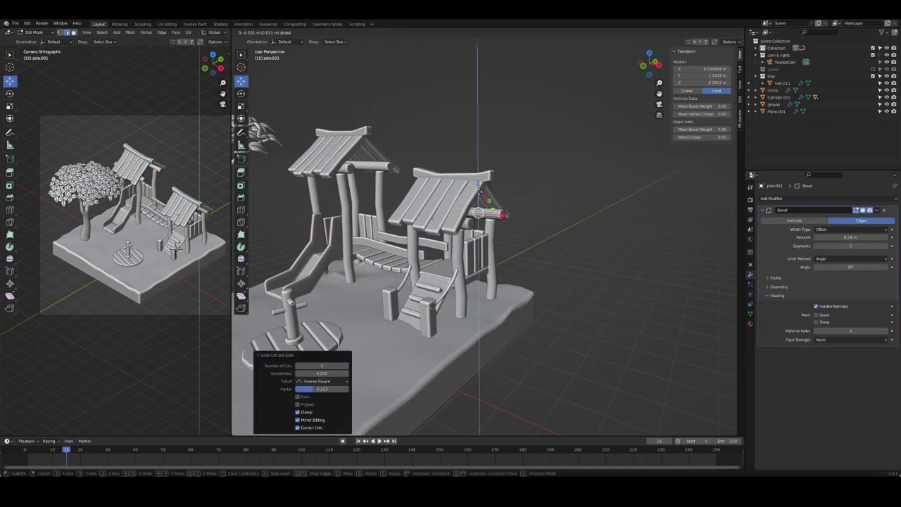
pyautogui.click(479, 193)
pyautogui.scroll(3, 493, 211)
pyautogui.moveTo(493, 211)
pyautogui.mouseDown(button='middle')
pyautogui.moveTo(536, 229)
pyautogui.moveTo(352, 202)
pyautogui.mouseUp(button='middle')
pyautogui.press('Tab')
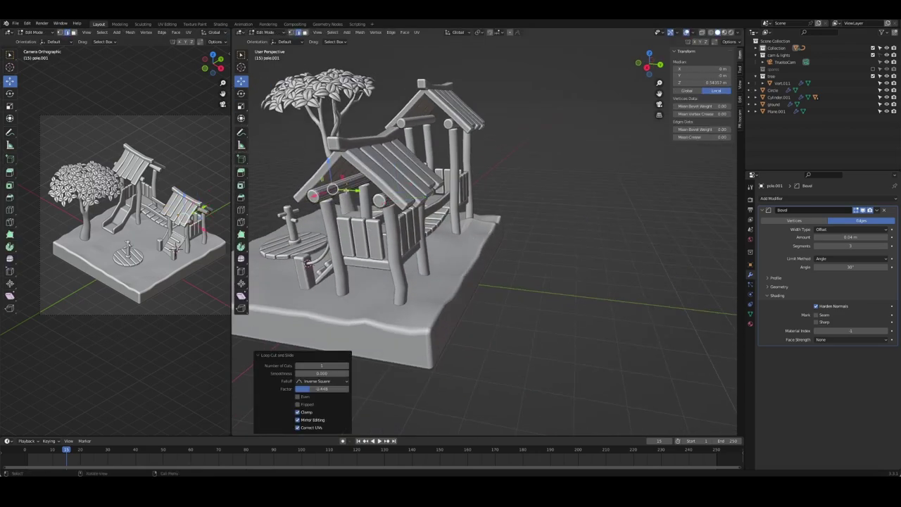
pyautogui.click(148, 227)
pyautogui.hotkey('ctrl', 's')
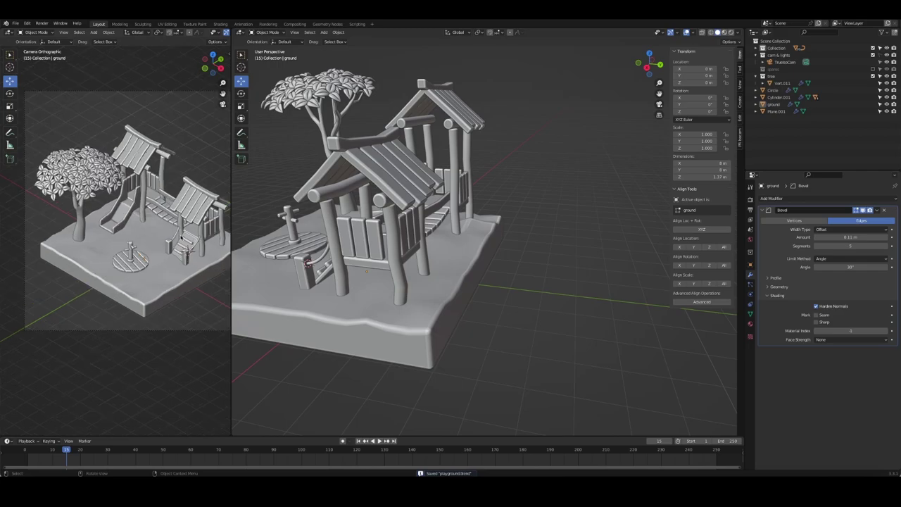
# - Apply the crossbeam's Mirror modifier, bend its loop along Y, and save the file
pyautogui.scroll(3, 148, 227)
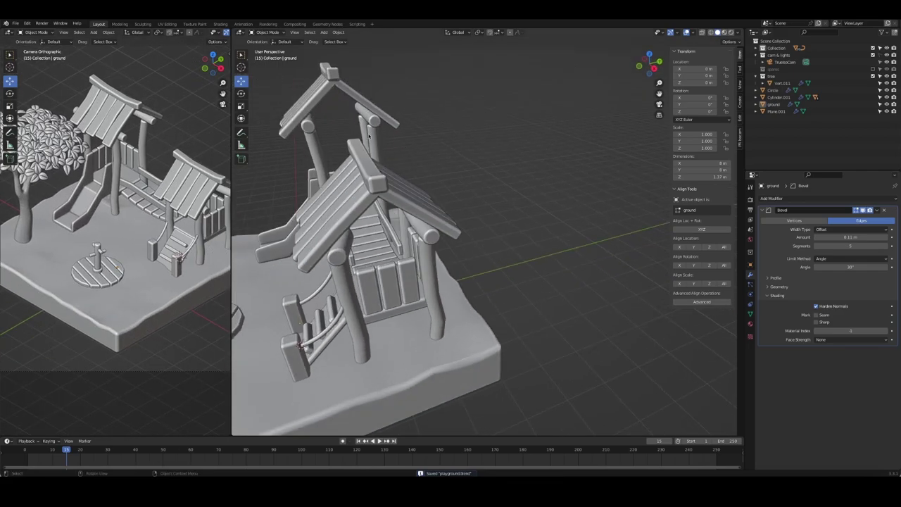
pyautogui.click(883, 210)
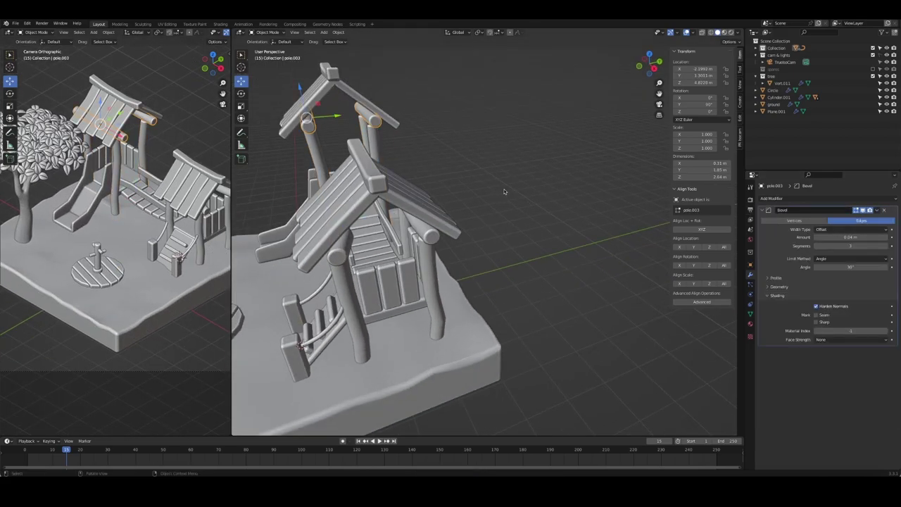
pyautogui.press('Tab')
pyautogui.click(310, 134)
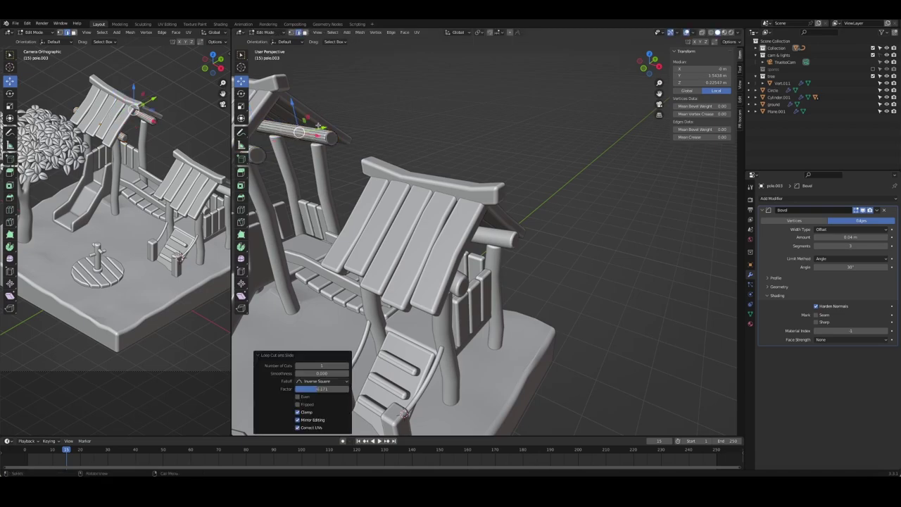
pyautogui.moveTo(320, 126); pyautogui.dragTo(316, 130)
pyautogui.press('g')
pyautogui.press('g')
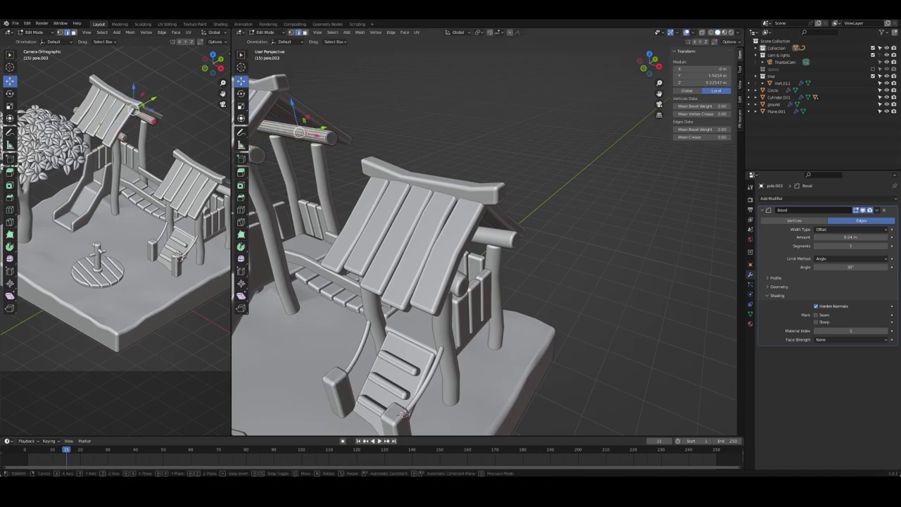
pyautogui.click(318, 131)
pyautogui.press('g')
pyautogui.press('y')
pyautogui.press('Return')
pyautogui.press('Tab')
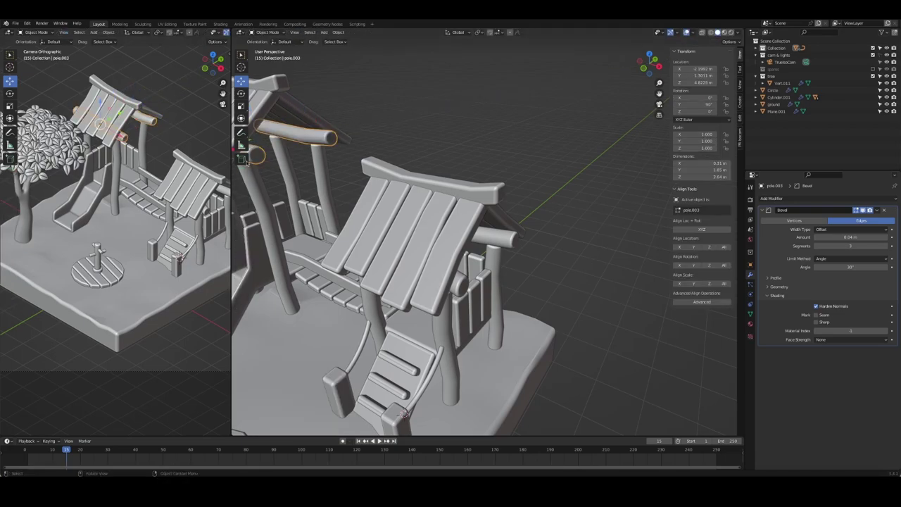
pyautogui.hotkey('ctrl', 's')
# - Lower the ladder's bevel Amount to 0.034 m, deselect everything and save
pyautogui.scroll(-2, 409, 164)
pyautogui.moveTo(409, 164)
pyautogui.mouseDown(button='middle')
pyautogui.moveTo(458, 312)
pyautogui.moveTo(421, 304)
pyautogui.mouseUp(button='middle')
pyautogui.click(420, 304)
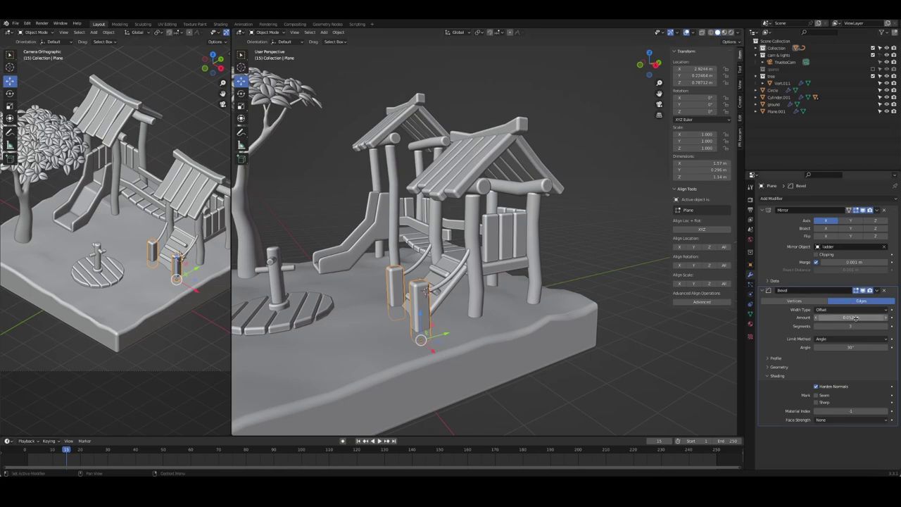
pyautogui.moveTo(845, 318); pyautogui.dragTo(847, 317)
pyautogui.hotkey('alt', 'a')
pyautogui.hotkey('ctrl', 's')
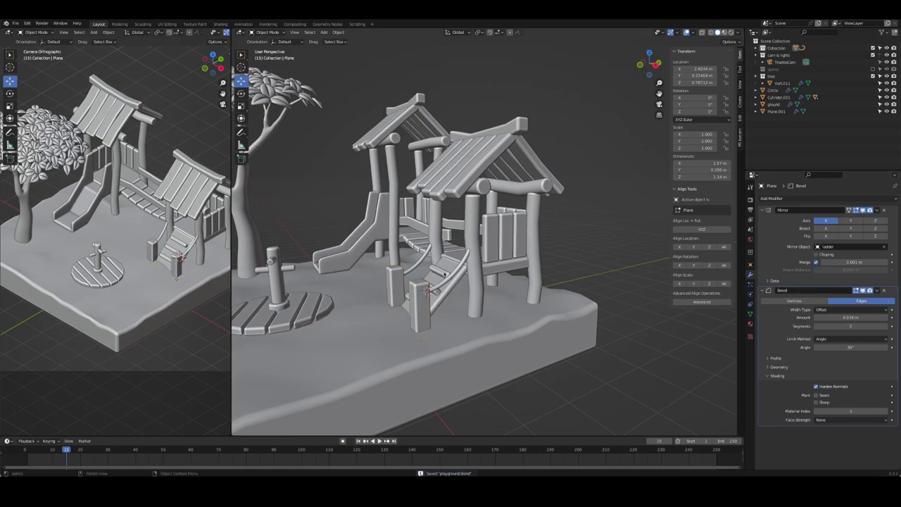
pyautogui.moveTo(436, 296)
pyautogui.mouseDown(button='middle')
pyautogui.moveTo(548, 293)
pyautogui.moveTo(522, 274)
pyautogui.moveTo(459, 273)
pyautogui.mouseUp(button='middle')
pyautogui.scroll(-3, 521, 274)
pyautogui.scroll(4, 493, 268)
# - Shift the spinner post's mesh sideways to give it a slight bend
pyautogui.scroll(2, 485, 264)
pyautogui.click(459, 273)
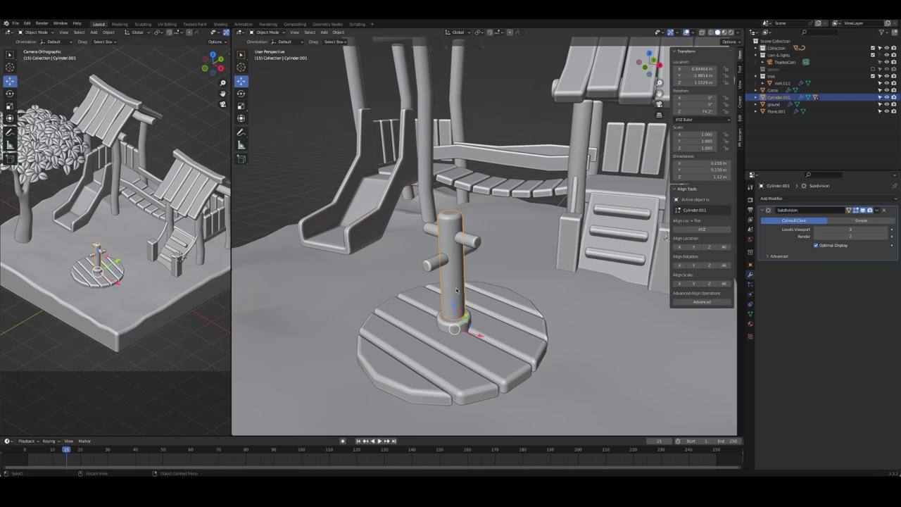
pyautogui.press('Tab')
pyautogui.press('a')
pyautogui.press('g')
pyautogui.click(458, 275)
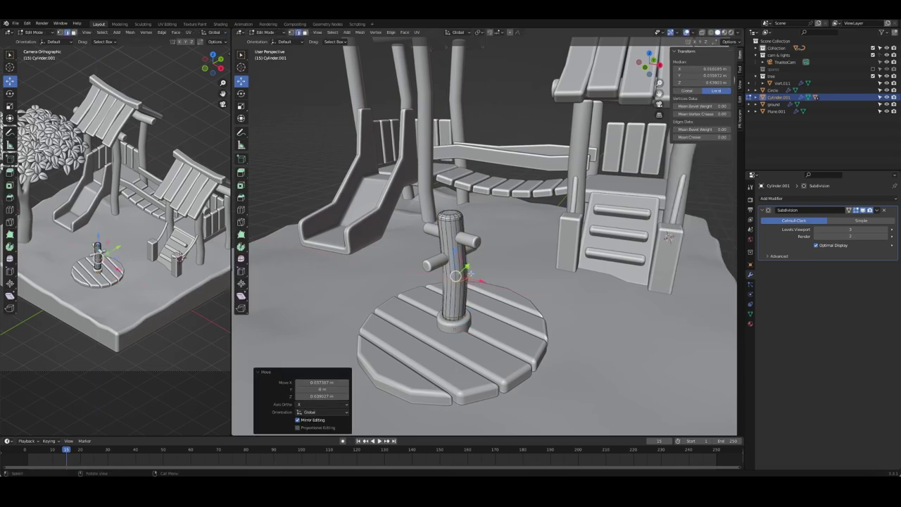
pyautogui.press('Tab')
pyautogui.press('Tab')
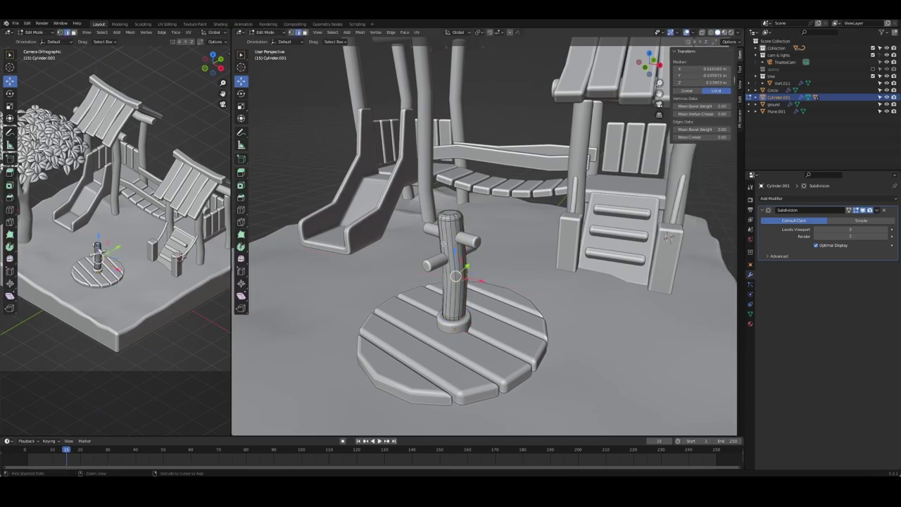
# - Add an extra edge loop to the spinner post and save the file
pyautogui.hotkey('ctrl', 'r')
pyautogui.click(445, 245)
pyautogui.click(479, 244)
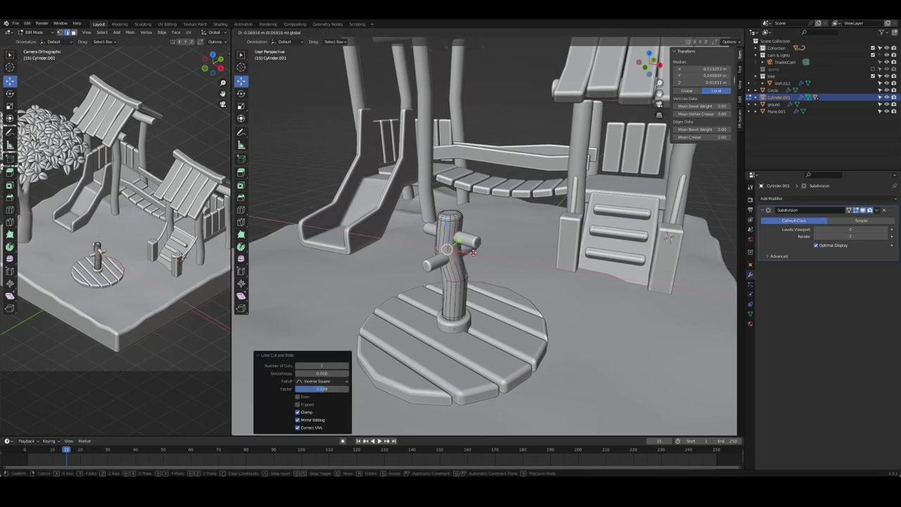
pyautogui.press('Tab')
pyautogui.click(417, 292)
pyautogui.click(313, 153)
pyautogui.hotkey('ctrl', 's')
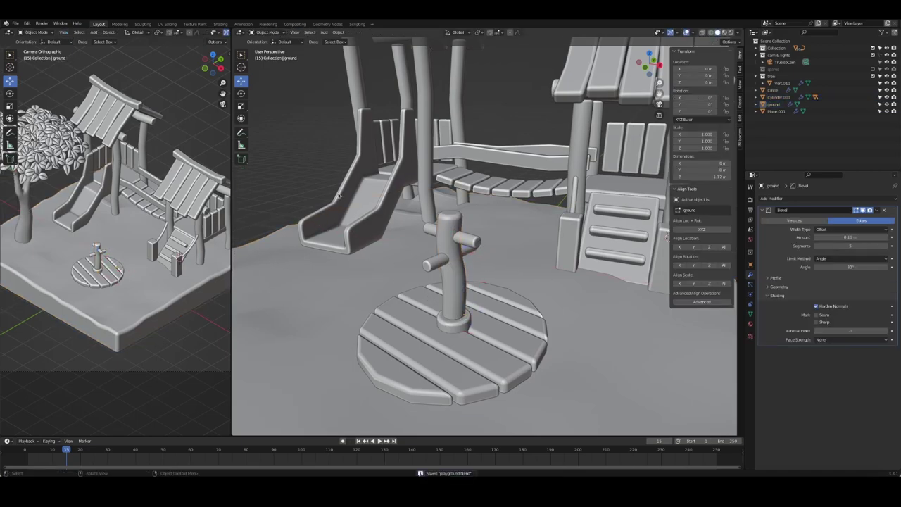
# - Give the round platform a level-2 Subdivision Surface with Ctrl+2 and save
pyautogui.click(486, 333)
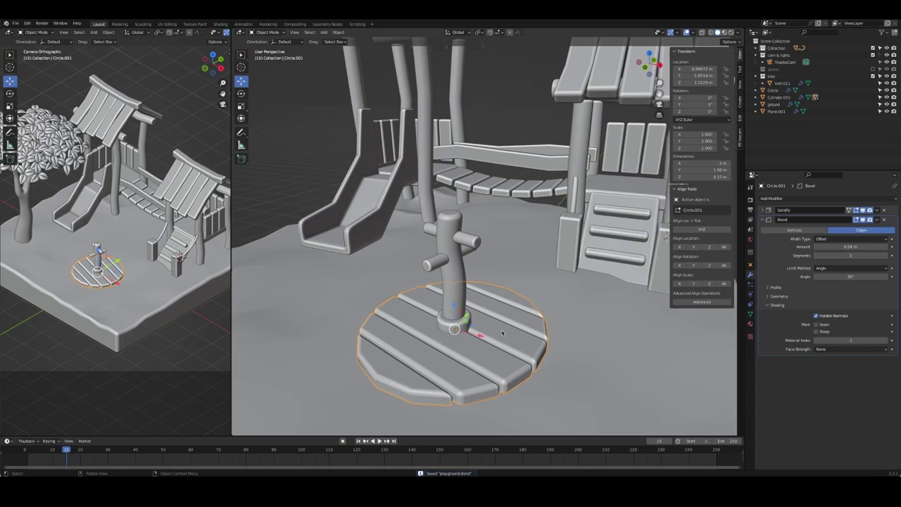
pyautogui.hotkey('ctrl', '2')
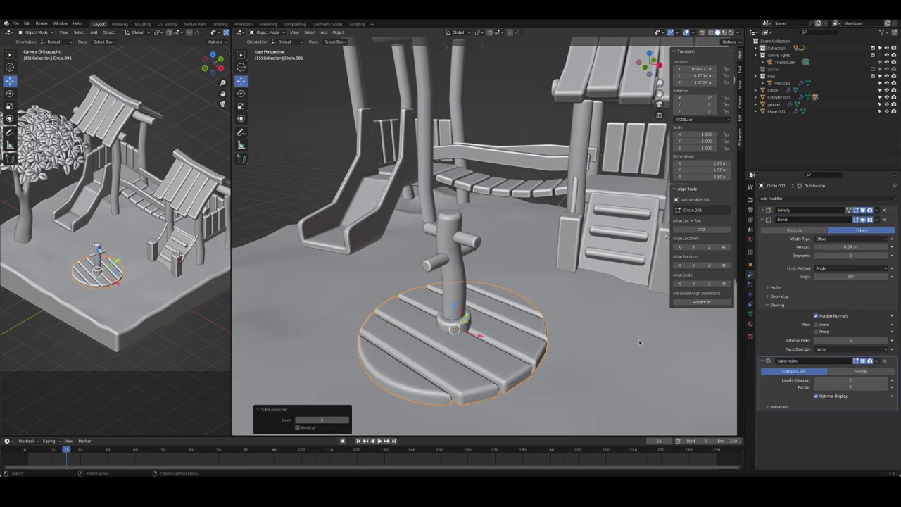
pyautogui.hotkey('alt', 'a')
pyautogui.hotkey('ctrl', 's')
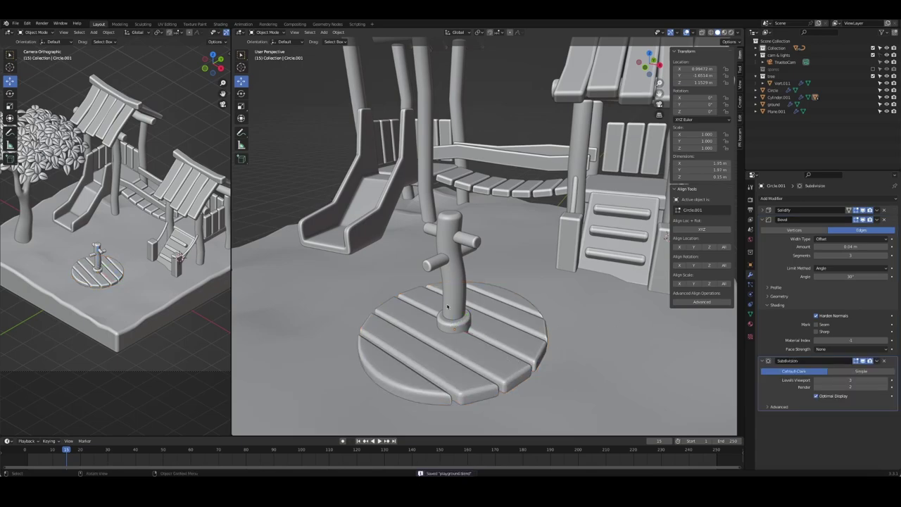
pyautogui.moveTo(517, 358)
pyautogui.mouseDown(button='middle')
pyautogui.moveTo(524, 279)
pyautogui.moveTo(459, 261)
pyautogui.mouseUp(button='middle')
pyautogui.scroll(-8, 524, 279)
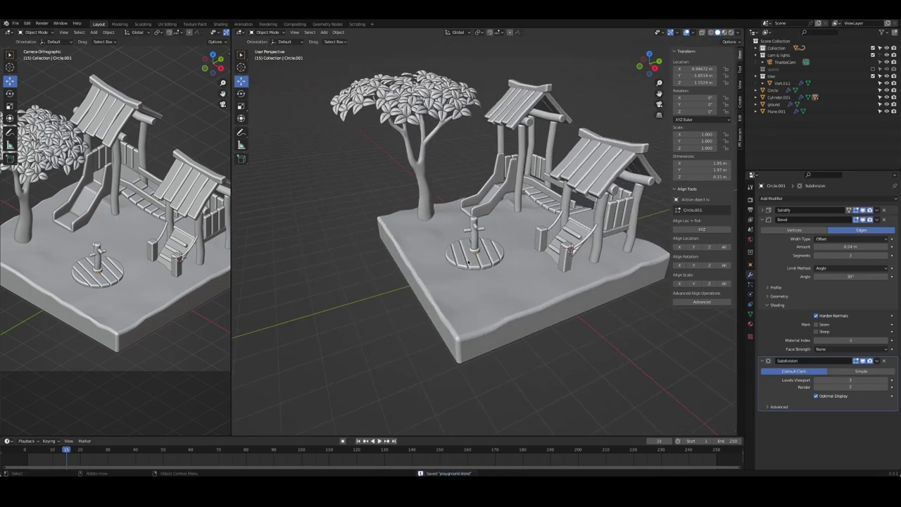
pyautogui.moveTo(469, 262); pyautogui.dragTo(509, 270, button='middle')
pyautogui.scroll(2, 509, 269)
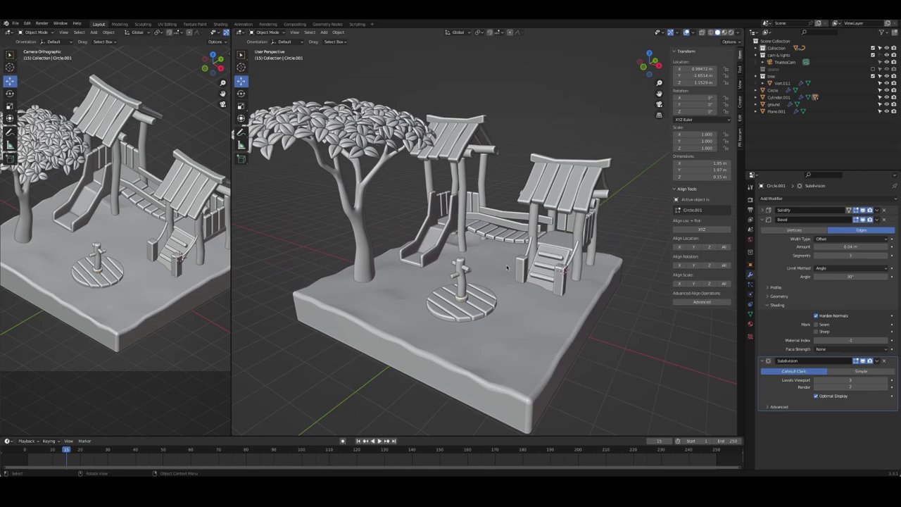
pyautogui.press('KP_0')
pyautogui.click(437, 318)
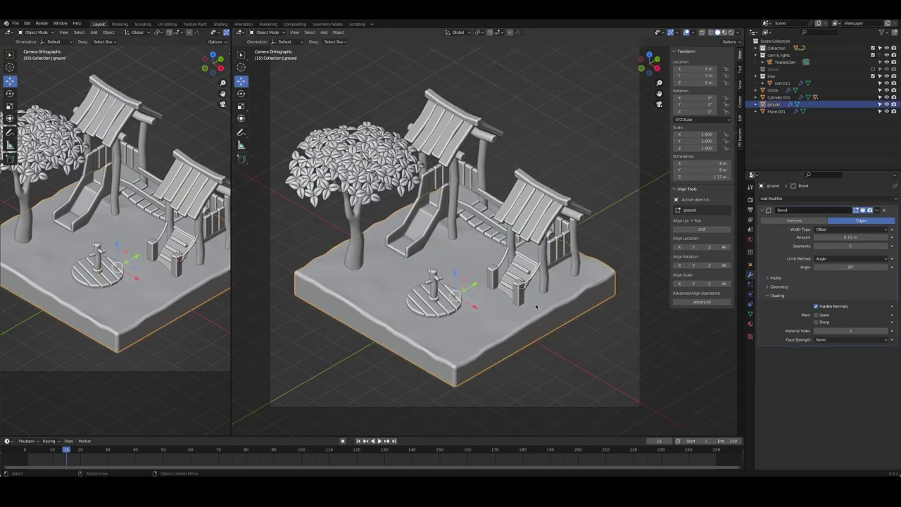
# - In the ground's edit mode, reveal its hidden geometry and delete the selected vertices in front view
pyautogui.moveTo(537, 307); pyautogui.dragTo(551, 296, button='middle')
pyautogui.scroll(2, 515, 282)
pyautogui.press('Tab')
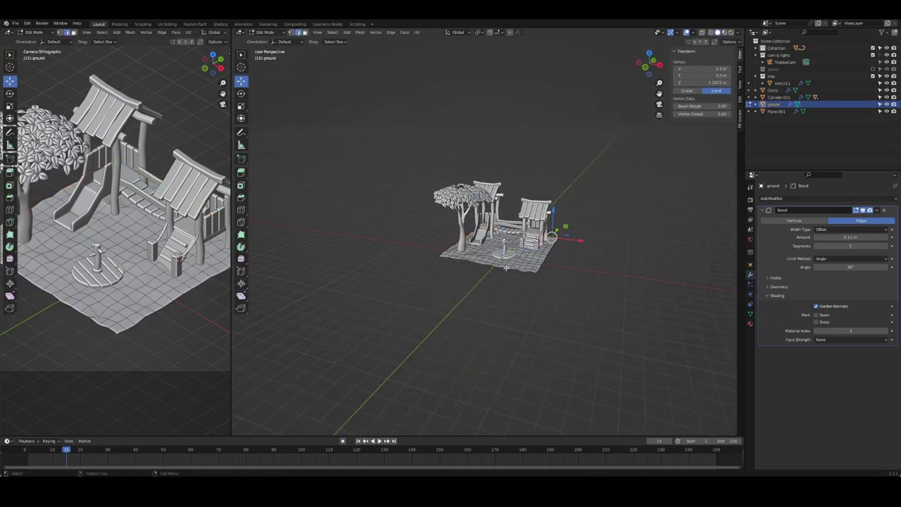
pyautogui.hotkey('alt', 'h')
pyautogui.press('KP_1')
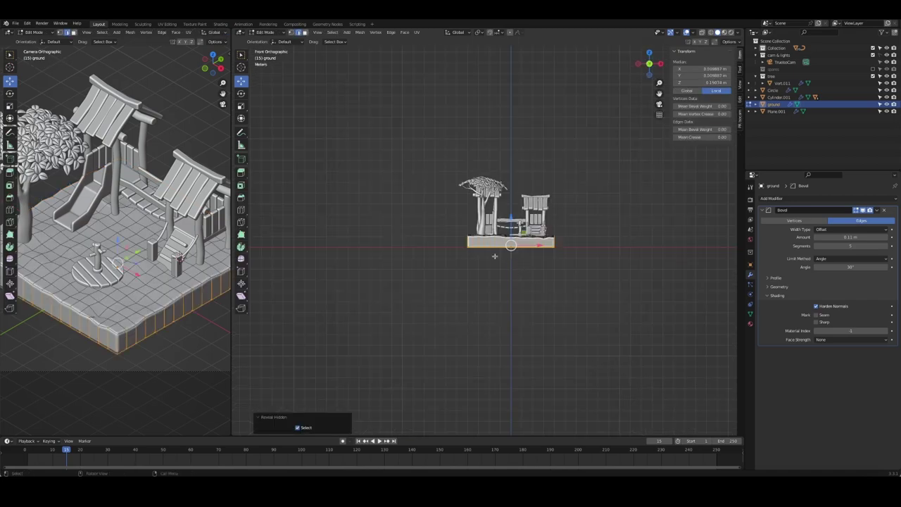
pyautogui.rightClick(598, 242)
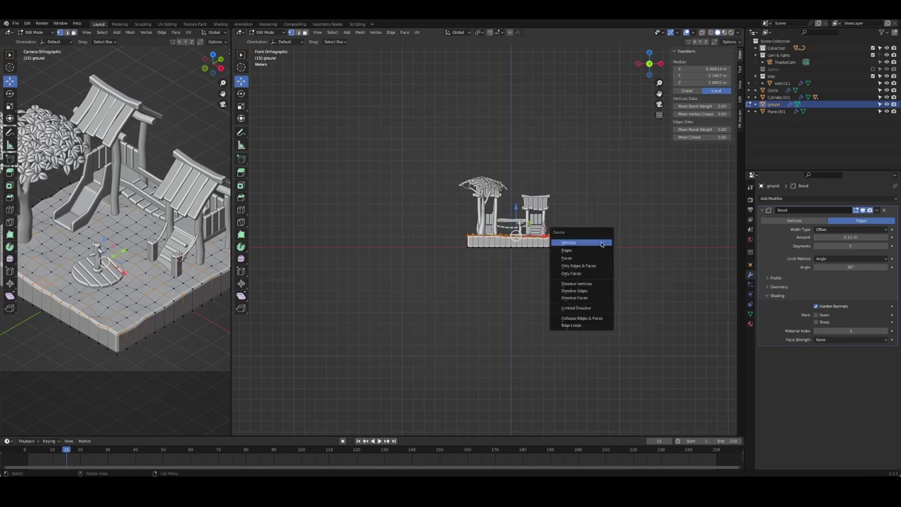
pyautogui.click(600, 243)
# - Box-select and delete the upper part of the ground, leaving a flat plane
pyautogui.press('a')
pyautogui.moveTo(446, 203); pyautogui.dragTo(596, 242)
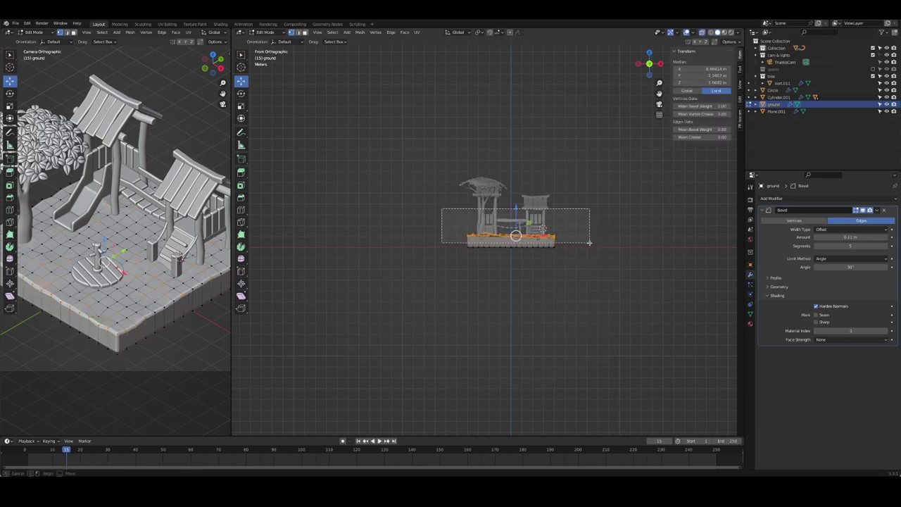
pyautogui.rightClick(592, 242)
pyautogui.click(592, 246)
# - Extrude the whole ground plane upward into a thick slab
pyautogui.moveTo(592, 246); pyautogui.dragTo(510, 262, button='middle')
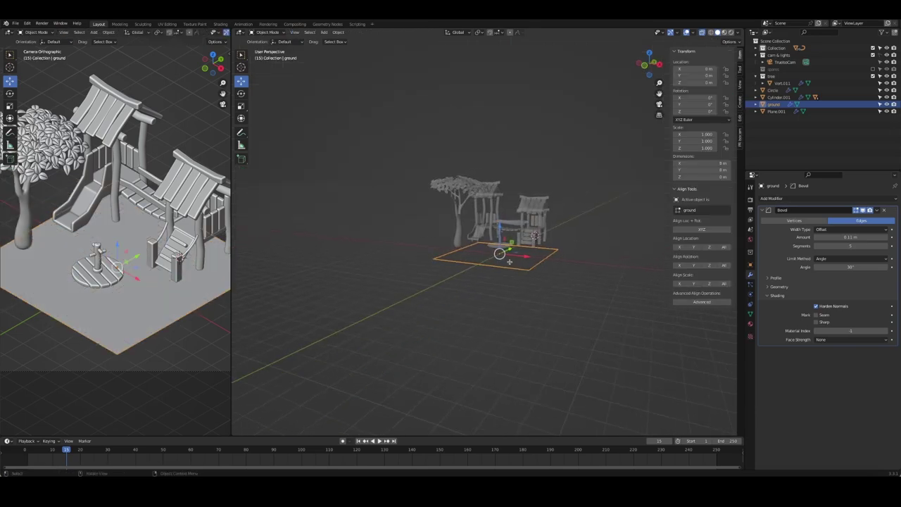
pyautogui.scroll(3, 510, 261)
pyautogui.press('a')
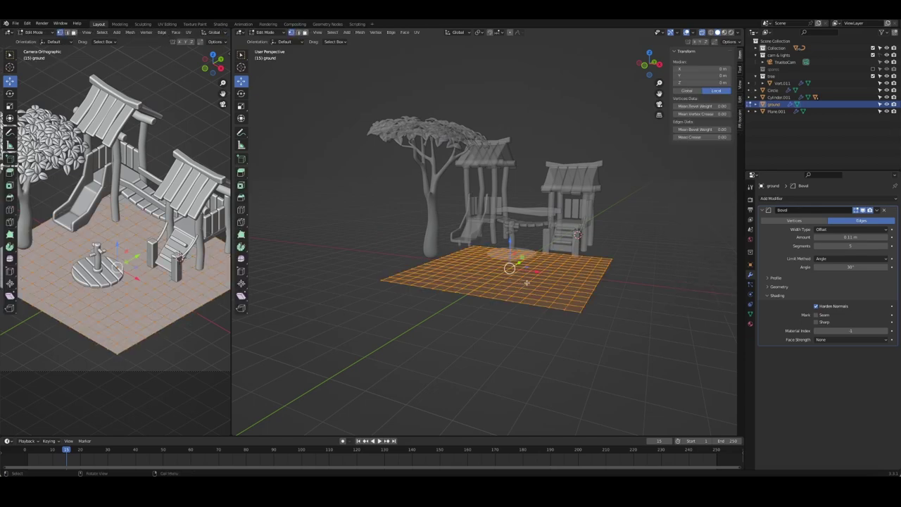
pyautogui.press('e')
pyautogui.click(527, 281)
pyautogui.press('Tab')
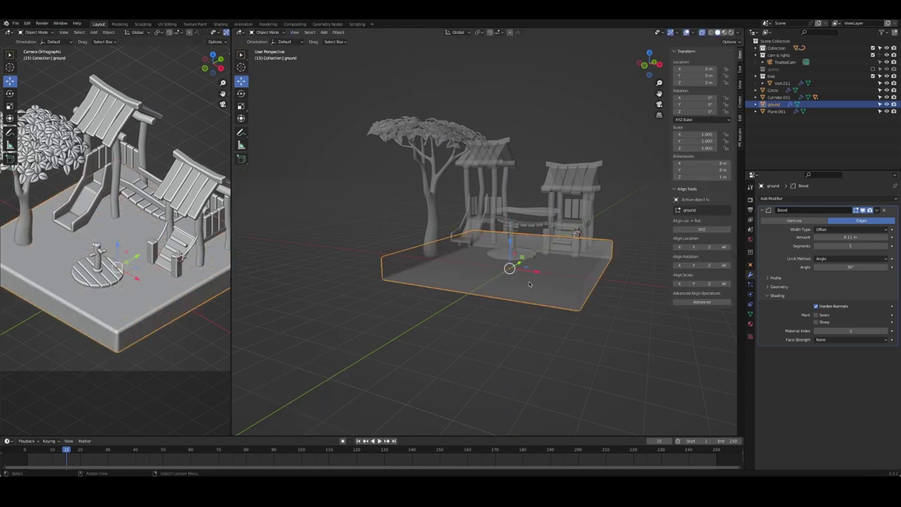
# - Check face orientation and recalculate the slab's normals to face outward
pyautogui.click(696, 33)
pyautogui.click(658, 163)
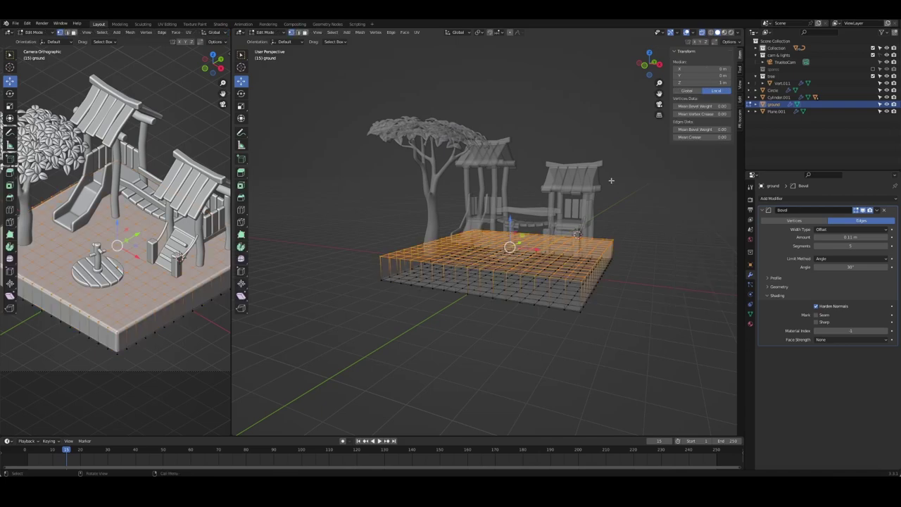
pyautogui.press('Tab')
pyautogui.press('a')
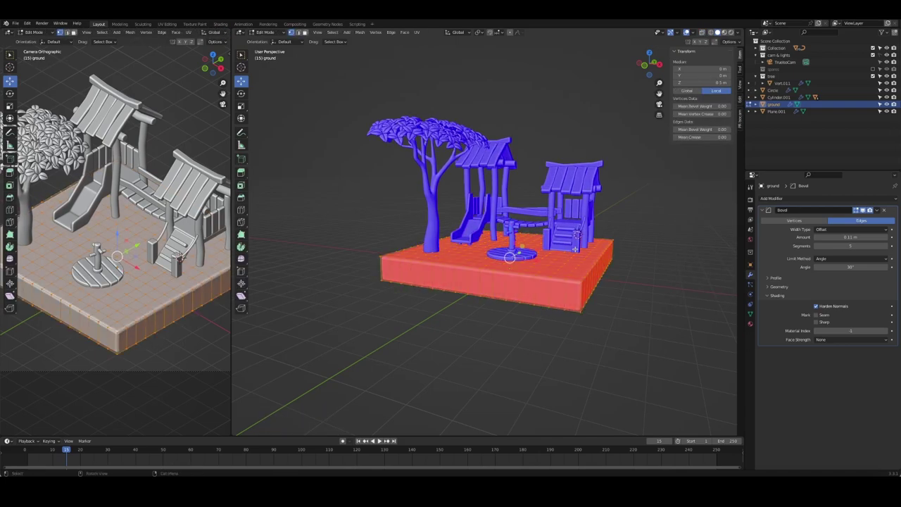
pyautogui.hotkey('shift', 'n')
pyautogui.press('Tab')
pyautogui.click(687, 32)
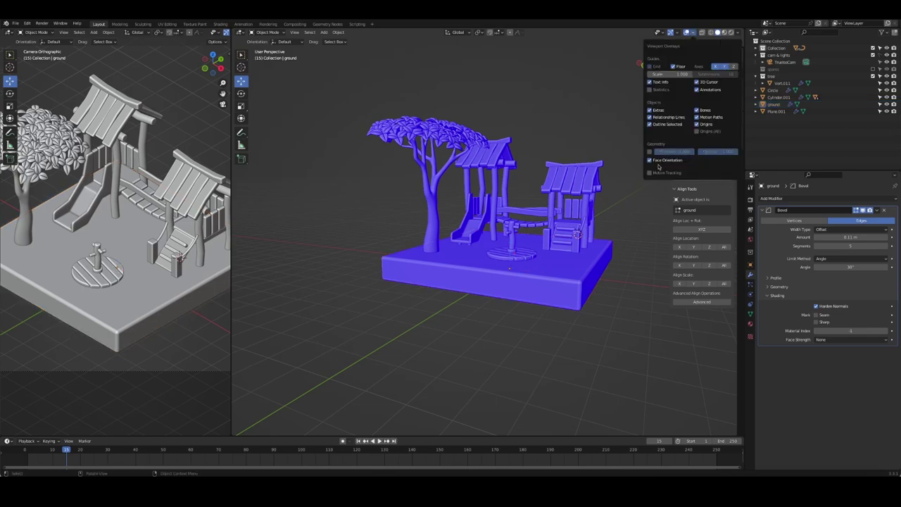
pyautogui.click(658, 165)
# - Save the playground file and frame the whole diorama in view
pyautogui.hotkey('ctrl', 's')
pyautogui.moveTo(568, 128)
pyautogui.mouseDown(button='middle')
pyautogui.moveTo(597, 291)
pyautogui.moveTo(567, 299)
pyautogui.mouseUp(button='middle')
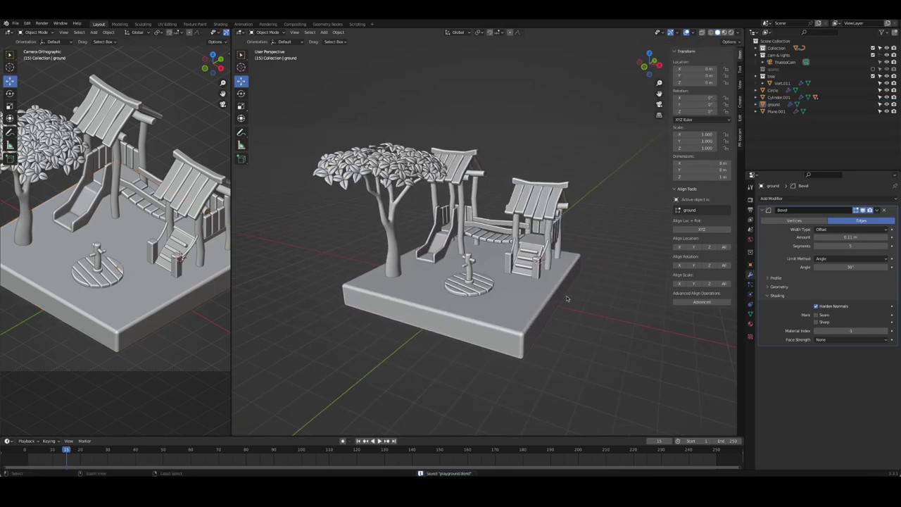
pyautogui.press('Home')
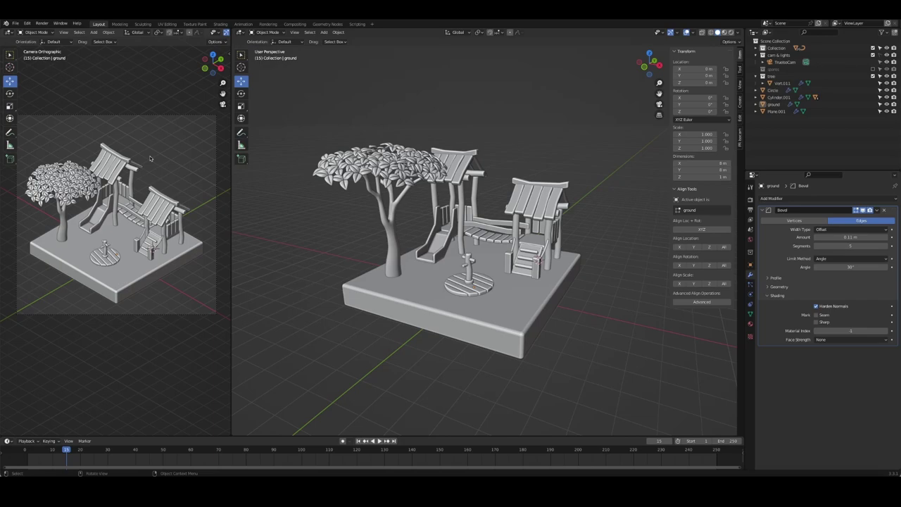
# - Isolate the ground slab and box-select the vertices along its top from front view
pyautogui.click(422, 317)
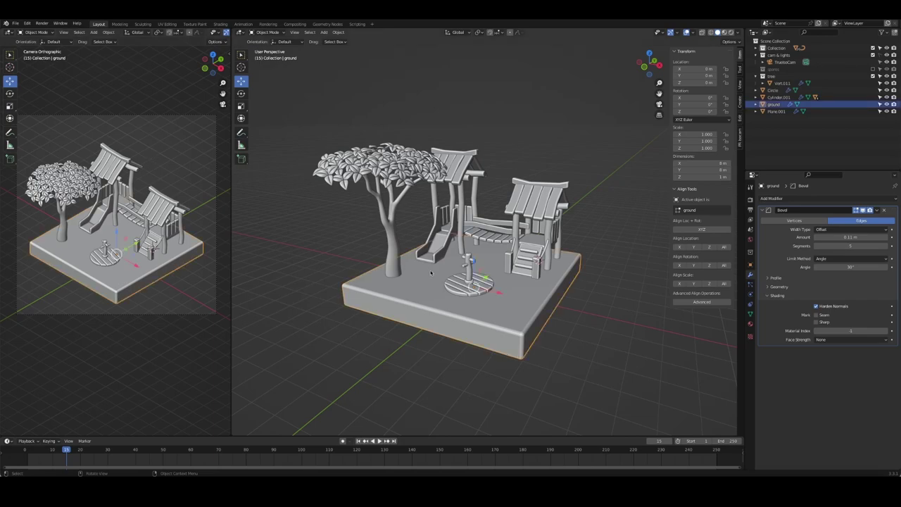
pyautogui.press('Tab')
pyautogui.press('KP_Divide')
pyautogui.moveTo(327, 268); pyautogui.dragTo(326, 180, button='middle')
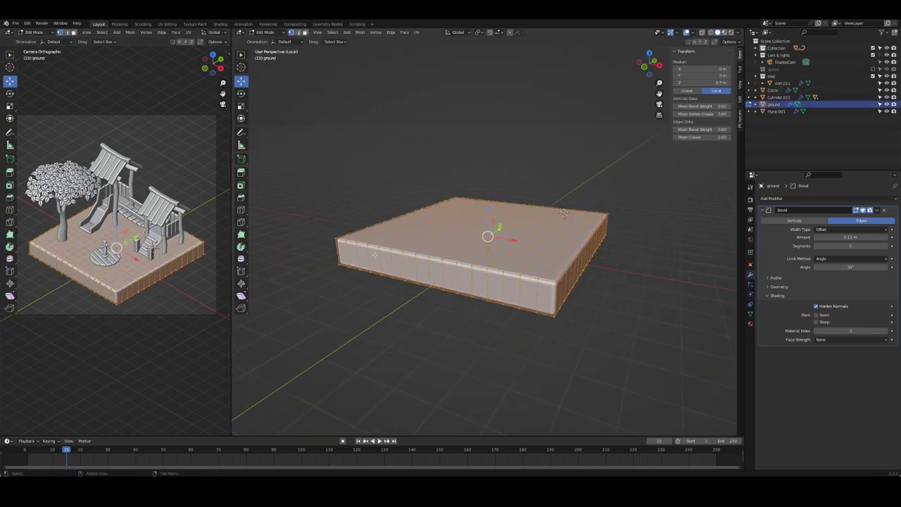
pyautogui.hotkey('alt', 'a')
pyautogui.moveTo(327, 180); pyautogui.dragTo(643, 237)
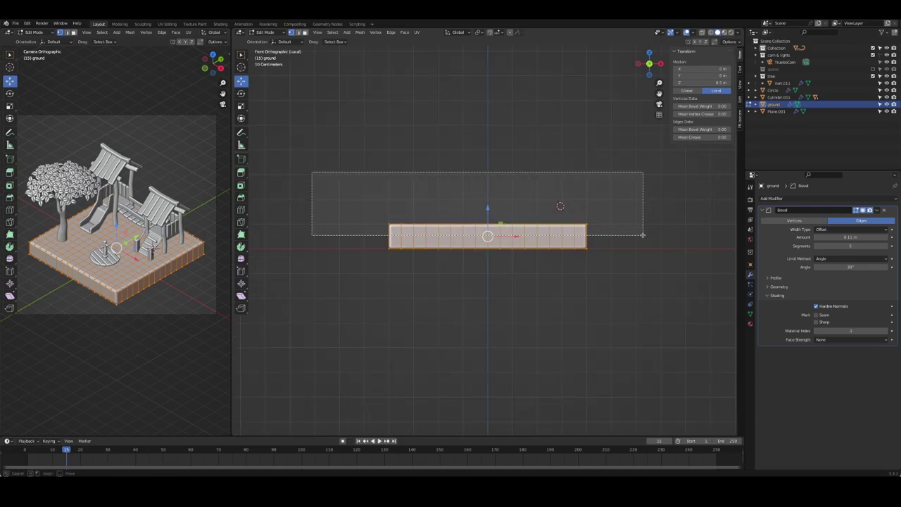
pyautogui.moveTo(643, 237); pyautogui.dragTo(602, 241, button='middle')
pyautogui.press('KP_1')
pyautogui.moveTo(339, 178); pyautogui.dragTo(661, 235)
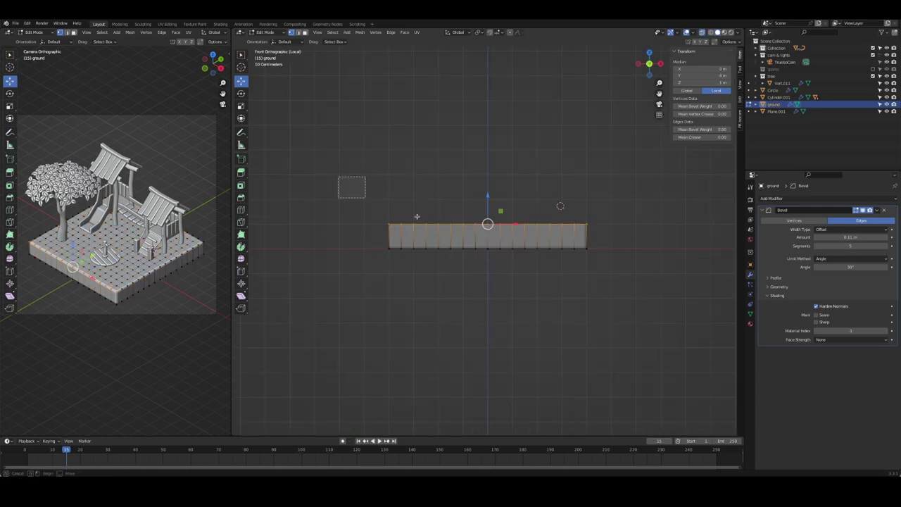
# - Add a new vertex group to the ground in its mesh data settings
pyautogui.click(751, 285)
pyautogui.click(751, 314)
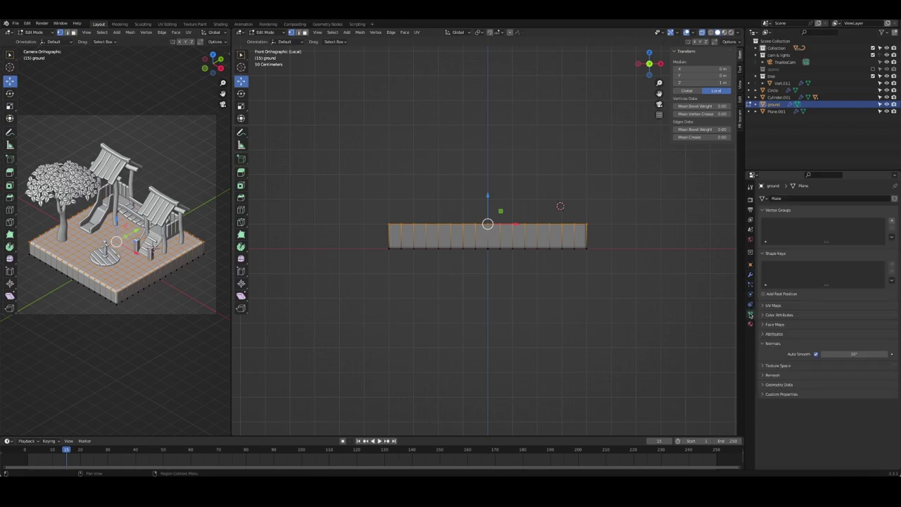
pyautogui.click(892, 221)
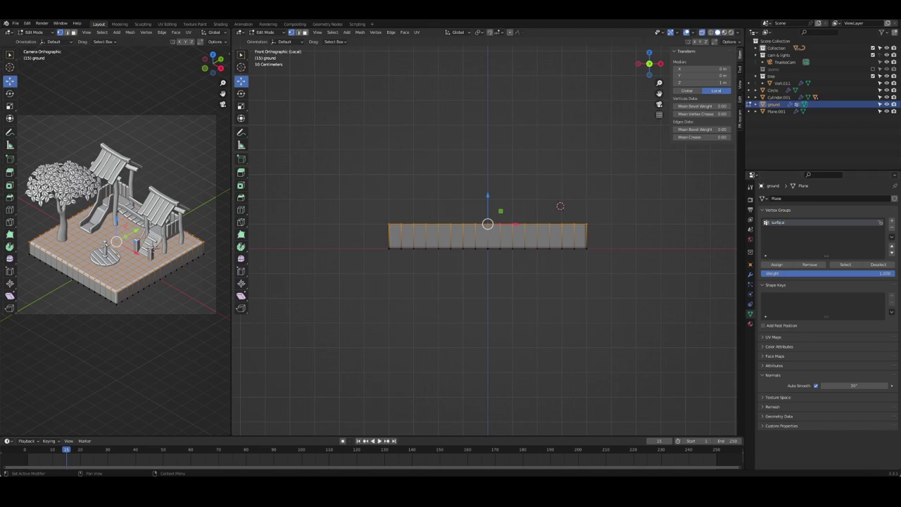
# - Add a Displace modifier to the ground along Z, limited to the surface vertex group
pyautogui.press('Tab')
pyautogui.moveTo(577, 296); pyautogui.dragTo(617, 275, button='middle')
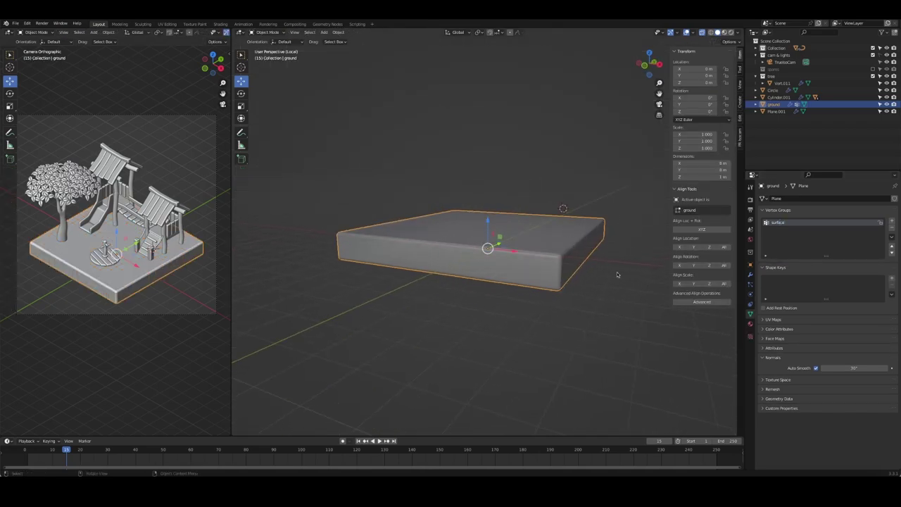
pyautogui.click(751, 274)
pyautogui.click(803, 203)
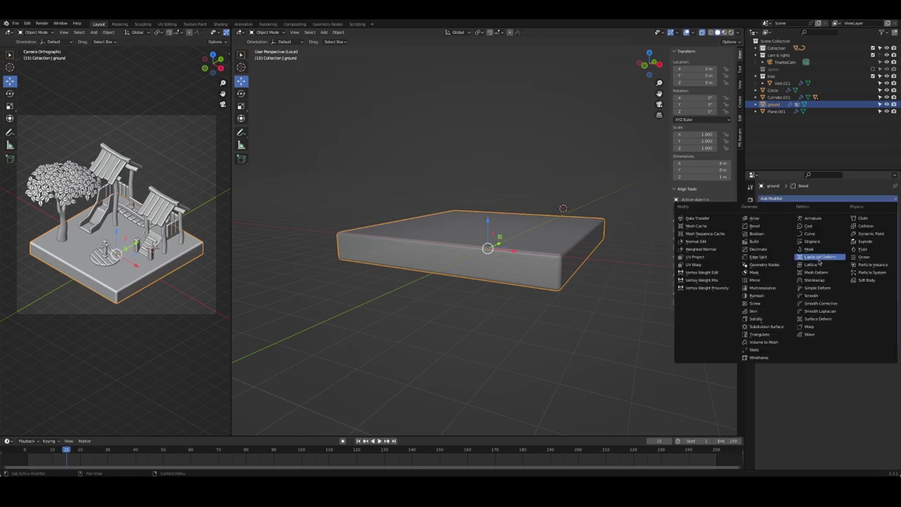
pyautogui.click(813, 241)
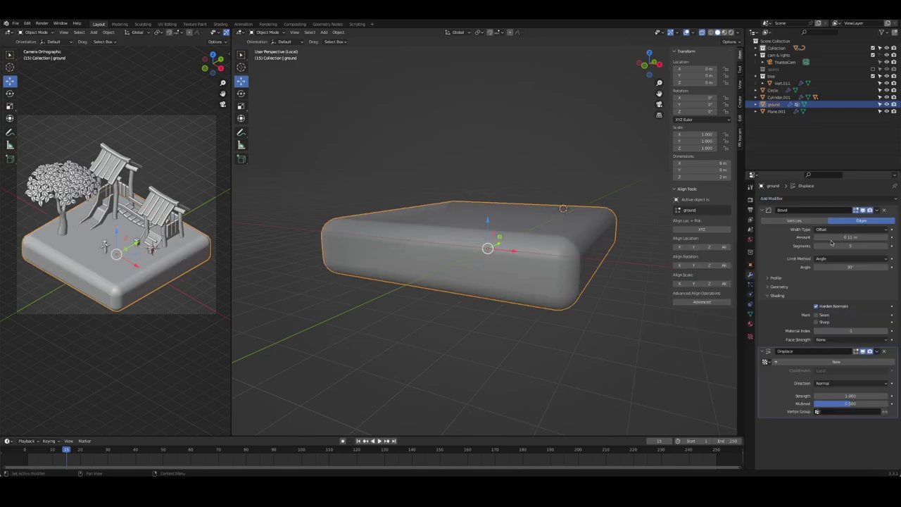
pyautogui.click(762, 209)
pyautogui.click(851, 252)
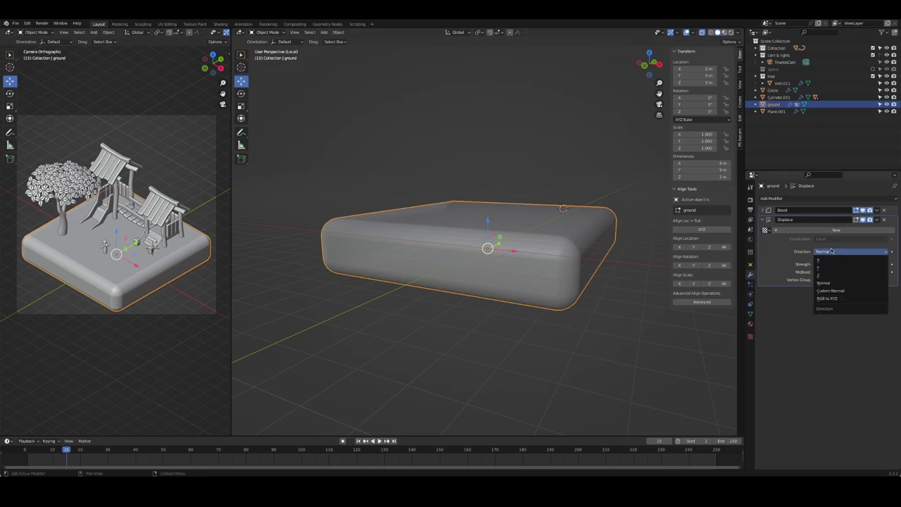
pyautogui.click(841, 276)
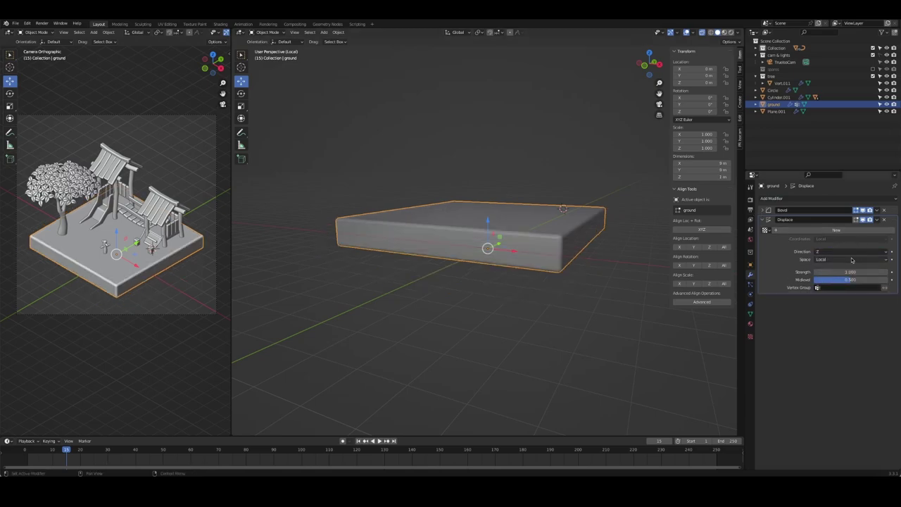
pyautogui.click(869, 289)
pyautogui.click(831, 301)
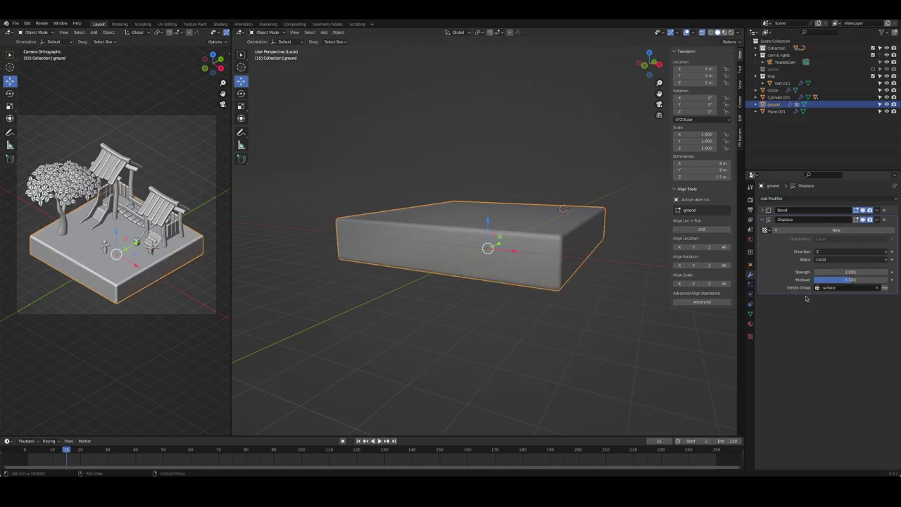
# - Give the displacement a new Clouds texture with cloud size 0.09
pyautogui.moveTo(580, 265); pyautogui.dragTo(584, 251, button='middle')
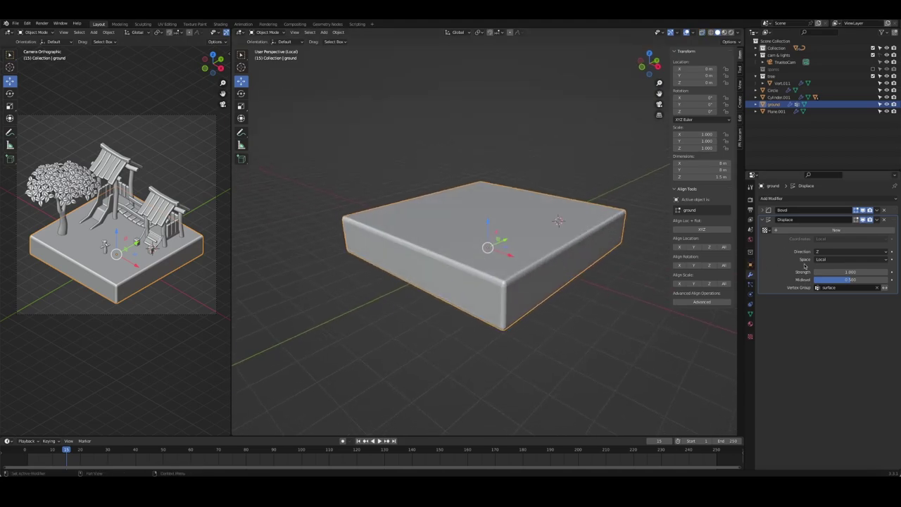
pyautogui.click(782, 231)
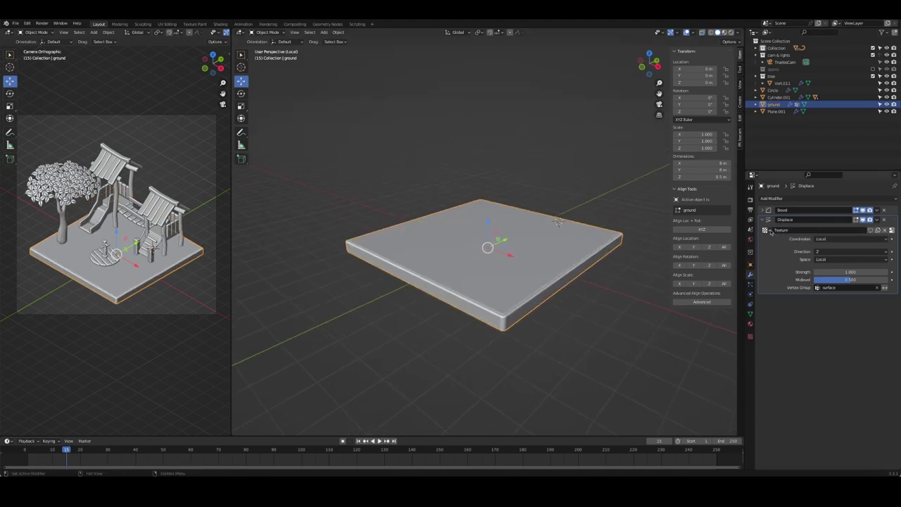
pyautogui.click(893, 230)
pyautogui.click(808, 221)
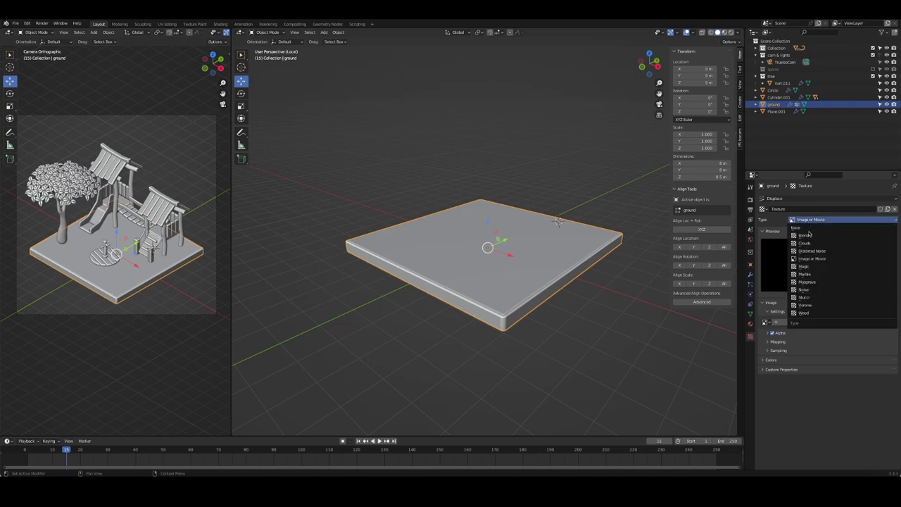
pyautogui.click(810, 242)
pyautogui.moveTo(564, 285); pyautogui.dragTo(778, 275, button='middle')
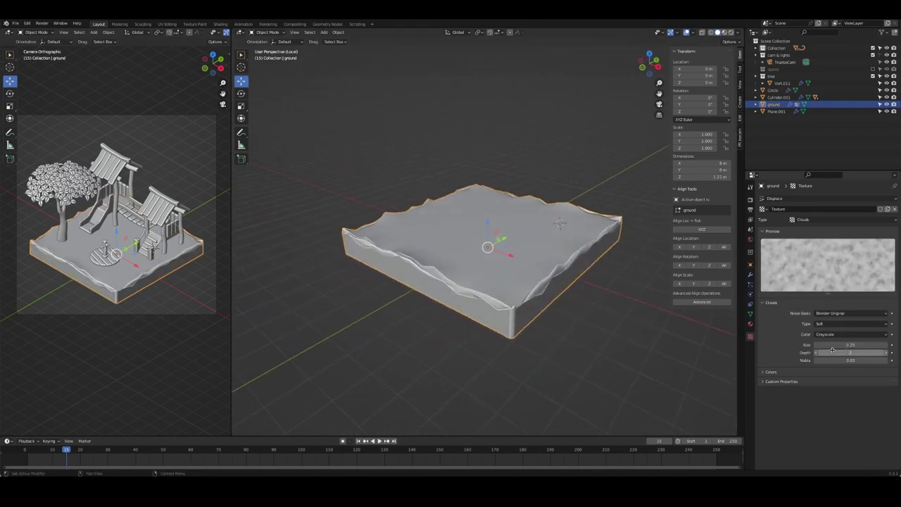
pyautogui.moveTo(842, 342); pyautogui.dragTo(809, 343)
# - Set the displacement strength to 0.5, after first trying 0.7
pyautogui.click(751, 275)
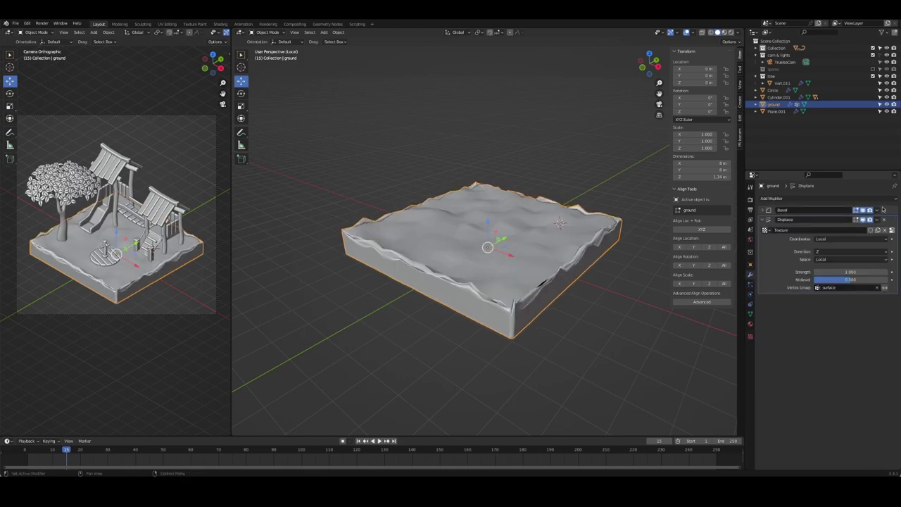
pyautogui.doubleClick(851, 262)
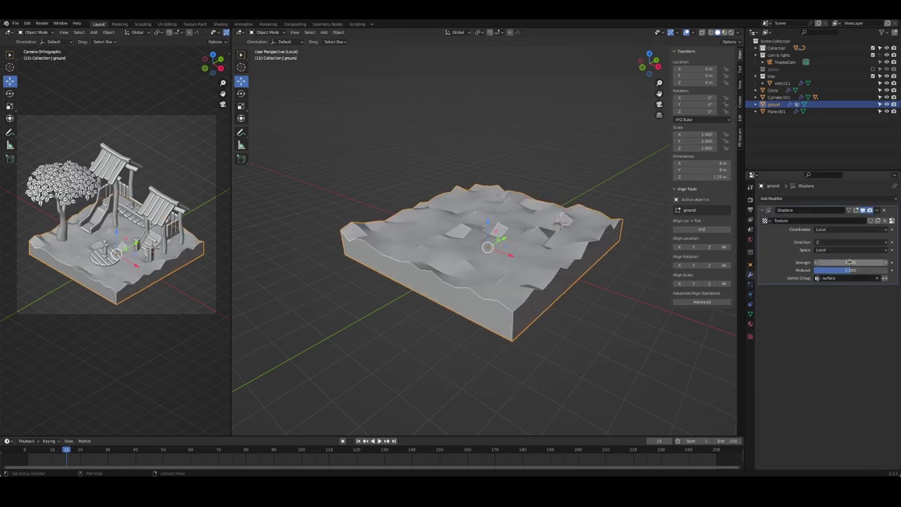
pyautogui.write('0.7')
pyautogui.press('Return')
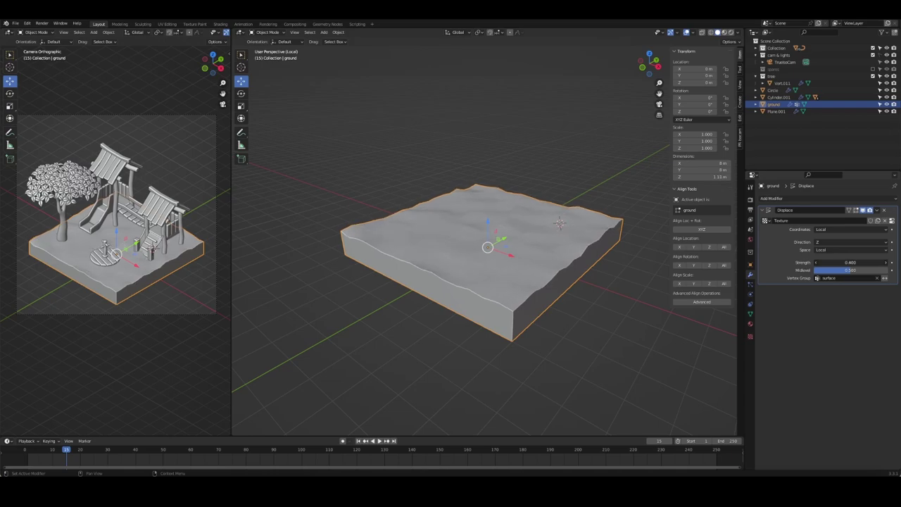
pyautogui.doubleClick(851, 262)
pyautogui.write('0.5')
pyautogui.press('Return')
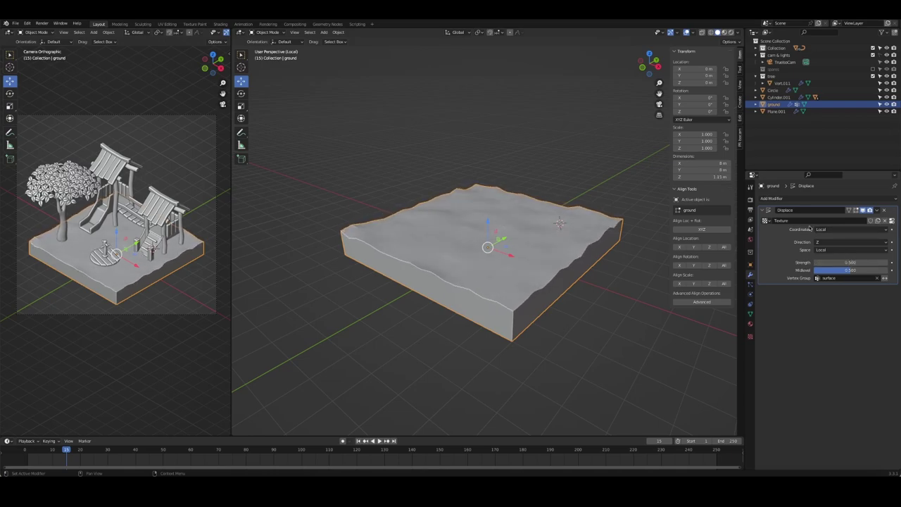
# - Enlarge the cloud pattern size and raise the displacement strength to 0.7
pyautogui.click(751, 335)
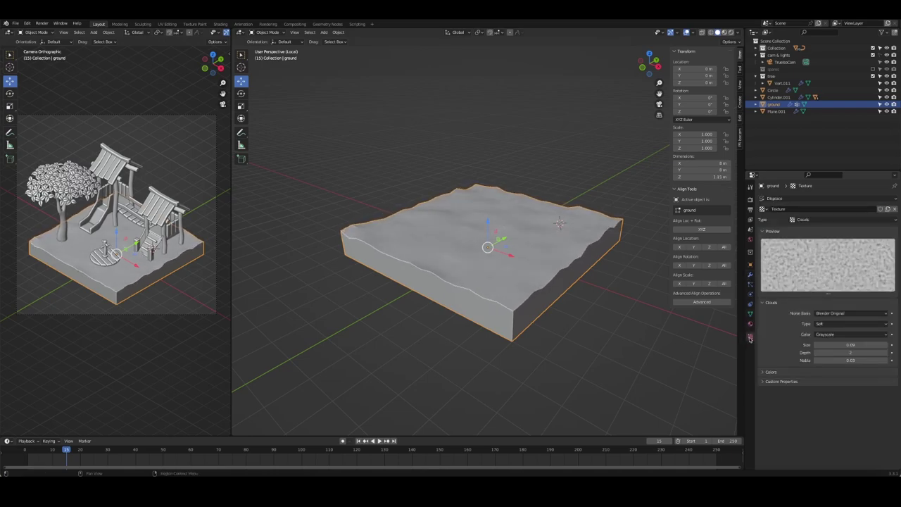
pyautogui.moveTo(845, 344)
pyautogui.mouseDown()
pyautogui.moveTo(855, 344)
pyautogui.moveTo(831, 350)
pyautogui.moveTo(839, 354)
pyautogui.mouseUp()
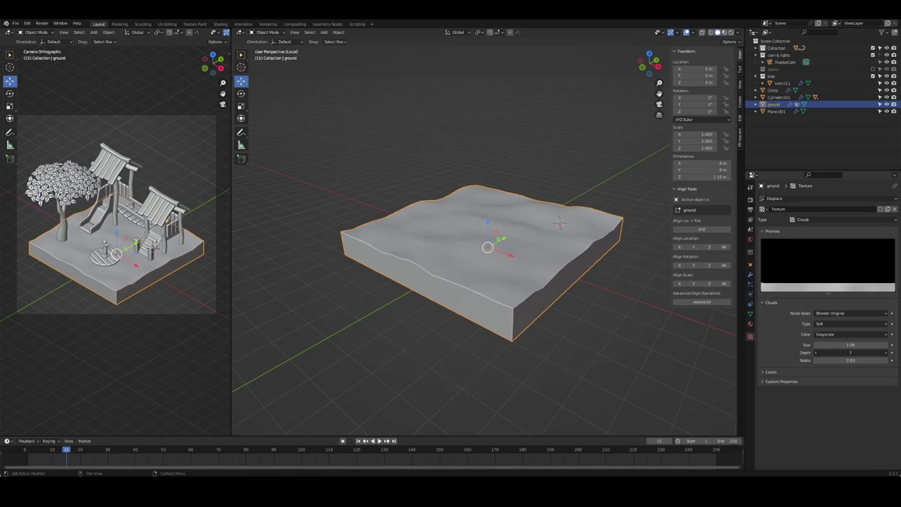
pyautogui.click(751, 274)
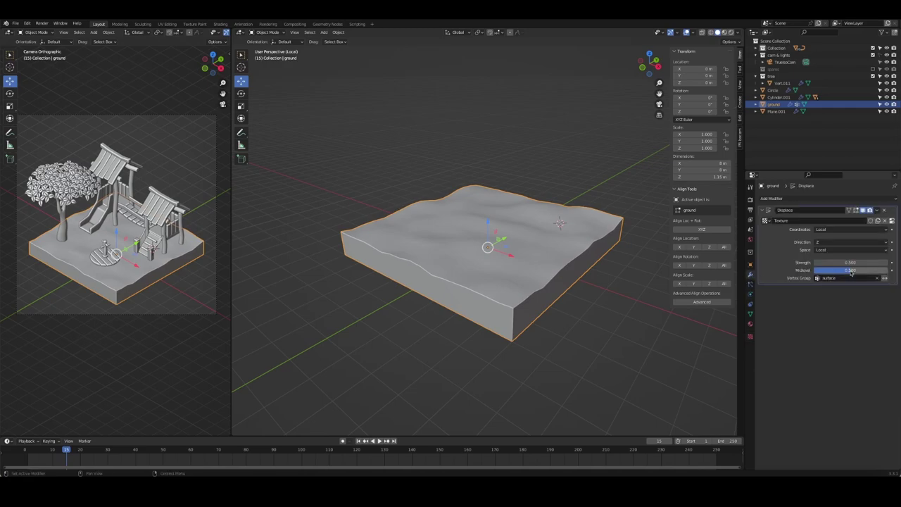
pyautogui.moveTo(868, 261); pyautogui.dragTo(845, 270)
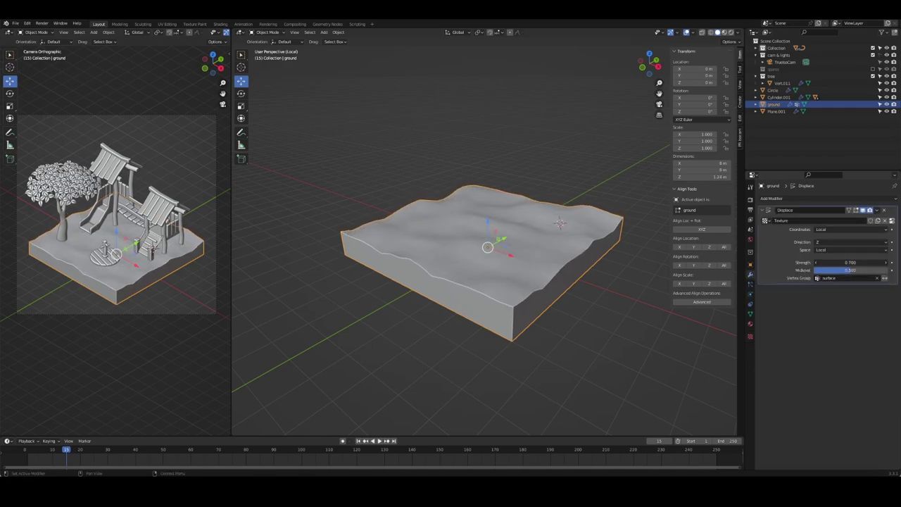
pyautogui.moveTo(486, 296)
pyautogui.mouseDown(button='middle')
pyautogui.moveTo(518, 297)
pyautogui.moveTo(548, 261)
pyautogui.moveTo(590, 284)
pyautogui.moveTo(631, 260)
pyautogui.mouseUp(button='middle')
# - Add a Ctrl+2 subdivision to the ground and a loop cut around the slab
pyautogui.hotkey('ctrl', '2')
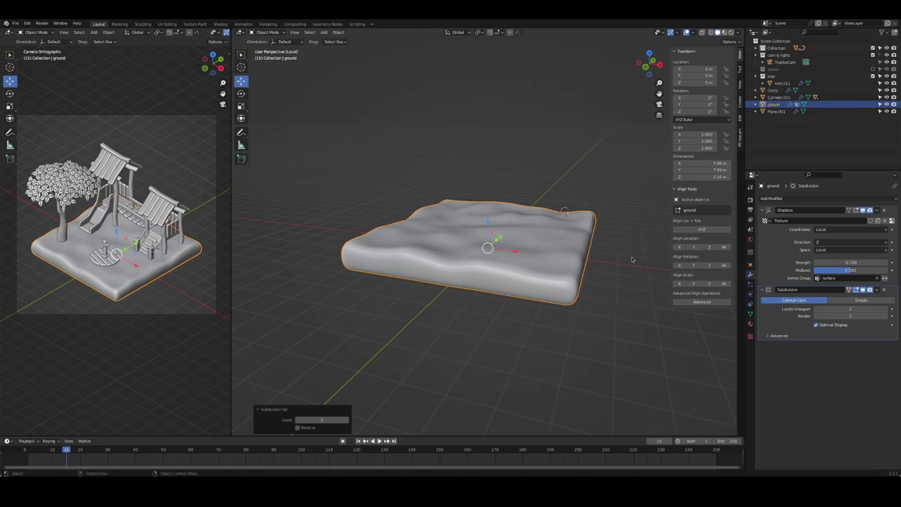
pyautogui.moveTo(604, 299)
pyautogui.mouseDown(button='middle')
pyautogui.moveTo(585, 274)
pyautogui.moveTo(594, 279)
pyautogui.moveTo(546, 283)
pyautogui.moveTo(479, 260)
pyautogui.moveTo(582, 297)
pyautogui.mouseUp(button='middle')
pyautogui.press('Tab')
pyautogui.hotkey('ctrl', 'r')
pyautogui.click(480, 260)
pyautogui.press('Tab')
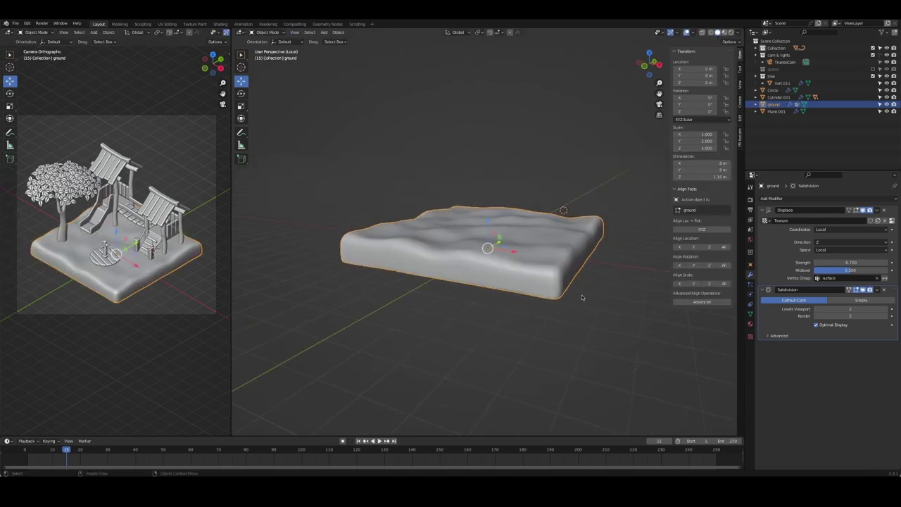
# - Apply smooth shading to the ground
pyautogui.rightClick(499, 271)
pyautogui.click(499, 271)
pyautogui.rightClick(500, 271)
pyautogui.click(499, 275)
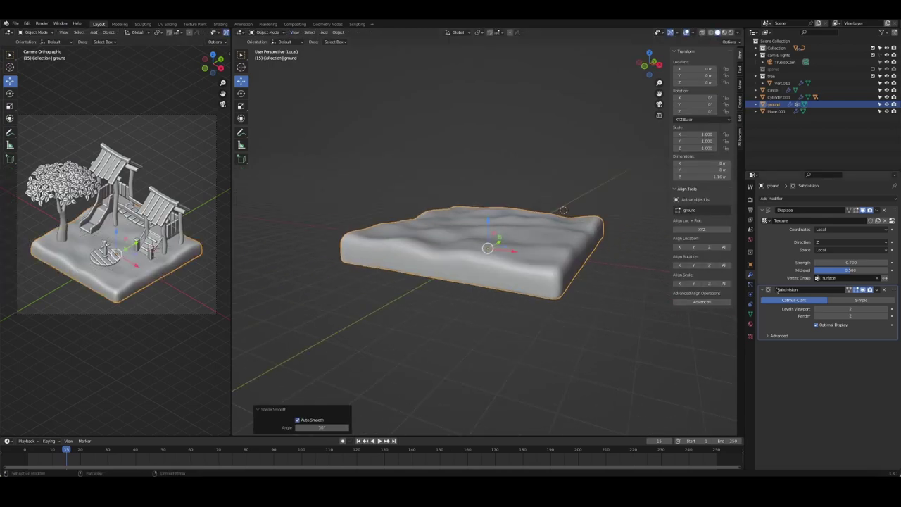
# - Test the modifier order, keeping Displace before Subdivision at strength 0.4
pyautogui.click(762, 210)
pyautogui.click(762, 209)
pyautogui.moveTo(899, 289); pyautogui.dragTo(883, 205)
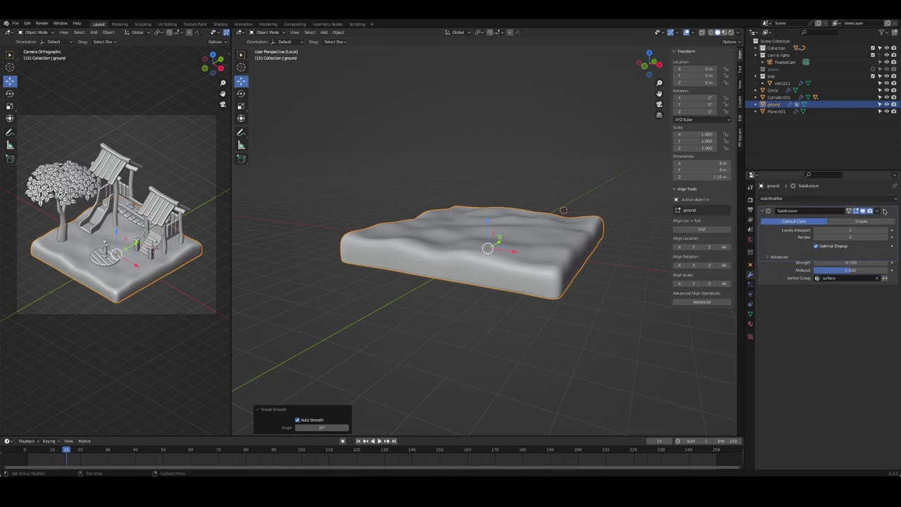
pyautogui.moveTo(694, 277); pyautogui.dragTo(543, 273, button='middle')
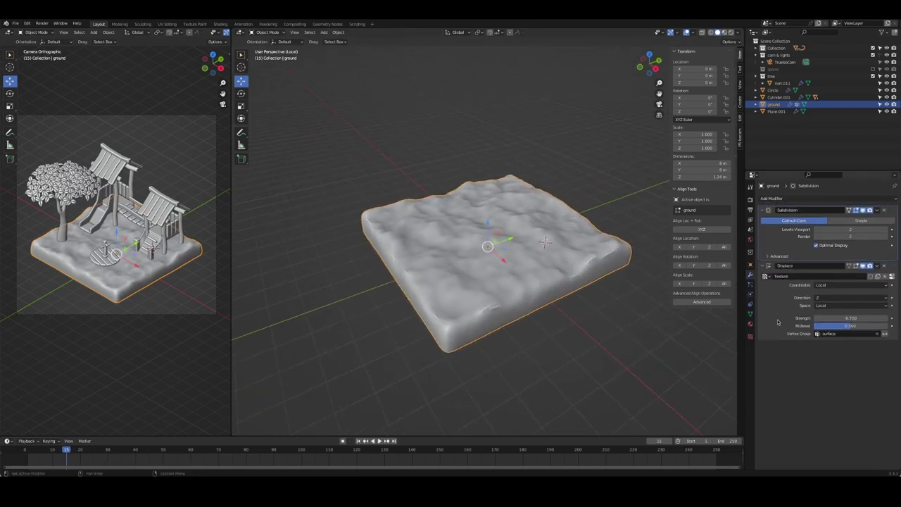
pyautogui.moveTo(851, 317); pyautogui.dragTo(803, 317)
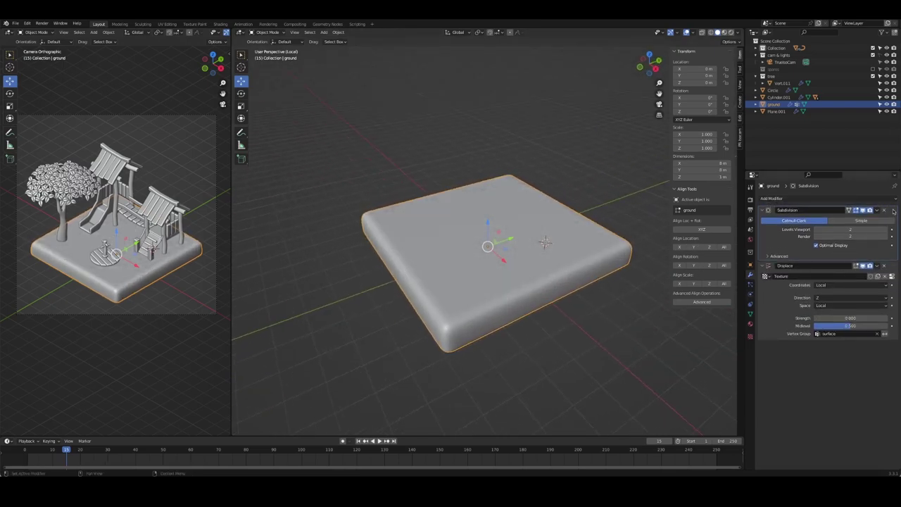
pyautogui.moveTo(894, 210); pyautogui.dragTo(843, 292)
pyautogui.moveTo(817, 262); pyautogui.dragTo(845, 262)
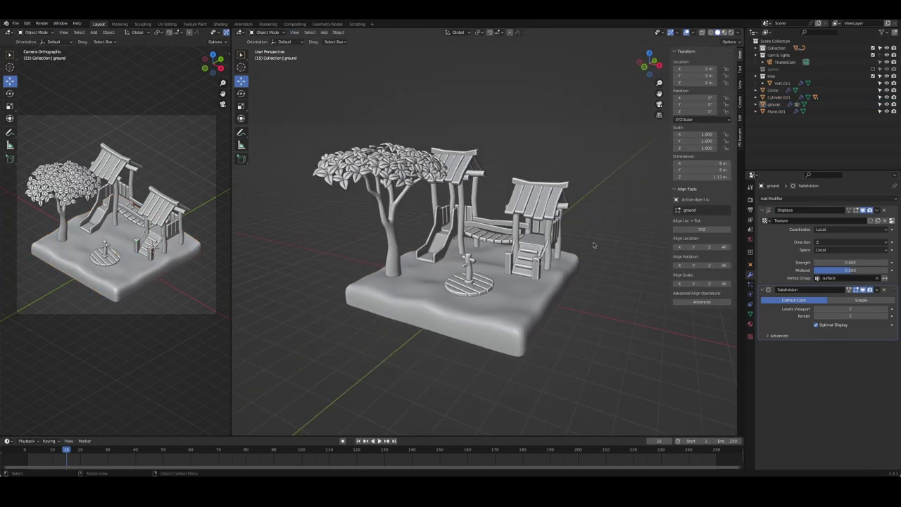
# - Rename the Circle object to 'slide' and Plane.001 to 'slide.001'
pyautogui.click(773, 90)
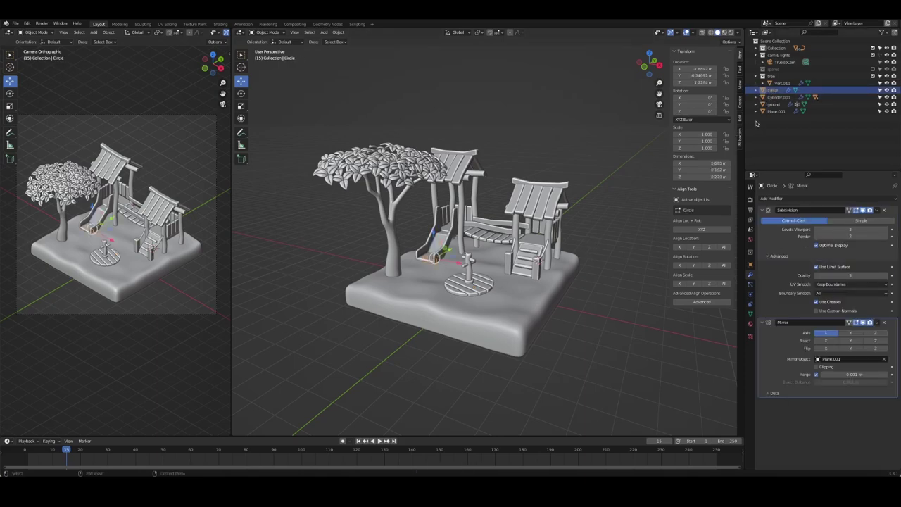
pyautogui.press('F2')
pyautogui.write('st')
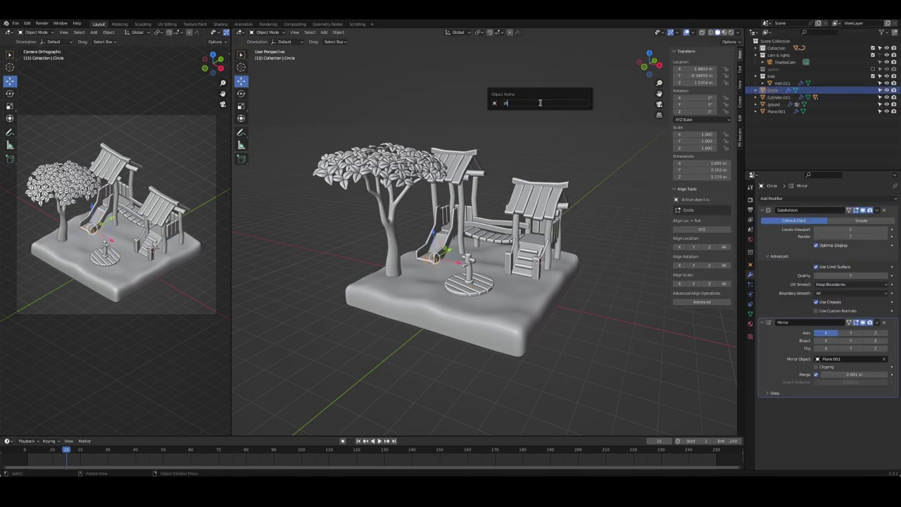
pyautogui.write('lide')
pyautogui.press('Return')
pyautogui.keyDown('ctrl'); pyautogui.click(777, 104); pyautogui.keyUp('ctrl')
pyautogui.press('F2')
pyautogui.write('slide')
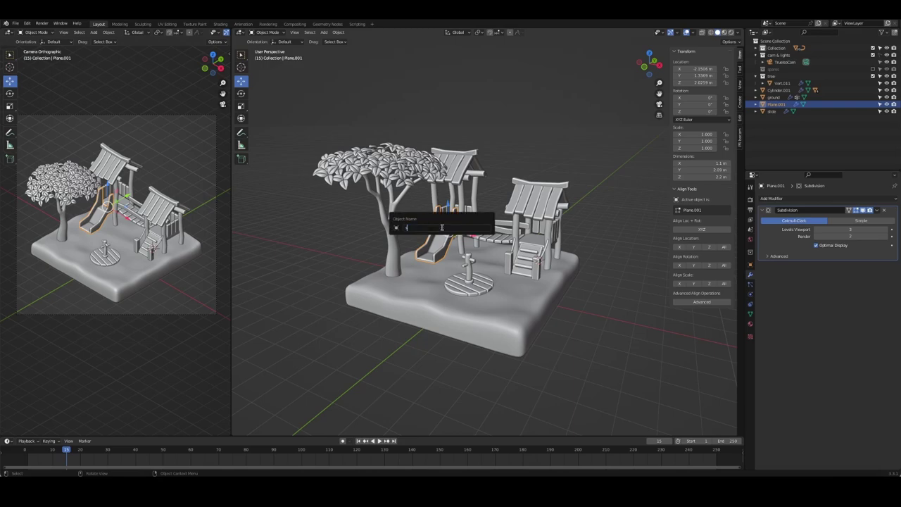
pyautogui.press('Return')
pyautogui.hotkey('alt', 'a')
# - Rename the tree trunk object to 'tree'
pyautogui.moveTo(482, 179); pyautogui.dragTo(493, 176, button='middle')
pyautogui.click(409, 166)
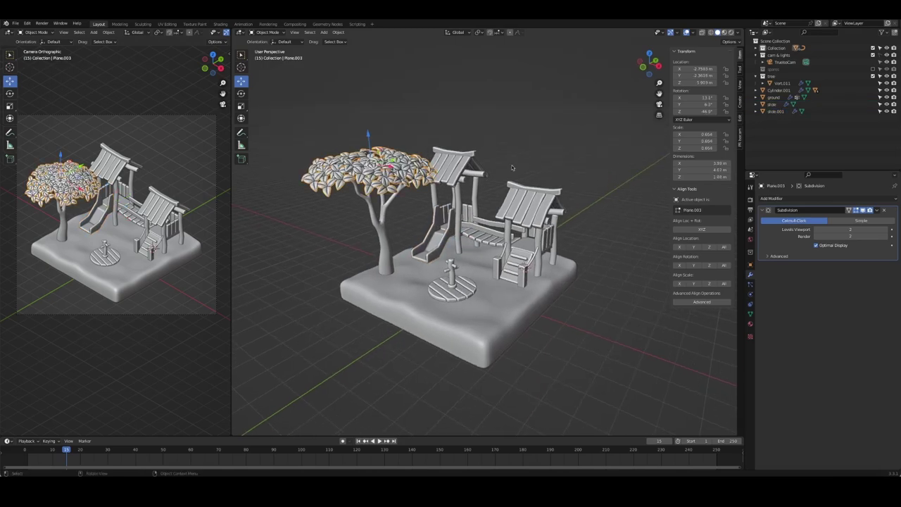
pyautogui.press('F2')
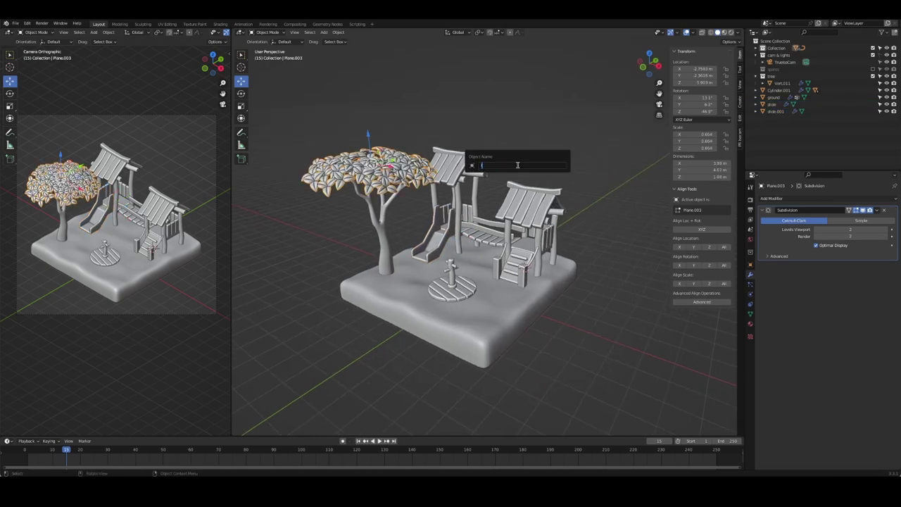
pyautogui.press('Return')
pyautogui.click(379, 218)
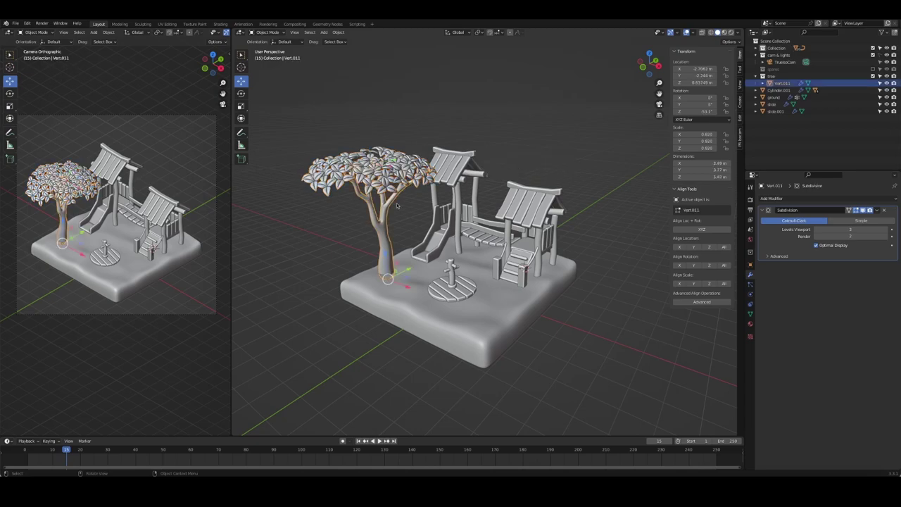
pyautogui.press('F2')
pyautogui.write('tree')
pyautogui.press('Return')
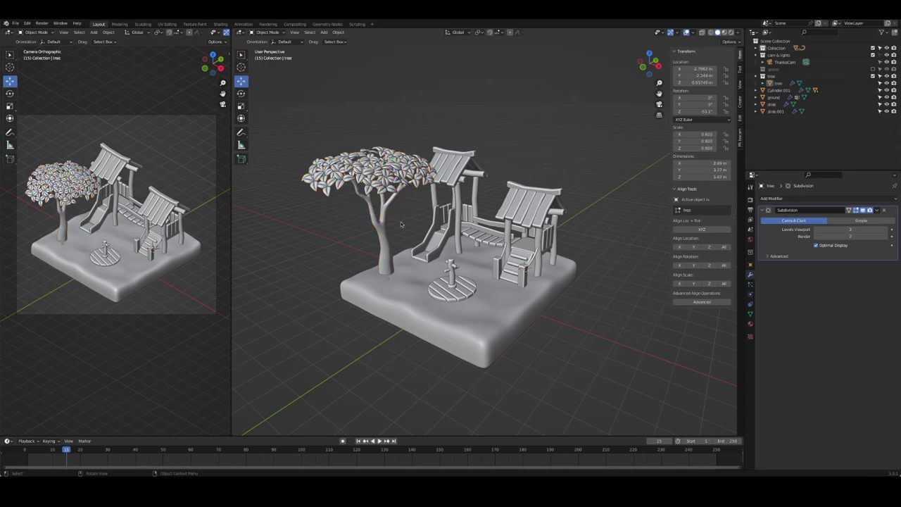
# - Paste the copied grass clump and plant objects into the scene
pyautogui.hotkey('ctrl', 'v')
pyautogui.scroll(2, 534, 224)
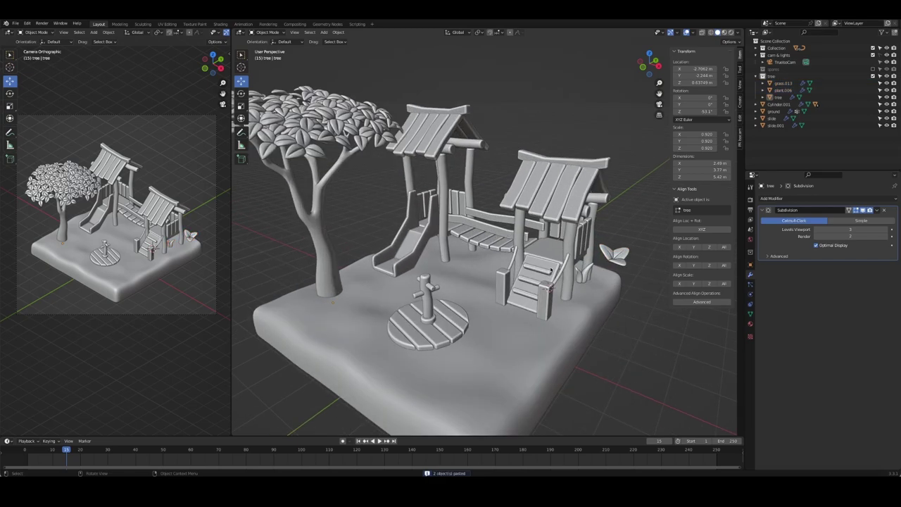
pyautogui.scroll(2, 534, 224)
# - Reset the grass and plant transforms, raising the plant 2.15 m along Z
pyautogui.click(534, 224)
pyautogui.hotkey('alt', 'g')
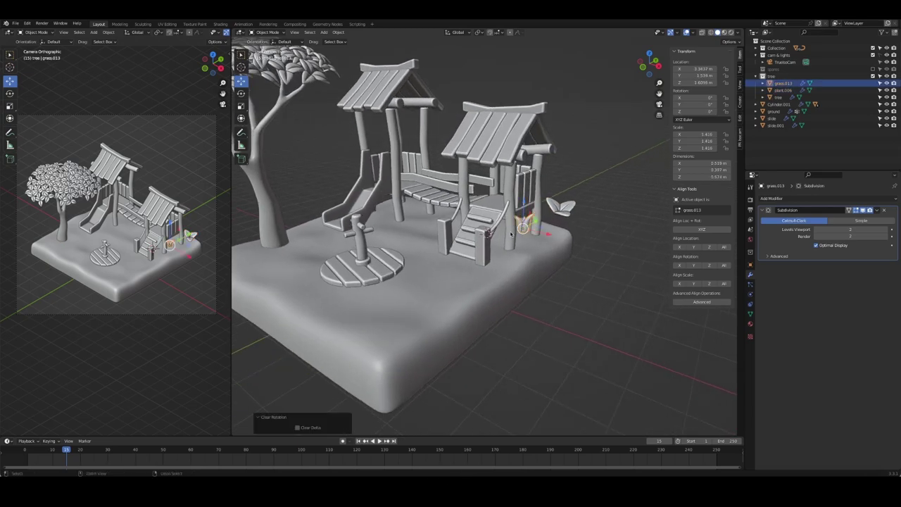
pyautogui.click(559, 210)
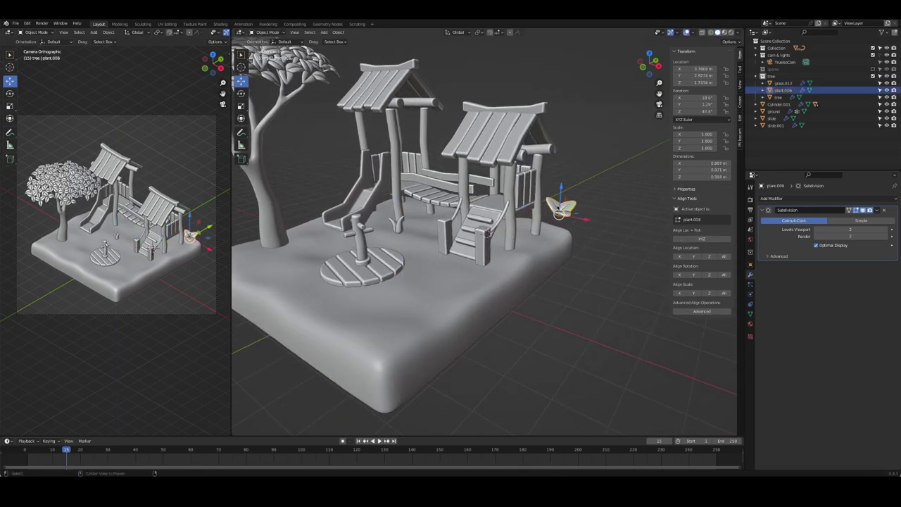
pyautogui.hotkey('alt', 'r')
pyautogui.hotkey('alt', 'g')
pyautogui.press('g')
pyautogui.press('z')
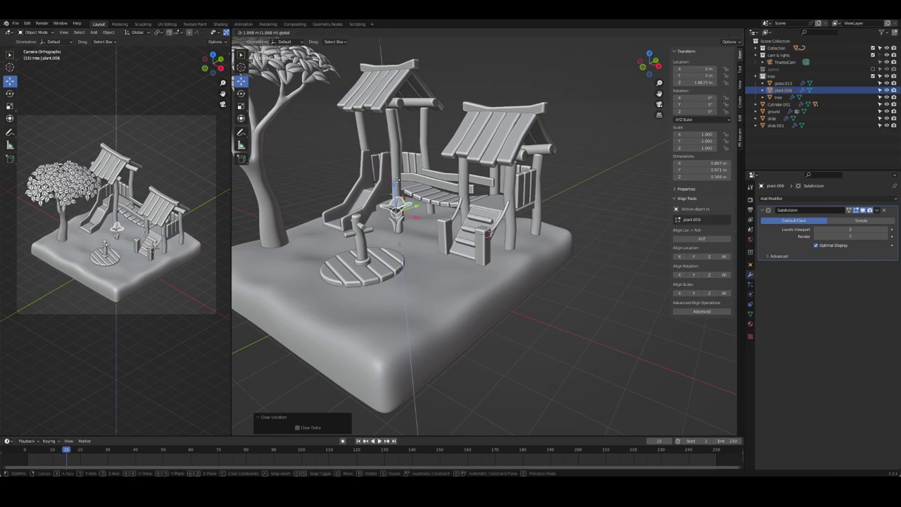
pyautogui.click(530, 200)
pyautogui.scroll(2, 530, 201)
pyautogui.moveTo(530, 200); pyautogui.dragTo(524, 182, button='middle')
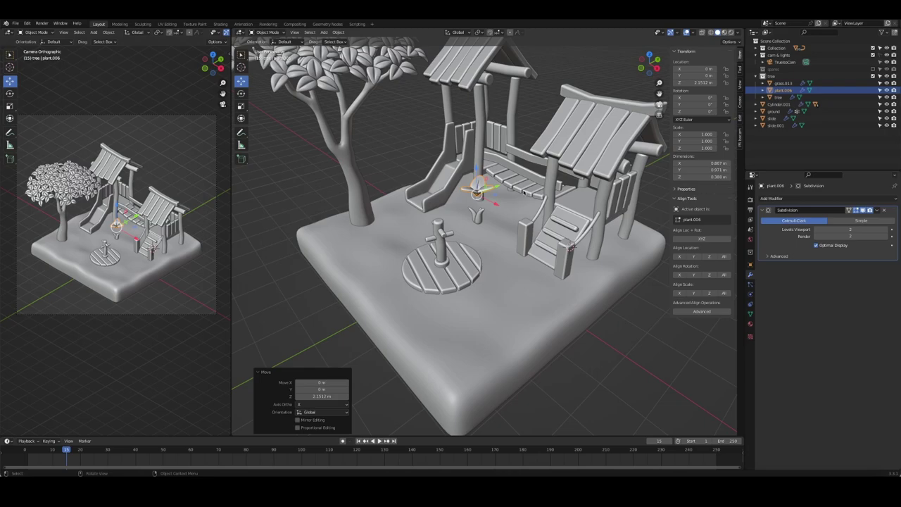
# - With Face Project snapping on, place the grass clump and three linked copies around the round table
pyautogui.click(479, 215)
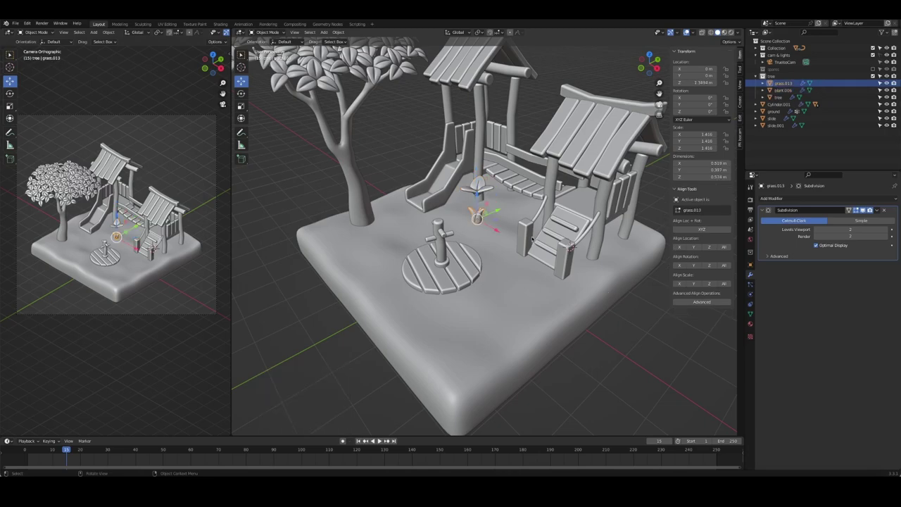
pyautogui.moveTo(478, 215); pyautogui.dragTo(415, 212, button='middle')
pyautogui.click(500, 33)
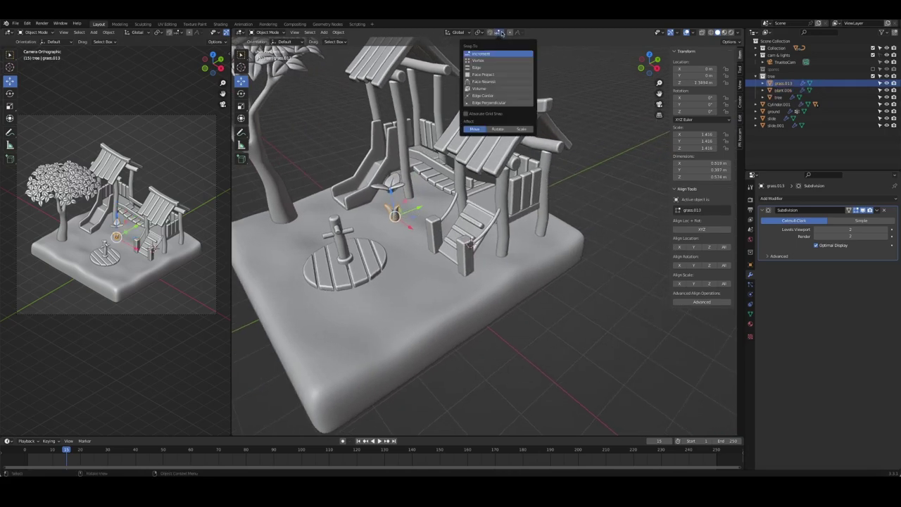
pyautogui.click(484, 75)
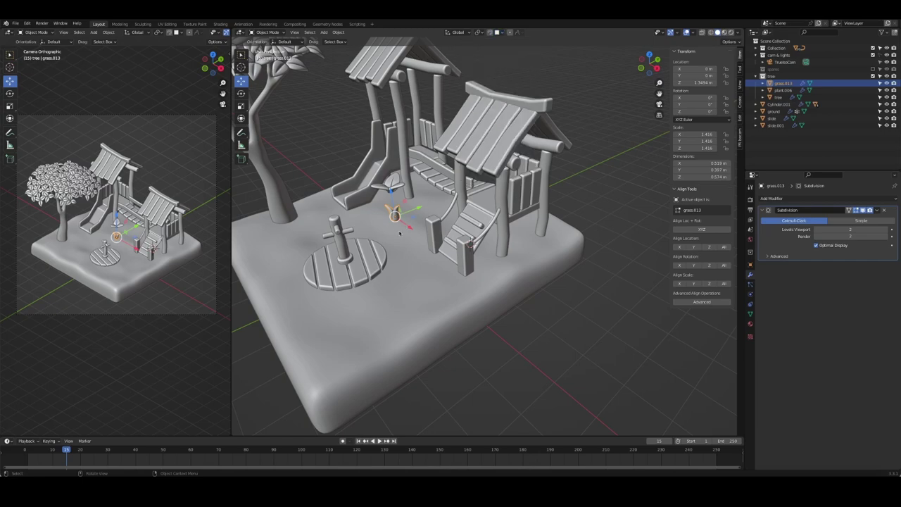
pyautogui.press('g')
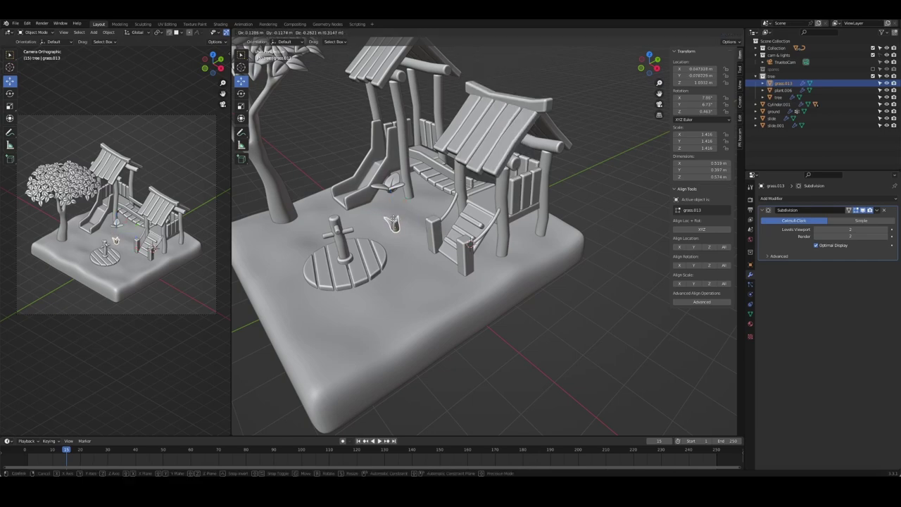
pyautogui.click(392, 224)
pyautogui.hotkey('shift', 'd')
pyautogui.click(386, 282)
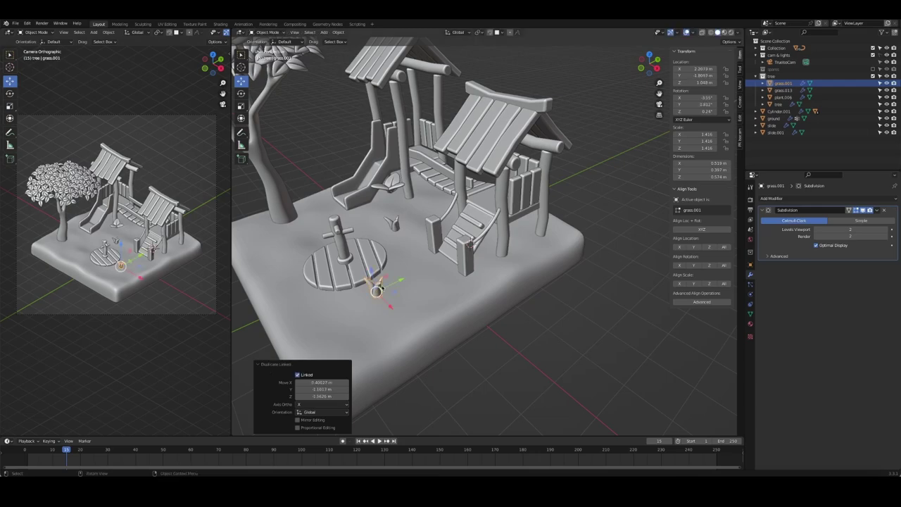
pyautogui.hotkey('alt', 'd')
pyautogui.click(290, 282)
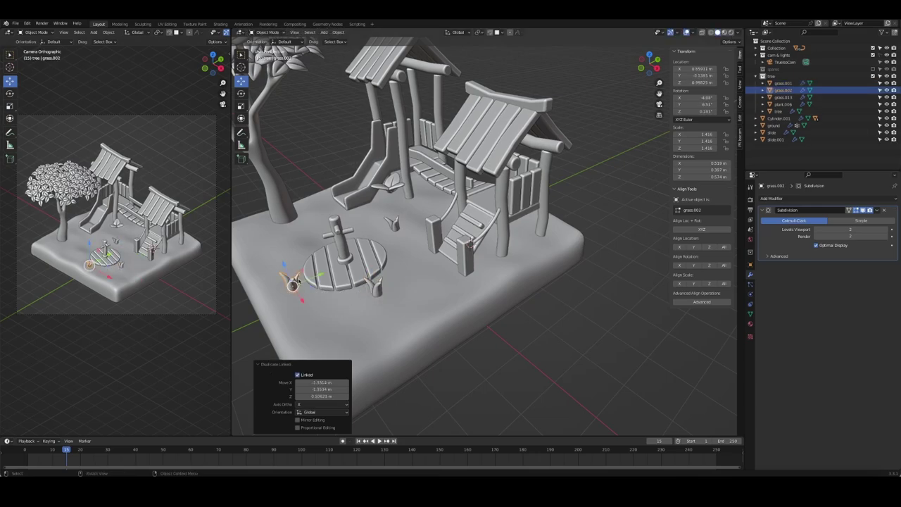
pyautogui.hotkey('alt', 'd')
pyautogui.click(301, 291)
# - Place three more linked grass copies beside the stairs and post bases
pyautogui.moveTo(302, 290); pyautogui.dragTo(442, 256, button='middle')
pyautogui.scroll(-3, 441, 255)
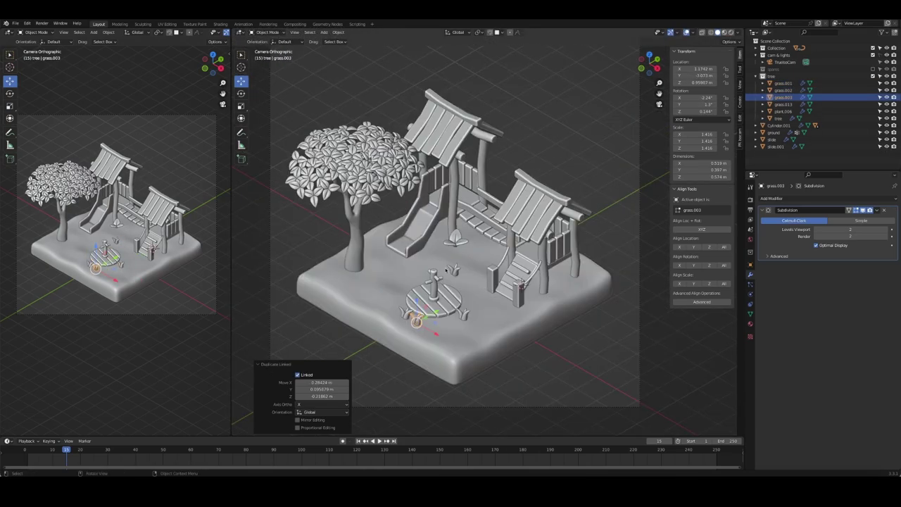
pyautogui.scroll(5, 456, 205)
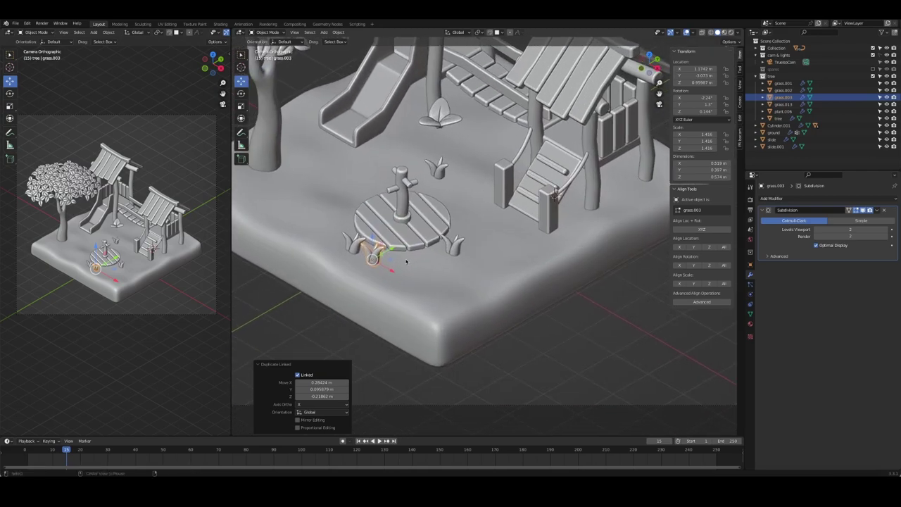
pyautogui.hotkey('alt', 'd')
pyautogui.click(584, 233)
pyautogui.hotkey('alt', 'd')
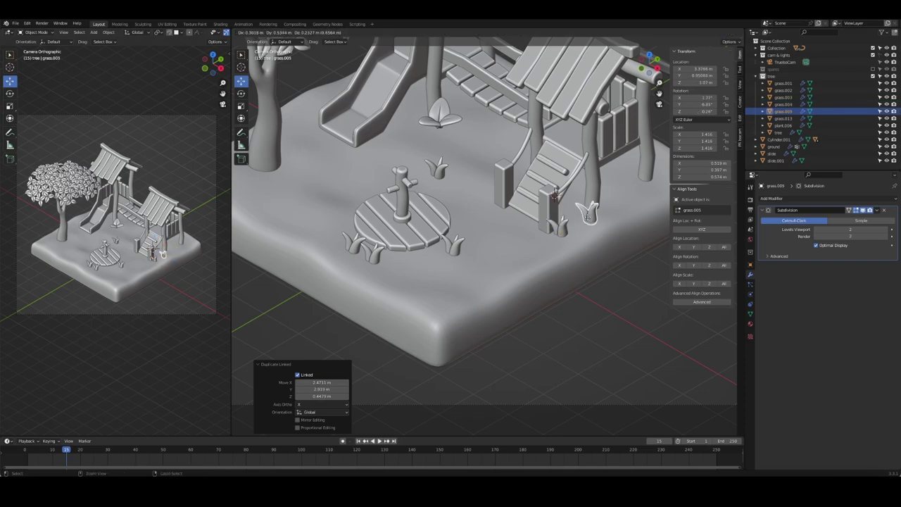
pyautogui.click(641, 199)
pyautogui.hotkey('alt', 'd')
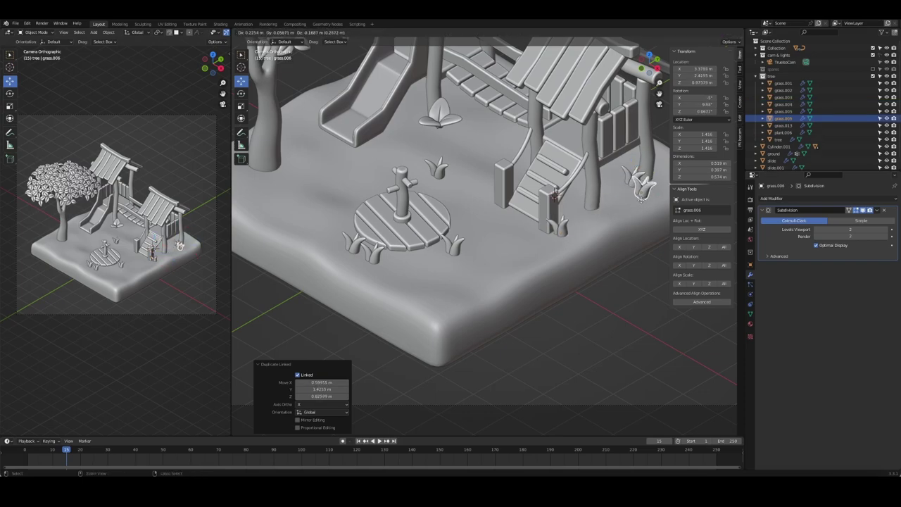
pyautogui.click(611, 195)
# - Set a grass copy's scale to 1, then scale five selected grass clumps together
pyautogui.hotkey('ctrl', 'a')
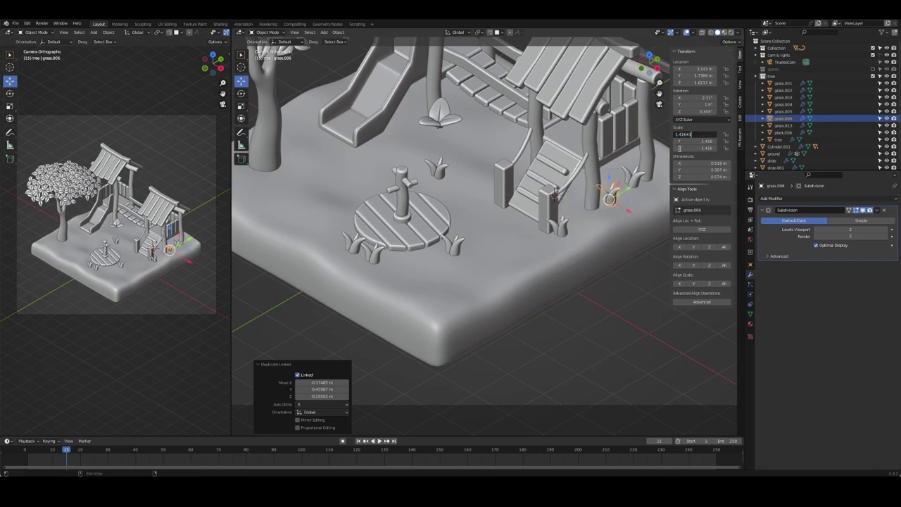
pyautogui.write('1')
pyautogui.press('Return')
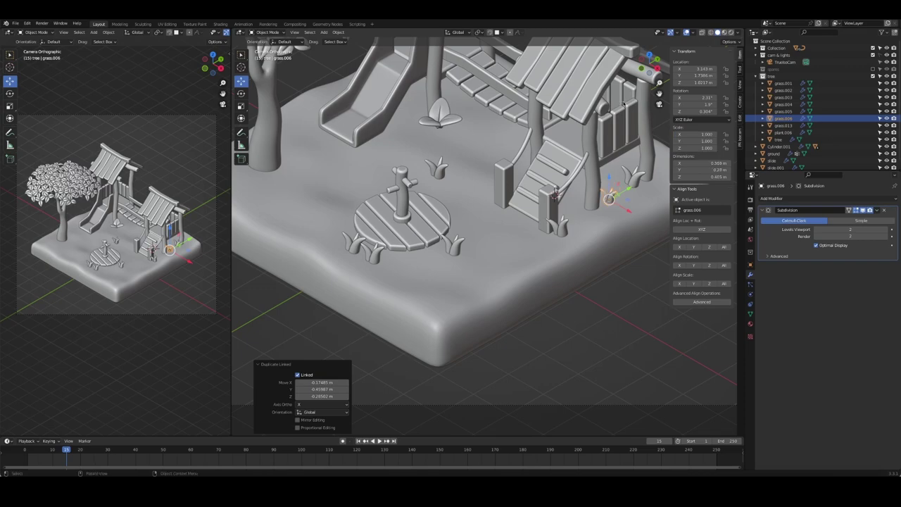
pyautogui.click(634, 177)
pyautogui.keyDown('shift'); pyautogui.click(557, 227); pyautogui.keyUp('shift')
pyautogui.keyDown('shift'); pyautogui.click(454, 243); pyautogui.keyUp('shift')
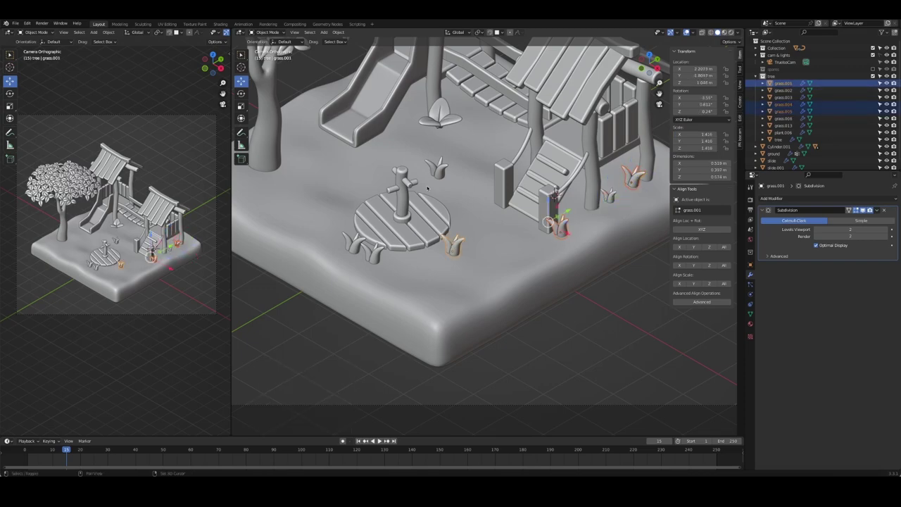
pyautogui.keyDown('shift'); pyautogui.click(437, 168); pyautogui.keyUp('shift')
pyautogui.keyDown('shift'); pyautogui.click(364, 243); pyautogui.keyUp('shift')
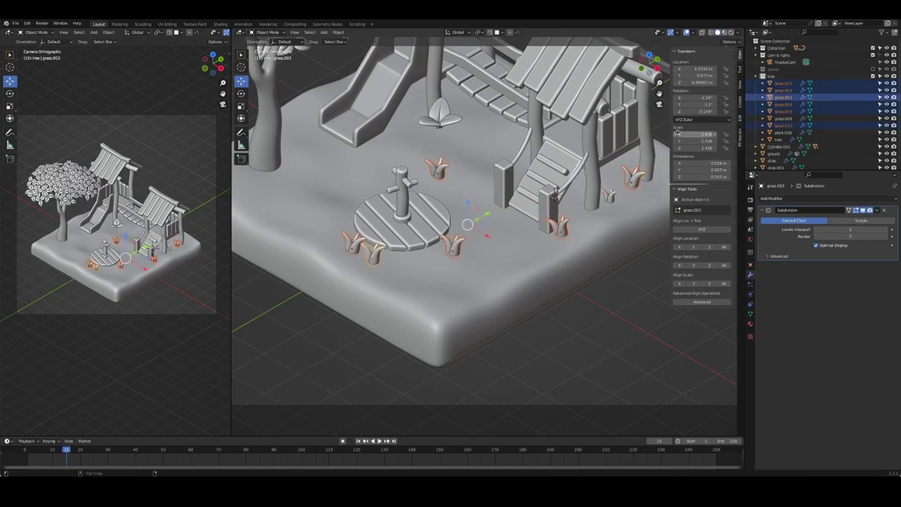
pyautogui.moveTo(678, 133); pyautogui.dragTo(677, 148)
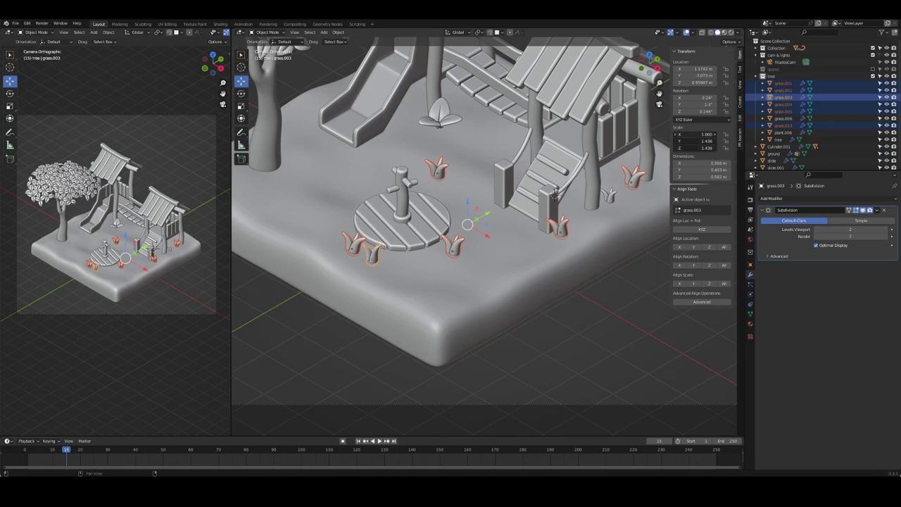
# - Undo the grass scale changes back to an earlier placement
pyautogui.press('Escape')
pyautogui.hotkey('ctrl', 'z')
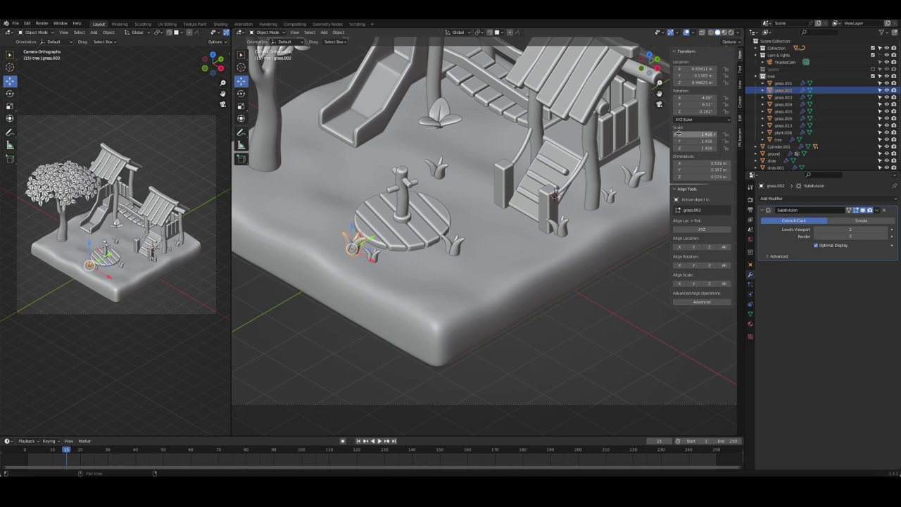
pyautogui.hotkey('ctrl', 'z')
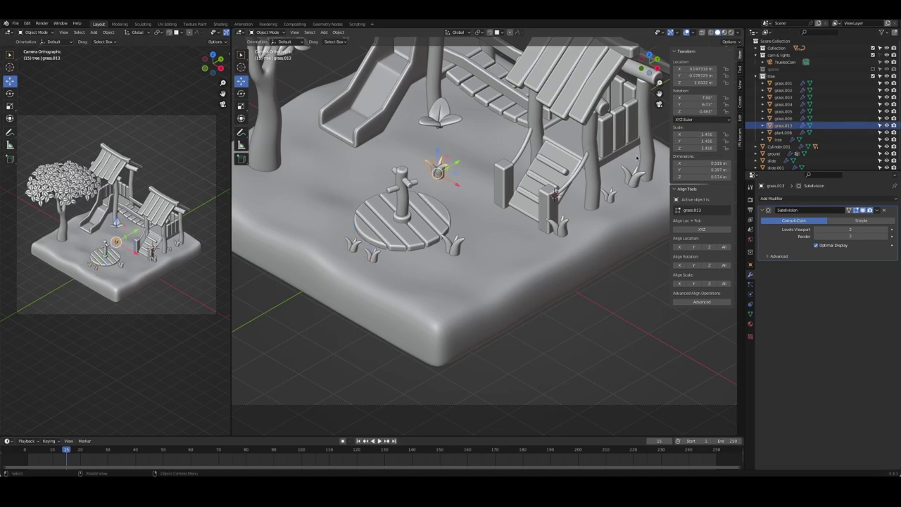
pyautogui.hotkey('ctrl', 'z')
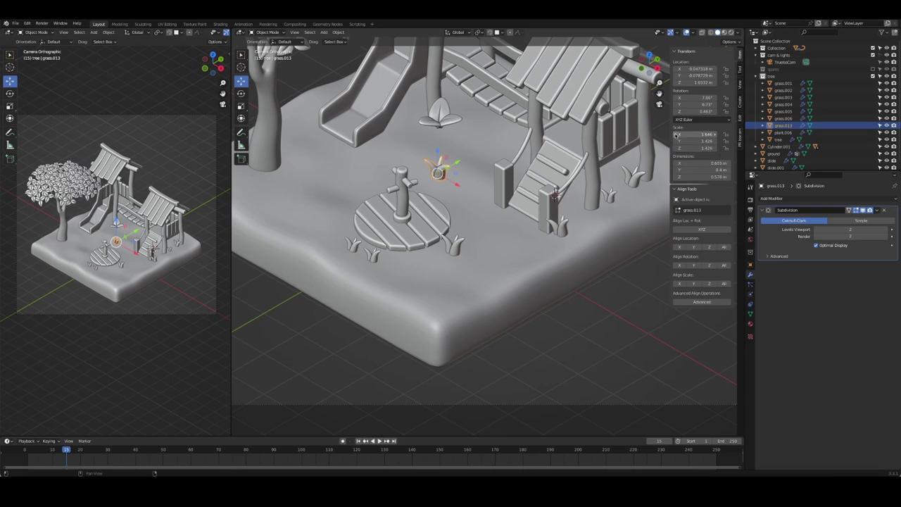
pyautogui.moveTo(682, 137); pyautogui.dragTo(682, 148)
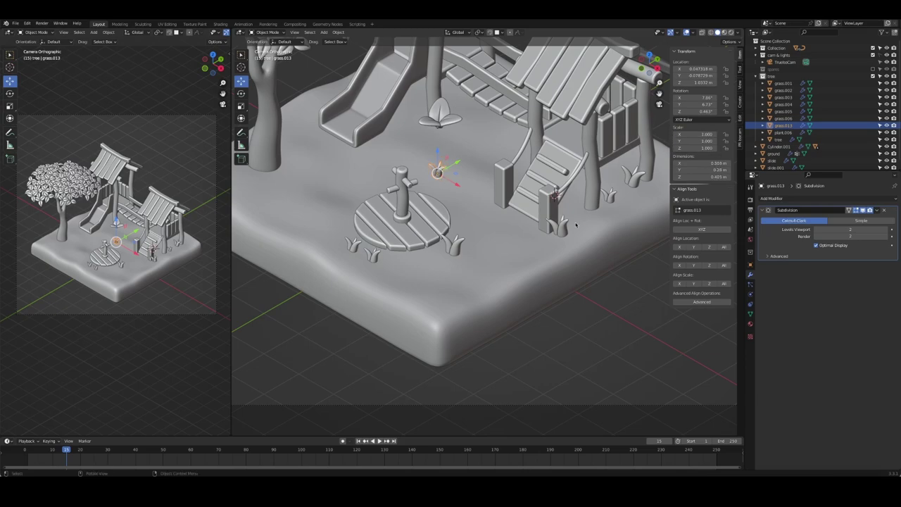
pyautogui.hotkey('ctrl', 'z')
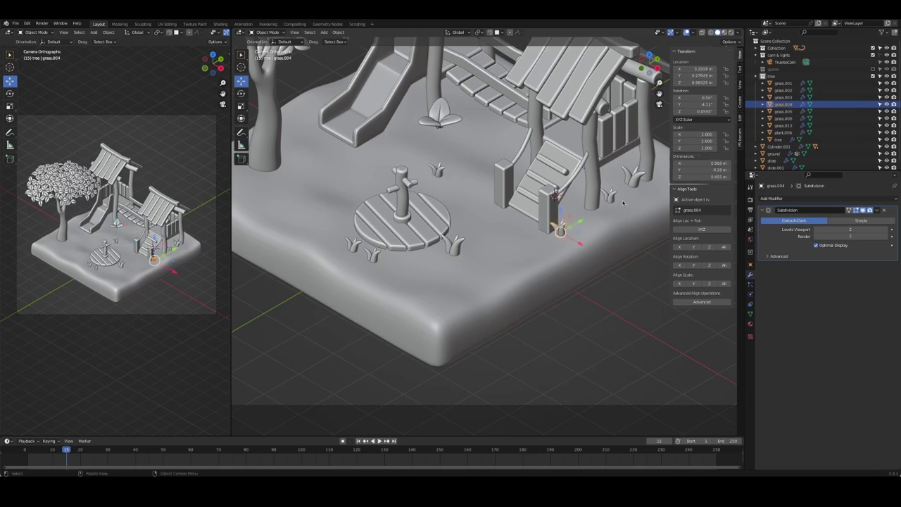
pyautogui.hotkey('ctrl', 'z')
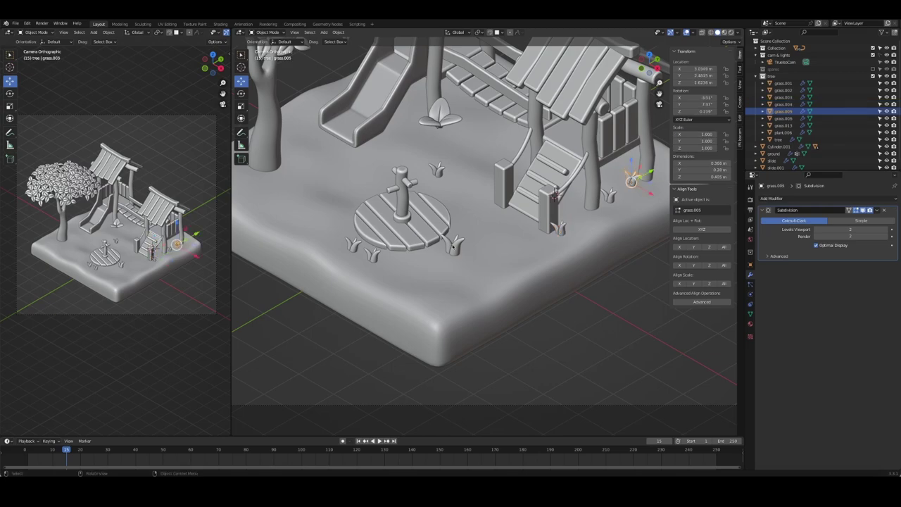
pyautogui.hotkey('ctrl', 'z')
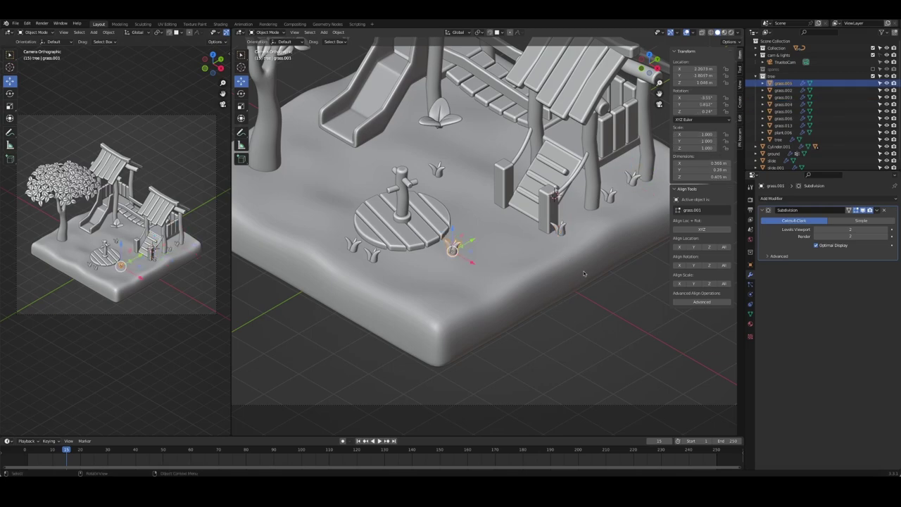
# - Place linked grass tuft copies beside the tree trunk
pyautogui.click(352, 245)
pyautogui.press('g')
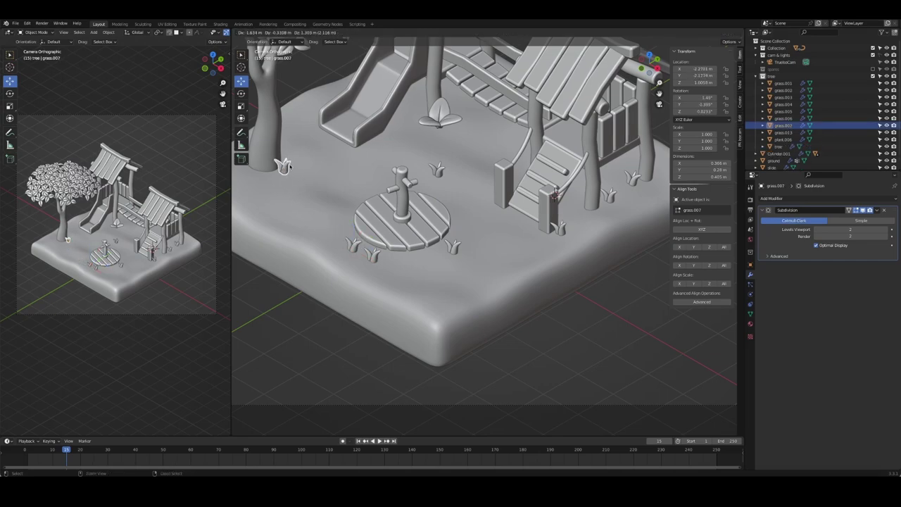
pyautogui.click(288, 165)
pyautogui.hotkey('alt', 'd')
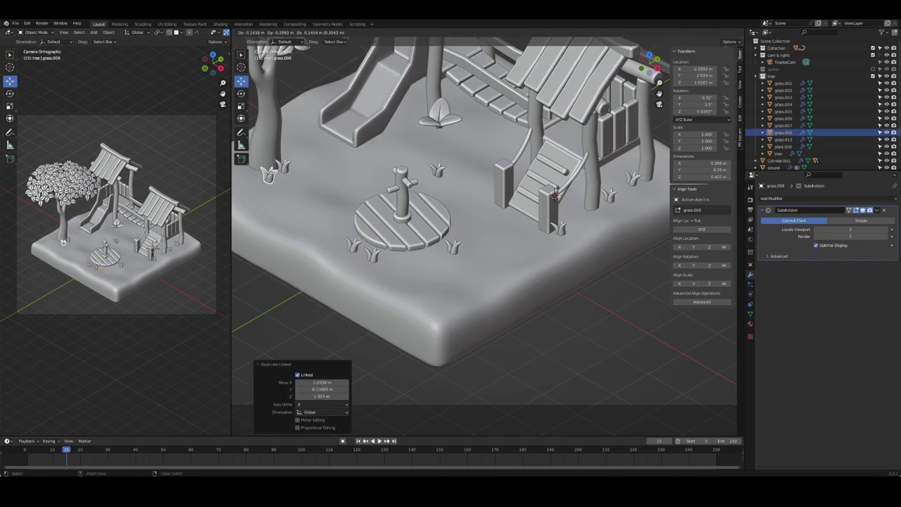
pyautogui.click(253, 173)
pyautogui.hotkey('alt', 'd')
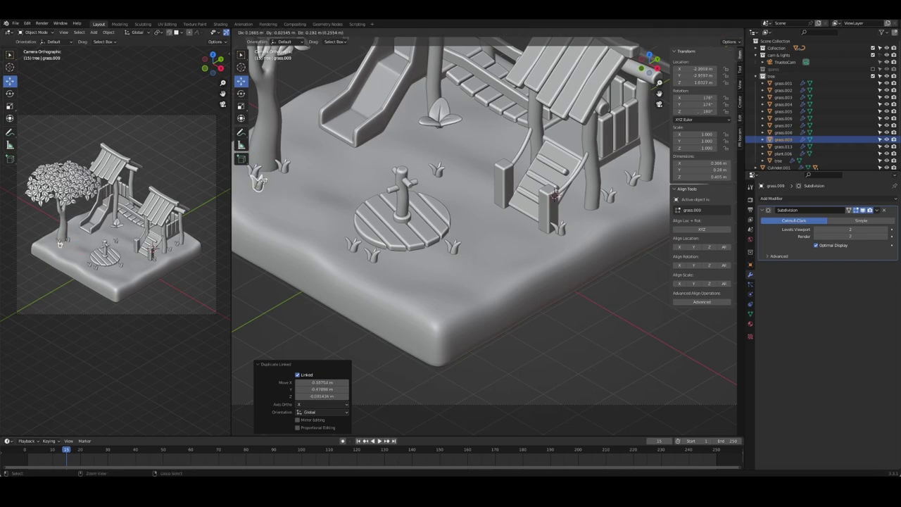
pyautogui.click(259, 181)
pyautogui.keyDown('shift'); pyautogui.moveTo(259, 181); pyautogui.dragTo(312, 266, button='middle'); pyautogui.keyUp('shift')
# - Scatter linked grass tufts around the foot of the slide
pyautogui.hotkey('alt', 'd')
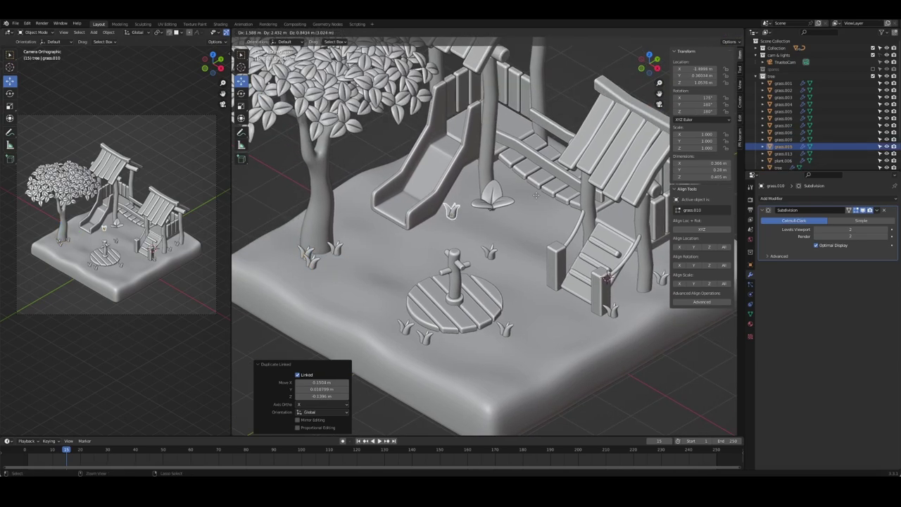
pyautogui.click(475, 211)
pyautogui.hotkey('alt', 'd')
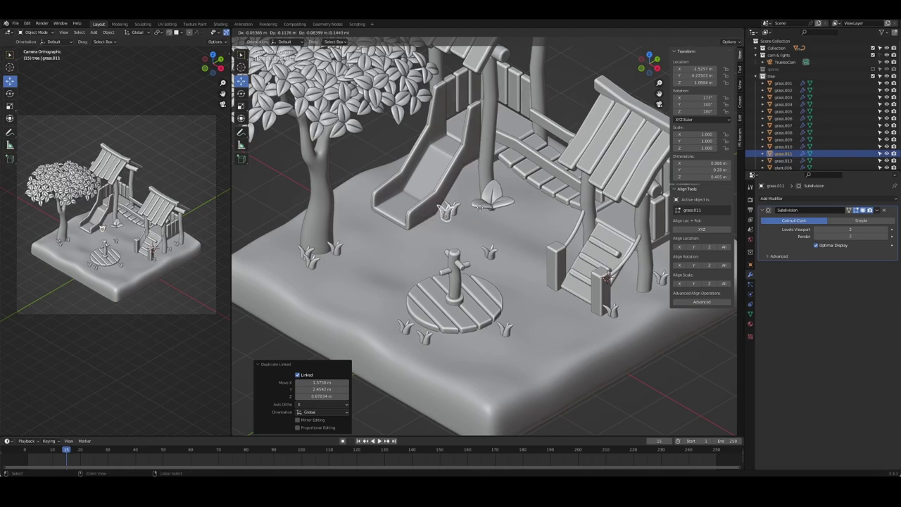
pyautogui.click(479, 207)
pyautogui.hotkey('alt', 'd')
pyautogui.click(478, 215)
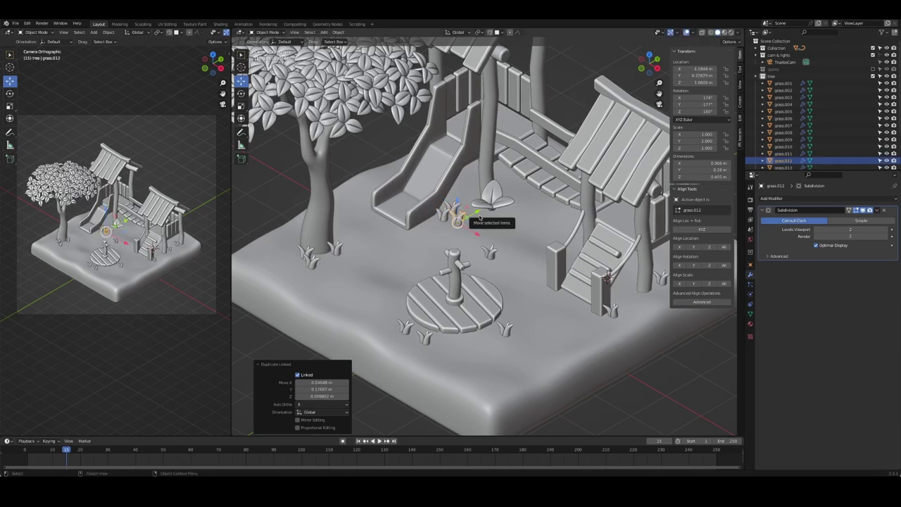
pyautogui.hotkey('alt', 'd')
pyautogui.click(362, 186)
pyautogui.hotkey('alt', 'd')
pyautogui.click(370, 184)
pyautogui.hotkey('alt', 'd')
pyautogui.click(372, 172)
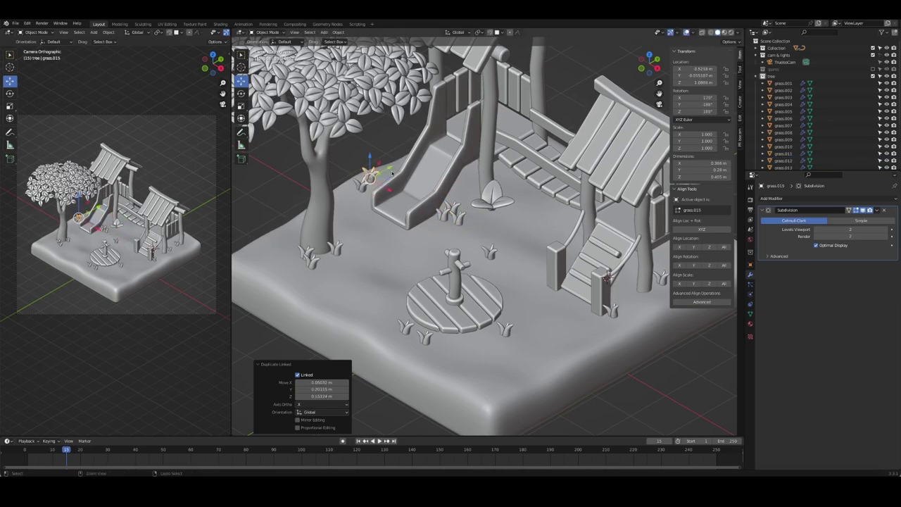
pyautogui.hotkey('alt', 'd')
pyautogui.click(359, 203)
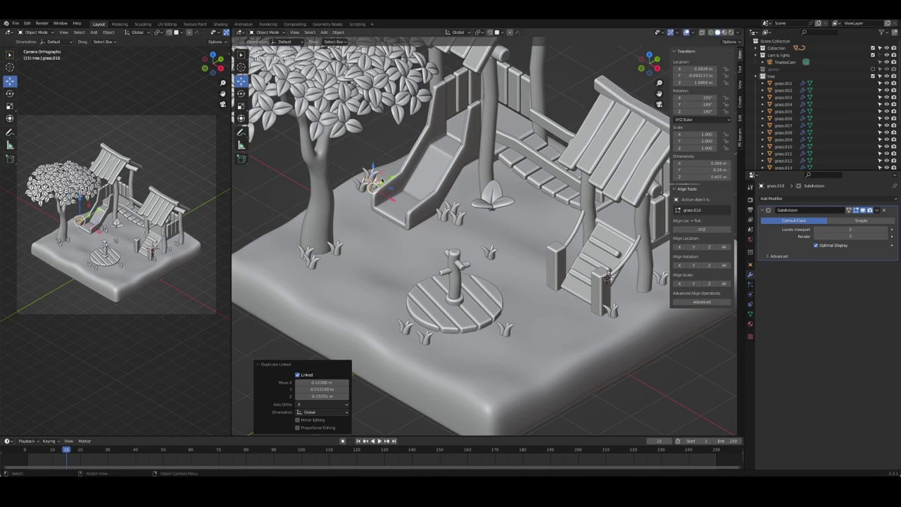
# - Cluster more grass tufts at the tree base, rotate the last, and view through camera
pyautogui.hotkey('alt', 'd')
pyautogui.click(290, 224)
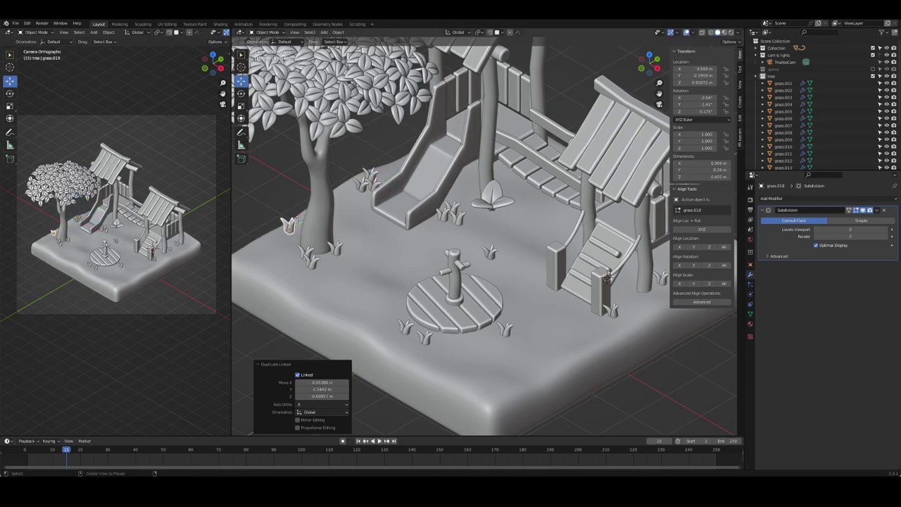
pyautogui.hotkey('alt', 'd')
pyautogui.click(294, 235)
pyautogui.hotkey('alt', 'd')
pyautogui.click(268, 251)
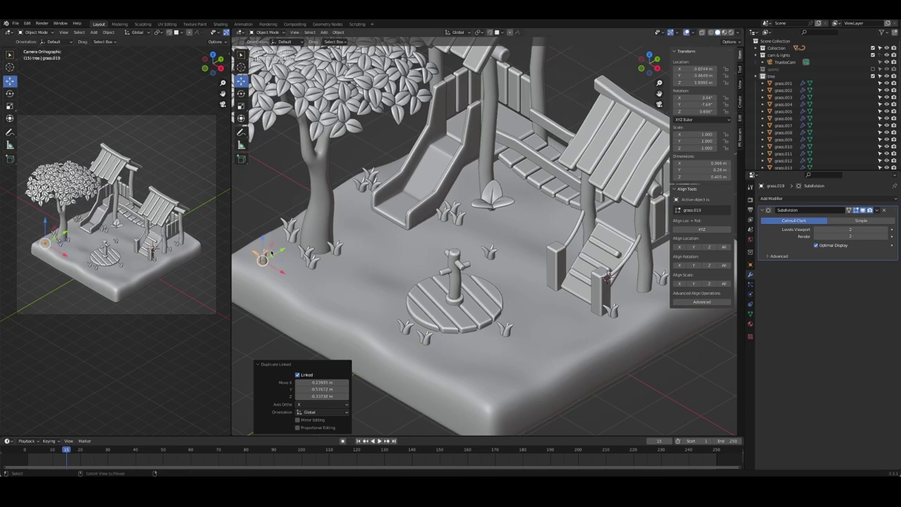
pyautogui.hotkey('alt', 'd')
pyautogui.click(277, 246)
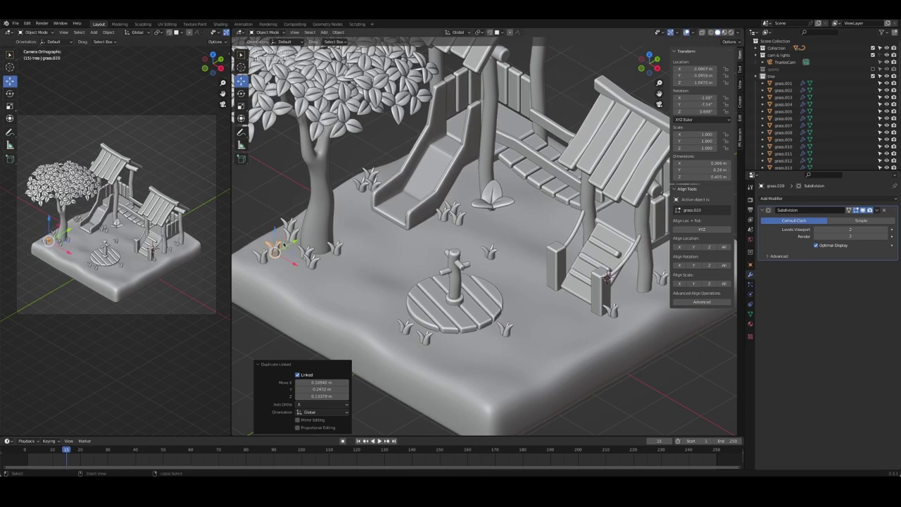
pyautogui.press('g')
pyautogui.click(285, 255)
pyautogui.press('r')
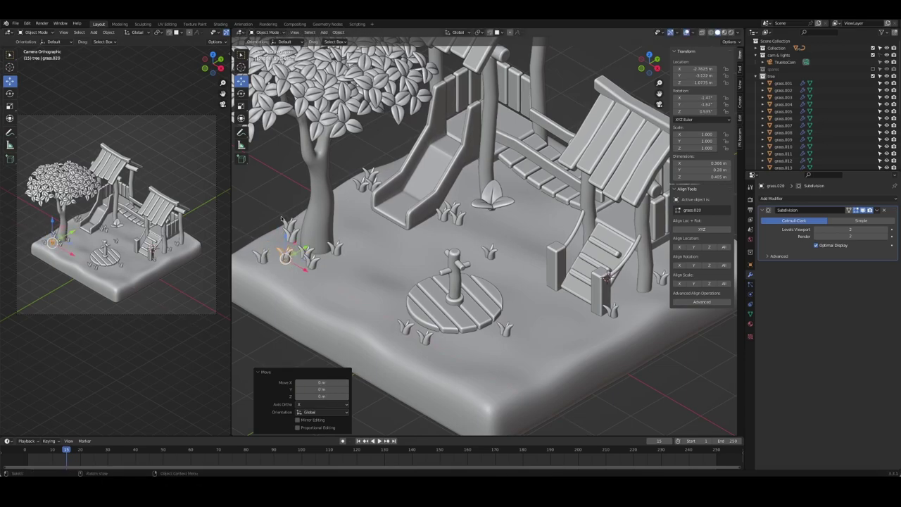
pyautogui.click(284, 255)
pyautogui.hotkey('alt', 'a')
pyautogui.press('KP_0')
# - Move the small plant beside the tree, shrink it to about three quarters, and apply scale
pyautogui.click(490, 213)
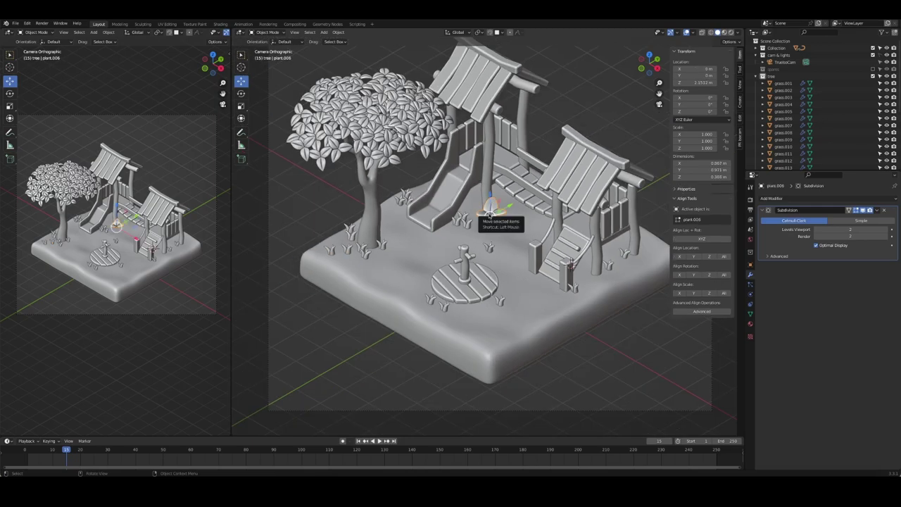
pyautogui.press('s')
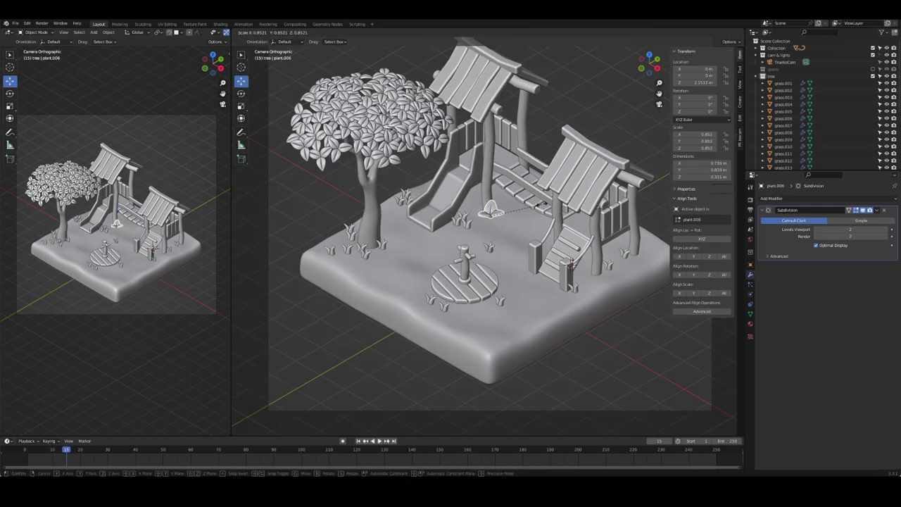
pyautogui.press('Escape')
pyautogui.press('g')
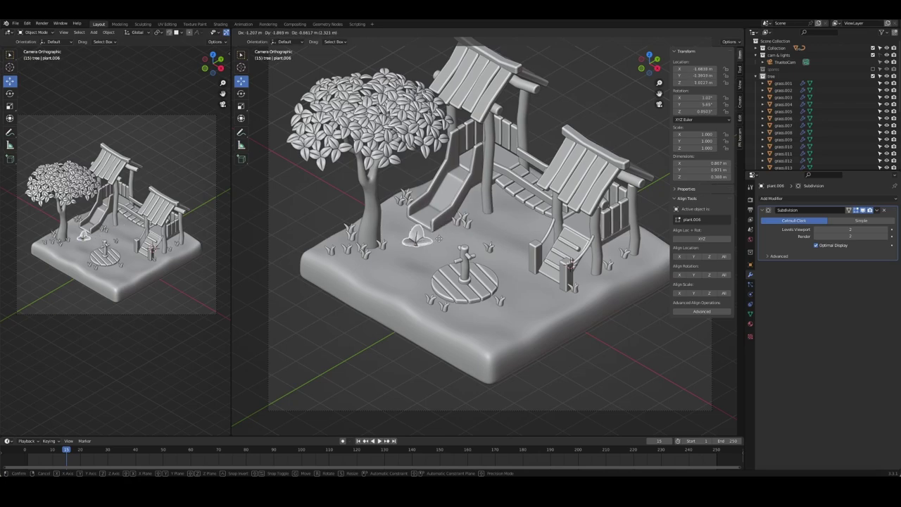
pyautogui.click(410, 223)
pyautogui.press('a')
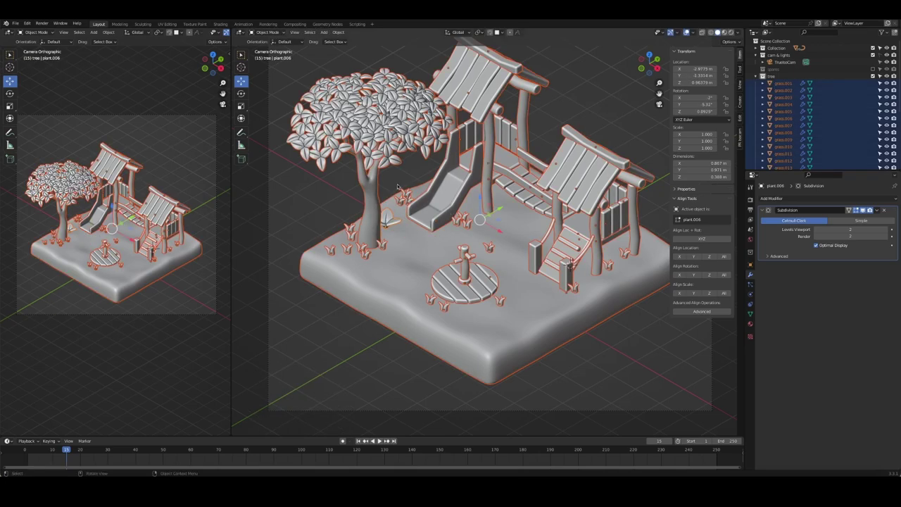
pyautogui.hotkey('alt', 'a')
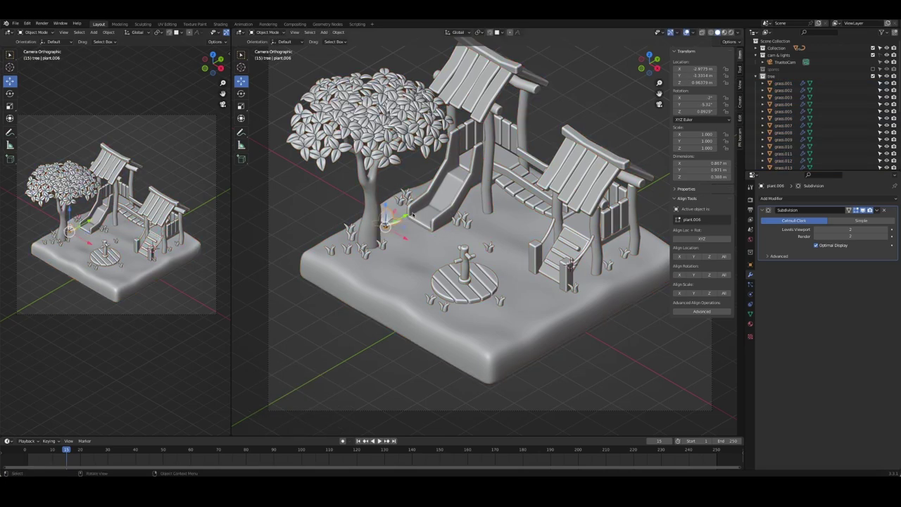
pyautogui.press('s')
pyautogui.click(404, 218)
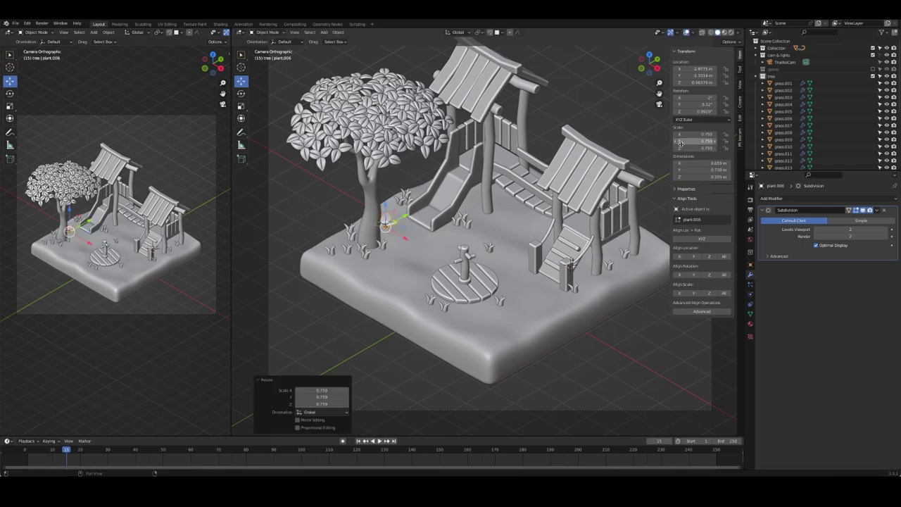
pyautogui.hotkey('ctrl', 'a')
pyautogui.click(375, 215)
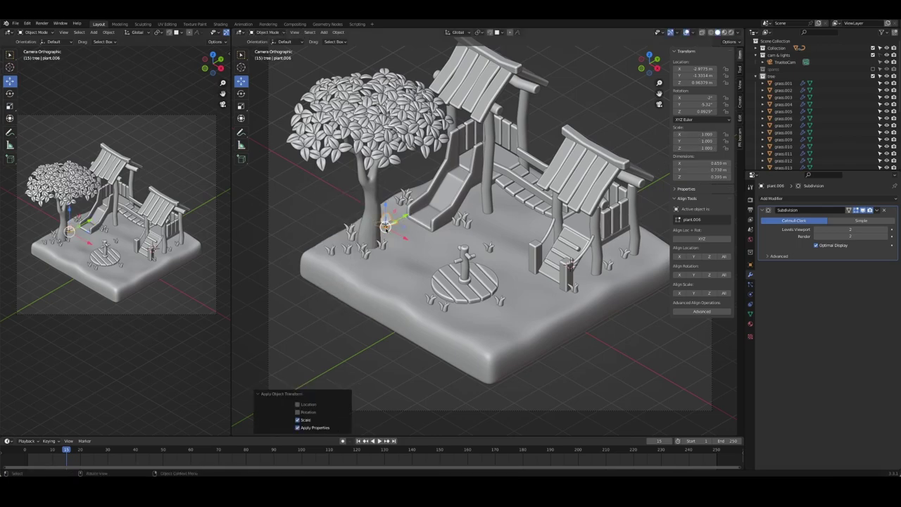
pyautogui.press('g')
pyautogui.click(387, 223)
# - Place linked plant copies by the tree, front-right edge, stairs and slide
pyautogui.hotkey('alt', 'd')
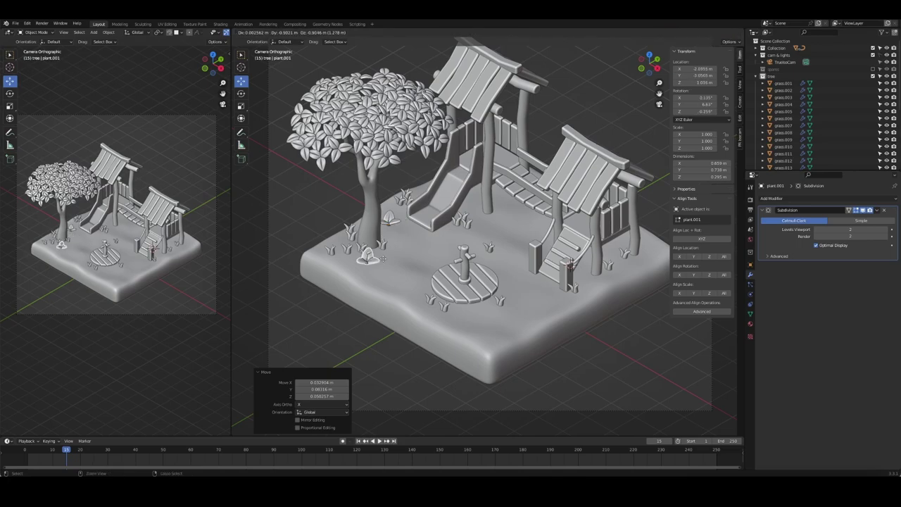
pyautogui.click(356, 262)
pyautogui.hotkey('alt', 'd')
pyautogui.click(360, 236)
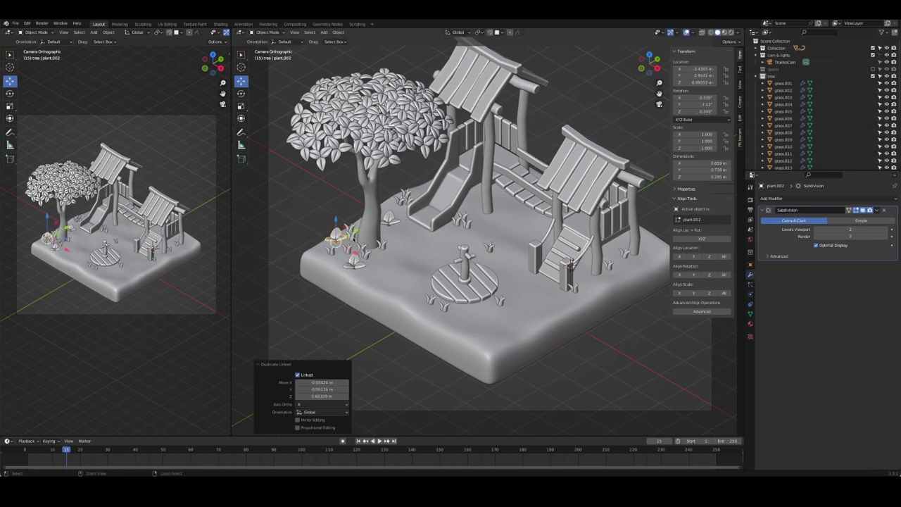
pyautogui.hotkey('alt', 'd')
pyautogui.click(533, 331)
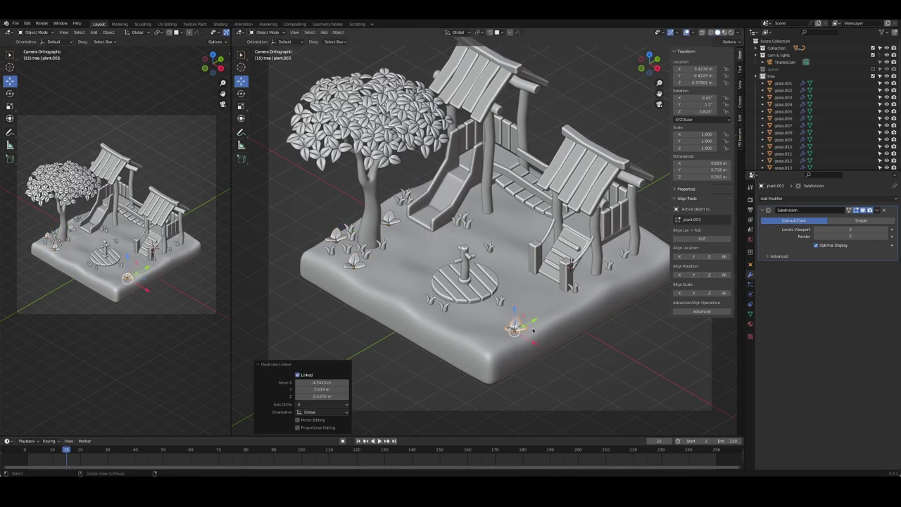
pyautogui.hotkey('alt', 'd')
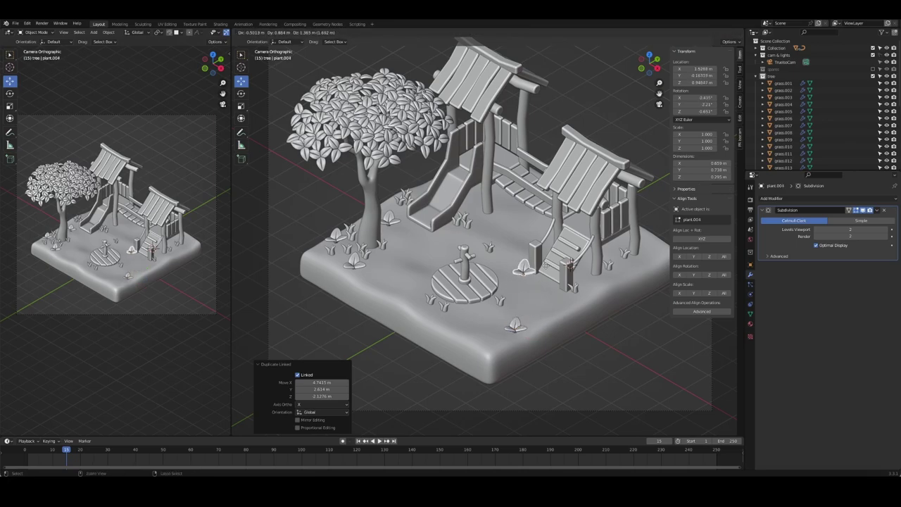
pyautogui.click(542, 269)
pyautogui.hotkey('alt', 'd')
pyautogui.click(516, 234)
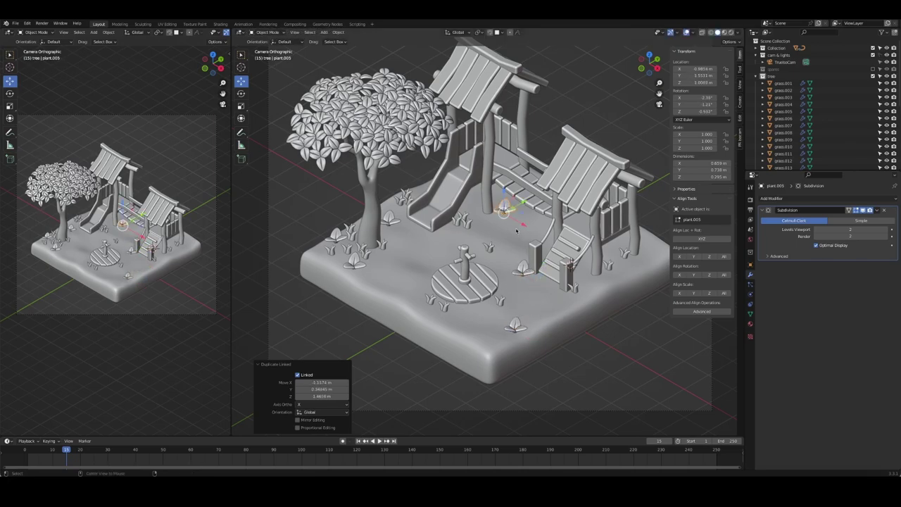
pyautogui.hotkey('alt', 'd')
pyautogui.click(508, 236)
pyautogui.hotkey('alt', 'd')
pyautogui.click(531, 240)
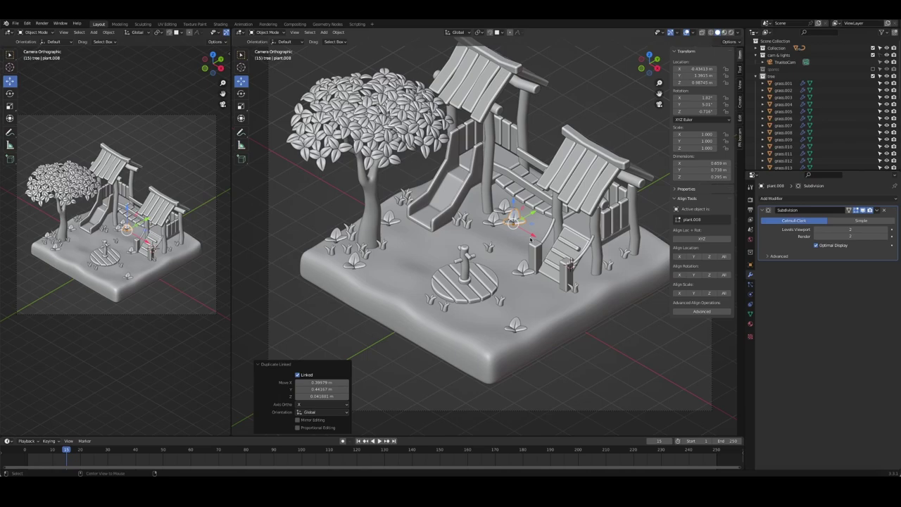
pyautogui.hotkey('alt', 'd')
pyautogui.click(662, 253)
# - Add linked plant copies near the front of the platform
pyautogui.scroll(-5, 613, 264)
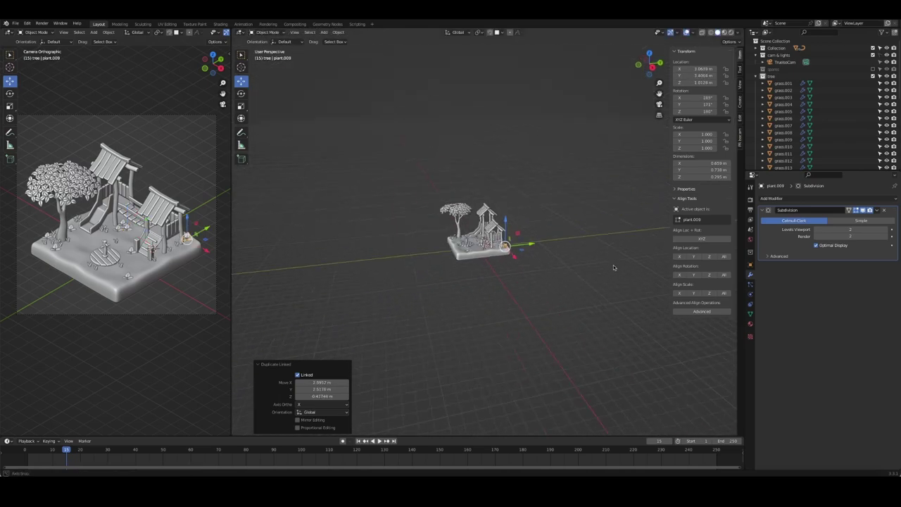
pyautogui.scroll(5, 614, 265)
pyautogui.moveTo(614, 265); pyautogui.dragTo(414, 282, button='middle')
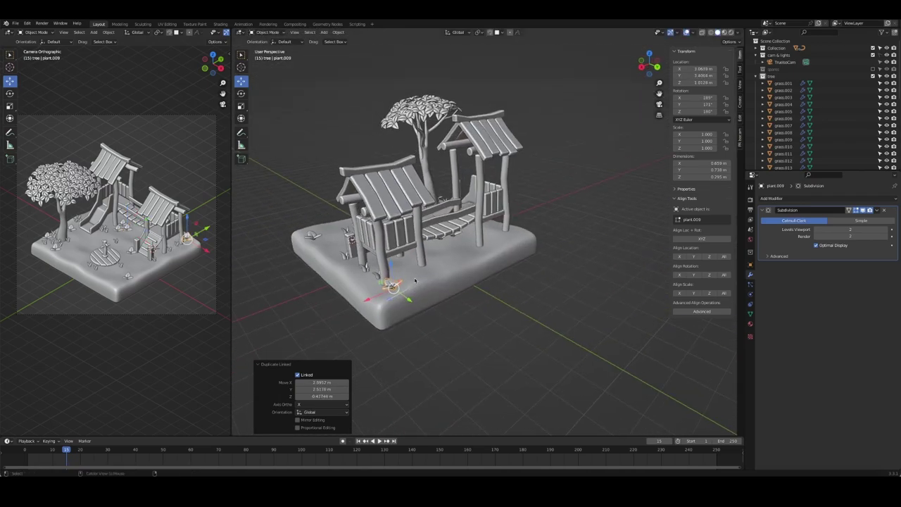
pyautogui.hotkey('alt', 'd')
pyautogui.click(394, 283)
pyautogui.hotkey('alt', 'd')
pyautogui.click(458, 268)
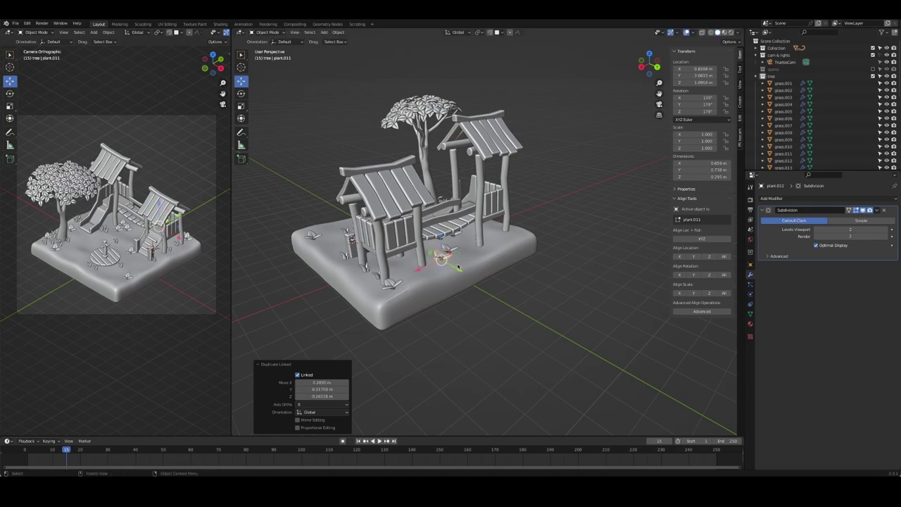
pyautogui.moveTo(459, 267); pyautogui.dragTo(472, 261, button='middle')
pyautogui.scroll(-4, 472, 261)
pyautogui.scroll(4, 476, 258)
pyautogui.scroll(4, 480, 255)
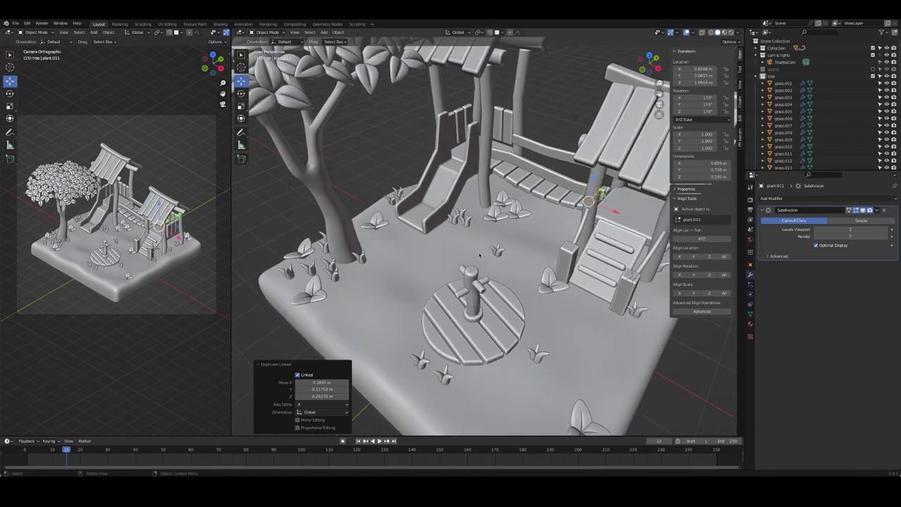
# - Place four linked grass clump copies near the round table, then check the camera view
pyautogui.click(360, 257)
pyautogui.hotkey('alt', 'd')
pyautogui.click(387, 286)
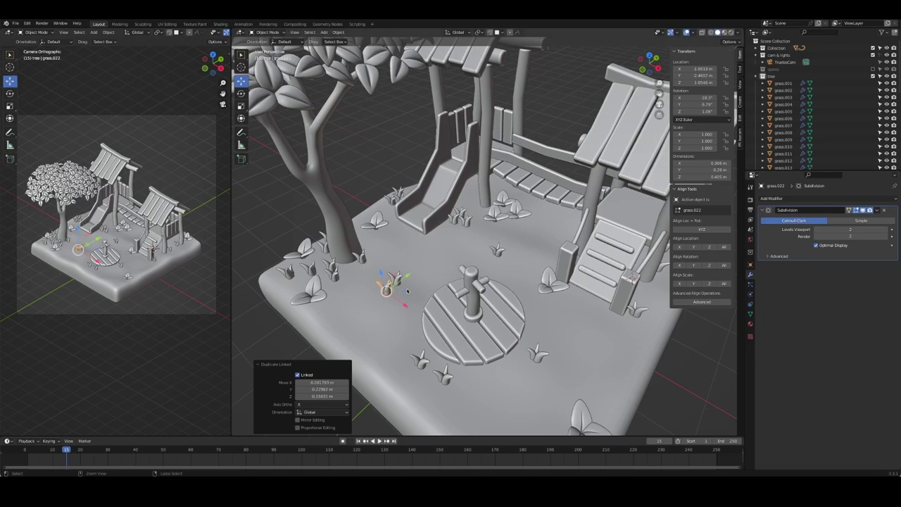
pyautogui.hotkey('alt', 'd')
pyautogui.click(420, 284)
pyautogui.hotkey('alt', 'd')
pyautogui.click(434, 269)
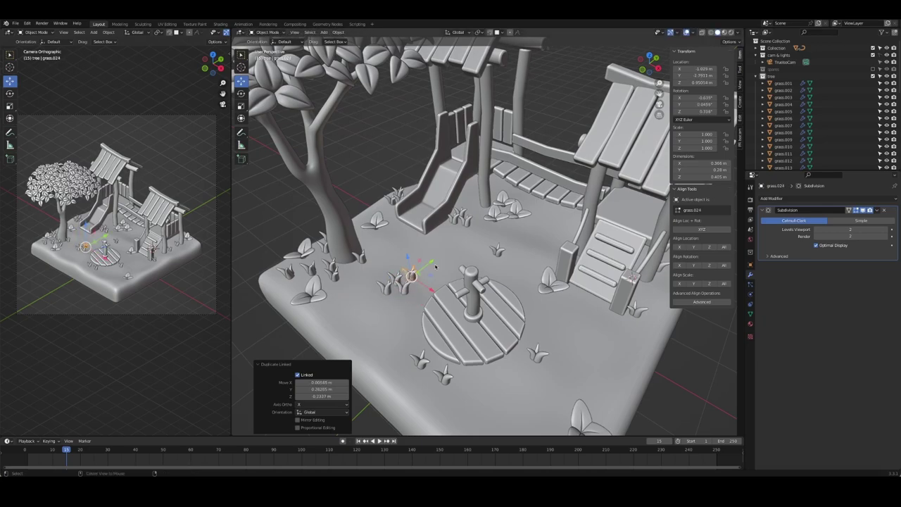
pyautogui.hotkey('alt', 'd')
pyautogui.click(423, 300)
pyautogui.moveTo(423, 299); pyautogui.dragTo(276, 282, button='middle')
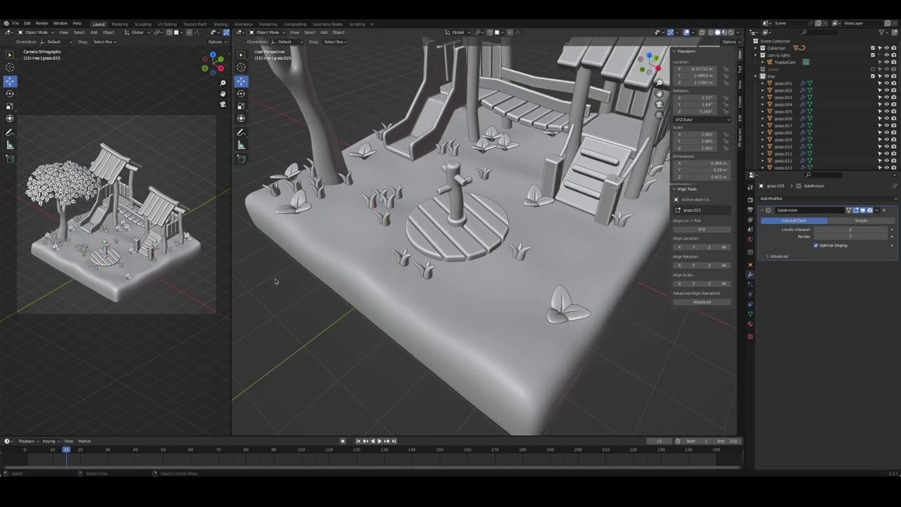
pyautogui.press('KP_0')
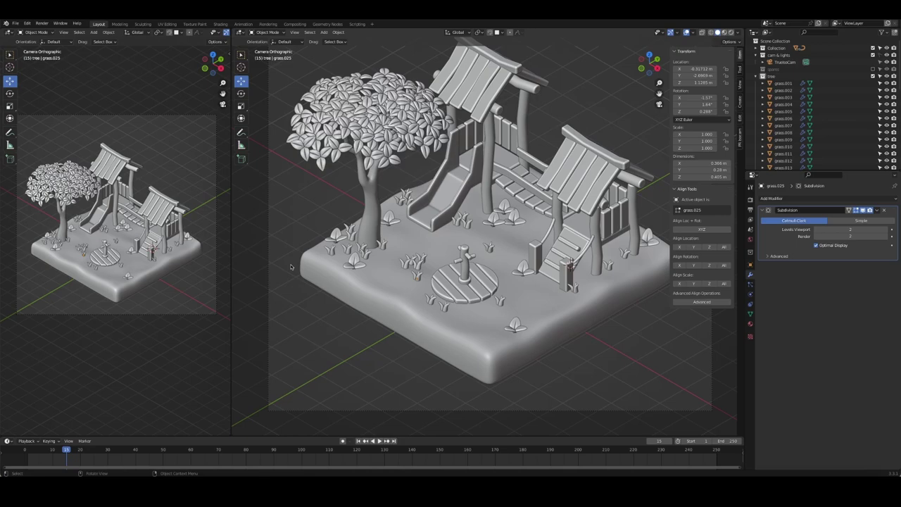
# - Give the ground base smooth shading and subdivision level 3
pyautogui.click(558, 313)
pyautogui.rightClick(557, 314)
pyautogui.click(555, 315)
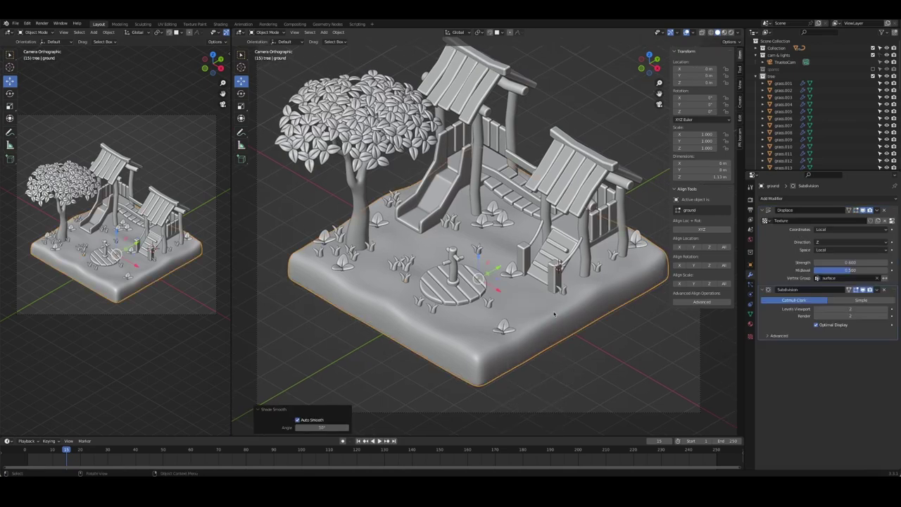
pyautogui.hotkey('ctrl', '3')
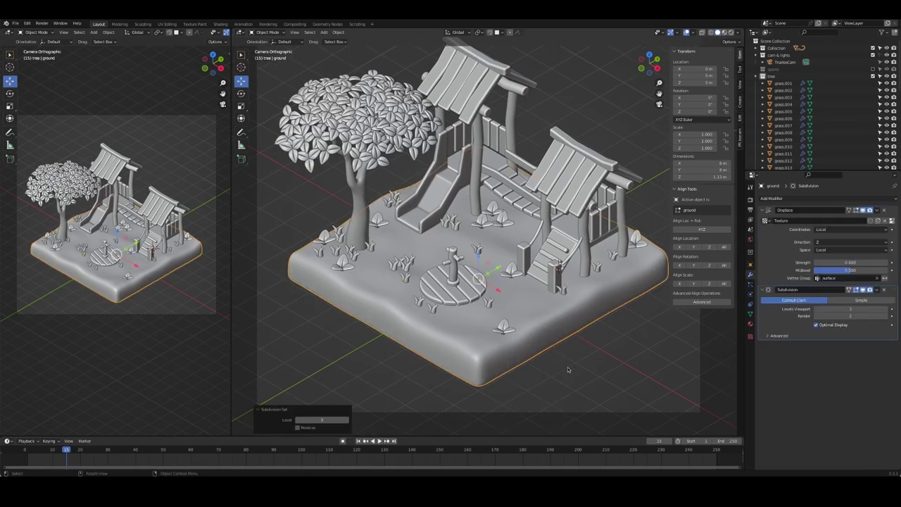
pyautogui.click(568, 367)
# - Duplicate a plant and set it down beside the round table
pyautogui.click(633, 248)
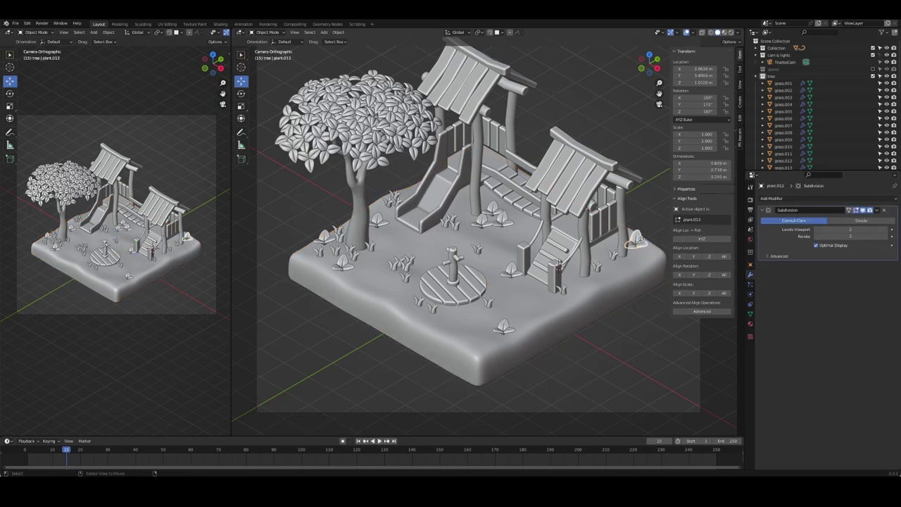
pyautogui.hotkey('shift', 'd')
pyautogui.click(604, 248)
pyautogui.press('g')
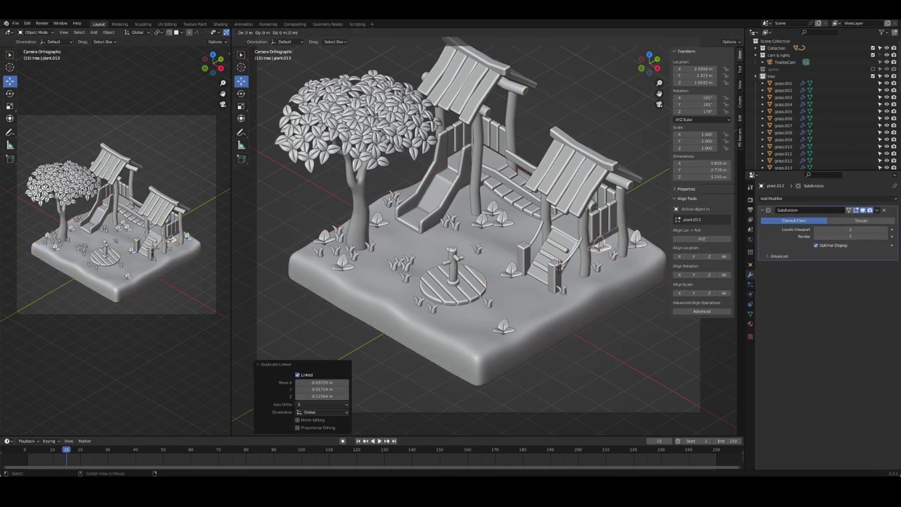
pyautogui.click(567, 274)
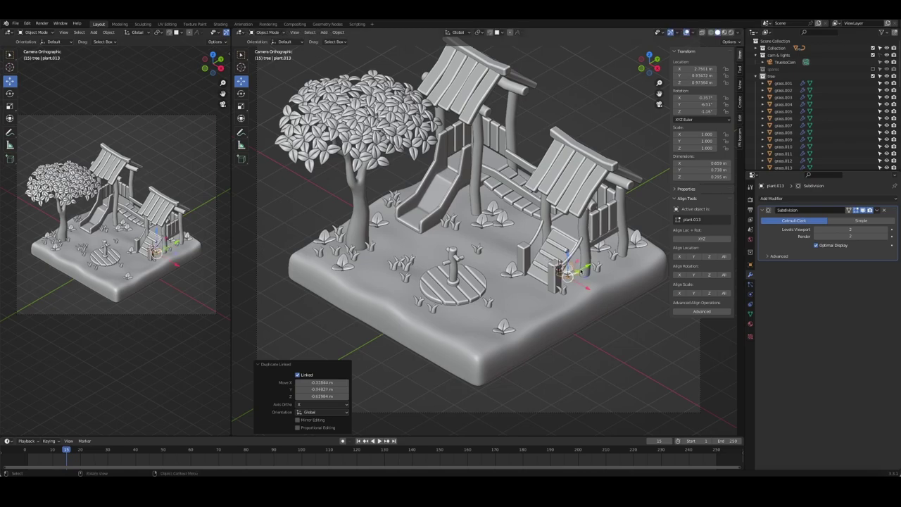
pyautogui.press('g')
pyautogui.click(468, 316)
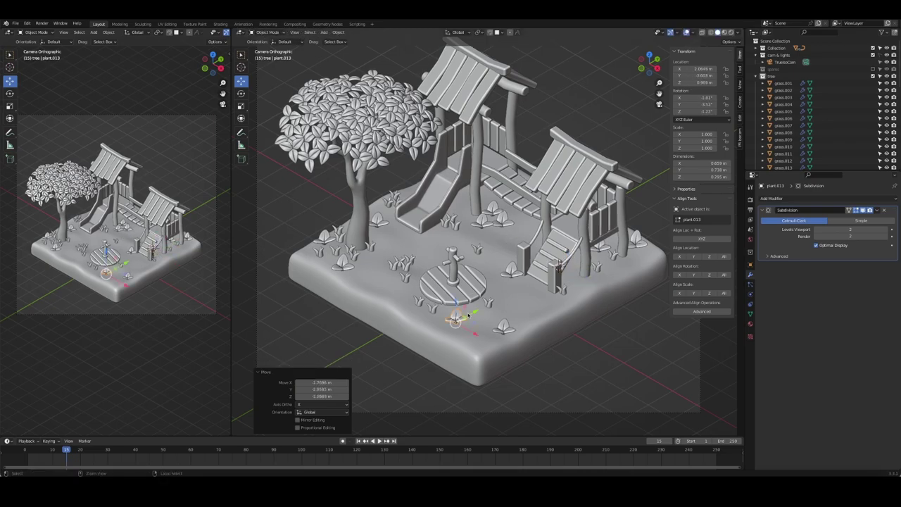
# - Add linked plant copies near the table and slide, shifting one 0.226 m along X
pyautogui.hotkey('alt', 'd')
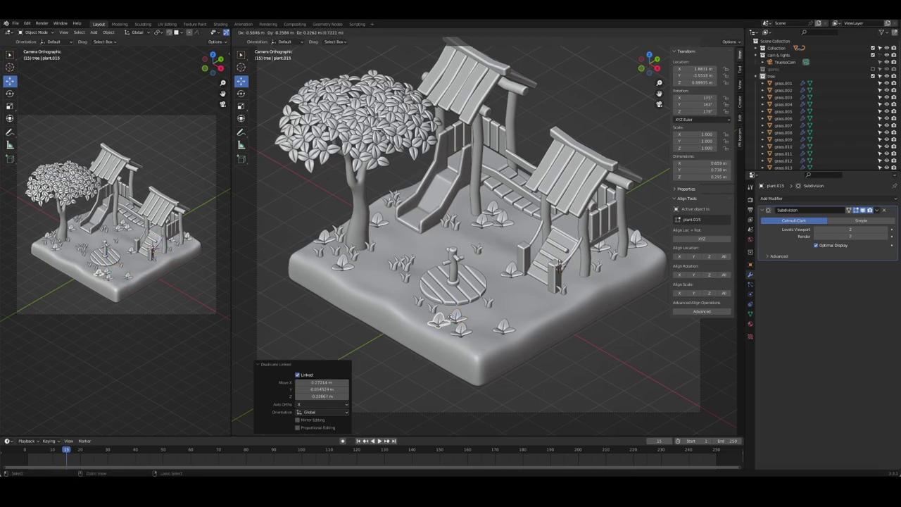
pyautogui.click(459, 291)
pyautogui.hotkey('alt', 'd')
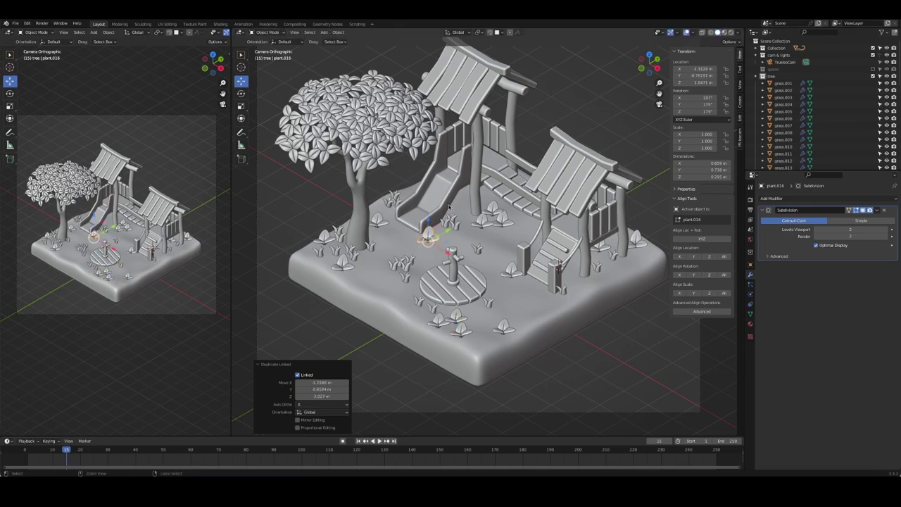
pyautogui.click(430, 236)
pyautogui.hotkey('alt', 'd')
pyautogui.click(434, 159)
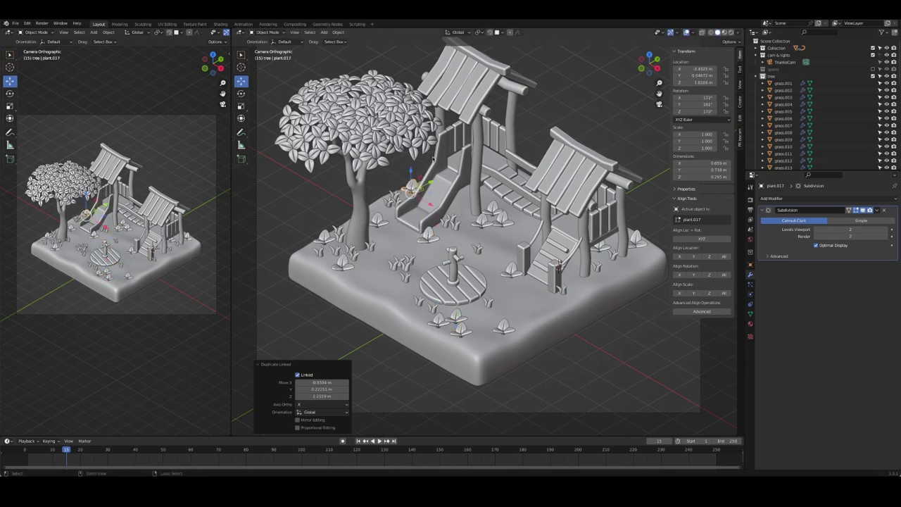
pyautogui.hotkey('alt', 'd')
pyautogui.click(477, 210)
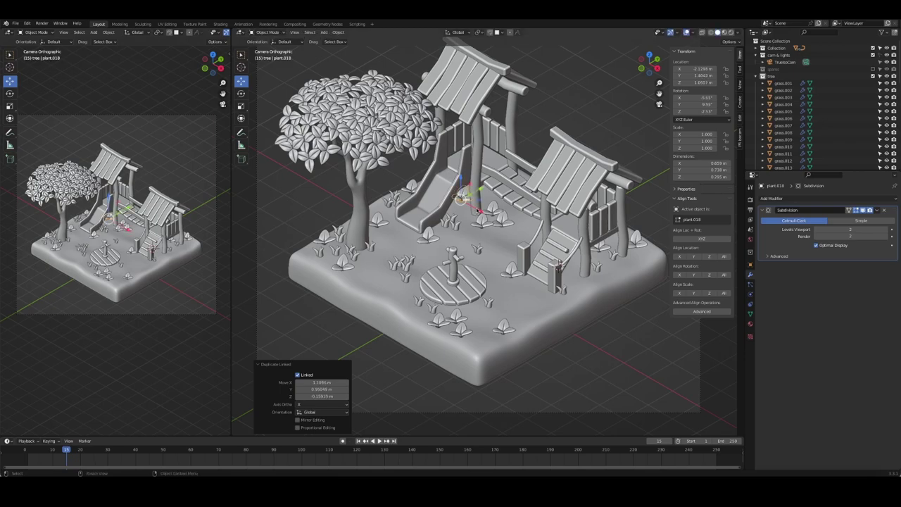
pyautogui.moveTo(479, 204); pyautogui.dragTo(507, 210)
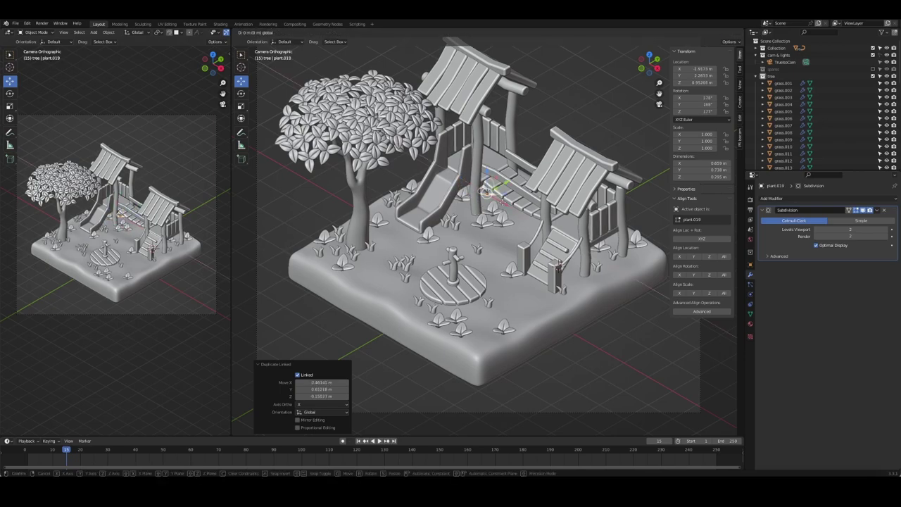
pyautogui.click(577, 271)
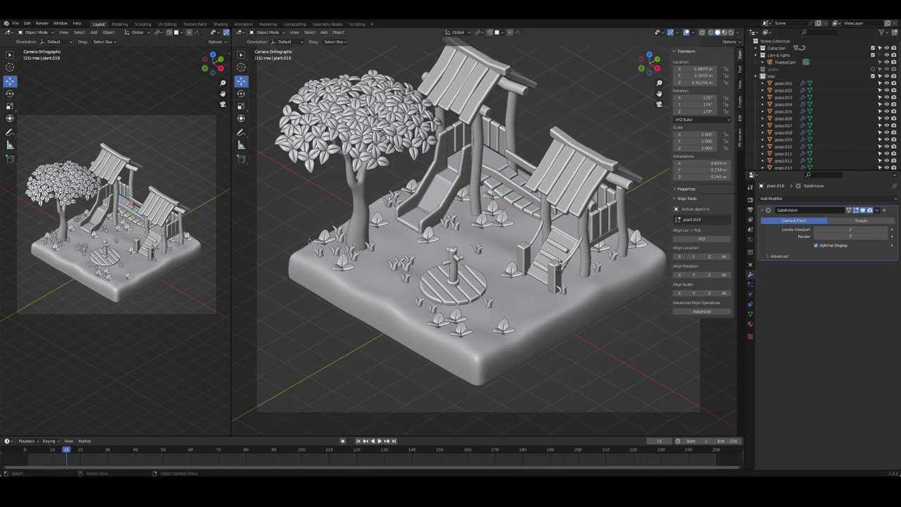
pyautogui.hotkey('alt', 'a')
pyautogui.scroll(2, 563, 281)
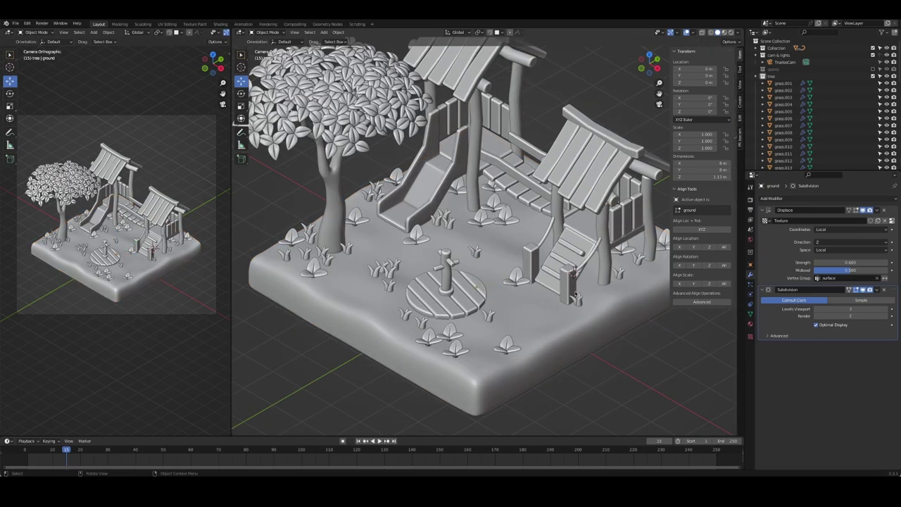
# - Place four linked grass clump copies around the right-hand stairs
pyautogui.keyDown('shift'); pyautogui.moveTo(540, 285); pyautogui.dragTo(483, 250, button='middle'); pyautogui.keyUp('shift')
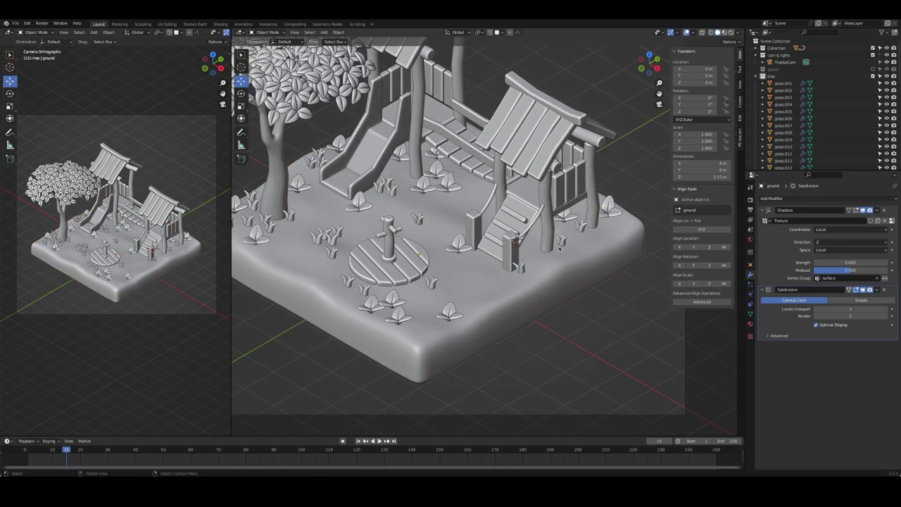
pyautogui.click(520, 266)
pyautogui.hotkey('alt', 'd')
pyautogui.click(543, 255)
pyautogui.hotkey('alt', 'd')
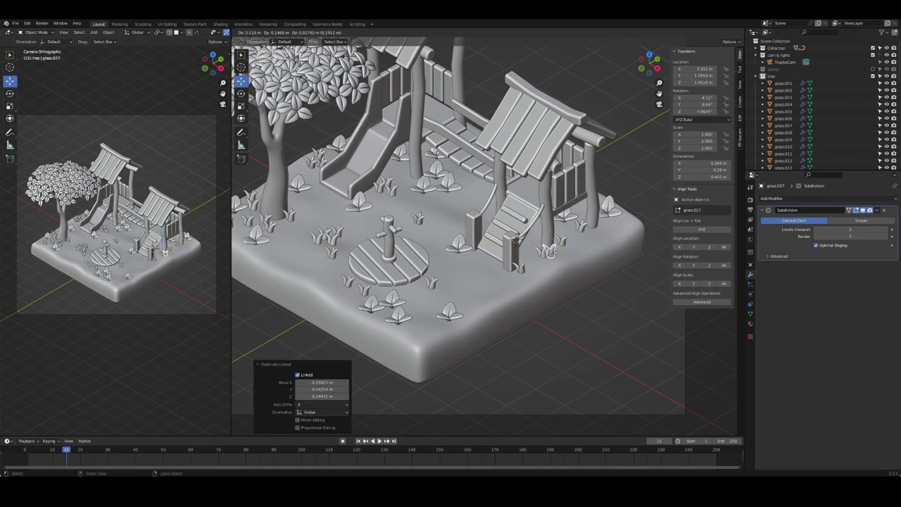
pyautogui.click(553, 251)
pyautogui.hotkey('alt', 'd')
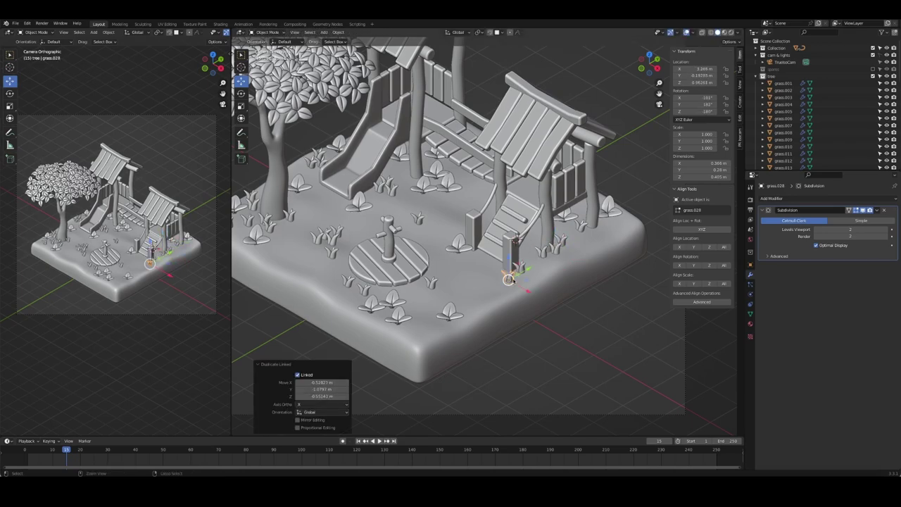
pyautogui.click(510, 272)
pyautogui.hotkey('alt', 'd')
pyautogui.click(466, 253)
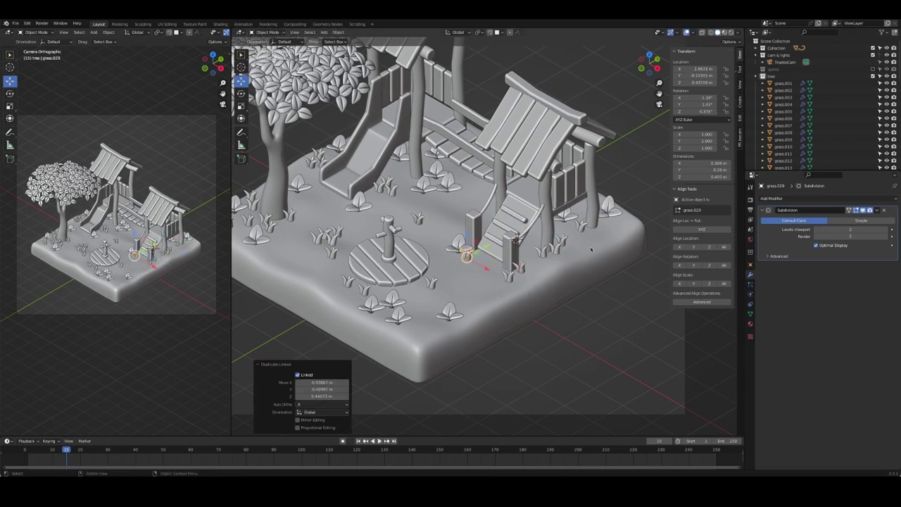
# - Add two more grass clumps along the base's right edge
pyautogui.hotkey('alt', 'd')
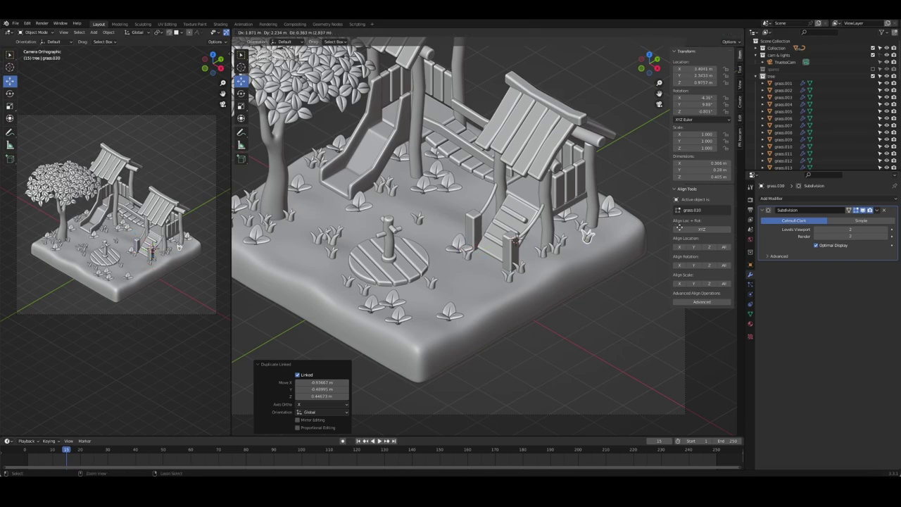
pyautogui.click(585, 241)
pyautogui.press('g')
pyautogui.click(597, 231)
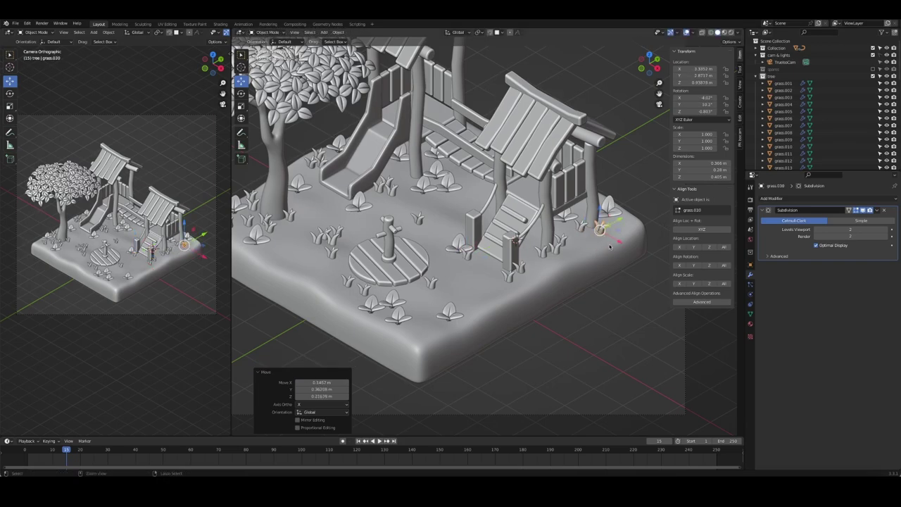
pyautogui.hotkey('alt', 'd')
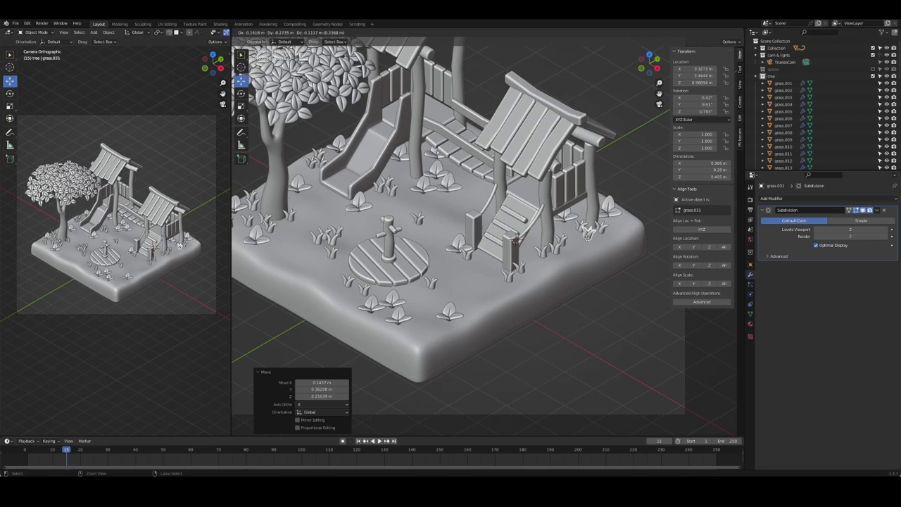
pyautogui.click(590, 236)
# - Select two grass clumps left of the table and show proportional-editing falloff options
pyautogui.click(316, 238)
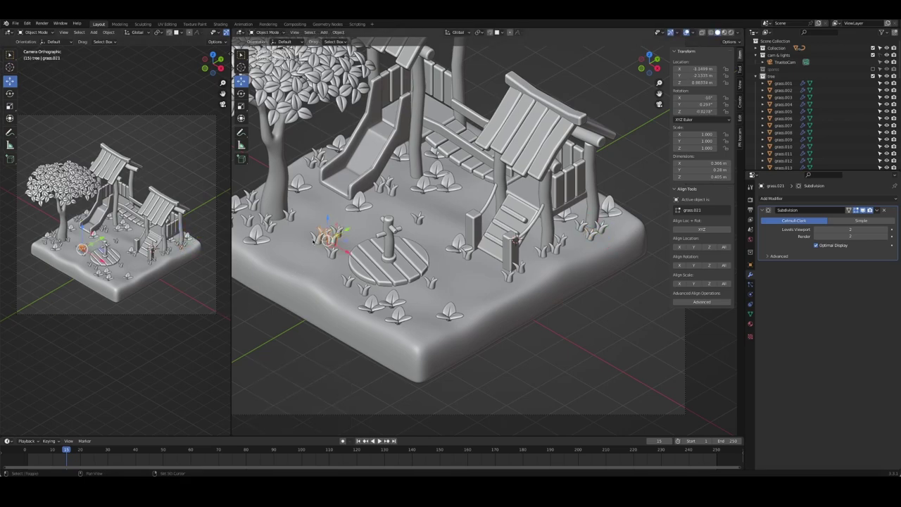
pyautogui.click(333, 253)
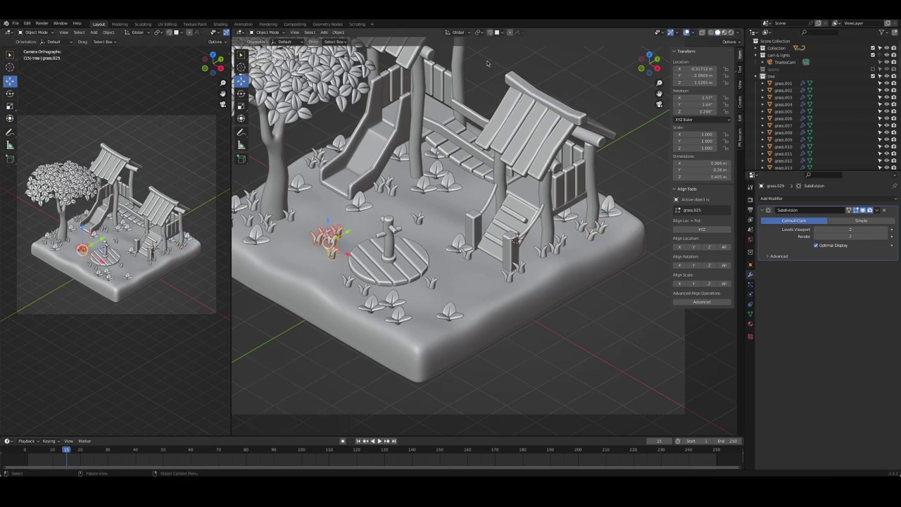
pyautogui.click(518, 32)
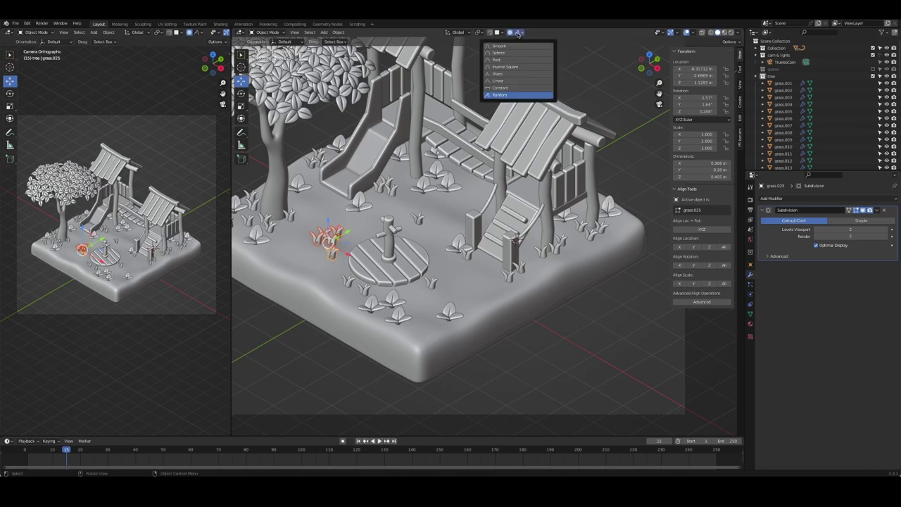
# - From a top view, select the whole run of grass and plant objects in the Outliner
pyautogui.press('KP_7')
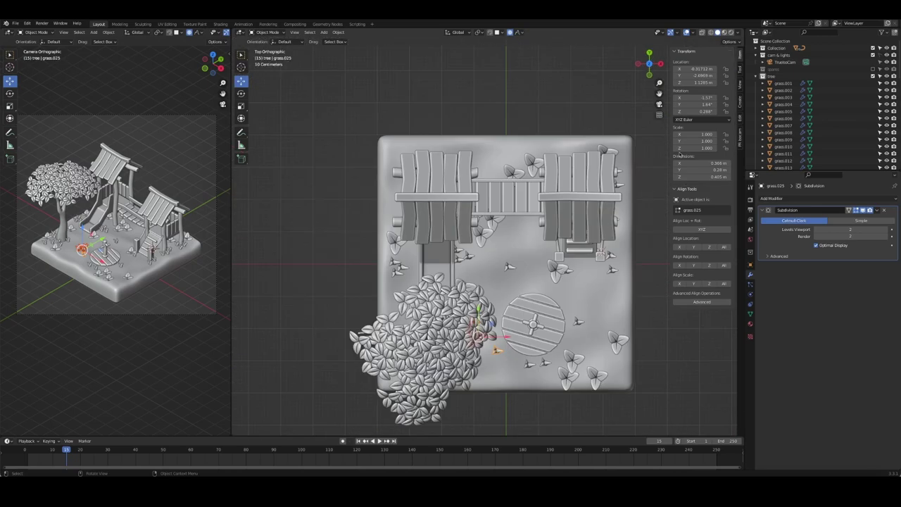
pyautogui.click(783, 83)
pyautogui.scroll(-5, 788, 126)
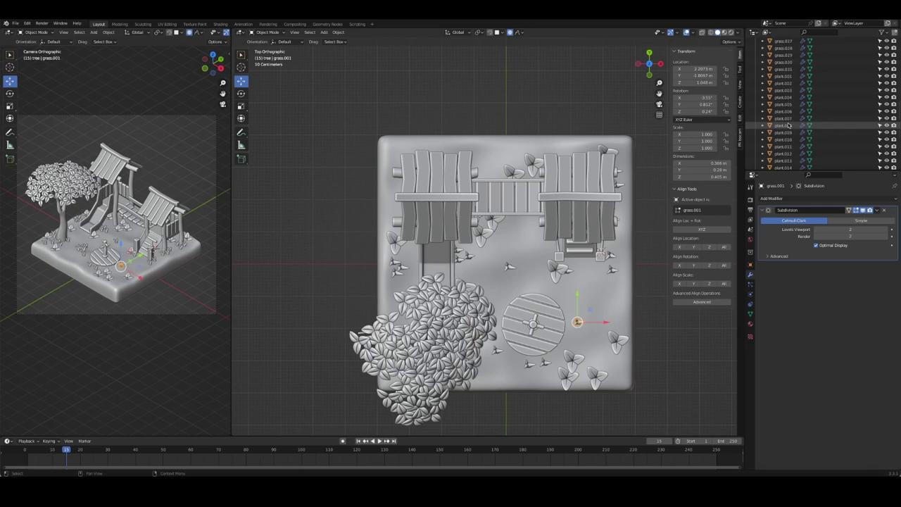
pyautogui.scroll(-4, 789, 126)
pyautogui.keyDown('shift'); pyautogui.click(783, 133); pyautogui.keyUp('shift')
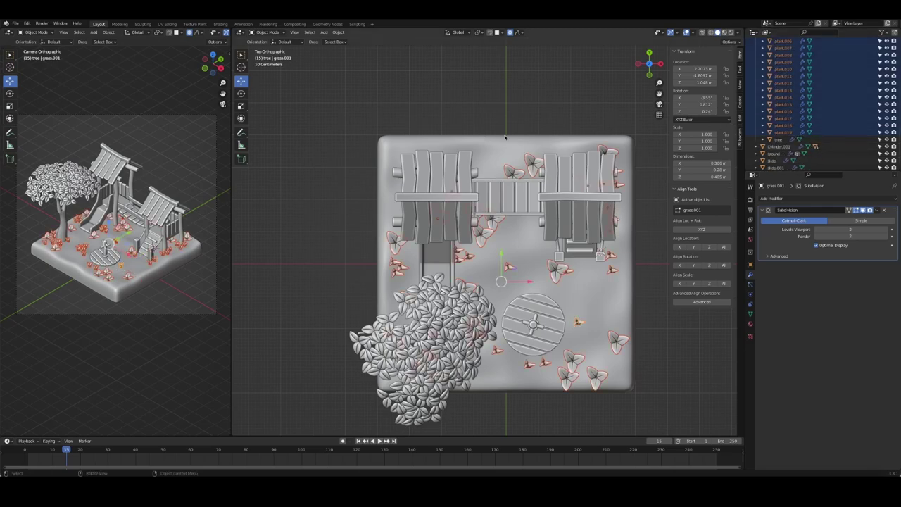
# - Move the selected plants into a new collection named 'foliage'
pyautogui.press('m')
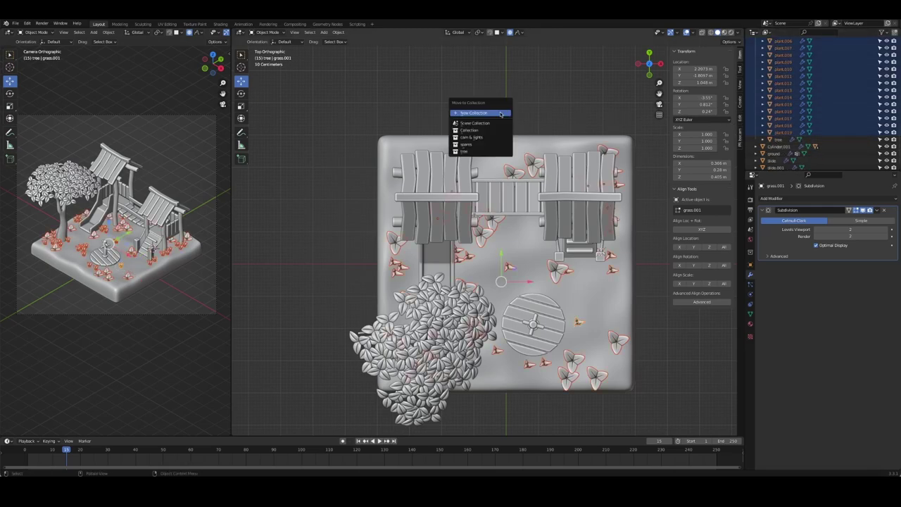
pyautogui.click(500, 113)
pyautogui.write('foliage')
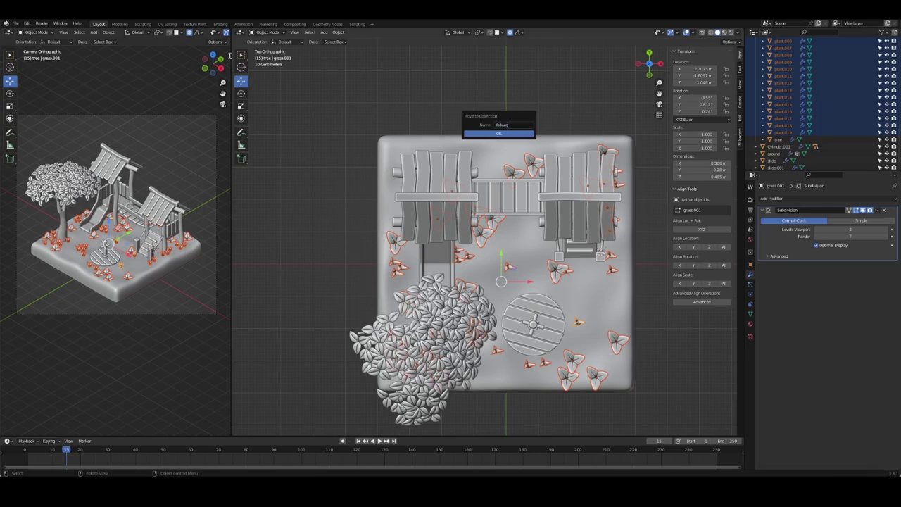
pyautogui.click(498, 133)
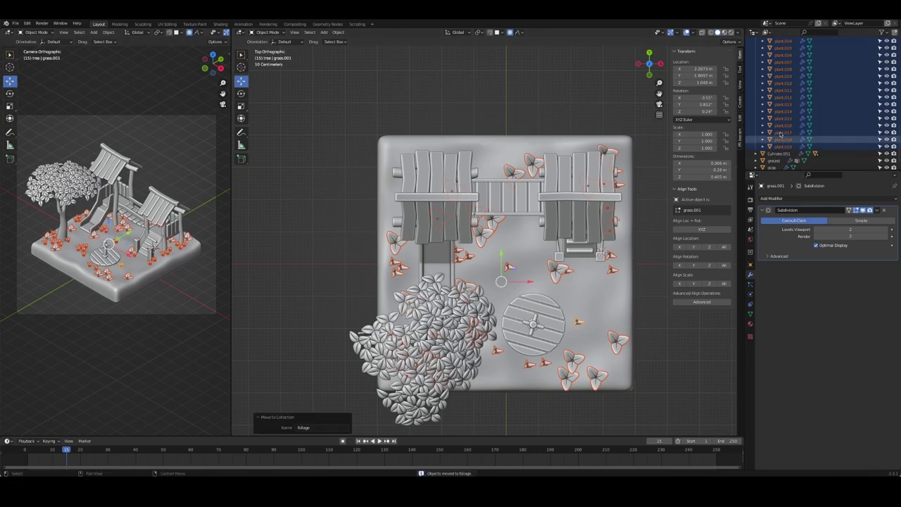
pyautogui.scroll(-2, 776, 133)
pyautogui.scroll(5, 776, 132)
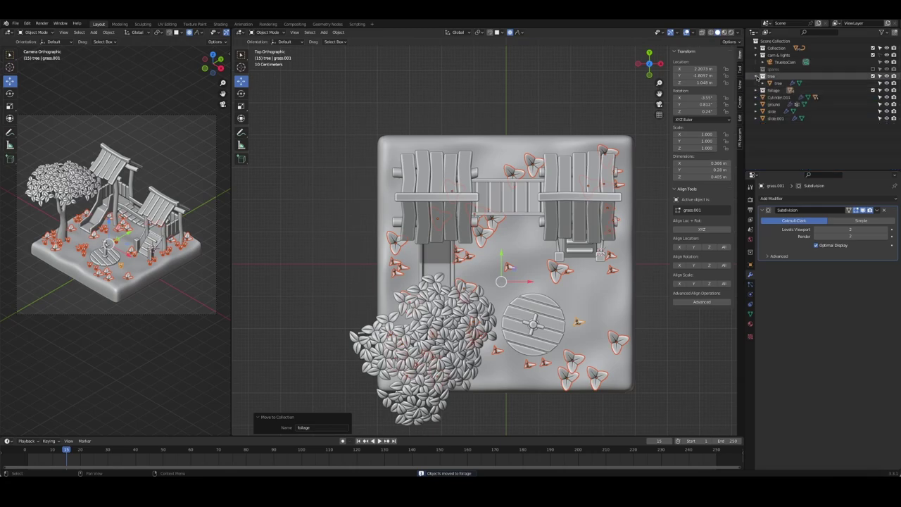
# - Move the leaf object and the tree trunk into the tree collection
pyautogui.click(873, 76)
pyautogui.click(873, 76)
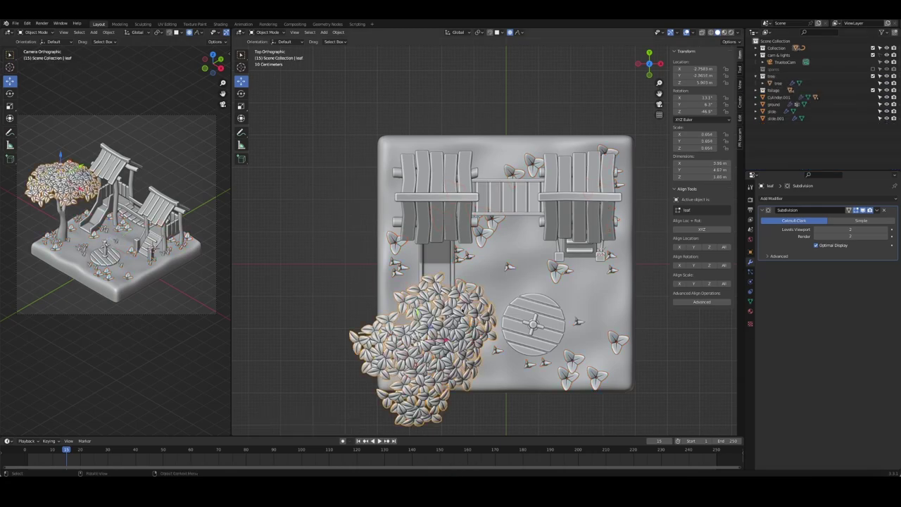
pyautogui.click(759, 47)
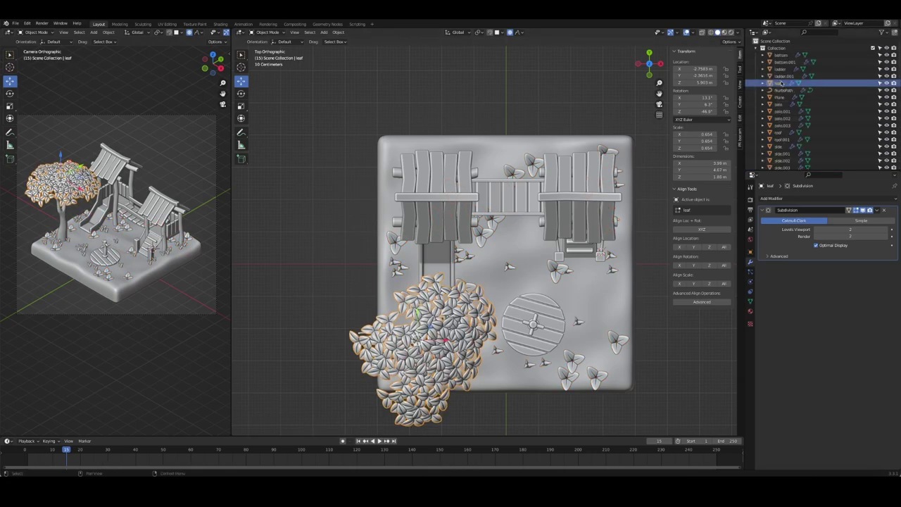
pyautogui.press('m')
pyautogui.click(487, 296)
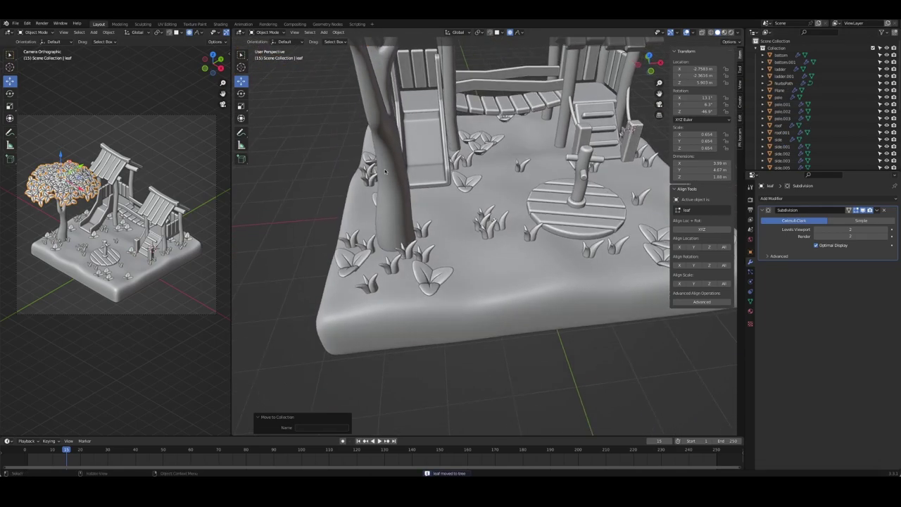
pyautogui.press('m')
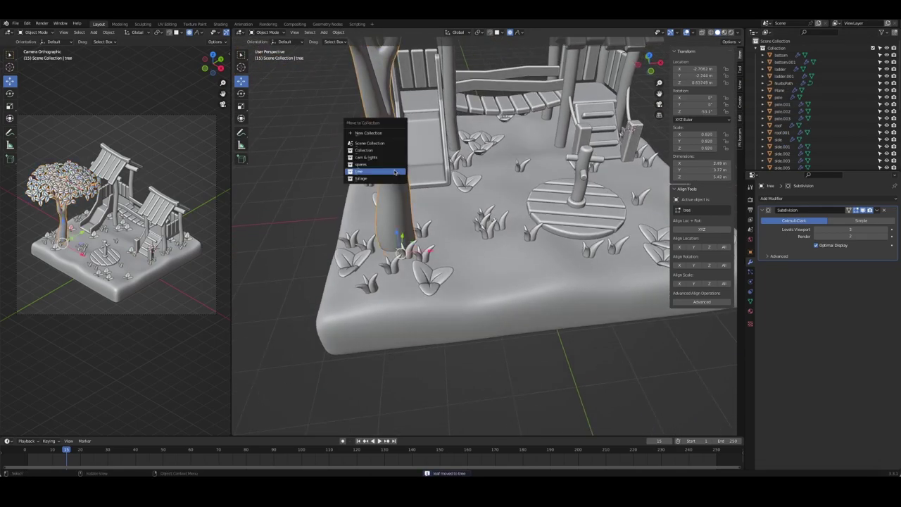
pyautogui.click(395, 172)
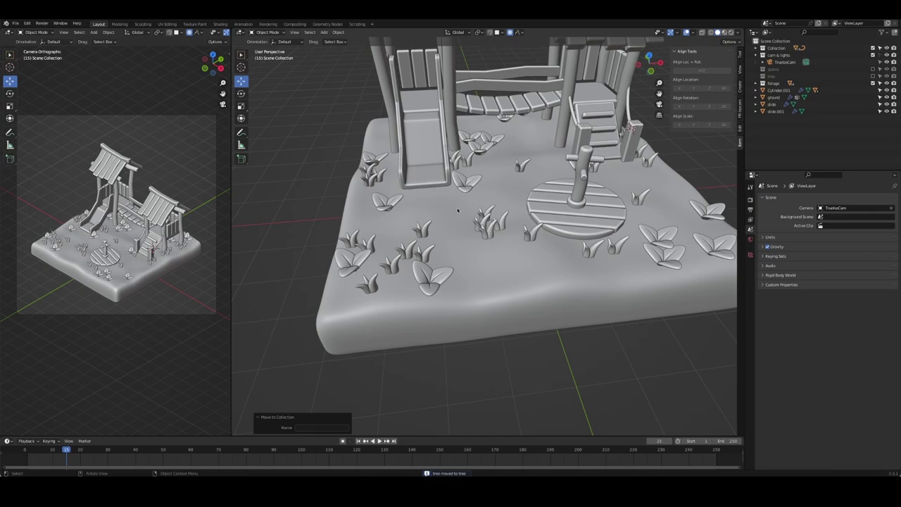
pyautogui.press('KP_7')
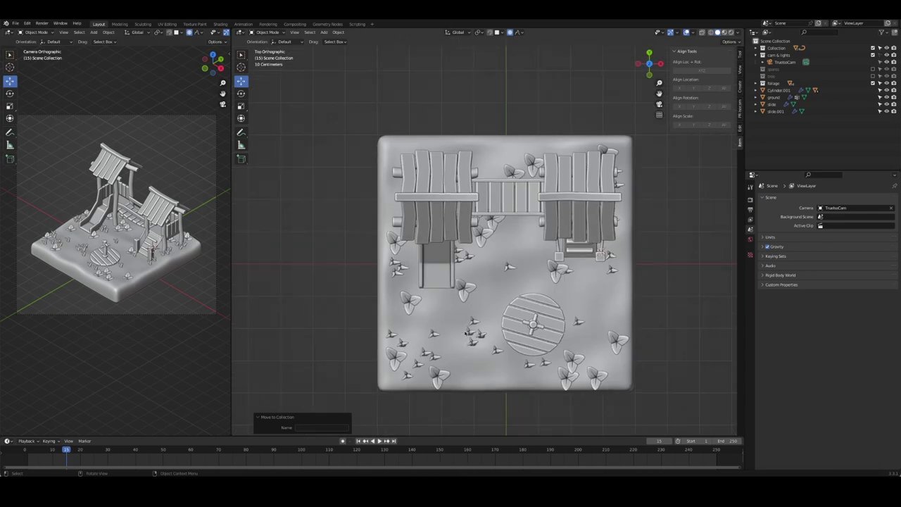
# - Try rotating a grass tuft near the platform with proportional falloff, then cancel
pyautogui.click(474, 331)
pyautogui.press('r')
pyautogui.scroll(5, 502, 315)
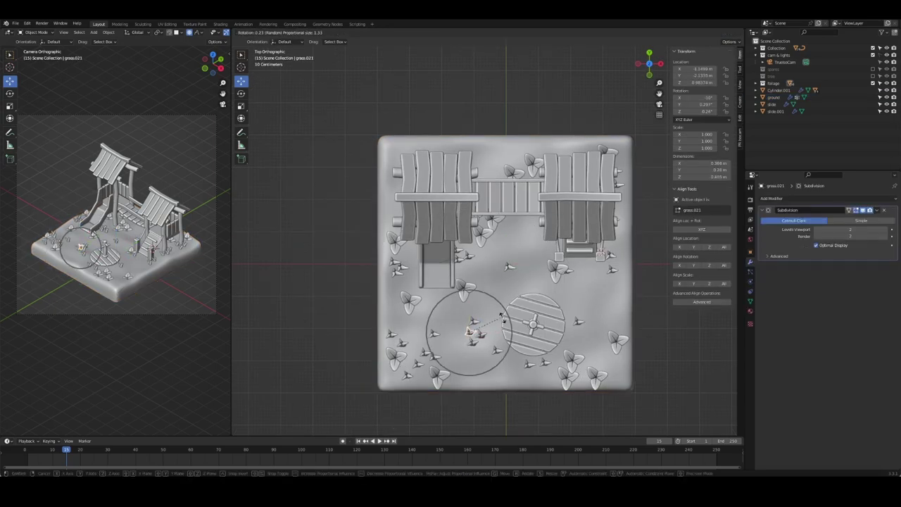
pyautogui.press('Escape')
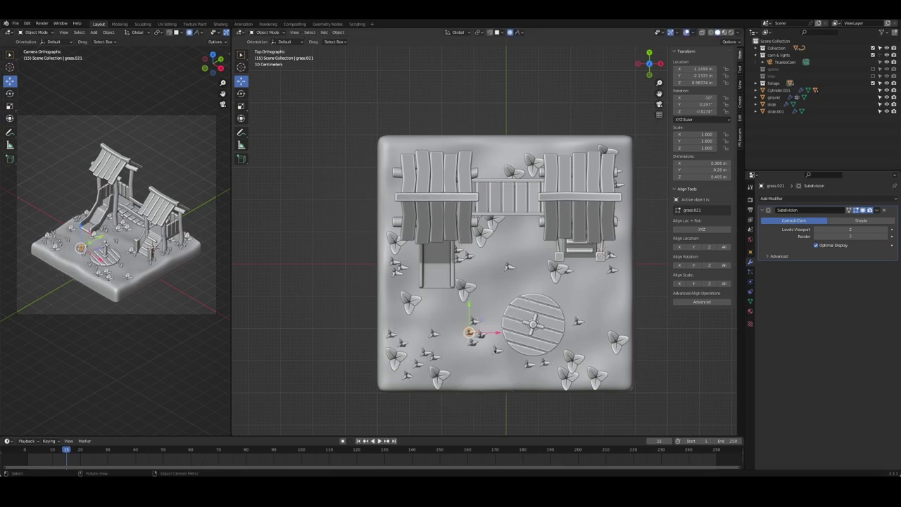
# - Hide the camera and lights collection and rename the play-structure collection to 'building'
pyautogui.click(874, 54)
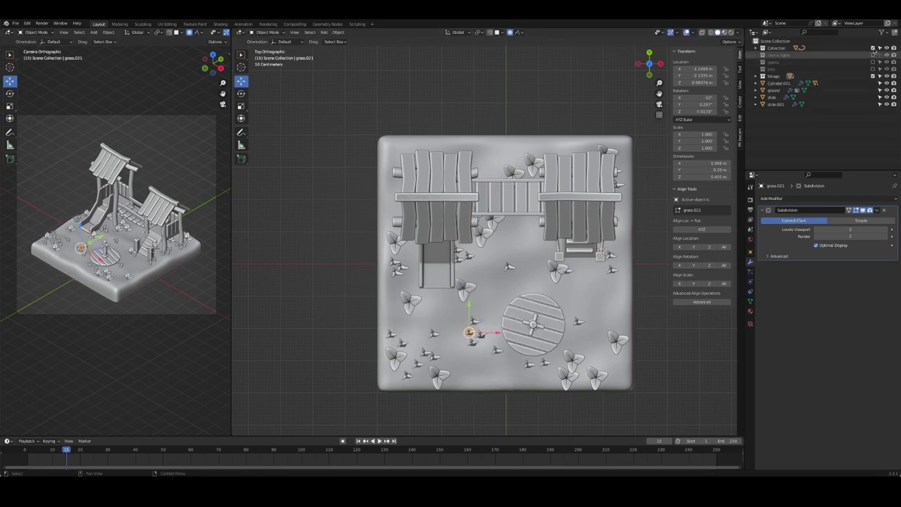
pyautogui.click(874, 47)
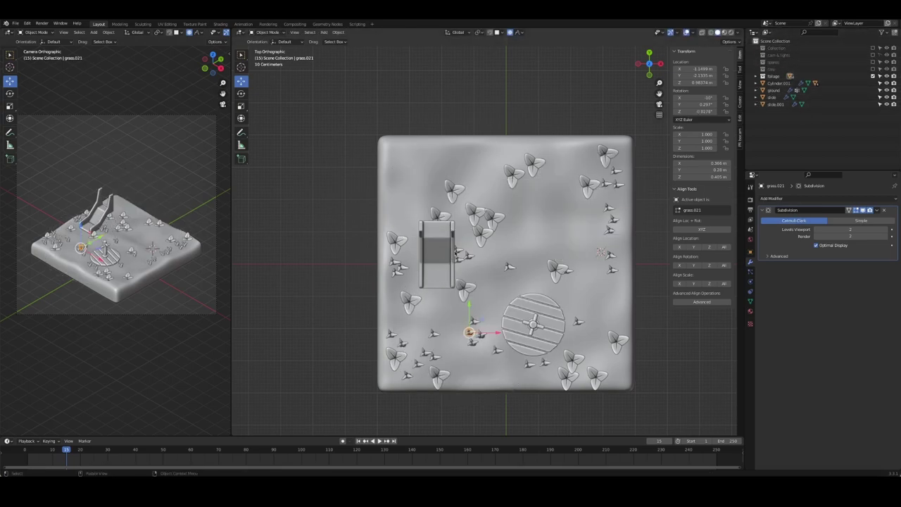
pyautogui.moveTo(457, 255); pyautogui.dragTo(493, 232, button='middle')
pyautogui.click(774, 105)
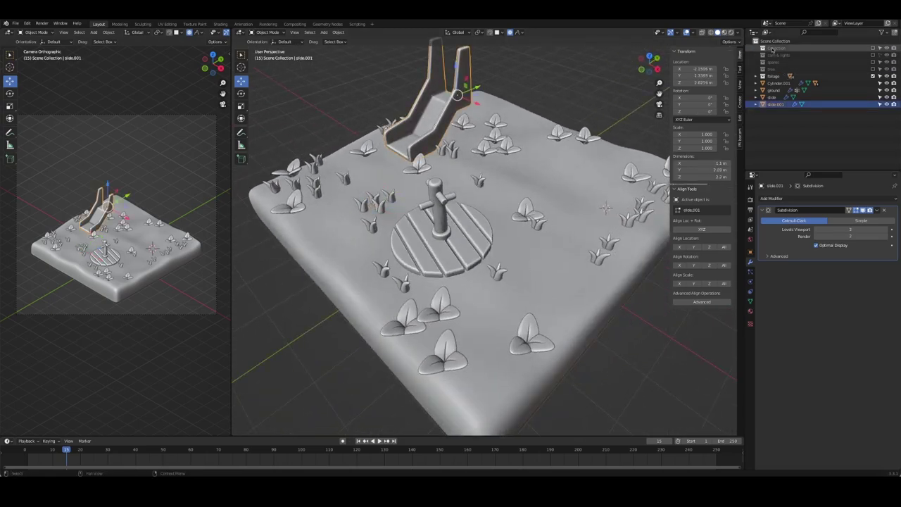
pyautogui.click(874, 48)
pyautogui.write('building')
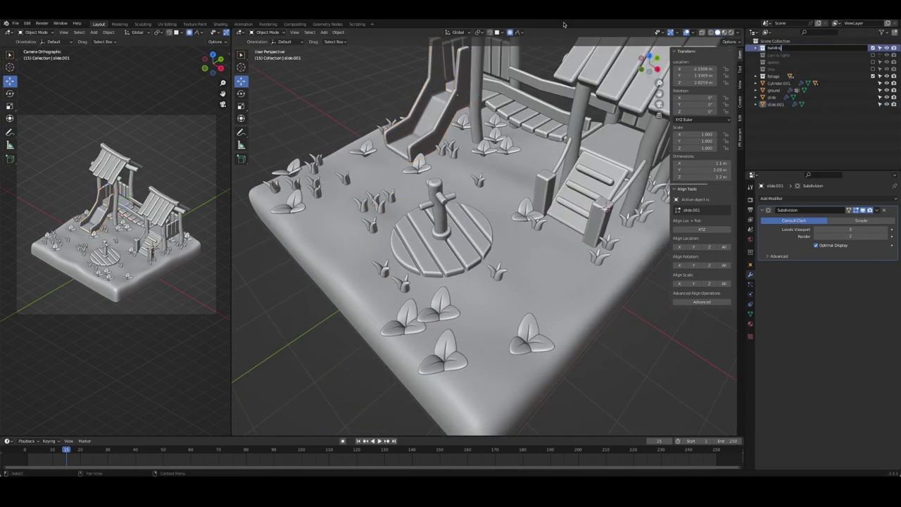
pyautogui.press('Return')
# - Move the second slide, the post and the round wooden platform into building
pyautogui.click(415, 123)
pyautogui.press('m')
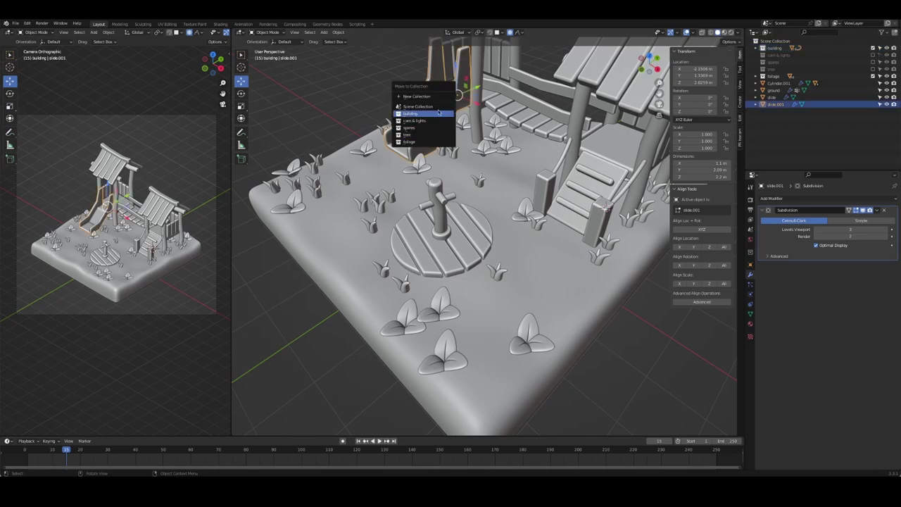
pyautogui.click(422, 116)
pyautogui.click(437, 204)
pyautogui.keyDown('shift'); pyautogui.click(461, 240); pyautogui.keyUp('shift')
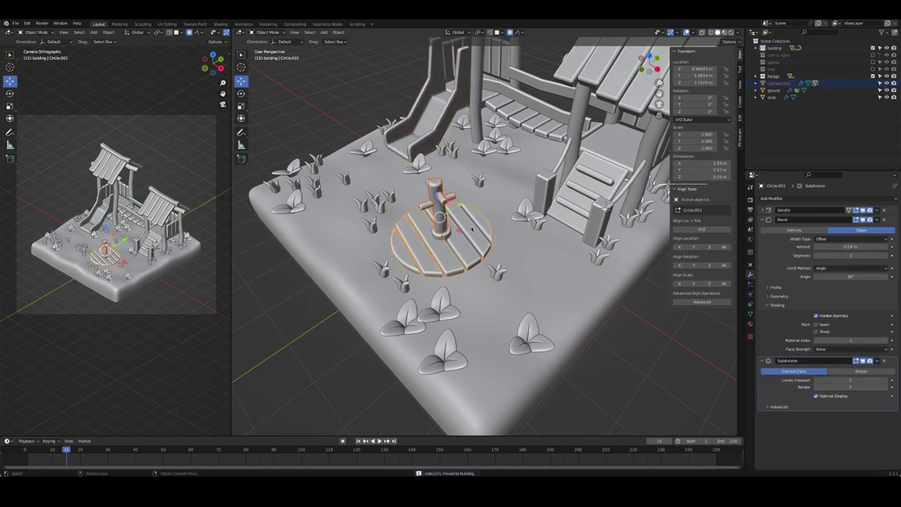
pyautogui.press('m')
pyautogui.click(450, 228)
# - Hide building, then move the leftover cylinder and remaining slide into it
pyautogui.click(874, 48)
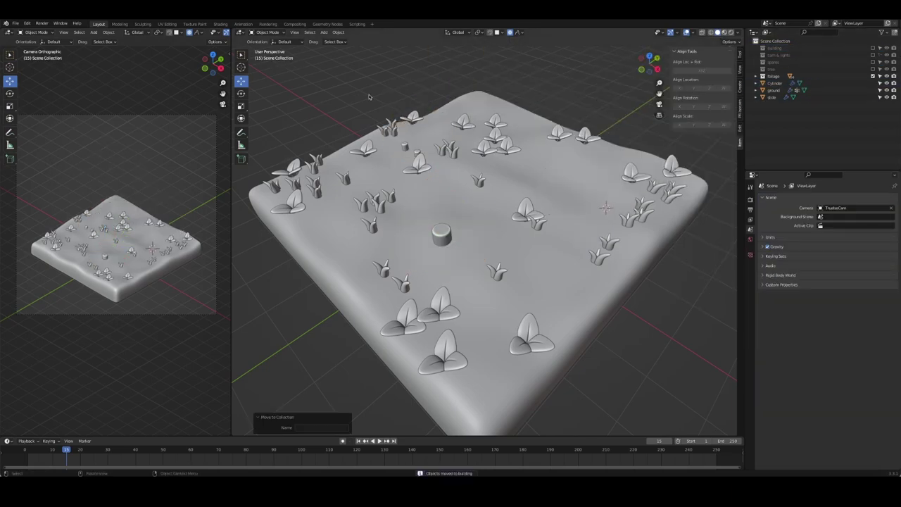
pyautogui.press('m')
pyautogui.click(431, 219)
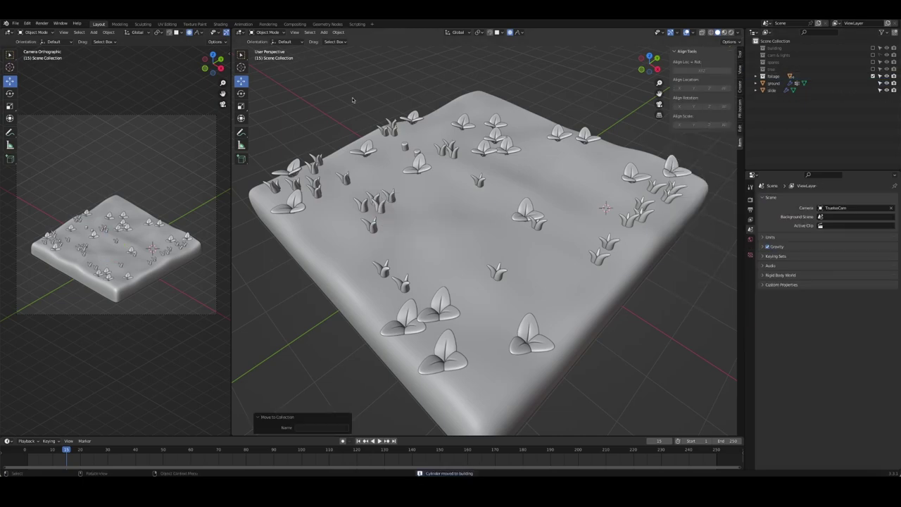
pyautogui.click(585, 214)
pyautogui.press('KP_7')
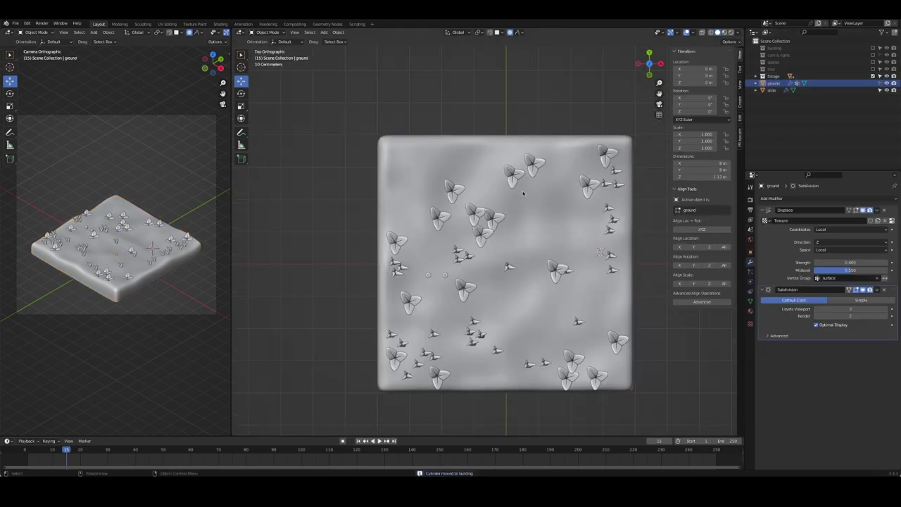
pyautogui.press('m')
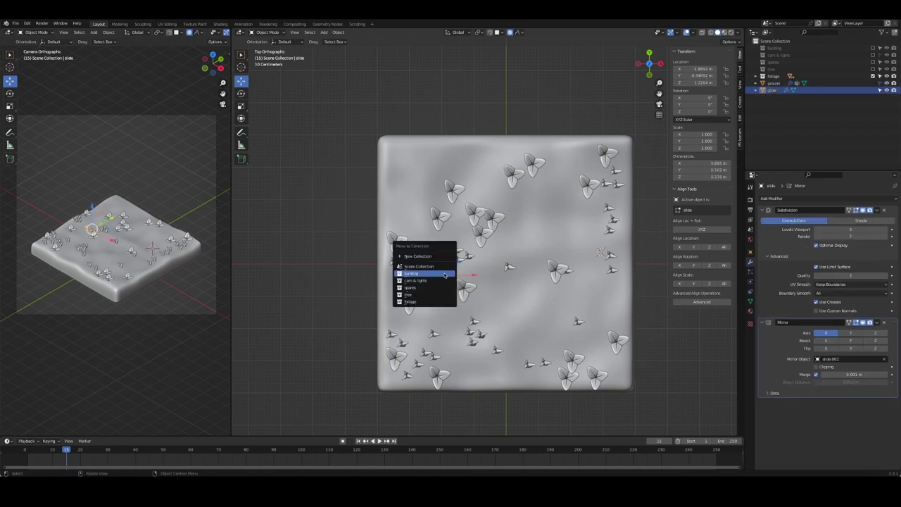
pyautogui.click(444, 275)
# - Randomly rotate the plants around the plant near the top-right corner
pyautogui.click(612, 220)
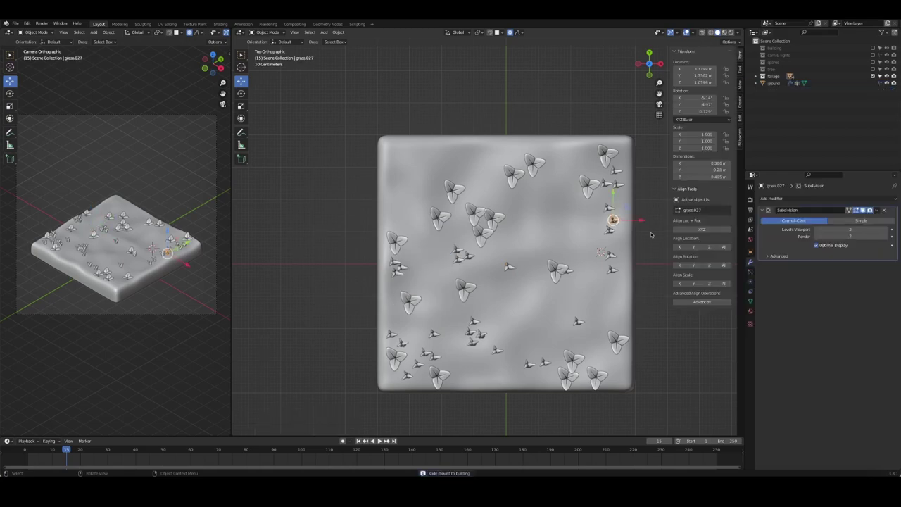
pyautogui.press('r')
pyautogui.scroll(-3, 636, 236)
pyautogui.scroll(3, 636, 236)
pyautogui.press('Escape')
pyautogui.click(595, 187)
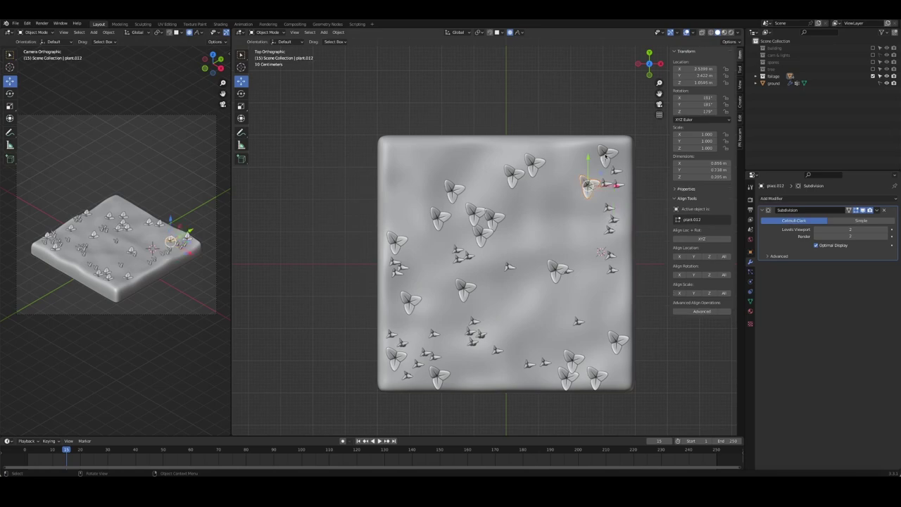
pyautogui.press('r')
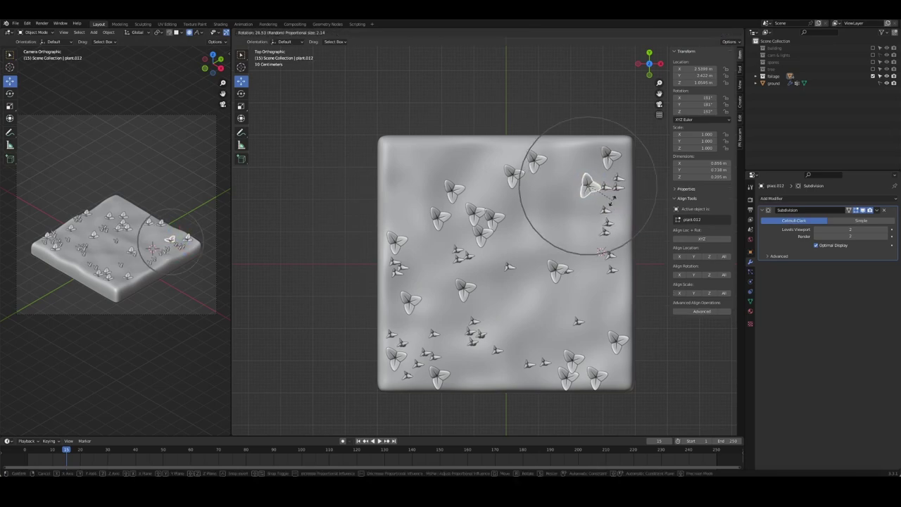
pyautogui.click(613, 225)
# - Rotate the right-edge grass tuft, a nearby plant and the left-edge grass tuft
pyautogui.click(611, 270)
pyautogui.press('r')
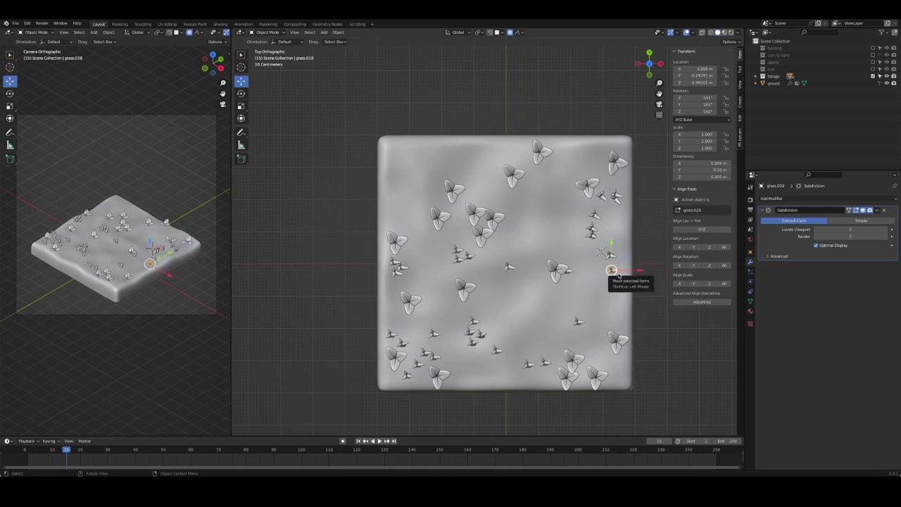
pyautogui.click(611, 271)
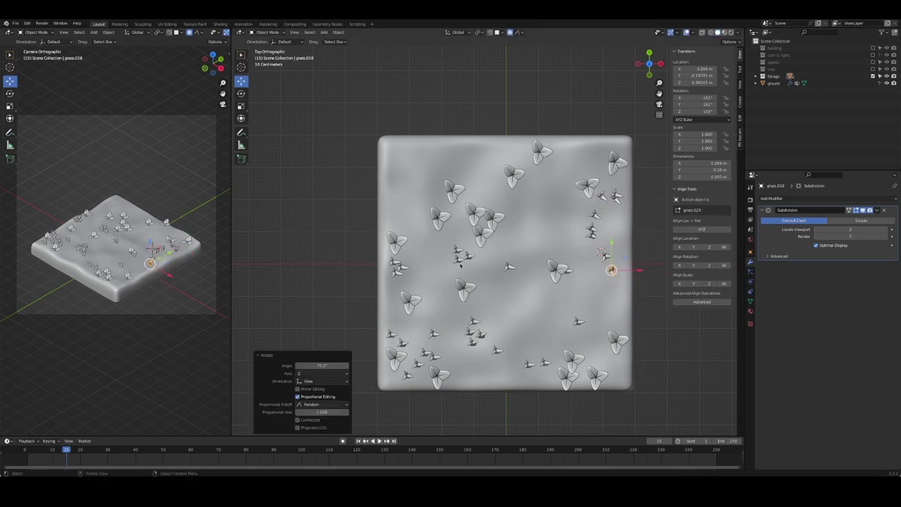
pyautogui.click(458, 258)
pyautogui.press('r')
pyautogui.click(450, 254)
pyautogui.click(399, 268)
pyautogui.press('r')
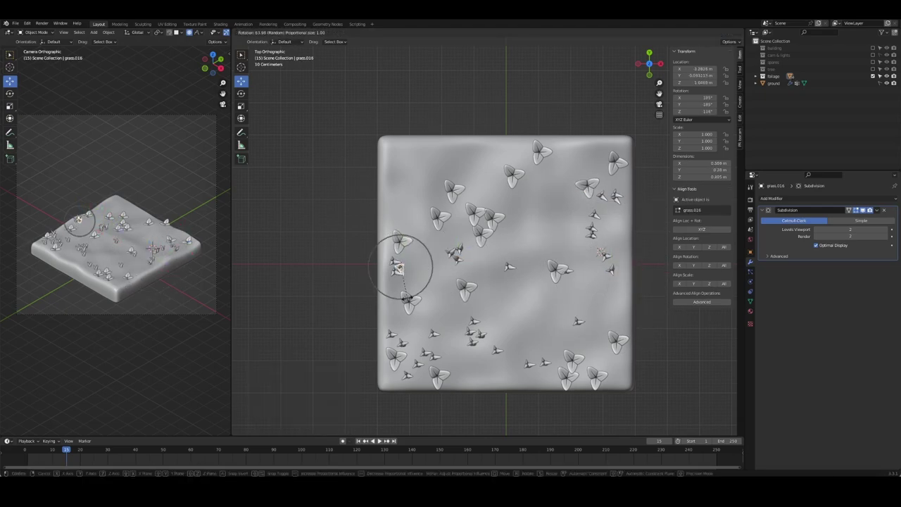
pyautogui.click(403, 271)
# - Rotate another grass tuft, and turn the lower-left tuft to -118°
pyautogui.click(432, 334)
pyautogui.press('r')
pyautogui.click(426, 324)
pyautogui.click(445, 371)
pyautogui.click(394, 358)
pyautogui.press('r')
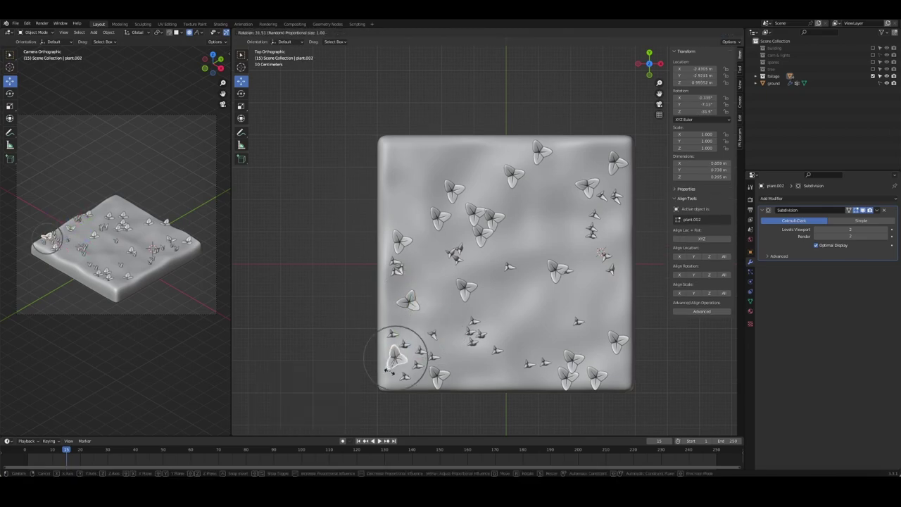
pyautogui.click(402, 363)
pyautogui.press('r')
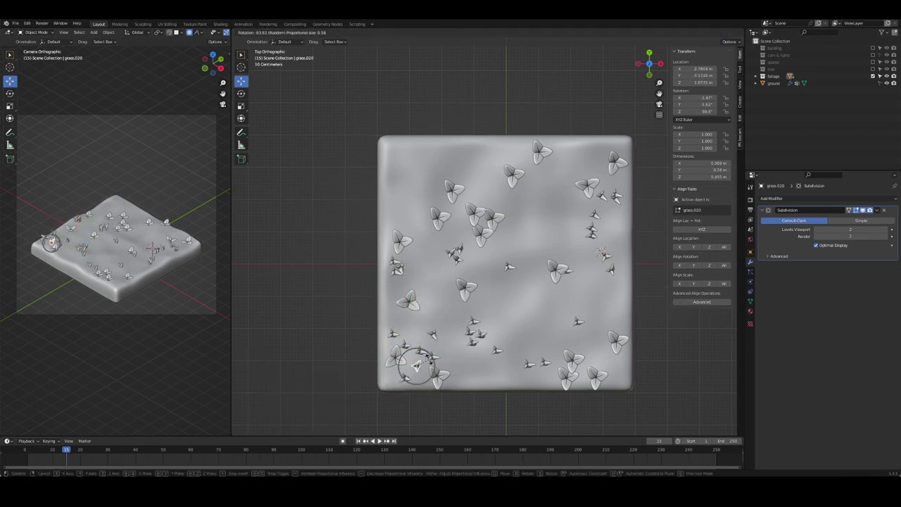
pyautogui.click(418, 356)
# - Rotate the plants along the bottom edge and at the lower right
pyautogui.click(596, 375)
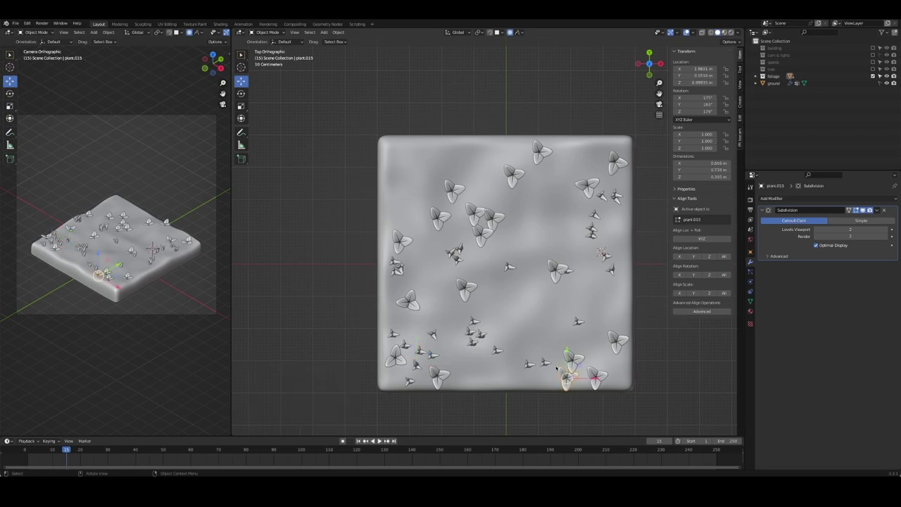
pyautogui.press('r')
pyautogui.click(567, 375)
pyautogui.press('r')
pyautogui.click(608, 386)
pyautogui.click(617, 343)
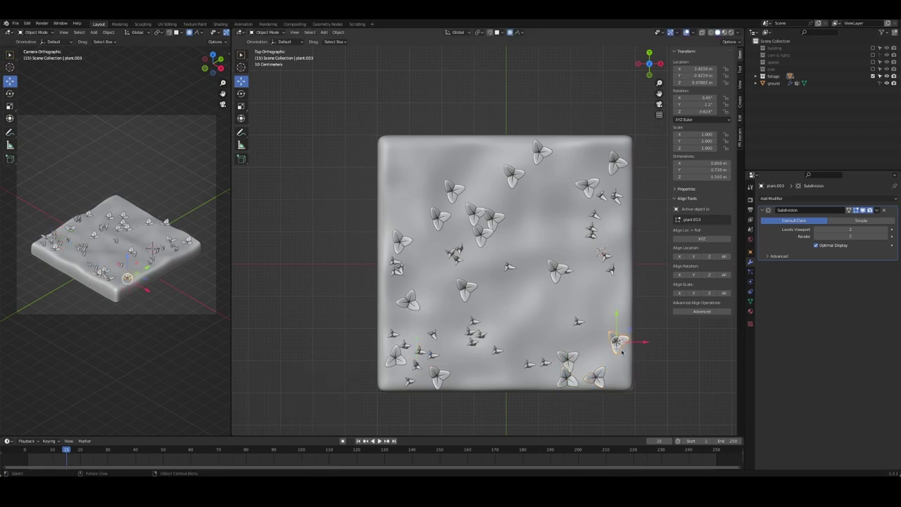
pyautogui.press('r')
pyautogui.click(610, 352)
# - Rotate the central plant and turn the grass tuft below the centre to 127°
pyautogui.click(556, 271)
pyautogui.press('r')
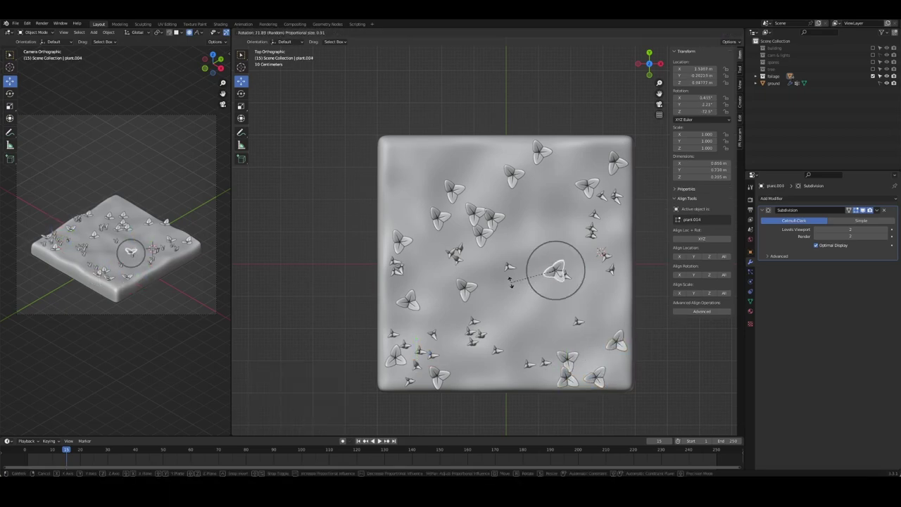
pyautogui.click(555, 276)
pyautogui.click(469, 330)
pyautogui.press('r')
pyautogui.click(443, 276)
pyautogui.click(319, 162)
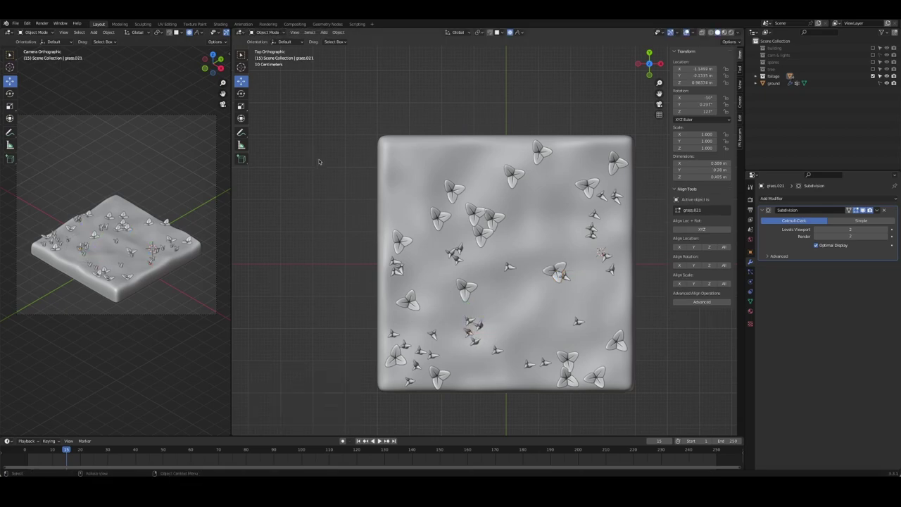
# - Rotate the plant near the top and the plant above the centre
pyautogui.click(540, 152)
pyautogui.press('r')
pyautogui.click(543, 148)
pyautogui.click(481, 233)
pyautogui.press('r')
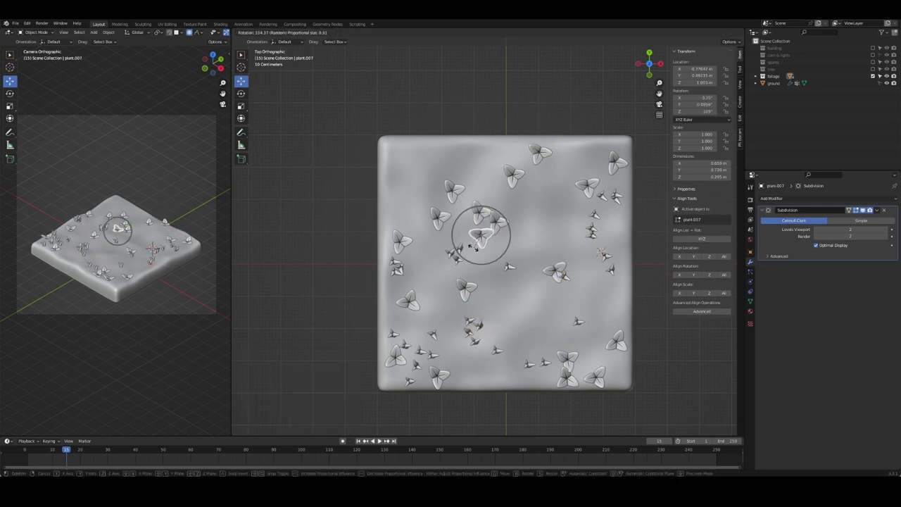
pyautogui.click(443, 234)
# - Rotate the centre plant and a last grass tuft, then return to camera view
pyautogui.press('r')
pyautogui.click(508, 226)
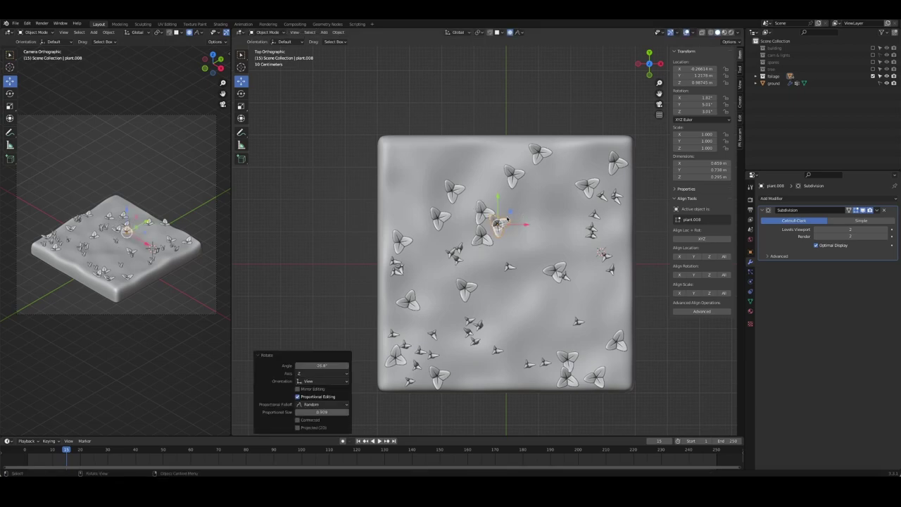
pyautogui.click(450, 253)
pyautogui.press('r')
pyautogui.click(325, 224)
pyautogui.press('KP_0')
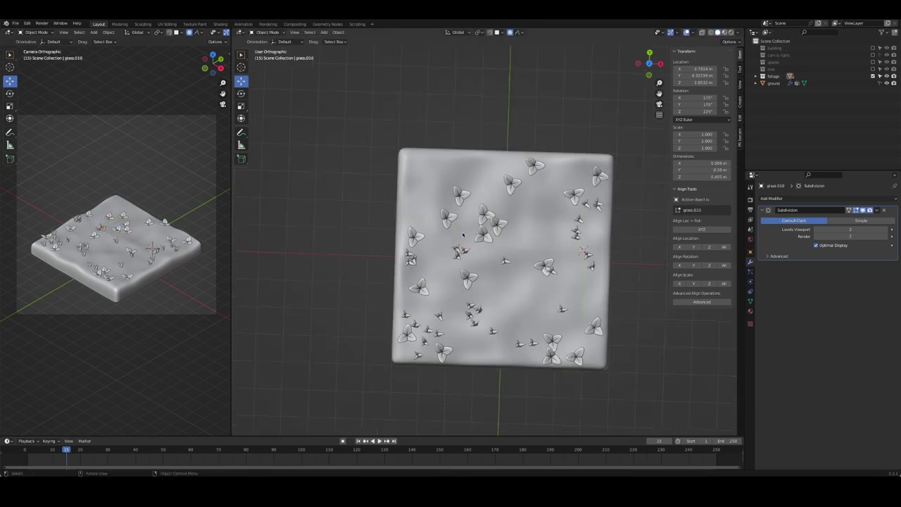
# - Show the building, cam & lights and tree collections, clear the selection, and save playground.blend
pyautogui.click(873, 48)
pyautogui.click(873, 55)
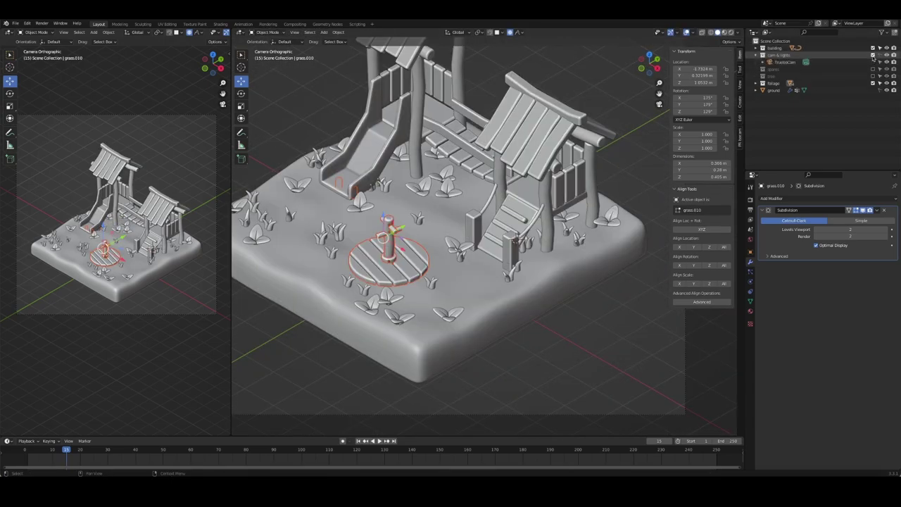
pyautogui.click(873, 76)
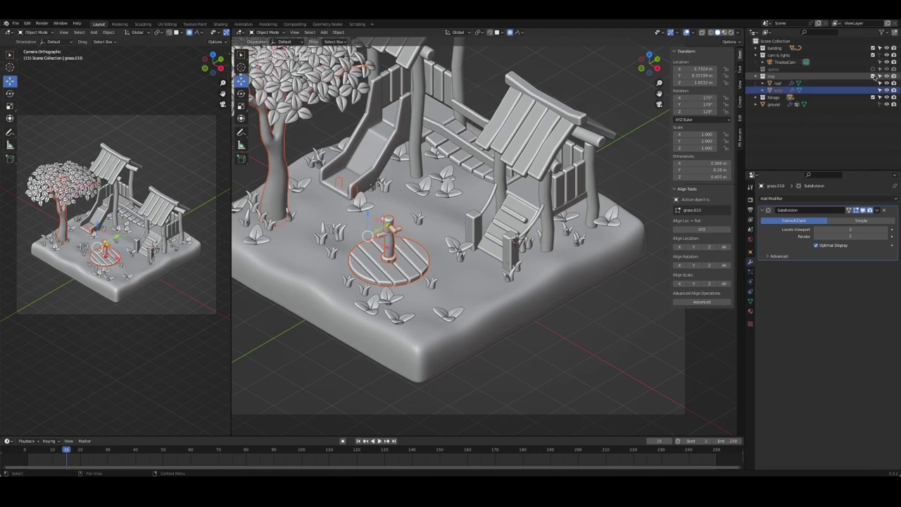
pyautogui.click(873, 76)
pyautogui.click(874, 76)
pyautogui.scroll(-3, 500, 188)
pyautogui.click(524, 131)
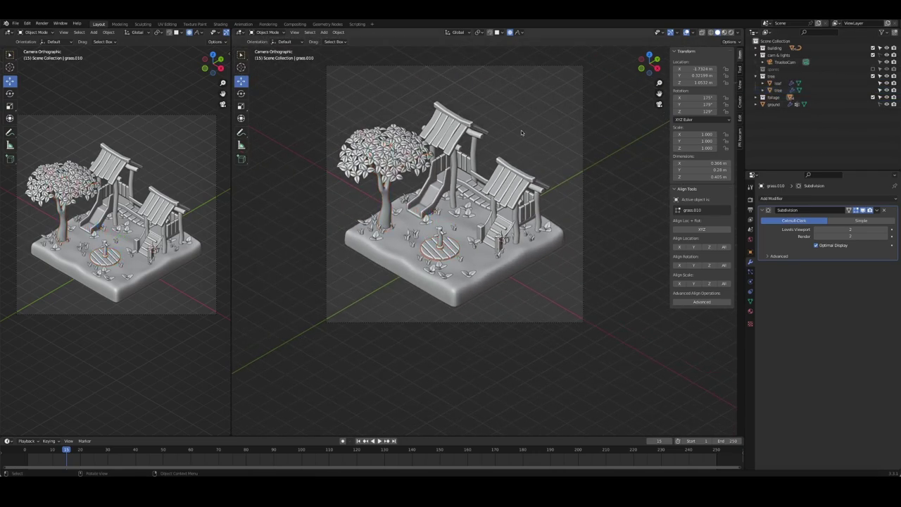
pyautogui.hotkey('ctrl', 's')
# - Shift the grass tuft near the slide along the X axis
pyautogui.scroll(5, 523, 131)
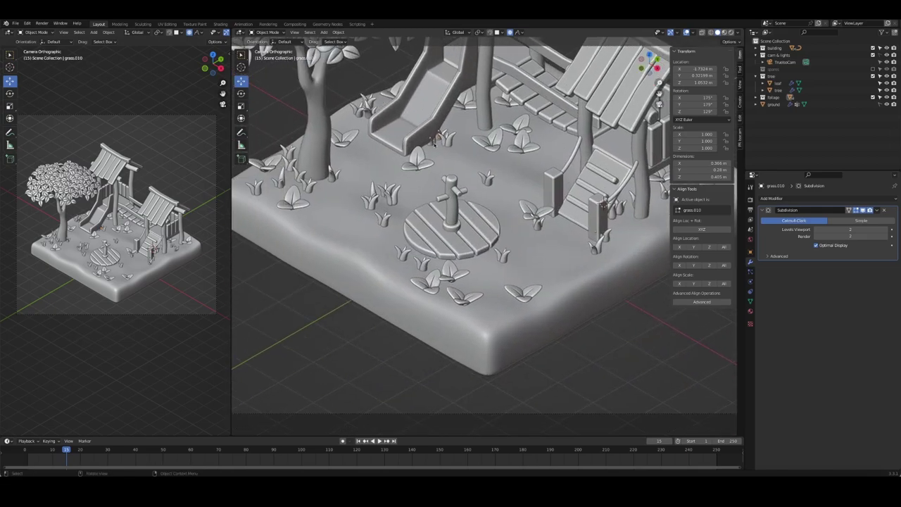
pyautogui.click(434, 143)
pyautogui.press('g')
pyautogui.press('x')
pyautogui.click(486, 179)
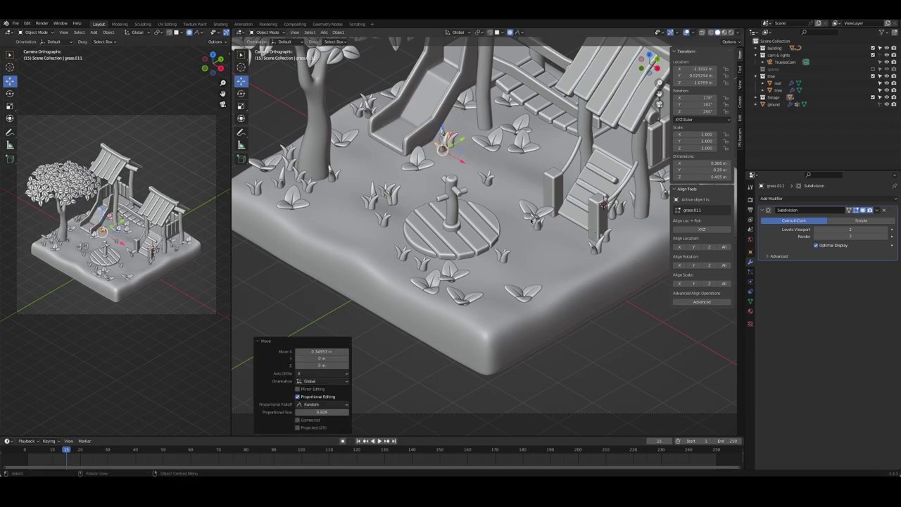
# - Reposition the grass tufts around the stairs
pyautogui.click(533, 220)
pyautogui.press('g')
pyautogui.click(521, 205)
pyautogui.click(591, 241)
pyautogui.press('g')
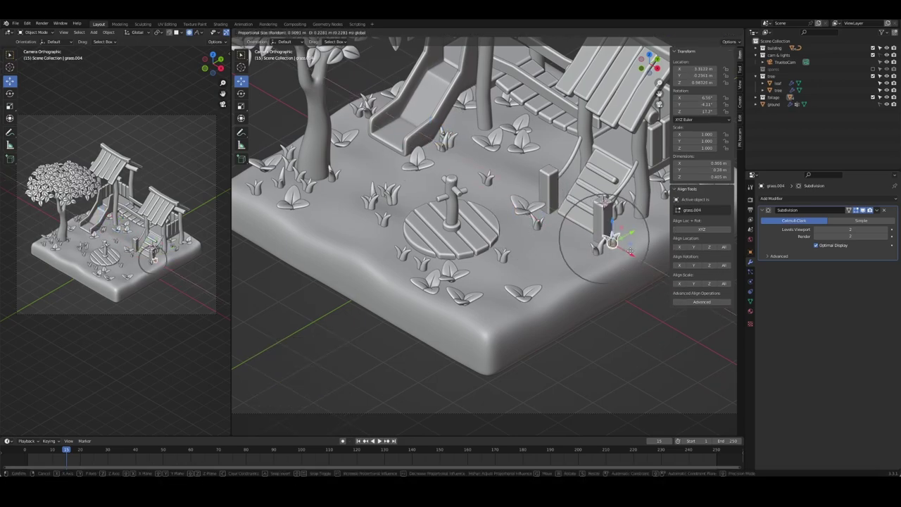
pyautogui.click(623, 247)
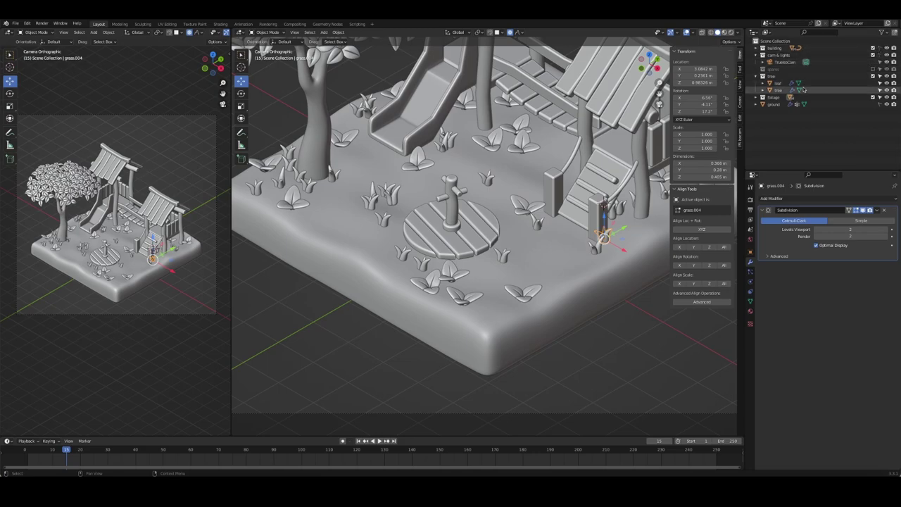
pyautogui.click(603, 241)
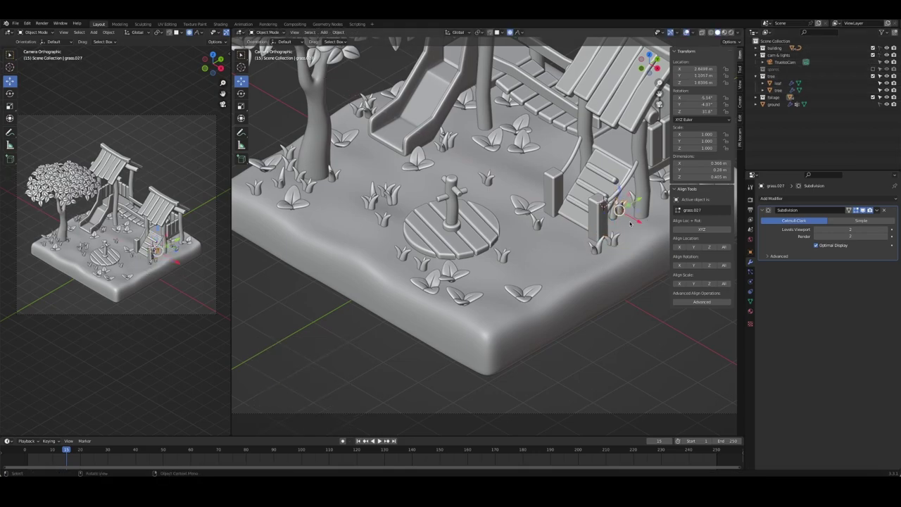
pyautogui.moveTo(631, 222); pyautogui.dragTo(644, 226)
# - Scale down the grass tufts left of the round platform
pyautogui.click(462, 302)
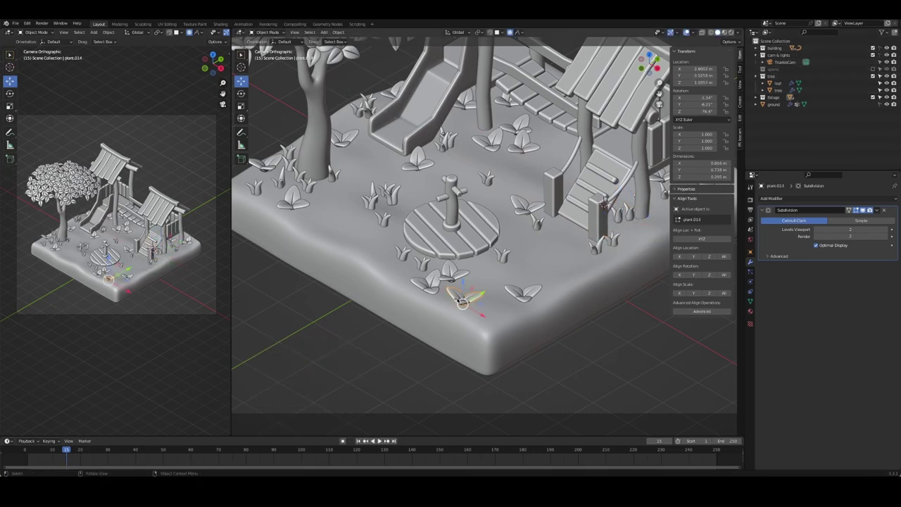
pyautogui.click(386, 195)
pyautogui.press('s')
pyautogui.click(386, 192)
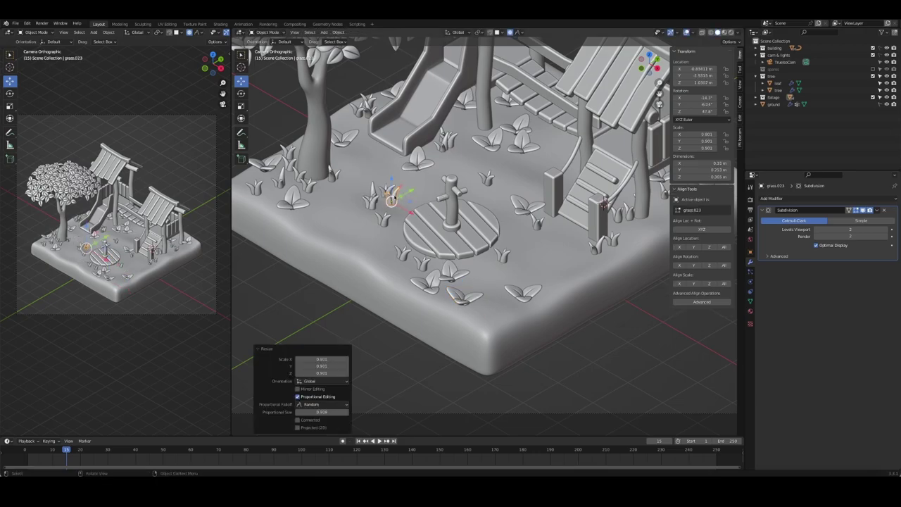
pyautogui.press('s')
pyautogui.click(377, 191)
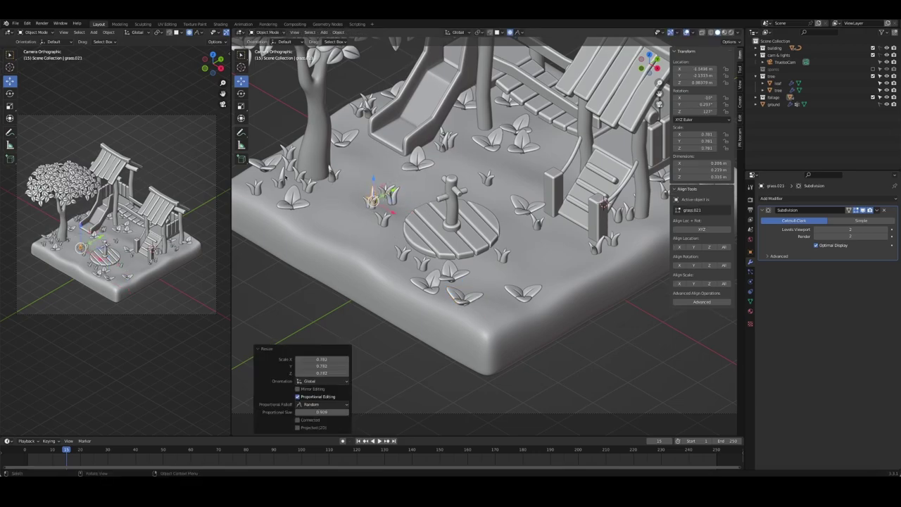
pyautogui.click(286, 169)
pyautogui.press('s')
pyautogui.click(286, 171)
pyautogui.click(288, 159)
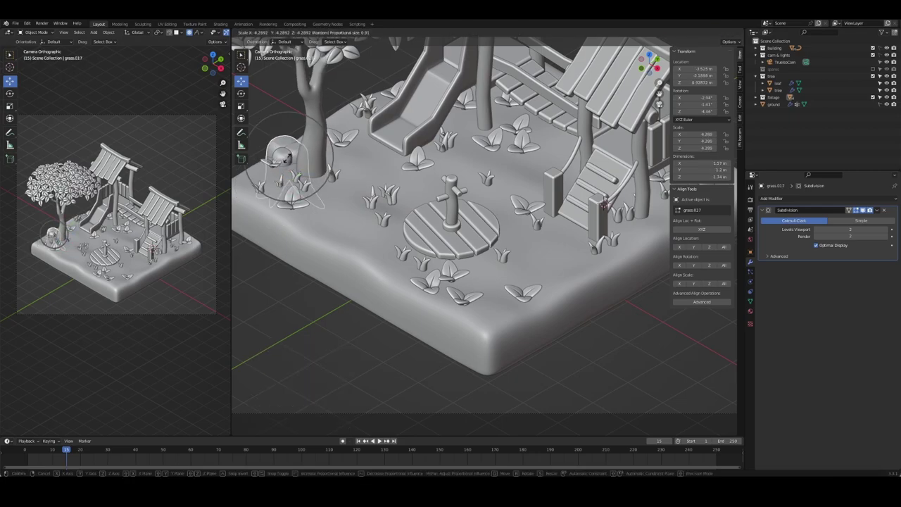
# - Undo the accidental scaling and shrink the grass tuft under the tree again
pyautogui.click(873, 76)
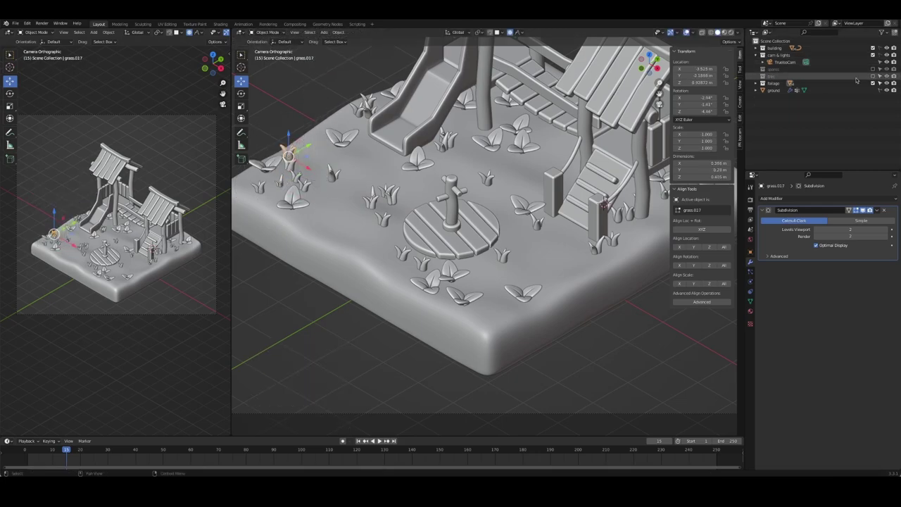
pyautogui.click(873, 75)
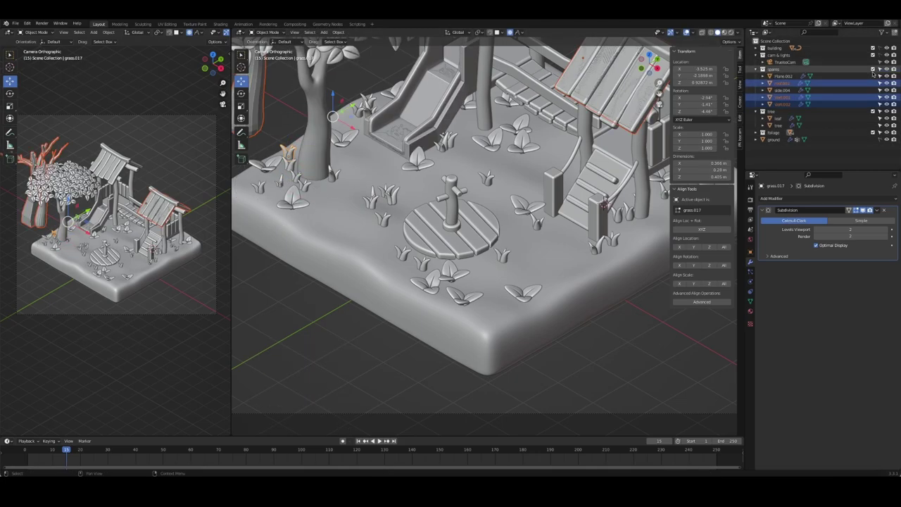
pyautogui.hotkey('ctrl', 'z')
pyautogui.hotkey('ctrl', 'z')
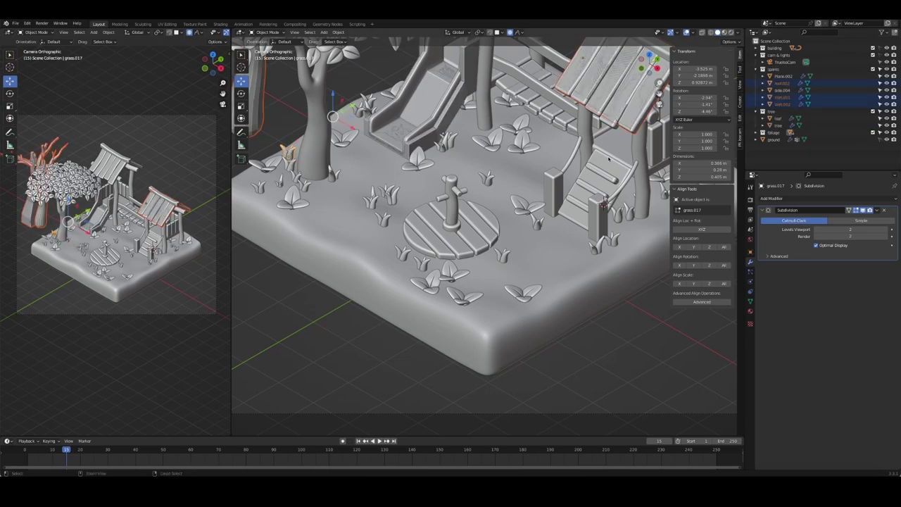
pyautogui.hotkey('ctrl', 'z')
pyautogui.hotkey('ctrl', 'z')
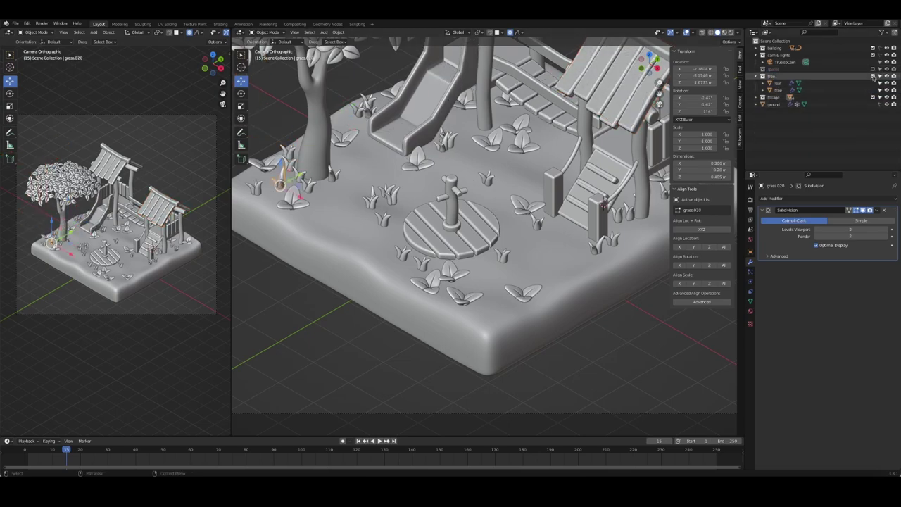
pyautogui.press('s')
pyautogui.click(415, 166)
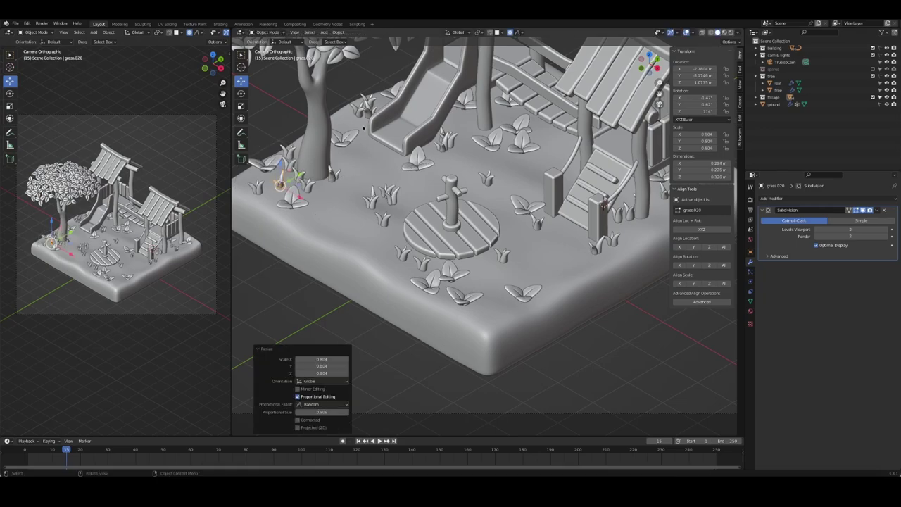
# - Randomly resize the next grass tufts and a plant across the base
pyautogui.click(366, 104)
pyautogui.press('s')
pyautogui.click(386, 94)
pyautogui.click(508, 101)
pyautogui.press('s')
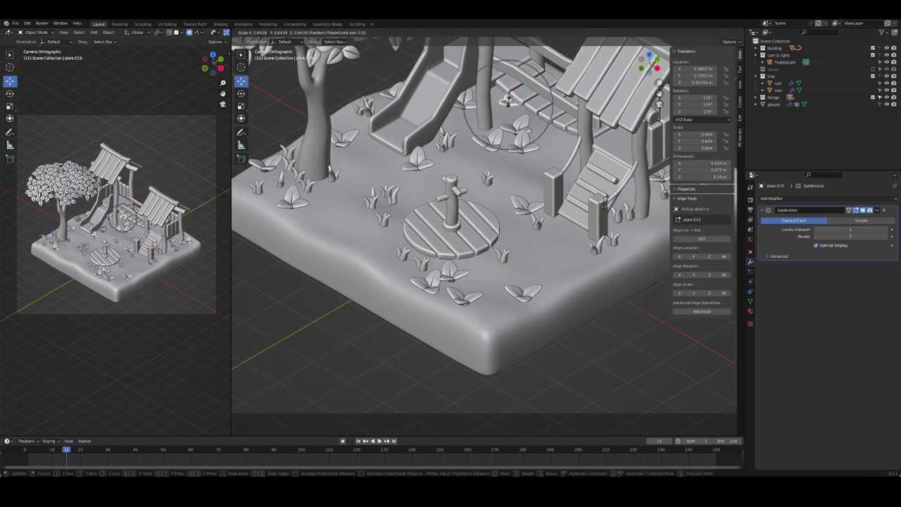
pyautogui.click(509, 101)
pyautogui.click(448, 138)
pyautogui.press('s')
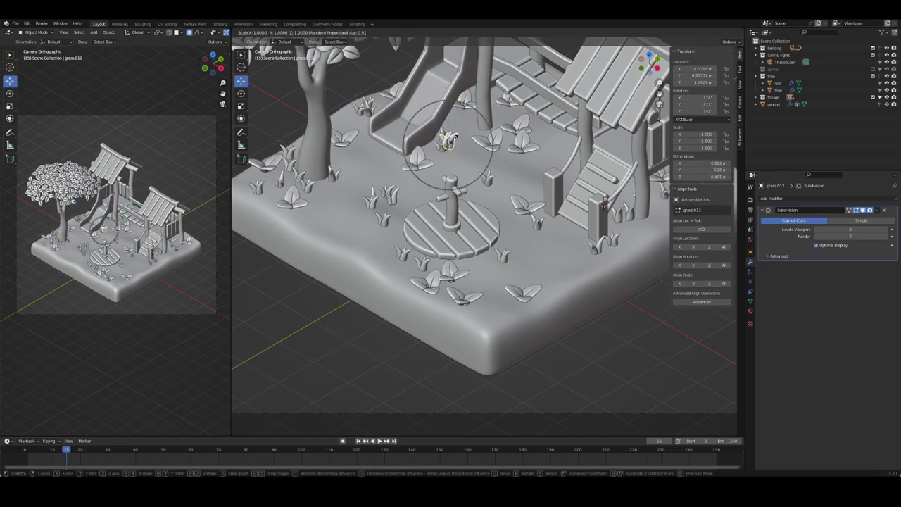
pyautogui.click(448, 140)
# - Resize the grass tufts beside the playhouse steps
pyautogui.keyDown('shift'); pyautogui.moveTo(448, 139); pyautogui.dragTo(328, 126, button='middle'); pyautogui.keyUp('shift')
pyautogui.click(514, 206)
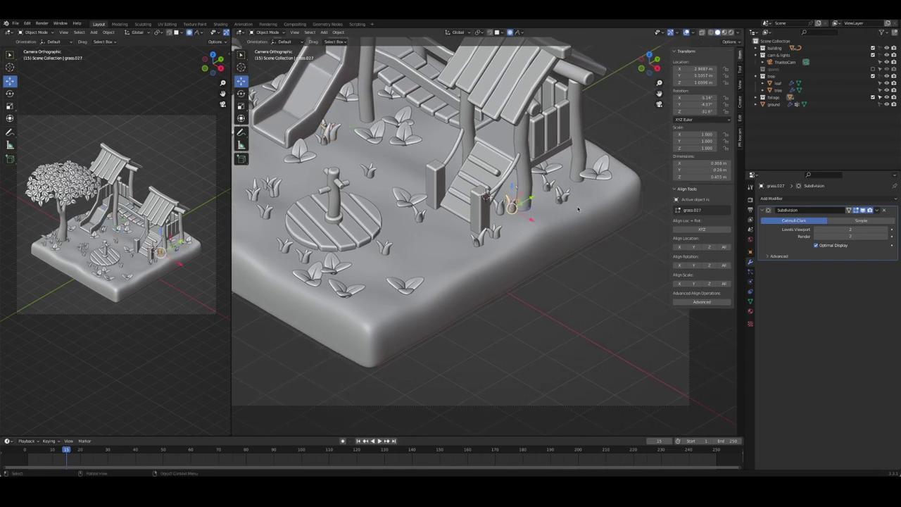
pyautogui.press('s')
pyautogui.click(576, 208)
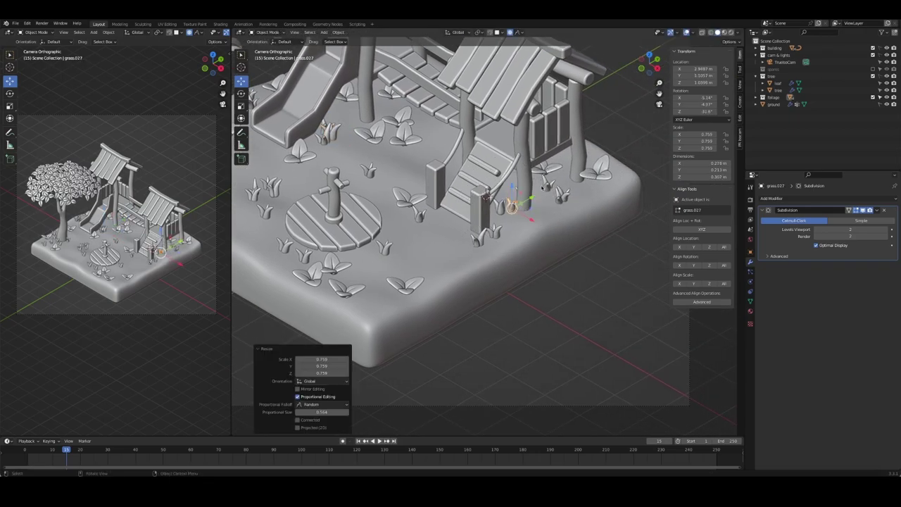
pyautogui.click(548, 184)
pyautogui.press('s')
pyautogui.click(588, 193)
# - Move and Z-rotate the corner plant, and nudge the plant below the wooden platform
pyautogui.click(598, 171)
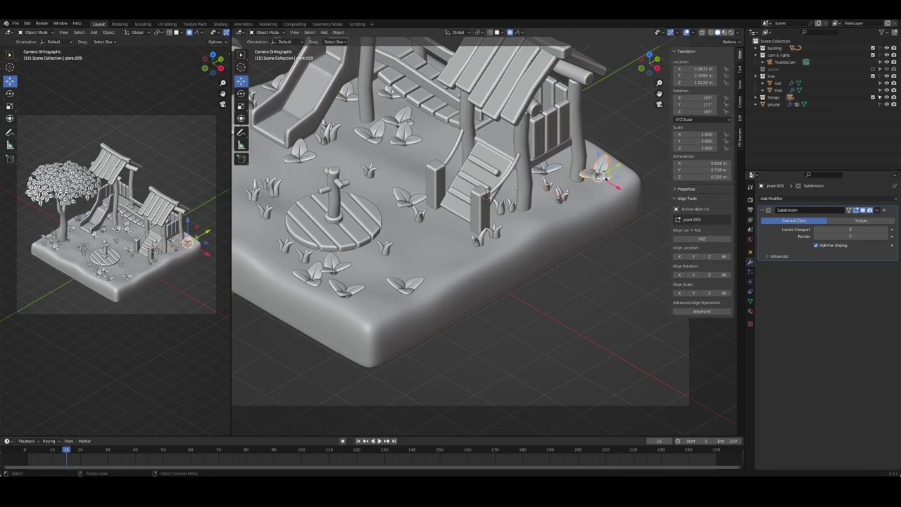
pyautogui.press('g')
pyautogui.click(598, 173)
pyautogui.press('r')
pyautogui.press('z')
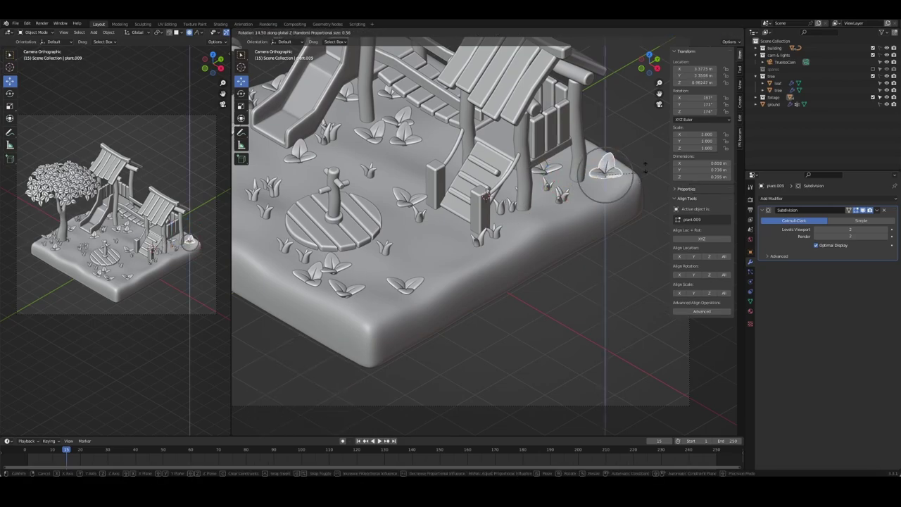
pyautogui.click(646, 144)
pyautogui.keyDown('shift'); pyautogui.moveTo(433, 239); pyautogui.dragTo(483, 218, button='middle'); pyautogui.keyUp('shift')
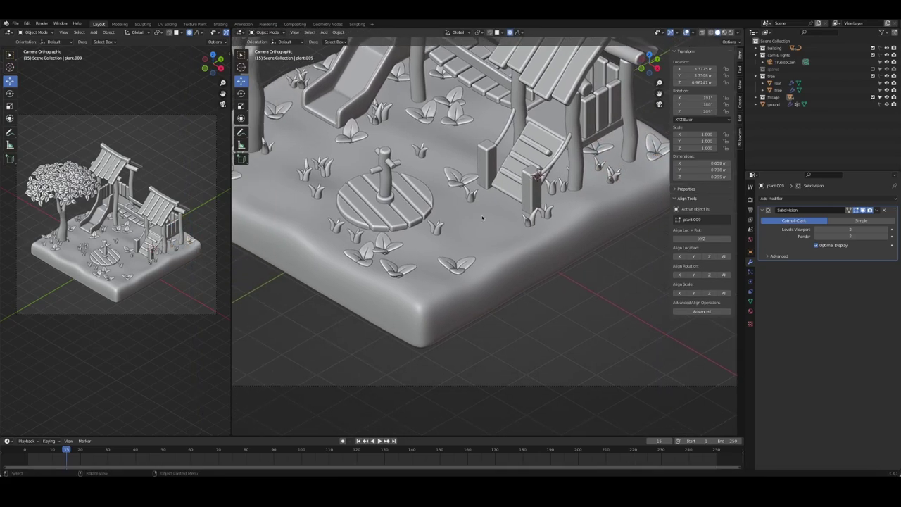
pyautogui.click(386, 254)
pyautogui.press('g')
pyautogui.click(392, 257)
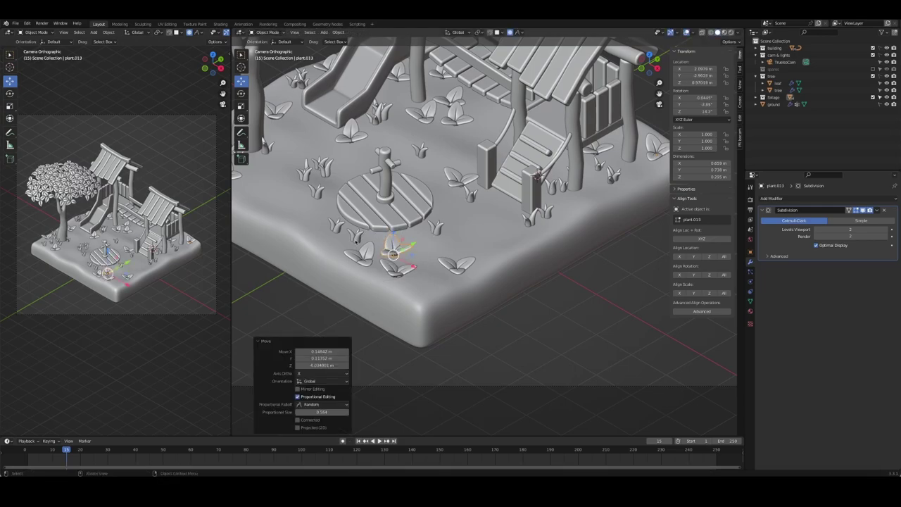
# - Save, make the top-level collection active, and add a plane
pyautogui.scroll(-3, 404, 215)
pyautogui.scroll(-3, 406, 213)
pyautogui.hotkey('ctrl', 's')
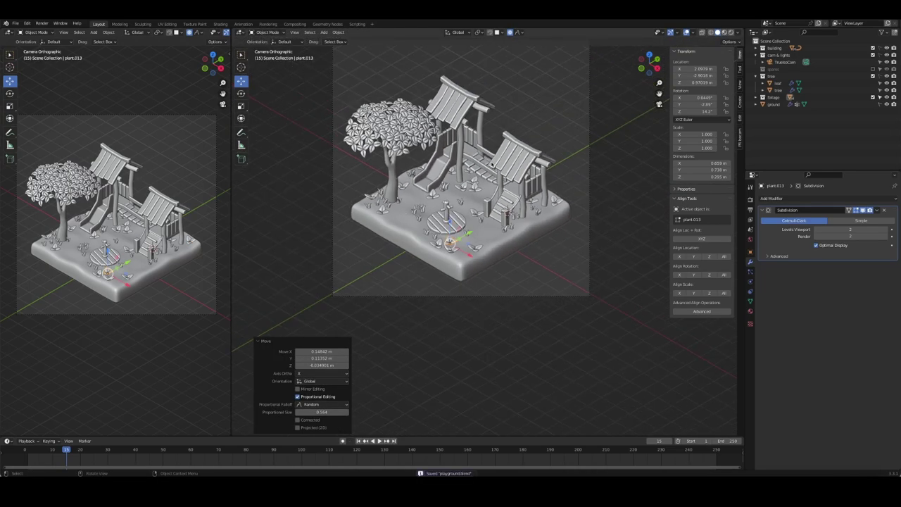
pyautogui.keyDown('shift'); pyautogui.moveTo(423, 211); pyautogui.dragTo(461, 241, button='middle'); pyautogui.keyUp('shift')
pyautogui.click(774, 41)
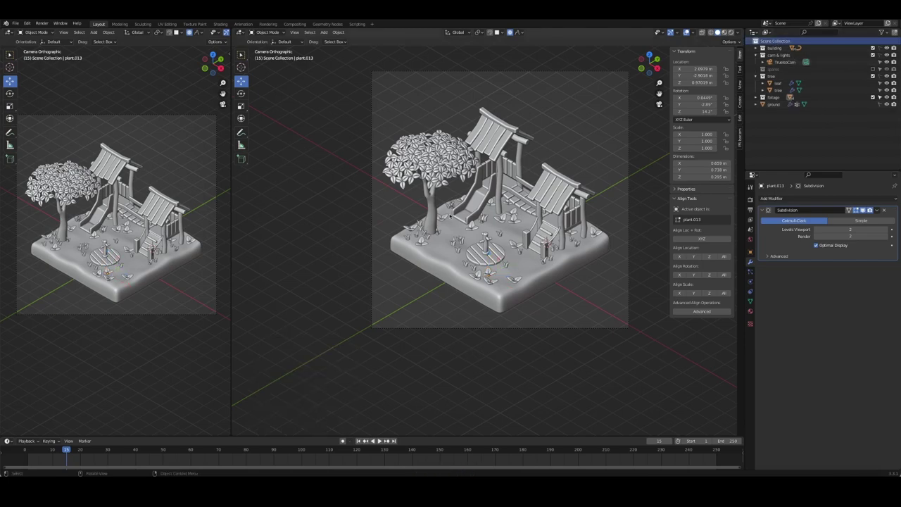
pyautogui.hotkey('shift', 'a')
pyautogui.click(535, 178)
pyautogui.scroll(-2, 485, 259)
# - Replace the added plane with a new one at the centre, scaled to about 33.8 m
pyautogui.scroll(-2, 485, 259)
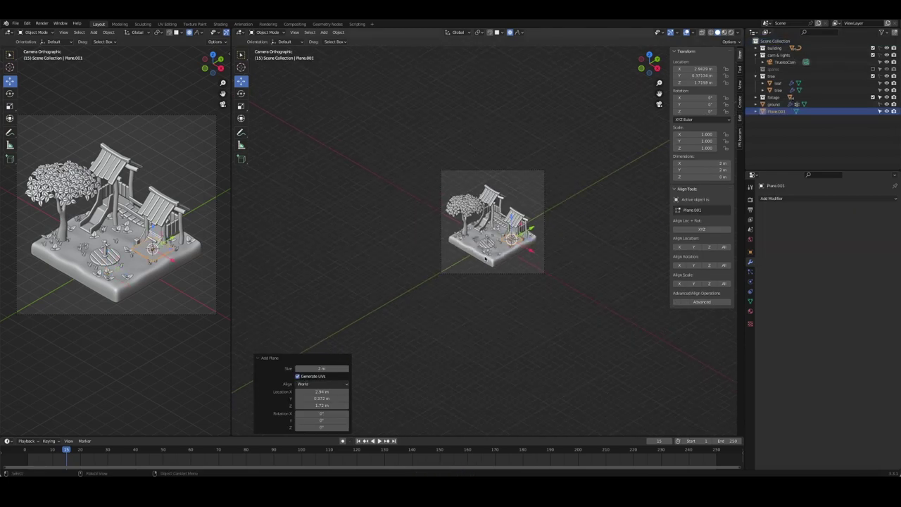
pyautogui.press('Delete')
pyautogui.hotkey('shift', 's')
pyautogui.hotkey('shift', 'a')
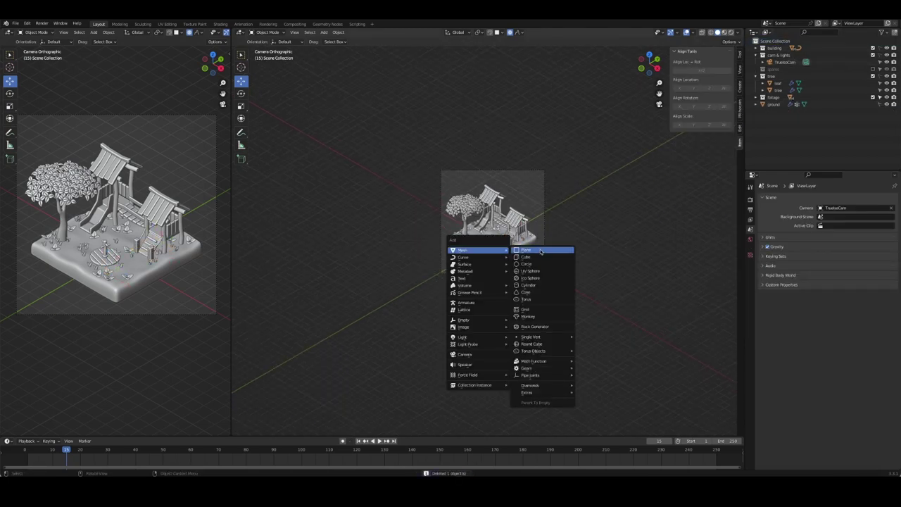
pyautogui.click(538, 250)
pyautogui.press('s')
pyautogui.click(598, 169)
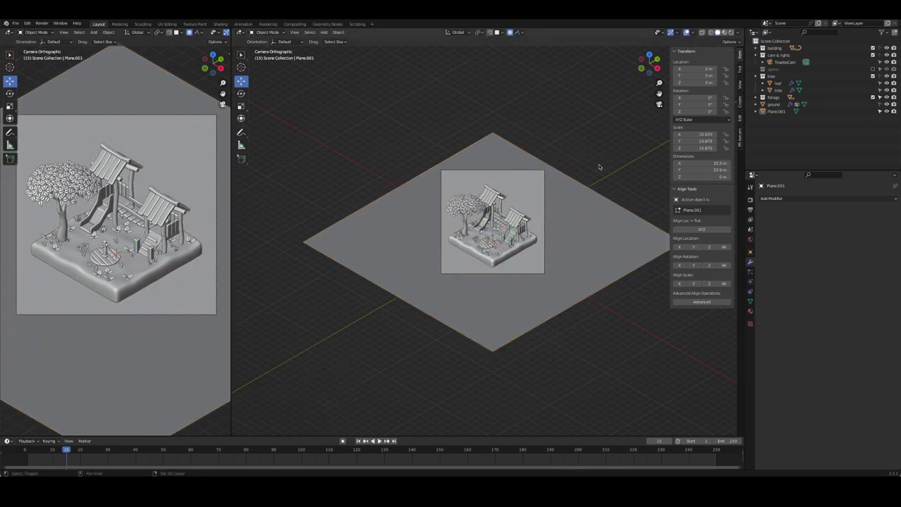
pyautogui.keyDown('shift'); pyautogui.moveTo(598, 169); pyautogui.dragTo(512, 198, button='middle'); pyautogui.keyUp('shift')
# - Rename the large plane to bg and save the file
pyautogui.press('F2')
pyautogui.write('b')
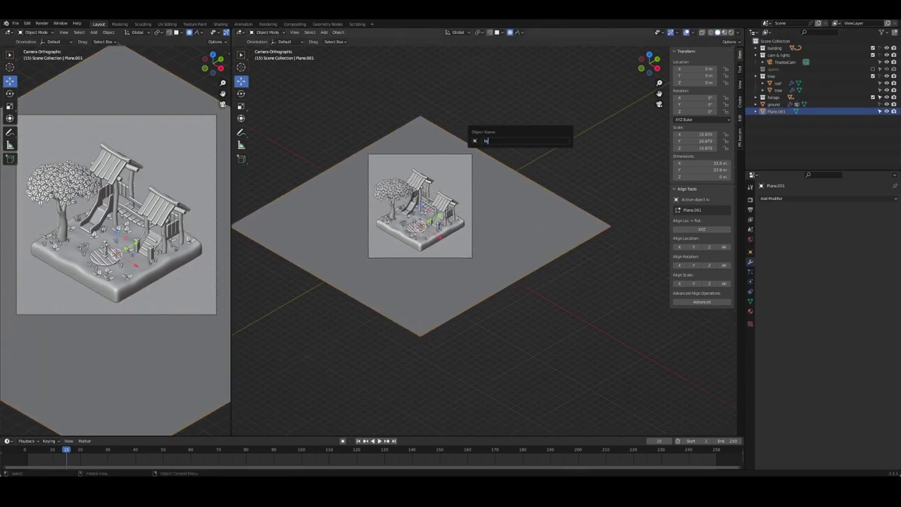
pyautogui.write('g')
pyautogui.press('Return')
pyautogui.hotkey('ctrl', 's')
pyautogui.scroll(4, 538, 148)
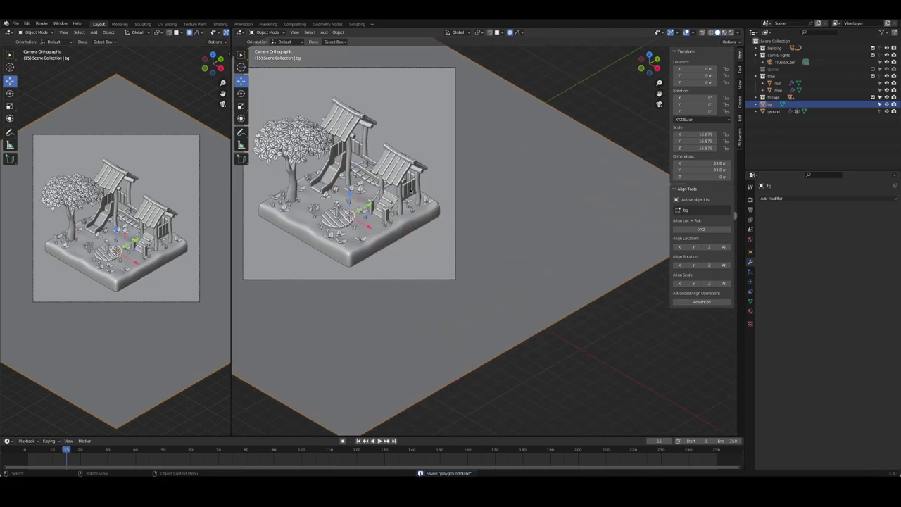
# - Switch the viewport to Material Preview shading
pyautogui.press('z')
pyautogui.click(420, 240)
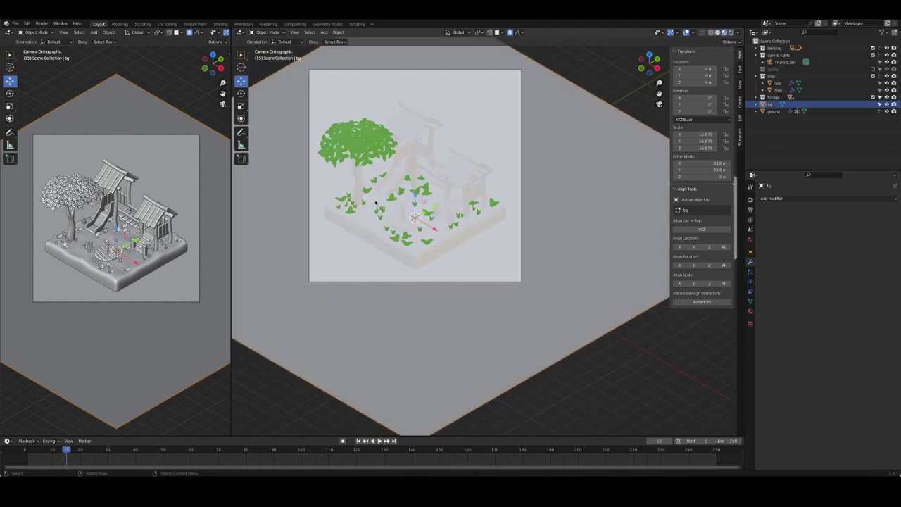
pyautogui.scroll(3, 419, 239)
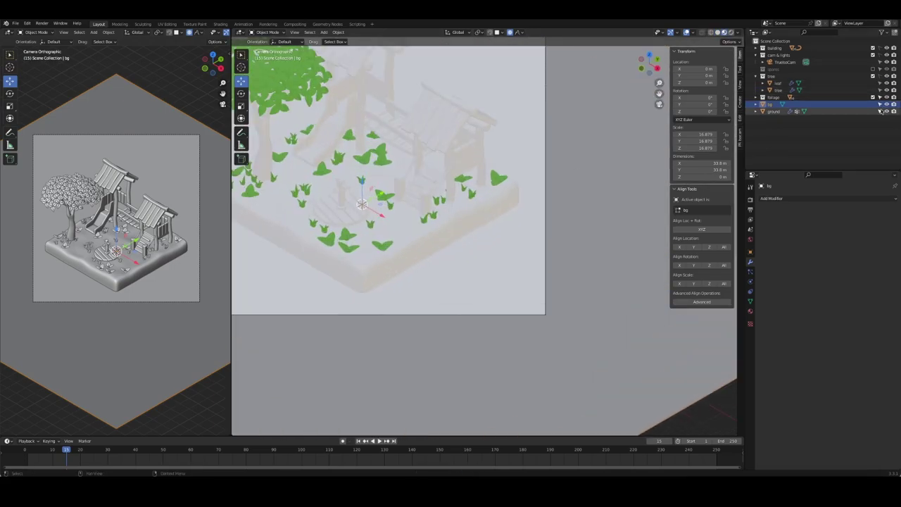
# - Link plant.009's green material onto the ground base and save
pyautogui.click(835, 128)
pyautogui.click(451, 240)
pyautogui.keyDown('shift'); pyautogui.click(432, 218); pyautogui.keyUp('shift')
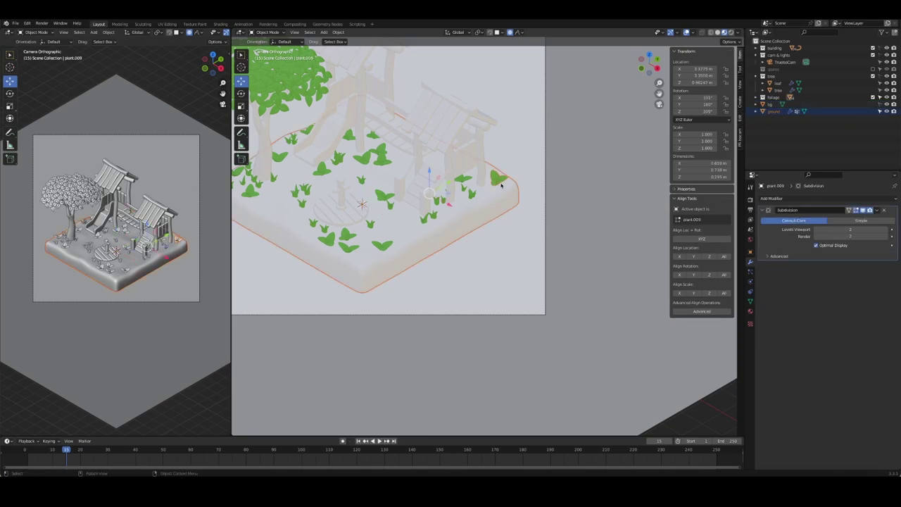
pyautogui.hotkey('ctrl', 'l')
pyautogui.click(474, 201)
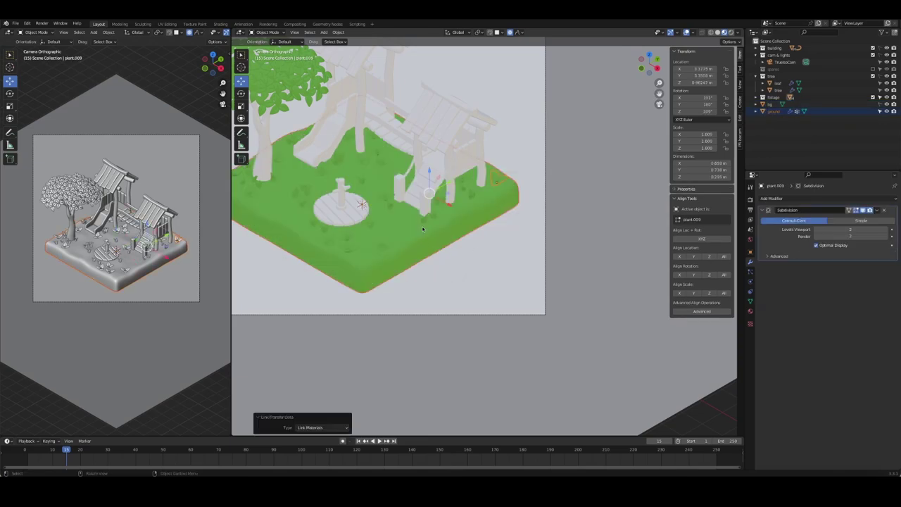
pyautogui.press('Home')
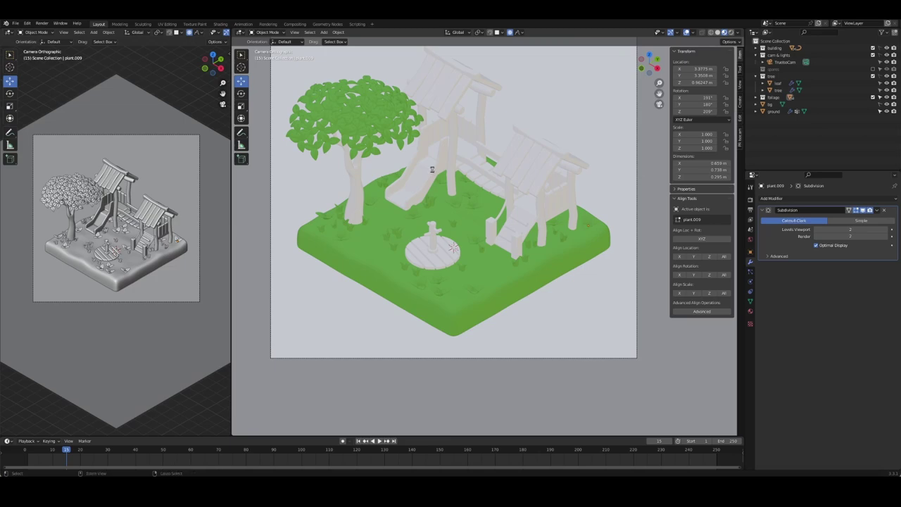
pyautogui.hotkey('ctrl', 's')
# - Select the tree trunk and give it a material named tree
pyautogui.click(873, 76)
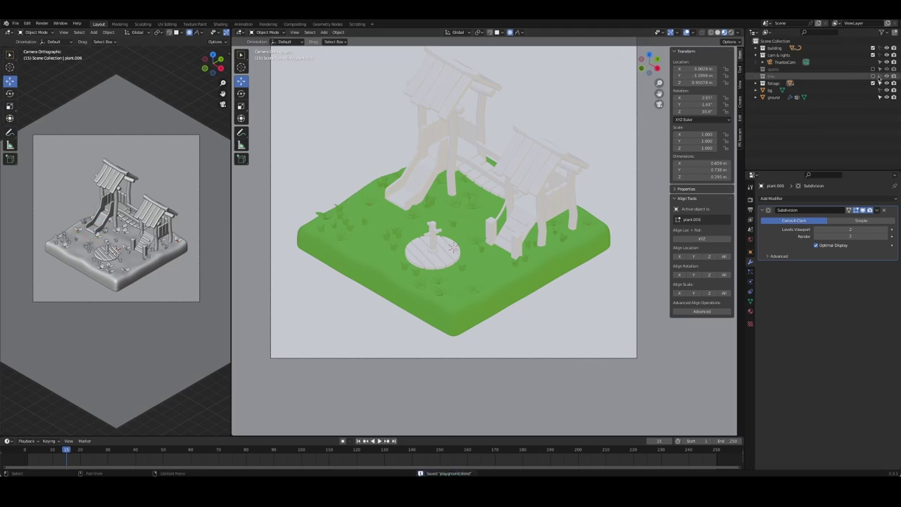
pyautogui.click(874, 76)
pyautogui.click(778, 91)
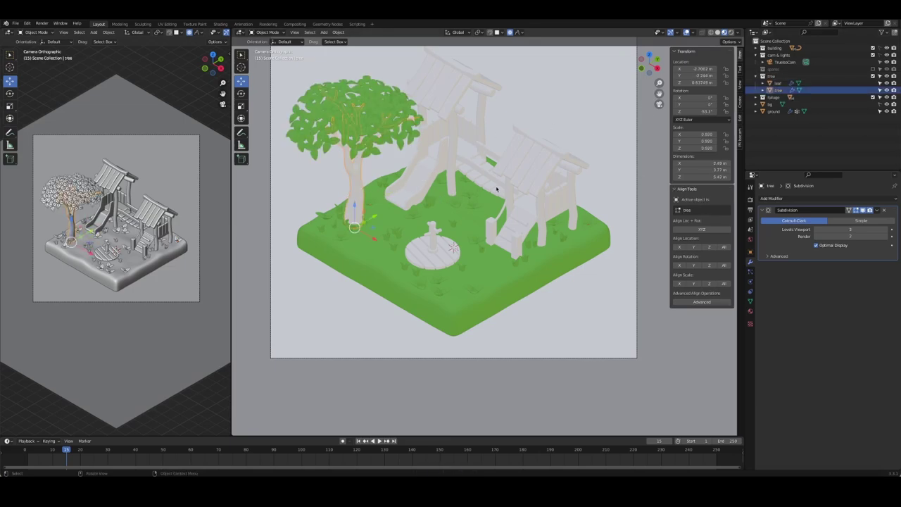
pyautogui.click(751, 325)
pyautogui.click(778, 202)
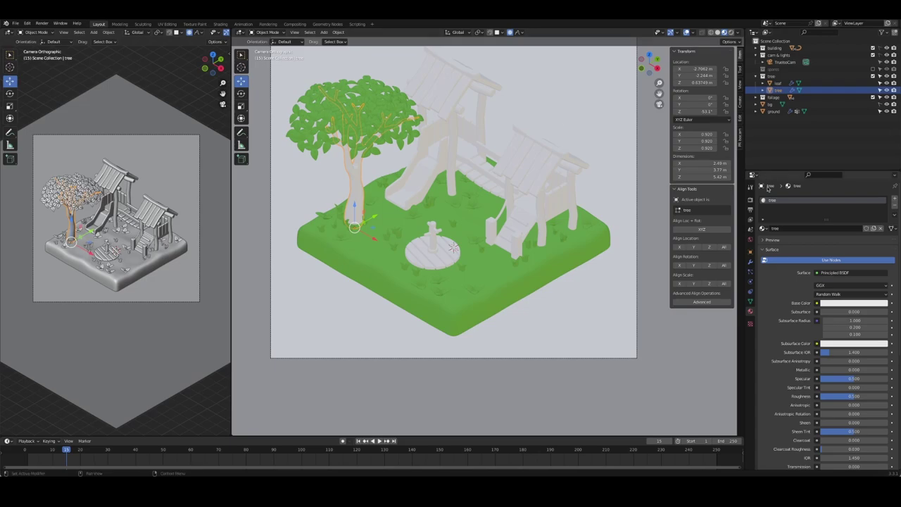
# - Set the tree material to reddish-brown with roughness 1.0, then save
pyautogui.click(842, 304)
pyautogui.scroll(-5, 861, 241)
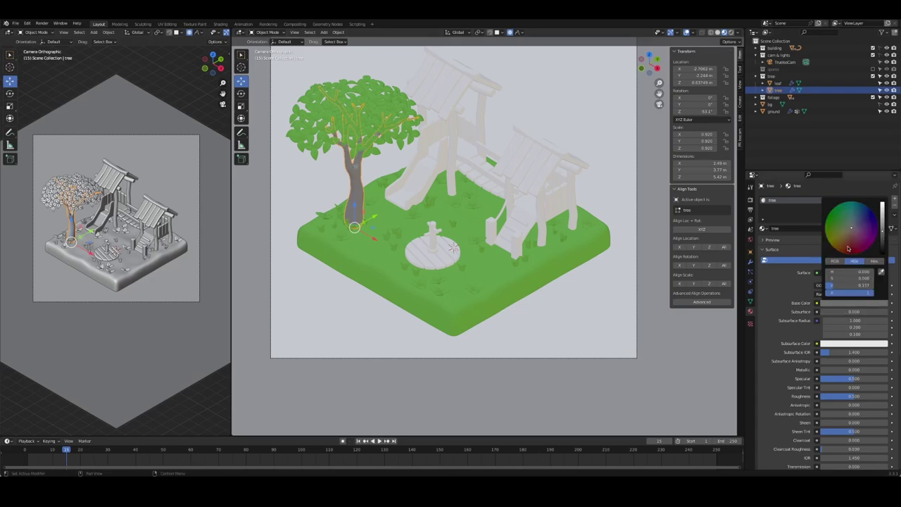
pyautogui.click(849, 248)
pyautogui.moveTo(854, 396); pyautogui.dragTo(869, 397)
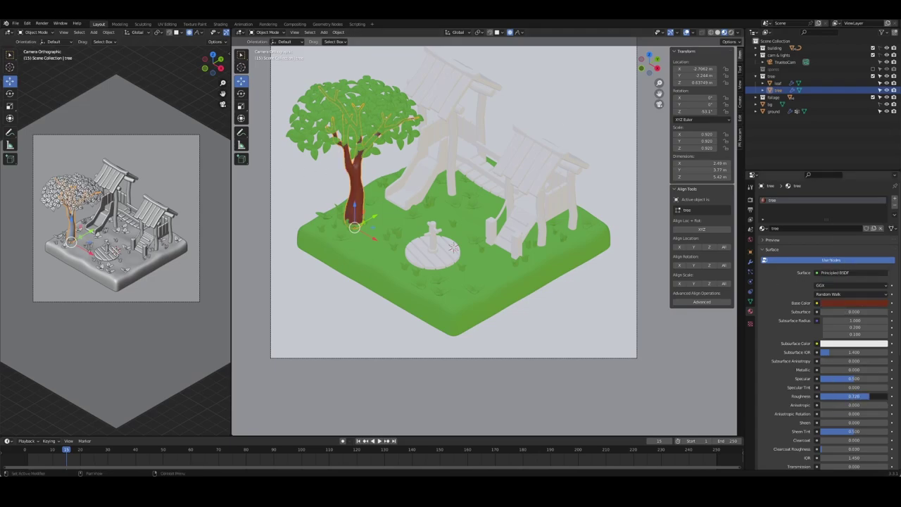
pyautogui.click(303, 192)
pyautogui.hotkey('ctrl', 's')
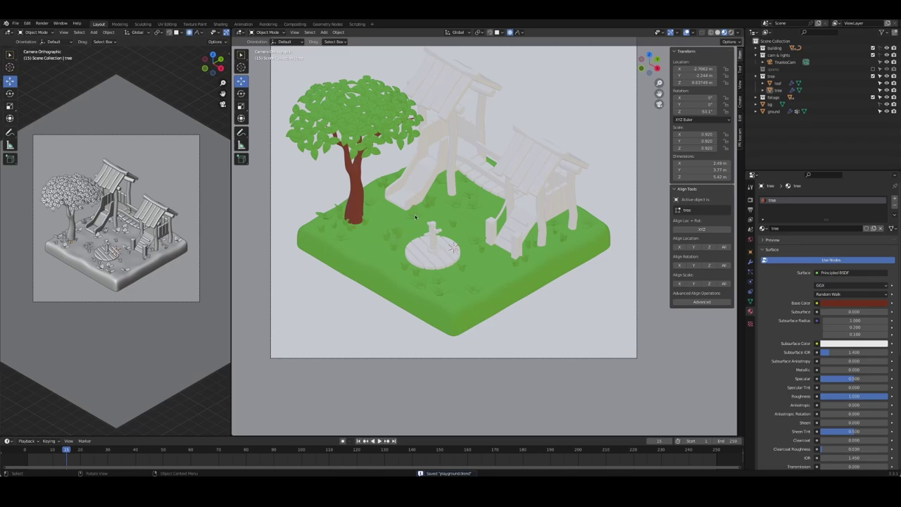
pyautogui.keyDown('shift'); pyautogui.moveTo(512, 224); pyautogui.dragTo(506, 237, button='middle'); pyautogui.keyUp('shift')
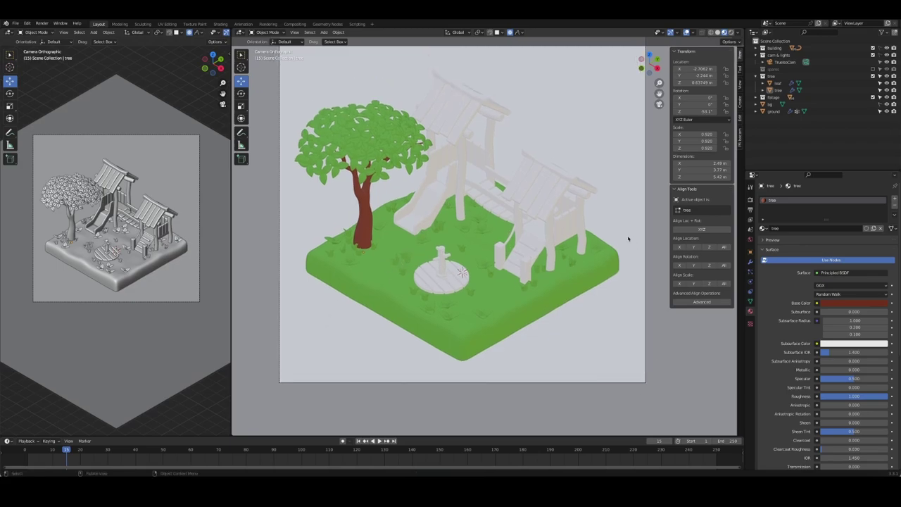
pyautogui.scroll(-3, 629, 239)
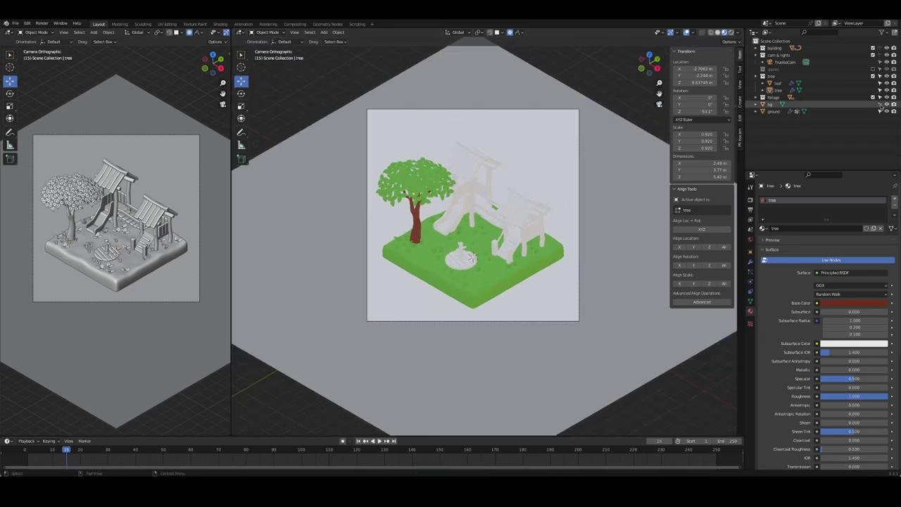
# - Give bg a new material, first pink, then change its base colour to warm golden yellow
pyautogui.click(633, 134)
pyautogui.click(789, 228)
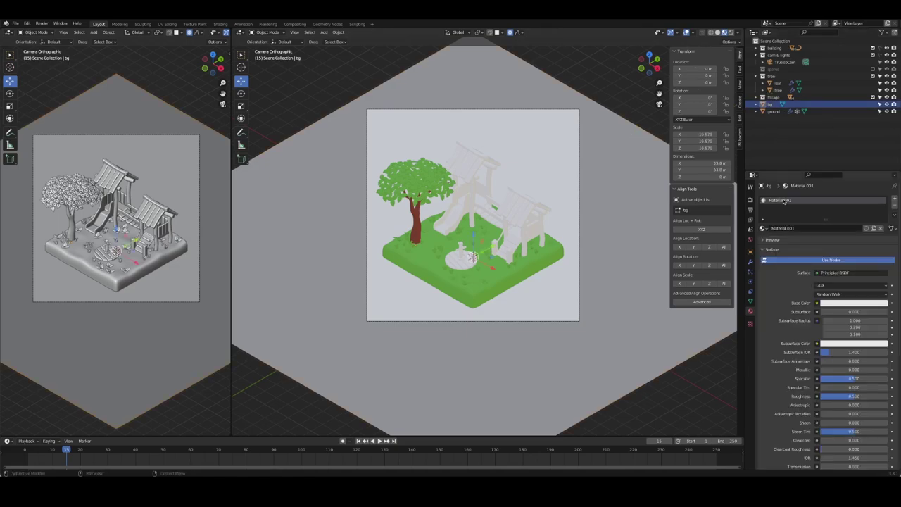
pyautogui.click(854, 303)
pyautogui.click(852, 238)
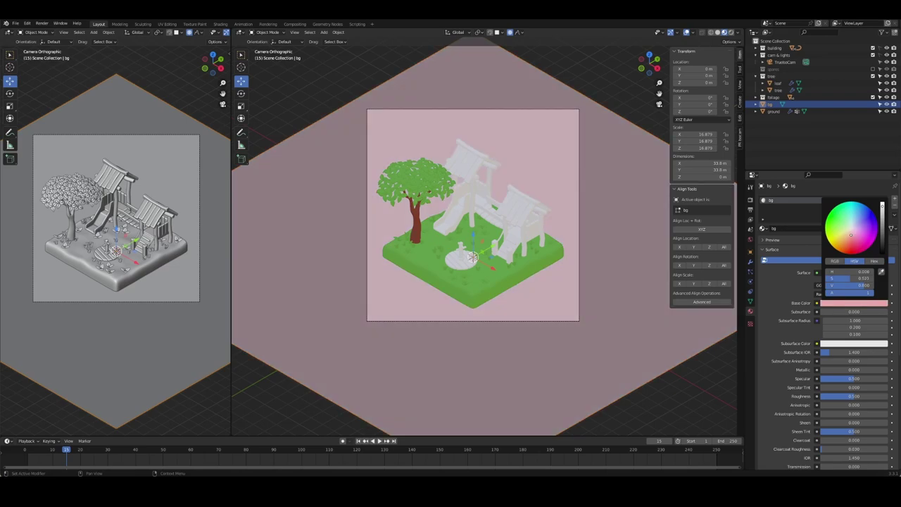
pyautogui.moveTo(852, 235); pyautogui.dragTo(848, 238)
pyautogui.click(339, 105)
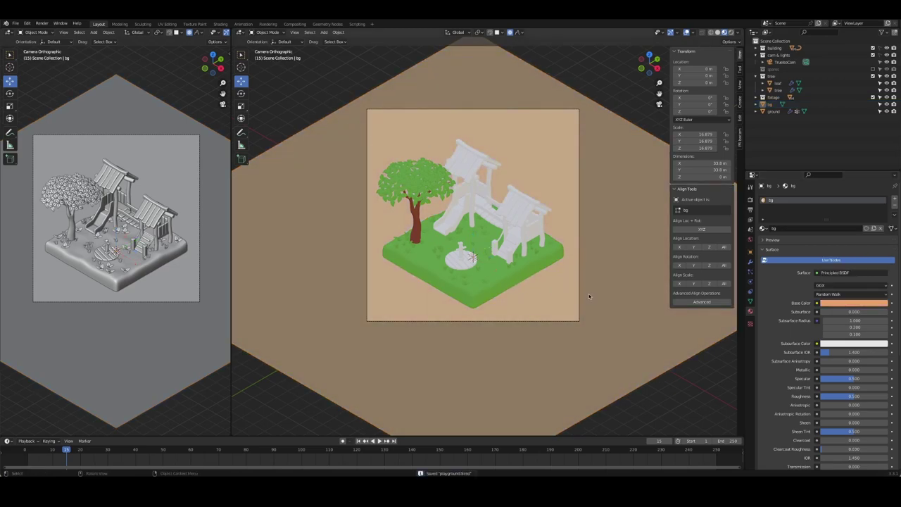
pyautogui.click(612, 339)
pyautogui.click(854, 303)
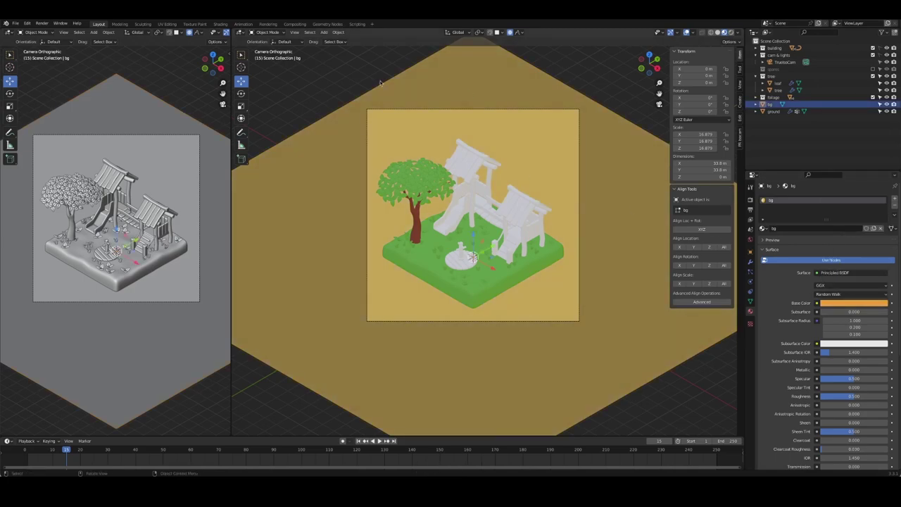
pyautogui.click(322, 100)
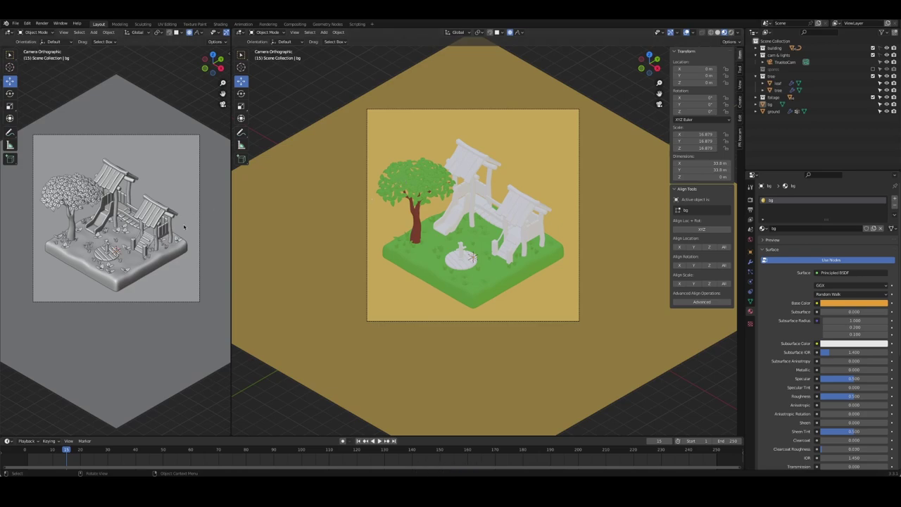
# - Join the two viewports into one and make the timeline area much taller
pyautogui.rightClick(230, 216)
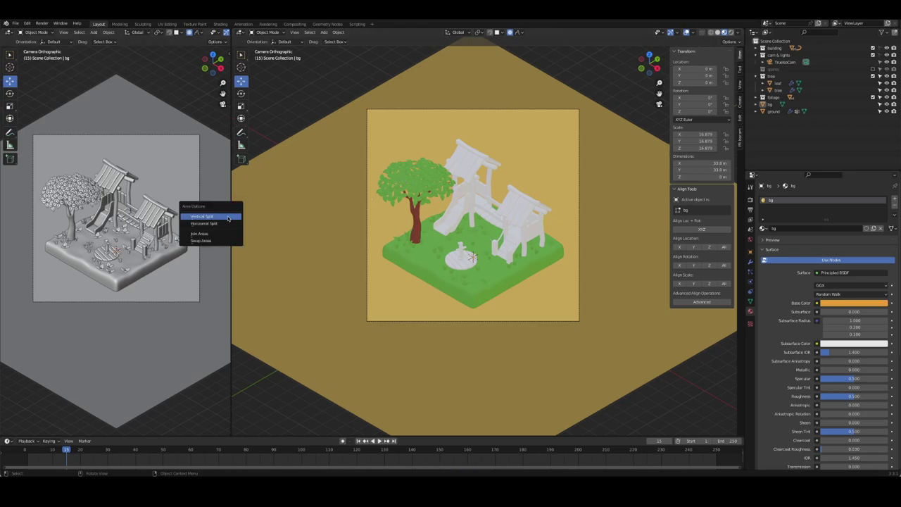
pyautogui.click(212, 232)
pyautogui.click(213, 236)
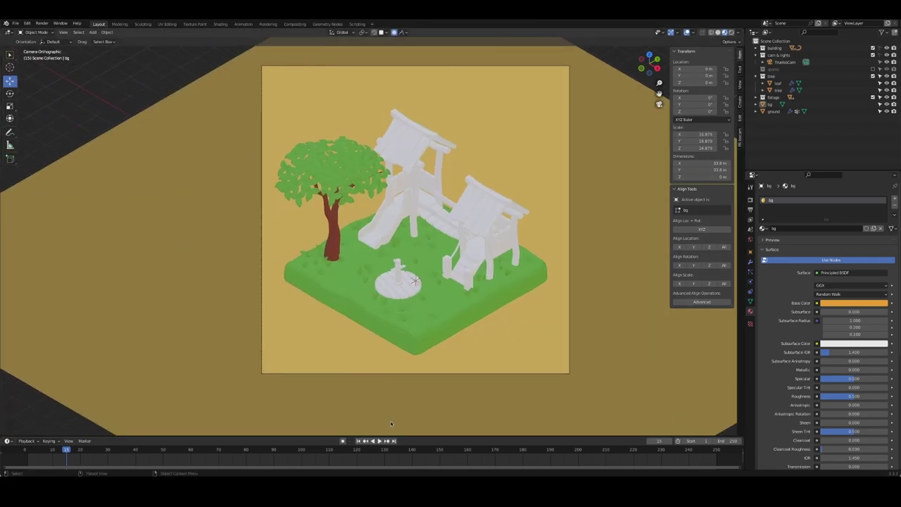
pyautogui.moveTo(388, 437)
pyautogui.mouseDown()
pyautogui.moveTo(388, 174)
pyautogui.moveTo(422, 195)
pyautogui.mouseUp()
# - Select the pole object and turn the timeline into a Shader Editor
pyautogui.scroll(3, 458, 144)
pyautogui.scroll(3, 458, 144)
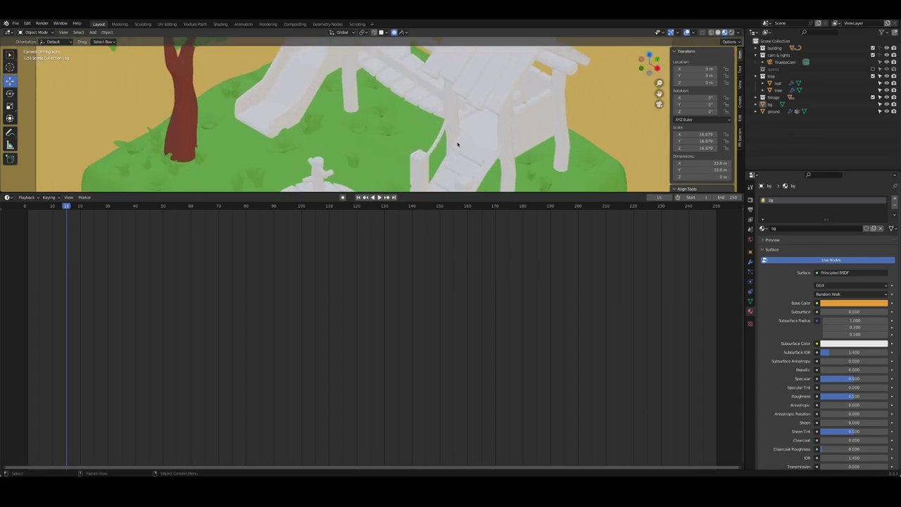
pyautogui.keyDown('shift'); pyautogui.moveTo(458, 144); pyautogui.dragTo(462, 116, button='middle'); pyautogui.keyUp('shift')
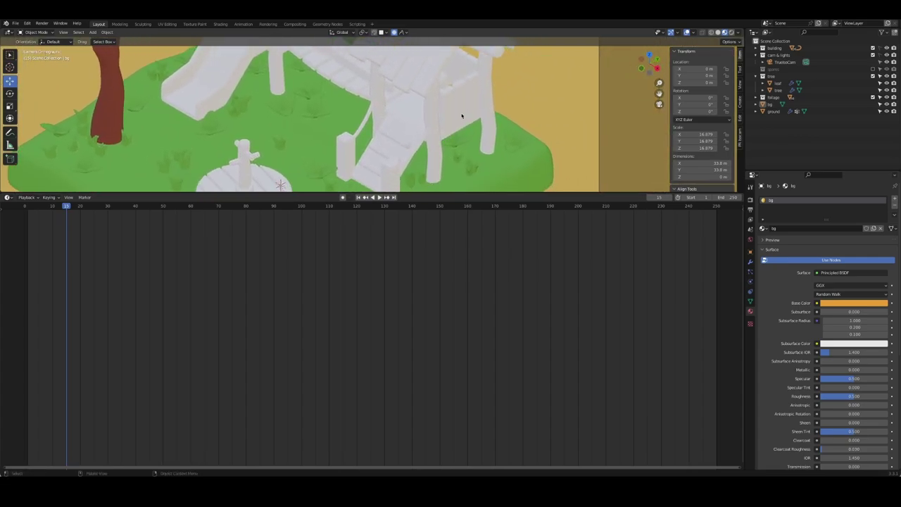
pyautogui.click(845, 105)
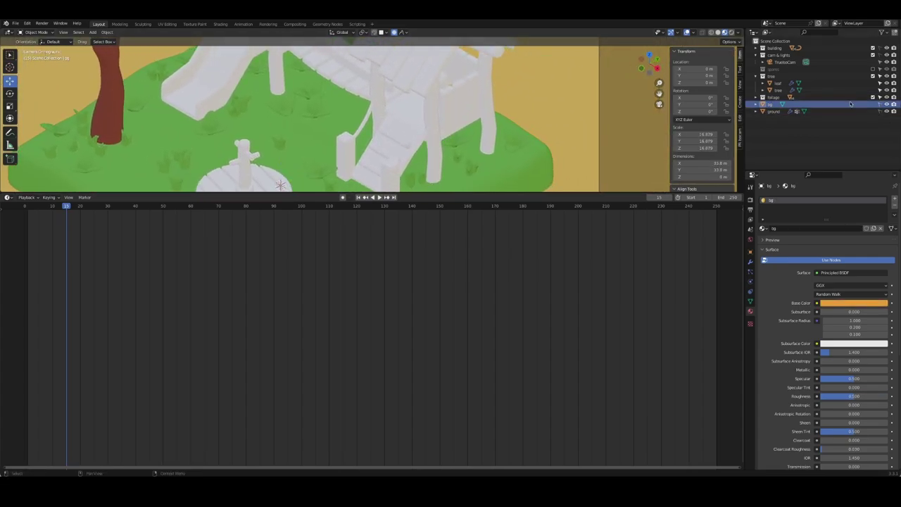
pyautogui.hotkey('ctrl', 'z')
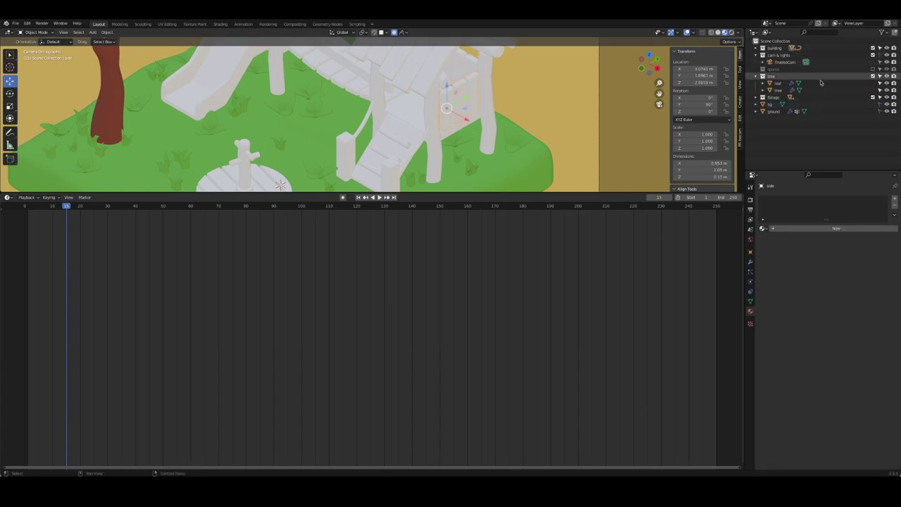
pyautogui.click(757, 76)
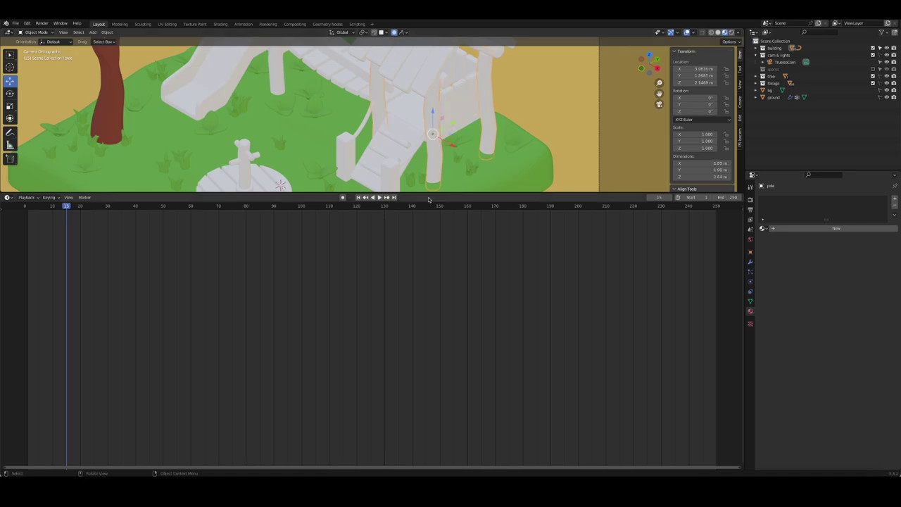
pyautogui.click(7, 197)
pyautogui.click(49, 268)
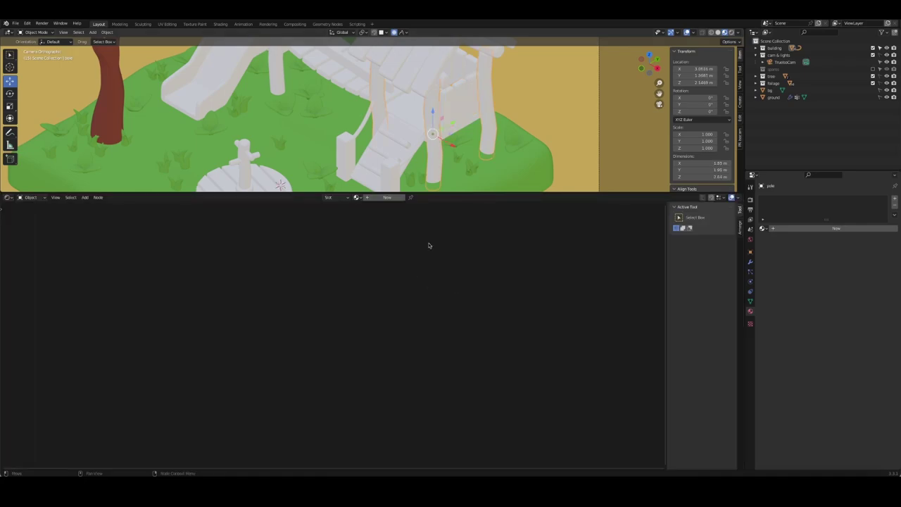
# - Create the pole's new wood material and add a ColorRamp node left of the Principled BSDF
pyautogui.click(826, 229)
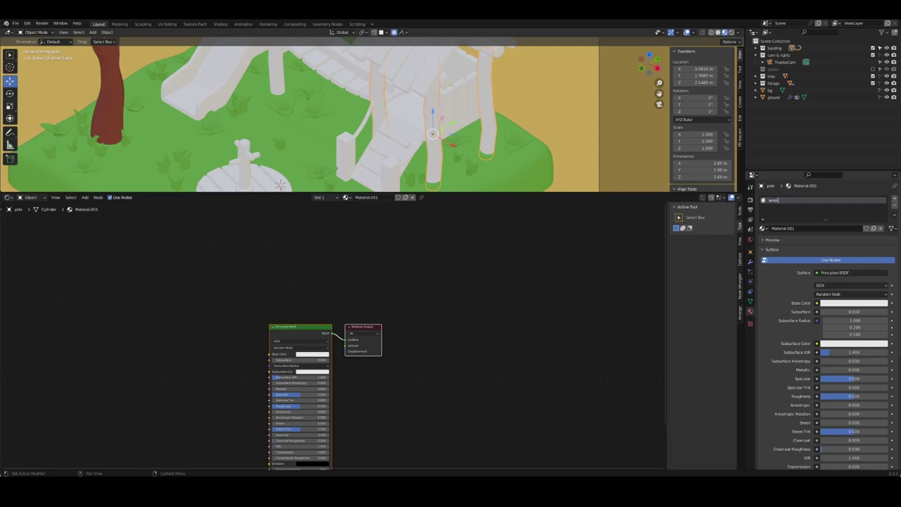
pyautogui.moveTo(194, 343); pyautogui.dragTo(383, 264, button='middle')
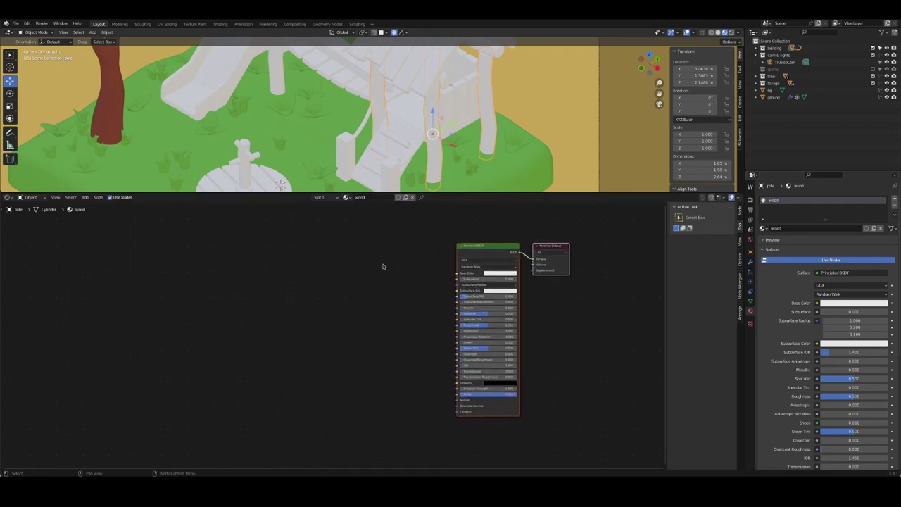
pyautogui.hotkey('shift', 'a')
pyautogui.click(345, 259)
pyautogui.write('color ramp')
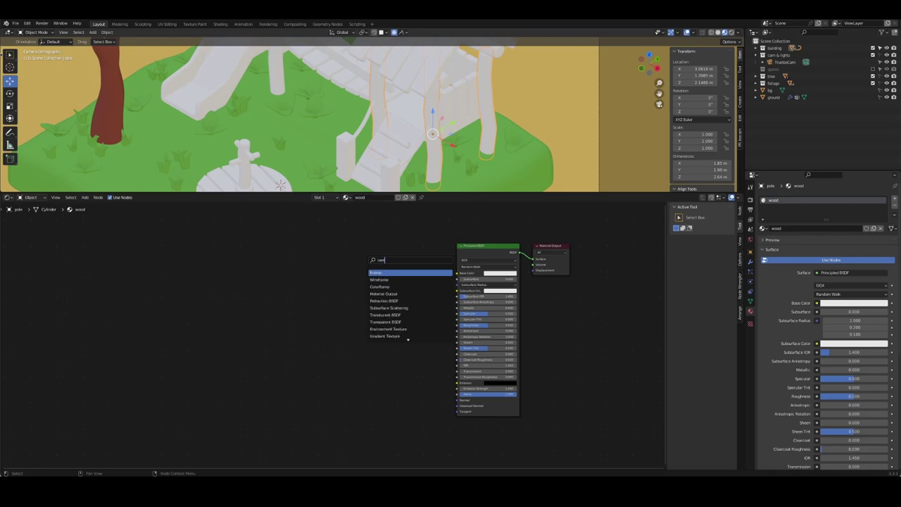
pyautogui.press('Return')
pyautogui.click(405, 275)
pyautogui.click(321, 299)
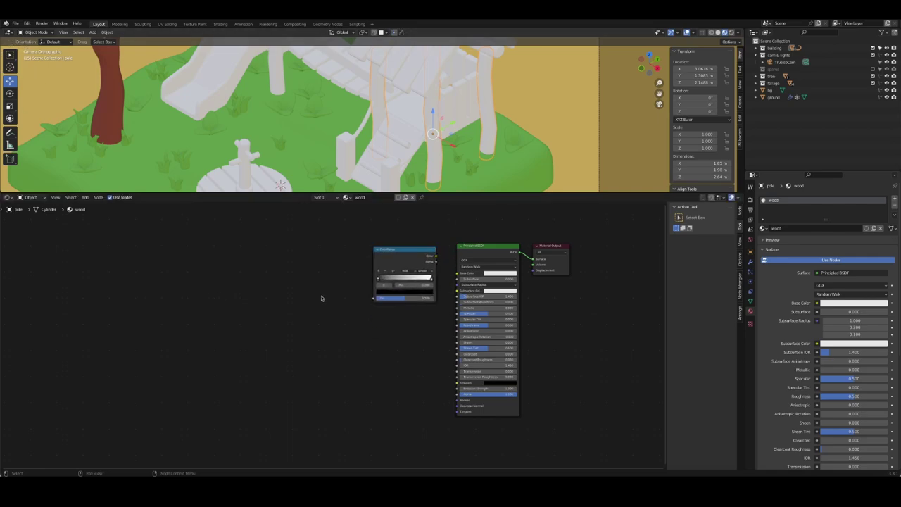
# - Try adding a White Noise Texture node, then cancel its placement
pyautogui.hotkey('shift', 'a')
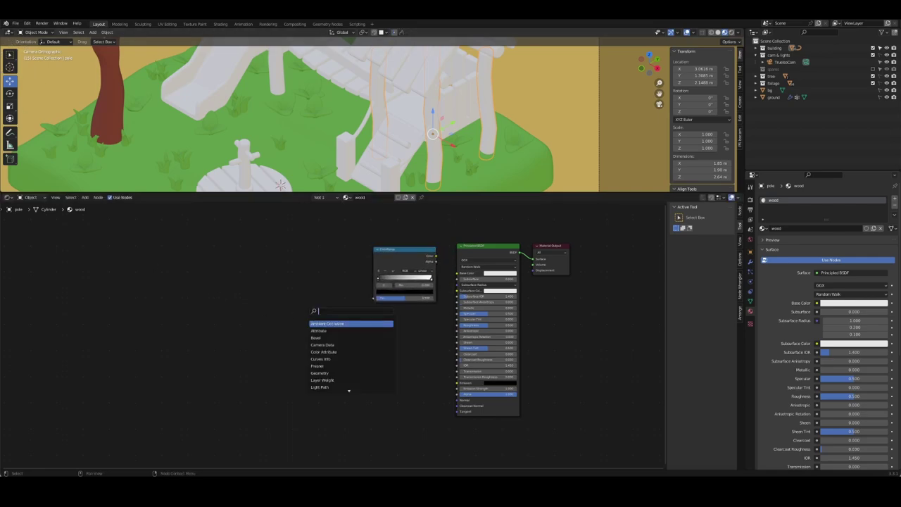
pyautogui.write('white noise')
pyautogui.press('Return')
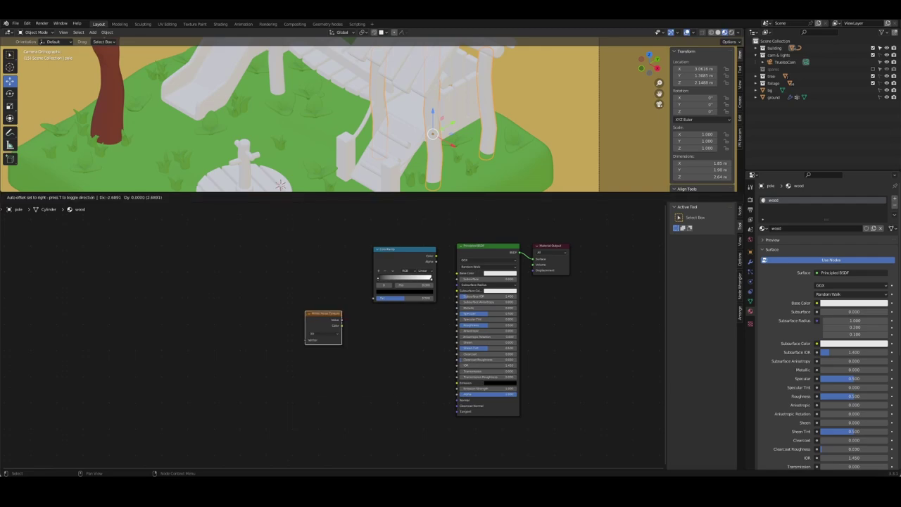
pyautogui.press('Escape')
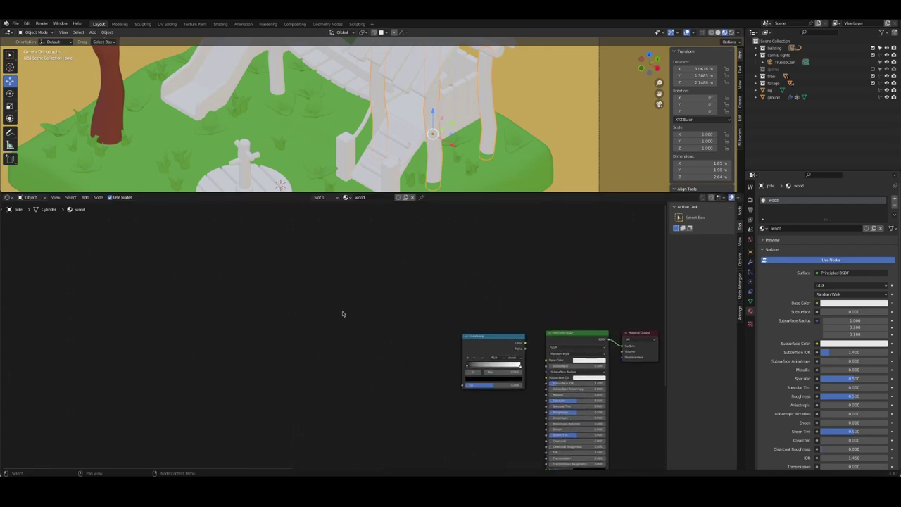
# - Add a Noise Texture node to the left of the ColorRamp
pyautogui.scroll(-3, 345, 315)
pyautogui.scroll(-2, 362, 320)
pyautogui.scroll(2, 373, 325)
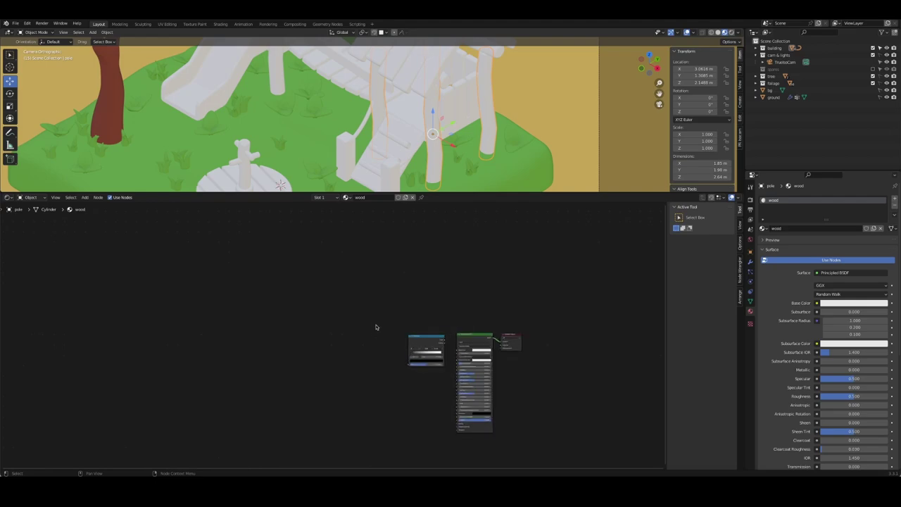
pyautogui.scroll(2, 376, 326)
pyautogui.scroll(1, 359, 296)
pyautogui.hotkey('shift', 'a')
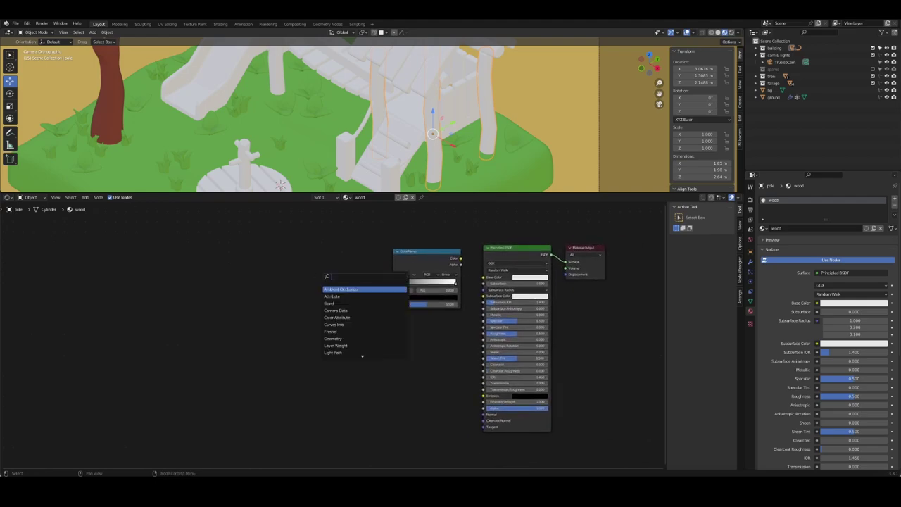
pyautogui.write('noise')
pyautogui.click(345, 296)
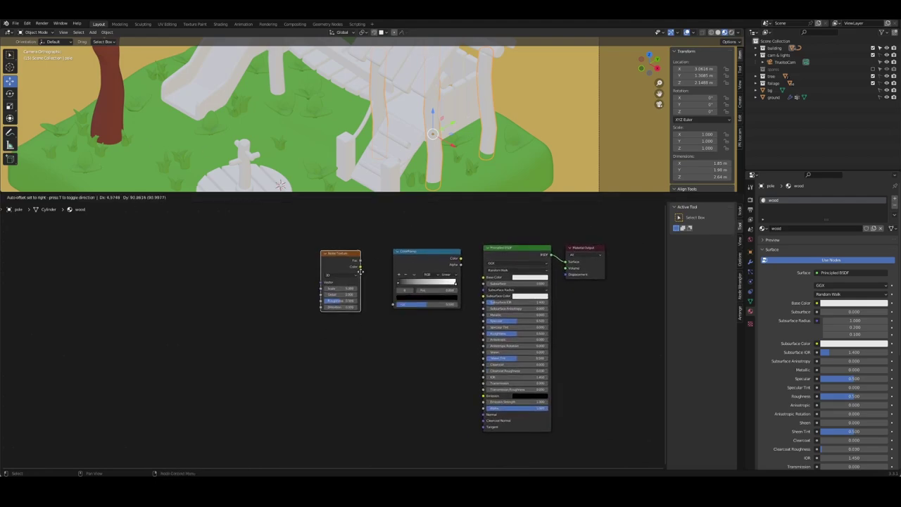
pyautogui.click(335, 255)
# - Add a Bump node below the ColorRamp
pyautogui.hotkey('shift', 'a')
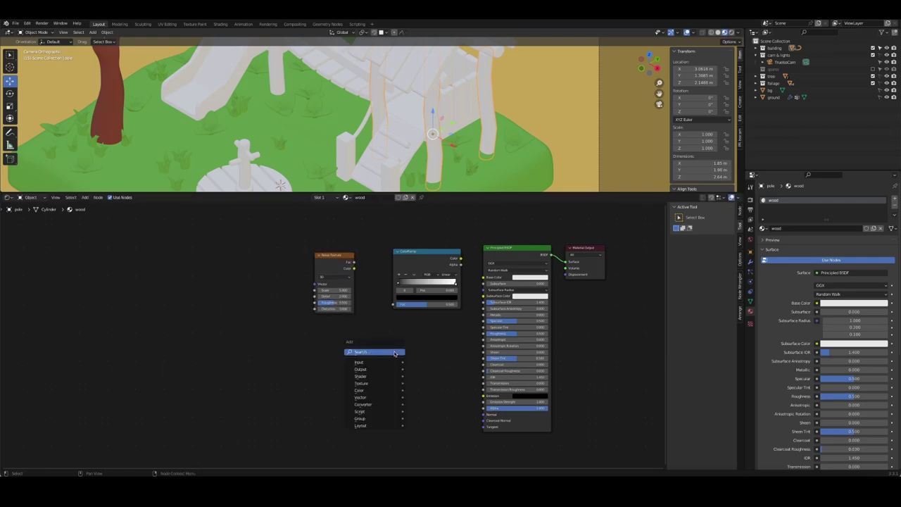
pyautogui.write('bum')
pyautogui.moveTo(414, 354); pyautogui.dragTo(436, 351)
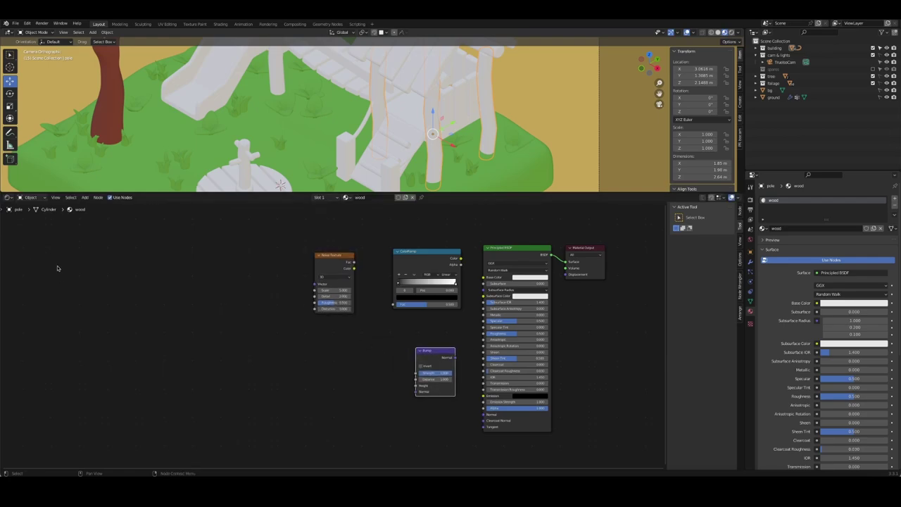
pyautogui.click(470, 307)
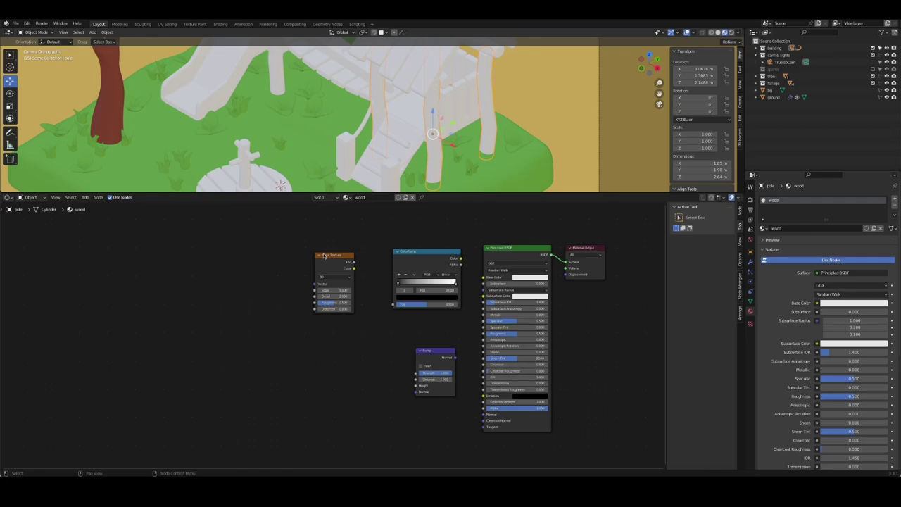
# - Add a Musgrave Texture left of the Noise node, with Texture Coordinate and Mapping nodes
pyautogui.click(327, 257)
pyautogui.hotkey('ctrl', 't')
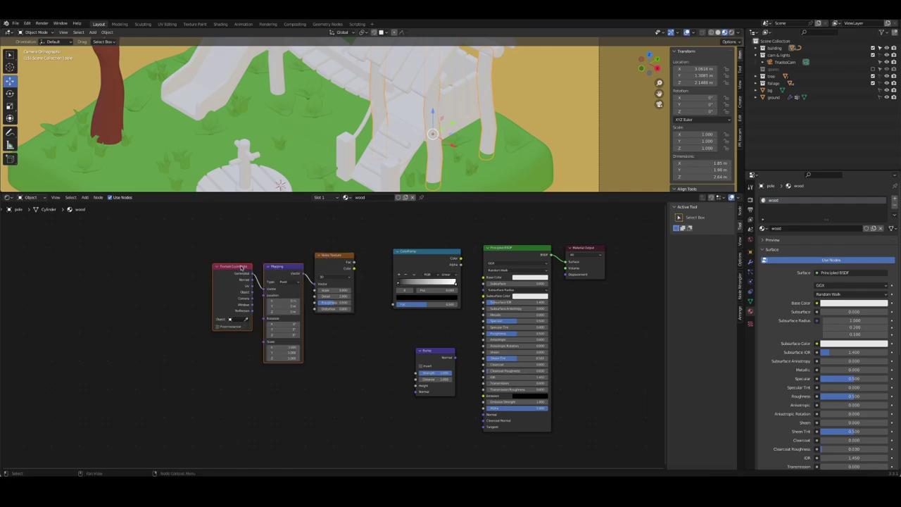
pyautogui.hotkey('ctrl', 'z')
pyautogui.hotkey('shift', 'a')
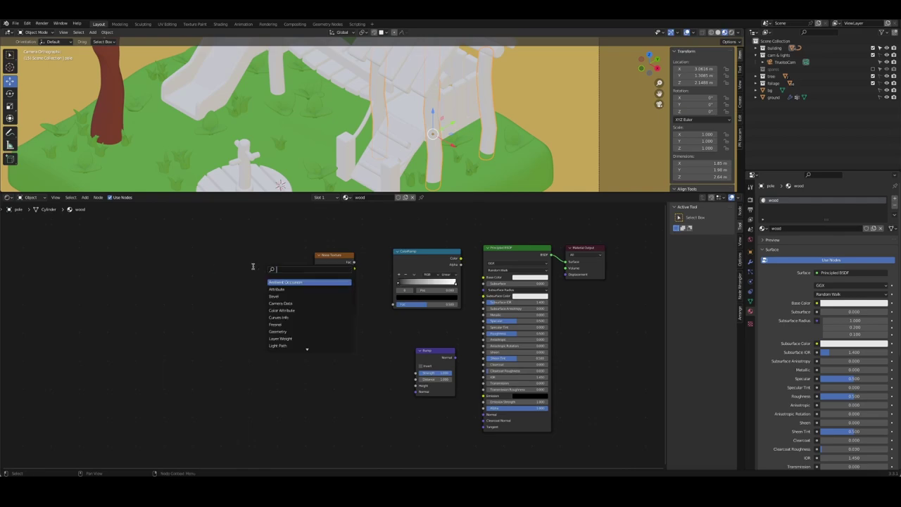
pyautogui.write('misgra')
pyautogui.press('Return')
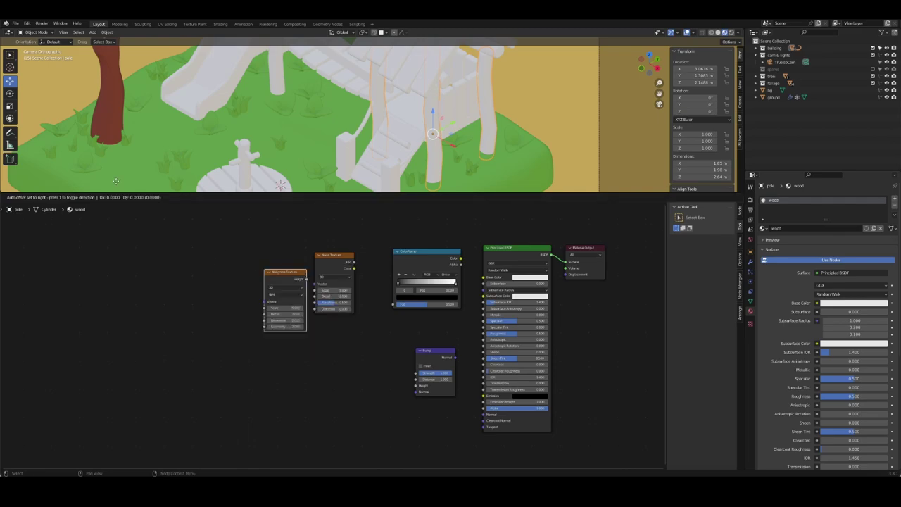
pyautogui.click(301, 311)
pyautogui.moveTo(332, 256); pyautogui.dragTo(250, 243)
pyautogui.moveTo(331, 296)
pyautogui.mouseDown()
pyautogui.moveTo(368, 242)
pyautogui.moveTo(241, 252)
pyautogui.moveTo(302, 243)
pyautogui.moveTo(357, 250)
pyautogui.mouseUp()
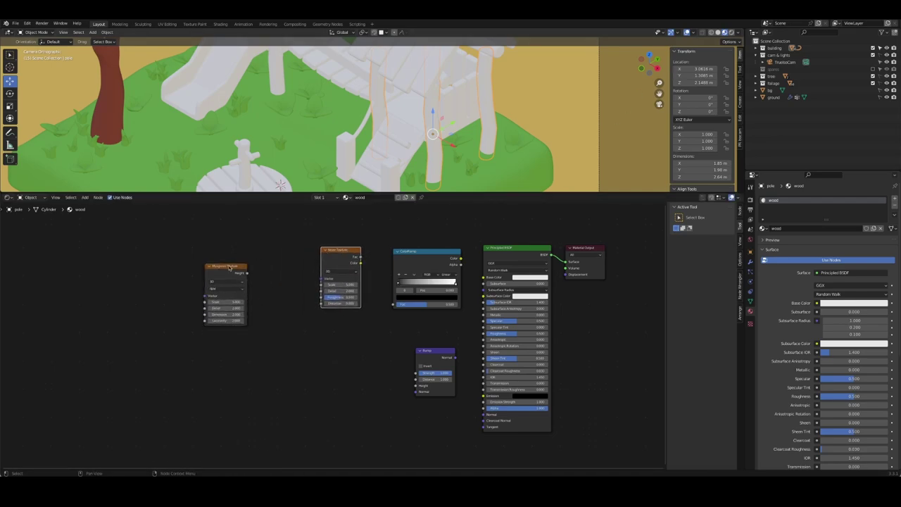
pyautogui.moveTo(231, 270); pyautogui.dragTo(278, 252)
pyautogui.hotkey('ctrl', 't')
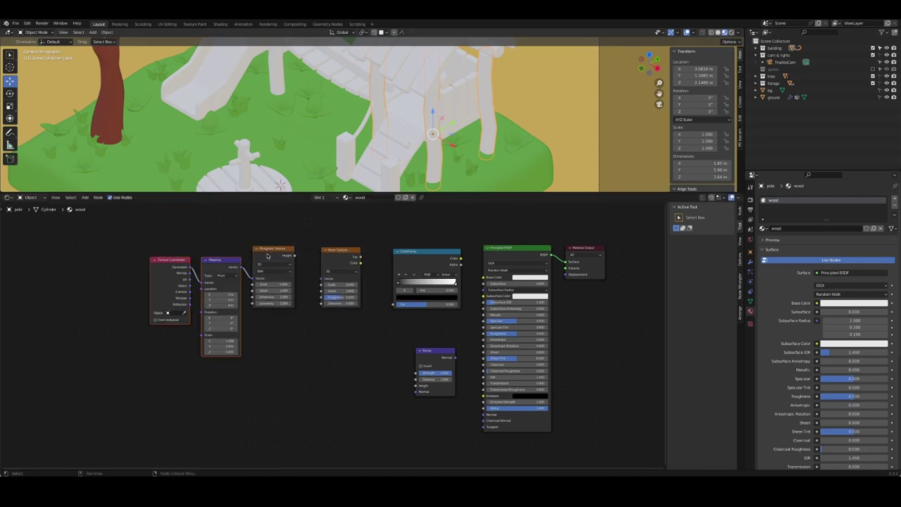
# - Link Musgrave Height into Noise, Noise Fac to ColorRamp and Bump, then ColorRamp to Base Color and Bump to Normal
pyautogui.moveTo(294, 254)
pyautogui.mouseDown()
pyautogui.moveTo(311, 297)
pyautogui.moveTo(320, 285)
pyautogui.mouseUp()
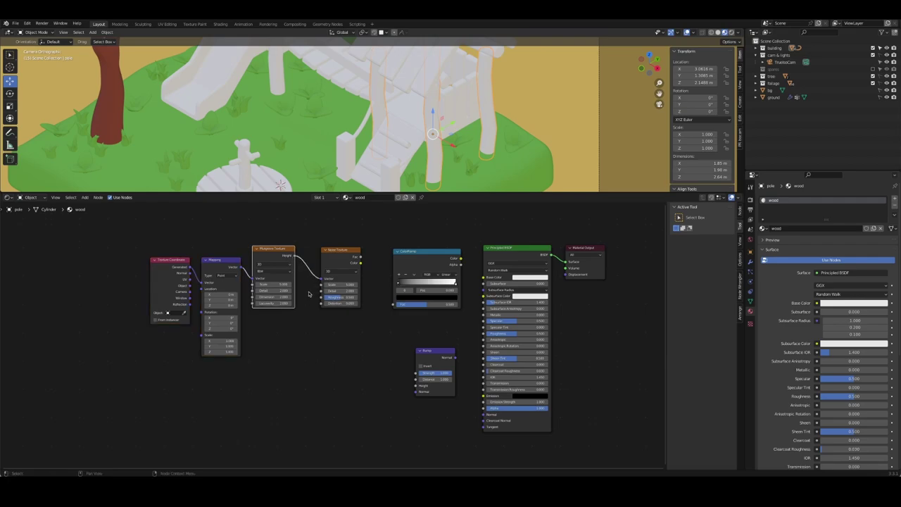
pyautogui.moveTo(361, 257); pyautogui.dragTo(393, 304)
pyautogui.moveTo(361, 257)
pyautogui.mouseDown()
pyautogui.moveTo(409, 396)
pyautogui.moveTo(414, 386)
pyautogui.mouseUp()
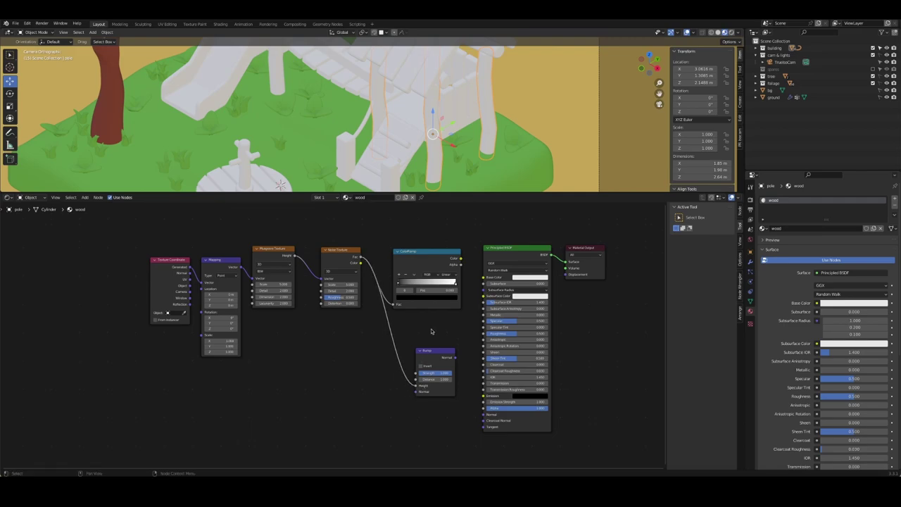
pyautogui.moveTo(461, 259); pyautogui.dragTo(484, 276)
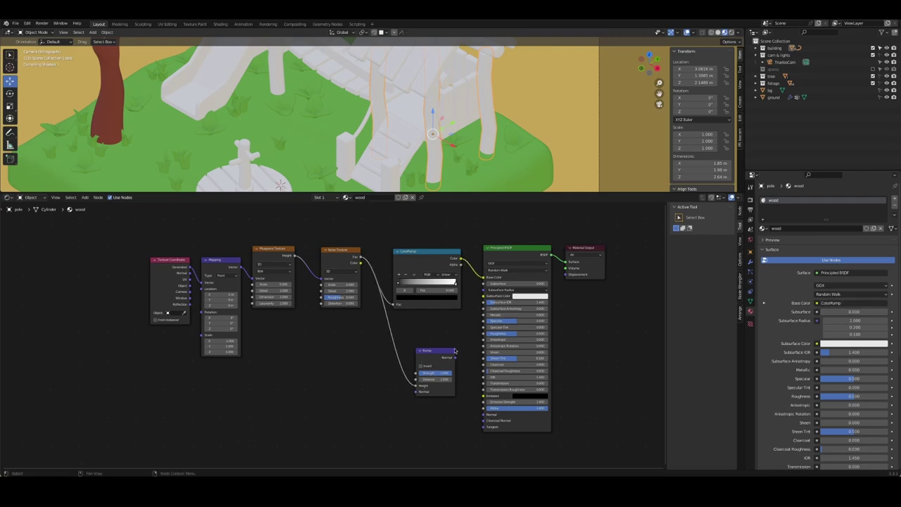
pyautogui.moveTo(454, 358); pyautogui.dragTo(484, 414)
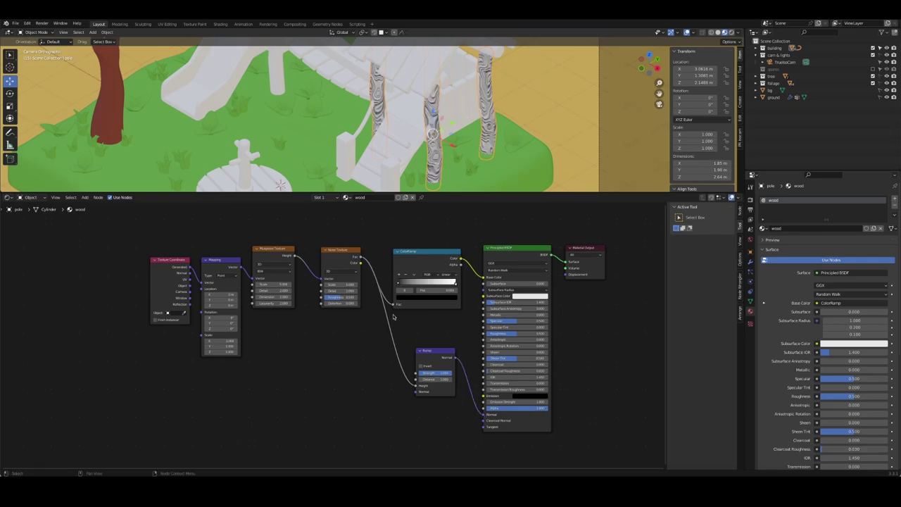
# - Recolour the right ramp stop orange-brown and save the playground file
pyautogui.click(427, 298)
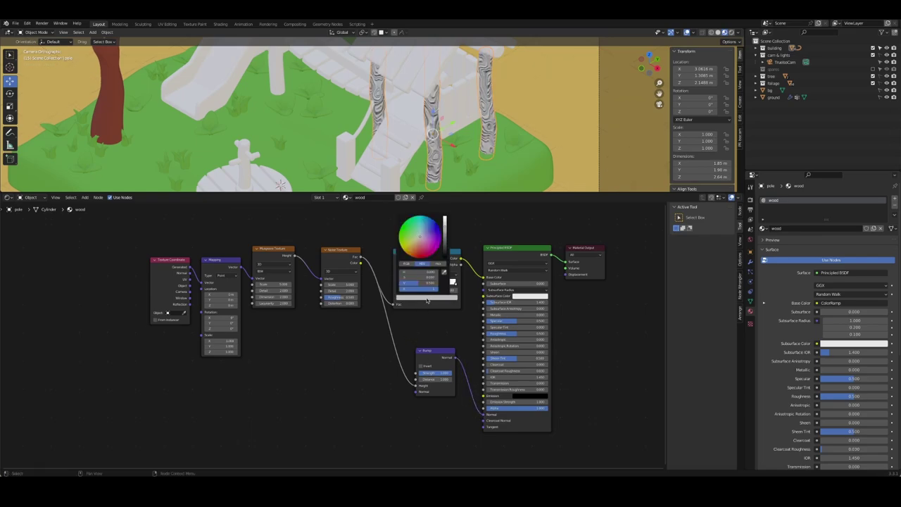
pyautogui.click(429, 245)
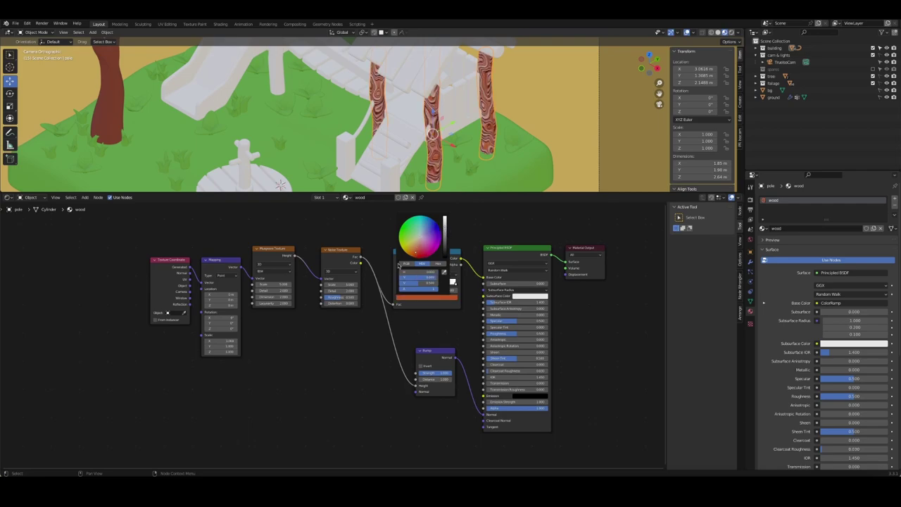
pyautogui.moveTo(399, 265); pyautogui.dragTo(376, 285)
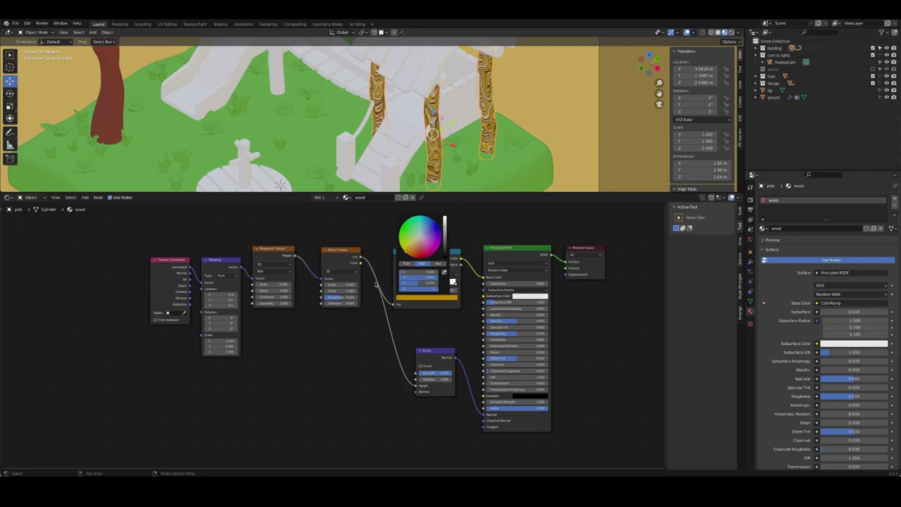
pyautogui.click(415, 252)
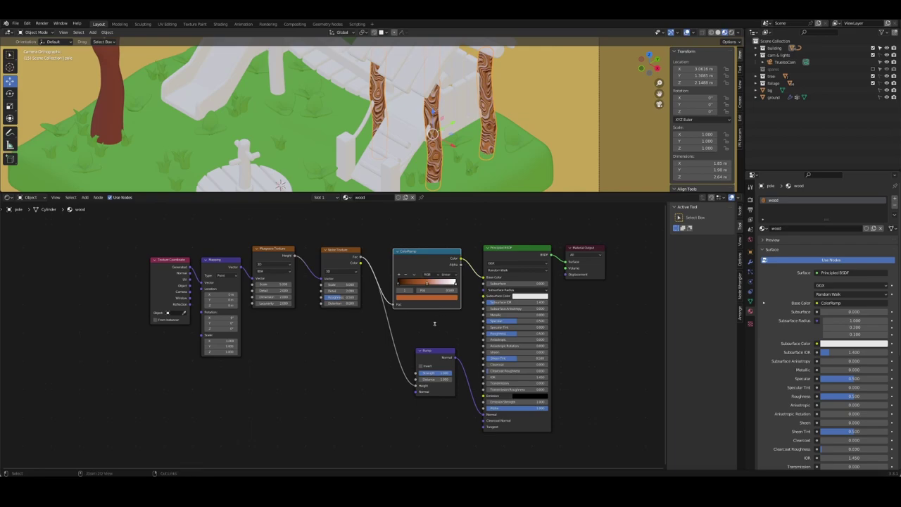
pyautogui.hotkey('ctrl', 's')
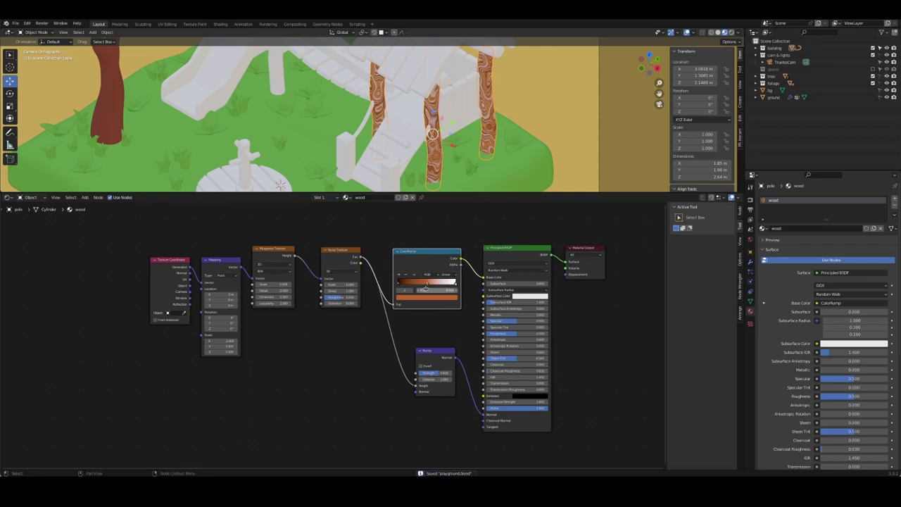
# - Copy the orange hex to the left black stop, then darken it slightly
pyautogui.click(428, 298)
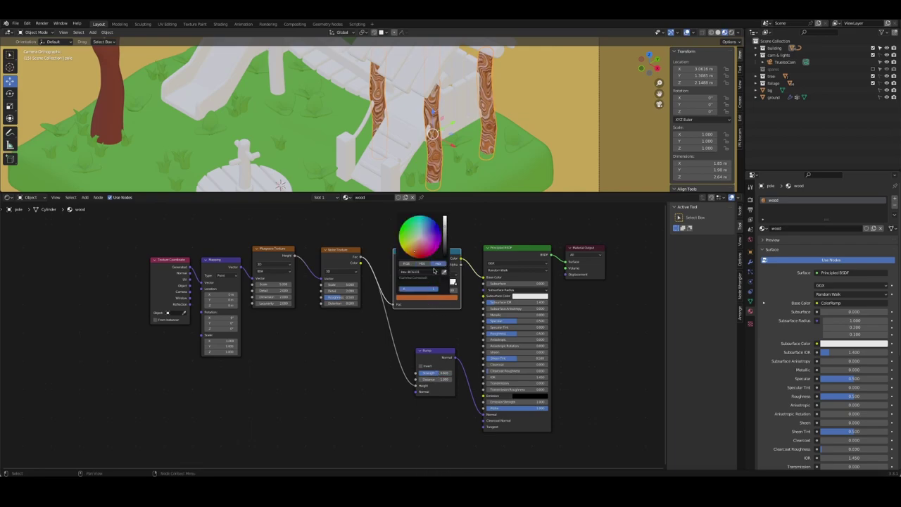
pyautogui.click(429, 272)
pyautogui.press('Return')
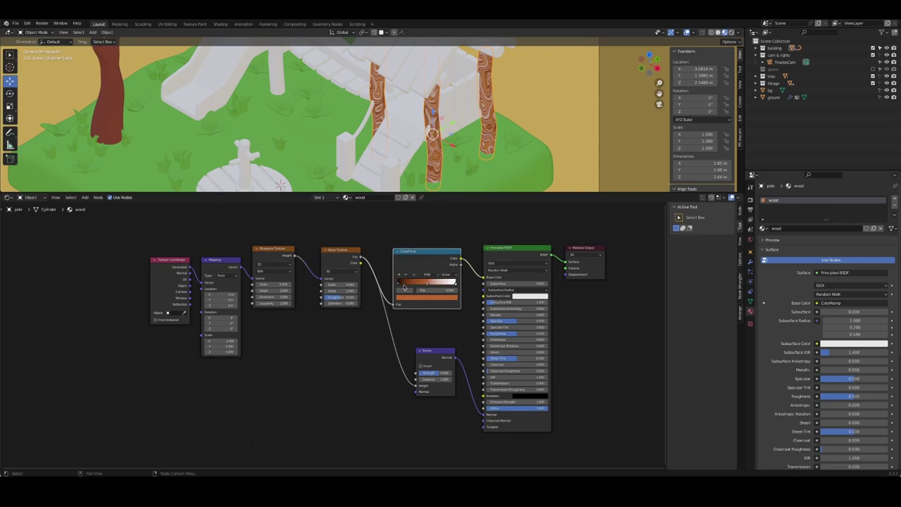
pyautogui.click(398, 284)
pyautogui.click(414, 300)
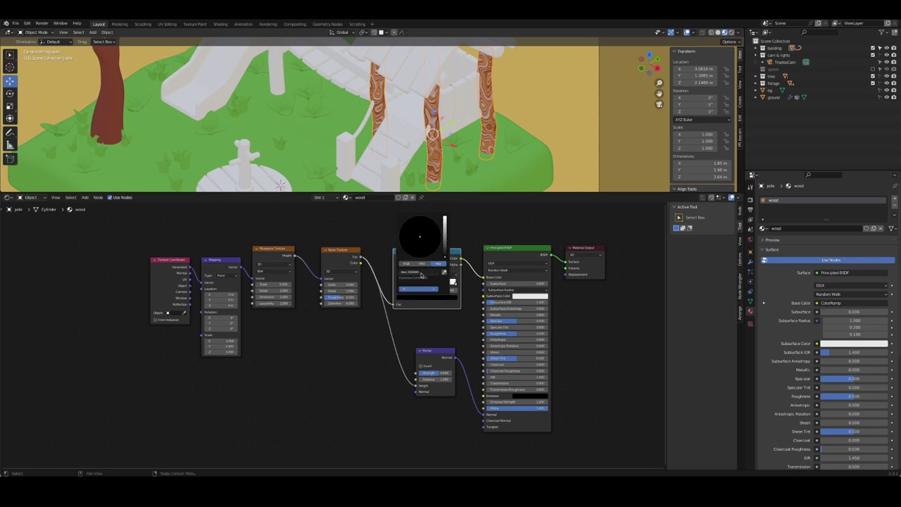
pyautogui.click(421, 274)
pyautogui.hotkey('ctrl', 'v')
pyautogui.press('Return')
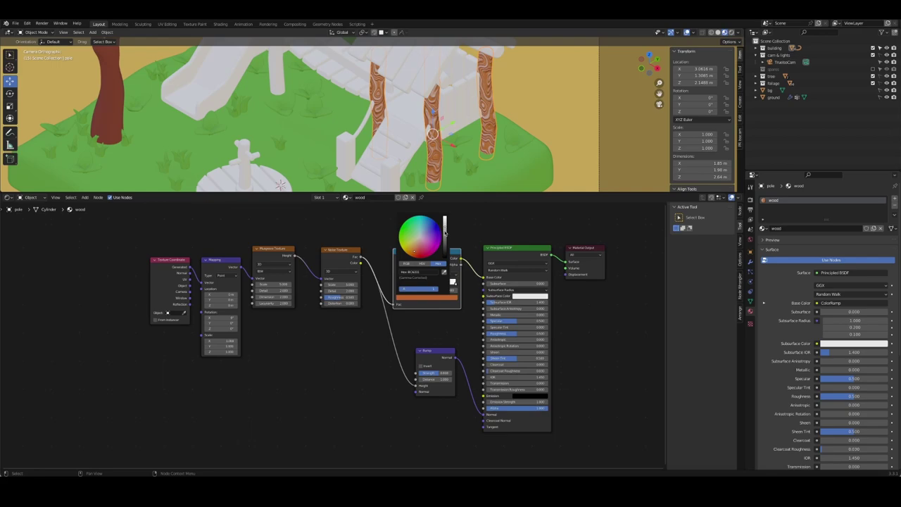
pyautogui.moveTo(445, 232); pyautogui.dragTo(445, 240)
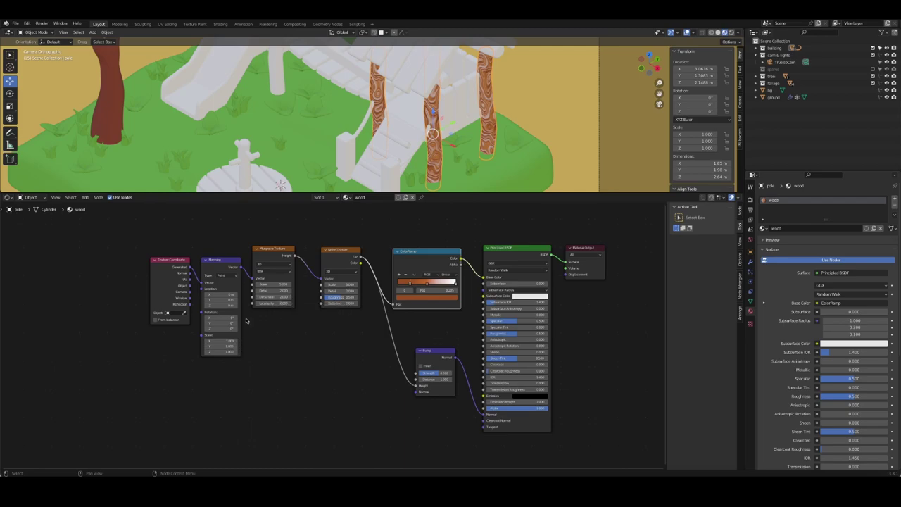
# - Adjust the Musgrave and Noise scales and rotate the Mapping to reorient the grain
pyautogui.moveTo(284, 284); pyautogui.dragTo(303, 283)
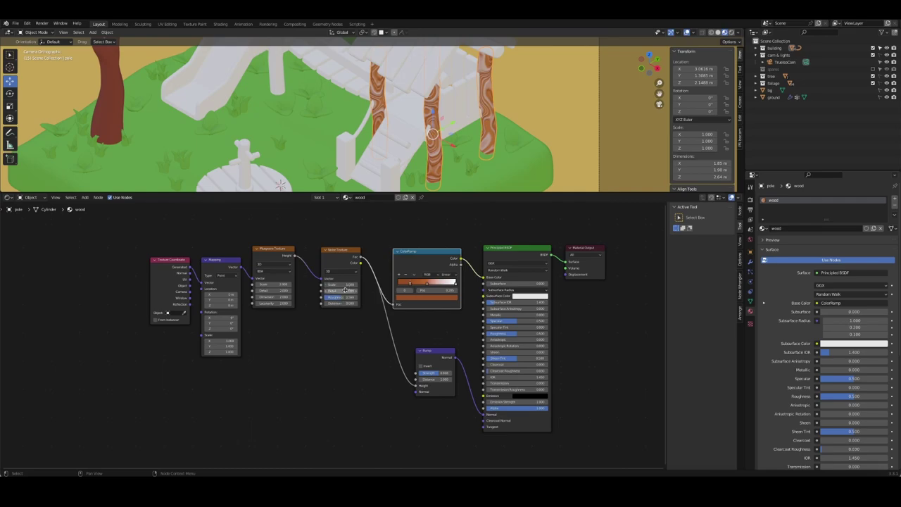
pyautogui.moveTo(347, 285); pyautogui.dragTo(366, 285)
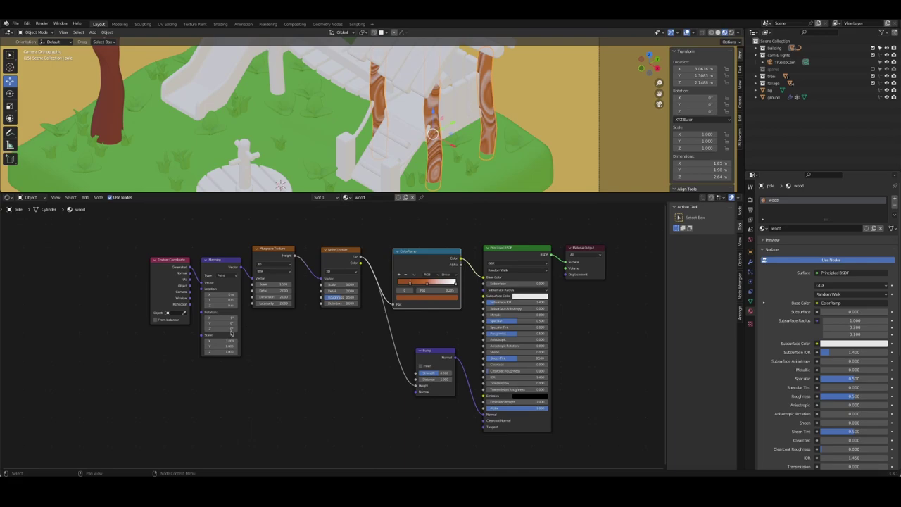
pyautogui.moveTo(228, 326); pyautogui.dragTo(239, 325)
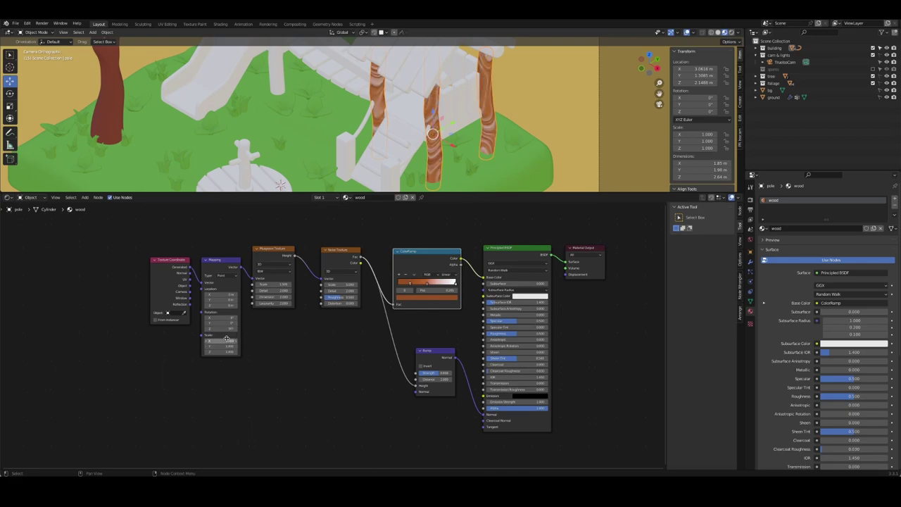
pyautogui.click(229, 317)
pyautogui.press('Return')
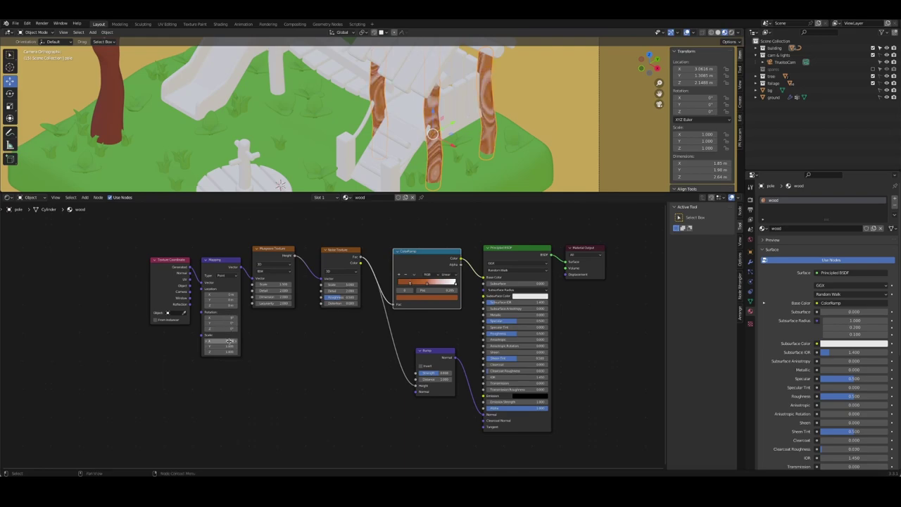
# - Change the Mapping X scale and set Scale Z to 0.006
pyautogui.moveTo(228, 341)
pyautogui.mouseDown()
pyautogui.moveTo(228, 350)
pyautogui.moveTo(213, 352)
pyautogui.mouseUp()
pyautogui.press('Return')
pyautogui.write('0.006')
pyautogui.press('Return')
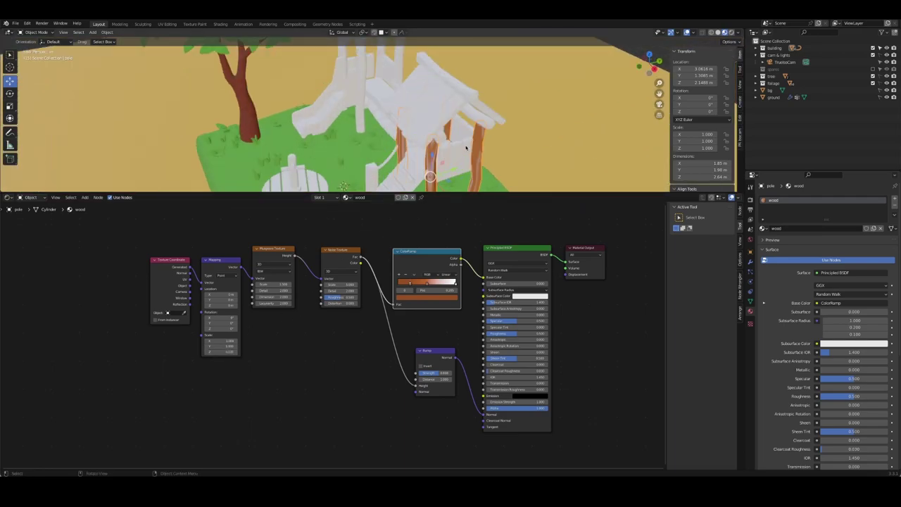
# - Set wood Roughness to 1.0, make the bright ramp stop salmon-orange and shift it left
pyautogui.moveTo(395, 141); pyautogui.dragTo(442, 131, button='middle')
pyautogui.moveTo(518, 333); pyautogui.dragTo(549, 333)
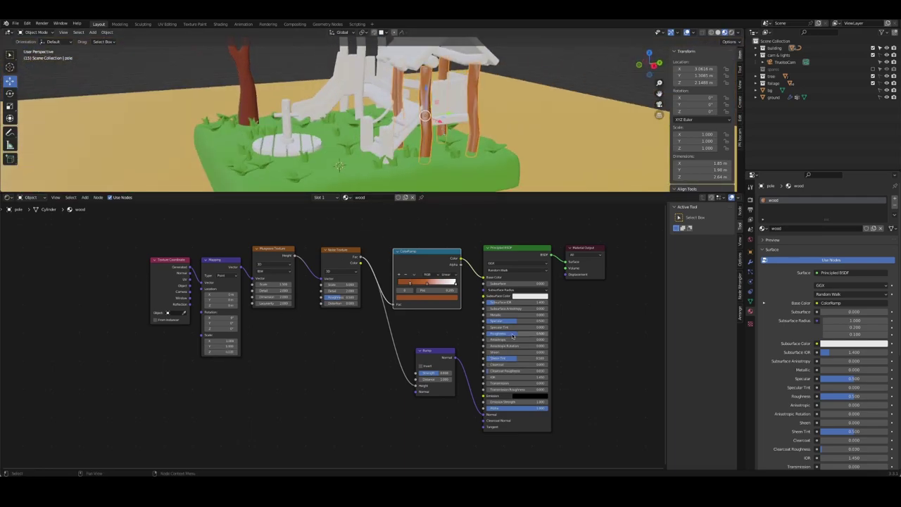
pyautogui.moveTo(437, 141); pyautogui.dragTo(414, 163, button='middle')
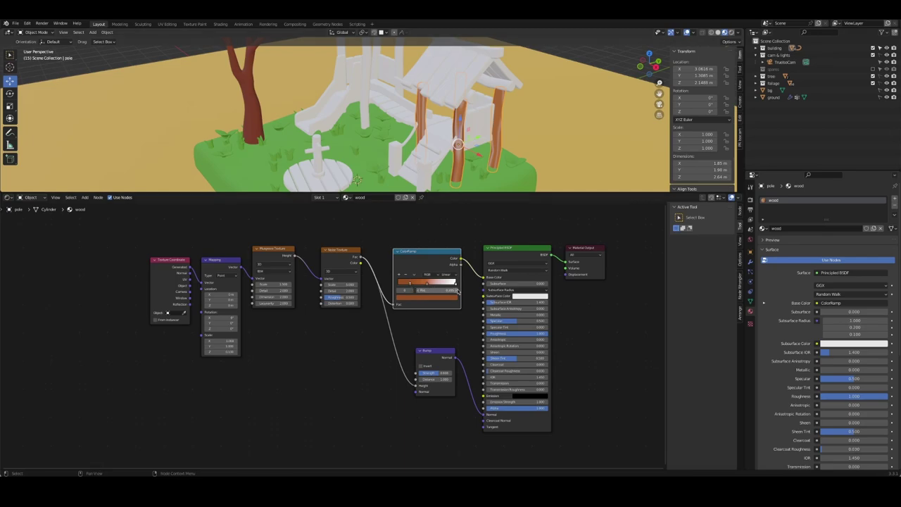
pyautogui.click(457, 285)
pyautogui.click(426, 297)
pyautogui.moveTo(420, 236); pyautogui.dragTo(431, 231)
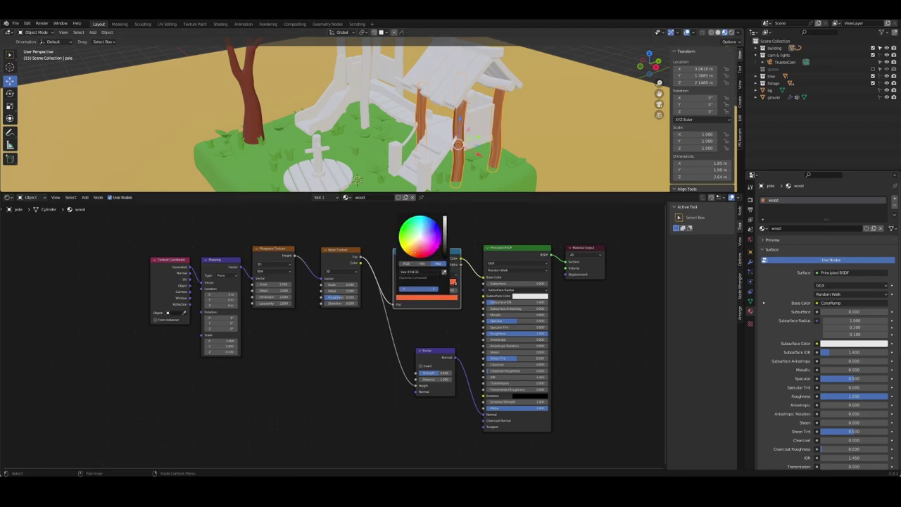
pyautogui.hotkey('shift', 'alt', 'z')
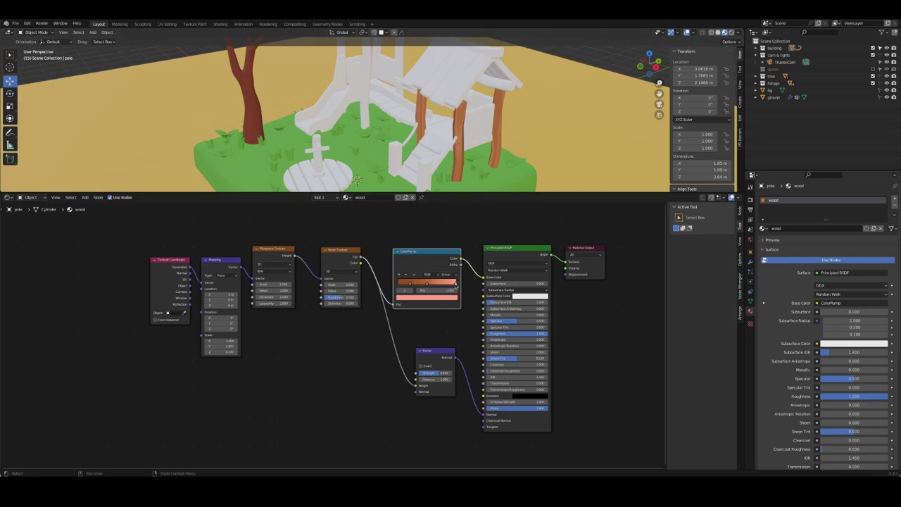
pyautogui.moveTo(444, 285); pyautogui.dragTo(416, 283)
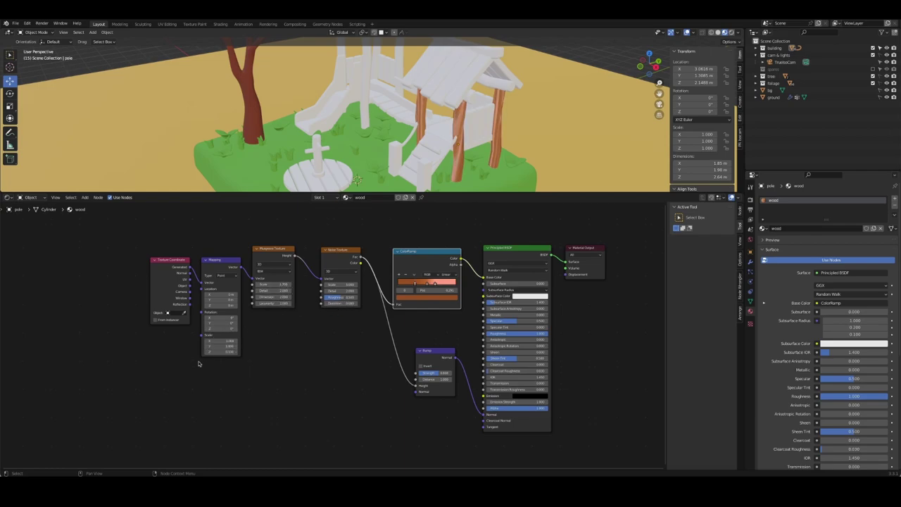
# - Tweak the Mapping Z scale again and save playground.blend
pyautogui.doubleClick(218, 353)
pyautogui.press('Return')
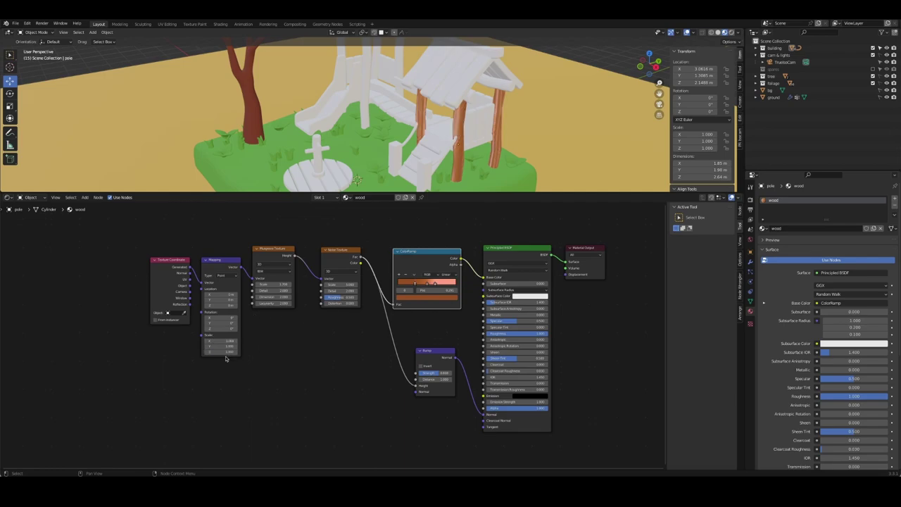
pyautogui.moveTo(486, 127)
pyautogui.mouseDown(button='middle')
pyautogui.moveTo(517, 132)
pyautogui.moveTo(394, 123)
pyautogui.mouseUp(button='middle')
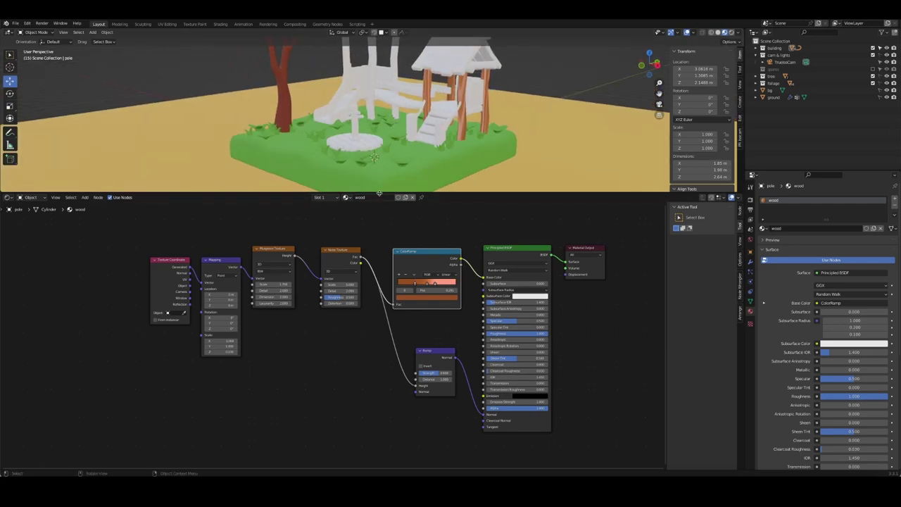
pyautogui.moveTo(379, 193); pyautogui.dragTo(379, 318)
pyautogui.hotkey('ctrl', 's')
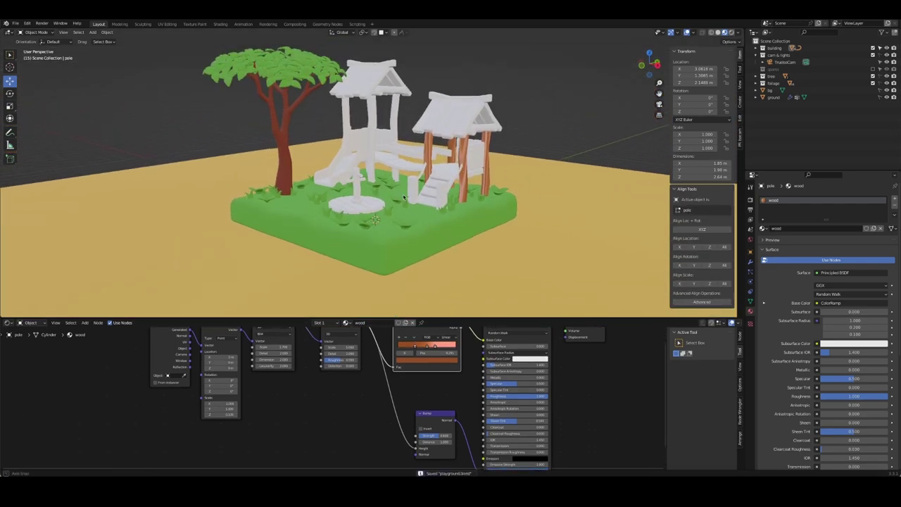
# - Zoom out on the diorama and switch the viewport to Rendered shading
pyautogui.moveTo(462, 272); pyautogui.dragTo(425, 195, button='middle')
pyautogui.scroll(-3, 425, 195)
pyautogui.press('z')
pyautogui.click(469, 171)
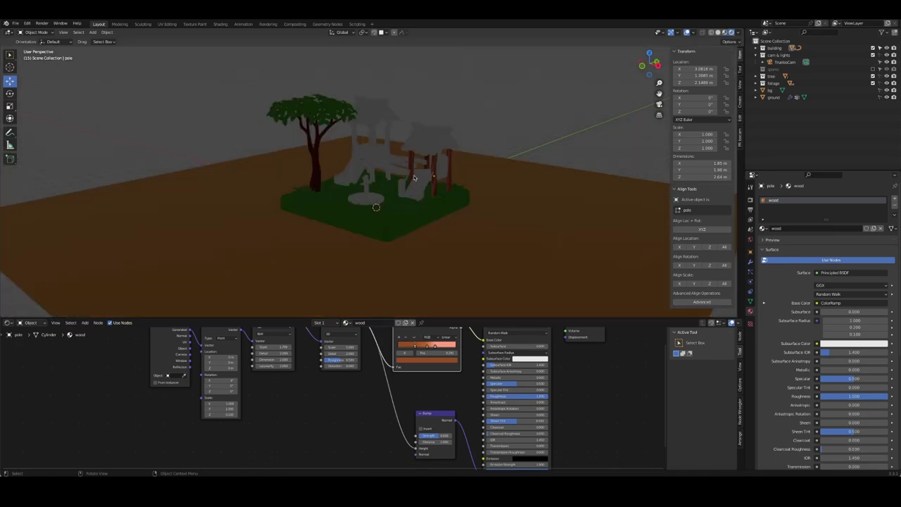
# - Add a Sun light to the cam & lights collection and view it at an angle
pyautogui.click(780, 54)
pyautogui.hotkey('shift', 'a')
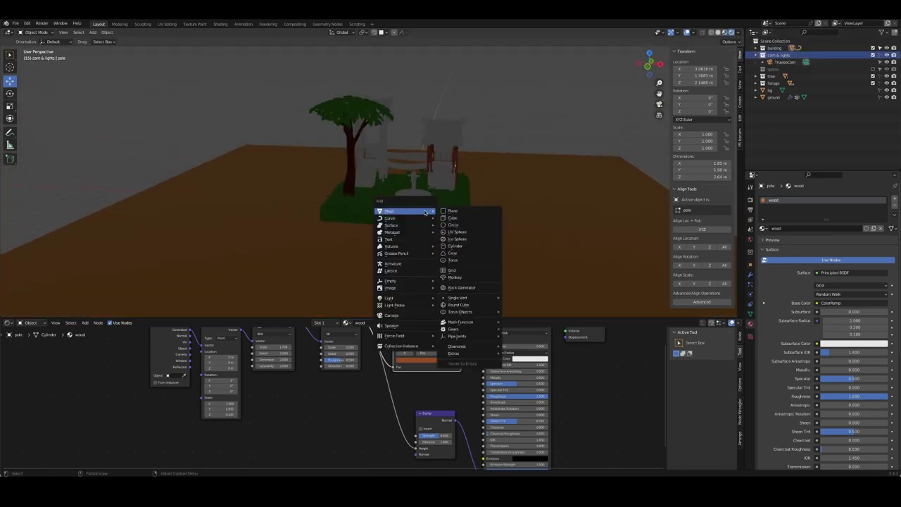
pyautogui.click(463, 310)
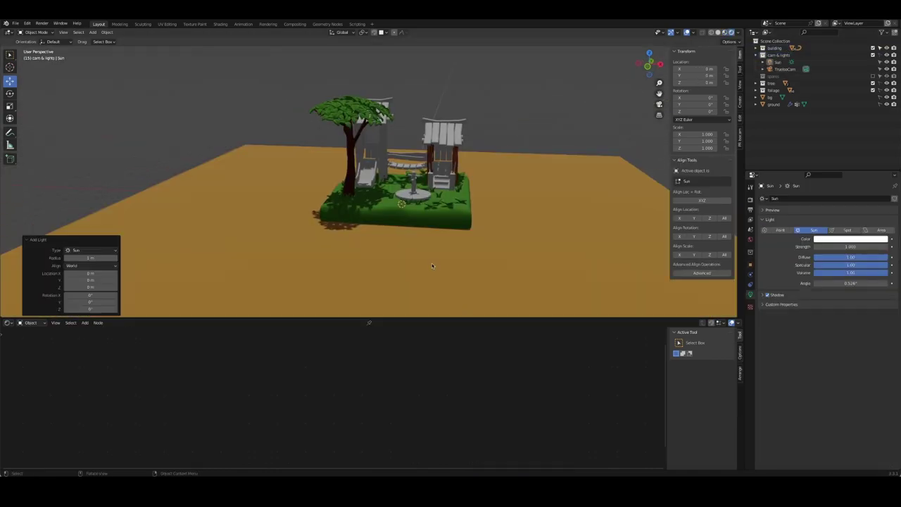
pyautogui.scroll(-5, 405, 211)
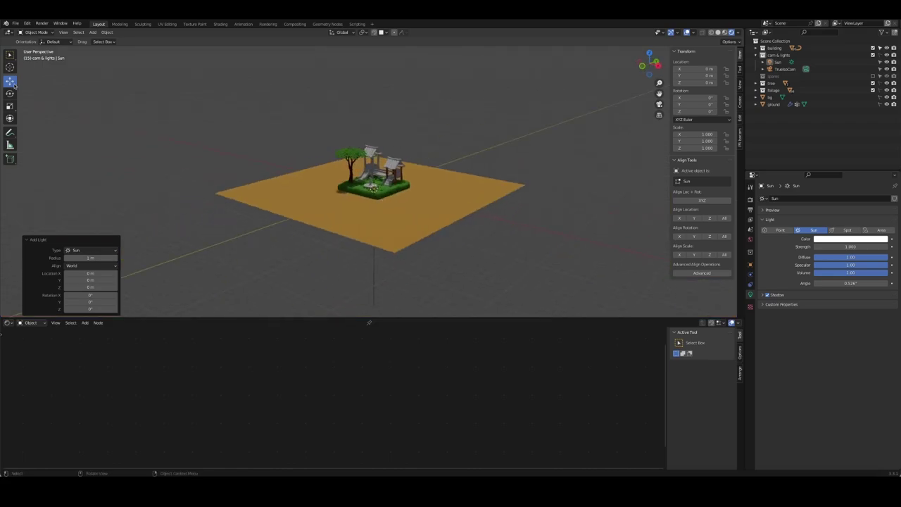
pyautogui.click(375, 190)
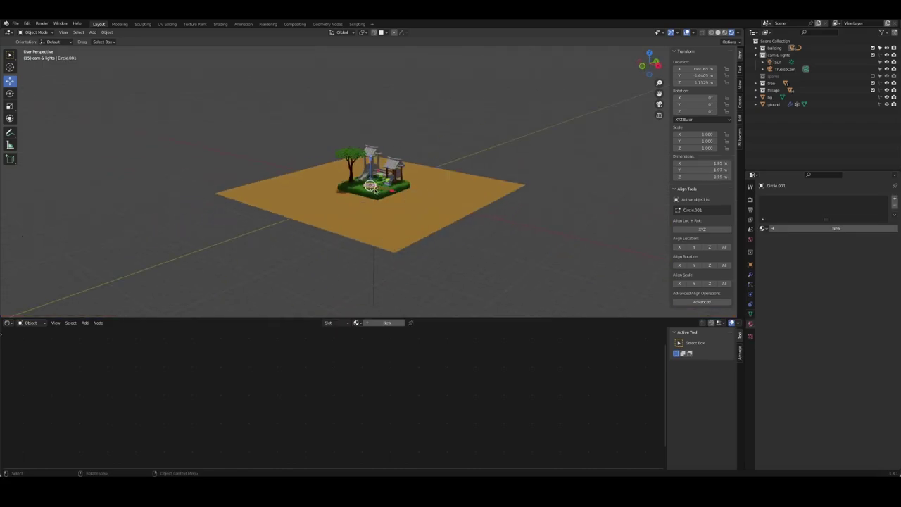
pyautogui.press('`')
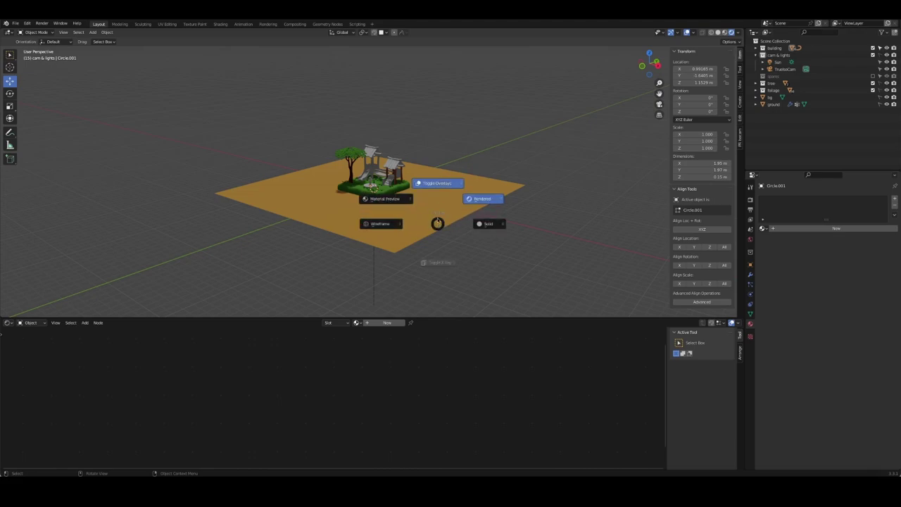
pyautogui.click(386, 197)
pyautogui.moveTo(390, 196); pyautogui.dragTo(528, 155, button='middle')
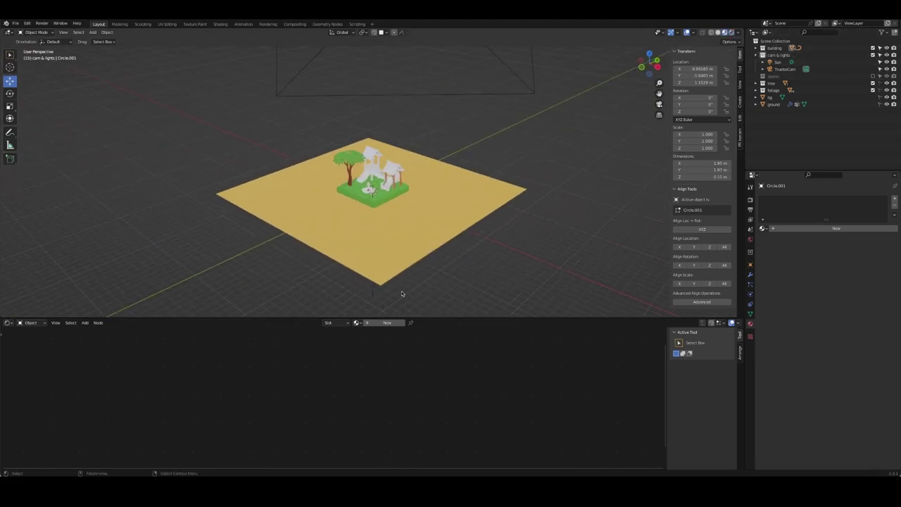
# - Raise the Sun high and tilt it 24.1° around X with a changed pivot point
pyautogui.click(372, 221)
pyautogui.moveTo(374, 169); pyautogui.dragTo(375, 89)
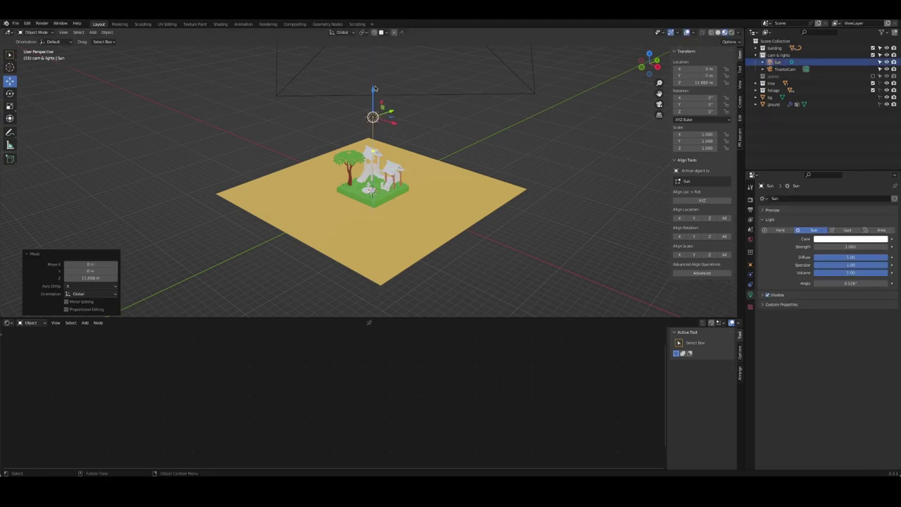
pyautogui.press('KP_0')
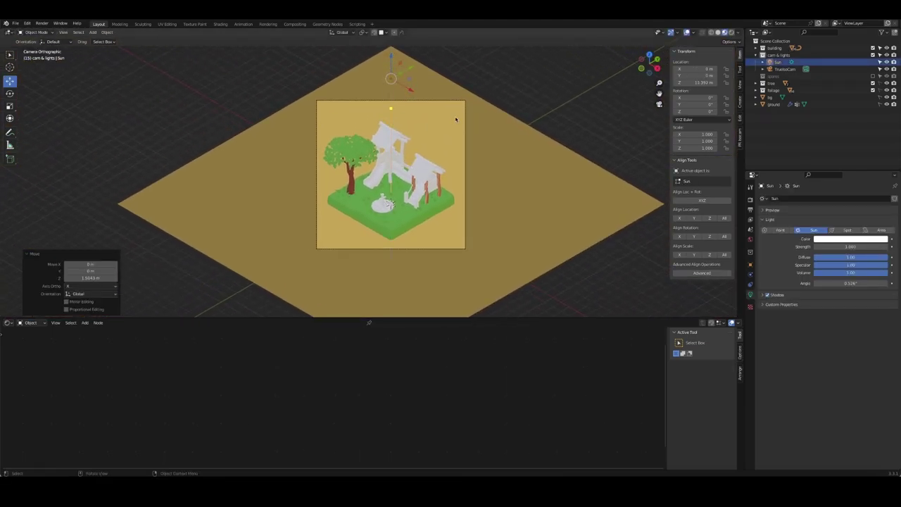
pyautogui.press('r')
pyautogui.press('Escape')
pyautogui.press('.')
pyautogui.click(484, 120)
pyautogui.press('r')
pyautogui.press('x')
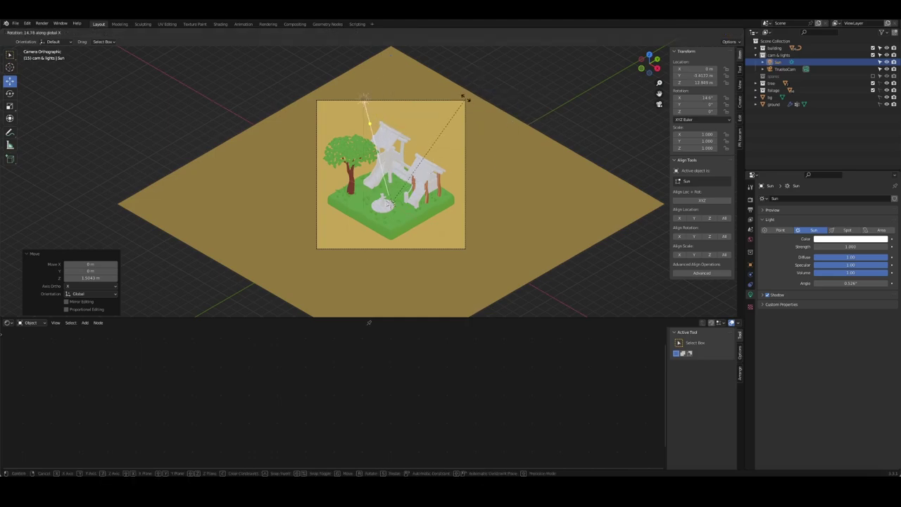
pyautogui.click(461, 113)
pyautogui.moveTo(461, 113)
pyautogui.mouseDown(button='middle')
pyautogui.moveTo(422, 177)
pyautogui.moveTo(457, 183)
pyautogui.mouseUp(button='middle')
pyautogui.press('KP_0')
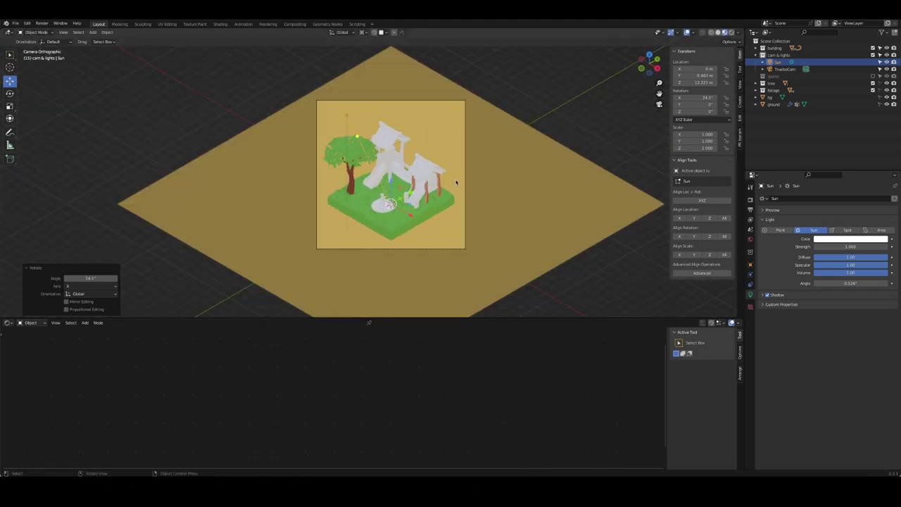
# - Set Sun strength to 5 and enable Bloom and Screen Space Reflections
pyautogui.press('g')
pyautogui.press('z')
pyautogui.press('z')
pyautogui.press('Return')
pyautogui.click(865, 246)
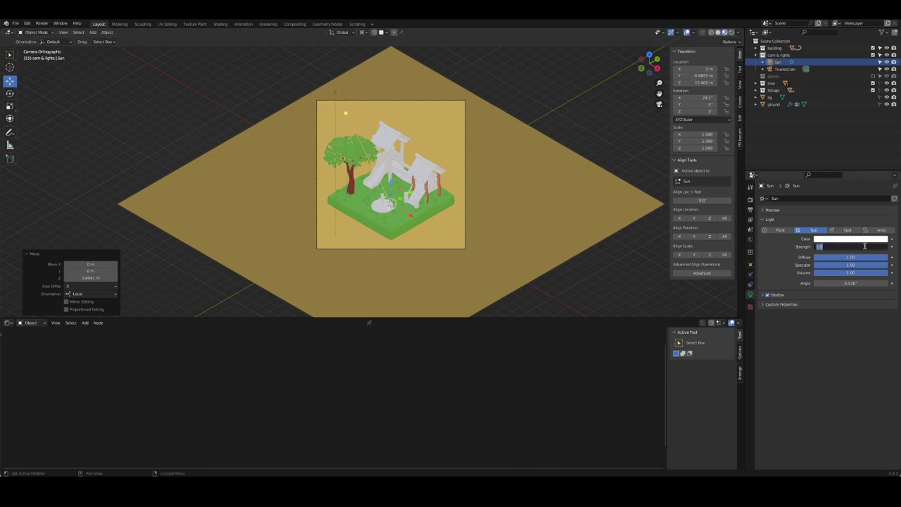
pyautogui.write('5')
pyautogui.press('Return')
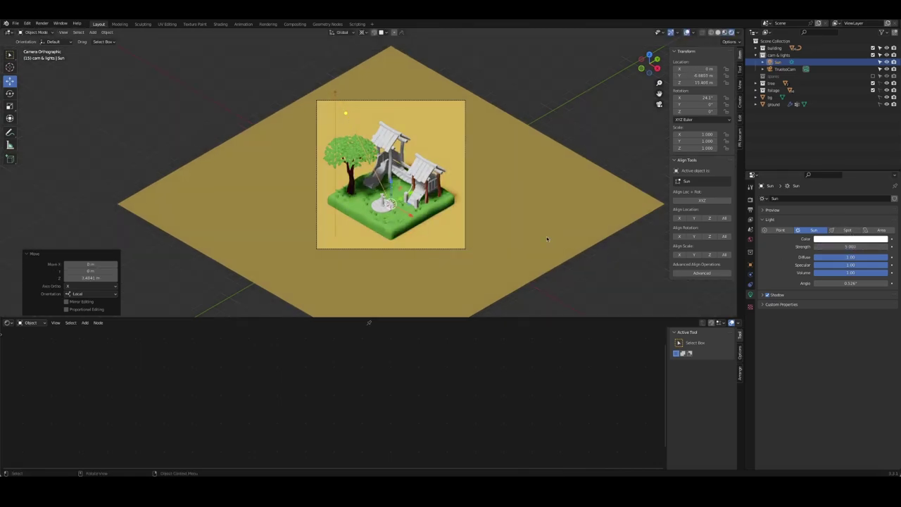
pyautogui.click(750, 200)
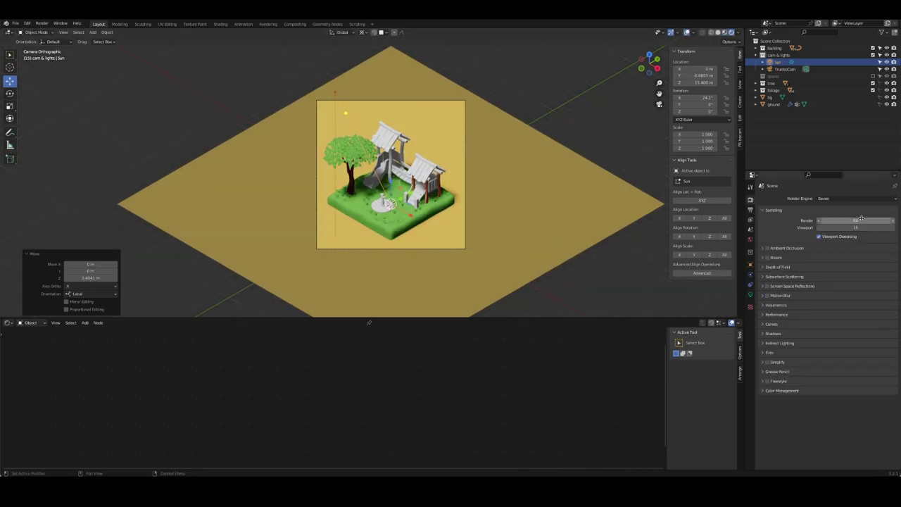
pyautogui.click(767, 258)
pyautogui.click(768, 286)
pyautogui.click(763, 286)
# - Reposition the Sun along its own axis and adjust its angle
pyautogui.click(401, 121)
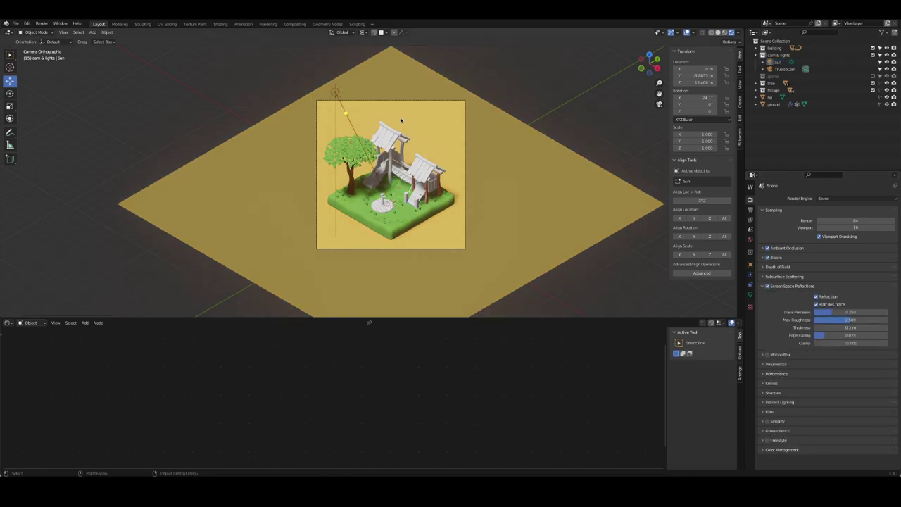
pyautogui.click(345, 114)
pyautogui.press('g')
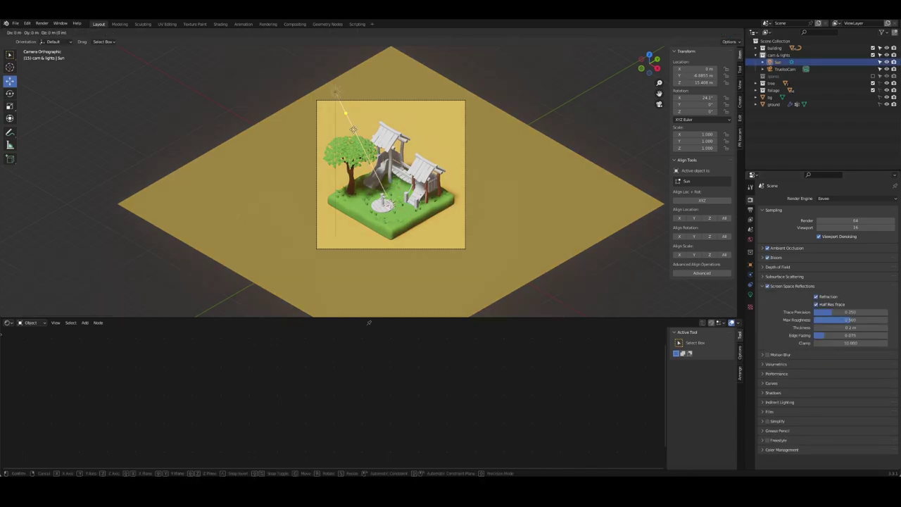
pyautogui.press('z')
pyautogui.press('z')
pyautogui.click(529, 147)
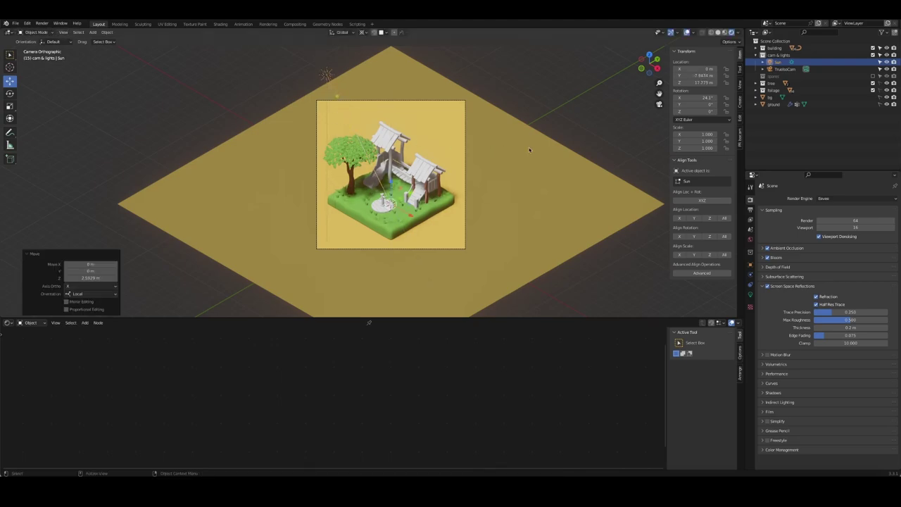
pyautogui.press('r')
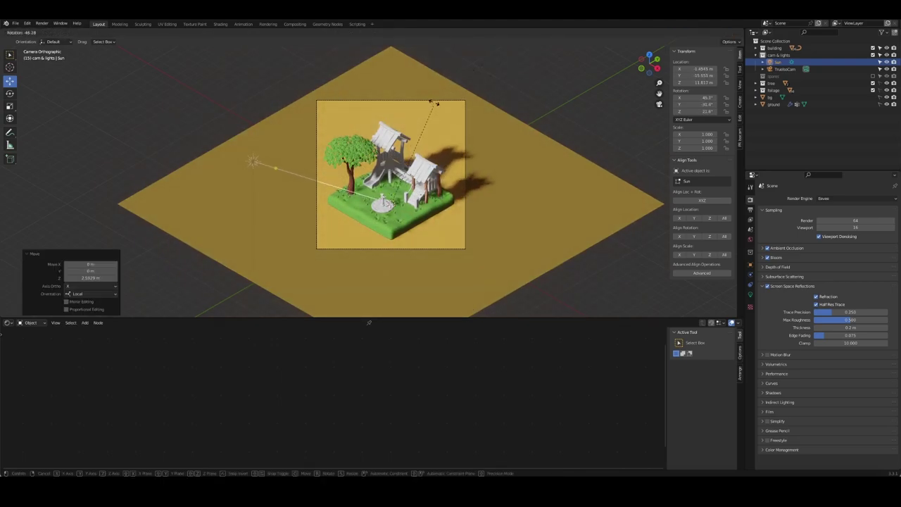
pyautogui.click(554, 148)
# - Turn the Sun around Z and tilt it to 60° for long shadows, then save
pyautogui.press('r')
pyautogui.press('z')
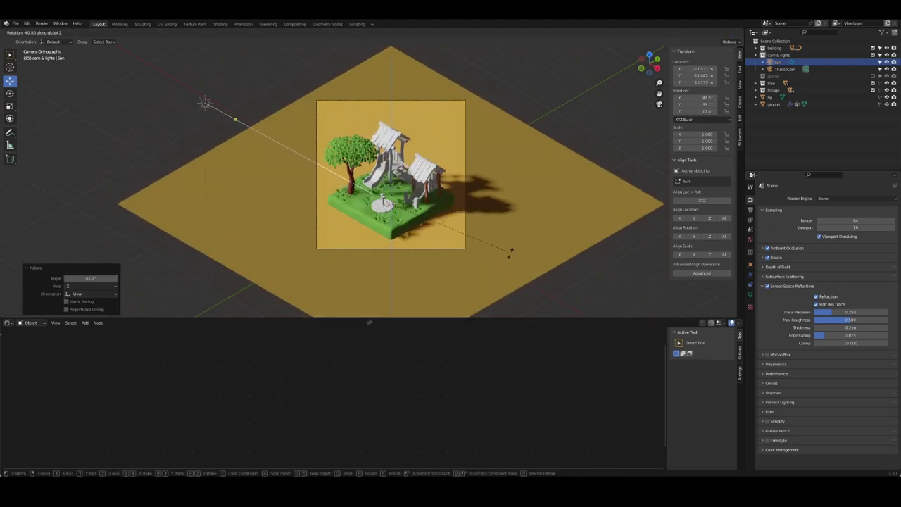
pyautogui.click(515, 273)
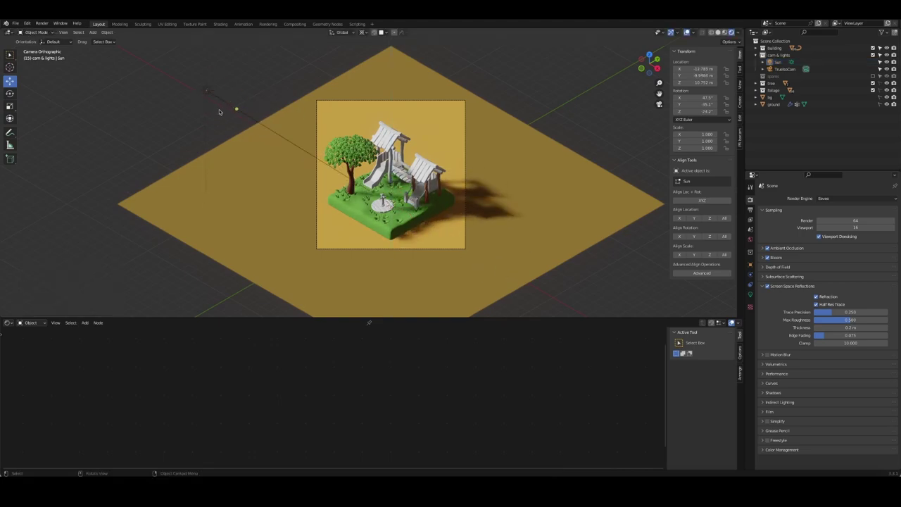
pyautogui.moveTo(221, 112); pyautogui.dragTo(433, 144, button='middle')
pyautogui.press('r')
pyautogui.press('x')
pyautogui.press('x')
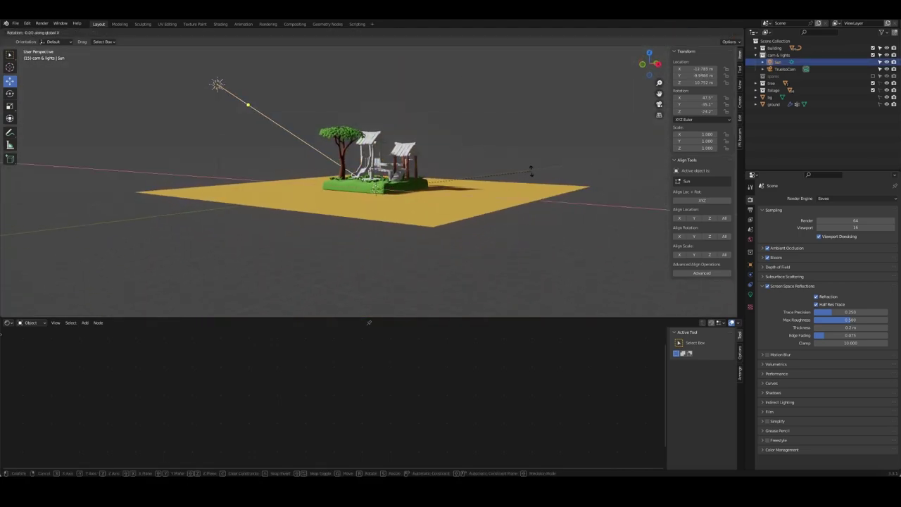
pyautogui.click(547, 141)
pyautogui.press('KP_0')
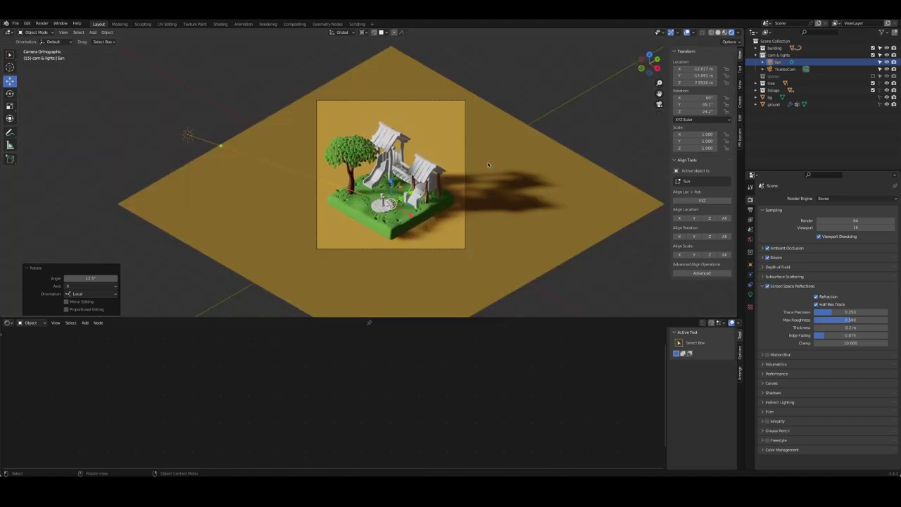
pyautogui.hotkey('ctrl', 's')
pyautogui.hotkey('ctrl', 's')
# - Switch the render engine to Cycles on GPU Compute with viewport denoising enabled
pyautogui.click(841, 199)
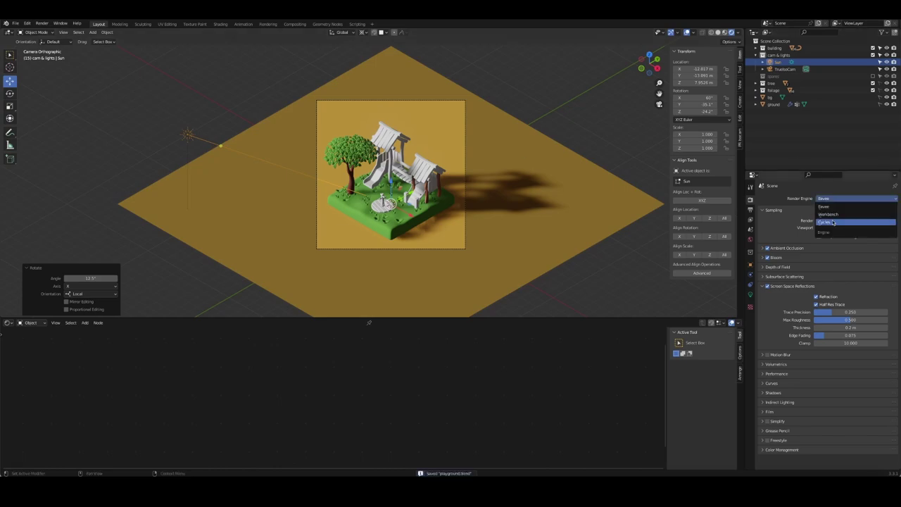
pyautogui.click(838, 222)
pyautogui.click(836, 216)
pyautogui.click(831, 232)
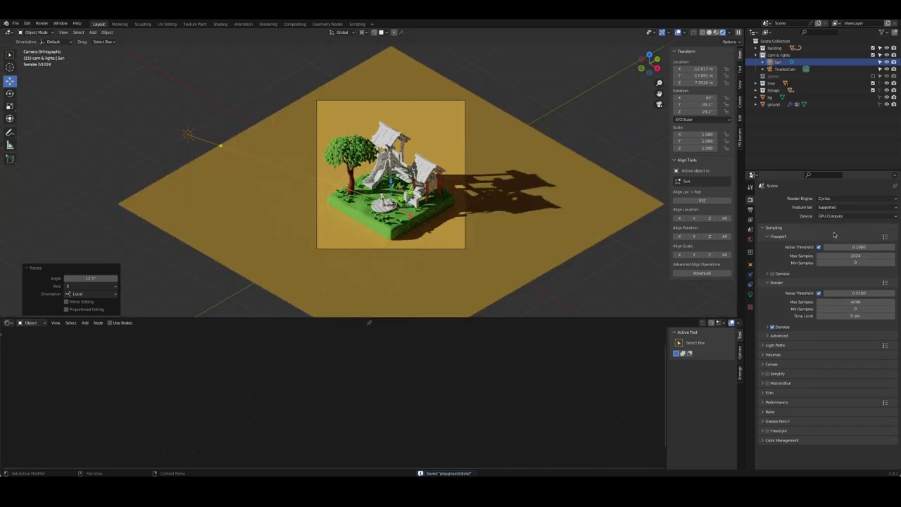
pyautogui.click(777, 274)
# - Set viewport maximum samples to 64 and render maximum samples to 128
pyautogui.click(856, 255)
pyautogui.write('64')
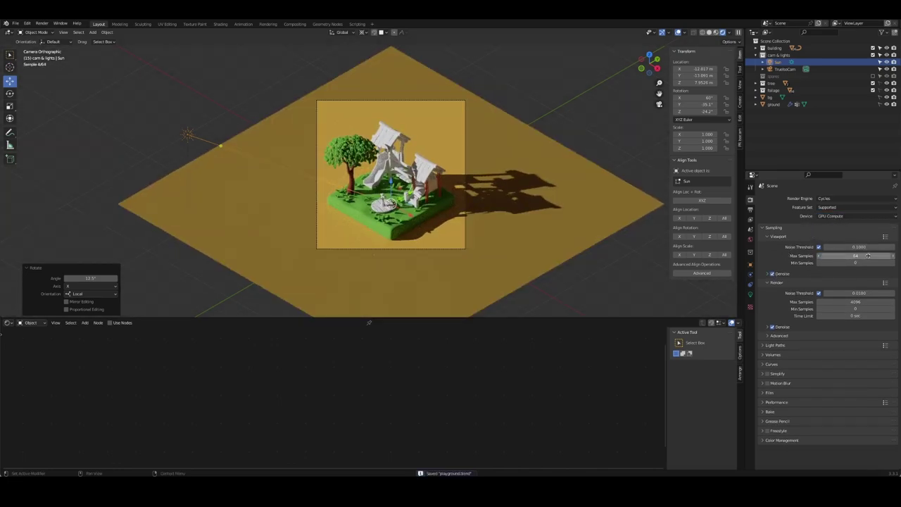
pyautogui.press('Return')
pyautogui.click(840, 302)
pyautogui.write('128')
pyautogui.press('Return')
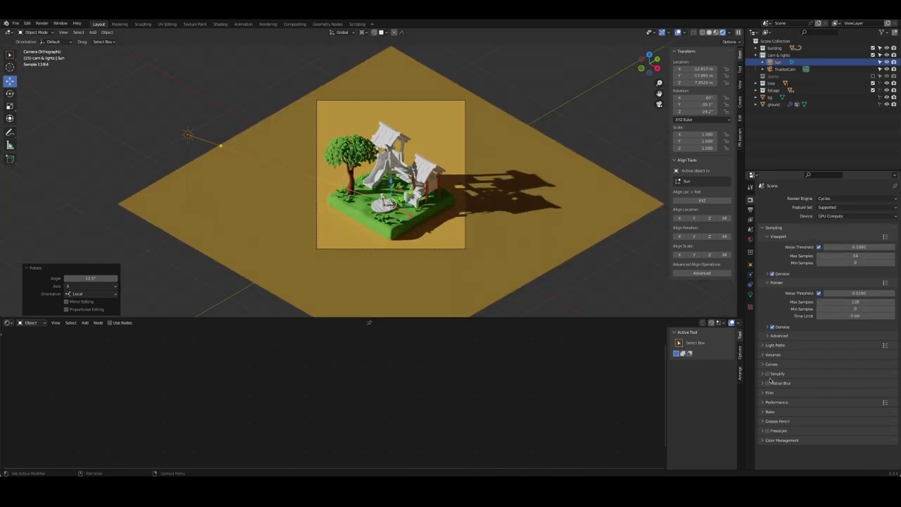
# - Apply the Medium Contrast look in Color Management and save the file
pyautogui.click(766, 402)
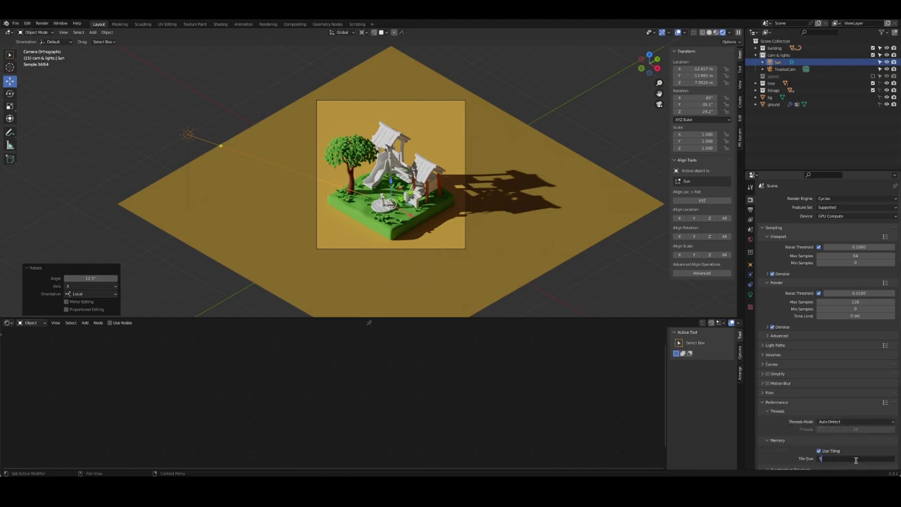
pyautogui.click(777, 403)
pyautogui.click(782, 440)
pyautogui.scroll(-2, 810, 436)
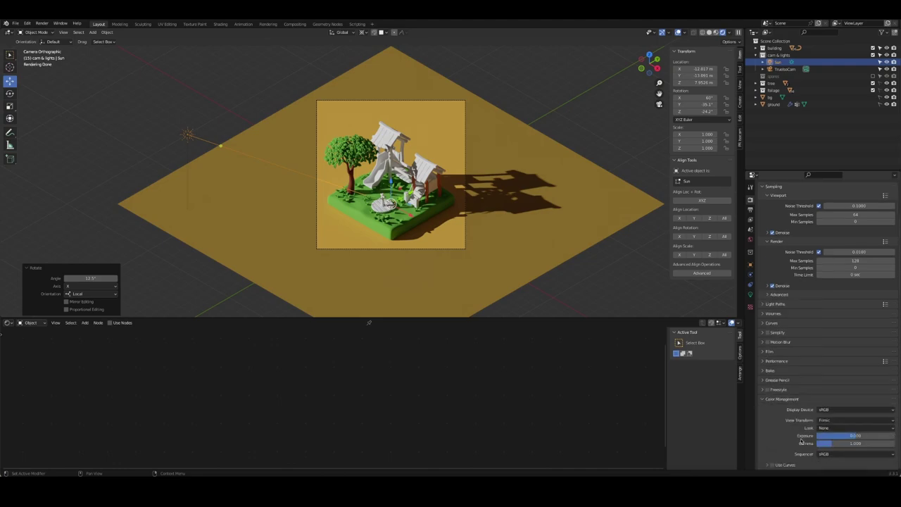
pyautogui.click(845, 420)
pyautogui.click(843, 428)
pyautogui.click(844, 428)
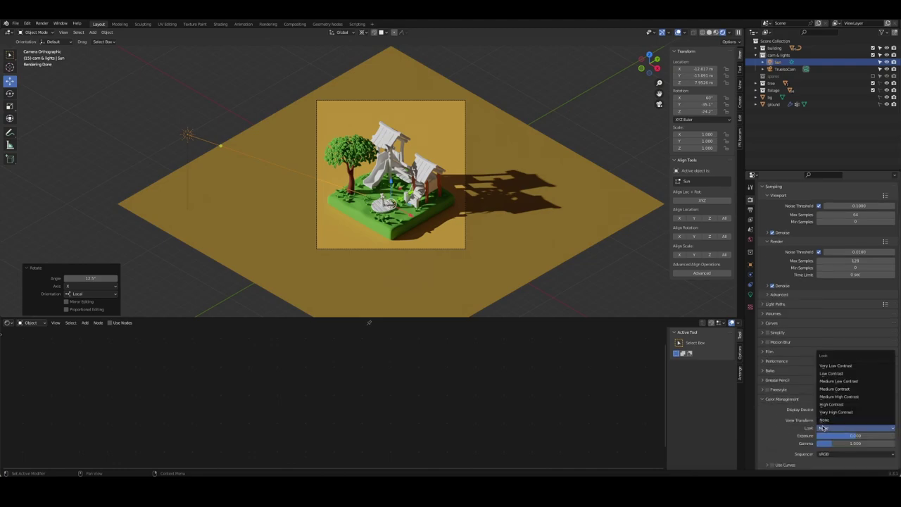
pyautogui.click(840, 389)
pyautogui.hotkey('ctrl', 's')
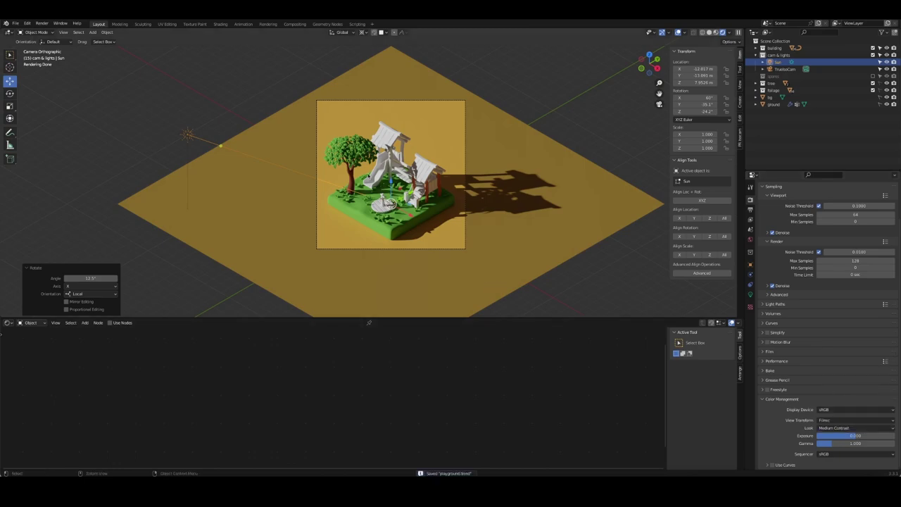
# - Give the Sun light a salmon-pink colour and save
pyautogui.click(187, 136)
pyautogui.click(751, 295)
pyautogui.click(851, 238)
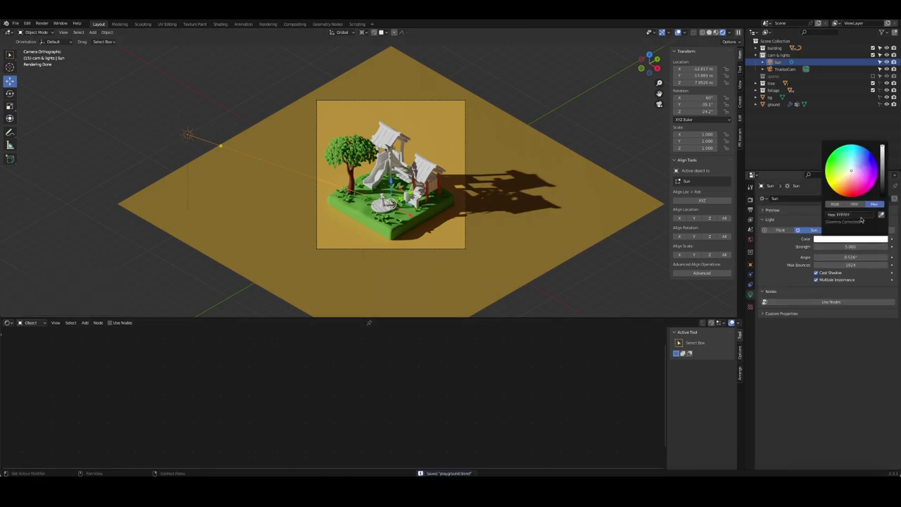
pyautogui.click(850, 182)
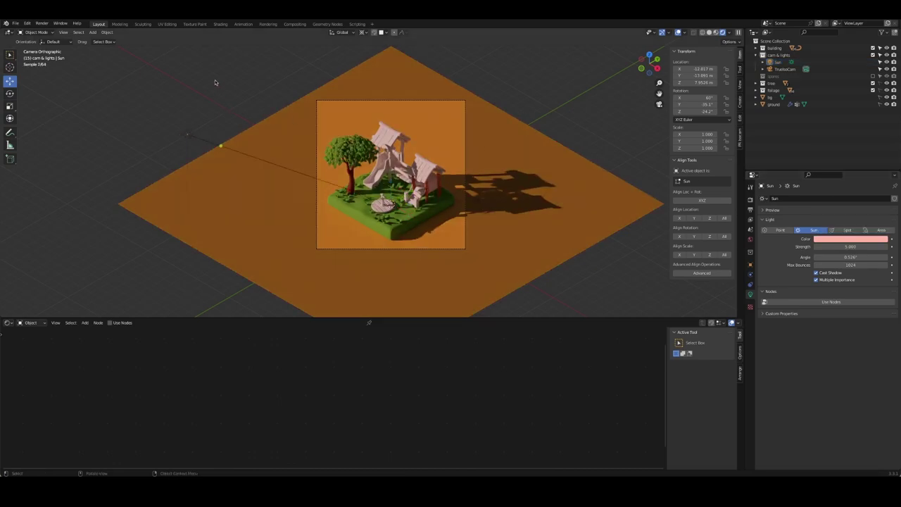
pyautogui.hotkey('ctrl', 's')
# - Set the Sun light's strength to 10
pyautogui.click(188, 135)
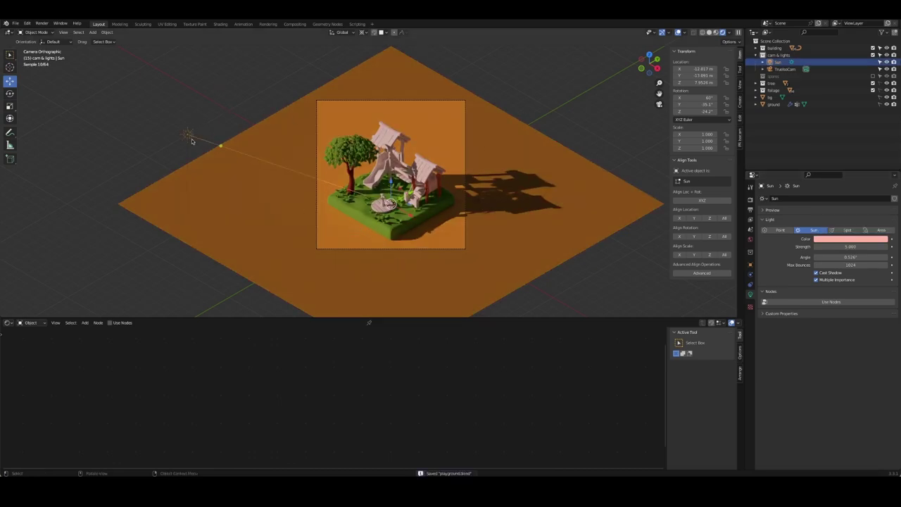
pyautogui.doubleClick(850, 247)
pyautogui.write('1000')
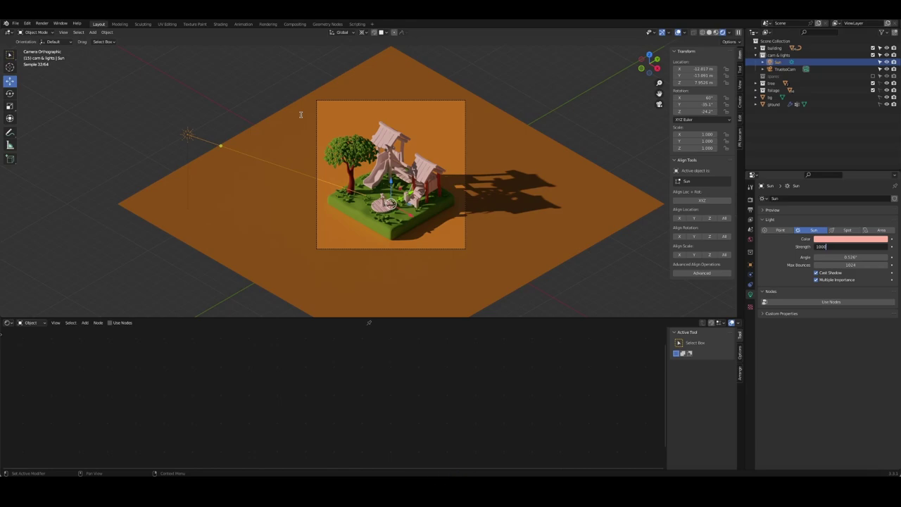
pyautogui.press('Return')
pyautogui.click(837, 245)
pyautogui.write('10.')
pyautogui.press('Return')
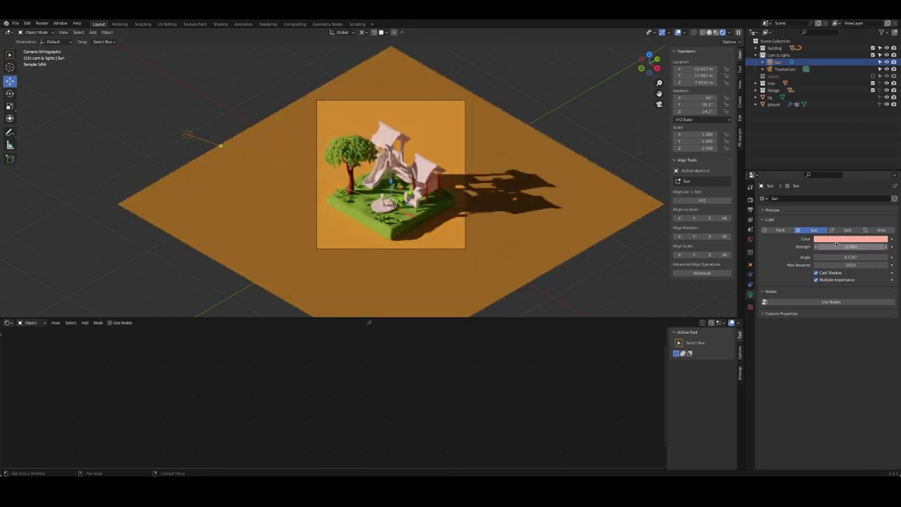
# - Warm the Sun colour toward salmon-orange and save the project
pyautogui.click(302, 143)
pyautogui.click(188, 134)
pyautogui.click(851, 239)
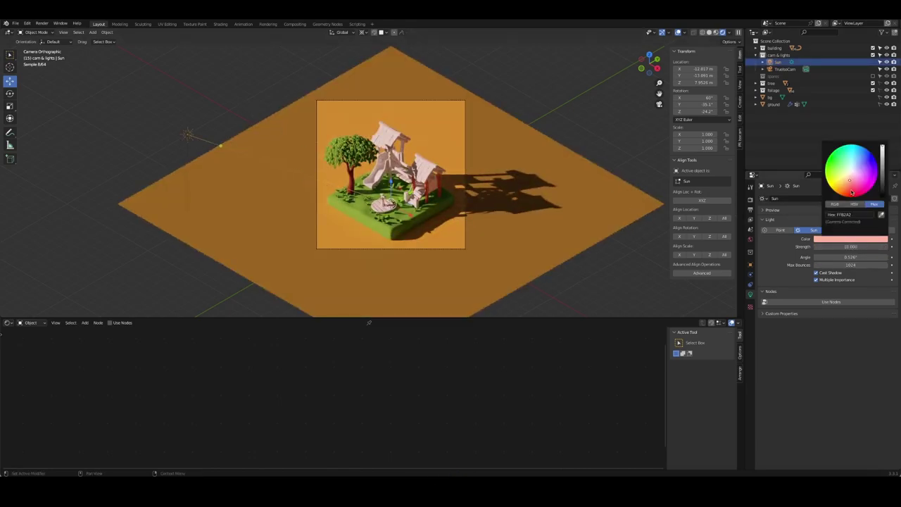
pyautogui.click(849, 190)
pyautogui.moveTo(849, 190); pyautogui.dragTo(854, 182)
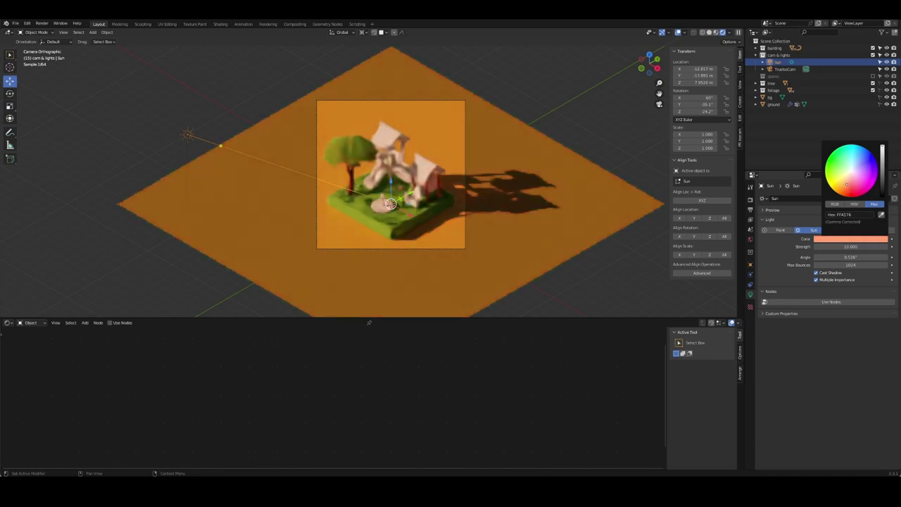
pyautogui.click(539, 86)
pyautogui.hotkey('ctrl', 's')
# - Adjust the view and start a render border with Ctrl+B
pyautogui.scroll(2, 290, 87)
pyautogui.scroll(2, 290, 88)
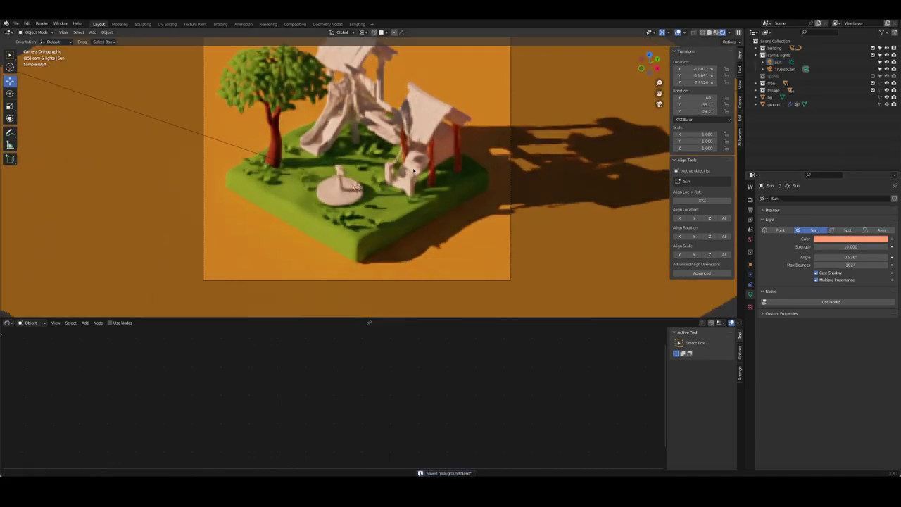
pyautogui.scroll(-4, 290, 87)
pyautogui.scroll(-1, 290, 88)
pyautogui.hotkey('ctrl', 'b')
# - Limit viewport rendering to the camera frame, save, and fit the camera view
pyautogui.moveTo(301, 93); pyautogui.dragTo(435, 227)
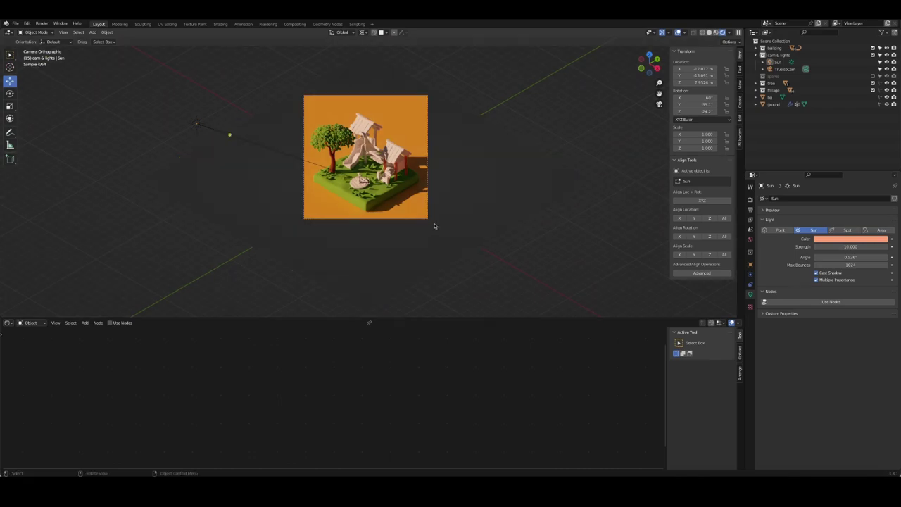
pyautogui.hotkey('ctrl', 's')
pyautogui.press('Home')
pyautogui.keyDown('shift'); pyautogui.moveTo(378, 180); pyautogui.dragTo(411, 209, button='middle'); pyautogui.keyUp('shift')
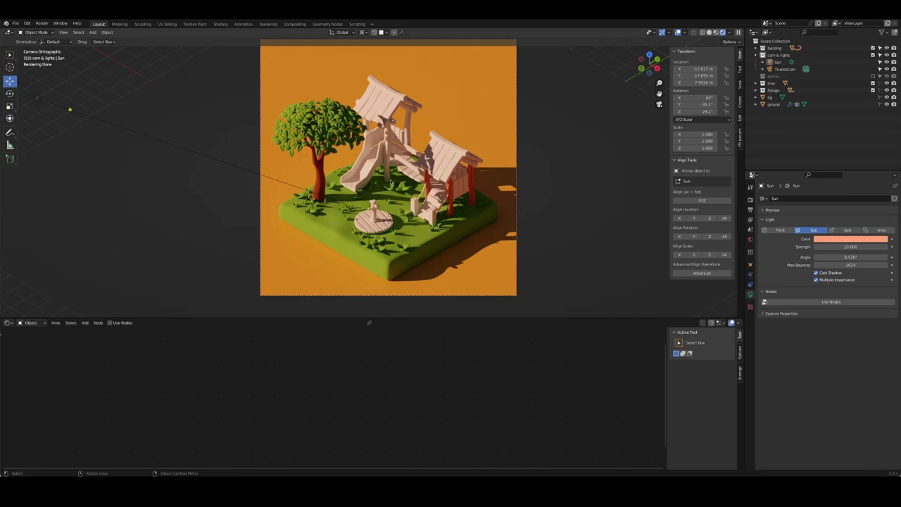
pyautogui.scroll(1, 410, 246)
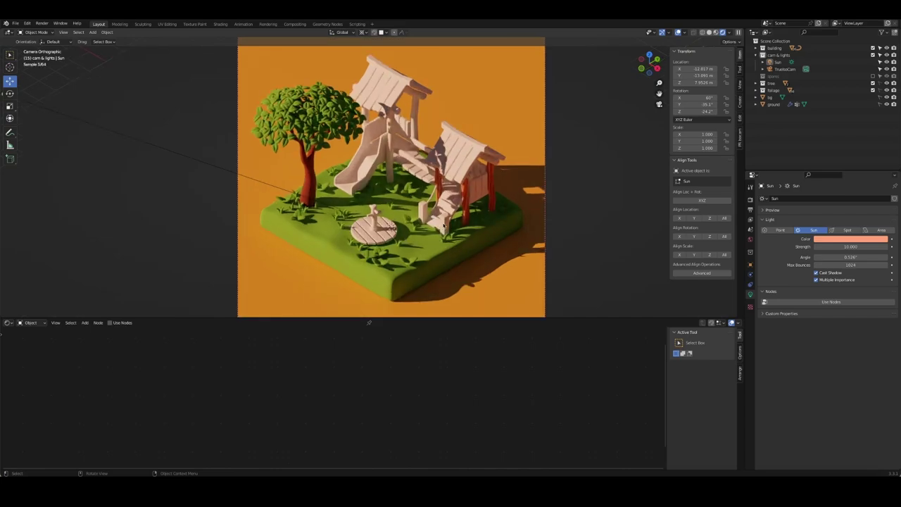
# - Smooth-shade the wooden pole by the stairs and save
pyautogui.click(447, 226)
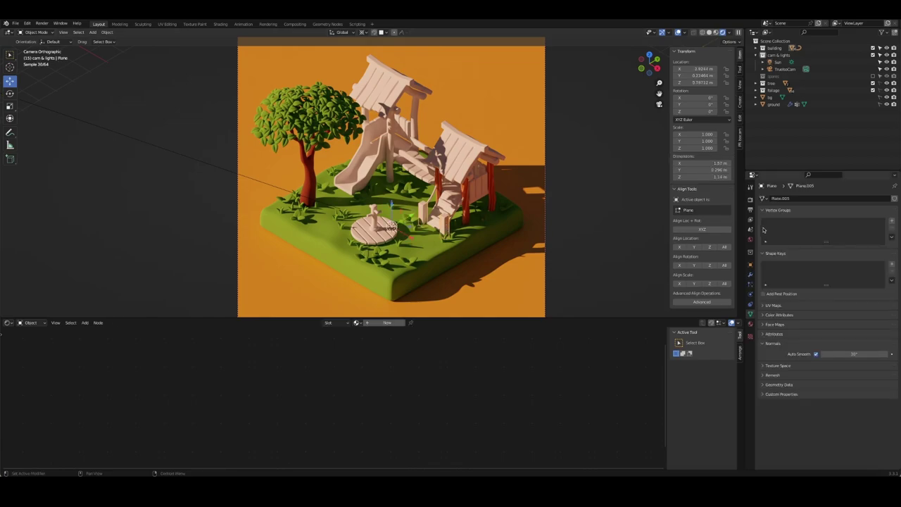
pyautogui.click(455, 226)
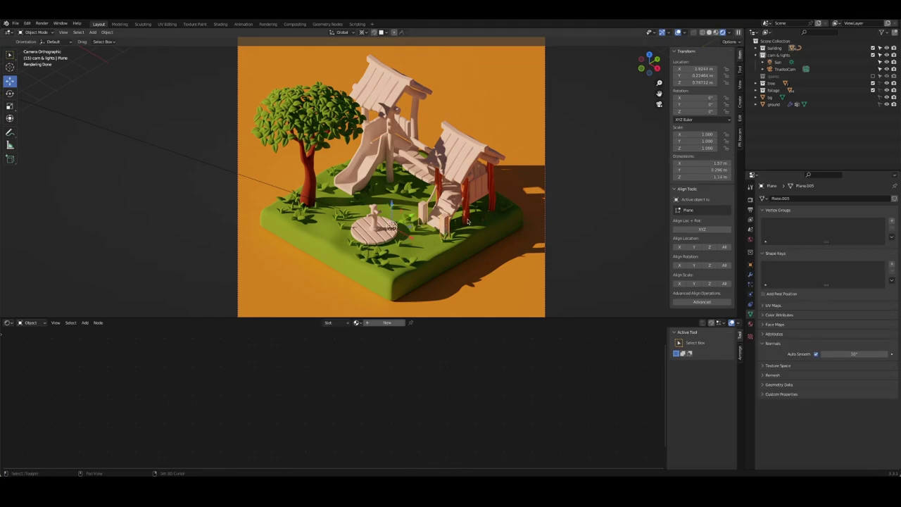
pyautogui.rightClick(146, 284)
pyautogui.click(134, 270)
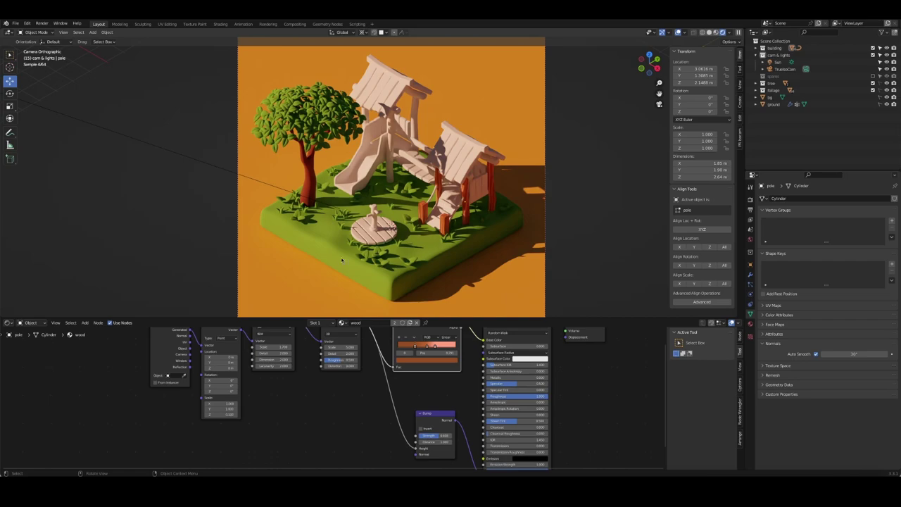
pyautogui.scroll(-2, 455, 221)
pyautogui.scroll(5, 454, 221)
pyautogui.hotkey('ctrl', 's')
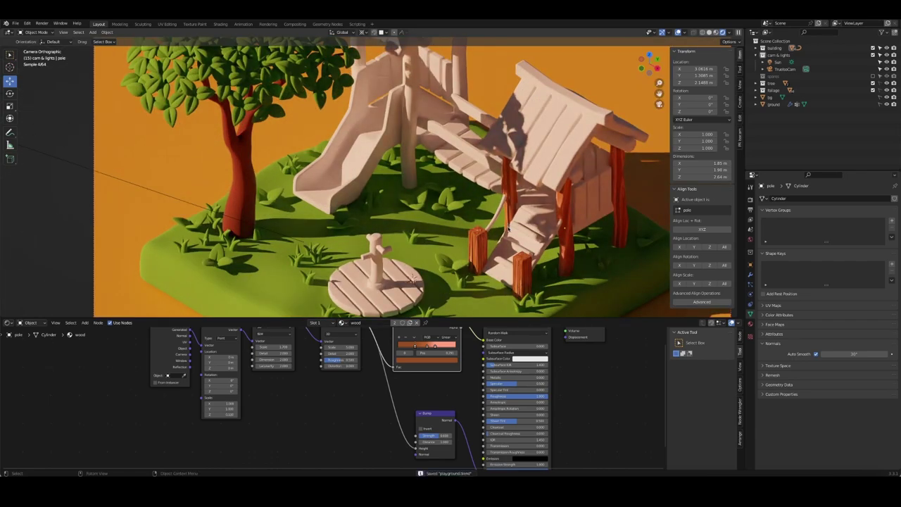
# - Make the round plank disc's wood material a single-user copy, wood.001
pyautogui.click(525, 270)
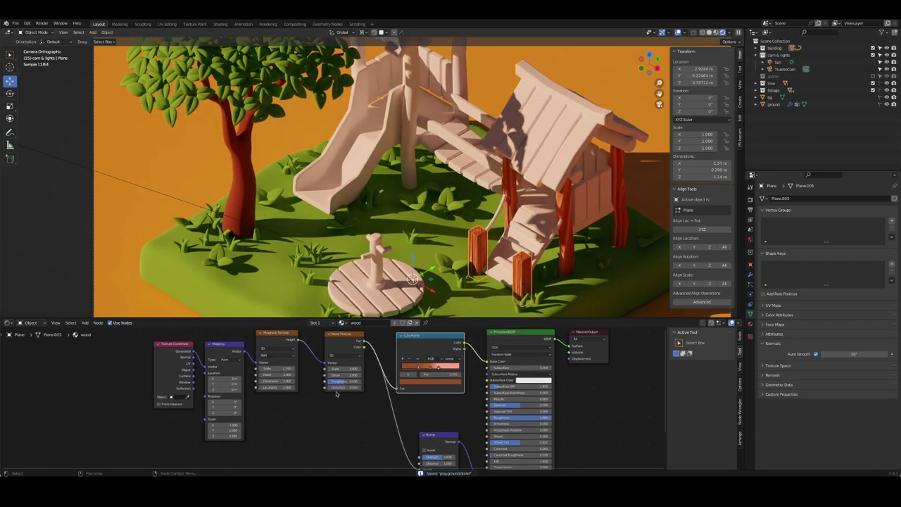
pyautogui.scroll(-1, 277, 401)
pyautogui.scroll(1, 277, 401)
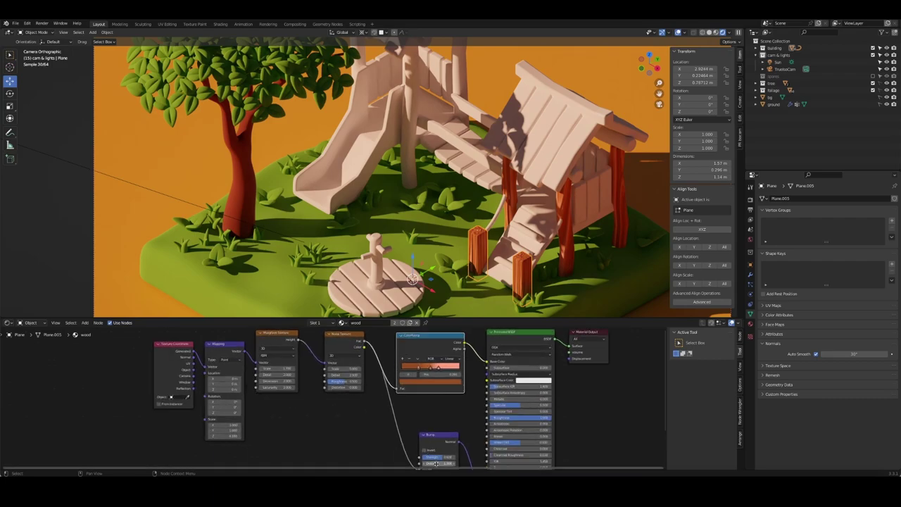
pyautogui.moveTo(451, 458); pyautogui.dragTo(448, 310, button='middle')
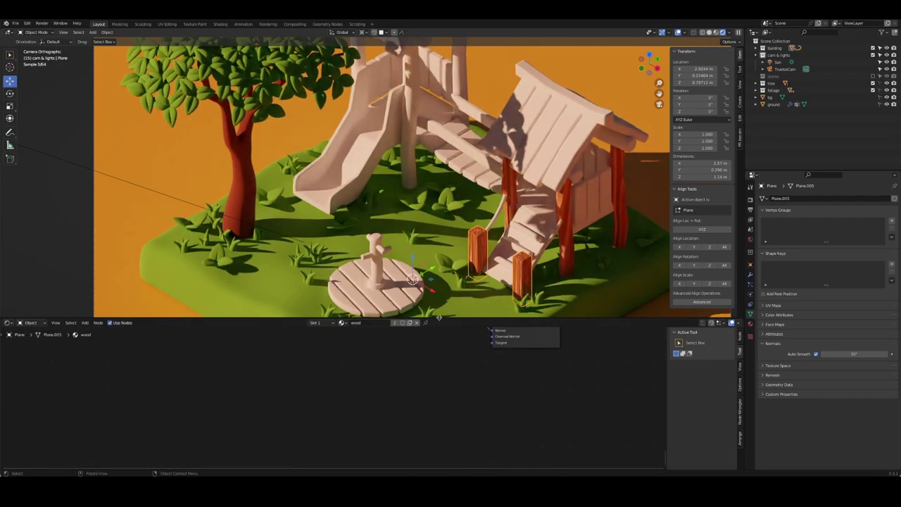
pyautogui.moveTo(445, 318); pyautogui.dragTo(402, 164)
pyautogui.moveTo(402, 164); pyautogui.dragTo(414, 298, button='middle')
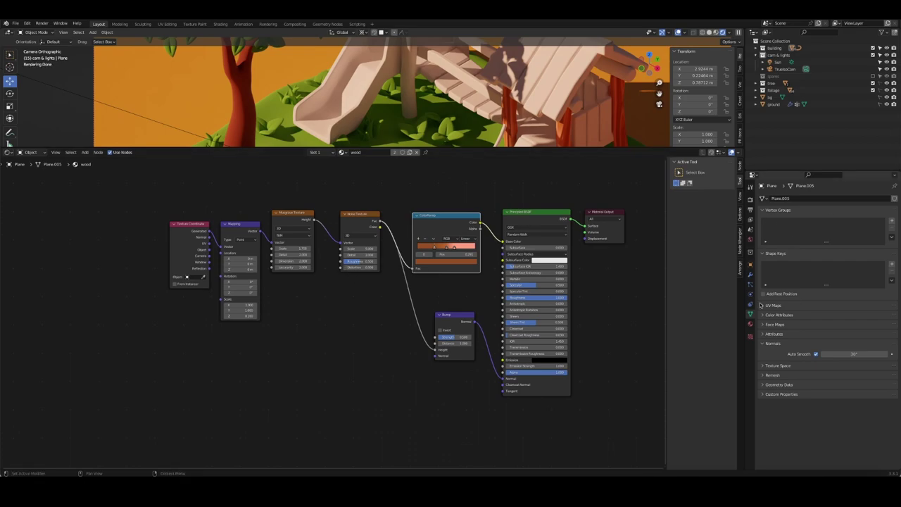
pyautogui.click(750, 324)
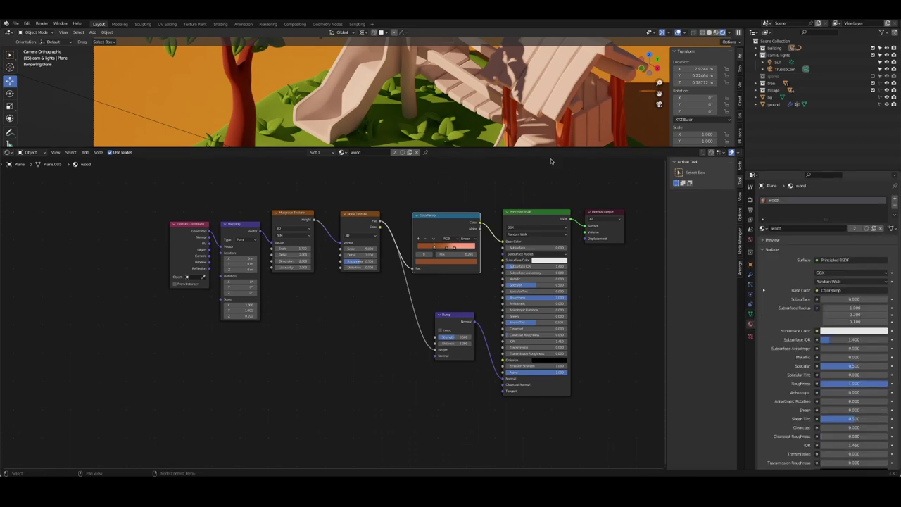
pyautogui.scroll(-2, 435, 171)
pyautogui.click(394, 152)
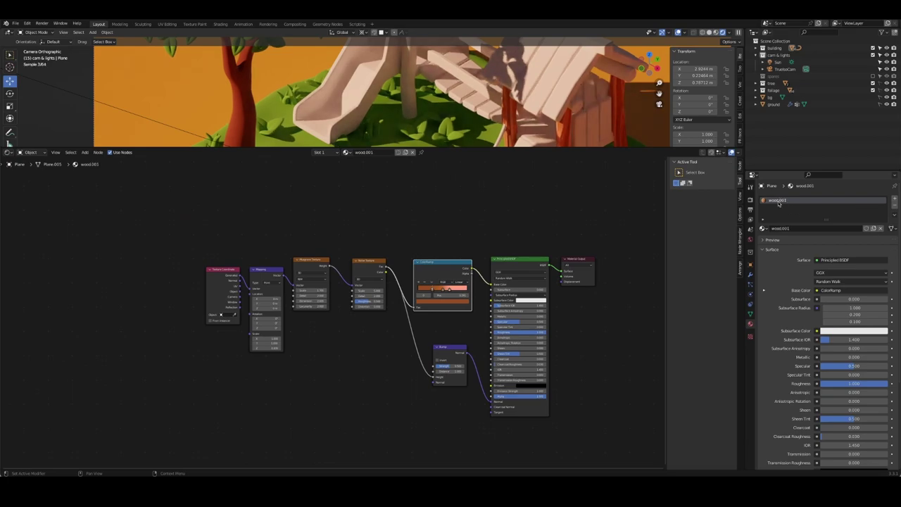
# - Name the copied material 'wood 2' and resize the viewport and node editor
pyautogui.press('Return')
pyautogui.moveTo(422, 148); pyautogui.dragTo(422, 190)
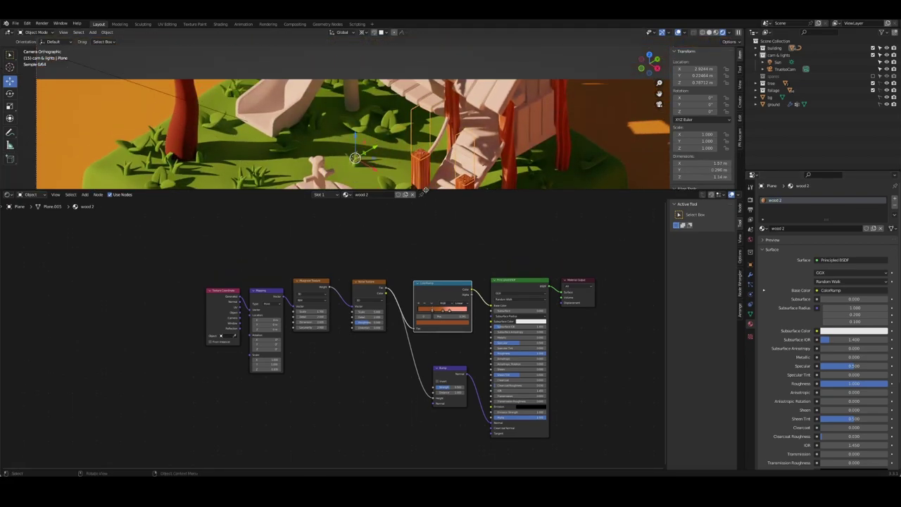
pyautogui.scroll(2, 228, 329)
pyautogui.moveTo(237, 278); pyautogui.dragTo(212, 279)
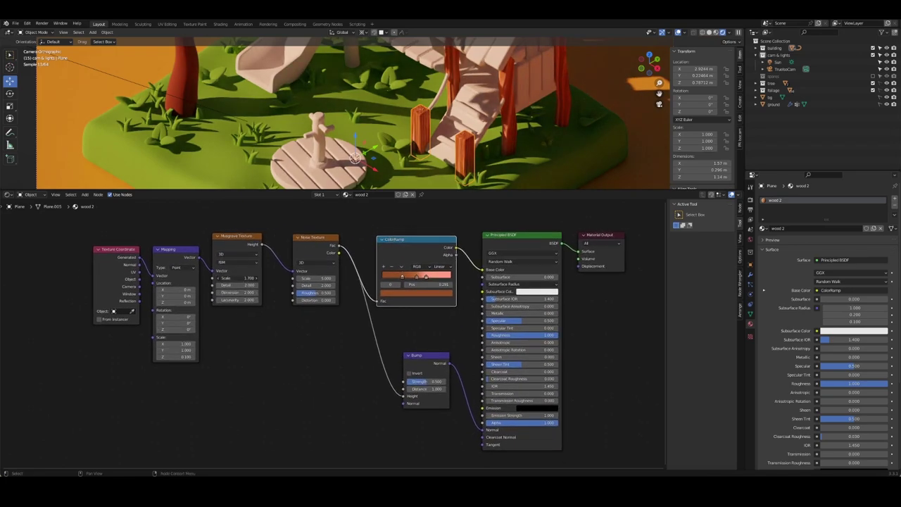
pyautogui.hotkey('ctrl', 'z')
# - Set the Noise Texture scale to 2
pyautogui.moveTo(316, 279); pyautogui.dragTo(307, 278)
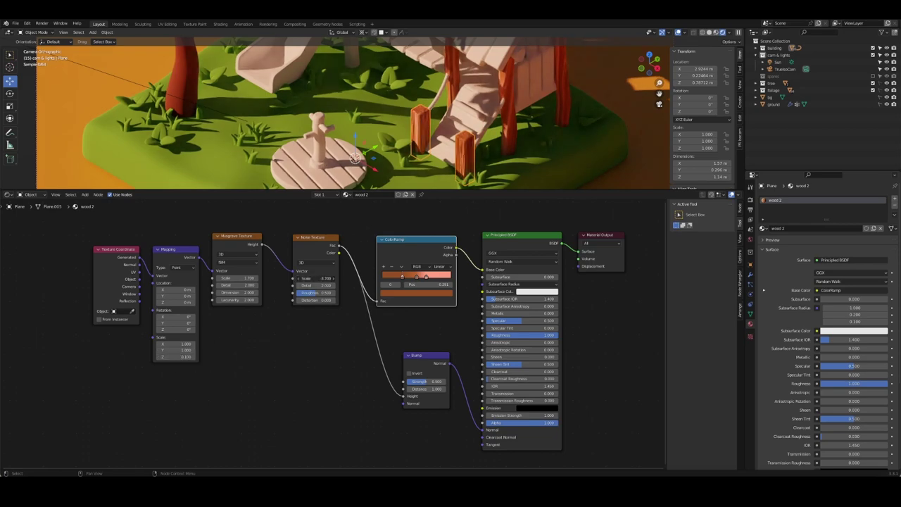
pyautogui.doubleClick(316, 278)
pyautogui.write('2')
pyautogui.press('Return')
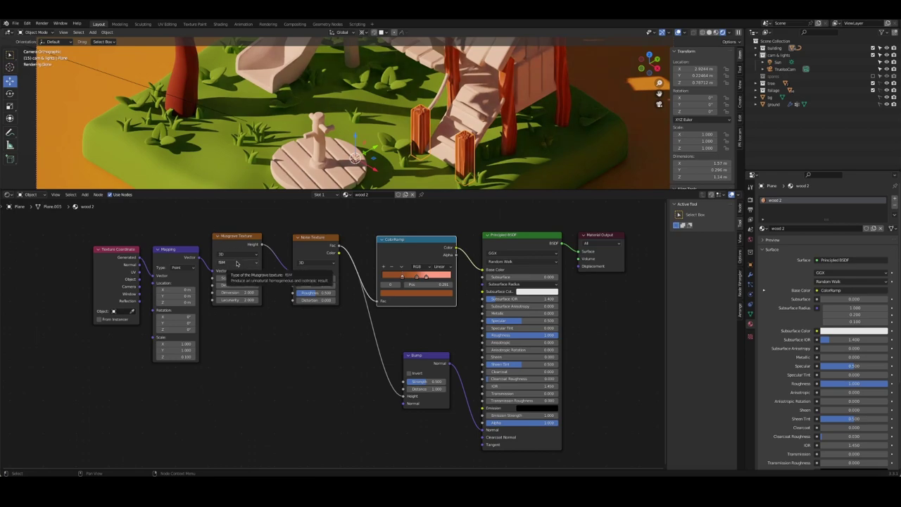
# - Try Musgrave scales 1 and 20.1, then revert to 5 and undo an X stretch
pyautogui.moveTo(237, 279); pyautogui.dragTo(218, 278)
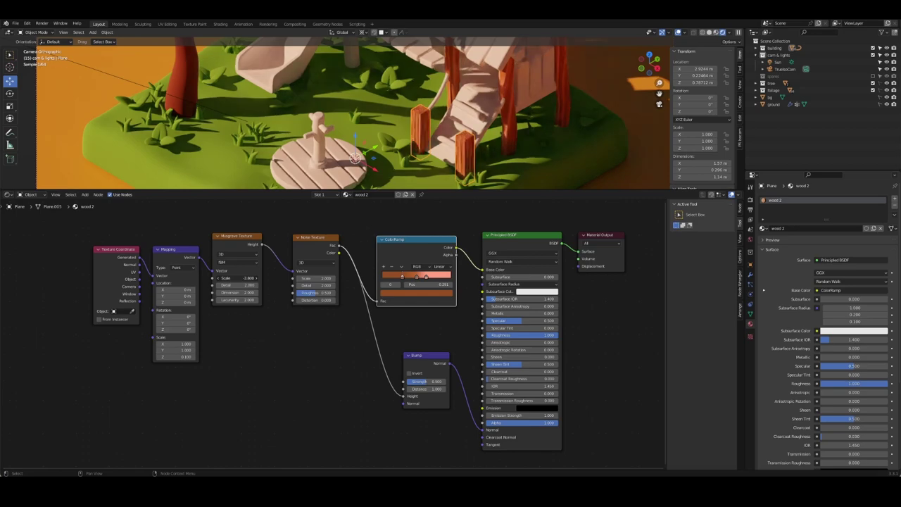
pyautogui.doubleClick(237, 279)
pyautogui.write('1')
pyautogui.press('Return')
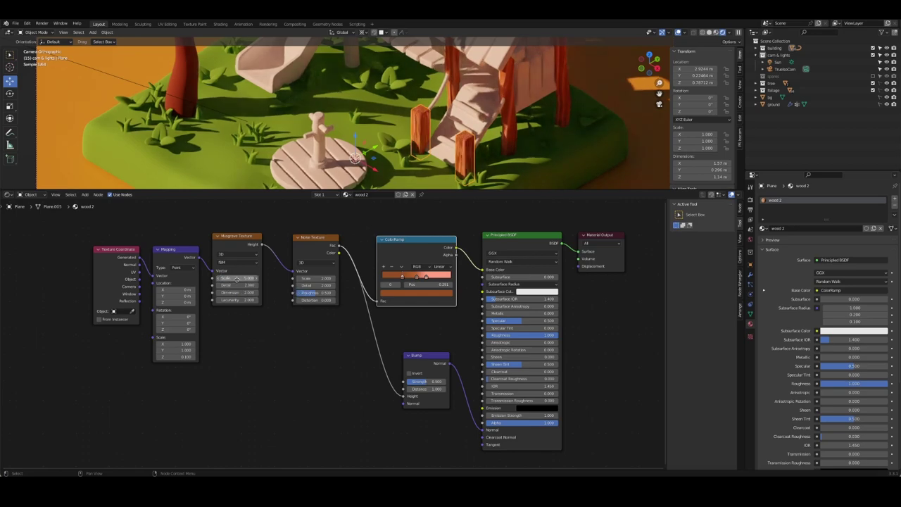
pyautogui.doubleClick(238, 279)
pyautogui.write('20.1')
pyautogui.press('Return')
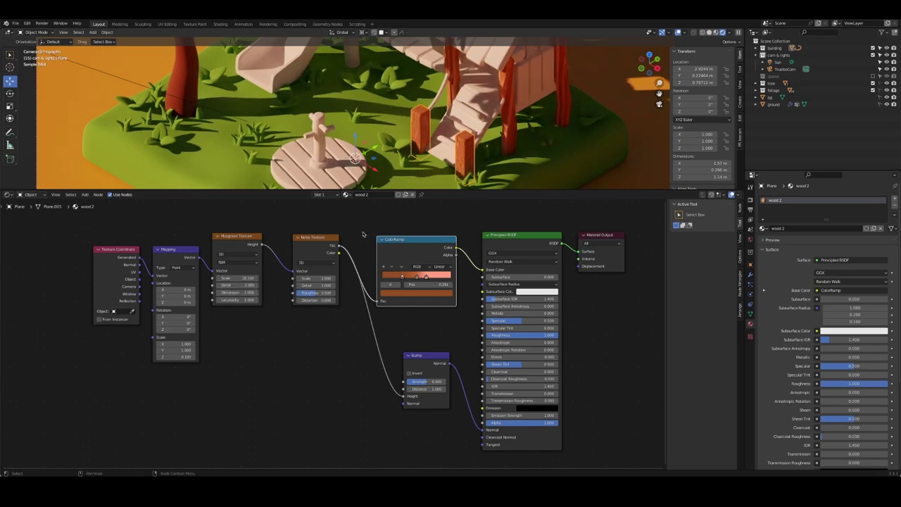
pyautogui.hotkey('ctrl', 'z')
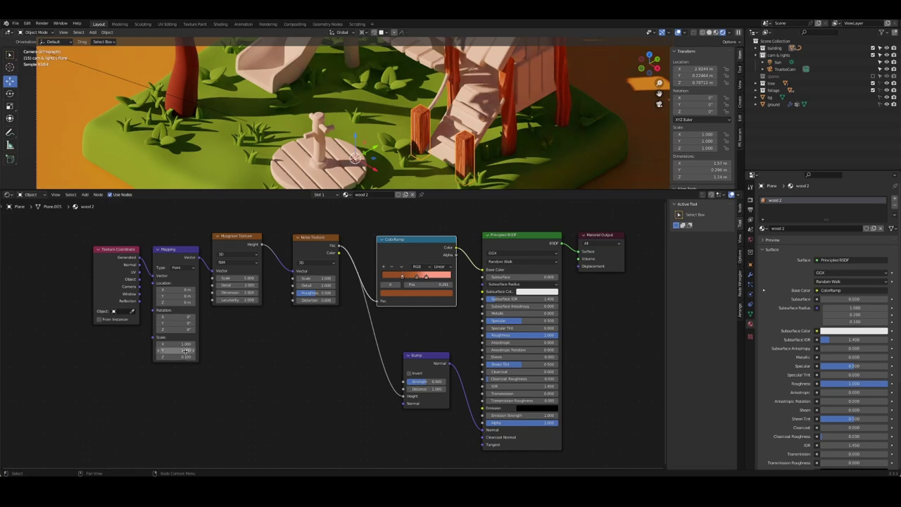
pyautogui.moveTo(176, 343)
pyautogui.mouseDown()
pyautogui.moveTo(205, 344)
pyautogui.moveTo(185, 350)
pyautogui.mouseUp()
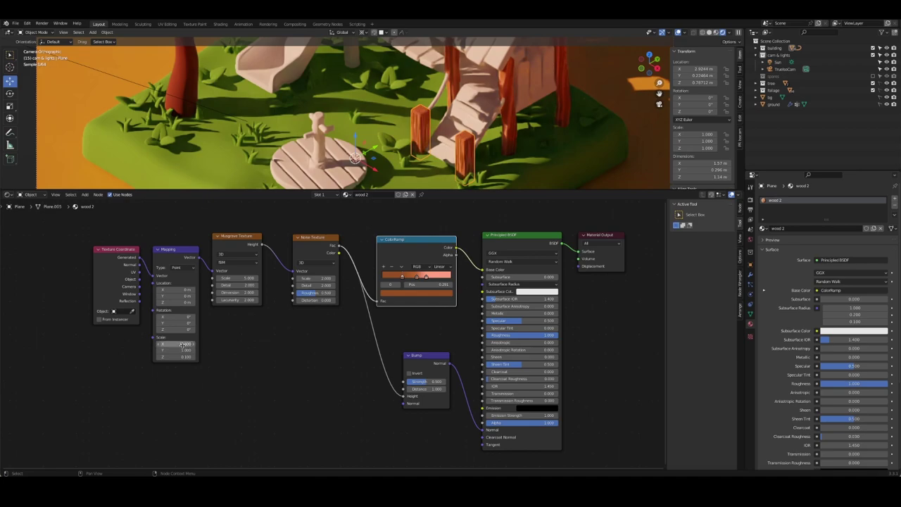
pyautogui.hotkey('ctrl', 'z')
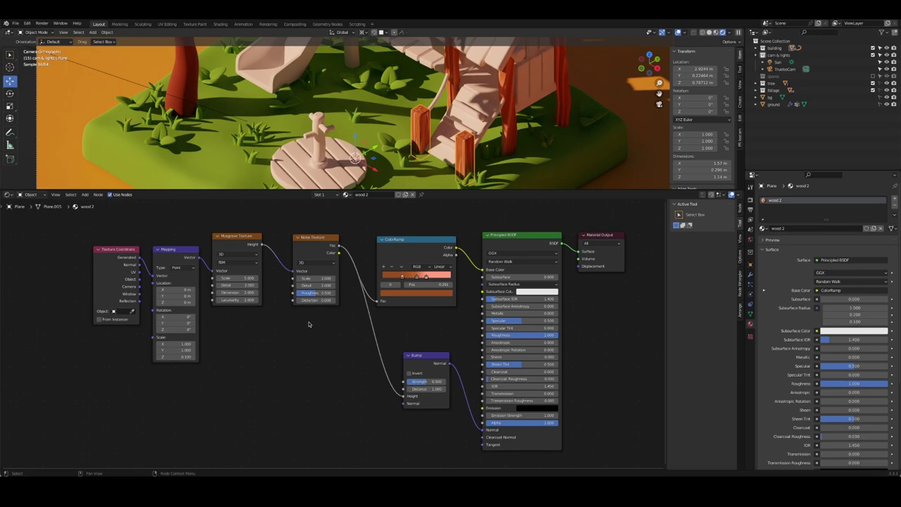
# - Switch the viewport to rendered shading and snap the 3D cursor onto the rope
pyautogui.click(318, 280)
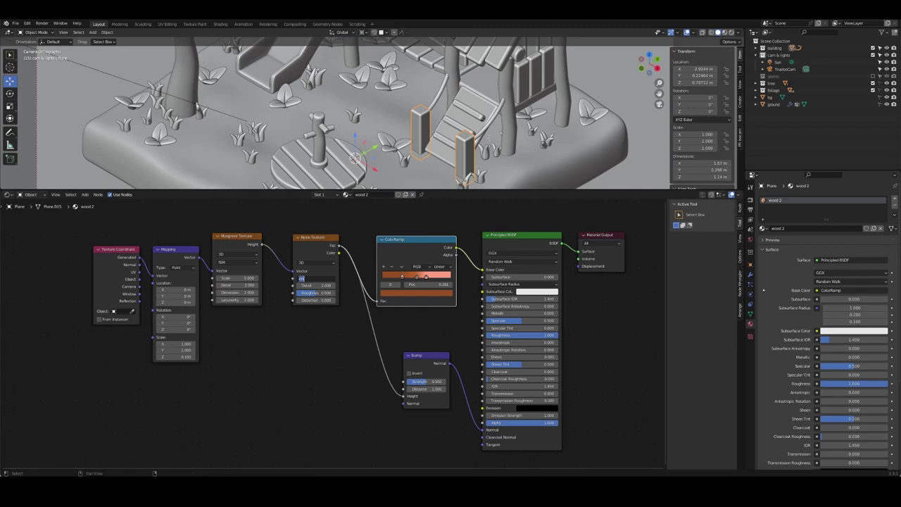
pyautogui.hotkey('shift', 's')
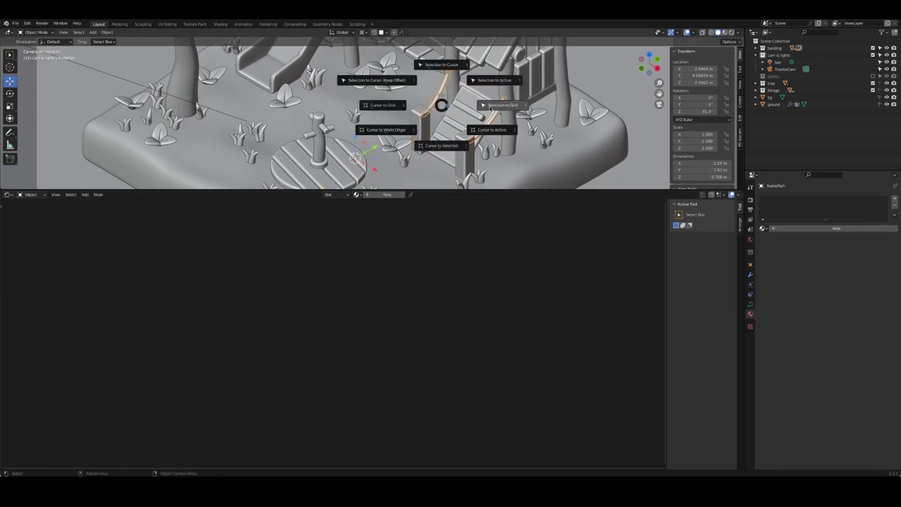
pyautogui.press('z')
pyautogui.click(483, 118)
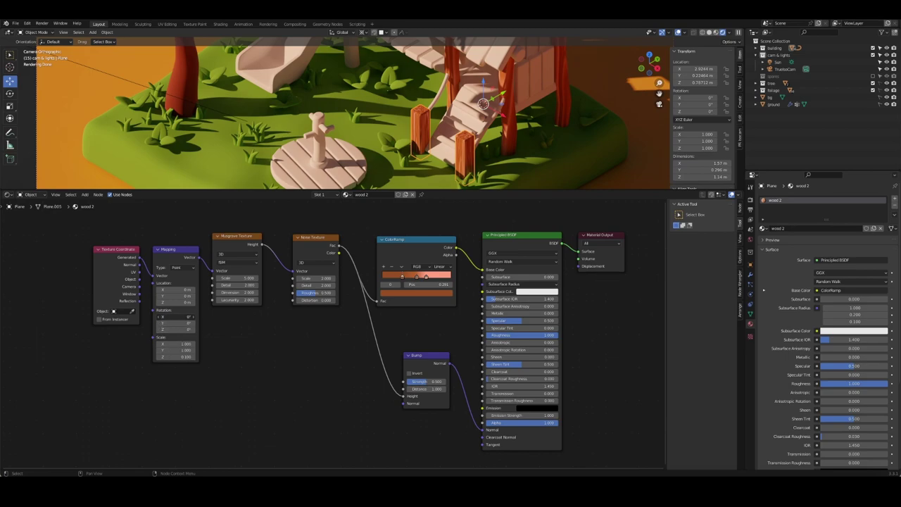
# - Confirm the Mapping rotation and set the Musgrave Texture scale to 2.5
pyautogui.press('Return')
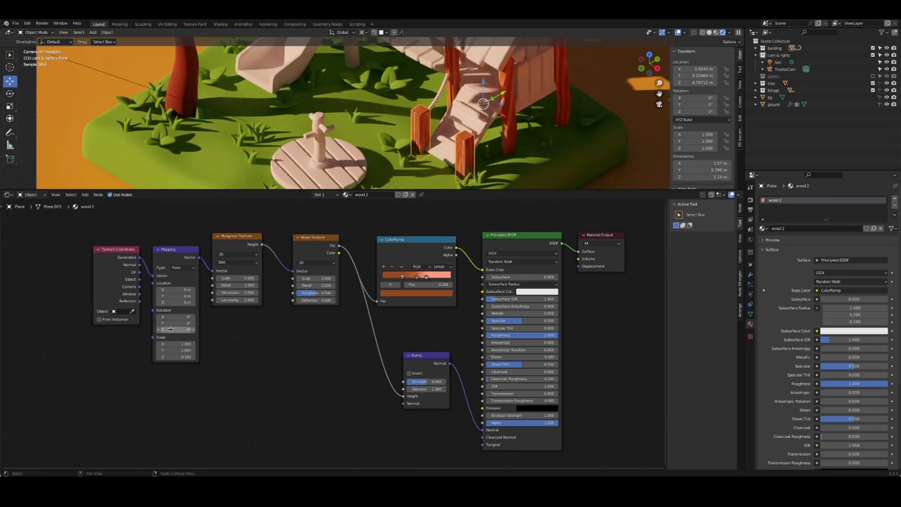
pyautogui.click(250, 279)
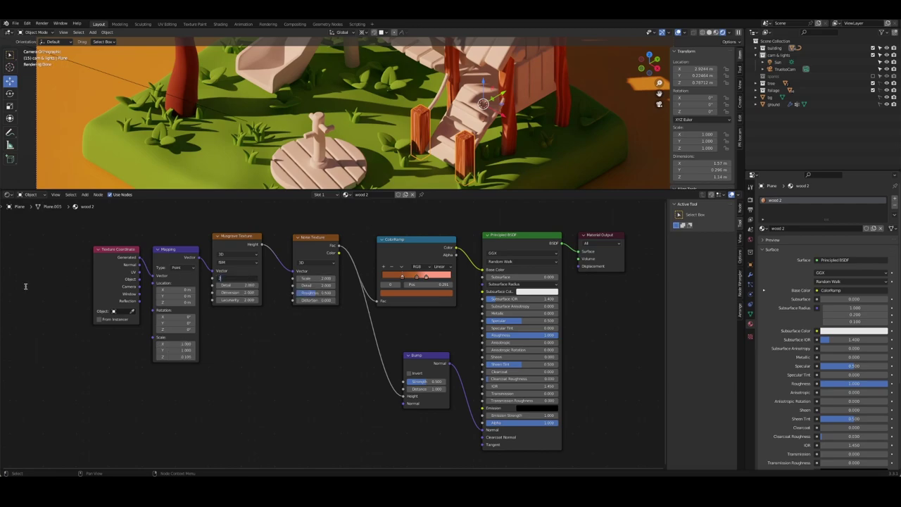
pyautogui.write('.5')
pyautogui.press('Return')
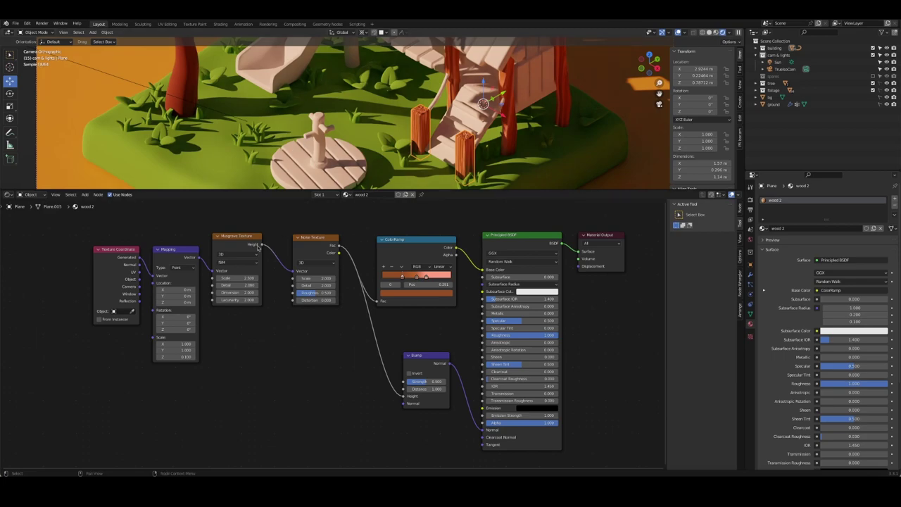
# - Reposition a ColorRamp stop and lower the Bump node strength
pyautogui.moveTo(403, 278); pyautogui.dragTo(381, 296)
pyautogui.hotkey('ctrl', 'z')
pyautogui.scroll(-1, 350, 328)
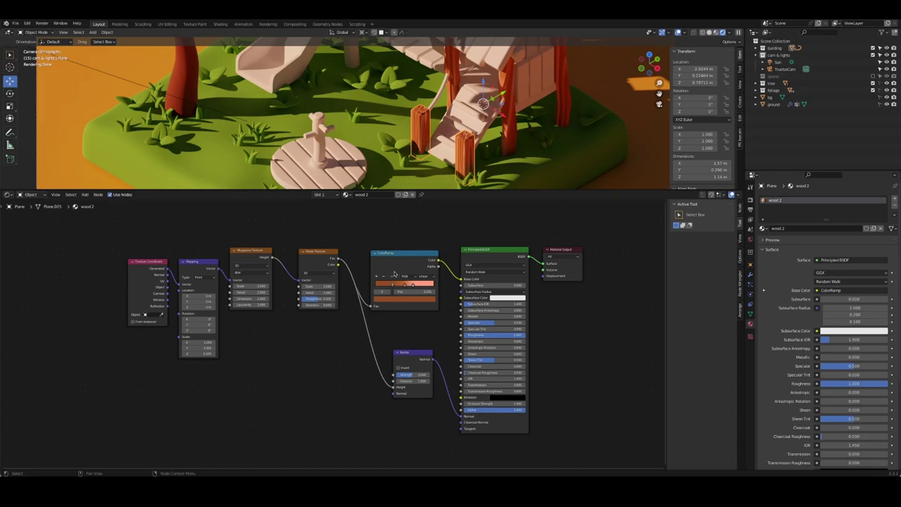
pyautogui.moveTo(412, 291)
pyautogui.mouseDown()
pyautogui.moveTo(444, 289)
pyautogui.moveTo(427, 286)
pyautogui.mouseUp()
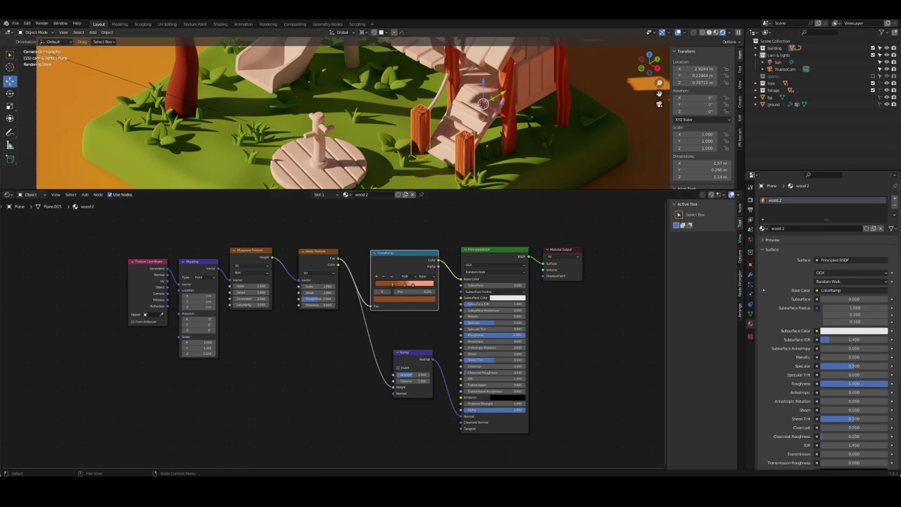
pyautogui.moveTo(414, 375)
pyautogui.mouseDown()
pyautogui.moveTo(423, 374)
pyautogui.moveTo(402, 378)
pyautogui.mouseUp()
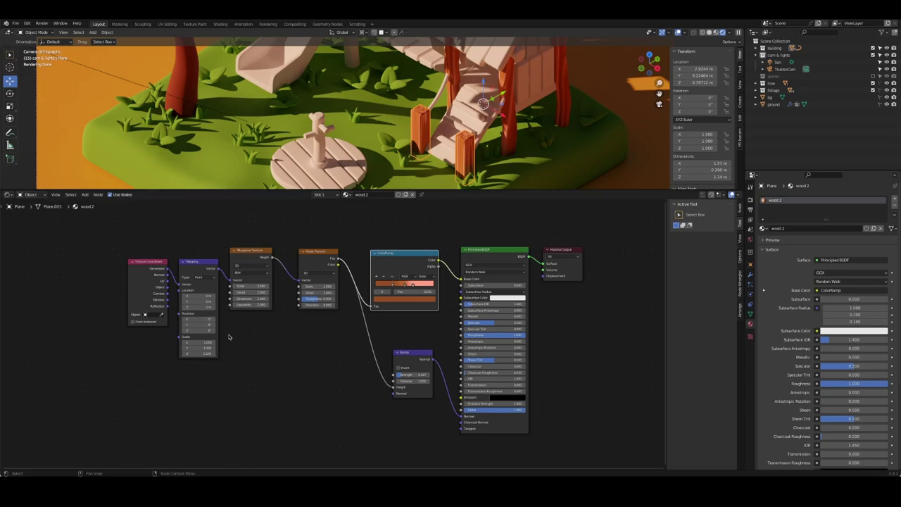
# - Retune the Mapping node's X and Y scale values (Y 0.100) and save playground.blend
pyautogui.moveTo(198, 348)
pyautogui.mouseDown()
pyautogui.moveTo(162, 348)
pyautogui.moveTo(237, 346)
pyautogui.mouseUp()
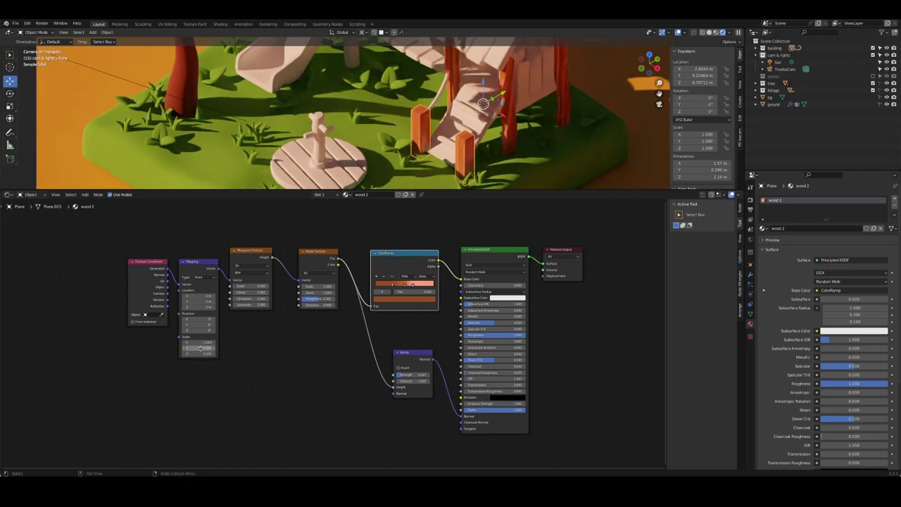
pyautogui.click(200, 347)
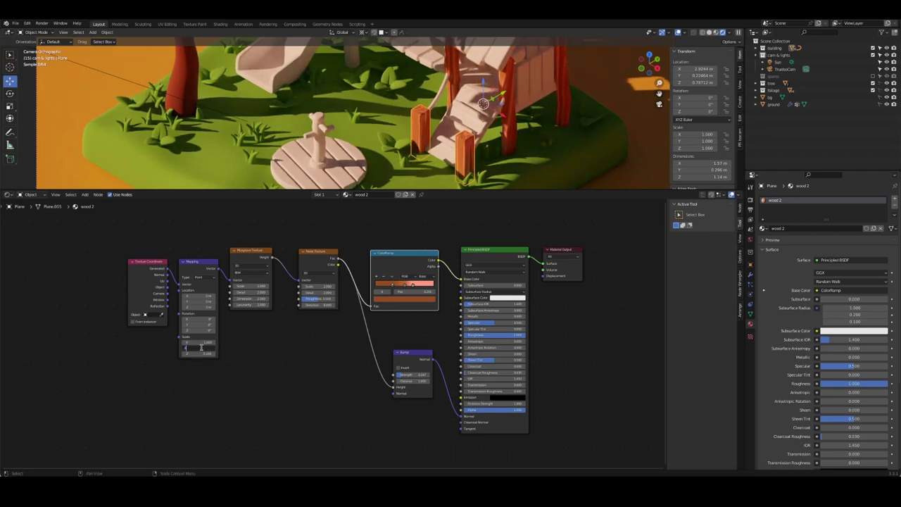
pyautogui.press('Return')
pyautogui.click(195, 343)
pyautogui.press('Return')
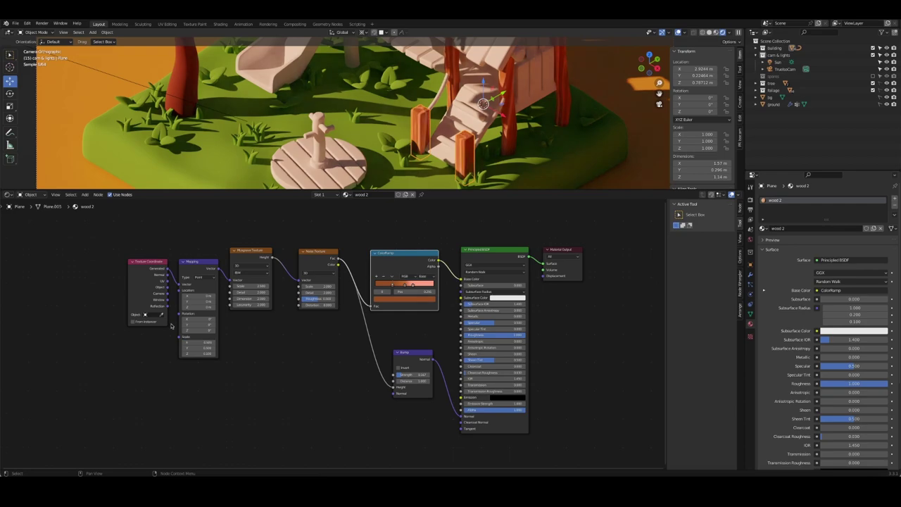
pyautogui.scroll(2, 456, 133)
pyautogui.scroll(2, 456, 133)
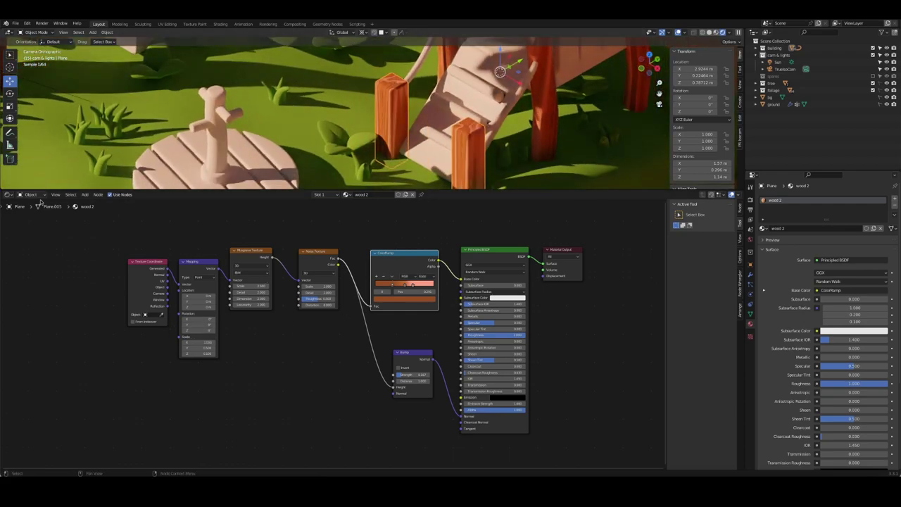
pyautogui.doubleClick(198, 348)
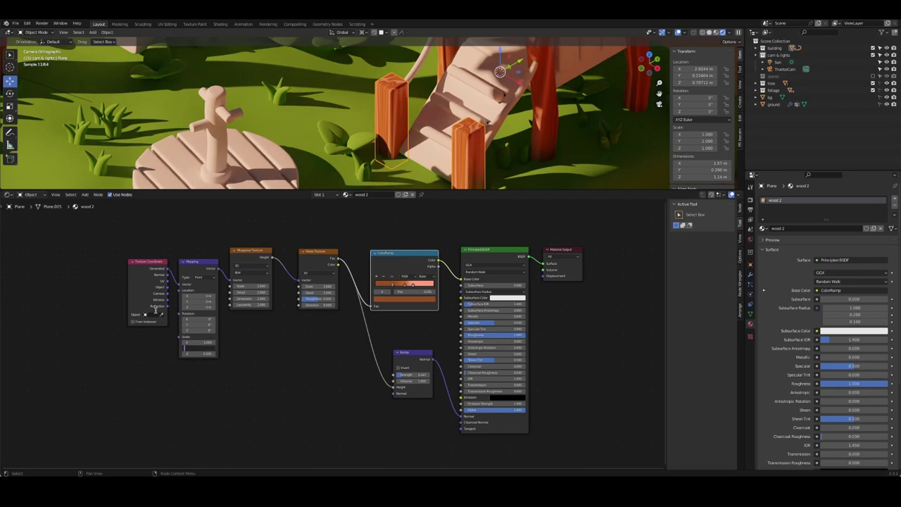
pyautogui.press('Return')
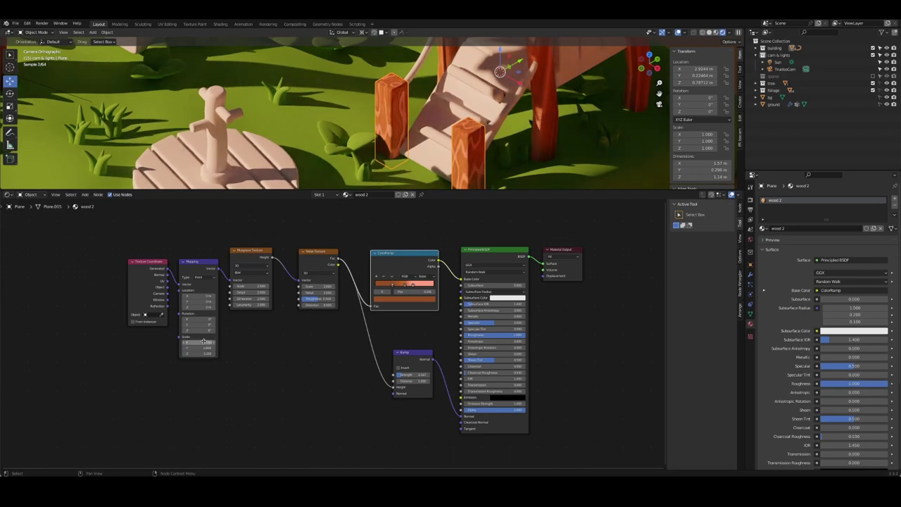
pyautogui.press('Return')
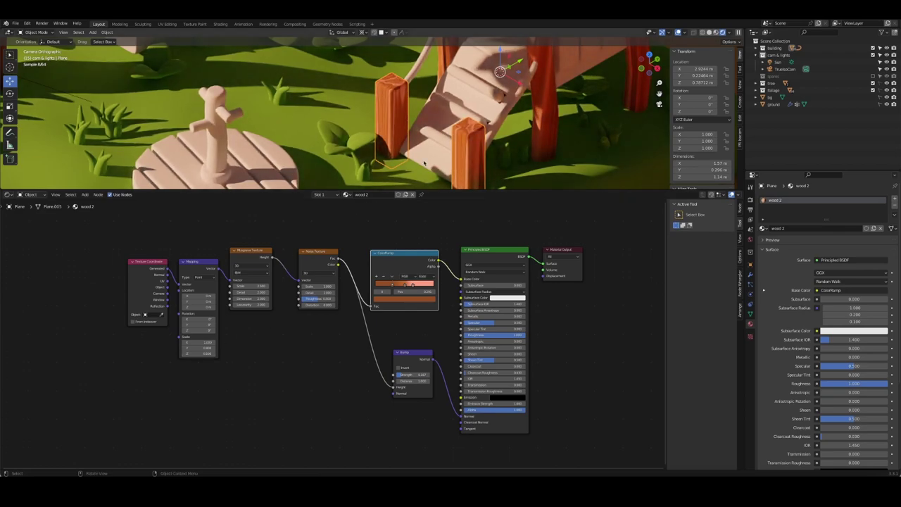
pyautogui.hotkey('ctrl', 's')
pyautogui.scroll(-3, 423, 148)
# - Draw a render border around the posts and render a preview with F12
pyautogui.hotkey('ctrl', 'b')
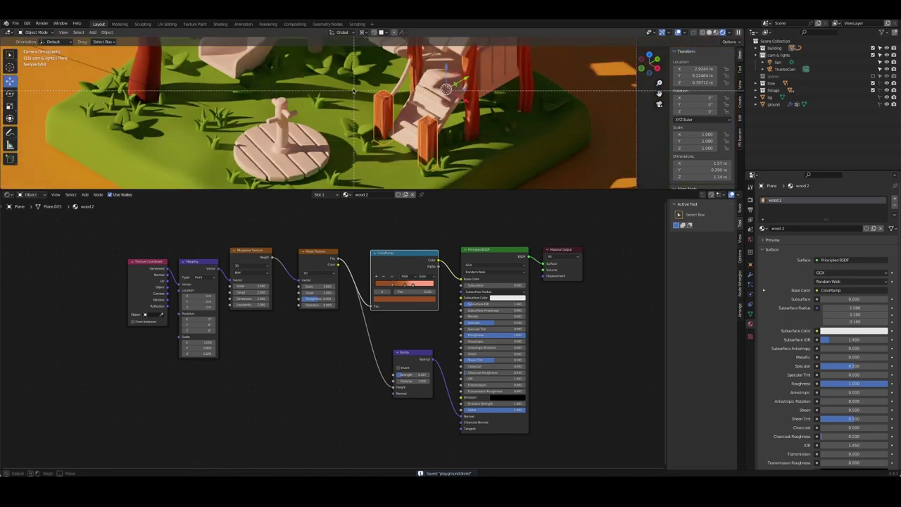
pyautogui.moveTo(354, 92); pyautogui.dragTo(495, 176)
pyautogui.press('F12')
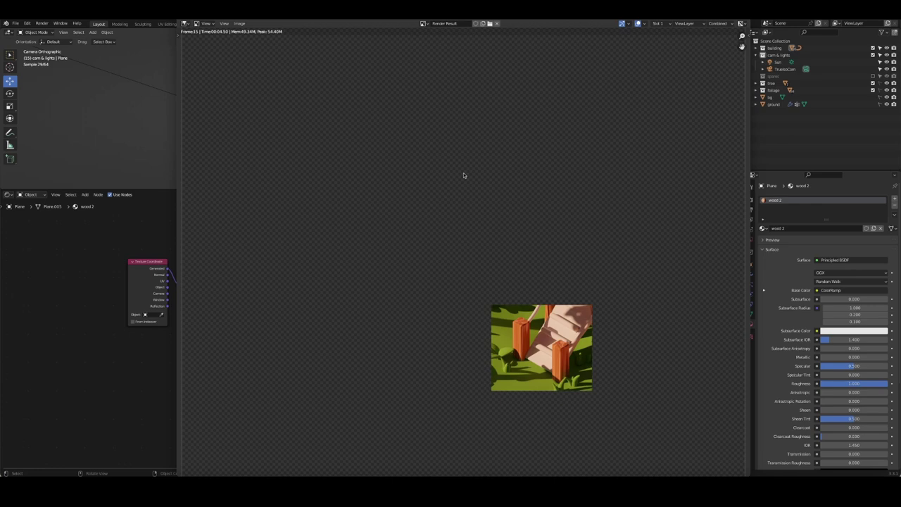
pyautogui.press('Escape')
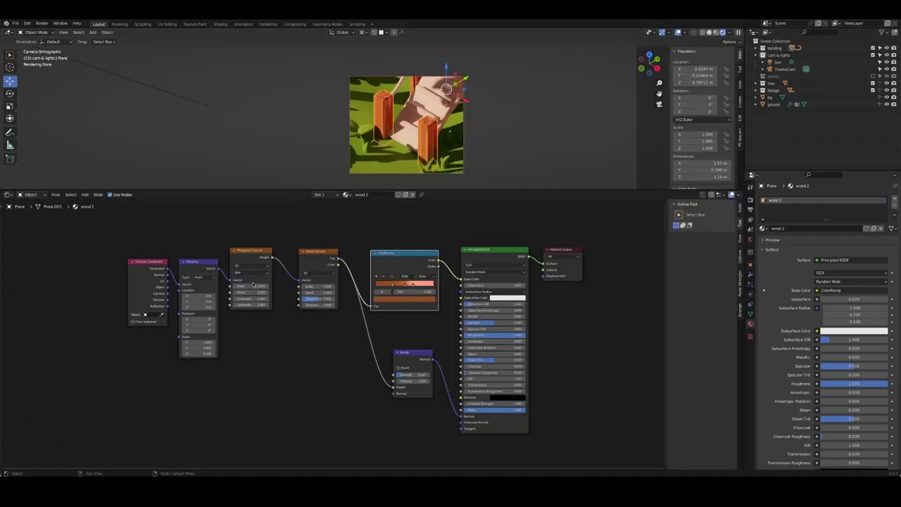
# - Keep the Musgrave scale near 2, move the ColorRamp stop to 0.411, and save
pyautogui.moveTo(254, 285); pyautogui.dragTo(296, 285)
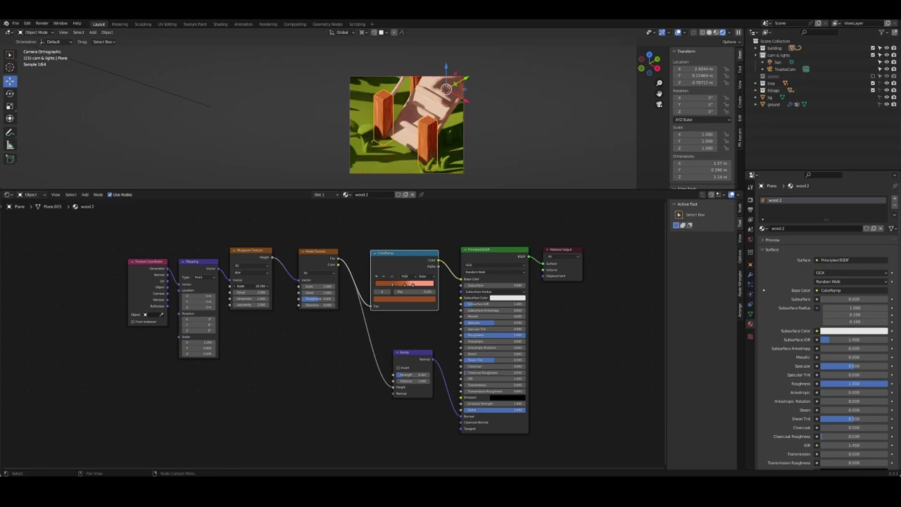
pyautogui.moveTo(296, 285); pyautogui.dragTo(251, 285)
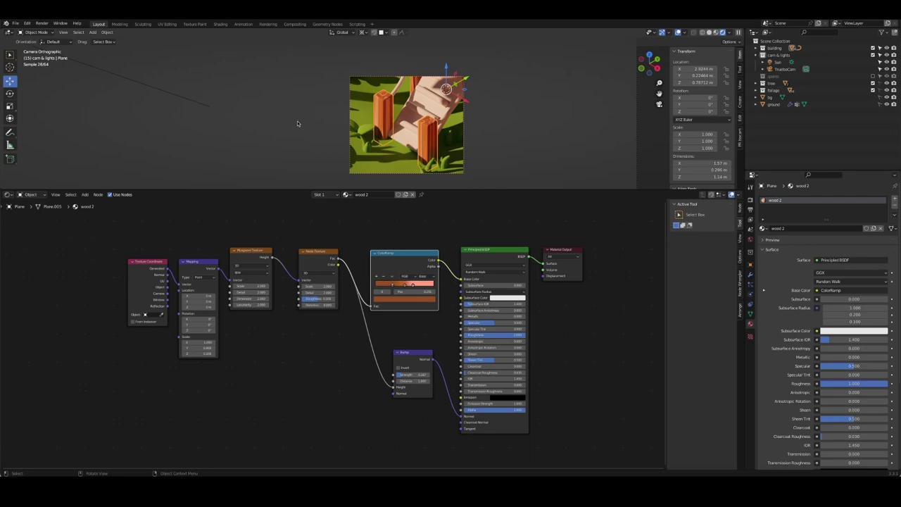
pyautogui.scroll(-2, 359, 121)
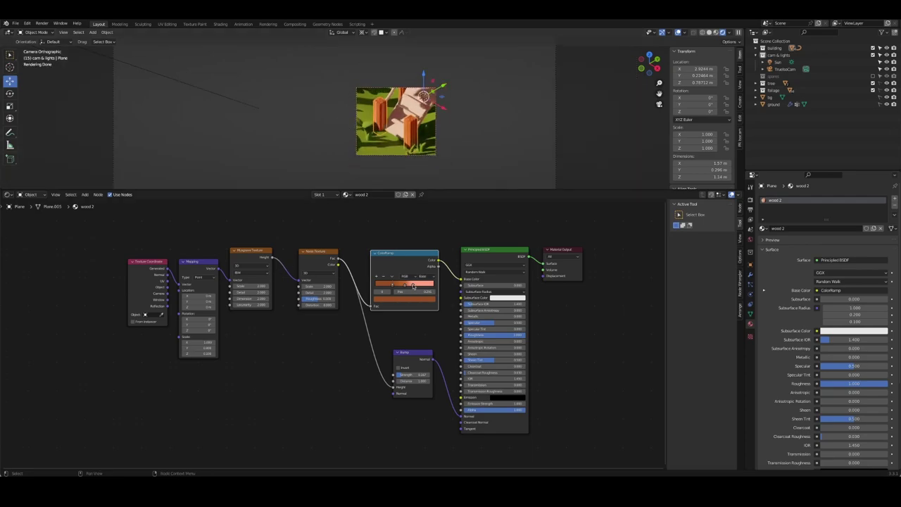
pyautogui.moveTo(414, 284); pyautogui.dragTo(423, 283)
pyautogui.hotkey('ctrl', 's')
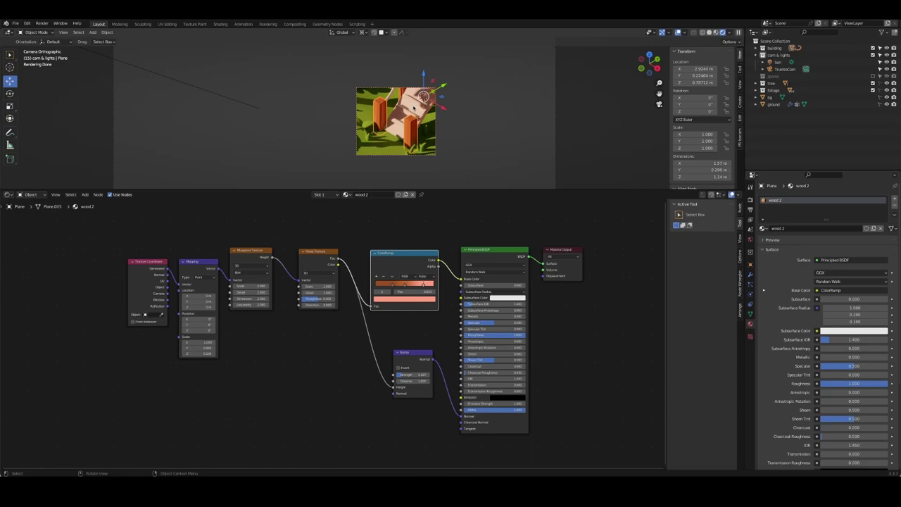
pyautogui.scroll(-2, 394, 120)
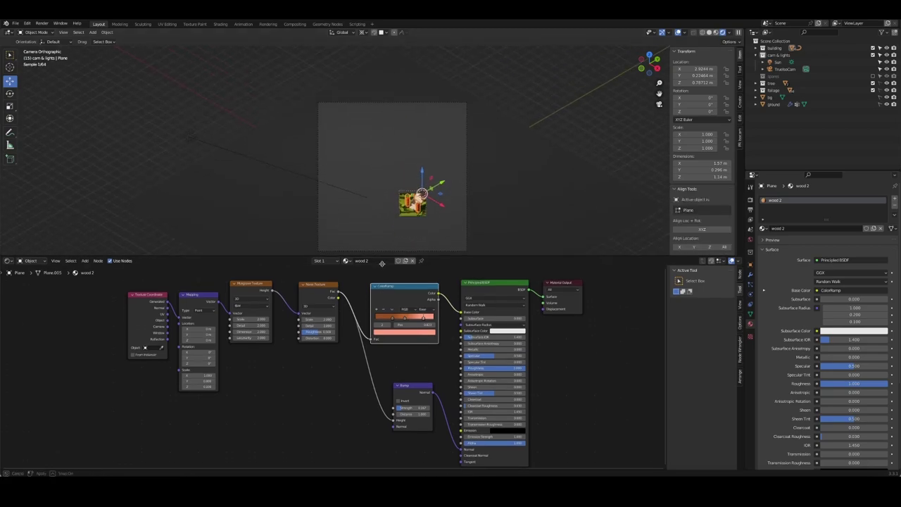
# - Clear the render border with Ctrl+Alt+B to render the full frame, then save
pyautogui.moveTo(353, 189); pyautogui.dragTo(353, 286)
pyautogui.hotkey('ctrl', 'alt', 'b')
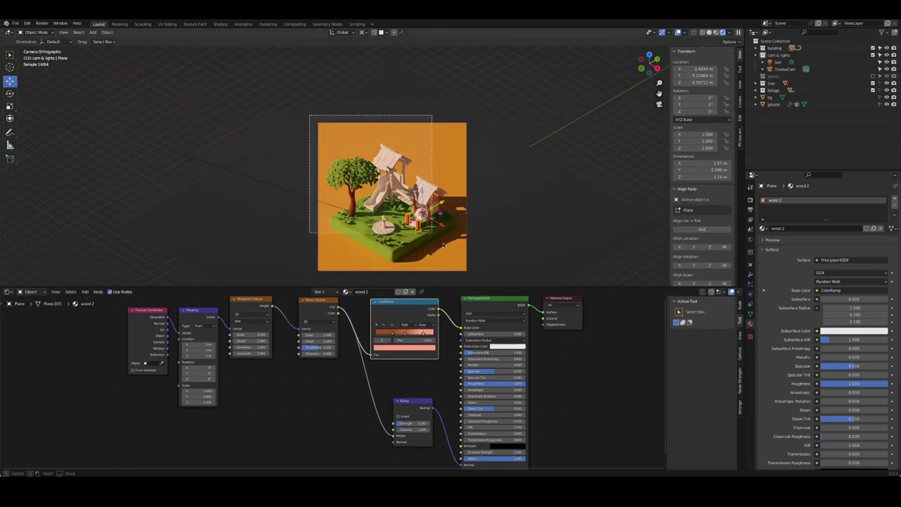
pyautogui.scroll(3, 444, 187)
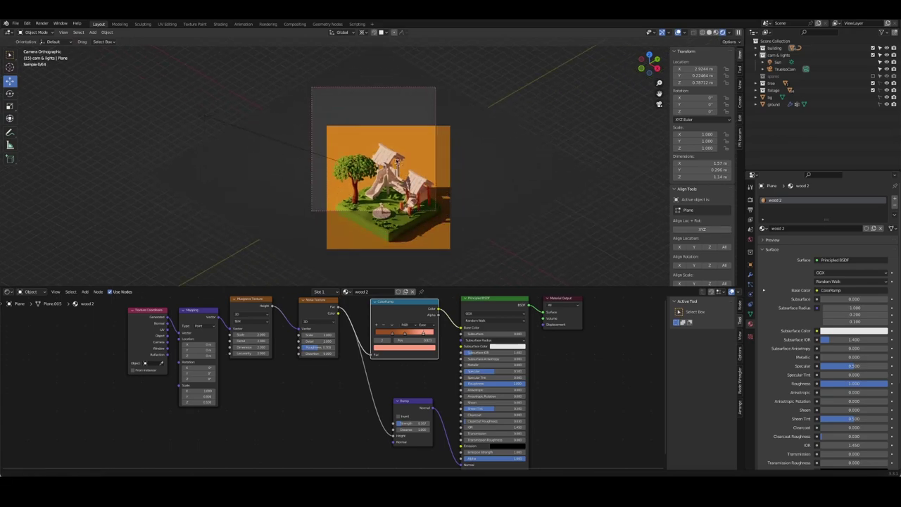
pyautogui.scroll(-4, 455, 176)
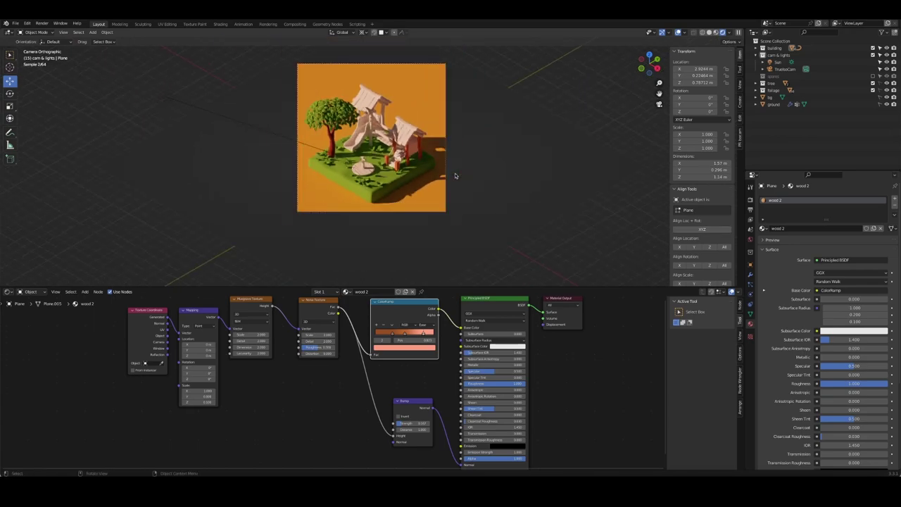
pyautogui.hotkey('ctrl', 's')
# - Delete the area light and reset the 3D cursor to the world origin
pyautogui.click(778, 55)
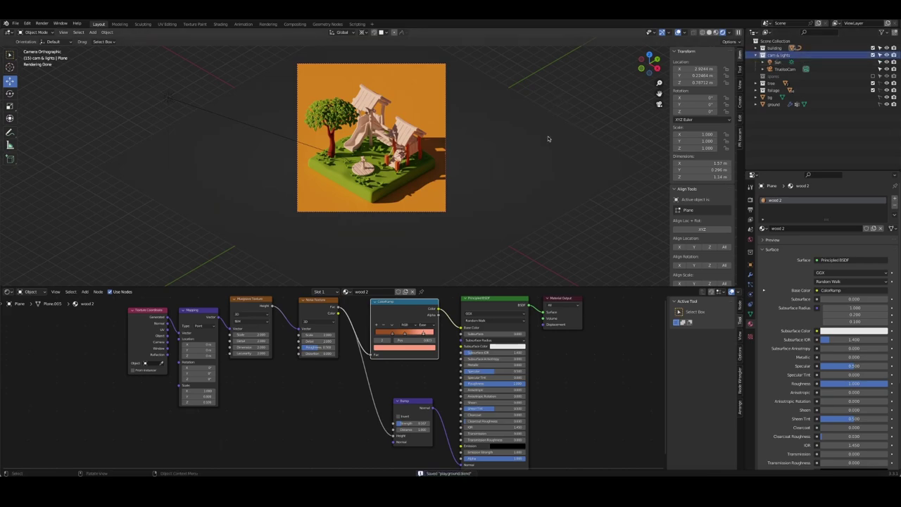
pyautogui.hotkey('shift', 'a')
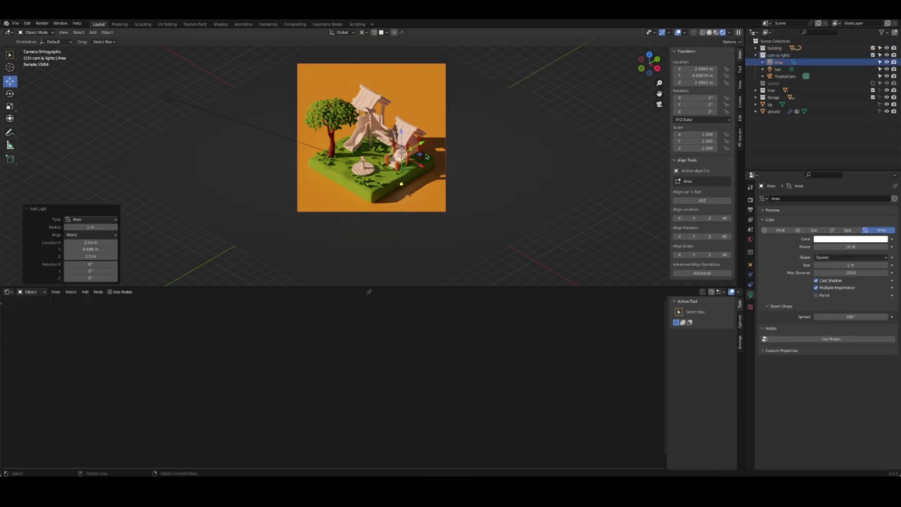
pyautogui.press('Delete')
pyautogui.hotkey('shift', 's')
pyautogui.click(393, 191)
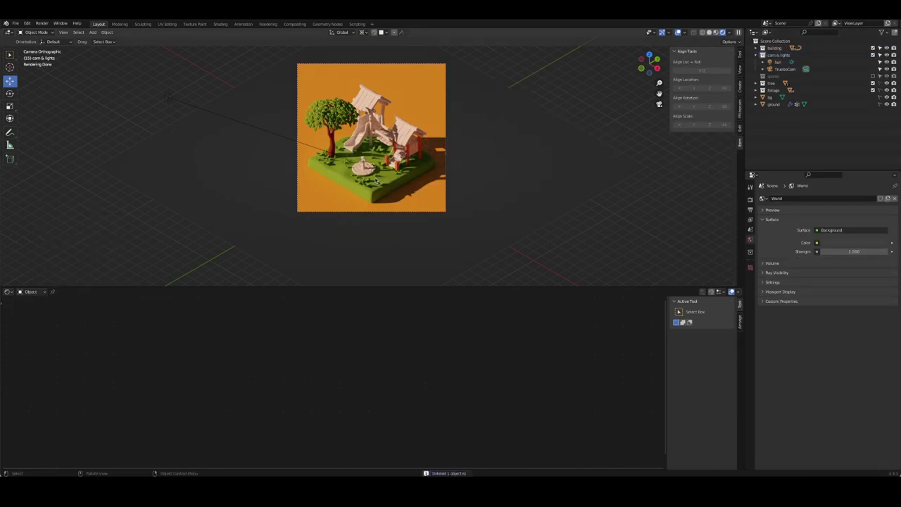
pyautogui.hotkey('shift', 'a')
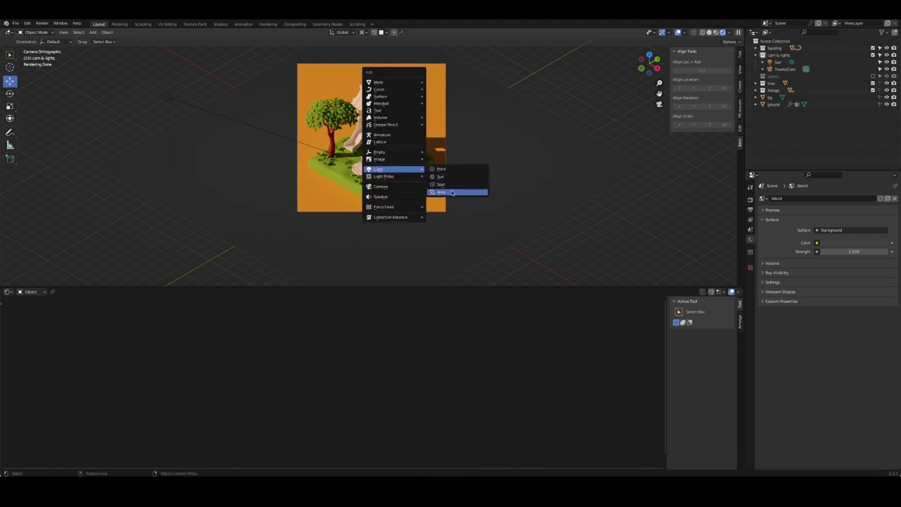
# - Add a raised, enlarged disk-shaped area light and set its power to 1000 W
pyautogui.click(451, 192)
pyautogui.press('g')
pyautogui.press('z')
pyautogui.click(366, 278)
pyautogui.click(851, 257)
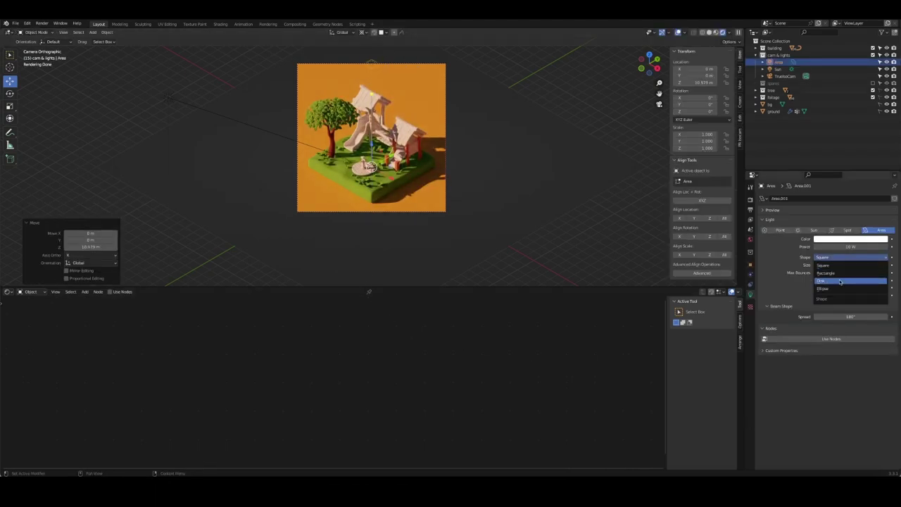
pyautogui.click(851, 281)
pyautogui.moveTo(838, 264); pyautogui.dragTo(870, 264)
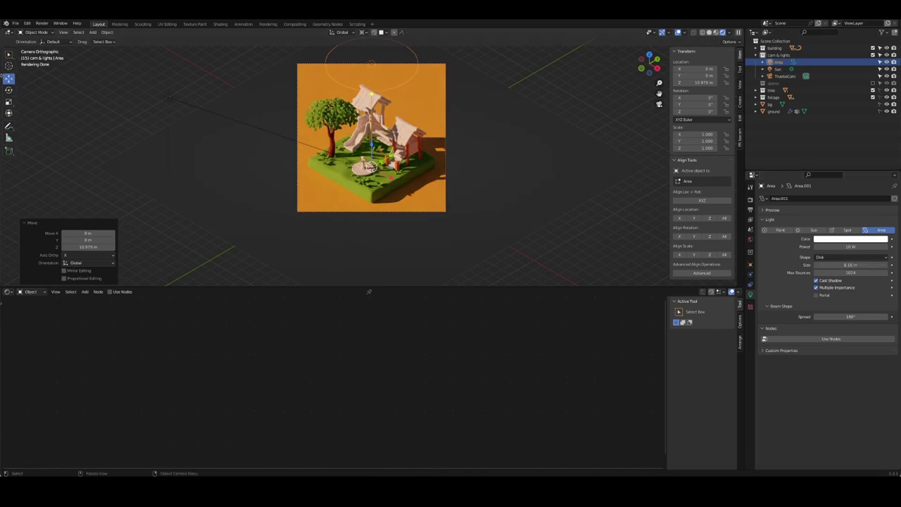
pyautogui.click(869, 245)
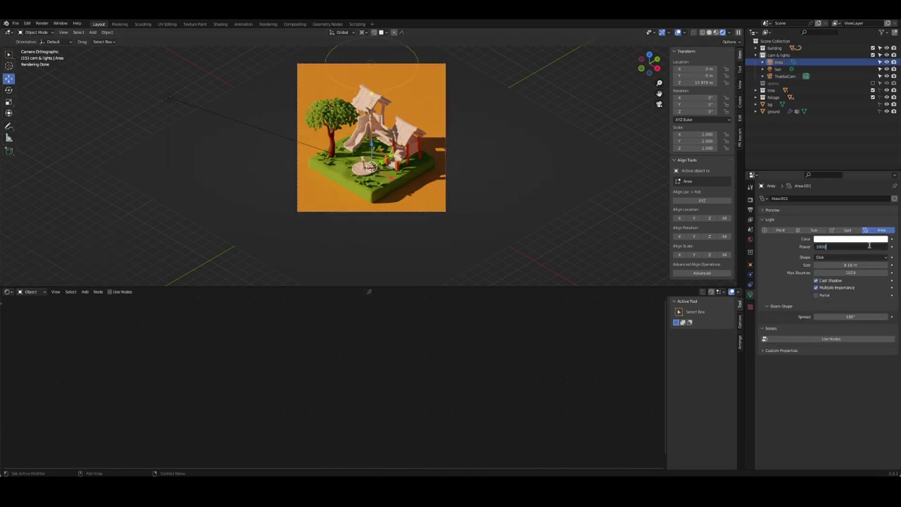
pyautogui.press('Return')
pyautogui.click(409, 95)
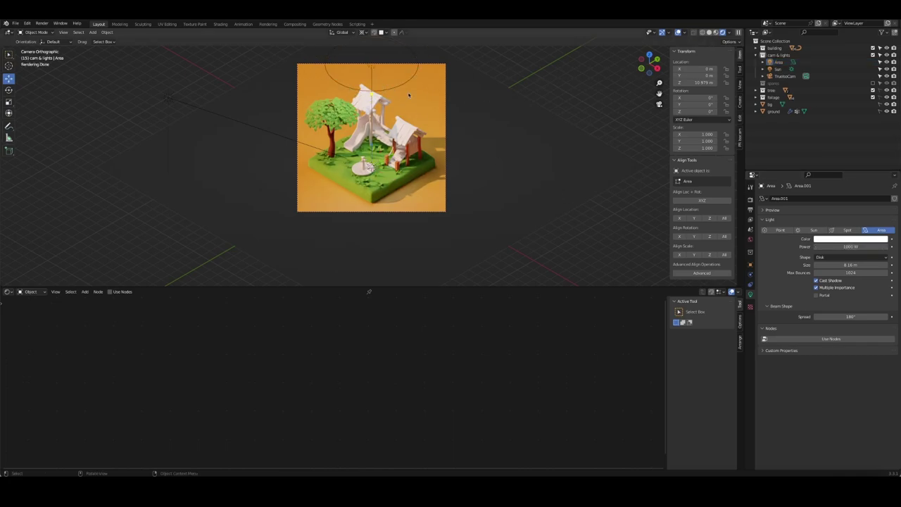
pyautogui.click(408, 95)
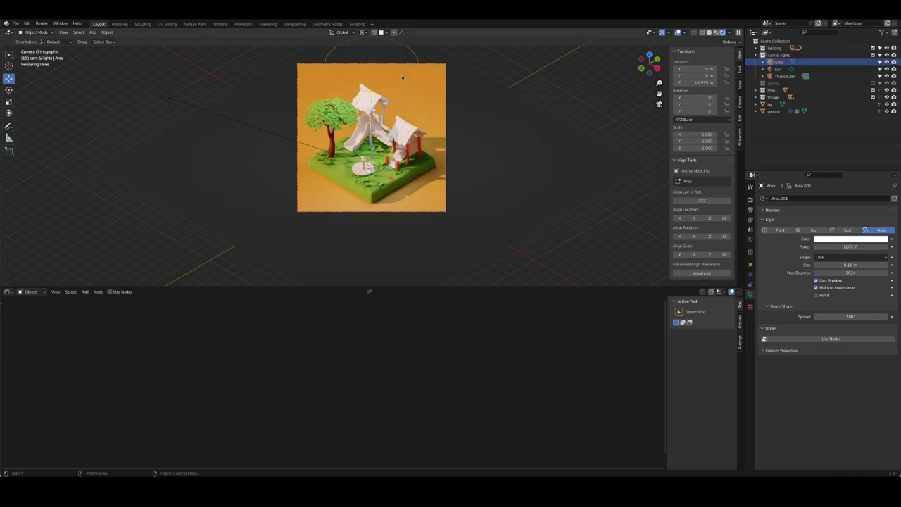
# - Duplicate the area light, rotate it -45° on X and 45° on Z, and move it right of the diorama
pyautogui.hotkey('shift', 'd')
pyautogui.rightClick(408, 79)
pyautogui.write('r')
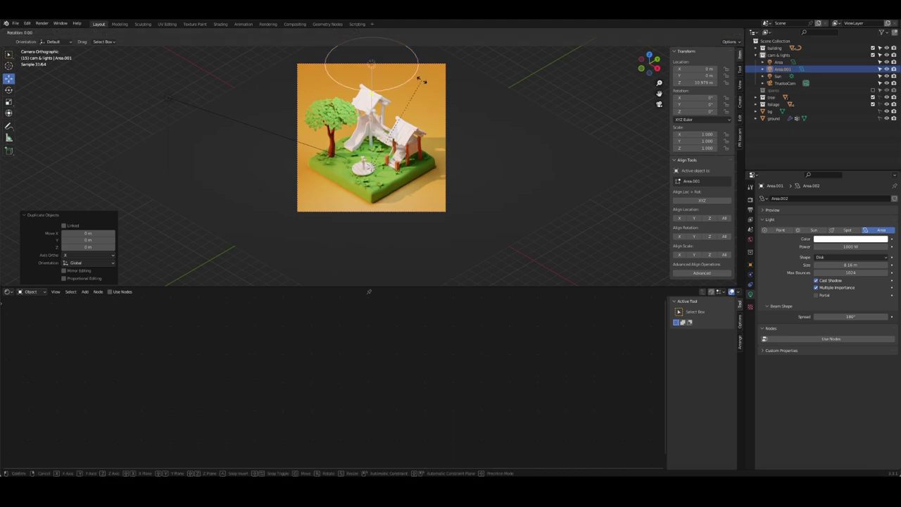
pyautogui.write('x-45')
pyautogui.press('Return')
pyautogui.press('r')
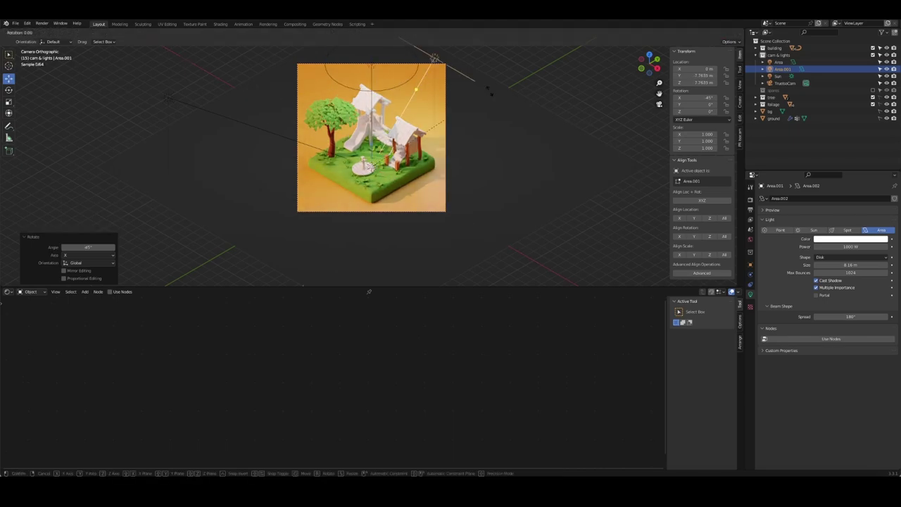
pyautogui.press('z')
pyautogui.click(494, 114)
pyautogui.press('r')
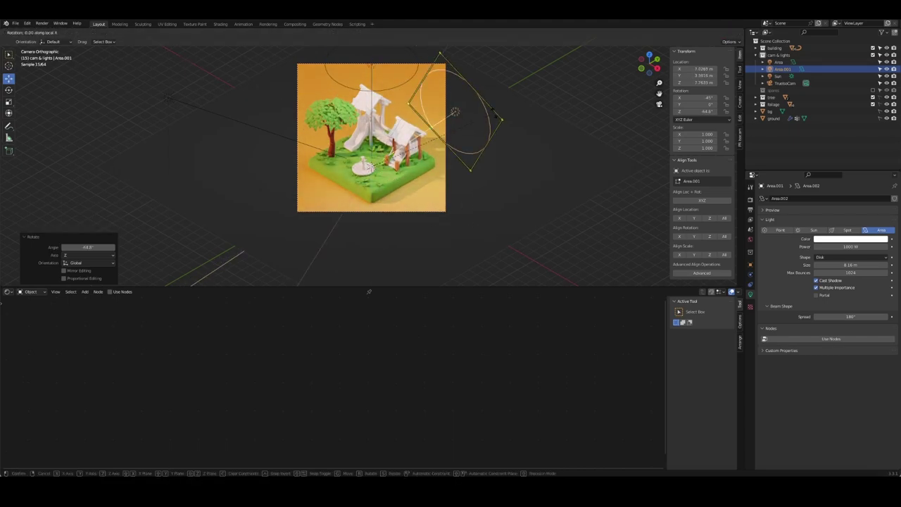
pyautogui.click(523, 190)
pyautogui.press('g')
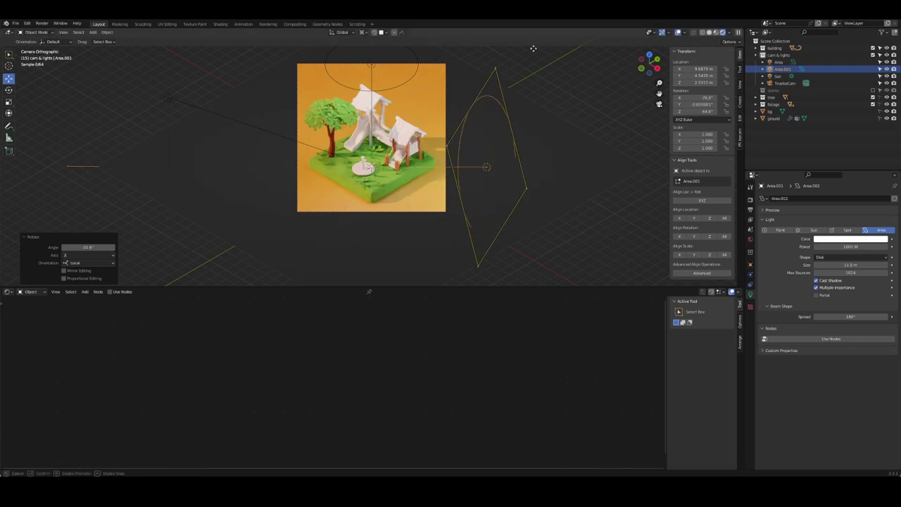
pyautogui.click(533, 48)
# - Tint the second area light a reddish pink and save
pyautogui.click(850, 239)
pyautogui.click(861, 176)
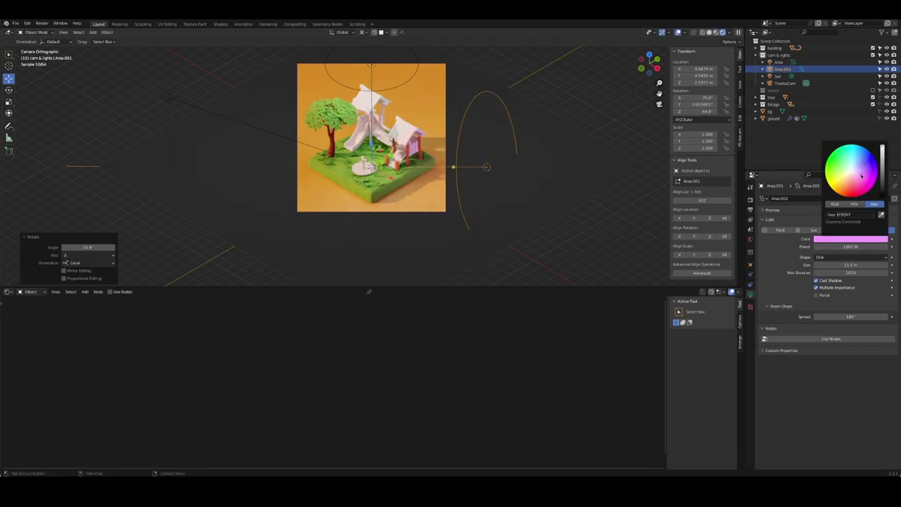
pyautogui.click(856, 185)
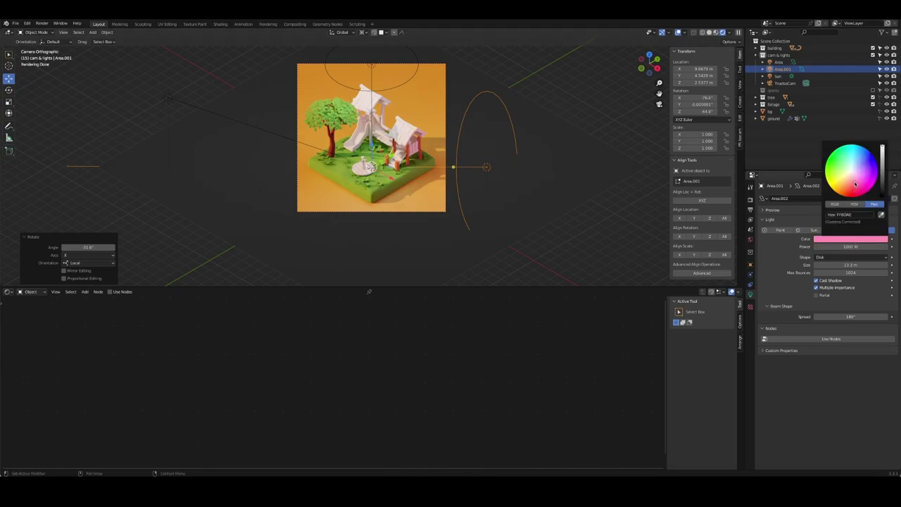
pyautogui.click(436, 222)
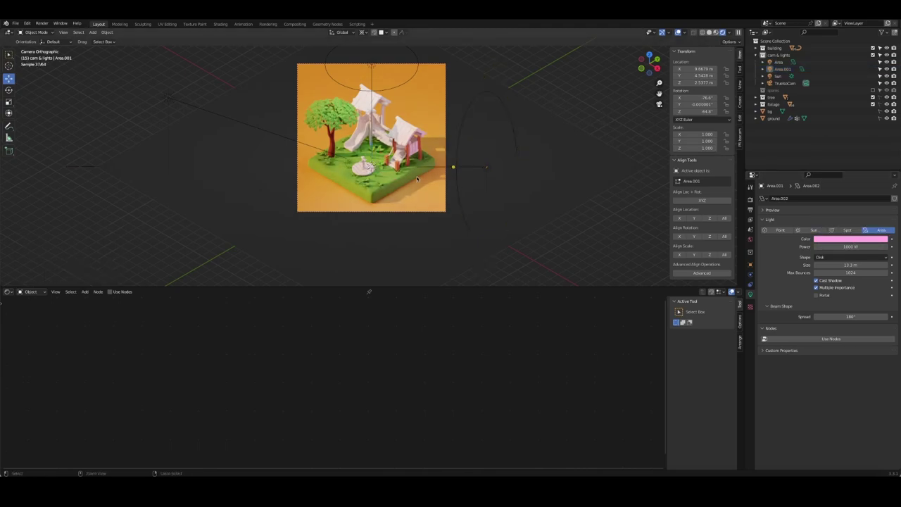
pyautogui.hotkey('ctrl', 's')
# - Warm the main area light to a cream colour and save playground.blend
pyautogui.click(779, 62)
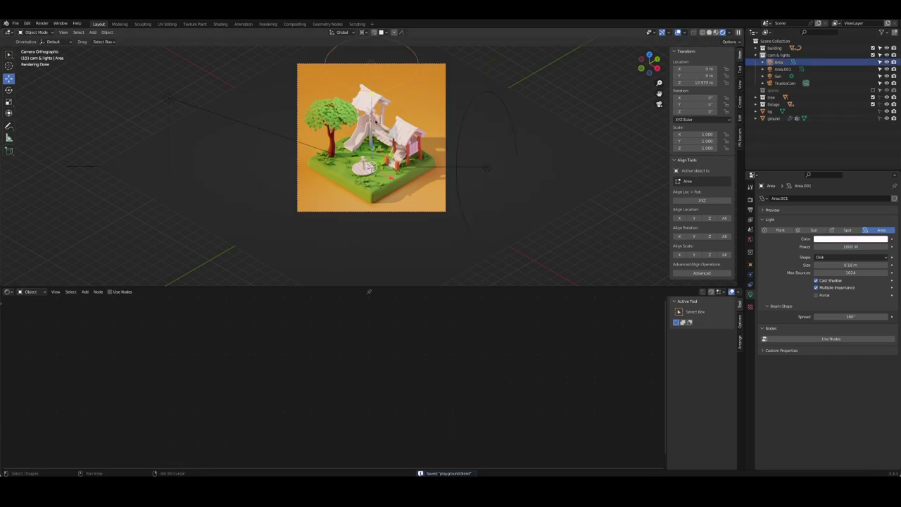
pyautogui.click(850, 239)
pyautogui.click(848, 177)
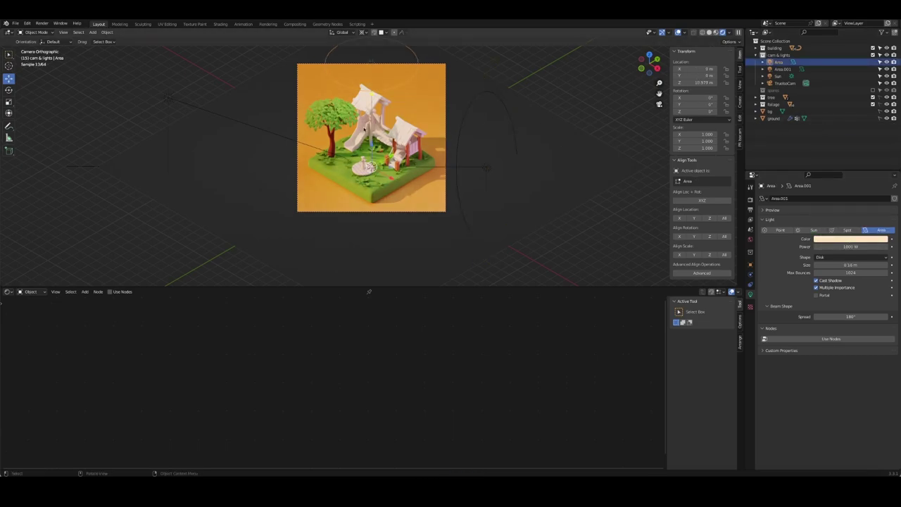
pyautogui.click(534, 83)
pyautogui.hotkey('ctrl', 's')
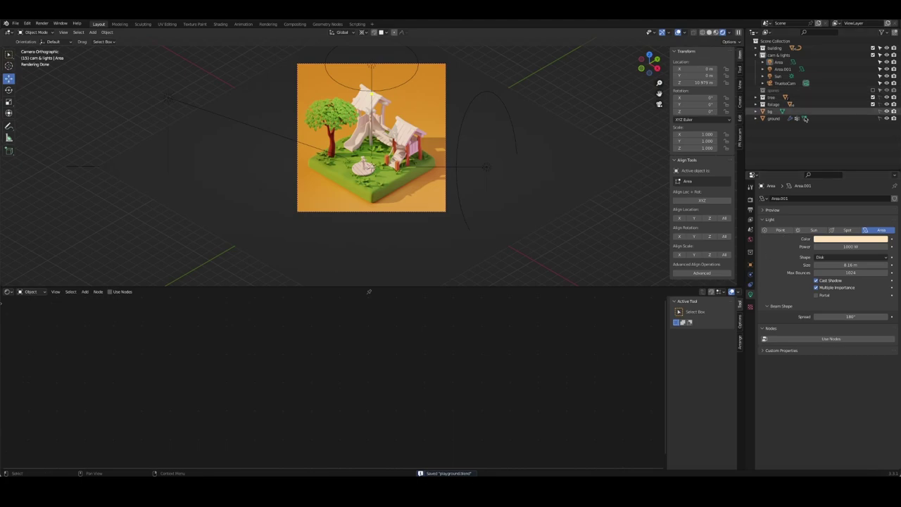
# - Try shifting the bg plane's base colour from peach toward pink
pyautogui.click(876, 111)
pyautogui.click(849, 290)
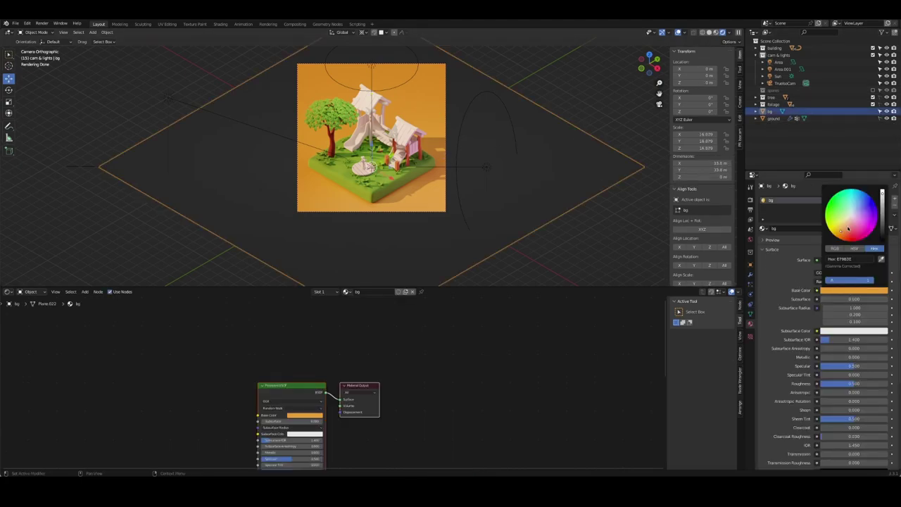
pyautogui.moveTo(847, 221); pyautogui.dragTo(858, 217)
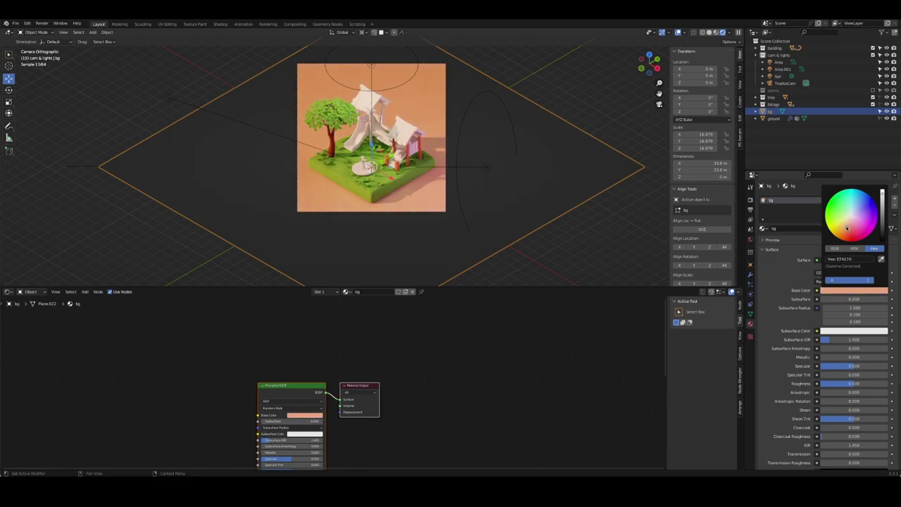
pyautogui.click(393, 223)
# - Try a pale green on the bg plane, then settle back on salmon-peach and save
pyautogui.click(451, 205)
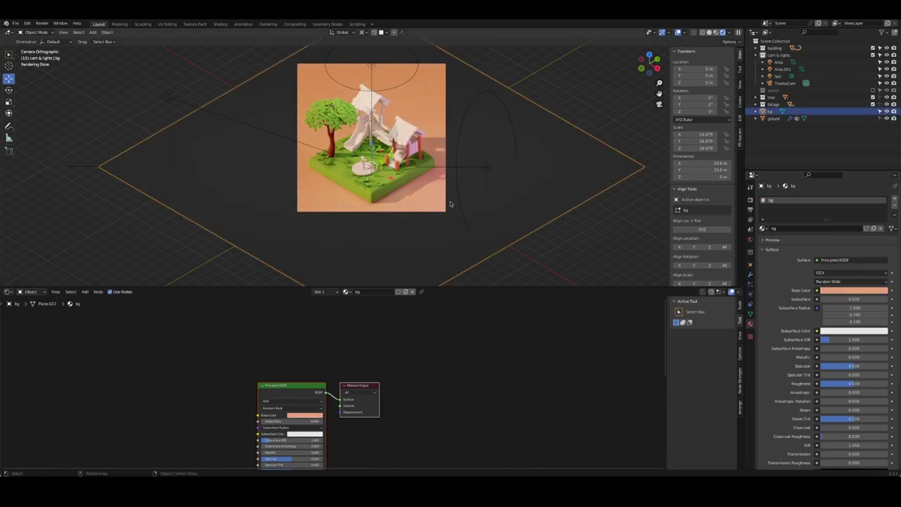
pyautogui.click(848, 290)
pyautogui.moveTo(869, 215); pyautogui.dragTo(841, 201)
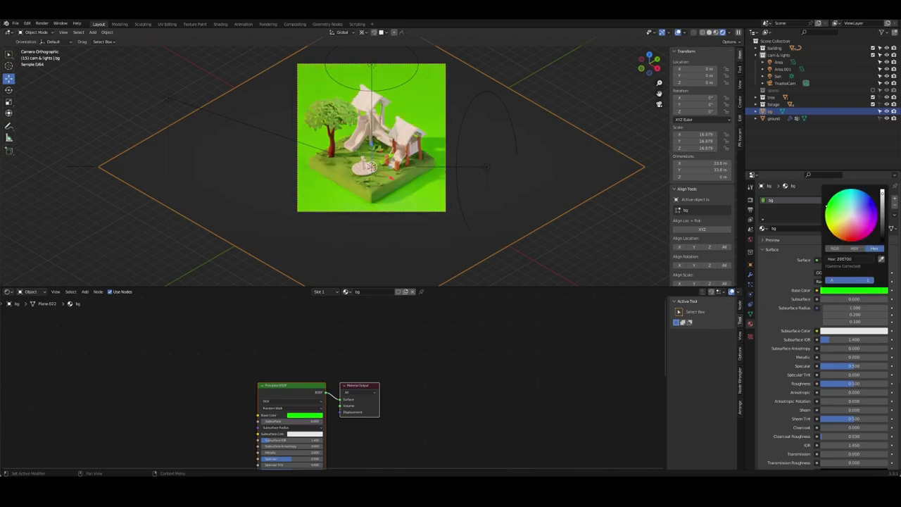
pyautogui.click(844, 213)
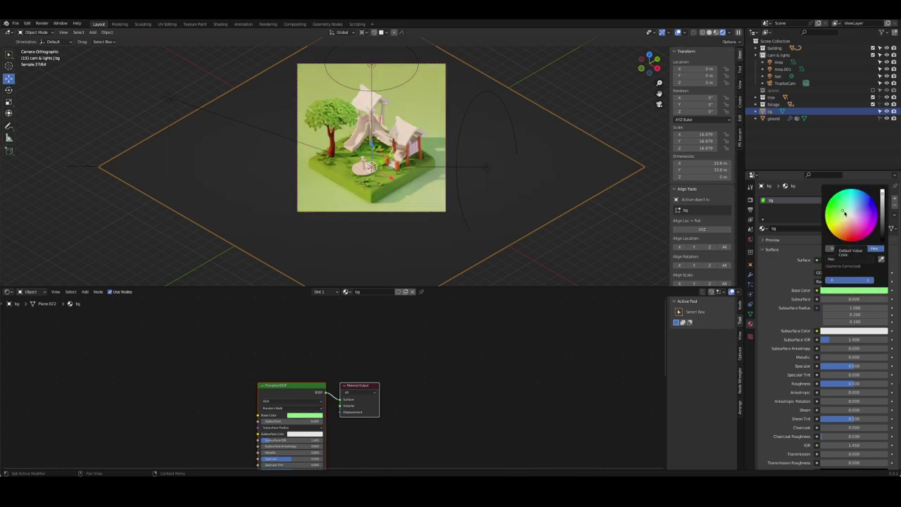
pyautogui.click(842, 210)
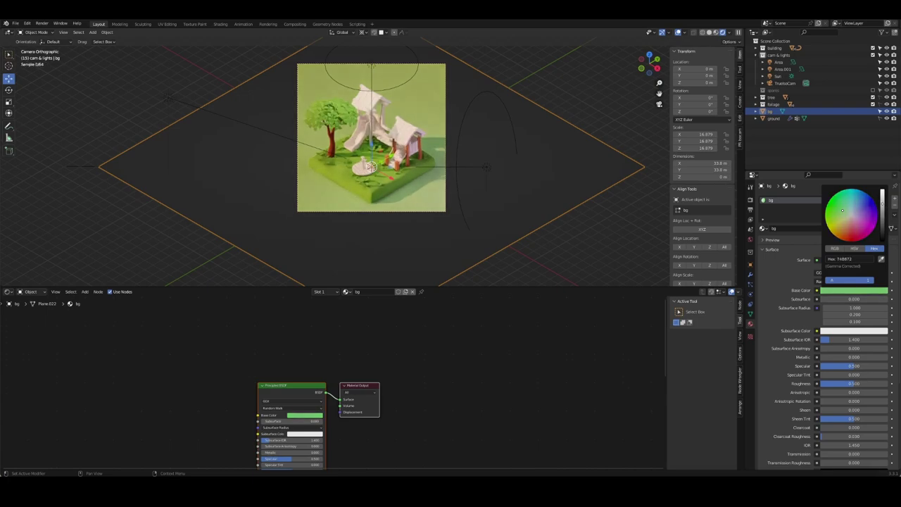
pyautogui.click(847, 224)
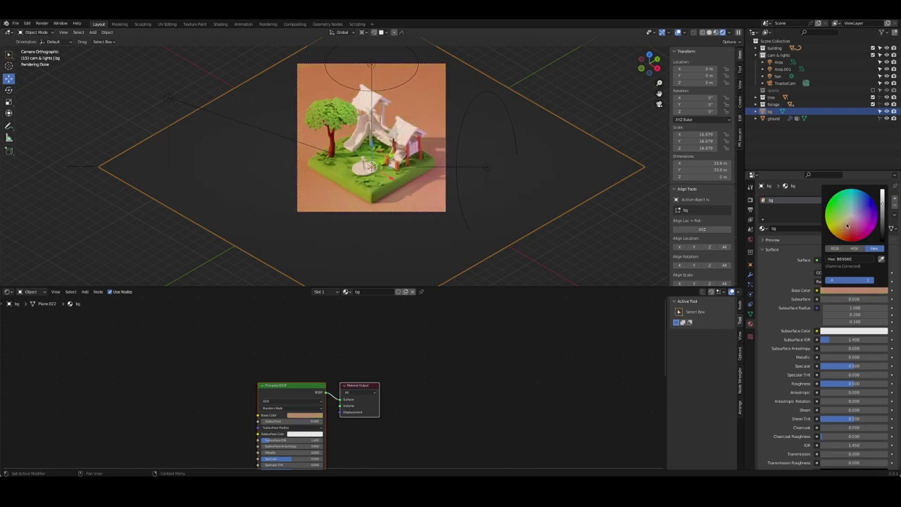
pyautogui.click(568, 95)
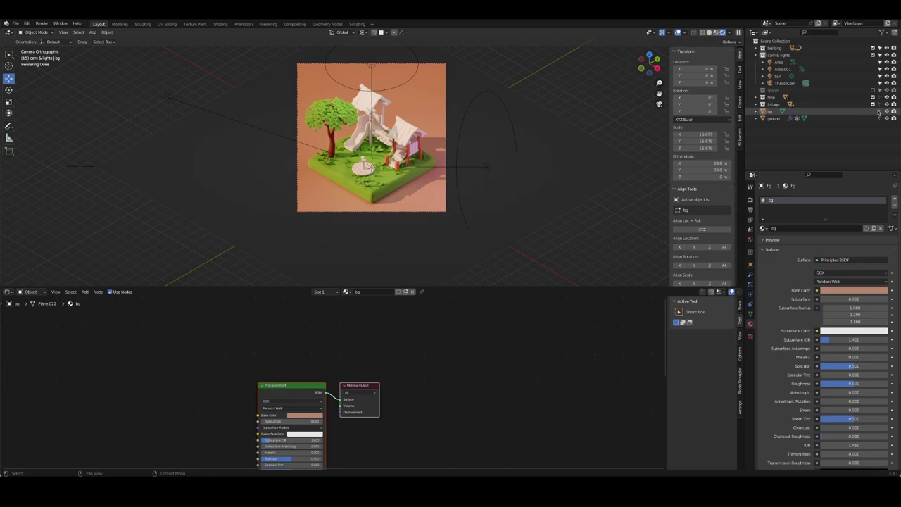
pyautogui.hotkey('ctrl', 's')
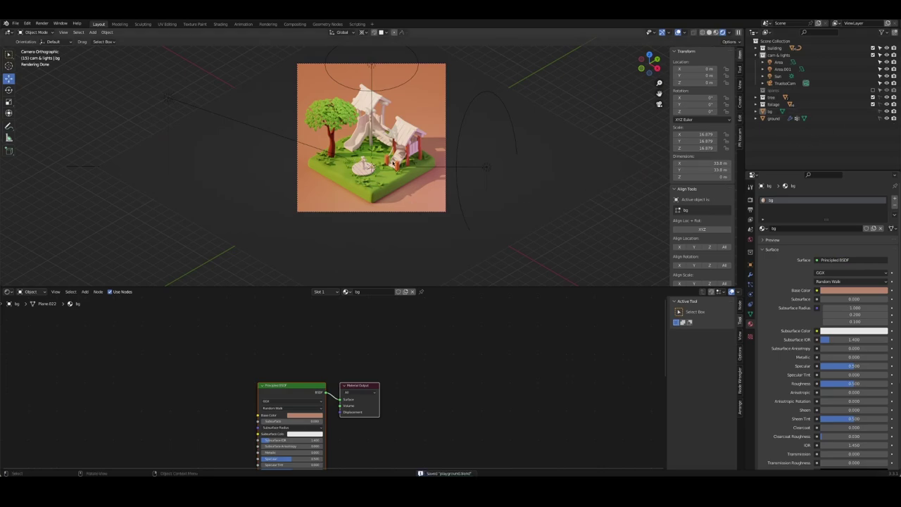
pyautogui.scroll(2, 366, 167)
pyautogui.scroll(1, 366, 167)
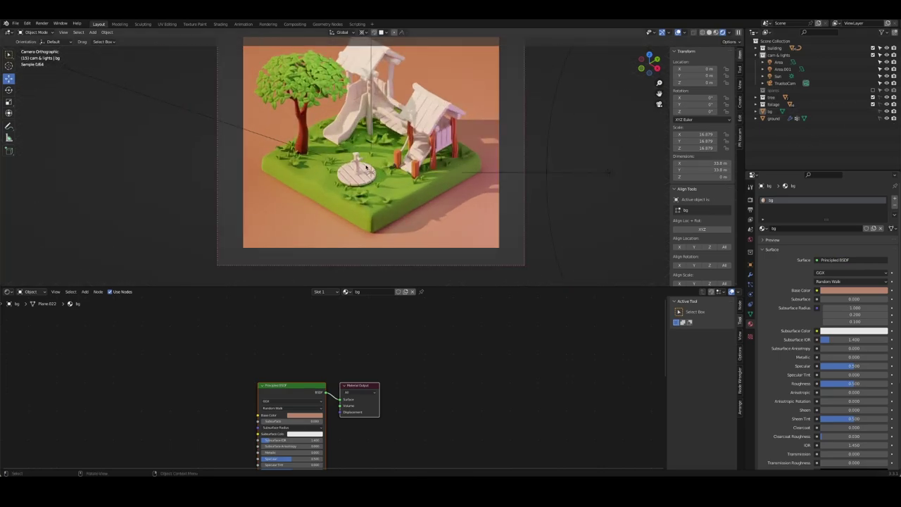
pyautogui.scroll(1, 366, 167)
# - Compare the pole's material with a plank's wood 2 material, then save
pyautogui.click(446, 141)
pyautogui.click(427, 171)
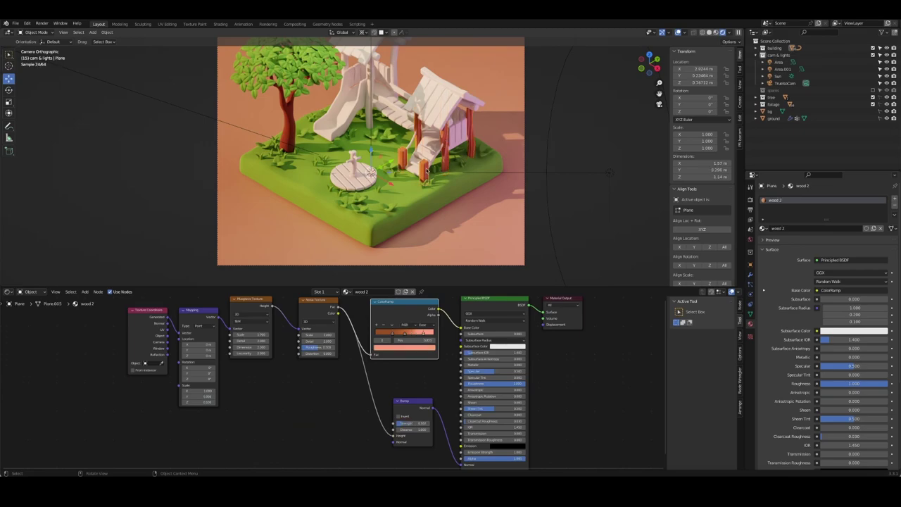
pyautogui.click(445, 161)
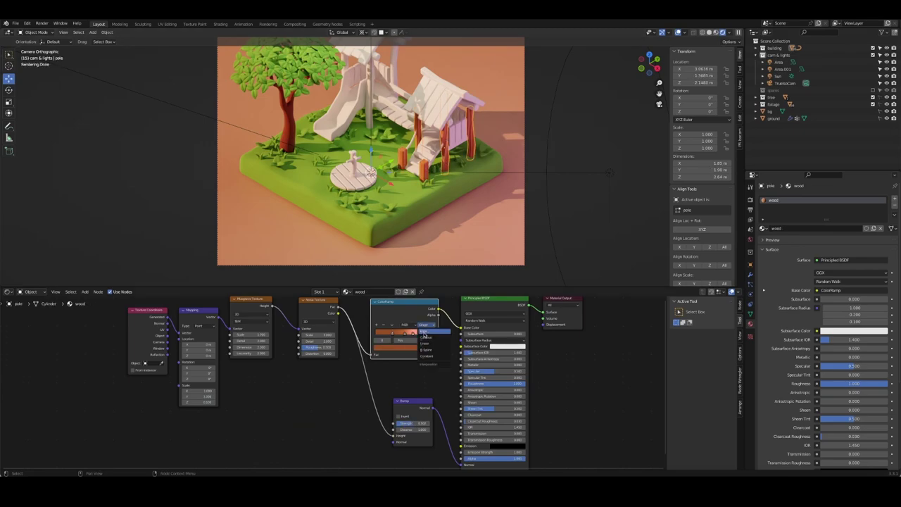
pyautogui.hotkey('ctrl', 's')
# - Link the wood 2 plank material onto the playhouse top bar
pyautogui.click(455, 89)
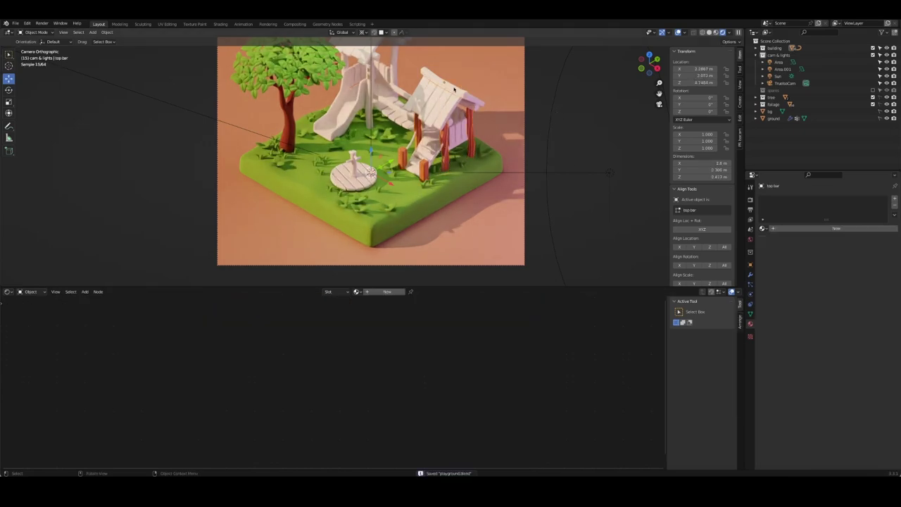
pyautogui.click(396, 178)
pyautogui.rightClick(334, 178)
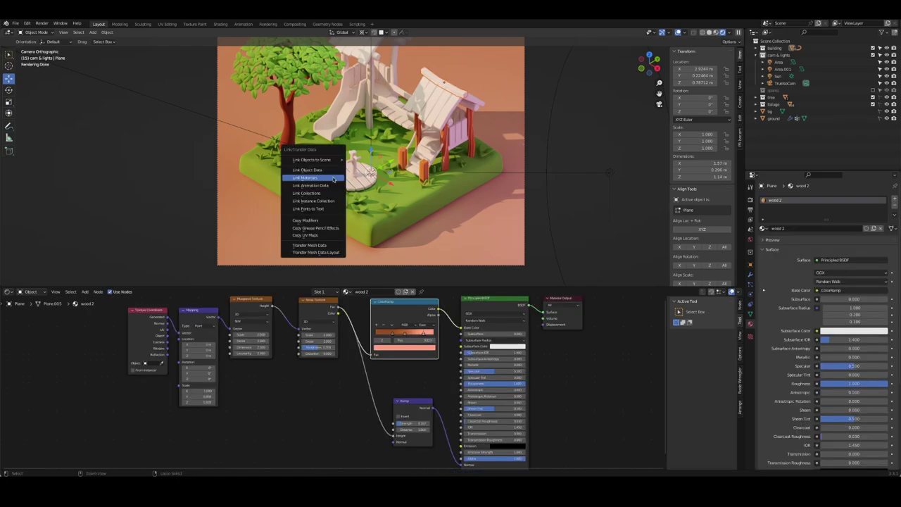
pyautogui.click(333, 176)
# - Link the wood 2 material onto the roof with Ctrl+L > Link Materials
pyautogui.click(472, 98)
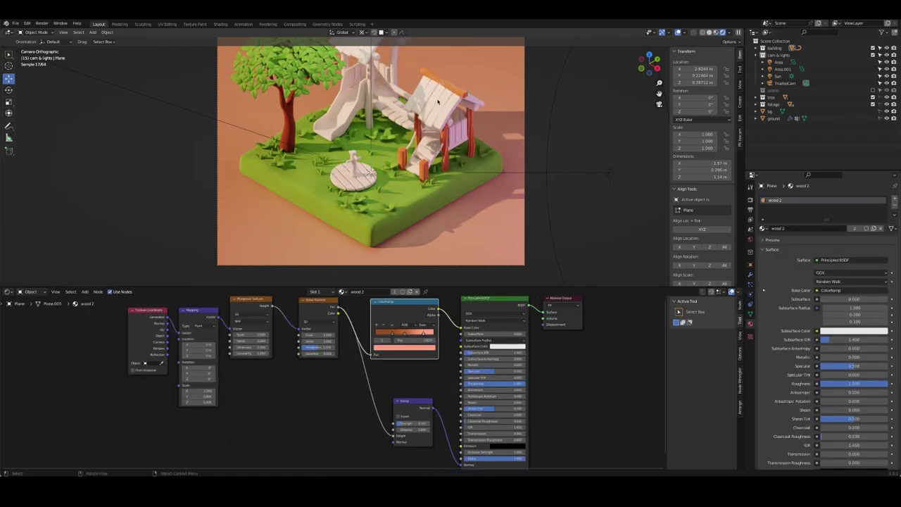
pyautogui.keyDown('shift'); pyautogui.click(438, 102); pyautogui.keyUp('shift')
pyautogui.hotkey('ctrl', 'l')
pyautogui.click(429, 90)
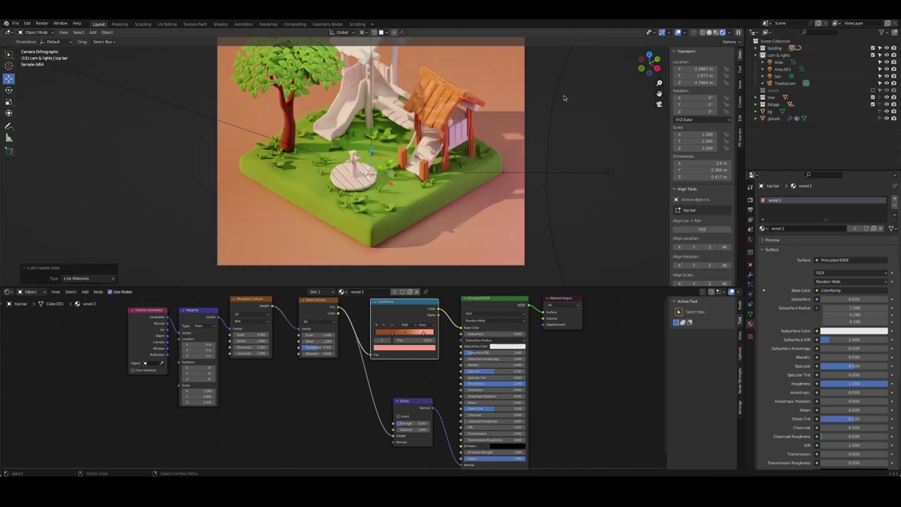
pyautogui.click(411, 104)
pyautogui.click(451, 116)
pyautogui.scroll(2, 451, 116)
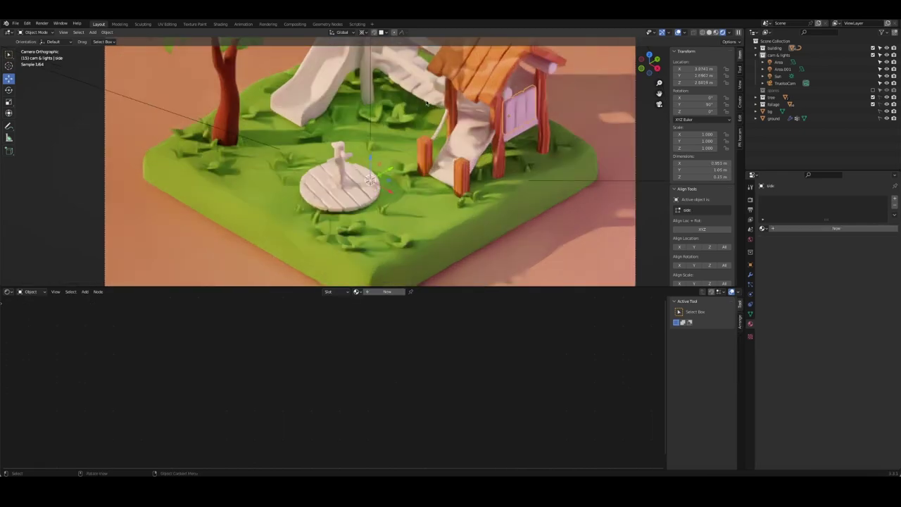
pyautogui.scroll(2, 447, 125)
pyautogui.scroll(2, 440, 137)
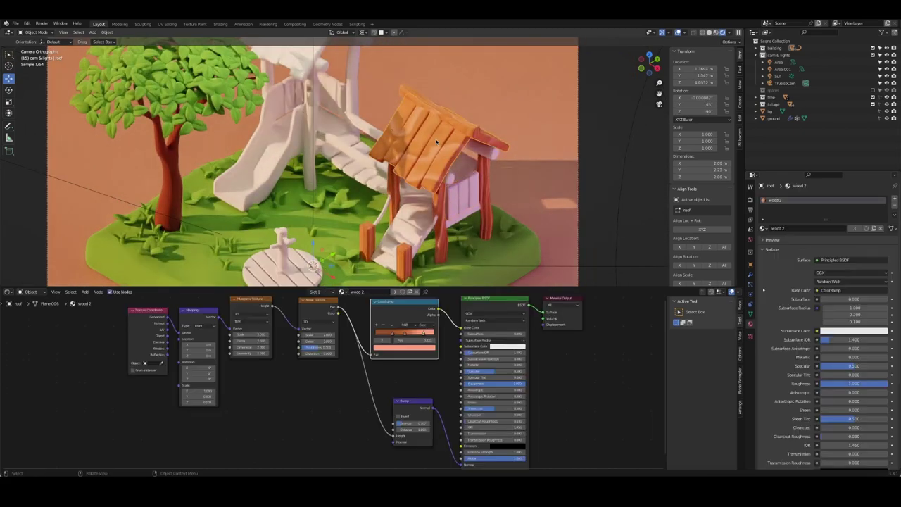
# - Give the roof its own copy of wood 2, renamed 'wood 3'
pyautogui.click(763, 228)
pyautogui.click(786, 276)
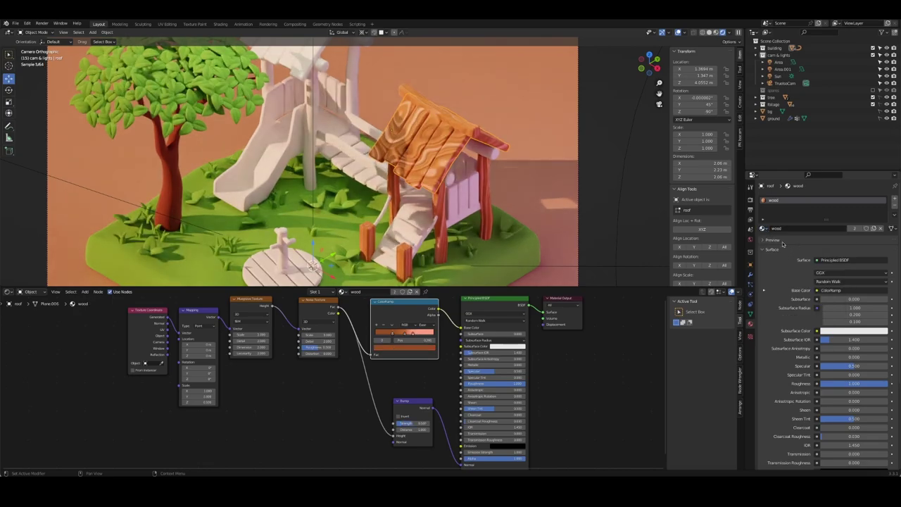
pyautogui.click(763, 228)
pyautogui.click(782, 280)
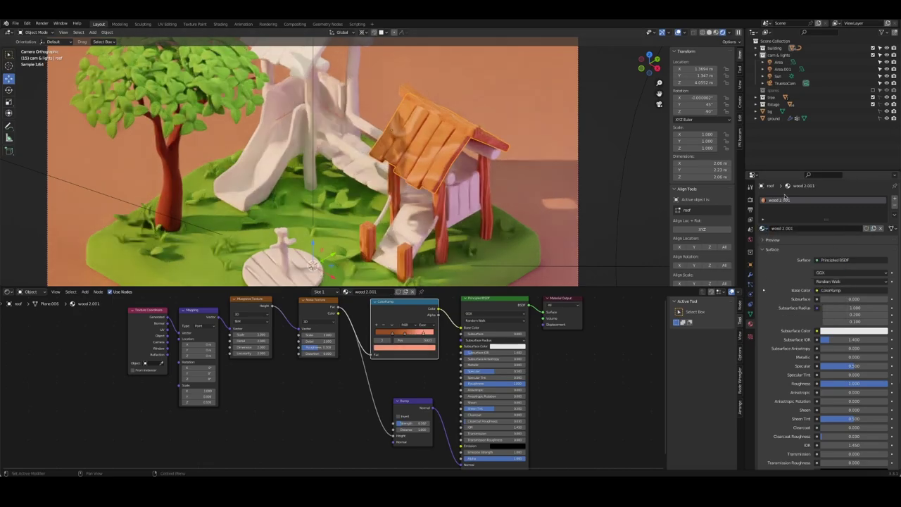
pyautogui.click(782, 200)
pyautogui.press('End')
pyautogui.press('BackSpace')
pyautogui.write('3')
pyautogui.press('Return')
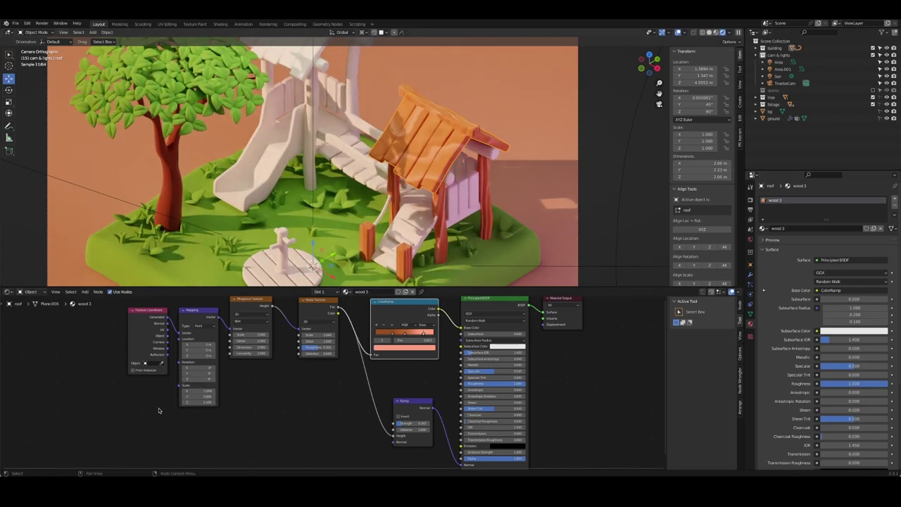
# - Inspect the wood texture's Mapping node and zoom the view in on the roof
pyautogui.click(198, 406)
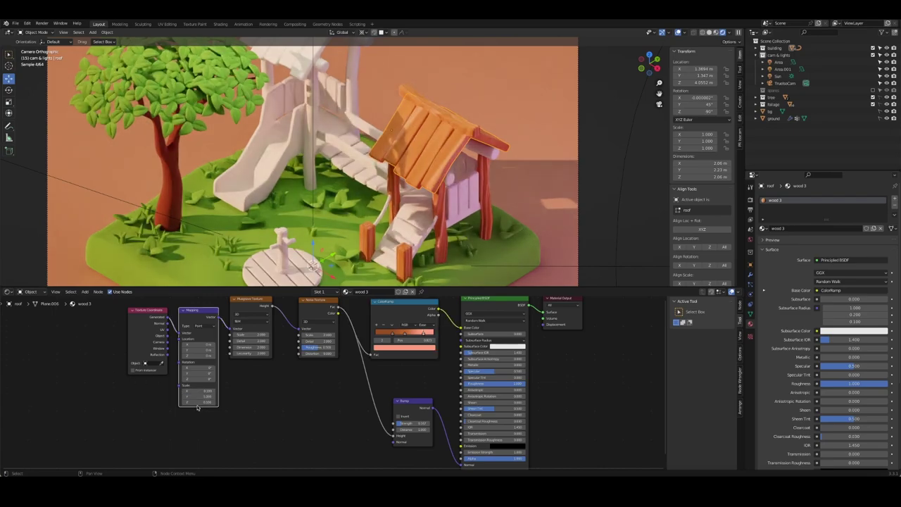
pyautogui.click(350, 393)
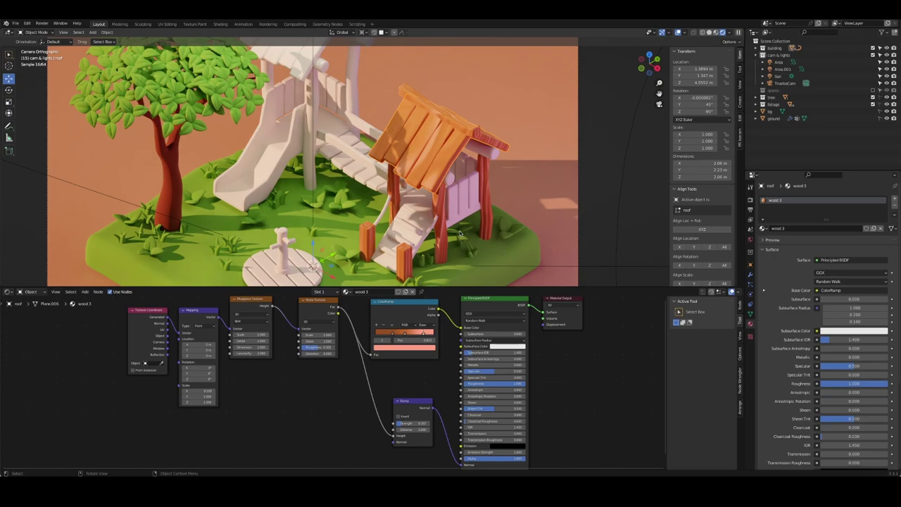
pyautogui.moveTo(458, 146)
pyautogui.mouseDown(button='middle')
pyautogui.moveTo(387, 121)
pyautogui.moveTo(408, 153)
pyautogui.moveTo(423, 149)
pyautogui.moveTo(408, 155)
pyautogui.mouseUp(button='middle')
pyautogui.scroll(5, 430, 137)
pyautogui.scroll(5, 398, 137)
# - Separate the roof mesh by loose parts and inspect the resulting planks
pyautogui.scroll(3, 426, 151)
pyautogui.press('Tab')
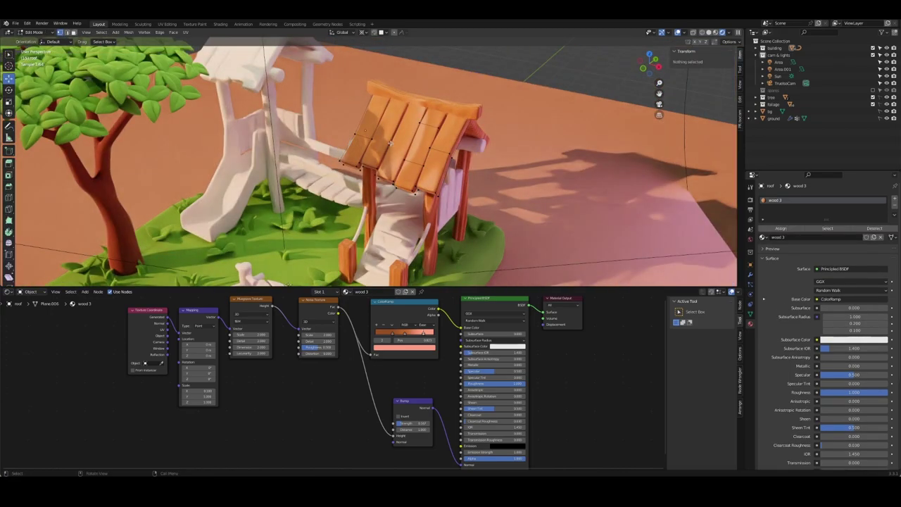
pyautogui.press('a')
pyautogui.press('p')
pyautogui.click(396, 158)
pyautogui.press('Tab')
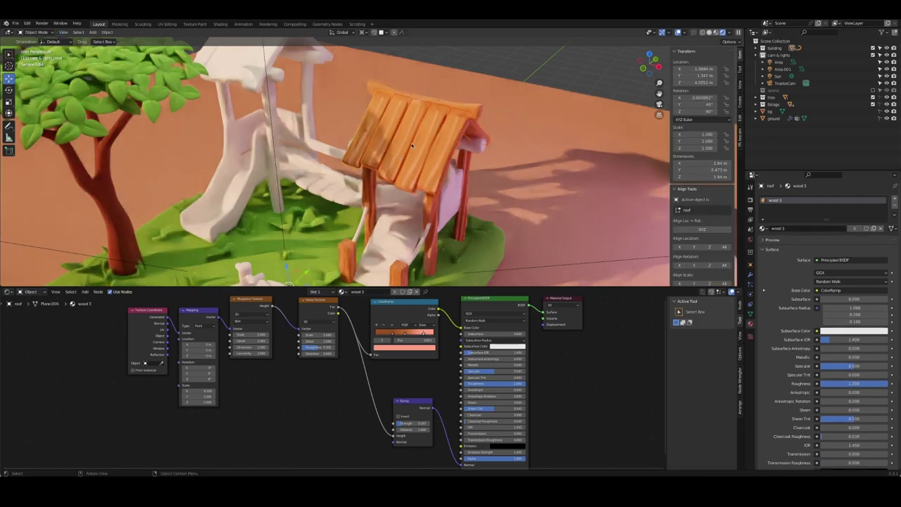
pyautogui.click(385, 143)
pyautogui.click(404, 182)
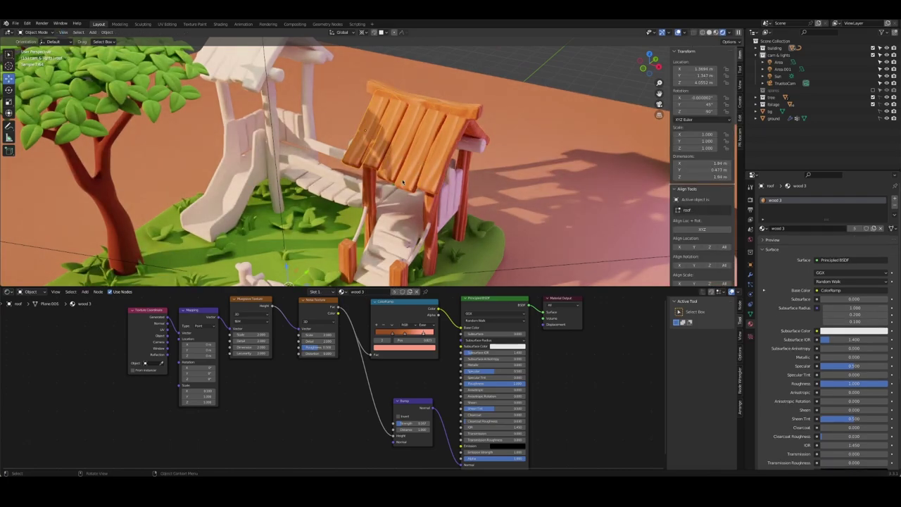
pyautogui.click(431, 169)
pyautogui.moveTo(399, 245); pyautogui.dragTo(742, 259, button='middle')
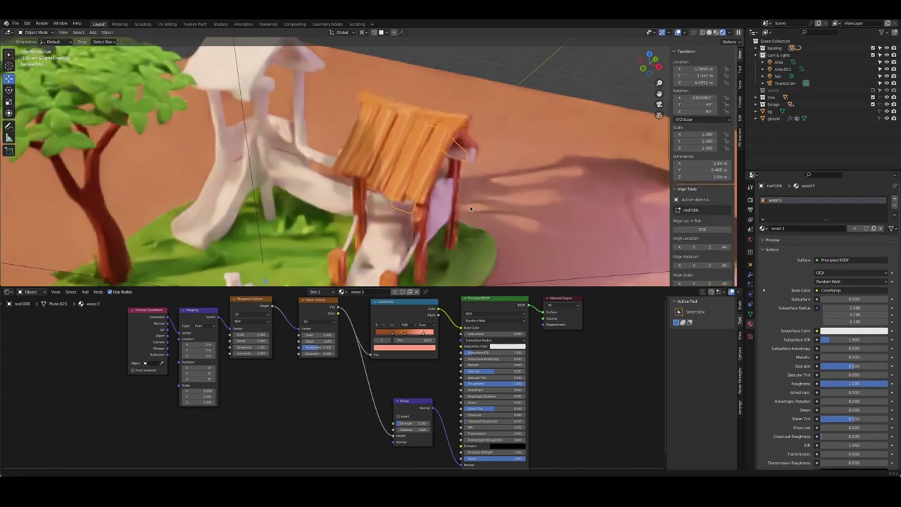
# - Check a plank's modifiers and reselect the main roof object
pyautogui.click(750, 275)
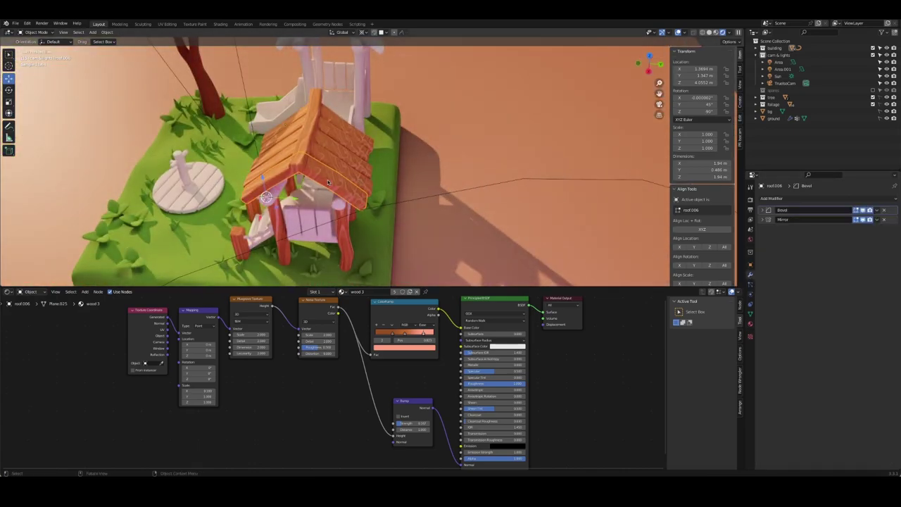
pyautogui.moveTo(319, 184); pyautogui.dragTo(414, 163, button='middle')
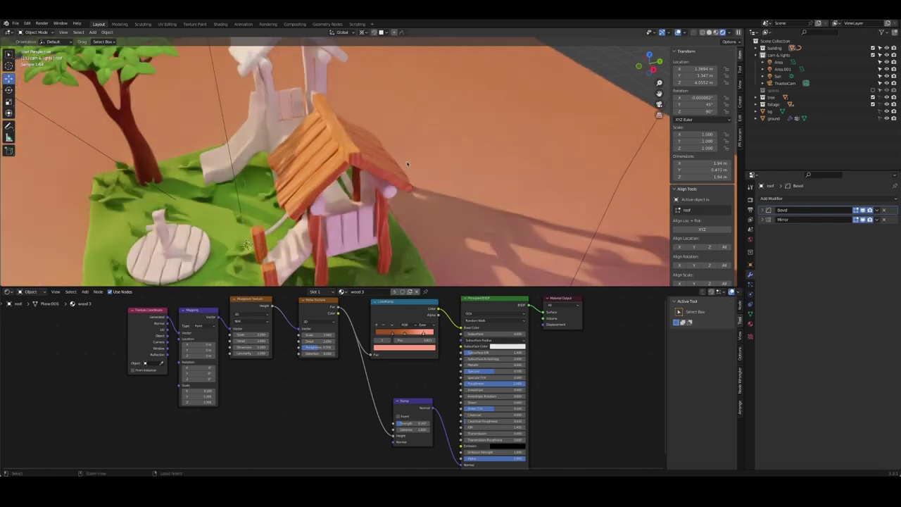
pyautogui.click(412, 163)
pyautogui.click(392, 164)
pyautogui.press('Tab')
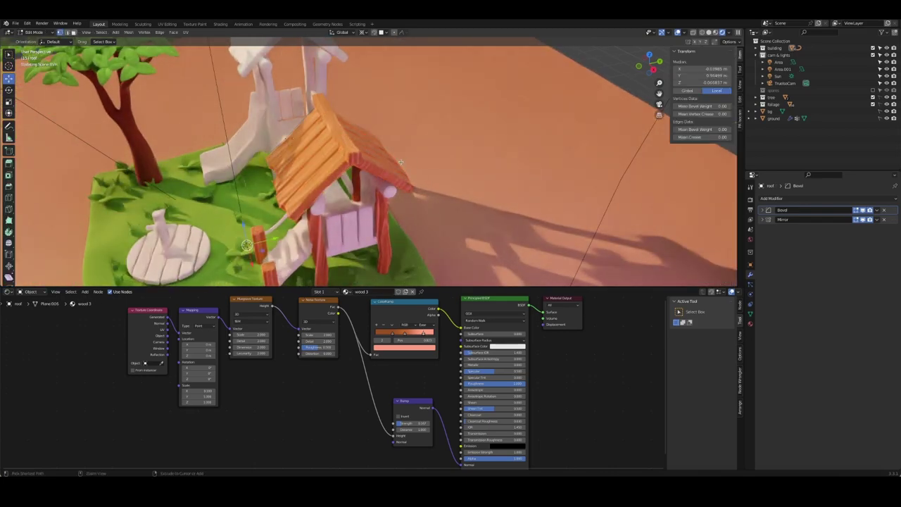
pyautogui.press('Tab')
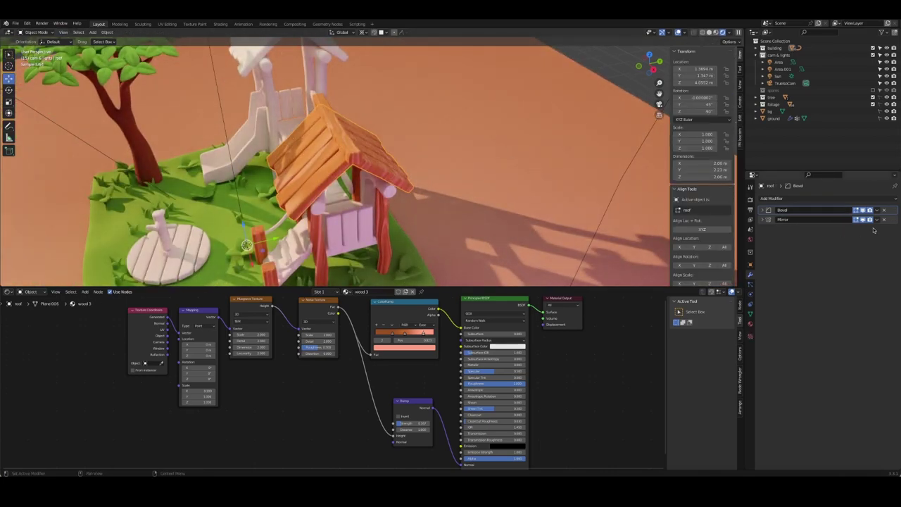
pyautogui.moveTo(451, 211); pyautogui.dragTo(469, 205, button='middle')
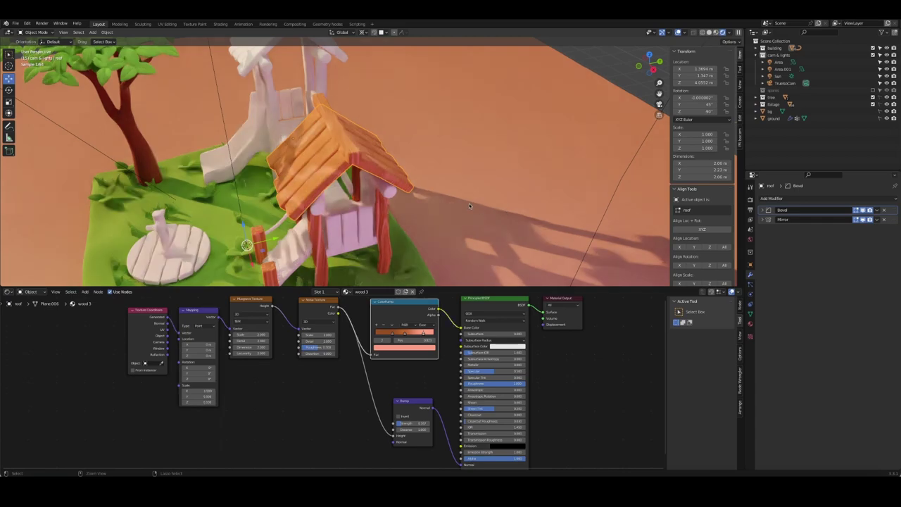
# - Apply the roof's Mirror modifier so only Bevel remains
pyautogui.click(751, 325)
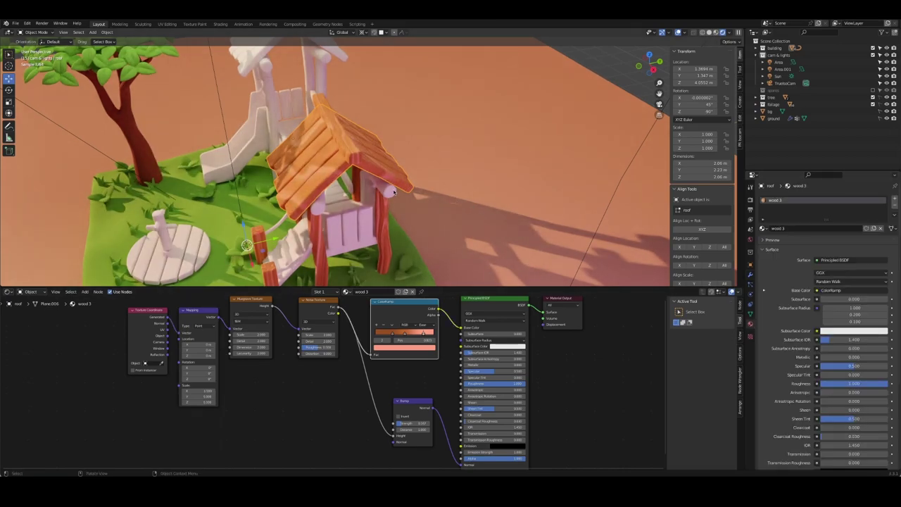
pyautogui.click(751, 276)
pyautogui.click(875, 219)
pyautogui.click(856, 228)
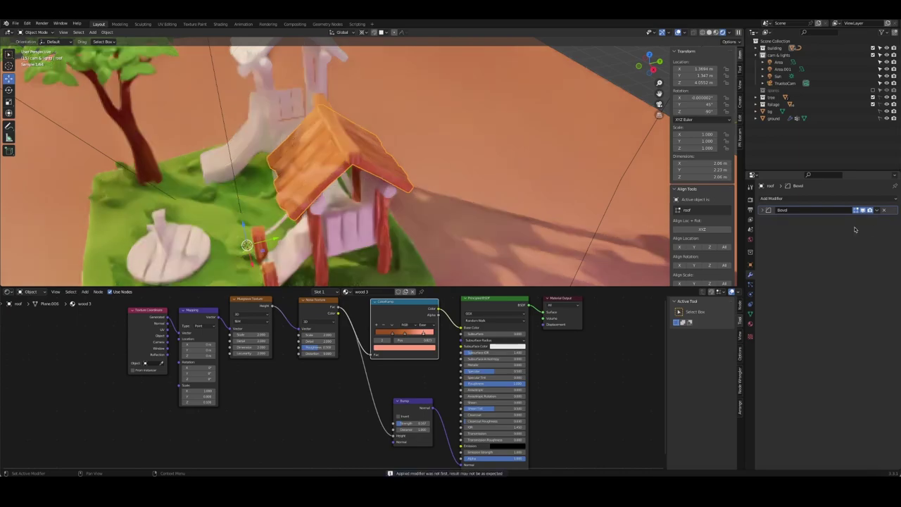
pyautogui.moveTo(361, 169)
pyautogui.mouseDown(button='middle')
pyautogui.moveTo(355, 152)
pyautogui.moveTo(409, 166)
pyautogui.moveTo(416, 183)
pyautogui.mouseUp(button='middle')
# - Adjust the wood texture mapping scale and select plank roof.003
pyautogui.press('Tab')
pyautogui.press('Tab')
pyautogui.scroll(3, 410, 148)
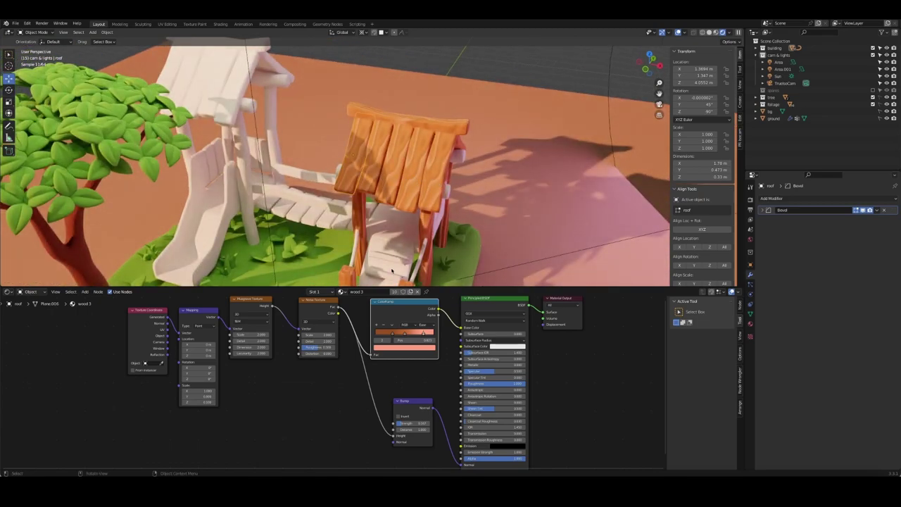
pyautogui.moveTo(202, 391)
pyautogui.mouseDown()
pyautogui.moveTo(192, 414)
pyautogui.moveTo(232, 408)
pyautogui.mouseUp()
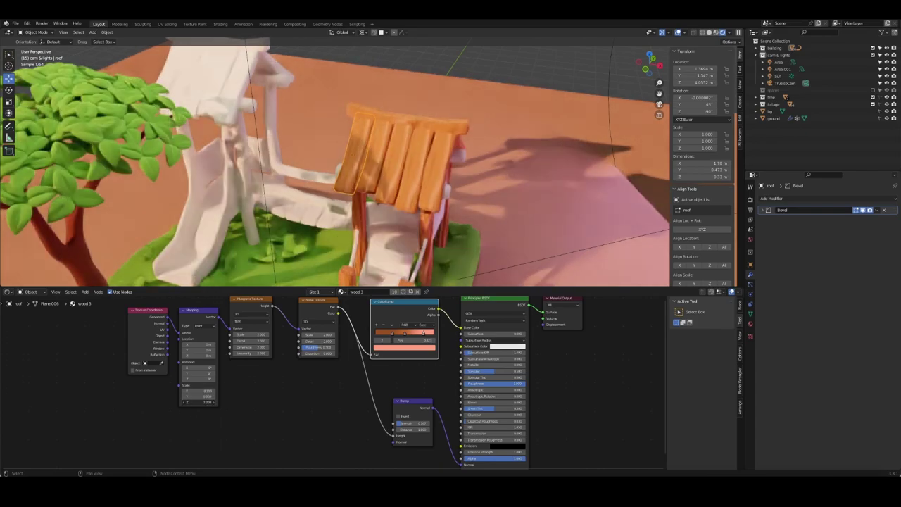
pyautogui.moveTo(303, 176); pyautogui.dragTo(356, 190, button='middle')
pyautogui.click(357, 192)
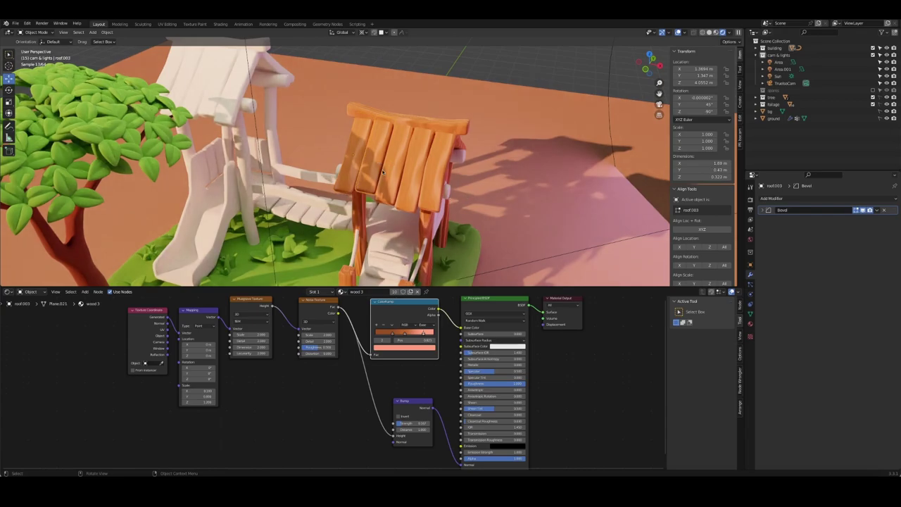
# - Set the pivot to Median Point and move the selected planks' origins to their geometry
pyautogui.press('.')
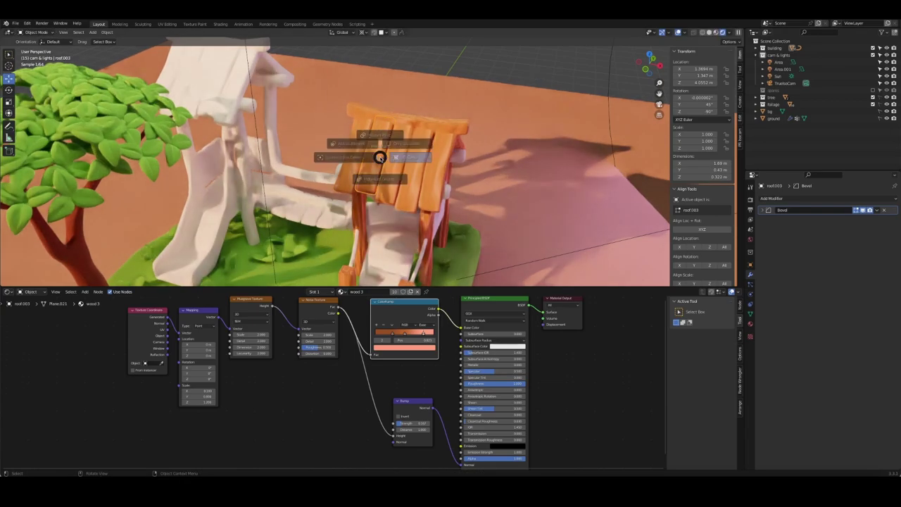
pyautogui.click(391, 119)
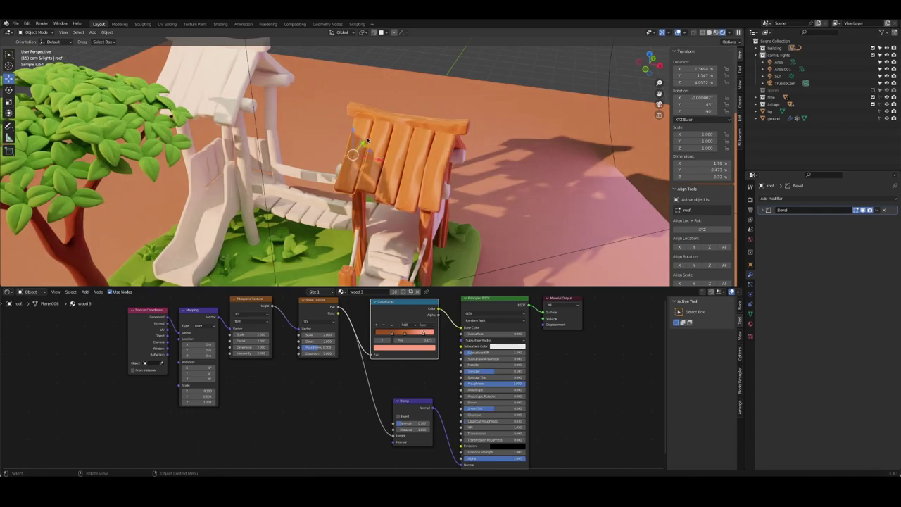
pyautogui.keyDown('shift'); pyautogui.click(394, 152); pyautogui.keyUp('shift')
pyautogui.keyDown('shift'); pyautogui.click(441, 153); pyautogui.keyUp('shift')
pyautogui.rightClick(389, 128)
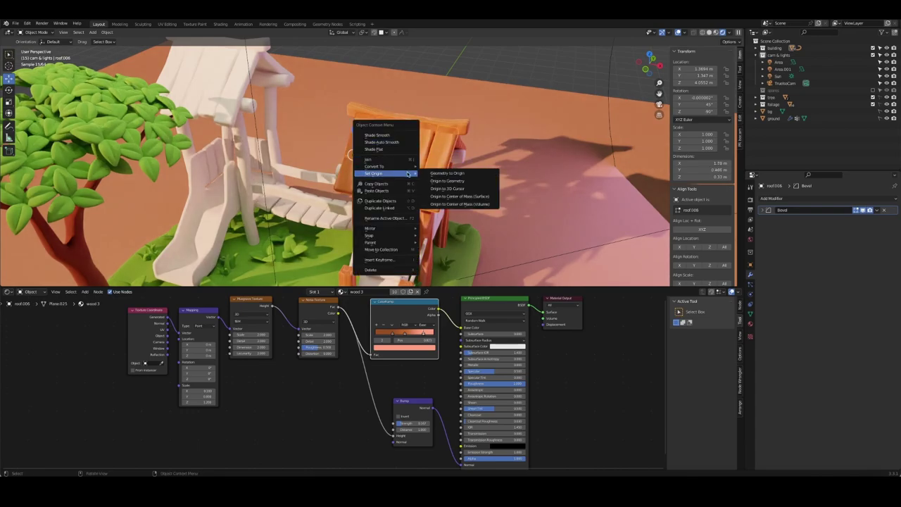
pyautogui.click(462, 182)
# - Tilt a single roof plank slightly and save
pyautogui.click(398, 148)
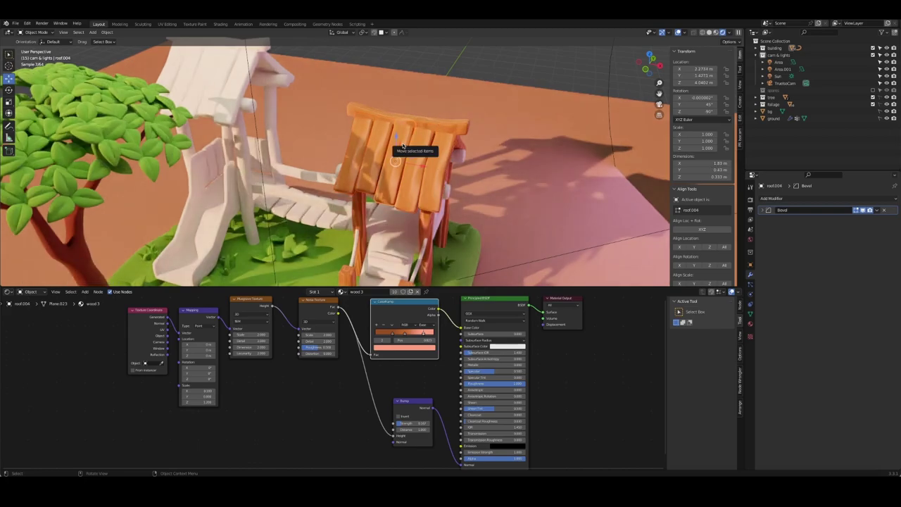
pyautogui.press('r')
pyautogui.click(399, 143)
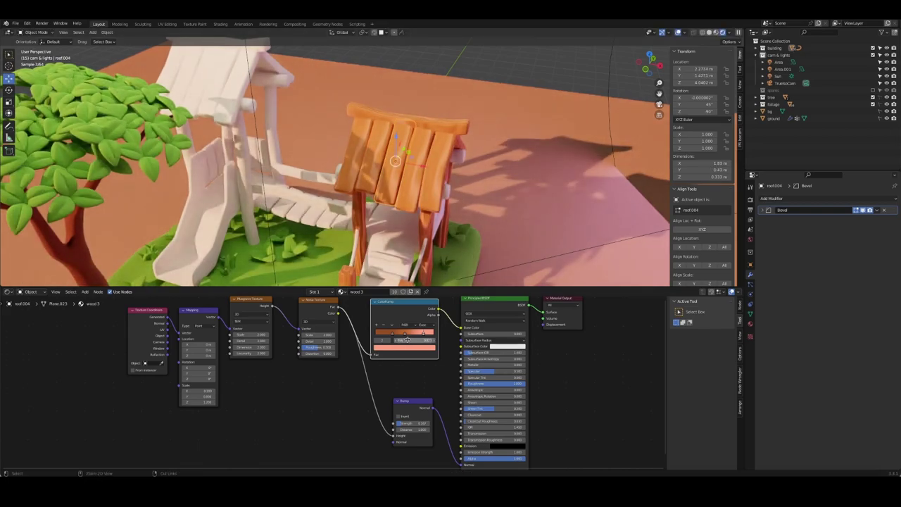
pyautogui.hotkey('ctrl', 's')
# - Check the roof through the camera, frame the middle plank, and save again
pyautogui.press('KP_0')
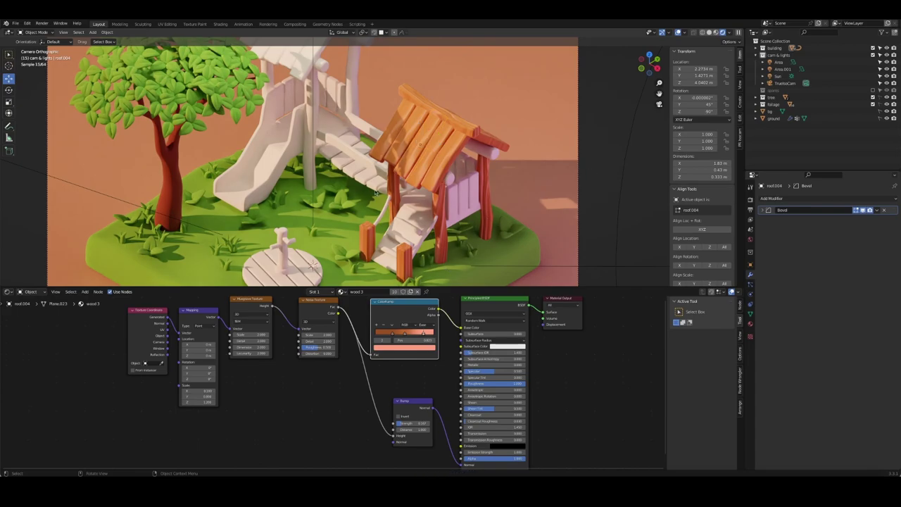
pyautogui.moveTo(515, 148)
pyautogui.mouseDown(button='middle')
pyautogui.moveTo(309, 185)
pyautogui.moveTo(309, 159)
pyautogui.mouseUp(button='middle')
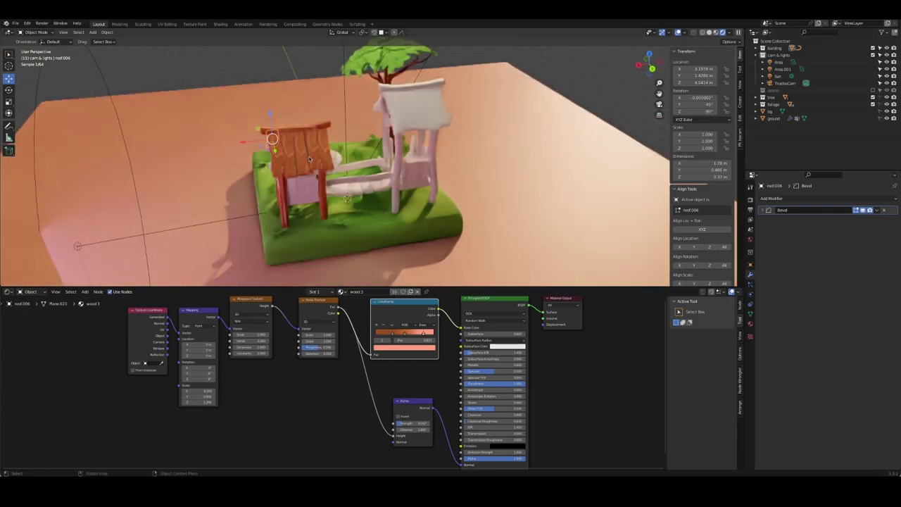
pyautogui.click(310, 160)
pyautogui.press('KP_Decimal')
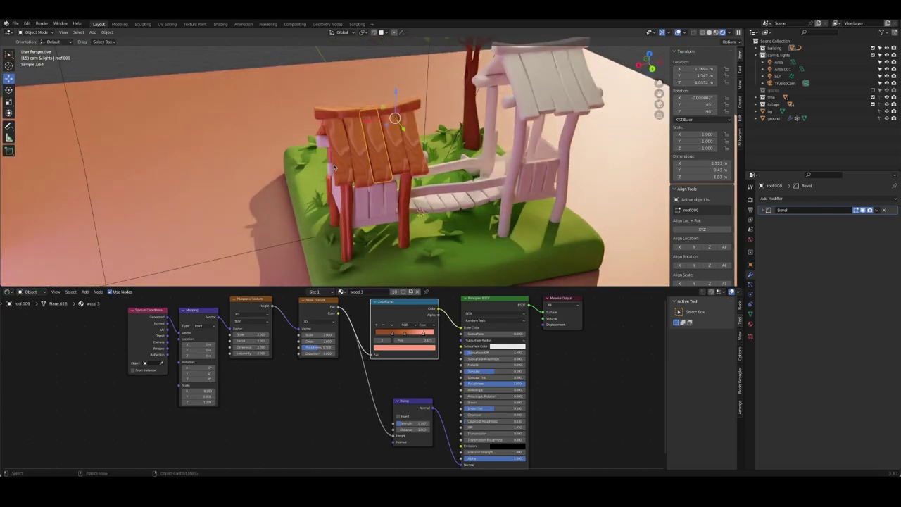
pyautogui.click(334, 167)
pyautogui.hotkey('ctrl', 's')
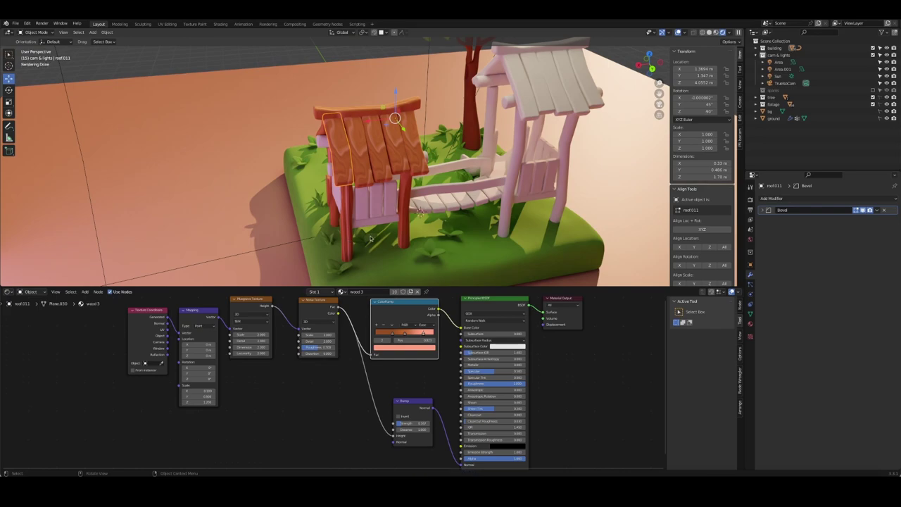
pyautogui.click(465, 208)
# - Collapse the Bevel and Solidify modifier panels and link materials onto a stair plank
pyautogui.moveTo(465, 208); pyautogui.dragTo(493, 211, button='middle')
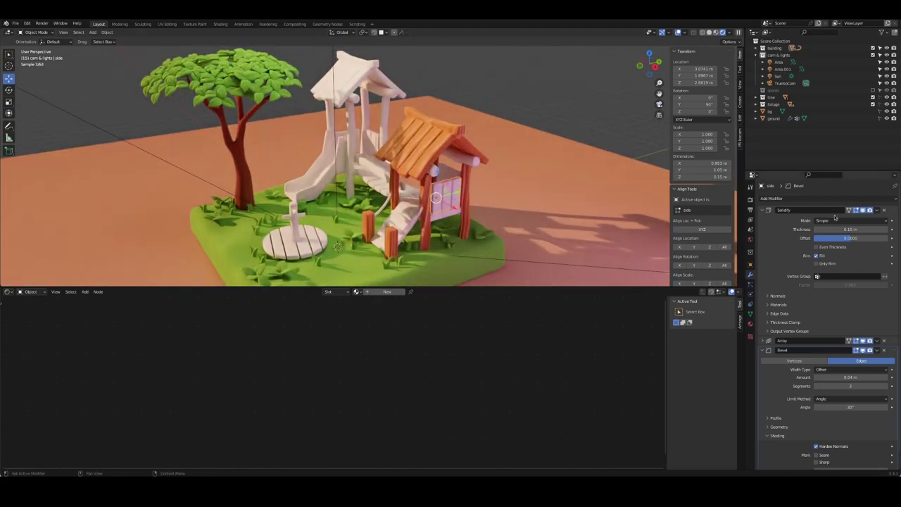
pyautogui.click(876, 350)
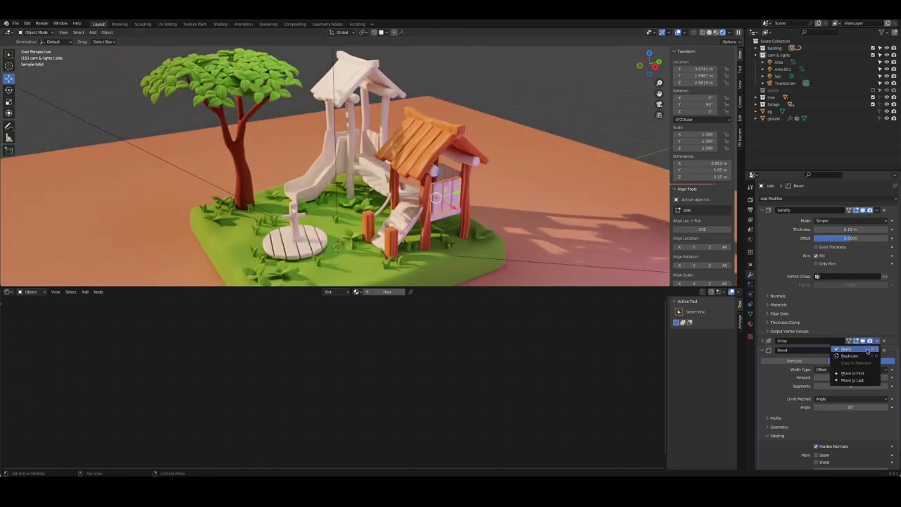
pyautogui.click(762, 351)
pyautogui.click(762, 210)
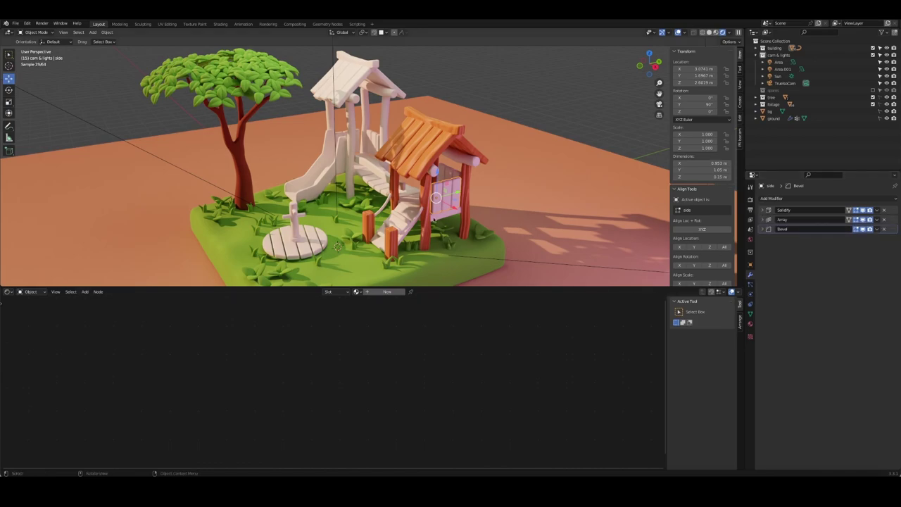
pyautogui.click(397, 240)
pyautogui.rightClick(397, 240)
pyautogui.click(394, 233)
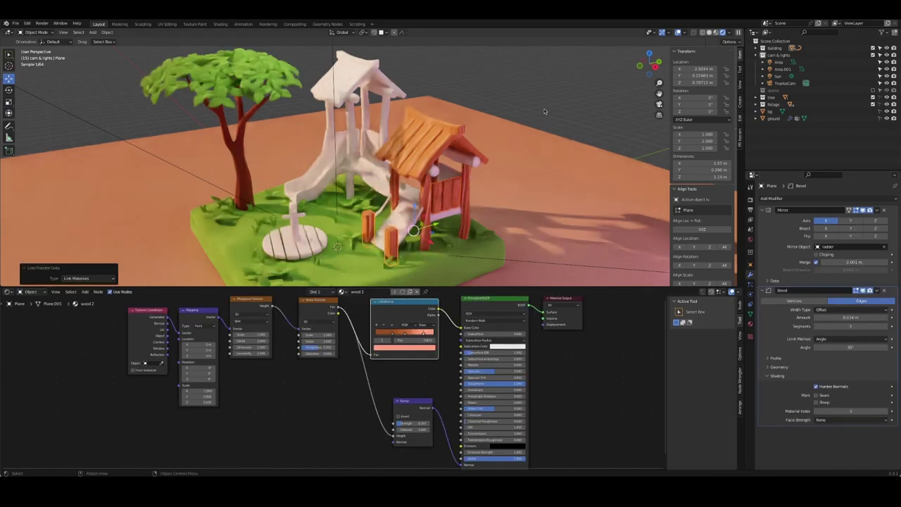
pyautogui.scroll(3, 504, 224)
# - Give the hut's side wall the wood 3 material after trying wood 2
pyautogui.click(493, 219)
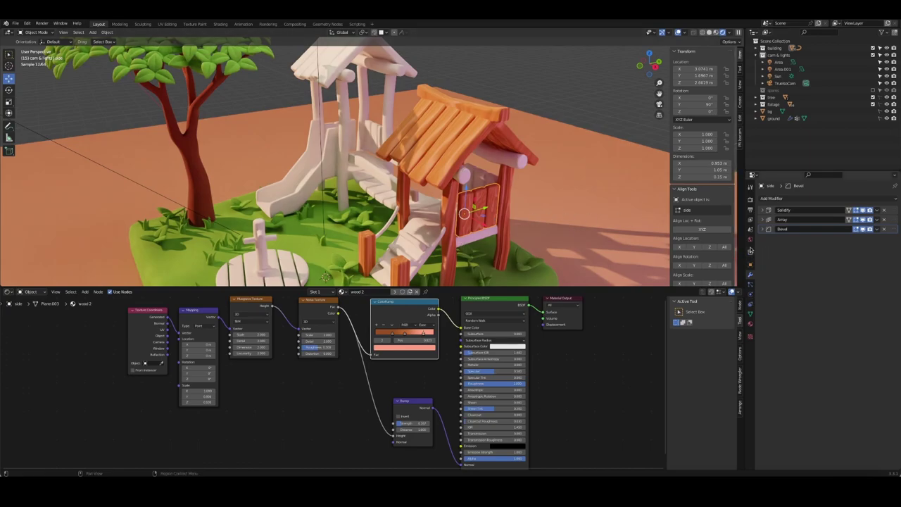
pyautogui.click(750, 239)
pyautogui.click(751, 324)
pyautogui.click(764, 229)
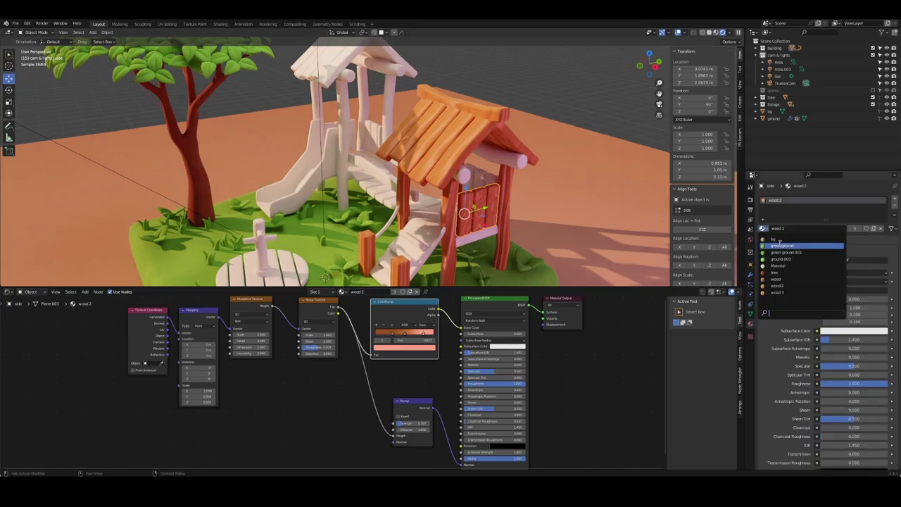
pyautogui.click(782, 282)
pyautogui.click(764, 229)
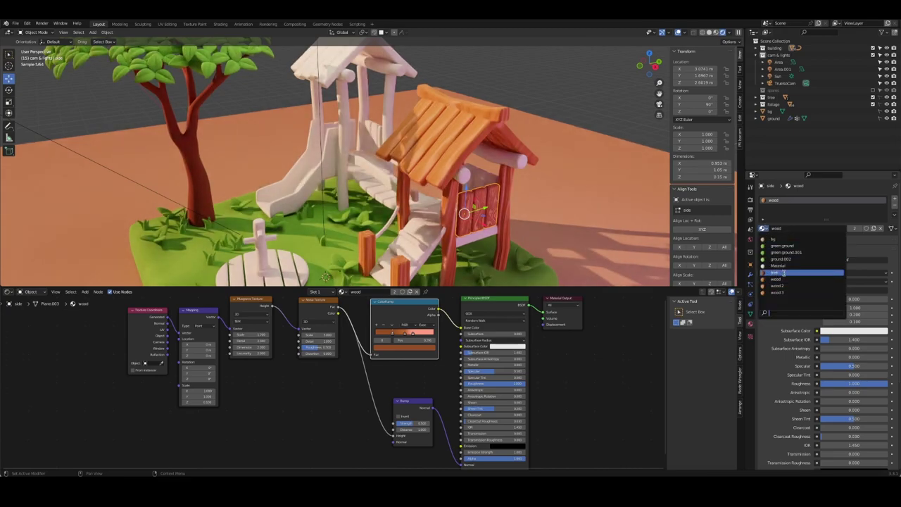
pyautogui.click(784, 288)
pyautogui.click(764, 229)
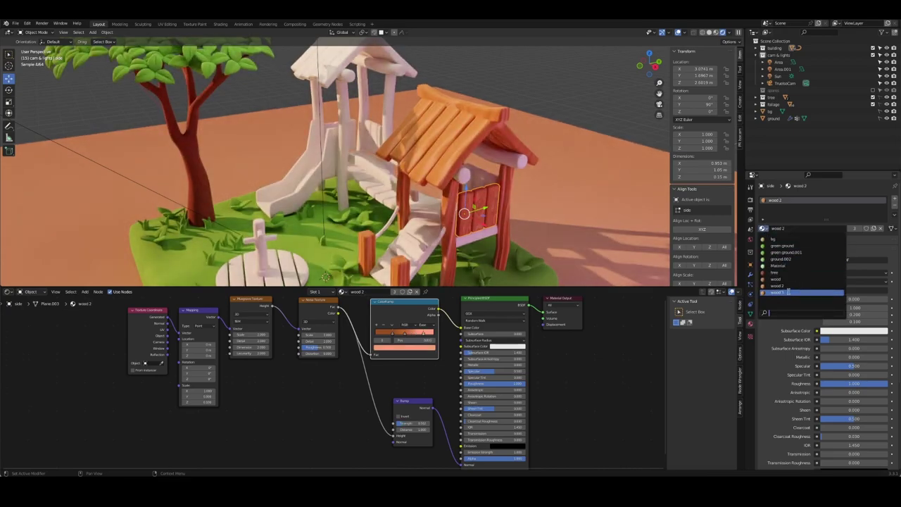
pyautogui.click(782, 285)
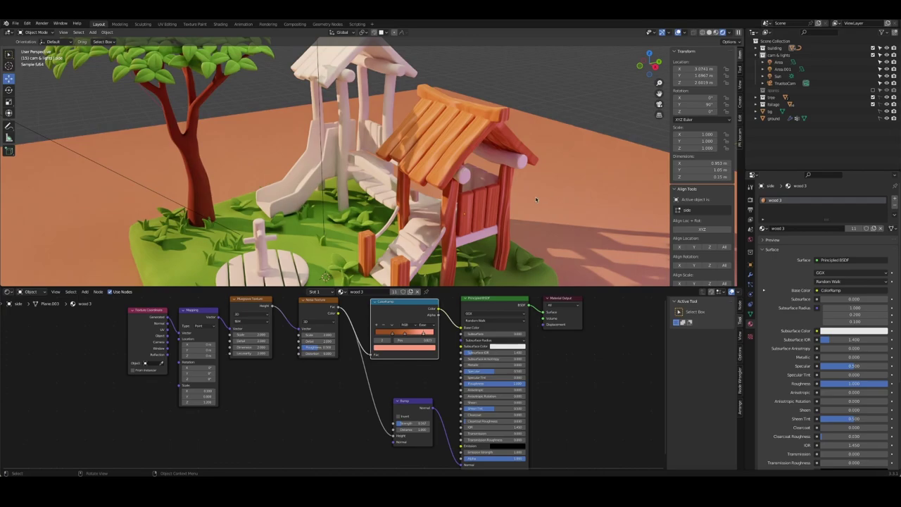
# - Link the side wall's wood 3 material onto the hut posts with Ctrl+L
pyautogui.moveTo(536, 200)
pyautogui.mouseDown(button='middle')
pyautogui.moveTo(422, 222)
pyautogui.moveTo(501, 259)
pyautogui.moveTo(451, 187)
pyautogui.mouseUp(button='middle')
pyautogui.click(422, 221)
pyautogui.keyDown('shift'); pyautogui.click(463, 172); pyautogui.keyUp('shift')
pyautogui.hotkey('ctrl', 'l')
pyautogui.click(426, 225)
pyautogui.keyDown('shift'); pyautogui.click(451, 186); pyautogui.keyUp('shift')
pyautogui.hotkey('ctrl', 'l')
pyautogui.click(442, 191)
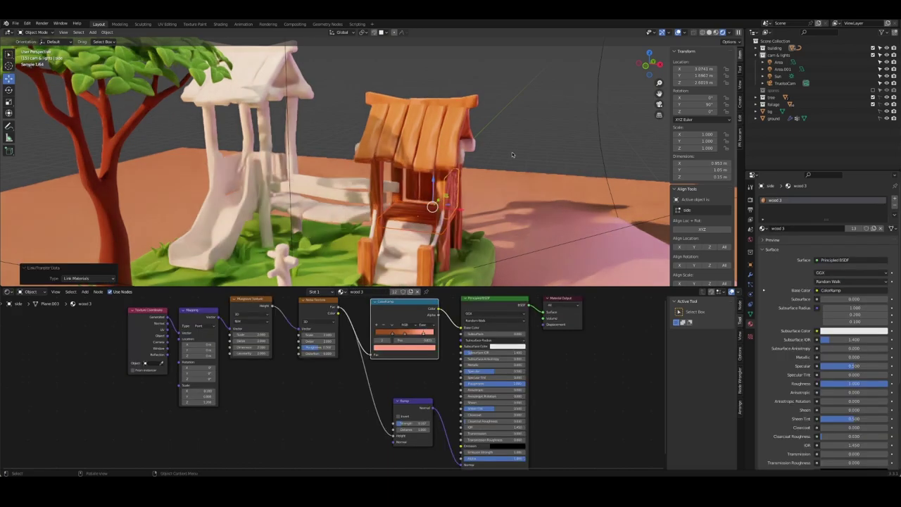
# - Copy the wood 3 material onto the stairs and ladder
pyautogui.click(417, 238)
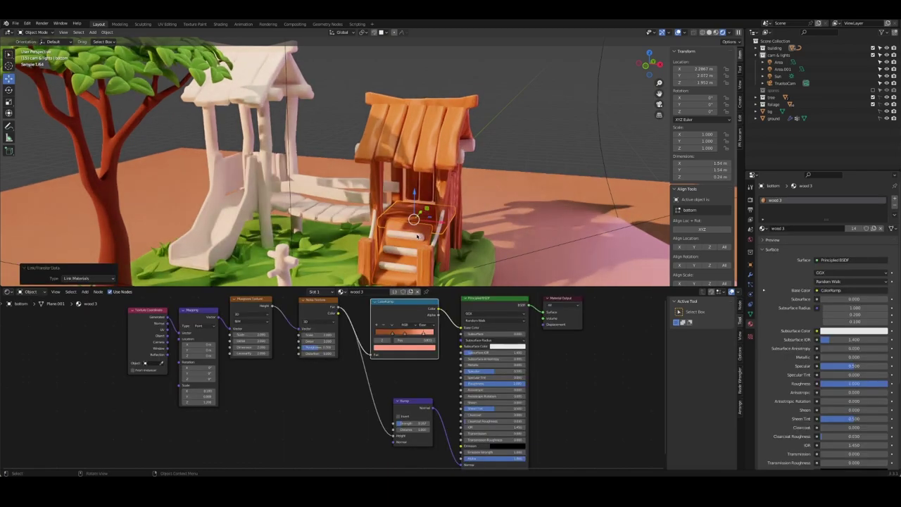
pyautogui.click(422, 234)
pyautogui.click(424, 233)
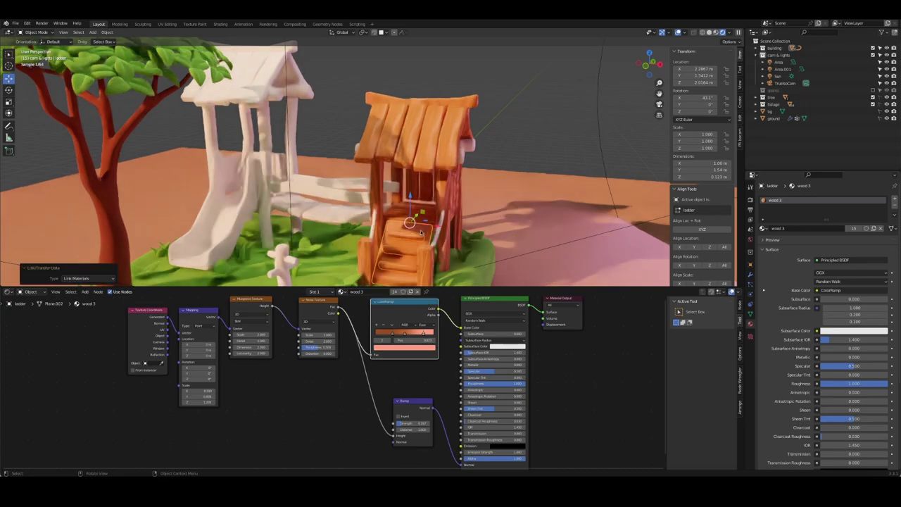
pyautogui.press('KP_0')
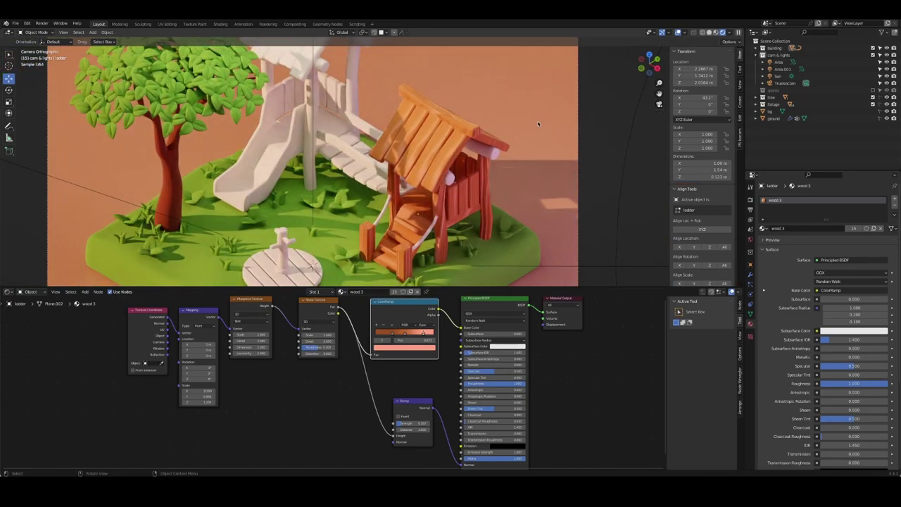
# - Change the Mapping Scale of the pole's wood texture and save playground.blend
pyautogui.click(456, 255)
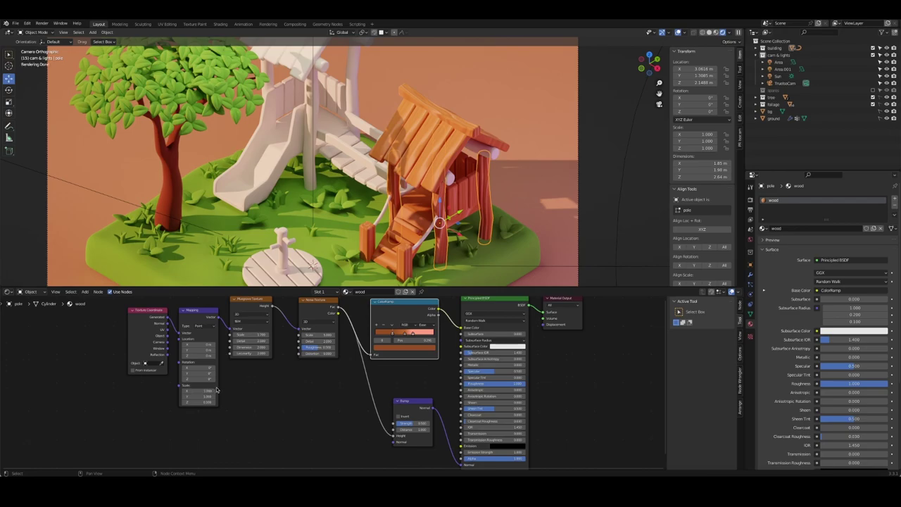
pyautogui.click(191, 396)
pyautogui.press('Return')
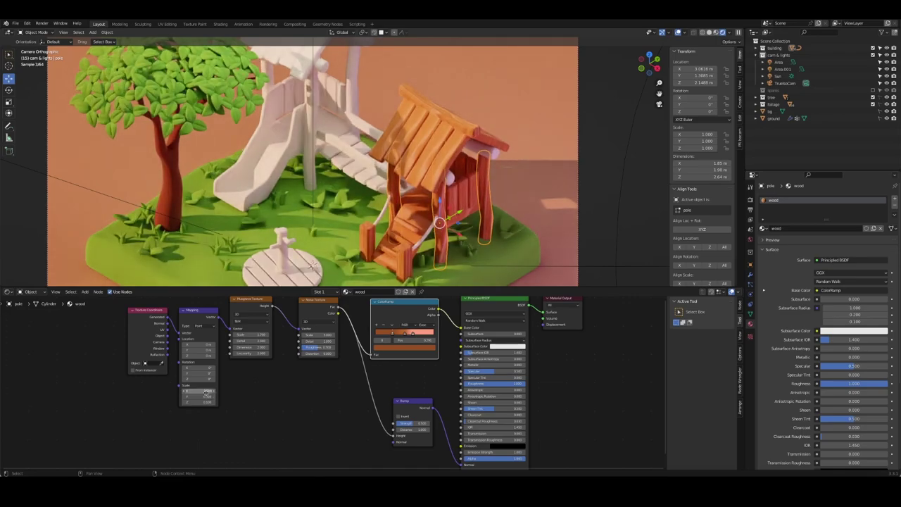
pyautogui.click(554, 253)
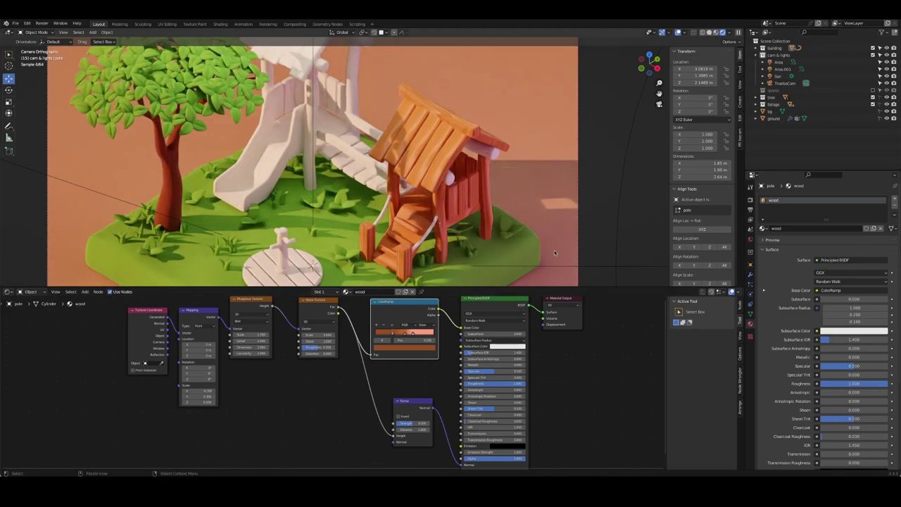
pyautogui.hotkey('ctrl', 's')
# - Give the rope curve a new material named 'wire' and save
pyautogui.click(423, 219)
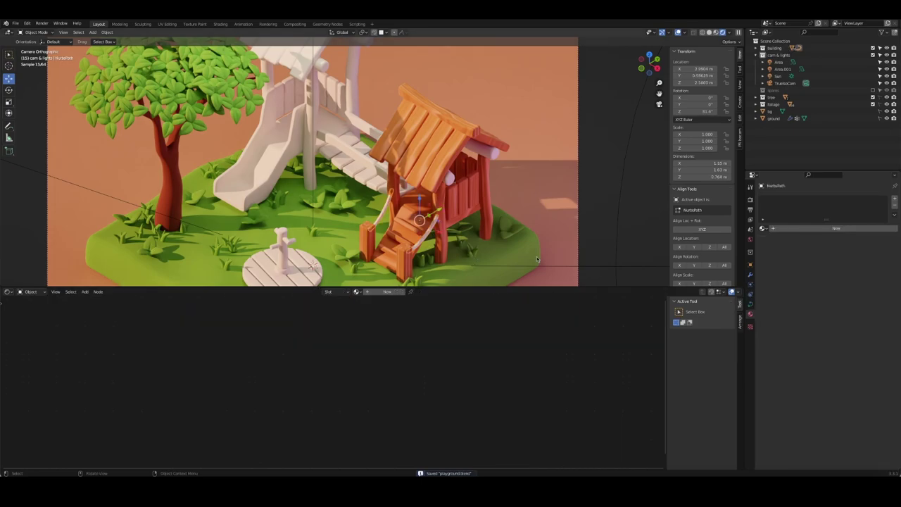
pyautogui.click(820, 229)
pyautogui.doubleClick(780, 200)
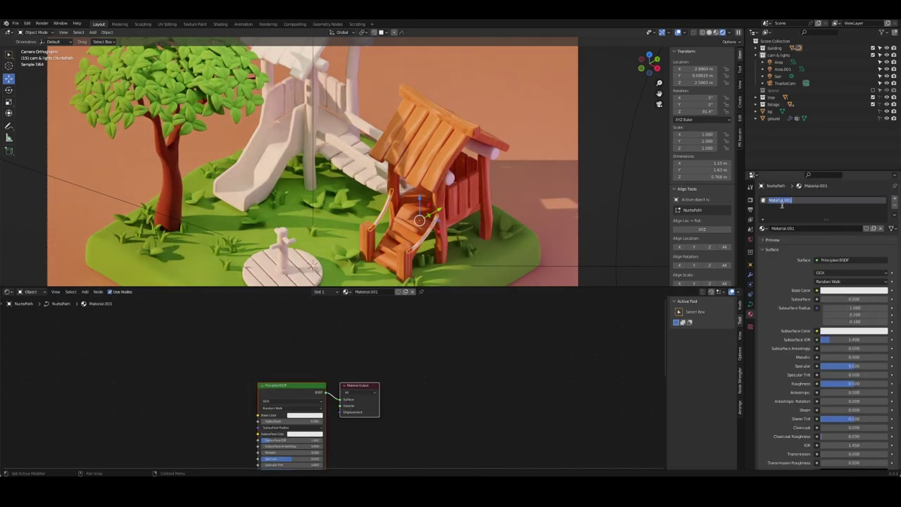
pyautogui.write('wire')
pyautogui.press('Return')
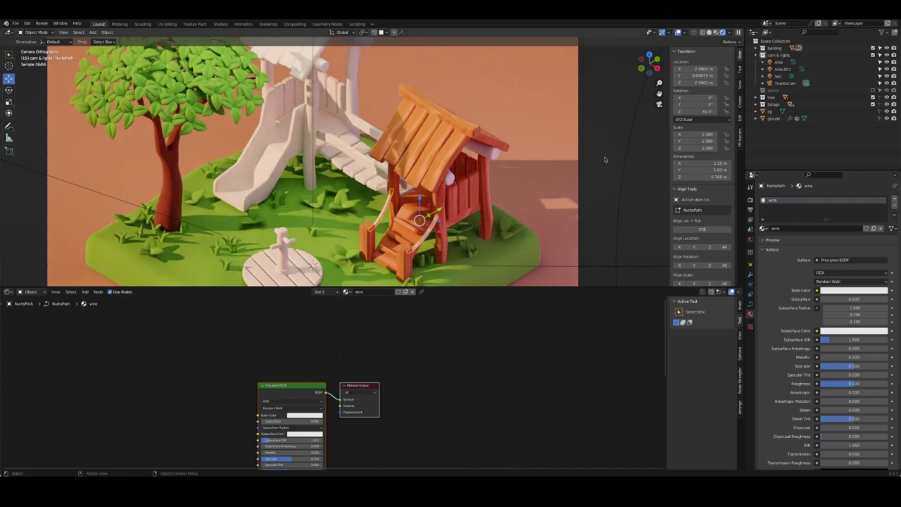
pyautogui.hotkey('ctrl', 's')
# - Lower the area light's power from 1000 W to 800 W and save
pyautogui.scroll(-3, 495, 175)
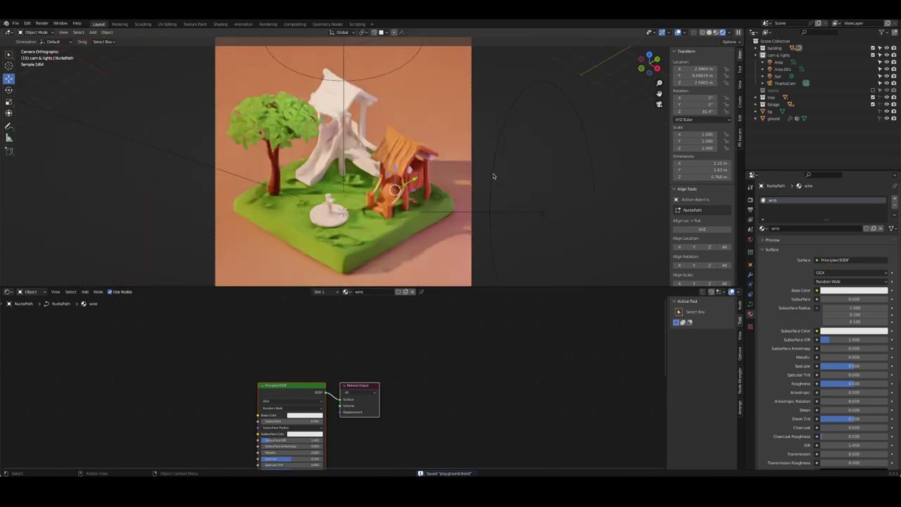
pyautogui.click(781, 69)
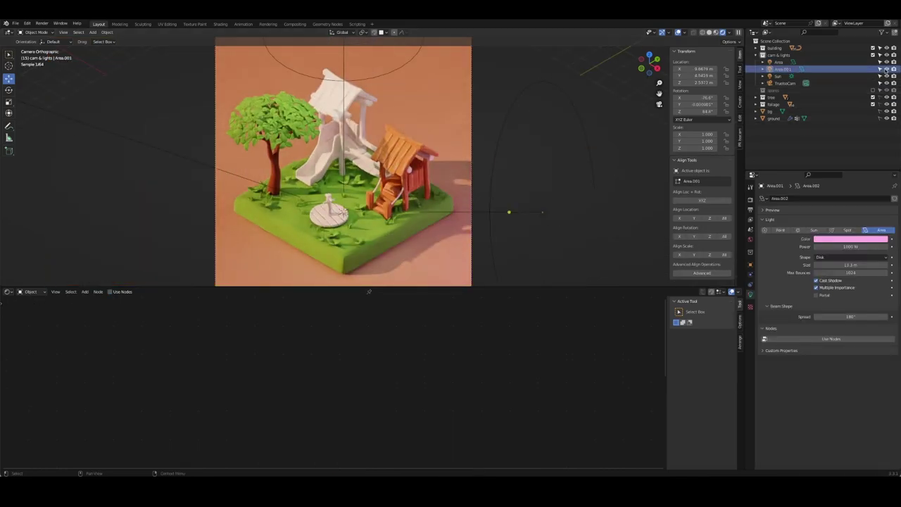
pyautogui.doubleClick(834, 246)
pyautogui.write('800')
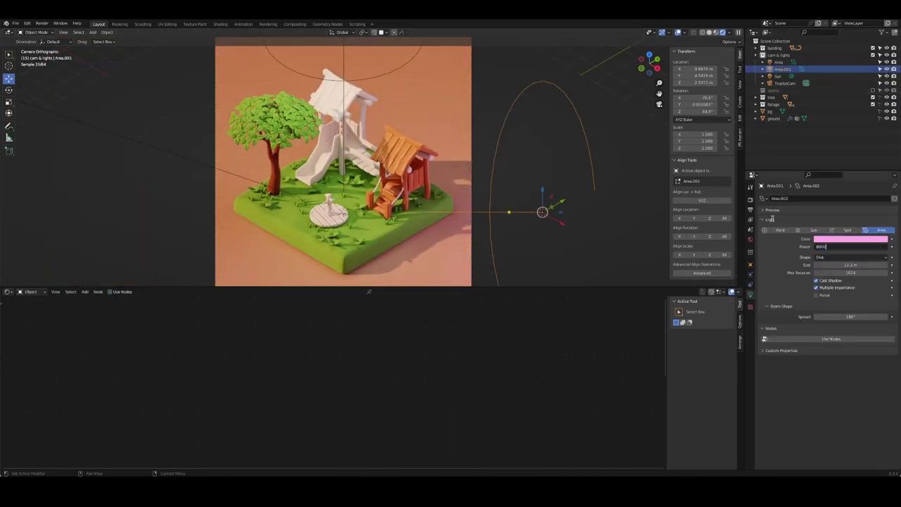
pyautogui.press('Return')
pyautogui.hotkey('ctrl', 's')
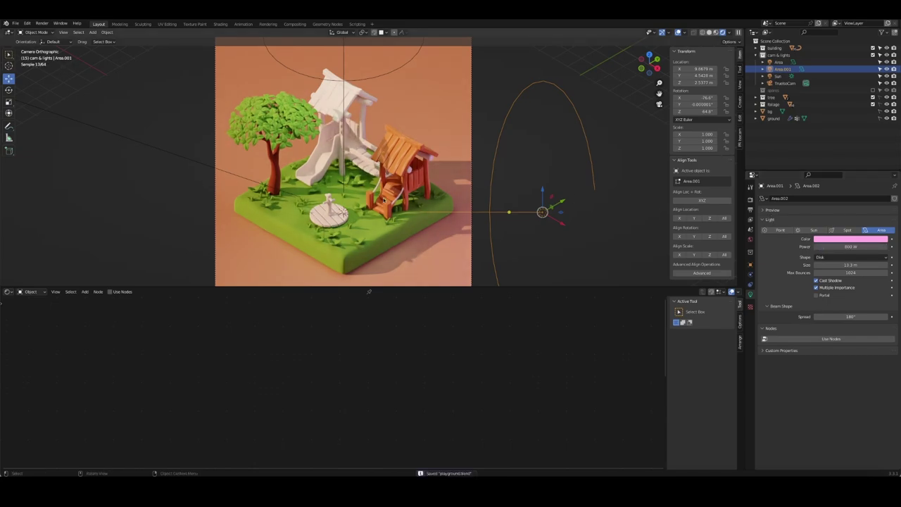
# - Move the area light along its own Z axis and recentre the camera frame
pyautogui.press('g')
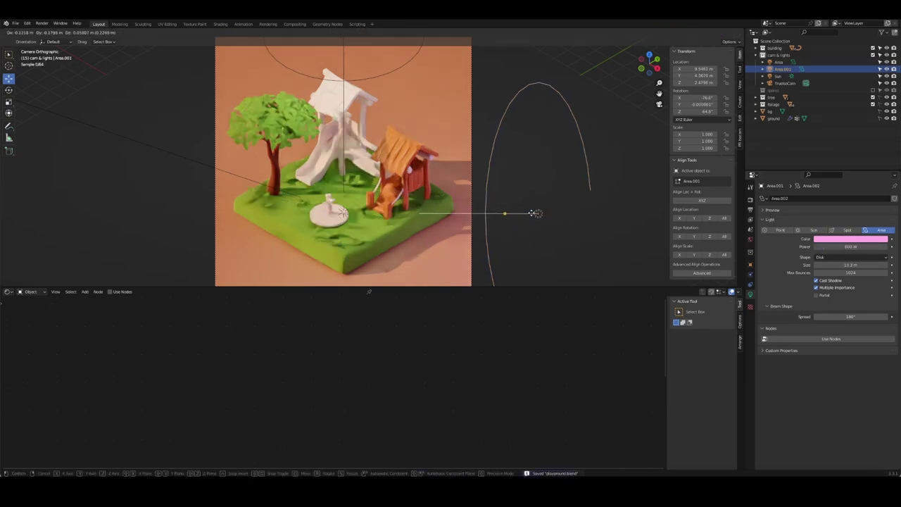
pyautogui.press('z')
pyautogui.press('z')
pyautogui.click(521, 212)
pyautogui.click(543, 211)
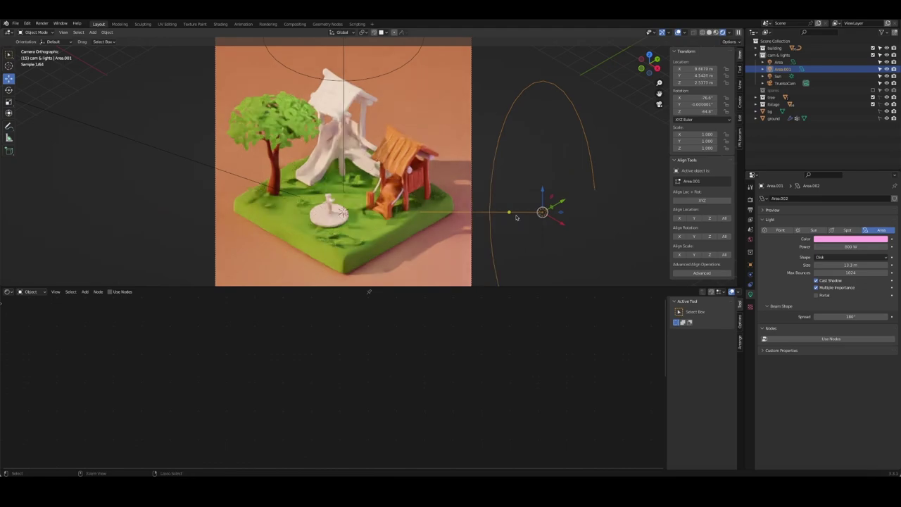
pyautogui.scroll(2, 324, 179)
pyautogui.keyDown('shift'); pyautogui.moveTo(352, 176); pyautogui.dragTo(409, 167, button='middle'); pyautogui.keyUp('shift')
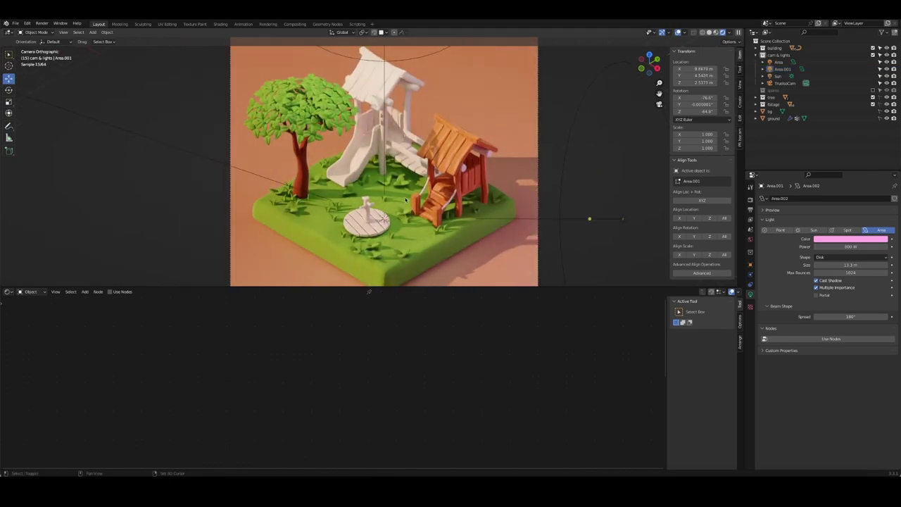
pyautogui.scroll(2, 406, 200)
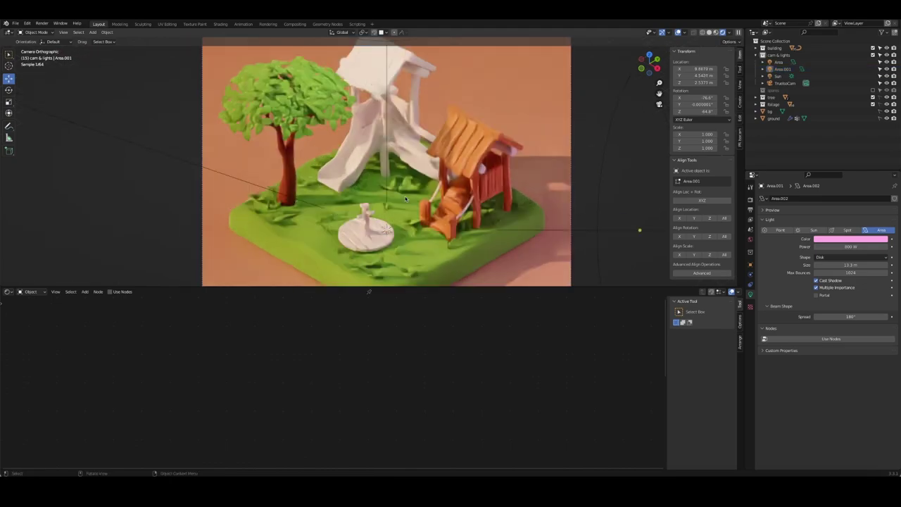
pyautogui.click(442, 167)
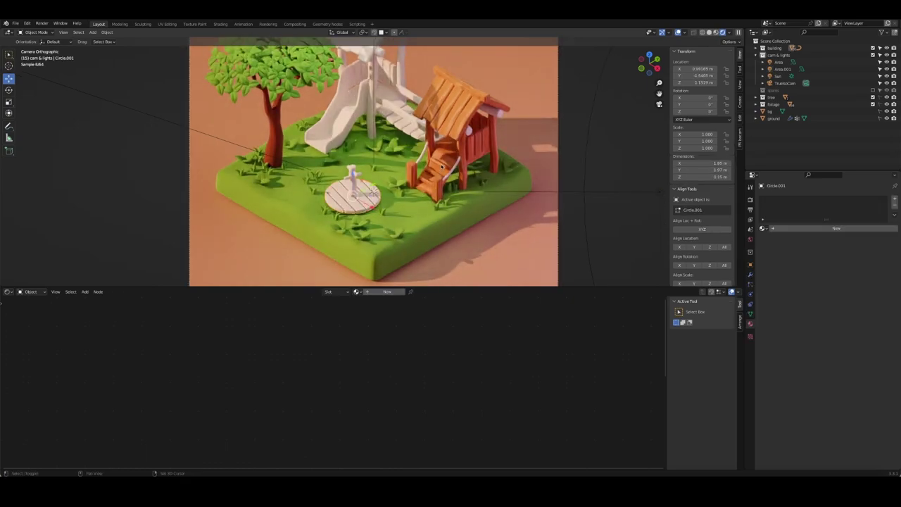
# - Link wood onto the round platform, trying wood 2 and plain wood before settling on wood 3
pyautogui.keyDown('shift'); pyautogui.click(442, 167); pyautogui.keyUp('shift')
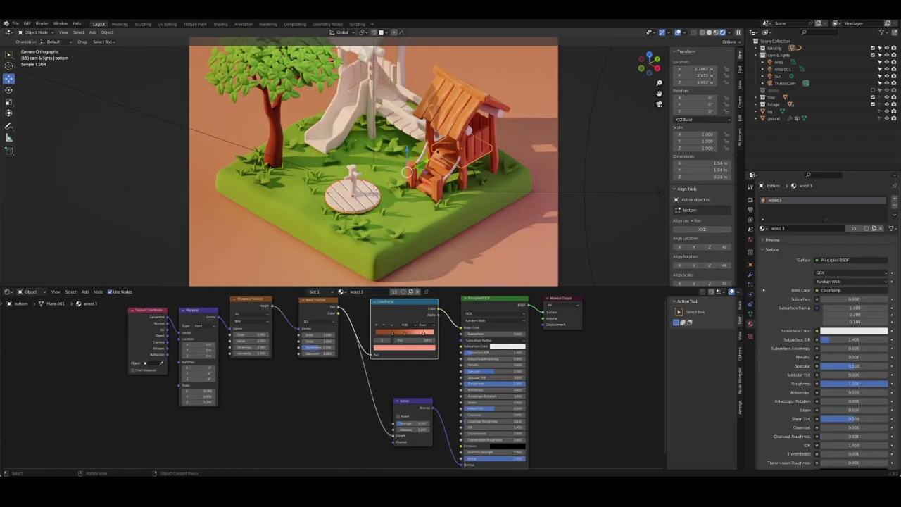
pyautogui.rightClick(409, 124)
pyautogui.click(408, 211)
pyautogui.scroll(3, 332, 217)
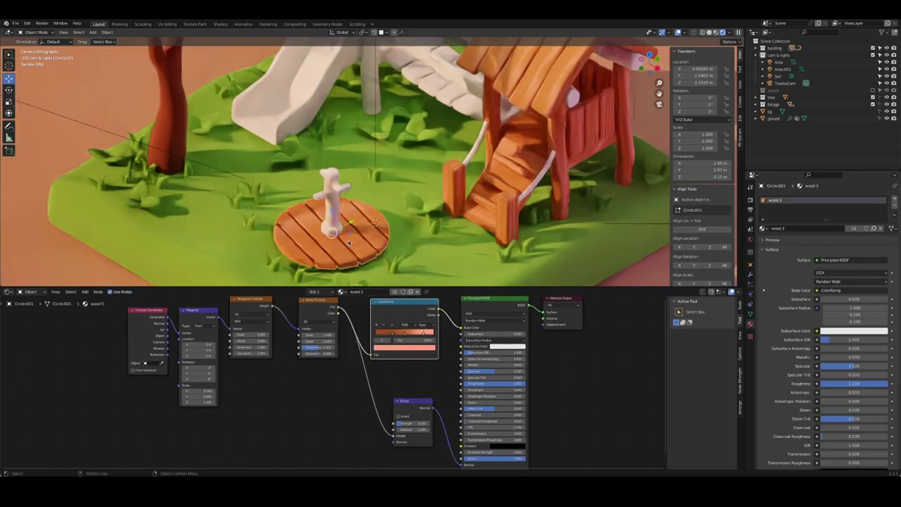
pyautogui.click(332, 259)
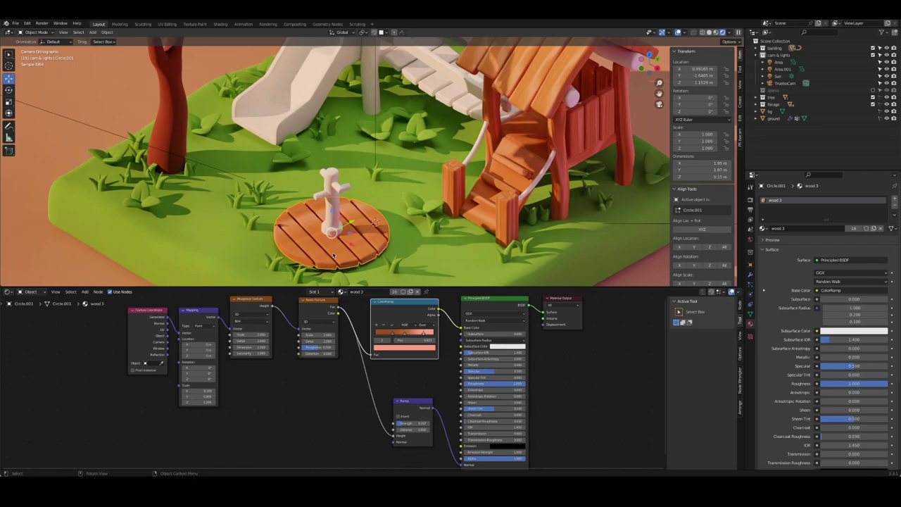
pyautogui.click(767, 230)
pyautogui.click(778, 290)
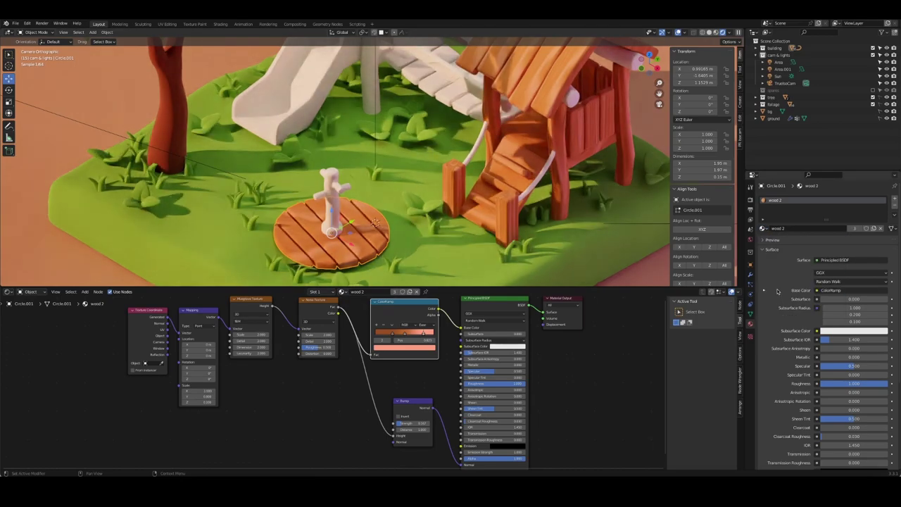
pyautogui.click(767, 229)
pyautogui.click(782, 290)
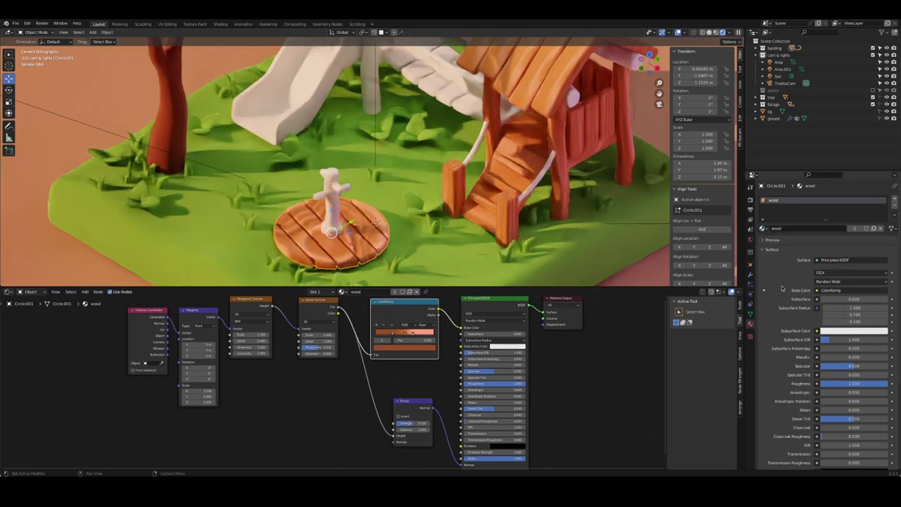
pyautogui.click(766, 230)
pyautogui.click(778, 297)
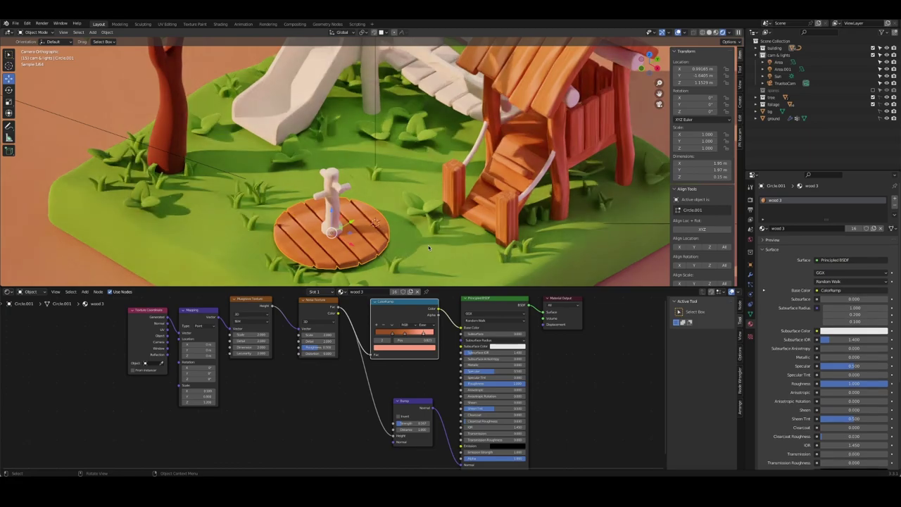
# - Rotate the platform's planks about the vertical axis in Edit Mode
pyautogui.press('Tab')
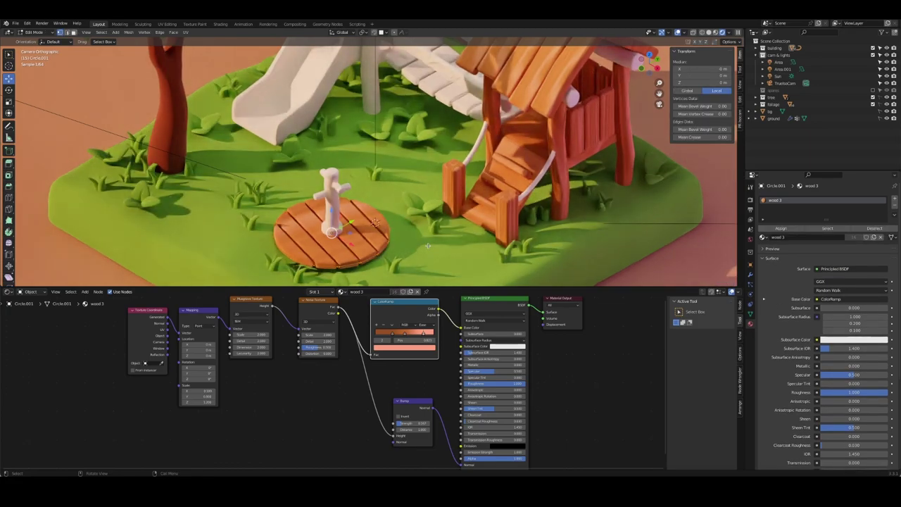
pyautogui.press('g')
pyautogui.press('z')
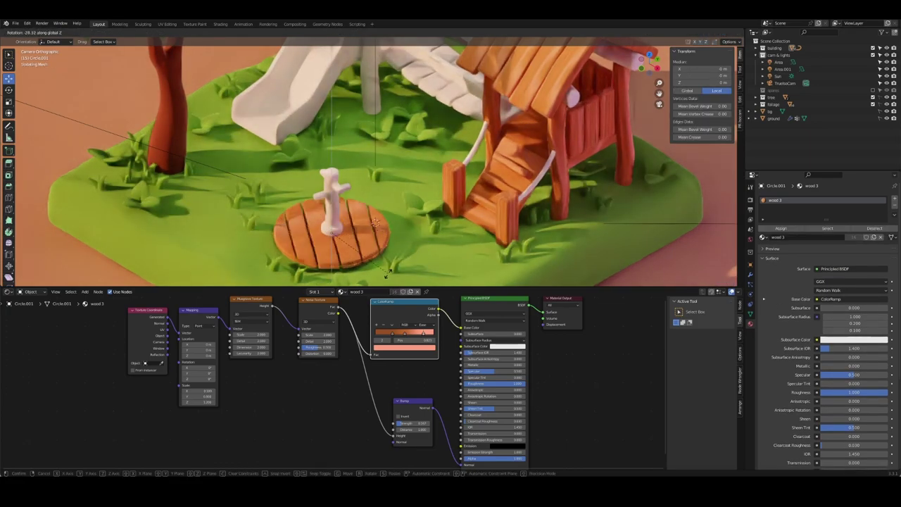
pyautogui.click(344, 272)
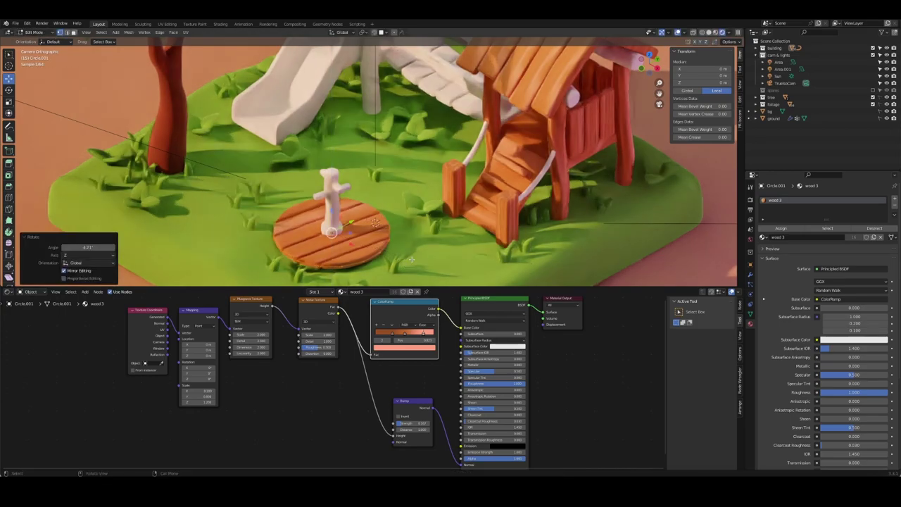
pyautogui.press('z')
pyautogui.press('Escape')
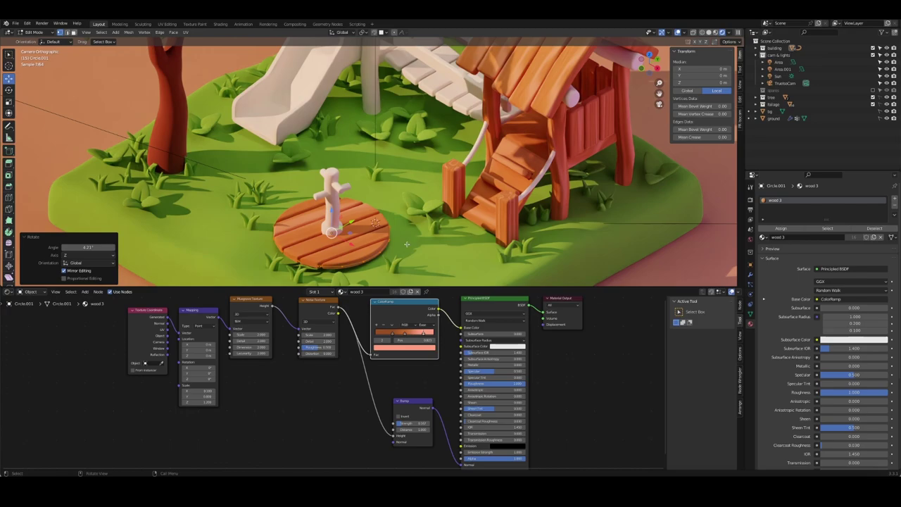
pyautogui.press('KP_7')
pyautogui.press('r')
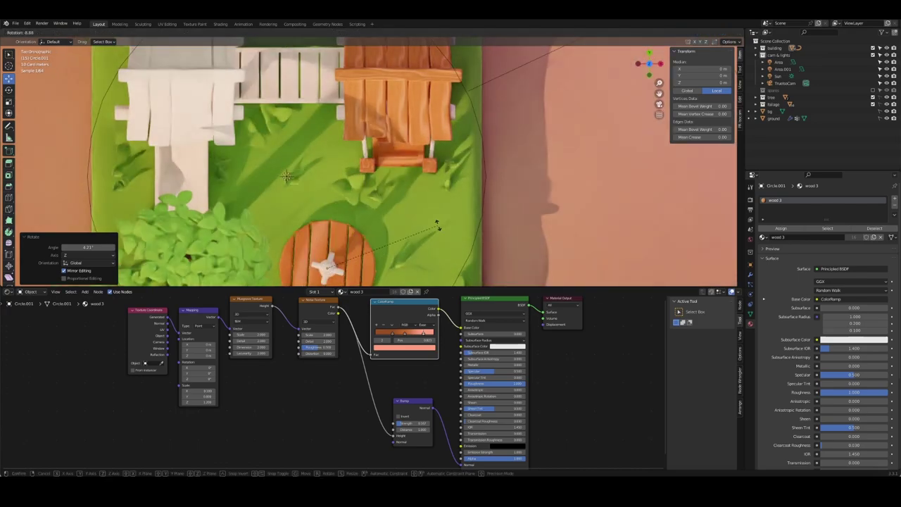
pyautogui.click(465, 255)
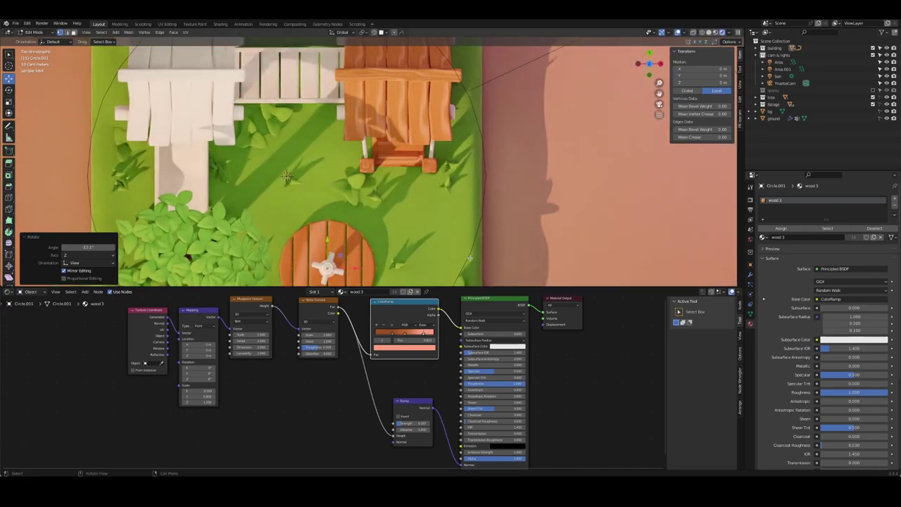
pyautogui.press('Tab')
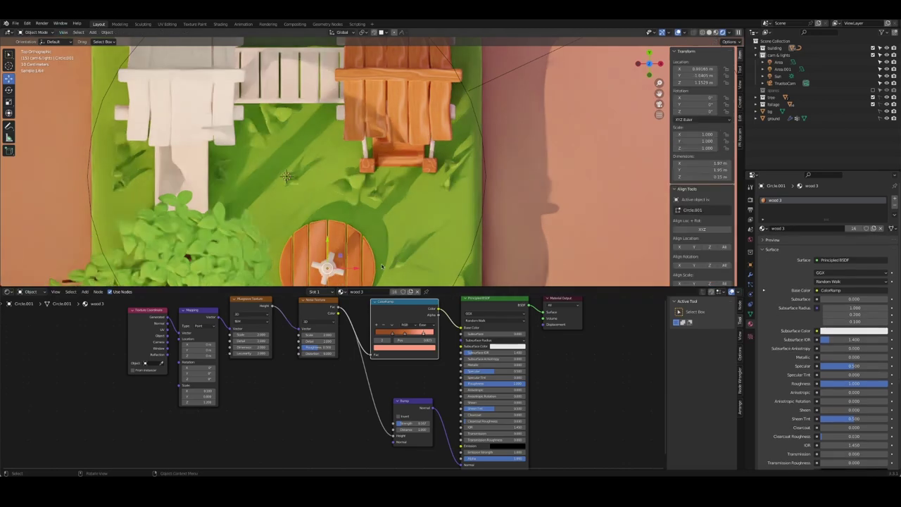
# - Make the platform's material a single-user copy named wood 4 with texture X scale 0.200
pyautogui.click(874, 228)
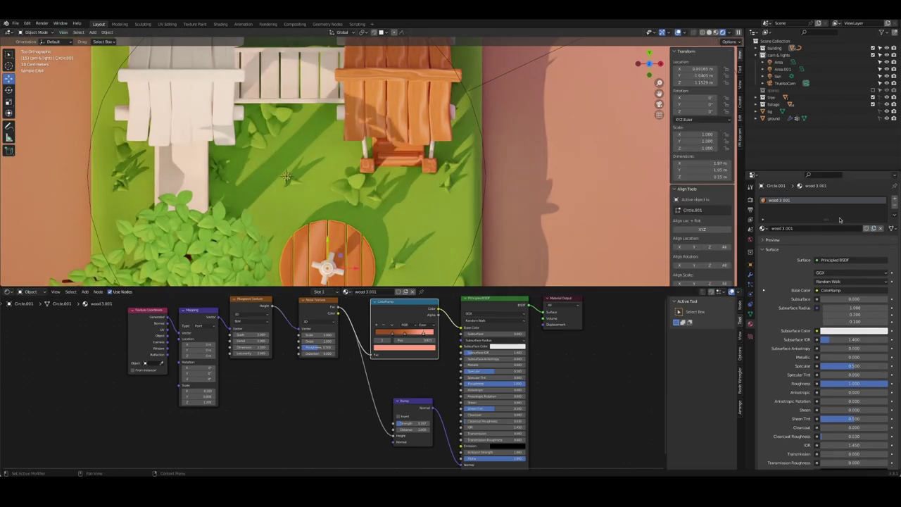
pyautogui.write('4')
pyautogui.press('Return')
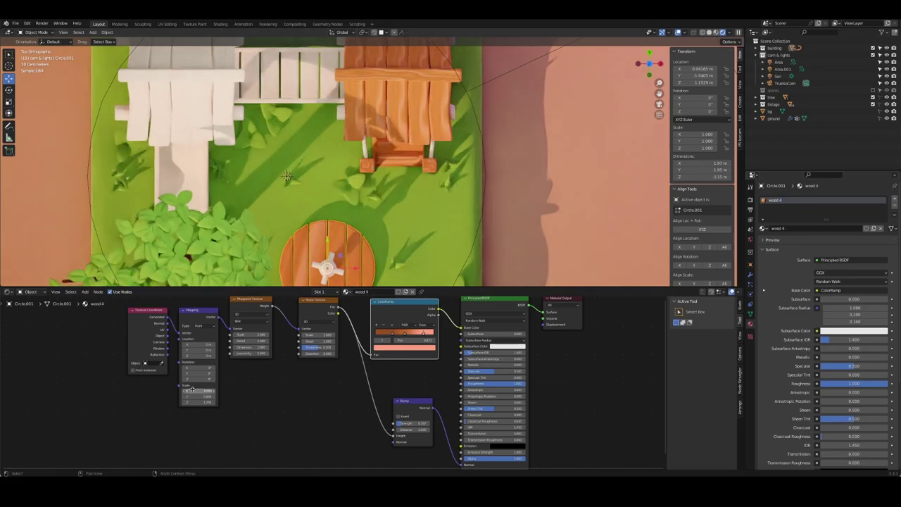
pyautogui.moveTo(198, 390); pyautogui.dragTo(211, 391)
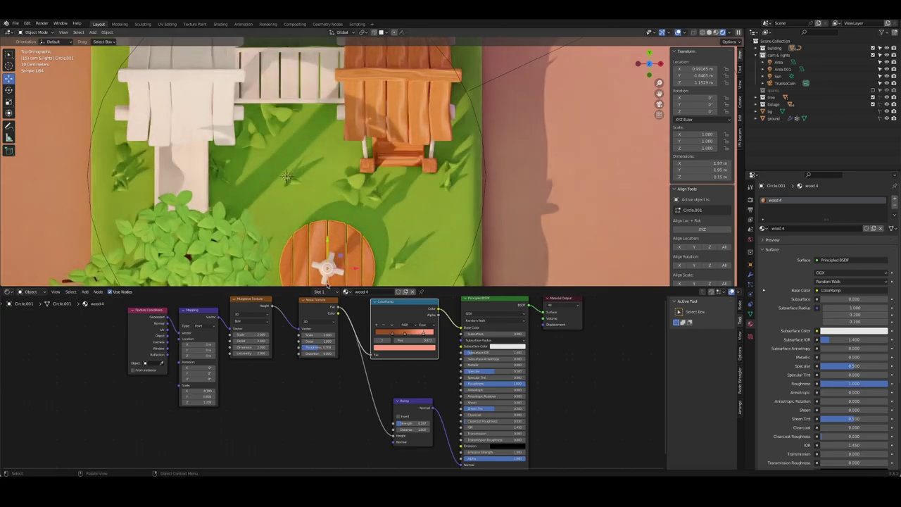
pyautogui.keyDown('shift'); pyautogui.moveTo(282, 212); pyautogui.dragTo(324, 144, button='middle'); pyautogui.keyUp('shift')
pyautogui.moveTo(191, 396); pyautogui.dragTo(211, 396)
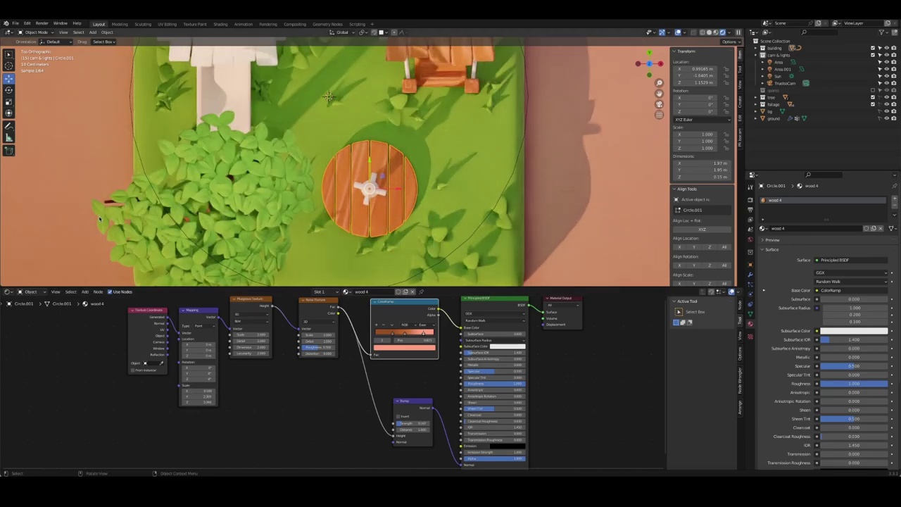
# - Rotate the platform's planks once more in Edit Mode so they run the other way
pyautogui.press('Tab')
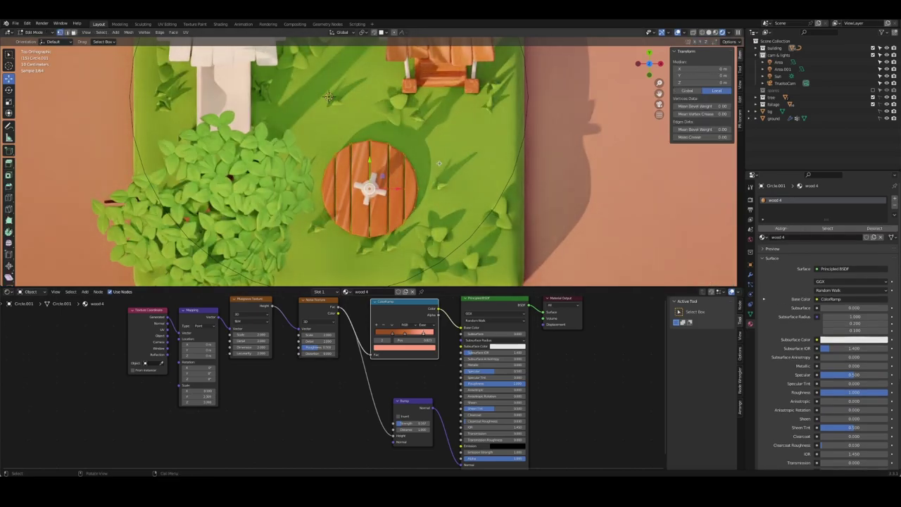
pyautogui.press('r')
pyautogui.click(446, 183)
pyautogui.press('Tab')
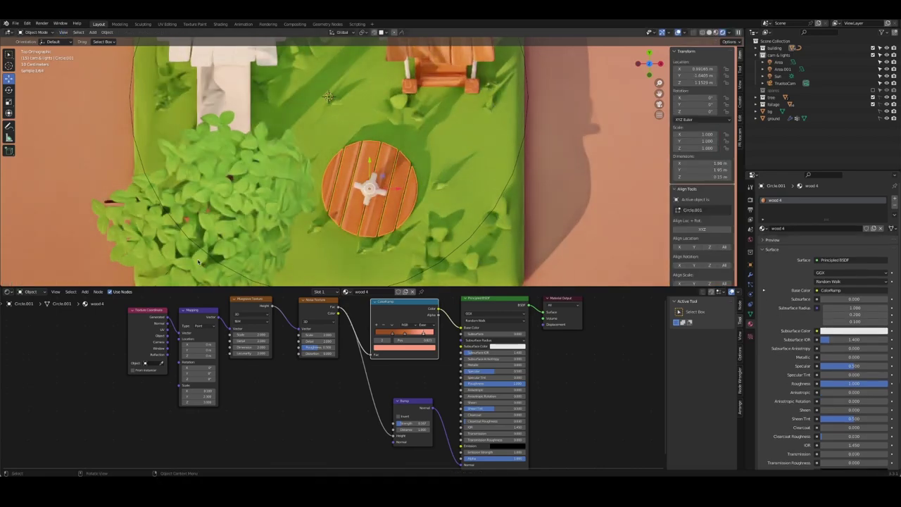
pyautogui.press('KP_0')
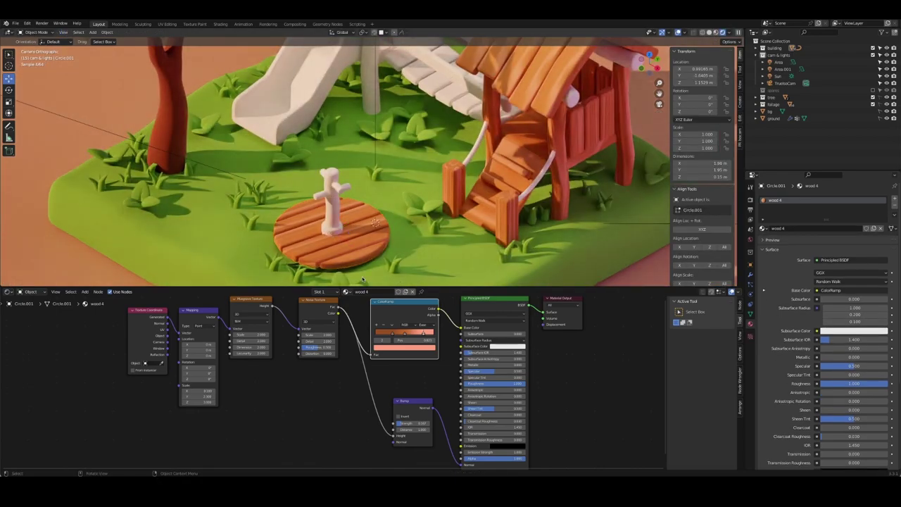
# - Give the post's base ring a new 'device' material with roughness about 0.8
pyautogui.click(560, 183)
pyautogui.click(321, 198)
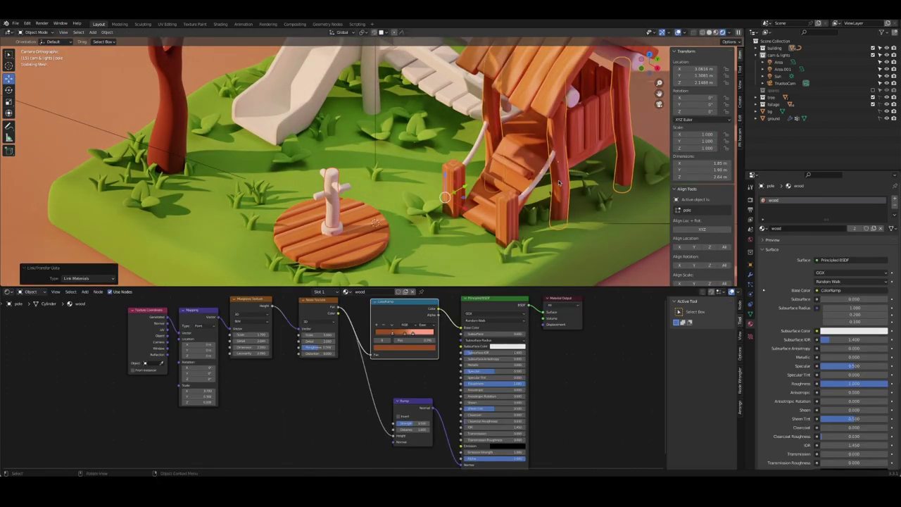
pyautogui.click(325, 204)
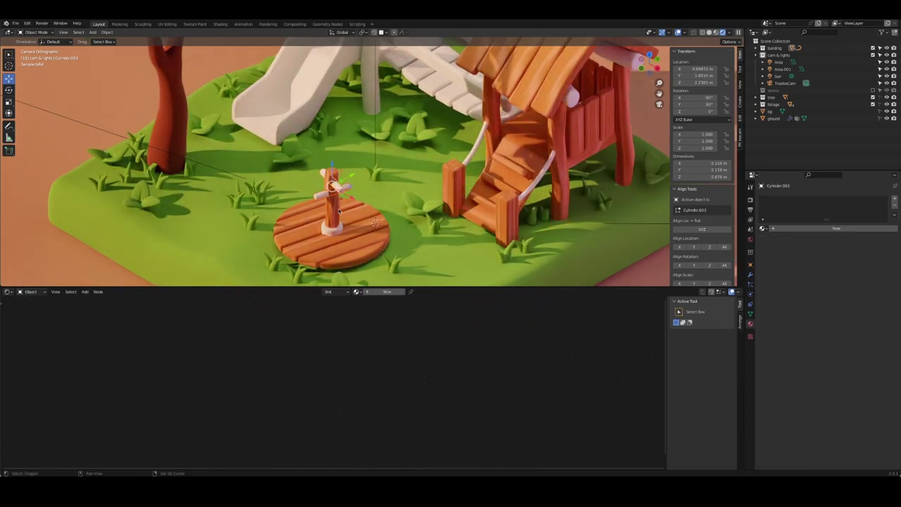
pyautogui.click(335, 233)
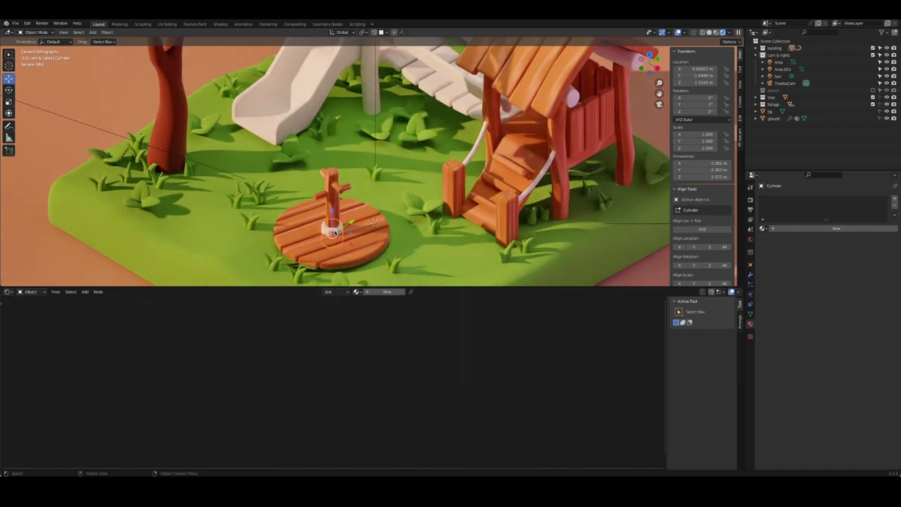
pyautogui.click(836, 228)
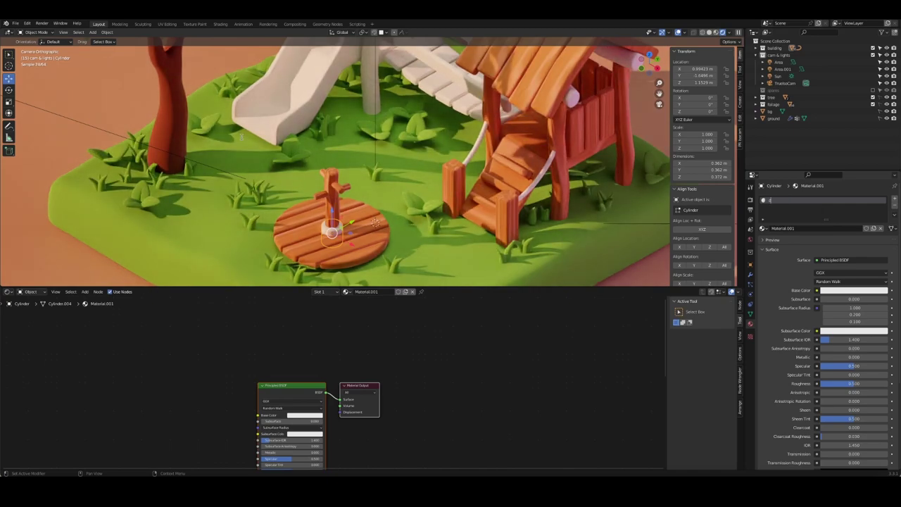
pyautogui.write('deck')
pyautogui.press('Return')
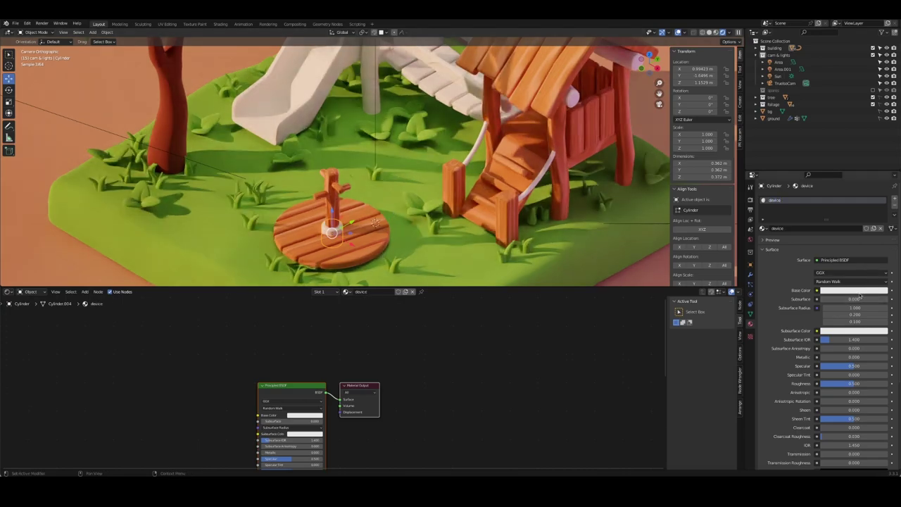
pyautogui.click(852, 291)
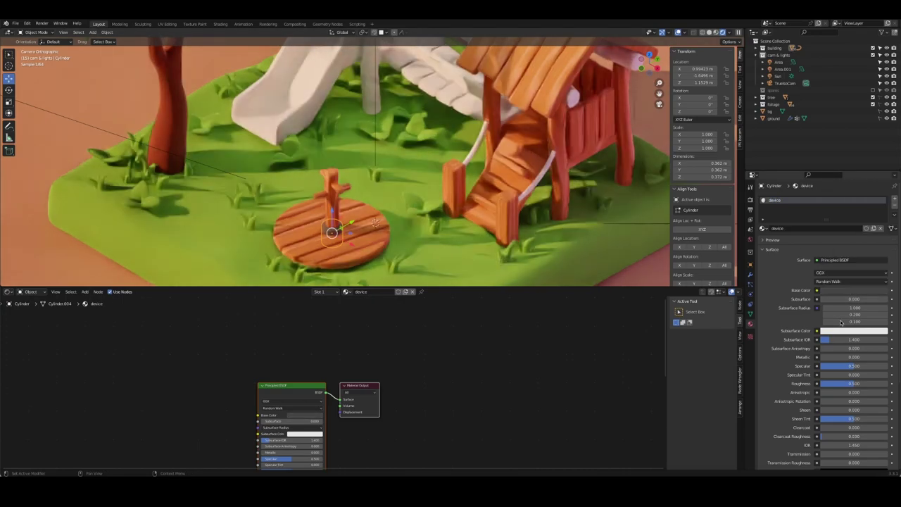
pyautogui.moveTo(856, 384); pyautogui.dragTo(875, 384)
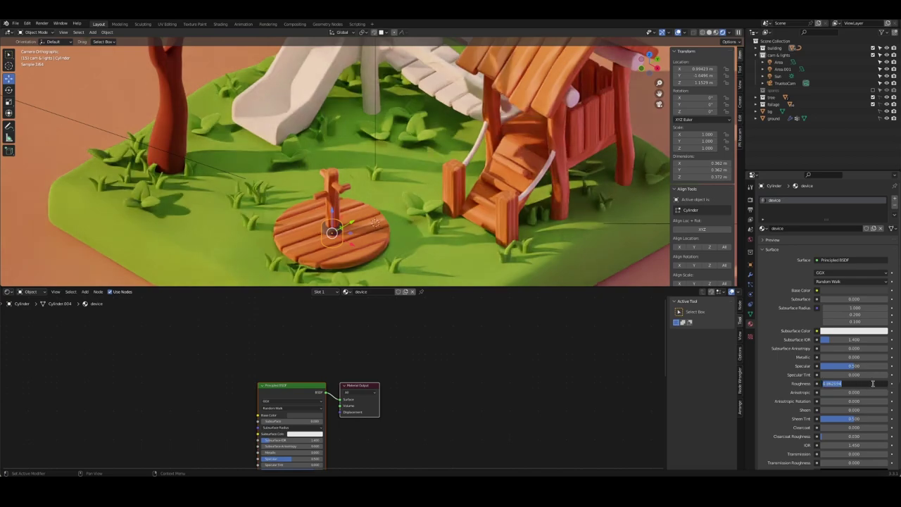
# - Make the rope's wire material grey with Metallic about 0.5, and save
pyautogui.hotkey('alt', 'a')
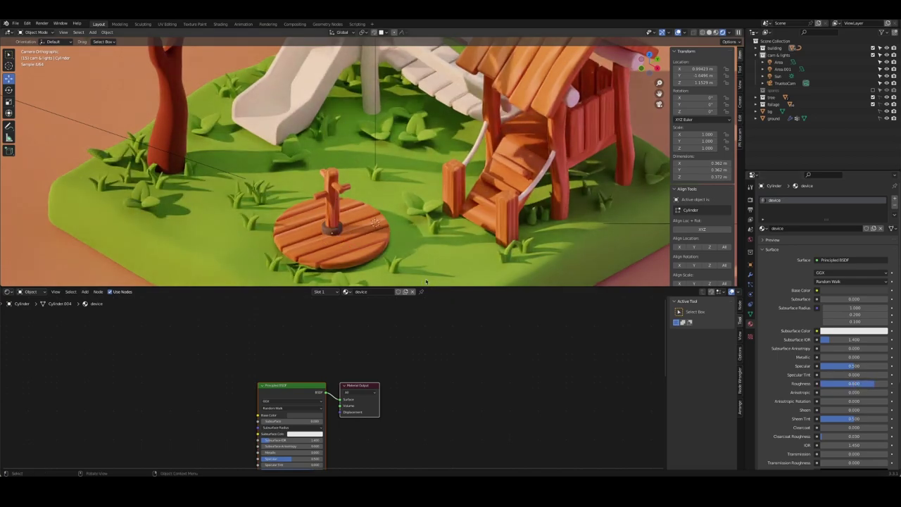
pyautogui.click(548, 164)
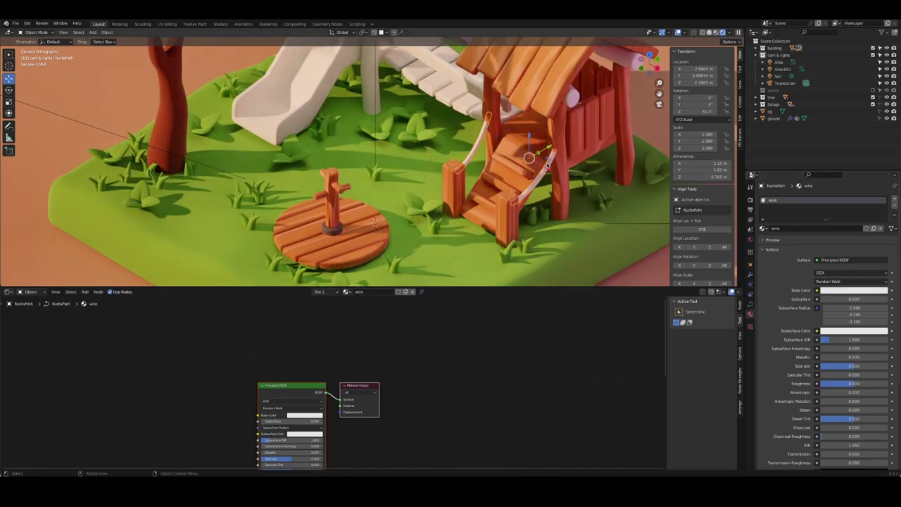
pyautogui.click(854, 290)
pyautogui.moveTo(886, 192); pyautogui.dragTo(886, 211)
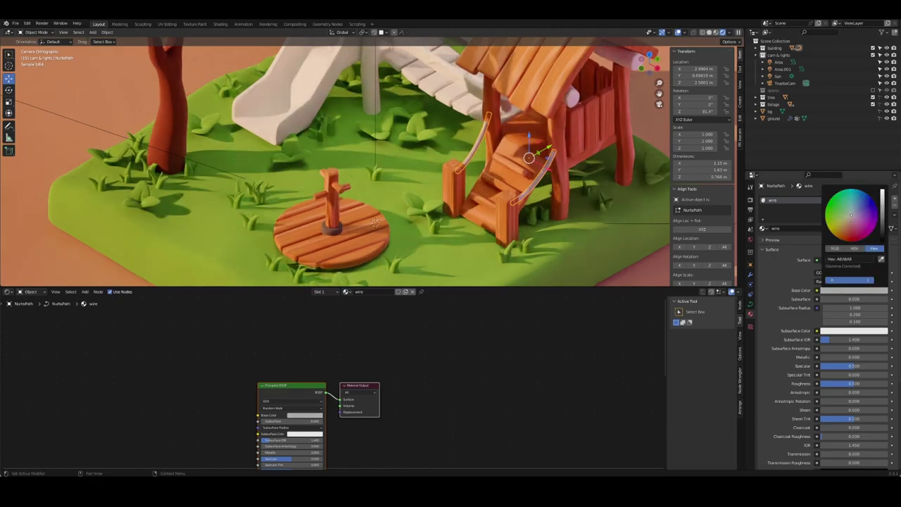
pyautogui.moveTo(820, 357); pyautogui.dragTo(854, 357)
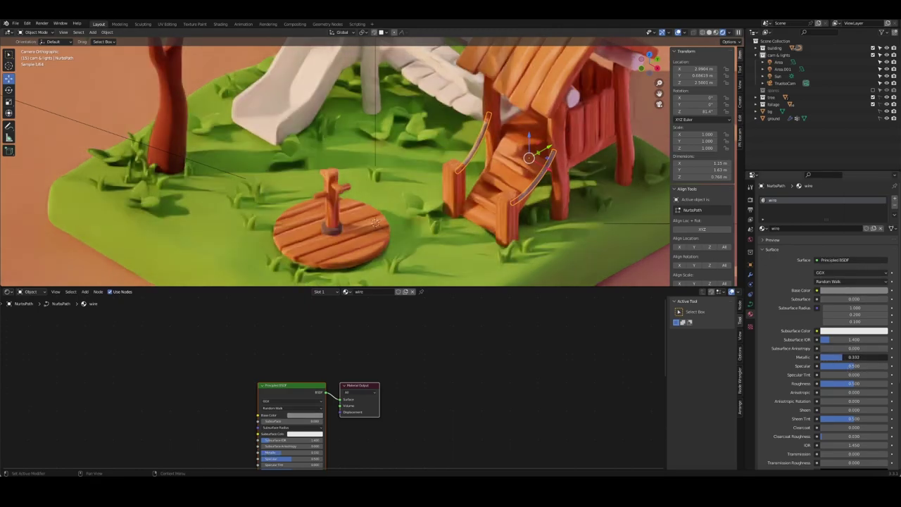
pyautogui.click(41, 154)
pyautogui.hotkey('ctrl', 's')
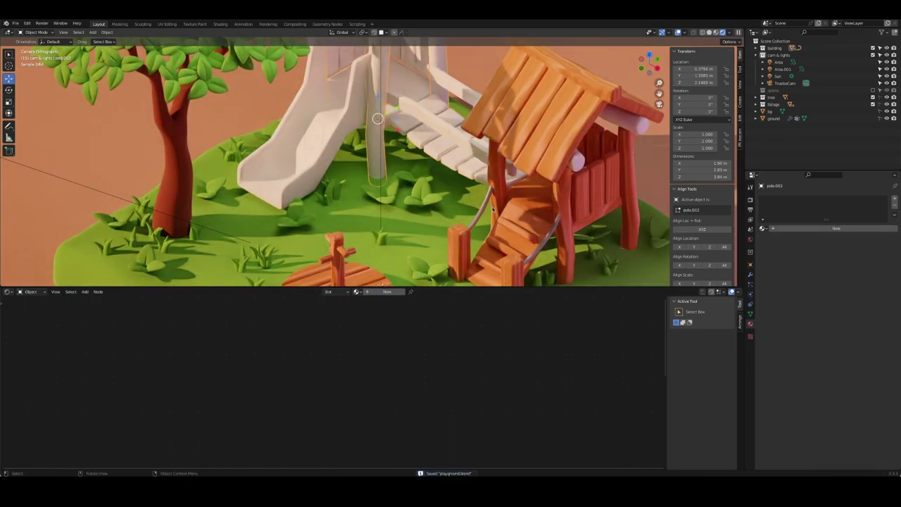
# - Give the slide a new material named 'slide' with Metallic 0.500
pyautogui.click(511, 199)
pyautogui.click(310, 148)
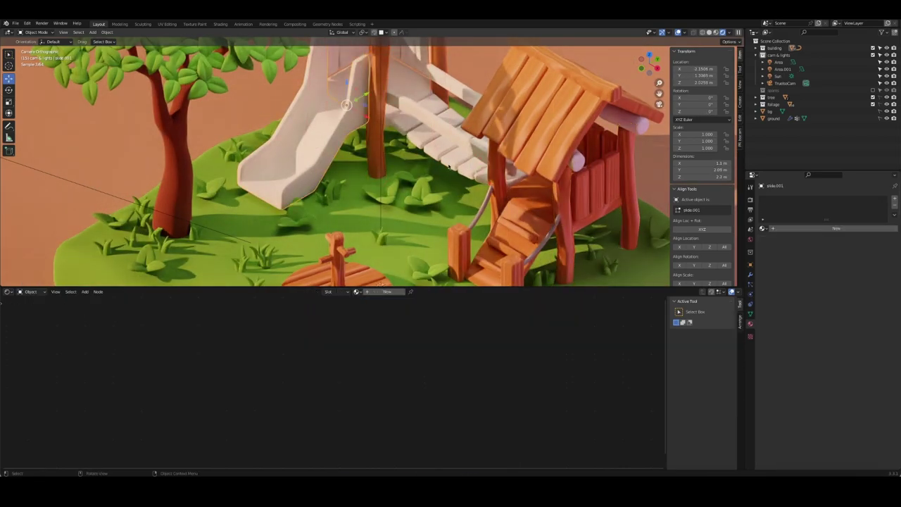
pyautogui.click(823, 227)
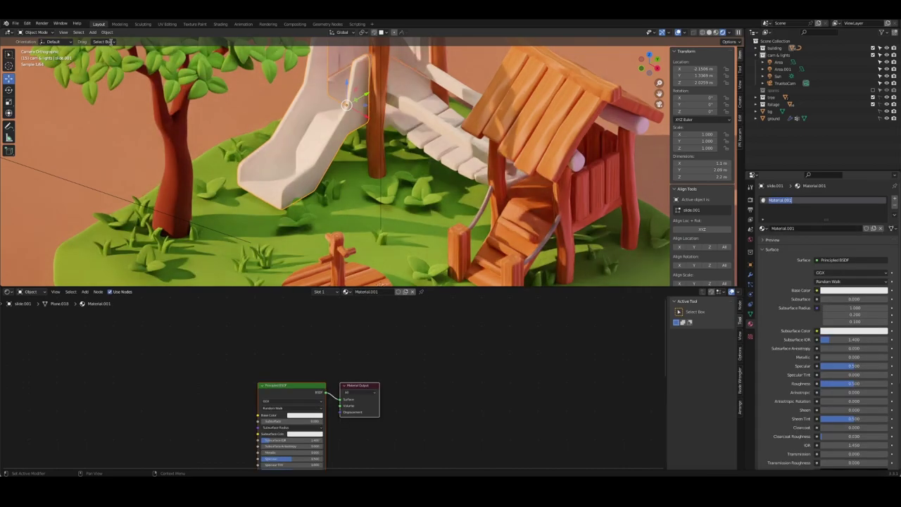
pyautogui.write('slide')
pyautogui.press('Return')
pyautogui.moveTo(842, 357); pyautogui.dragTo(863, 358)
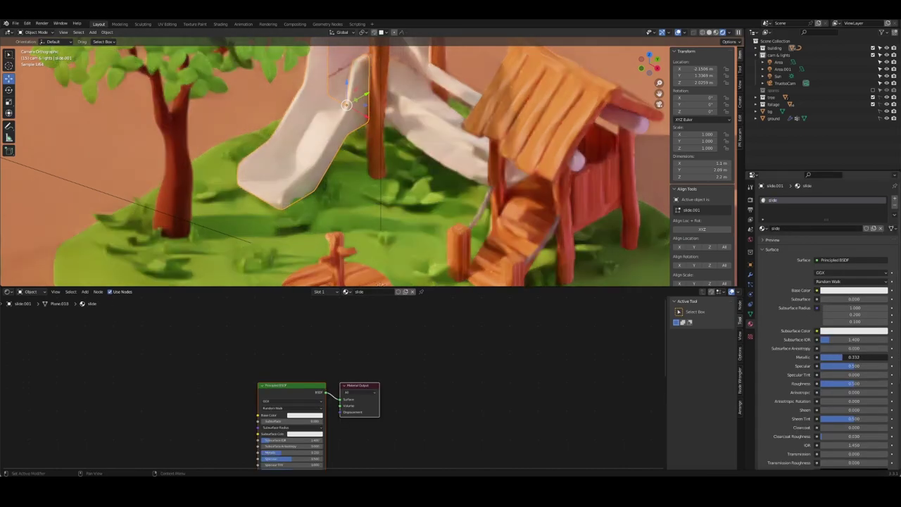
# - Colour the slide material light grey with Roughness 0.246, and save
pyautogui.click(854, 290)
pyautogui.moveTo(881, 191); pyautogui.dragTo(881, 204)
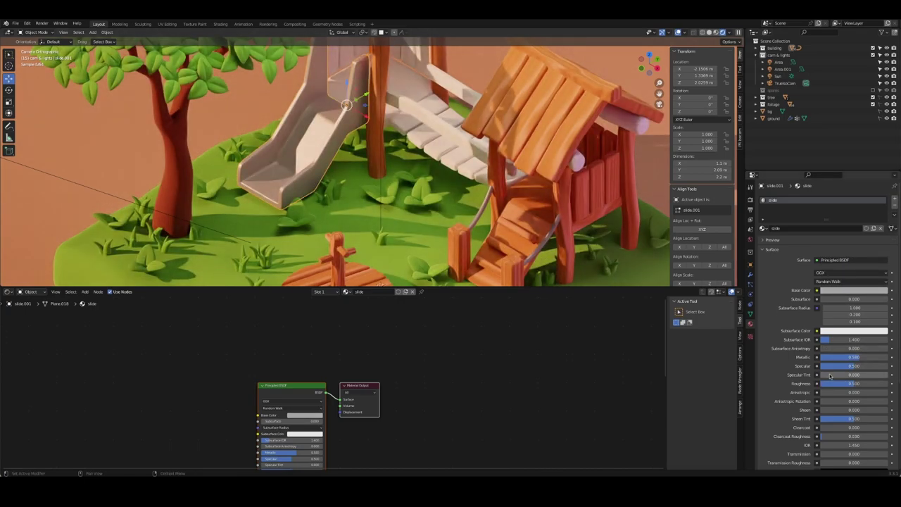
pyautogui.moveTo(848, 383); pyautogui.dragTo(838, 383)
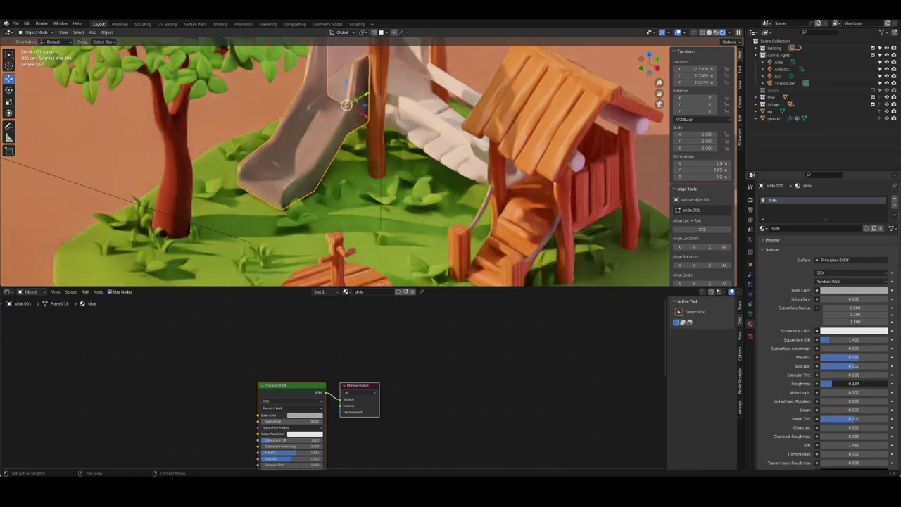
pyautogui.moveTo(211, 183); pyautogui.dragTo(146, 219, button='middle')
pyautogui.hotkey('alt', 'a')
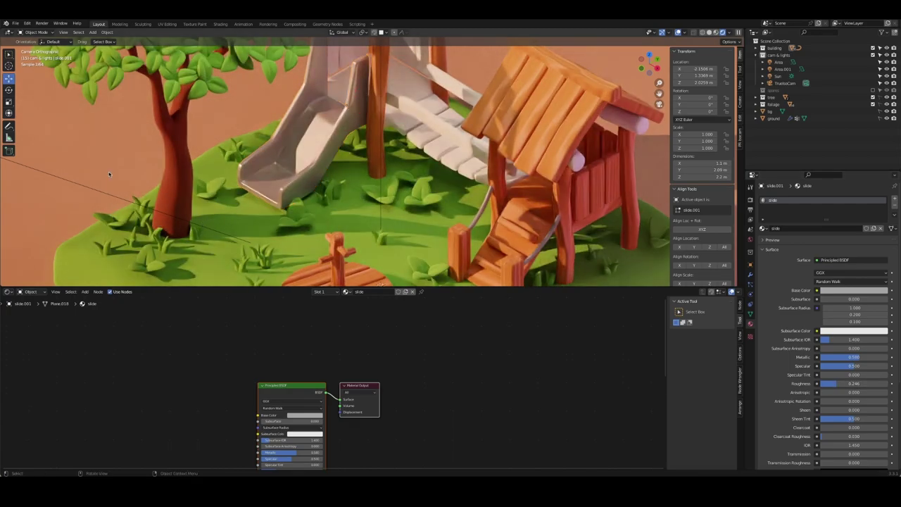
pyautogui.hotkey('ctrl', 's')
pyautogui.press('KP_0')
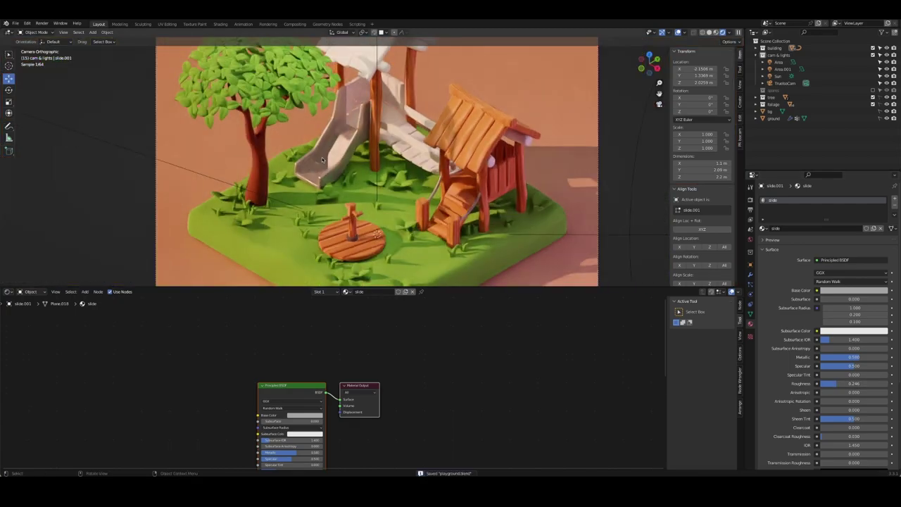
# - Click through the playhouse floor and overlapping side panels to find the right objects
pyautogui.click(356, 121)
pyautogui.click(437, 197)
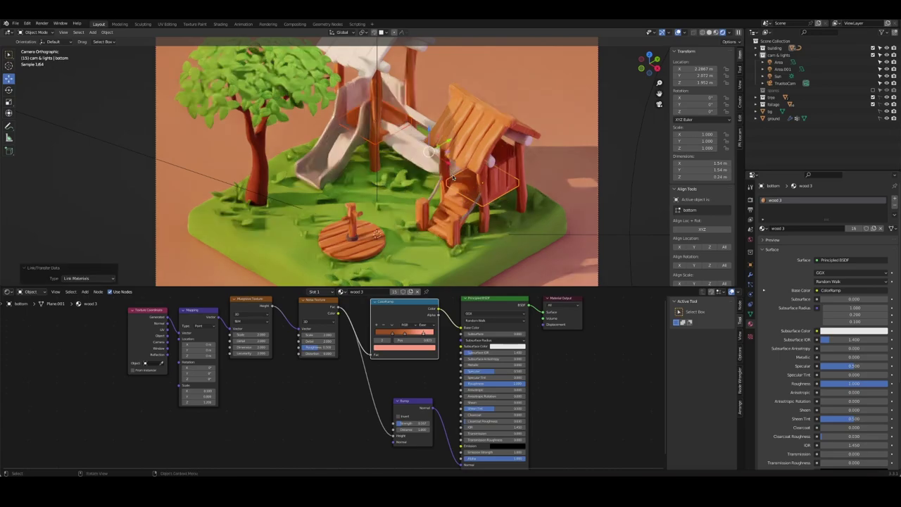
pyautogui.click(500, 174)
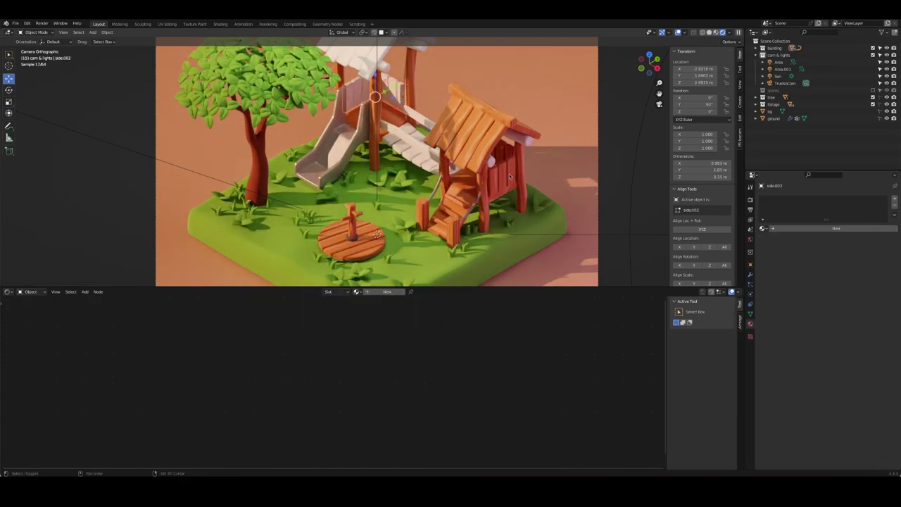
pyautogui.keyDown('alt'); pyautogui.click(511, 176); pyautogui.keyUp('alt')
pyautogui.click(493, 175)
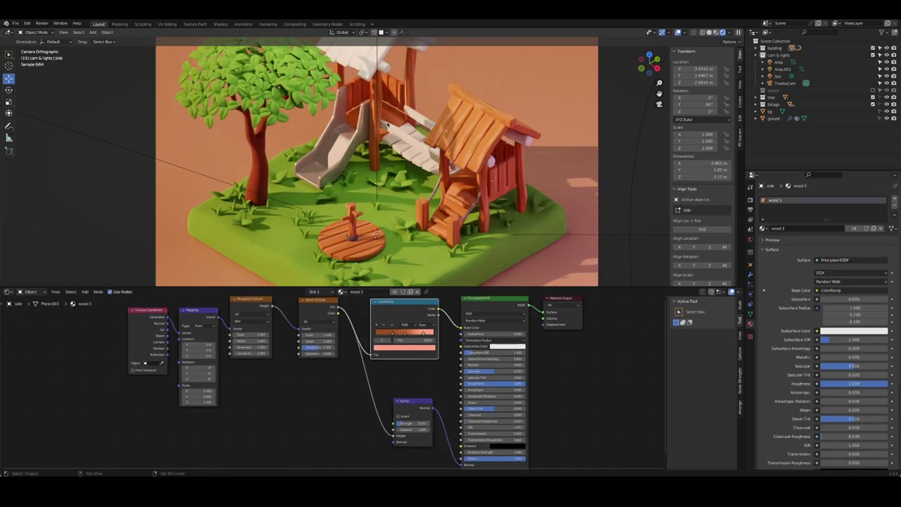
pyautogui.keyDown('shift'); pyautogui.moveTo(386, 124); pyautogui.dragTo(395, 174, button='middle'); pyautogui.keyUp('shift')
# - Apply the Mirror modifier on the right roof (roof.006)
pyautogui.click(362, 105)
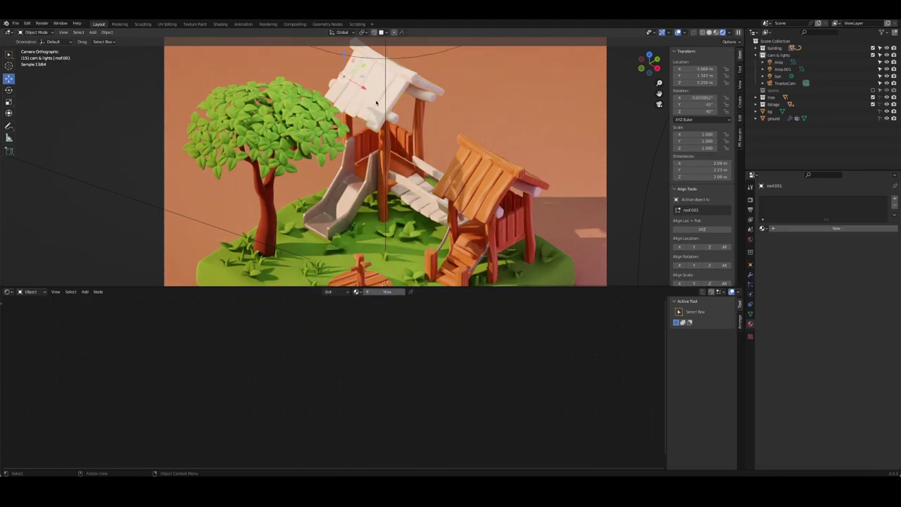
pyautogui.click(751, 274)
pyautogui.click(876, 220)
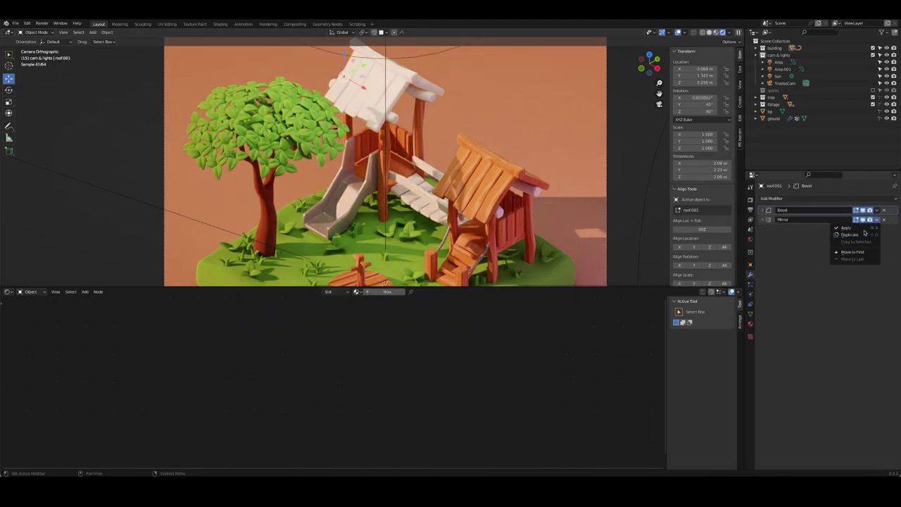
pyautogui.click(849, 229)
pyautogui.click(505, 193)
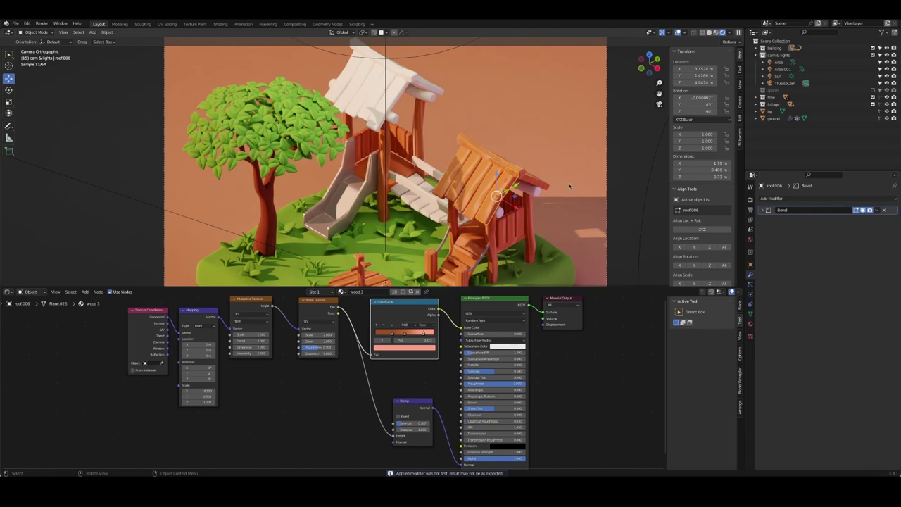
# - Inspect the right roof plank's material and the wooden side piece's modifiers
pyautogui.moveTo(504, 193); pyautogui.dragTo(381, 222, button='middle')
pyautogui.click(381, 222)
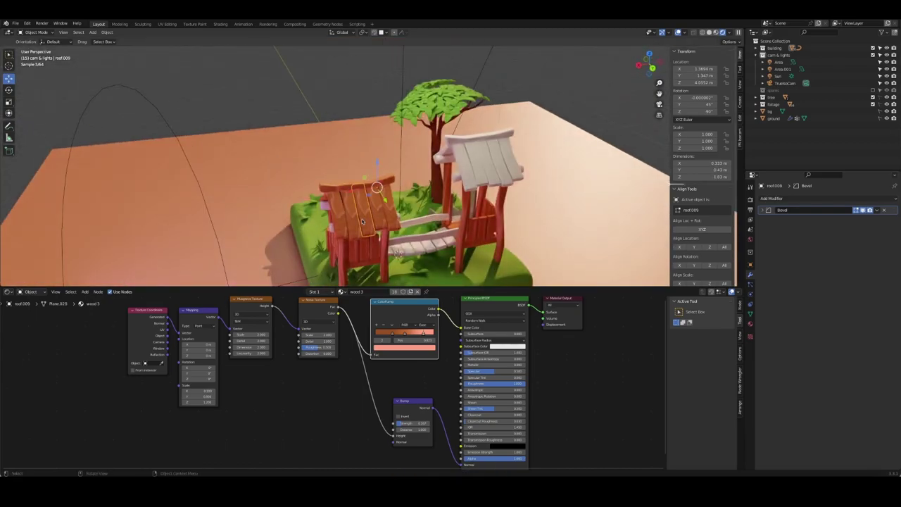
pyautogui.click(750, 326)
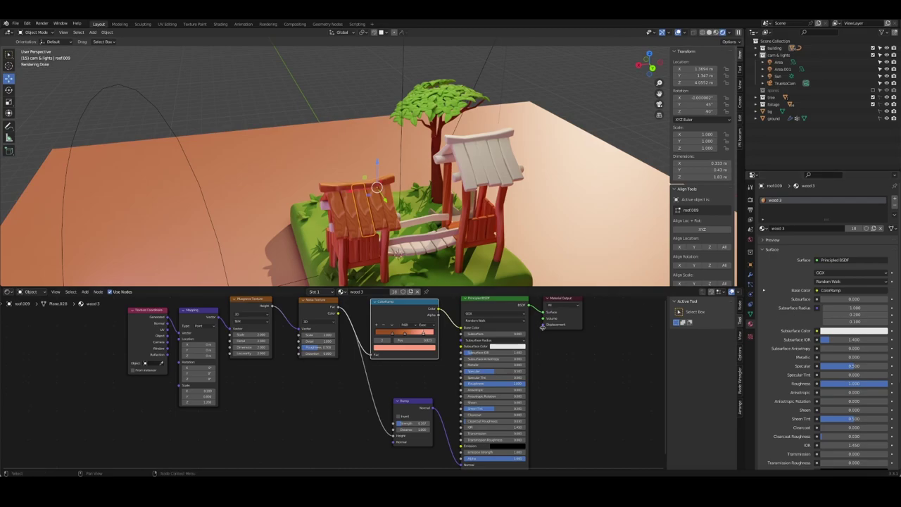
pyautogui.moveTo(363, 268)
pyautogui.mouseDown(button='middle')
pyautogui.moveTo(462, 191)
pyautogui.moveTo(418, 200)
pyautogui.mouseUp(button='middle')
pyautogui.click(419, 200)
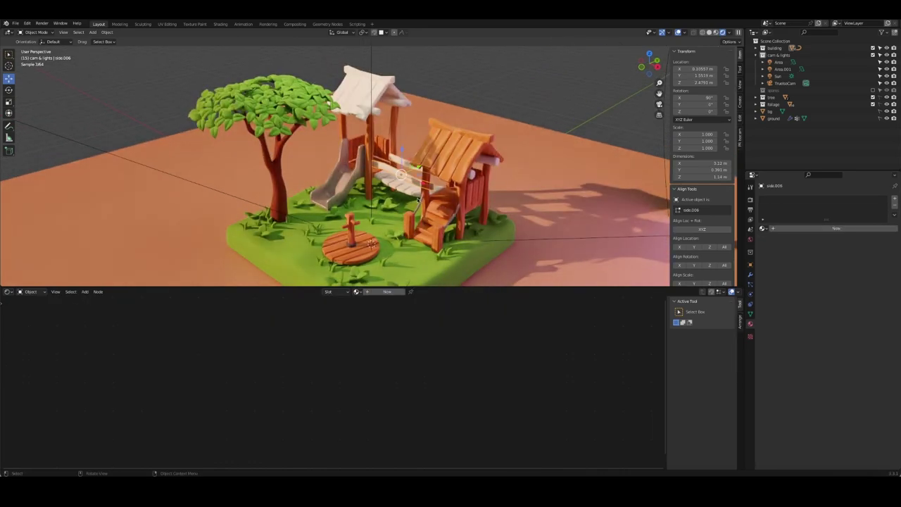
pyautogui.click(750, 274)
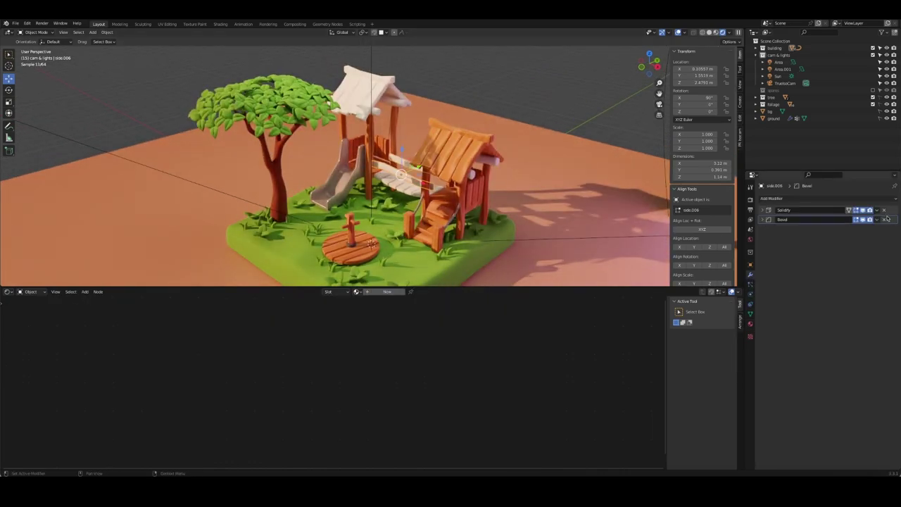
pyautogui.scroll(2, 394, 163)
pyautogui.scroll(2, 403, 176)
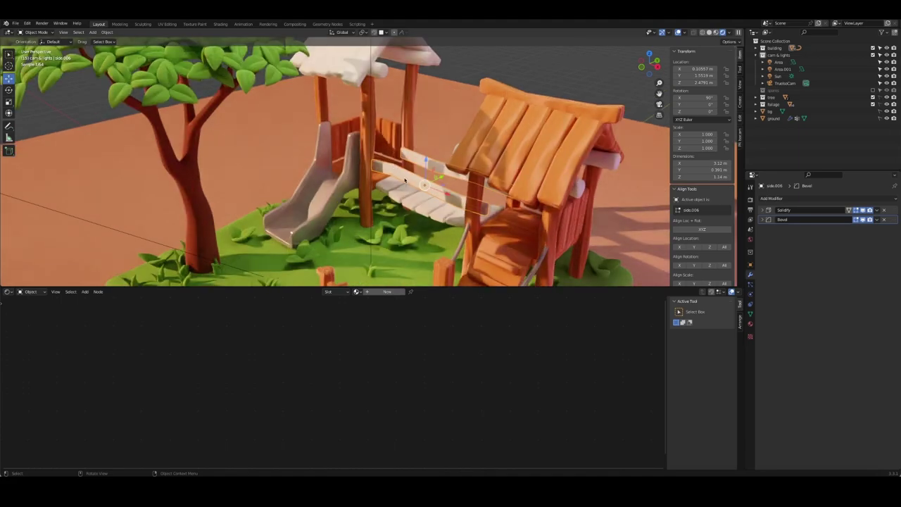
# - Link the roof pole's wood material to the white roof's top bar (pole.001)
pyautogui.click(425, 237)
pyautogui.moveTo(425, 237)
pyautogui.mouseDown(button='middle')
pyautogui.moveTo(392, 194)
pyautogui.moveTo(521, 163)
pyautogui.mouseUp(button='middle')
pyautogui.click(536, 161)
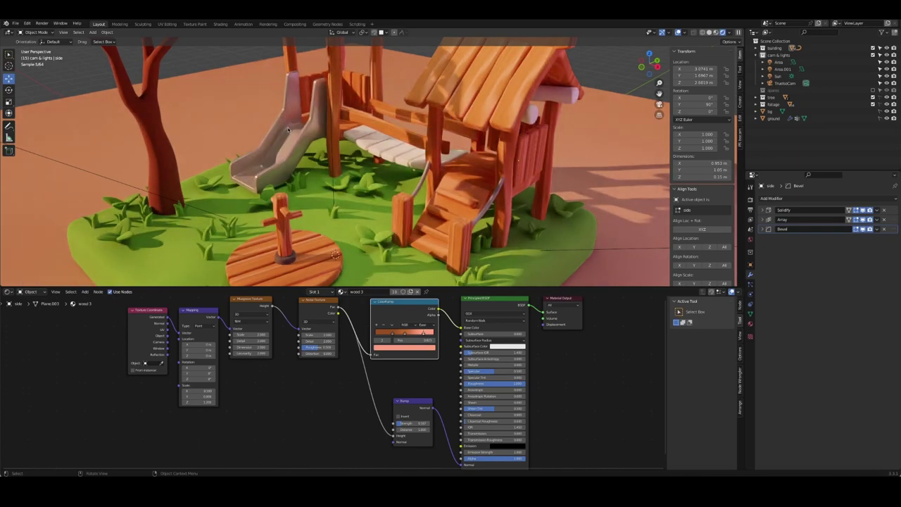
pyautogui.click(562, 104)
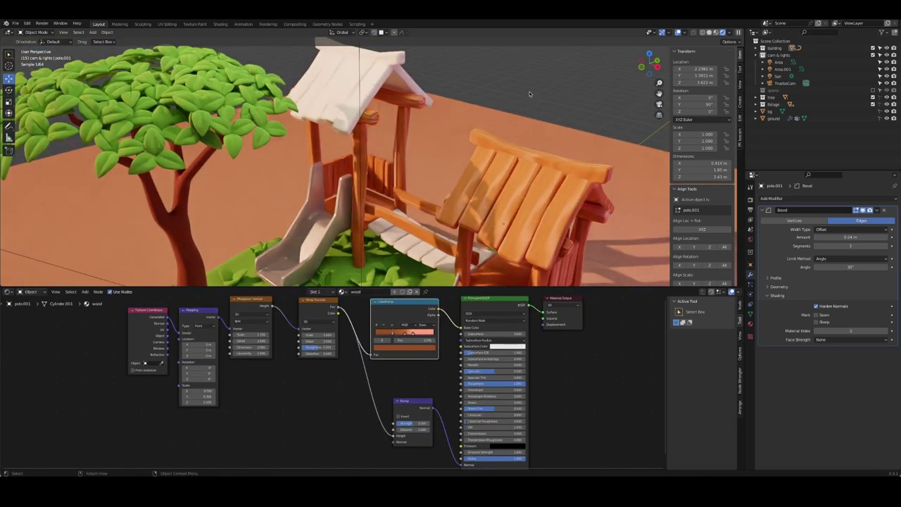
pyautogui.keyDown('shift'); pyautogui.click(380, 57); pyautogui.keyUp('shift')
pyautogui.hotkey('ctrl', 'l')
pyautogui.click(502, 120)
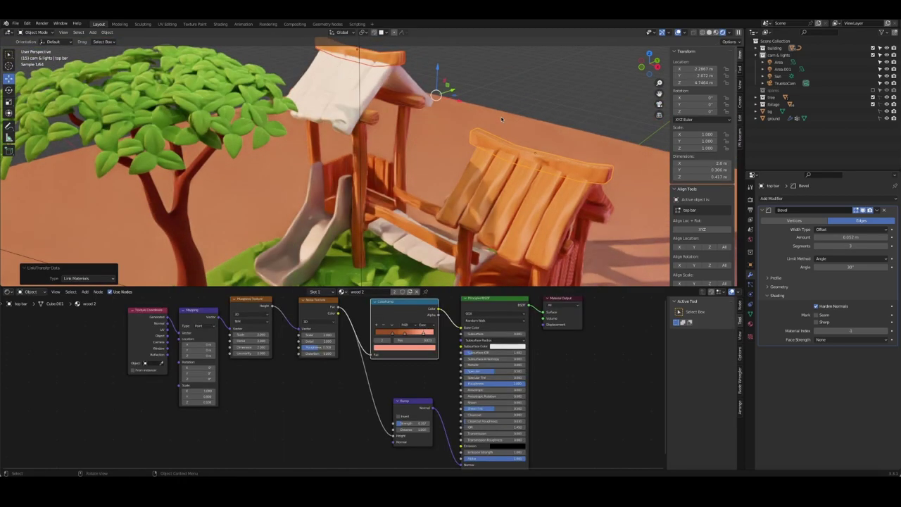
# - Save playground.blend
pyautogui.click(398, 62)
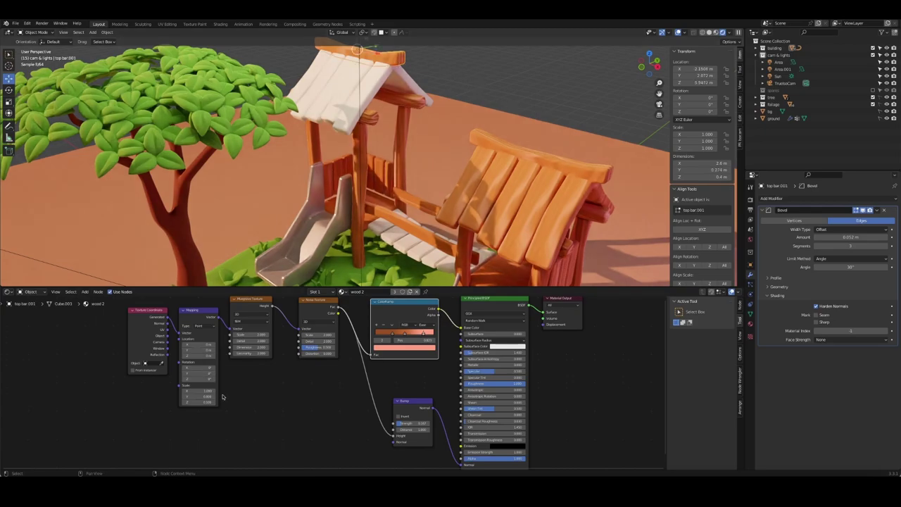
pyautogui.moveTo(479, 162); pyautogui.dragTo(525, 105, button='middle')
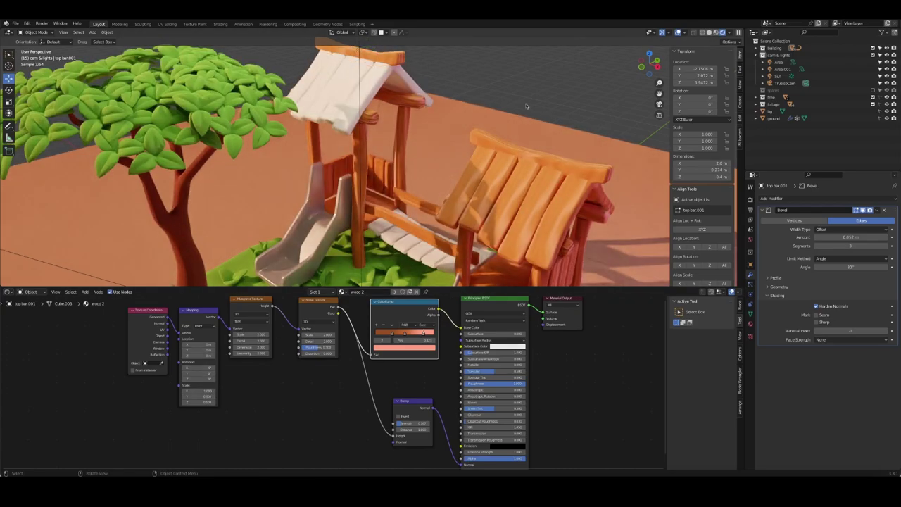
pyautogui.hotkey('ctrl', 's')
pyautogui.click(513, 129)
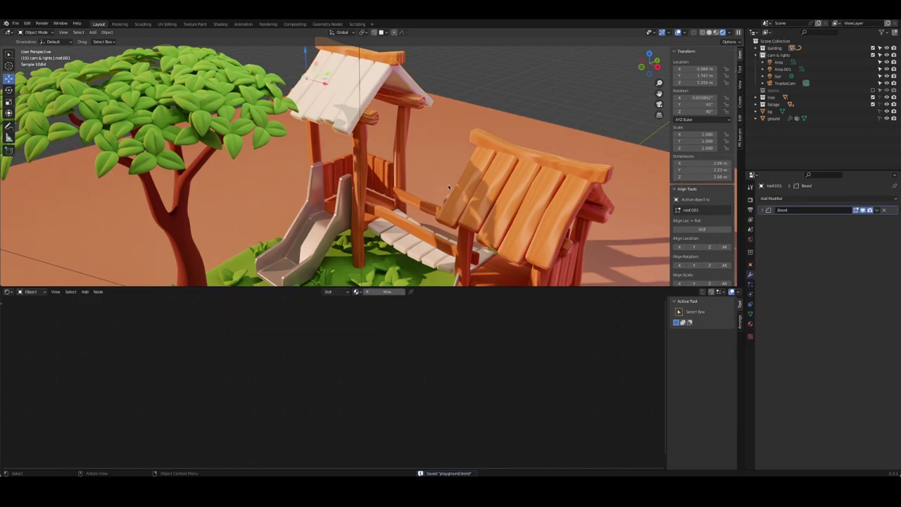
# - Separate the white roof mesh into individual planks by loose parts
pyautogui.moveTo(513, 128); pyautogui.dragTo(440, 177, button='middle')
pyautogui.scroll(-3, 441, 172)
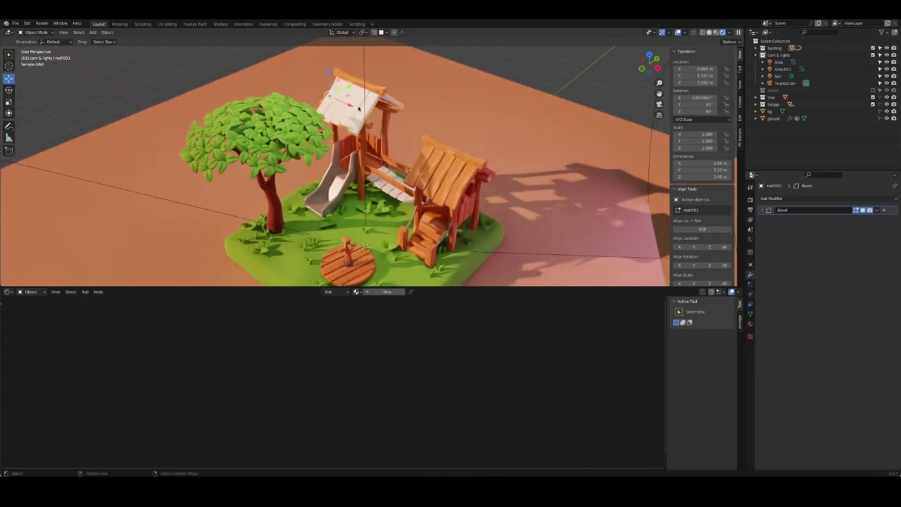
pyautogui.press('Tab')
pyautogui.press('p')
pyautogui.click(330, 109)
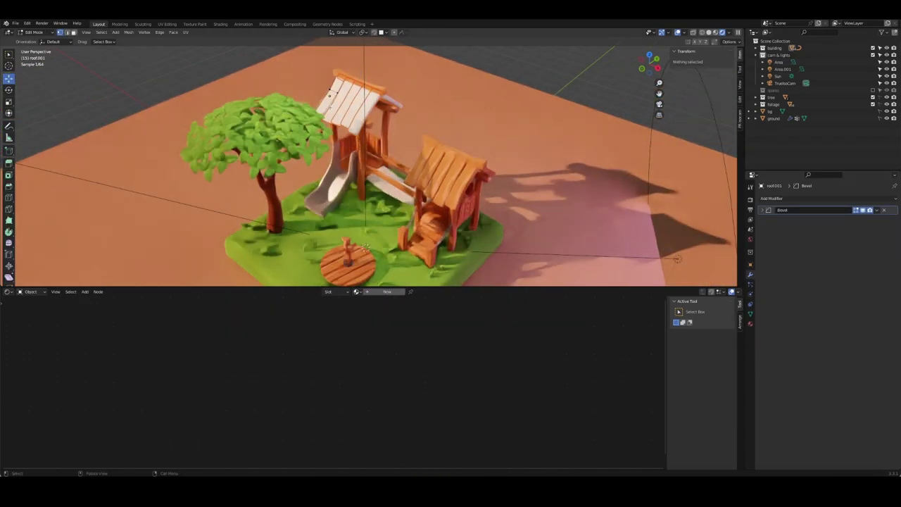
pyautogui.press('Tab')
# - Link the orange wood 3 material onto the separated white roof planks
pyautogui.click(367, 110)
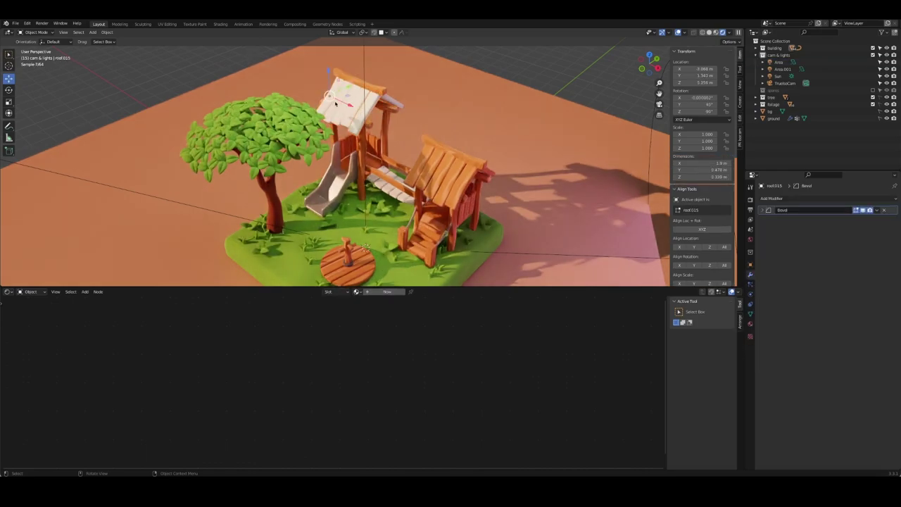
pyautogui.keyDown('shift'); pyautogui.click(346, 96); pyautogui.keyUp('shift')
pyautogui.moveTo(375, 103); pyautogui.dragTo(506, 171, button='middle')
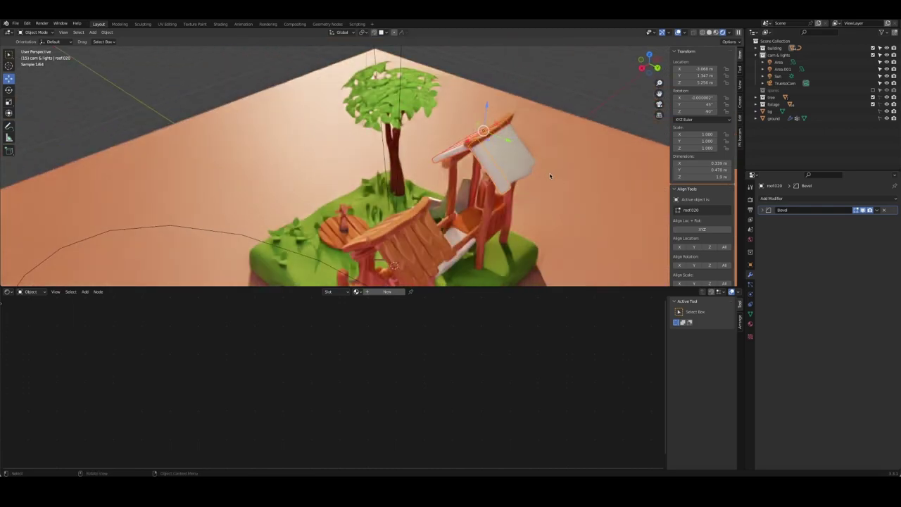
pyautogui.keyDown('shift'); pyautogui.click(505, 170); pyautogui.keyUp('shift')
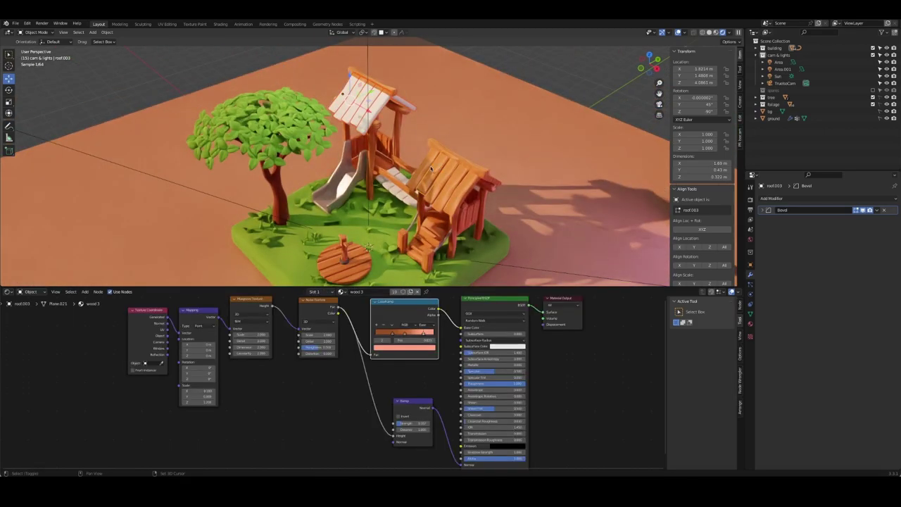
pyautogui.hotkey('ctrl', 'l')
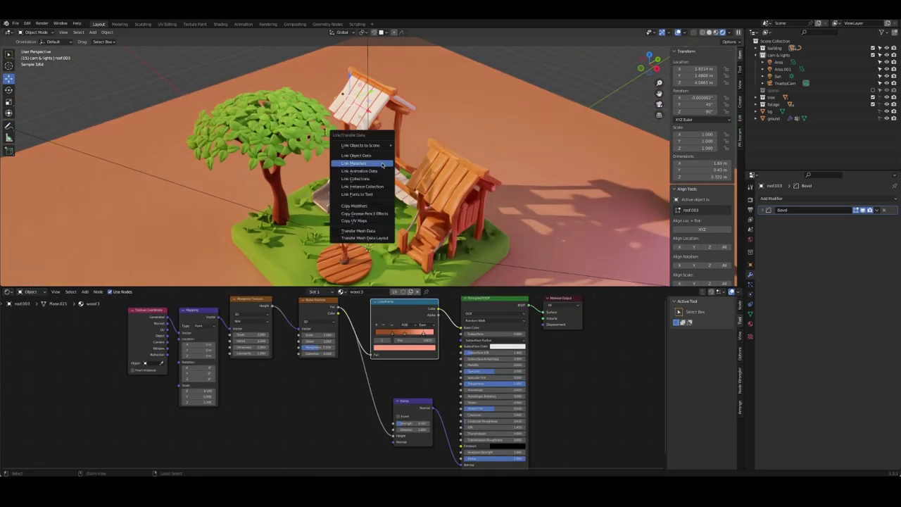
pyautogui.click(382, 164)
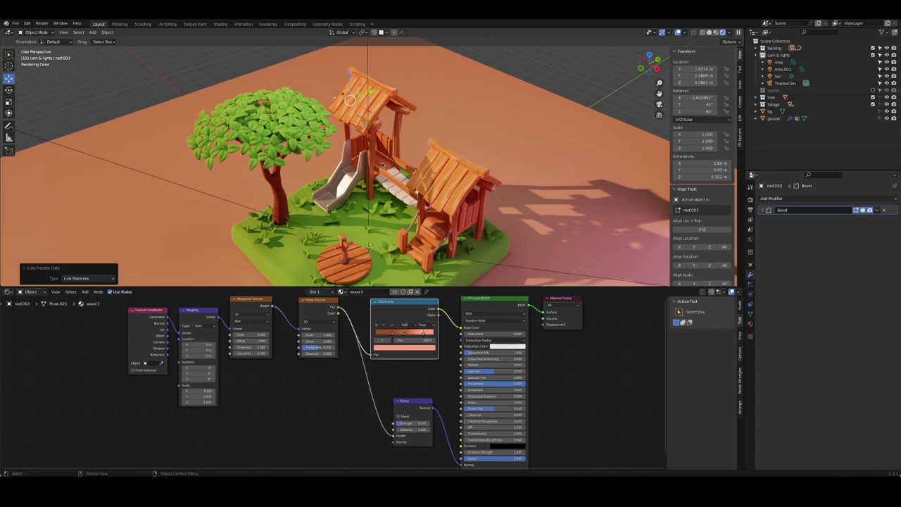
# - Link the wood material onto the pale bridge planks, save playground.blend, and frame the camera view
pyautogui.click(423, 179)
pyautogui.keyDown('shift'); pyautogui.click(449, 184); pyautogui.keyUp('shift')
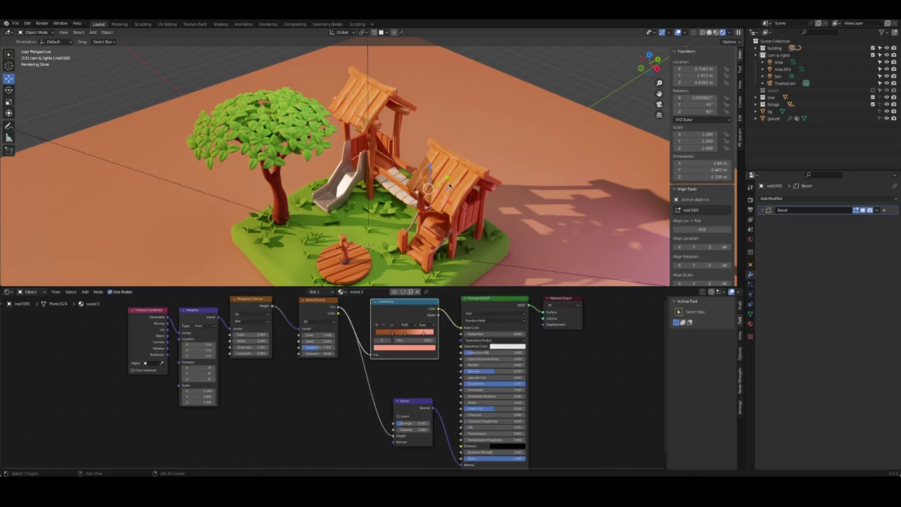
pyautogui.hotkey('ctrl', 'l')
pyautogui.click(450, 185)
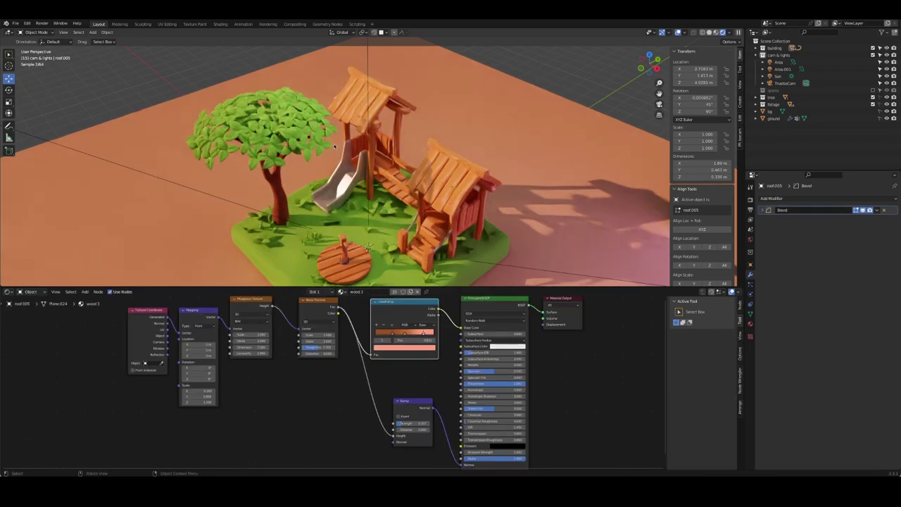
pyautogui.hotkey('ctrl', 's')
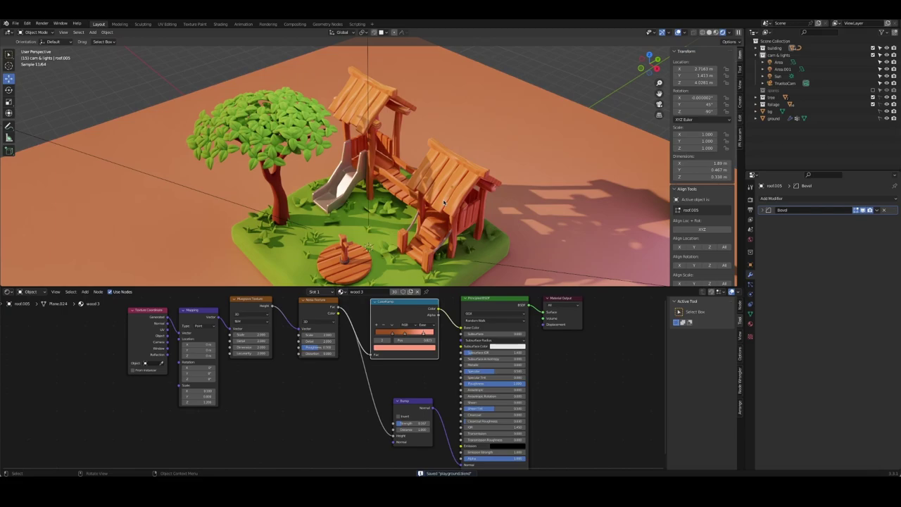
pyautogui.press('KP_0')
pyautogui.moveTo(404, 262)
pyautogui.keyDown('shift'); pyautogui.mouseDown(button='middle')
pyautogui.moveTo(384, 227)
pyautogui.moveTo(393, 258)
pyautogui.mouseUp(button='middle'); pyautogui.keyUp('shift')
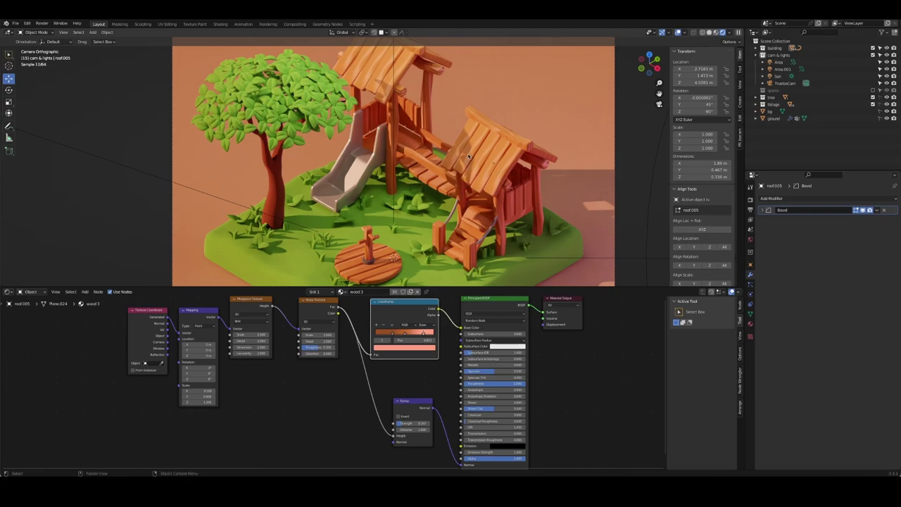
# - In Solid shading, lower the tall tower's roof panels about 0.027 m along Z
pyautogui.press('KP_3')
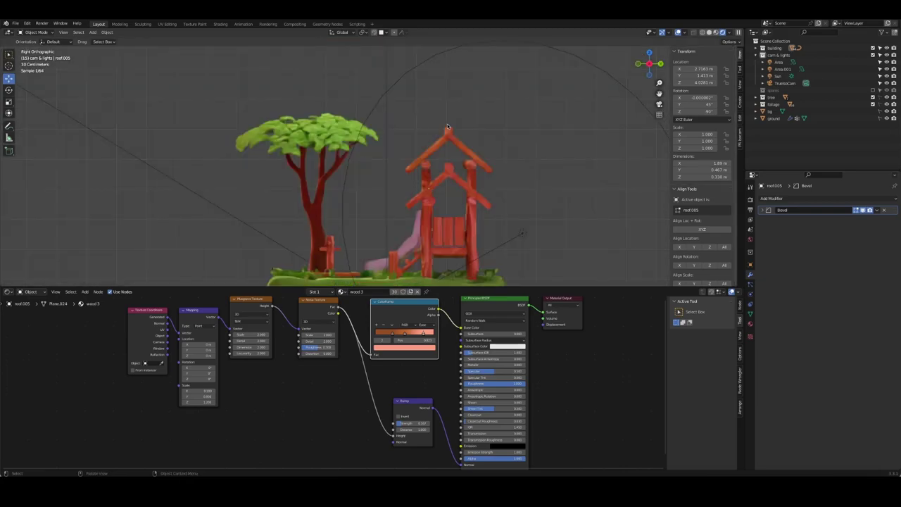
pyautogui.press('z')
pyautogui.click(555, 152)
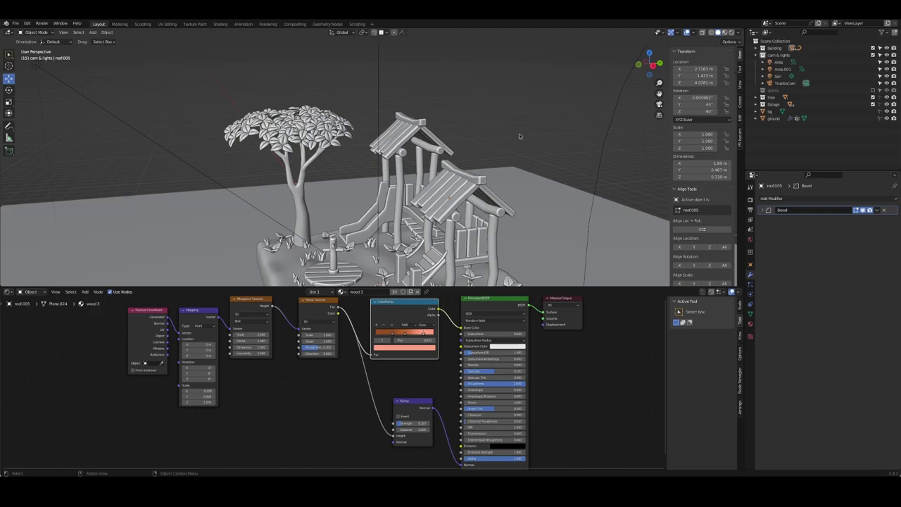
pyautogui.moveTo(500, 133); pyautogui.dragTo(500, 122, button='middle')
pyautogui.click(500, 122)
pyautogui.moveTo(493, 76); pyautogui.dragTo(589, 157)
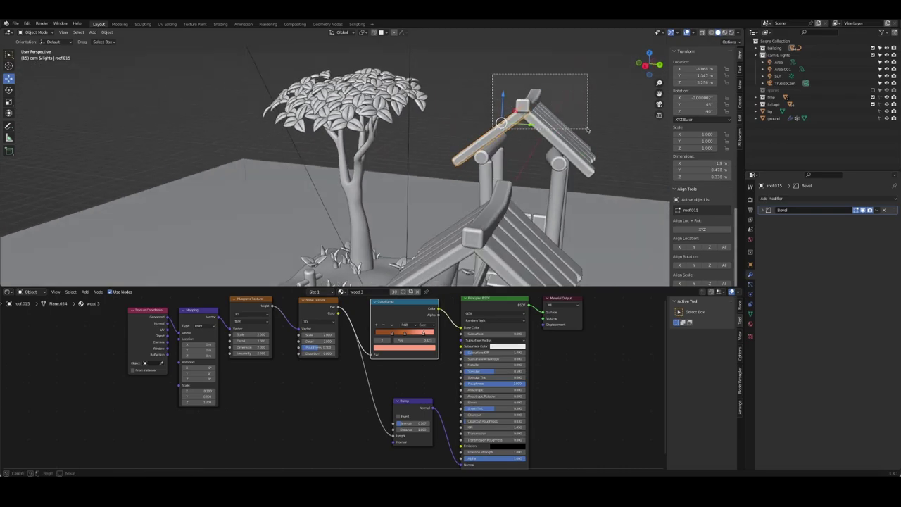
pyautogui.moveTo(589, 156); pyautogui.dragTo(470, 79, button='middle')
pyautogui.moveTo(471, 79); pyautogui.dragTo(469, 80)
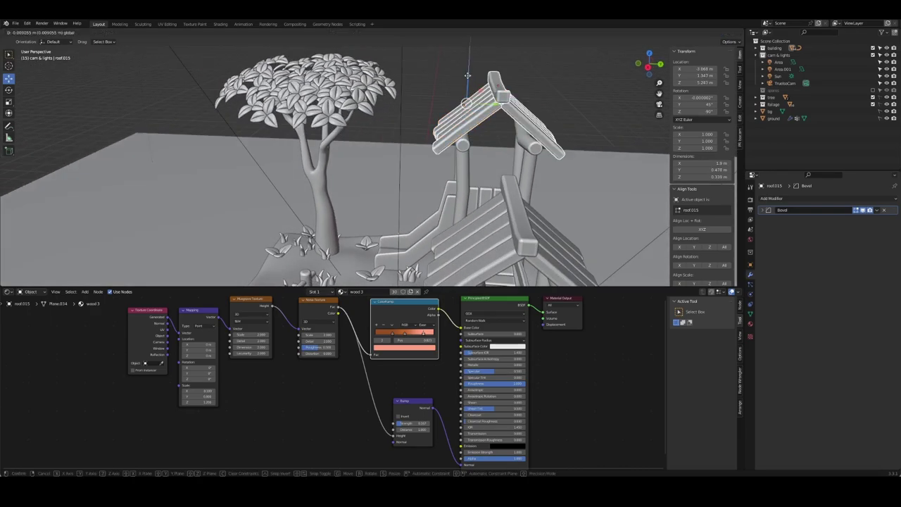
# - Return to camera view, save playground.blend, and enlarge the 3D viewport
pyautogui.press('KP_0')
pyautogui.click(459, 71)
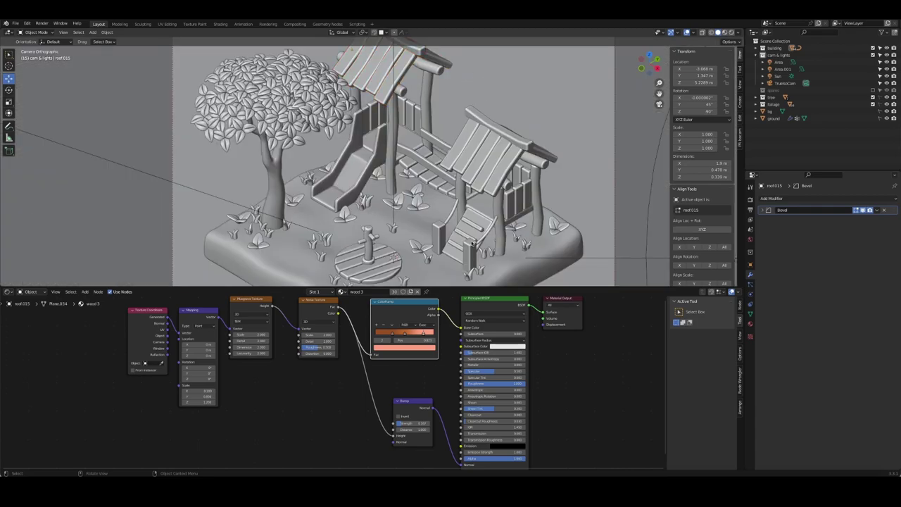
pyautogui.hotkey('ctrl', 's')
pyautogui.moveTo(412, 289); pyautogui.dragTo(412, 386)
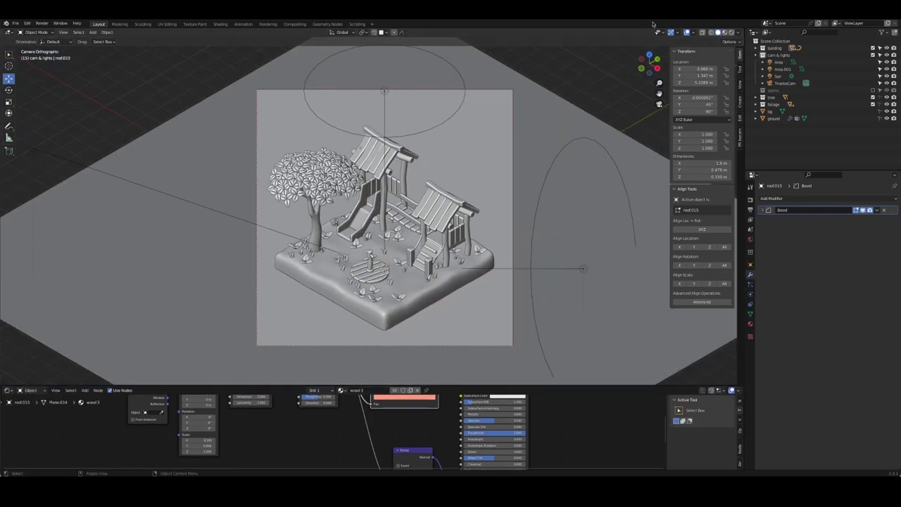